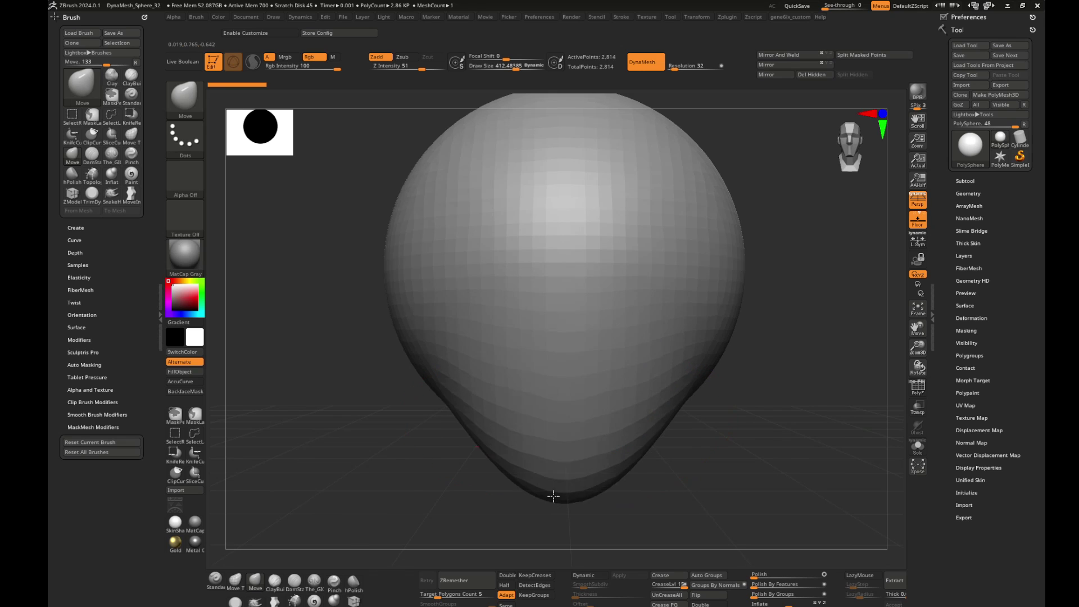
- Pull the sphere's bottom down into an egg shape and smooth it
mouse_move(409, 273)
mouse_down()
mouse_move(422, 325)
mouse_move(673, 387)
mouse_move(511, 382)
mouse_move(470, 277)
mouse_move(450, 427)
mouse_up()
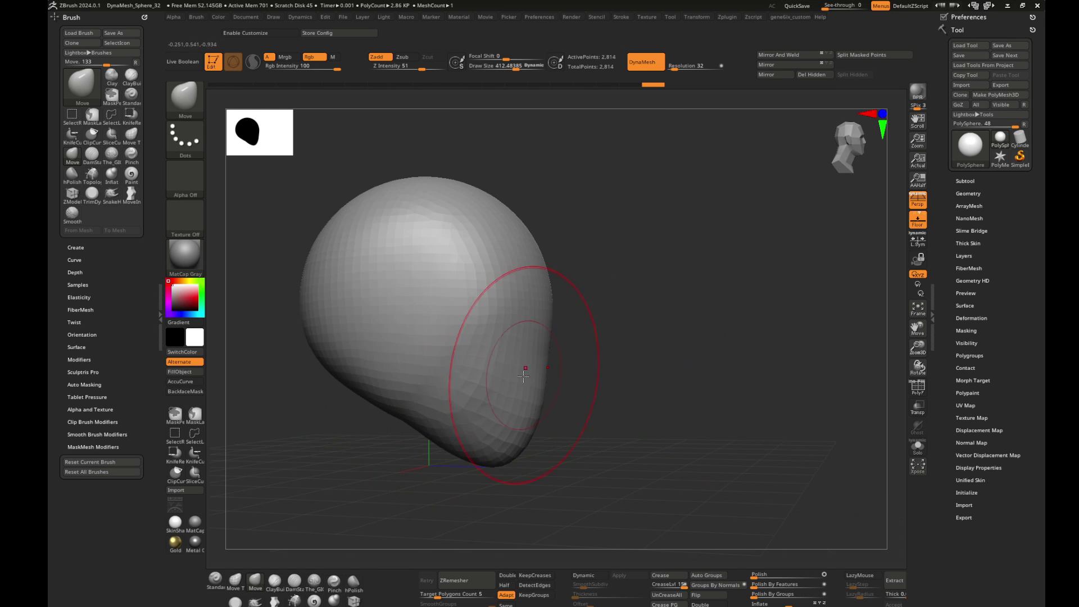
drag(553, 360, 549, 344)
key(shift)
mouse_move(454, 373)
mouse_down()
mouse_move(723, 369)
mouse_move(528, 365)
mouse_move(665, 351)
mouse_move(533, 344)
mouse_move(710, 313)
mouse_move(489, 429)
mouse_move(527, 420)
mouse_up()
- Extrude a neck downward with Transpose and DynaMesh the model into even polygons
key(w)
key(q)
ctrl+click(526, 420)
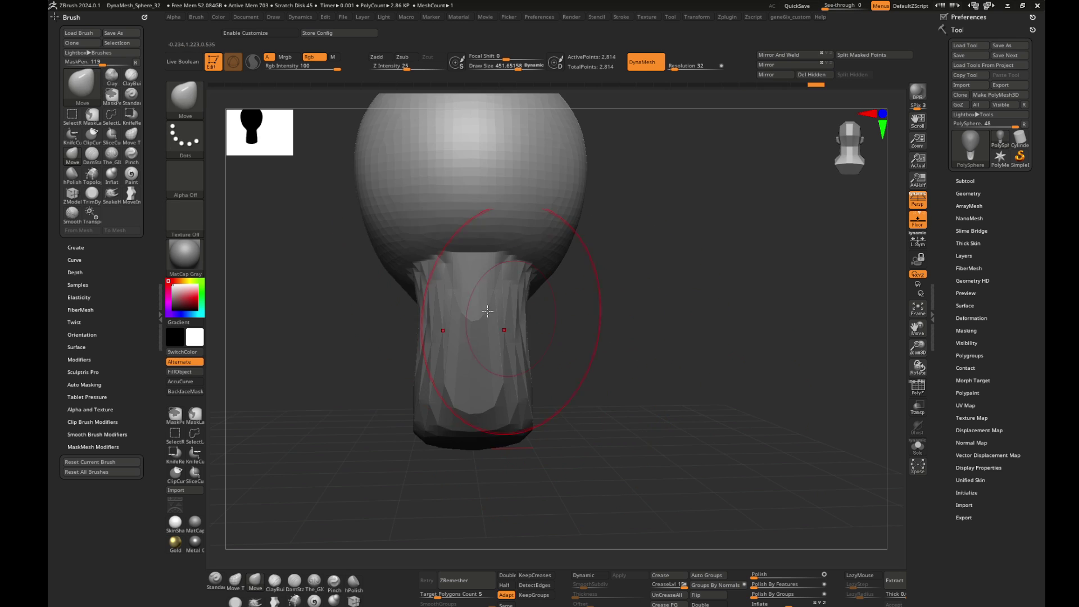
- With a smaller Move brush, push the neck's lower left side outward
mouse_move(569, 332)
mouse_down()
mouse_move(631, 325)
mouse_move(477, 381)
mouse_up()
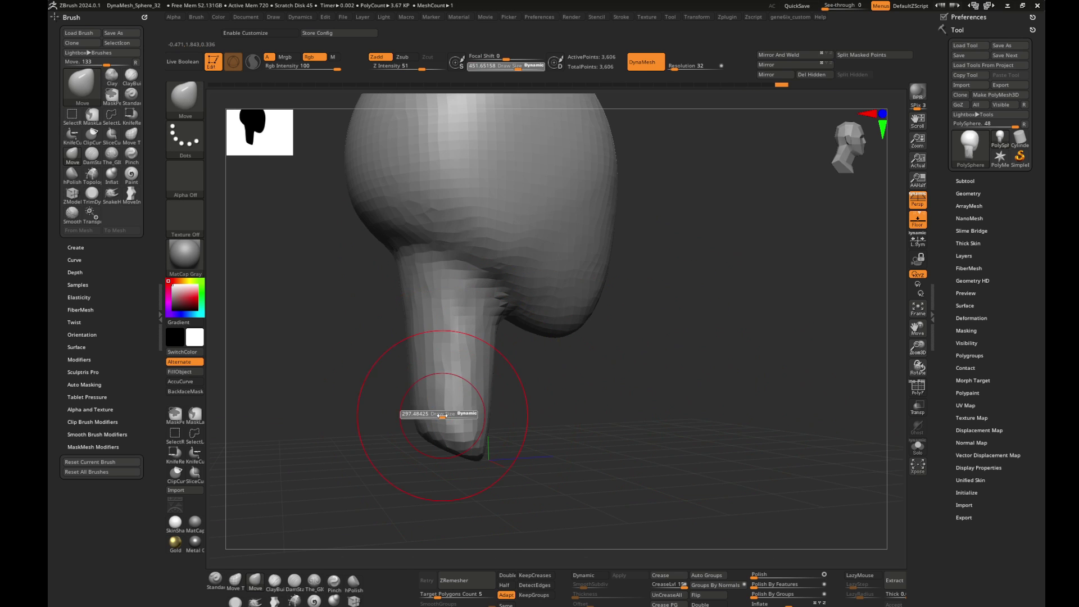
drag(433, 414, 416, 427)
mouse_move(421, 337)
mouse_down()
mouse_move(397, 337)
mouse_move(498, 416)
mouse_move(421, 433)
mouse_move(593, 379)
mouse_move(423, 338)
mouse_up()
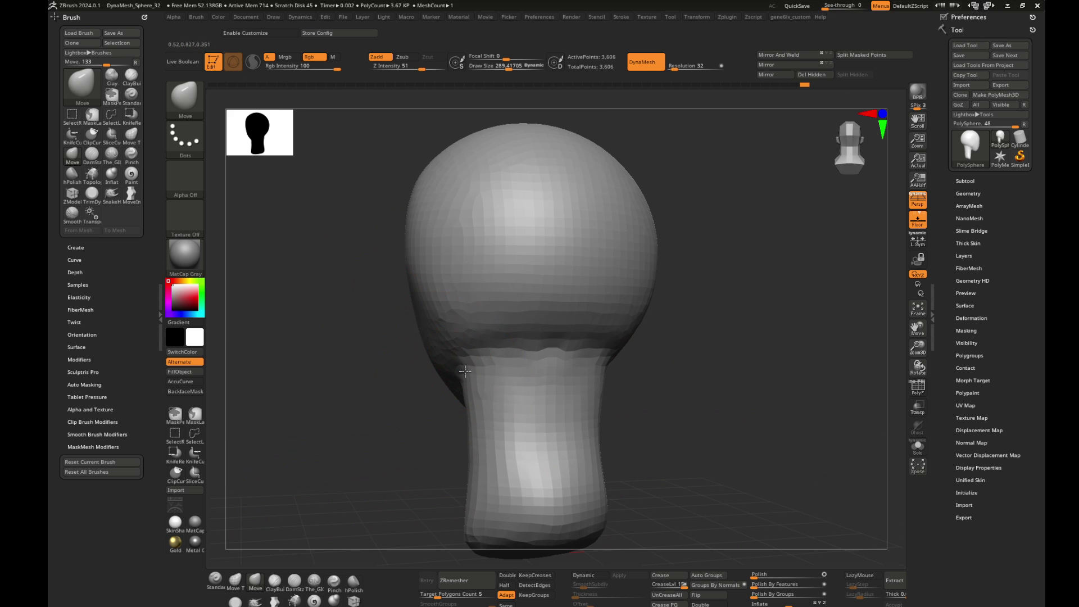
- Set the brush size to about 305 and smooth the face-to-neck transition
mouse_move(537, 440)
right_down()
mouse_move(674, 370)
mouse_move(718, 366)
right_up()
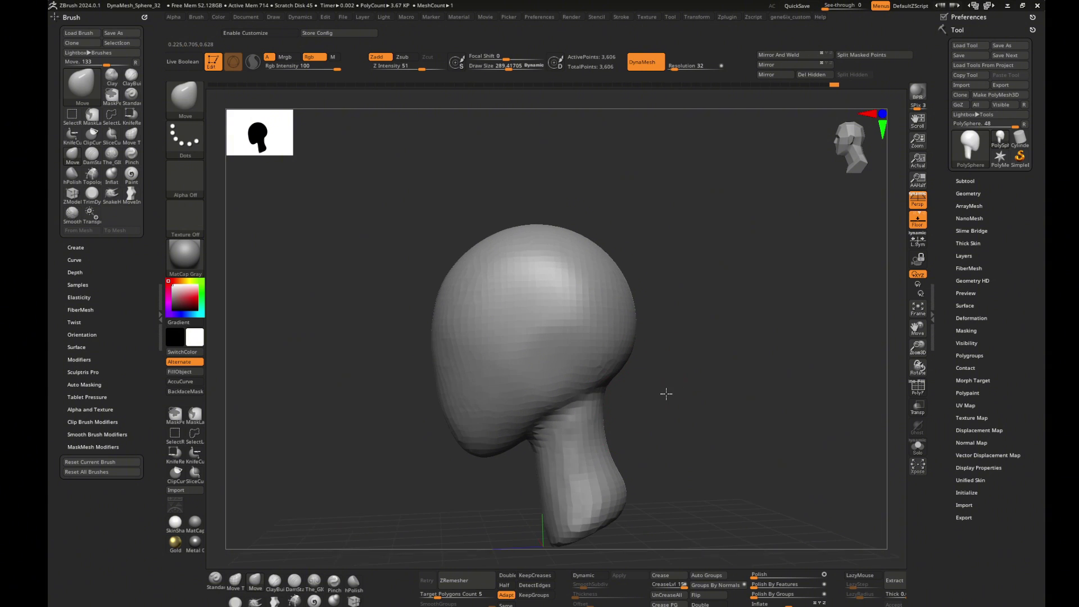
right_drag(665, 393, 630, 393)
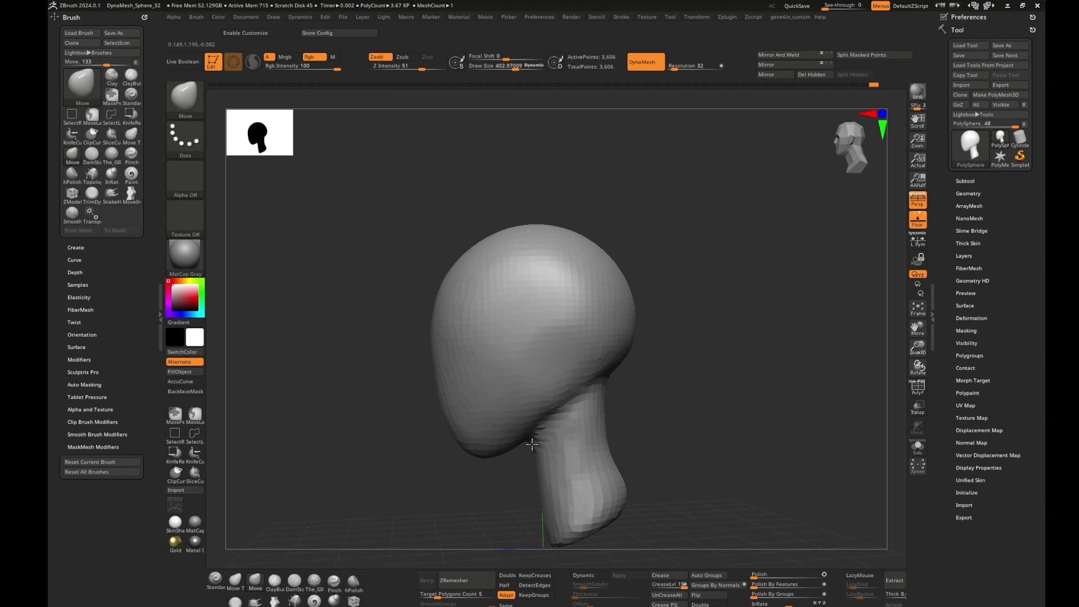
key(s)
drag(508, 439, 483, 440)
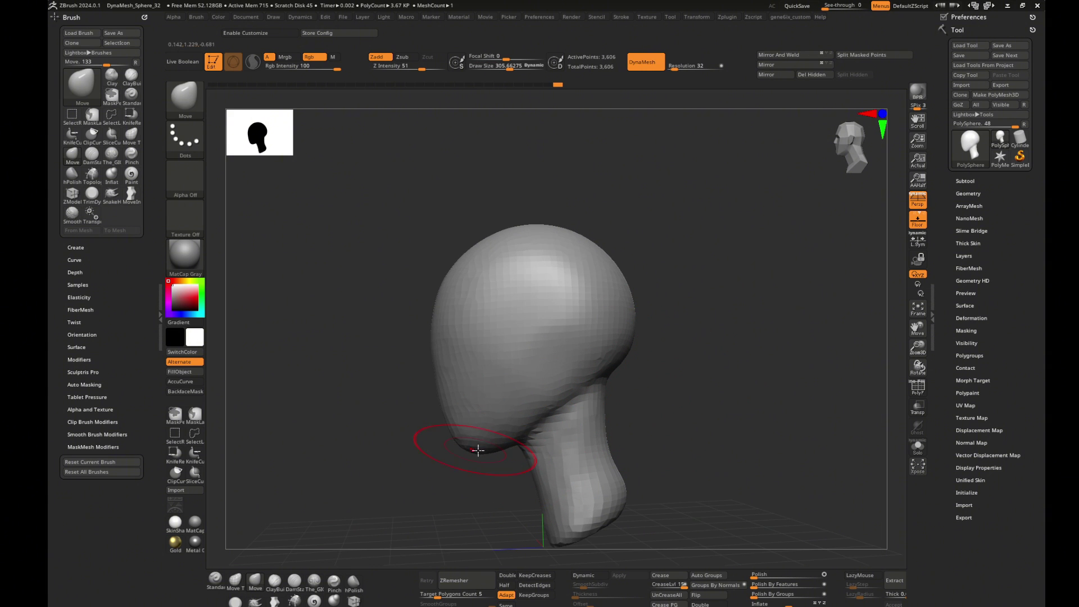
drag(583, 438, 579, 388)
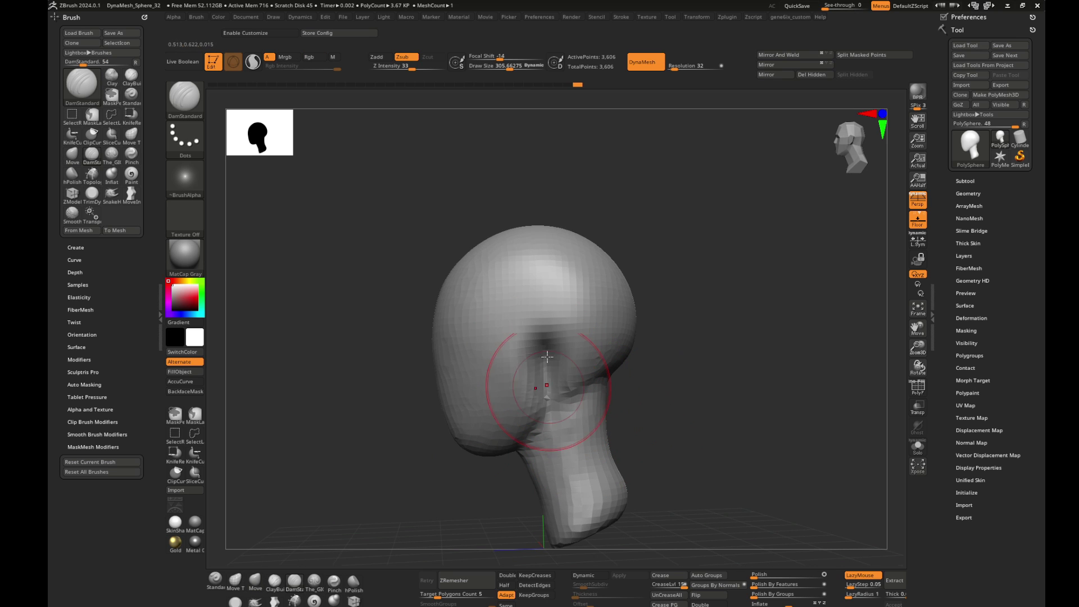
shift+drag(536, 337, 554, 359)
- Build up the face with ClayBuildup and Move, reviewing front and three-quarter views
key(b)
key(c)
key(b)
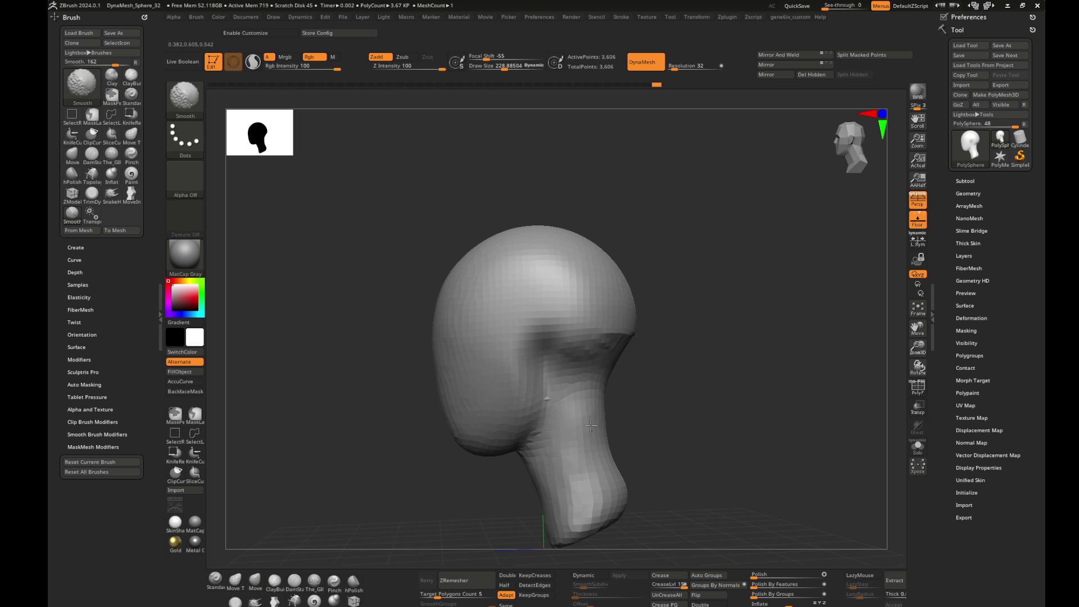
mouse_move(651, 357)
mouse_down()
mouse_move(663, 374)
mouse_move(615, 337)
mouse_up()
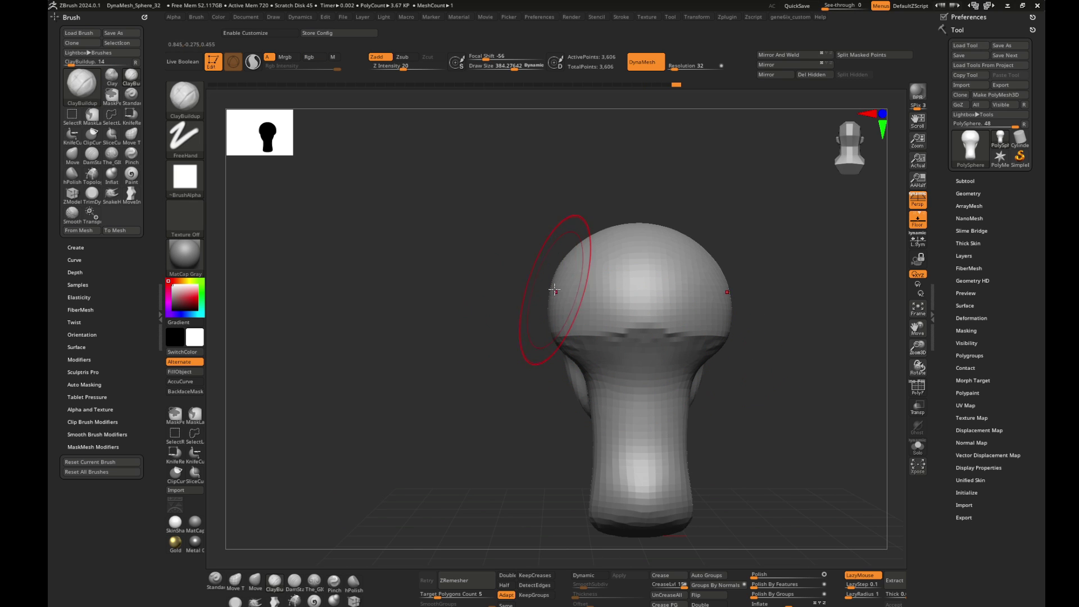
mouse_move(570, 264)
shift+mouse_down()
mouse_move(505, 385)
mouse_move(627, 344)
shift+mouse_up()
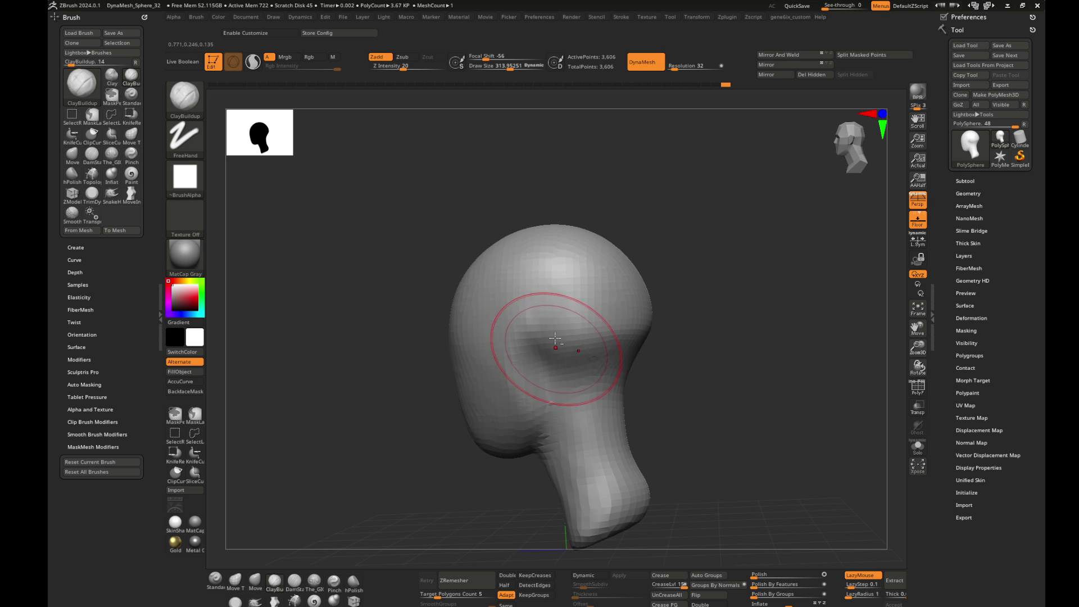
shift+drag(590, 349, 677, 279)
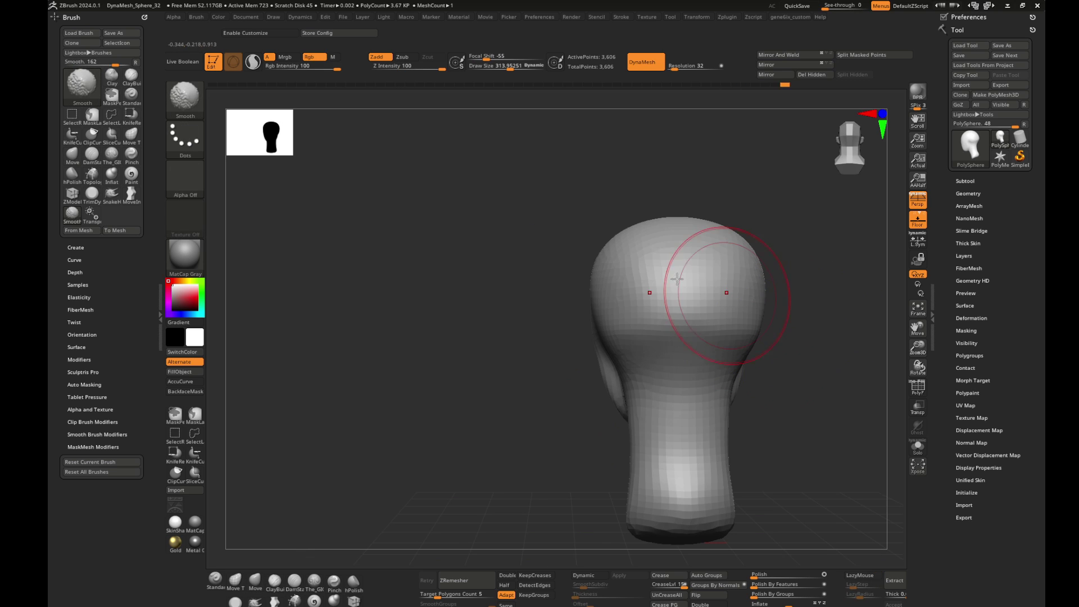
key(w)
key(q)
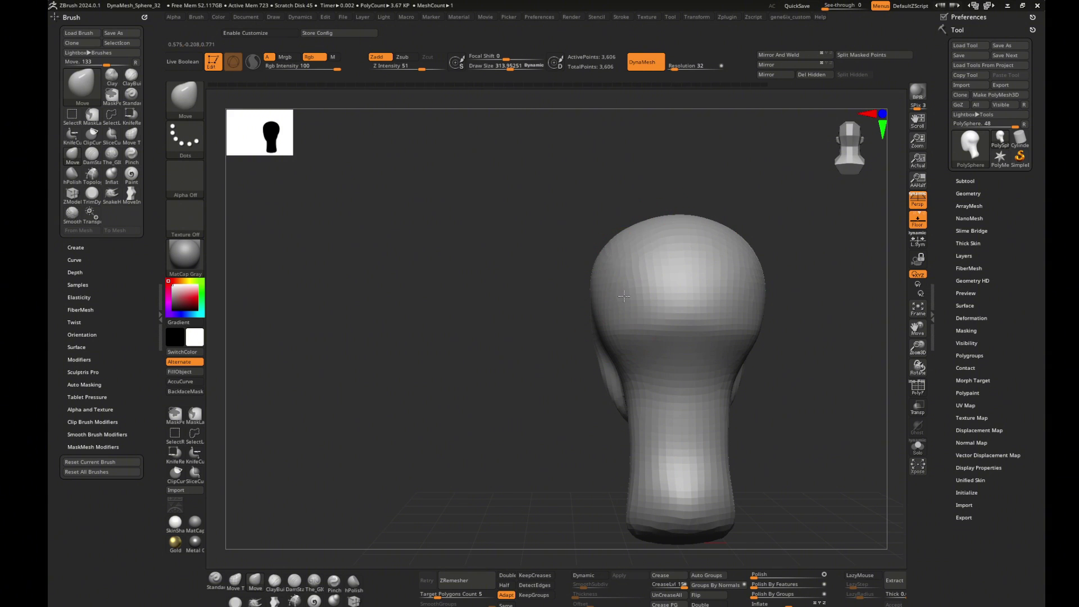
drag(648, 391, 661, 377)
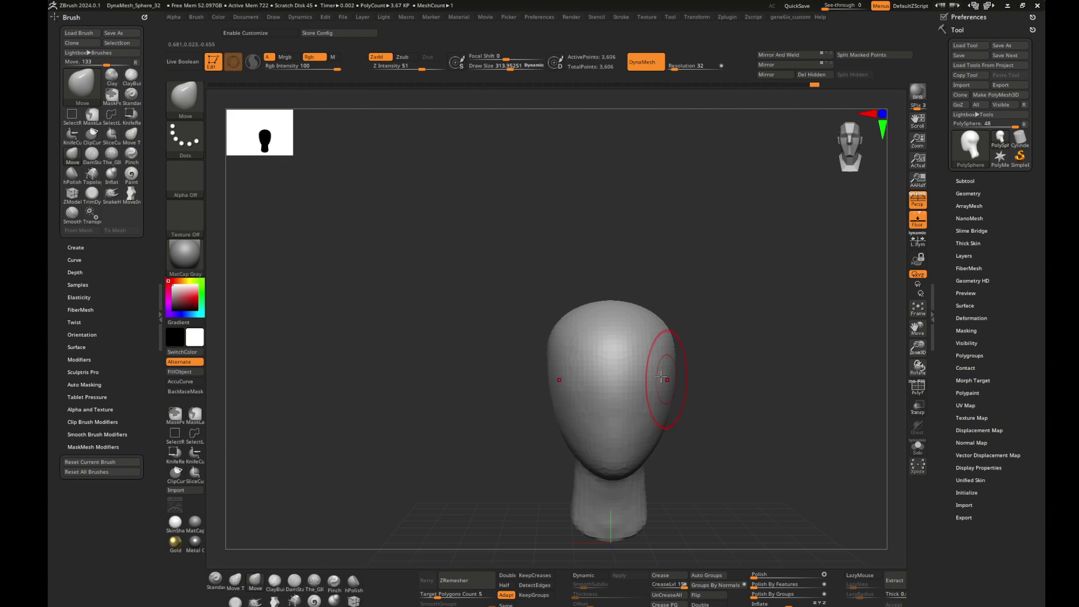
mouse_move(590, 458)
mouse_down()
mouse_move(601, 467)
mouse_move(571, 480)
mouse_up()
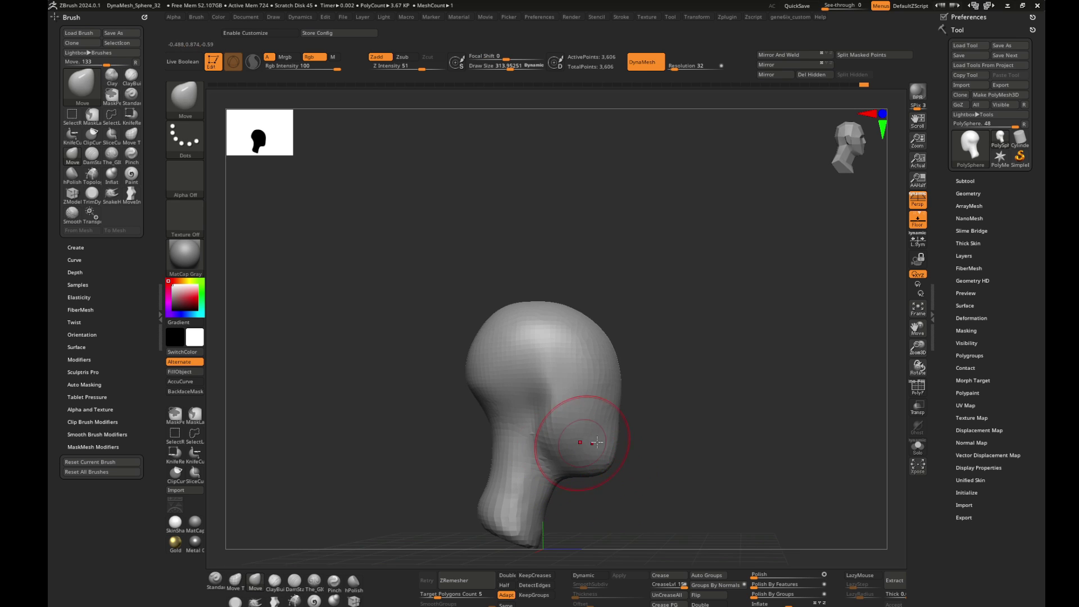
scroll(585, 438, up, 3)
- Pinch a crisp jawline, then return to ClayBuildup at brush size about 146
click(332, 587)
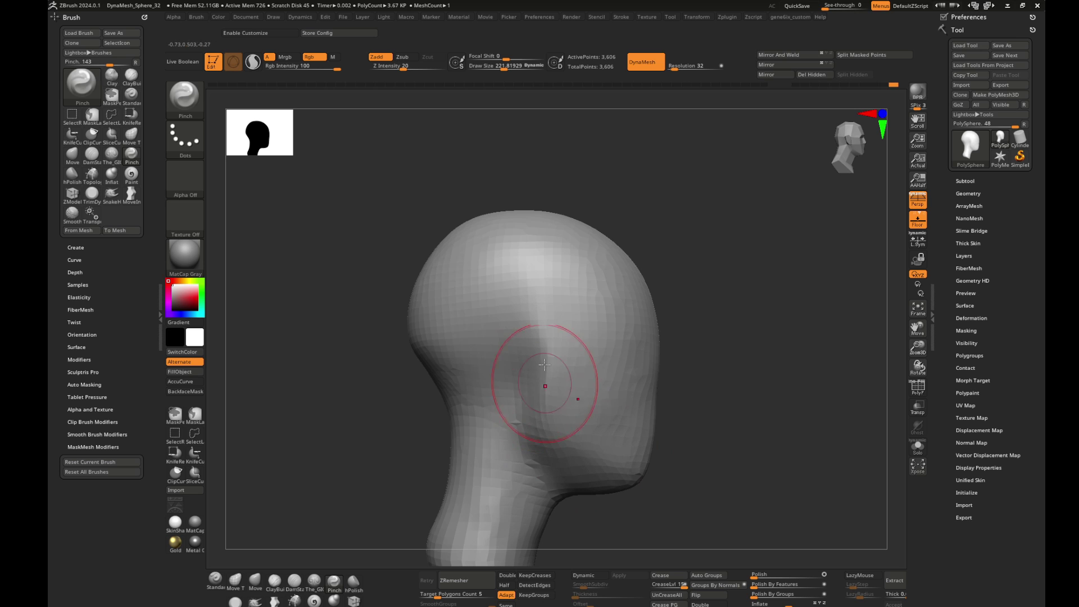
shift+drag(527, 378, 643, 352)
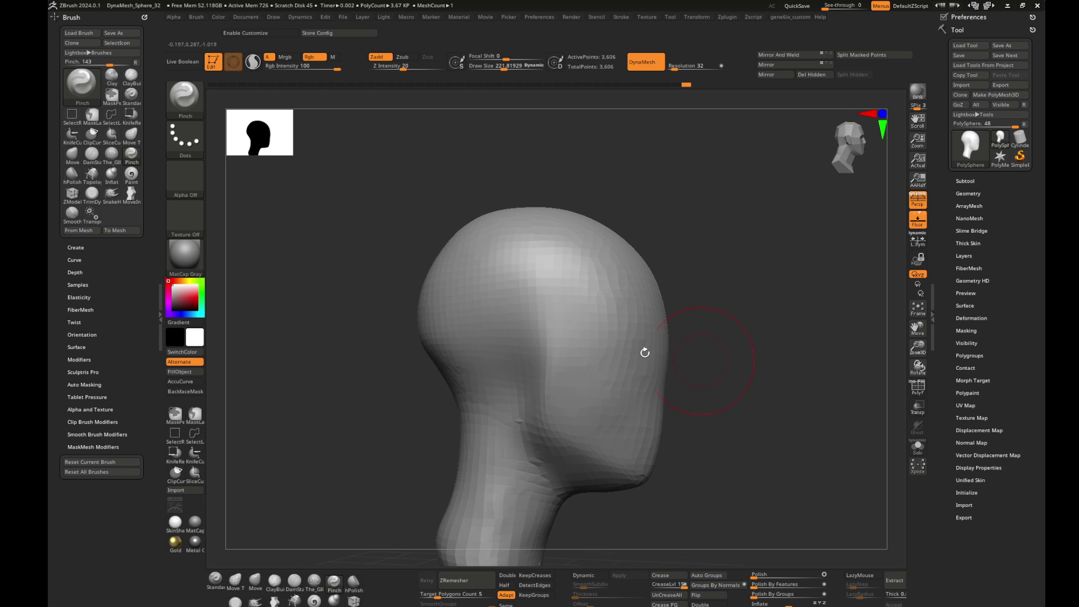
key(b)
key(c)
key(b)
key(s)
drag(547, 339, 515, 397)
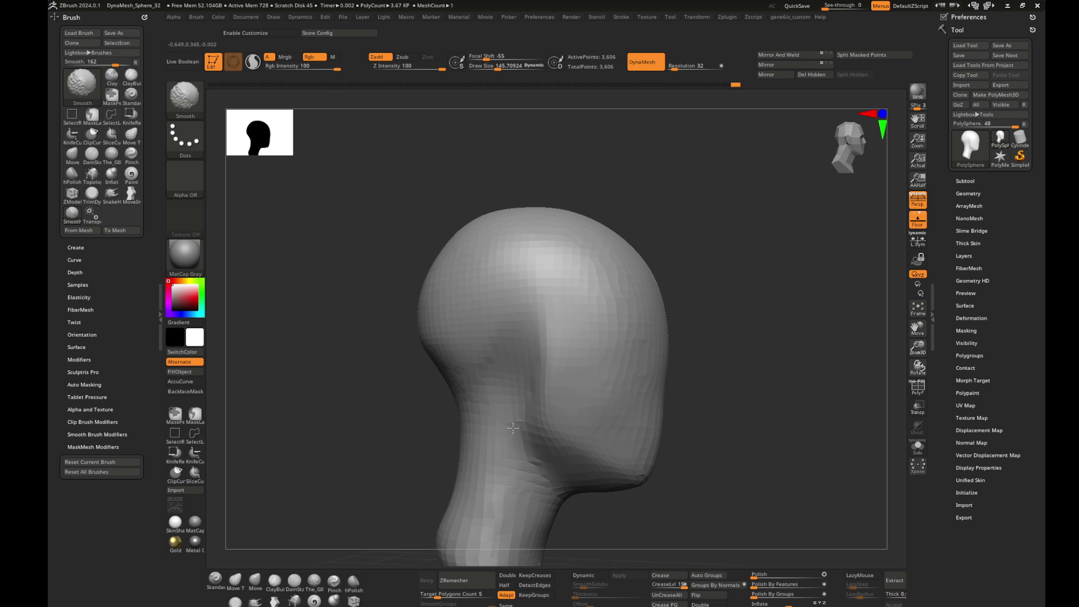
mouse_move(765, 320)
mouse_down()
mouse_move(541, 349)
mouse_move(450, 387)
mouse_up()
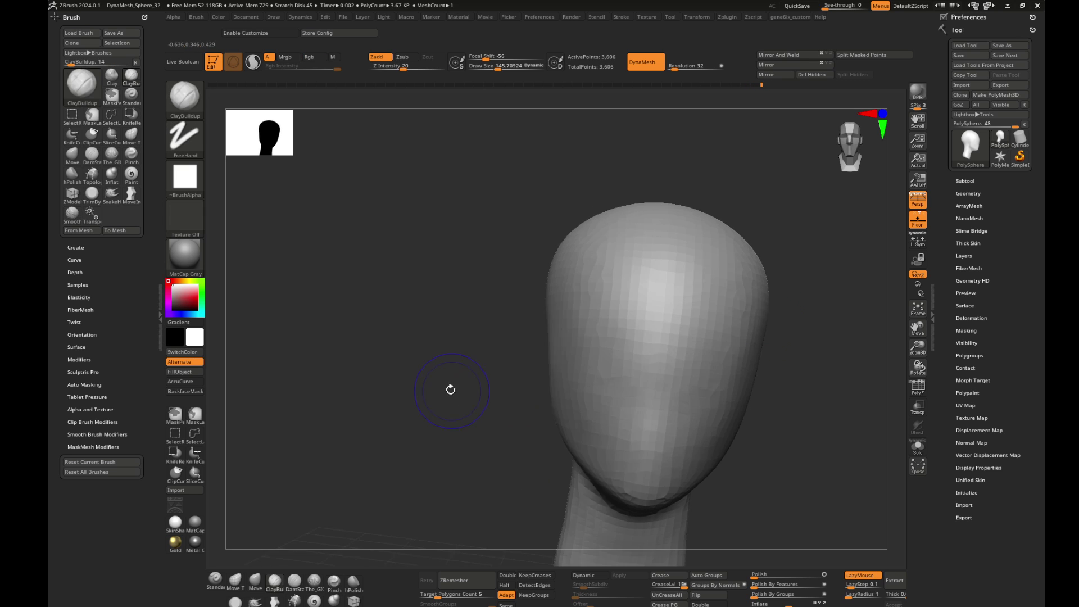
- Switch to the Move brush at about 314, then reduce it to about 208
key(s)
drag(585, 393, 570, 390)
key(b)
key(m)
key(v)
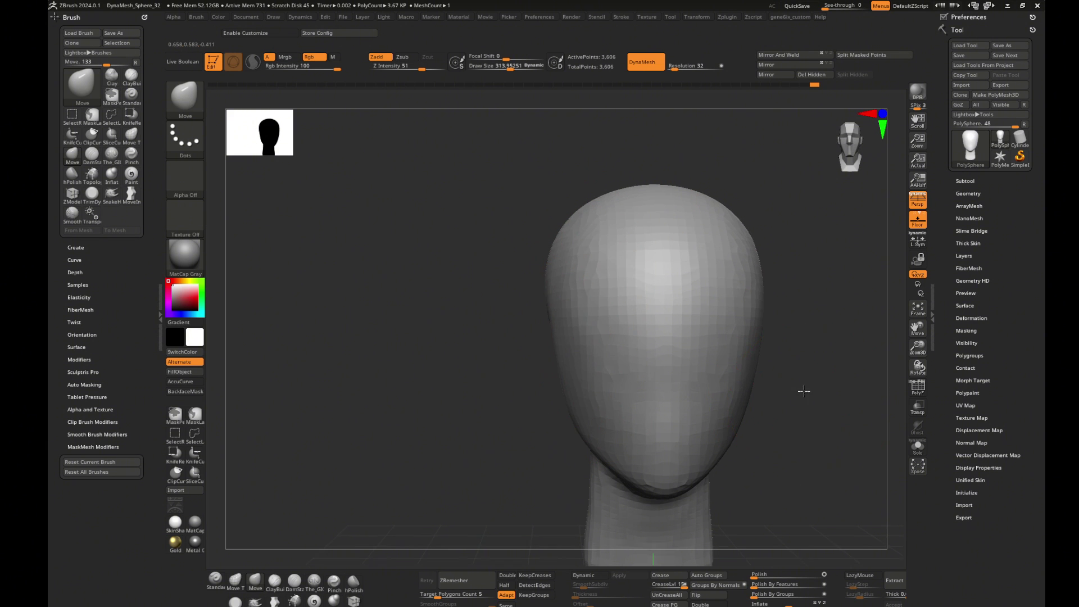
alt+drag(803, 391, 749, 317)
right_drag(545, 342, 589, 354)
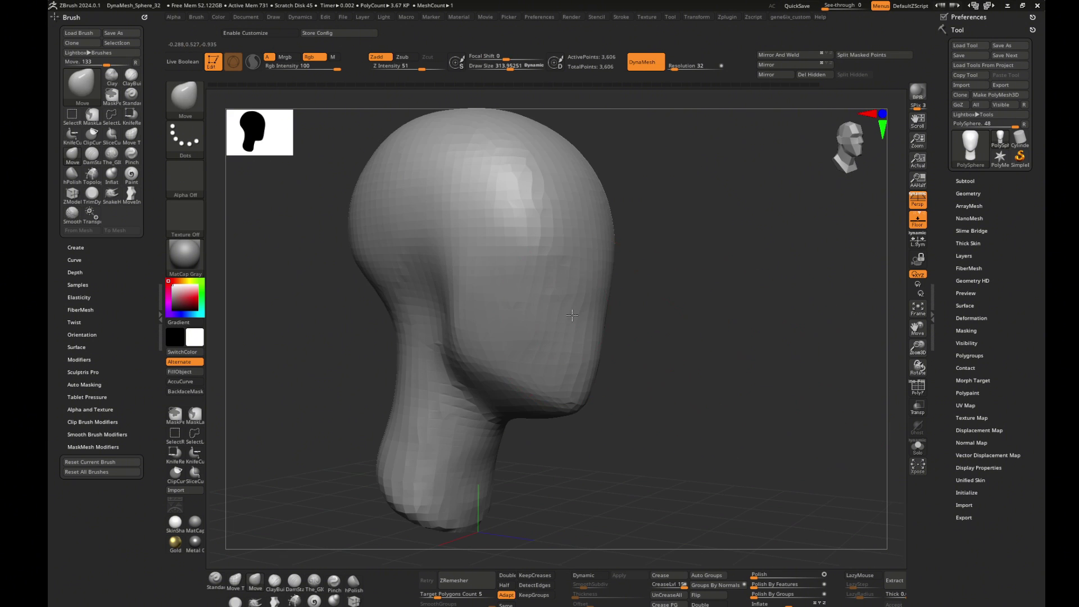
key(s)
drag(490, 426, 478, 427)
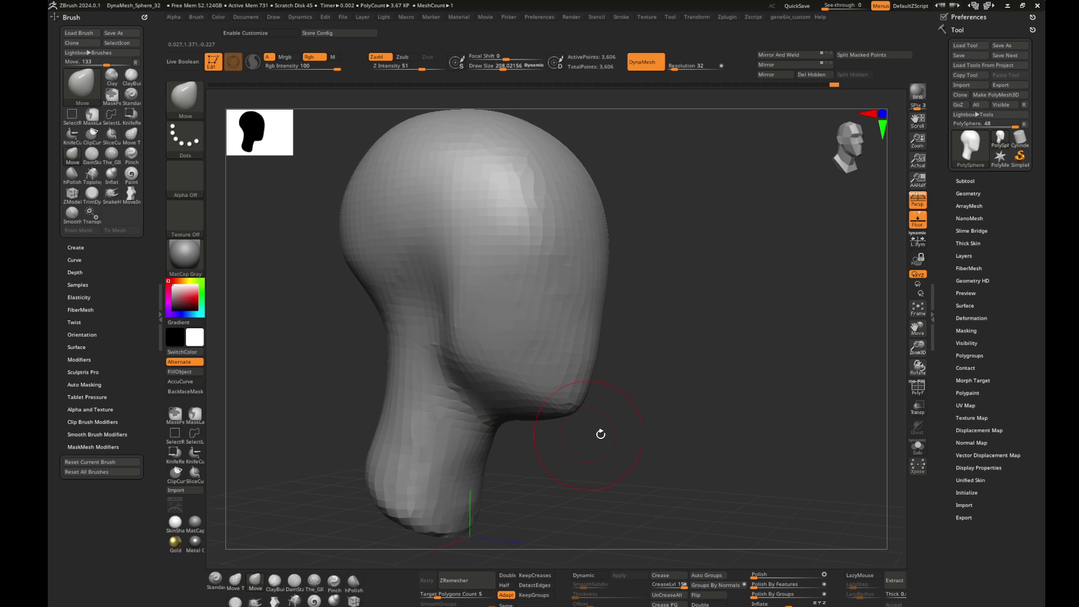
- With brush size about 357, pull the jaw and under-chin into shape
right_drag(599, 433, 568, 386)
key(s)
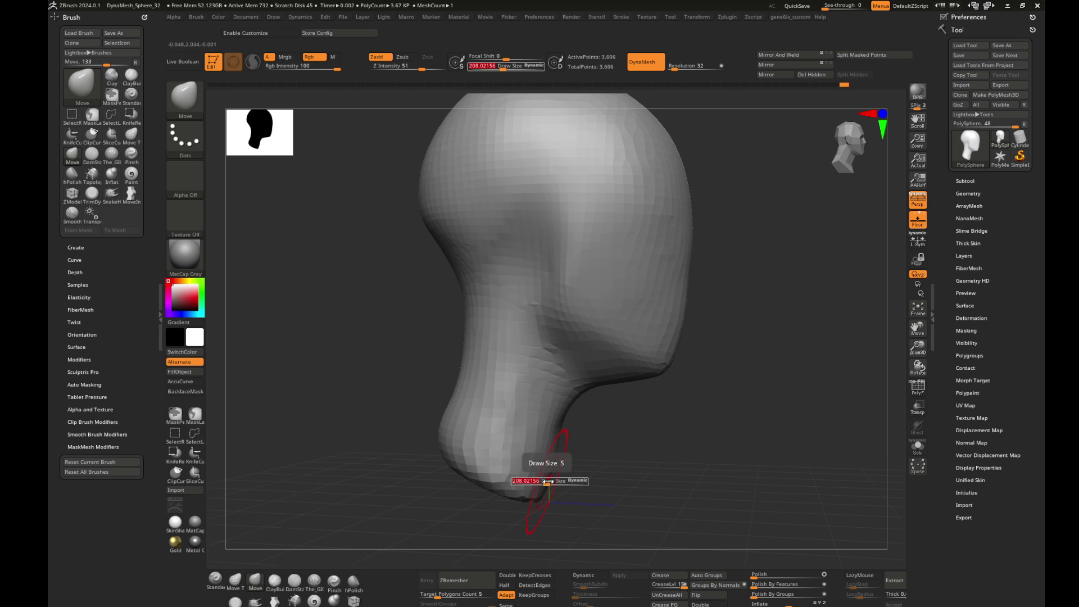
drag(542, 476, 562, 476)
alt+right_drag(541, 488, 593, 429)
right_drag(478, 372, 506, 306)
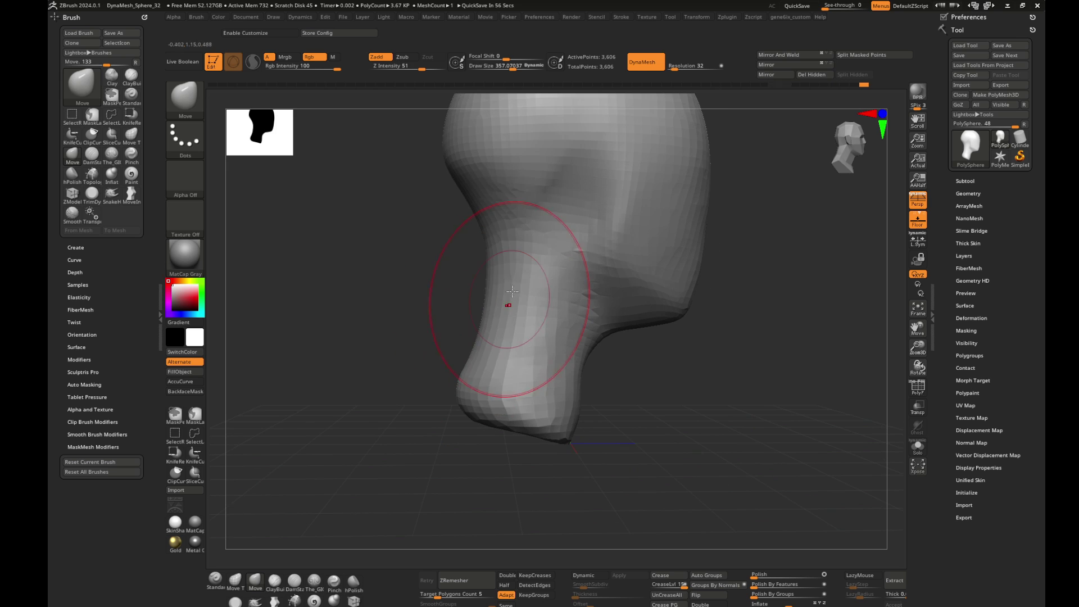
mouse_move(527, 272)
mouse_down()
mouse_move(544, 229)
mouse_move(622, 289)
mouse_up()
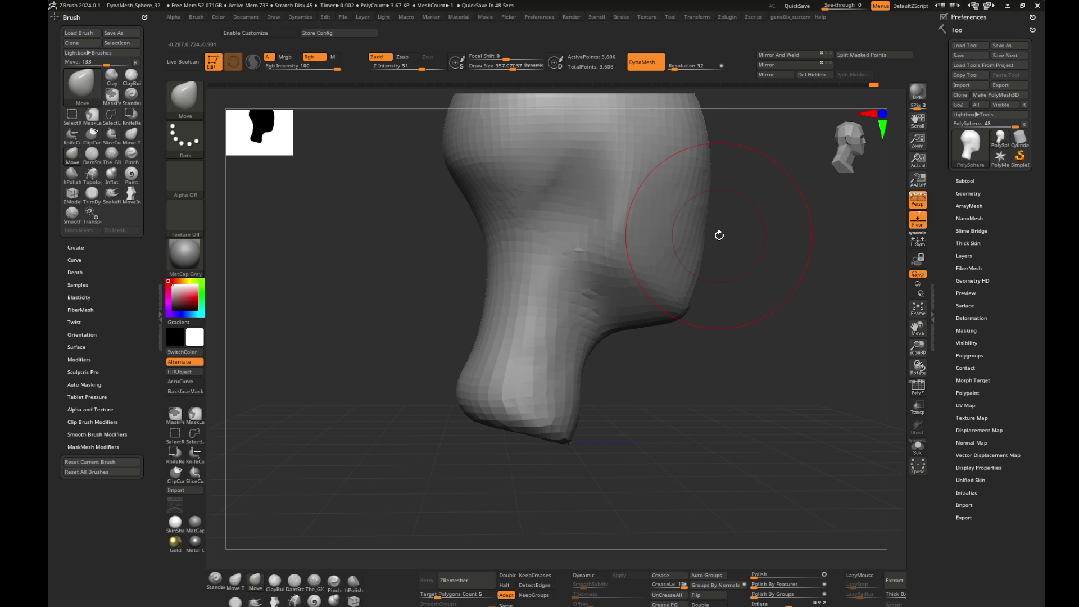
- Smooth the cranium and face while checking front and side profiles
right_drag(540, 313, 686, 284)
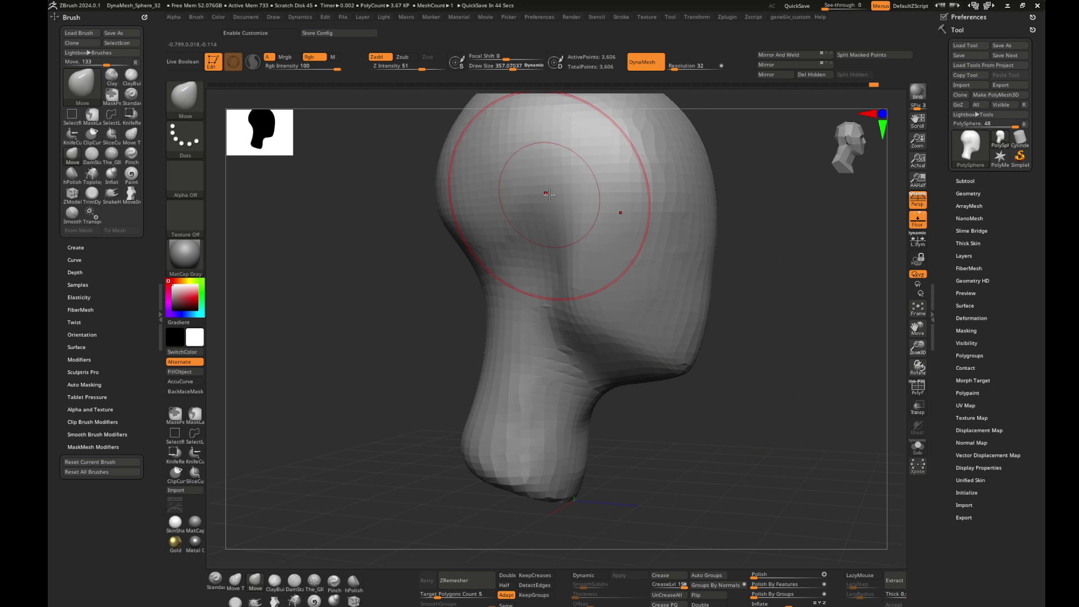
mouse_move(701, 339)
right_down()
mouse_move(754, 344)
mouse_move(438, 343)
mouse_move(506, 289)
right_up()
key(shift)
right_drag(640, 300, 542, 337)
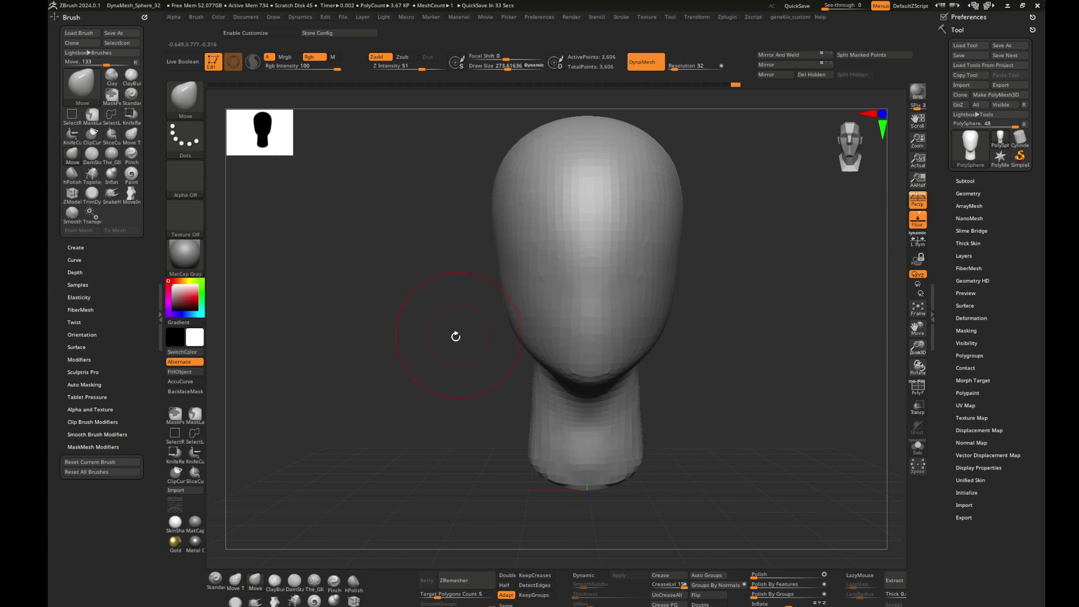
right_drag(455, 336, 515, 312)
shift+right_drag(580, 270, 557, 263)
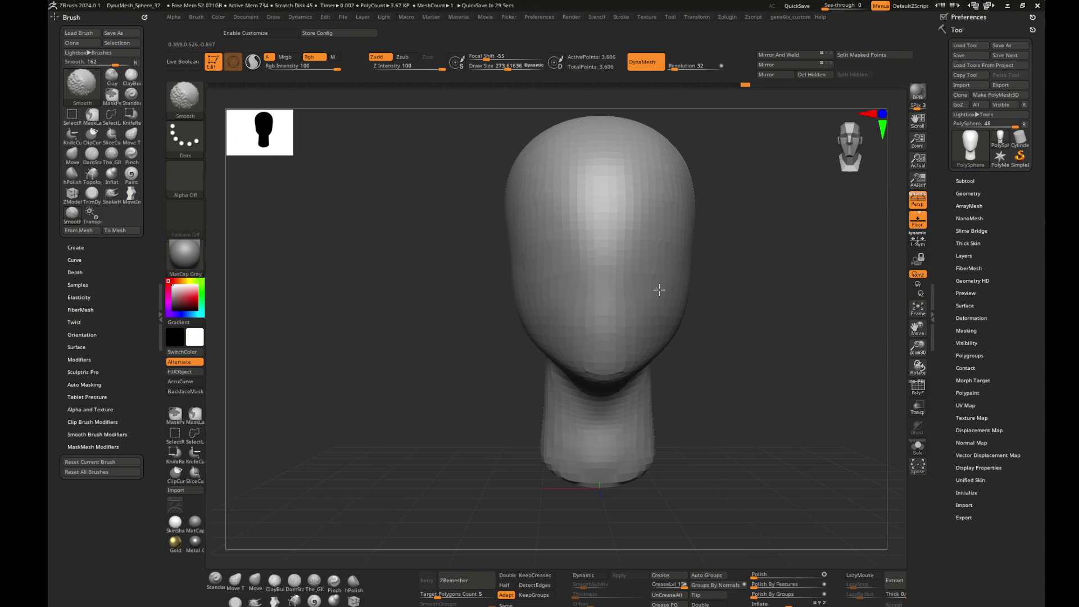
right_drag(659, 289, 729, 320)
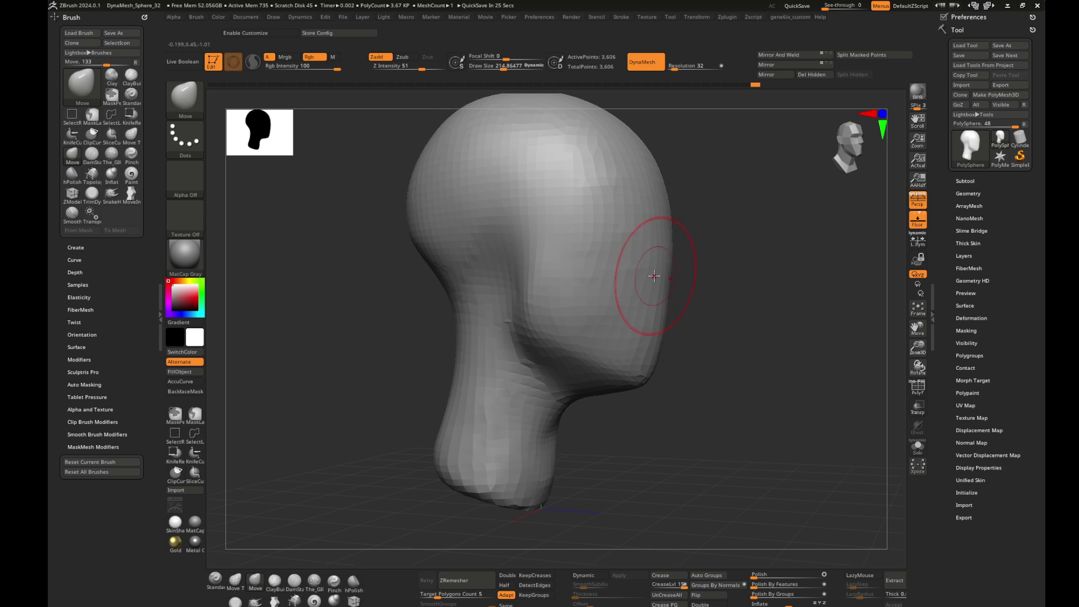
mouse_move(653, 275)
right_down()
mouse_move(620, 241)
mouse_move(744, 330)
mouse_move(609, 392)
right_up()
- Make the brush smaller and switch to ClayBuildup from a front view
key(s)
drag(614, 394, 622, 394)
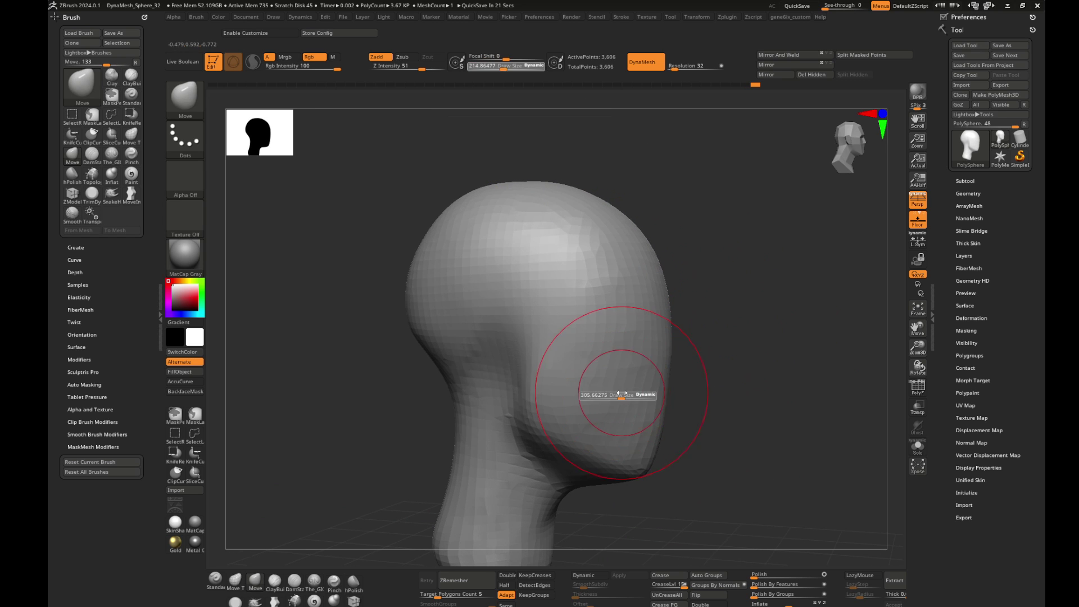
mouse_move(622, 394)
right_down()
mouse_move(713, 371)
mouse_move(620, 396)
right_up()
key(s)
drag(621, 396, 609, 396)
right_drag(612, 396, 656, 399)
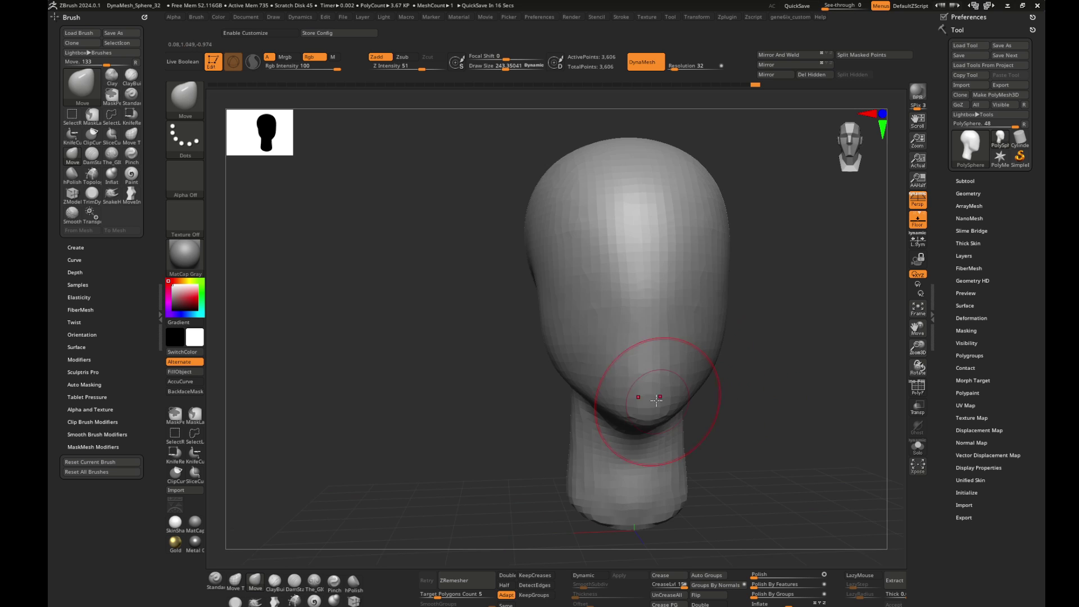
key(b)
key(c)
- Cycle through Smooth and Move brushes while viewing the neck and side profile
key(b)
mouse_move(646, 361)
right_down()
mouse_move(664, 365)
mouse_move(707, 280)
right_up()
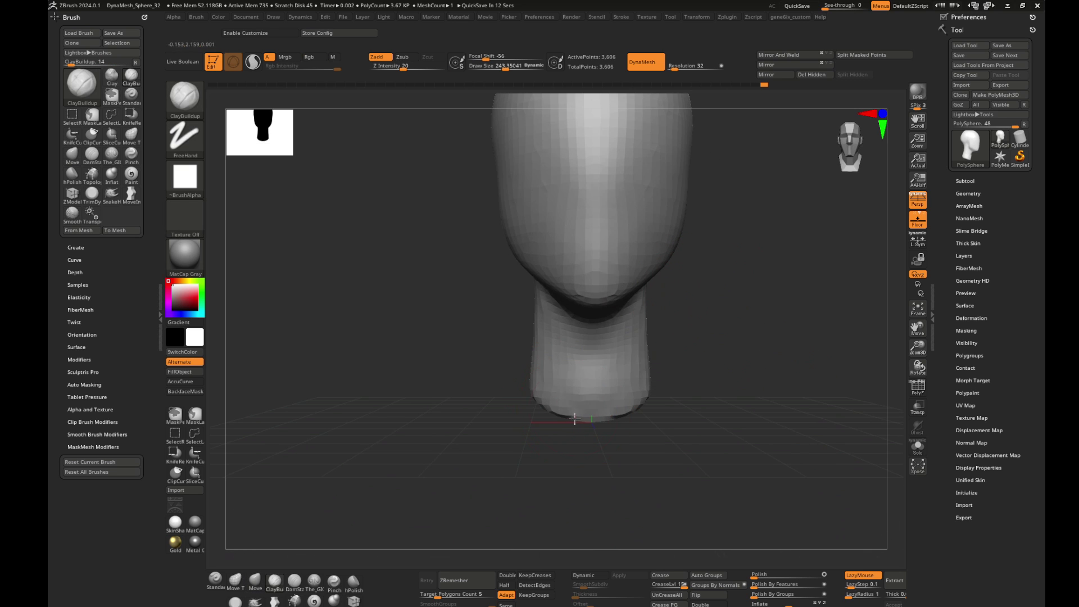
key(b)
key(s)
key(m)
mouse_move(749, 378)
right_down()
mouse_move(643, 371)
mouse_move(699, 352)
mouse_move(527, 304)
mouse_move(770, 330)
mouse_move(731, 315)
mouse_move(632, 350)
right_up()
key(b)
key(m)
key(v)
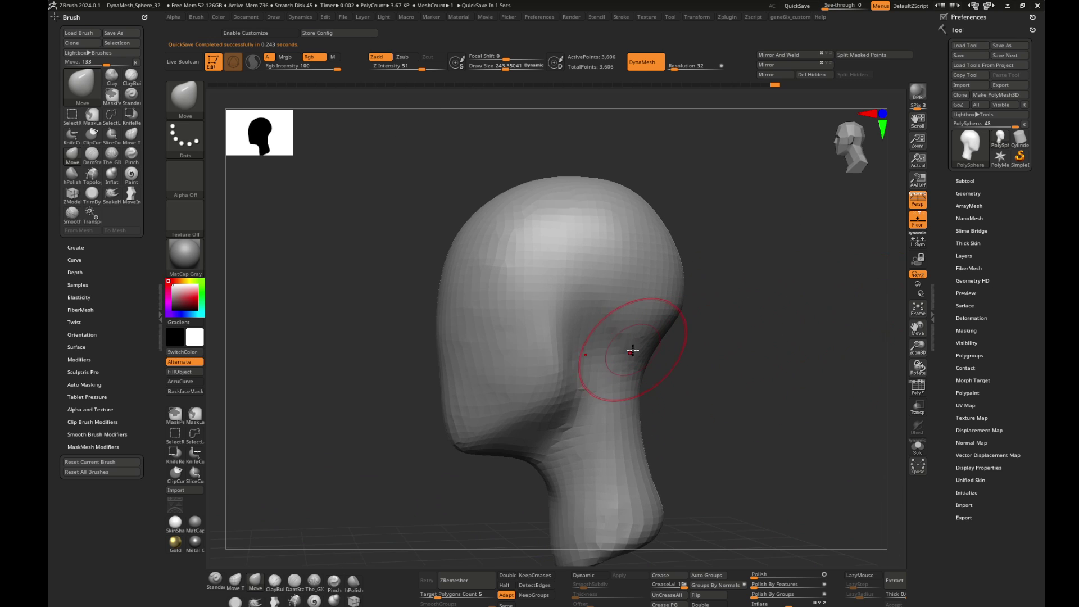
- Insert a Sphere 32 primitive from IMM Primitives on the head's side and flatten it
key(b)
key(i)
key(p)
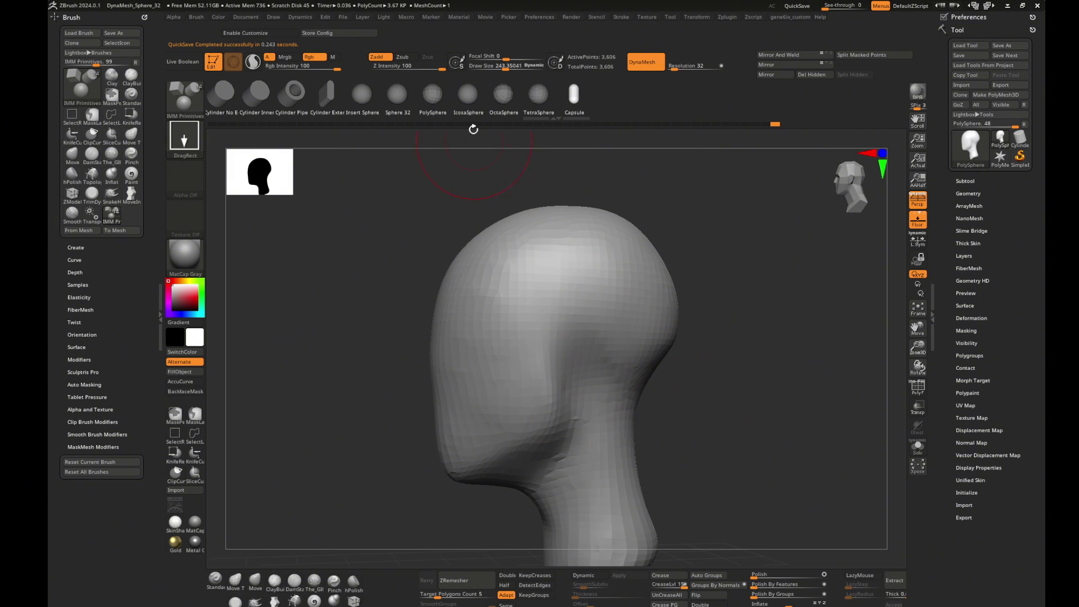
click(404, 96)
drag(584, 362, 613, 382)
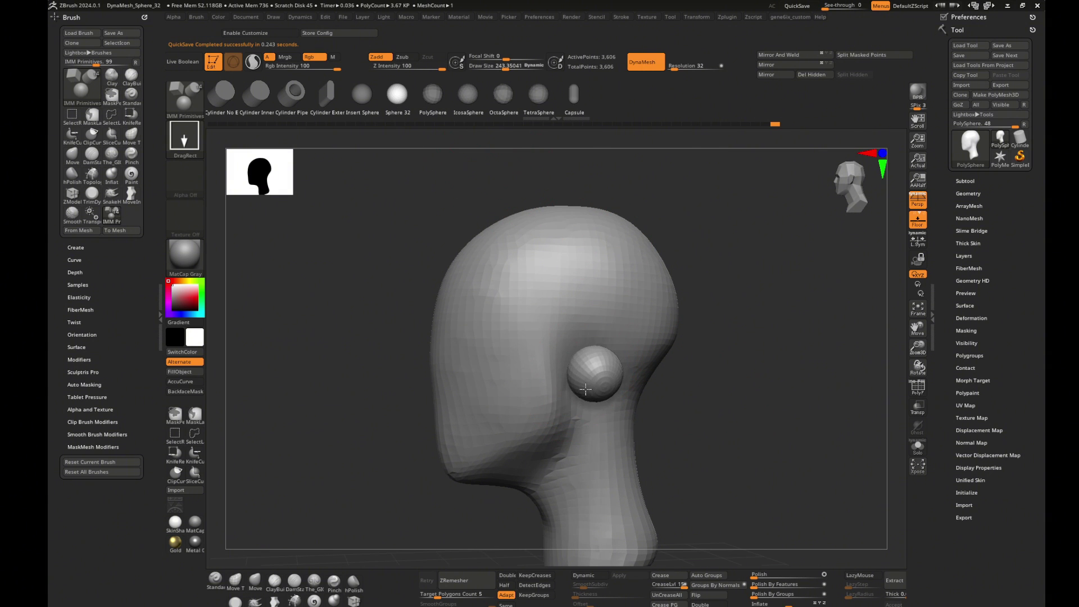
drag(556, 361, 576, 360)
- Rotate the inserted sphere and pull it upward into an ear shape with Move
right_drag(702, 366, 783, 390)
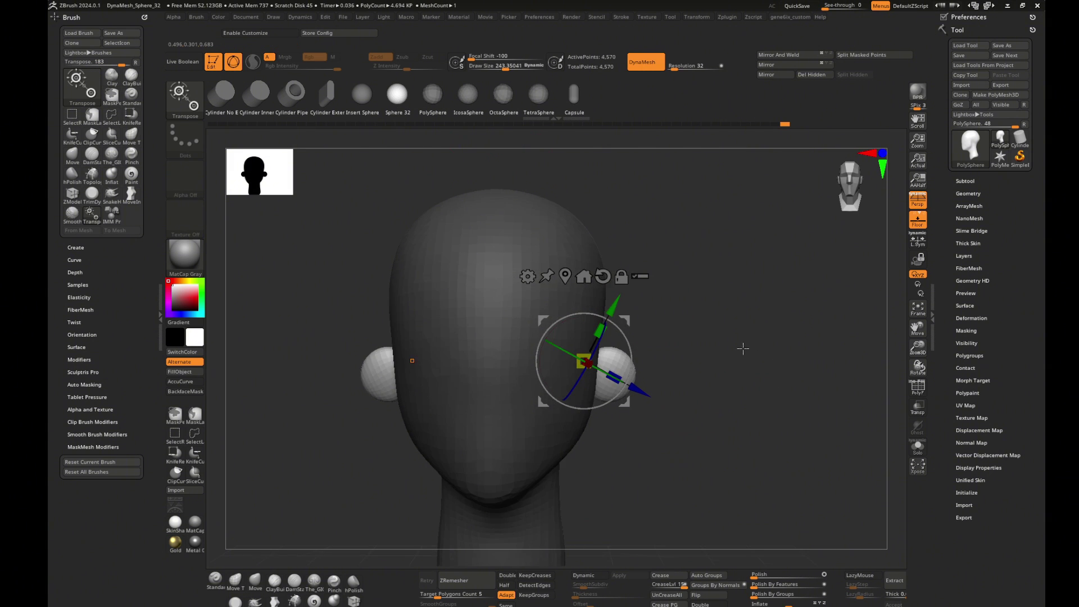
right_drag(621, 324, 656, 322)
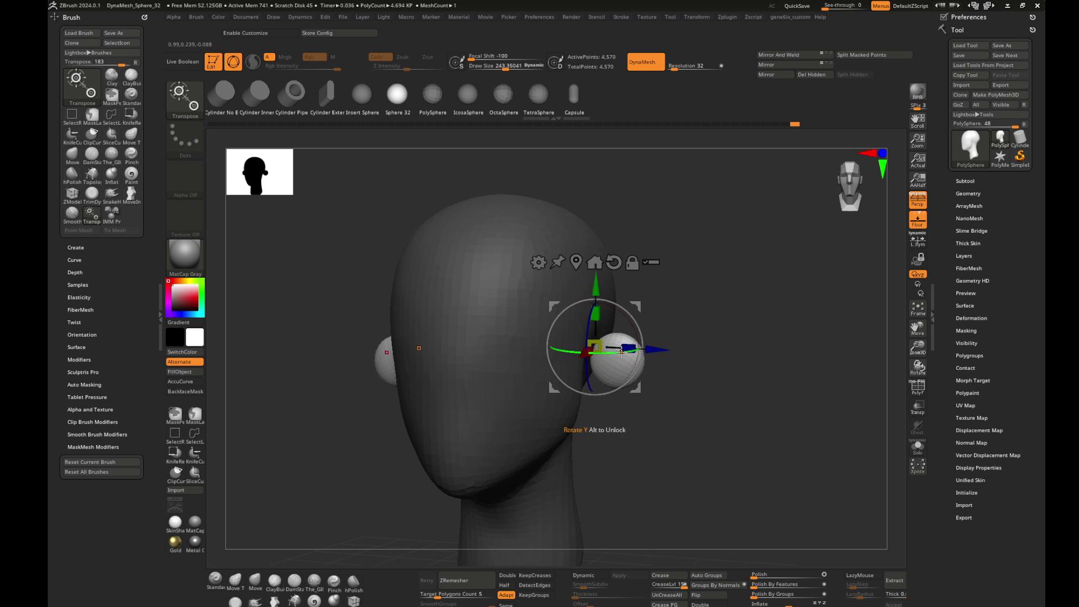
key(q)
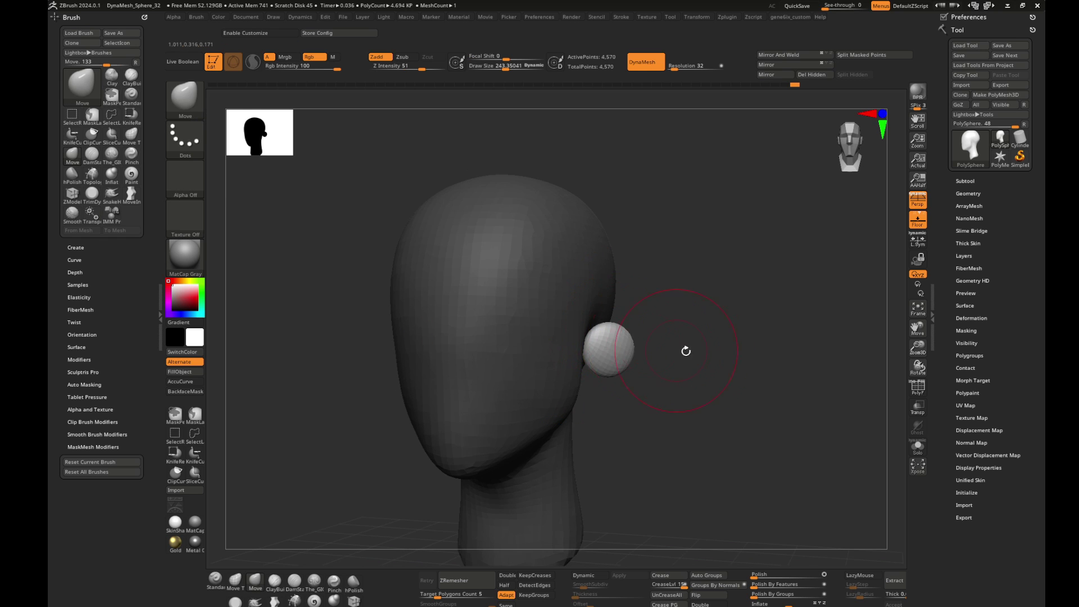
scroll(685, 351, up, 3)
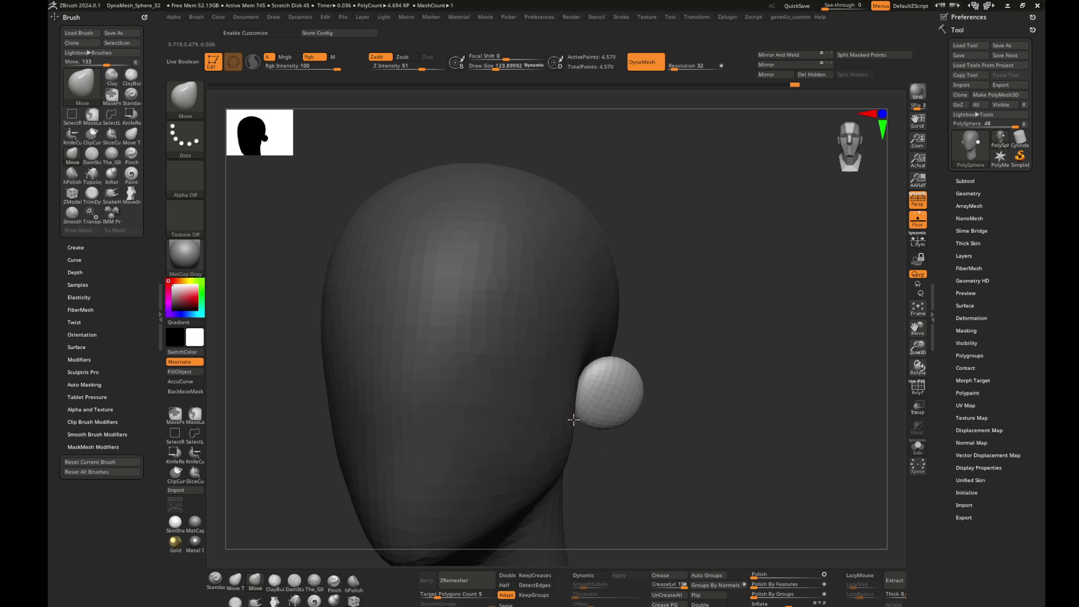
mouse_move(668, 353)
right_down()
mouse_move(602, 349)
mouse_move(623, 409)
right_up()
drag(614, 412, 607, 412)
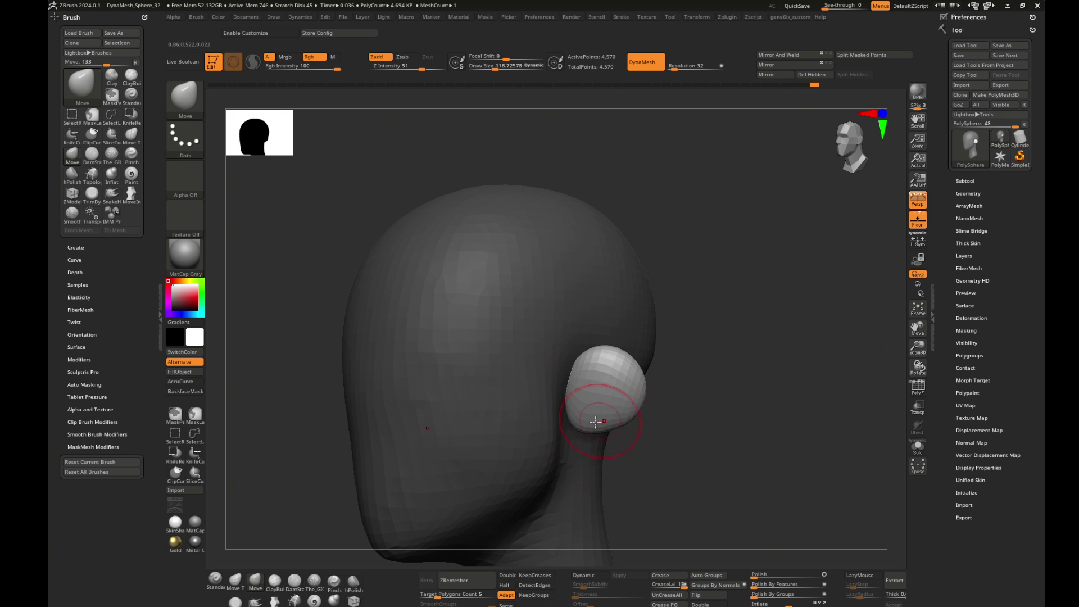
mouse_move(606, 416)
right_down()
mouse_move(584, 425)
mouse_move(727, 414)
right_up()
- Adjust the brush size while checking both ears from front and side views
key(s)
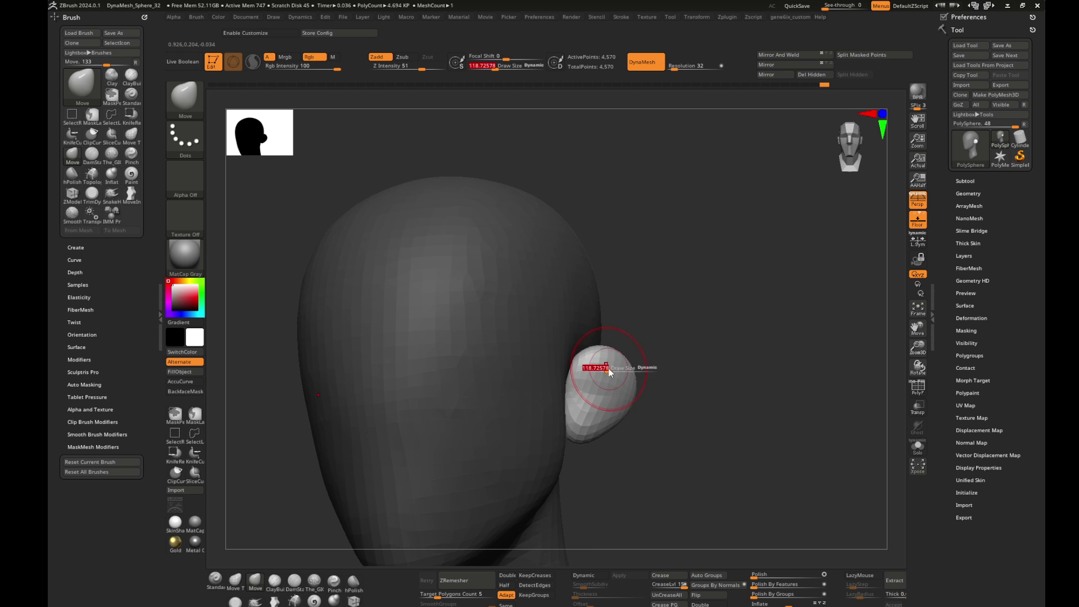
mouse_move(596, 362)
right_down()
mouse_move(691, 361)
mouse_move(593, 382)
mouse_move(474, 438)
mouse_move(749, 386)
mouse_move(656, 355)
mouse_move(691, 362)
right_up()
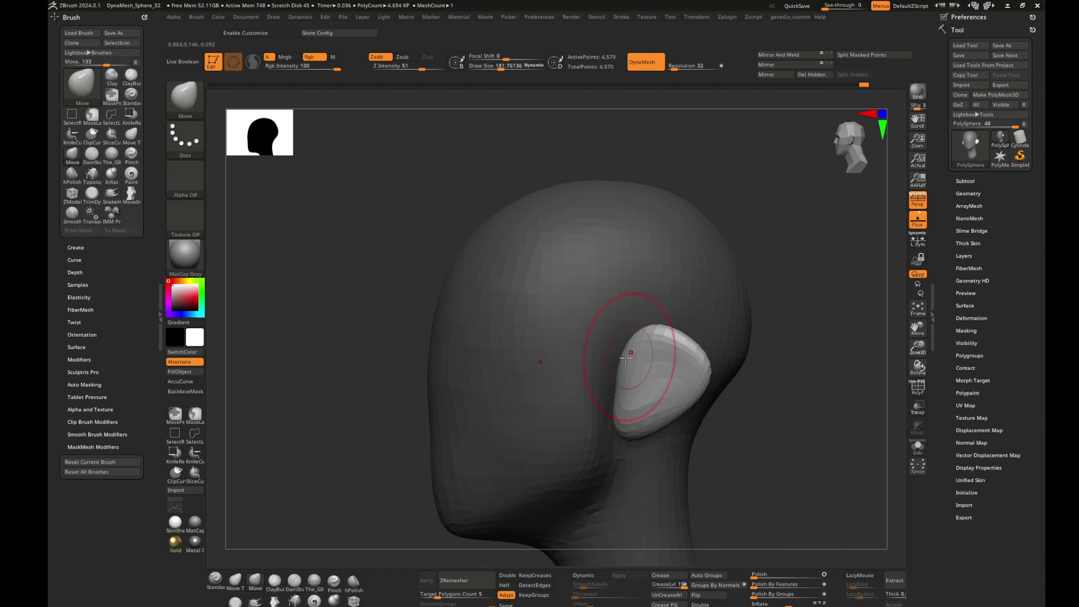
key(s)
drag(652, 333, 629, 333)
mouse_move(629, 333)
right_down()
mouse_move(802, 376)
mouse_move(610, 399)
mouse_move(787, 356)
mouse_move(753, 321)
right_up()
key(s)
drag(754, 324, 793, 324)
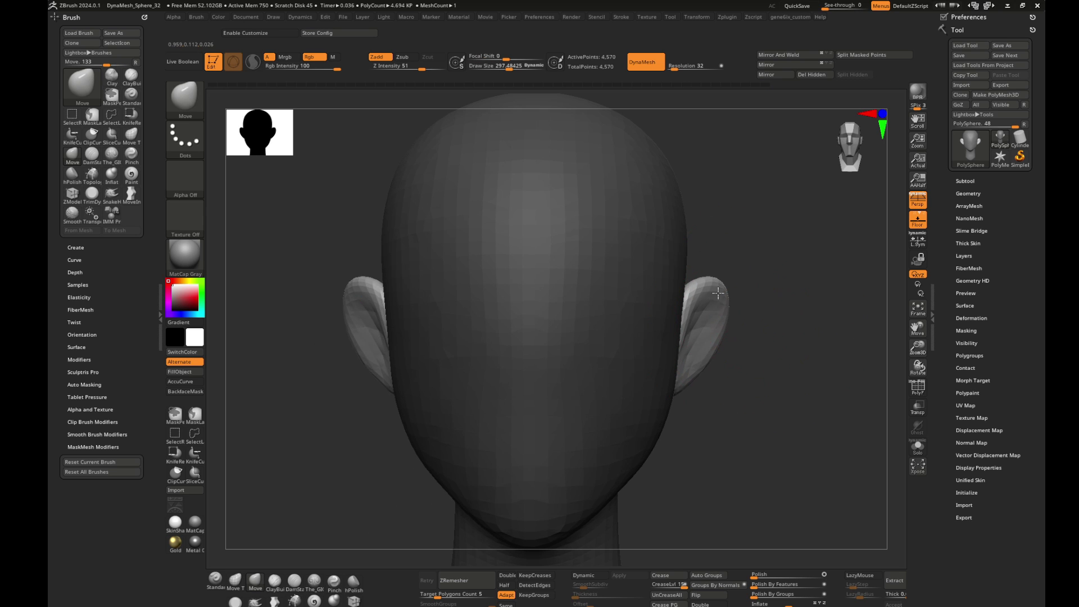
mouse_move(722, 286)
right_down()
mouse_move(753, 253)
mouse_move(819, 368)
mouse_move(548, 381)
mouse_move(724, 383)
right_up()
- Reshape the ear's lower part and outer edge, returning to a front view
drag(727, 383, 714, 383)
right_drag(713, 383, 805, 383)
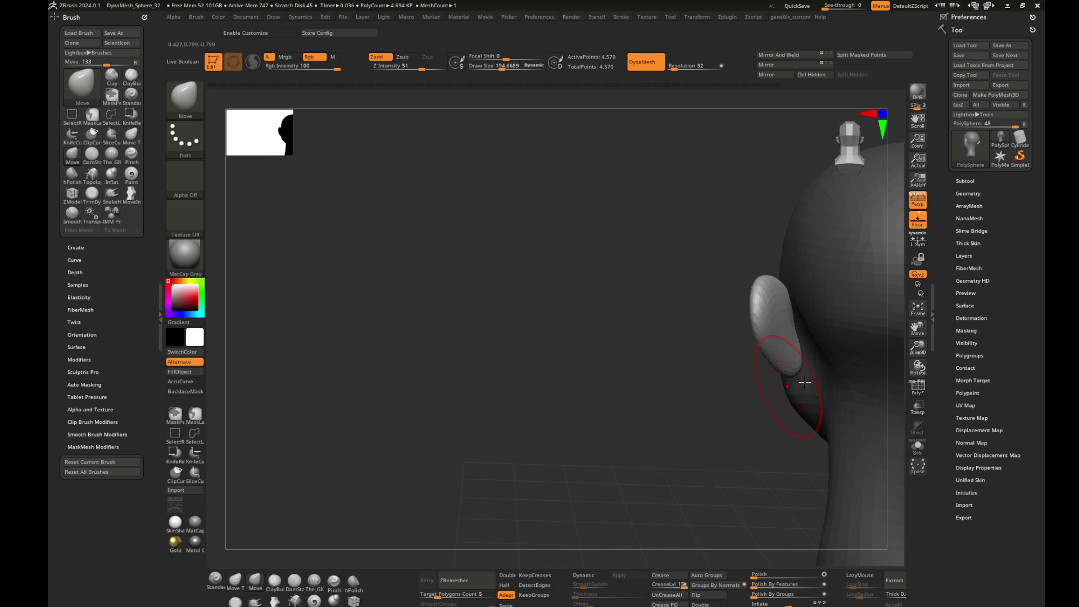
mouse_move(626, 362)
right_down()
mouse_move(837, 380)
mouse_move(804, 367)
right_up()
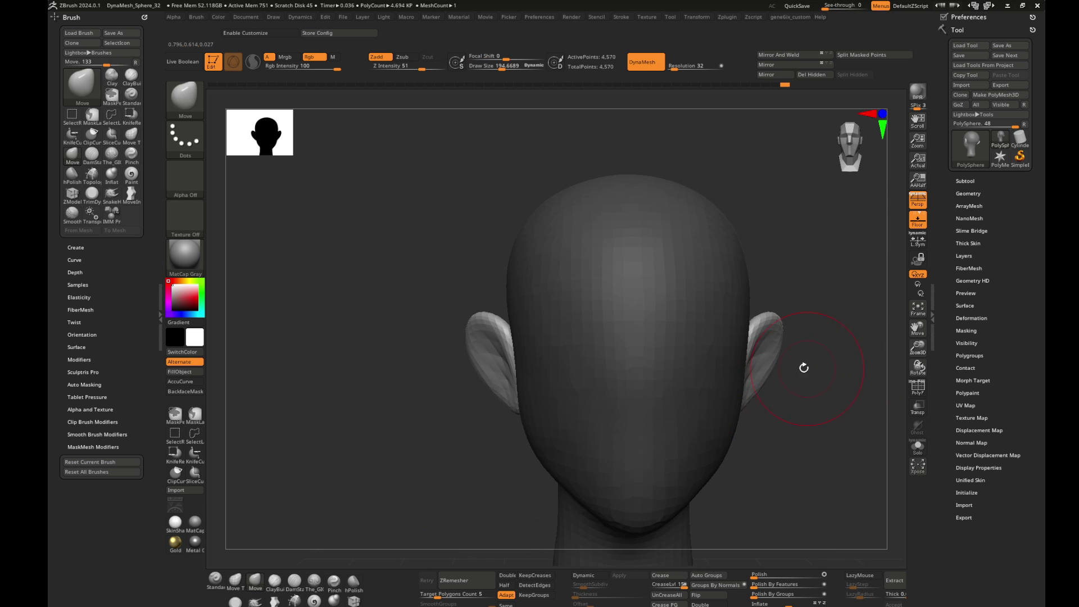
key(s)
drag(781, 357, 764, 358)
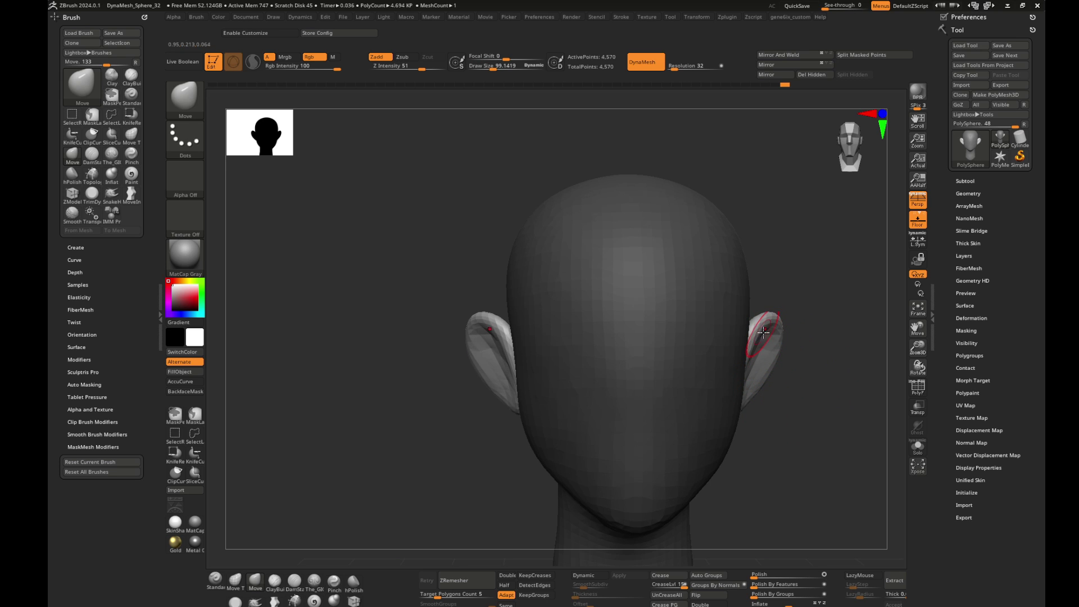
mouse_move(765, 358)
right_down()
mouse_move(797, 355)
mouse_move(734, 337)
right_up()
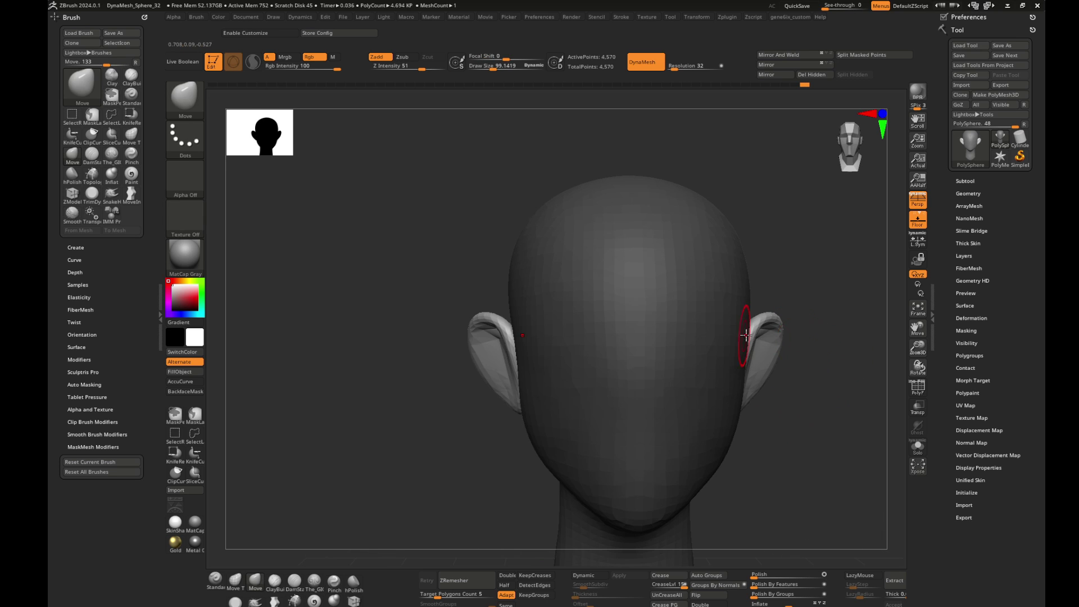
key(s)
drag(747, 331, 766, 331)
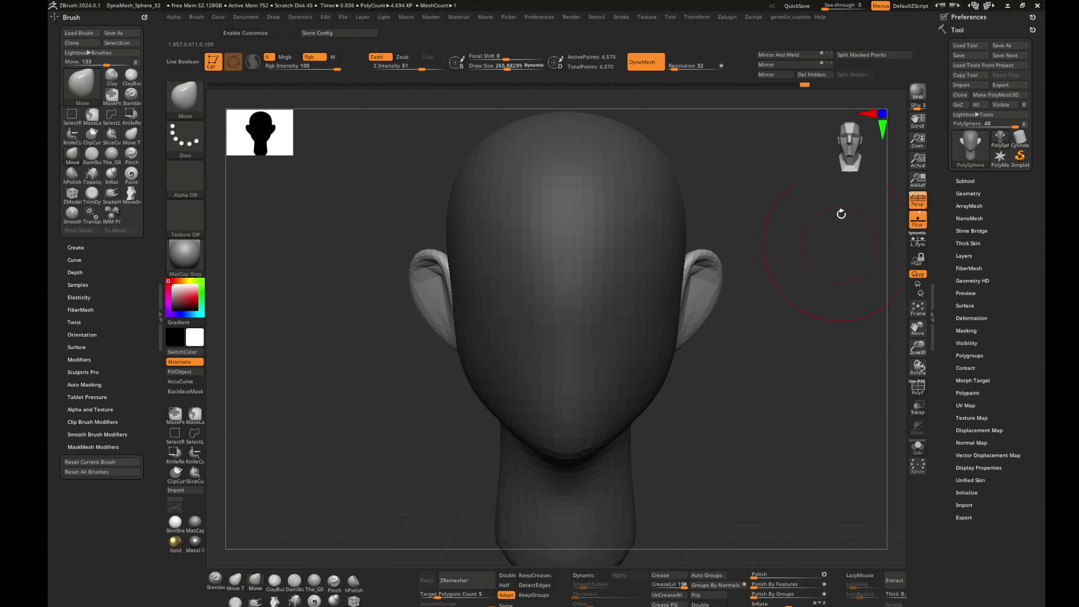
- Activate the PolySphere subtools and resize the brush smaller
alt+click(675, 393)
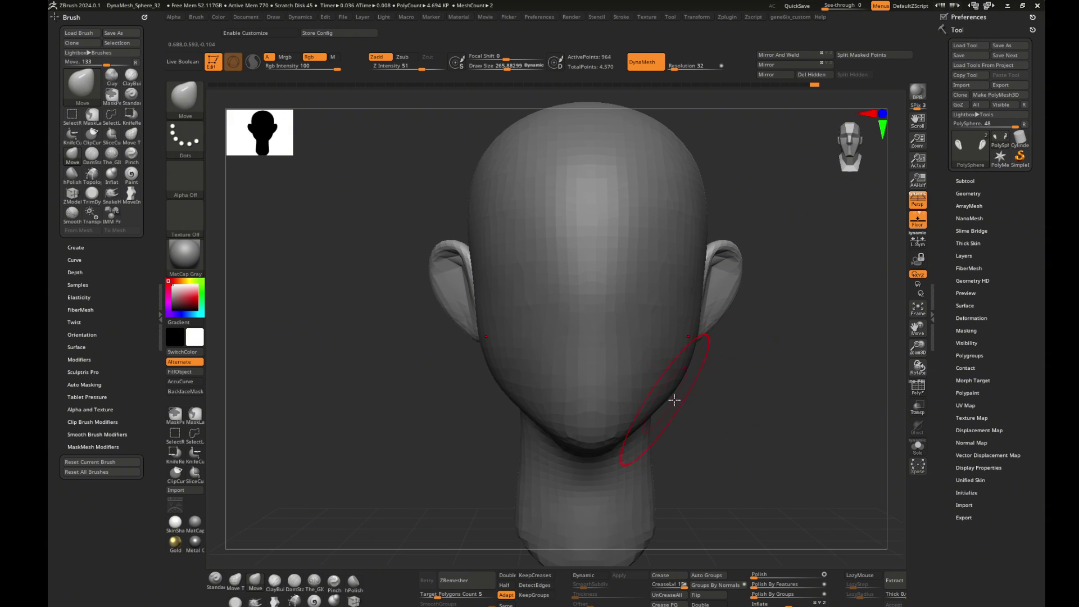
right_drag(675, 393, 714, 375)
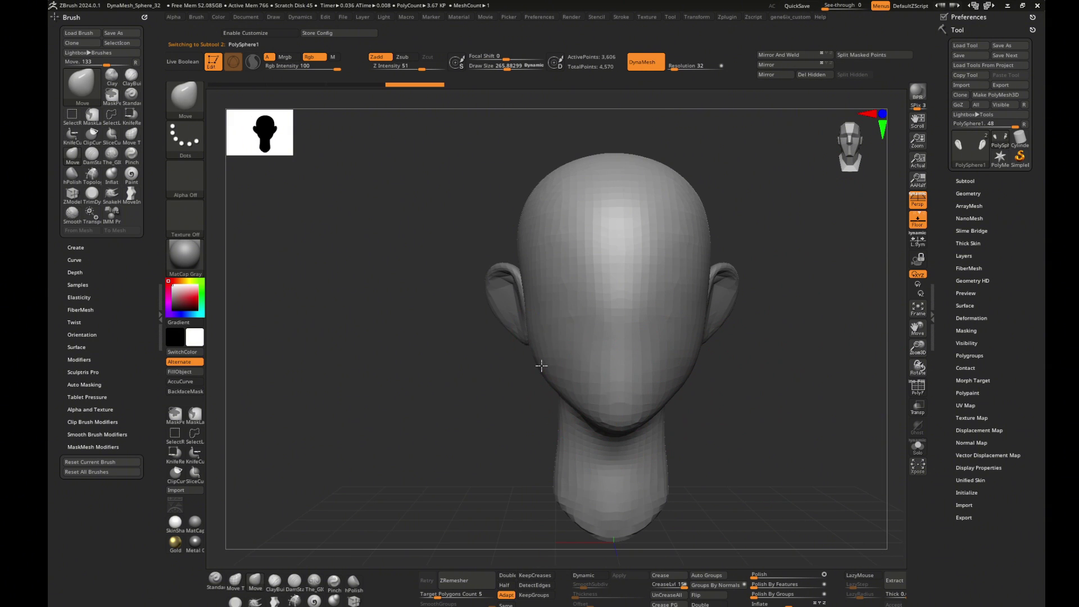
right_drag(565, 387, 663, 337)
key(bracketright)
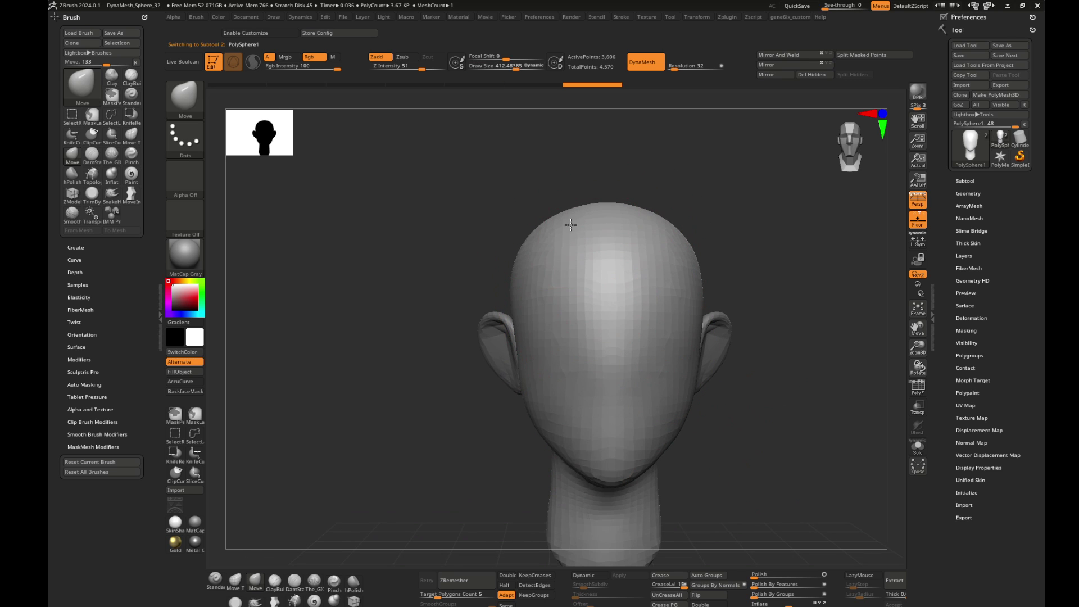
alt+click(492, 324)
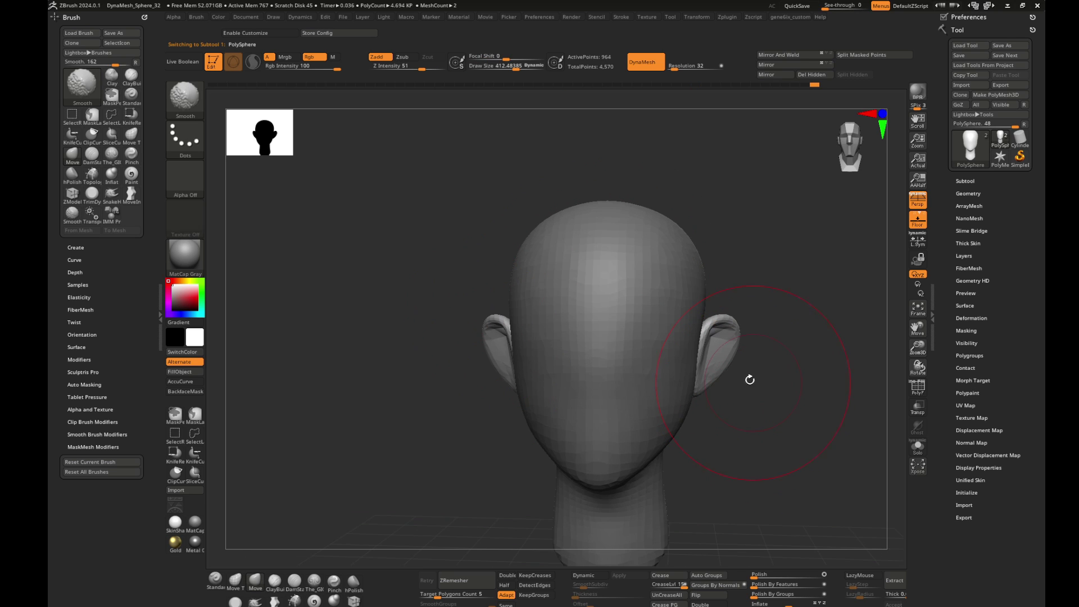
key(s)
drag(647, 381, 624, 381)
right_drag(731, 399, 764, 410)
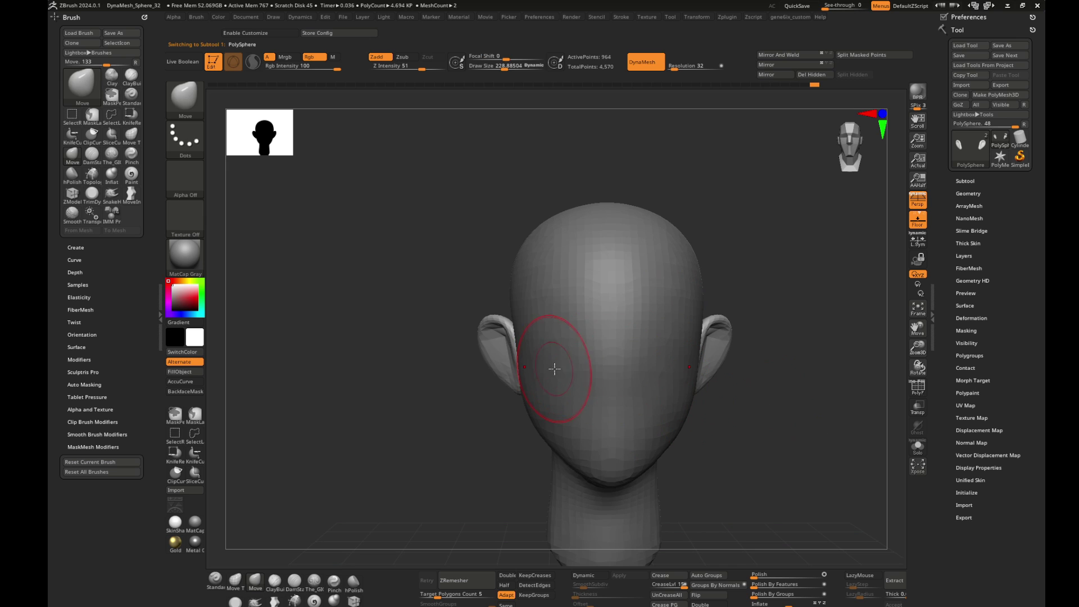
- With ClayBuildup on the head subtool, carve the eye sockets into the face
key(b)
key(c)
key(b)
alt+click(570, 357)
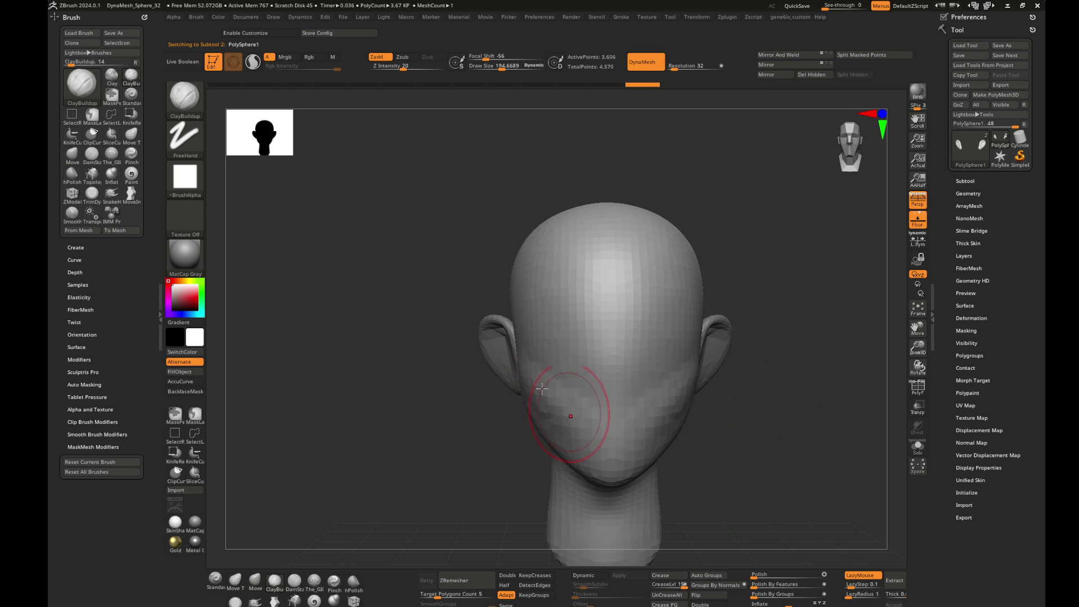
right_drag(541, 388, 538, 361)
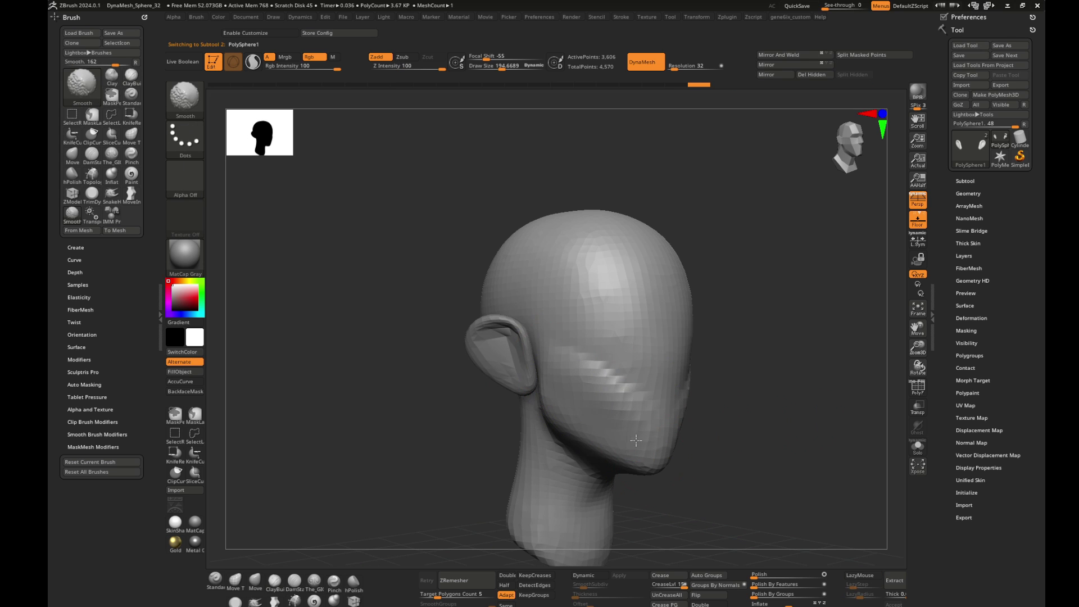
mouse_move(646, 449)
right_down()
mouse_move(814, 414)
mouse_move(715, 356)
right_up()
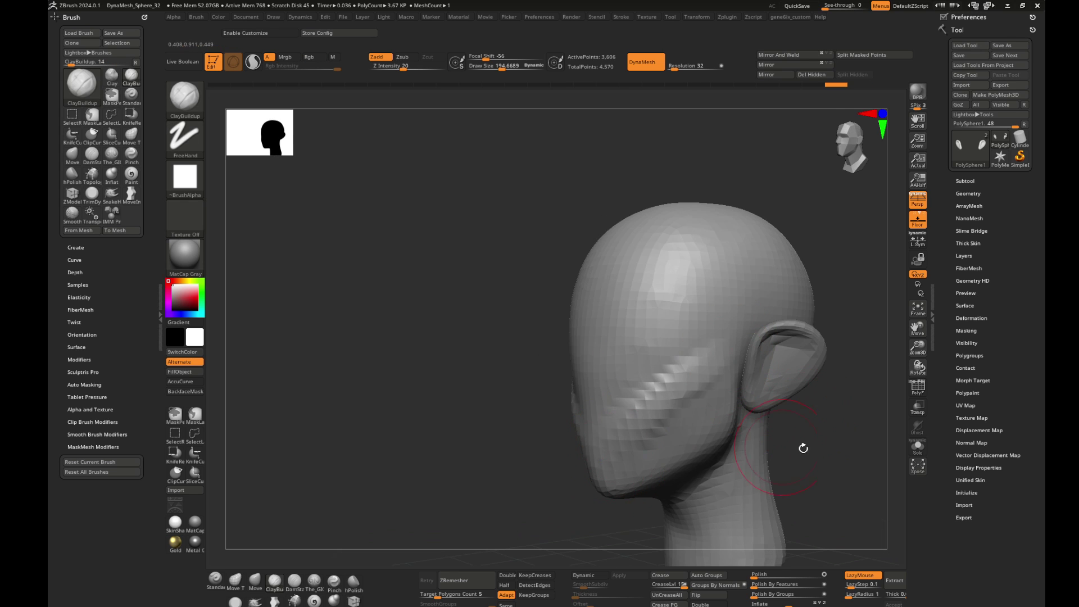
mouse_move(803, 448)
right_down()
mouse_move(674, 382)
mouse_move(637, 344)
mouse_move(588, 368)
right_up()
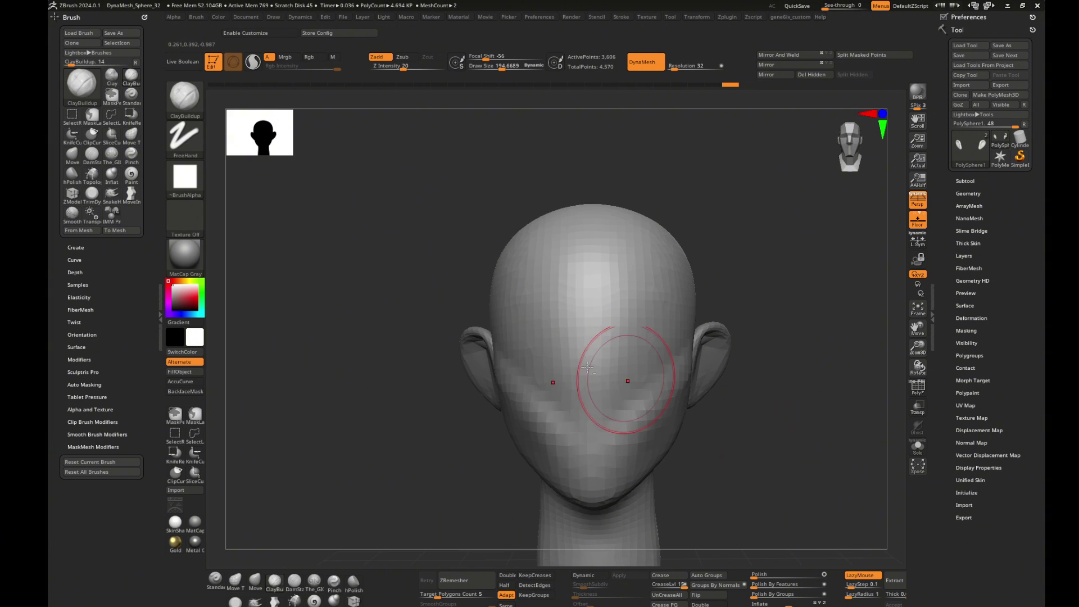
drag(552, 340, 523, 358)
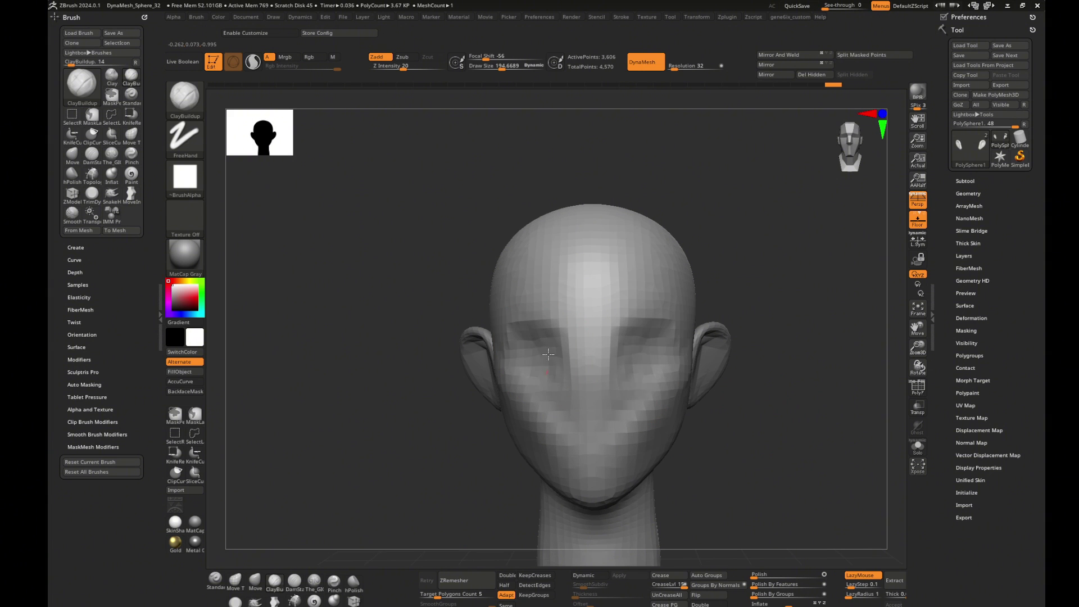
right_drag(715, 426, 481, 349)
- Pull the brow and temple area downward with the Move brush
key(b)
key(m)
key(v)
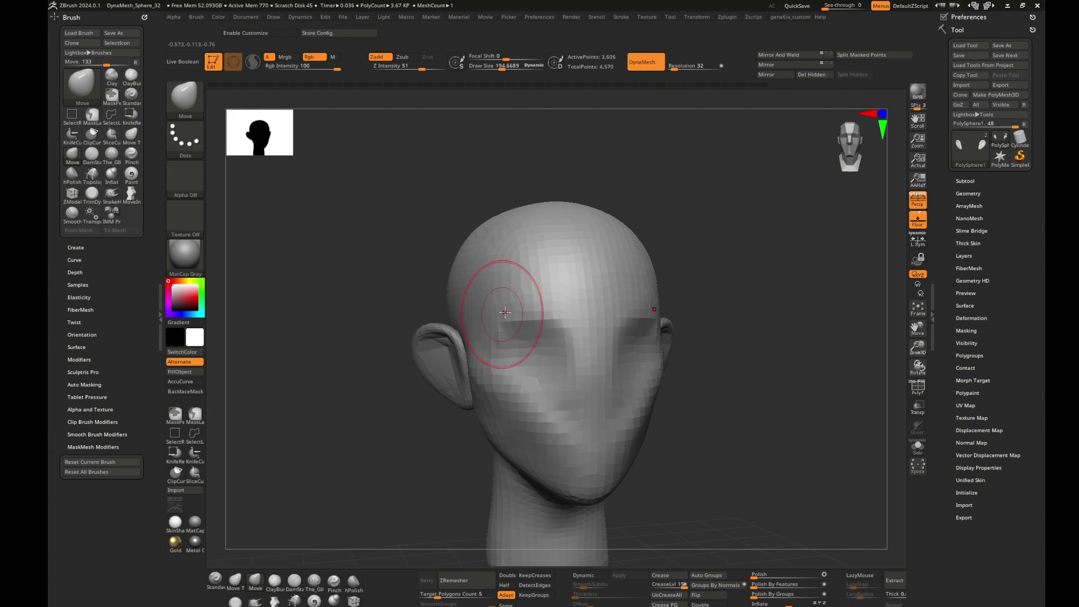
drag(505, 312, 490, 348)
mouse_move(534, 313)
right_down()
mouse_move(613, 337)
mouse_move(565, 356)
mouse_move(712, 353)
mouse_move(506, 315)
right_up()
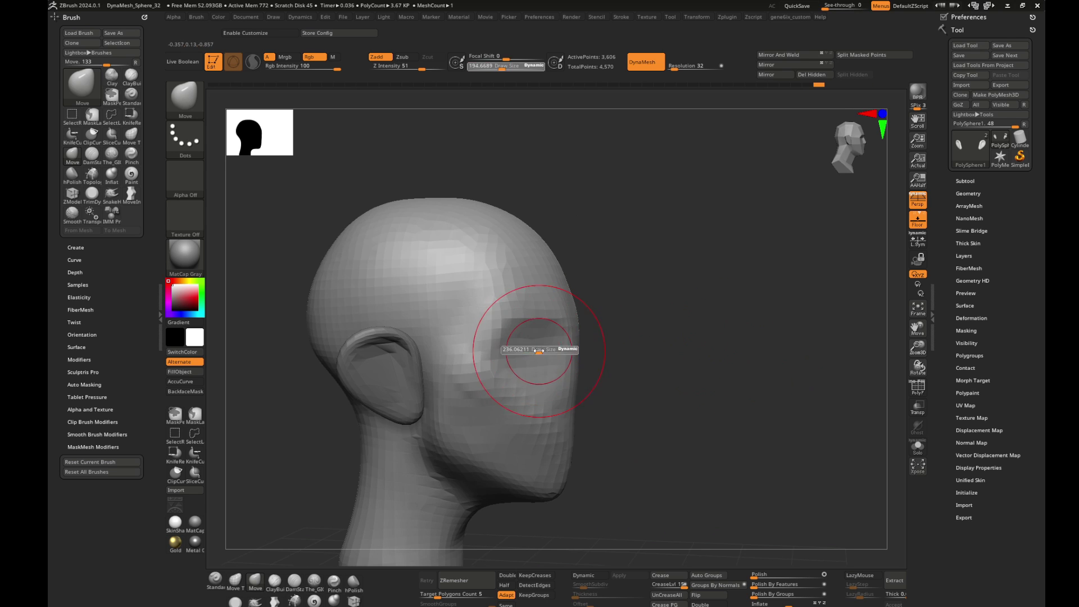
- Undo the last stroke, then deepen and lengthen the eye-socket crease down-left
key(ctrl+z)
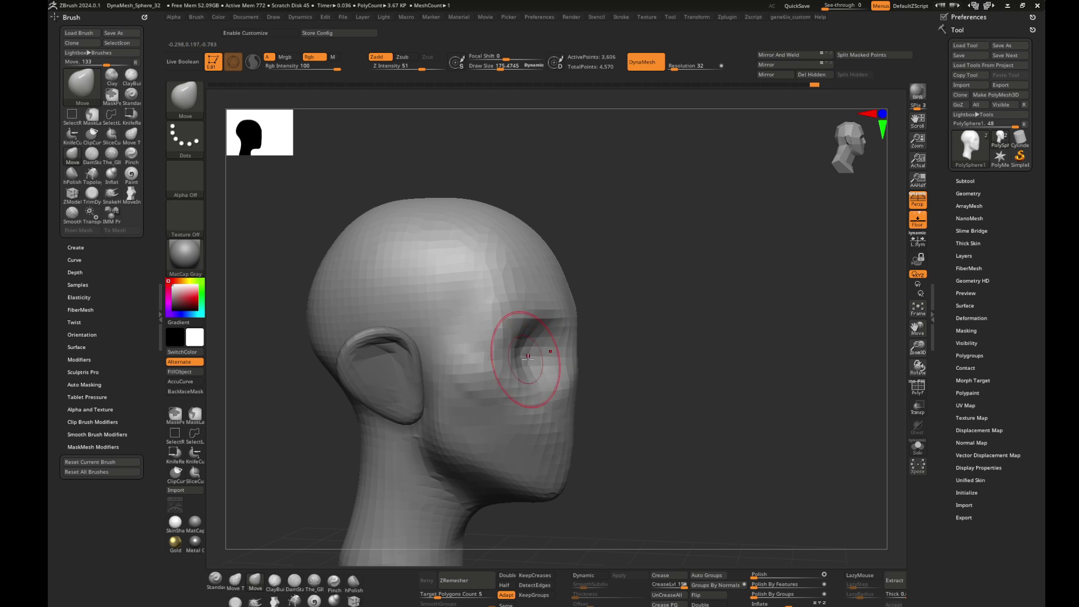
drag(525, 330, 502, 357)
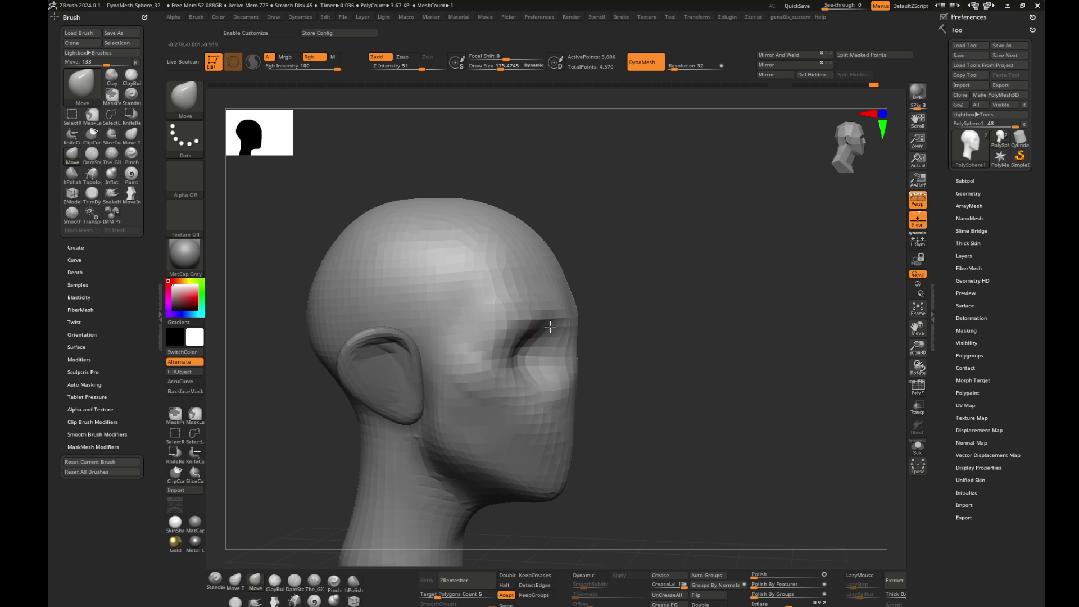
right_drag(549, 327, 549, 349)
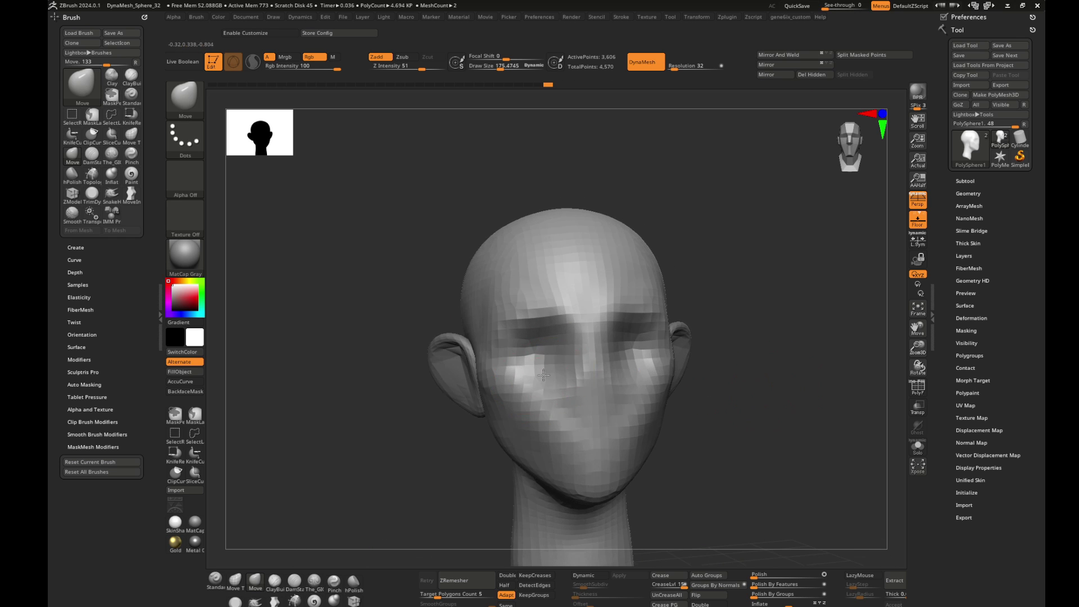
mouse_move(558, 354)
right_down()
mouse_move(679, 367)
mouse_move(592, 357)
right_up()
- Shrink the brush and smooth the head while checking it from front, three-quarter and side views
key(s)
key(shift)
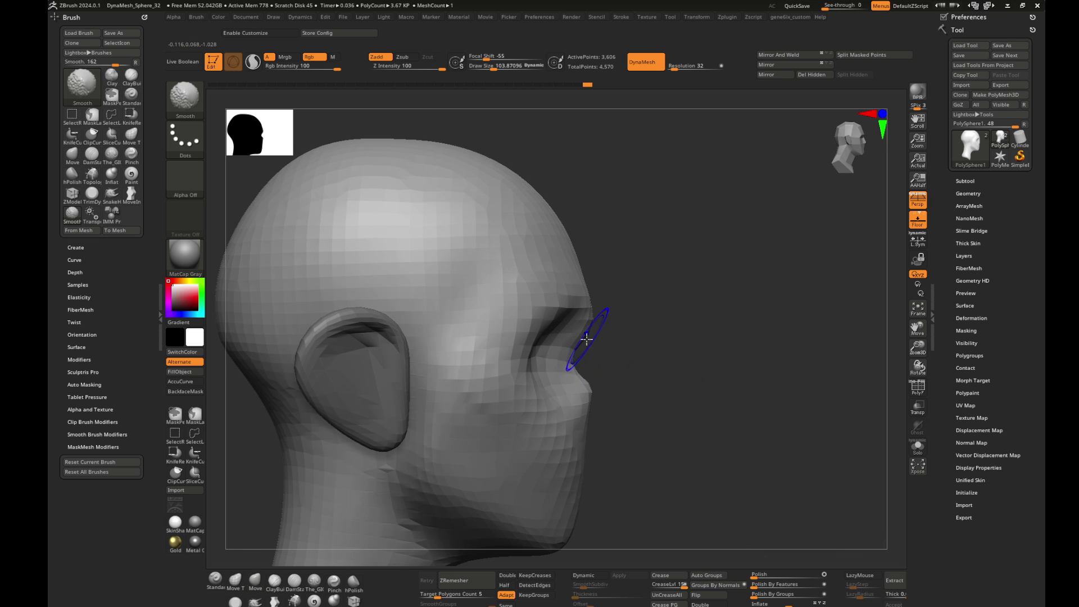
mouse_move(669, 281)
right_down()
mouse_move(686, 348)
mouse_move(731, 360)
right_up()
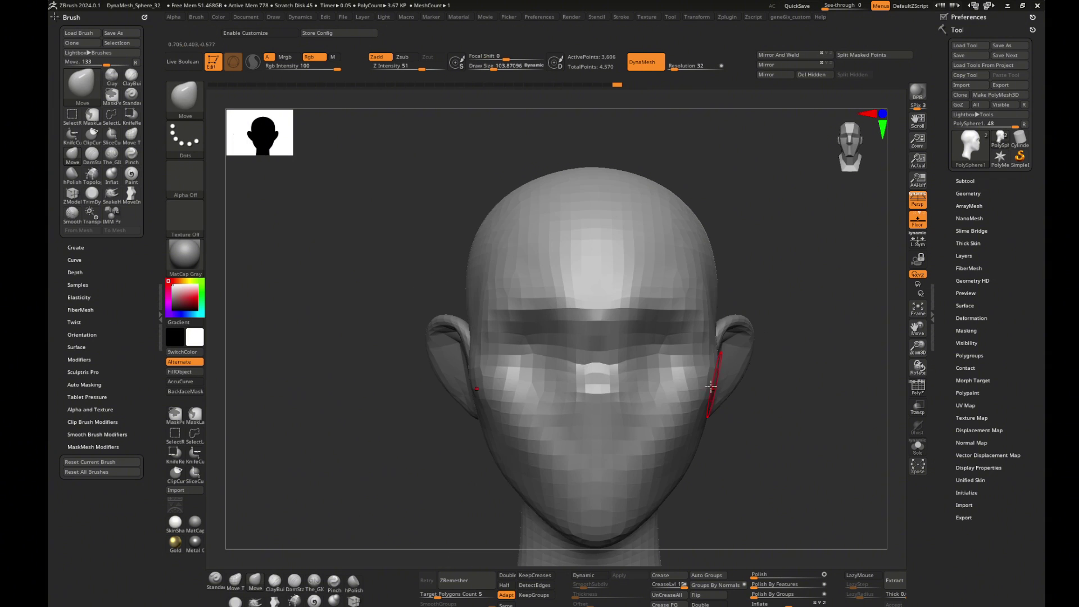
mouse_move(764, 401)
right_down()
mouse_move(753, 397)
mouse_move(822, 409)
right_up()
right_drag(781, 358, 783, 433)
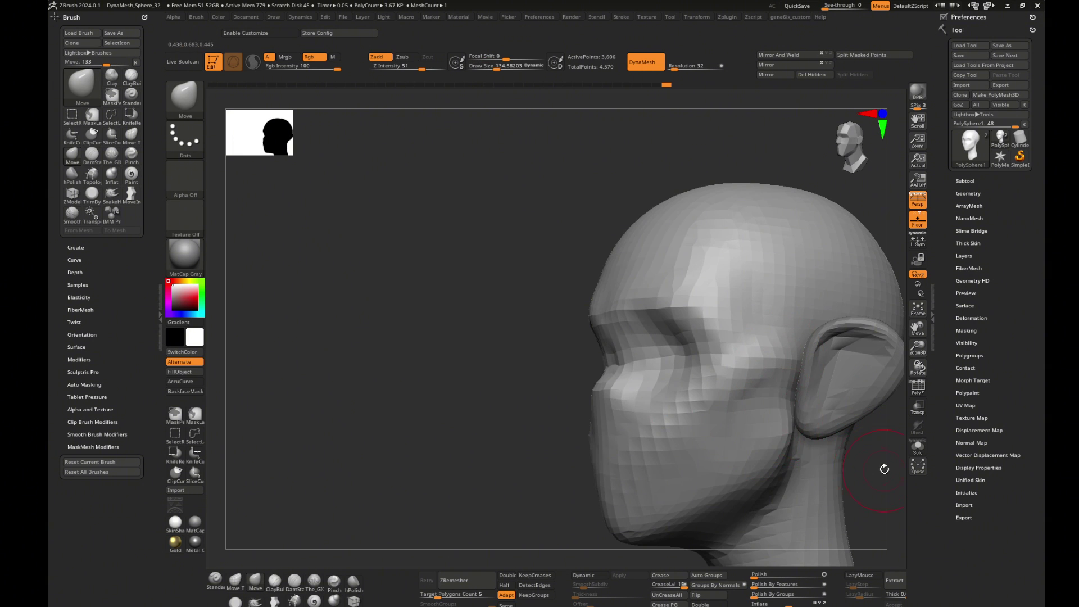
right_drag(884, 469, 782, 453)
mouse_move(506, 453)
shift+right_down()
mouse_move(735, 446)
mouse_move(809, 458)
shift+right_up()
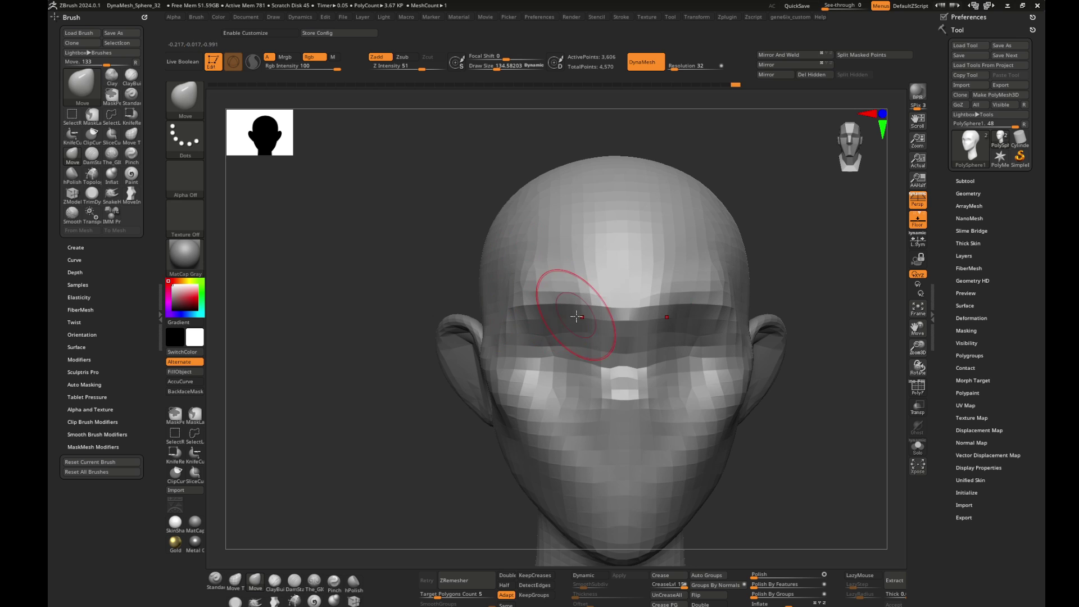
right_drag(577, 348, 578, 364)
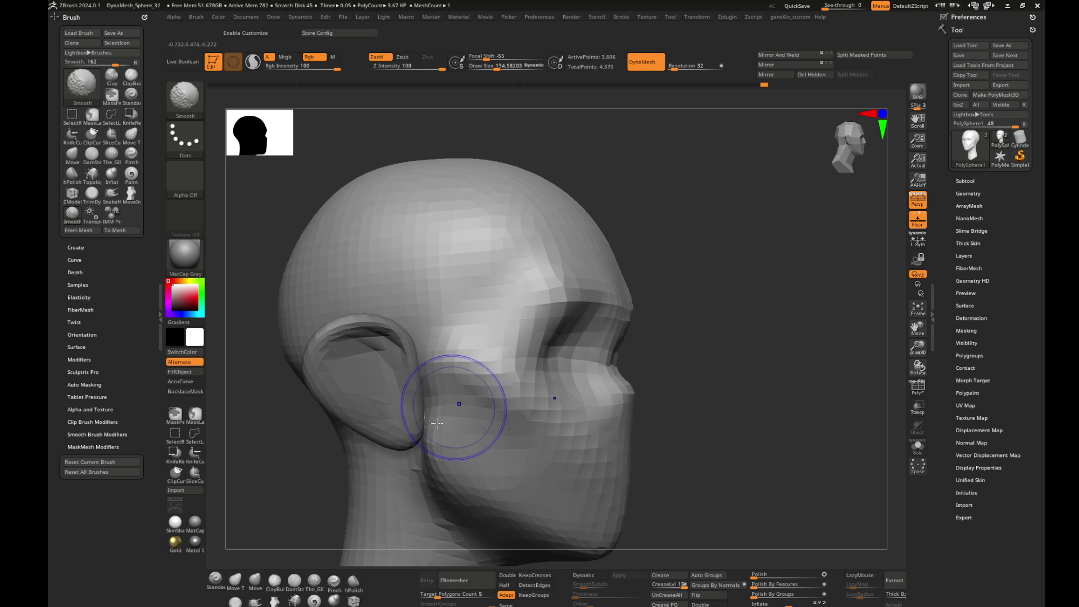
- Polish the forehead into flatter planes with the hPolish brush
click(354, 581)
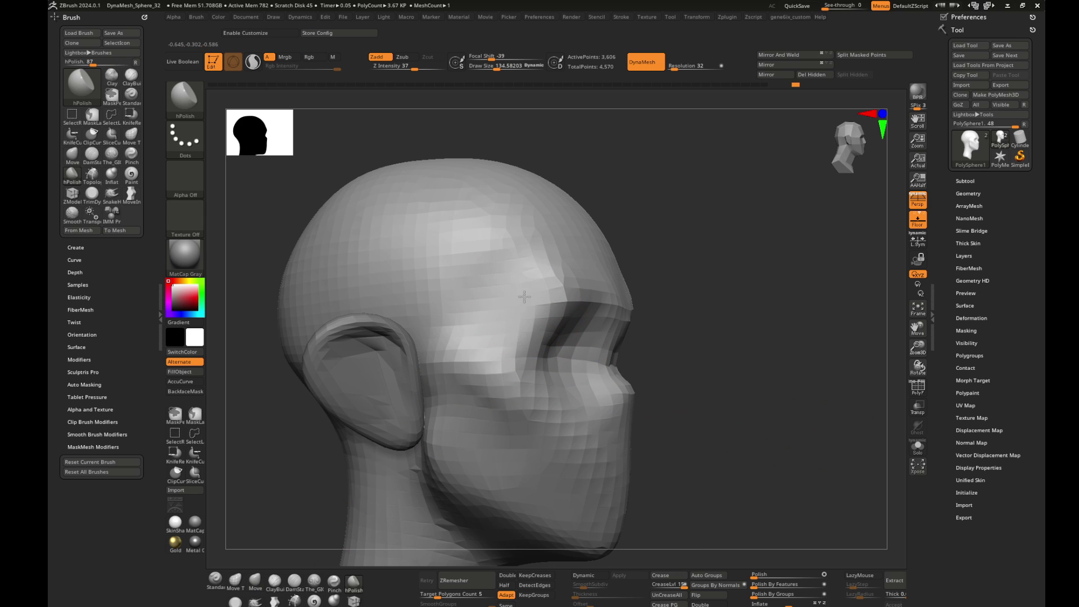
drag(524, 296, 447, 268)
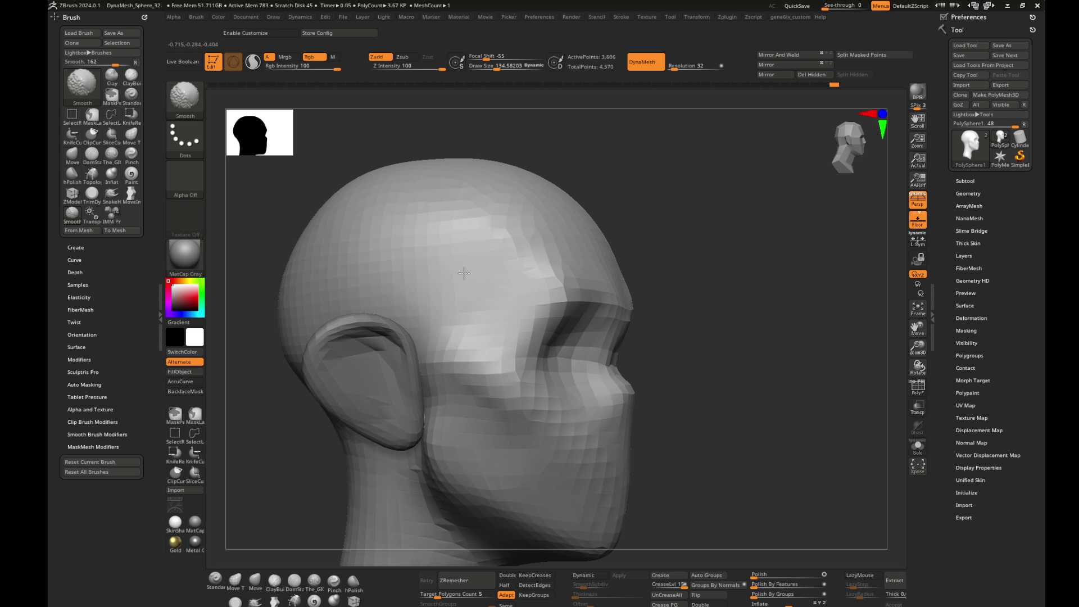
right_drag(464, 270, 698, 238)
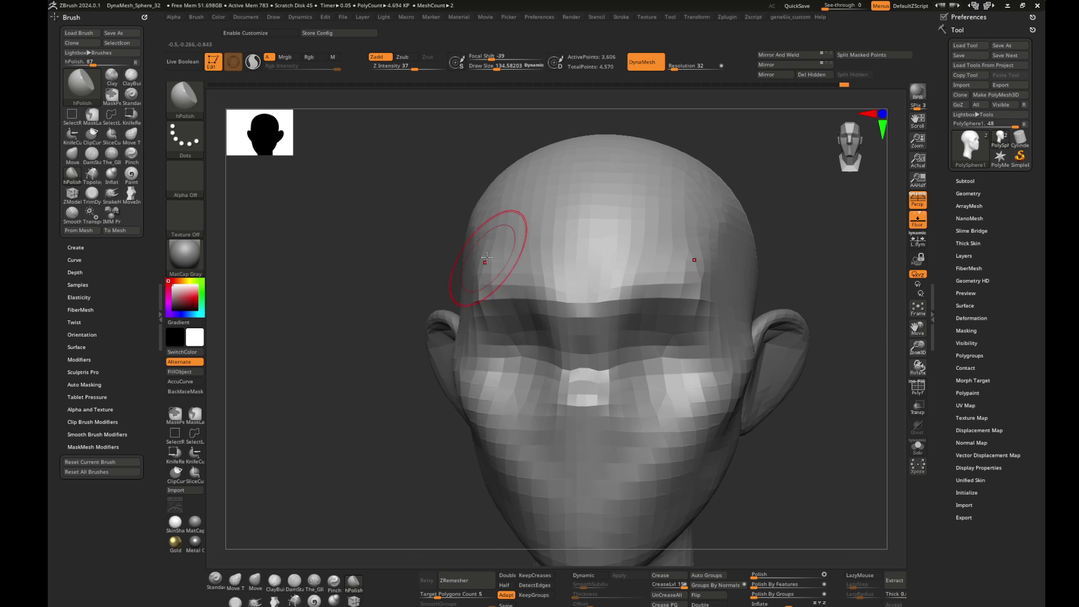
right_drag(487, 257, 447, 279)
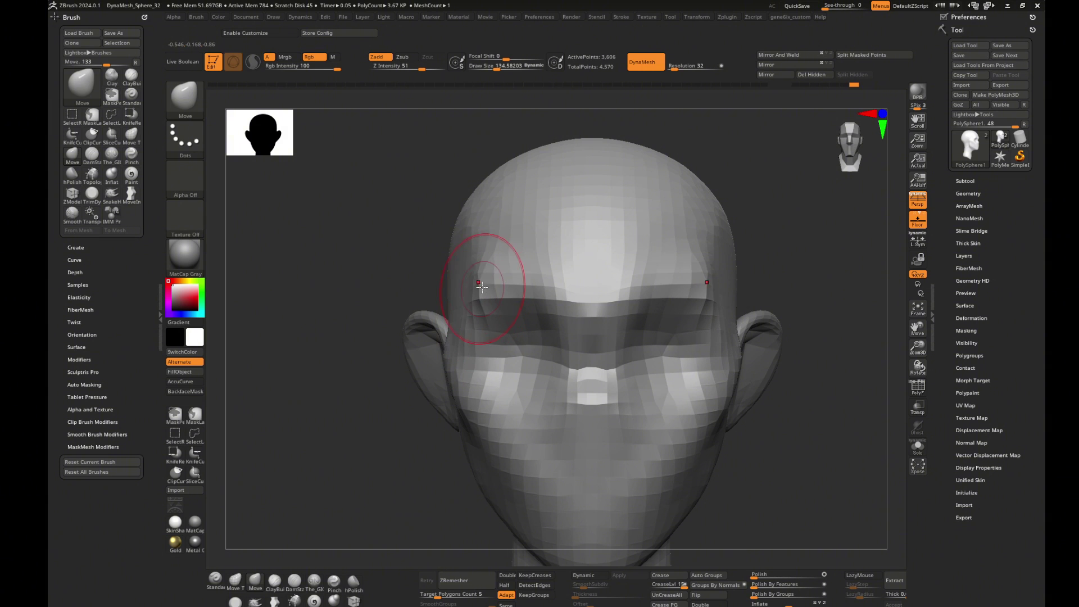
- Shift-smooth across both cheeks
key(shift)
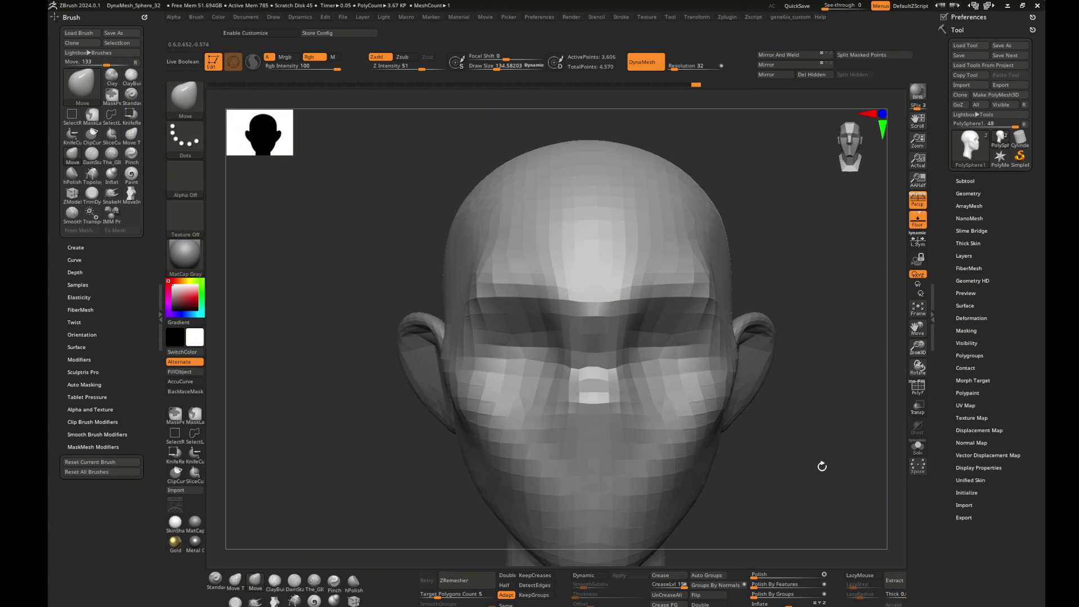
drag(814, 449, 826, 457)
right_drag(509, 409, 451, 433)
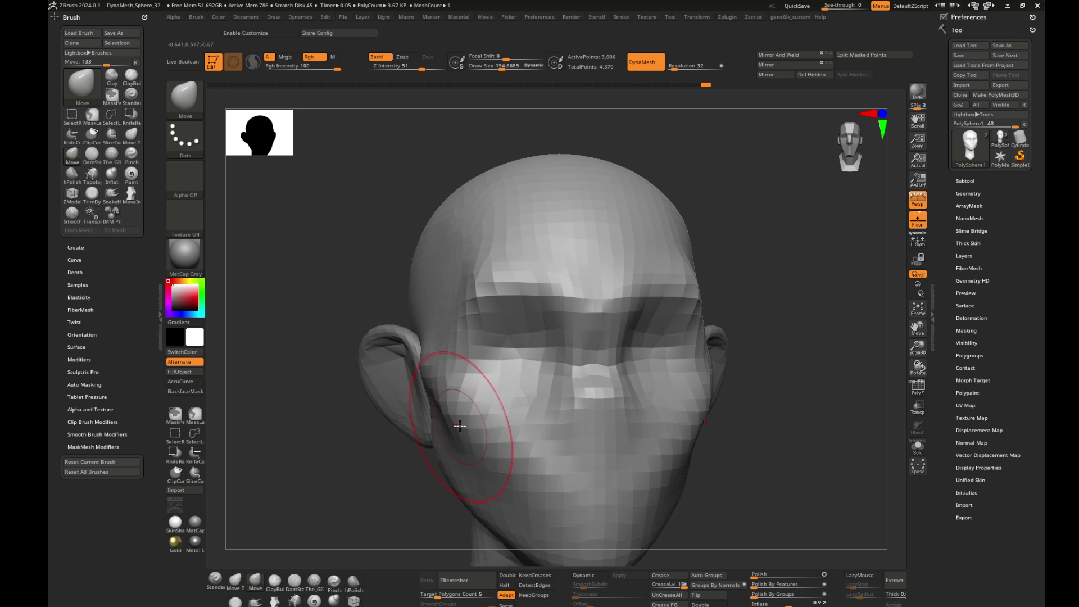
- Pull the mouth and nose forward with Move and smooth the cheek beside the nose, checking both profiles
mouse_move(518, 401)
right_down()
mouse_move(814, 452)
mouse_move(643, 398)
right_up()
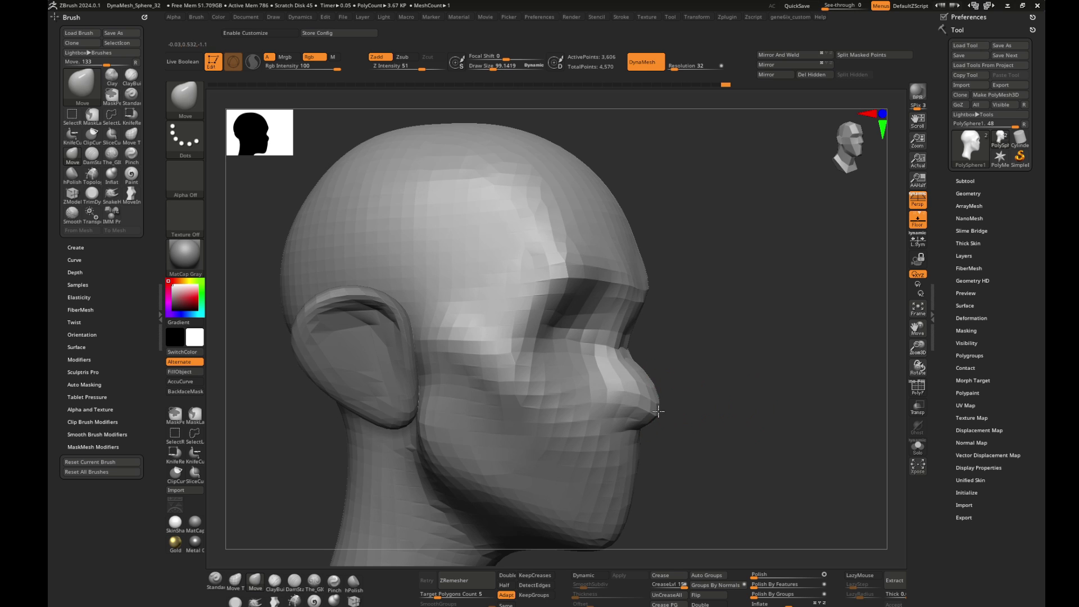
shift+right_drag(614, 342, 586, 339)
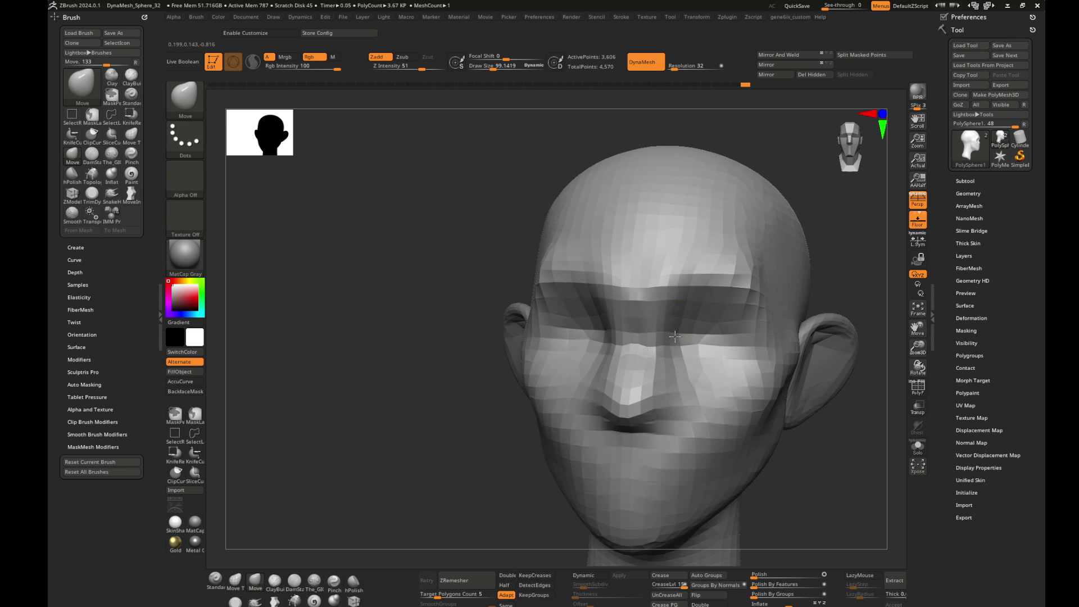
shift+right_drag(656, 404, 597, 412)
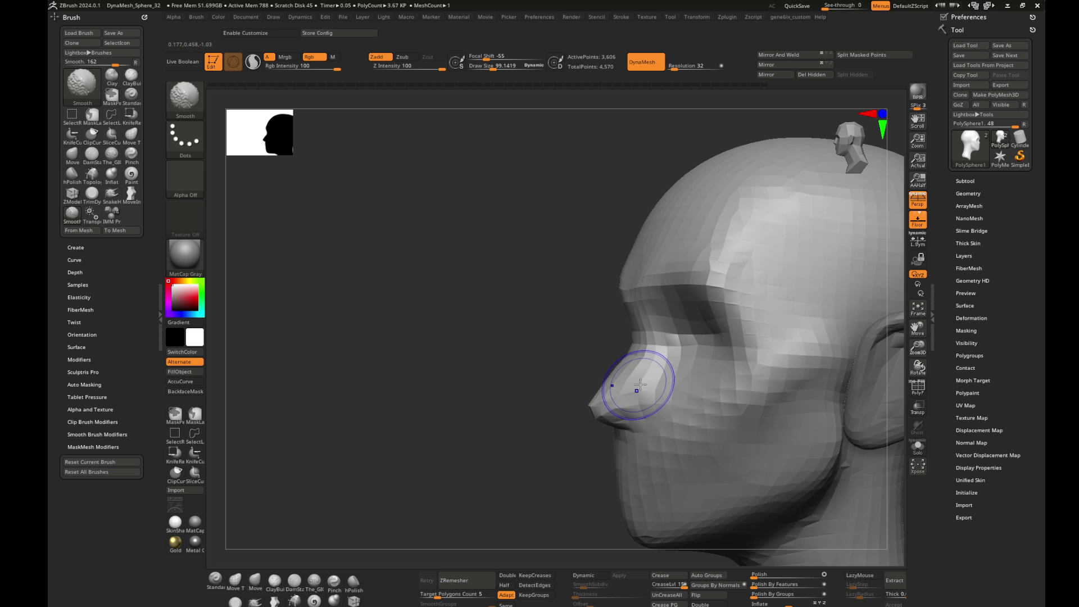
mouse_move(626, 373)
shift+right_down()
mouse_move(645, 429)
mouse_move(664, 403)
shift+right_up()
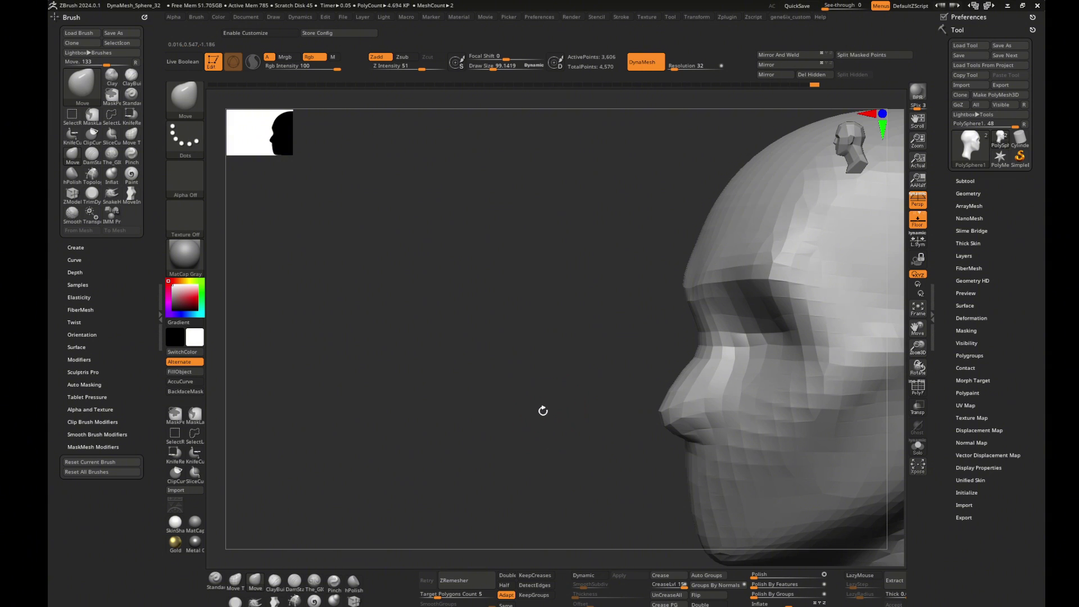
mouse_move(542, 411)
shift+right_down()
mouse_move(667, 402)
mouse_move(622, 463)
mouse_move(811, 444)
shift+right_up()
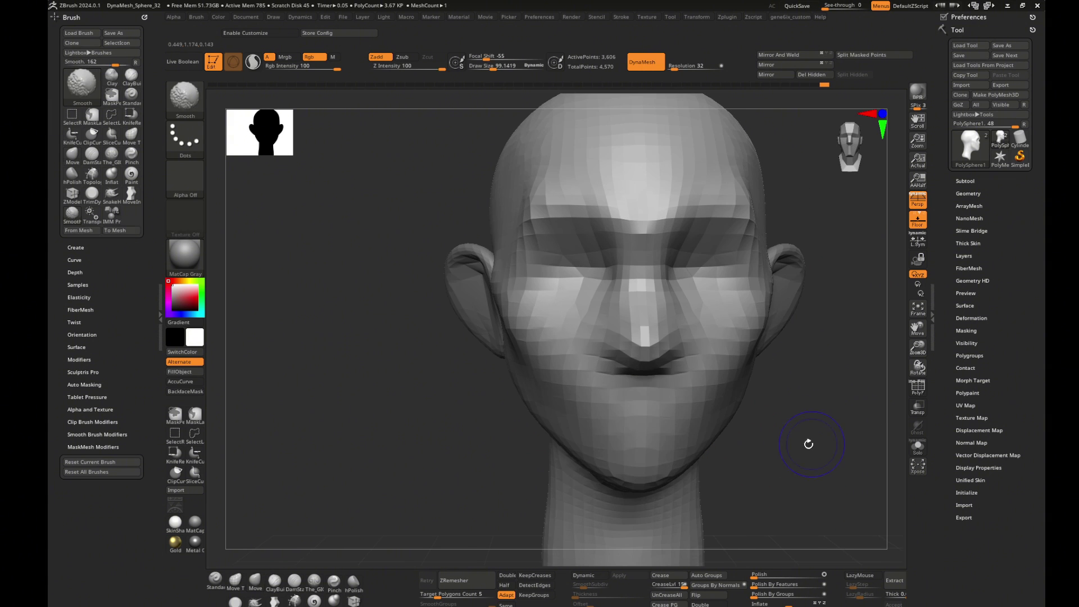
- Adjust the brush size and switch from ClayBuildup back to the Move brush
key(s)
key(b)
key(c)
key(b)
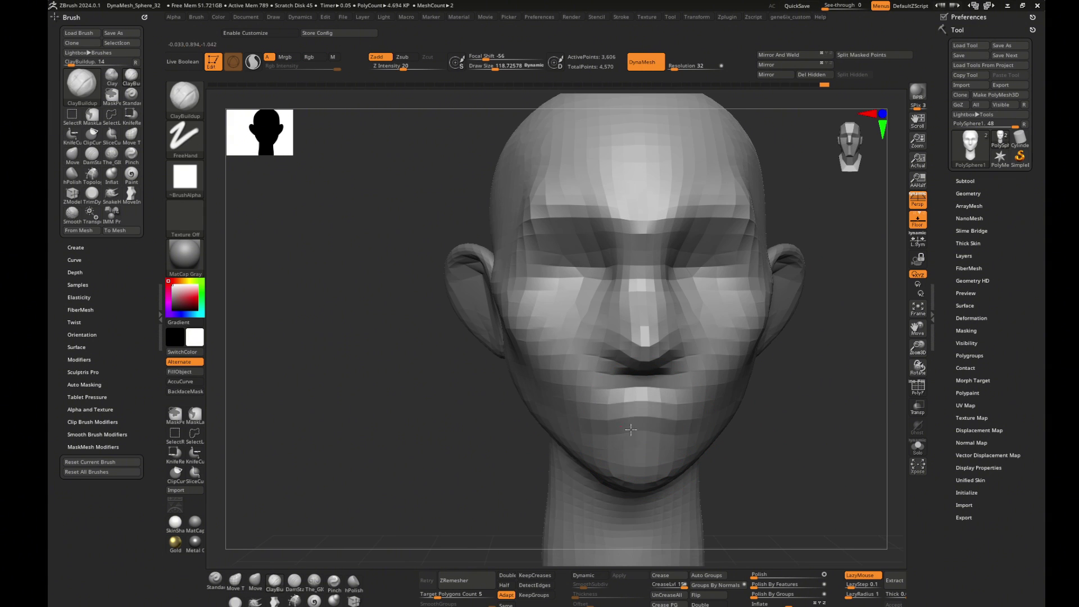
key(b)
key(m)
key(v)
- Push the brow and eye-socket forms with Move, checking both profiles and the front view
mouse_move(658, 434)
right_down()
mouse_move(753, 419)
mouse_move(651, 406)
right_up()
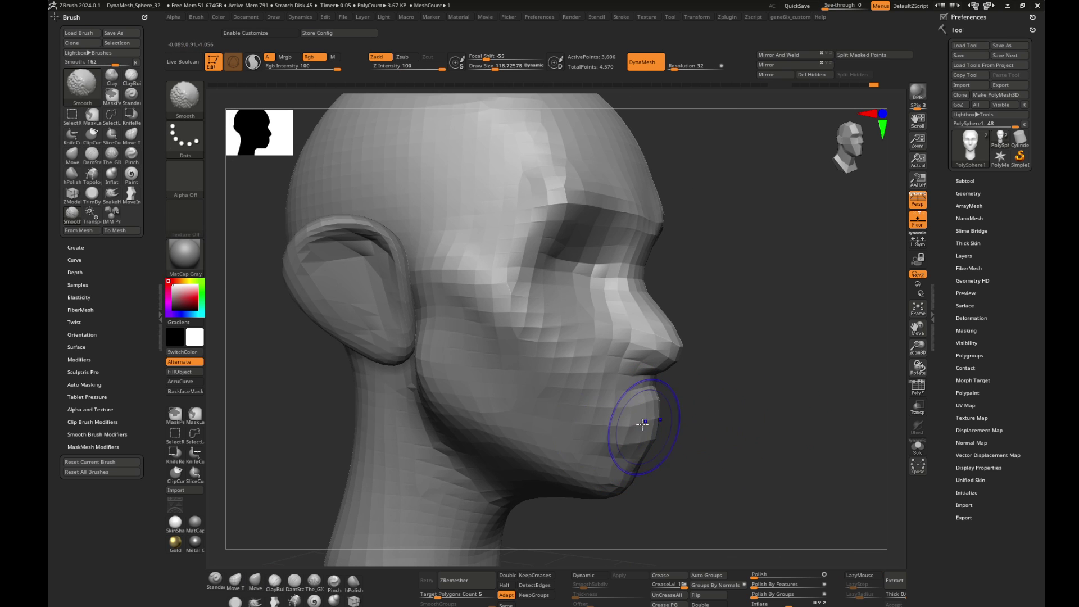
mouse_move(635, 453)
right_down()
mouse_move(730, 429)
mouse_move(658, 436)
right_up()
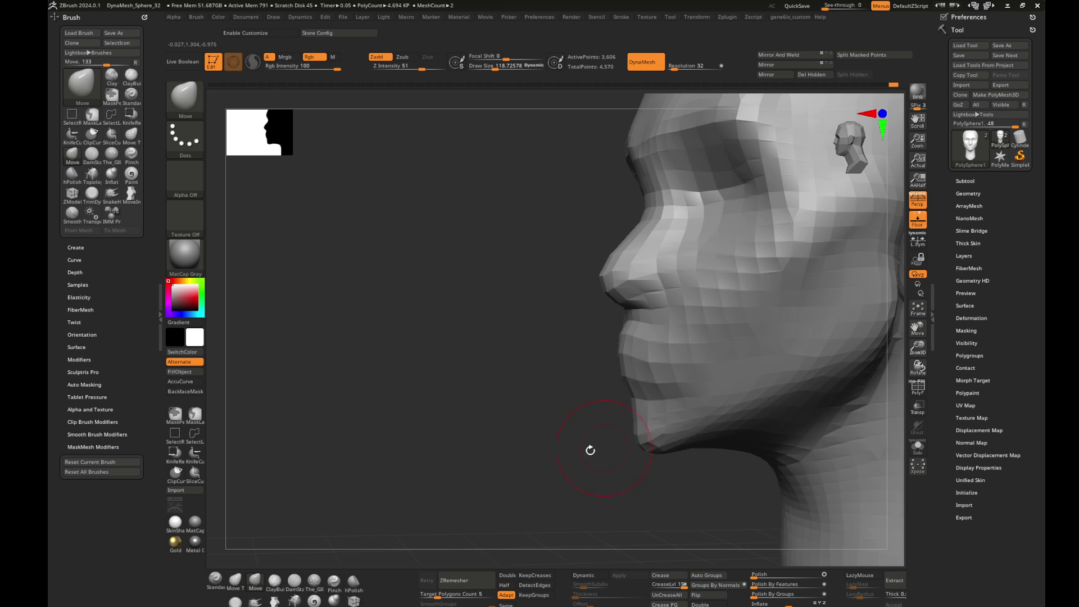
shift+right_drag(590, 450, 602, 427)
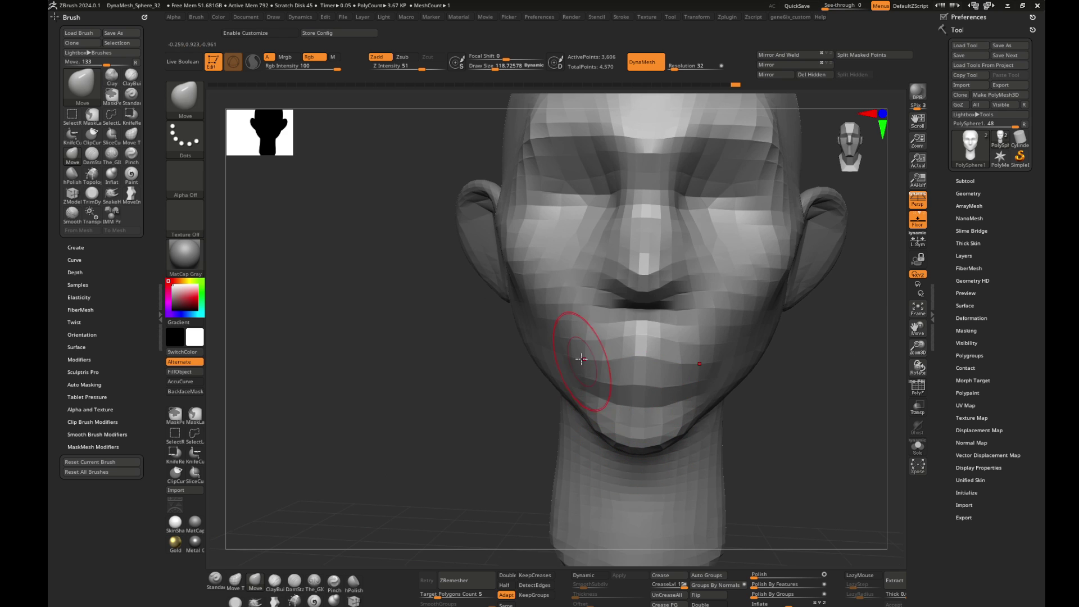
mouse_move(581, 358)
right_down()
mouse_move(642, 380)
mouse_move(630, 359)
right_up()
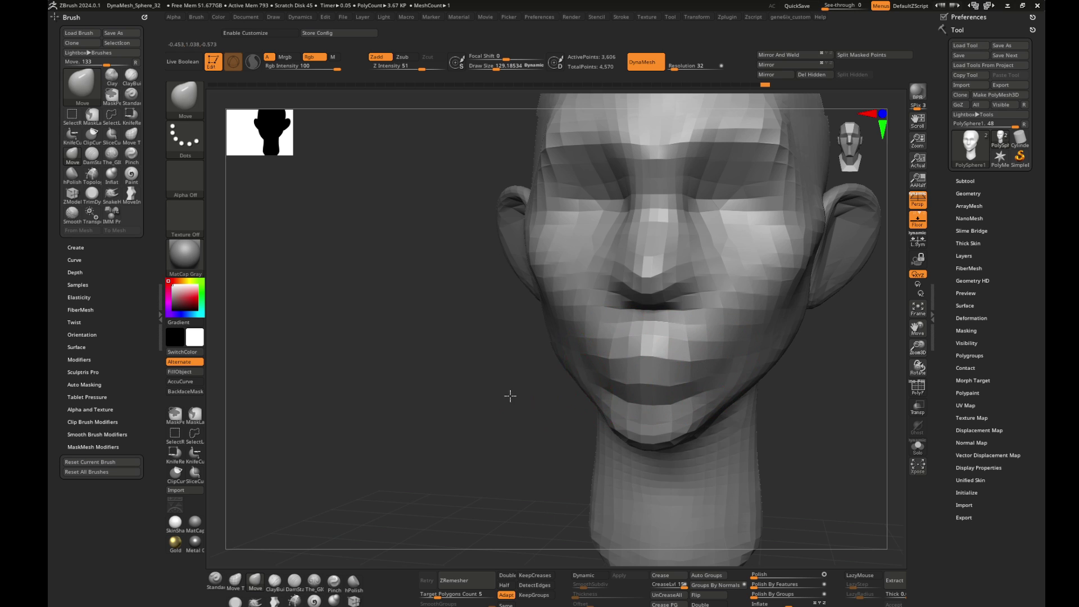
shift+right_drag(510, 396, 648, 363)
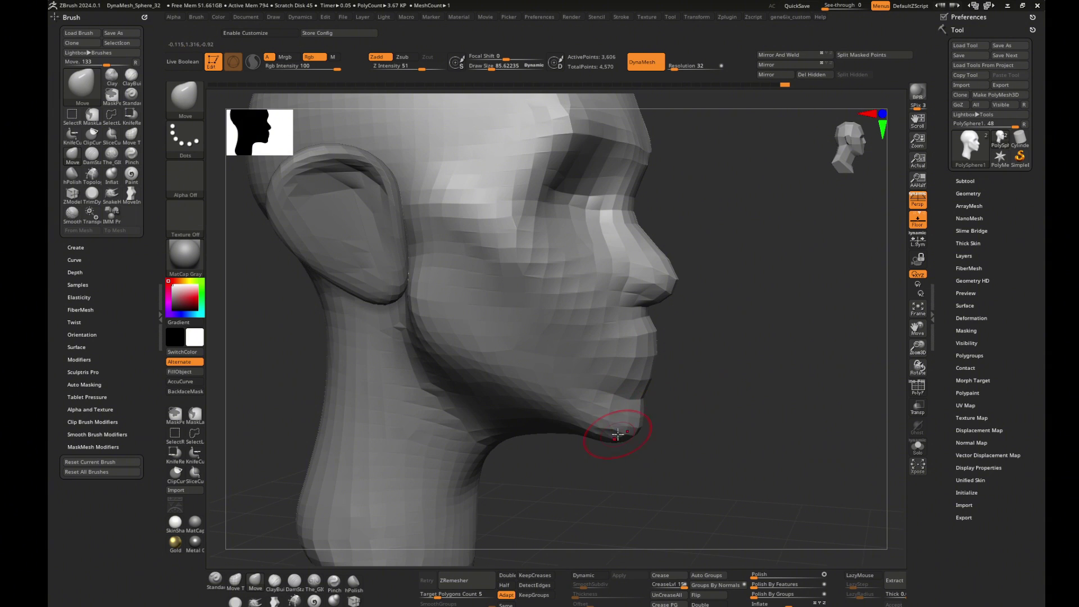
right_drag(617, 434, 673, 445)
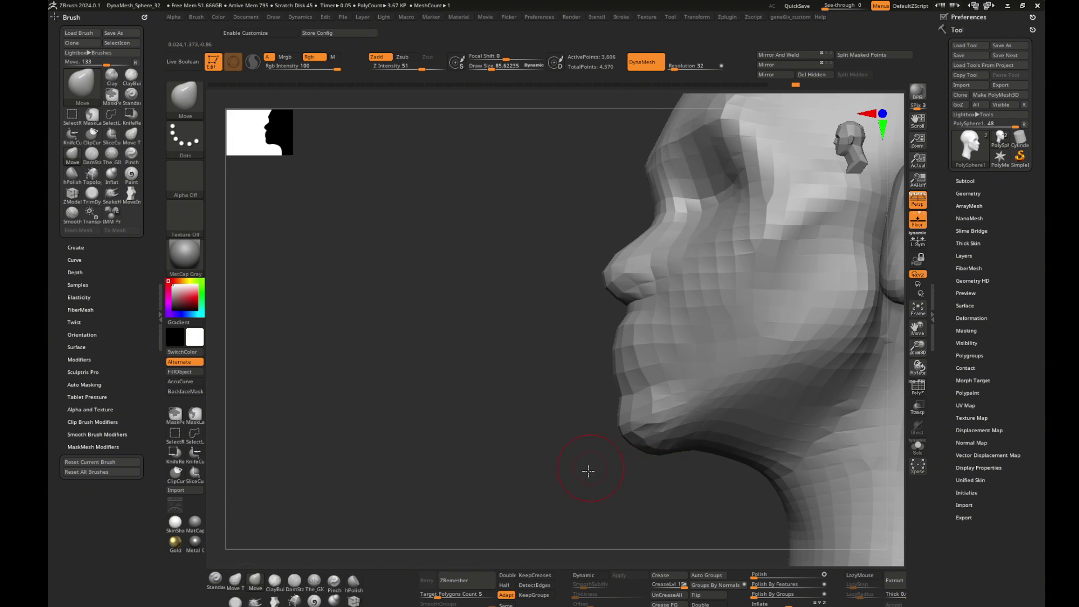
shift+right_drag(588, 470, 867, 402)
- Lower Draw Size to about 129 and refine the brow and eye sockets further
drag(645, 392, 612, 408)
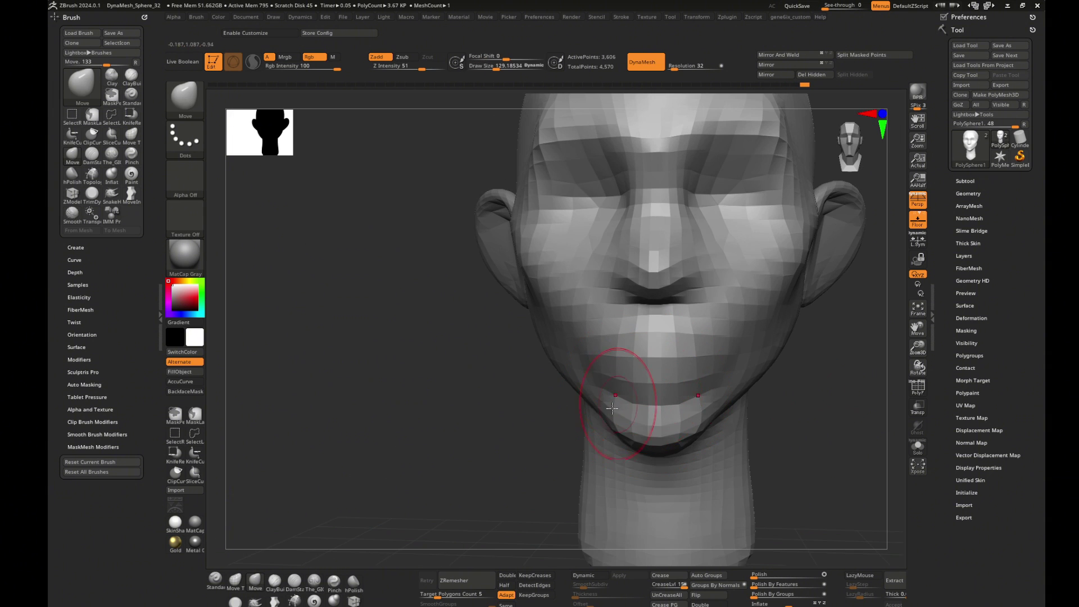
mouse_move(559, 343)
right_down()
mouse_move(811, 356)
mouse_move(754, 379)
mouse_move(770, 325)
mouse_move(856, 364)
mouse_move(771, 313)
mouse_move(698, 418)
right_up()
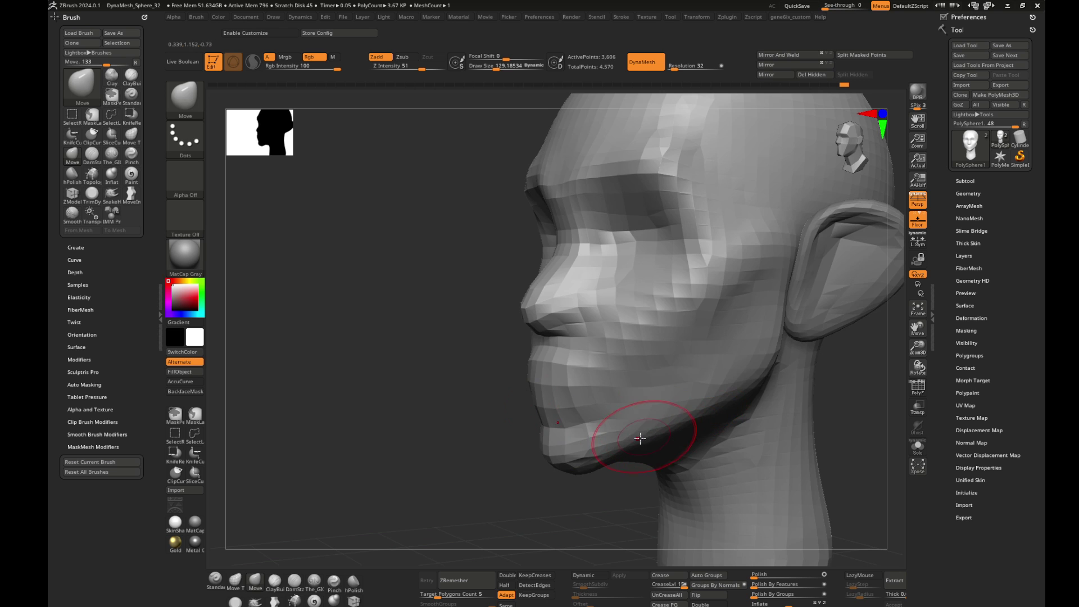
mouse_move(640, 438)
right_down()
mouse_move(831, 441)
mouse_move(687, 421)
mouse_move(703, 419)
right_up()
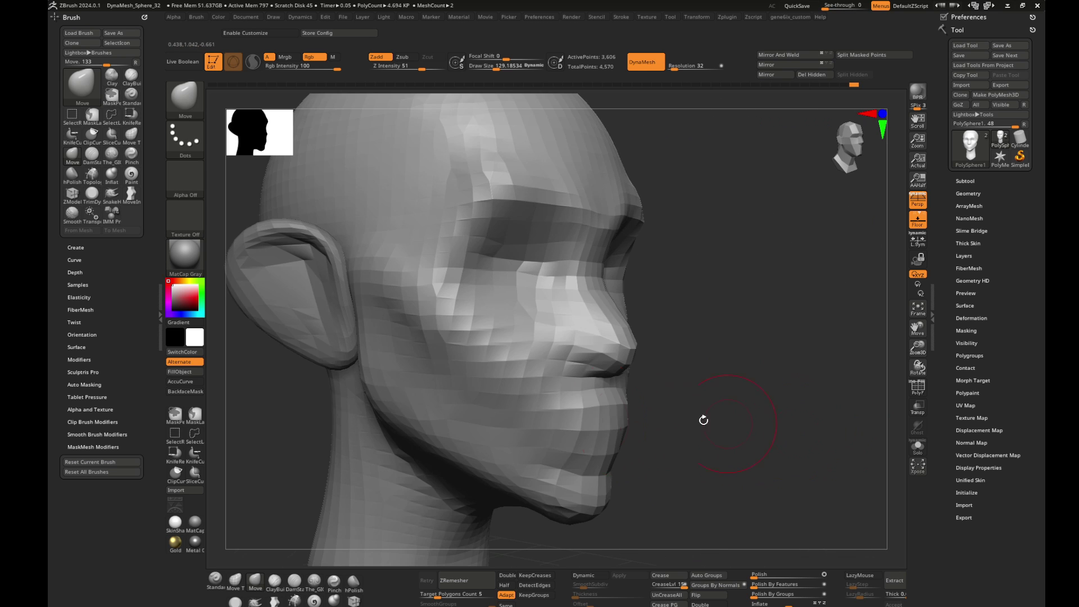
right_drag(637, 390, 674, 292)
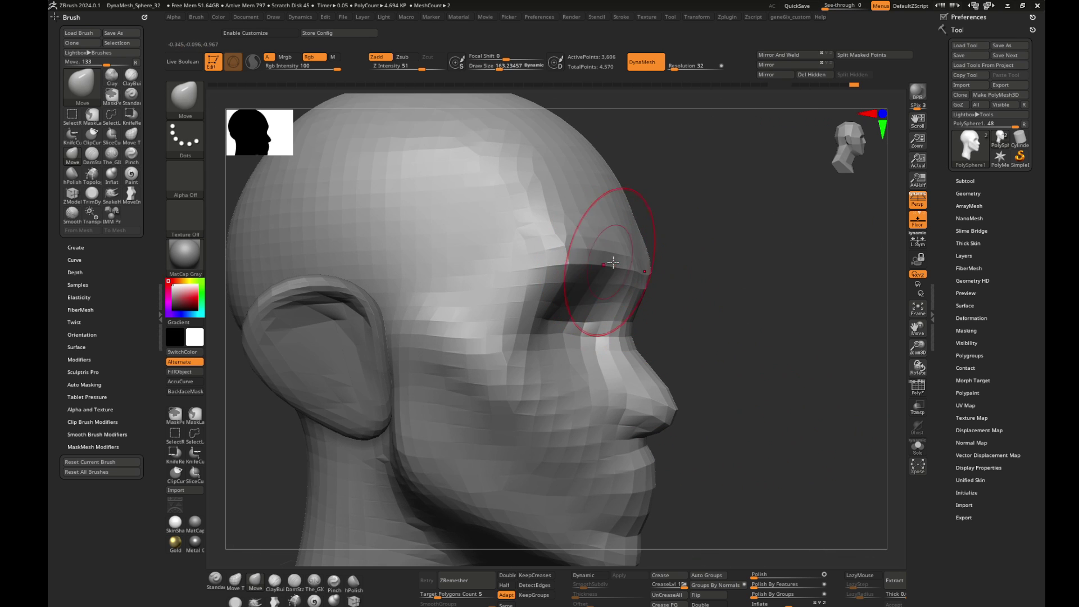
right_drag(588, 321, 562, 335)
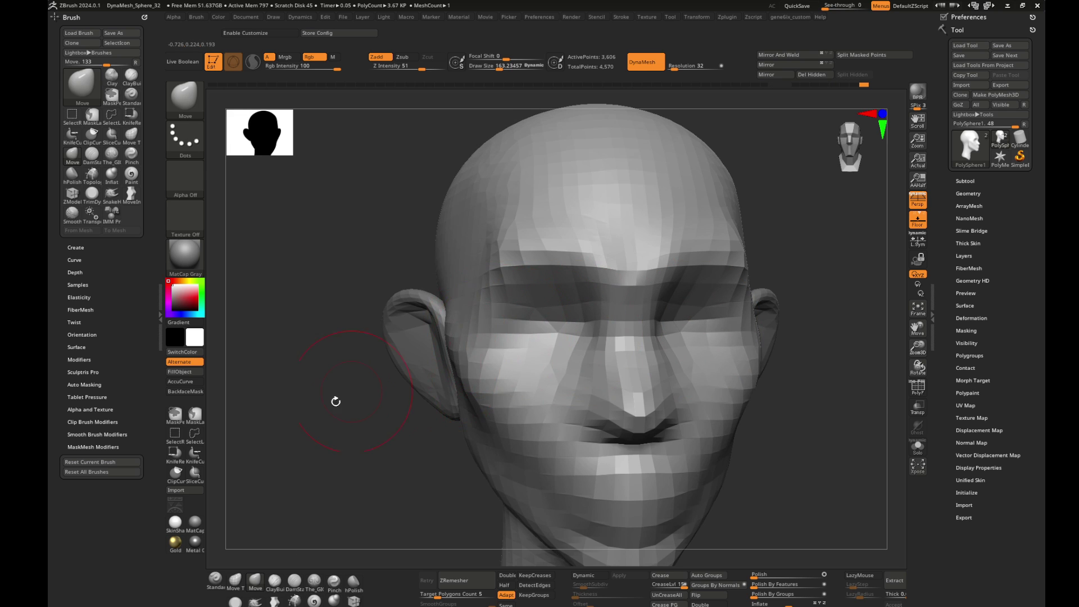
right_drag(335, 401, 466, 352)
drag(475, 333, 476, 329)
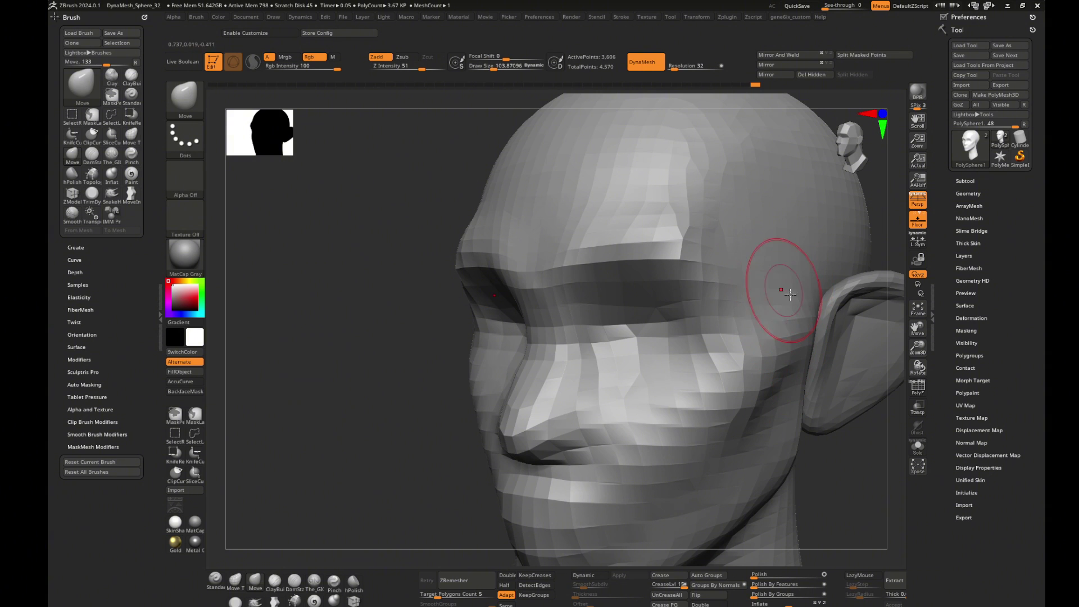
- Build up the cheeks with ClayBuildup and Shift-smooth them
key(b)
key(c)
key(b)
key(shift)
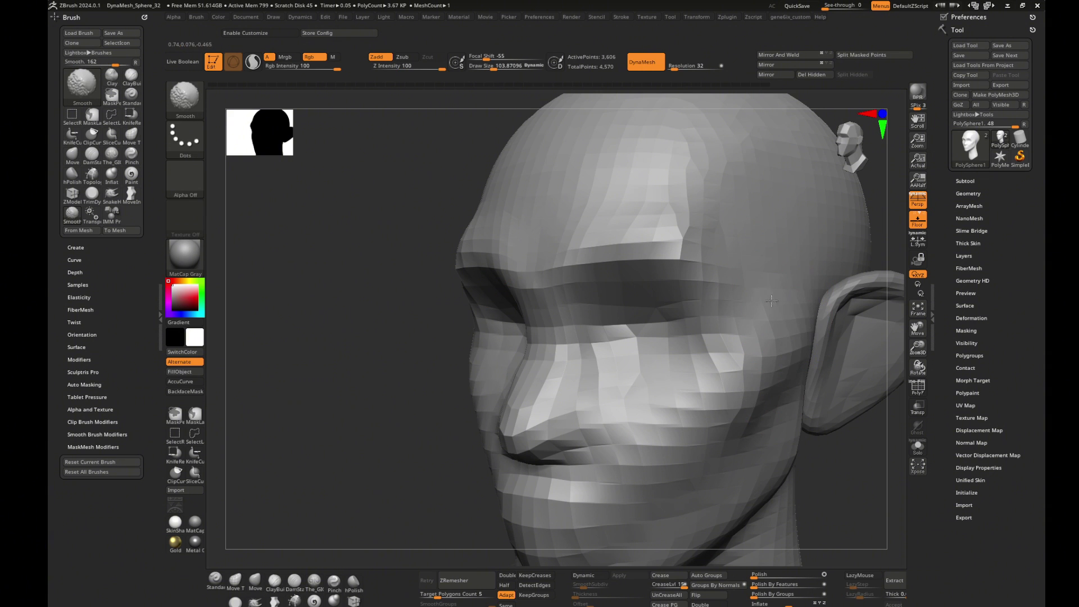
mouse_move(841, 441)
mouse_down()
mouse_move(856, 429)
mouse_move(836, 429)
mouse_move(847, 429)
mouse_move(840, 414)
mouse_move(539, 390)
mouse_move(467, 418)
mouse_move(528, 419)
mouse_up()
- Reshape the lip profile with the Move brush from both sides
key(b)
key(m)
key(v)
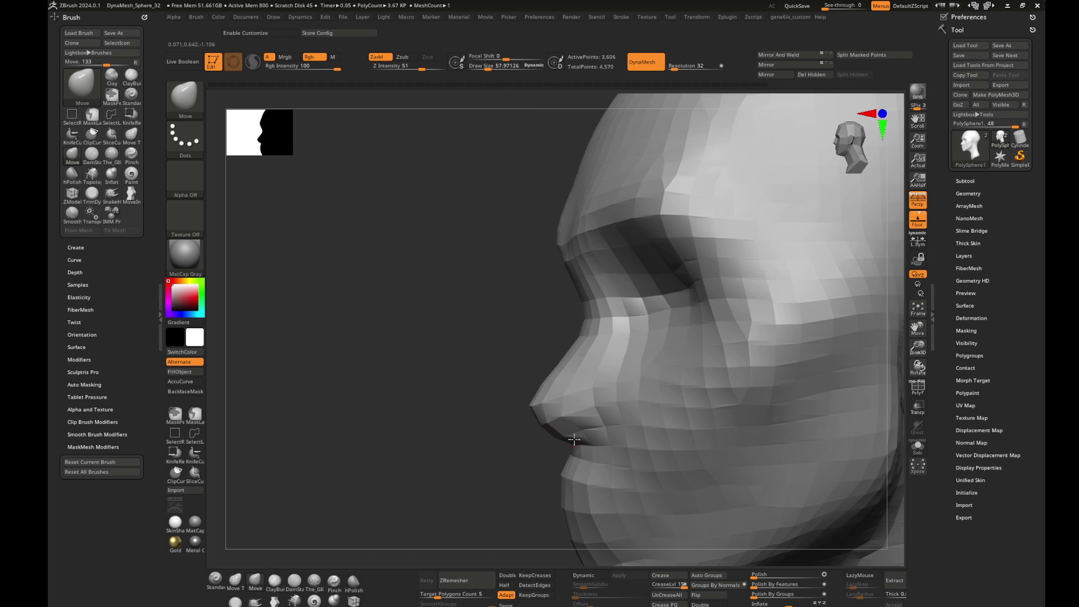
drag(500, 467, 569, 410)
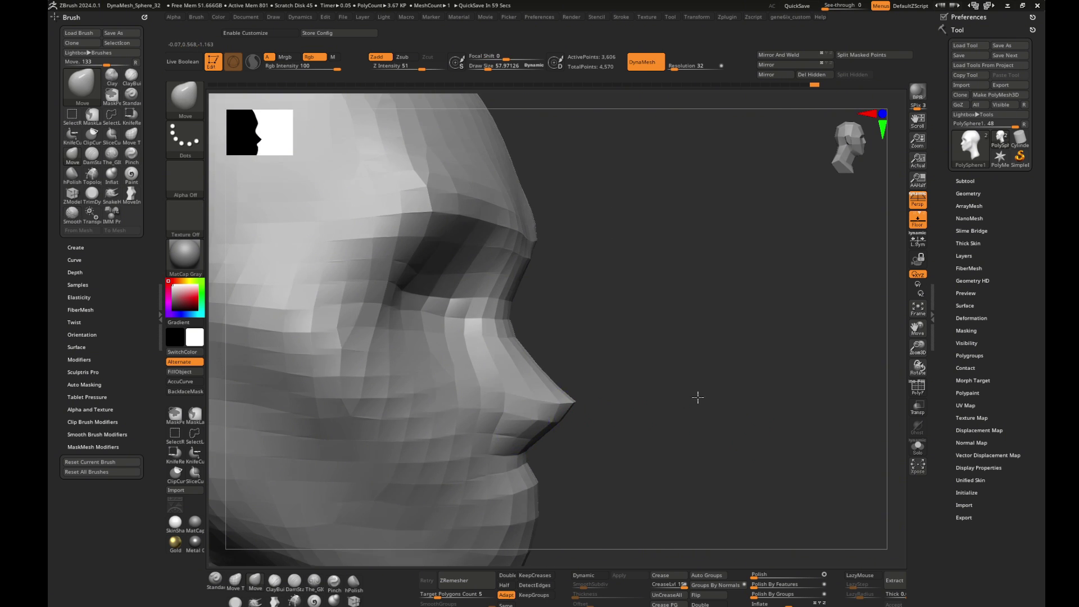
shift+drag(699, 392, 611, 372)
- Double the brush size, push the cheeks beside the nose, and frame the whole head
key(bracketright)
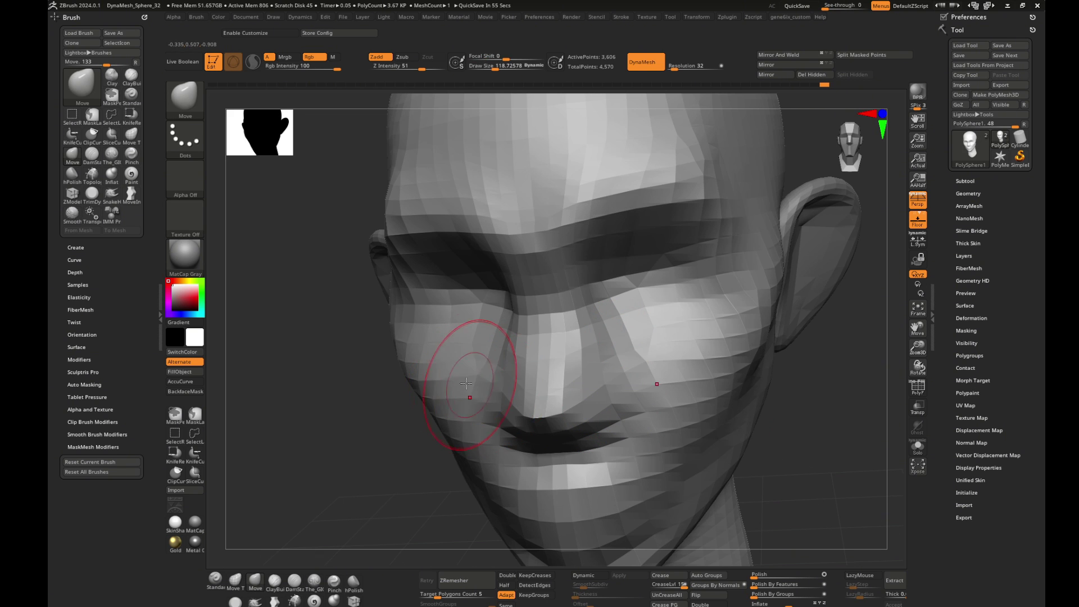
right_drag(649, 360, 664, 374)
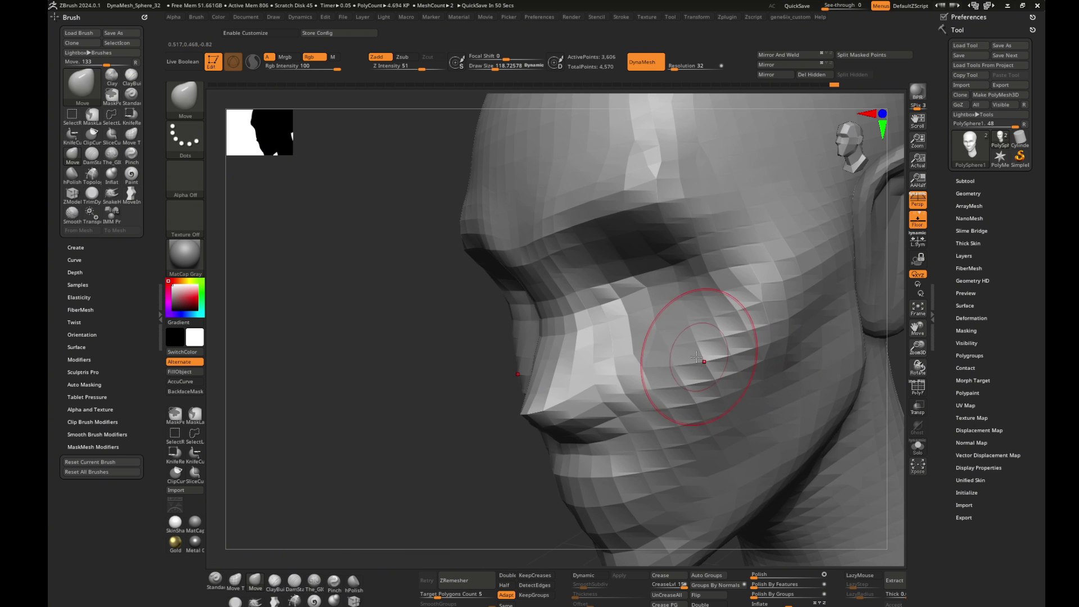
right_drag(464, 366, 655, 301)
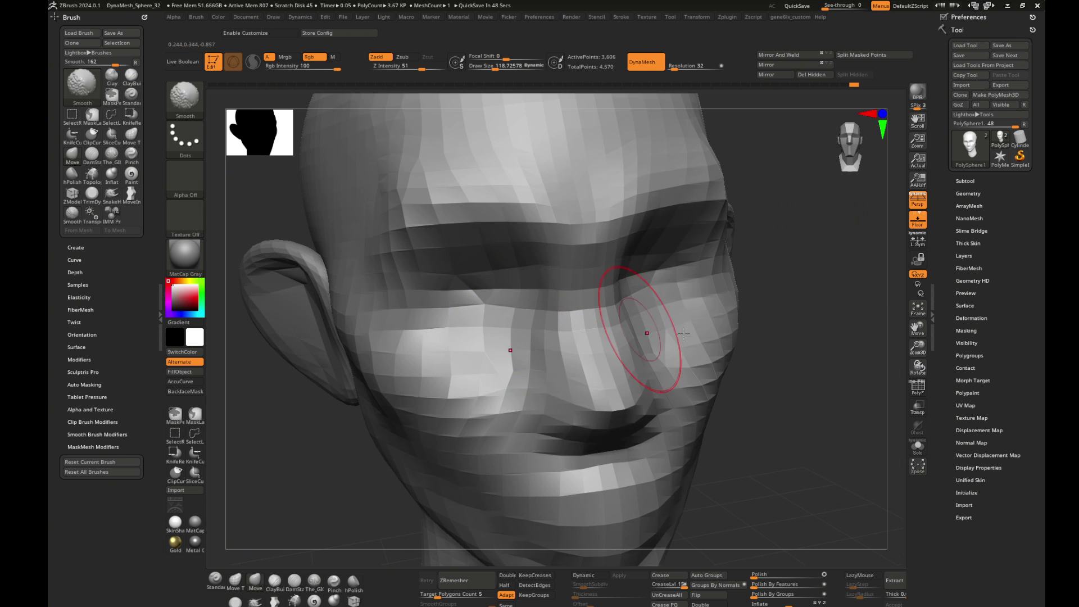
key(f)
right_drag(785, 356, 747, 337)
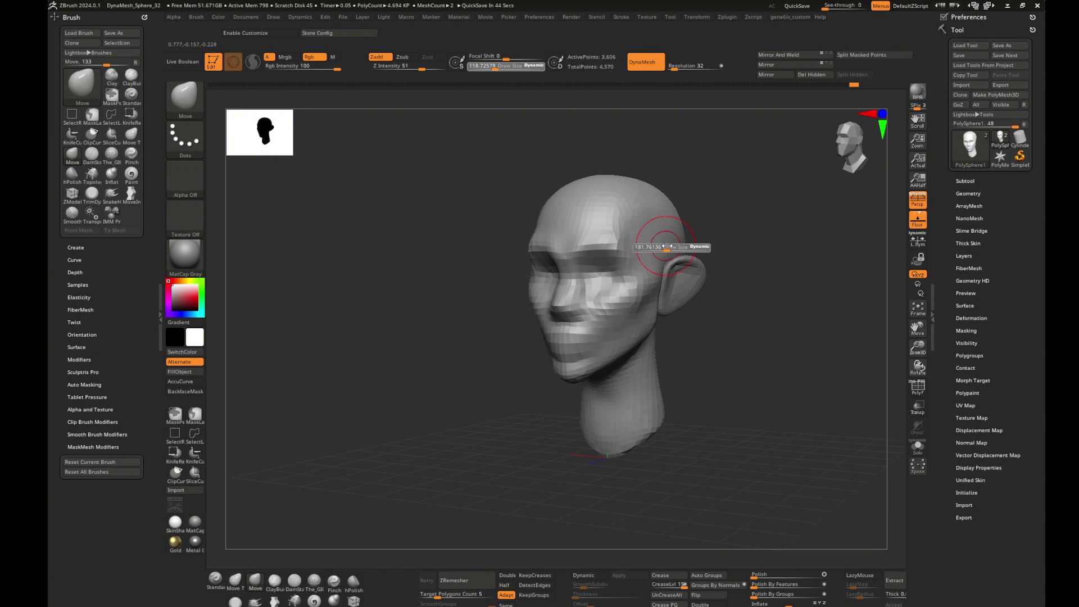
- Build up the side of the skull with ClayBuildup and smooth it in profile
key(b)
key(c)
key(b)
right_drag(667, 220, 665, 234)
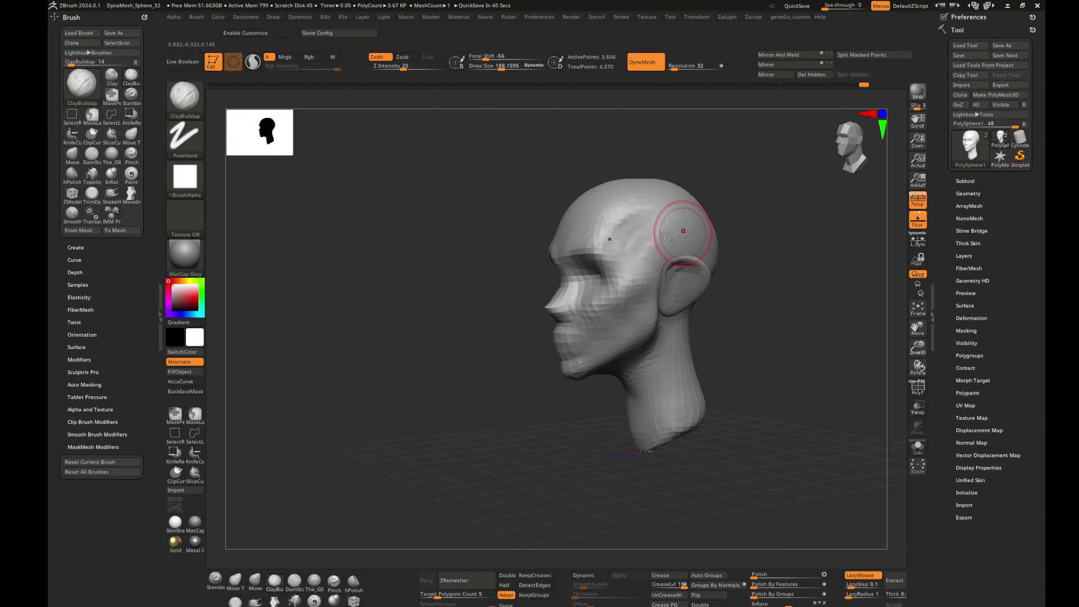
key(shift)
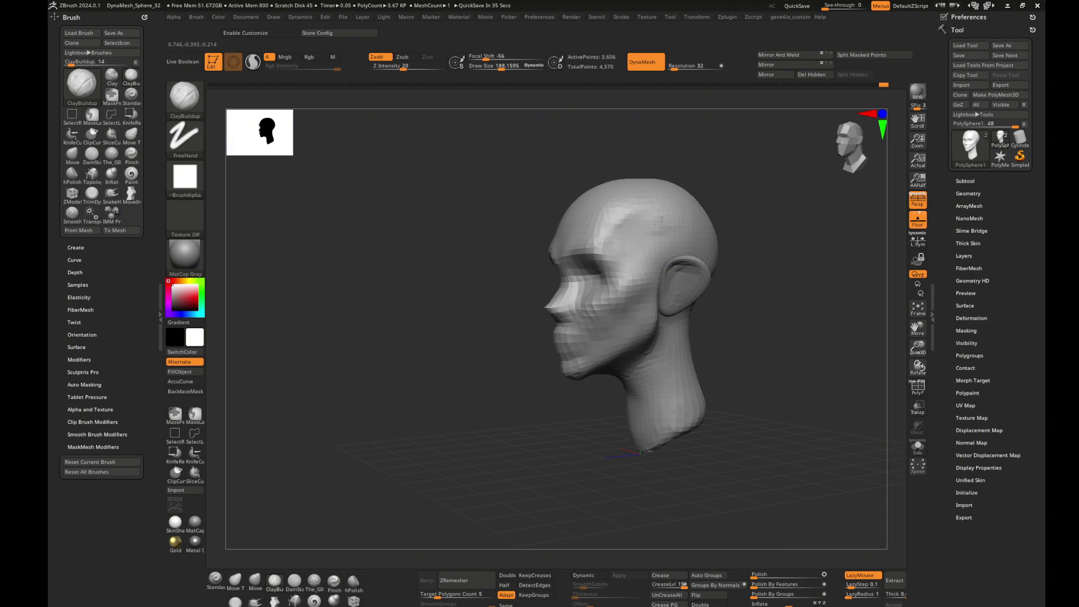
right_drag(690, 233, 818, 234)
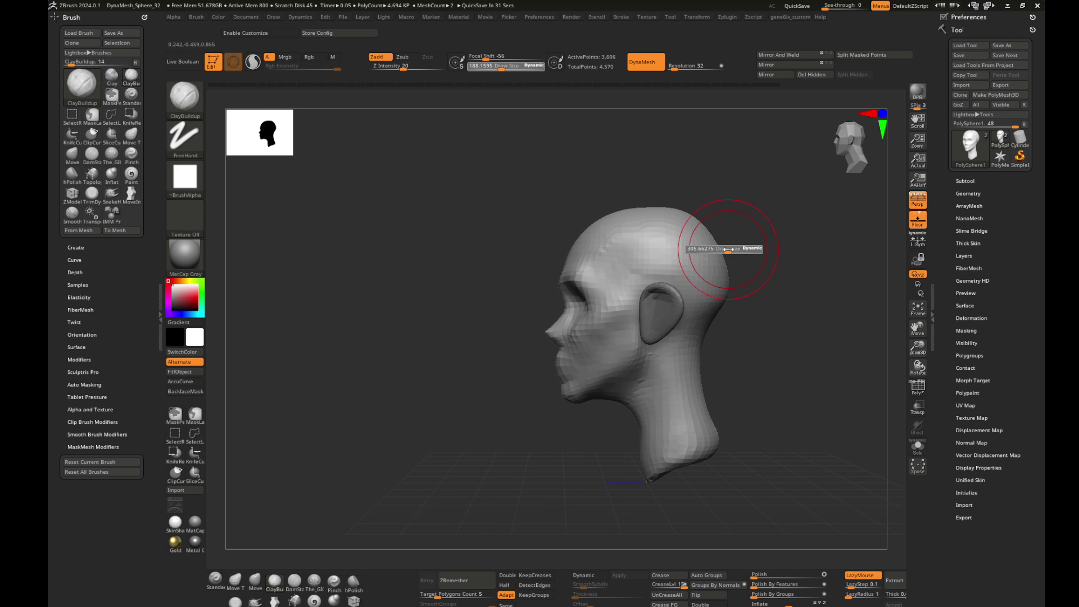
- Pull out the back of the cranium with Move, smooth it from behind, and zoom in on the front
key(b)
key(m)
key(v)
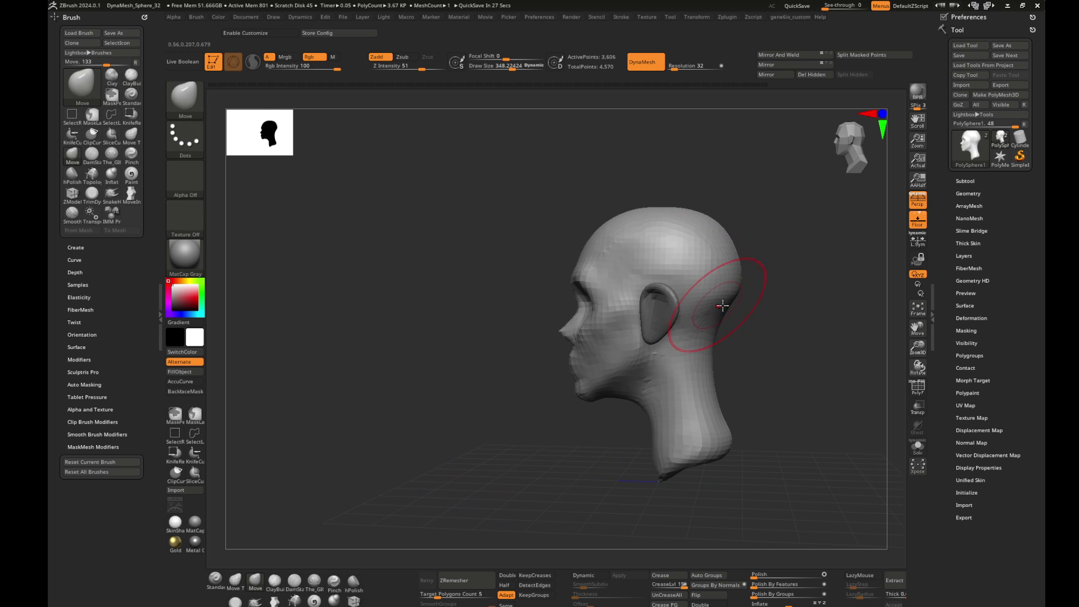
mouse_move(722, 306)
right_down()
mouse_move(809, 294)
mouse_move(600, 389)
mouse_move(663, 450)
mouse_move(710, 452)
mouse_move(532, 422)
mouse_move(582, 364)
right_up()
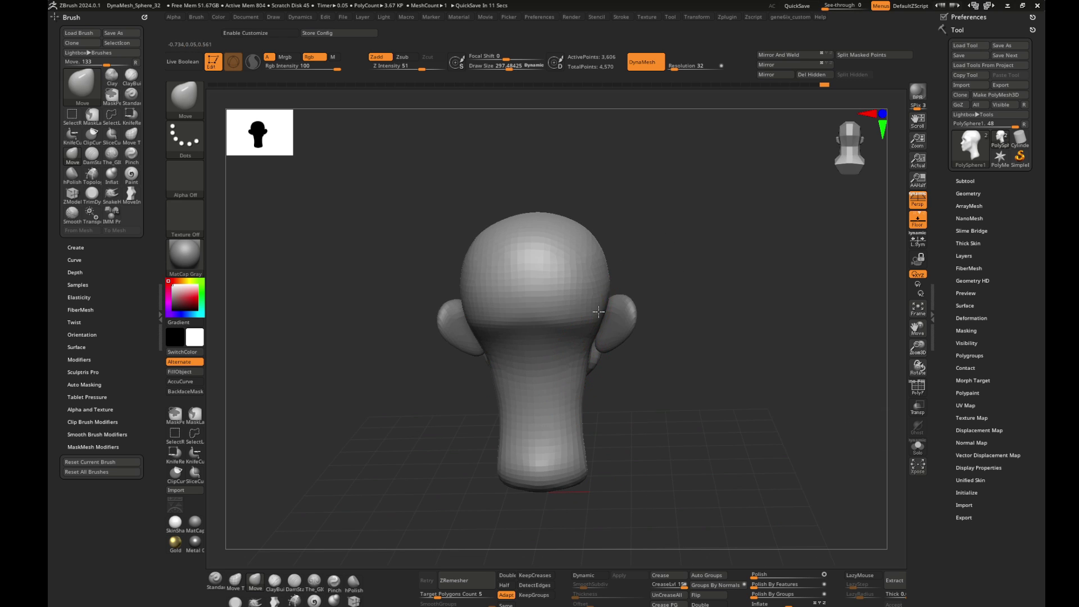
right_drag(685, 244, 483, 263)
key(shift)
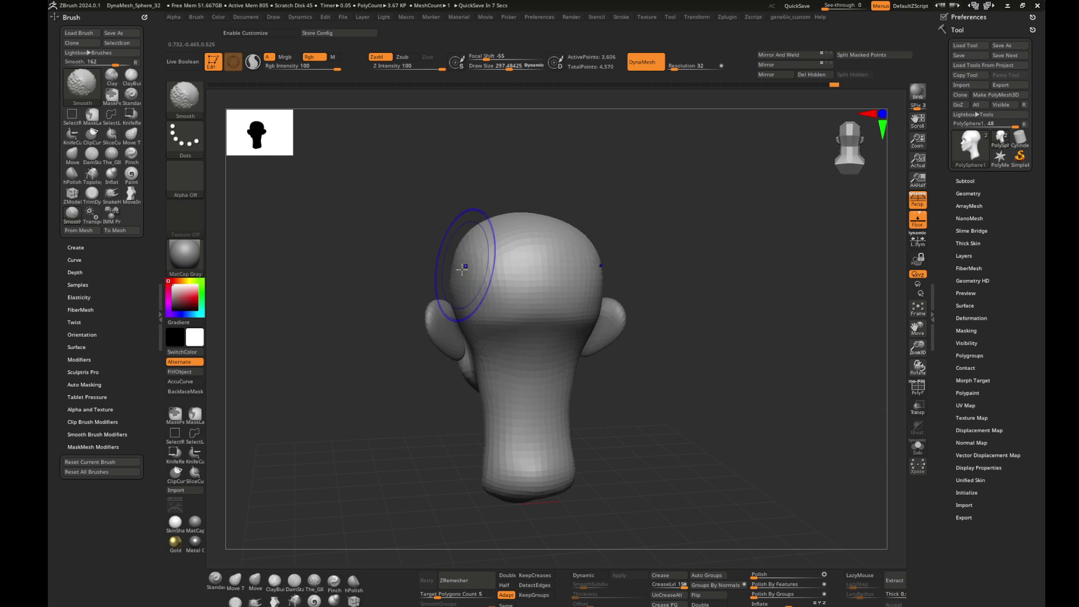
mouse_move(485, 340)
right_down()
mouse_move(691, 393)
mouse_move(674, 353)
mouse_move(698, 356)
mouse_move(527, 388)
mouse_move(517, 421)
right_up()
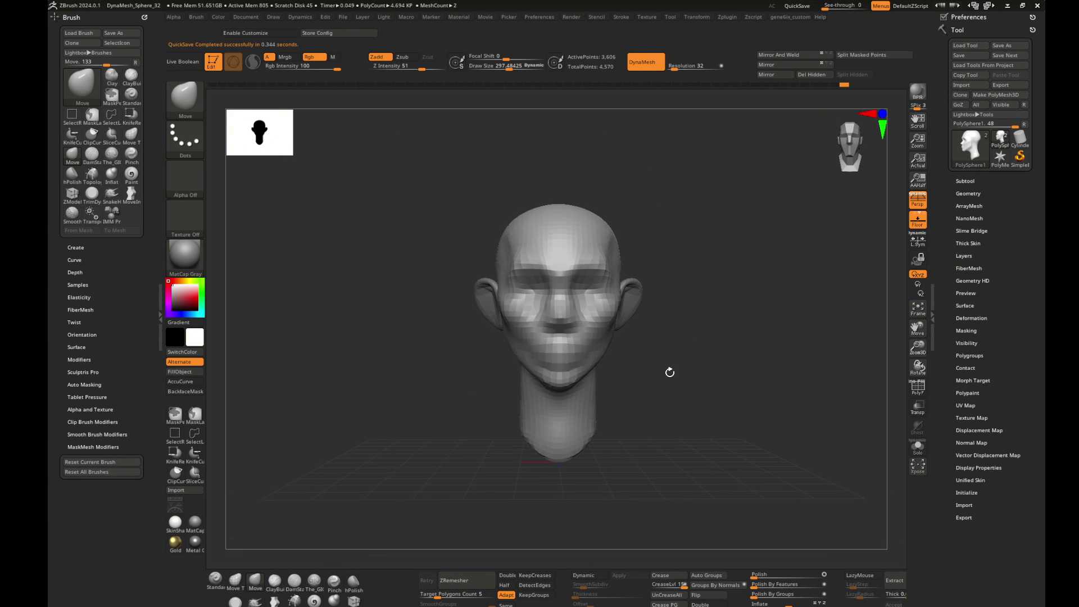
mouse_move(490, 267)
ctrl+right_down()
mouse_move(703, 303)
mouse_move(716, 279)
mouse_move(710, 319)
ctrl+right_up()
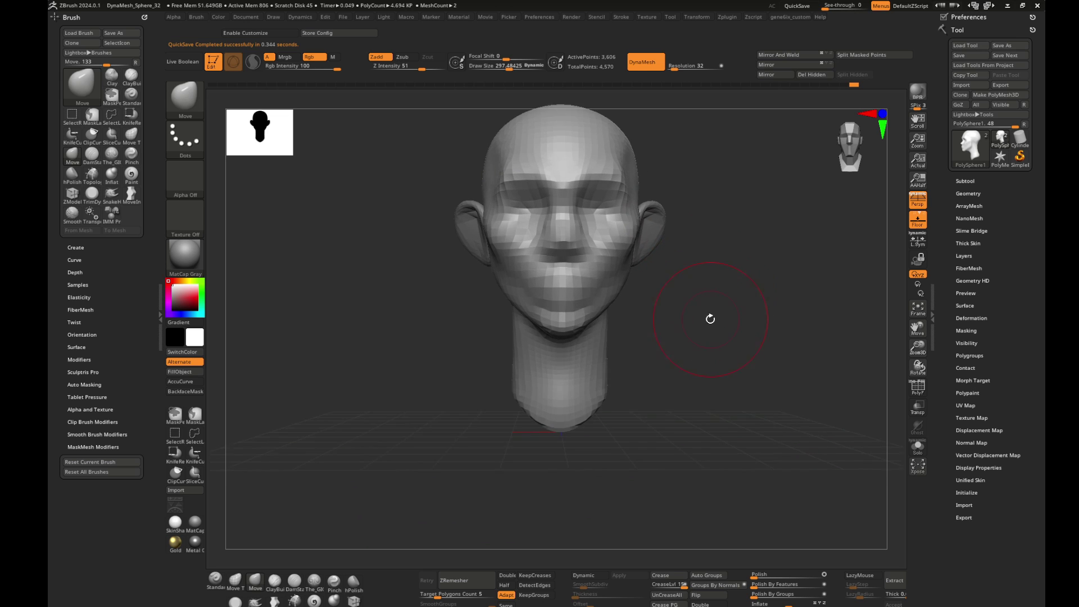
- Insert a Sphere3D as a new subtool
click(977, 181)
click(1005, 368)
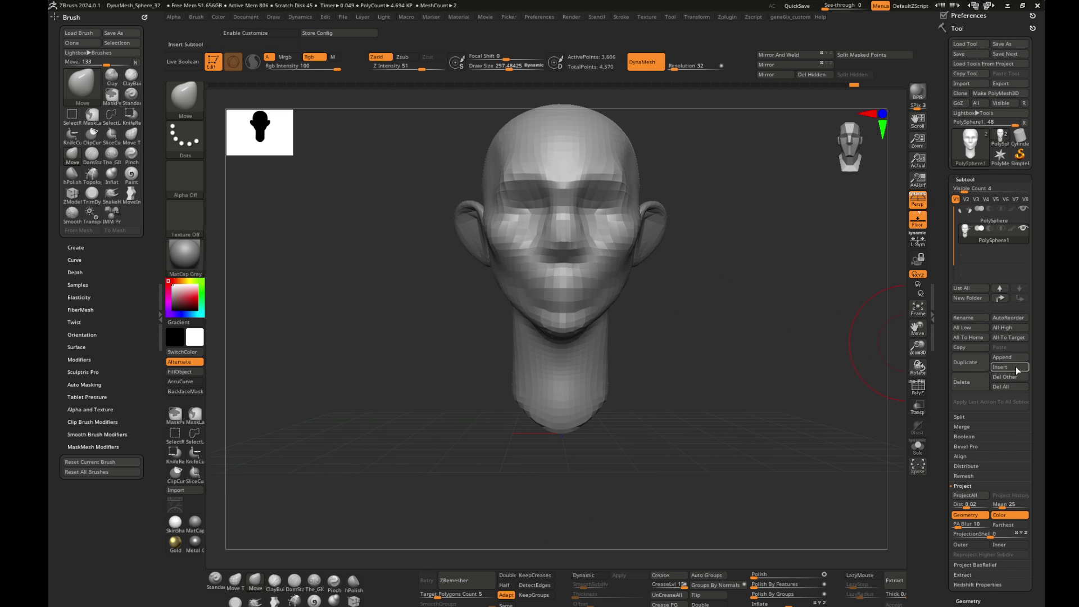
click(1005, 368)
click(739, 416)
- Move the sphere below the head with Transpose and ZRemesh it to fewer polygons
key(w)
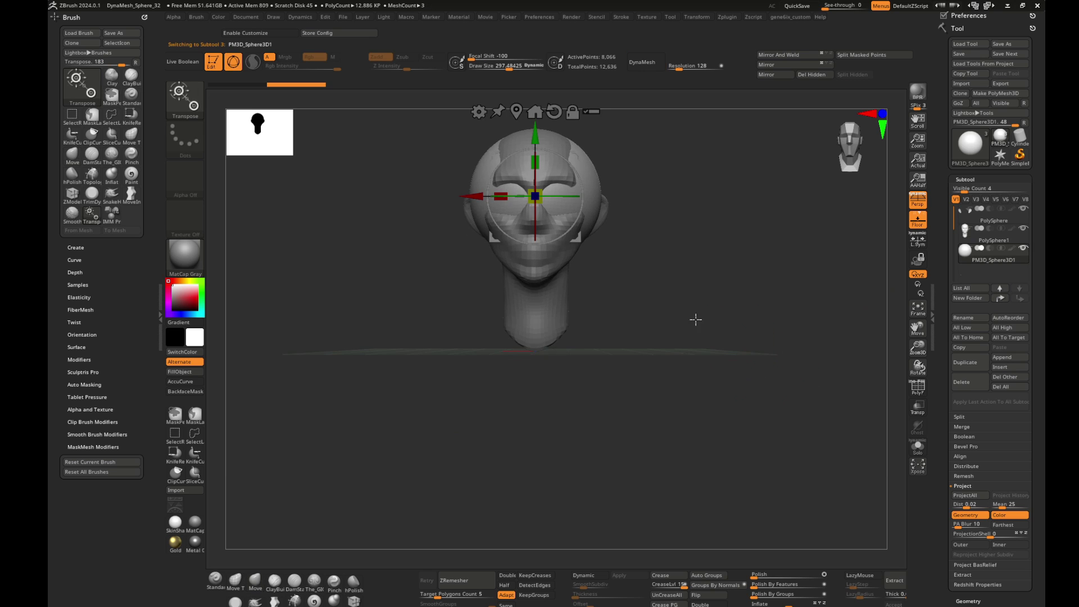
drag(525, 221, 525, 337)
drag(693, 317, 454, 569)
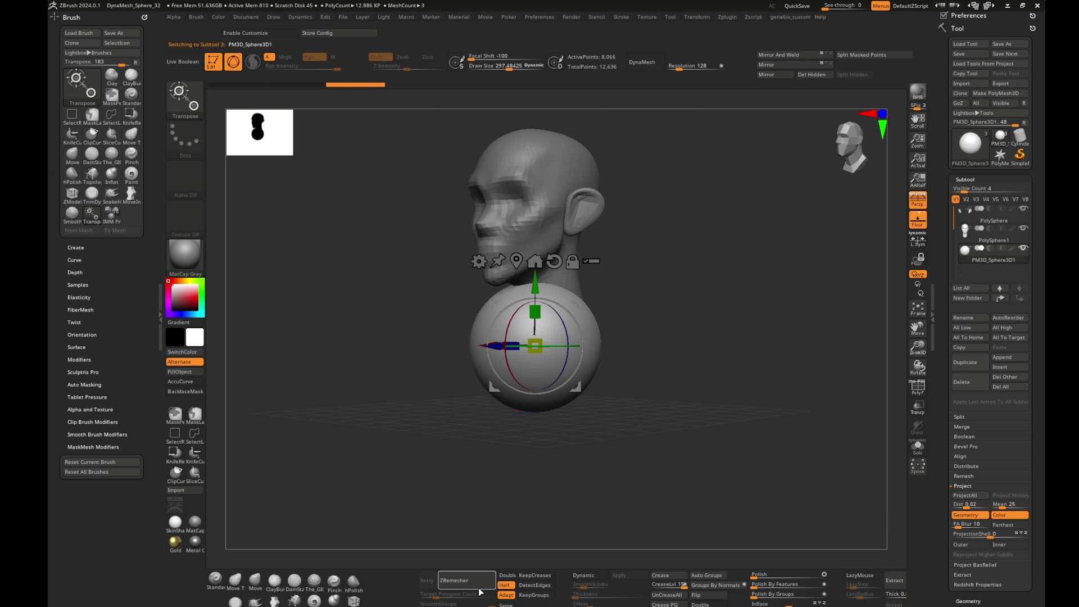
shift+drag(643, 474, 638, 428)
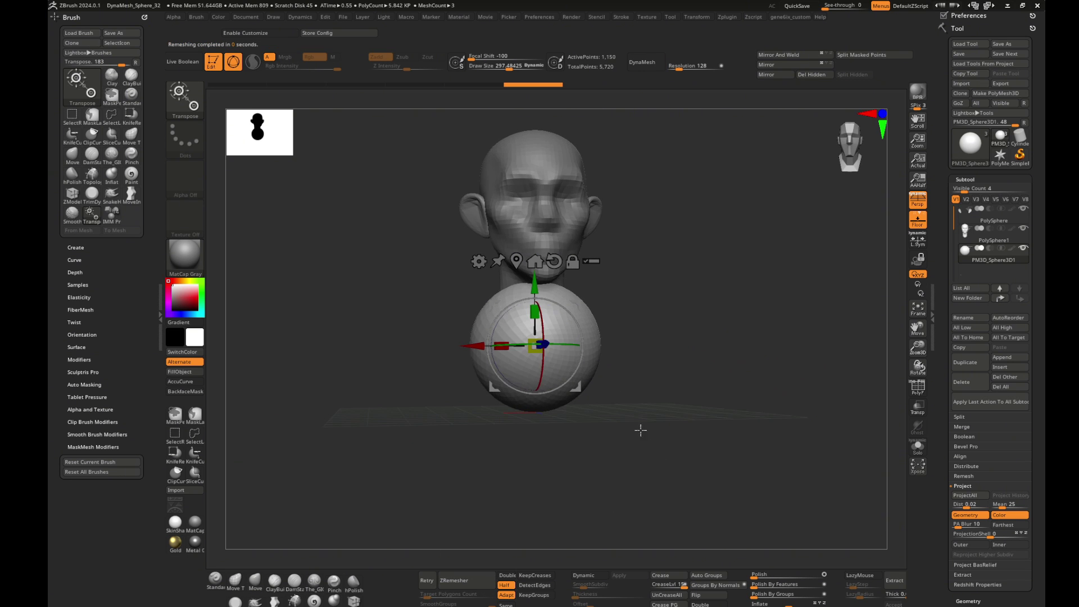
key(q)
right_drag(556, 366, 589, 377)
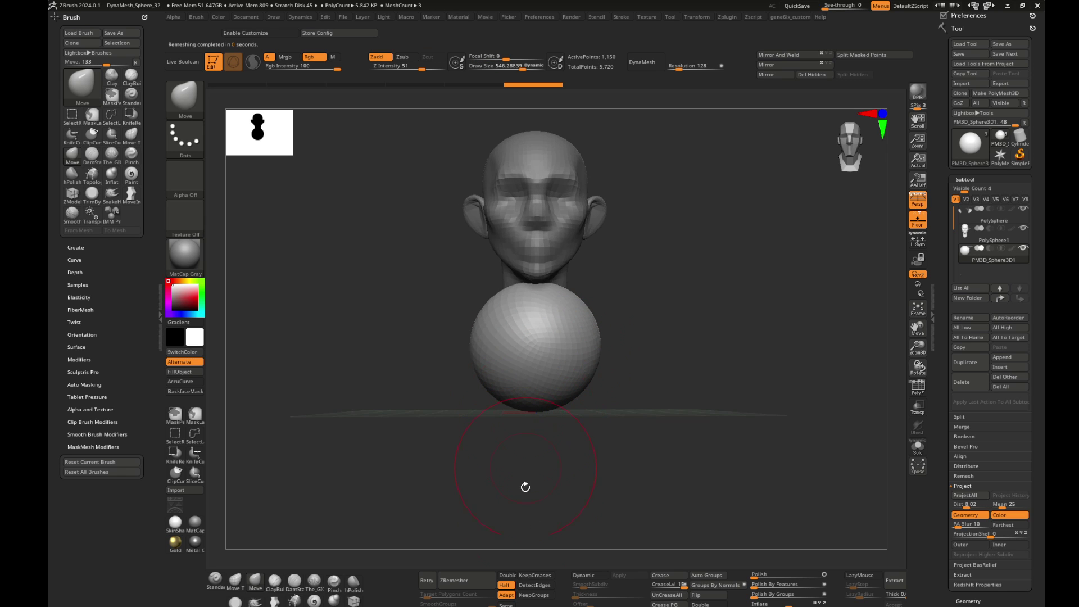
- ZRemesh the sphere coarser, stretch it wider on X, and move it under the neck
click(470, 588)
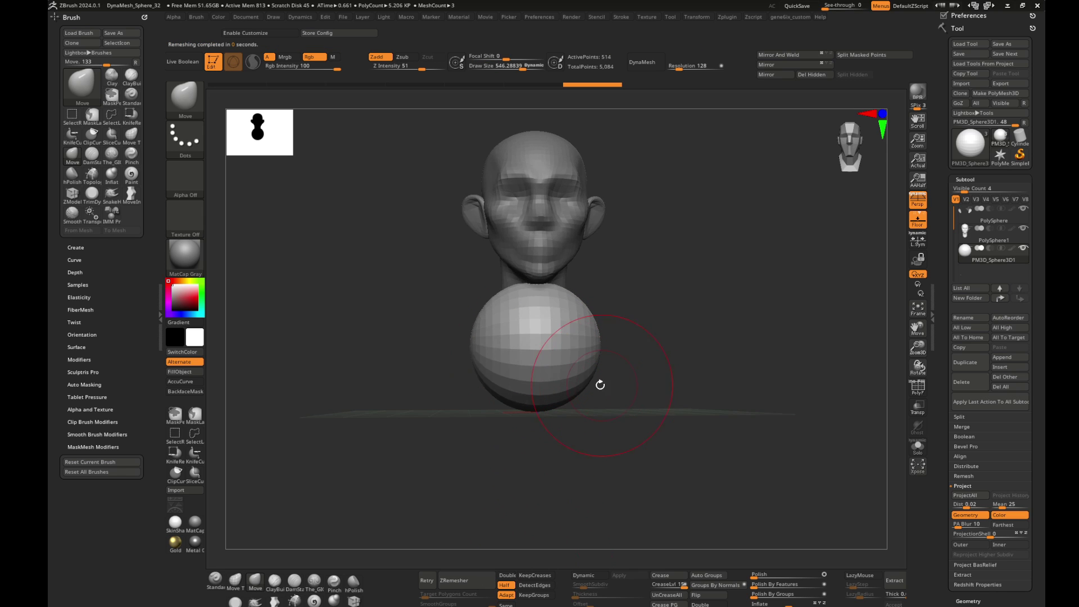
key(w)
drag(507, 352, 472, 352)
right_drag(472, 359, 582, 340)
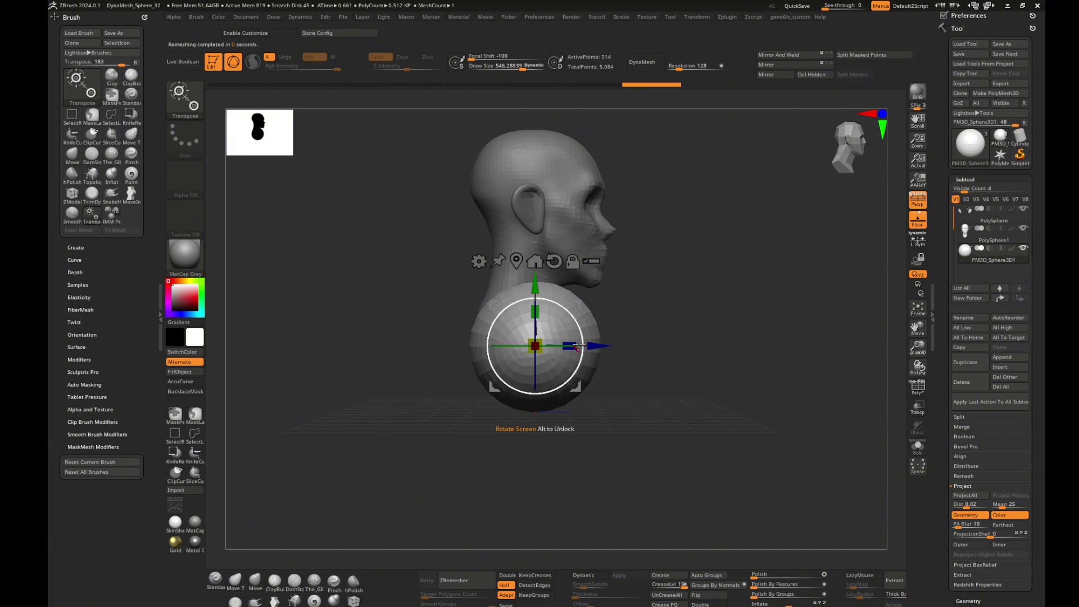
drag(583, 340, 513, 361)
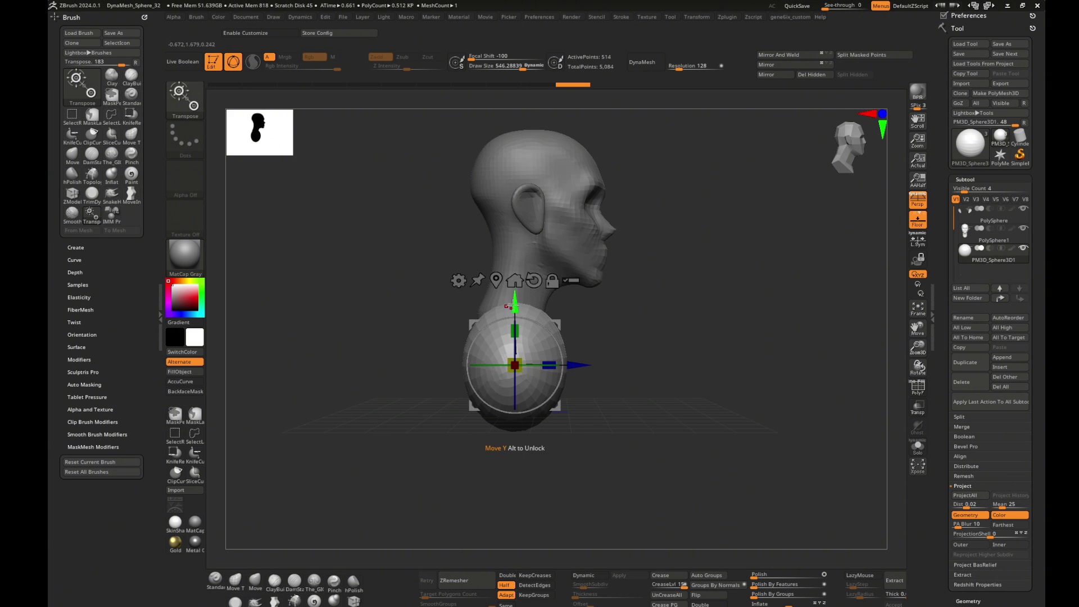
- Pull the sphere out with Move into broad shoulders beside the neck
key(q)
drag(472, 309, 439, 398)
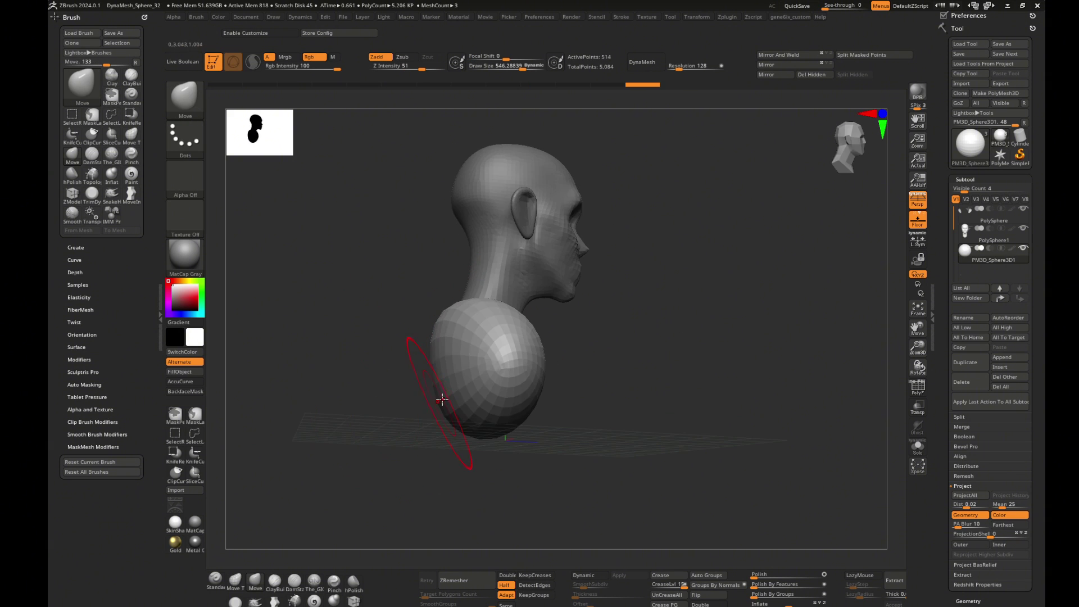
drag(622, 404, 538, 434)
mouse_move(537, 433)
right_down()
mouse_move(584, 360)
mouse_move(656, 337)
right_up()
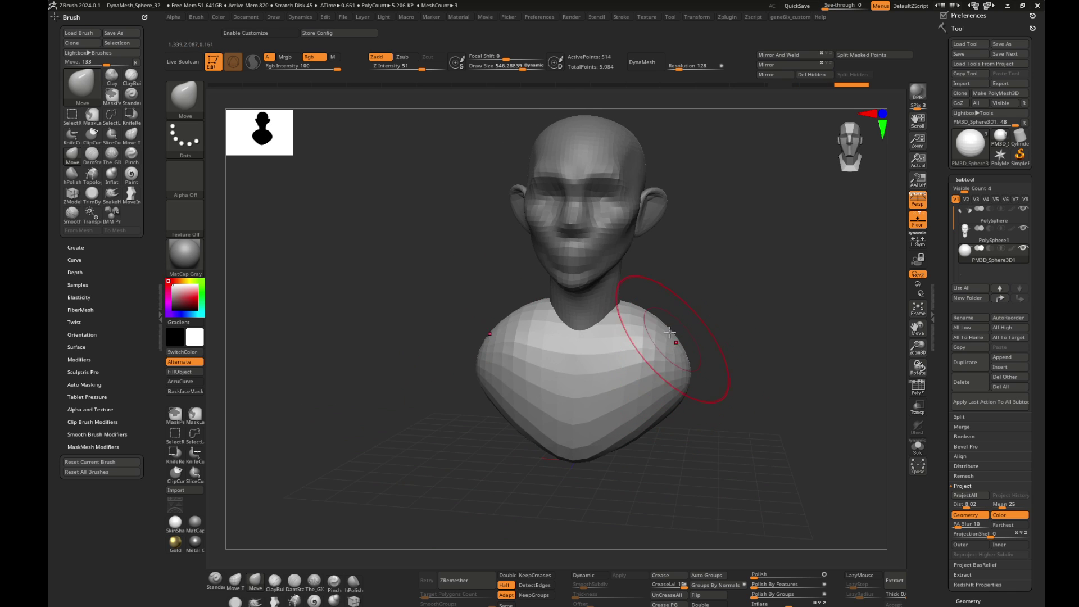
drag(687, 381, 488, 421)
mouse_move(489, 421)
right_down()
mouse_move(549, 463)
mouse_move(517, 484)
mouse_move(468, 405)
mouse_move(425, 400)
mouse_move(378, 436)
mouse_move(365, 369)
right_up()
- Frame the bust and smooth its lower chest
mouse_move(512, 350)
right_down()
mouse_move(506, 464)
mouse_move(361, 457)
mouse_move(630, 454)
mouse_move(556, 341)
right_up()
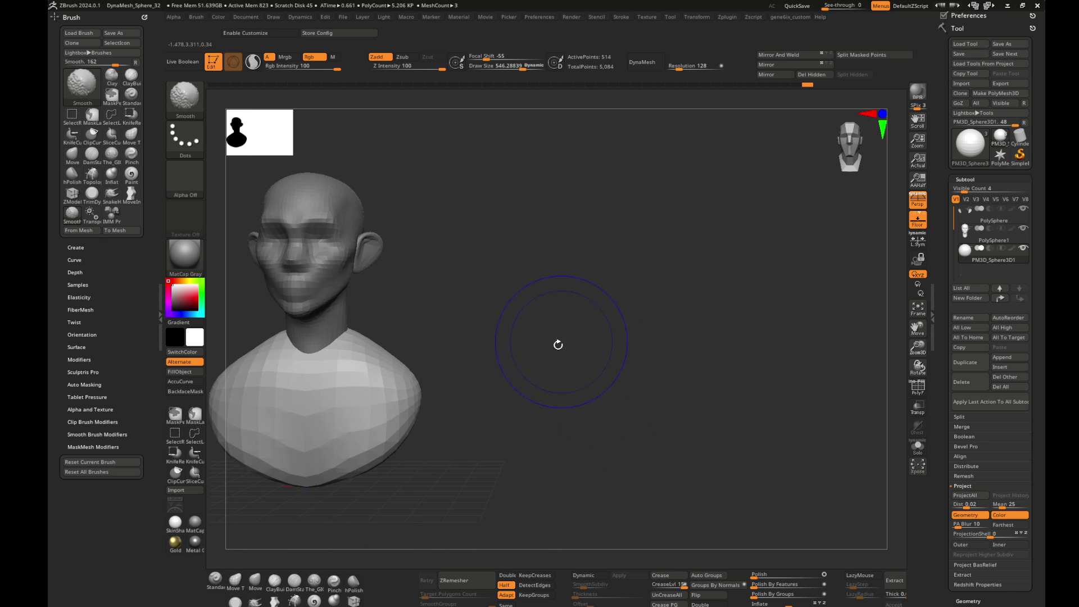
key(f)
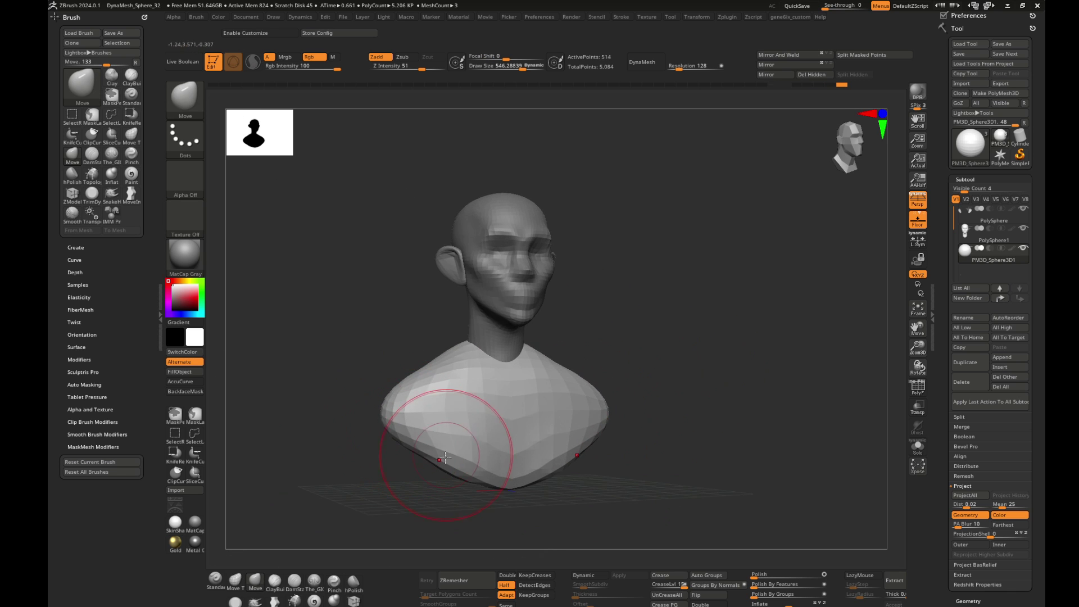
right_drag(422, 469, 484, 508)
shift+drag(505, 432, 508, 492)
- Reframe the bust with the floor visible and return to the Move brush
mouse_move(509, 493)
right_down()
mouse_move(422, 338)
mouse_move(391, 454)
mouse_move(532, 455)
mouse_move(374, 446)
mouse_move(410, 506)
mouse_move(353, 500)
mouse_move(313, 472)
mouse_move(518, 458)
right_up()
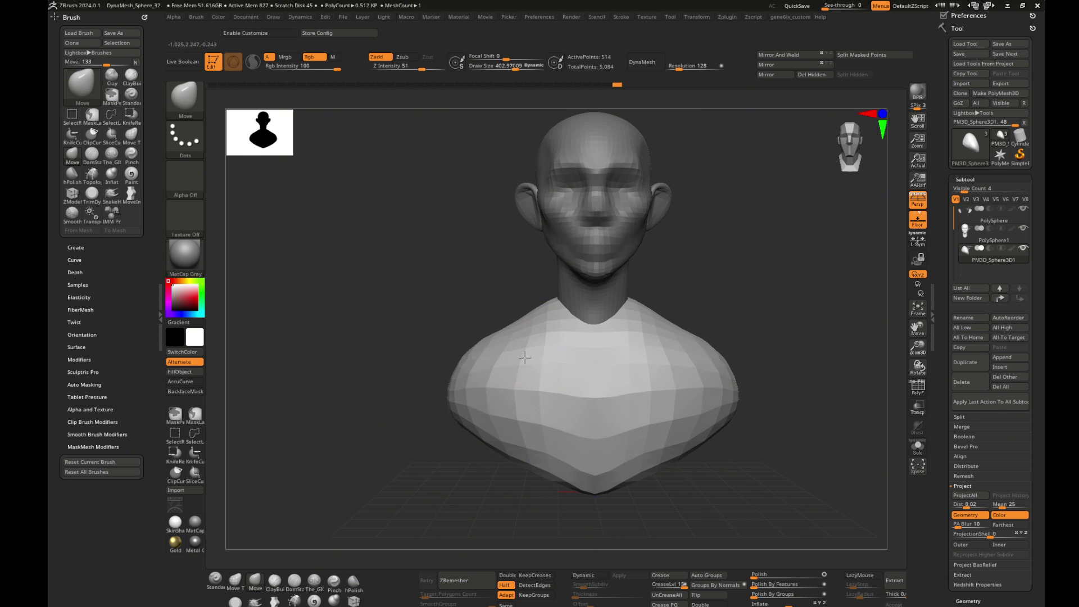
right_drag(401, 409, 514, 336)
key(b)
key(c)
key(b)
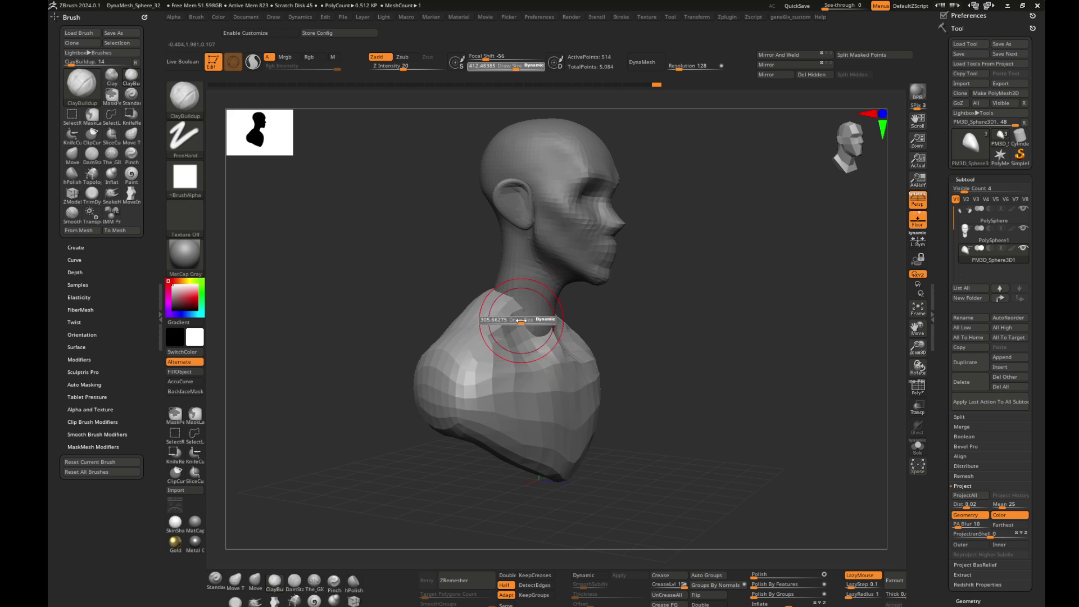
key(b)
key(m)
key(v)
- Pull the collar and shoulders into shape where they meet the neck
drag(506, 347, 536, 340)
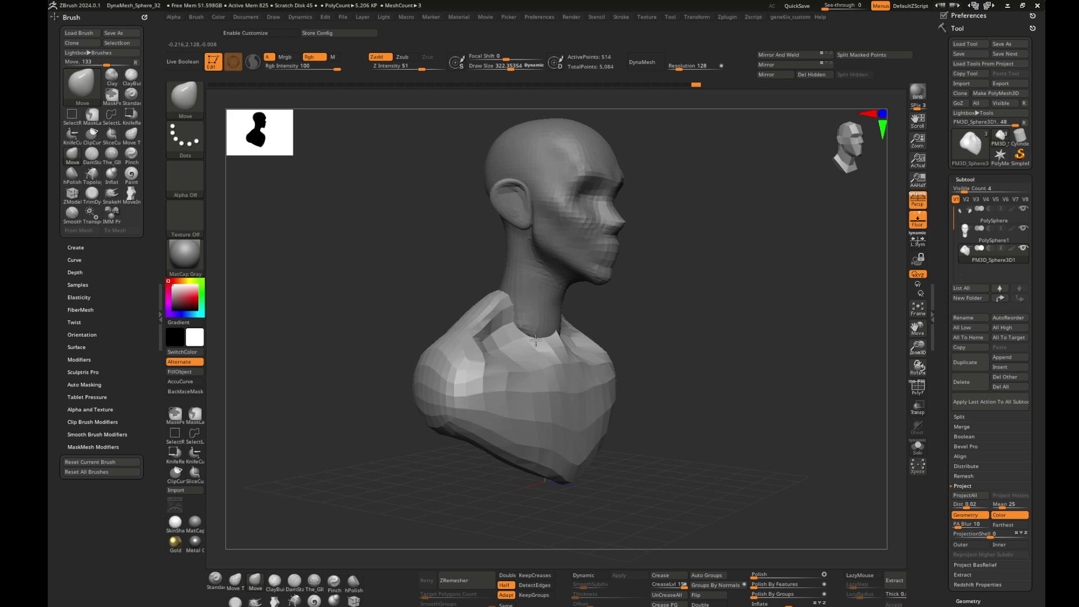
shift+drag(678, 342, 550, 344)
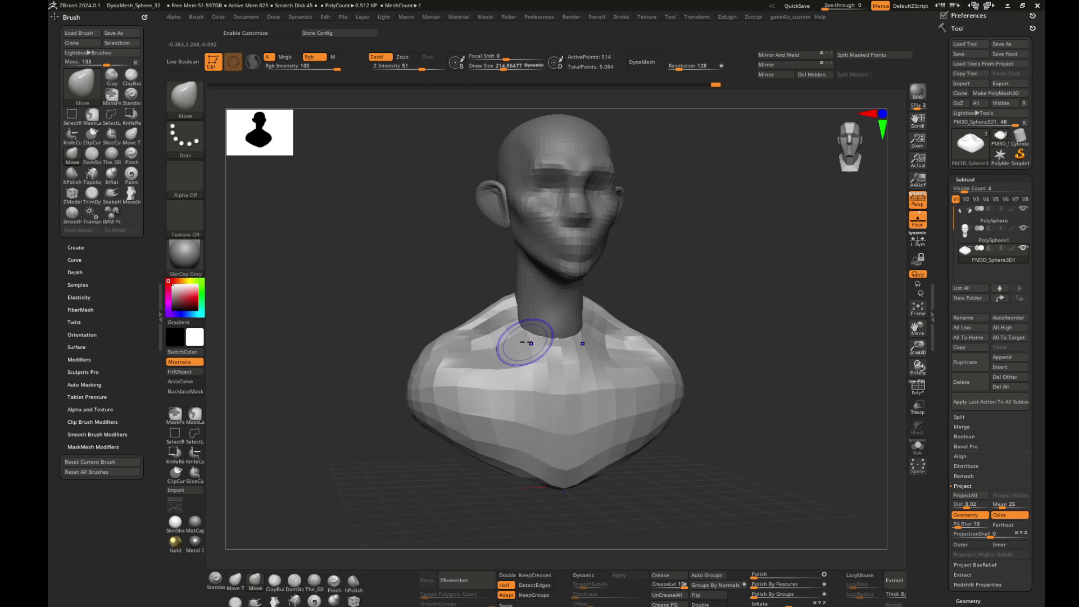
mouse_move(471, 332)
mouse_down()
mouse_move(460, 294)
mouse_move(409, 338)
mouse_up()
drag(361, 424, 388, 362)
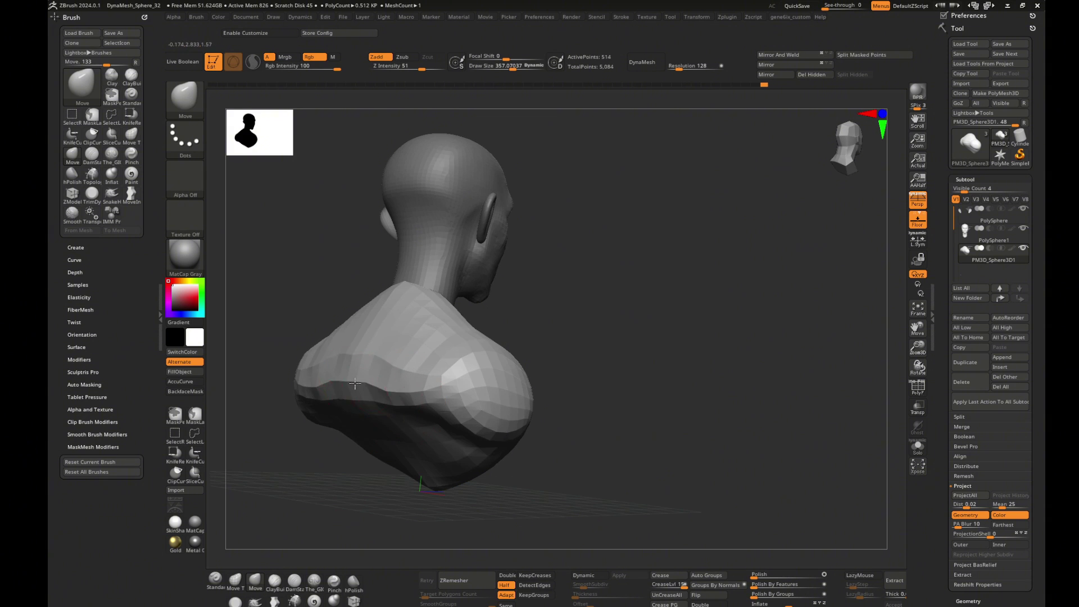
mouse_move(382, 483)
mouse_down()
mouse_move(352, 488)
mouse_move(645, 378)
mouse_up()
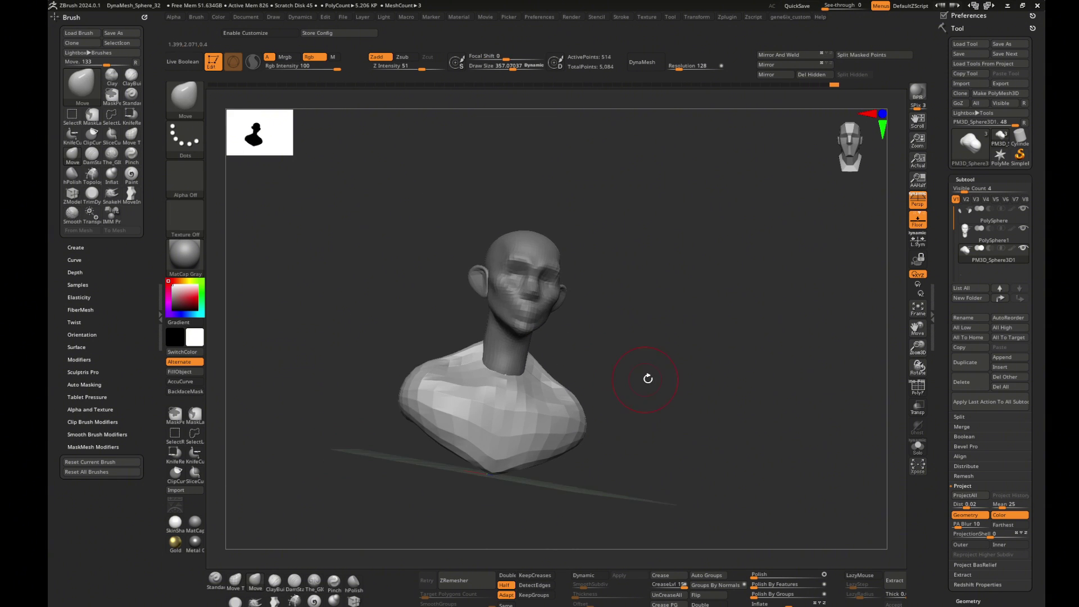
- Resize the brush from about 626 down to about 472
key(s)
mouse_move(371, 421)
mouse_down()
mouse_move(474, 403)
mouse_move(397, 477)
mouse_up()
key(s)
drag(449, 400, 416, 400)
mouse_move(433, 443)
mouse_down()
mouse_move(458, 424)
mouse_move(452, 416)
mouse_up()
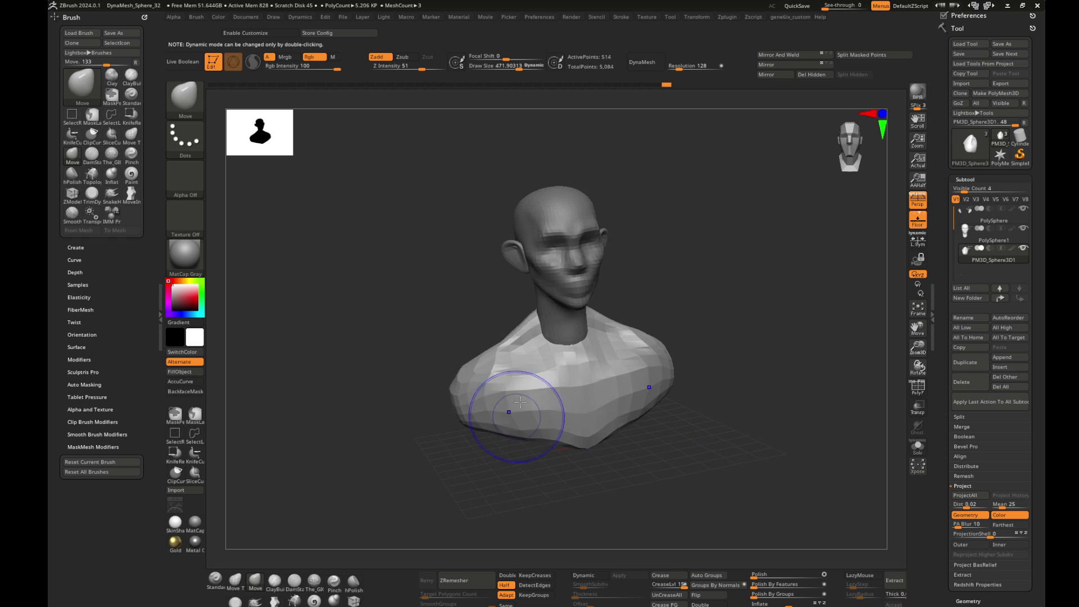
drag(518, 414, 524, 409)
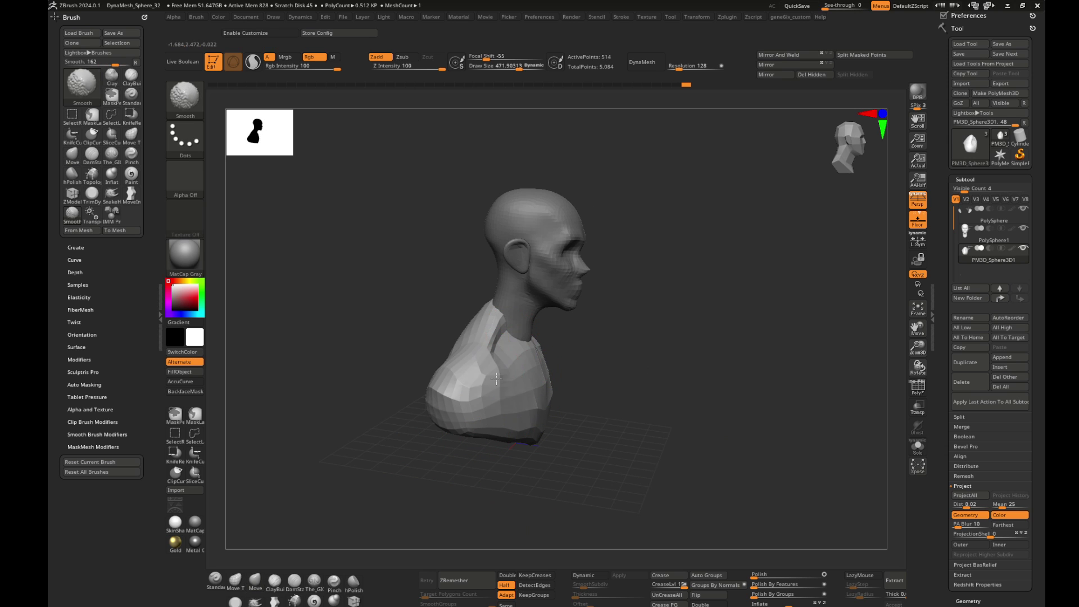
right_drag(482, 384, 462, 351)
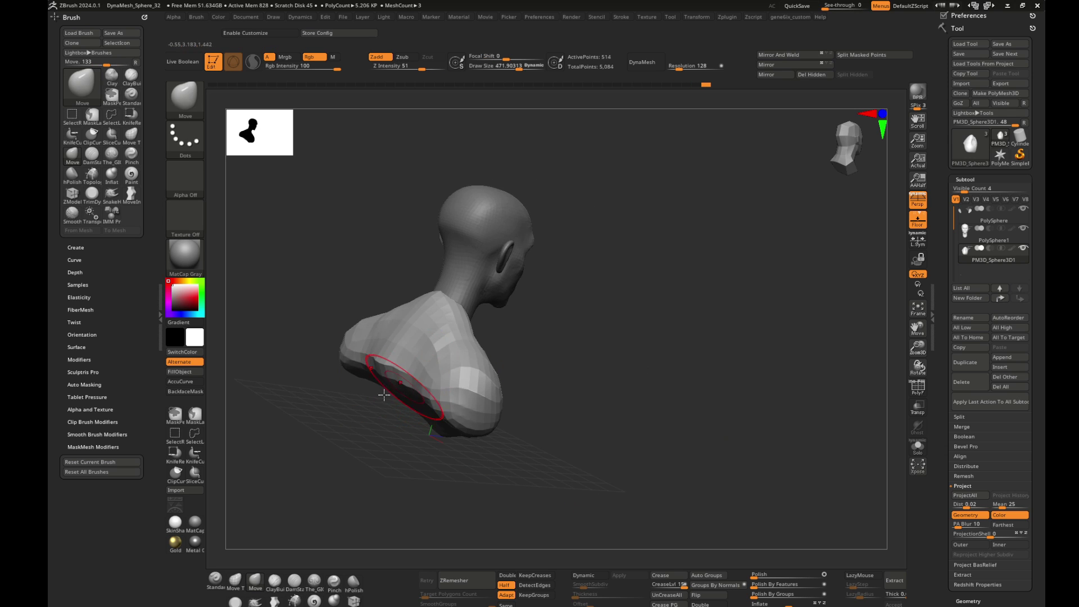
- Shrink the brush to about 366 then 266 and reshape the shoulder at the neck junction
mouse_move(358, 382)
mouse_down()
mouse_move(401, 416)
mouse_move(433, 392)
mouse_up()
mouse_move(603, 372)
shift+mouse_down()
mouse_move(621, 368)
mouse_move(609, 363)
shift+mouse_up()
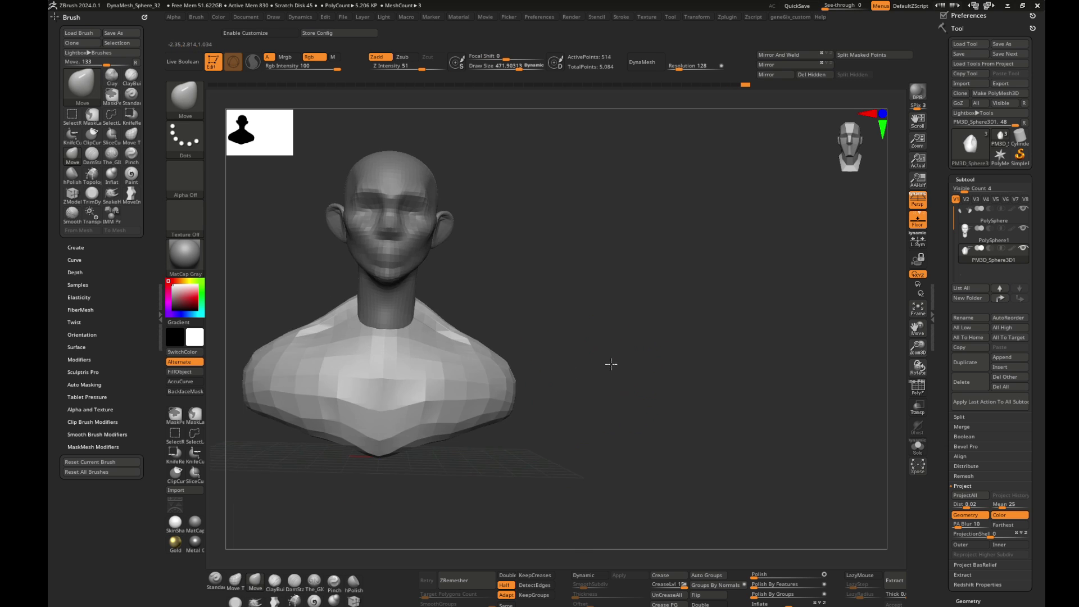
key(f)
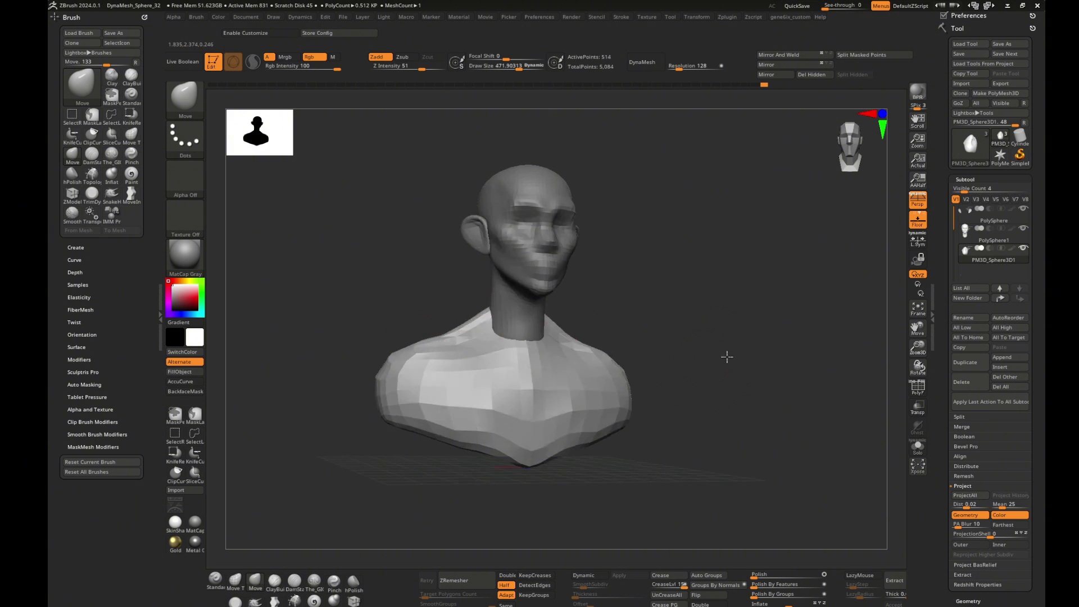
drag(723, 356, 571, 361)
drag(502, 358, 405, 270)
mouse_move(361, 325)
mouse_down()
mouse_move(445, 284)
mouse_move(461, 361)
mouse_up()
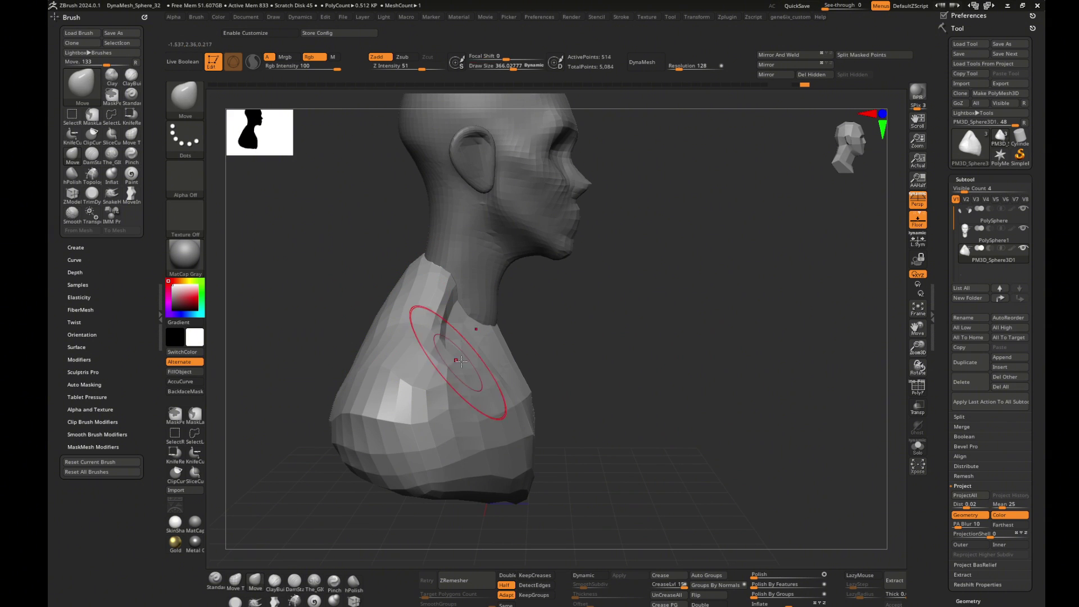
key(bracketleft)
mouse_move(468, 358)
right_down()
mouse_move(555, 378)
mouse_move(469, 413)
right_up()
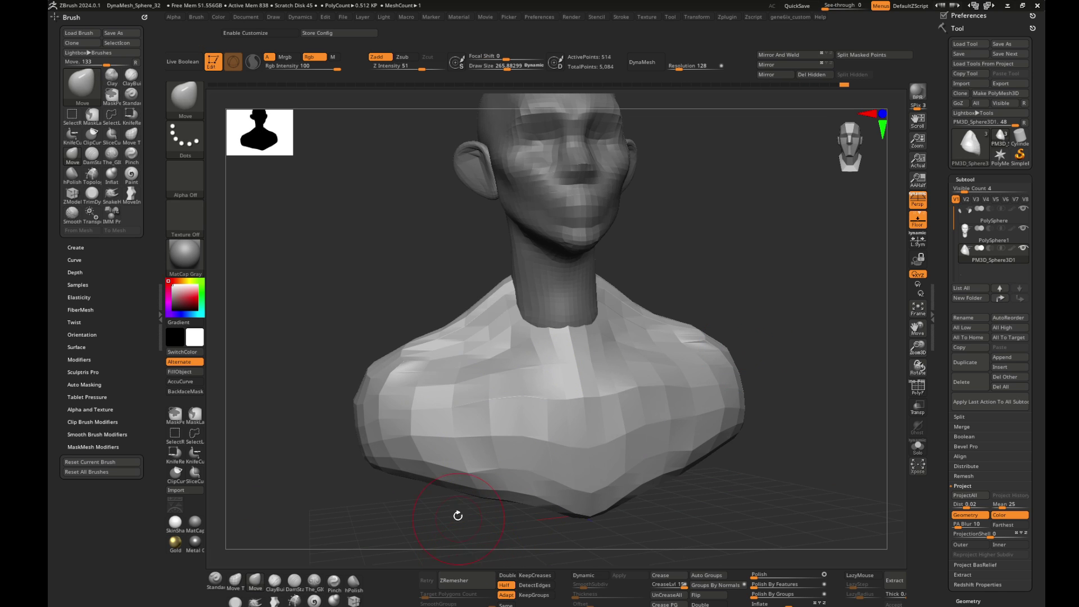
mouse_move(710, 277)
right_down()
mouse_move(665, 285)
mouse_move(673, 328)
right_up()
- Remesh the bust to even out its surface and check it from the front
key(s)
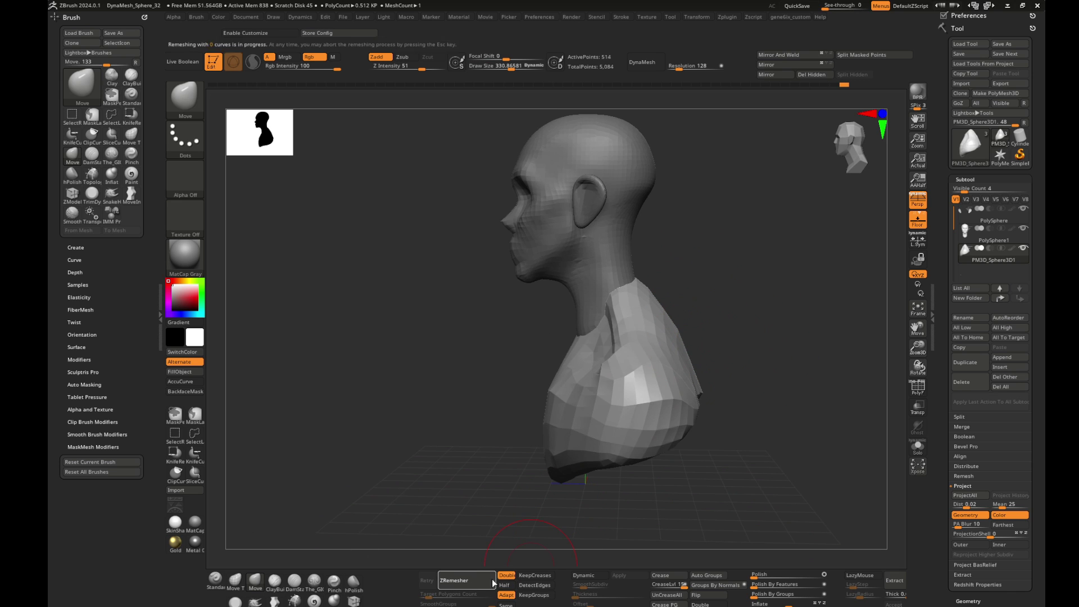
drag(500, 539, 515, 481)
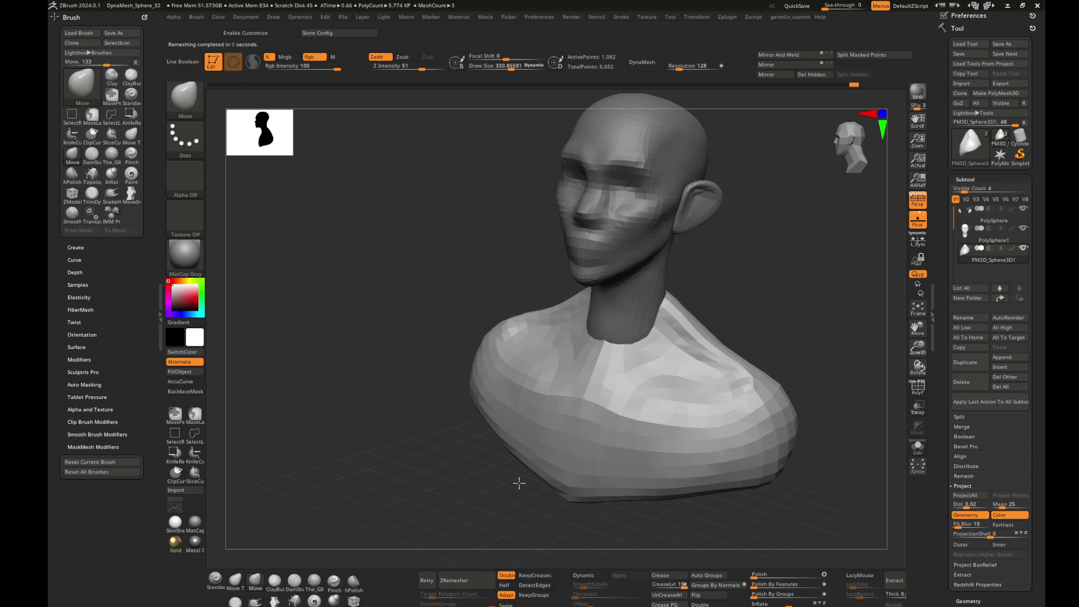
mouse_move(421, 438)
shift+mouse_down()
mouse_move(549, 434)
mouse_move(513, 382)
mouse_move(570, 385)
mouse_move(524, 404)
shift+mouse_up()
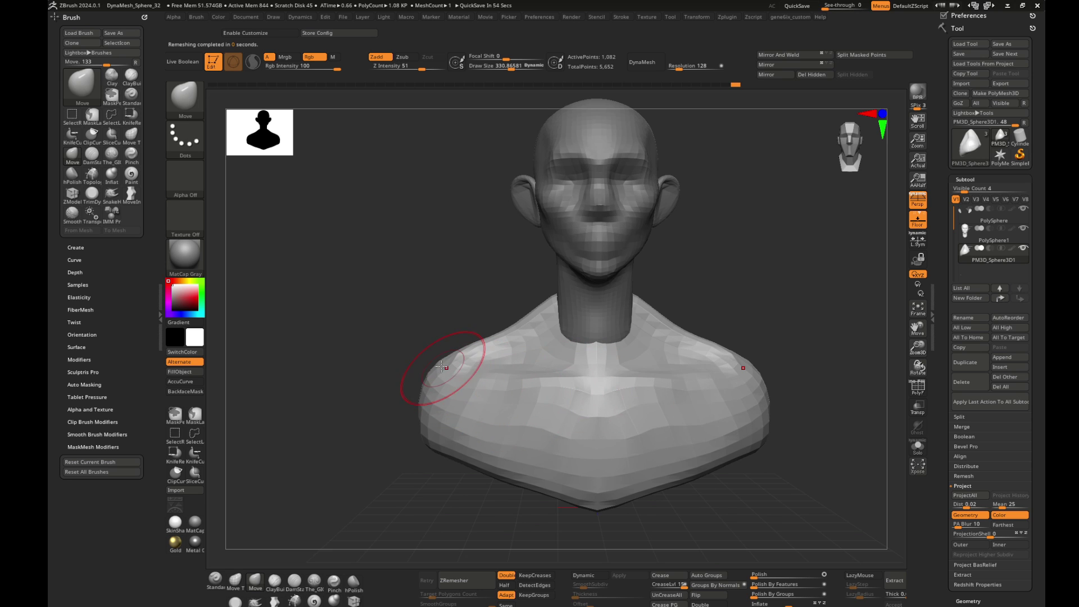
mouse_move(384, 386)
mouse_down()
mouse_move(610, 349)
mouse_move(639, 452)
mouse_up()
- Try a ClipCurve cut on the back of the shoulder, undo it, and taper the lower bust edge
ctrl+shift+drag(629, 437, 628, 438)
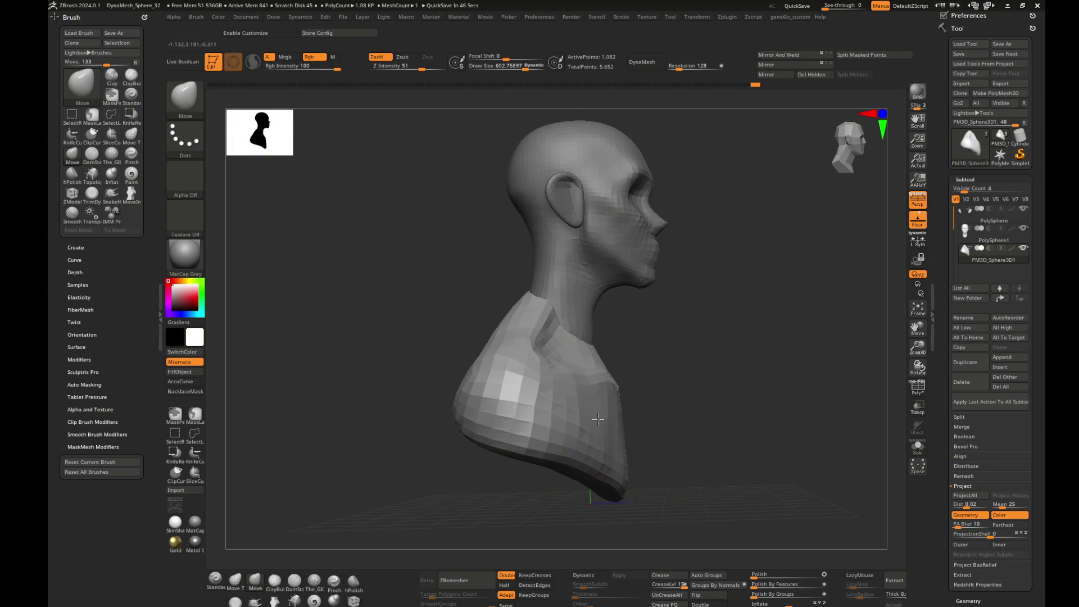
key(ctrl+z)
drag(361, 409, 415, 432)
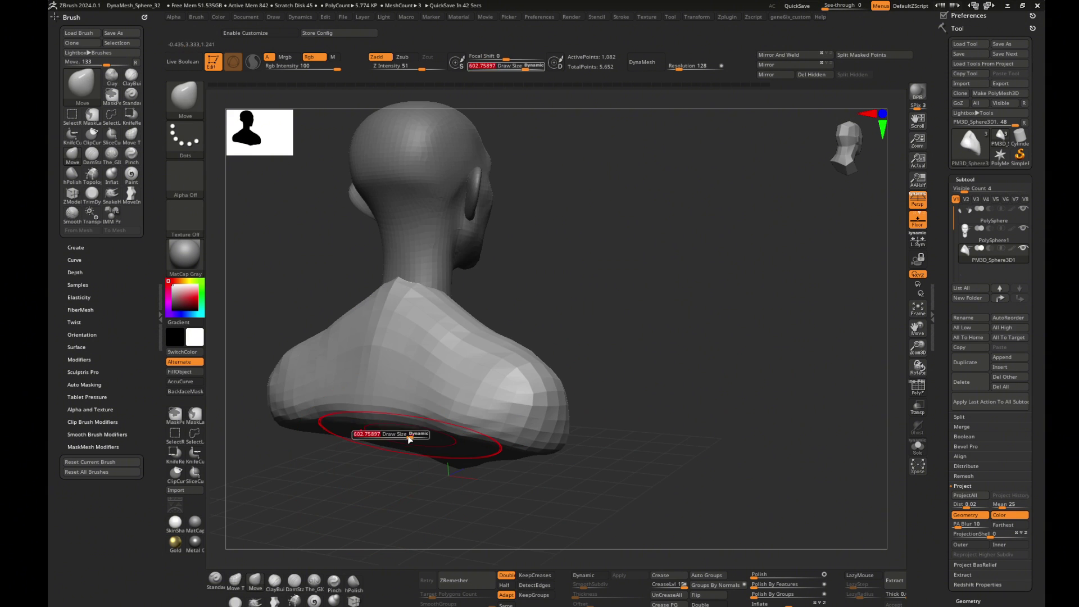
mouse_move(511, 414)
right_down()
mouse_move(524, 428)
mouse_move(510, 434)
right_up()
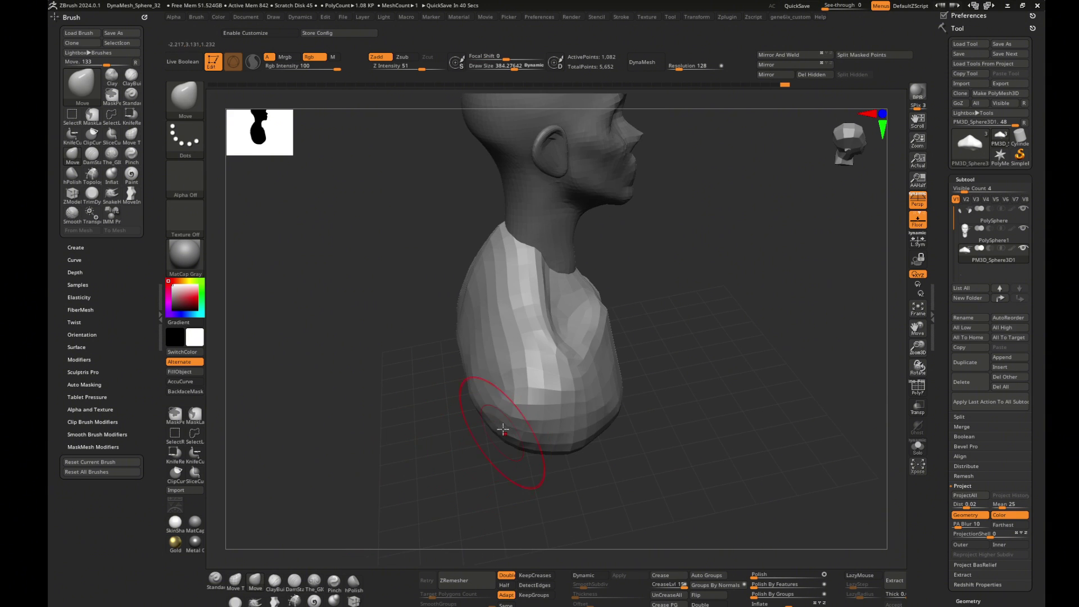
drag(551, 442, 489, 394)
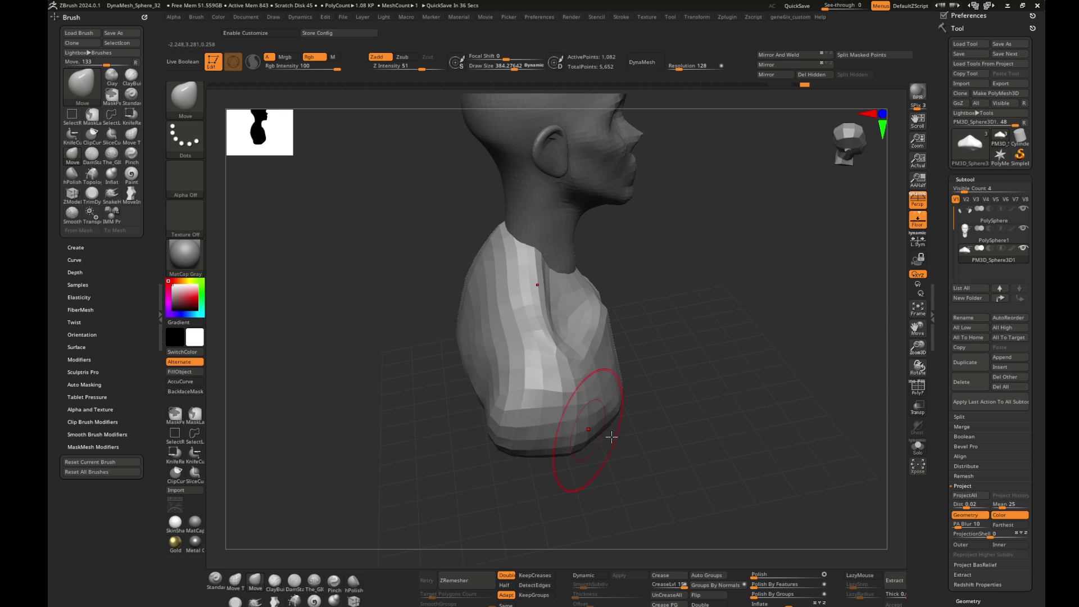
- Zoom in on the neck and shoulder, frame the front view, and select PolySphere1
mouse_move(611, 436)
right_down()
mouse_move(513, 450)
mouse_move(554, 362)
right_up()
mouse_move(614, 422)
right_down()
mouse_move(759, 383)
mouse_move(783, 484)
right_up()
right_drag(483, 474, 518, 361)
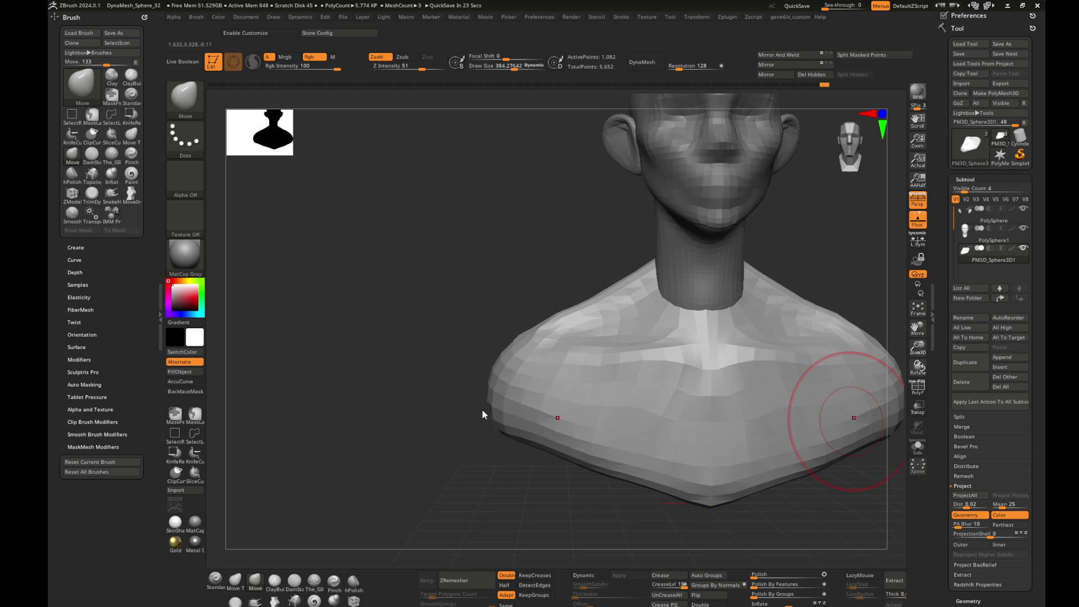
right_drag(423, 434, 763, 260)
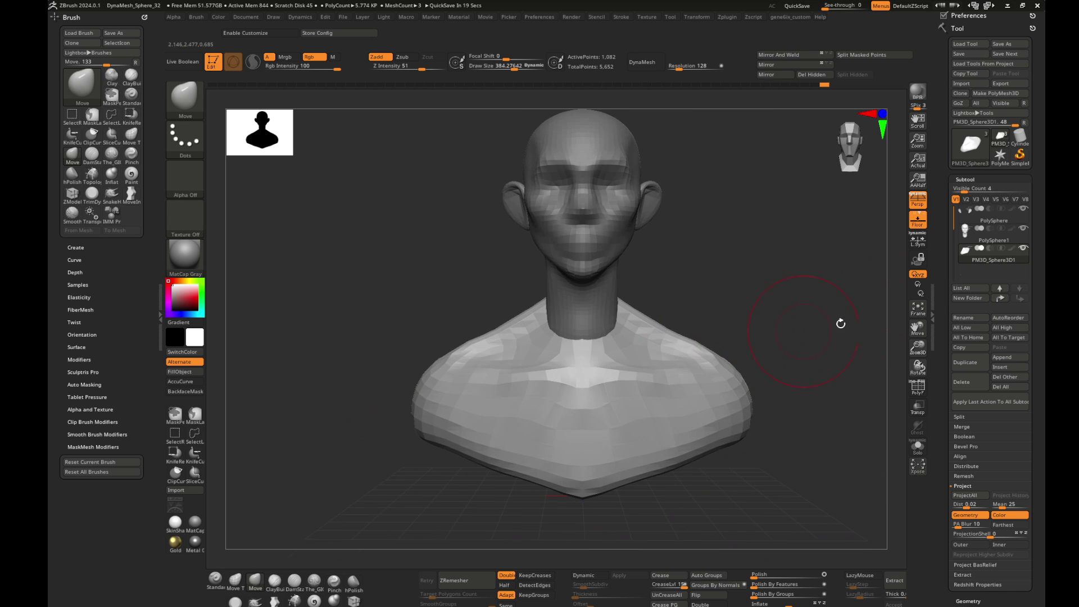
key(Up)
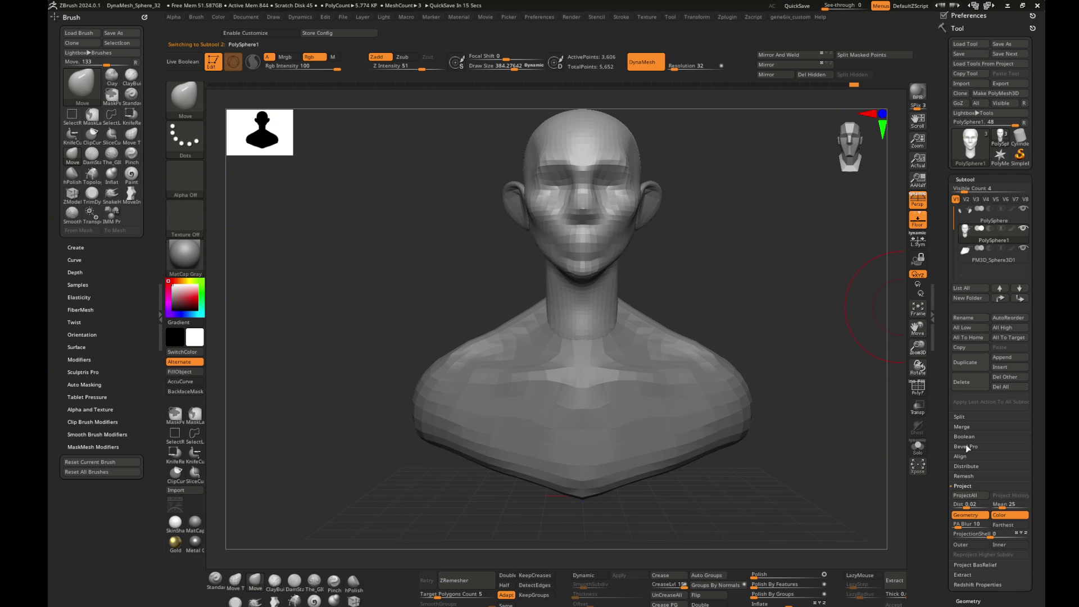
- Merge PM3D_Sphere3D1 down into PolySphere1 and re-DynaMesh the combined bust
click(961, 427)
click(873, 459)
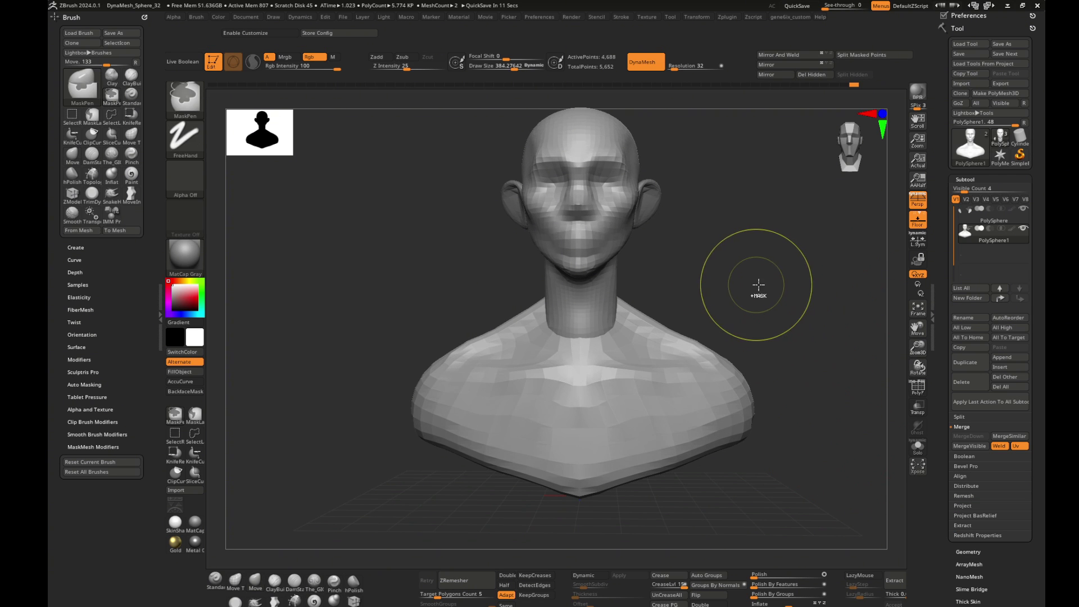
ctrl+drag(785, 313, 776, 317)
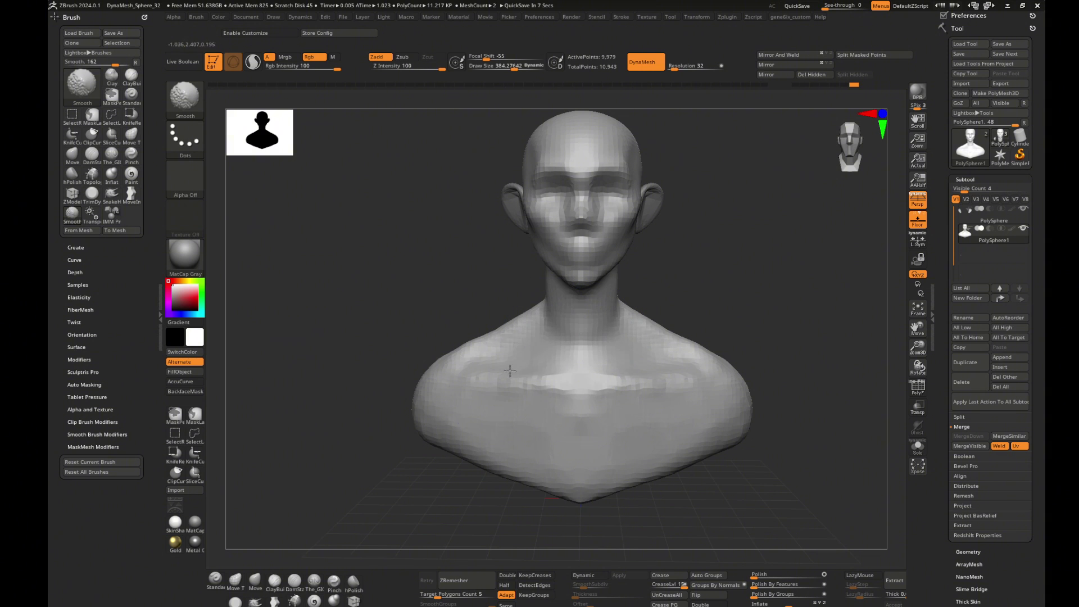
- Enlarge the Move brush to about 750 while viewing the bust from above
alt+drag(767, 453, 775, 448)
key(s)
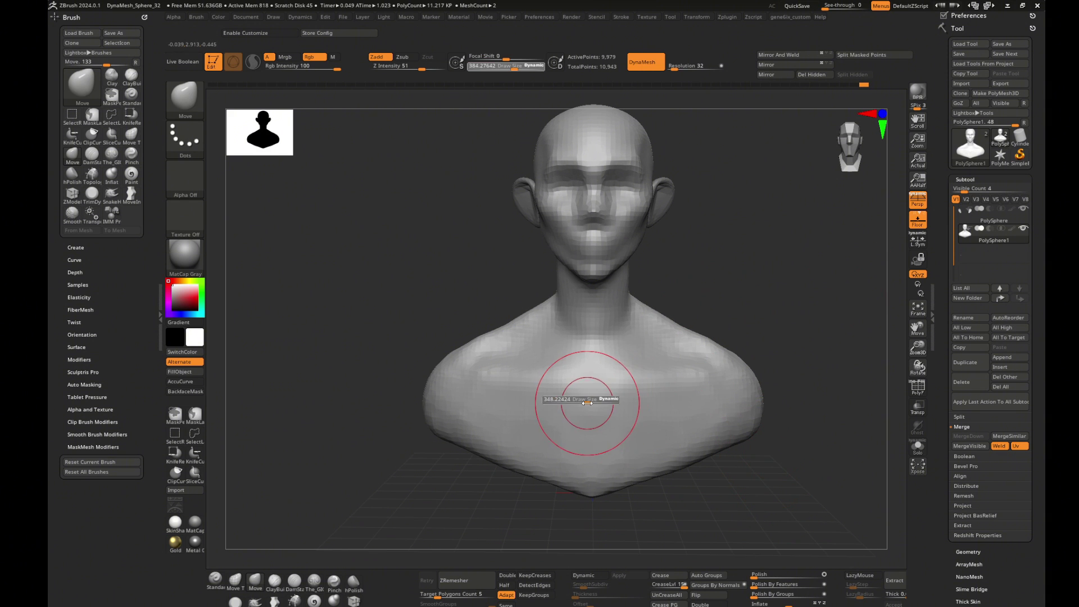
drag(587, 402, 521, 378)
mouse_move(349, 433)
mouse_down()
mouse_move(404, 444)
mouse_move(381, 457)
mouse_move(388, 373)
mouse_move(382, 388)
mouse_move(559, 429)
mouse_move(691, 436)
mouse_move(686, 376)
mouse_move(675, 441)
mouse_move(696, 369)
mouse_move(590, 337)
mouse_up()
key(s)
key(s)
- Smooth the groove at the back of the neck, then orbit around the bust to inspect it
key(1)
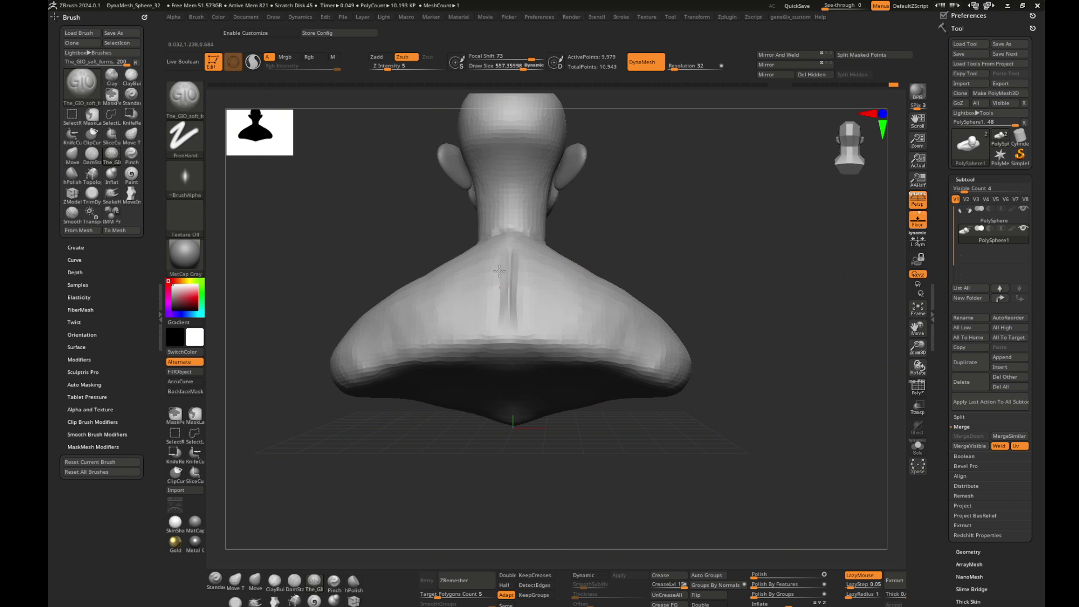
shift+drag(487, 279, 491, 353)
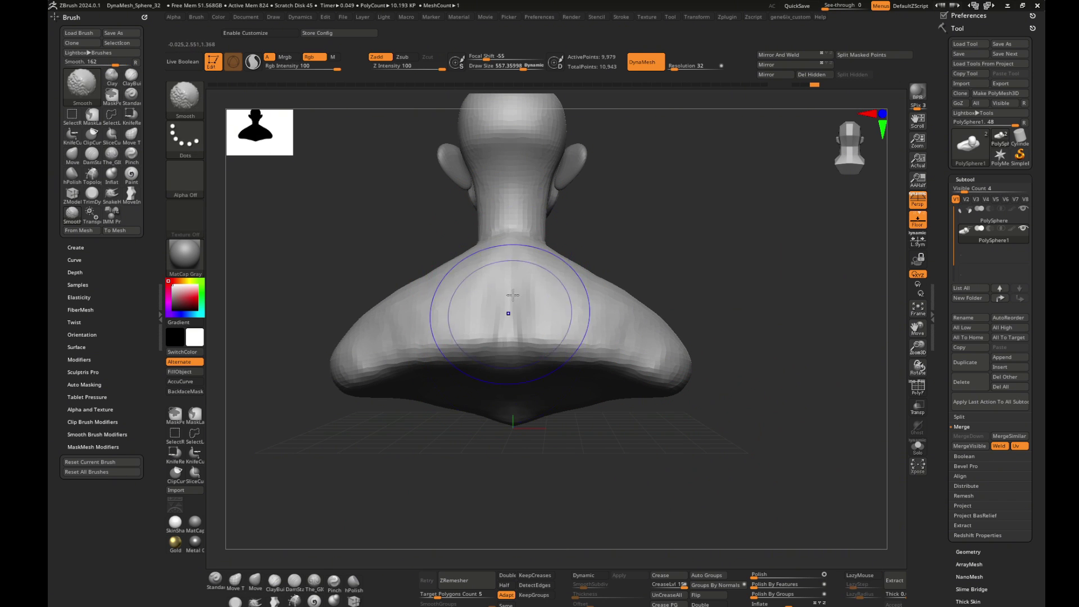
drag(511, 308, 641, 250)
key(2)
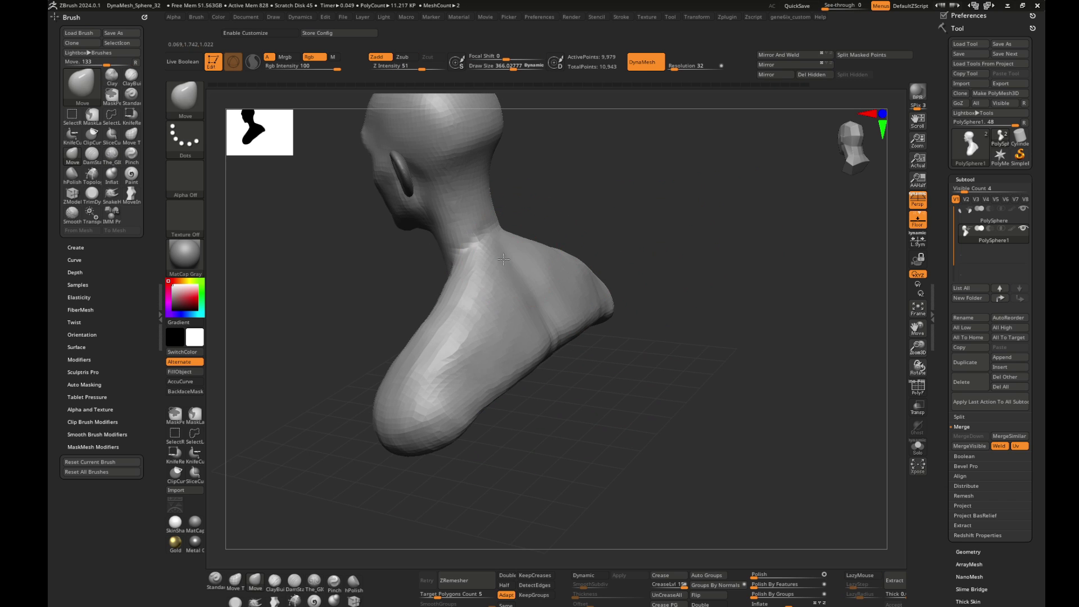
drag(679, 291, 747, 231)
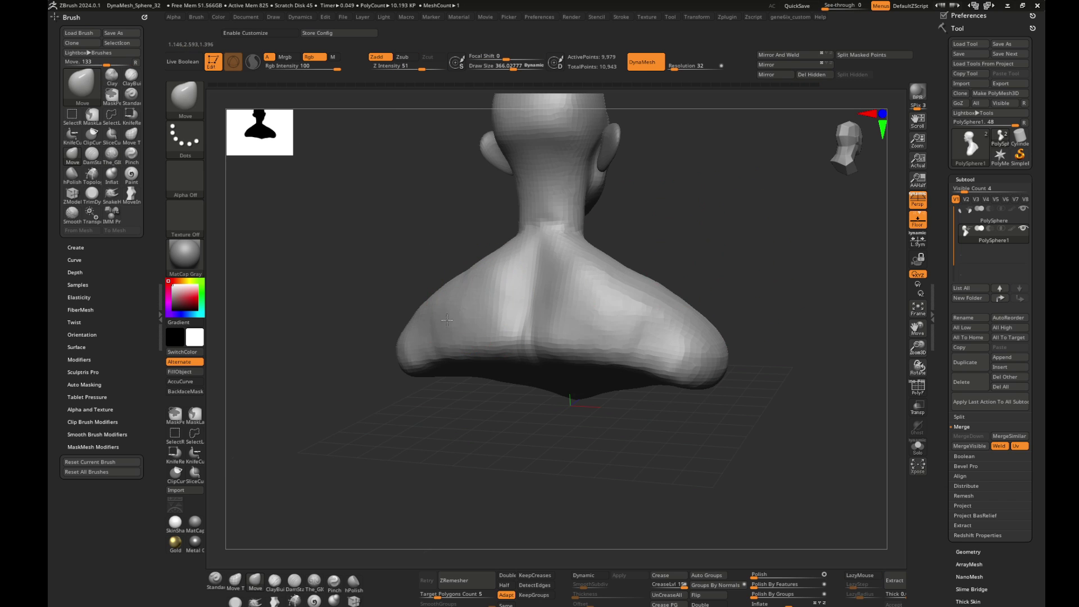
mouse_move(747, 369)
mouse_down()
mouse_move(769, 317)
mouse_move(699, 310)
mouse_up()
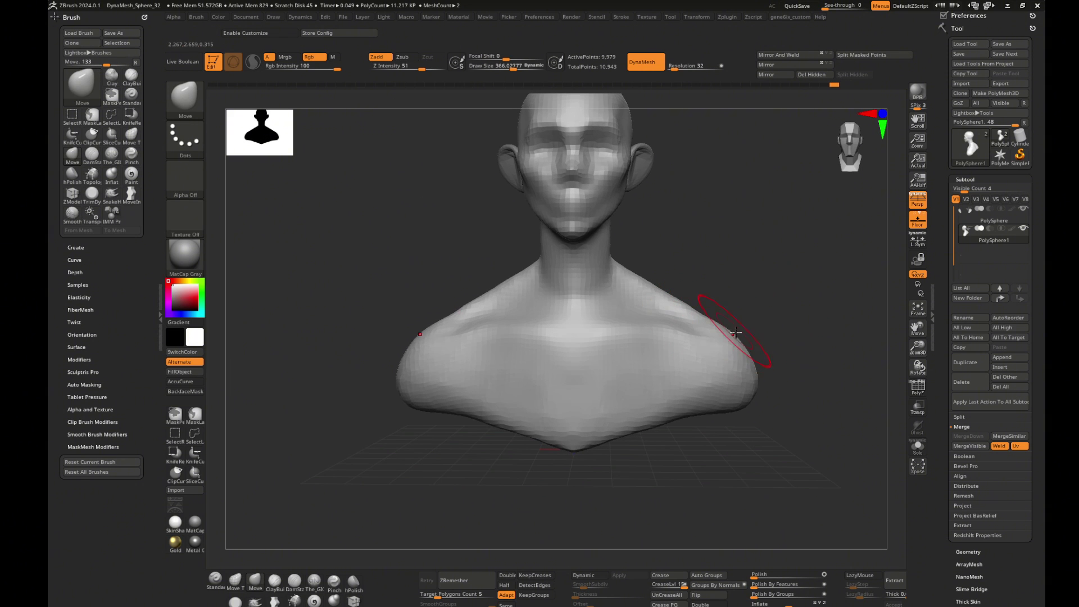
mouse_move(800, 345)
mouse_down()
mouse_move(730, 352)
mouse_move(779, 355)
mouse_move(775, 373)
mouse_move(814, 397)
mouse_up()
mouse_move(448, 431)
mouse_down()
mouse_move(414, 421)
mouse_move(373, 438)
mouse_up()
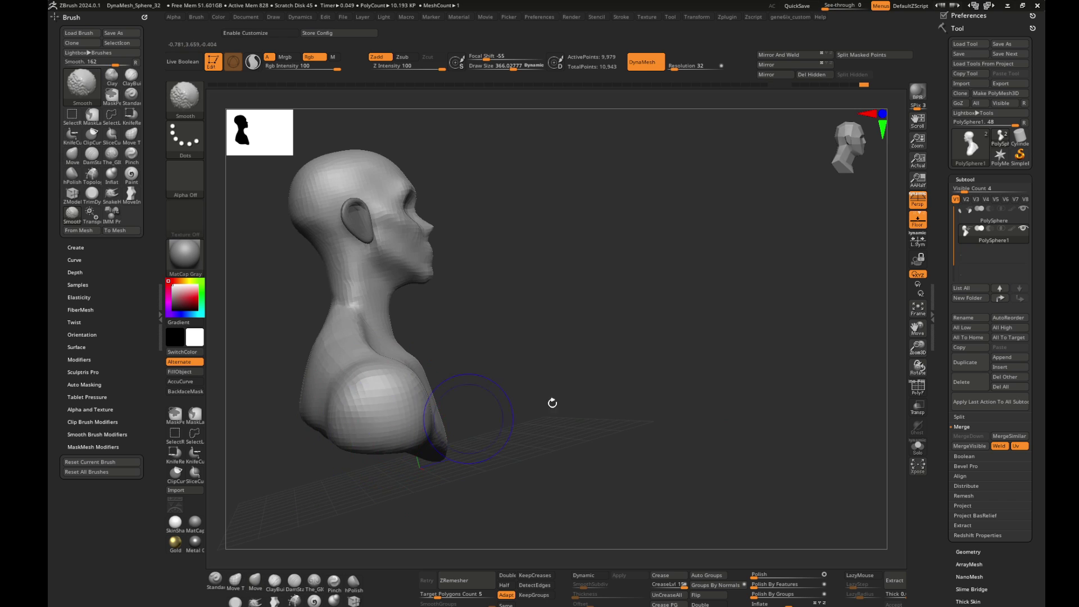
drag(551, 402, 807, 340)
- Pull both shoulders inward symmetrically, then reshape the shoulder mass at brush size about 394
key(s)
drag(733, 378, 719, 370)
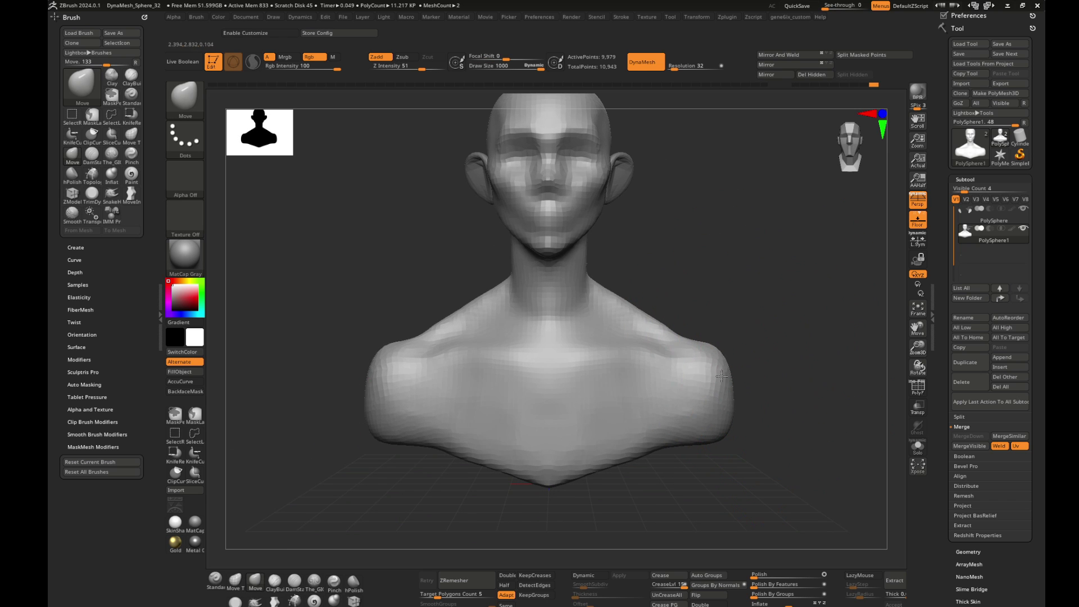
key(s)
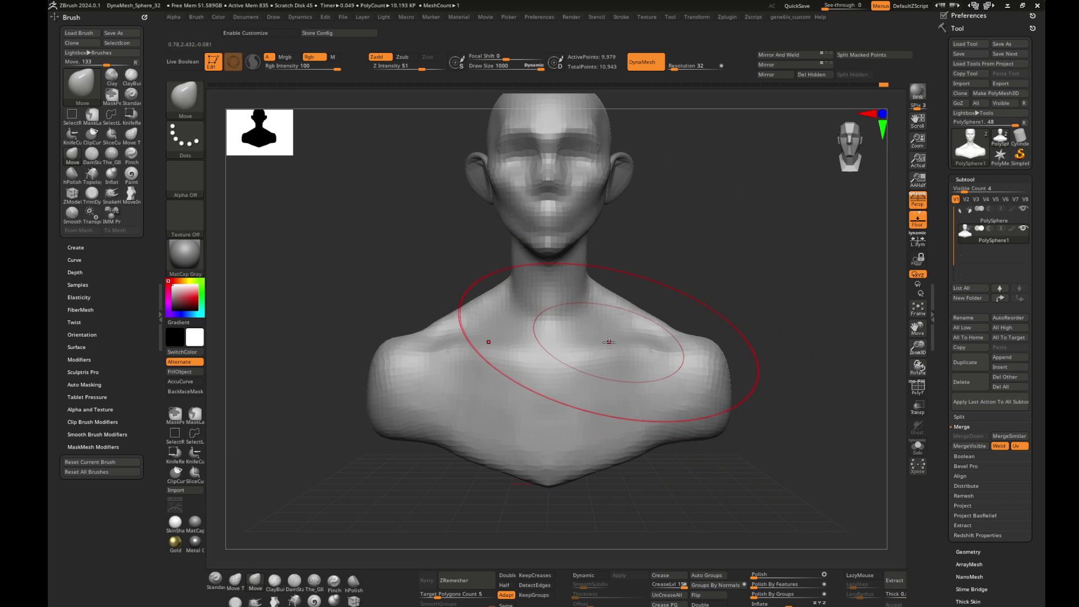
mouse_move(614, 349)
mouse_down()
mouse_move(459, 289)
mouse_move(359, 286)
mouse_move(630, 307)
mouse_move(655, 353)
mouse_move(524, 299)
mouse_up()
drag(433, 374, 410, 387)
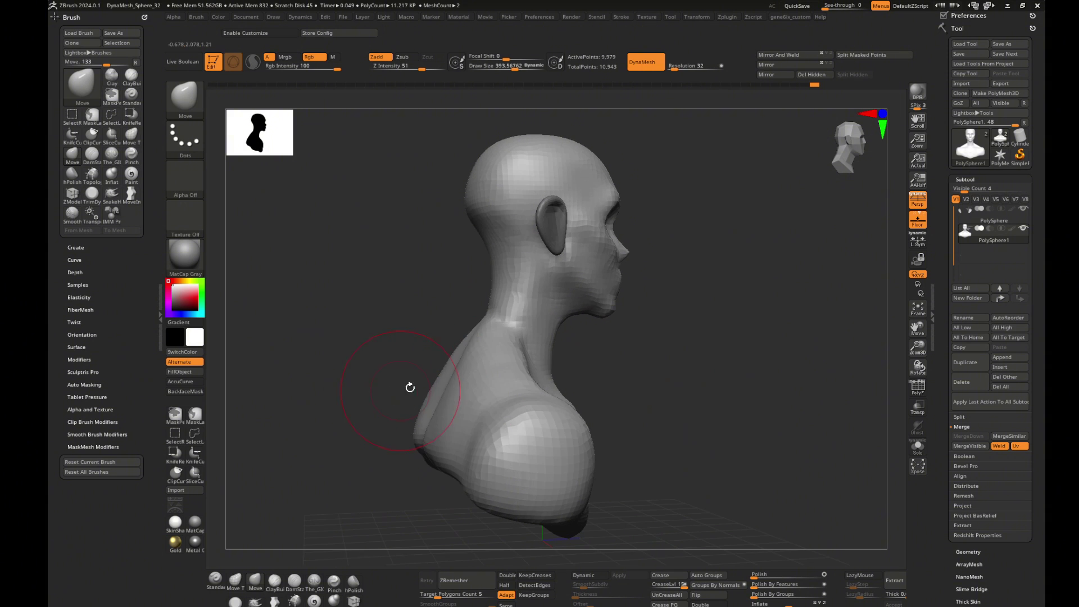
mouse_move(466, 435)
mouse_down()
mouse_move(476, 482)
mouse_move(554, 506)
mouse_move(652, 393)
mouse_move(665, 339)
mouse_up()
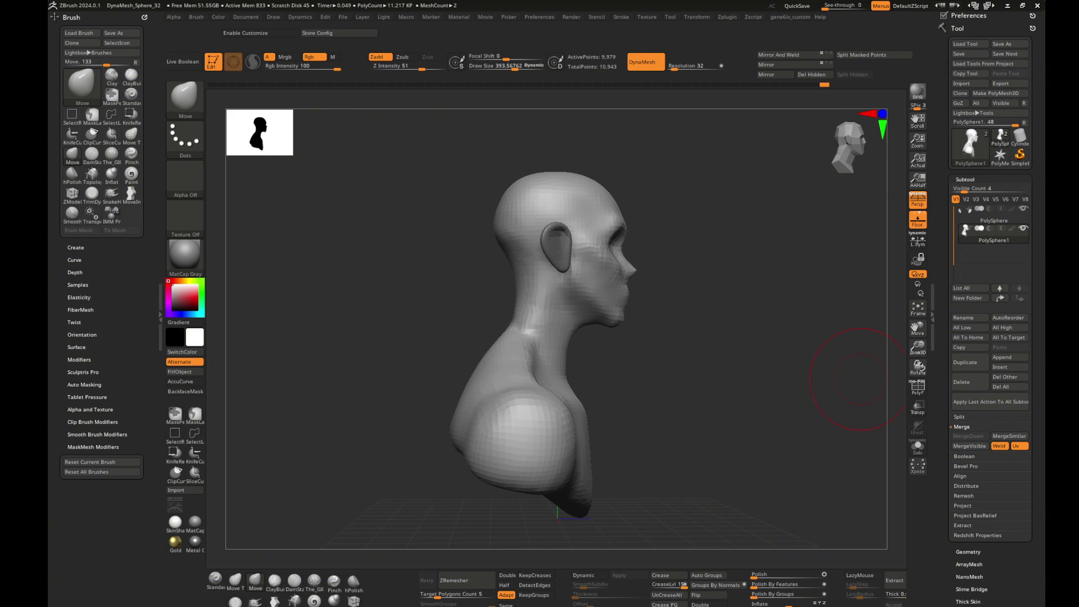
mouse_move(581, 355)
mouse_down()
mouse_move(734, 361)
mouse_move(737, 325)
mouse_move(567, 349)
mouse_up()
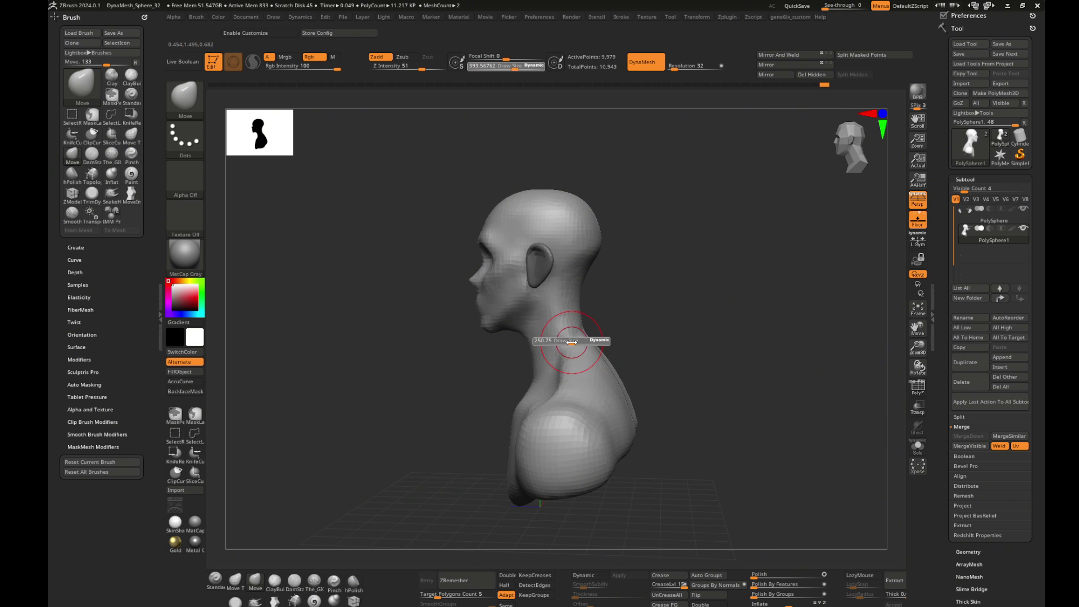
- Build up the back of the neck and shoulders with ClayBuildup at size about 208
key(b)
key(c)
key(b)
right_drag(585, 330, 538, 308)
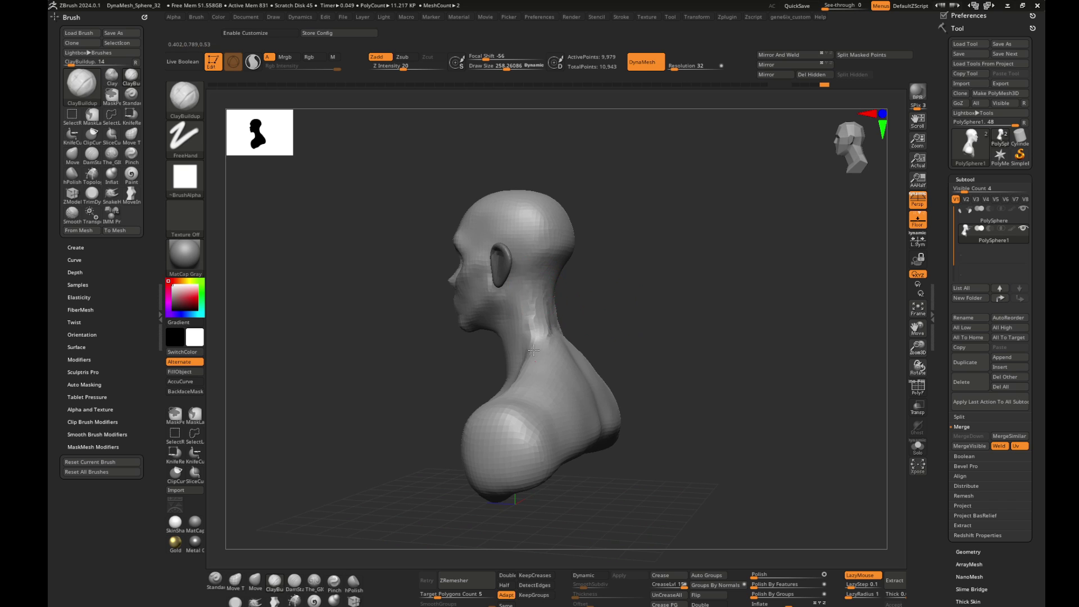
mouse_move(584, 337)
mouse_down()
mouse_move(651, 293)
mouse_move(548, 328)
mouse_up()
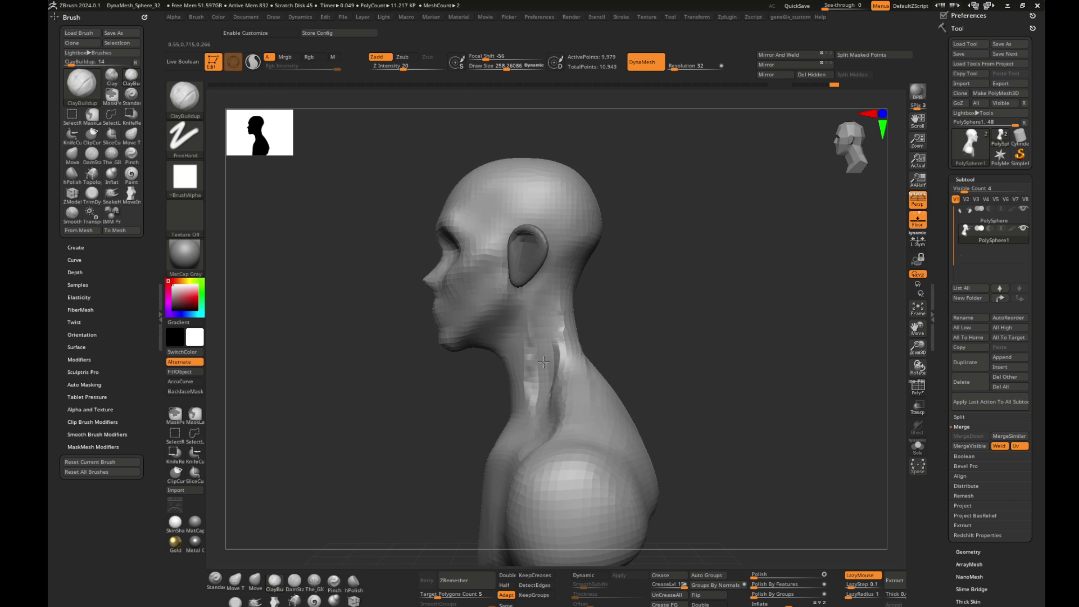
mouse_move(629, 314)
shift+mouse_down()
mouse_move(731, 311)
mouse_move(596, 329)
shift+mouse_up()
click(581, 335)
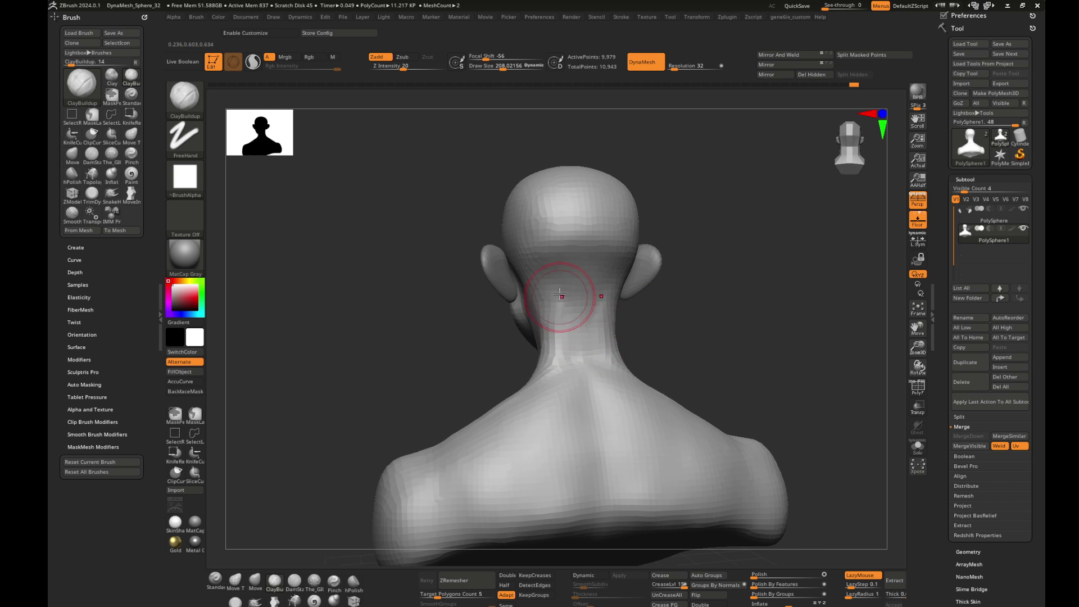
shift+drag(536, 392, 478, 426)
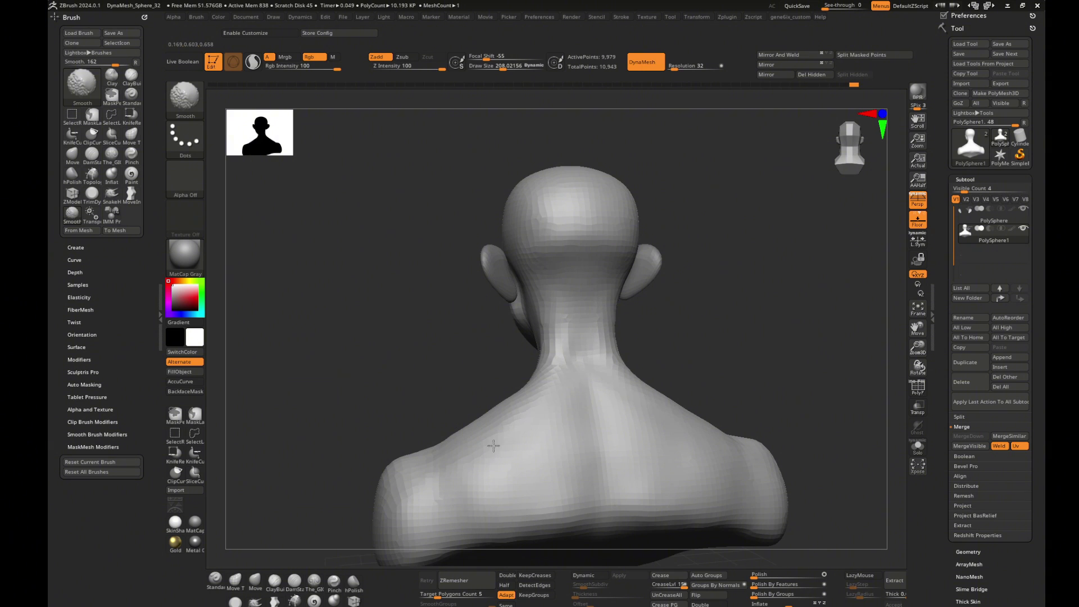
- Shift-smooth the neck and upper back at brush size about 169, orbiting to the left profile
key(s)
click(586, 326)
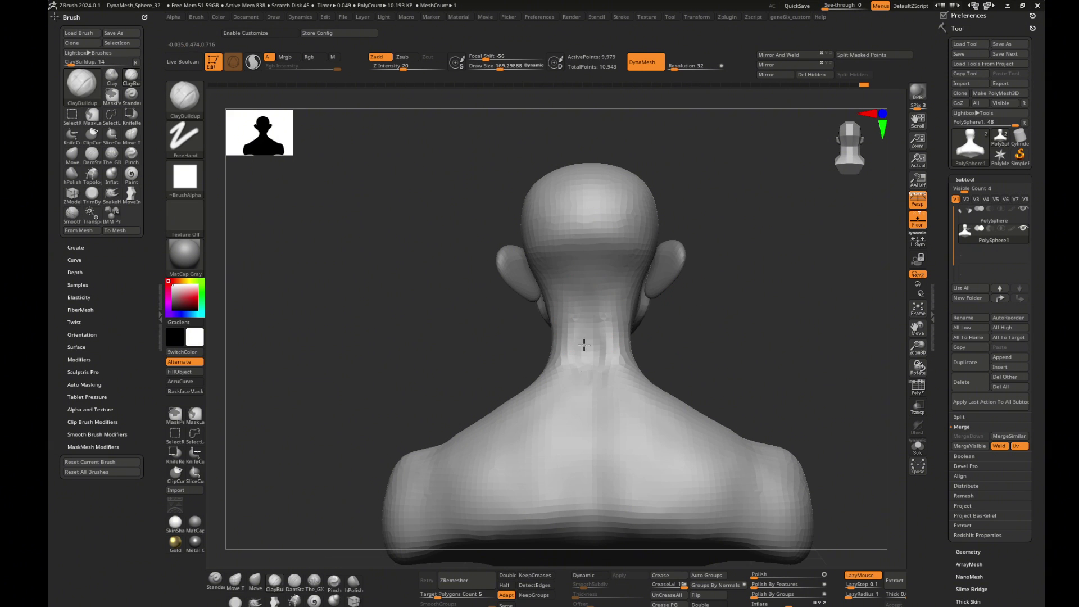
key(shift)
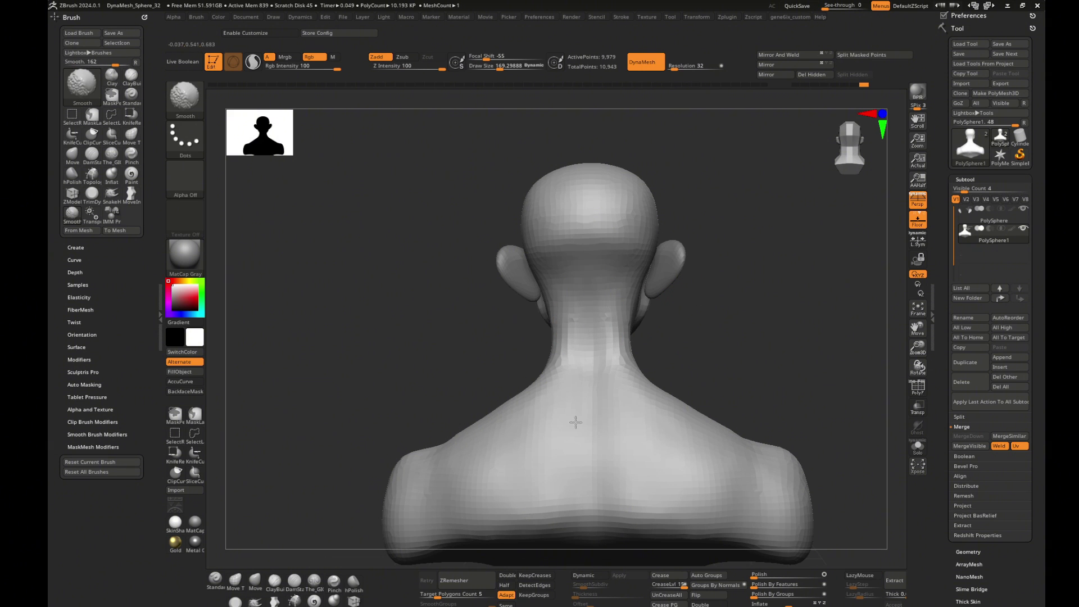
mouse_move(575, 422)
right_down()
mouse_move(693, 301)
mouse_move(579, 345)
right_up()
mouse_move(650, 301)
right_down()
mouse_move(763, 276)
mouse_move(773, 301)
mouse_move(740, 272)
right_up()
key(b)
key(m)
key(v)
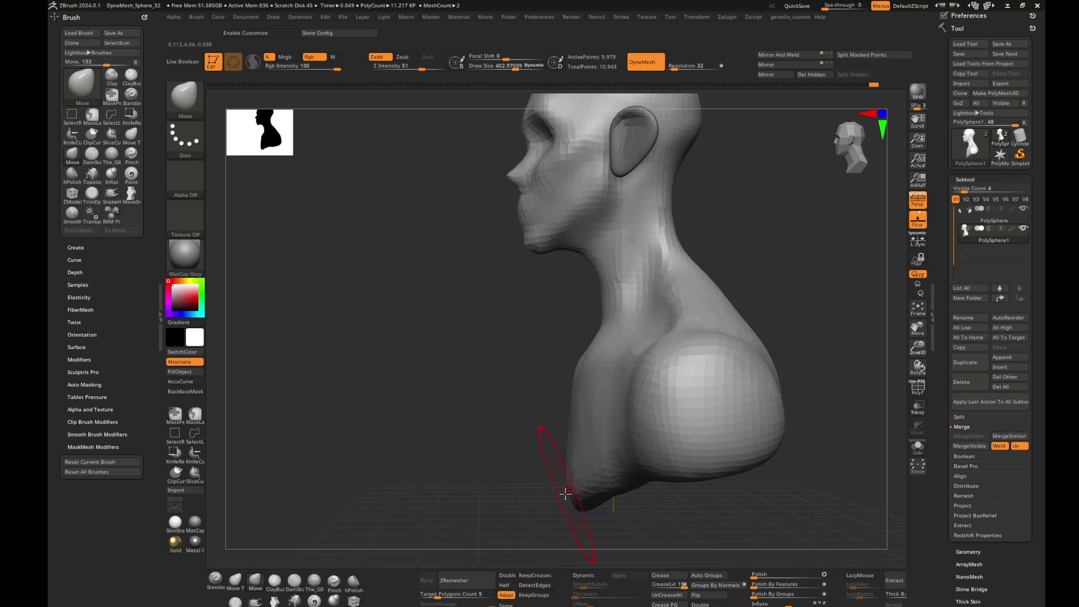
mouse_move(565, 494)
right_down()
mouse_move(518, 489)
mouse_move(530, 470)
right_up()
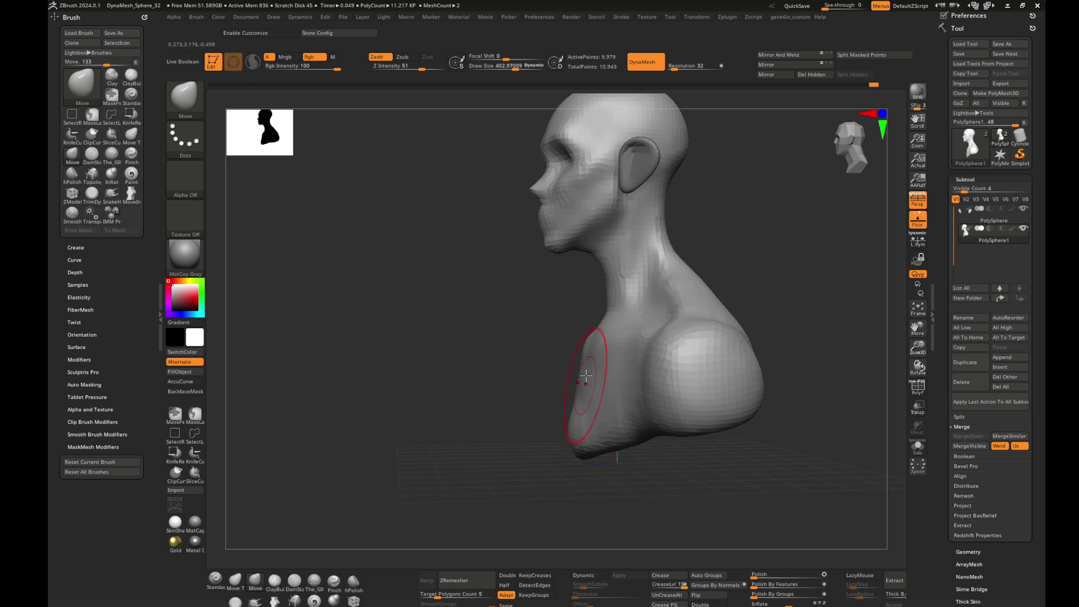
- Polish flat chest planes with hPolish and reshape the lower chest and shoulders with Move
key(b)
key(h)
key(p)
mouse_move(571, 410)
right_down()
mouse_move(578, 475)
mouse_move(539, 494)
right_up()
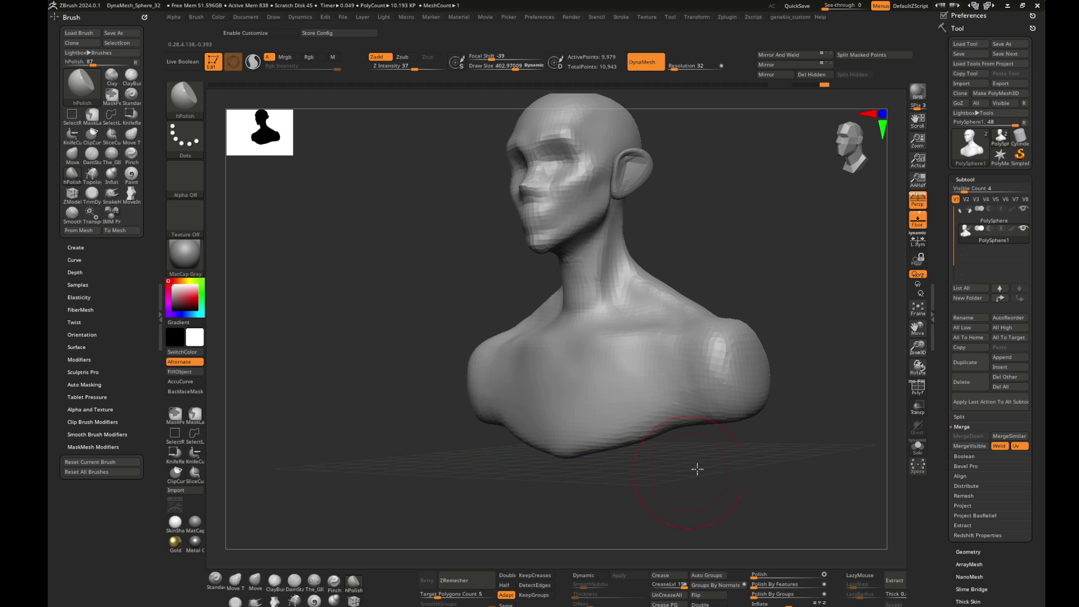
mouse_move(697, 468)
right_down()
mouse_move(732, 436)
mouse_move(752, 445)
right_up()
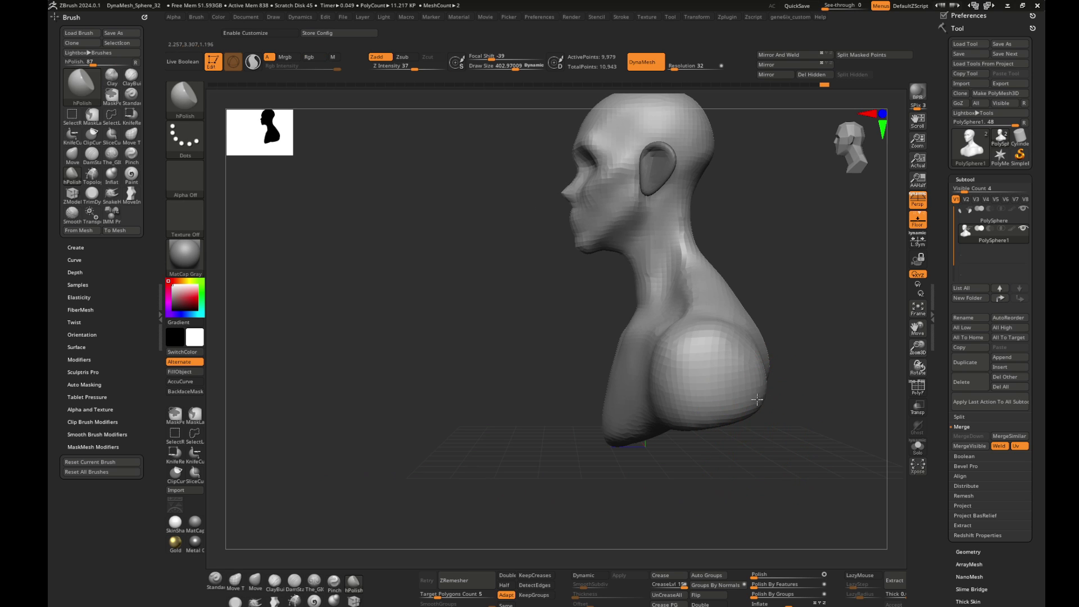
key(b)
key(m)
key(v)
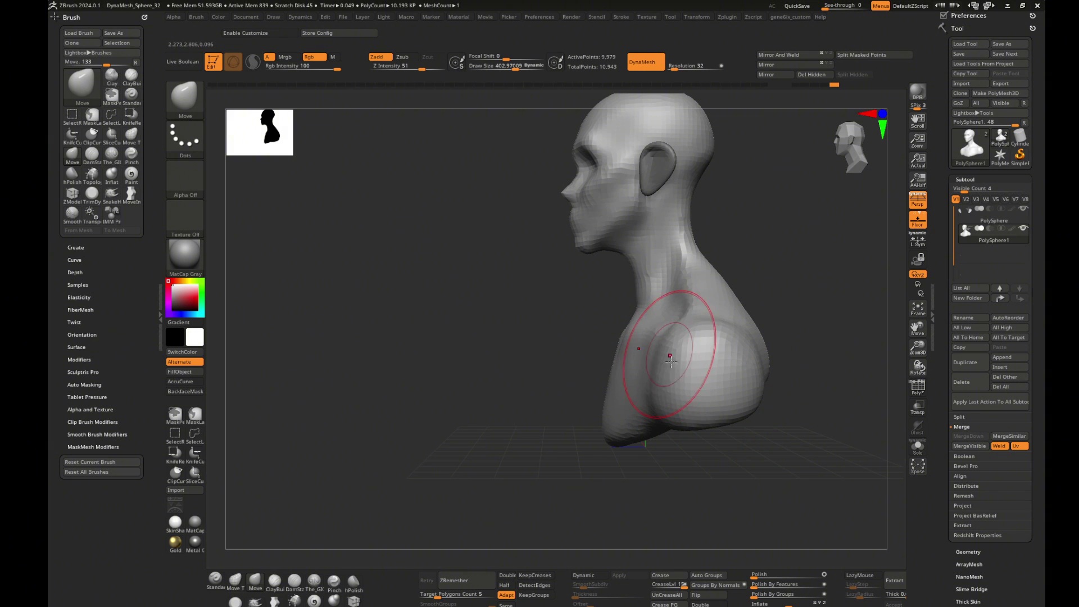
drag(670, 424, 660, 385)
right_drag(660, 385, 787, 377)
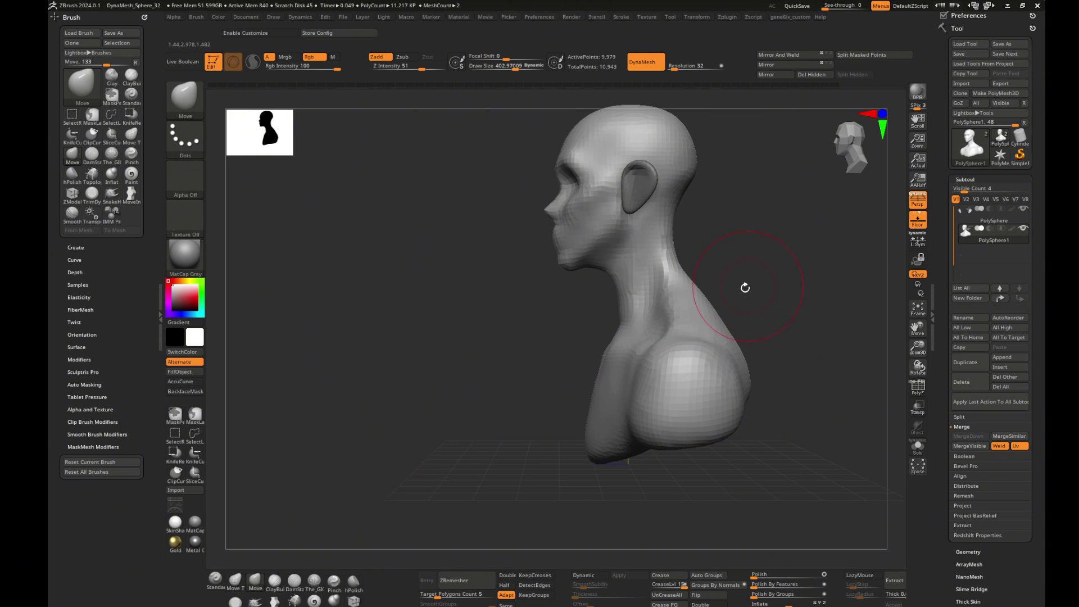
- Shrink the Move brush to about 331 and nudge the side of the neck and back of the skull
right_drag(744, 287, 737, 315)
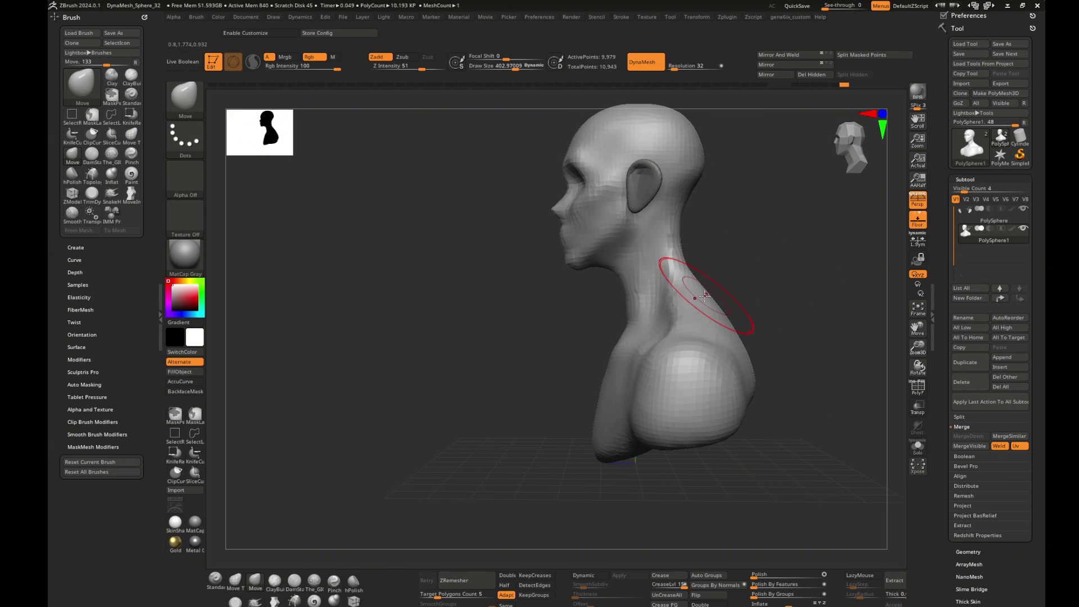
right_drag(697, 279, 736, 270)
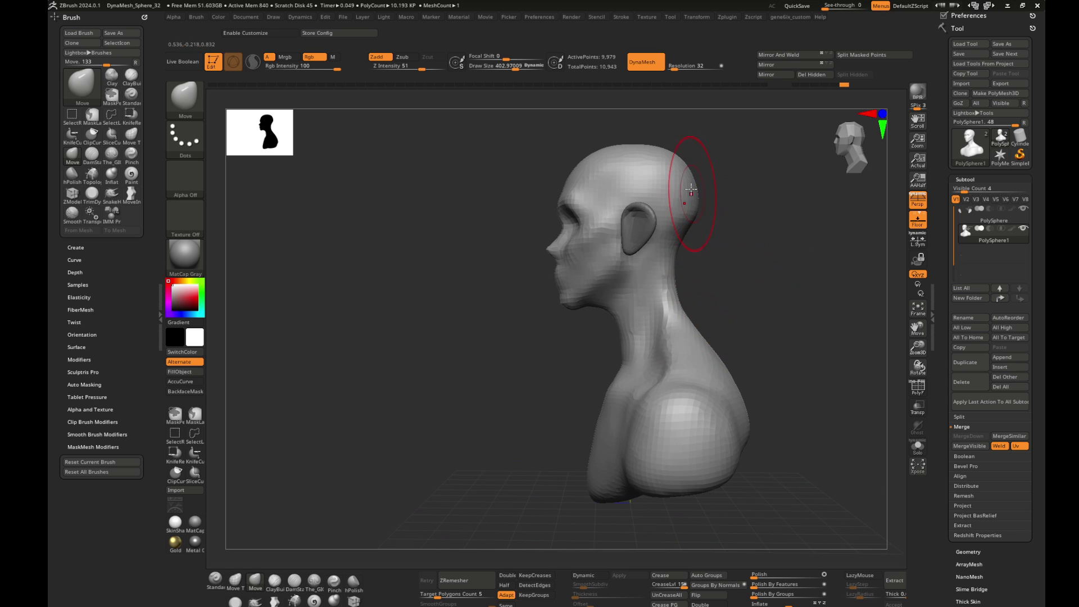
key(s)
drag(692, 169, 676, 154)
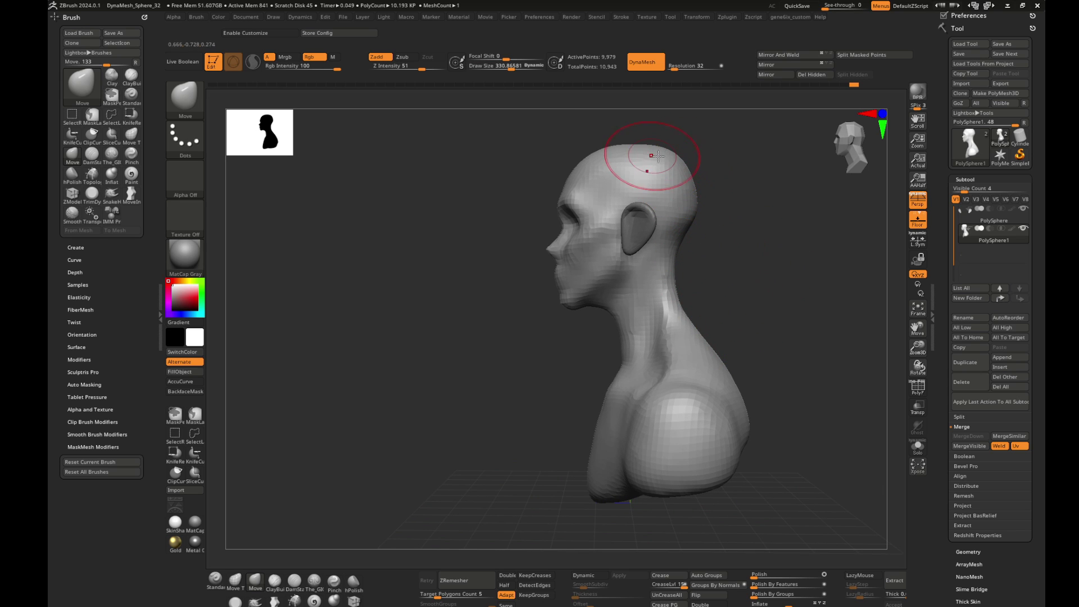
right_drag(658, 156, 630, 344)
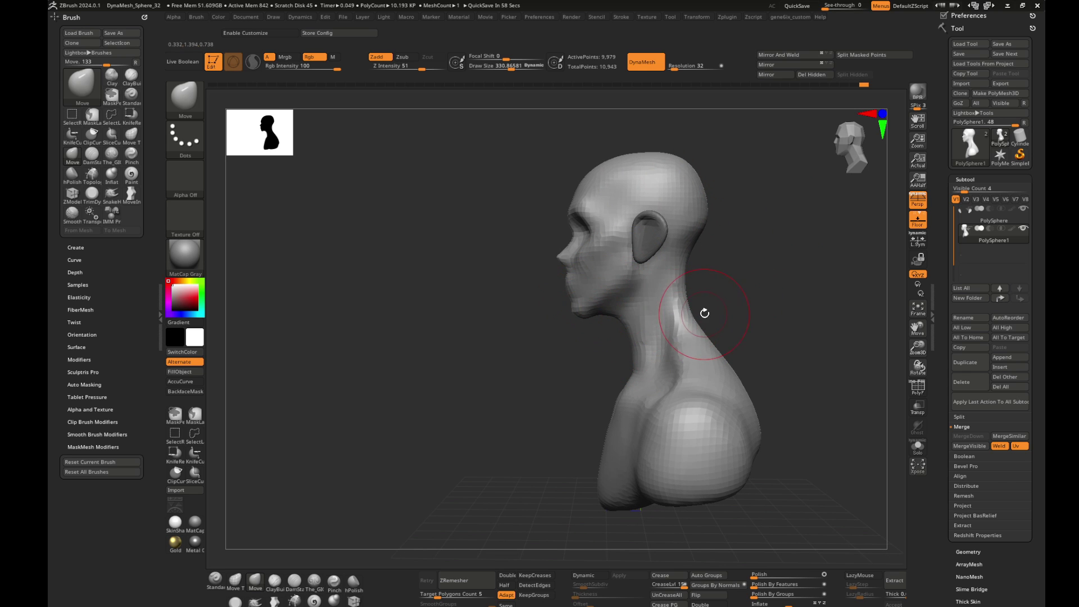
drag(639, 360, 635, 356)
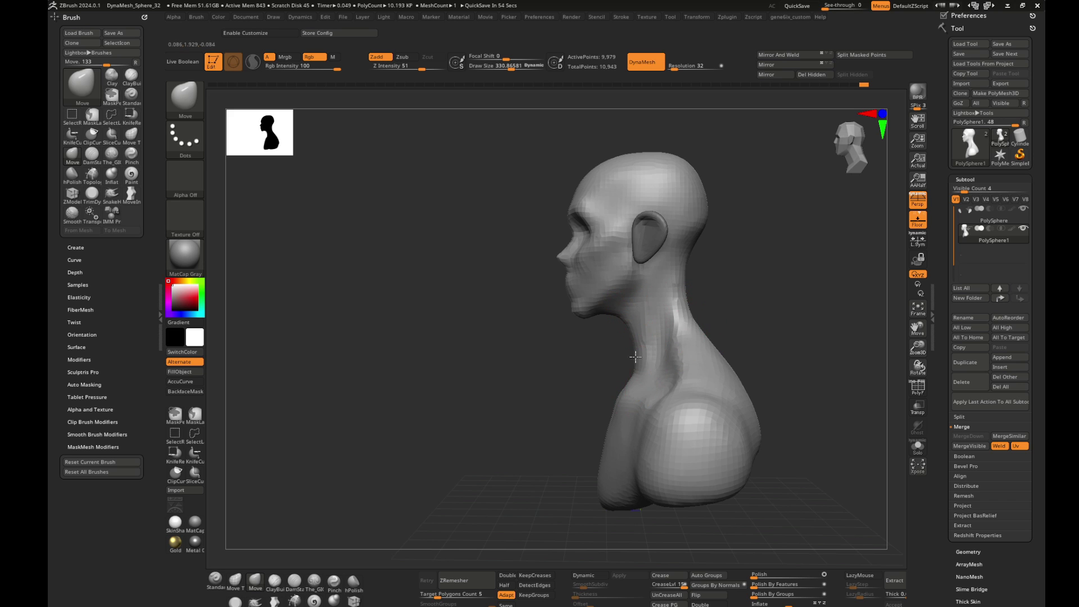
key(b)
key(c)
key(b)
right_drag(583, 332, 566, 386)
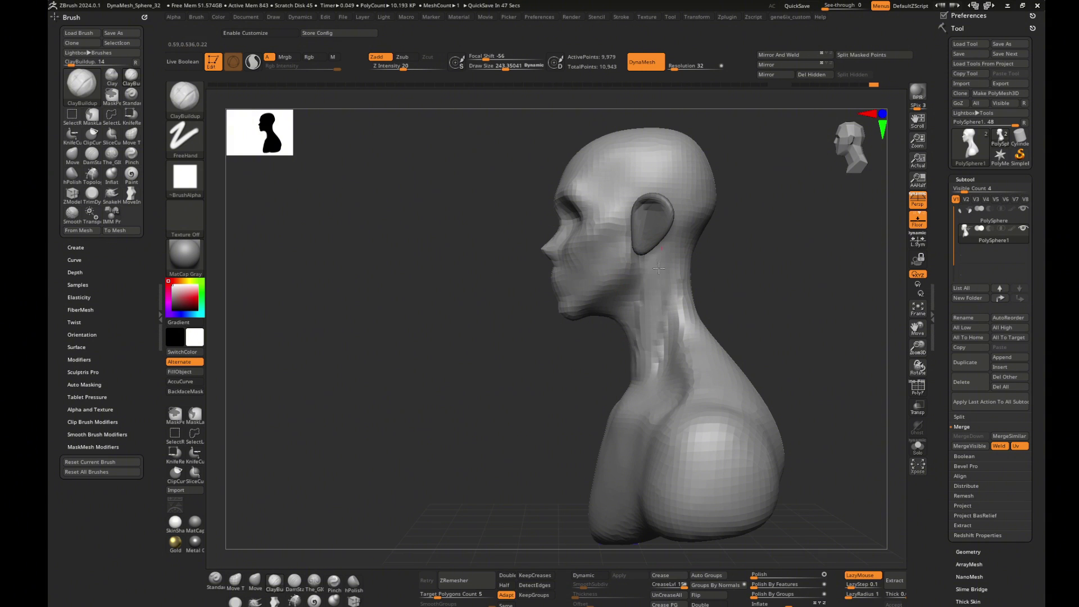
- Smooth the left side of the neck from a front view, undoing an unwanted change
right_drag(658, 268, 723, 315)
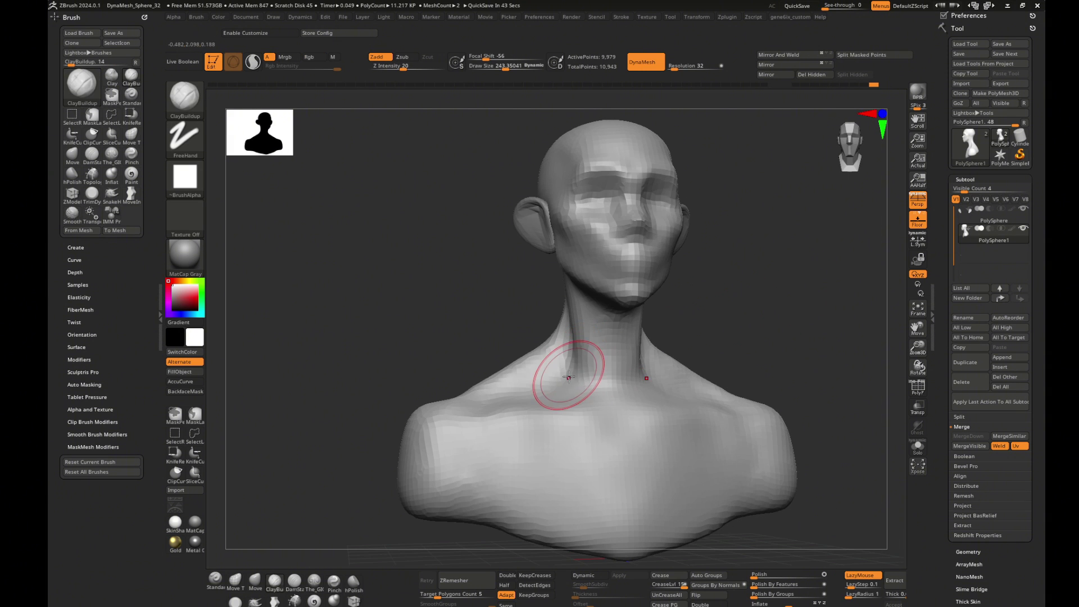
shift+drag(569, 376, 570, 325)
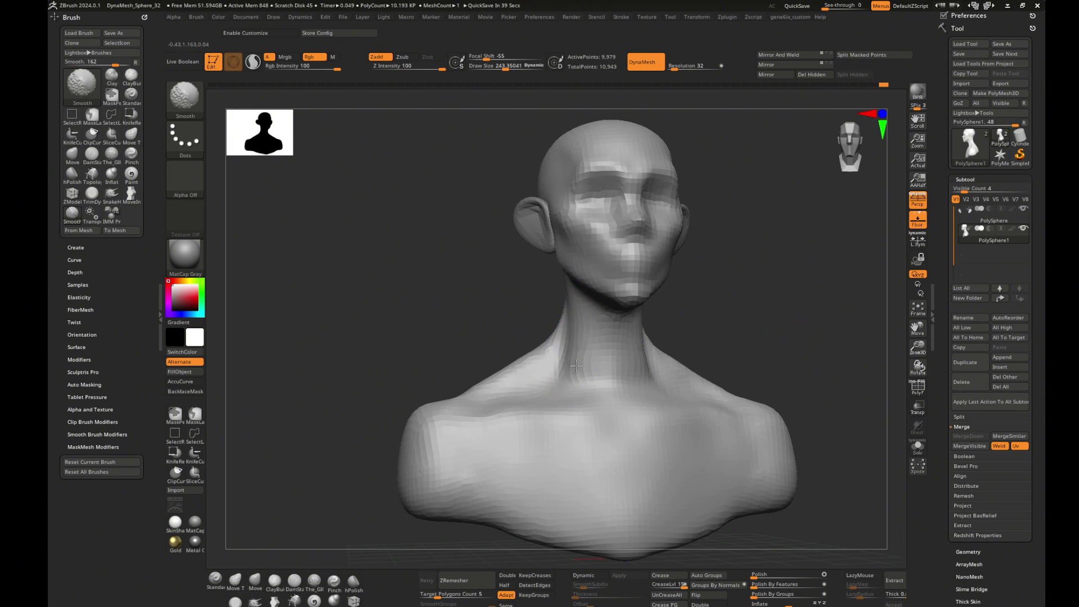
mouse_move(576, 366)
right_down()
mouse_move(734, 318)
mouse_move(802, 270)
mouse_move(675, 375)
right_up()
key(b)
key(m)
key(v)
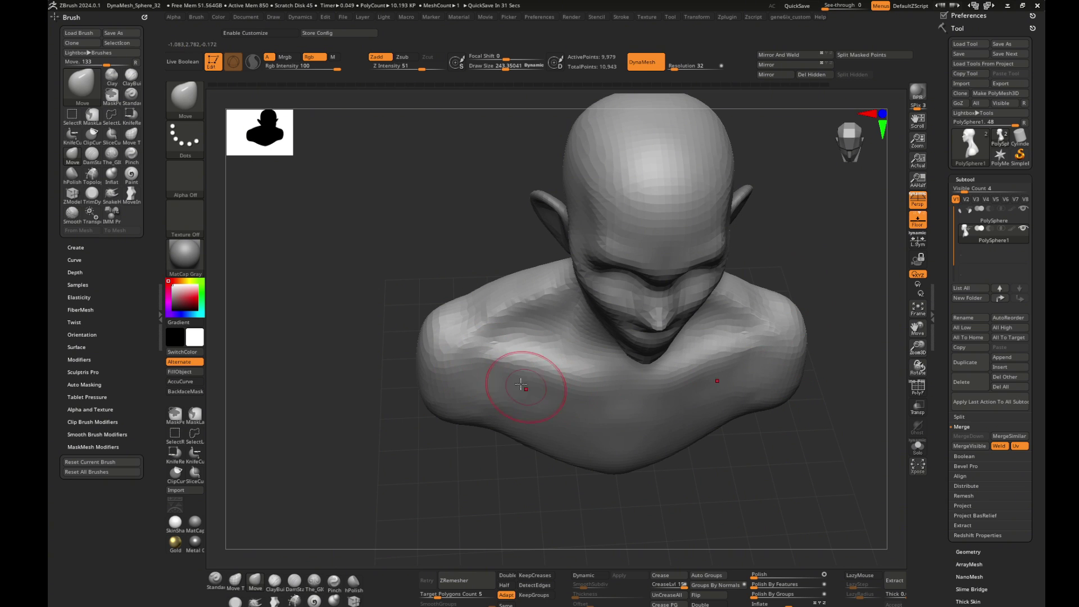
key(ctrl+z)
- Add clay strokes on the chest and shoulder, then smooth the left shoulder at size about 289
key(b)
key(t)
key(g)
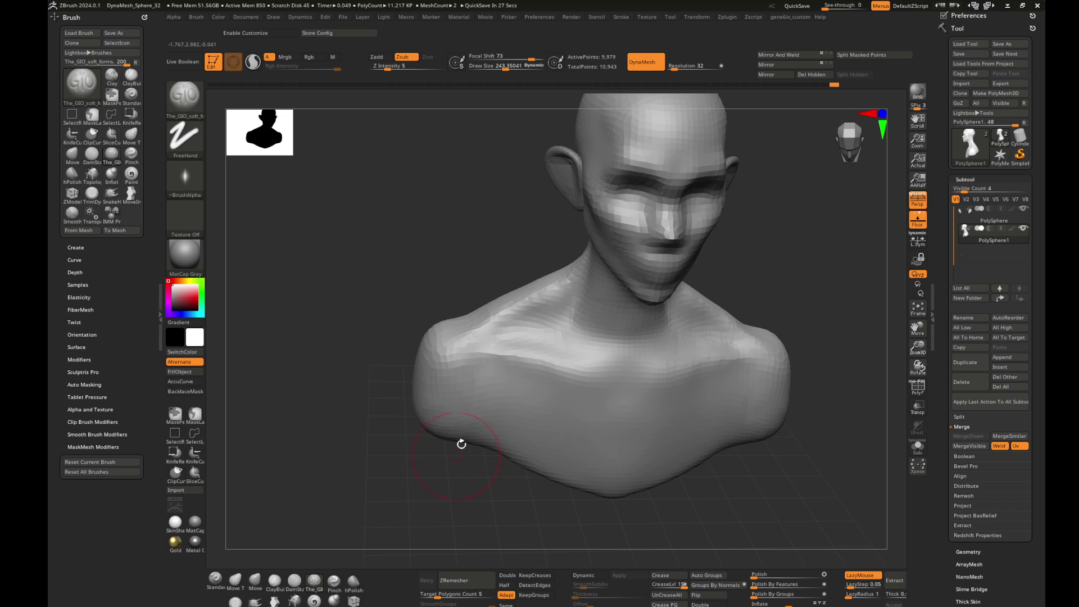
key(ctrl+z)
mouse_move(433, 445)
mouse_down()
mouse_move(524, 383)
mouse_move(494, 386)
mouse_up()
key(b)
key(c)
key(b)
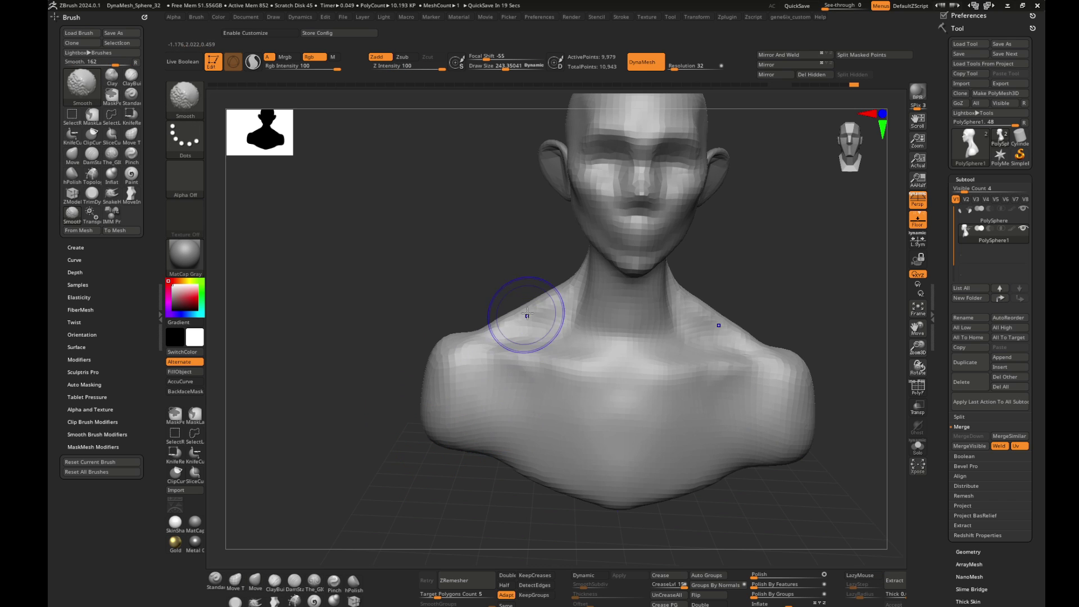
key(s)
drag(536, 302, 544, 302)
- With the Move brush, orbit the bust frontally and then to a three-quarter view
key(b)
key(m)
key(v)
mouse_move(432, 340)
mouse_down()
mouse_move(396, 372)
mouse_move(432, 440)
mouse_move(530, 450)
mouse_move(775, 246)
mouse_move(722, 268)
mouse_up()
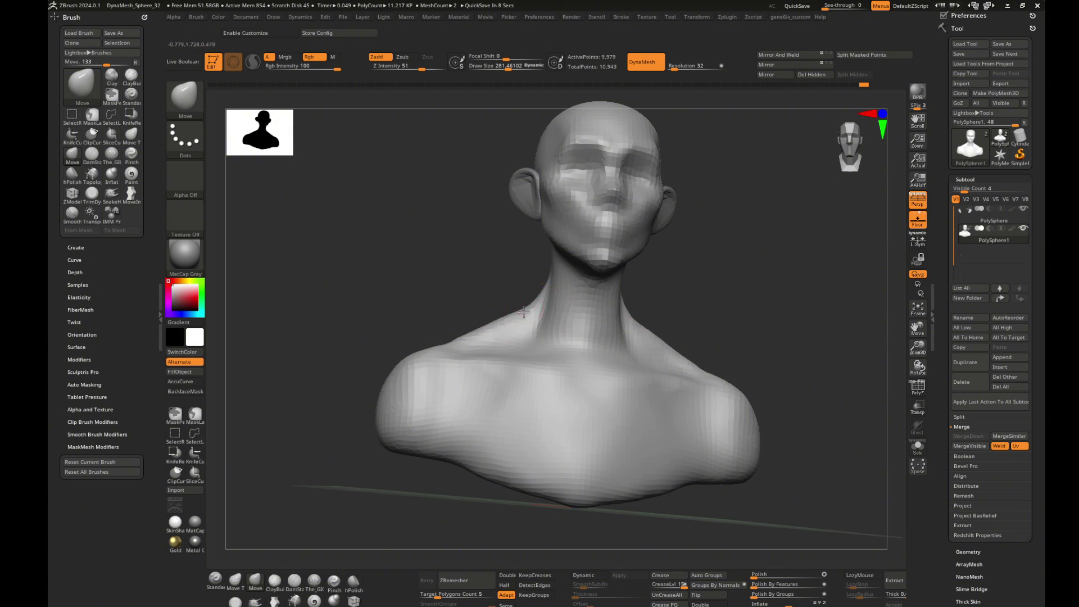
mouse_move(641, 311)
mouse_down()
mouse_move(660, 331)
mouse_move(732, 333)
mouse_up()
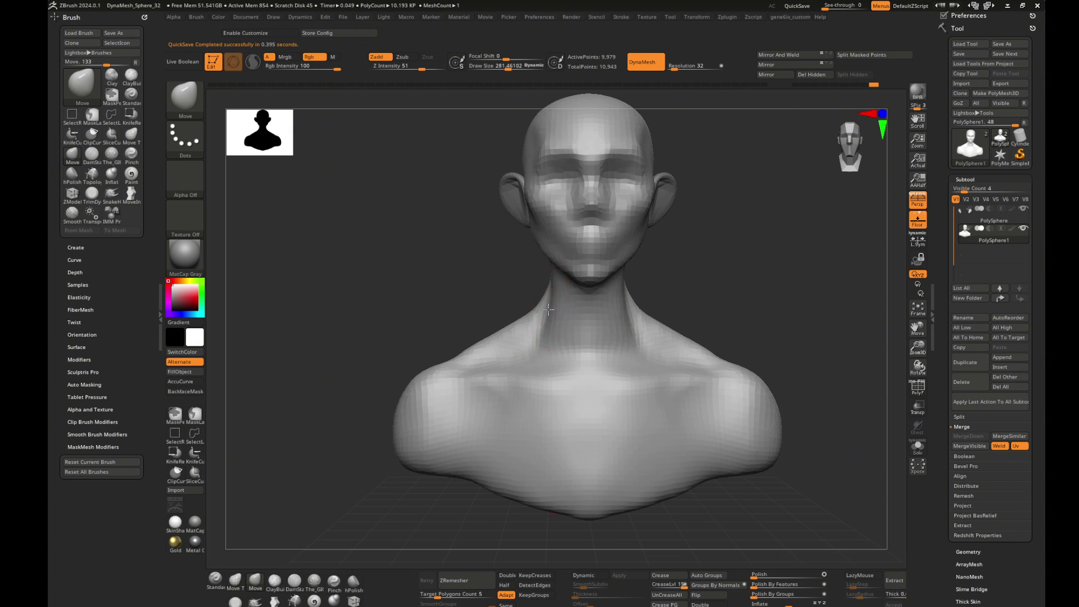
mouse_move(631, 296)
mouse_down()
mouse_move(509, 314)
mouse_move(494, 248)
mouse_move(674, 290)
mouse_move(693, 306)
mouse_move(598, 387)
mouse_up()
- Shift-smooth the front of the neck and view it from three-quarter side
key(b)
key(c)
key(b)
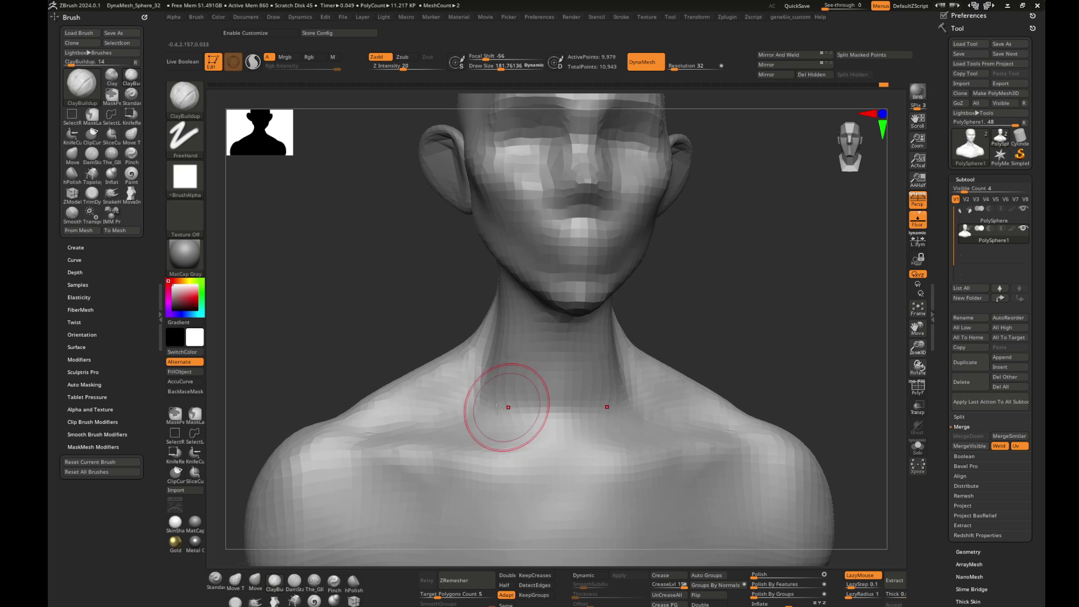
key(shift)
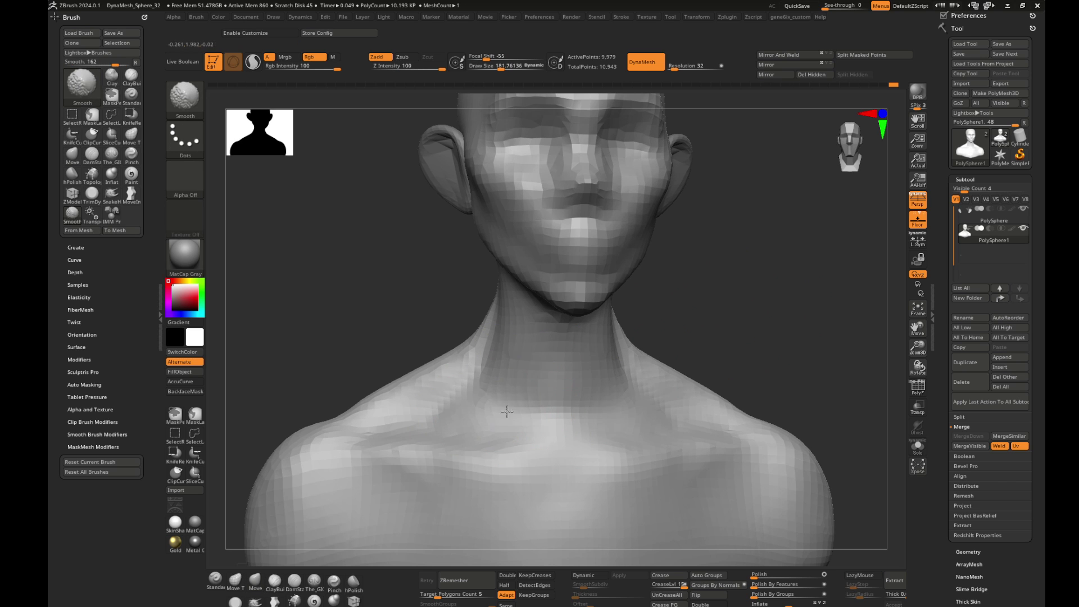
shift+drag(725, 337, 737, 333)
shift+drag(478, 388, 494, 361)
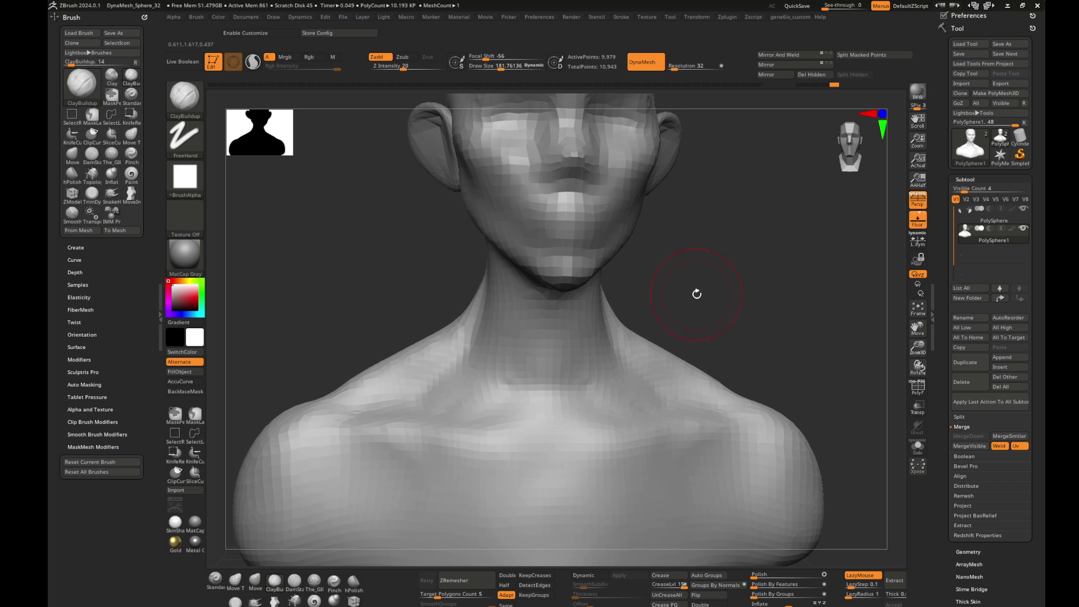
drag(697, 293, 525, 313)
- Review the side and back of the neck with the Move brush, framing the whole bust
key(b)
key(m)
key(v)
right_drag(511, 314, 506, 226)
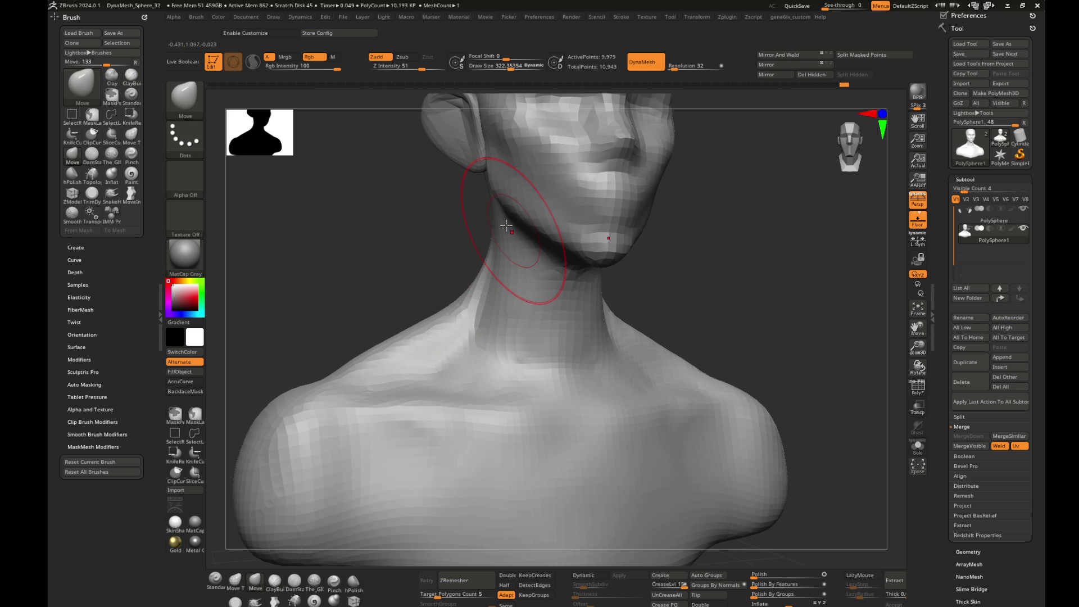
key(s)
right_drag(433, 224, 475, 218)
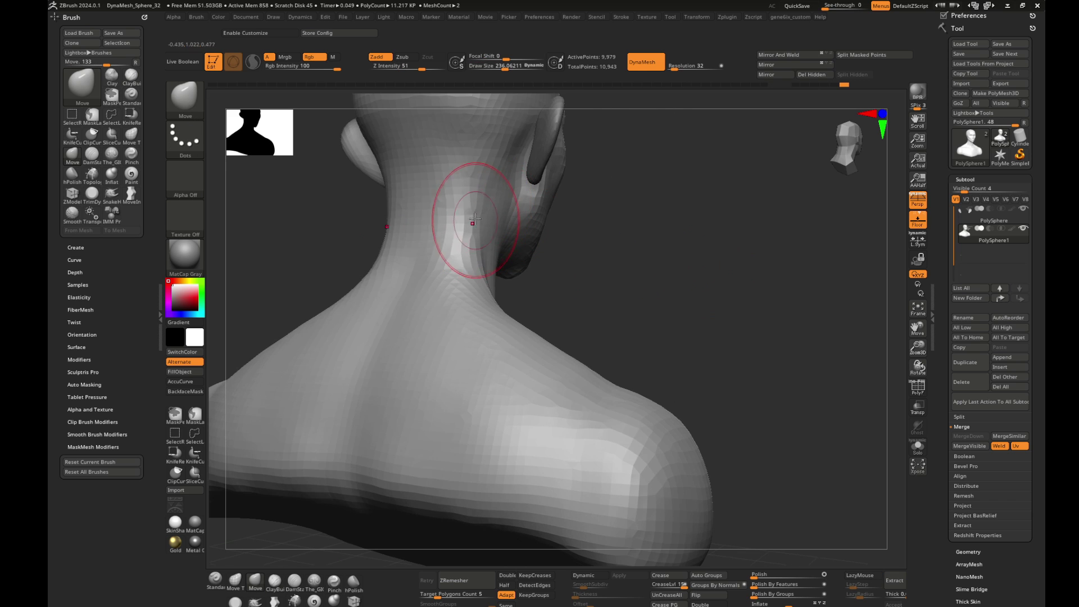
key(f)
mouse_move(458, 181)
right_down()
mouse_move(691, 270)
mouse_move(545, 267)
mouse_move(458, 313)
mouse_move(482, 320)
mouse_move(495, 358)
right_up()
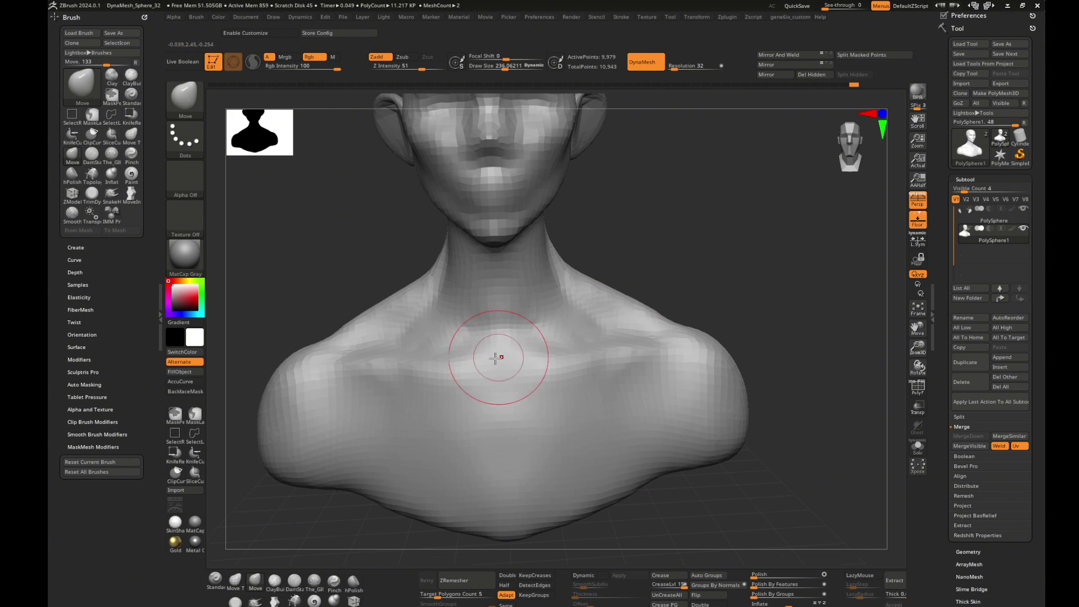
- Use DamStandard and ClayBuildup for the neck tendons and throat notch, brush size about 208
key(b)
key(d)
key(s)
key(b)
key(c)
key(b)
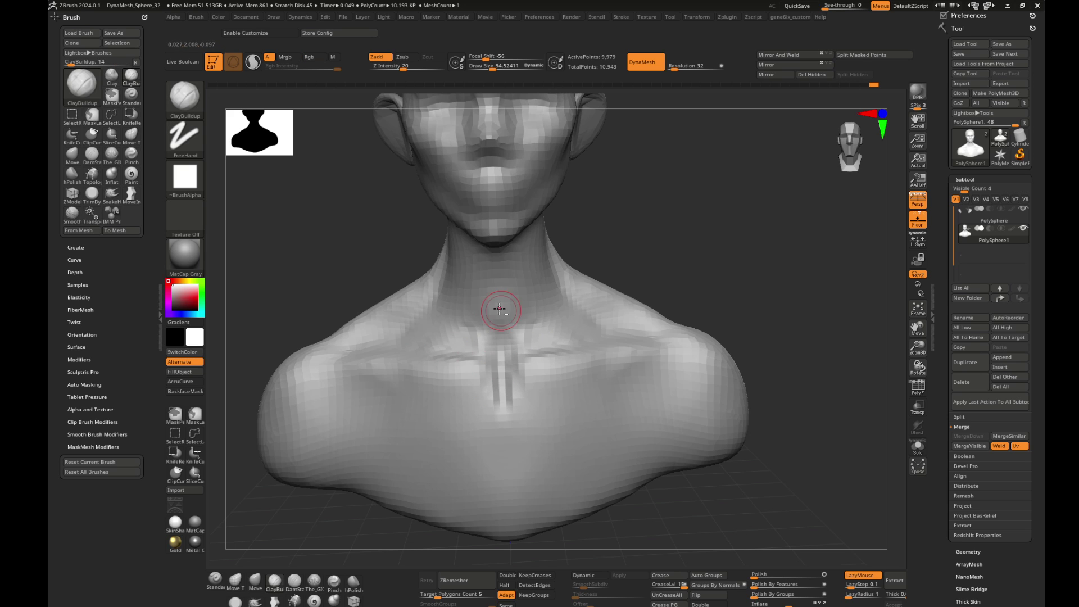
key(bracketright)
key(bracketright)
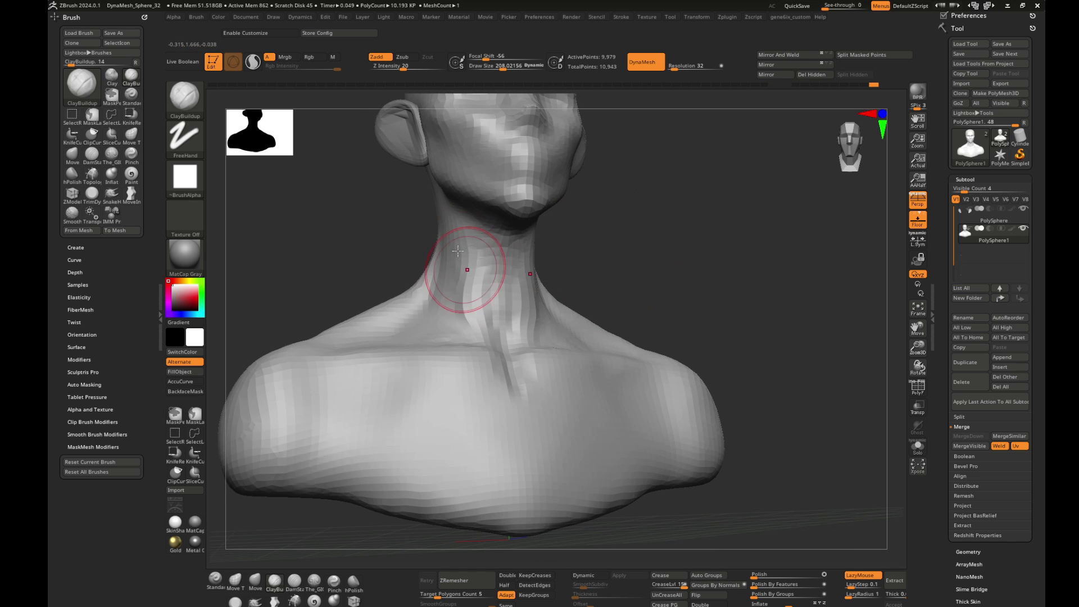
- Adjust the neck's side profile with the Move brush at size about 331, returning to front
shift+drag(360, 185, 545, 303)
key(b)
key(m)
key(v)
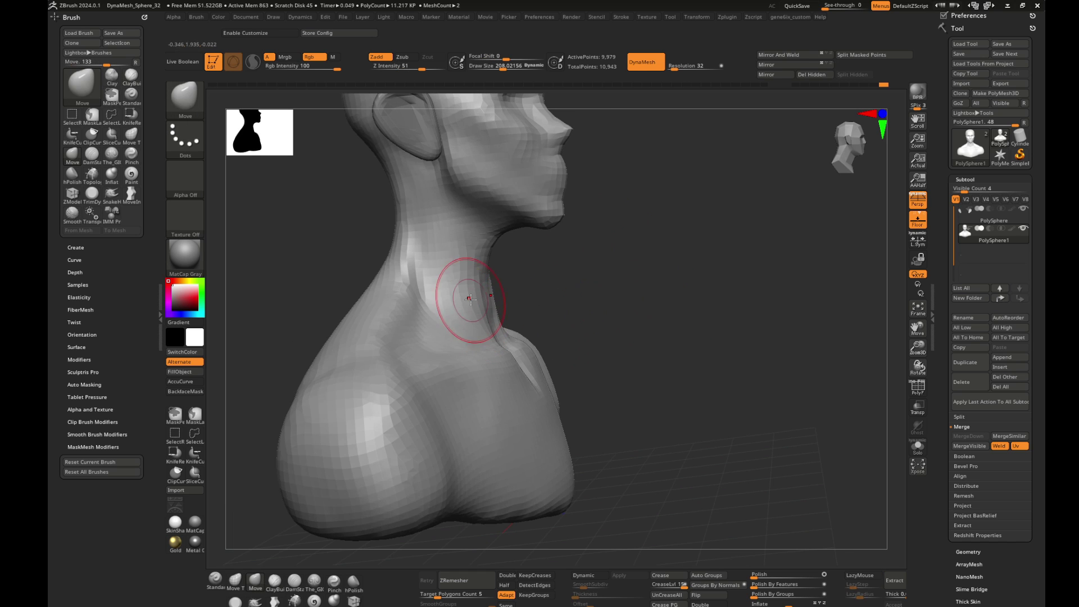
mouse_move(482, 335)
shift+mouse_down()
mouse_move(674, 248)
mouse_move(716, 258)
mouse_move(718, 281)
mouse_move(667, 317)
mouse_move(756, 334)
mouse_move(722, 356)
mouse_move(763, 357)
mouse_move(747, 411)
mouse_move(670, 265)
shift+mouse_up()
key(s)
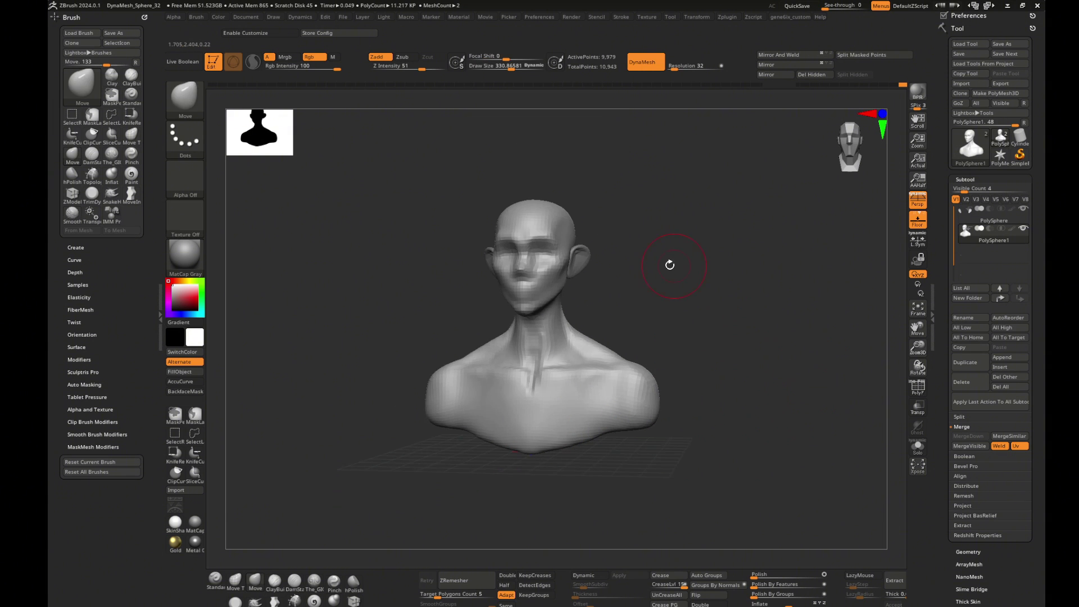
- Resize the Move brush up to about 941, then down to about 348
key(s)
drag(465, 371, 489, 363)
key(s)
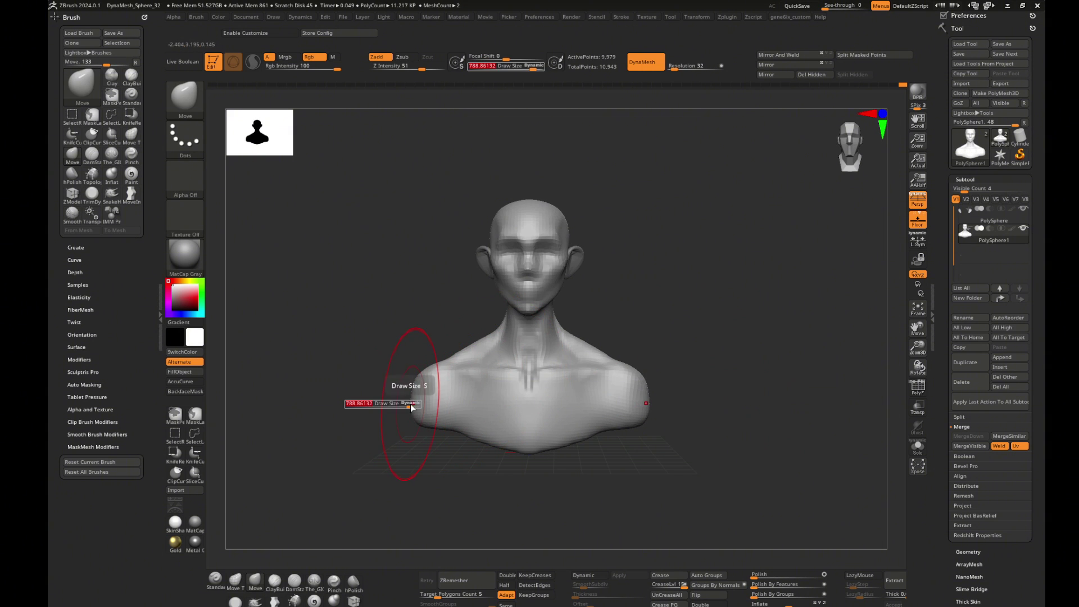
drag(400, 397, 418, 398)
key(s)
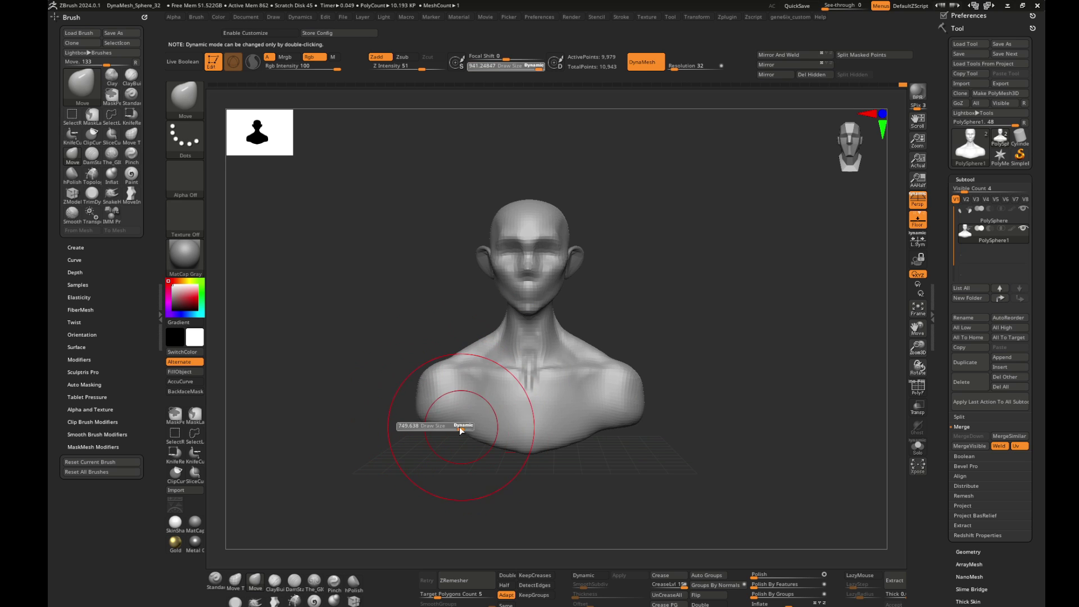
key(s)
mouse_move(458, 428)
mouse_down()
mouse_move(444, 428)
mouse_move(474, 441)
mouse_move(625, 354)
mouse_move(799, 330)
mouse_move(756, 329)
mouse_up()
- Tilt the bust to inspect the crown, then return it to a straight front view
mouse_move(569, 206)
right_down()
mouse_move(542, 172)
mouse_move(682, 157)
mouse_move(751, 200)
mouse_move(632, 208)
right_up()
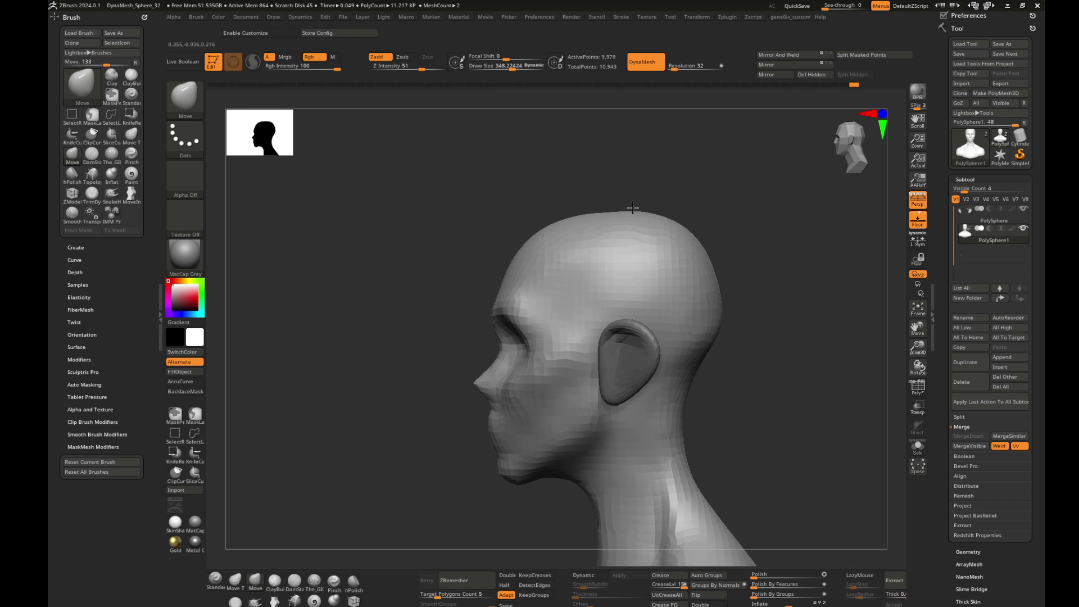
alt+right_drag(699, 415, 696, 321)
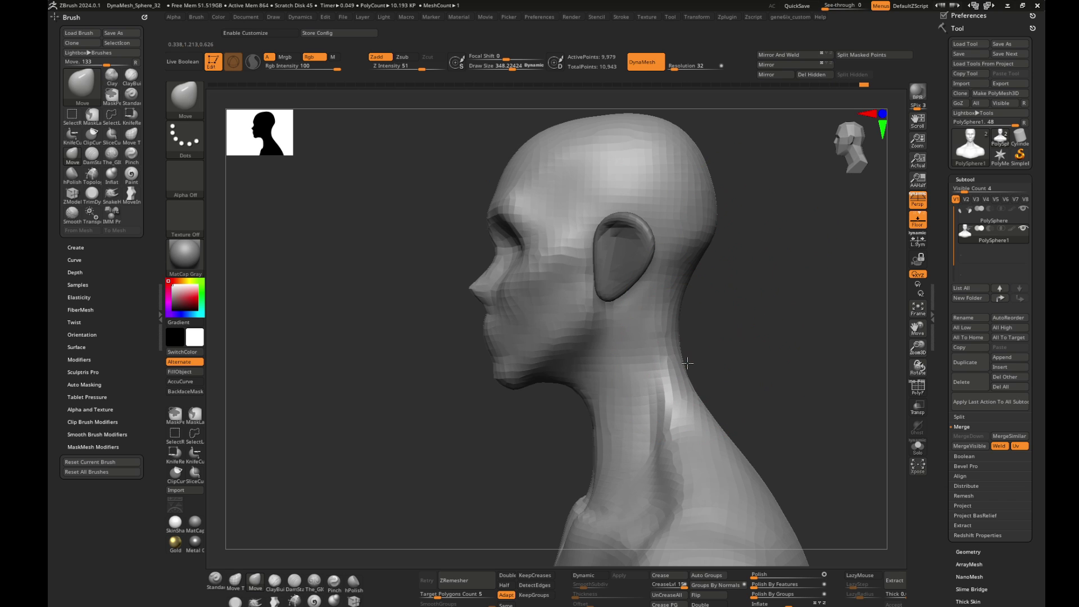
mouse_move(590, 433)
right_down()
mouse_move(554, 325)
mouse_move(762, 351)
mouse_move(725, 283)
right_up()
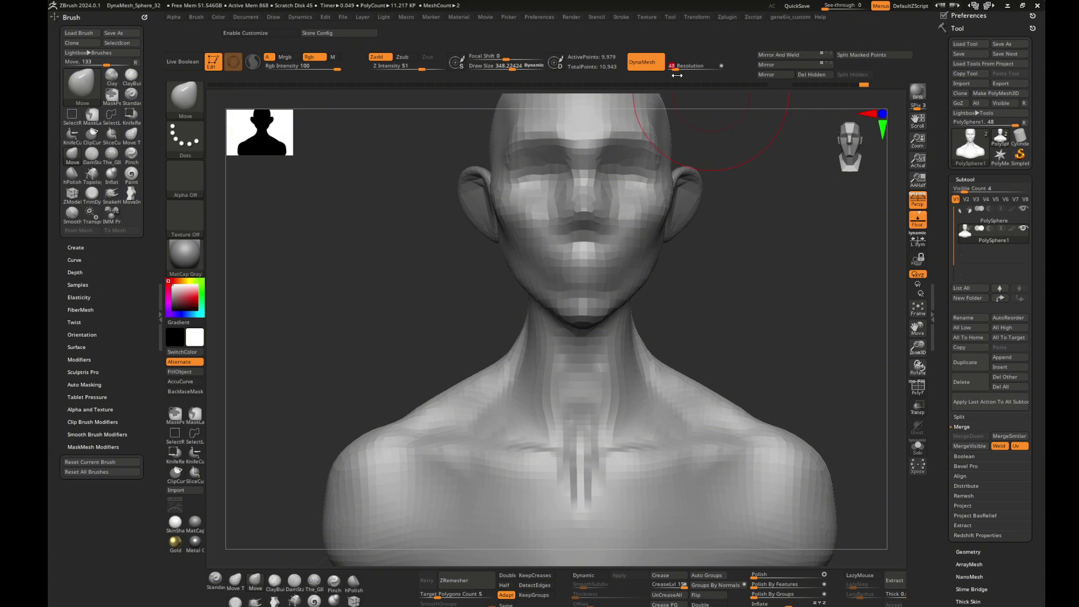
- Re-DynaMesh the bust to 22,327 points and select ClayBuildup, orbiting to a near-front view
mouse_move(752, 282)
ctrl+mouse_down()
mouse_move(775, 287)
mouse_move(703, 286)
ctrl+mouse_up()
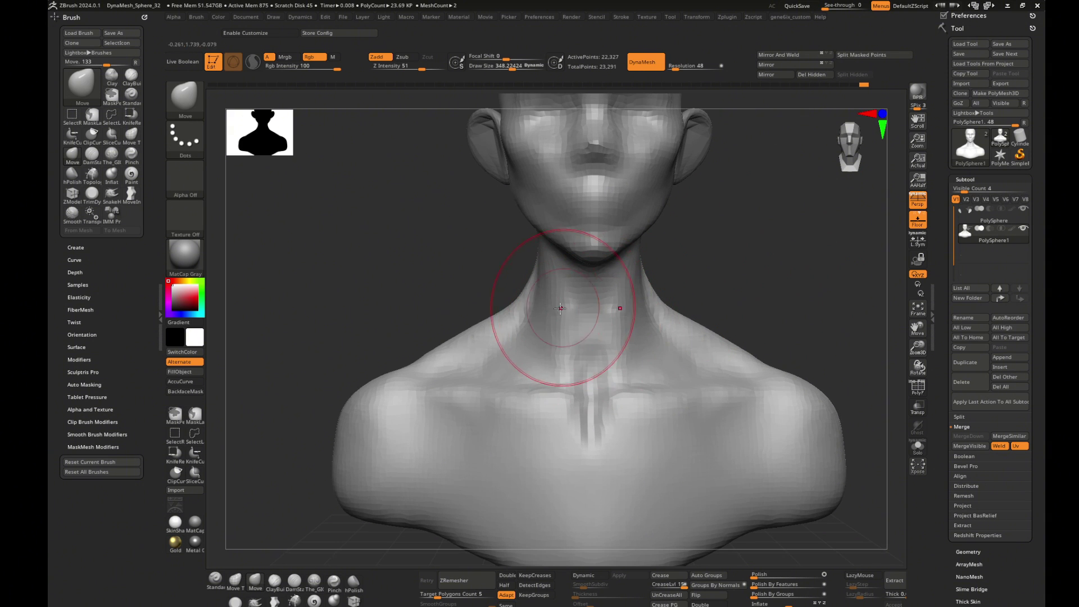
alt+drag(560, 308, 525, 289)
key(bracketleft)
key(bracketleft)
key(bracketleft)
key(b)
key(c)
key(b)
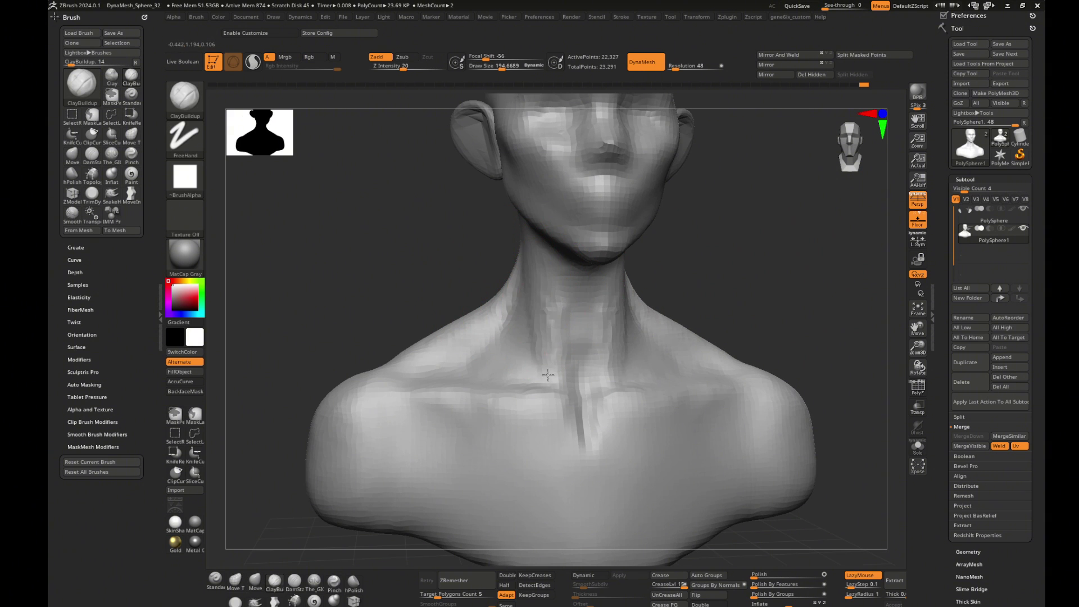
drag(693, 295, 616, 295)
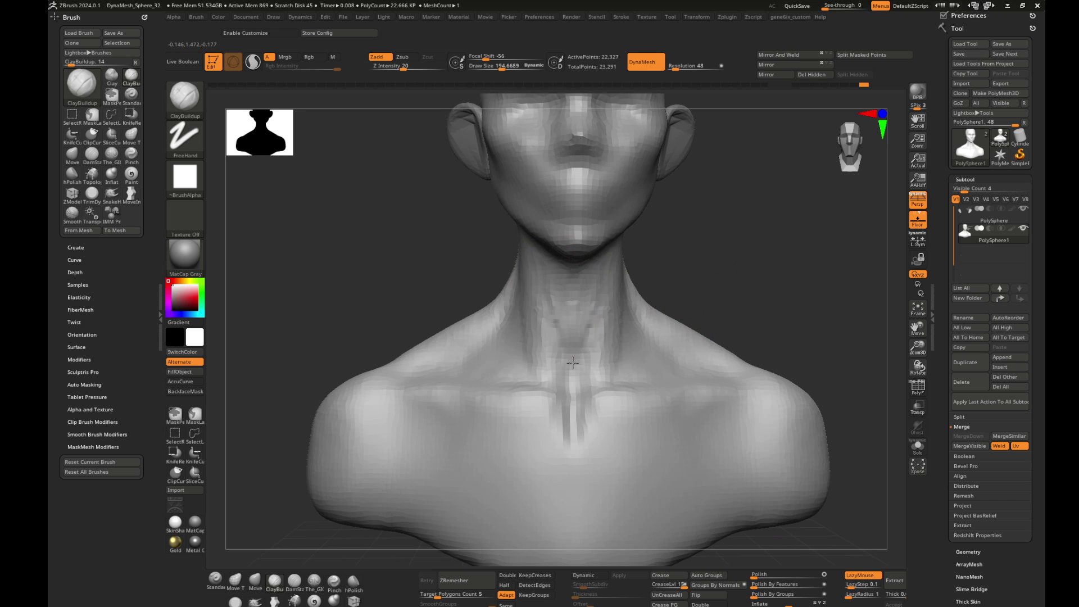
mouse_move(731, 264)
mouse_down()
mouse_move(757, 260)
mouse_move(541, 253)
mouse_move(577, 294)
mouse_up()
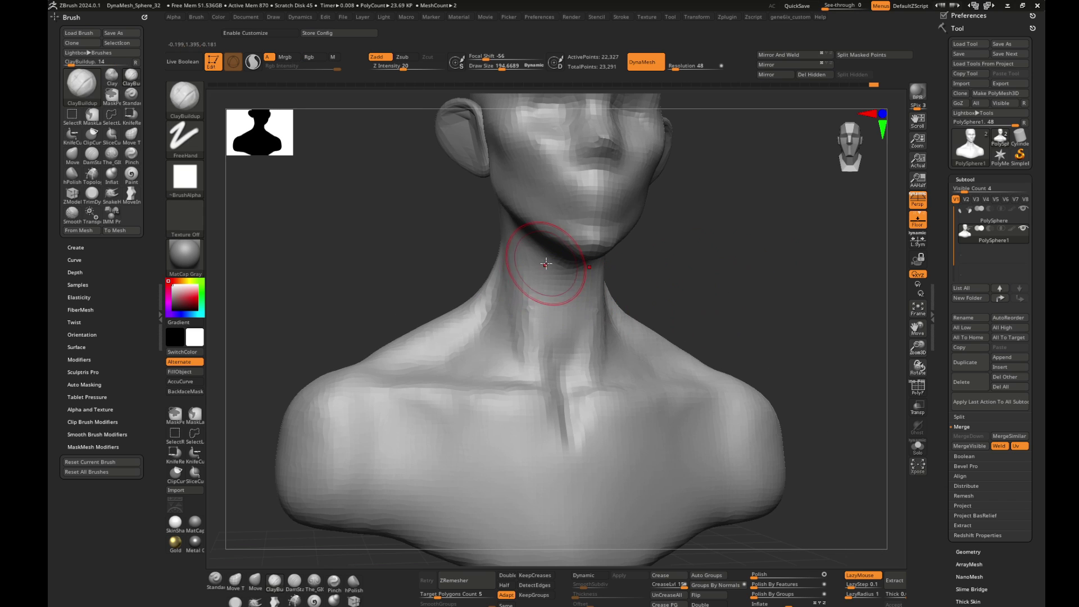
- Add clay strokes along the side of the neck and smooth them, orbiting around the bust
key(b)
key(t)
key(g)
drag(560, 351, 713, 280)
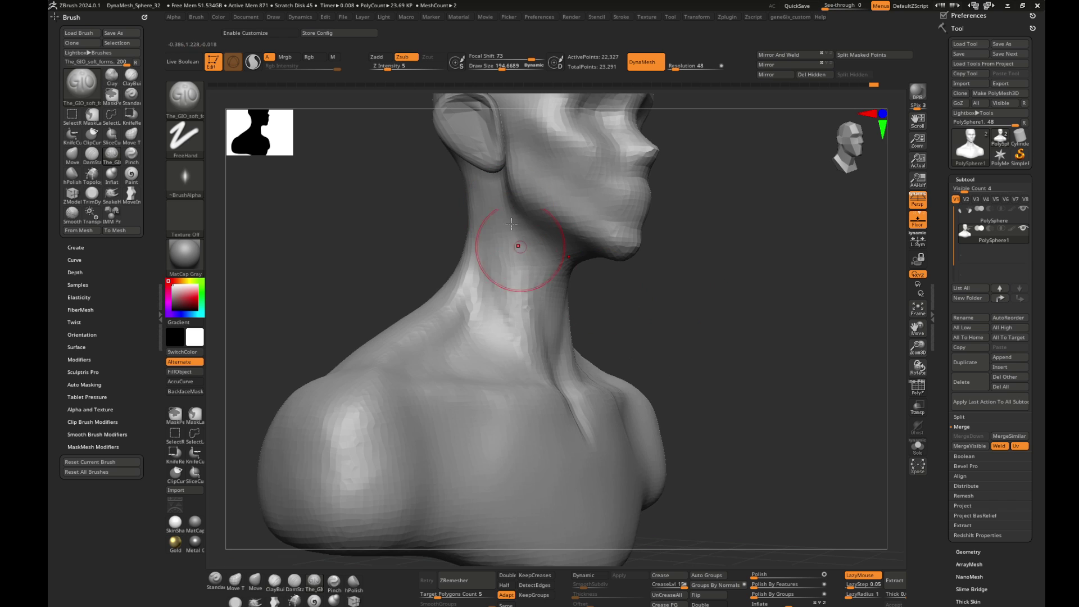
mouse_move(551, 331)
mouse_down()
mouse_move(469, 189)
mouse_move(489, 349)
mouse_move(715, 293)
mouse_move(617, 337)
mouse_up()
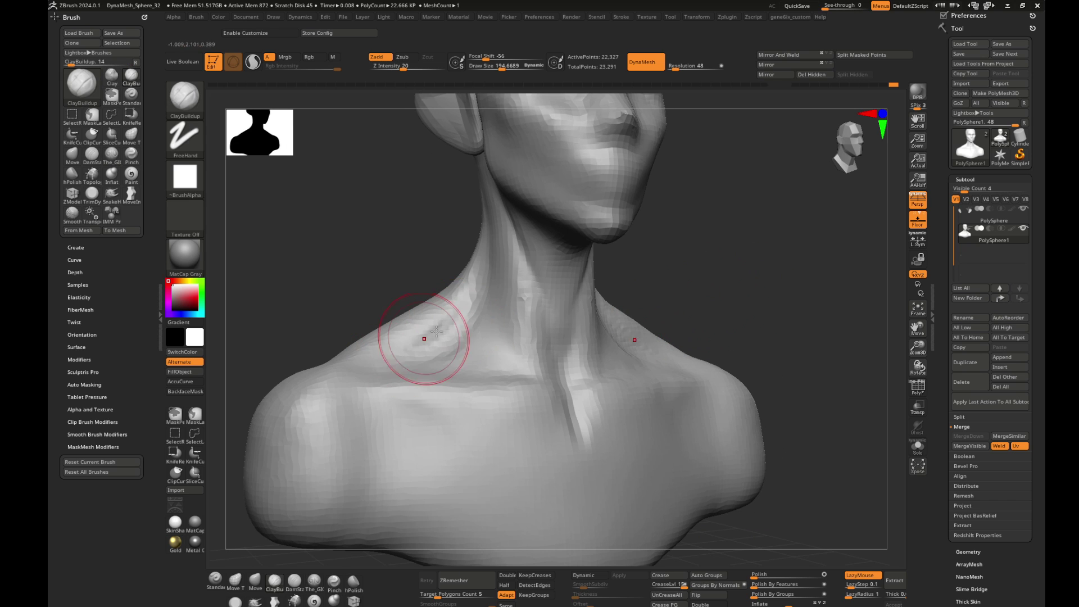
shift+drag(710, 284, 739, 296)
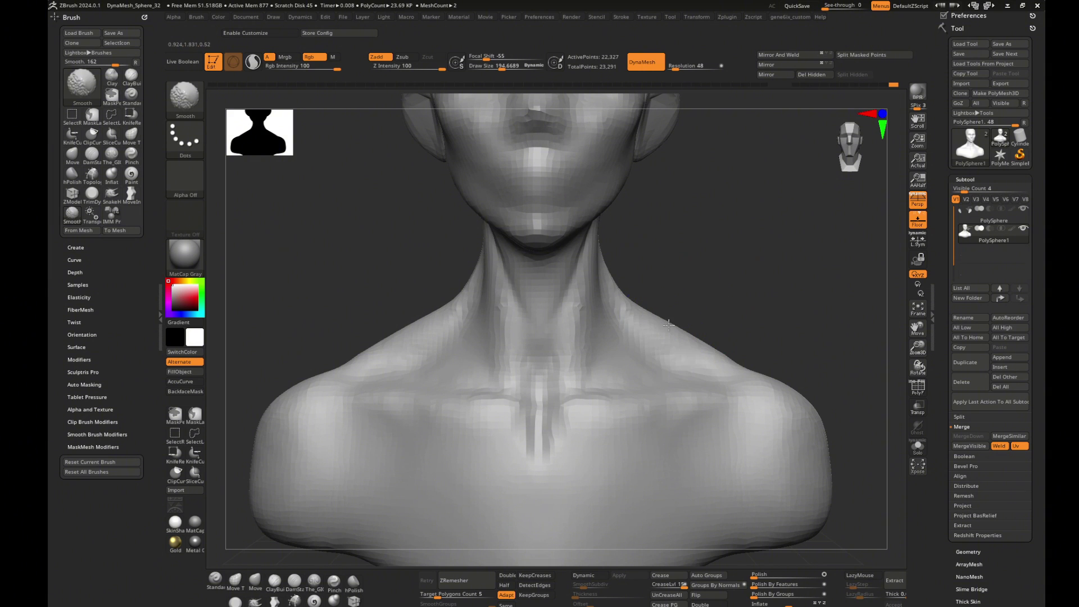
mouse_move(816, 335)
mouse_down()
mouse_move(662, 338)
mouse_move(730, 318)
mouse_up()
right_drag(705, 320, 745, 311)
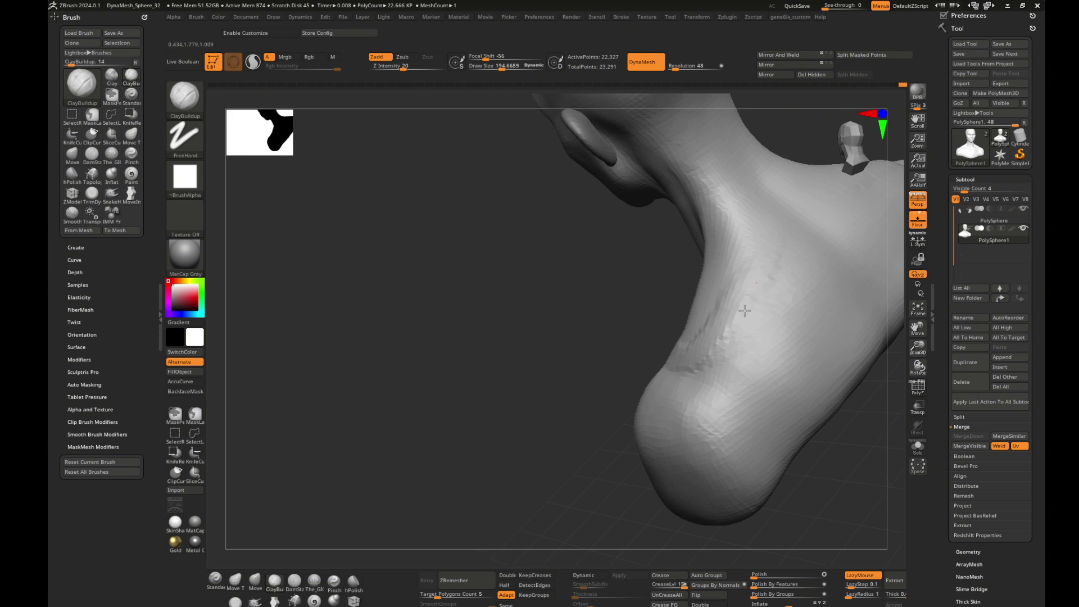
shift+drag(745, 311, 754, 278)
mouse_move(703, 321)
right_down()
mouse_move(837, 272)
mouse_move(790, 260)
mouse_move(729, 288)
right_up()
- Switch to the Move brush (B, M, V) and push the back of the shoulder
key(s)
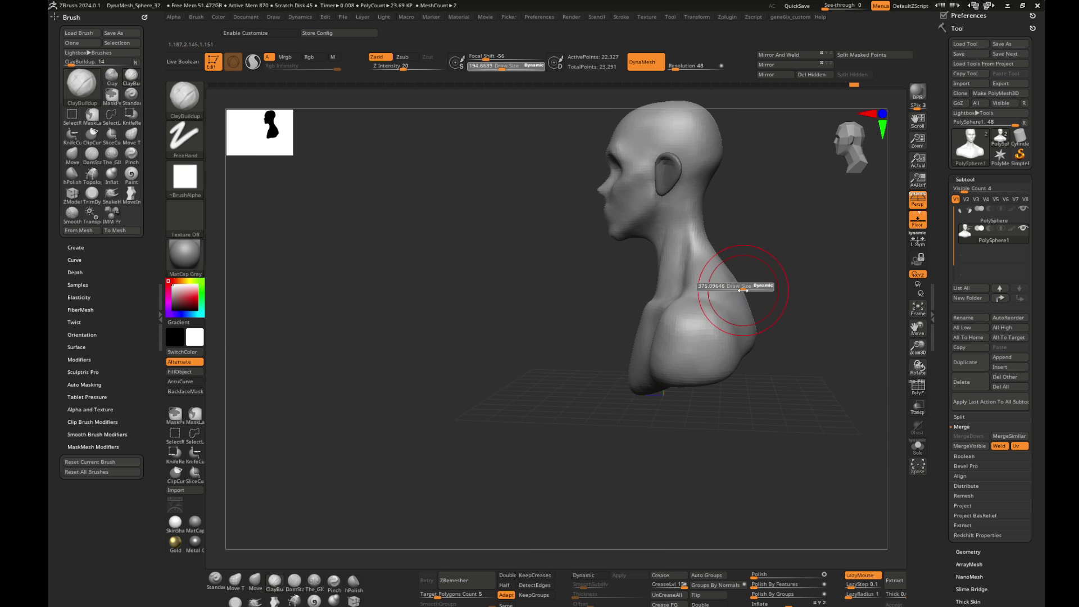
key(b)
key(m)
key(v)
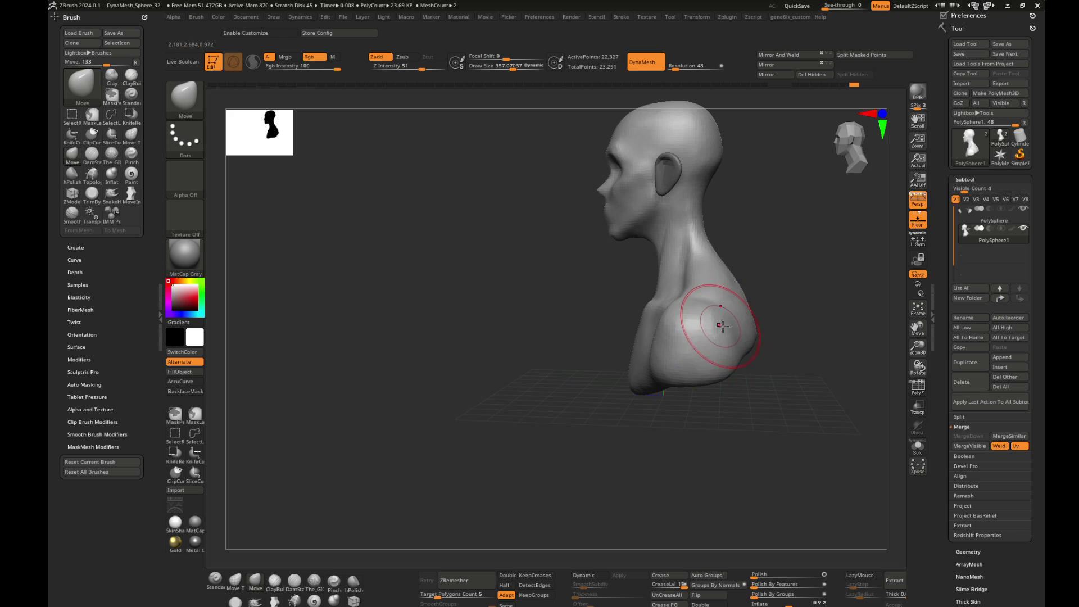
shift+drag(718, 330, 663, 360)
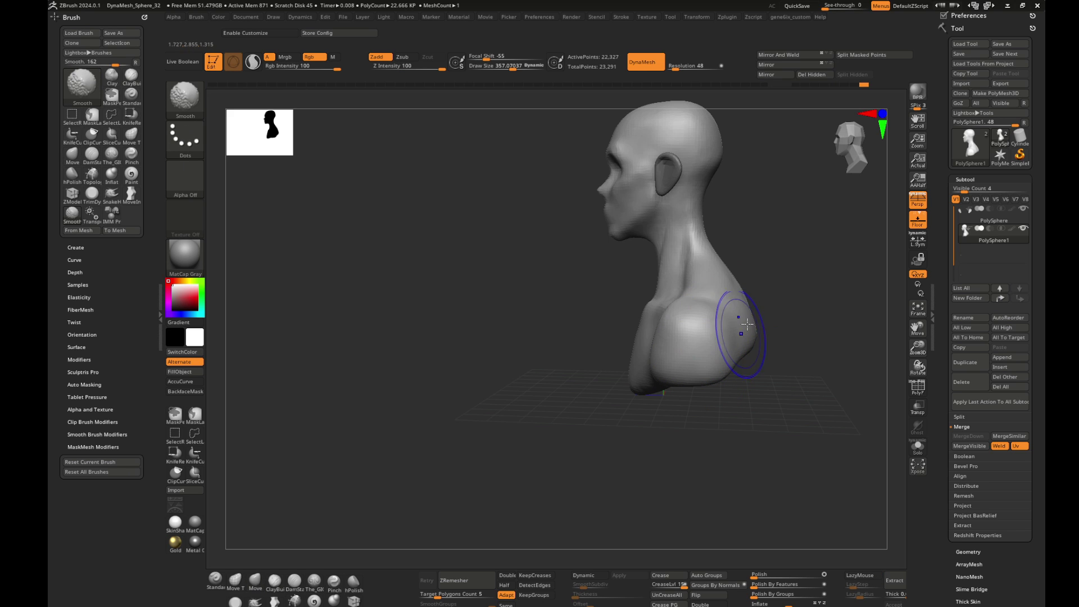
mouse_move(724, 258)
mouse_down()
mouse_move(742, 277)
mouse_move(725, 315)
mouse_move(690, 335)
mouse_move(717, 308)
mouse_up()
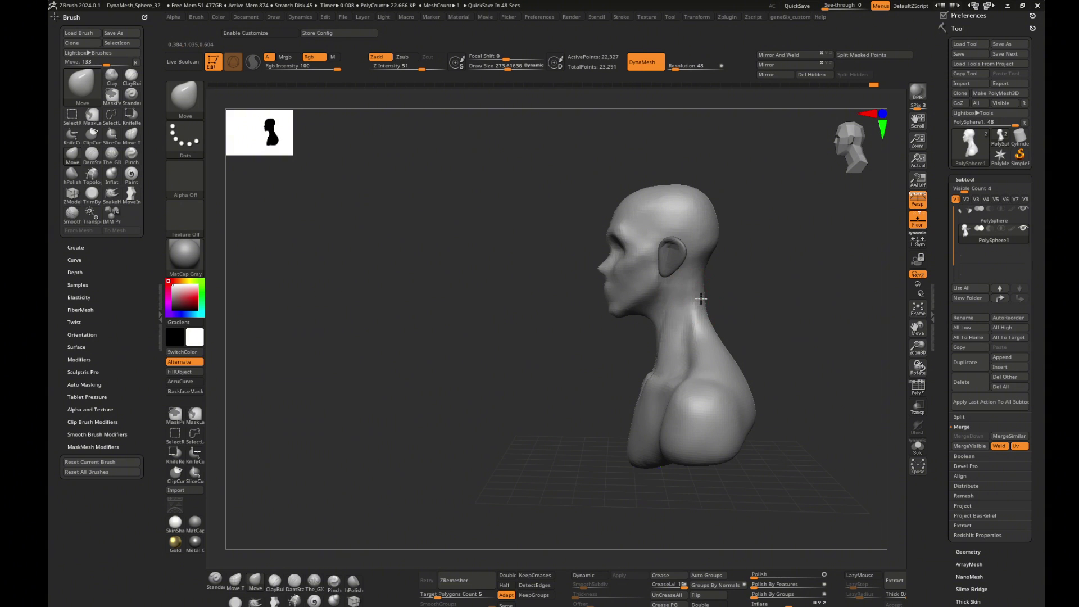
- Pull the neck and shoulders into shape, then bulge out the back of the neck from behind
mouse_move(730, 292)
mouse_down()
mouse_move(811, 291)
mouse_move(759, 301)
mouse_up()
scroll(787, 272, up, 3)
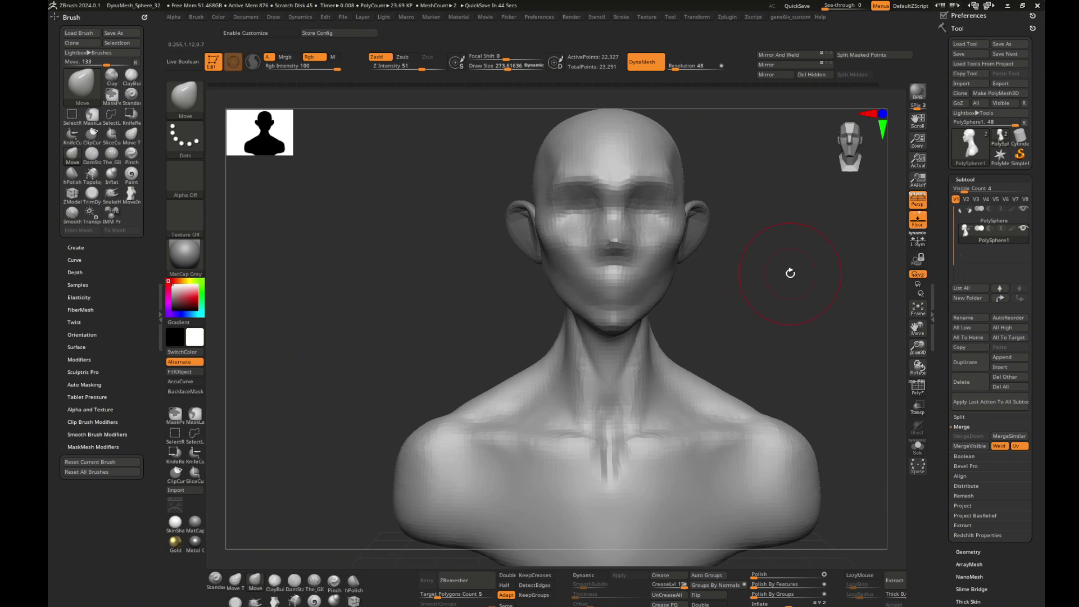
mouse_move(745, 257)
mouse_down()
mouse_move(663, 301)
mouse_move(723, 337)
mouse_move(482, 387)
mouse_up()
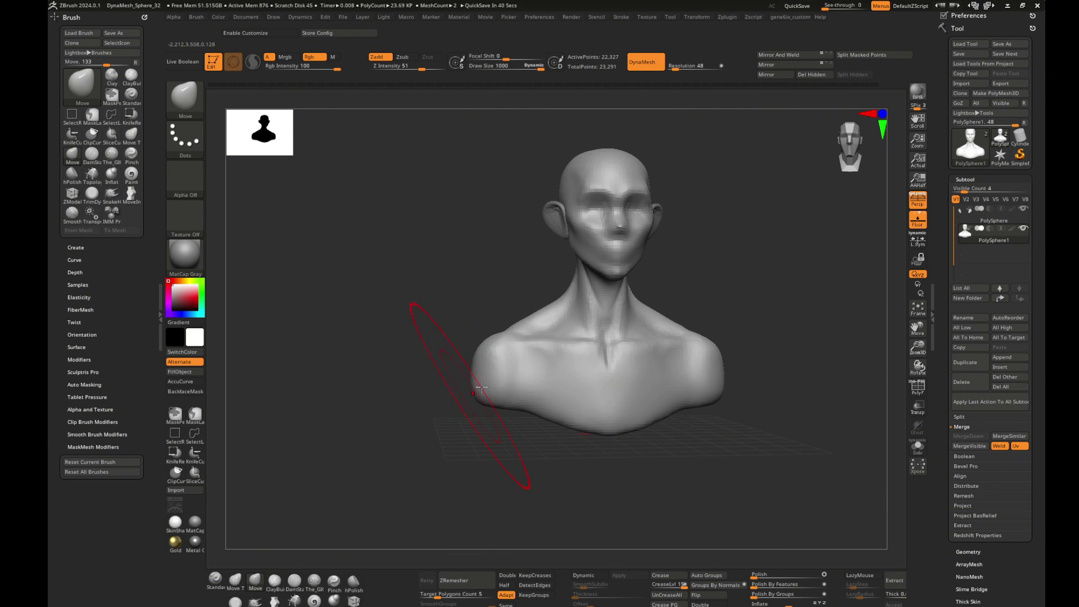
mouse_move(486, 345)
mouse_down()
mouse_move(619, 388)
mouse_move(459, 362)
mouse_move(449, 383)
mouse_up()
key(s)
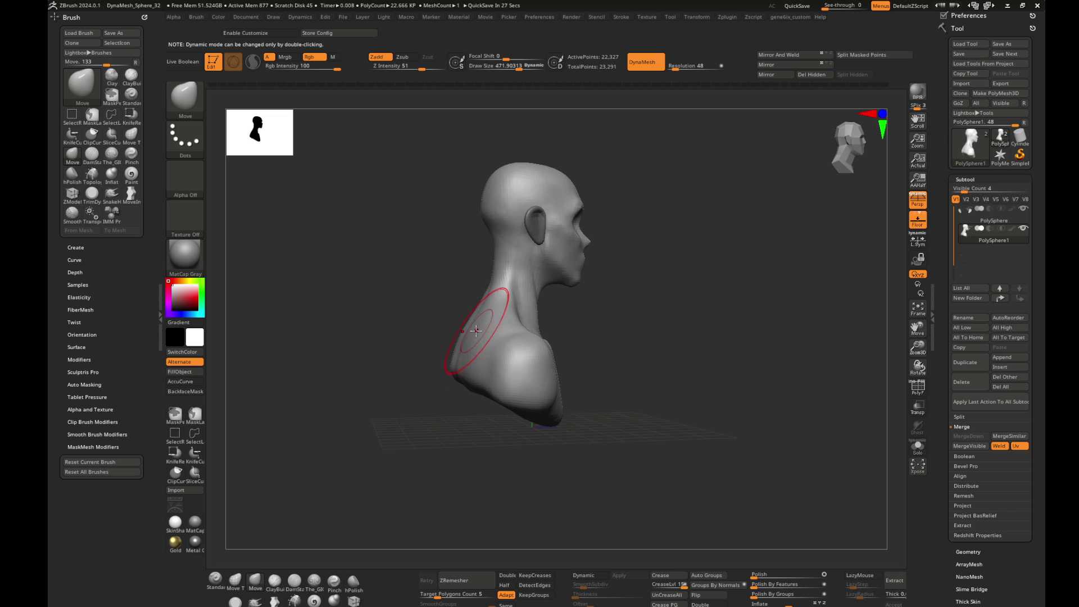
drag(478, 337, 518, 293)
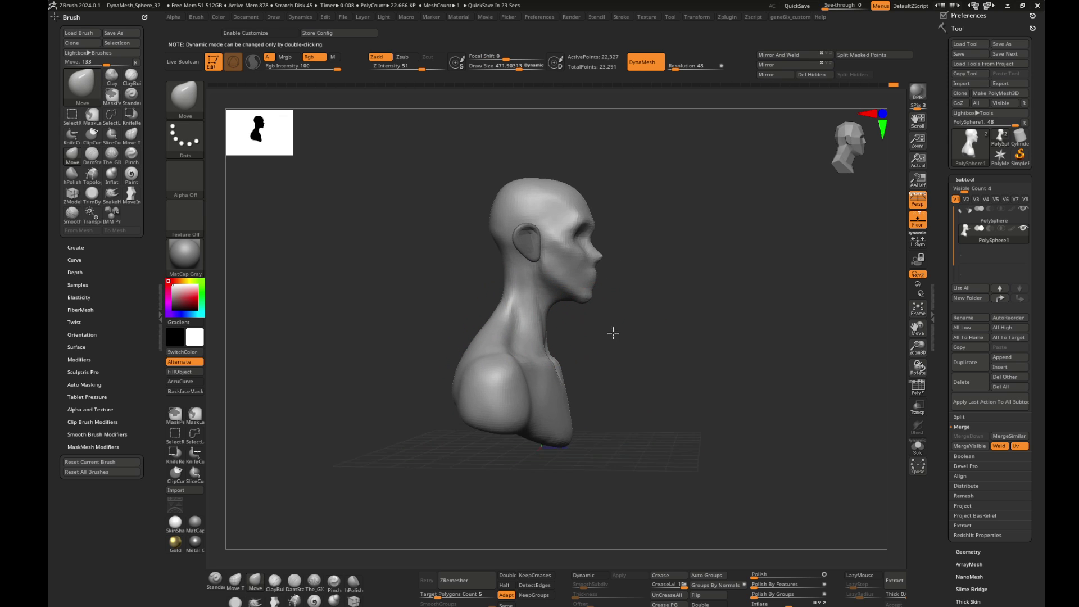
- Reduce the Move brush Draw Size to about 357
alt+drag(611, 332, 626, 330)
key(s)
drag(556, 309, 537, 309)
mouse_move(608, 324)
mouse_down()
mouse_move(624, 289)
mouse_move(482, 337)
mouse_move(590, 320)
mouse_up()
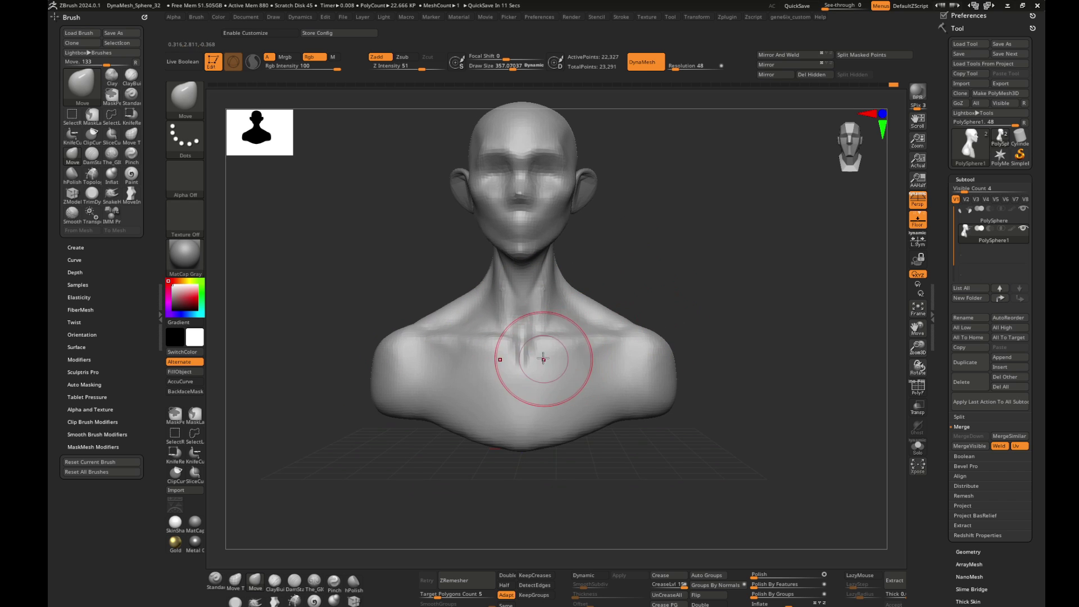
- Switch to ClayBuildup and build up clay along the collarbone
key(s)
alt+drag(513, 345, 622, 315)
key(s)
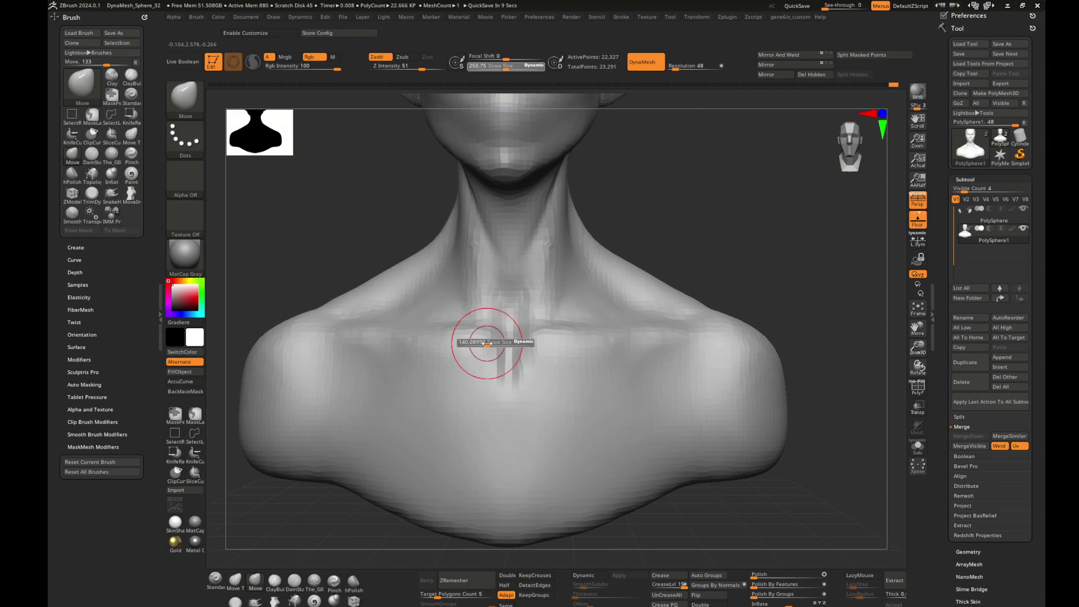
key(b)
key(c)
key(b)
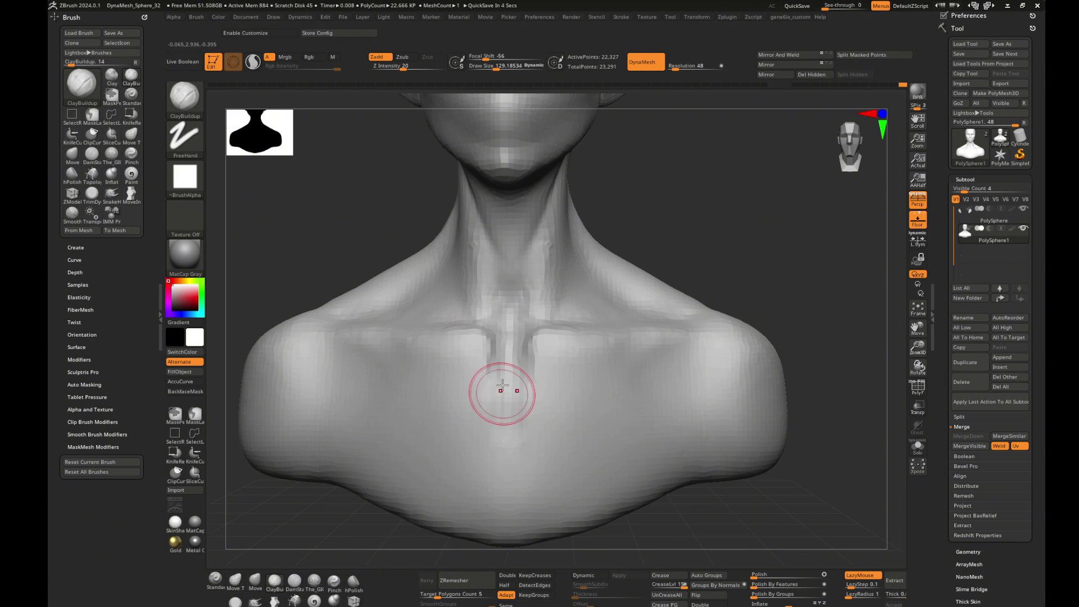
alt+drag(719, 221, 720, 246)
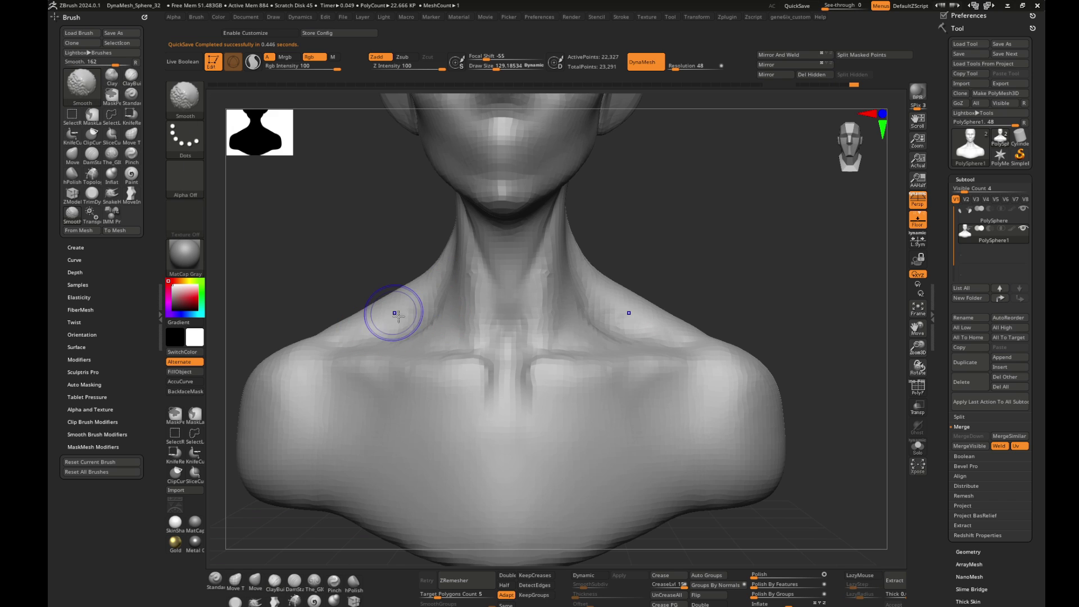
- Smooth the collarbone area and the neck-and-shoulder surface
right_drag(392, 311, 494, 282)
shift+right_drag(553, 340, 723, 272)
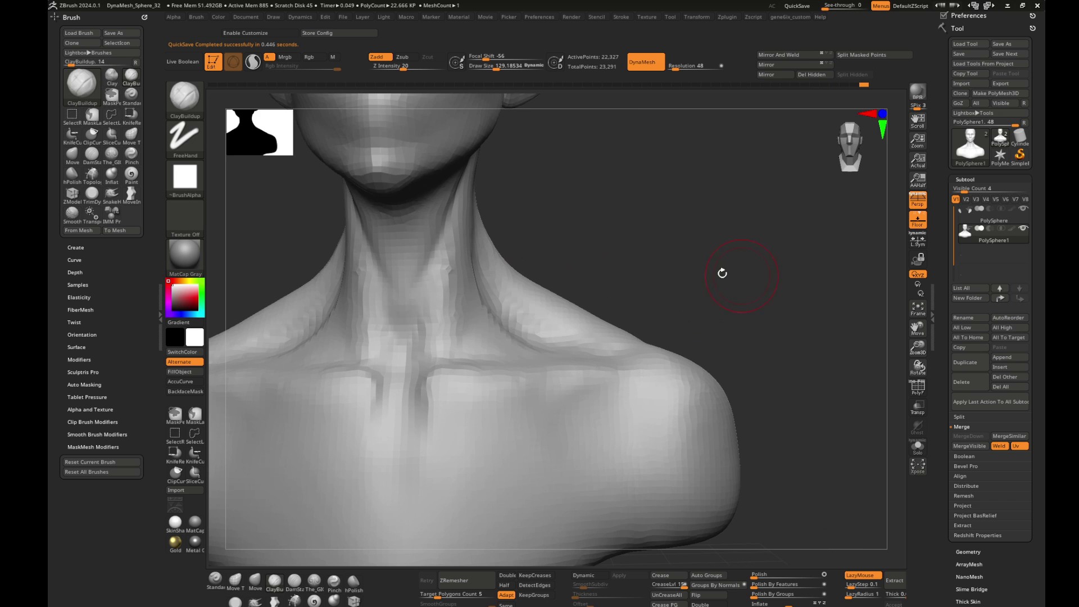
shift+right_drag(549, 312, 737, 282)
ctrl+right_drag(593, 306, 753, 308)
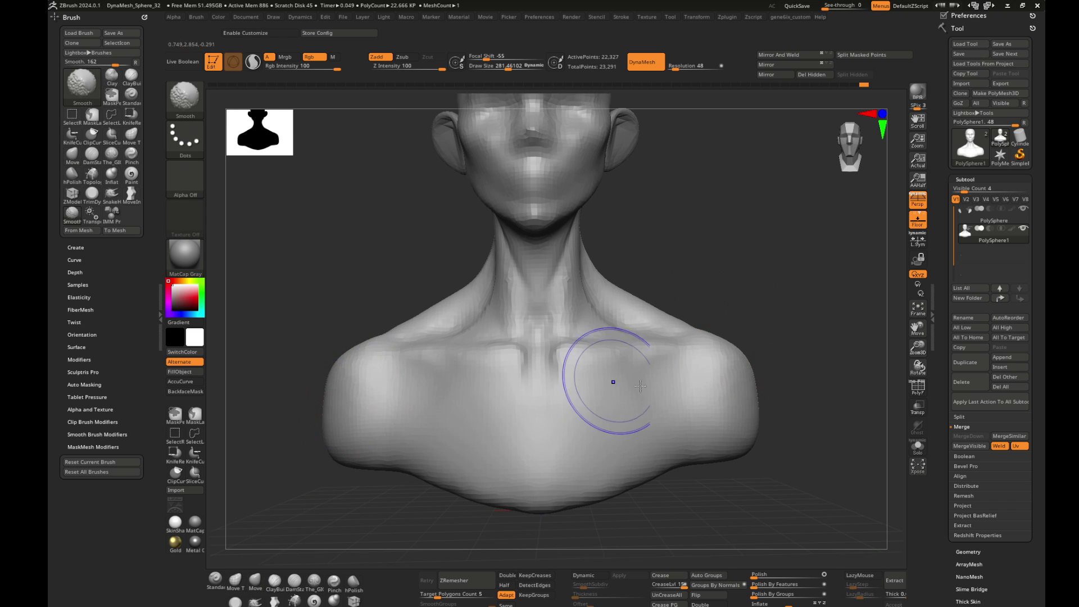
key(f)
- Pull the neck slightly toward the shoulder, then zoom in on the face
drag(546, 380, 512, 375)
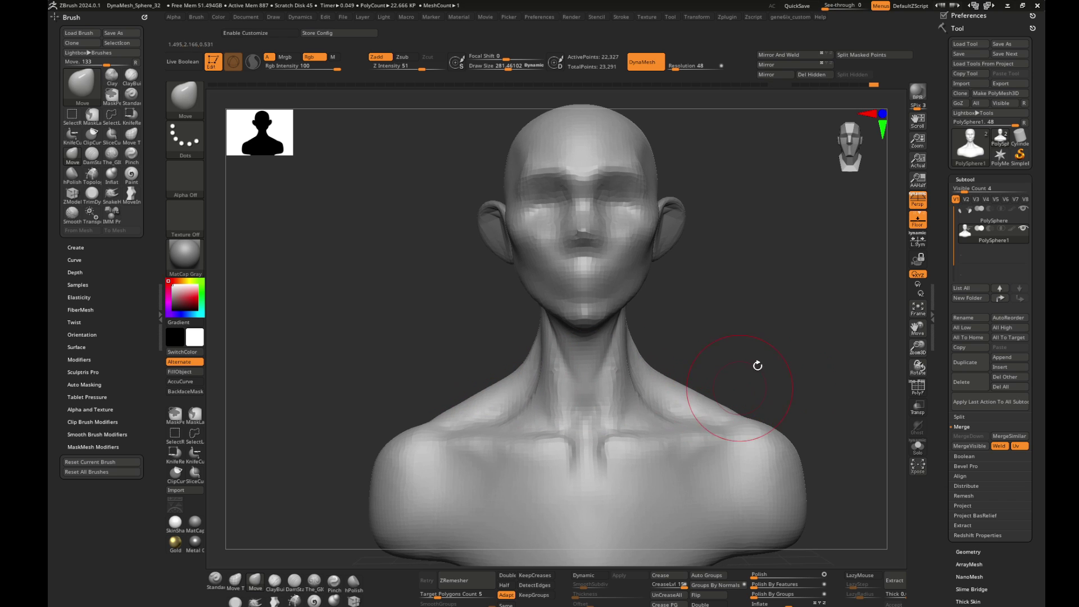
ctrl+right_drag(756, 365, 843, 390)
mouse_move(754, 320)
ctrl+right_down()
mouse_move(783, 321)
mouse_move(836, 373)
ctrl+right_up()
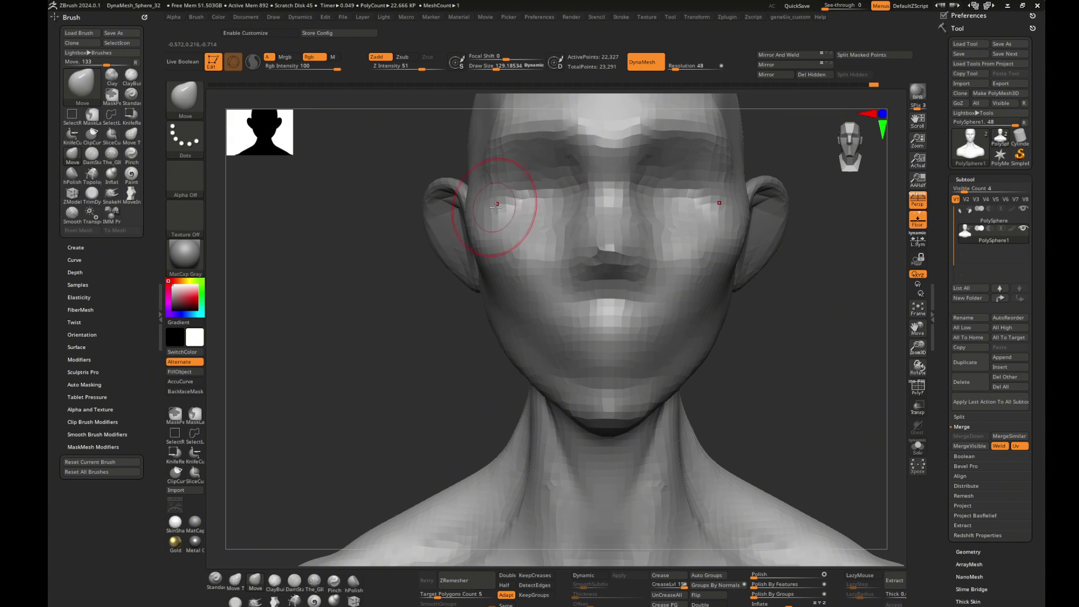
right_drag(494, 207, 357, 270)
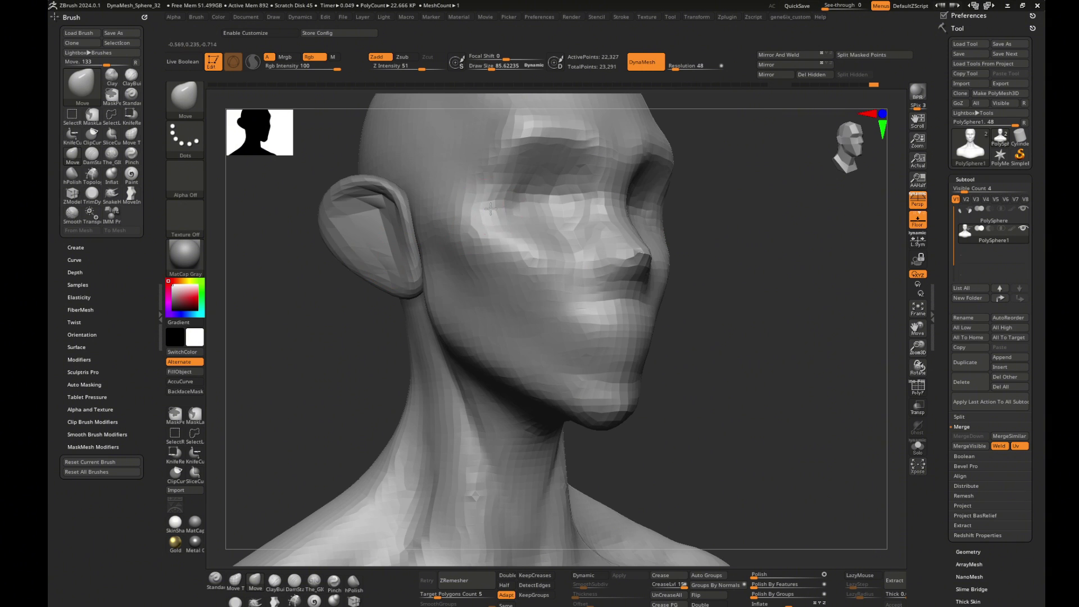
mouse_move(549, 234)
right_down()
mouse_move(456, 210)
mouse_move(807, 284)
mouse_move(809, 315)
mouse_move(680, 253)
right_up()
key(shift)
right_drag(590, 394, 644, 313)
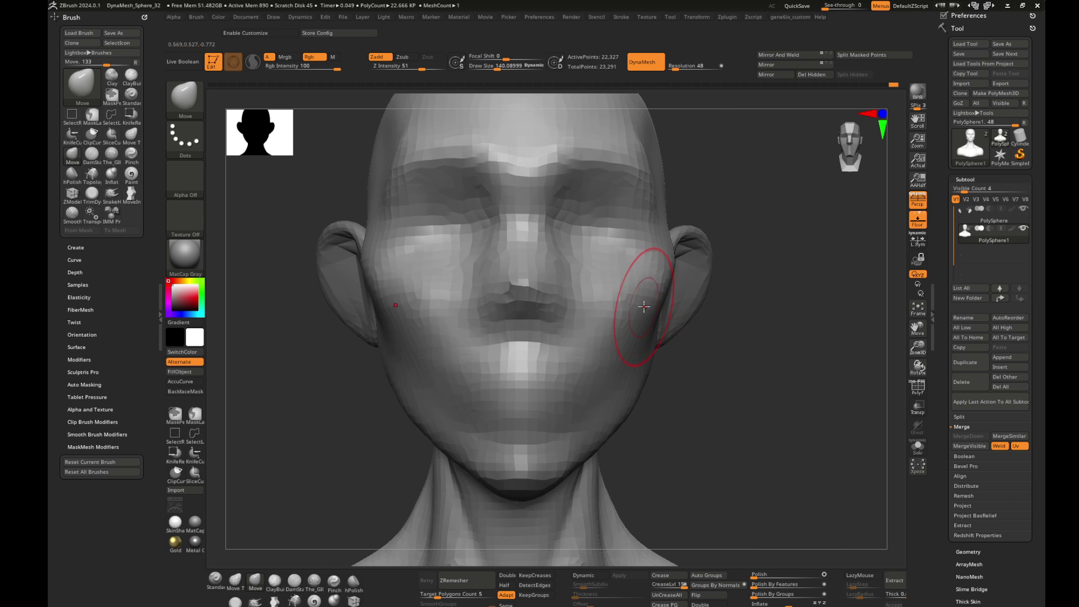
mouse_move(404, 337)
right_down()
mouse_move(724, 409)
mouse_move(530, 398)
mouse_move(530, 385)
right_up()
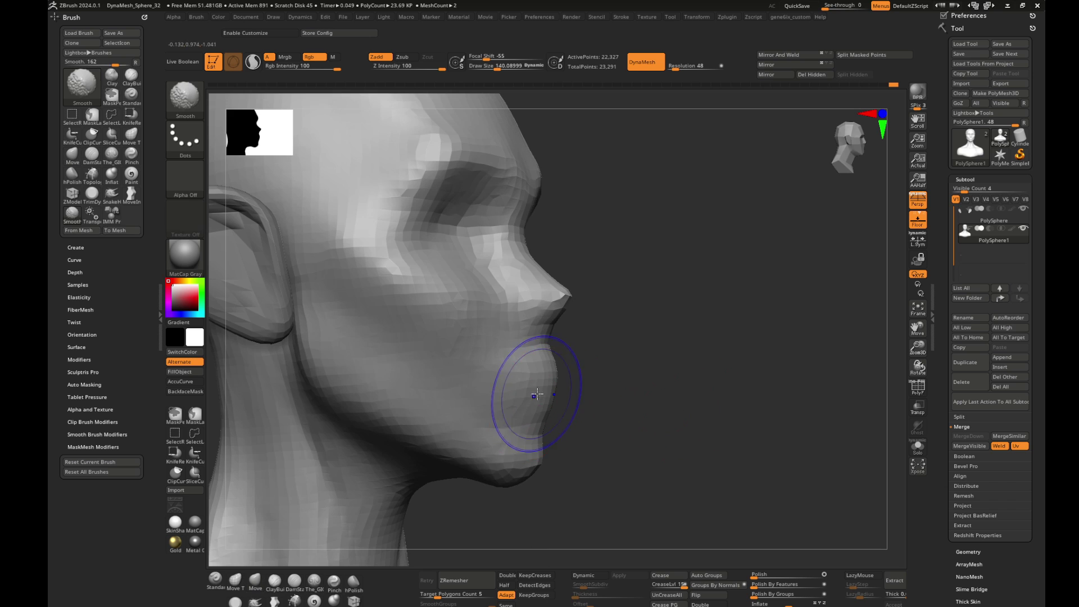
mouse_move(636, 368)
right_down()
mouse_move(695, 330)
mouse_move(717, 260)
mouse_move(581, 288)
right_up()
mouse_move(999, 140)
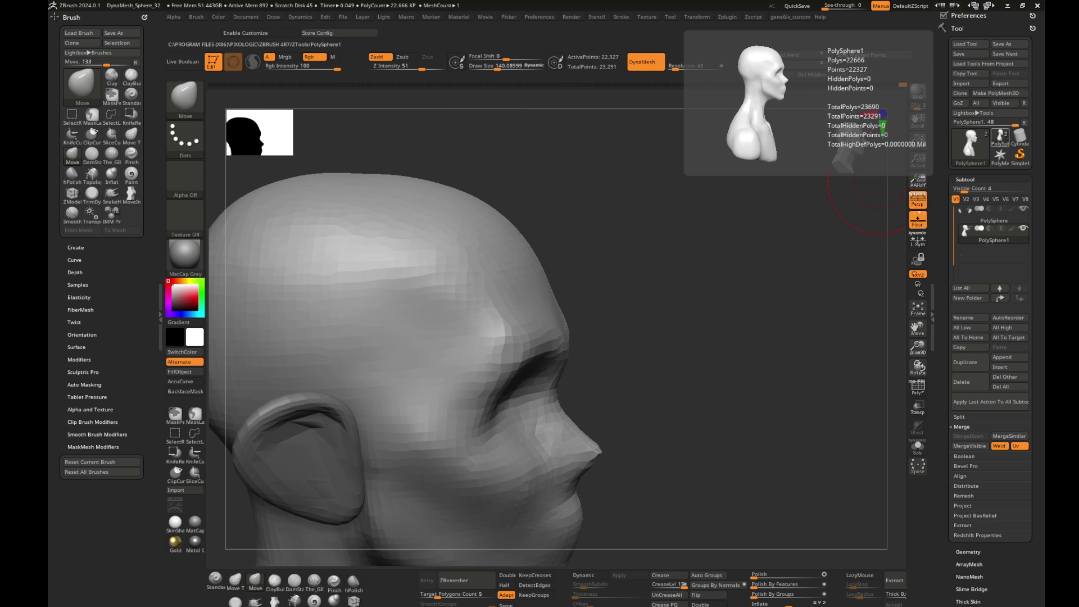
mouse_move(715, 309)
right_down()
mouse_move(860, 304)
mouse_move(731, 261)
right_up()
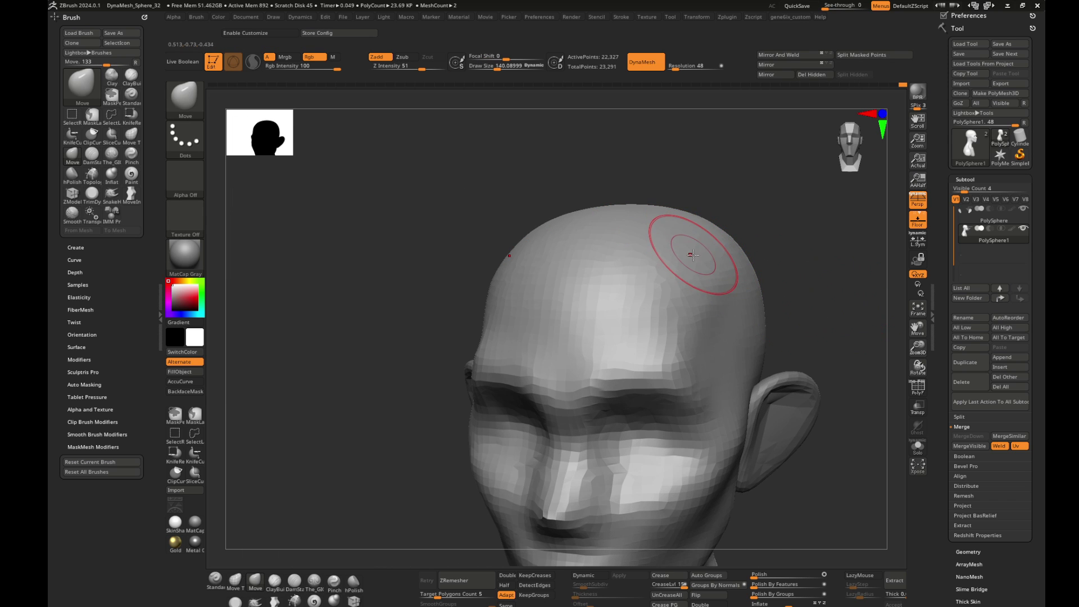
- Build up the cranium with ClayBuildup and smooth its side
key(b)
key(c)
key(b)
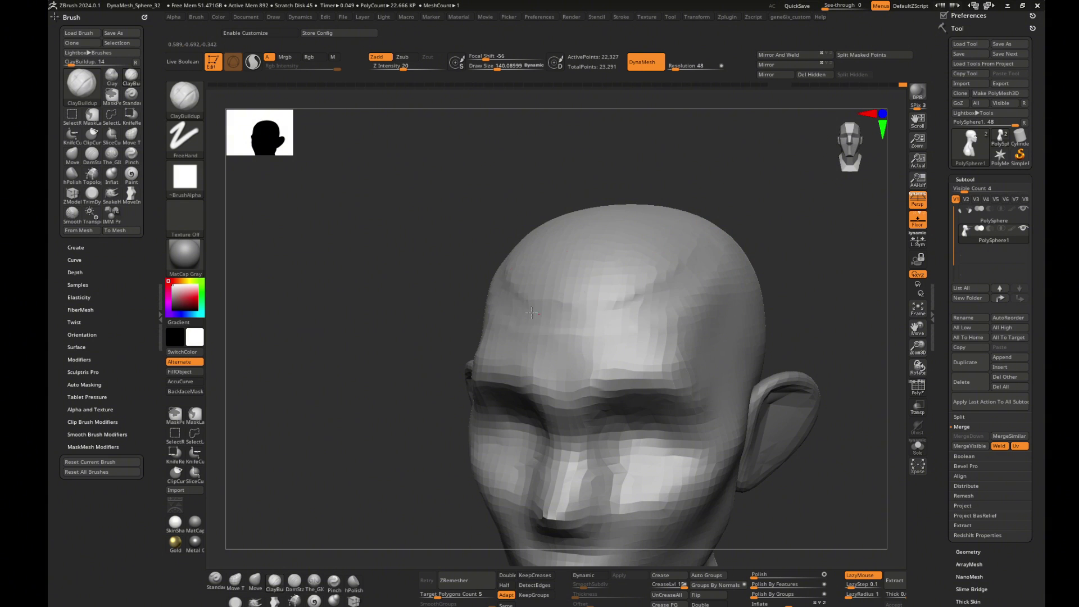
mouse_move(532, 313)
right_down()
mouse_move(721, 240)
mouse_move(402, 407)
mouse_move(549, 344)
right_up()
mouse_move(766, 300)
right_down()
mouse_move(735, 289)
mouse_move(832, 276)
mouse_move(686, 284)
right_up()
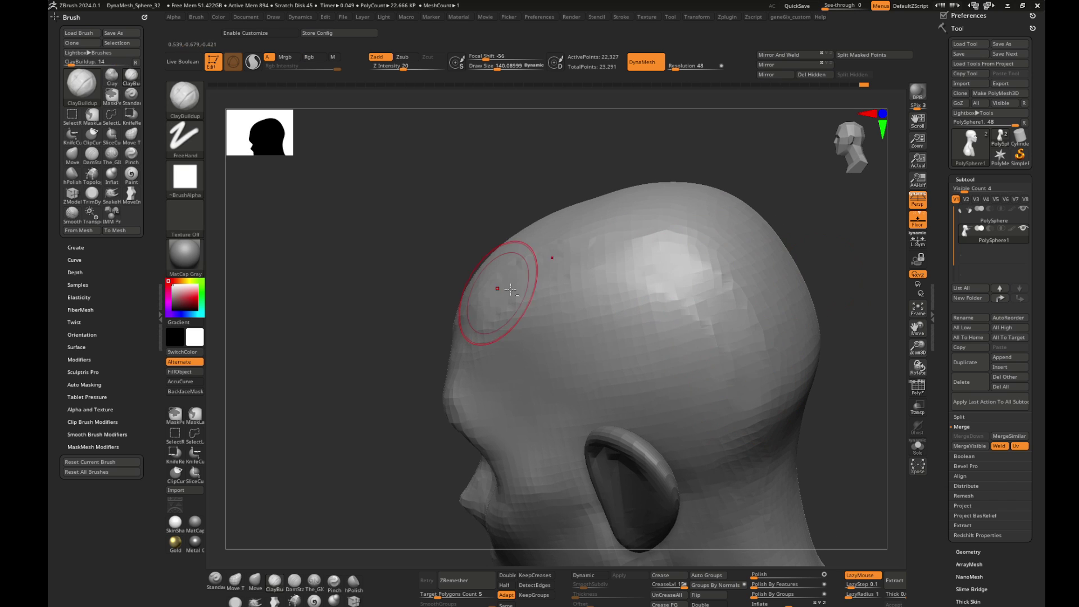
key(shift)
shift+drag(676, 336, 494, 323)
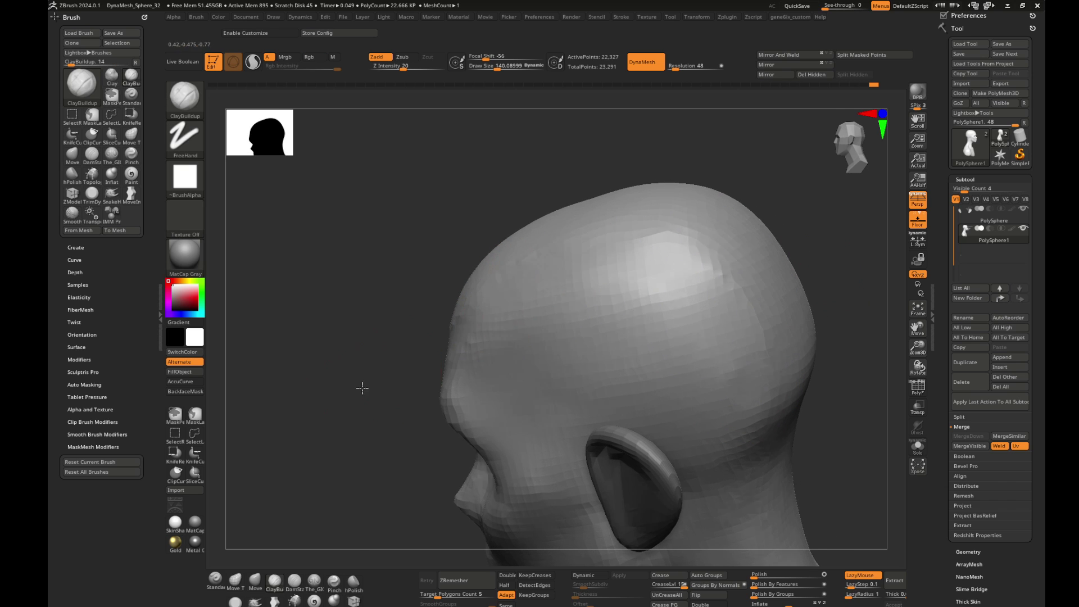
- Turn the head to the front and undo the latest cranium strokes
right_drag(362, 385, 510, 366)
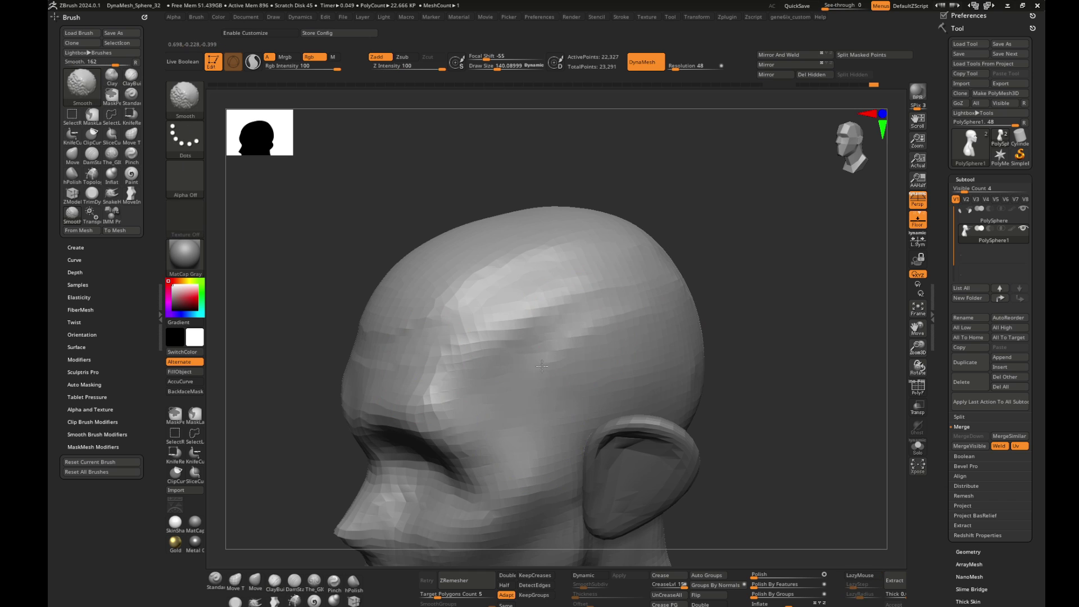
mouse_move(471, 401)
right_down()
mouse_move(384, 351)
mouse_move(703, 267)
mouse_move(822, 265)
mouse_move(578, 251)
mouse_move(716, 258)
mouse_move(442, 221)
right_up()
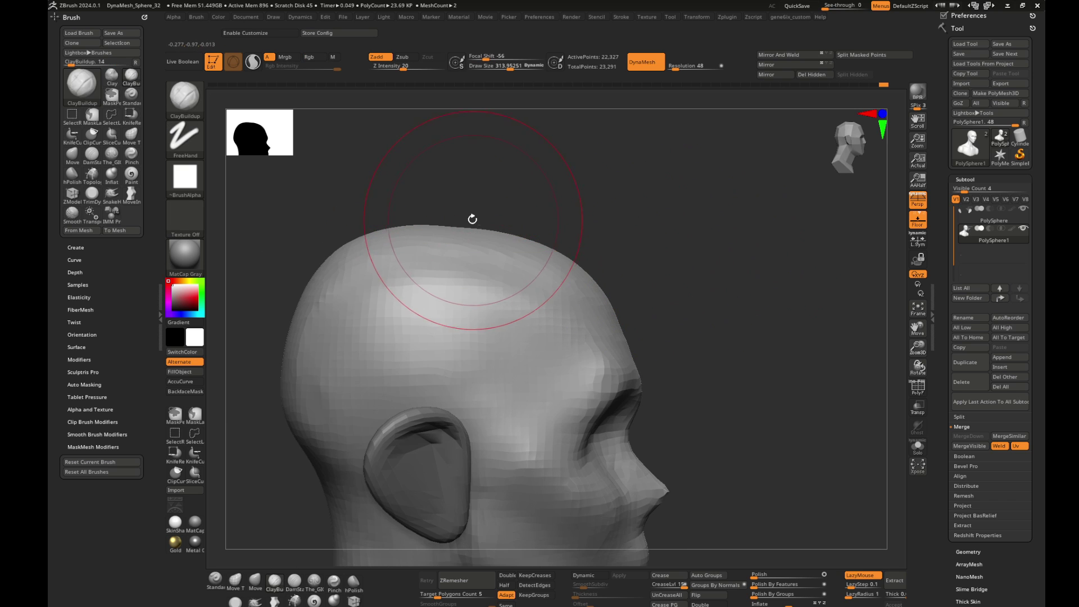
key(b)
key(m)
key(v)
key(ctrl+z)
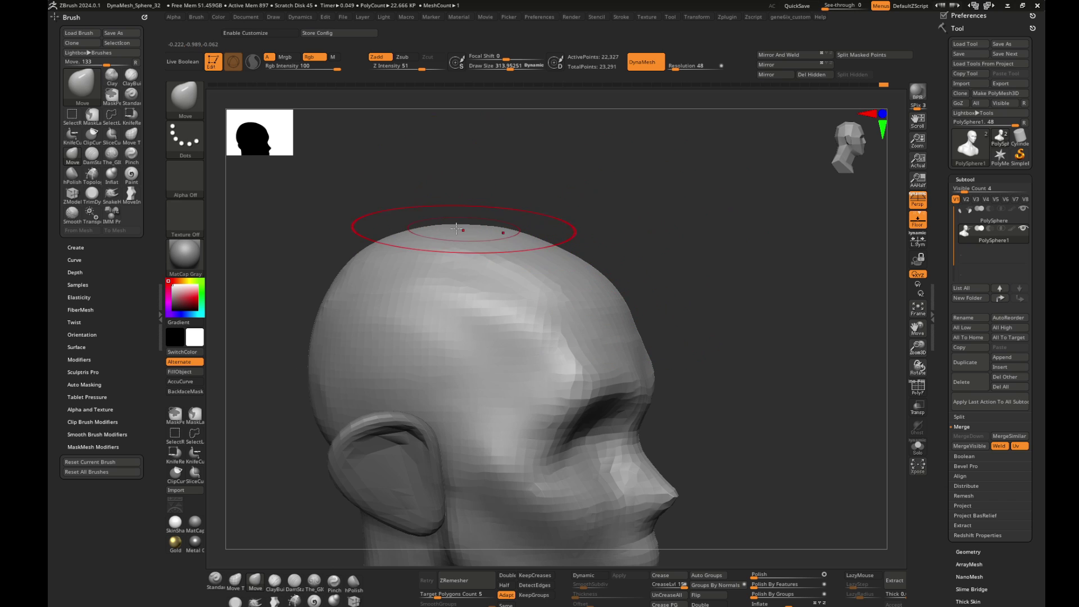
right_drag(457, 228, 635, 250)
- Redo and undo the cranium strokes to compare the results
key(b)
key(c)
key(b)
key(ctrl+shift+z)
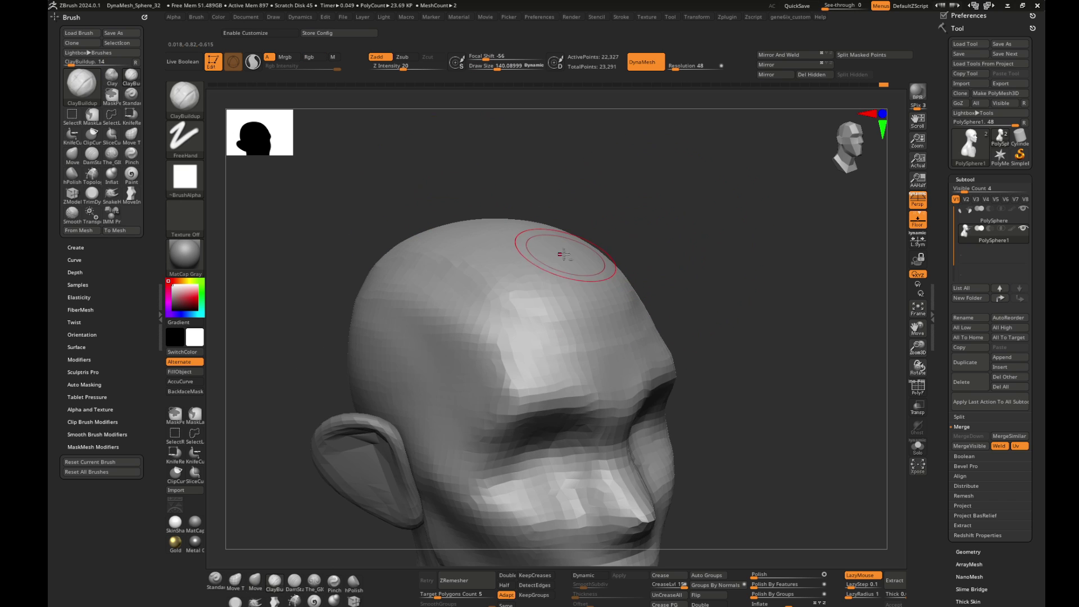
key(b)
key(m)
key(v)
key(ctrl+z)
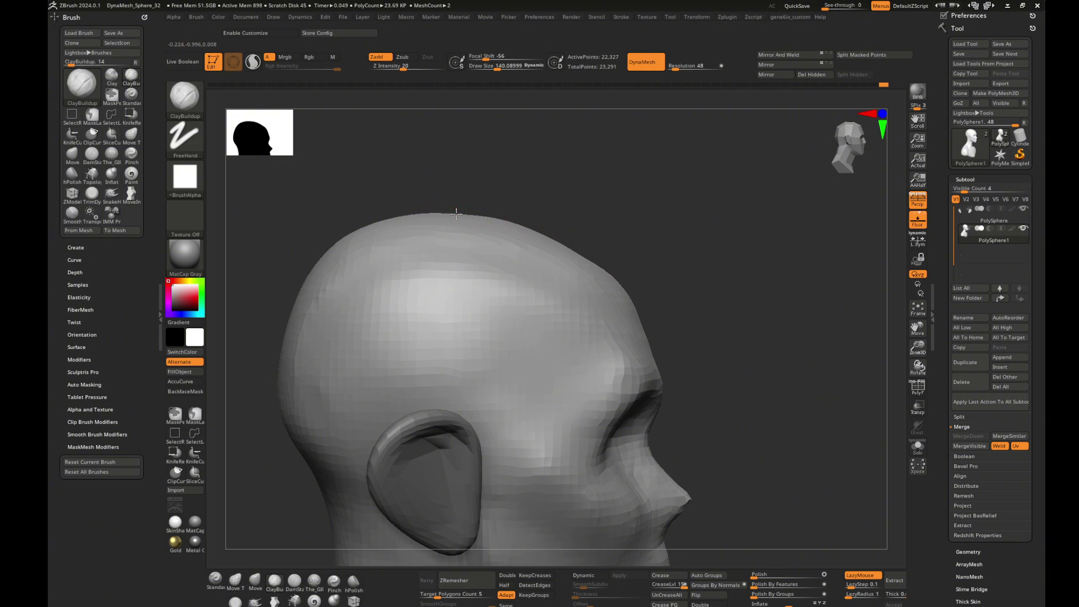
- Smooth the cranium, enlarge the brush to about 265, and check profile and front
right_drag(459, 212, 578, 219)
key(shift)
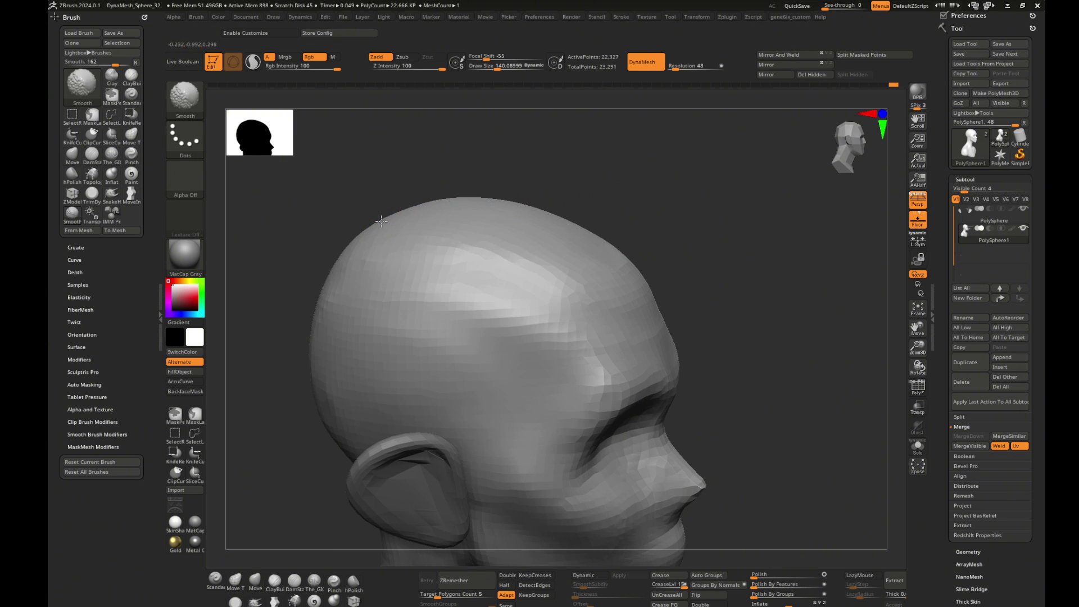
mouse_move(493, 209)
right_down()
mouse_move(751, 236)
mouse_move(770, 258)
mouse_move(747, 241)
mouse_move(814, 267)
right_up()
key(s)
right_drag(580, 233, 584, 243)
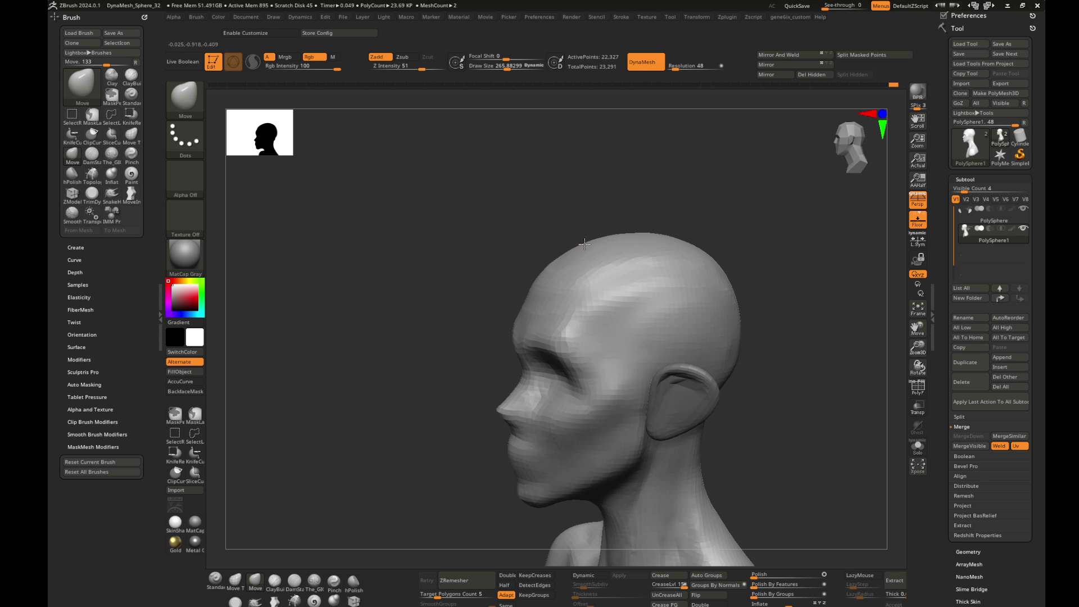
shift+right_drag(535, 285, 770, 319)
mouse_move(663, 290)
right_down()
mouse_move(795, 381)
mouse_move(747, 265)
mouse_move(599, 255)
right_up()
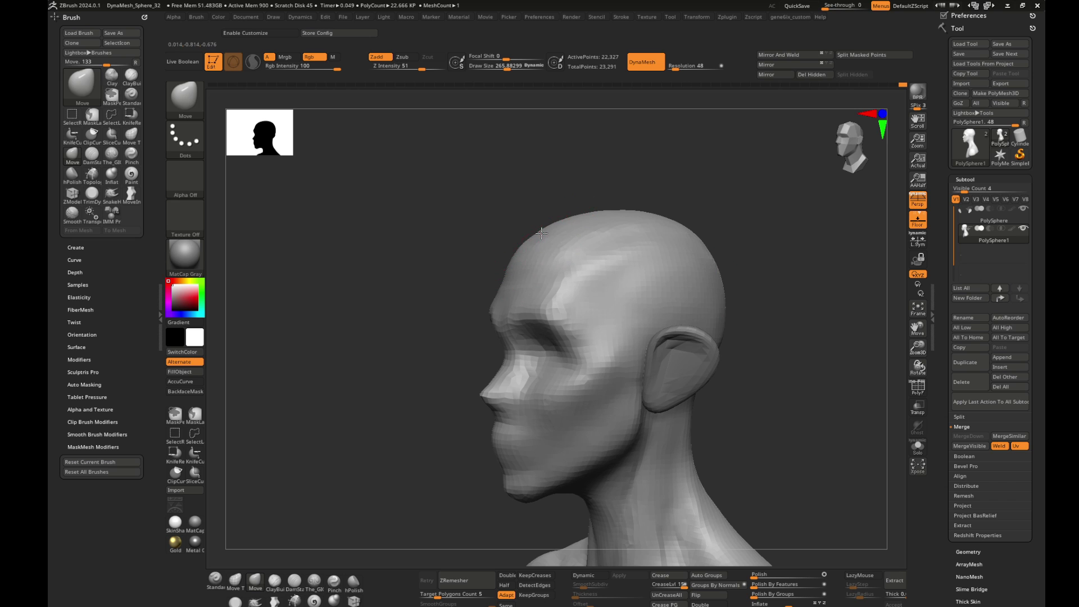
mouse_move(740, 211)
right_down()
mouse_move(705, 270)
mouse_move(720, 361)
mouse_move(785, 298)
mouse_move(819, 320)
mouse_move(733, 360)
right_up()
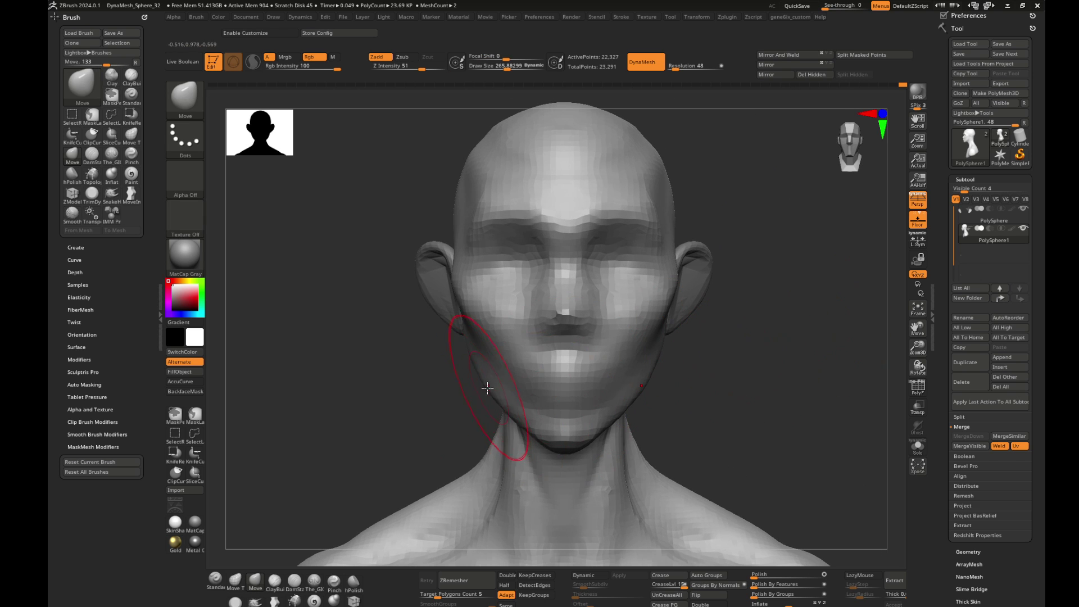
- Carve both eye sockets symmetrically with the ClayBuildup brush
alt+right_drag(686, 241, 635, 253)
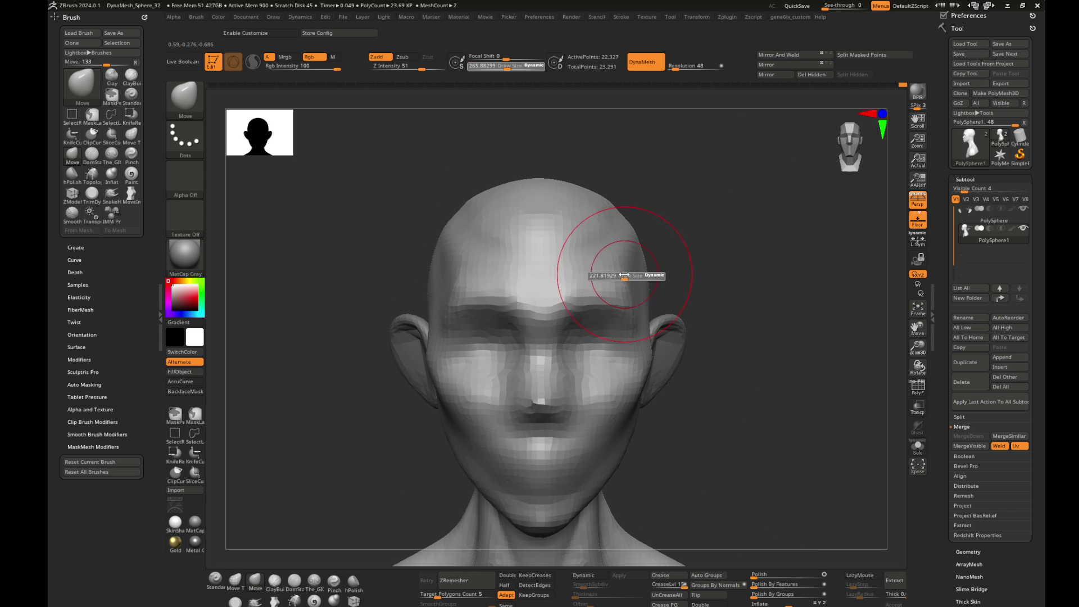
key(shift)
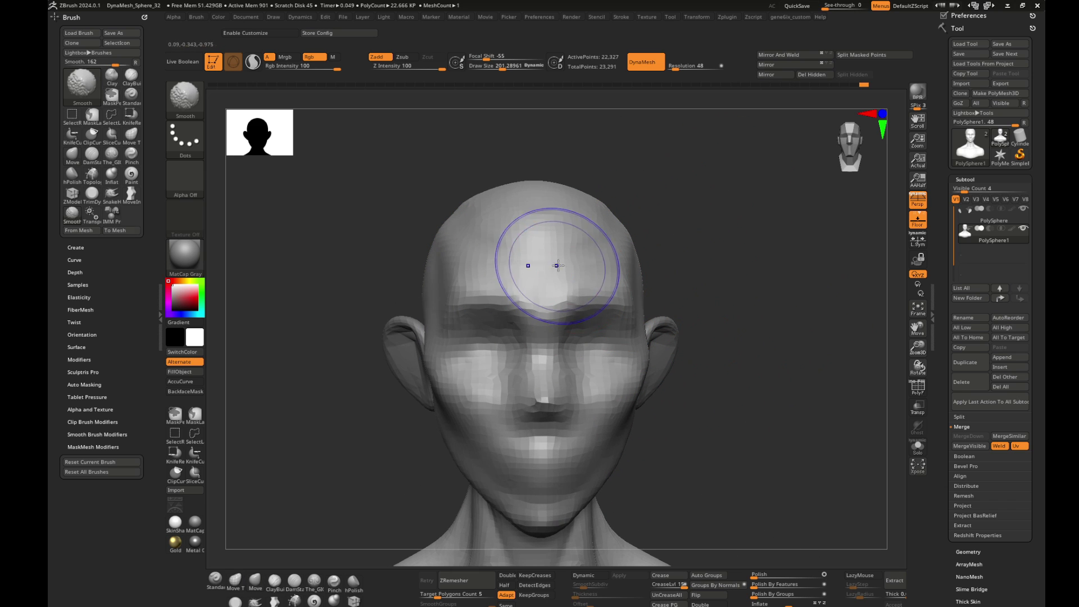
alt+right_drag(739, 328, 382, 386)
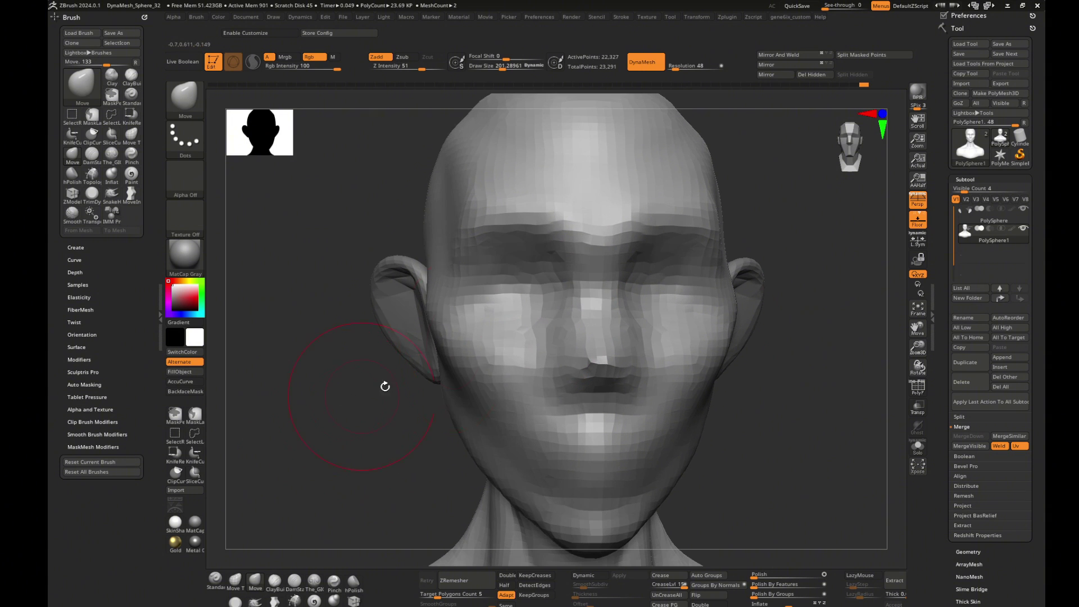
key(s)
key(b)
key(c)
- Switch to the Move brush and orbit both profiles to inspect the eye sockets
key(b)
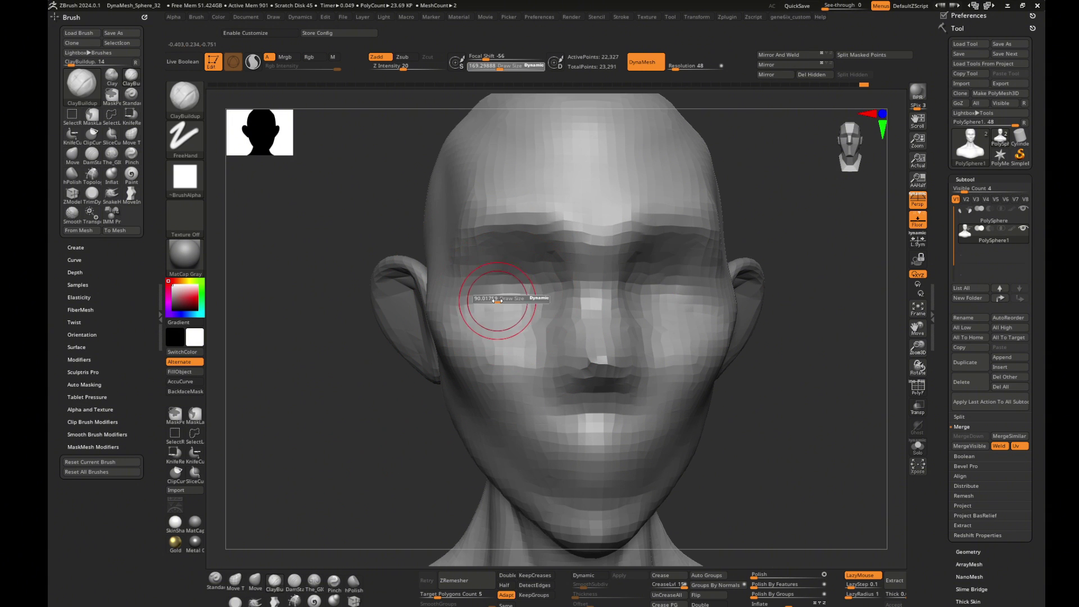
mouse_move(498, 294)
mouse_down()
mouse_move(506, 278)
mouse_move(497, 292)
mouse_move(511, 289)
mouse_move(494, 304)
mouse_up()
right_drag(494, 304, 633, 267)
key(b)
key(m)
key(v)
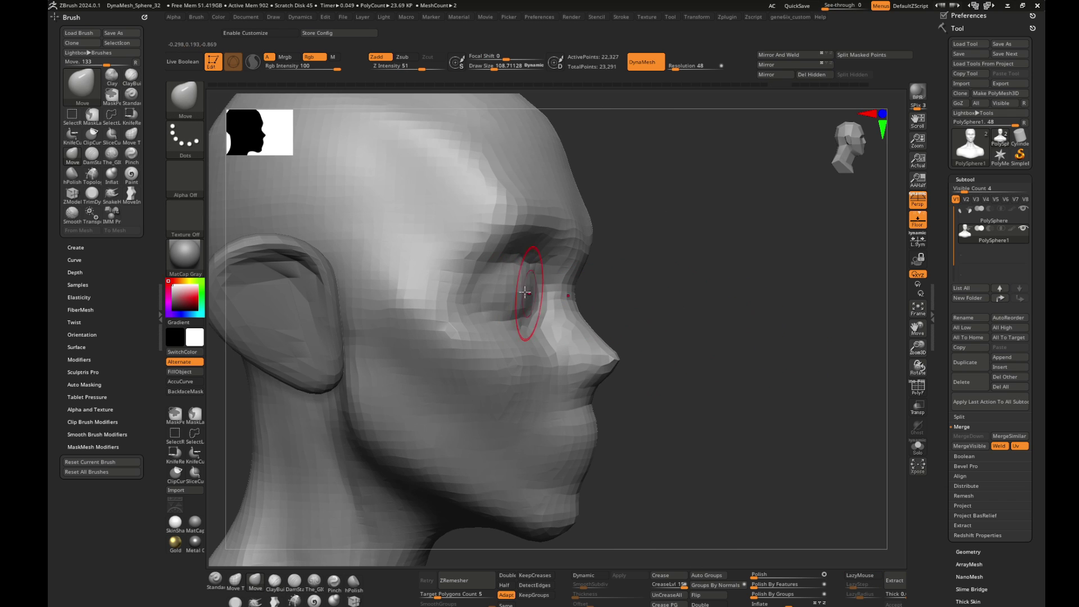
right_drag(524, 292, 552, 296)
mouse_move(795, 318)
right_down()
mouse_move(509, 298)
mouse_move(614, 313)
mouse_move(373, 364)
mouse_move(639, 307)
right_up()
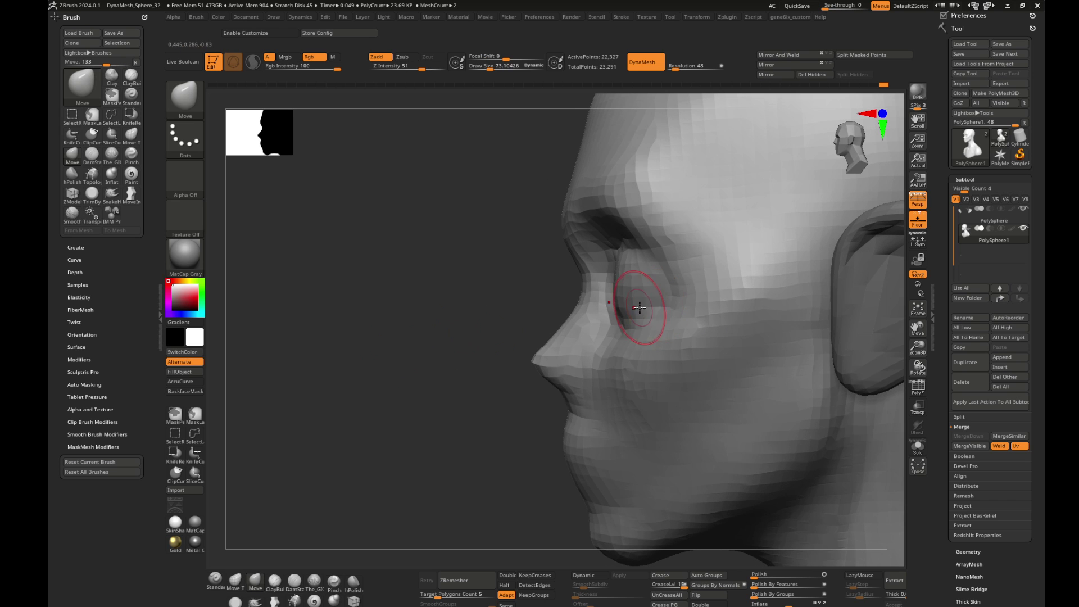
mouse_move(461, 335)
right_down()
mouse_move(742, 348)
mouse_move(714, 350)
right_up()
right_drag(553, 298, 554, 301)
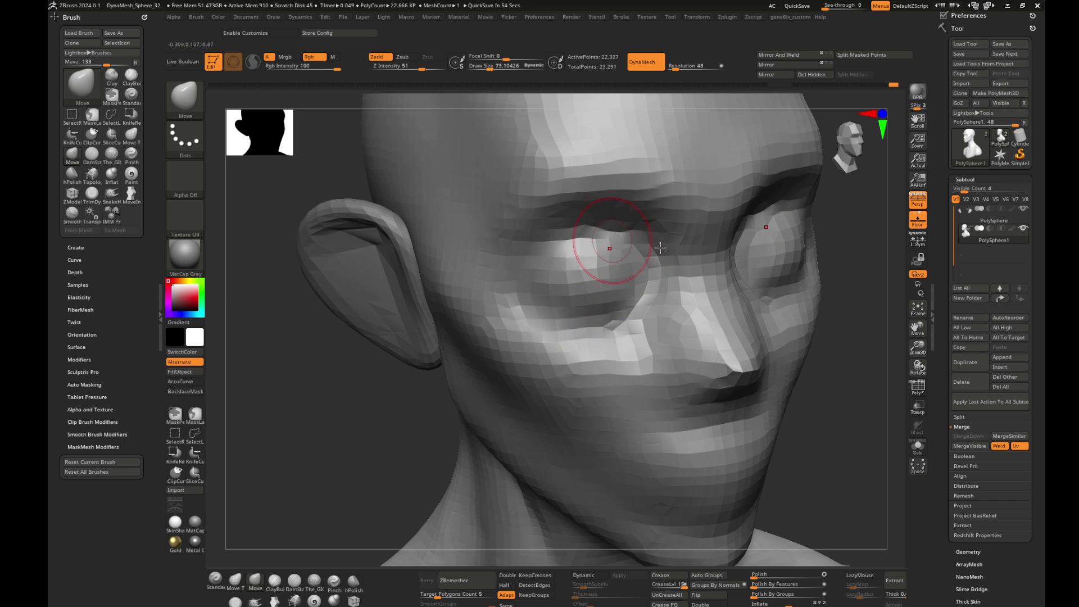
mouse_move(660, 248)
right_down()
mouse_move(853, 298)
mouse_move(584, 232)
right_up()
- Enlarge the brush to about 104 and build up the brow with ClayBuildup
key(s)
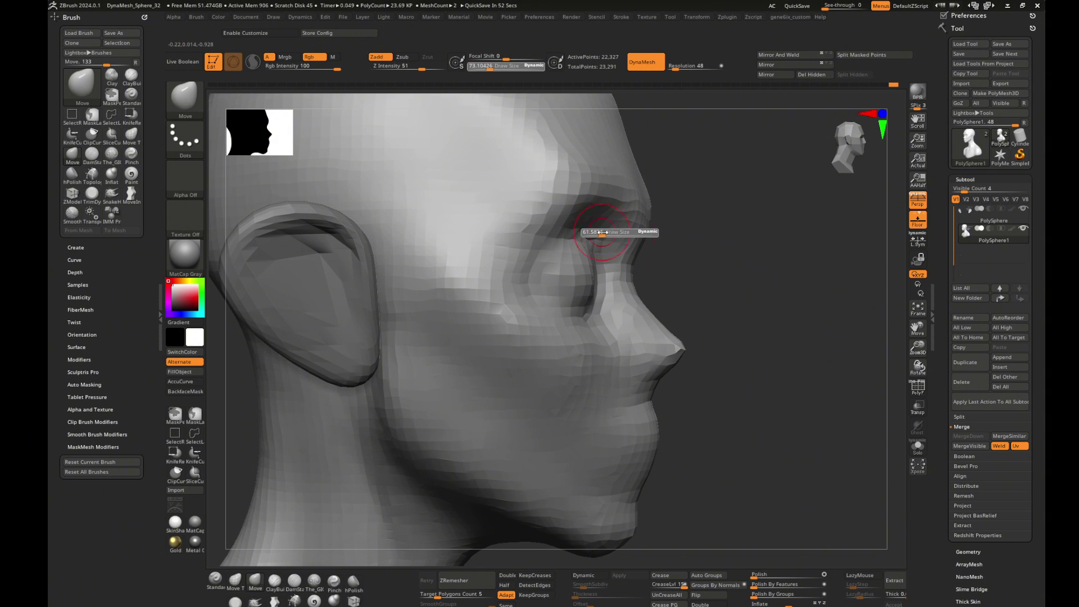
drag(601, 232, 572, 229)
right_drag(598, 229, 737, 257)
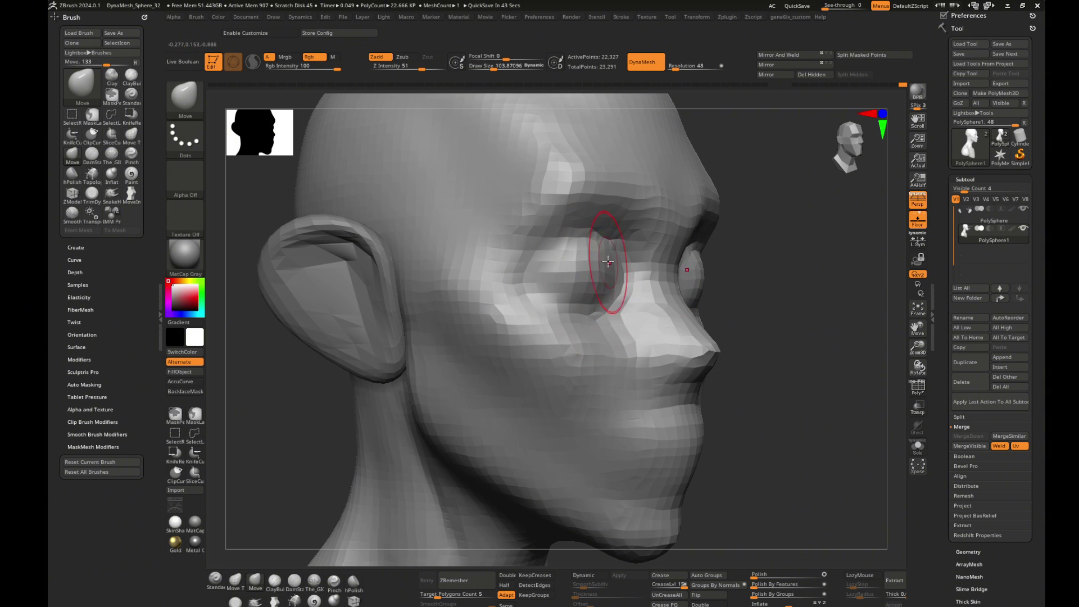
mouse_move(608, 261)
right_down()
mouse_move(751, 292)
mouse_move(554, 288)
right_up()
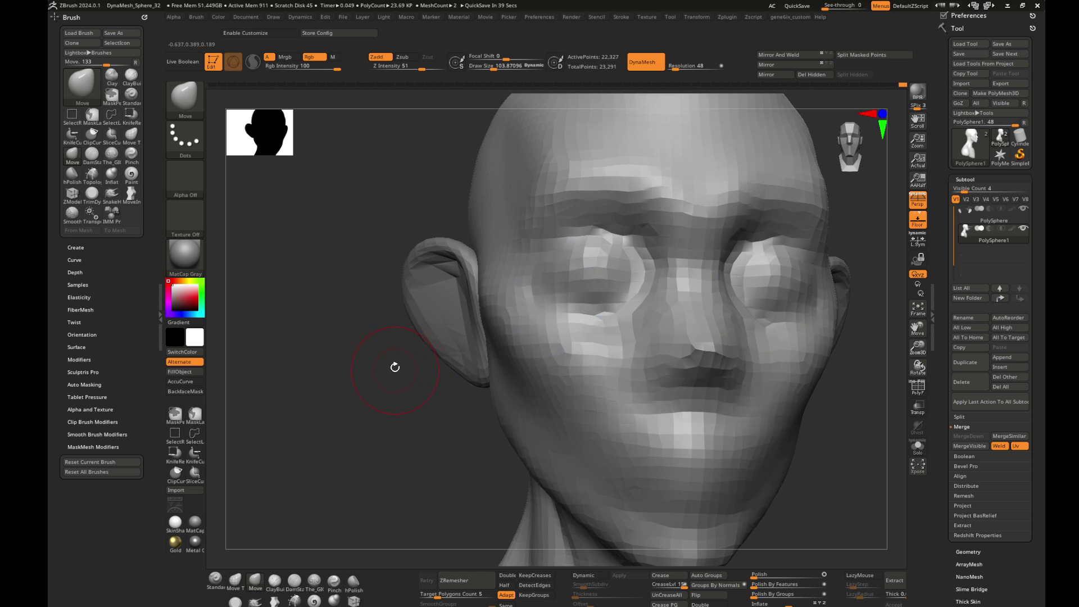
right_drag(395, 367, 525, 332)
key(b)
key(c)
key(b)
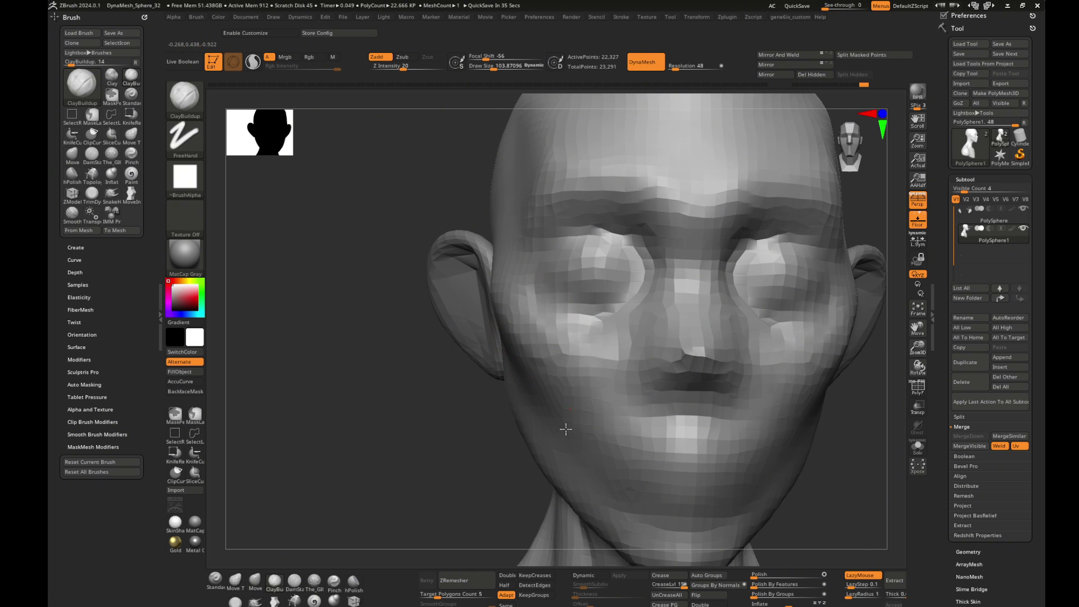
mouse_move(587, 441)
shift+right_down()
mouse_move(848, 404)
mouse_move(610, 304)
shift+right_up()
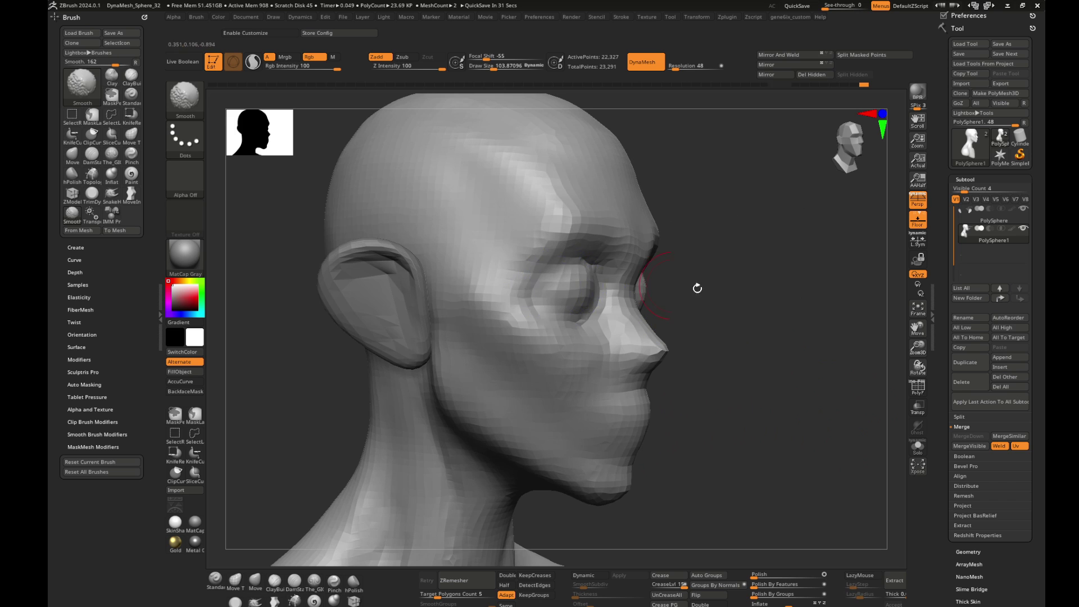
mouse_move(696, 288)
shift+right_down()
mouse_move(560, 288)
mouse_move(808, 315)
mouse_move(509, 330)
mouse_move(586, 287)
shift+right_up()
- Undo the last Move stroke and return to ClayBuildup in an exact front view
key(b)
key(m)
key(v)
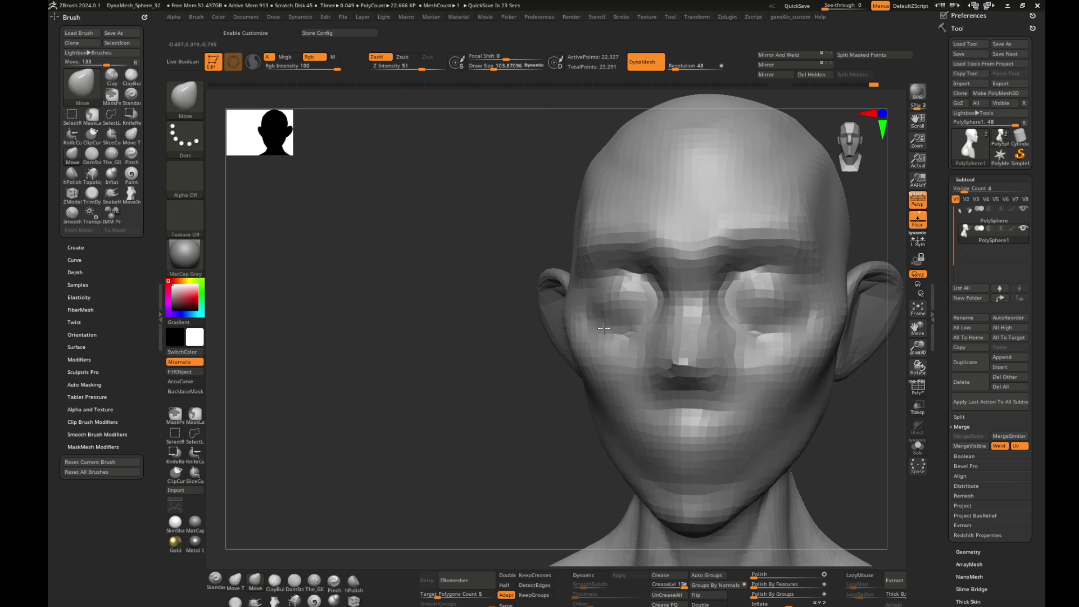
key(ctrl+z)
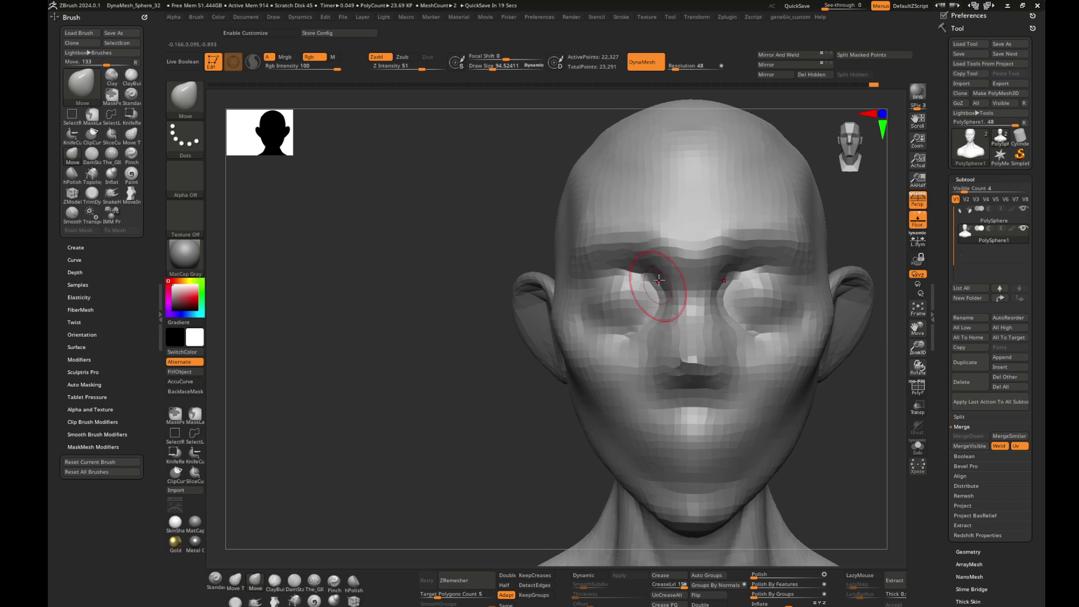
mouse_move(512, 267)
mouse_down()
mouse_move(670, 233)
mouse_move(723, 241)
mouse_up()
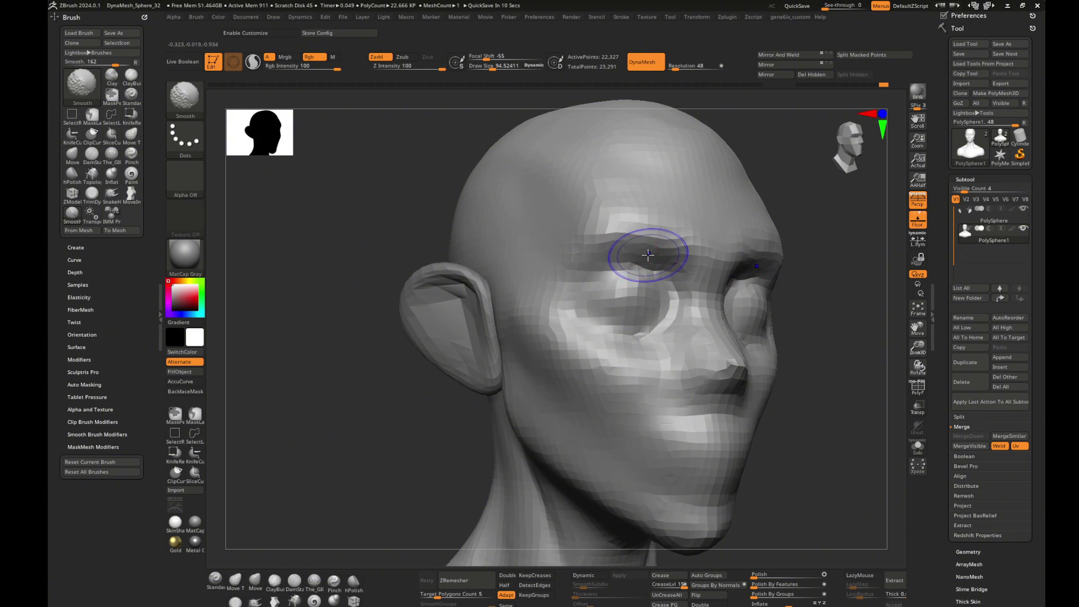
mouse_move(639, 253)
mouse_down()
mouse_move(826, 324)
mouse_move(629, 265)
mouse_up()
key(b)
key(c)
key(b)
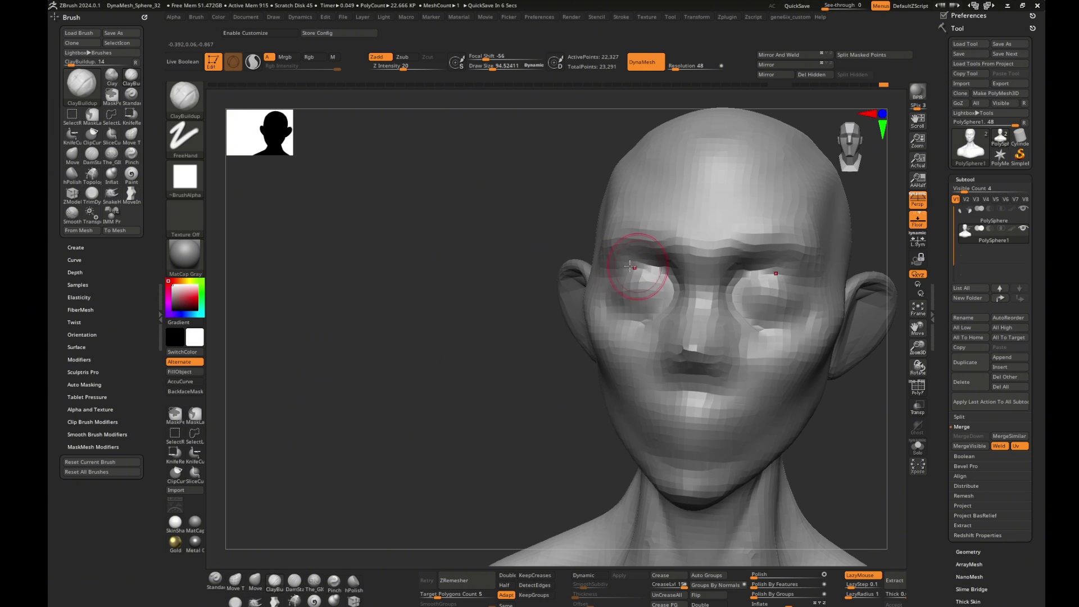
mouse_move(605, 269)
shift+mouse_down()
mouse_move(440, 388)
mouse_move(555, 367)
shift+mouse_up()
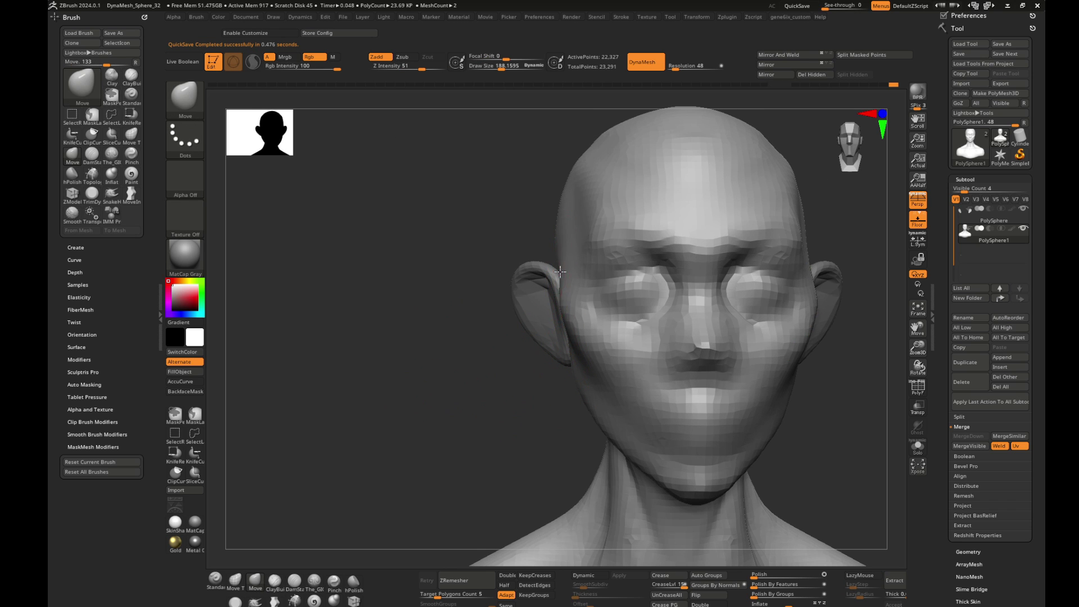
- At brush size about 375, pull the chin, jaw and nose underside downward
alt+right_drag(598, 376, 537, 340)
key(s)
drag(545, 344, 596, 347)
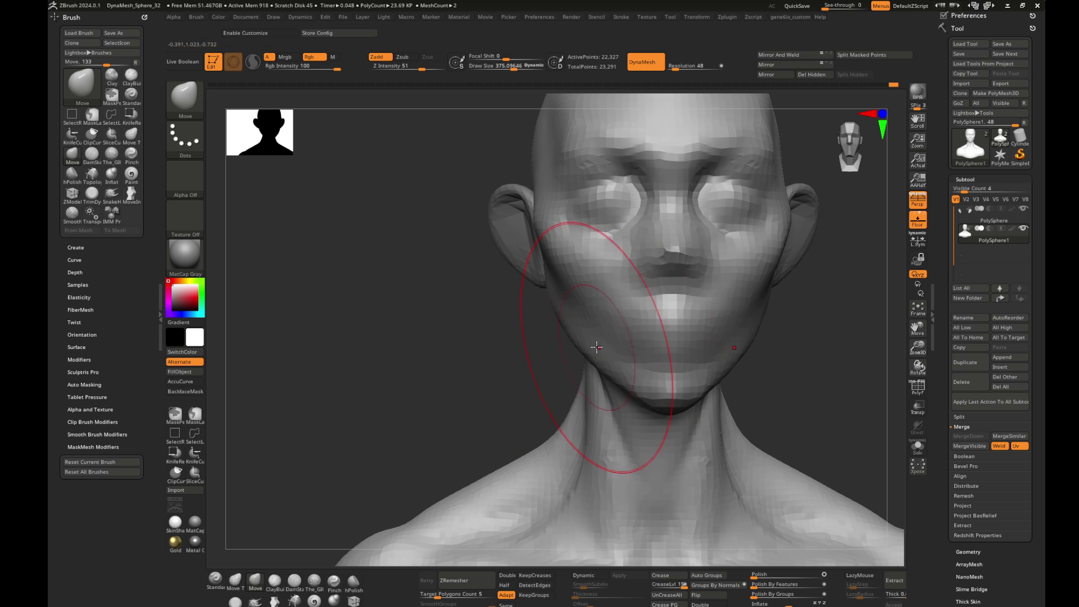
drag(661, 394, 664, 401)
mouse_move(489, 369)
mouse_down()
mouse_move(514, 363)
mouse_move(559, 381)
mouse_move(620, 317)
mouse_up()
drag(634, 256, 637, 270)
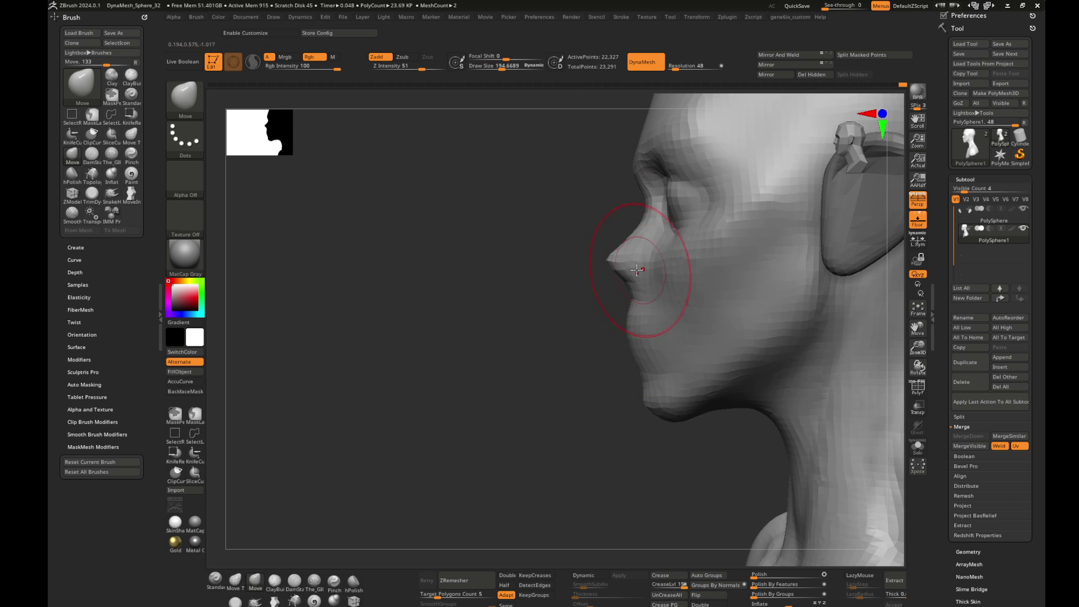
- Orbit and zoom around the bust to review the lower face from front and profiles
drag(567, 247, 525, 288)
mouse_move(715, 281)
mouse_down()
mouse_move(783, 332)
mouse_move(713, 378)
mouse_up()
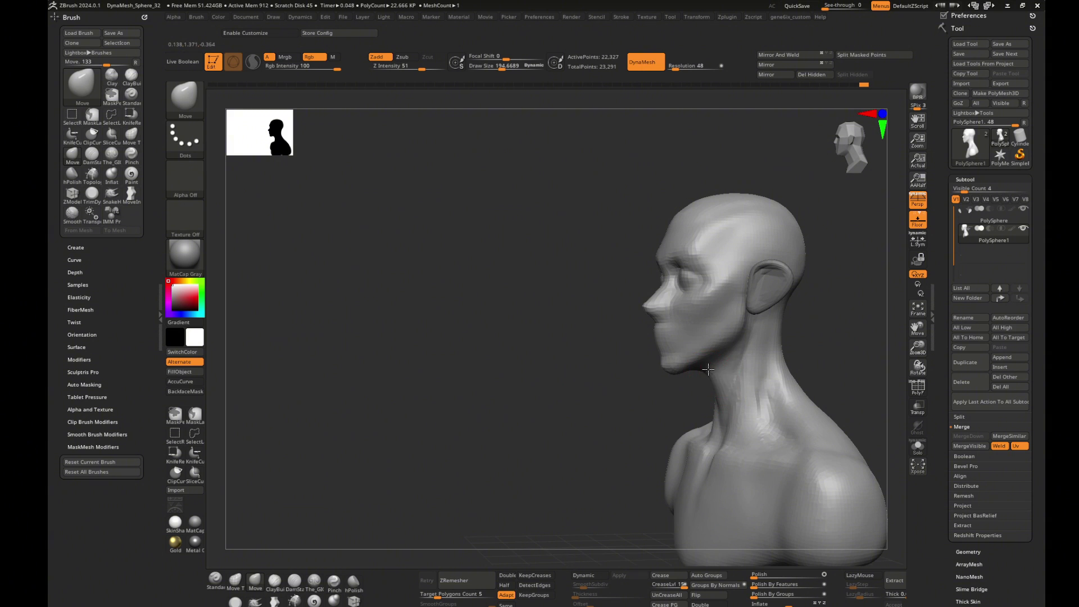
right_drag(707, 369, 740, 381)
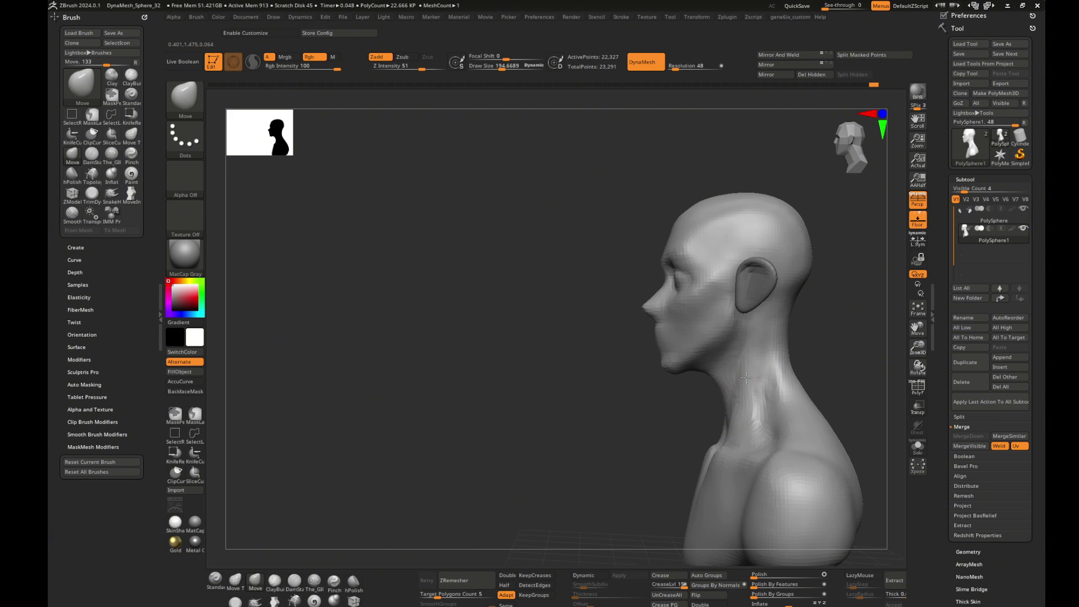
mouse_move(732, 424)
right_down()
mouse_move(618, 409)
mouse_move(833, 345)
right_up()
scroll(806, 337, up, 5)
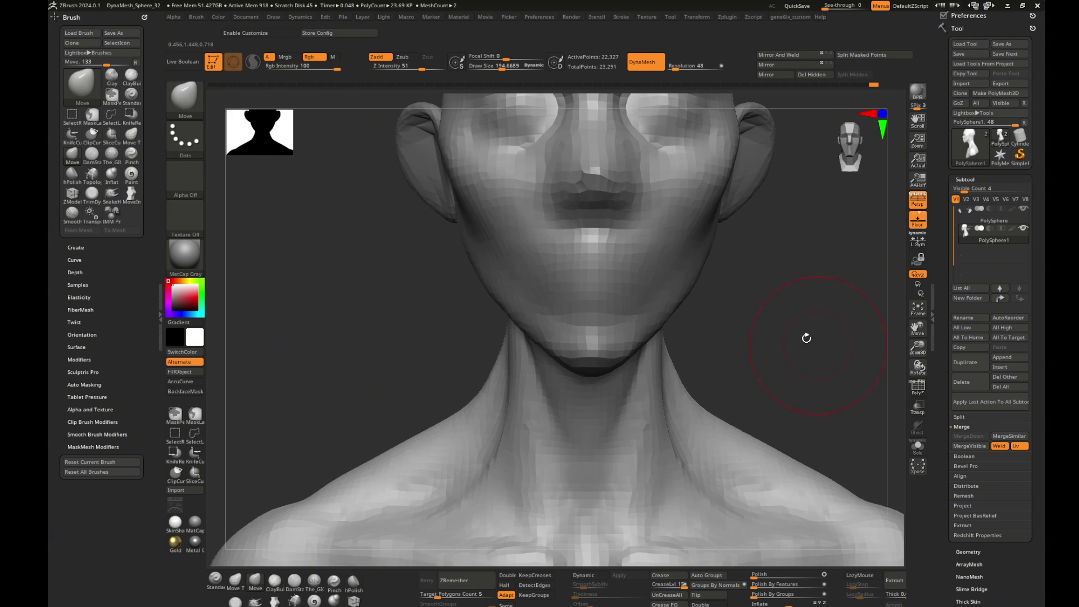
scroll(831, 368, up, 2)
scroll(831, 368, down, 3)
right_drag(799, 400, 284, 374)
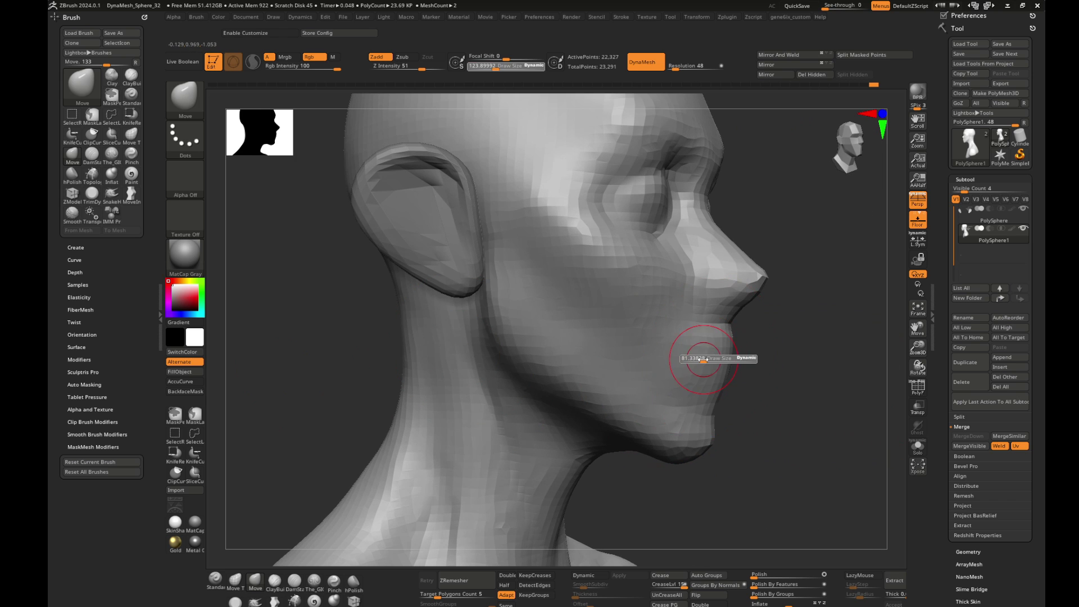
mouse_move(710, 369)
right_down()
mouse_move(767, 385)
mouse_move(766, 441)
mouse_move(609, 410)
right_up()
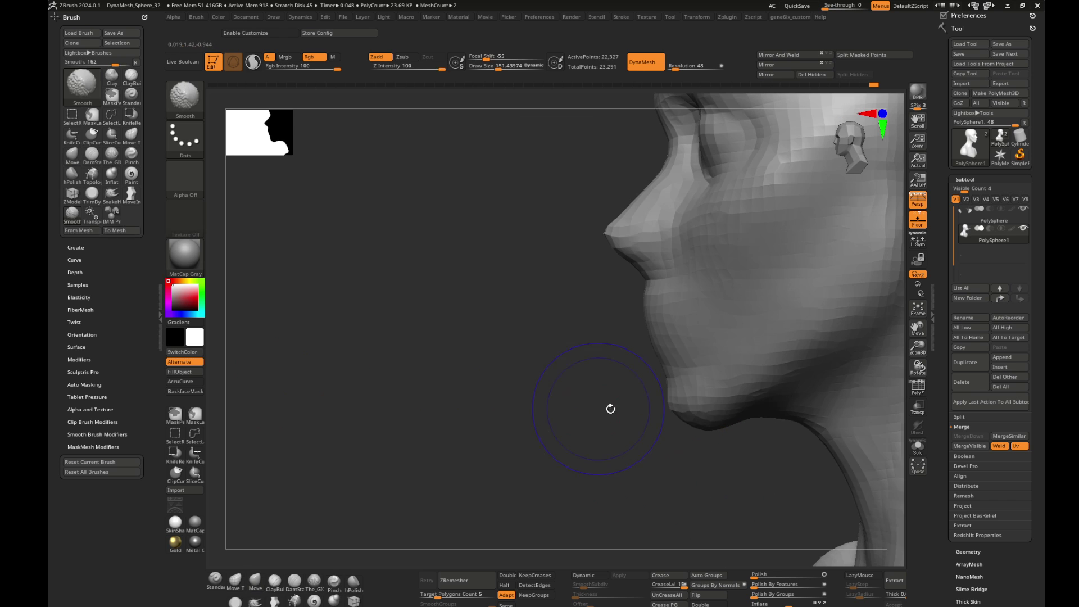
- Adjust the brush size from about 114 to about 215 while checking the profiles
key(s)
drag(677, 412, 673, 411)
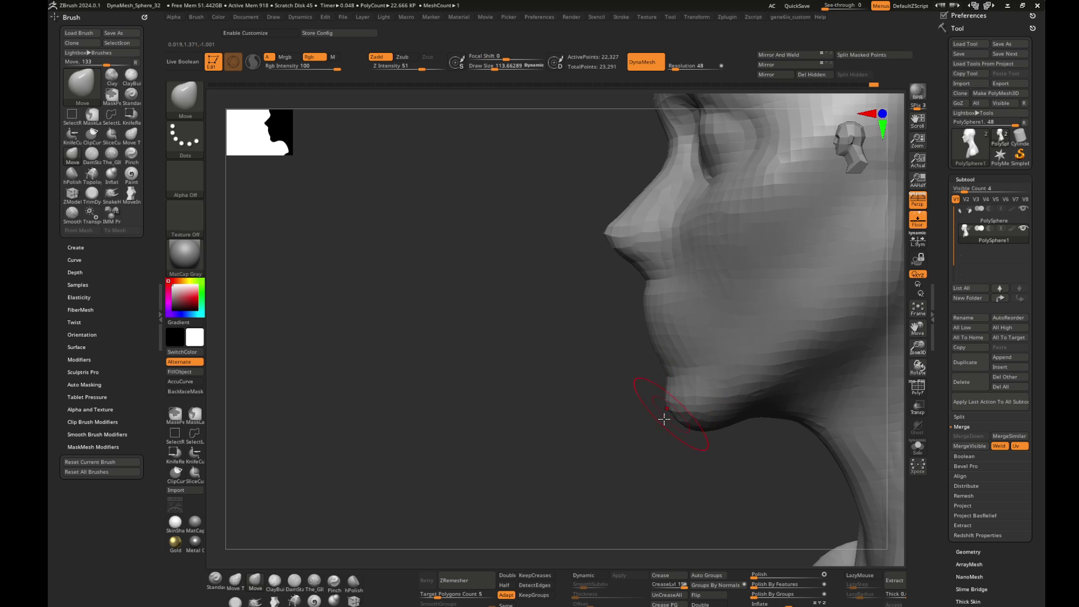
mouse_move(663, 417)
right_down()
mouse_move(872, 351)
mouse_move(646, 371)
right_up()
key(s)
drag(646, 371, 584, 373)
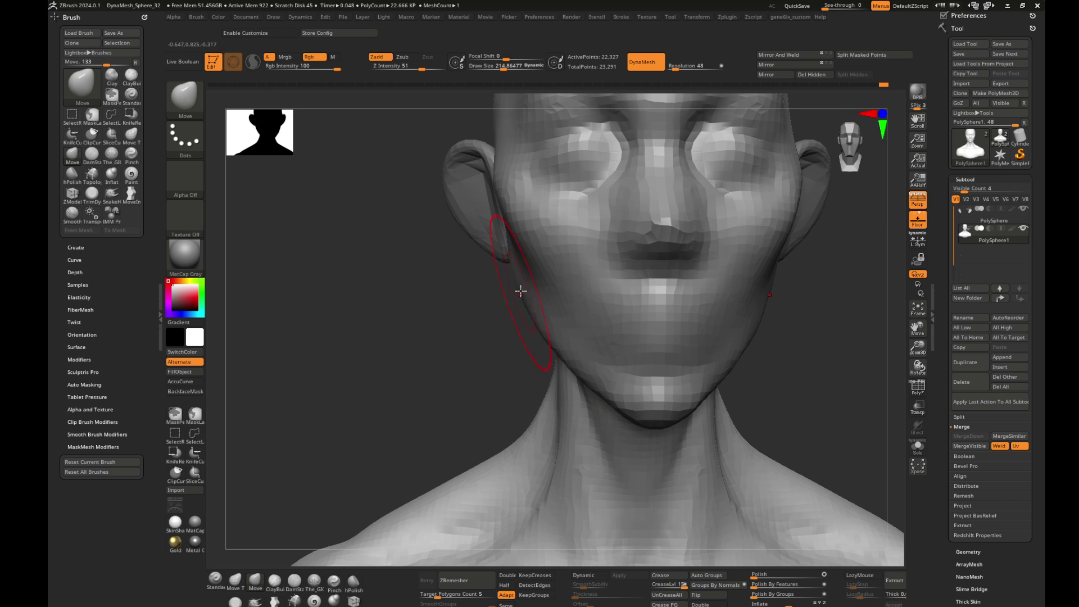
mouse_move(831, 288)
right_down()
mouse_move(843, 368)
mouse_move(747, 301)
right_up()
mouse_move(555, 205)
right_down()
mouse_move(638, 204)
mouse_move(468, 272)
right_up()
- Set the brush to about 124, orbit the head, then enlarge it to about 348
key(s)
drag(482, 248, 497, 256)
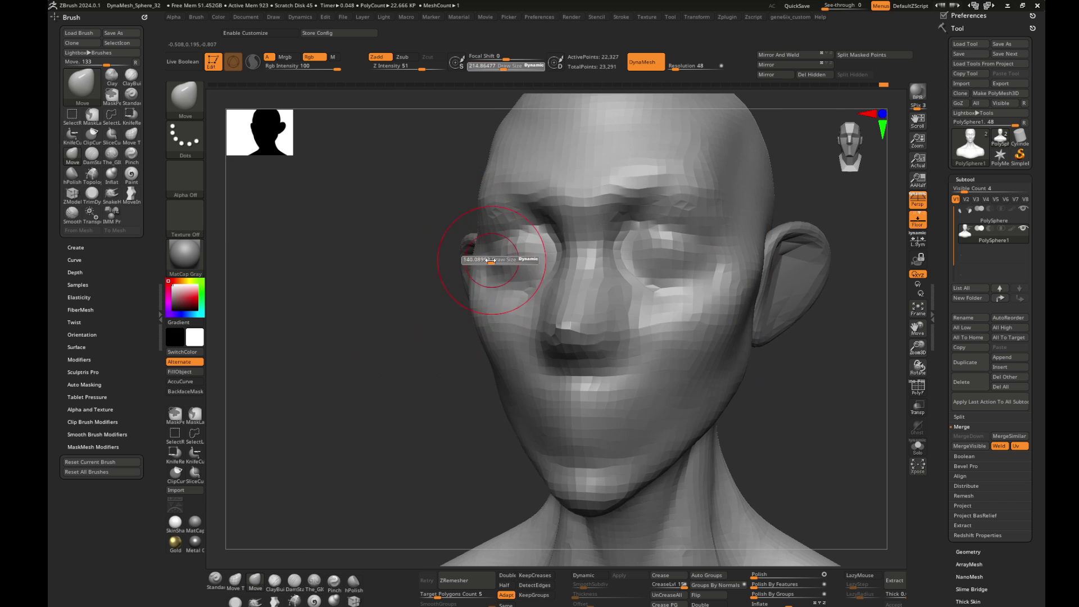
alt+right_drag(385, 276, 467, 238)
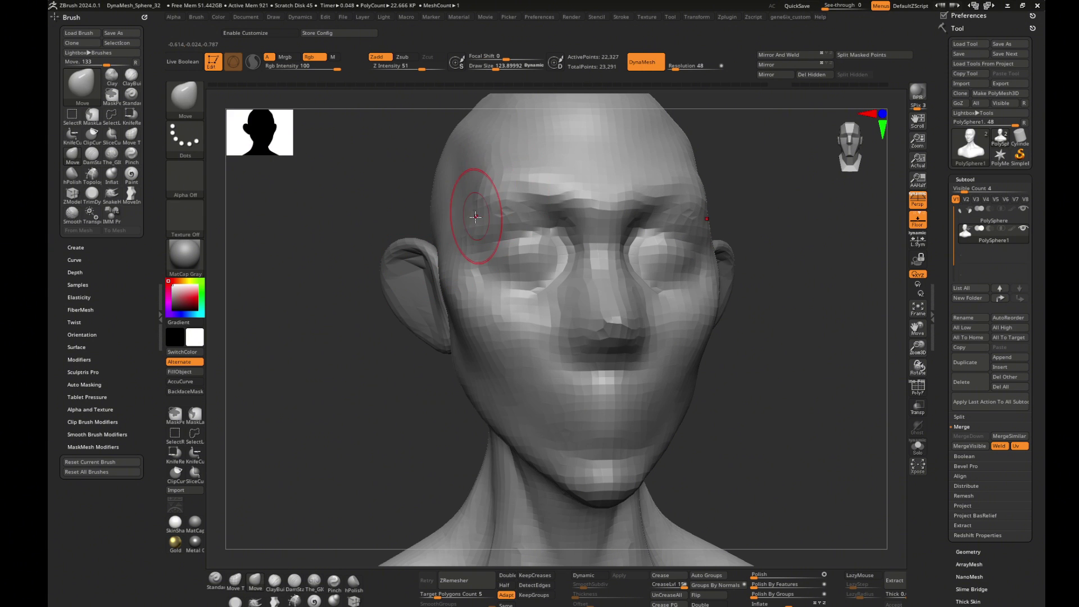
right_drag(622, 241, 498, 211)
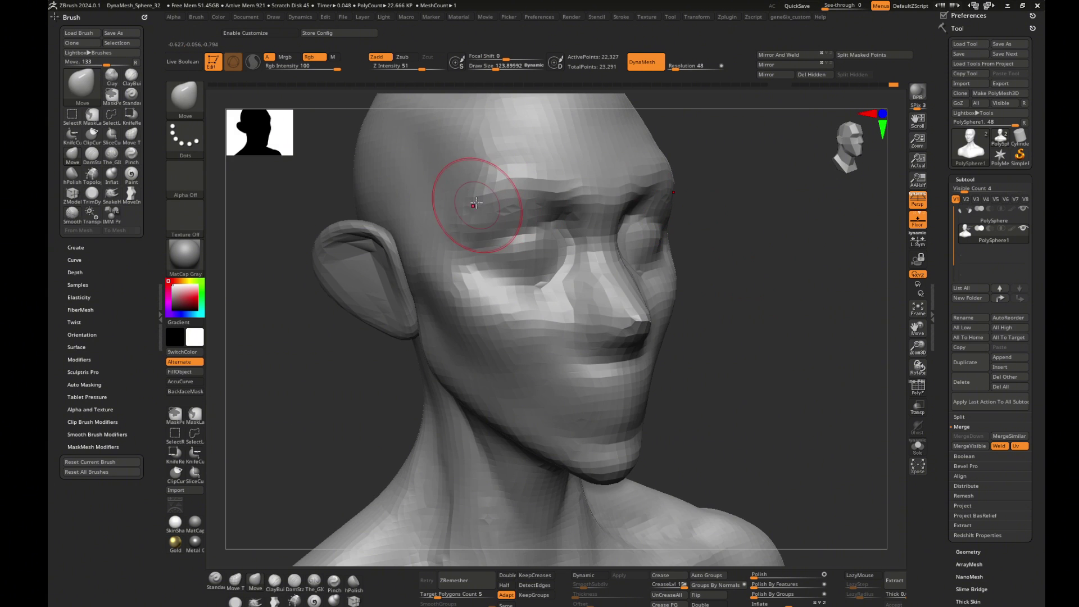
mouse_move(756, 239)
right_down()
mouse_move(833, 301)
mouse_move(492, 264)
right_up()
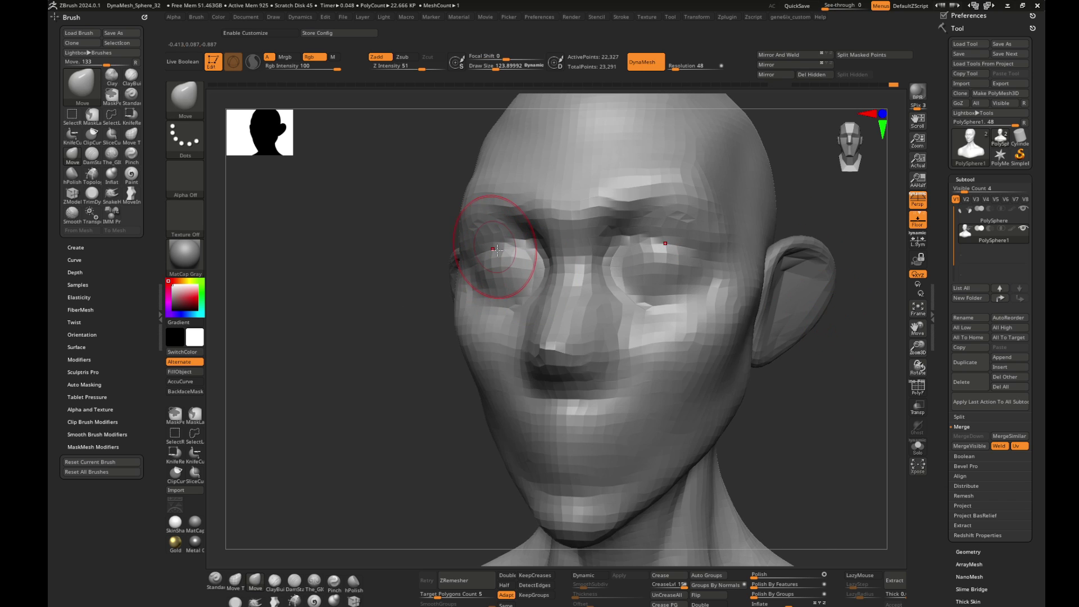
mouse_move(993, 217)
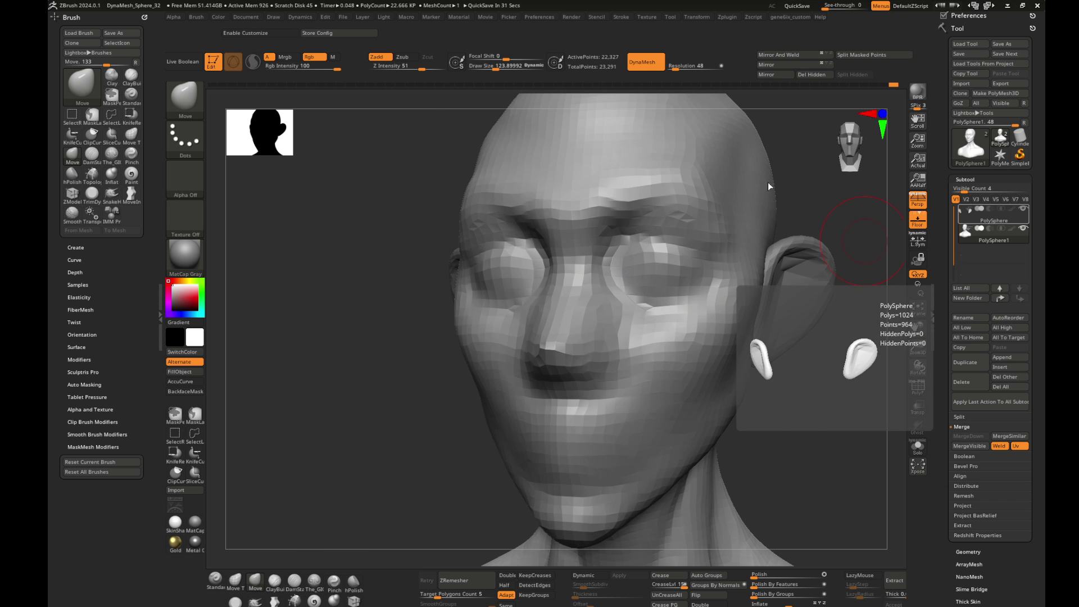
mouse_move(769, 186)
right_down()
mouse_move(807, 224)
mouse_move(802, 294)
mouse_move(827, 318)
mouse_move(823, 265)
right_up()
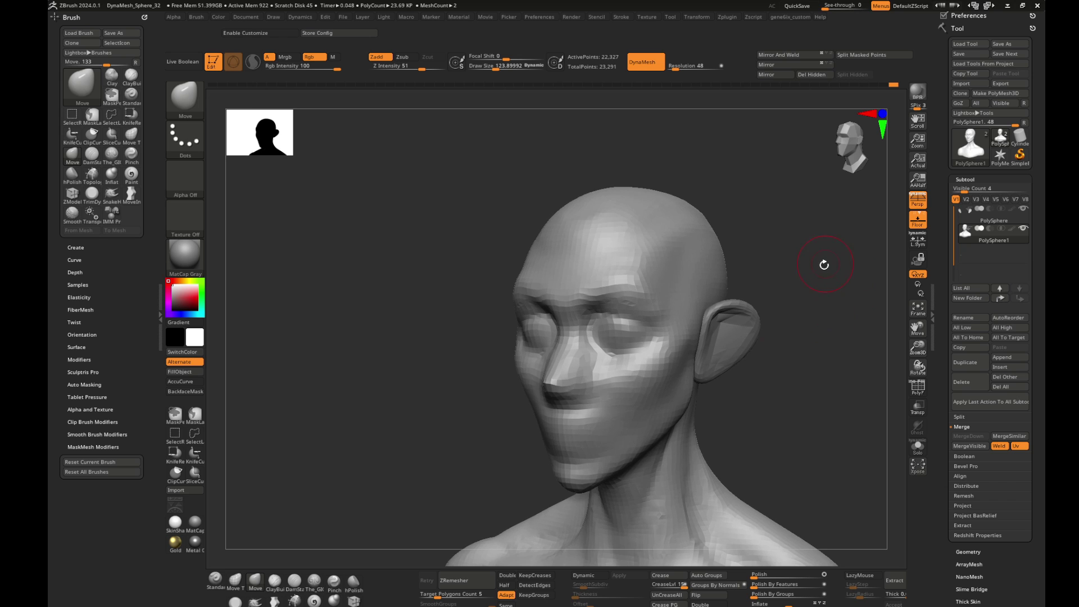
key(bracketright)
key(bracketright)
key(bracketright)
- At size about 201, push the cheek back toward the ear and smooth the bumpy forehead
mouse_move(595, 200)
right_down()
mouse_move(679, 195)
mouse_move(767, 224)
mouse_move(876, 281)
mouse_move(590, 457)
right_up()
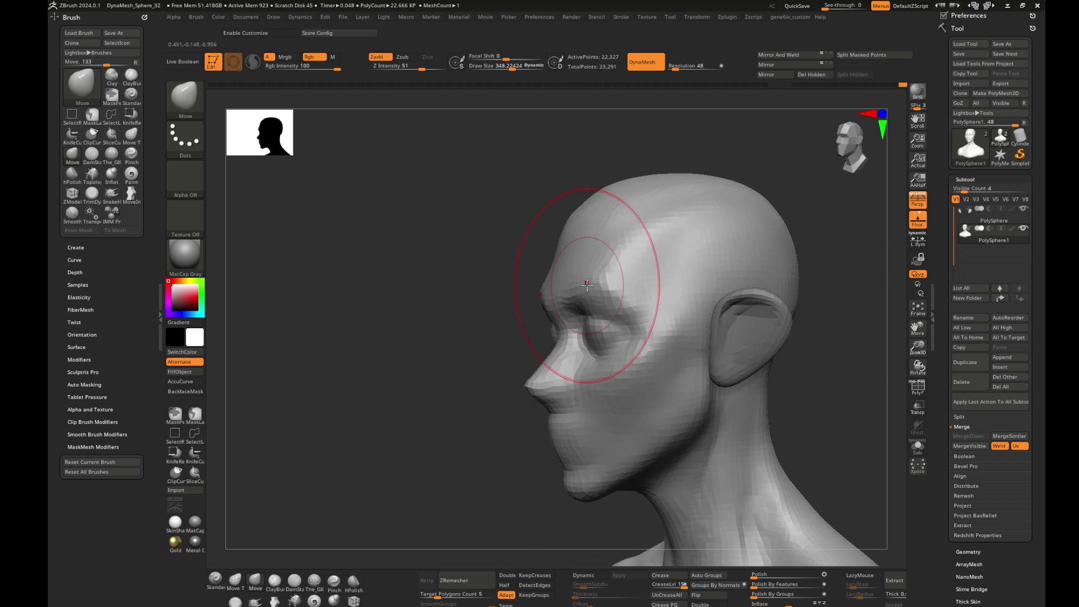
mouse_move(587, 284)
right_down()
mouse_move(422, 327)
mouse_move(787, 299)
mouse_move(775, 281)
mouse_move(446, 334)
mouse_move(421, 363)
mouse_move(426, 381)
right_up()
key(bracketleft)
key(bracketleft)
drag(467, 405, 423, 417)
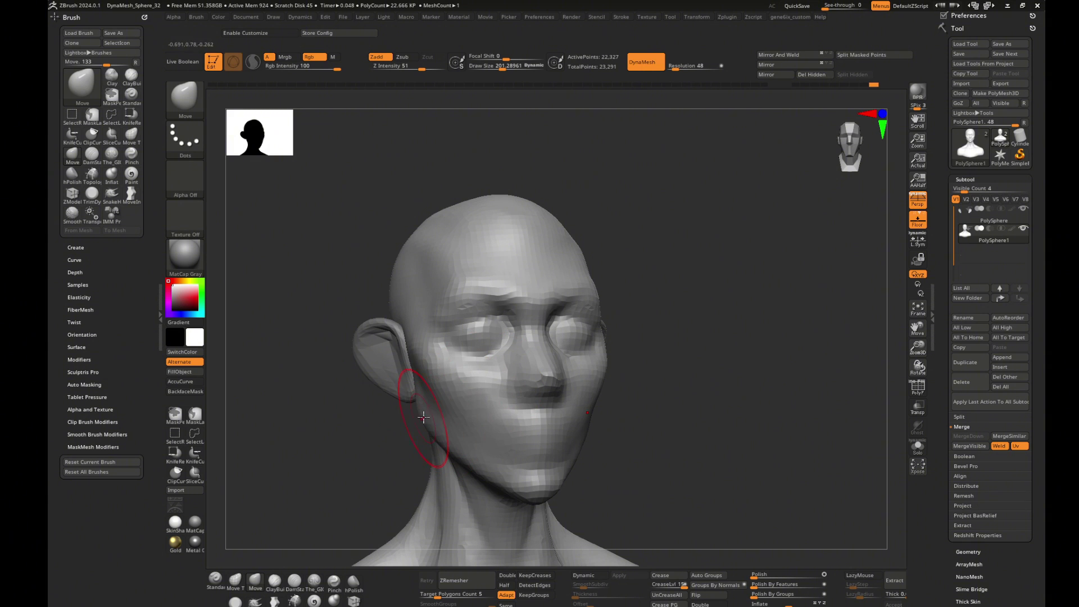
mouse_move(408, 352)
right_down()
mouse_move(393, 337)
mouse_move(401, 373)
mouse_move(607, 337)
mouse_move(647, 384)
right_up()
key(bracketleft)
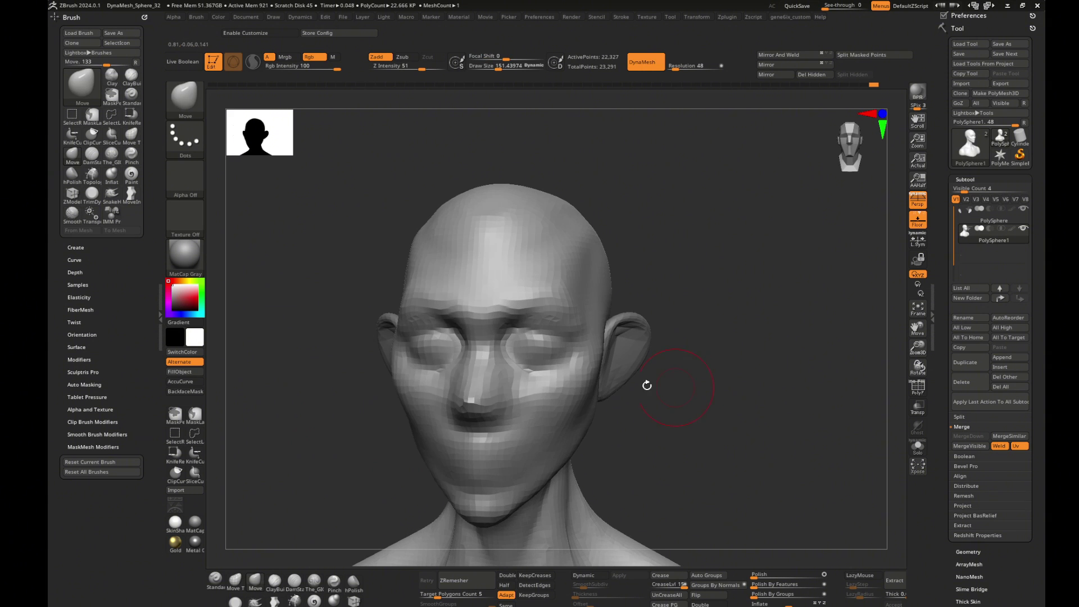
mouse_move(402, 336)
right_down()
mouse_move(433, 277)
mouse_move(393, 315)
right_up()
- Flatten the side of the cranium with hPolish, then cut Draw Size to about 181
click(353, 582)
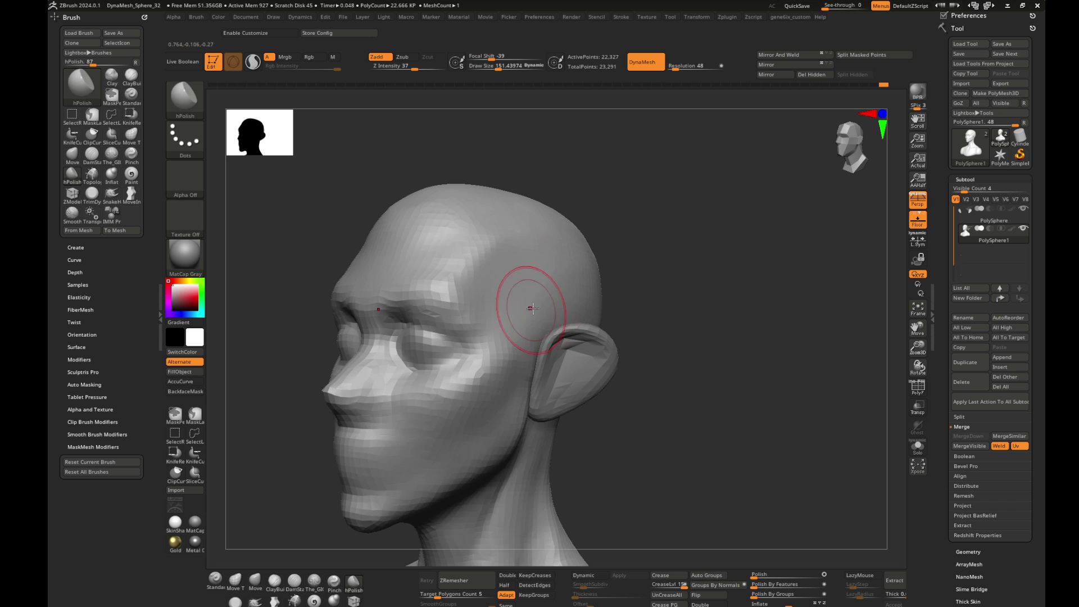
right_drag(525, 301, 727, 276)
key(s)
drag(520, 262, 509, 263)
- Push the right temple into shape with the Move brush
key(b)
key(m)
key(v)
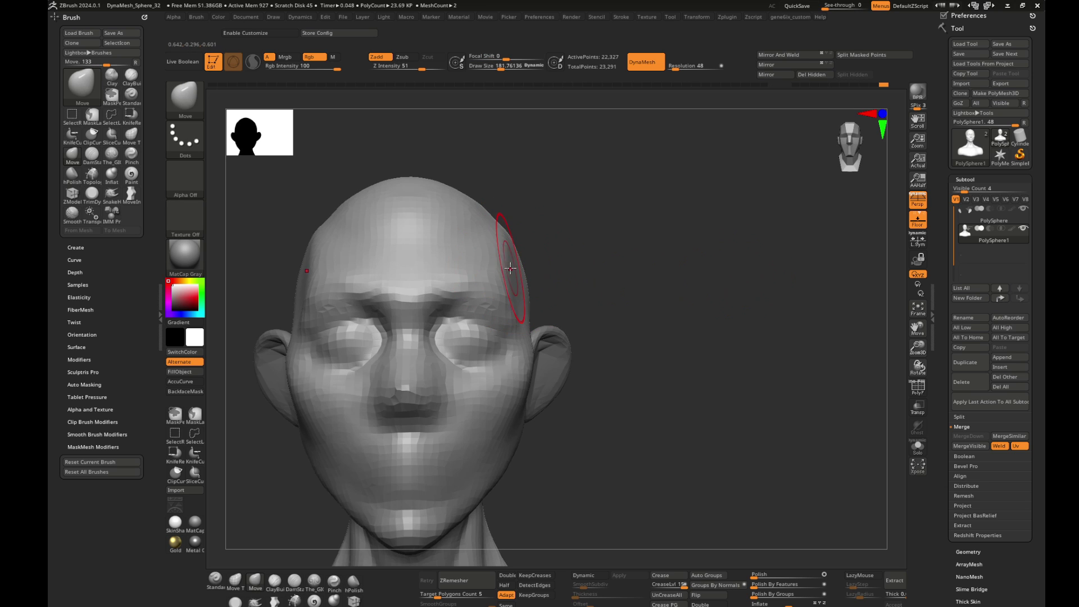
mouse_move(514, 241)
right_down()
mouse_move(576, 251)
mouse_move(763, 356)
mouse_move(775, 328)
mouse_move(882, 327)
mouse_move(296, 430)
mouse_move(386, 414)
mouse_move(393, 403)
mouse_move(365, 403)
mouse_move(488, 404)
mouse_move(436, 416)
mouse_move(787, 371)
right_up()
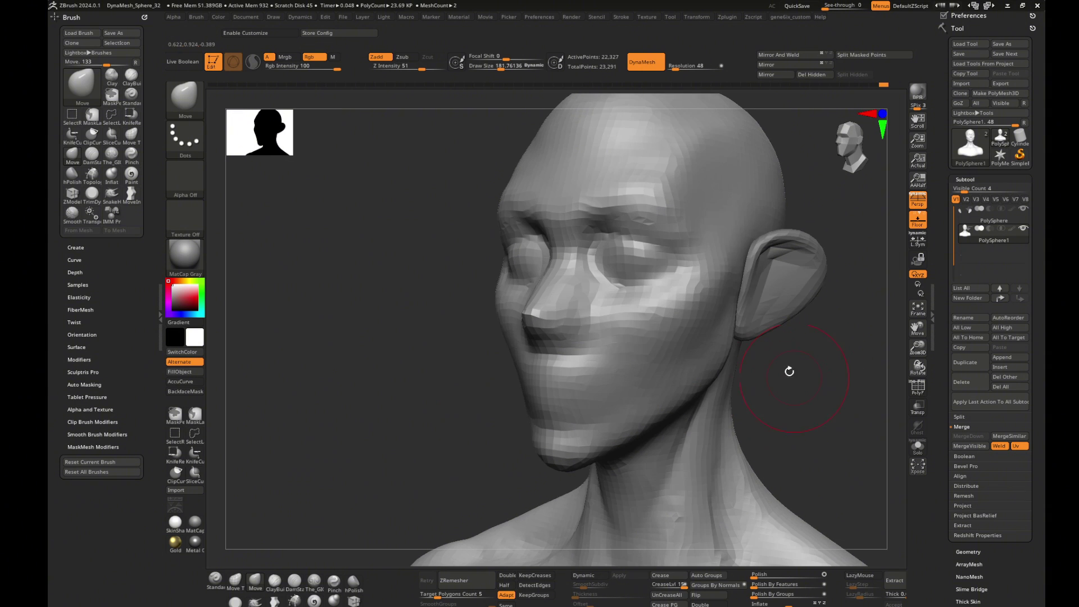
key(bracketleft)
- Pinch the brow ridge crisper with a Pinch brush shrunk to about 108
click(338, 574)
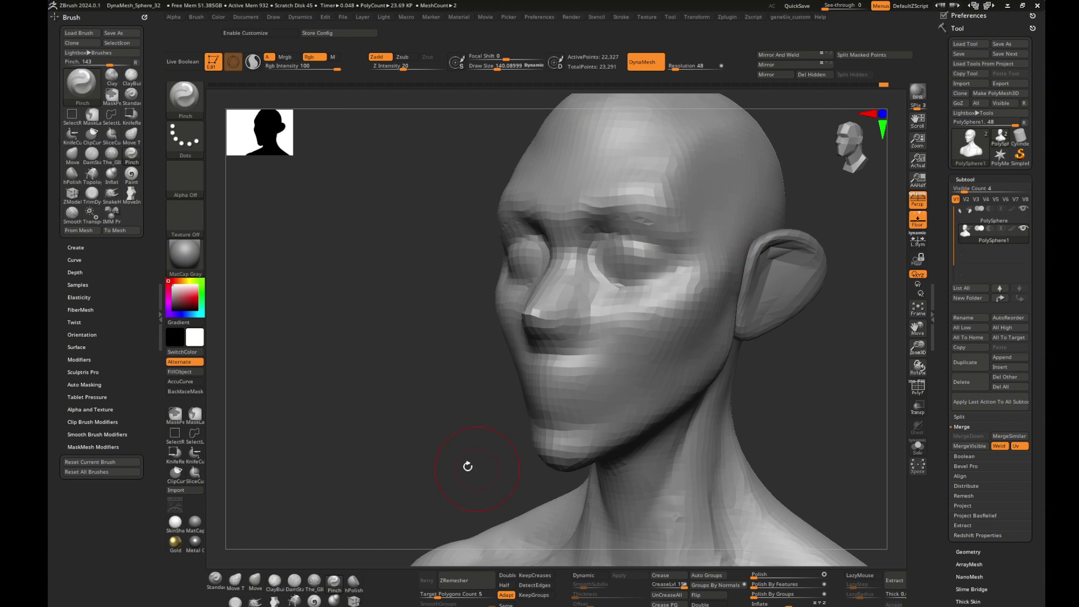
right_drag(466, 465, 682, 253)
key(bracketleft)
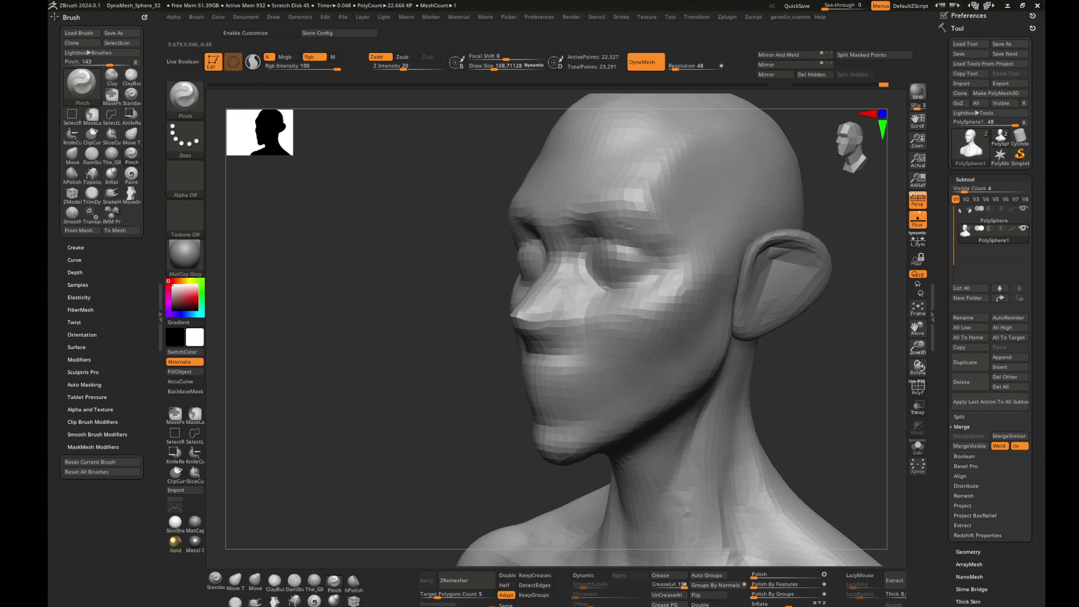
key(1)
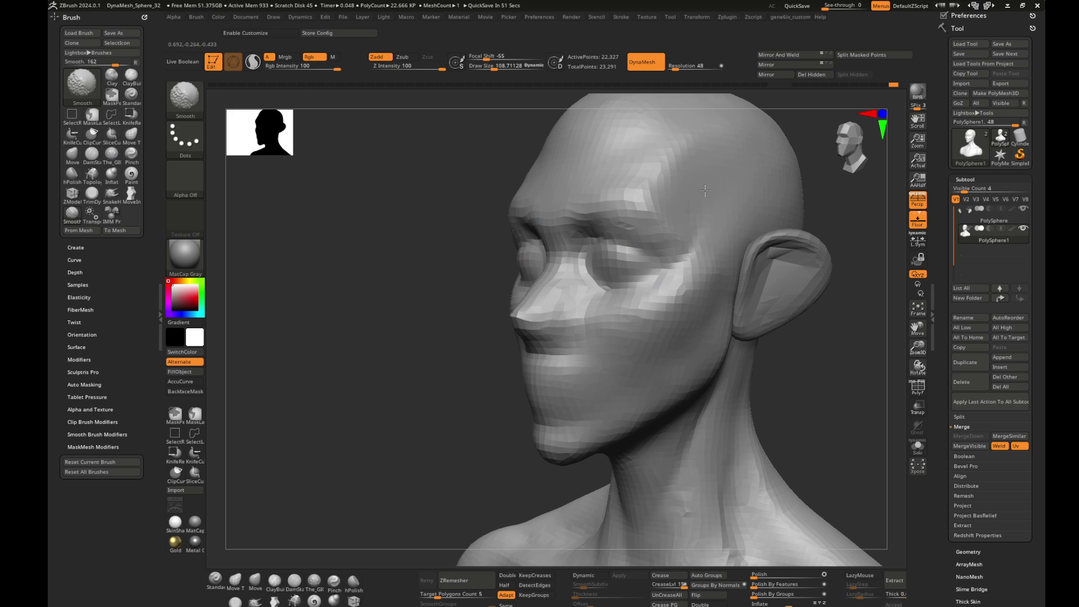
key(b)
key(m)
key(v)
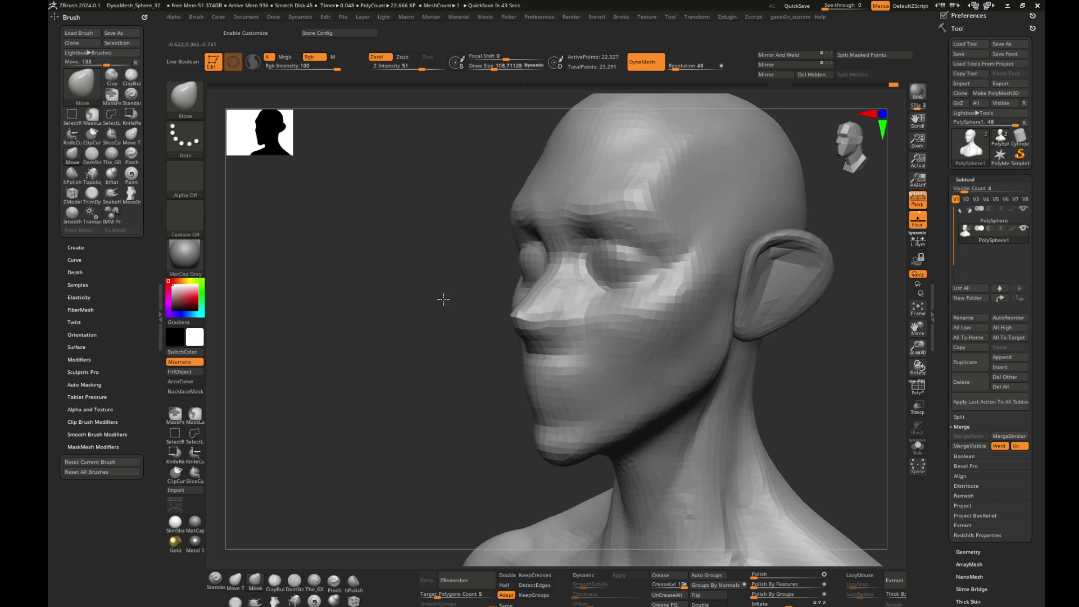
- Frame the whole bust, enlarge the Move brush to about 322 and shape the side of the neck
mouse_move(441, 301)
mouse_down()
mouse_move(610, 267)
mouse_move(506, 385)
mouse_move(725, 373)
mouse_up()
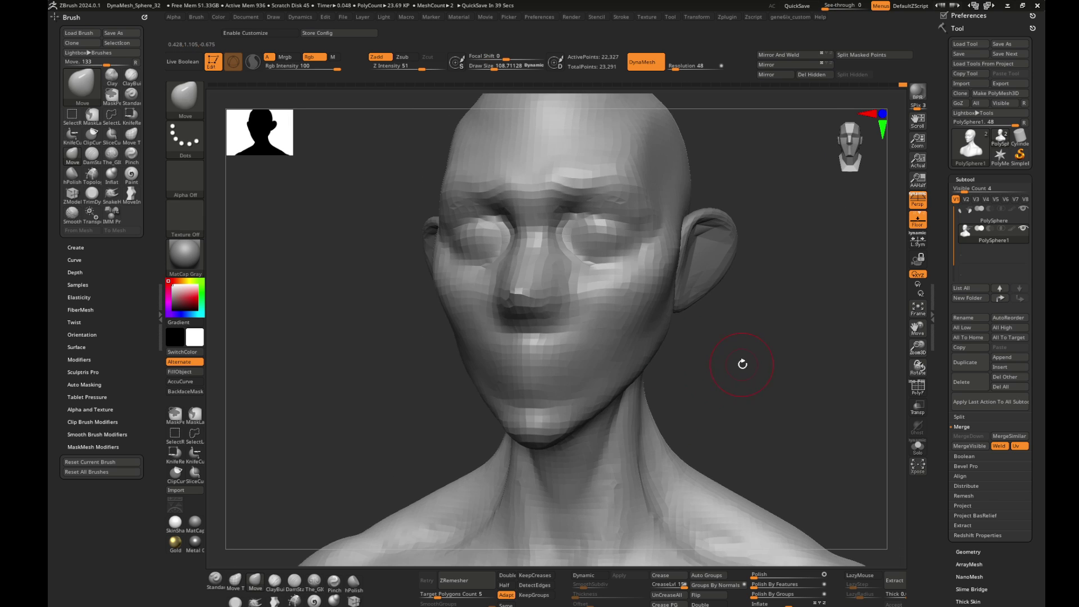
scroll(741, 362, up, 3)
key(f)
mouse_move(554, 277)
mouse_down()
mouse_move(457, 313)
mouse_move(556, 351)
mouse_up()
key(s)
drag(556, 351, 482, 337)
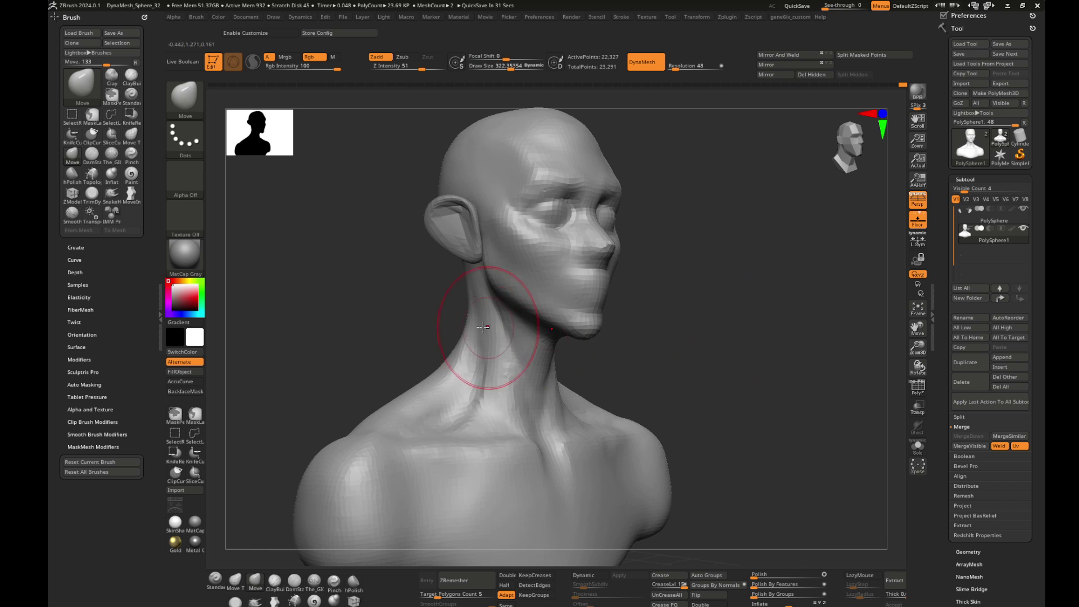
mouse_move(691, 335)
mouse_down()
mouse_move(581, 375)
mouse_move(768, 294)
mouse_move(746, 398)
mouse_move(775, 354)
mouse_move(676, 415)
mouse_move(669, 390)
mouse_up()
- Set the brush to about 228 and pick ClayBuildup, viewing the bust from the front
key(s)
click(680, 422)
key(b)
key(c)
key(b)
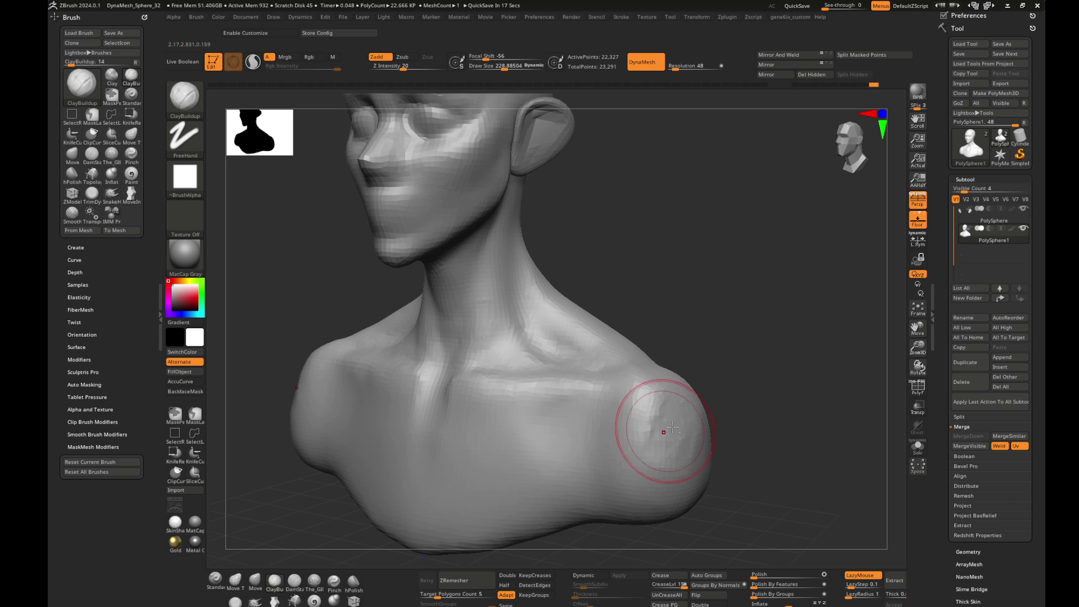
shift+drag(748, 427, 802, 315)
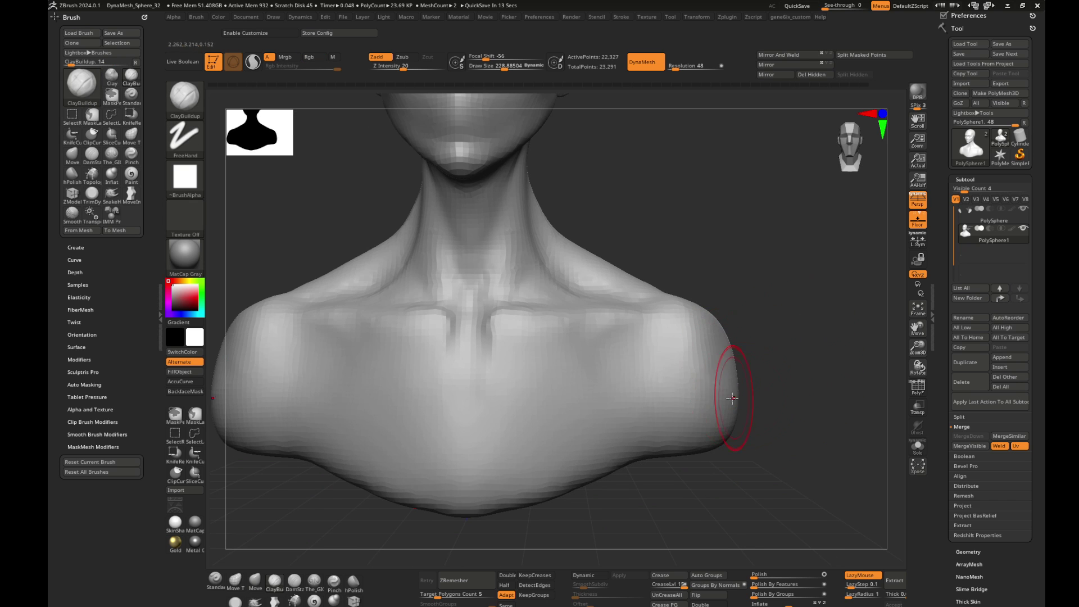
- Return to the Move brush and review the shoulders from several angles
key(b)
key(m)
key(v)
right_drag(712, 356, 730, 363)
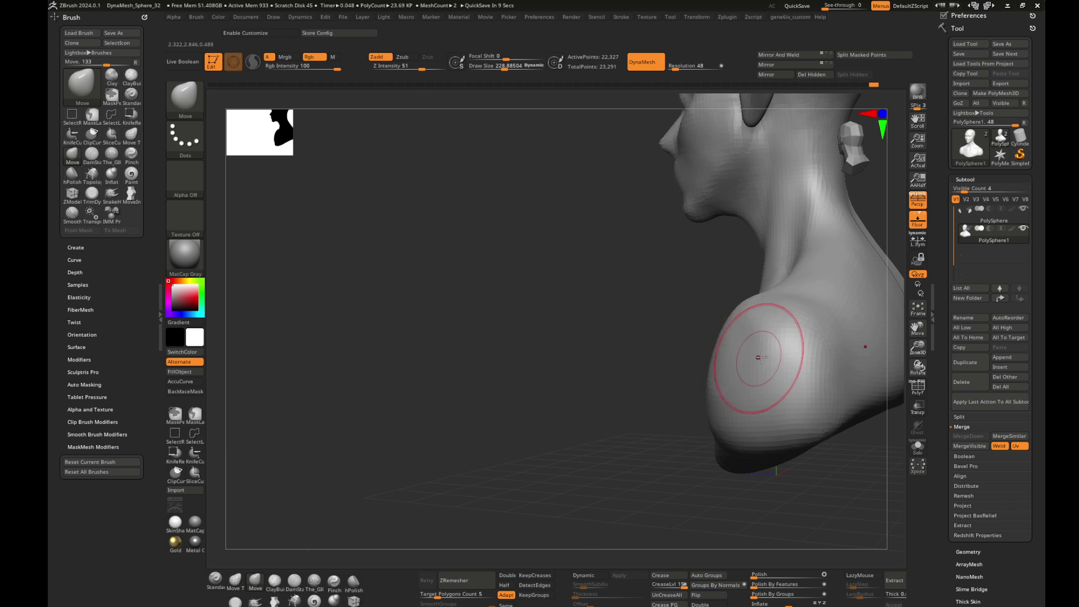
right_drag(671, 397, 712, 376)
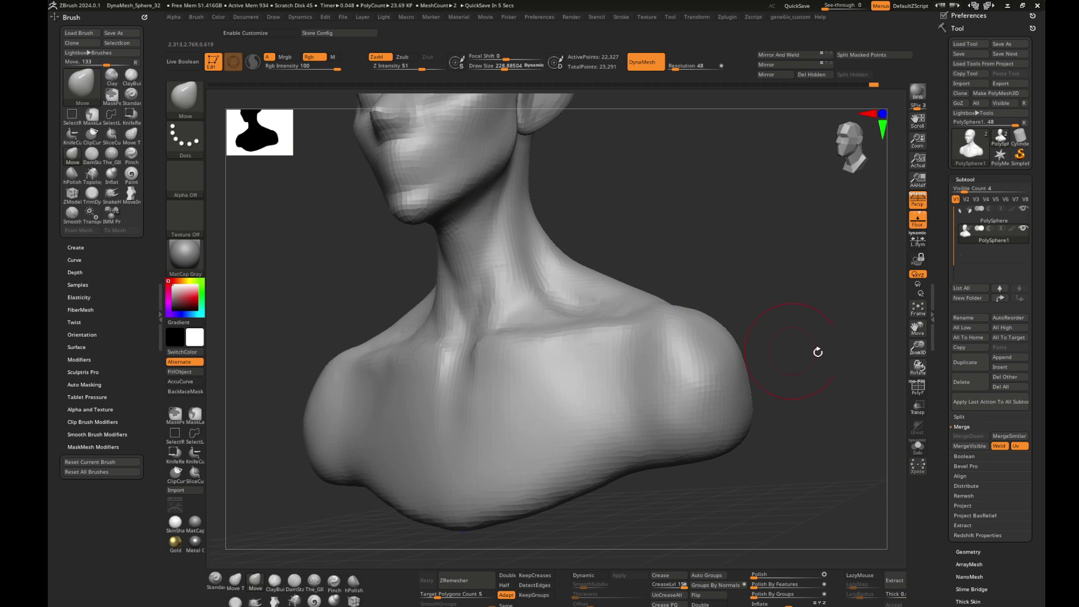
mouse_move(817, 352)
right_down()
mouse_move(747, 302)
mouse_move(691, 385)
mouse_move(705, 318)
right_up()
mouse_move(578, 378)
right_down()
mouse_move(787, 316)
mouse_move(747, 303)
right_up()
- Carve DamStandard grooves along the collarbones and down the sternum
key(b)
key(d)
key(s)
drag(427, 388, 674, 415)
drag(579, 416, 579, 454)
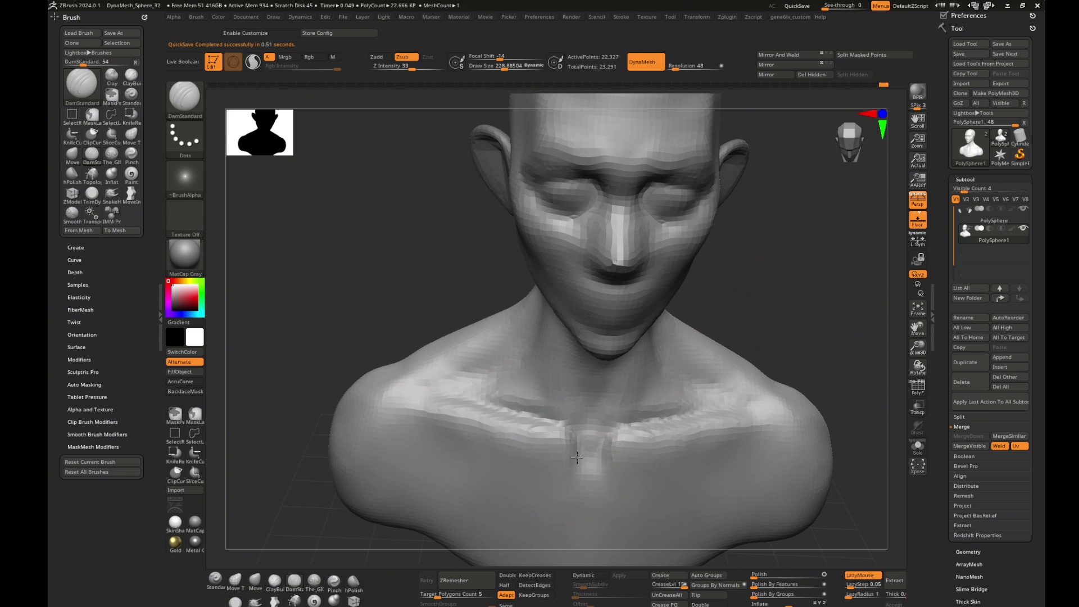
- Build up the collarbone area with ClayBuildup, undoing the last stroke
key(b)
key(c)
key(b)
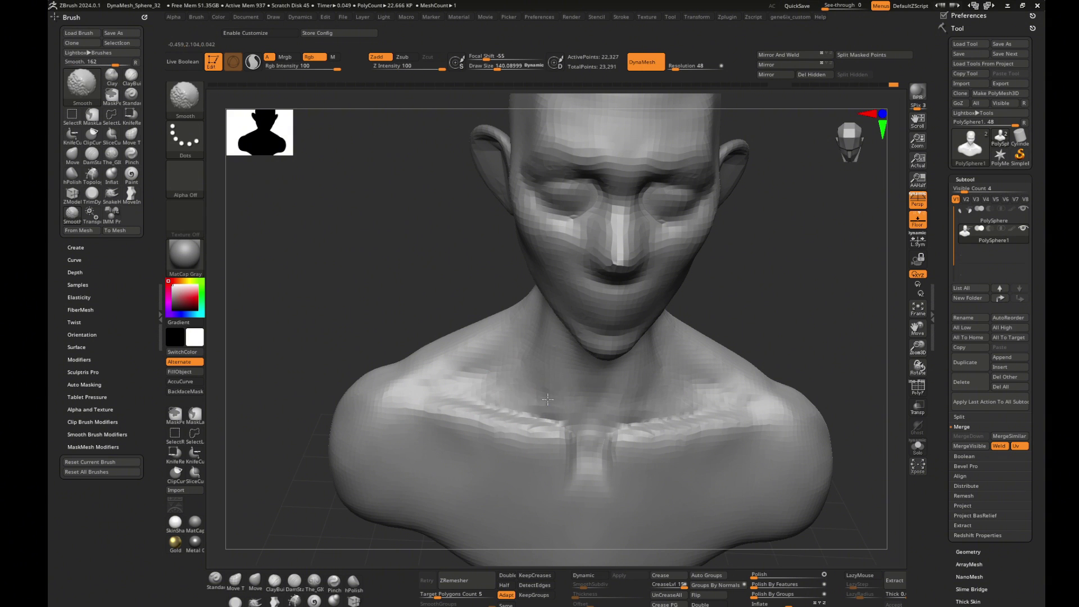
shift+drag(433, 446, 393, 483)
shift+right_drag(393, 483, 364, 483)
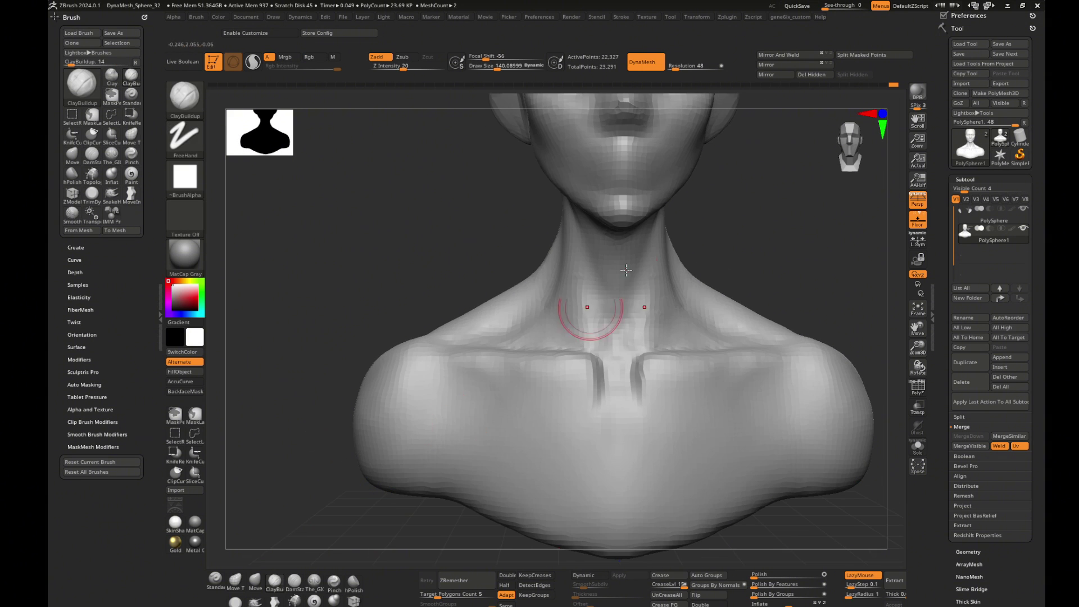
key(ctrl+z)
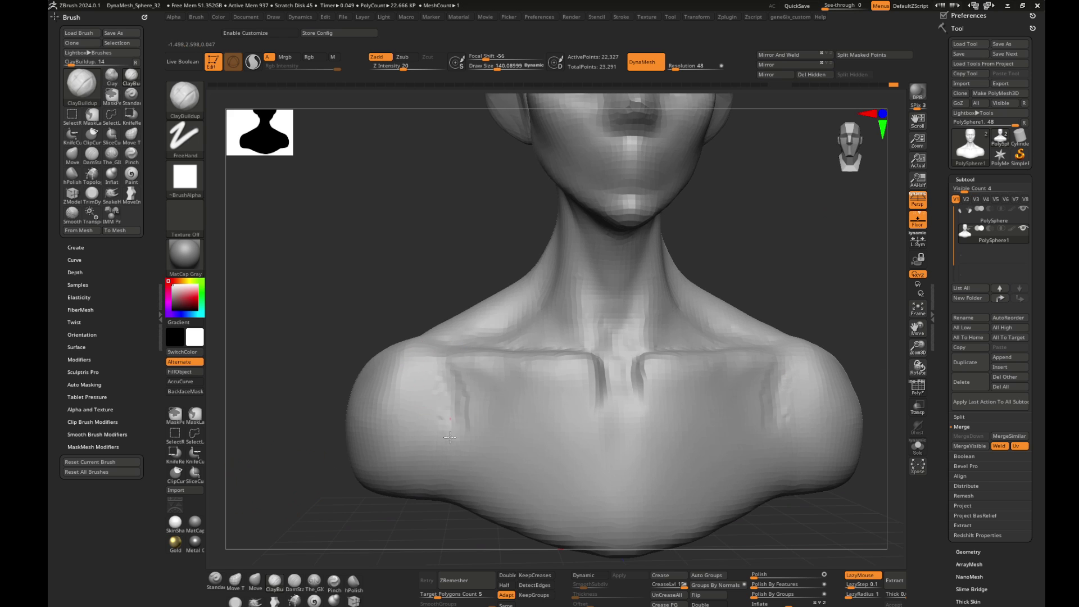
- Deepen creases on the left and mid-chest, then Shift-smooth the left crease
drag(452, 401, 444, 378)
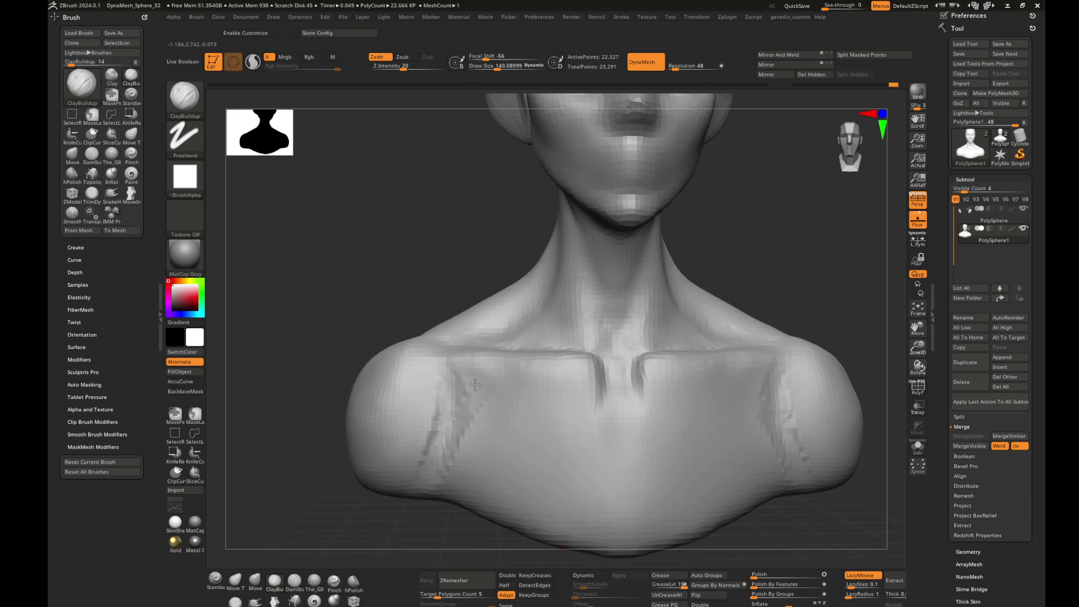
drag(521, 390, 590, 470)
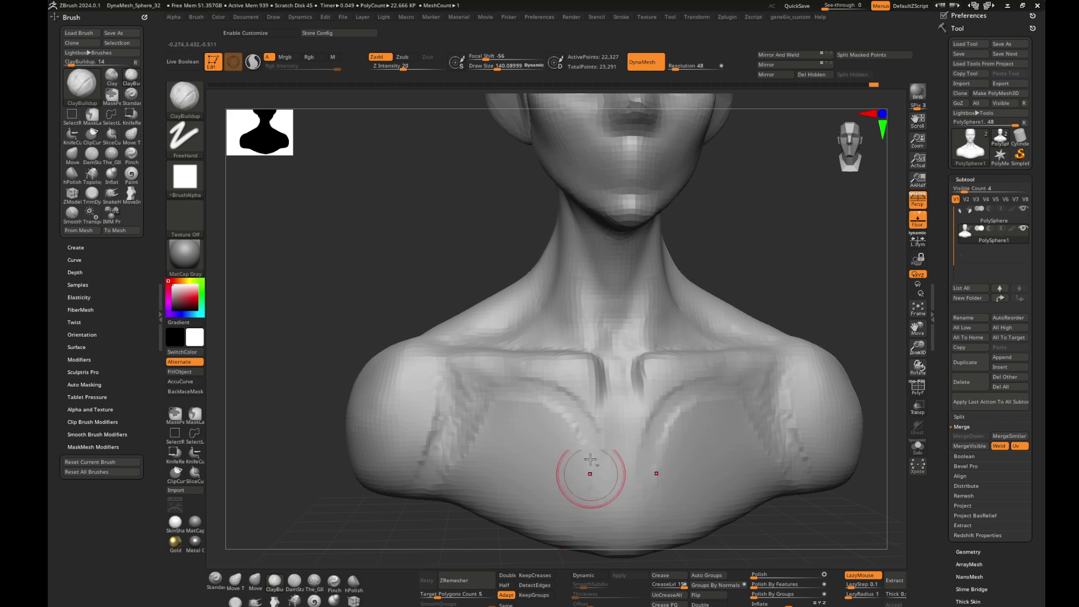
key(shift)
shift+drag(473, 414, 443, 437)
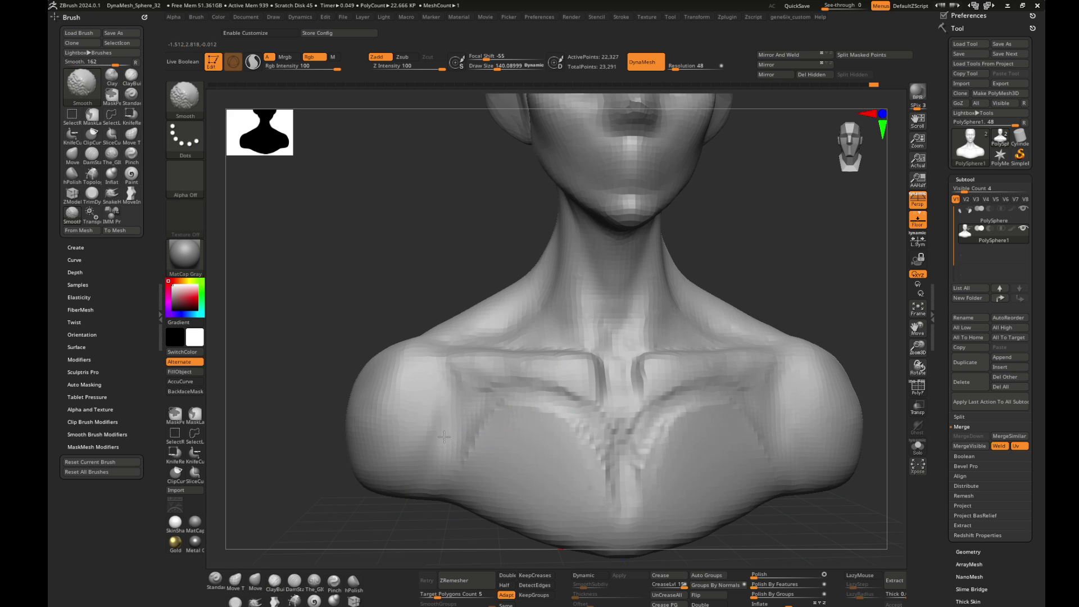
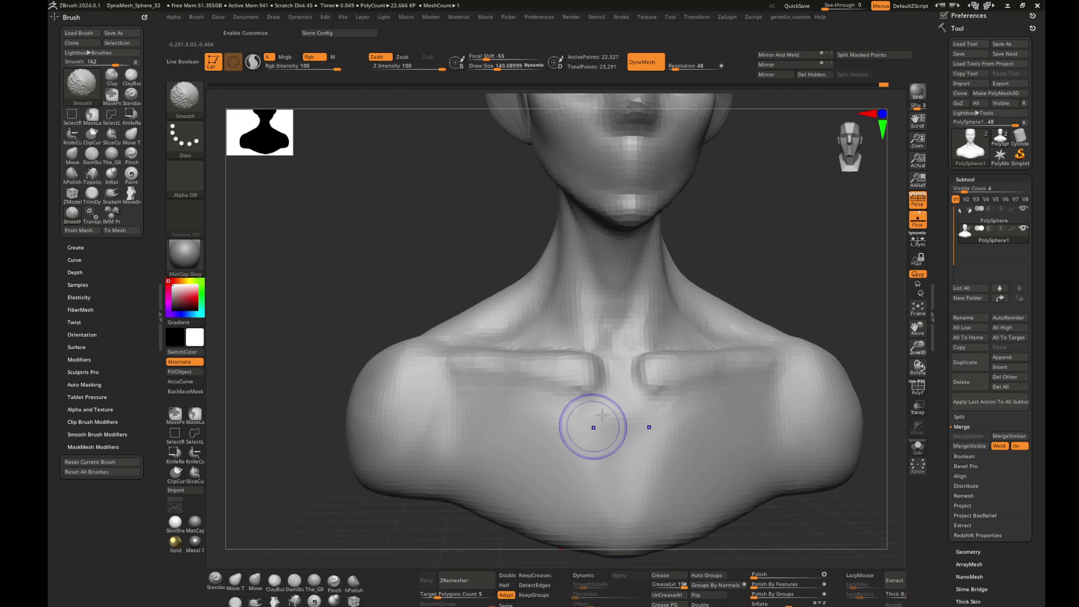
- Smooth the collarbone and shoulders, pick a smaller DamStandard brush, and frame the whole bust
drag(798, 306, 820, 301)
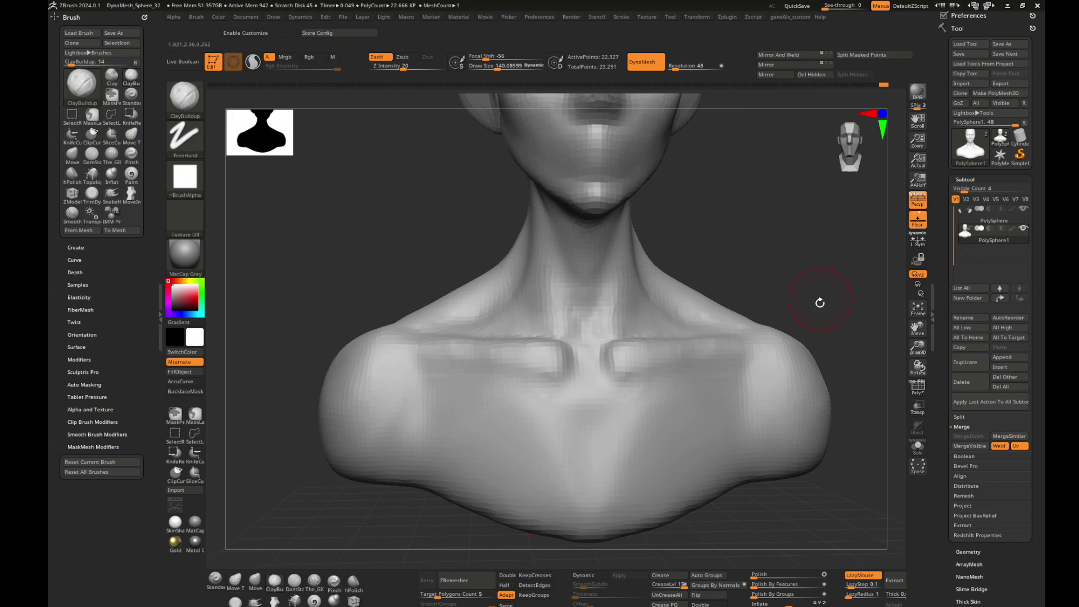
drag(308, 441, 409, 346)
key(s)
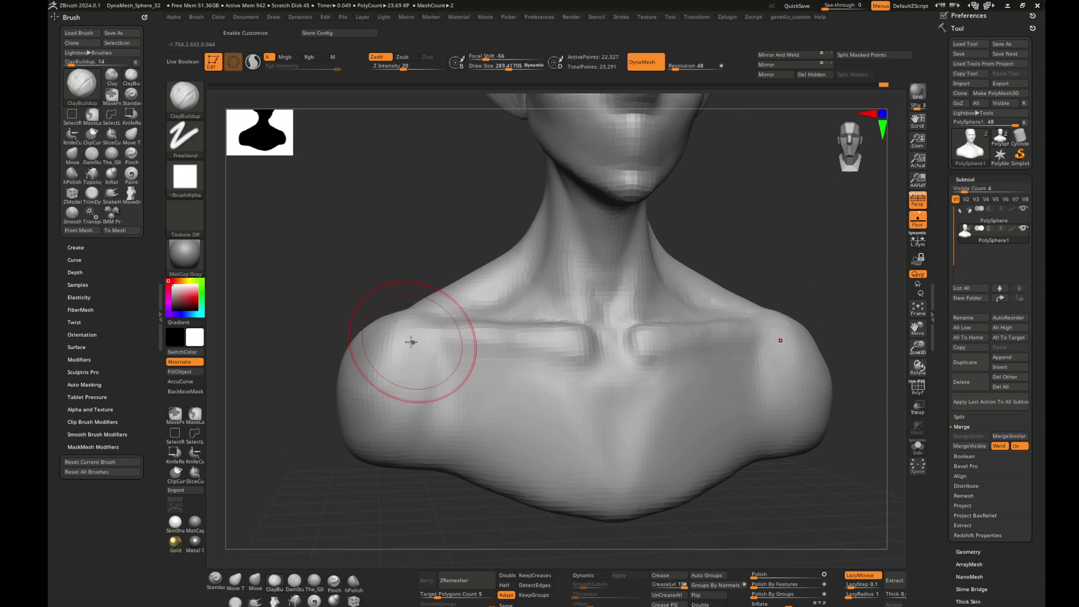
key(b)
key(d)
key(s)
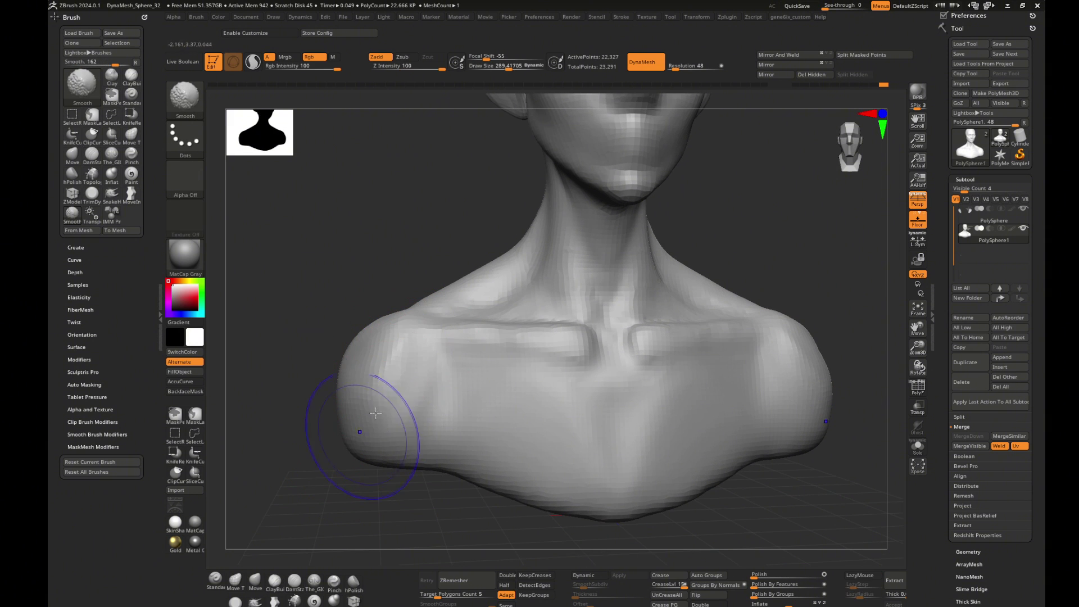
mouse_move(747, 301)
alt+mouse_down()
mouse_move(766, 258)
mouse_move(698, 298)
mouse_move(593, 315)
mouse_move(770, 245)
mouse_move(830, 355)
mouse_move(494, 321)
alt+mouse_up()
- Remesh the head at DynaMesh resolution 80 and deepen the eye sockets under the brow
key(s)
drag(681, 68, 677, 69)
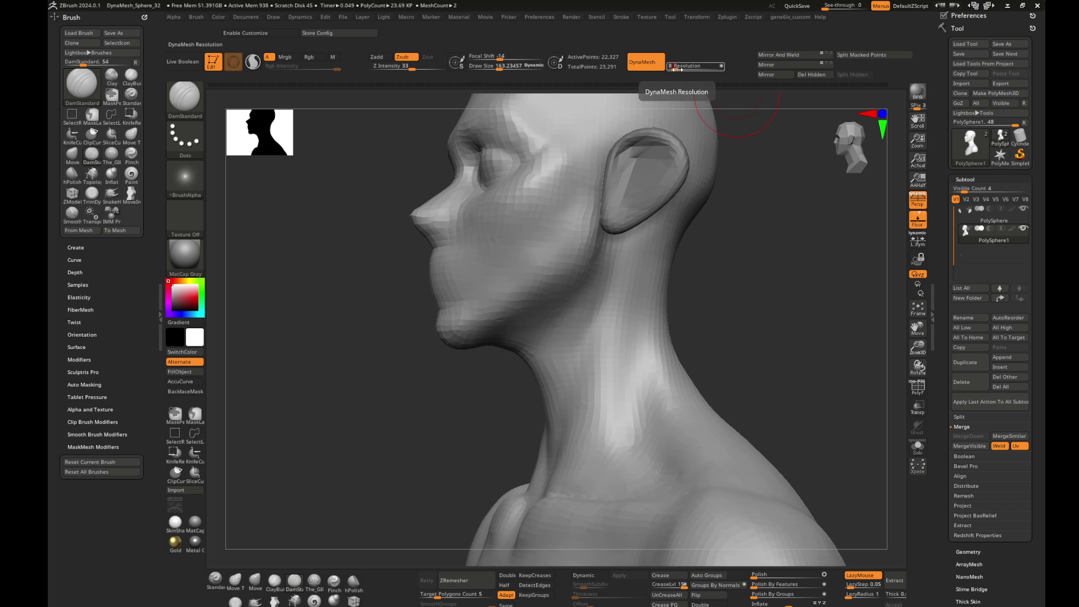
mouse_move(802, 299)
mouse_down()
mouse_move(773, 337)
mouse_move(795, 421)
mouse_up()
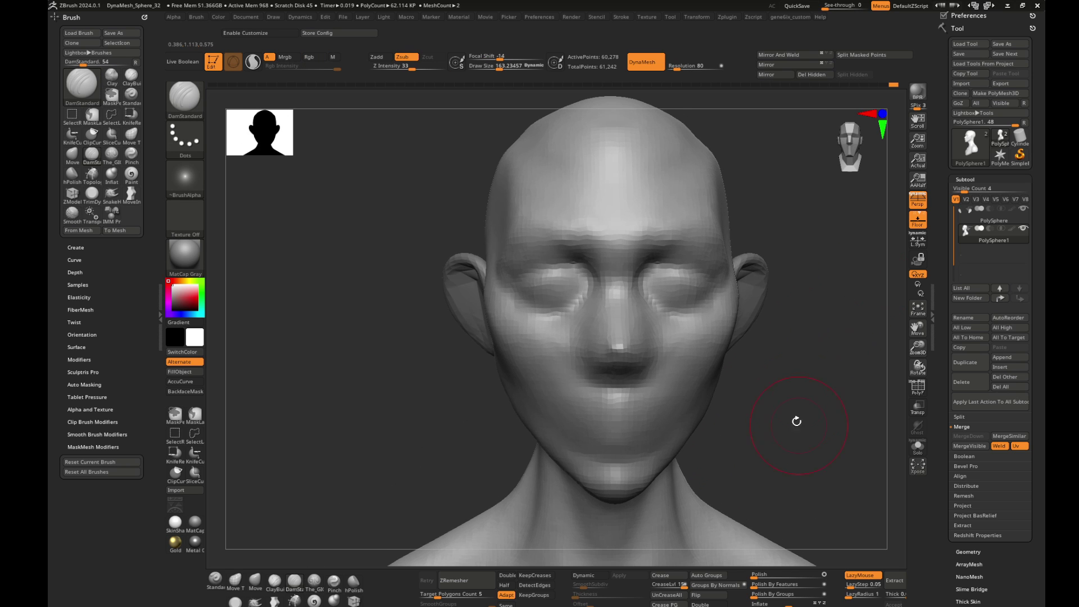
drag(570, 247, 548, 289)
key(bracketleft)
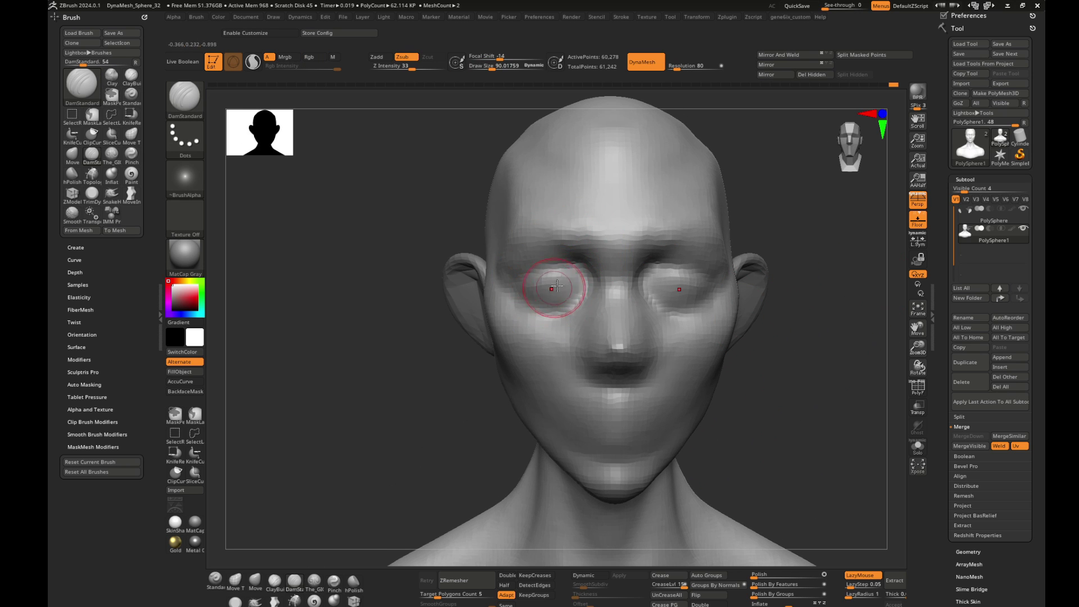
key(bracketright)
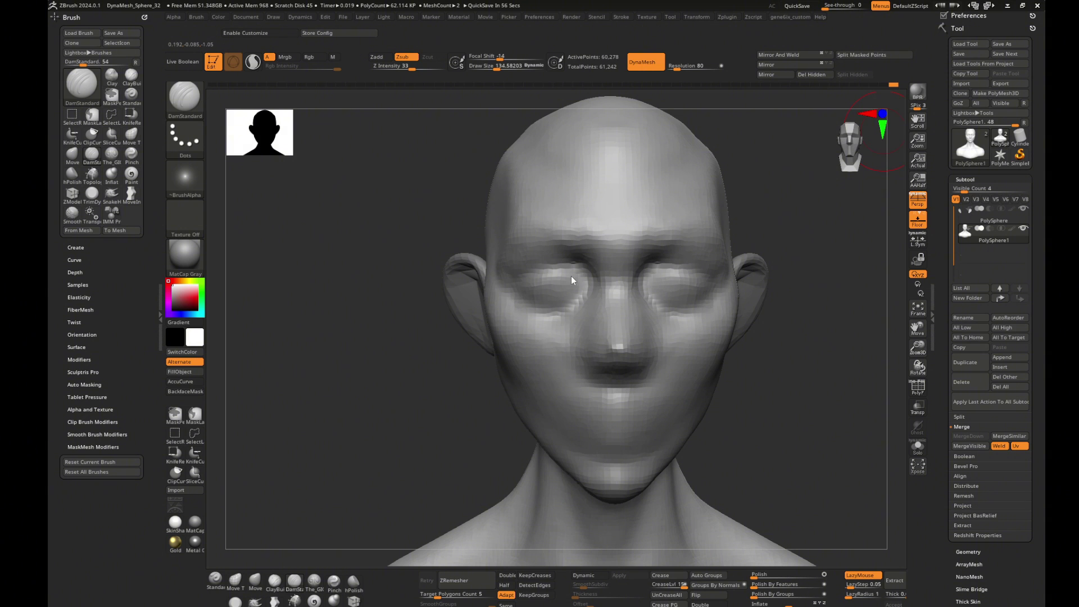
- Reshape the nose bridge in side profile with a smaller Move brush
mouse_move(830, 354)
mouse_down()
mouse_move(825, 364)
mouse_move(625, 317)
mouse_up()
key(b)
key(m)
key(v)
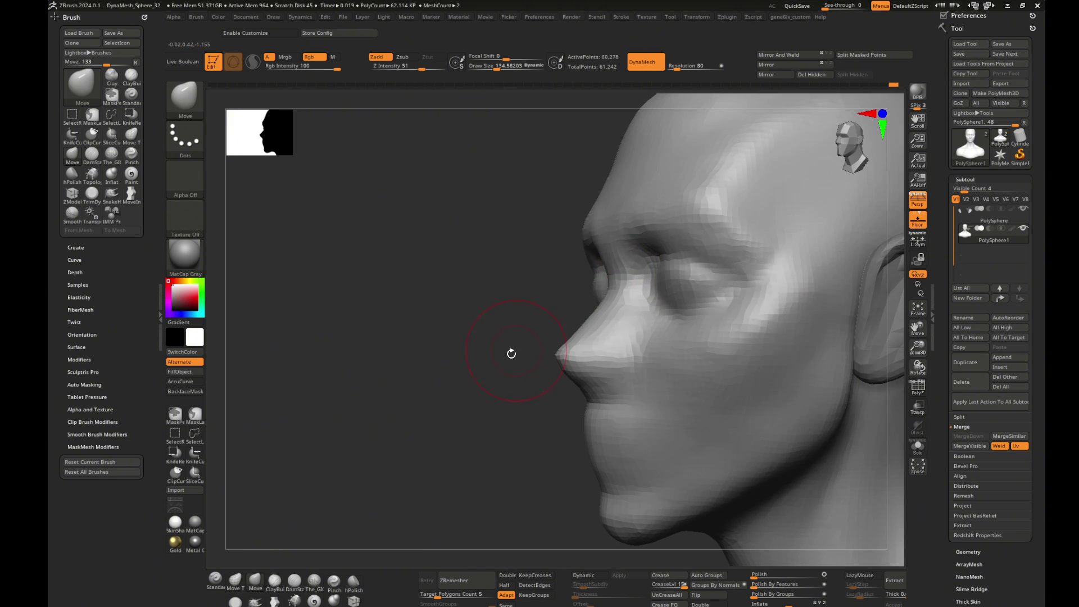
drag(511, 354, 563, 358)
key(bracketleft)
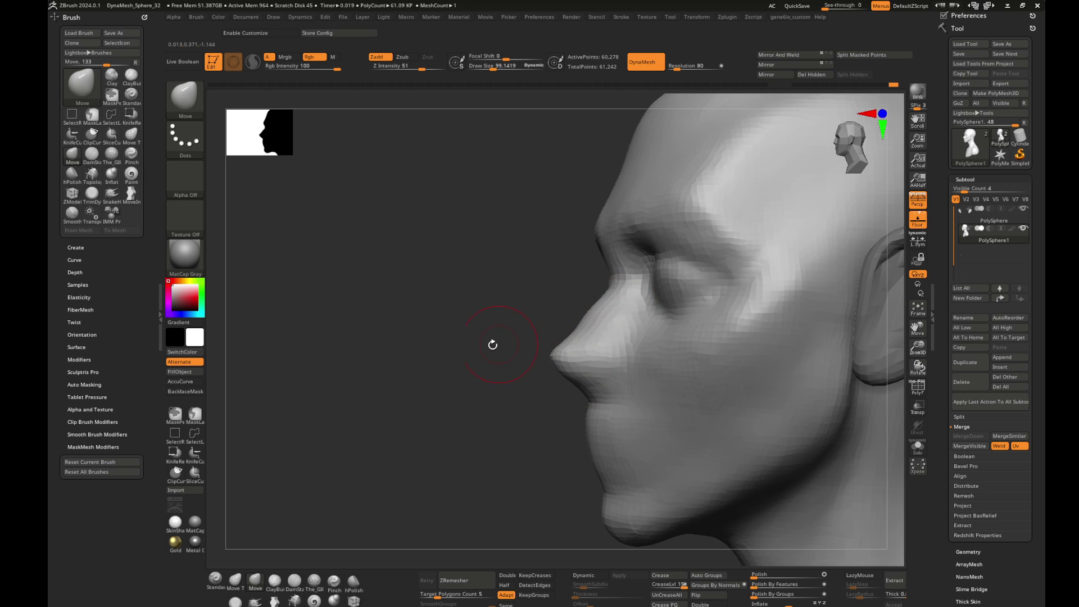
drag(493, 345, 605, 307)
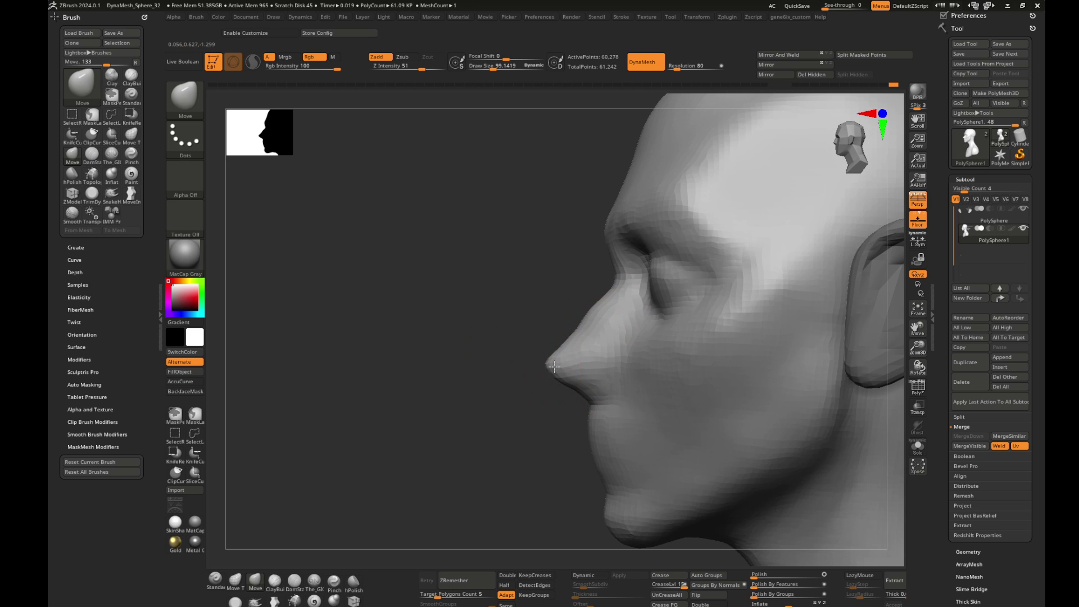
- Push the left nostril wing and nostril edge into shape with a smaller Move brush
drag(476, 417, 730, 390)
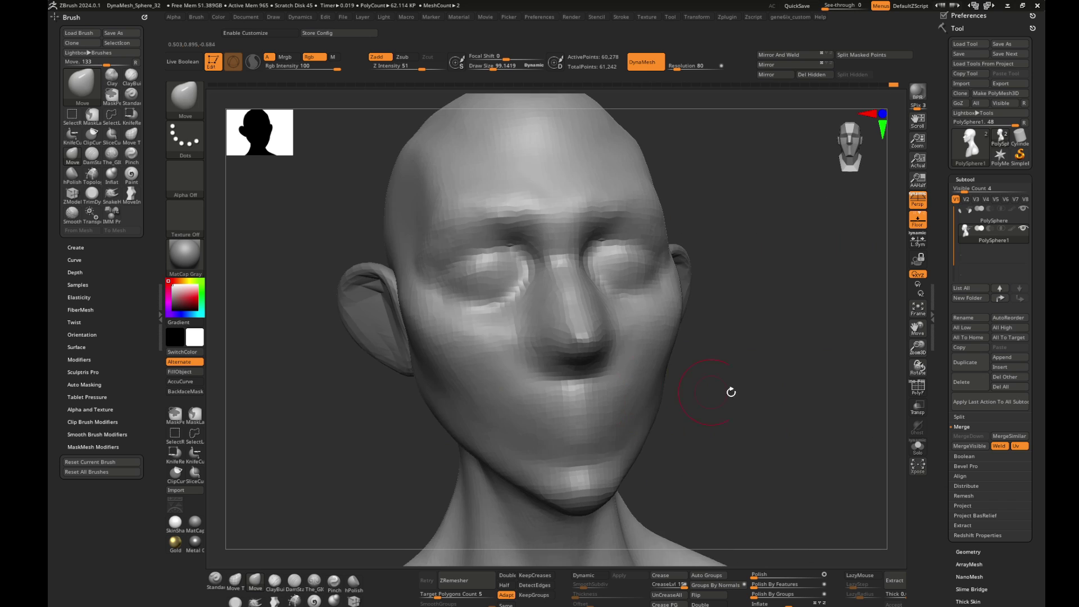
key(1)
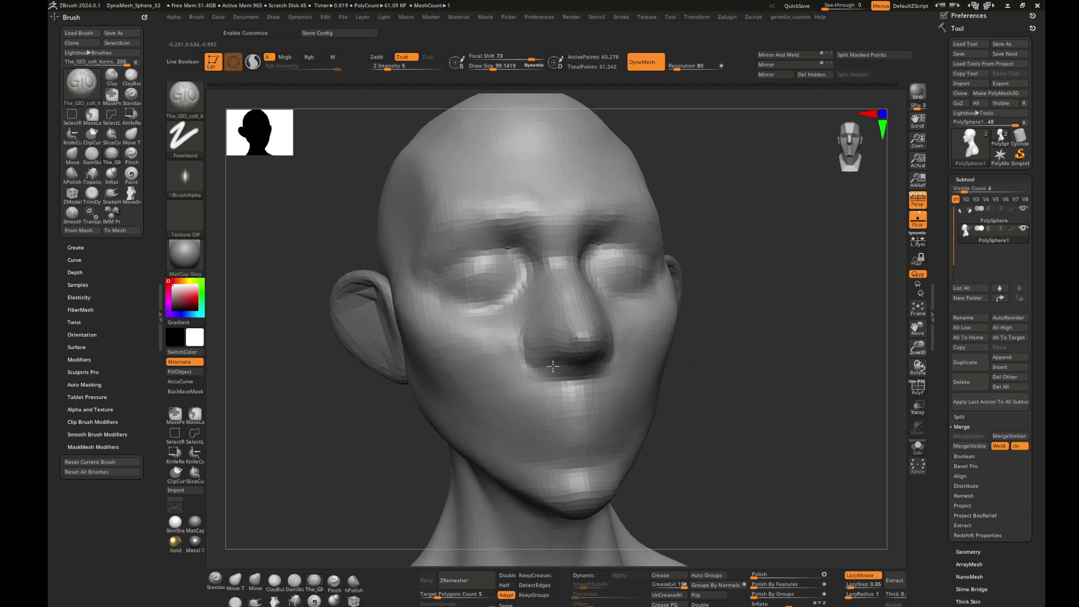
key(b)
key(m)
key(v)
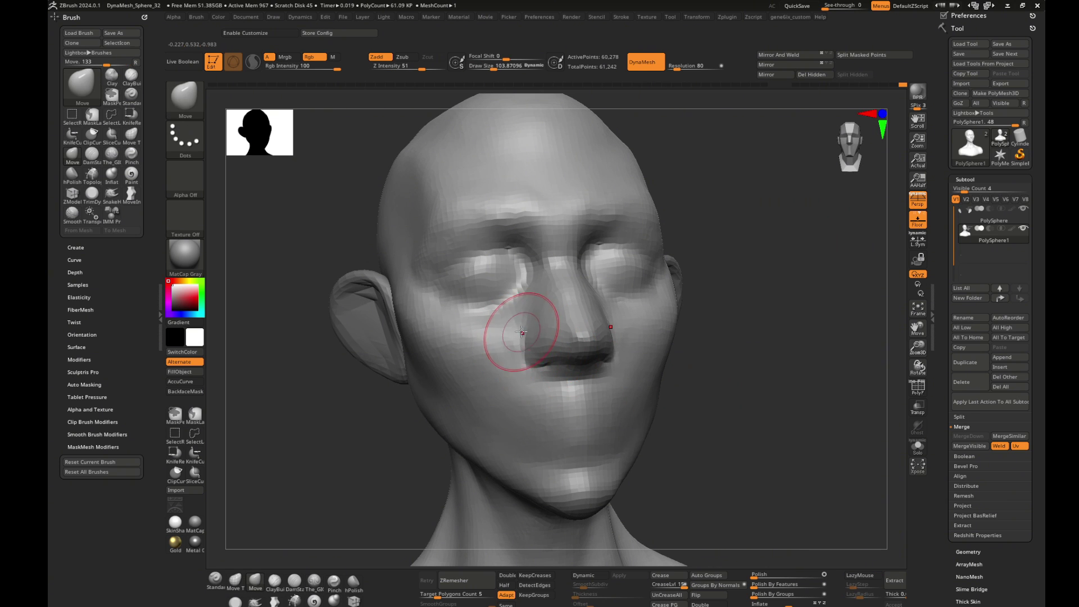
drag(521, 332, 542, 345)
mouse_move(583, 345)
right_down()
mouse_move(720, 349)
mouse_move(513, 382)
right_up()
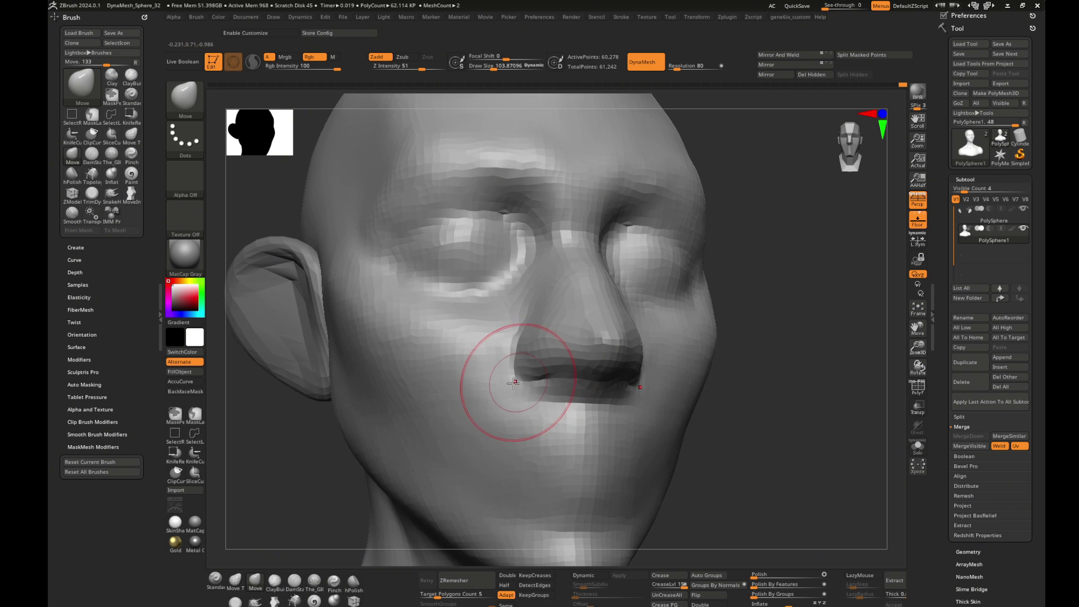
key(s)
drag(515, 382, 524, 378)
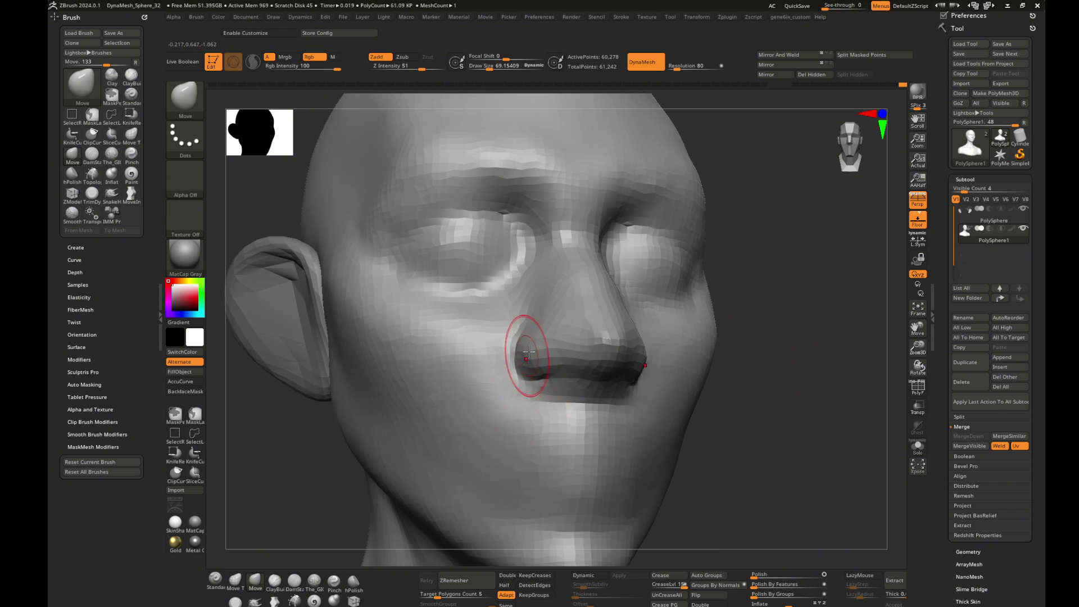
- Build up clay on the nose, checking it from profile and from below
shift+right_drag(544, 324, 567, 345)
right_drag(762, 403, 554, 368)
key(s)
drag(561, 387, 538, 386)
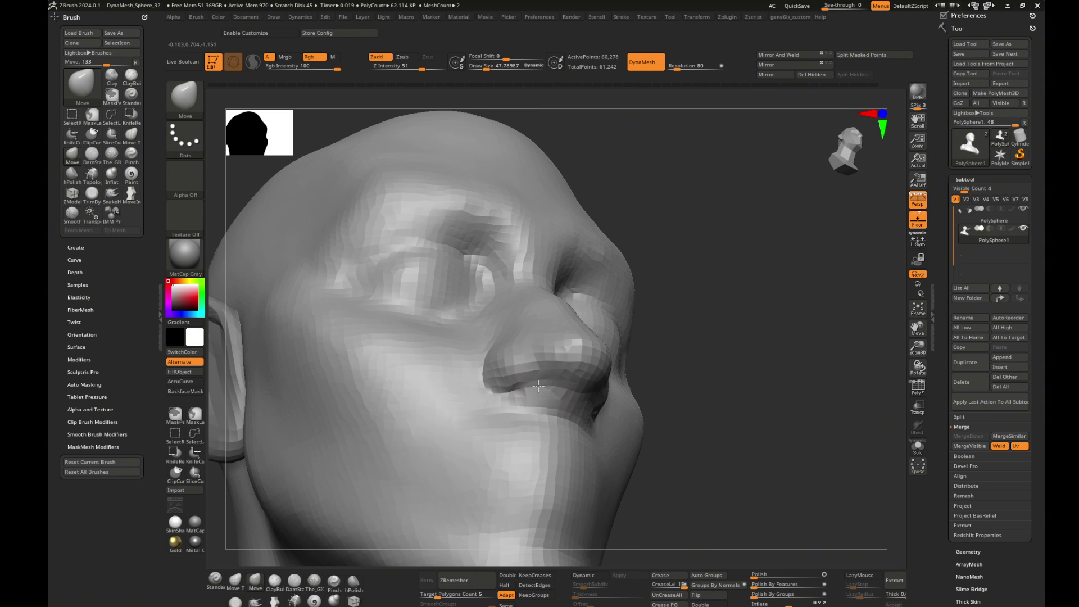
key(b)
key(c)
key(b)
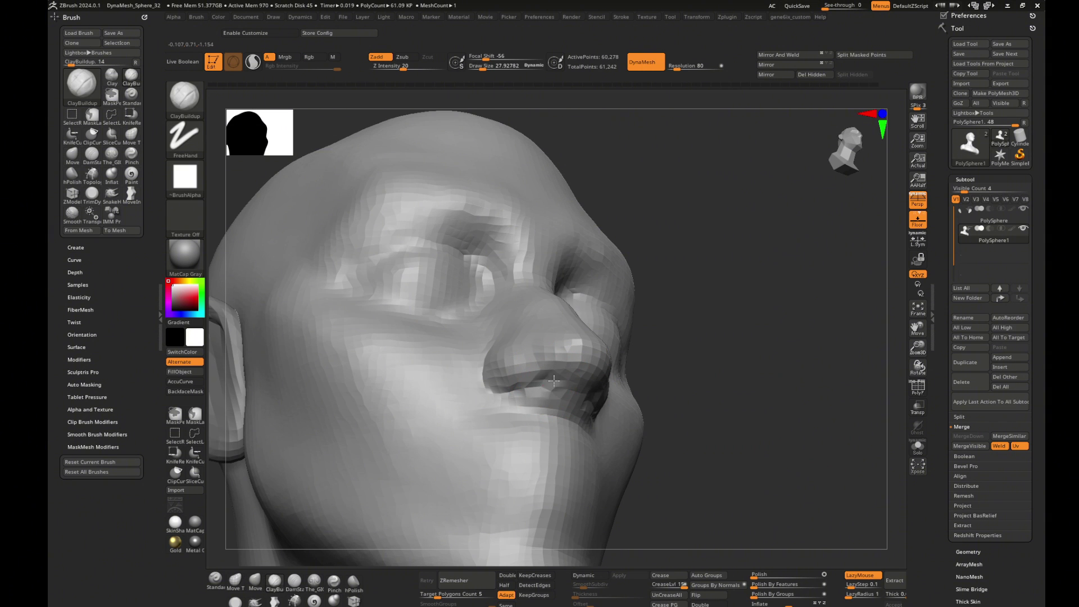
mouse_move(708, 402)
right_down()
mouse_move(818, 422)
mouse_move(520, 389)
mouse_move(535, 384)
right_up()
key(s)
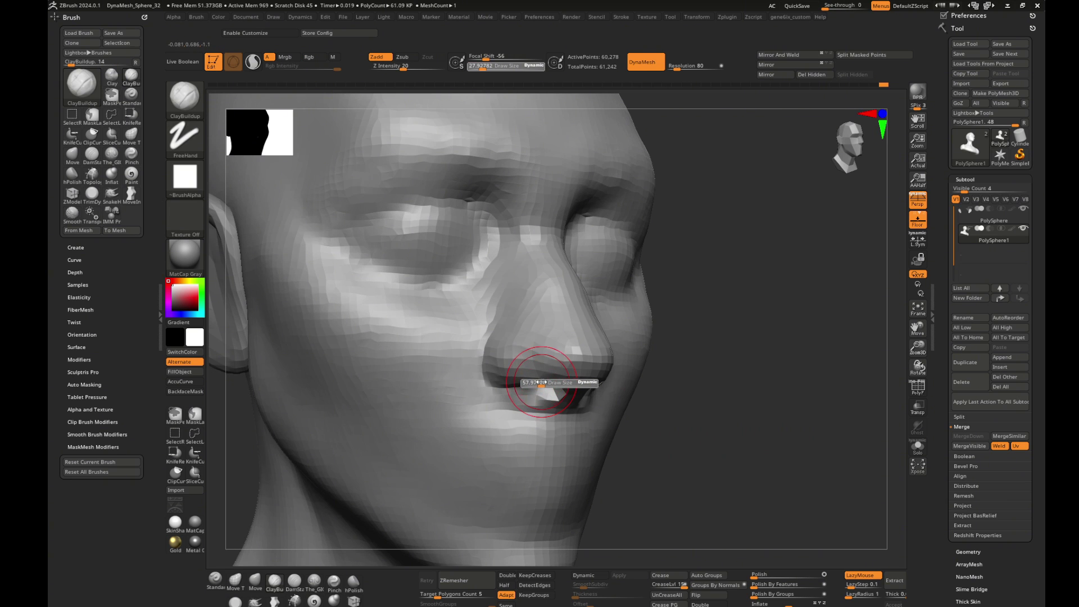
- Carve the nostril openings with DamStandard, then review the nose from front and below
key(b)
key(d)
key(s)
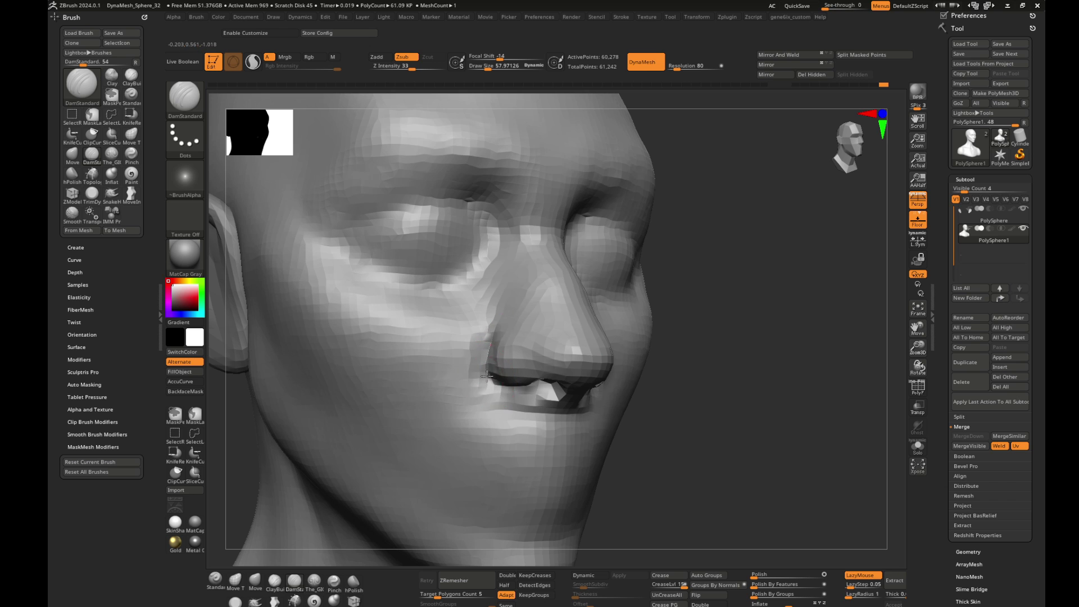
mouse_move(465, 397)
right_down()
mouse_move(759, 393)
mouse_move(841, 434)
mouse_move(500, 359)
right_up()
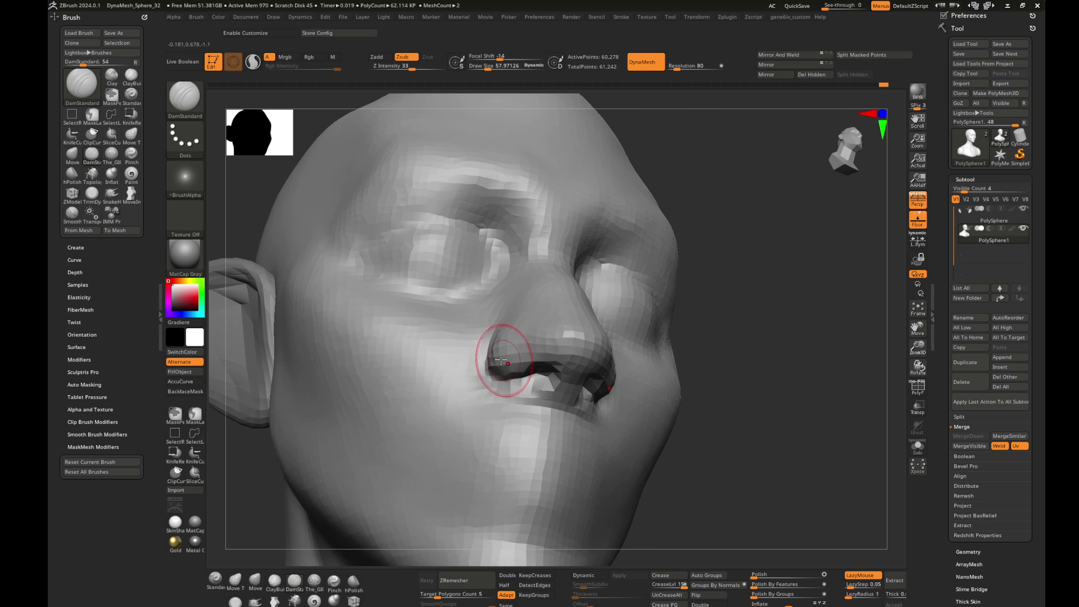
key(b)
key(m)
key(v)
right_drag(520, 311, 767, 369)
right_drag(546, 353, 555, 360)
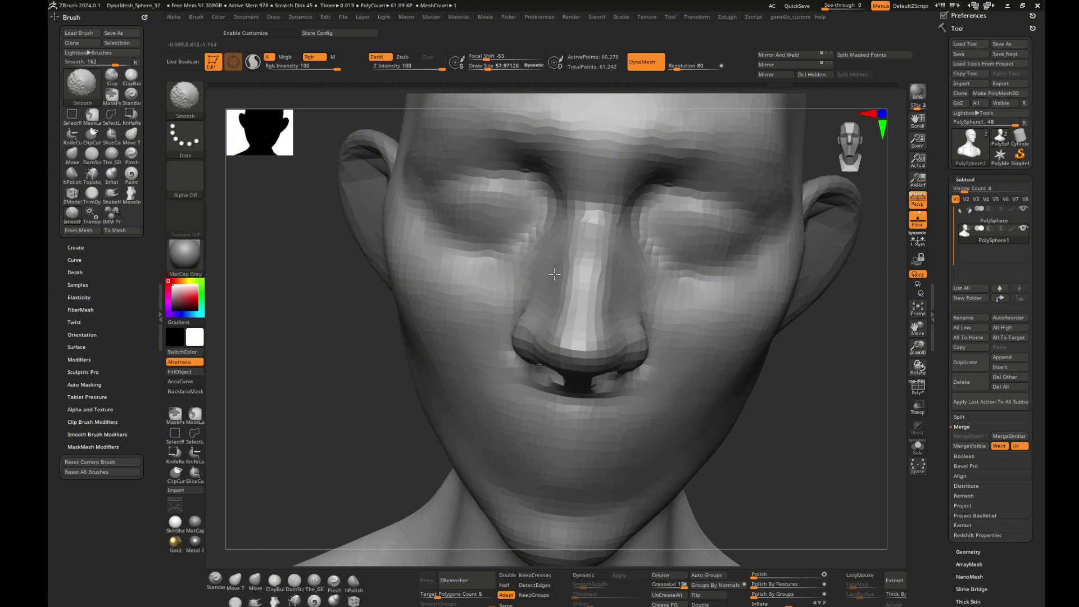
- Build up the cheek from beside the nose toward the jaw and Shift-smooth it
mouse_move(831, 397)
right_down()
mouse_move(646, 325)
mouse_move(528, 390)
mouse_move(604, 390)
right_up()
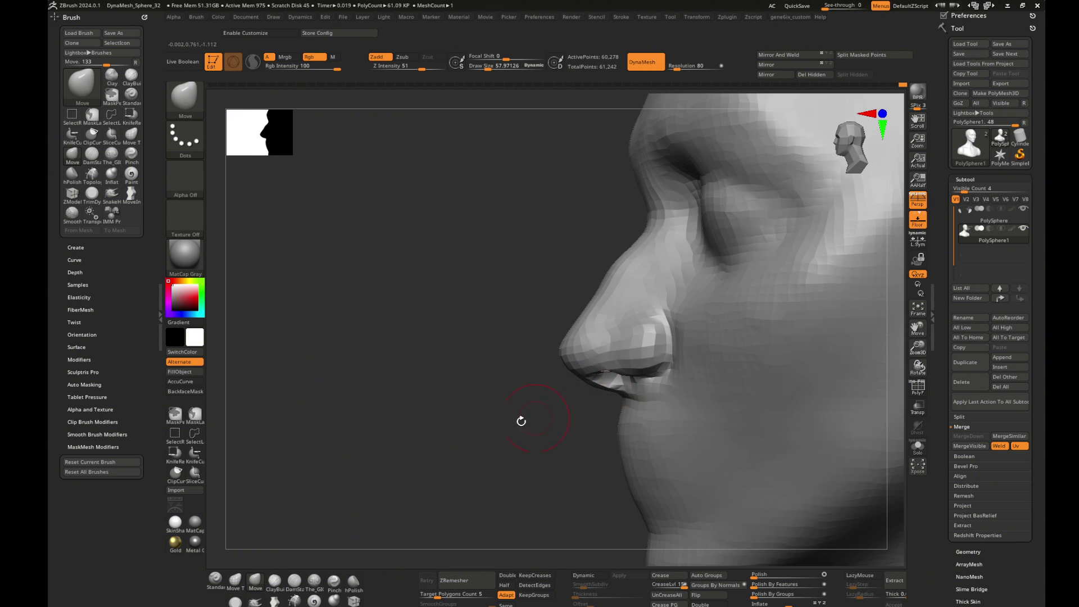
mouse_move(521, 421)
right_down()
mouse_move(815, 407)
mouse_move(504, 314)
right_up()
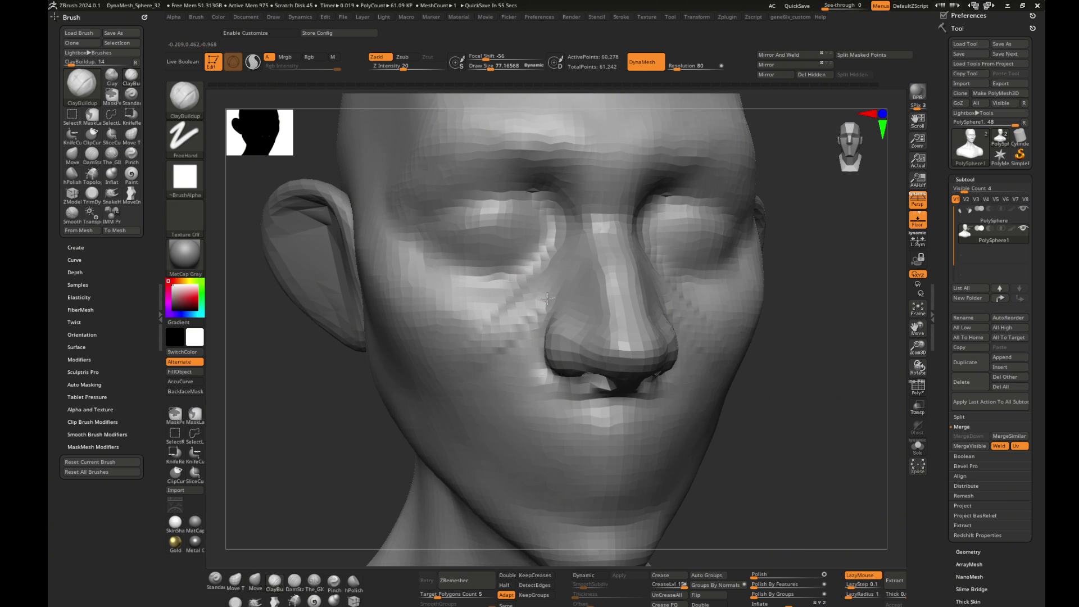
drag(513, 334, 449, 400)
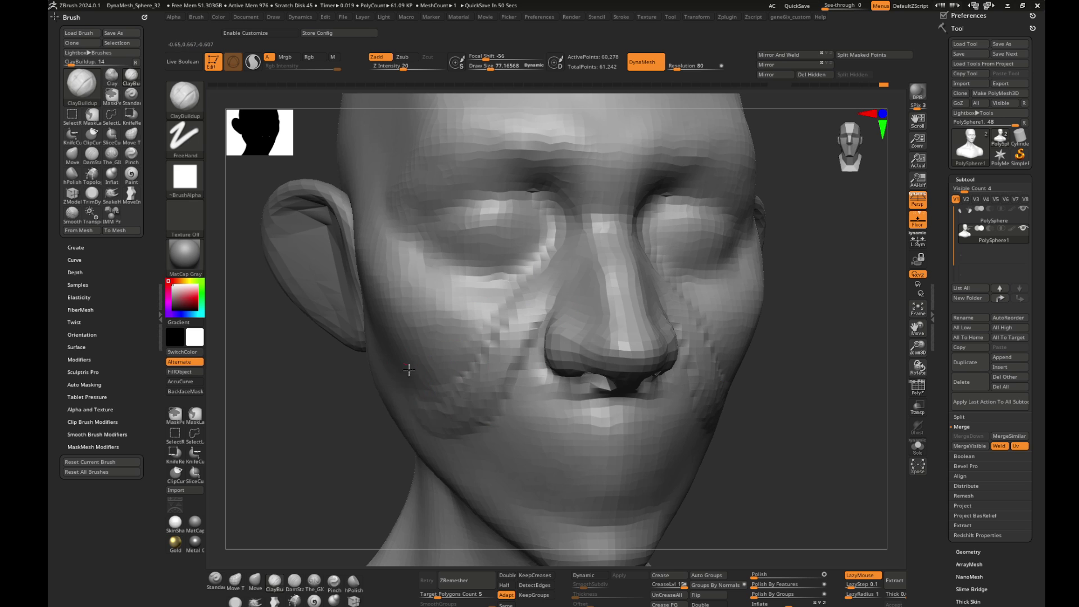
key(shift)
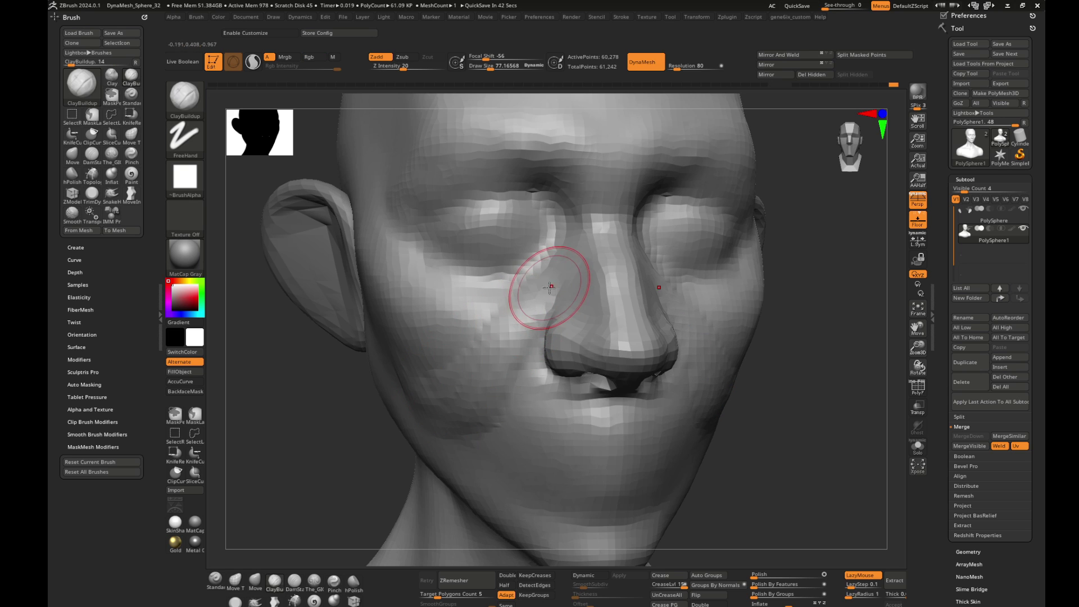
key(shift)
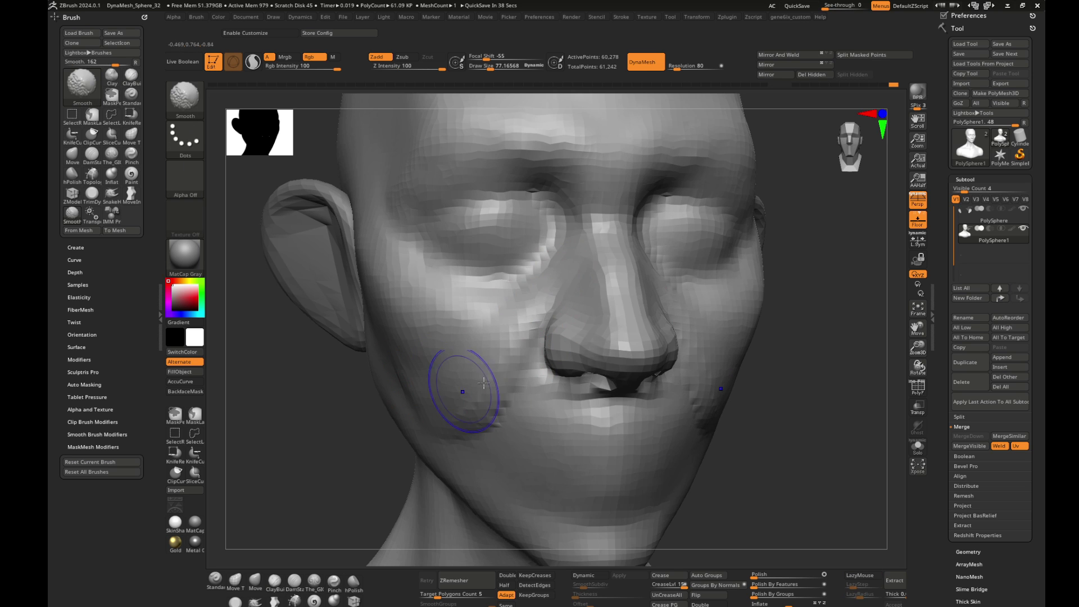
shift+right_drag(509, 447, 790, 440)
mouse_move(578, 462)
right_down()
mouse_move(749, 393)
mouse_move(726, 402)
right_up()
drag(611, 388, 508, 398)
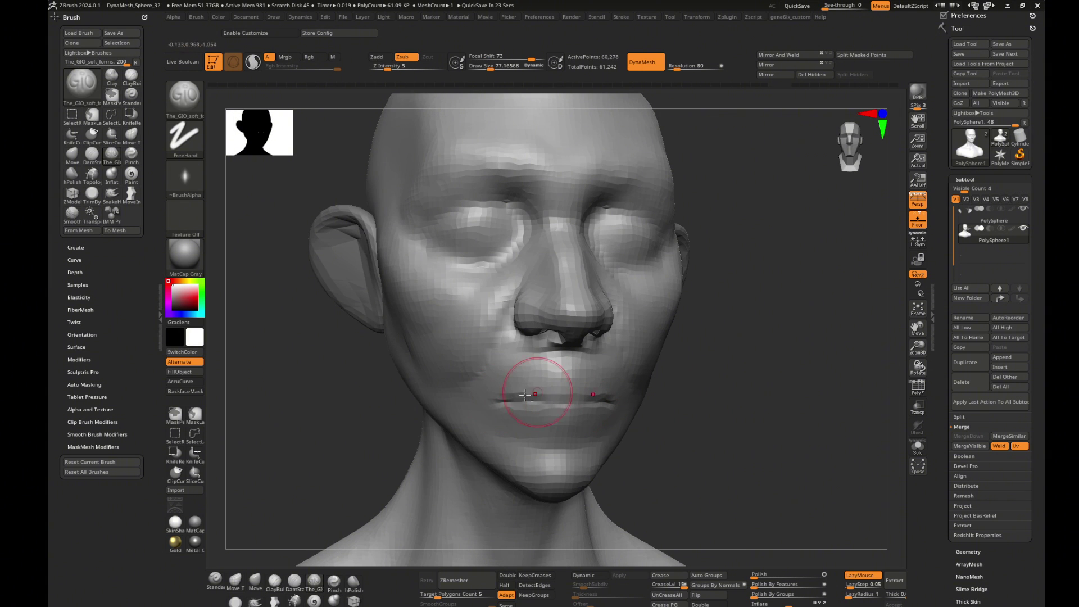
- Carve the upper lip line and check the mouth from both profiles
drag(525, 395, 568, 389)
drag(668, 413, 722, 404)
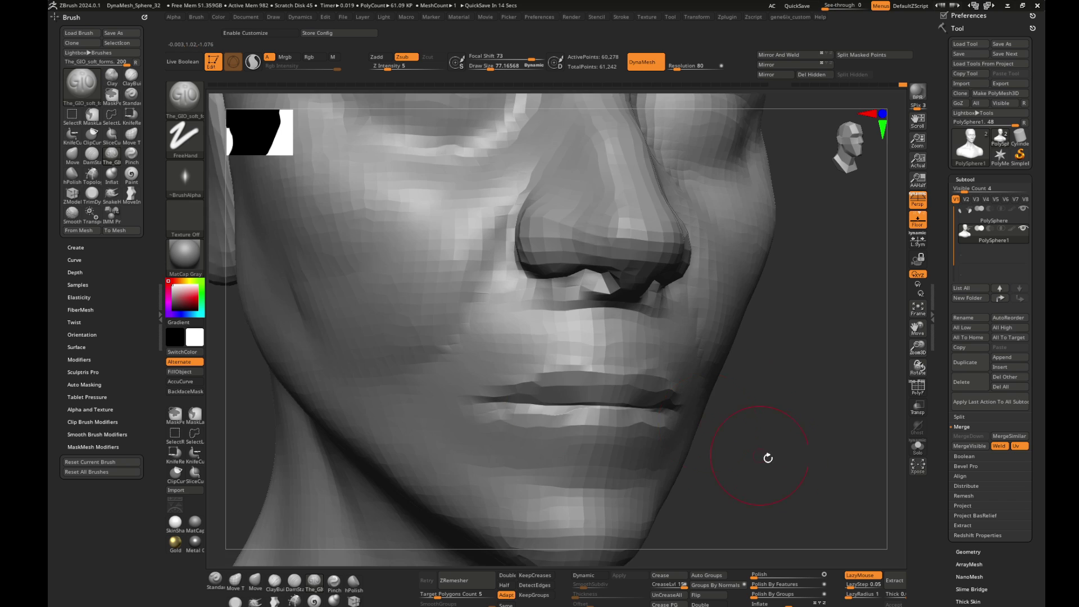
mouse_move(765, 455)
mouse_down()
mouse_move(578, 433)
mouse_move(637, 385)
mouse_up()
key(b)
key(m)
key(v)
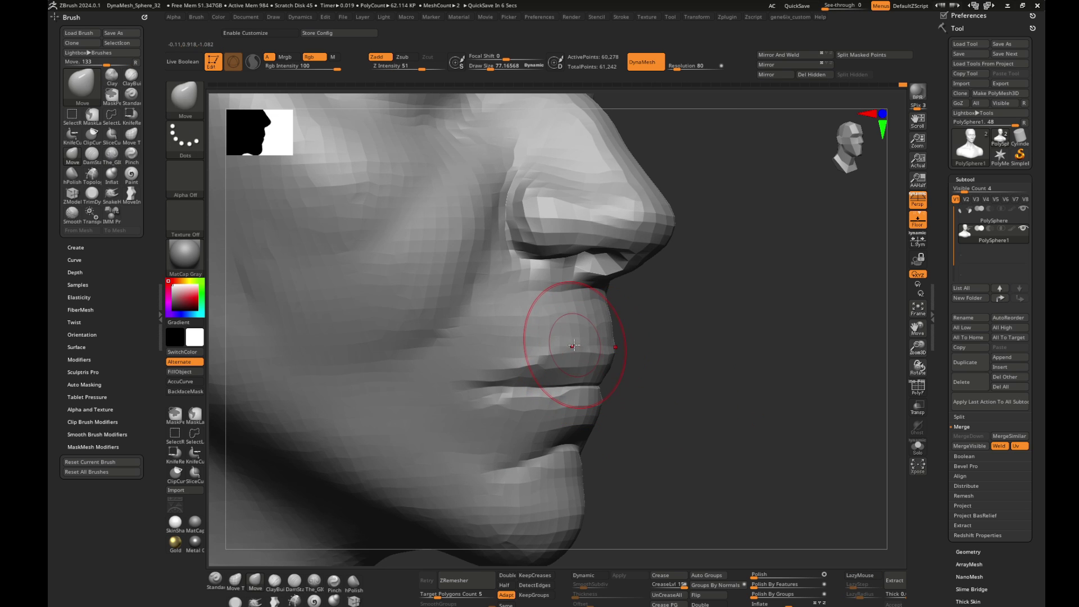
drag(582, 354, 583, 345)
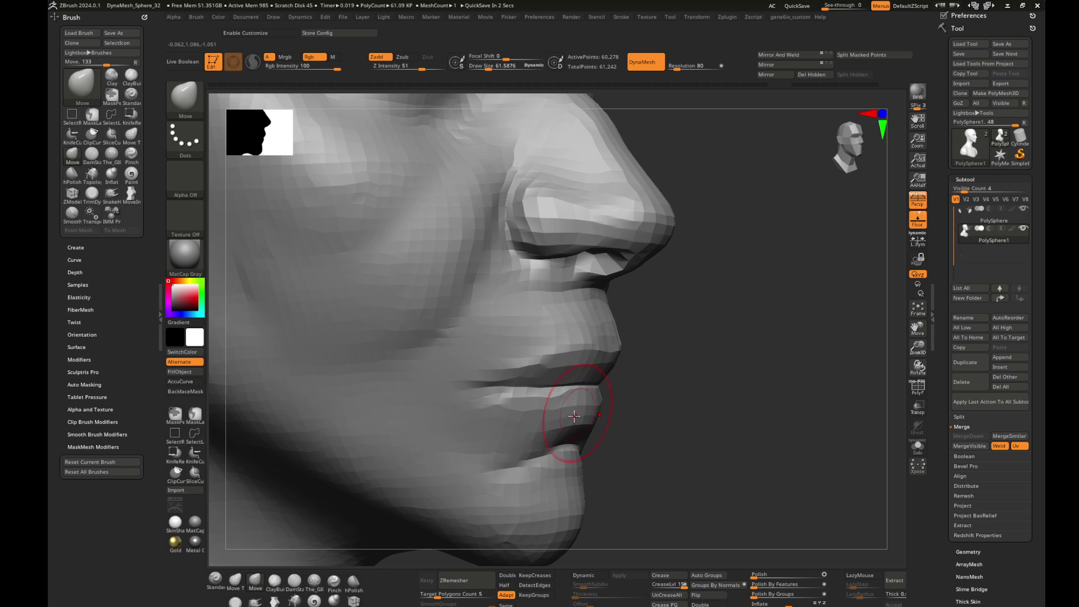
drag(573, 416, 565, 424)
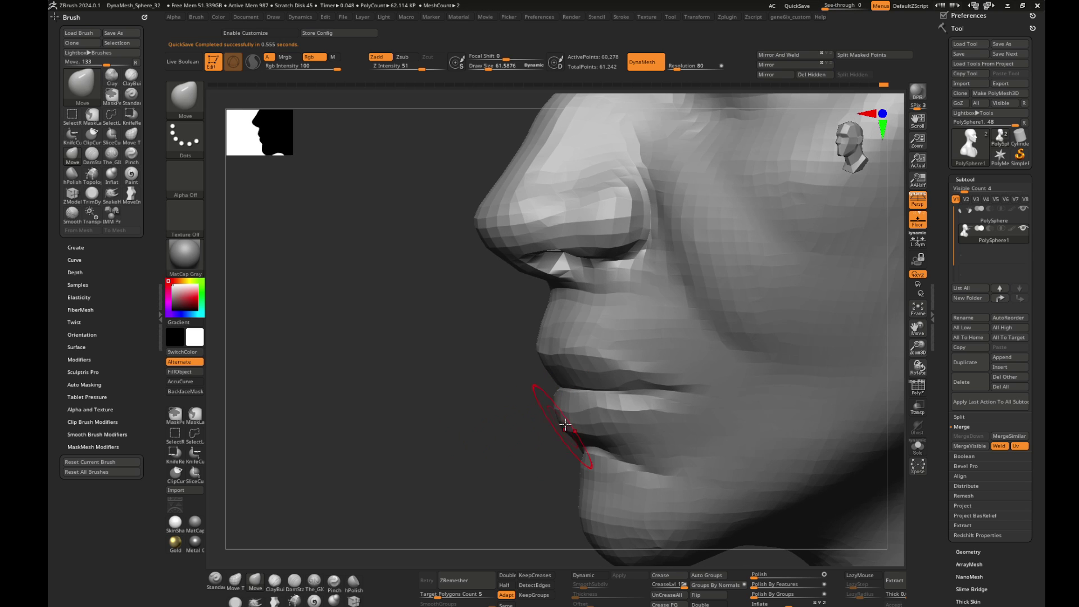
key(bracketright)
mouse_move(469, 422)
mouse_down()
mouse_move(396, 441)
mouse_move(525, 421)
mouse_up()
- Deepen the crease along the lip line with DamStandard
key(b)
key(d)
key(s)
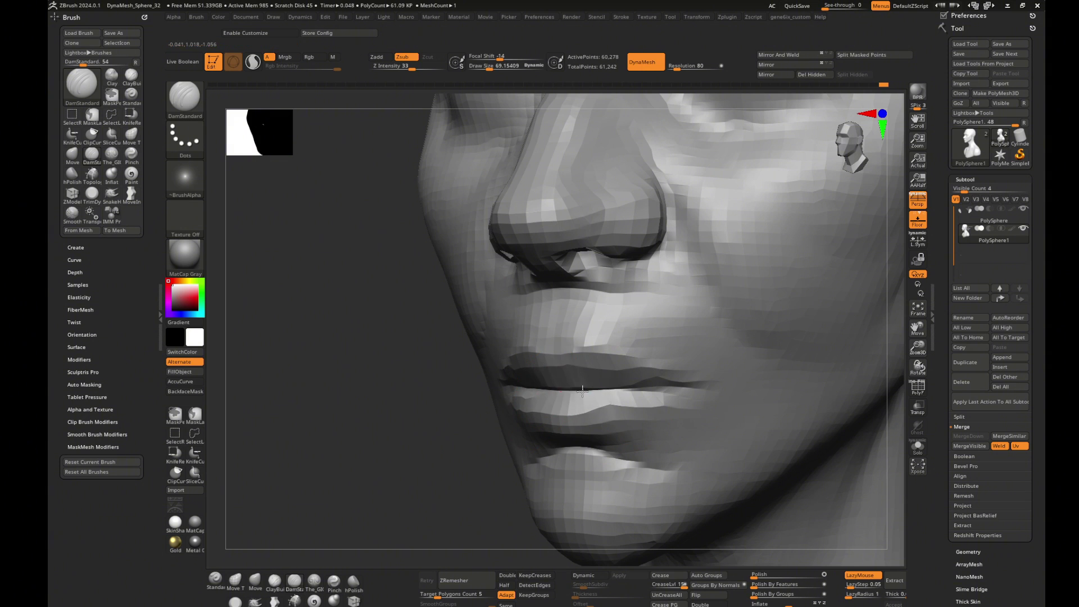
mouse_move(582, 390)
mouse_down()
mouse_move(778, 400)
mouse_move(747, 396)
mouse_up()
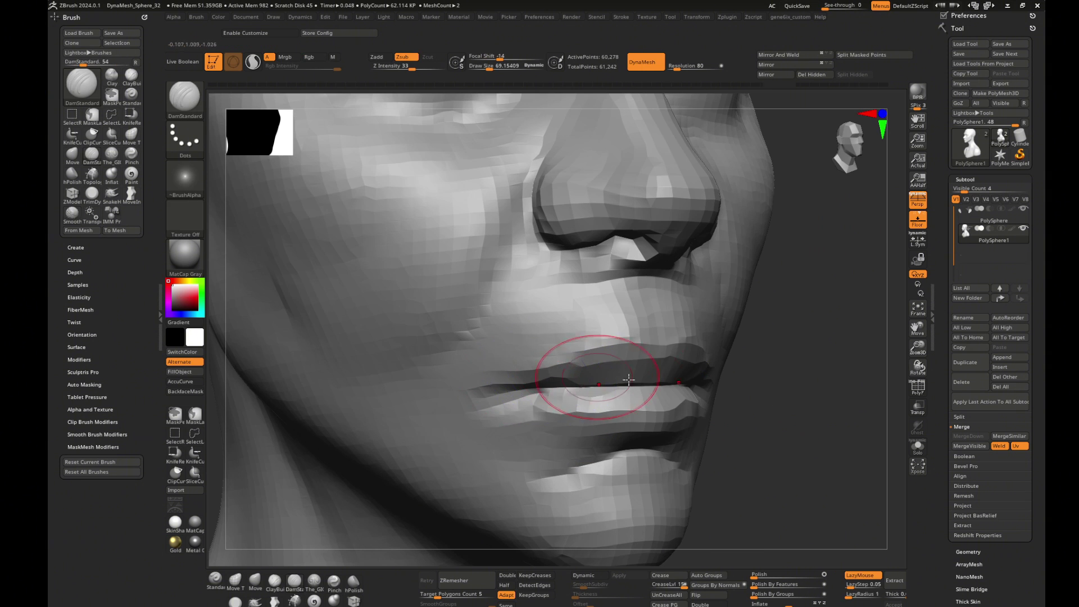
mouse_move(627, 378)
mouse_down()
mouse_move(653, 381)
mouse_move(529, 386)
mouse_up()
- Smooth the surface around the lips with the brush reduced to about 51
key(b)
key(g)
key(s)
key(b)
key(m)
key(v)
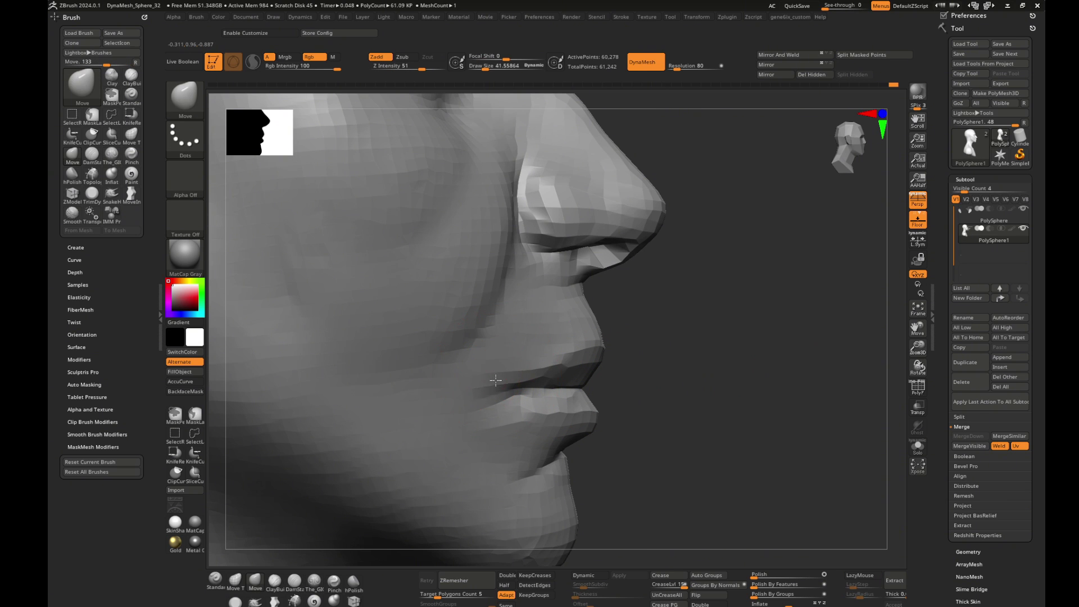
drag(600, 371, 507, 383)
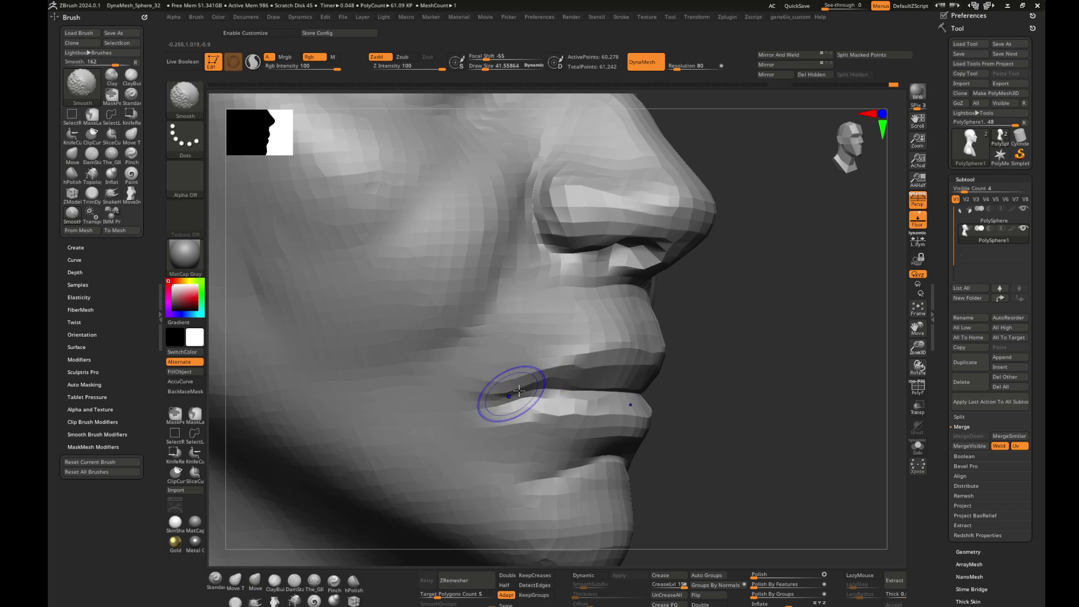
mouse_move(620, 356)
right_down()
mouse_move(655, 325)
mouse_move(646, 372)
right_up()
key(s)
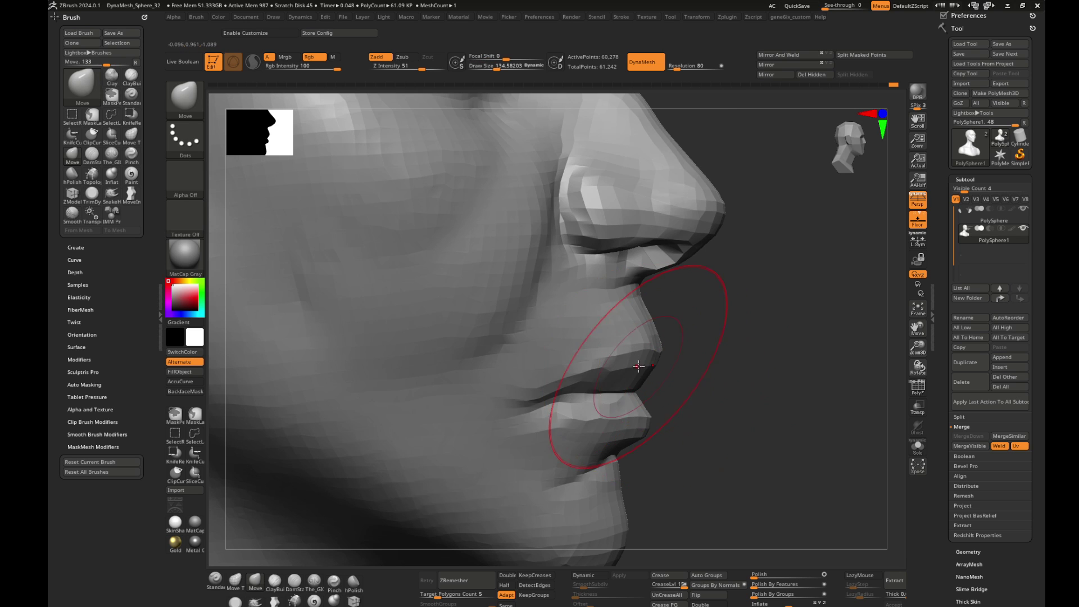
right_drag(696, 396, 550, 401)
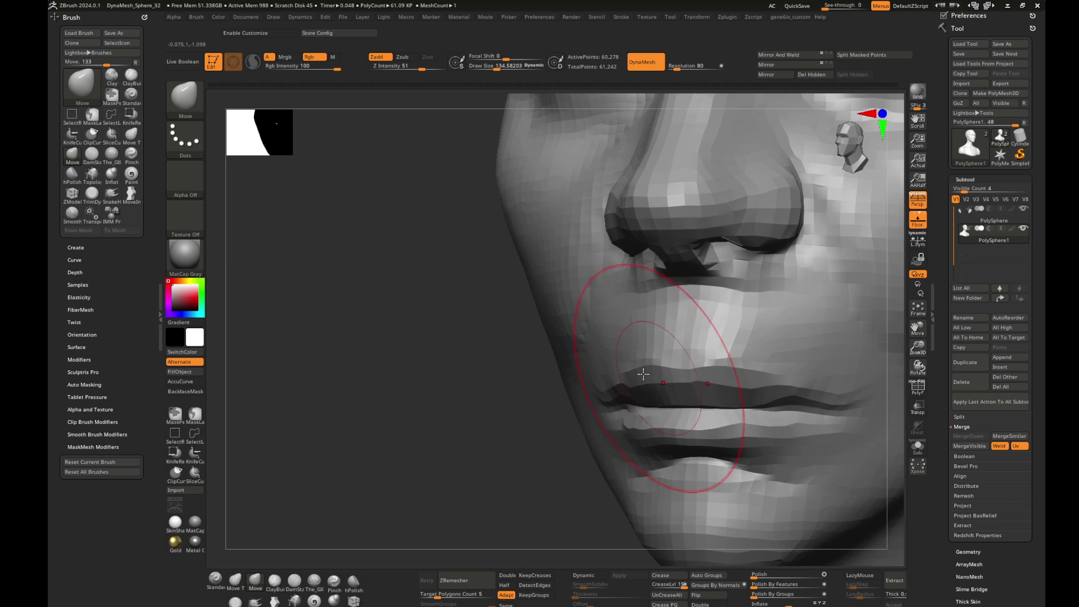
key(s)
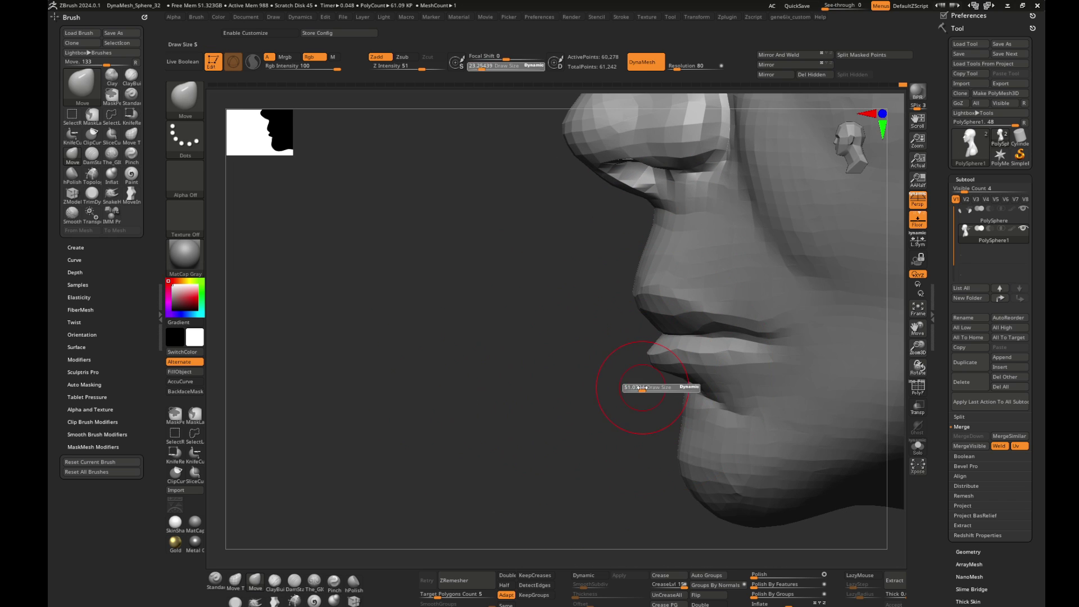
mouse_move(661, 378)
right_down()
mouse_move(583, 428)
mouse_move(612, 392)
mouse_move(651, 380)
right_up()
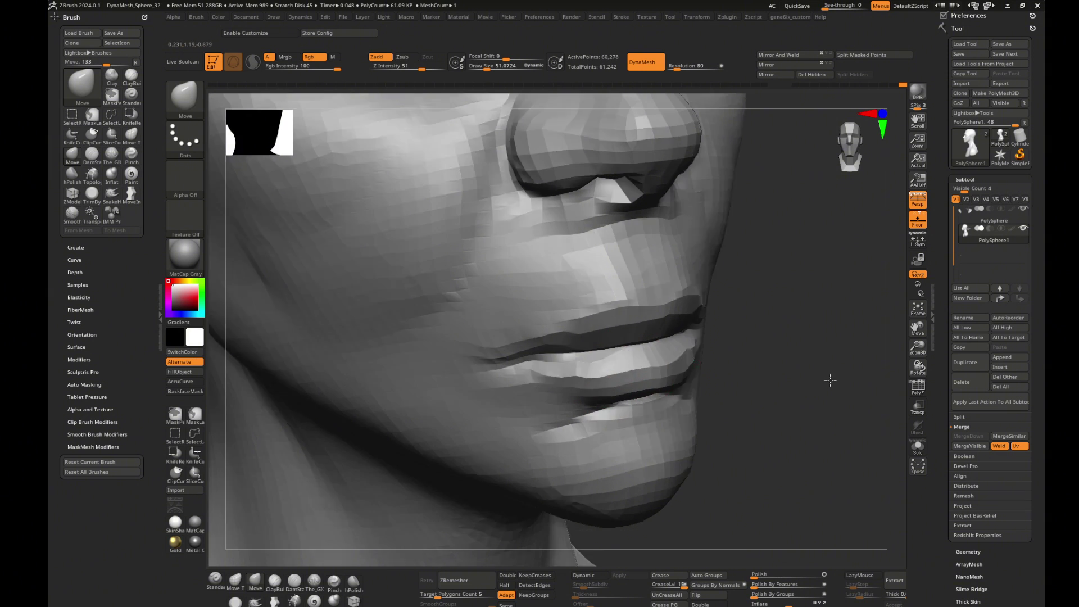
right_drag(725, 381, 654, 324)
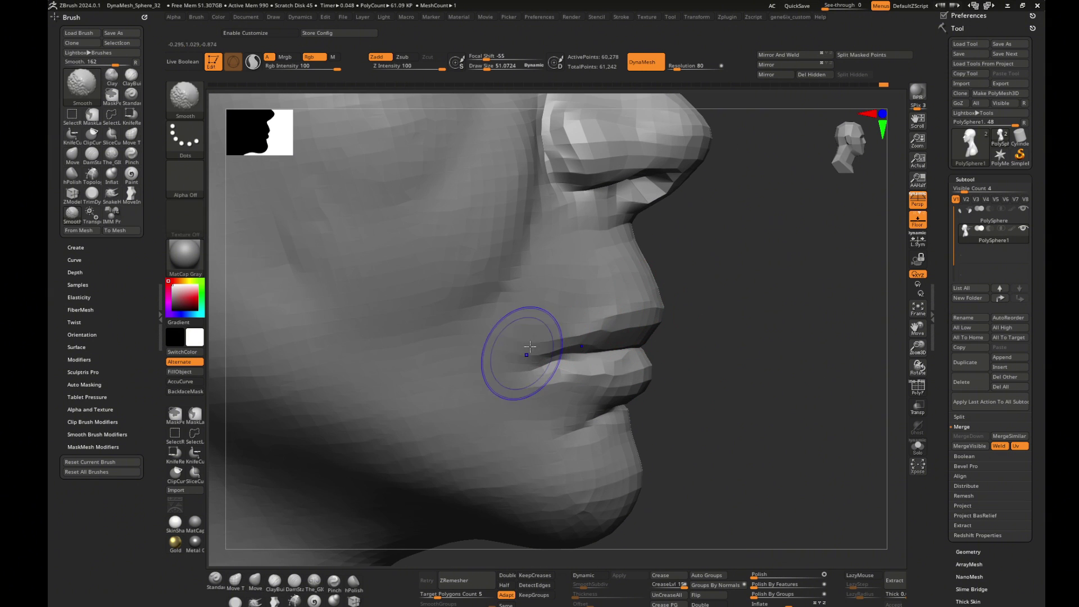
- Pull the mouth corner outward and down with the Move brush
mouse_move(515, 357)
right_down()
mouse_move(717, 340)
mouse_move(702, 337)
right_up()
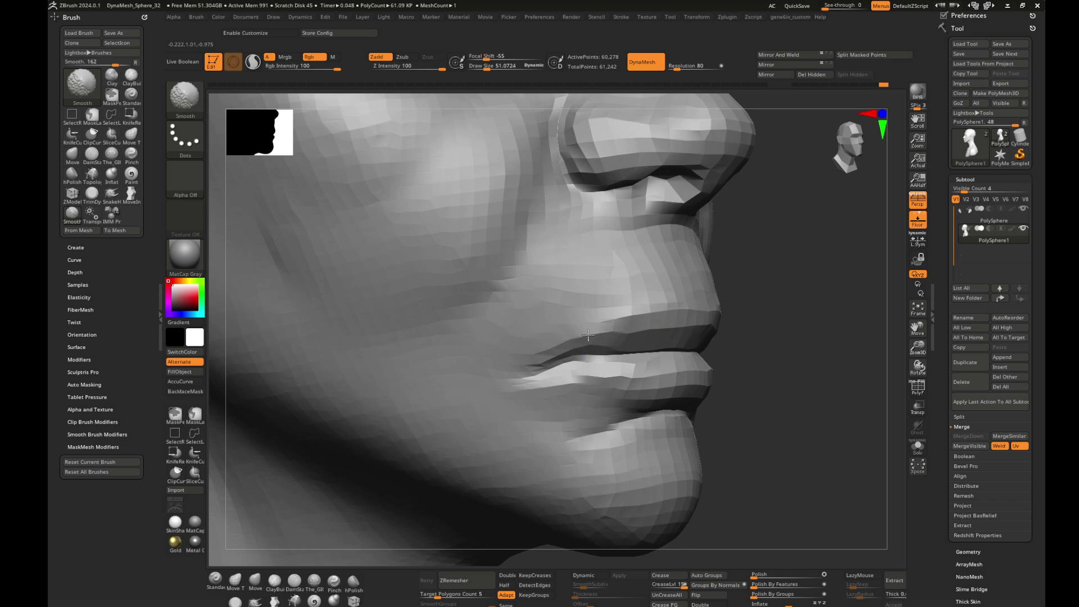
mouse_move(585, 348)
right_down()
mouse_move(836, 462)
mouse_move(790, 419)
right_up()
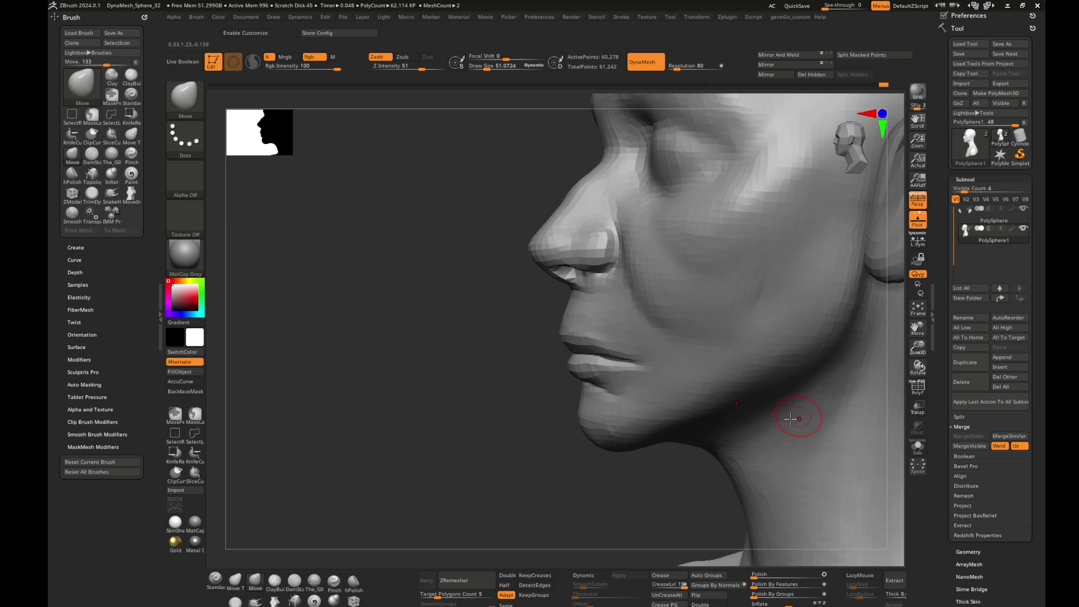
right_drag(483, 412, 627, 347)
drag(645, 343, 684, 358)
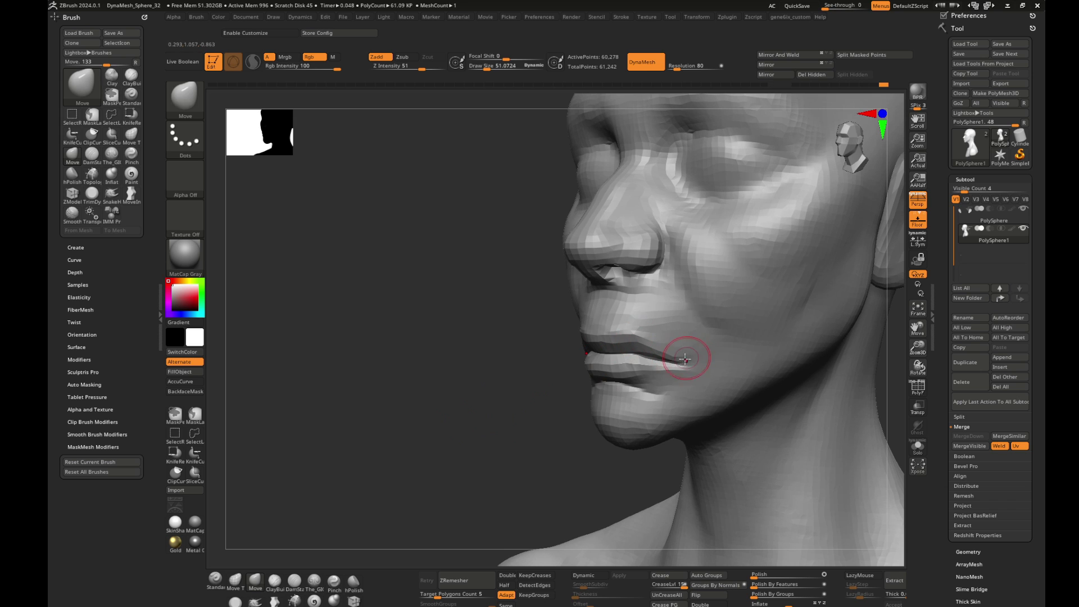
mouse_move(688, 366)
right_down()
mouse_move(662, 393)
mouse_move(553, 372)
mouse_move(685, 380)
right_up()
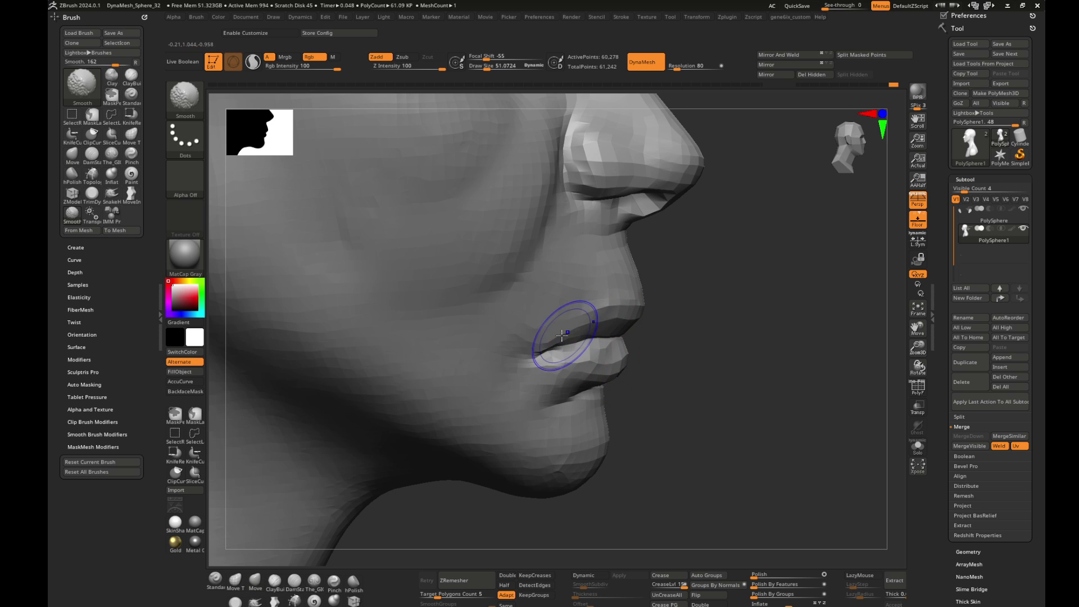
mouse_move(574, 325)
ctrl+right_down()
mouse_move(486, 382)
mouse_move(500, 402)
ctrl+right_up()
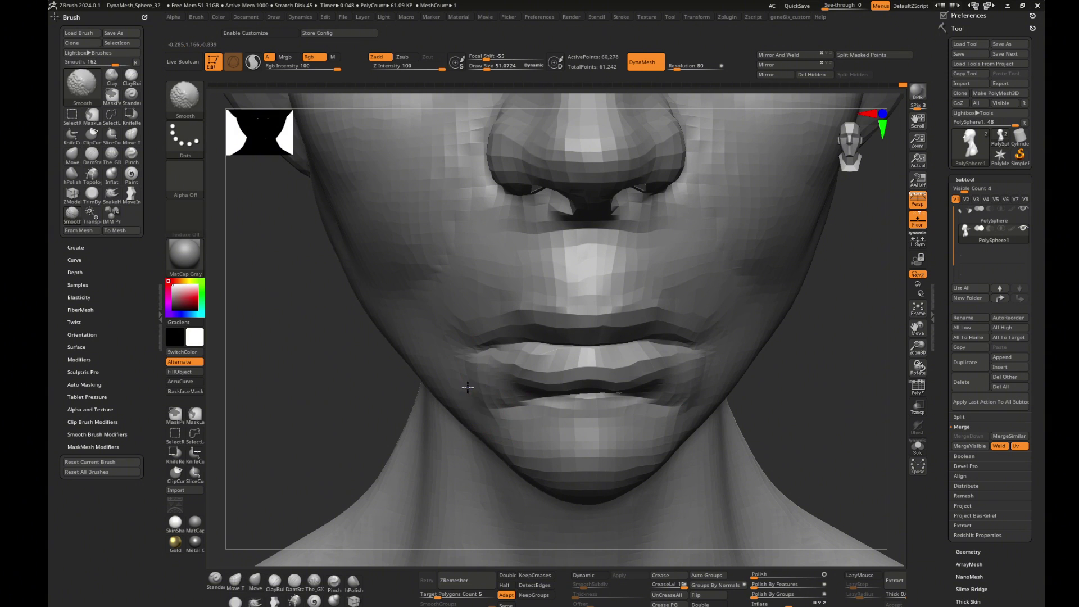
- Smooth the cheek beside the lips and enlarge the brush to about 77
right_drag(807, 409, 804, 374)
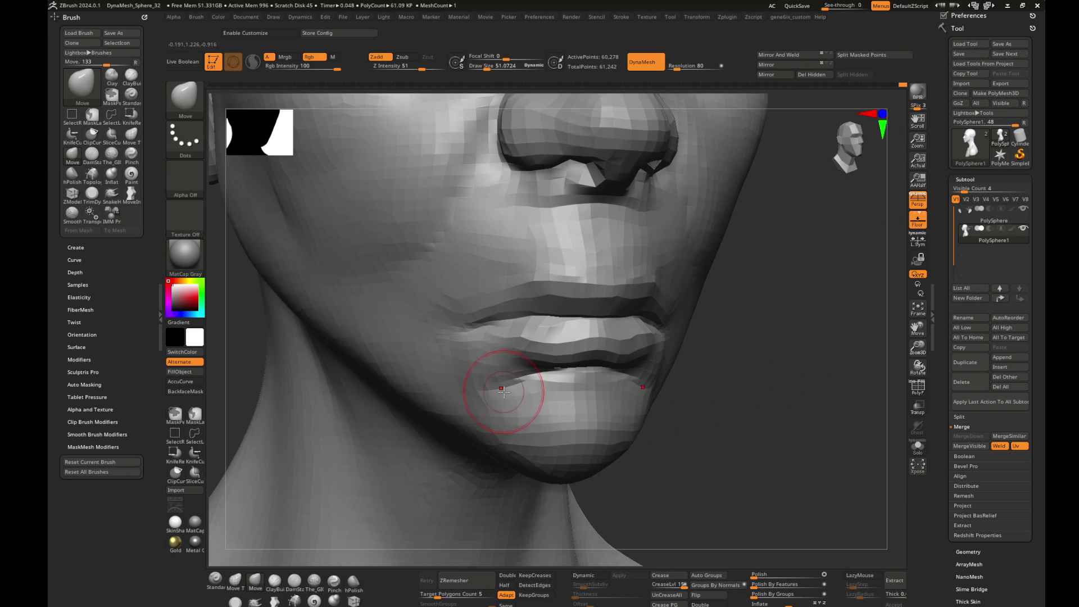
shift+drag(468, 385, 438, 382)
right_drag(802, 386, 542, 405)
key(s)
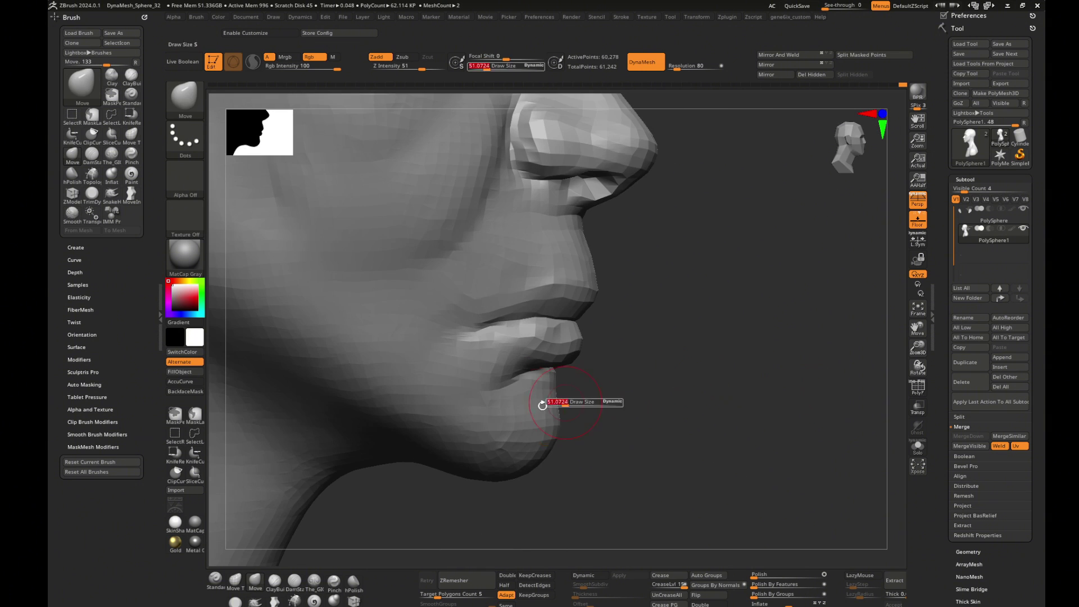
drag(542, 404, 562, 406)
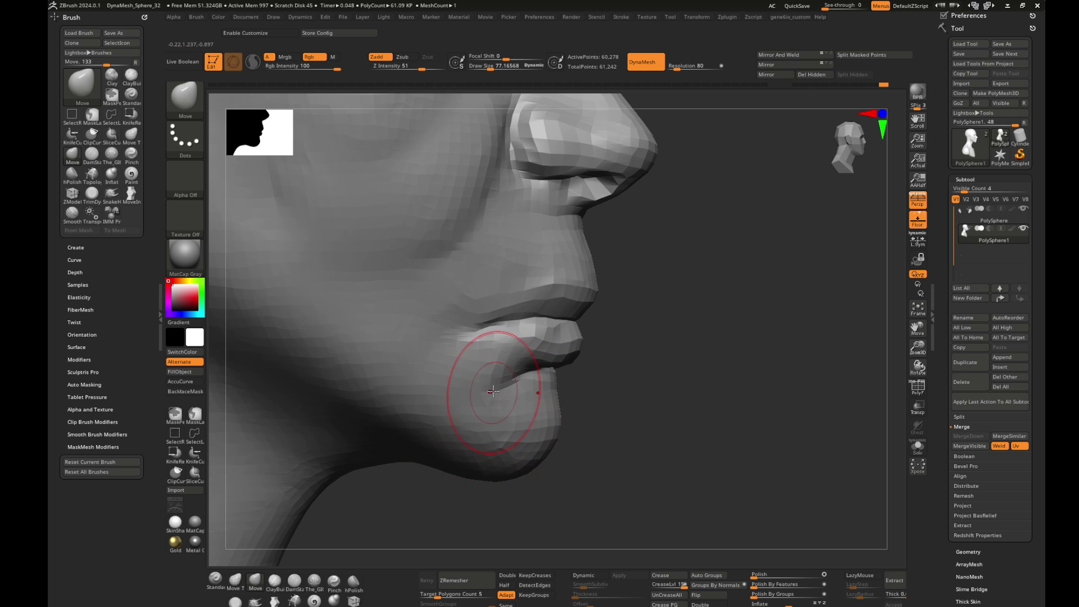
right_drag(675, 390, 458, 356)
- Build up the cheek near the lower-lip corner with ClayBuildup
key(b)
key(c)
key(b)
drag(462, 363, 499, 354)
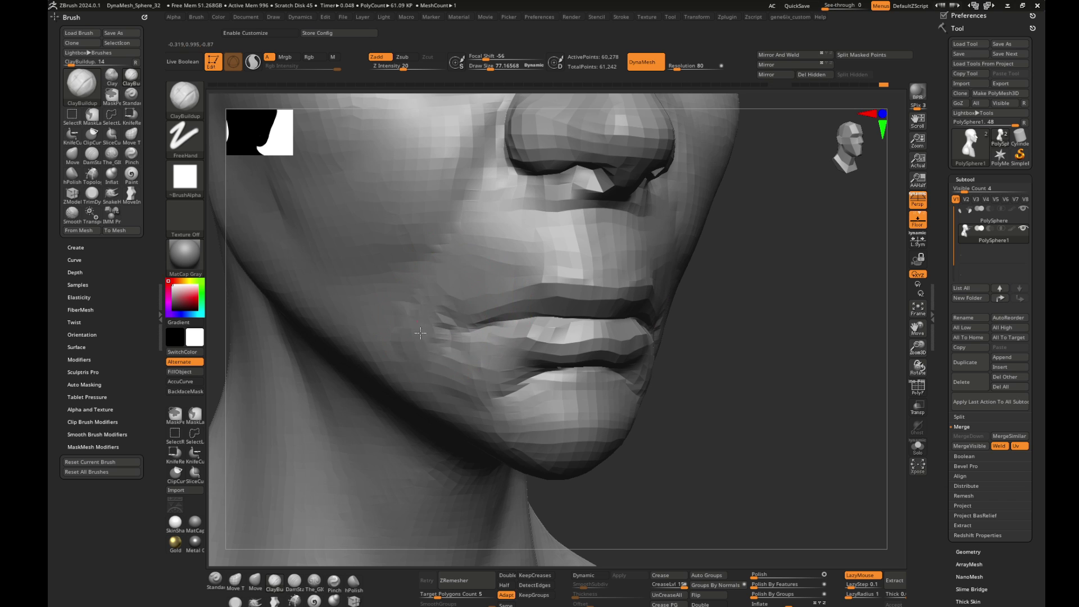
mouse_move(420, 332)
right_down()
mouse_move(762, 337)
mouse_move(602, 289)
mouse_move(801, 373)
mouse_move(801, 309)
mouse_move(629, 264)
right_up()
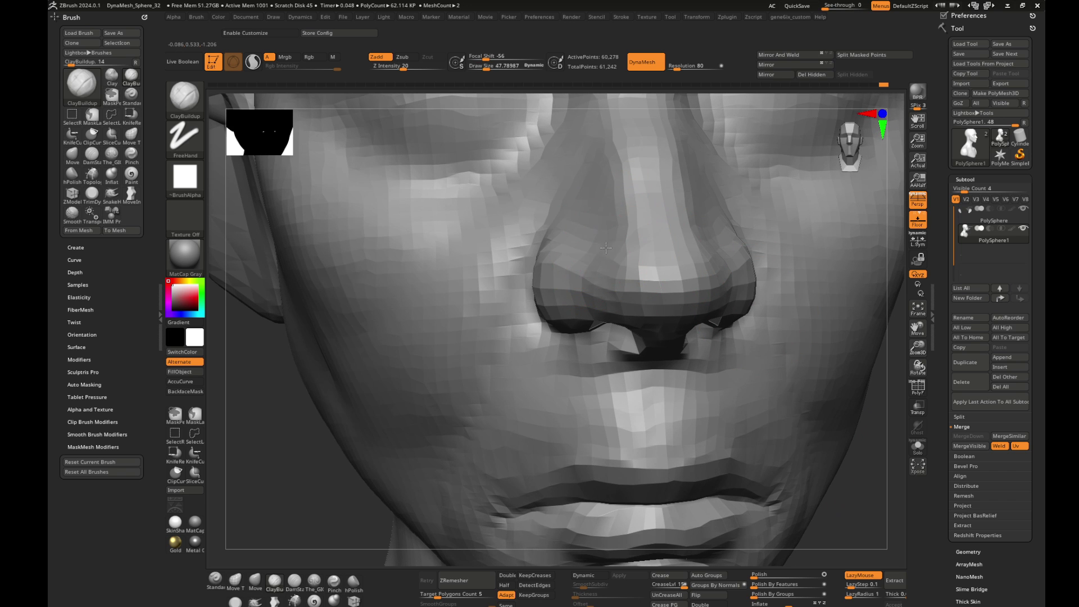
- Reshape the nose with the Move brush, orbiting out to a left profile
key(b)
key(m)
key(v)
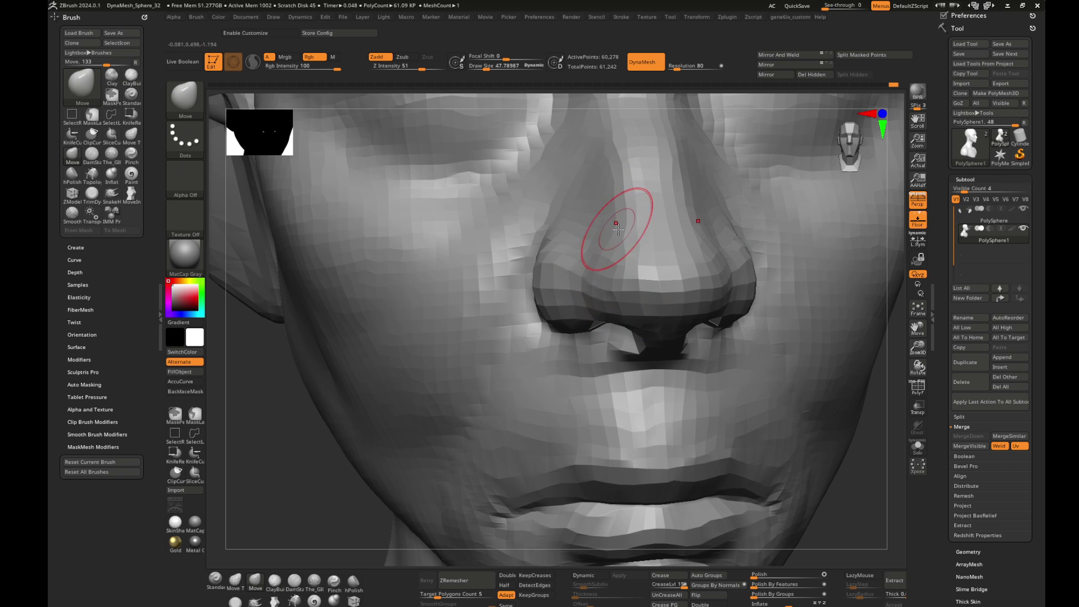
right_drag(631, 223, 656, 292)
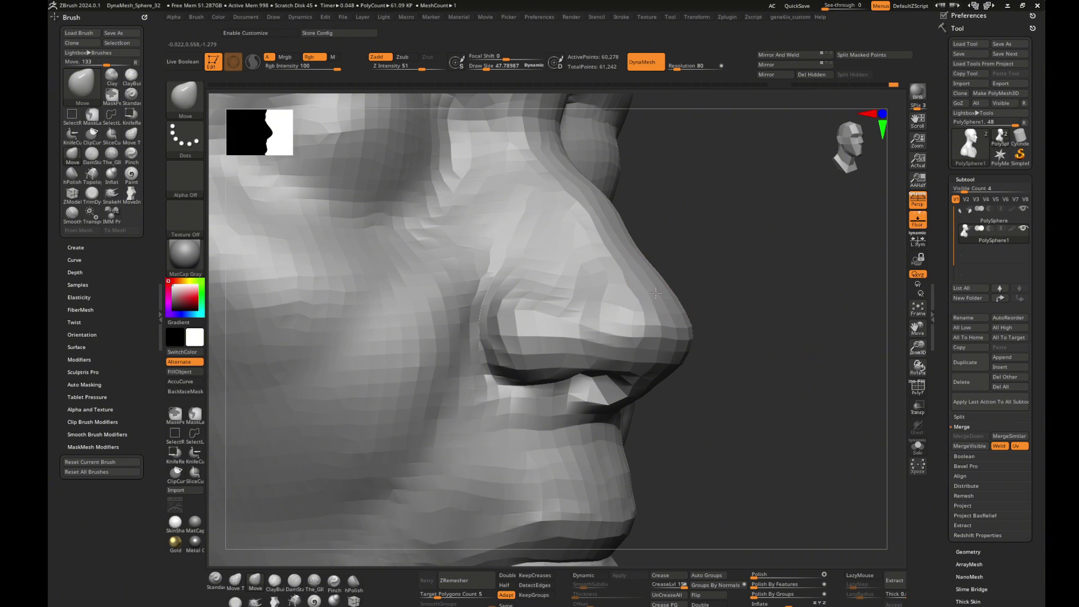
right_drag(792, 306, 781, 300)
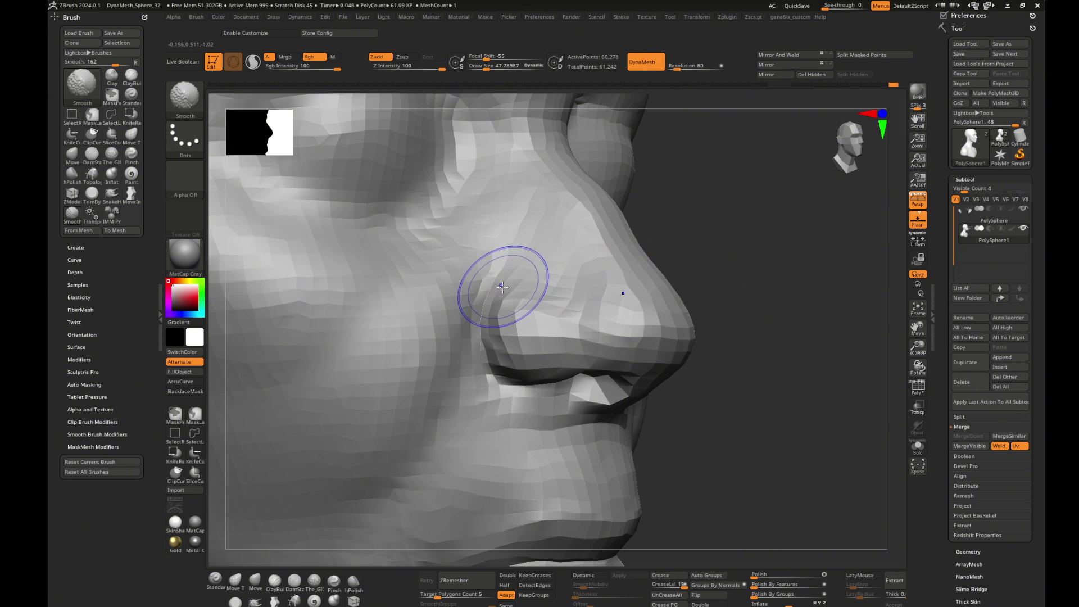
mouse_move(771, 350)
right_down()
mouse_move(780, 386)
mouse_move(834, 397)
right_up()
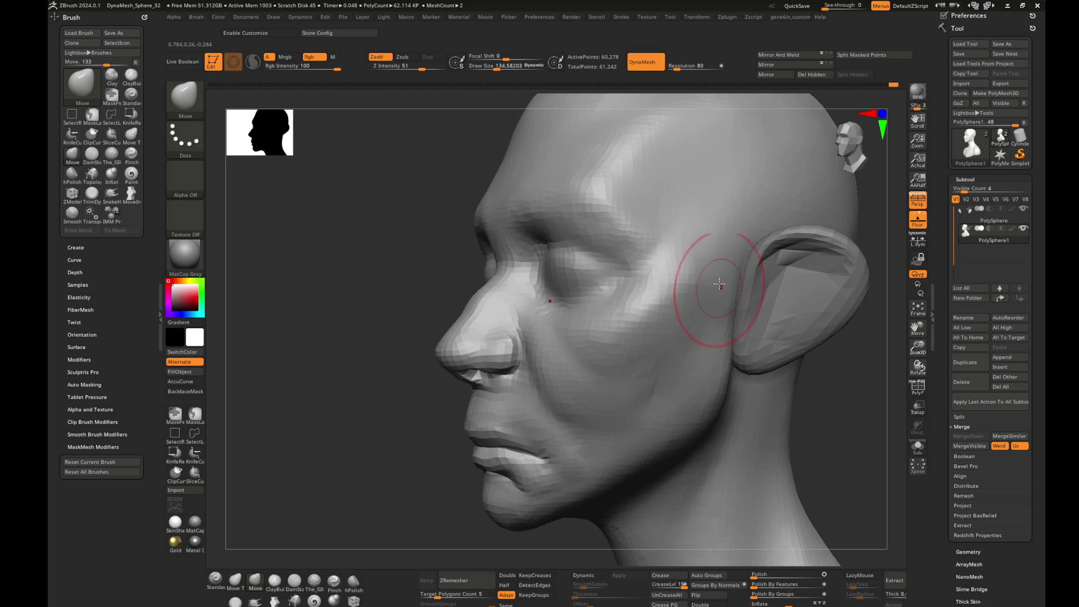
- Smooth the area in front of the ear using The_GIO_soft_forms
key(1)
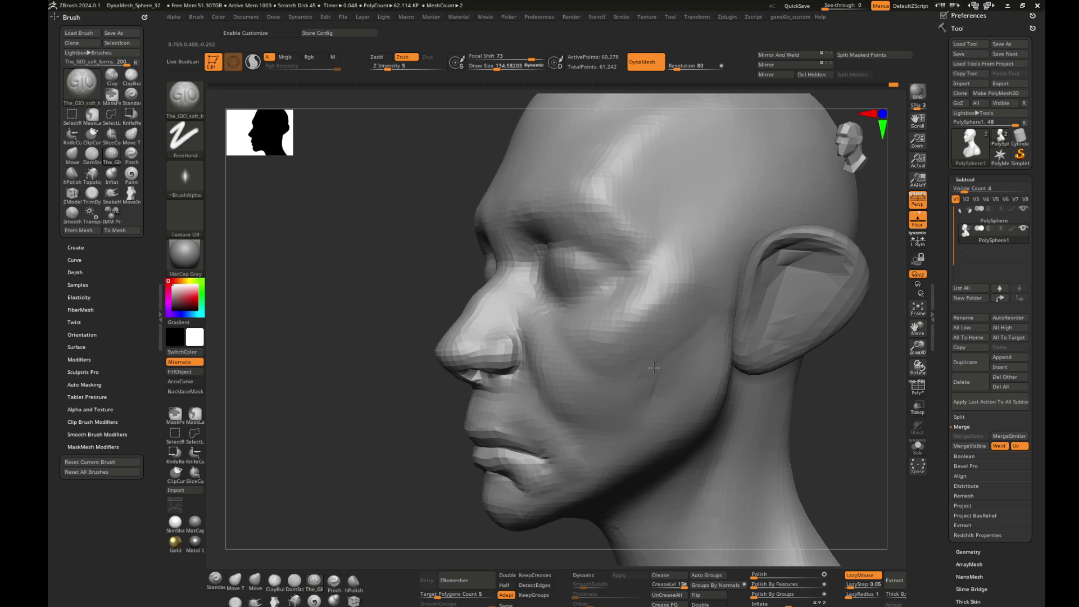
key(shift)
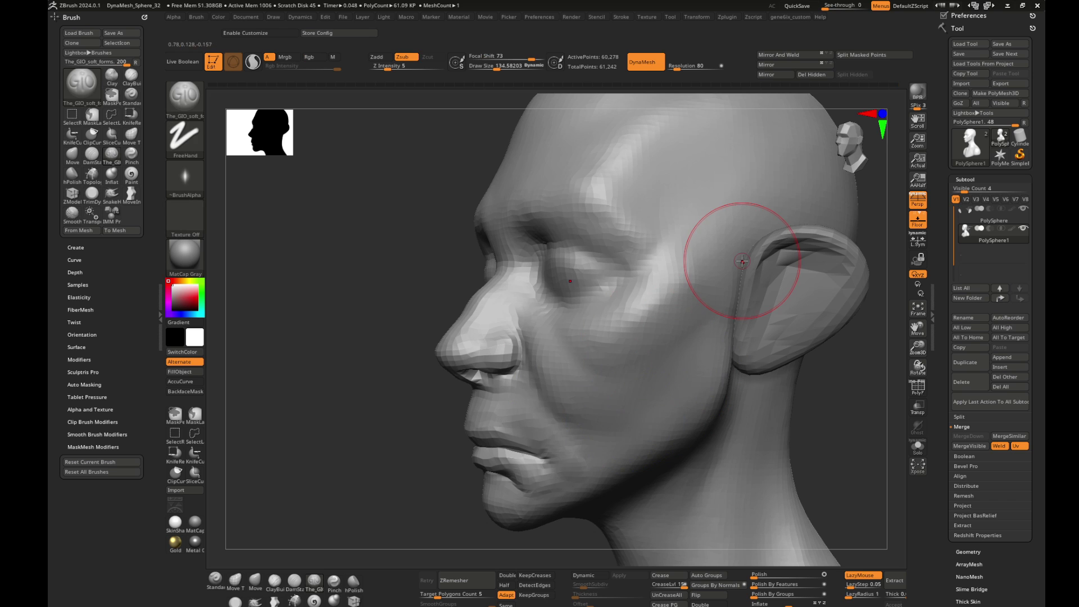
shift+drag(724, 253, 745, 346)
mouse_move(360, 416)
right_down()
mouse_move(527, 406)
mouse_move(366, 405)
mouse_move(386, 409)
mouse_move(545, 324)
right_up()
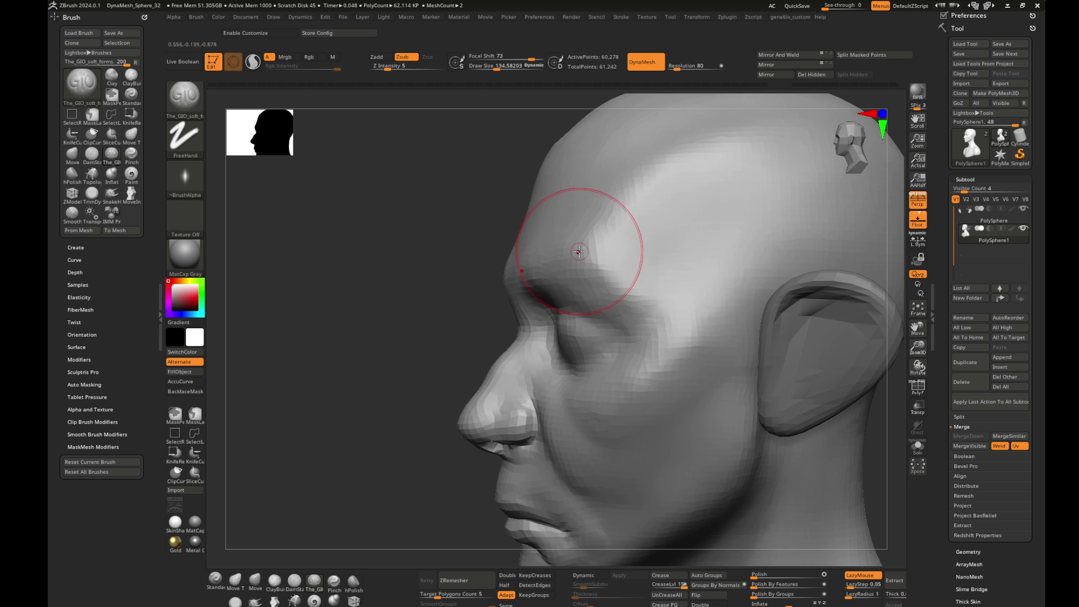
- Refine the brow with a size-99 Move brush and soft-forms sculpting
key(b)
key(m)
key(v)
right_drag(549, 241, 453, 330)
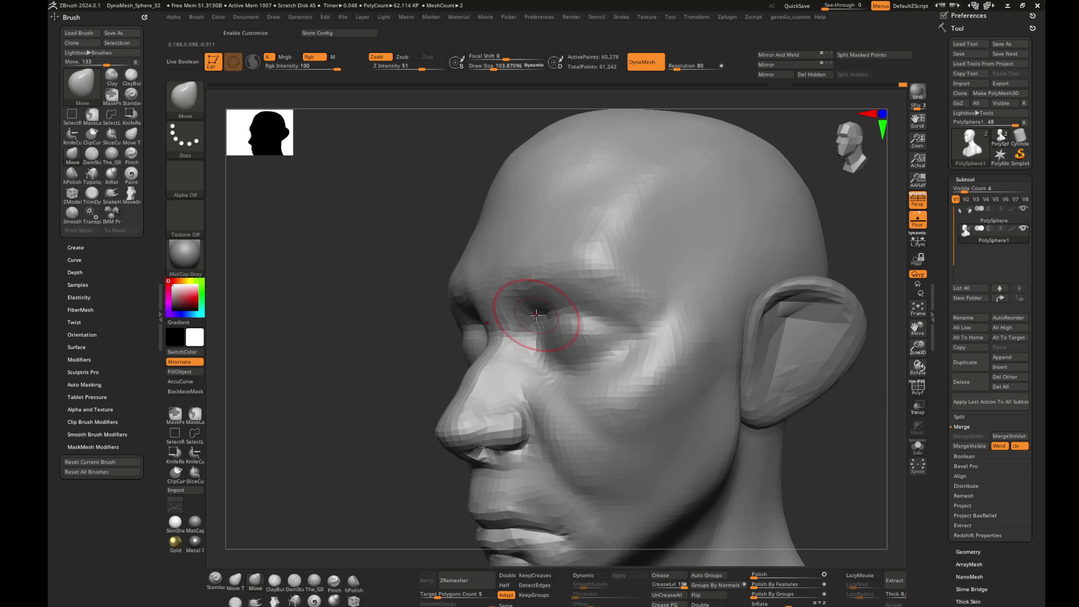
click(555, 323)
right_drag(555, 324, 514, 352)
key(b)
key(t)
key(g)
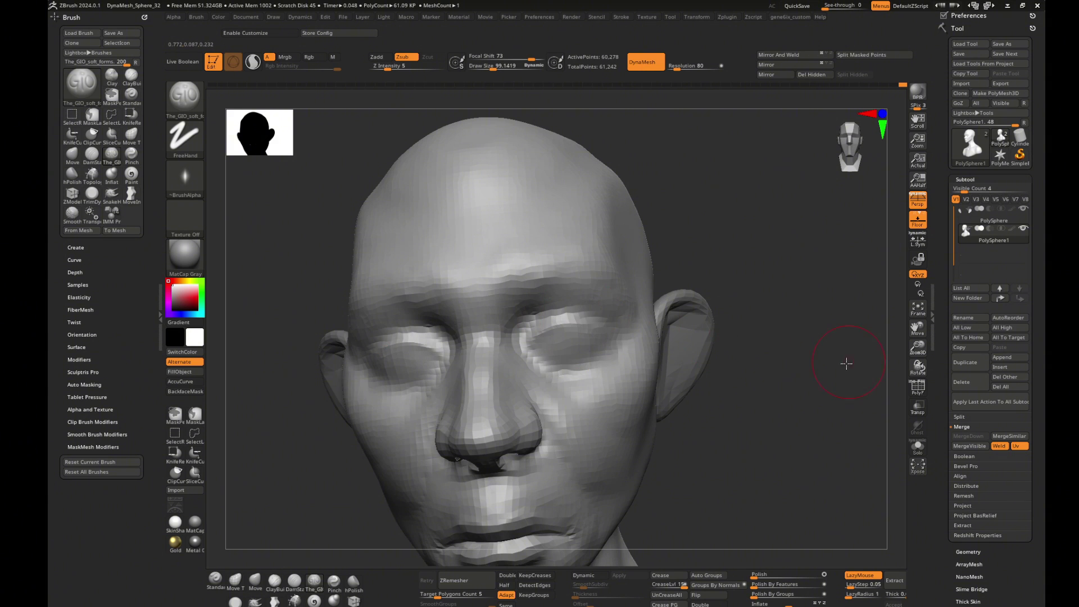
- Work the left eye socket from a three-quarter view with the Move brush
mouse_move(846, 364)
right_down()
mouse_move(662, 359)
mouse_move(816, 386)
right_up()
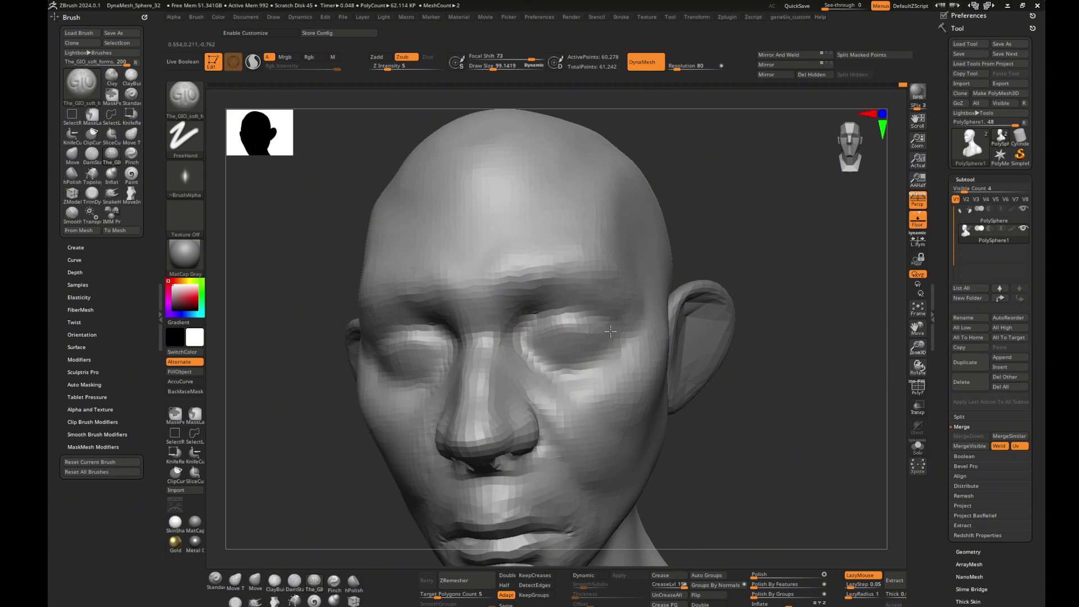
mouse_move(769, 343)
right_down()
mouse_move(542, 337)
mouse_move(576, 332)
right_up()
key(b)
key(m)
key(v)
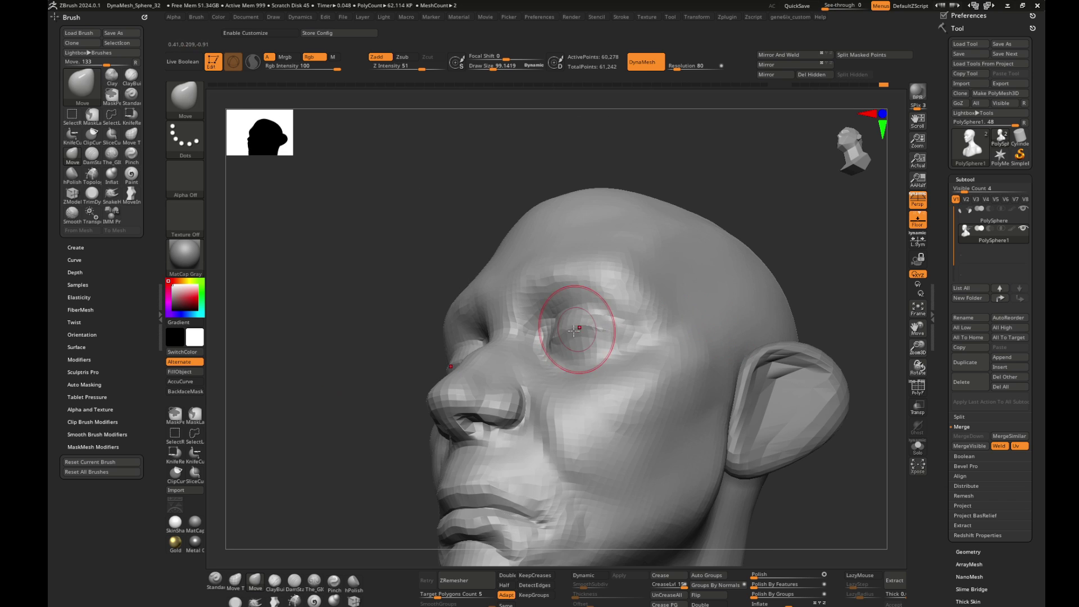
- Lift and pull the nose tip and nostrils into shape with the Move brush
mouse_move(358, 360)
right_down()
mouse_move(560, 330)
mouse_move(363, 390)
right_up()
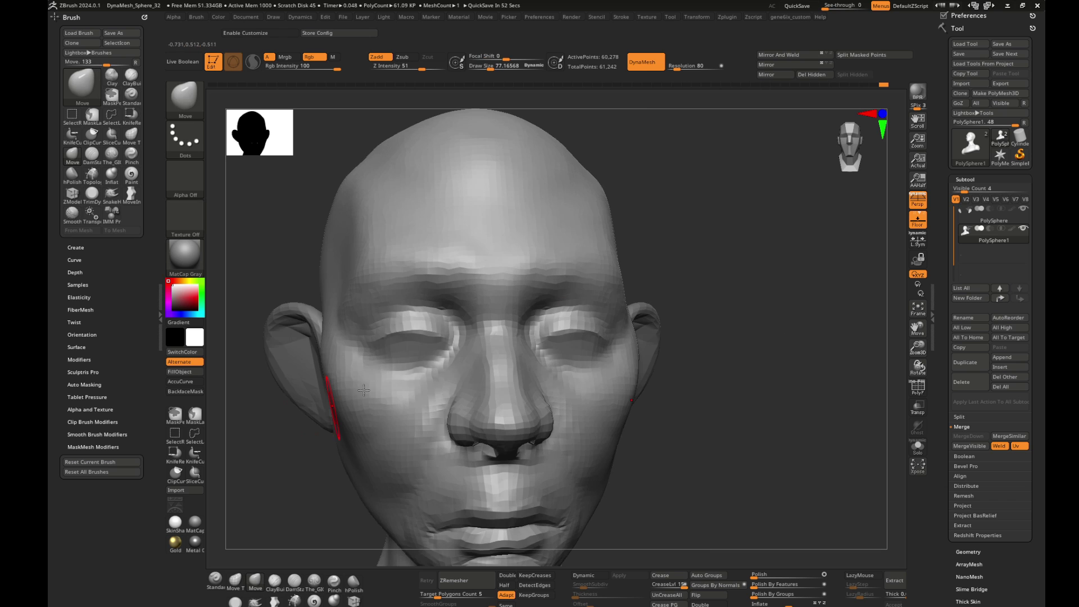
mouse_move(615, 334)
right_down()
mouse_move(385, 332)
mouse_move(754, 319)
mouse_move(755, 363)
mouse_move(669, 341)
mouse_move(363, 414)
mouse_move(494, 386)
right_up()
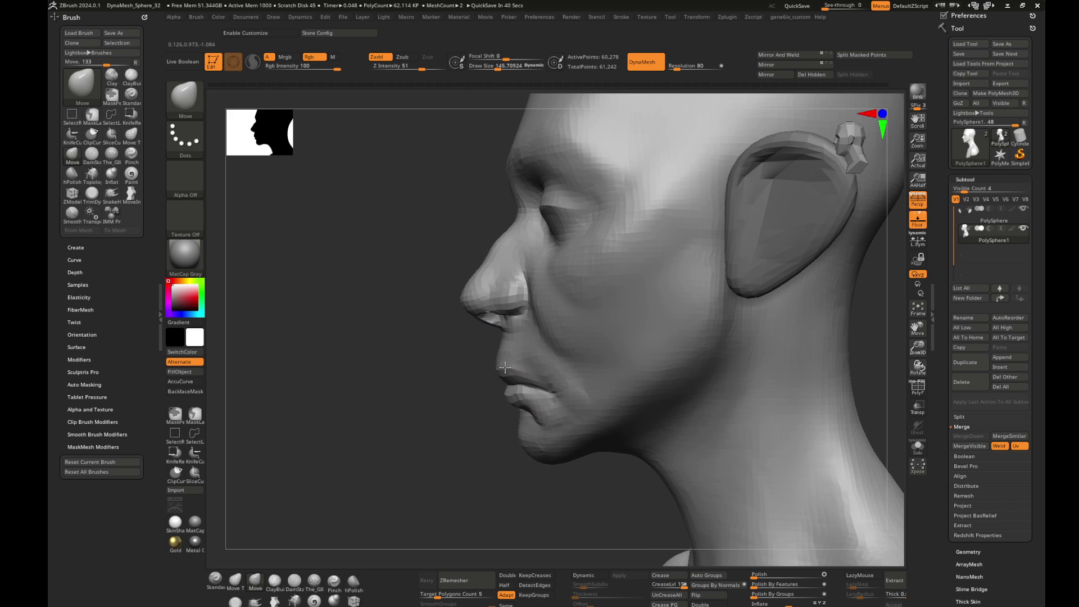
mouse_move(491, 320)
mouse_down()
mouse_move(502, 296)
mouse_move(482, 247)
mouse_up()
mouse_move(481, 248)
right_down()
mouse_move(414, 284)
mouse_move(457, 294)
right_up()
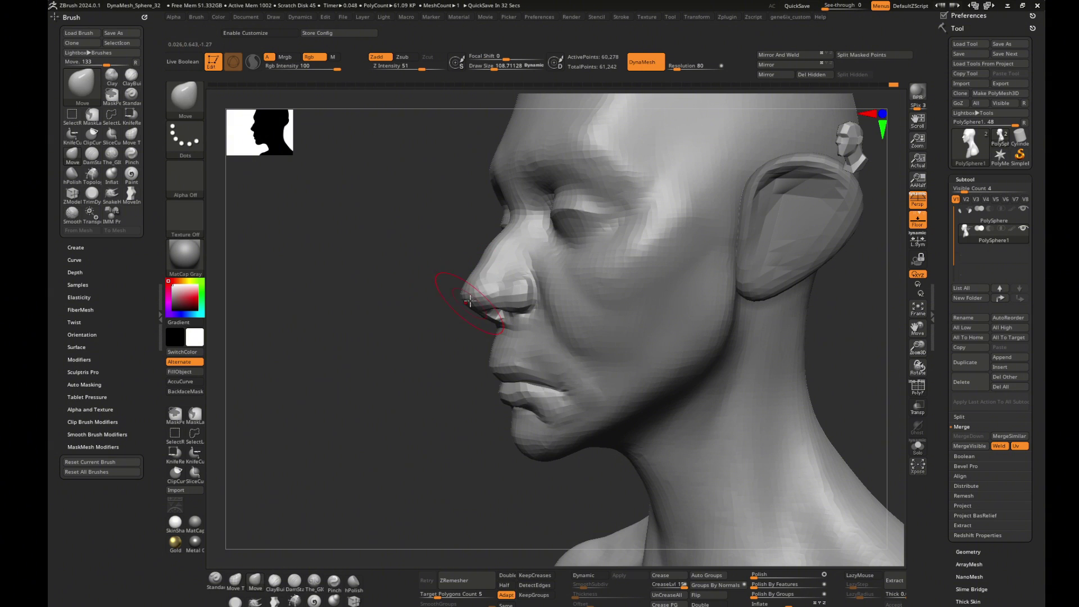
drag(470, 302, 494, 294)
mouse_move(494, 294)
right_down()
mouse_move(451, 340)
mouse_move(522, 324)
right_up()
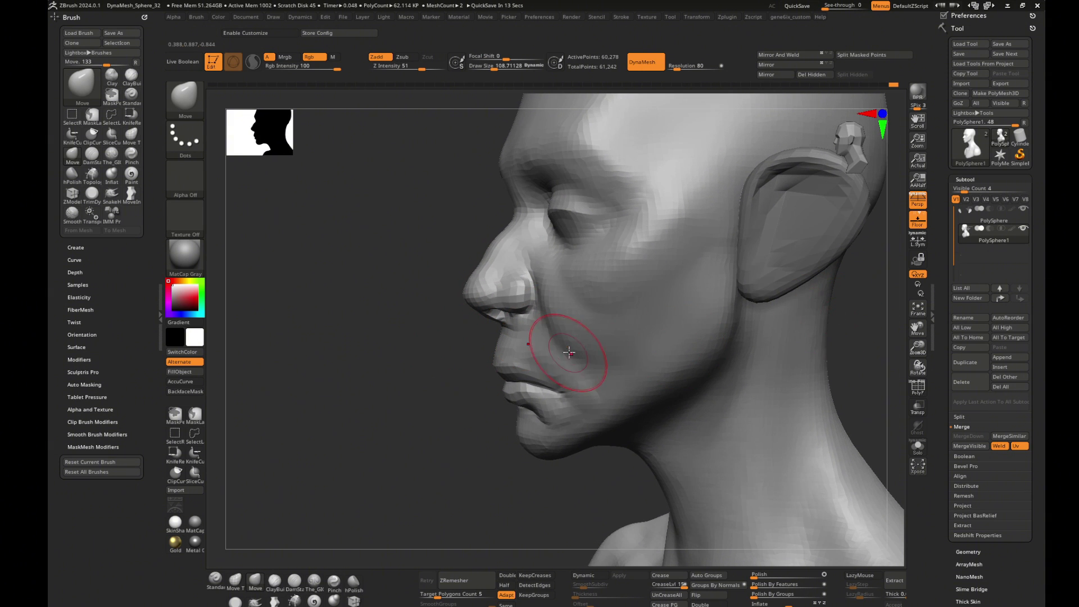
- Smooth the lips with the brush shrunk to about 69
key(bracketright)
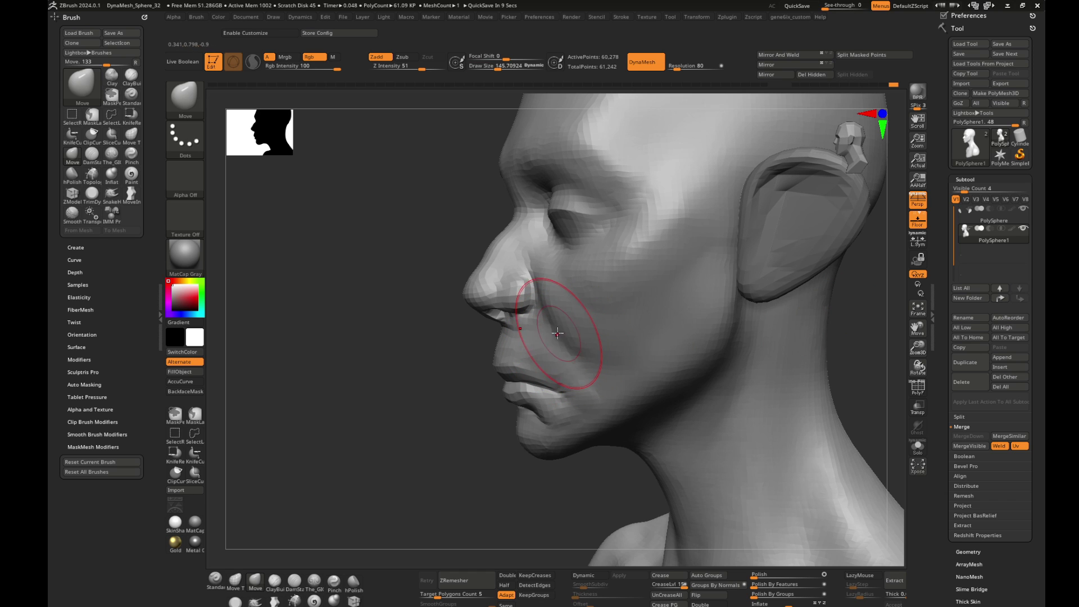
right_drag(523, 375, 776, 365)
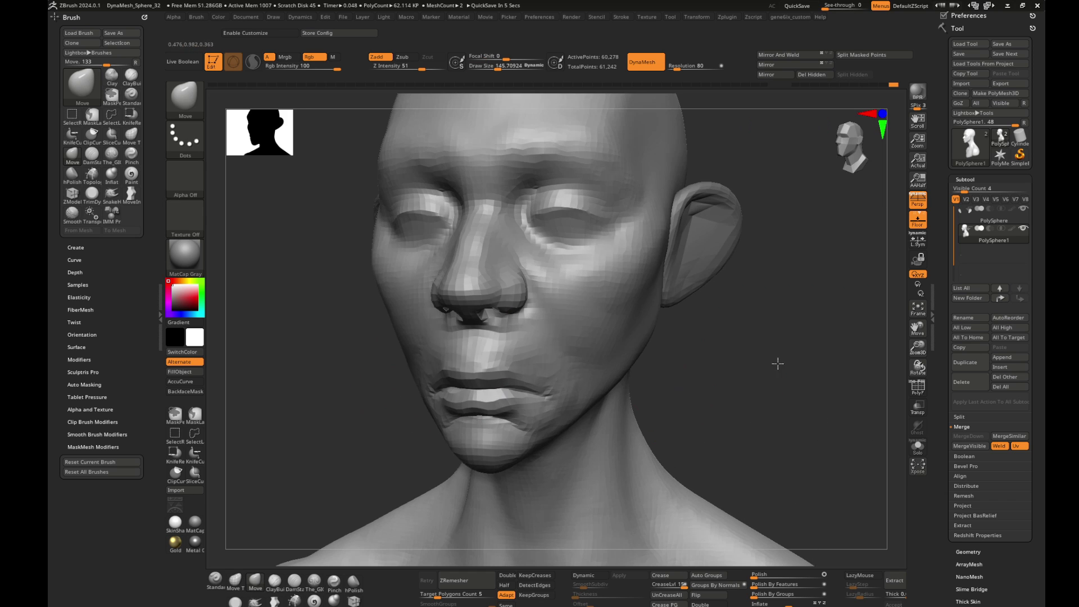
mouse_move(585, 340)
right_down()
mouse_move(771, 309)
mouse_move(627, 337)
mouse_move(783, 357)
right_up()
key(s)
mouse_move(711, 333)
mouse_down()
mouse_move(706, 322)
mouse_move(666, 323)
mouse_up()
mouse_move(666, 323)
right_down()
mouse_move(838, 357)
mouse_move(632, 348)
mouse_move(750, 365)
right_up()
- Smooth the lower lip and check the mouth from front and side
mouse_move(680, 371)
right_down()
mouse_move(549, 378)
mouse_move(651, 365)
right_up()
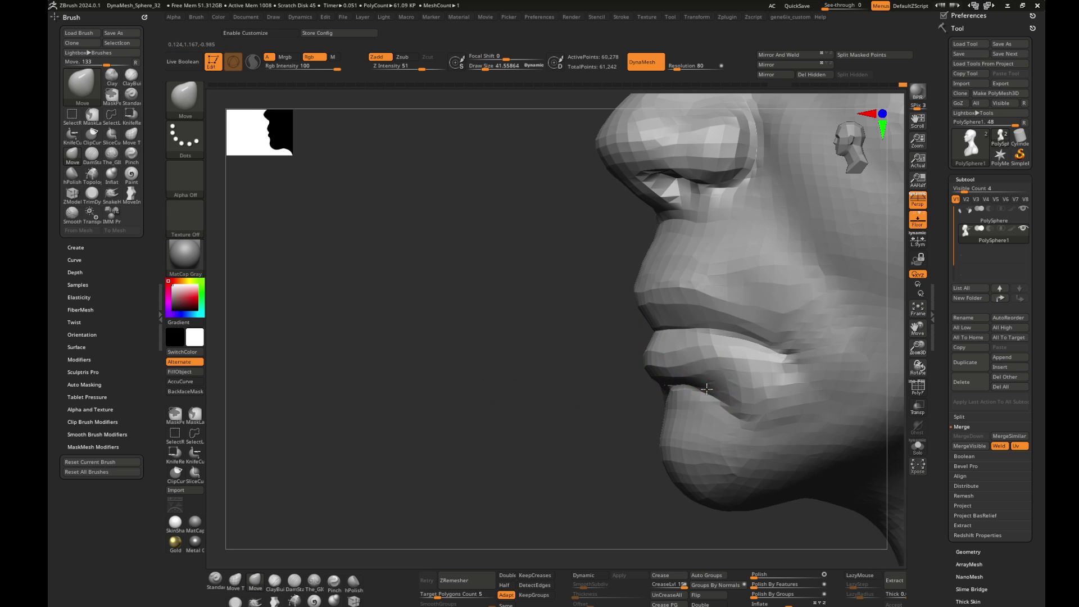
shift+drag(690, 407, 696, 416)
mouse_move(696, 416)
right_down()
mouse_move(582, 409)
mouse_move(674, 399)
right_up()
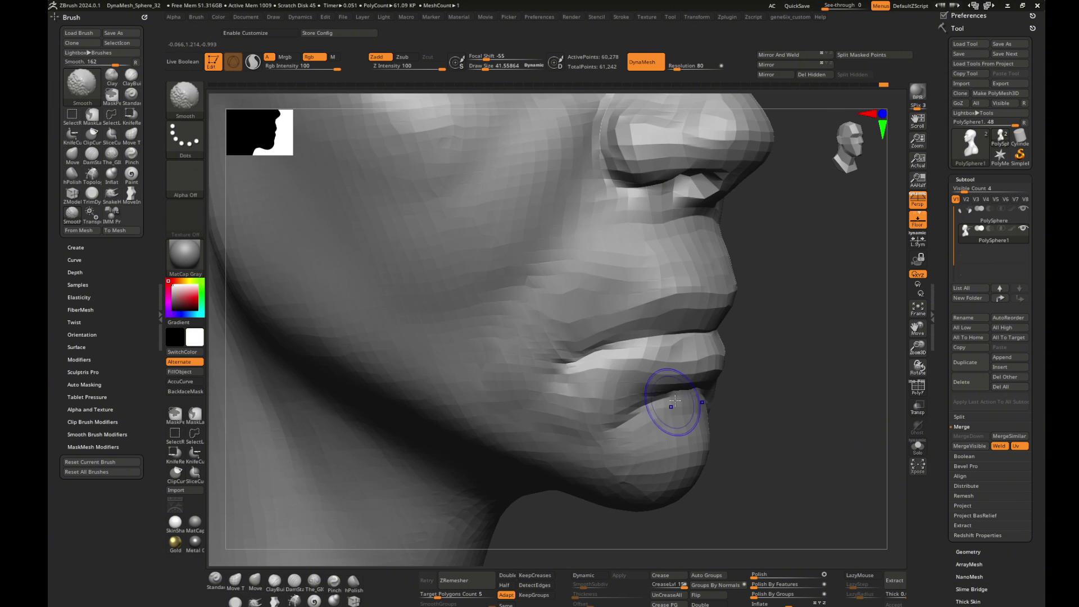
right_drag(686, 350, 777, 361)
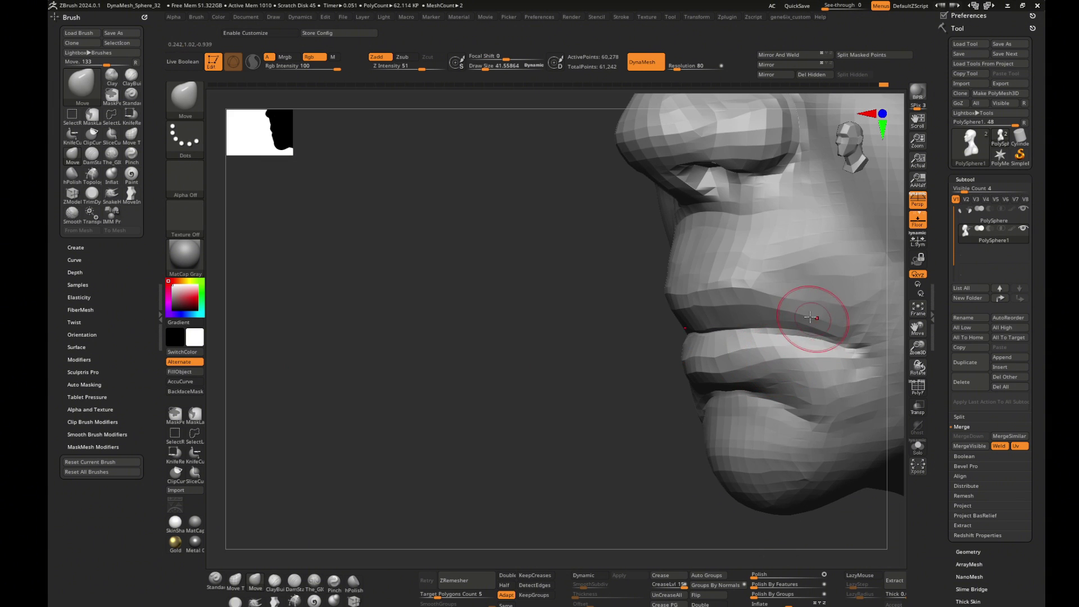
mouse_move(809, 317)
right_down()
mouse_move(506, 339)
mouse_move(837, 365)
mouse_move(650, 429)
mouse_move(729, 421)
mouse_move(753, 392)
mouse_move(700, 380)
right_up()
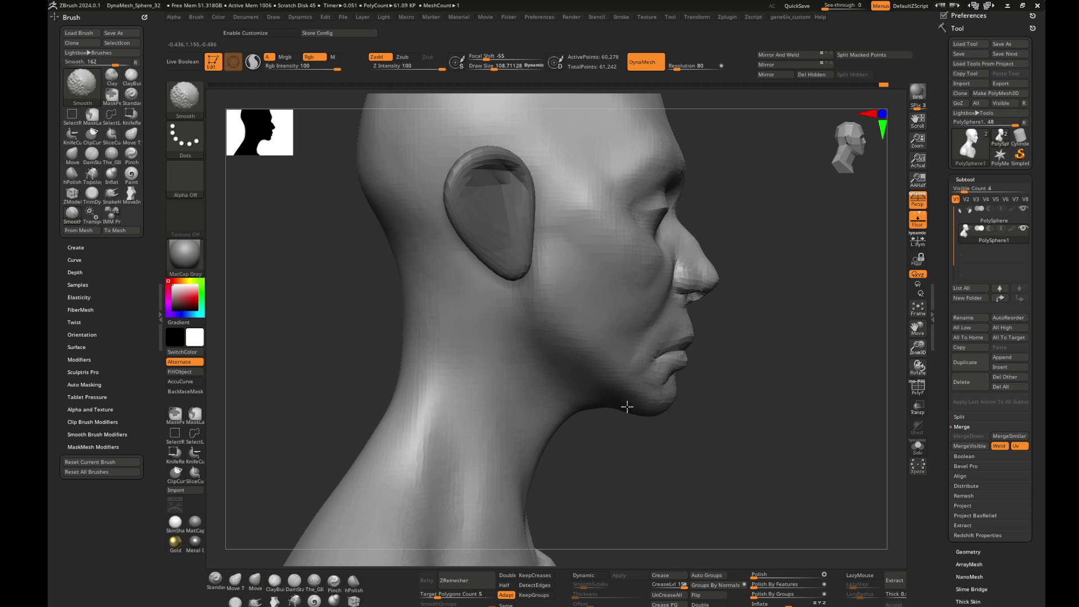
- Enlarge the Move brush to about 175 and reshape the cheek and jaw beside the mouth
mouse_move(626, 405)
right_down()
mouse_move(715, 386)
mouse_move(655, 401)
mouse_move(597, 445)
mouse_move(645, 404)
right_up()
key(s)
drag(661, 378, 664, 378)
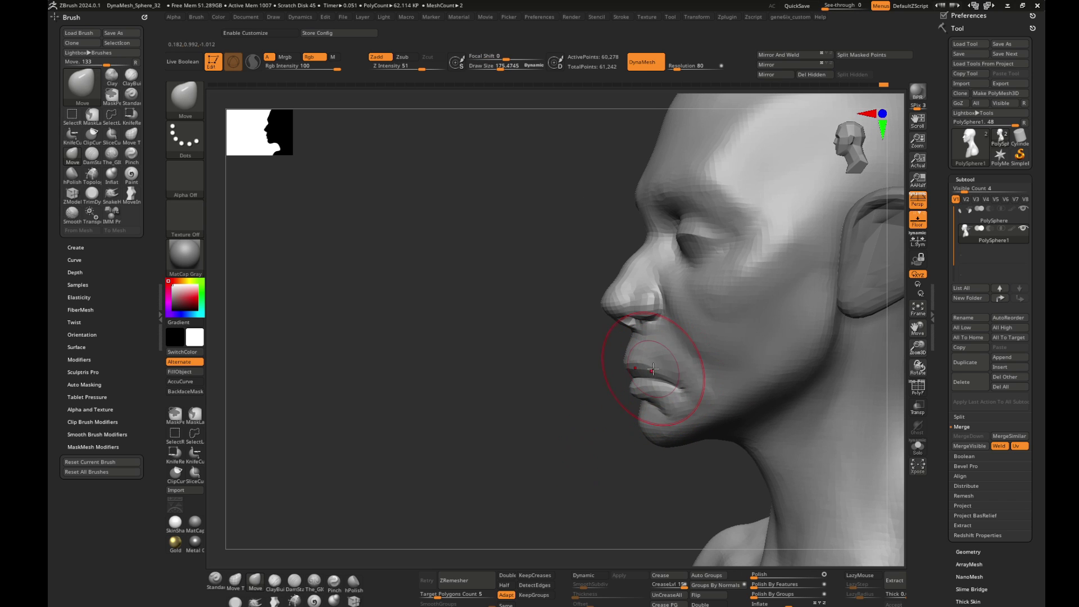
mouse_move(635, 332)
right_down()
mouse_move(508, 383)
mouse_move(578, 416)
right_up()
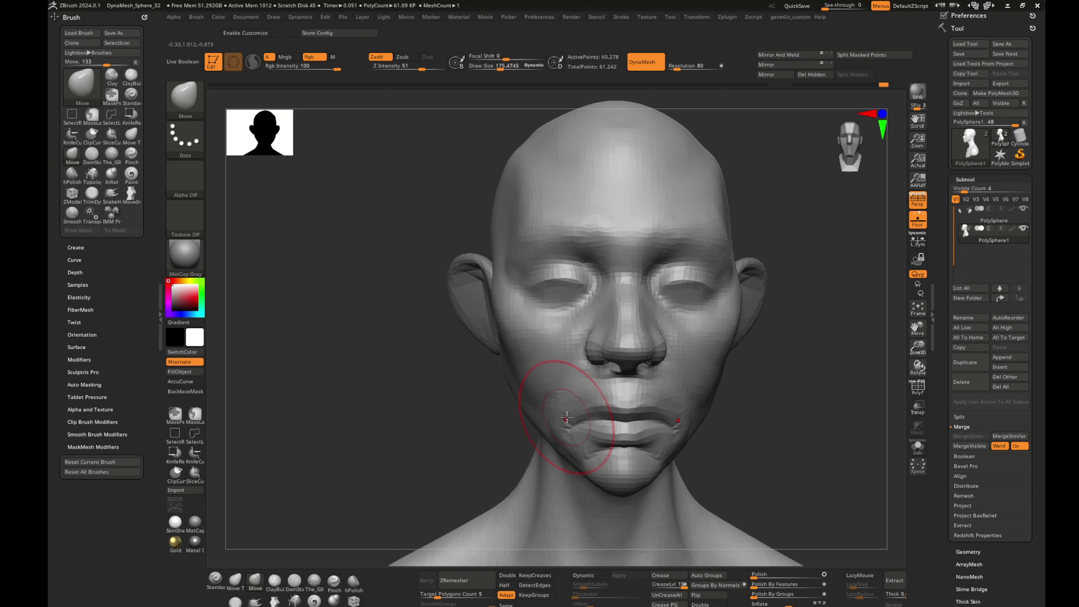
key(bracketleft)
drag(534, 408, 535, 384)
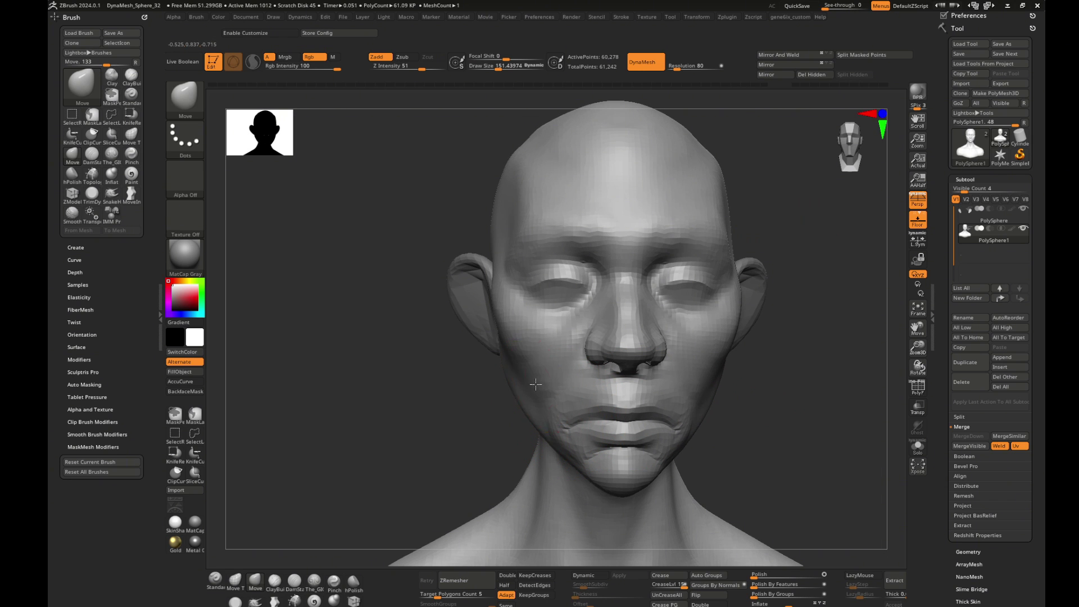
- Shrink the brush and select The_GIO_soft_forms brush for the eye area
mouse_move(819, 387)
right_down()
mouse_move(835, 373)
mouse_move(824, 390)
mouse_move(725, 242)
mouse_move(872, 418)
mouse_move(825, 381)
right_up()
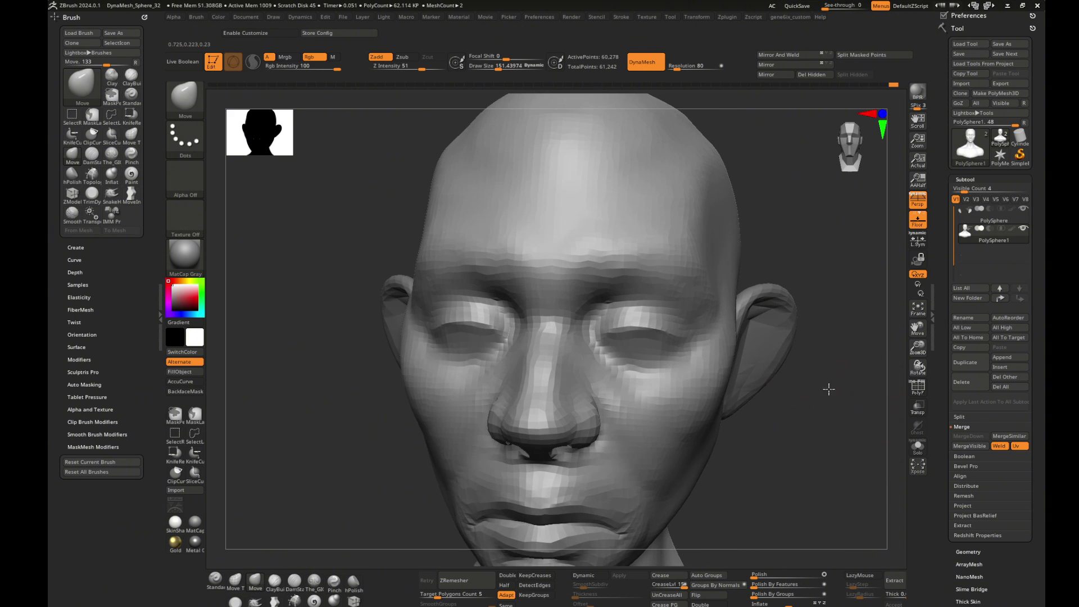
key(bracketleft)
key(bracketleft)
key(bracketleft)
key(1)
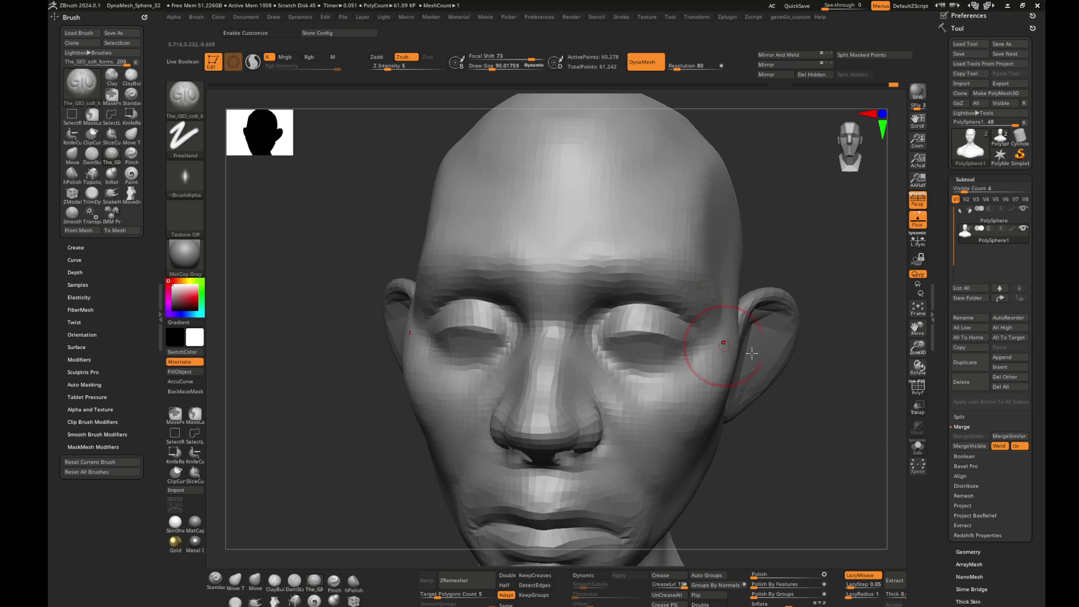
- Orbit around the eye area between three-quarter, front and near-profile views
right_drag(752, 353, 633, 334)
mouse_move(507, 320)
right_down()
mouse_move(691, 318)
mouse_move(487, 378)
mouse_move(698, 361)
right_up()
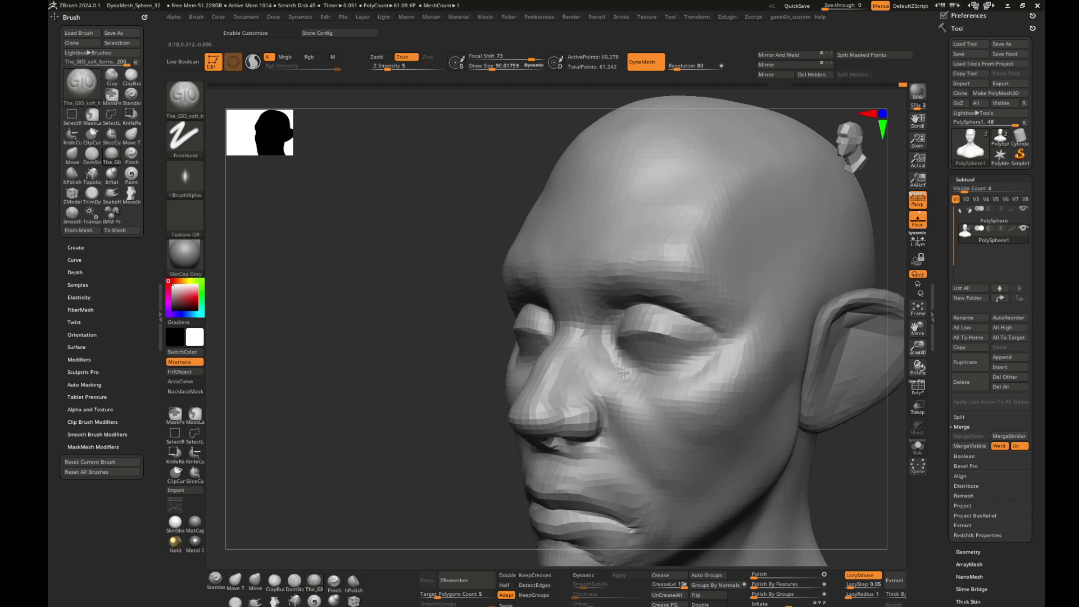
right_drag(768, 411, 632, 379)
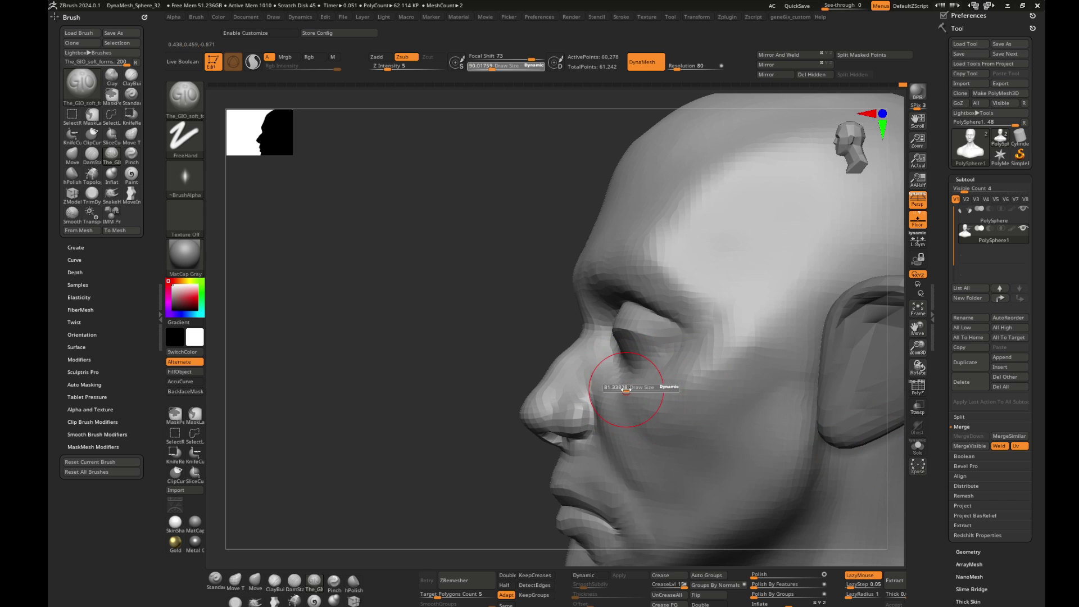
- With the Move brush enlarged to about 105, shape and smooth the cheek beside the nose
key(b)
key(m)
key(v)
mouse_move(626, 371)
alt+right_down()
mouse_move(453, 380)
mouse_move(409, 400)
mouse_move(644, 461)
mouse_move(815, 407)
mouse_move(778, 359)
mouse_move(816, 350)
mouse_move(604, 361)
alt+right_up()
mouse_move(626, 300)
mouse_down()
mouse_move(636, 280)
mouse_move(639, 295)
mouse_move(725, 324)
mouse_up()
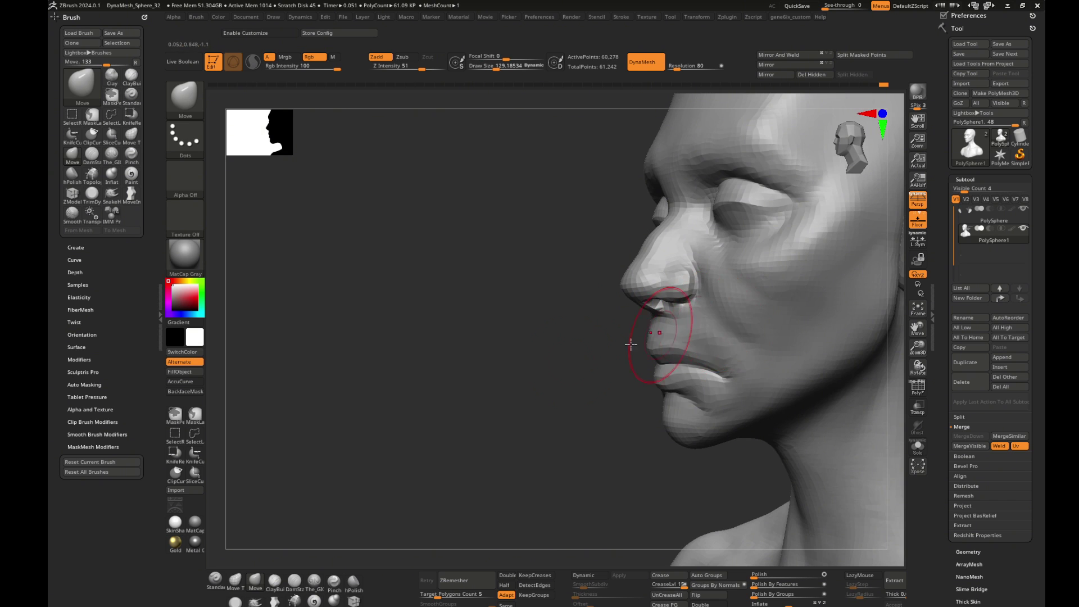
drag(630, 344, 725, 326)
key(shift)
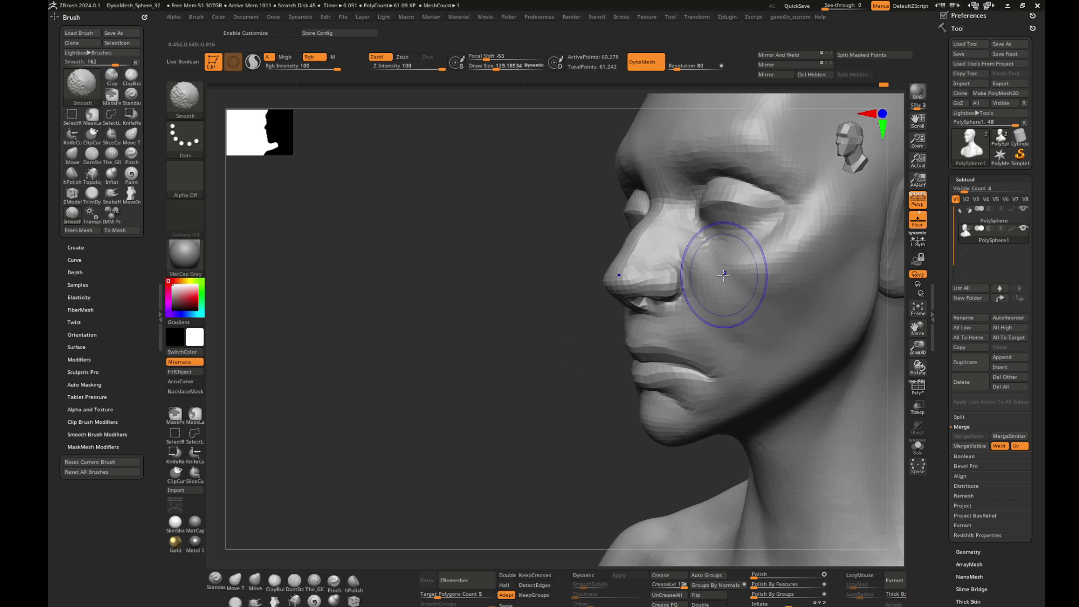
mouse_move(539, 386)
mouse_down()
mouse_move(600, 363)
mouse_move(684, 363)
mouse_move(698, 385)
mouse_move(612, 351)
mouse_move(560, 368)
mouse_move(680, 383)
mouse_move(711, 366)
mouse_move(720, 380)
mouse_move(805, 367)
mouse_move(795, 385)
mouse_up()
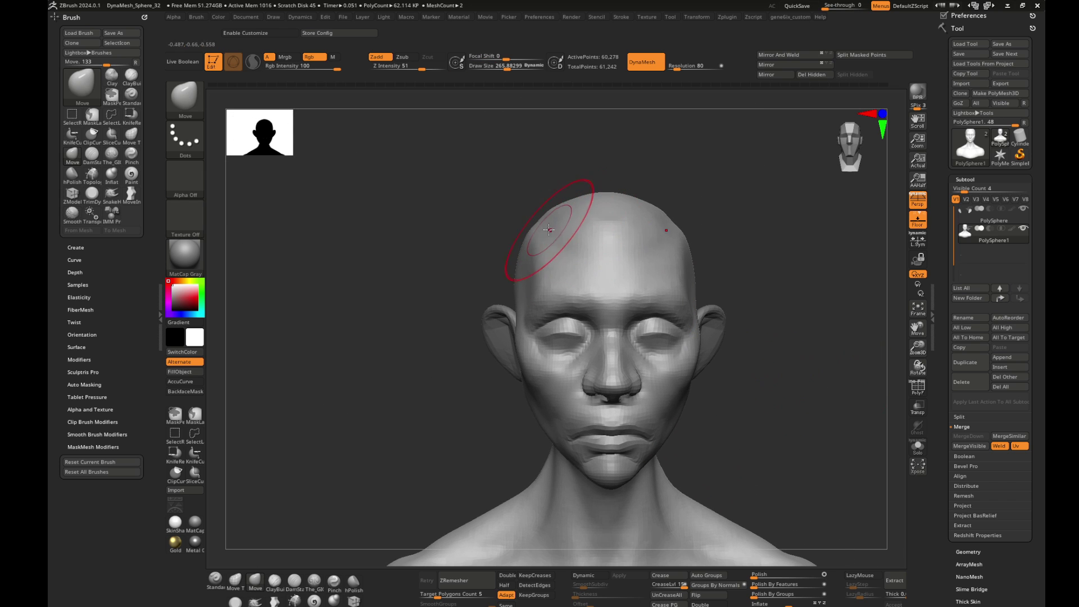
key(shift)
- Return to the Move brush and turn the bust to frame the back of the head and shoulders
key(b)
key(m)
key(v)
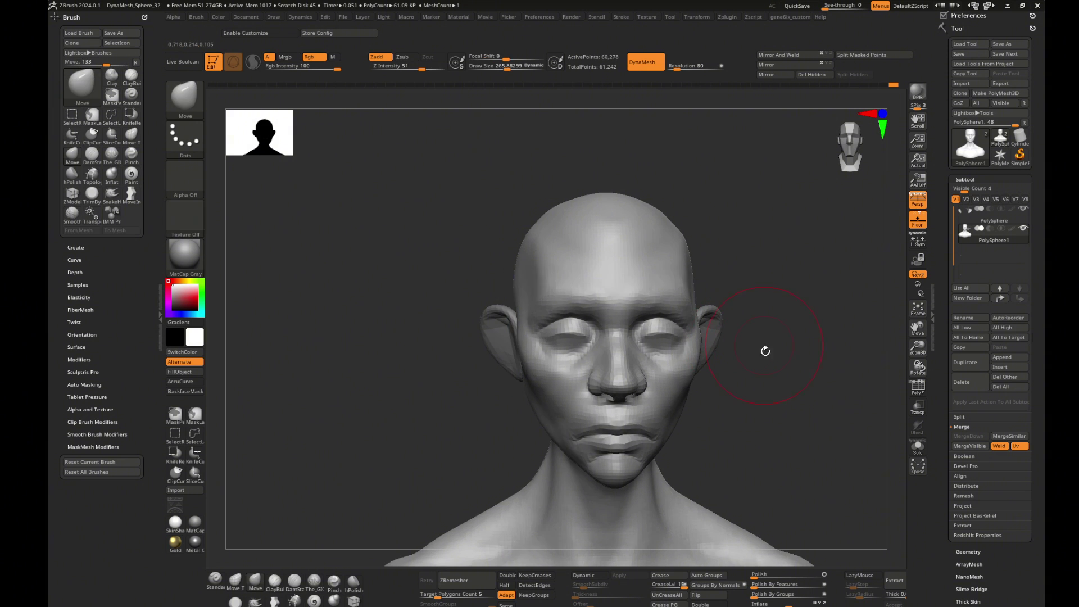
mouse_move(764, 351)
mouse_down()
mouse_move(771, 284)
mouse_move(788, 323)
mouse_move(803, 321)
mouse_move(758, 238)
mouse_up()
mouse_move(540, 326)
mouse_down()
mouse_move(520, 289)
mouse_move(529, 306)
mouse_up()
mouse_move(533, 233)
mouse_down()
mouse_move(711, 260)
mouse_move(505, 288)
mouse_up()
mouse_move(567, 252)
mouse_down()
mouse_move(681, 248)
mouse_move(517, 229)
mouse_up()
- Smooth the back of the neck, then shape the nape with the Pinch and Smooth brushes
key(shift)
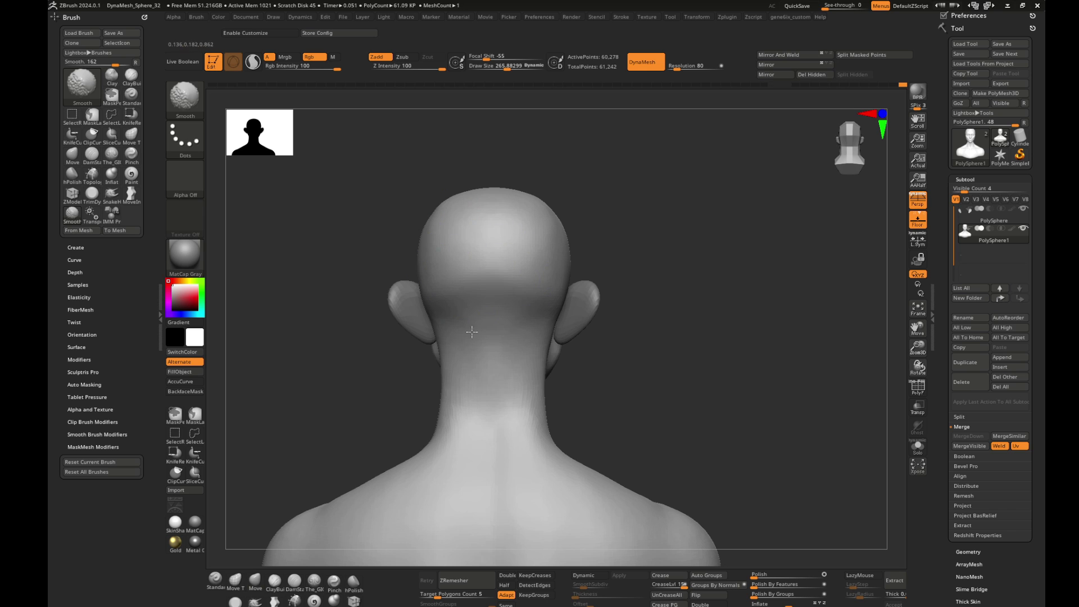
drag(471, 332, 581, 356)
key(shift)
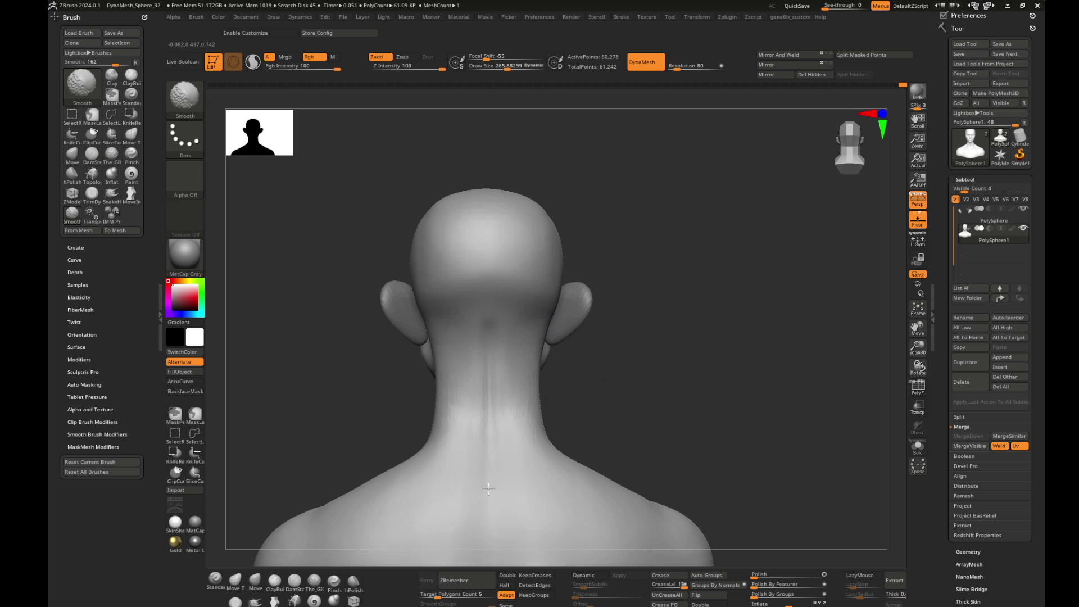
right_drag(487, 429, 518, 378)
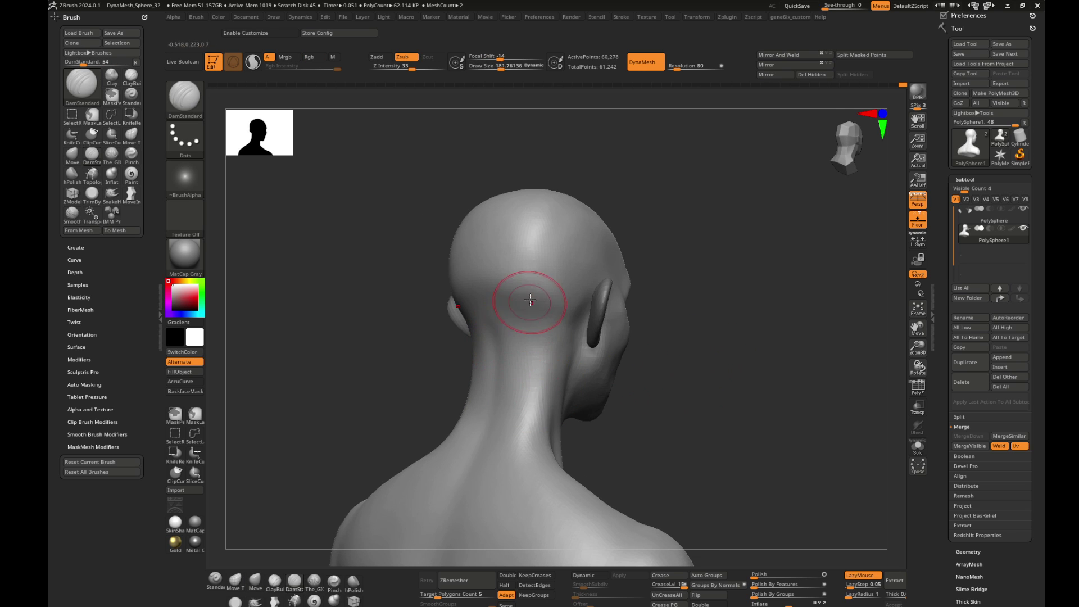
key(b)
key(p)
key(i)
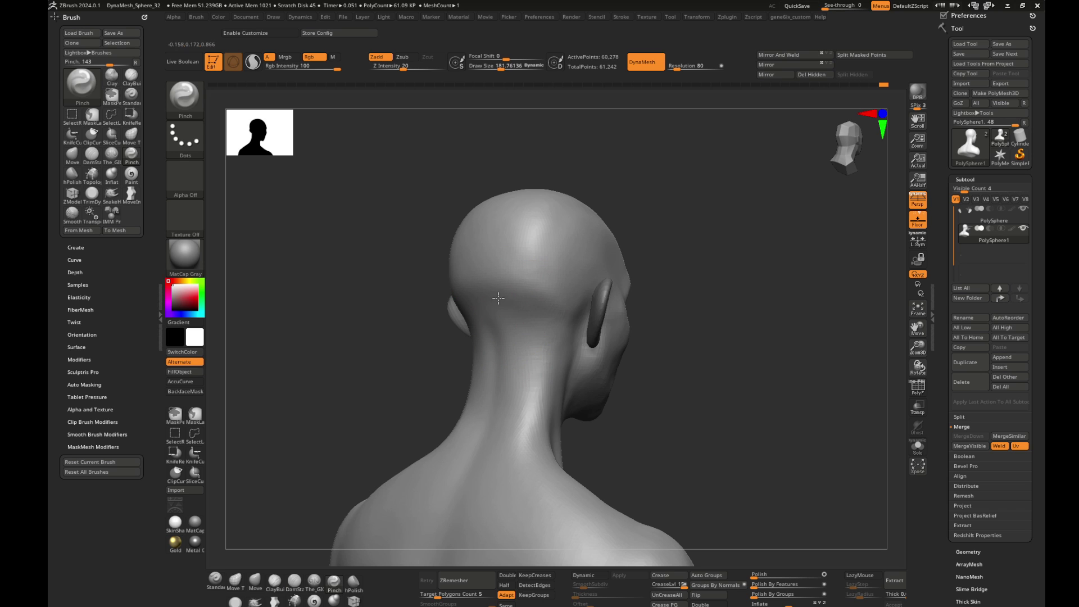
key(shift)
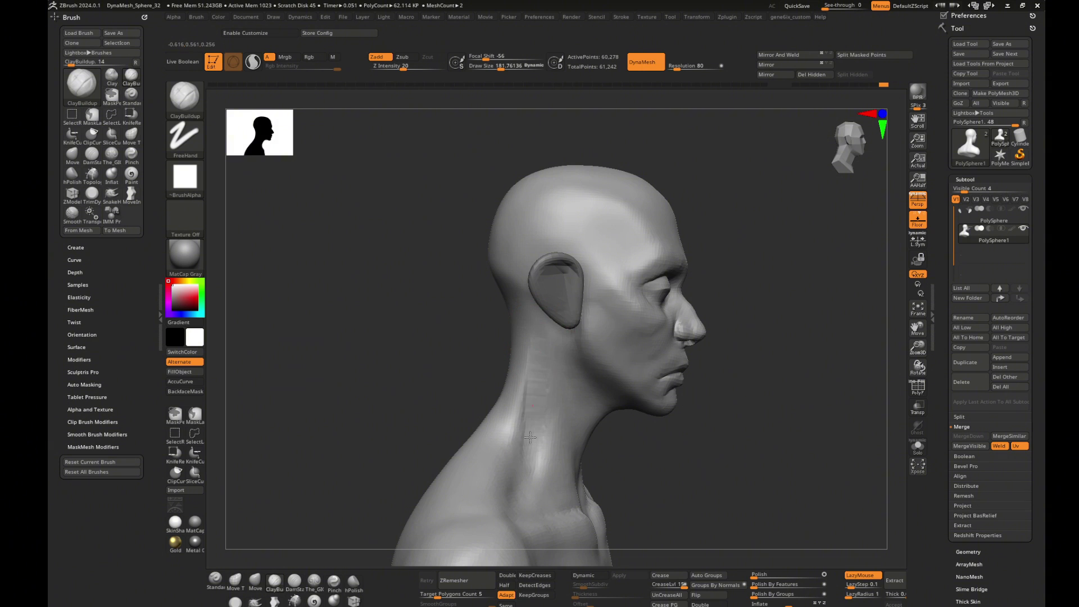
drag(542, 422, 548, 452)
right_drag(548, 452, 529, 324)
mouse_move(559, 407)
mouse_down()
mouse_move(547, 354)
mouse_move(543, 404)
mouse_up()
mouse_move(542, 405)
right_down()
mouse_move(506, 356)
mouse_move(513, 373)
right_up()
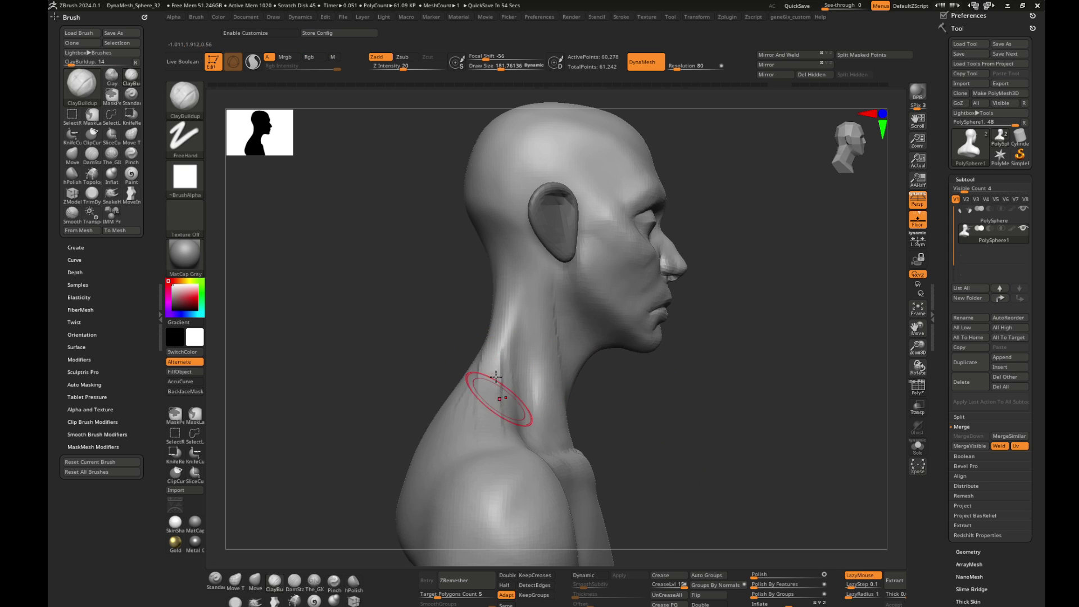
shift+drag(495, 376, 503, 393)
right_drag(503, 394, 512, 414)
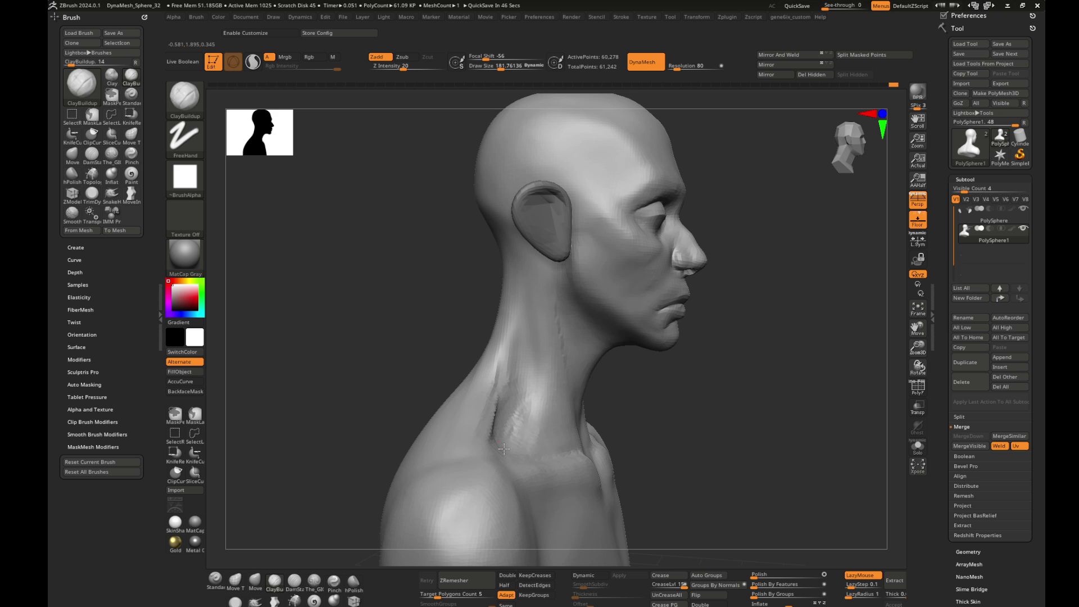
key(shift)
right_drag(506, 334, 513, 410)
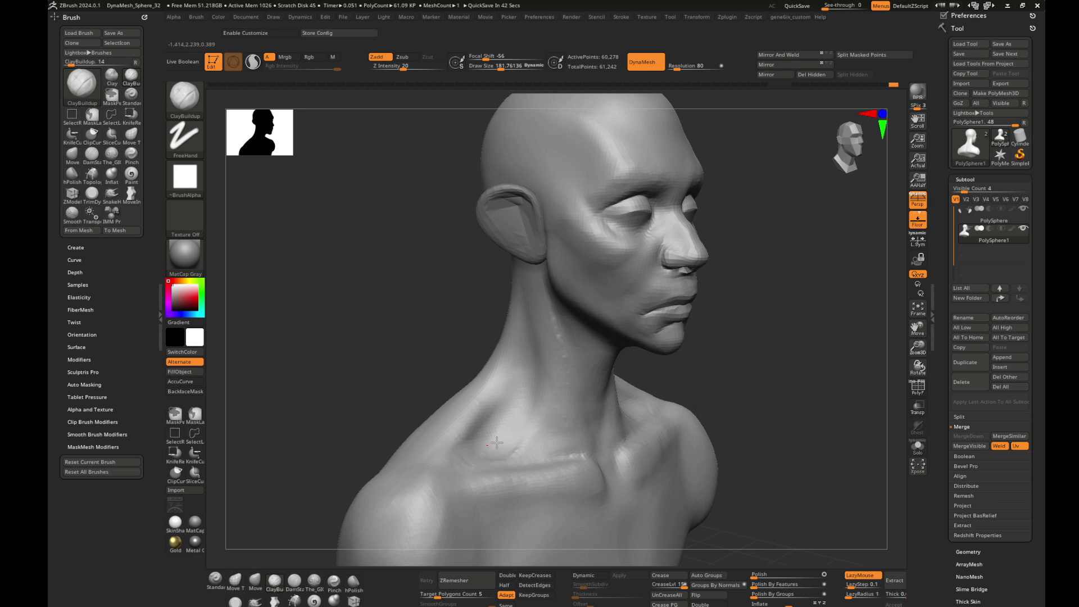
key(shift)
shift+right_drag(556, 316, 765, 329)
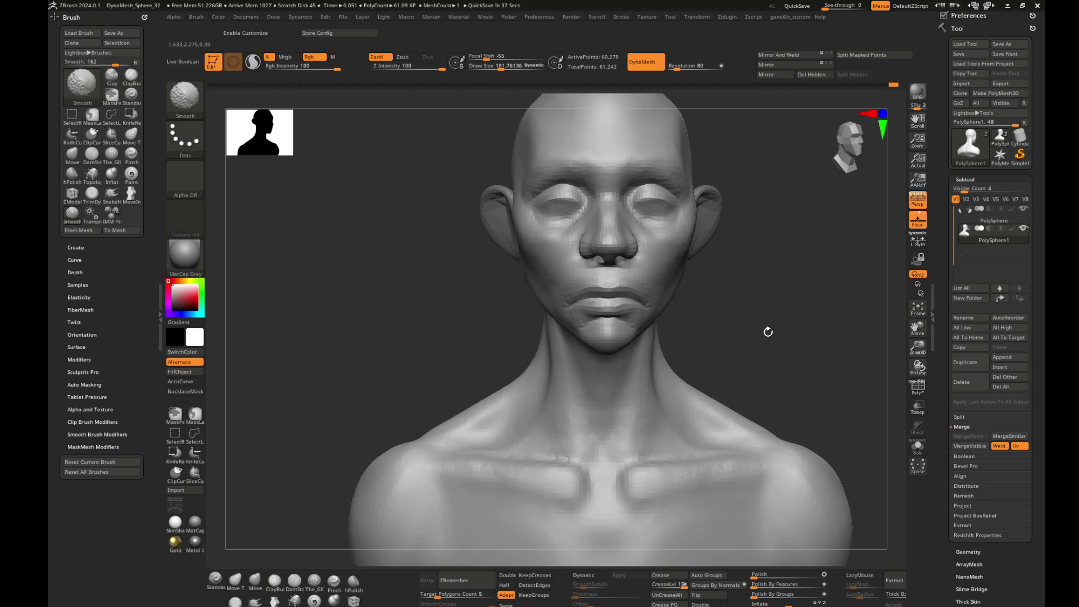
key(b)
key(m)
key(v)
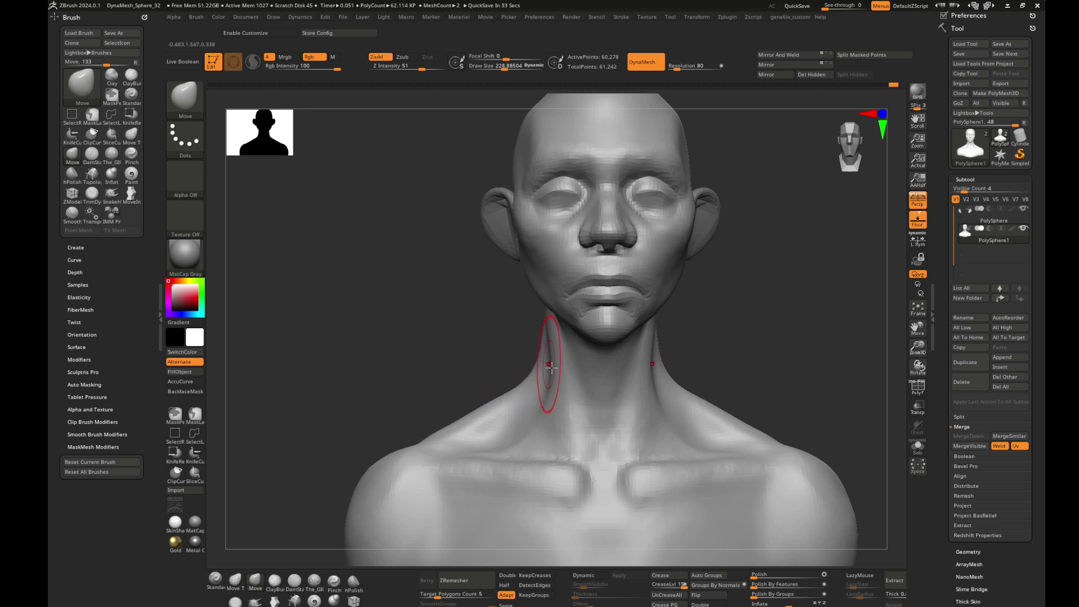
key(shift)
mouse_move(539, 366)
ctrl+right_down()
mouse_move(715, 357)
mouse_move(662, 363)
ctrl+right_up()
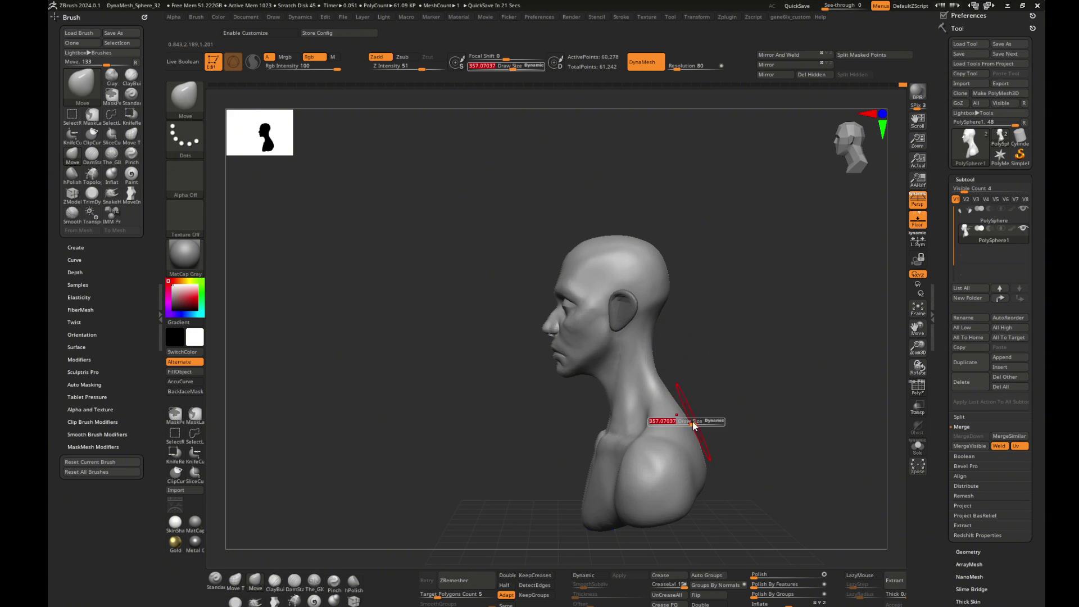
mouse_move(725, 388)
right_down()
mouse_move(775, 382)
mouse_move(566, 414)
right_up()
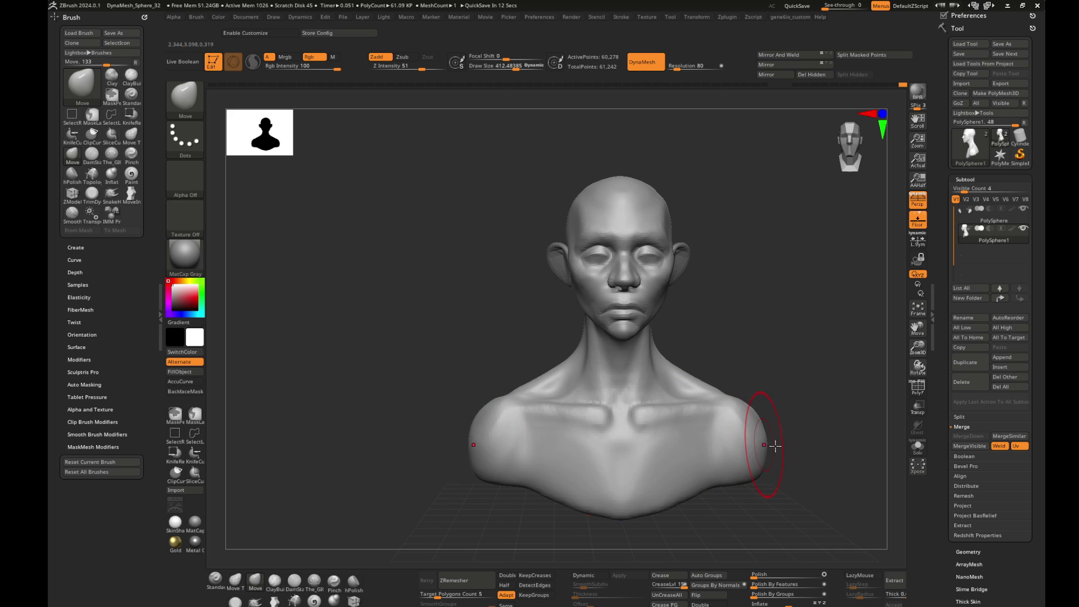
right_drag(764, 435, 776, 369)
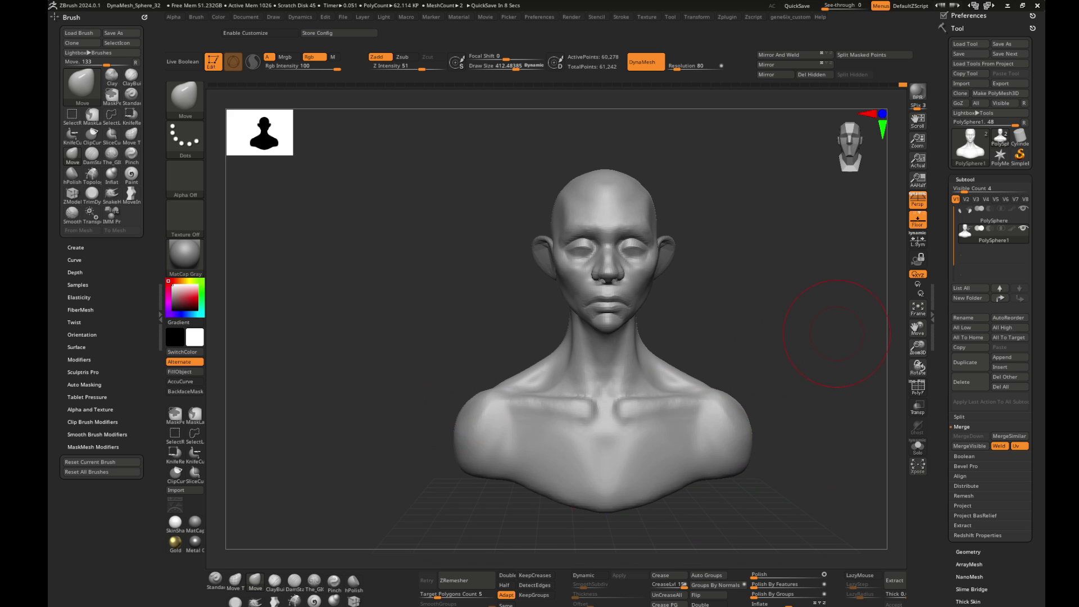
key(s)
drag(752, 374, 798, 375)
mouse_move(753, 388)
right_down()
mouse_move(747, 405)
mouse_move(741, 394)
right_up()
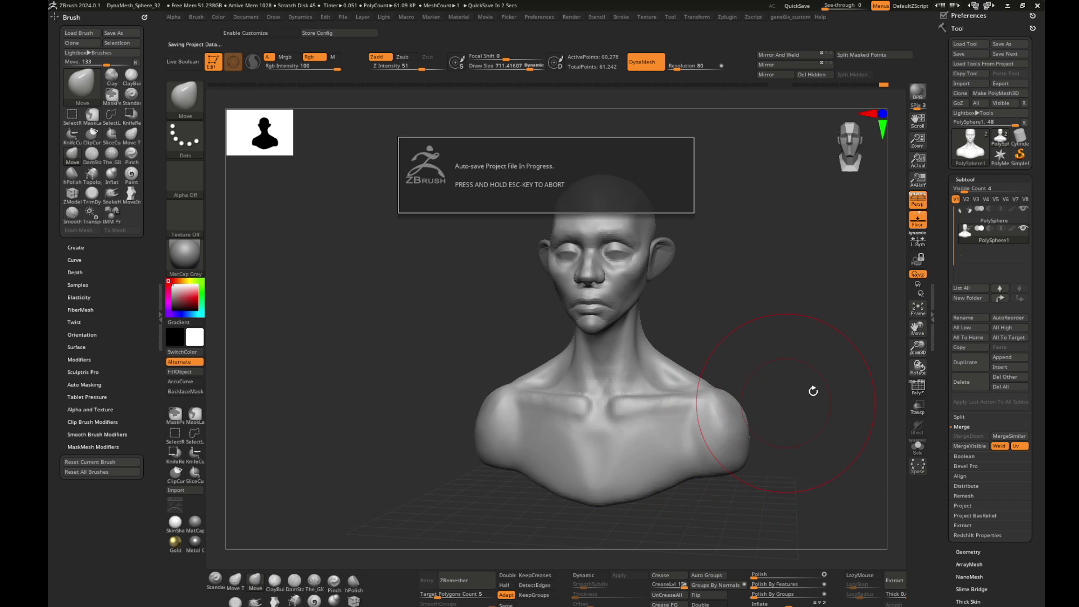
mouse_move(815, 390)
mouse_down()
mouse_move(809, 369)
mouse_move(778, 350)
mouse_move(781, 331)
mouse_up()
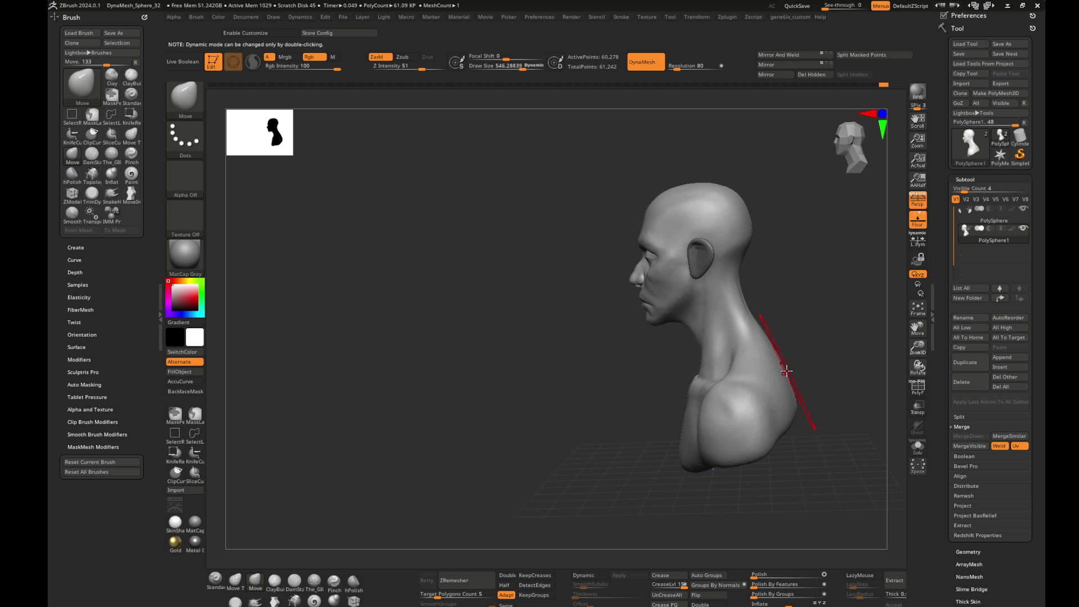
mouse_move(797, 291)
mouse_down()
mouse_move(842, 284)
mouse_move(794, 313)
mouse_move(860, 347)
mouse_move(455, 412)
mouse_move(568, 356)
mouse_move(463, 368)
mouse_move(756, 302)
mouse_move(790, 326)
mouse_move(766, 318)
mouse_move(777, 373)
mouse_move(747, 369)
mouse_move(585, 279)
mouse_up()
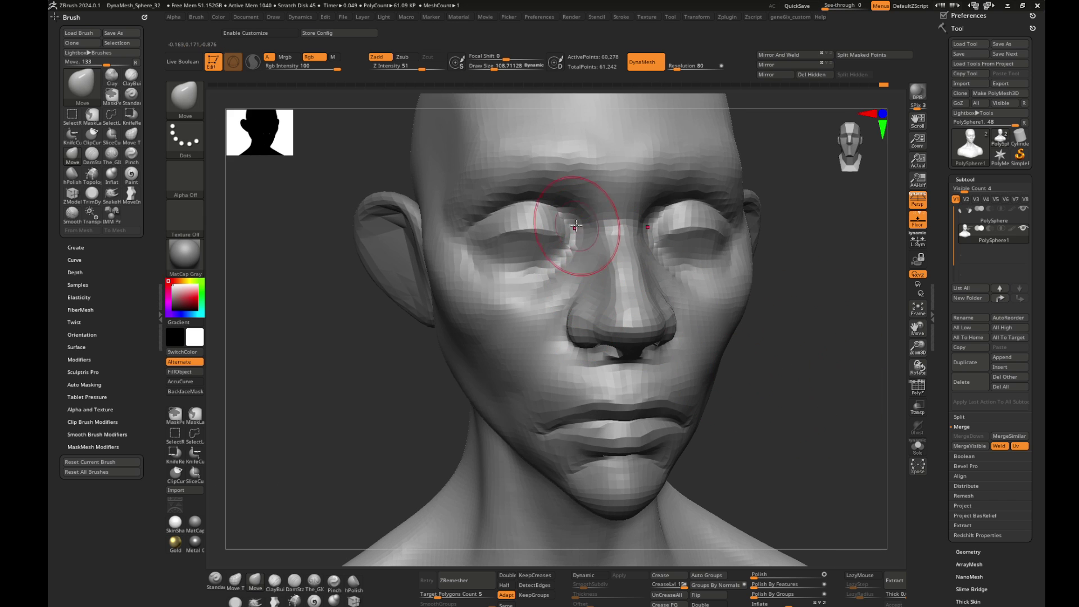
- Push the side of the nose from inner eye to nostril, shrink the brush, and check the profile
mouse_move(575, 226)
mouse_down()
mouse_move(569, 323)
mouse_move(676, 356)
mouse_up()
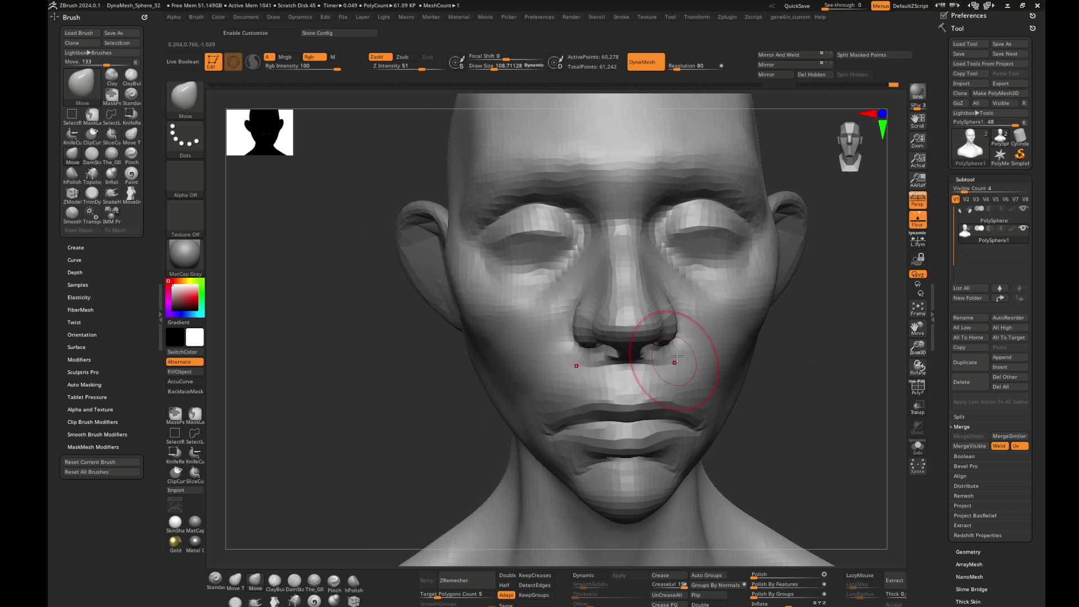
key(bracketleft)
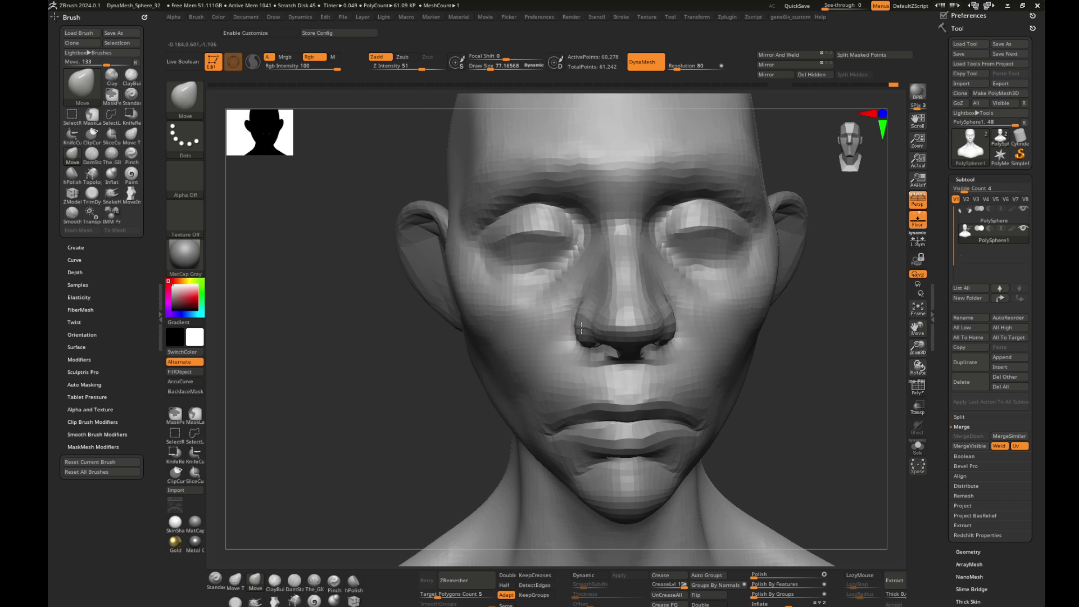
mouse_move(825, 380)
mouse_down()
mouse_move(618, 354)
mouse_move(702, 335)
mouse_move(568, 371)
mouse_up()
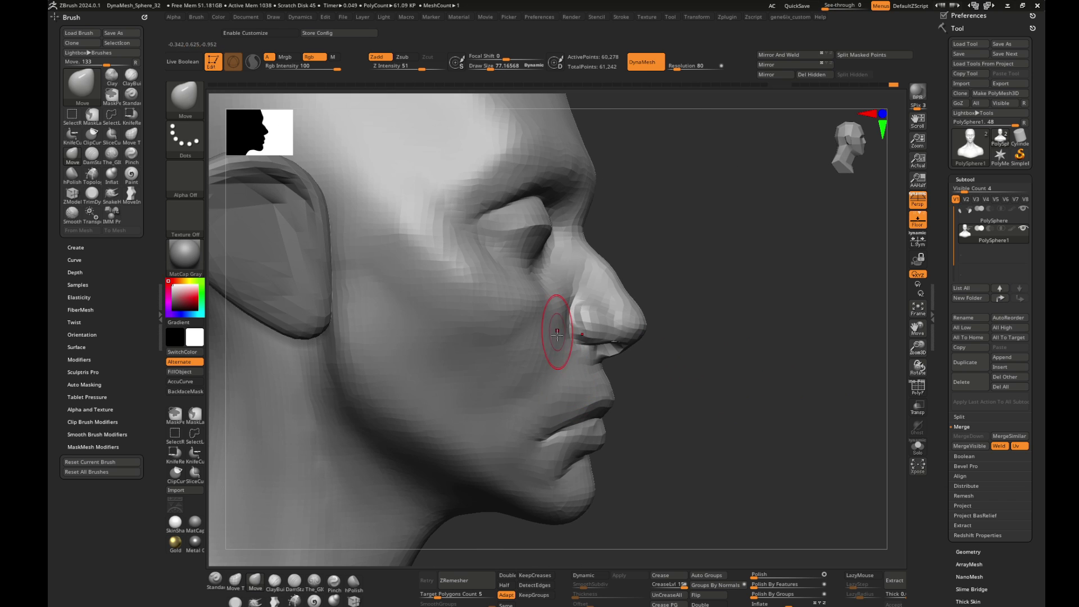
mouse_move(557, 335)
mouse_down()
mouse_move(621, 385)
mouse_move(812, 362)
mouse_move(428, 409)
mouse_move(650, 341)
mouse_up()
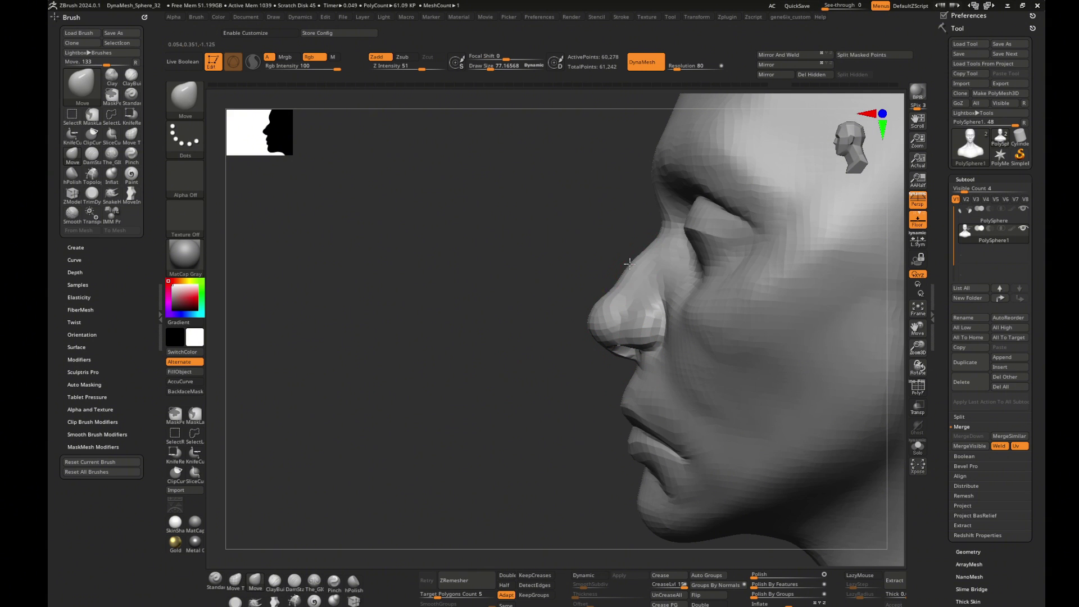
mouse_move(584, 253)
mouse_down()
mouse_move(505, 284)
mouse_move(448, 373)
mouse_move(644, 351)
mouse_up()
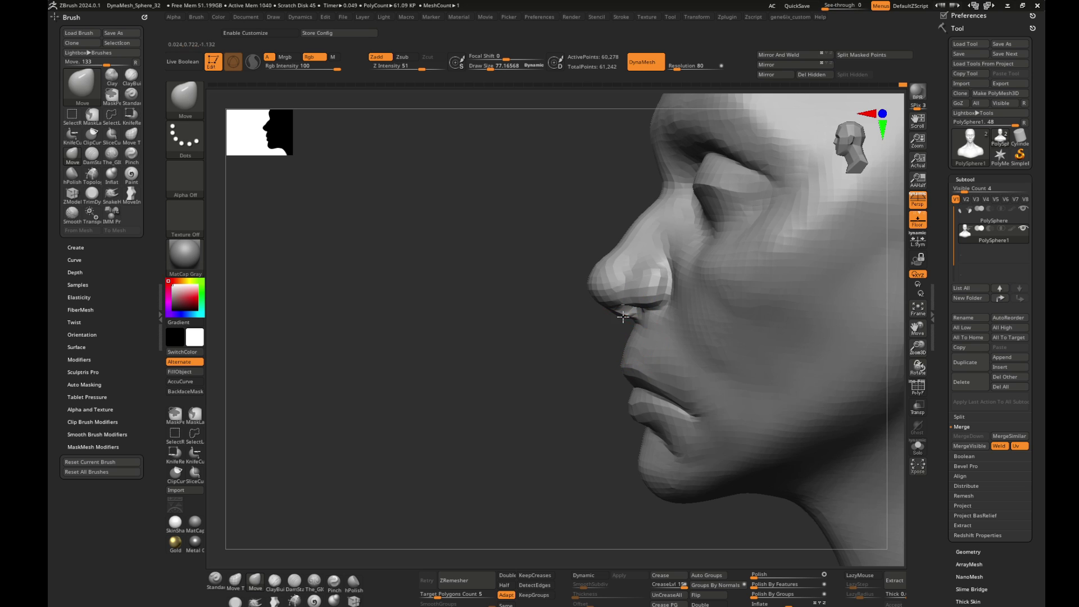
mouse_move(646, 360)
mouse_down()
mouse_move(774, 433)
mouse_move(692, 431)
mouse_move(723, 410)
mouse_up()
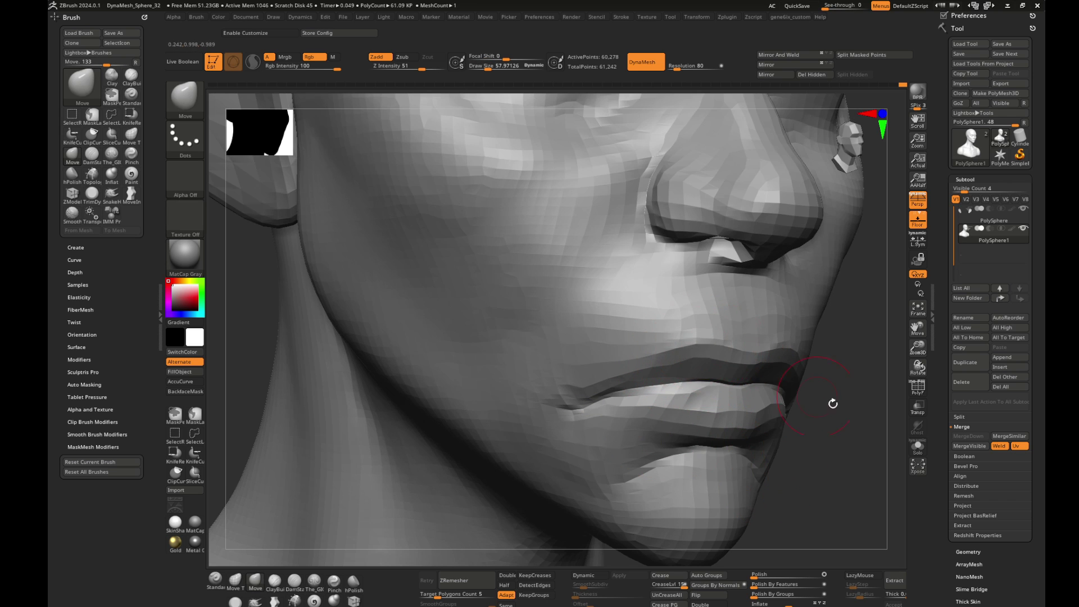
- Shrink the brush and orbit to inspect the lips, cheek and nose from the side
drag(831, 402, 694, 344)
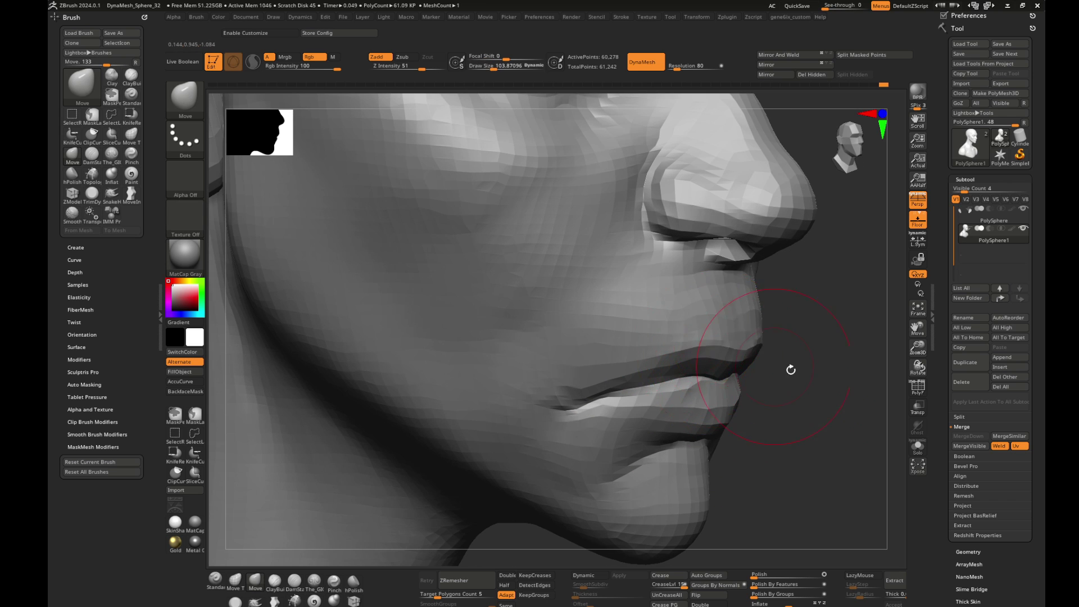
drag(790, 368, 712, 343)
key(s)
mouse_move(703, 383)
mouse_down()
mouse_move(691, 384)
mouse_move(747, 360)
mouse_move(501, 434)
mouse_move(691, 313)
mouse_up()
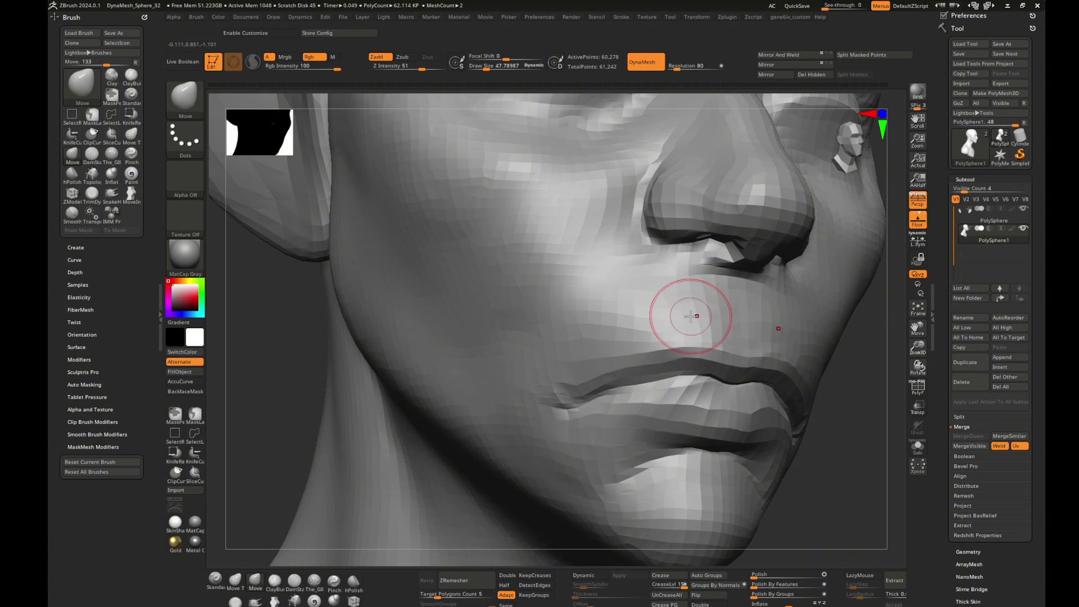
mouse_move(899, 477)
mouse_down()
mouse_move(857, 469)
mouse_move(700, 330)
mouse_up()
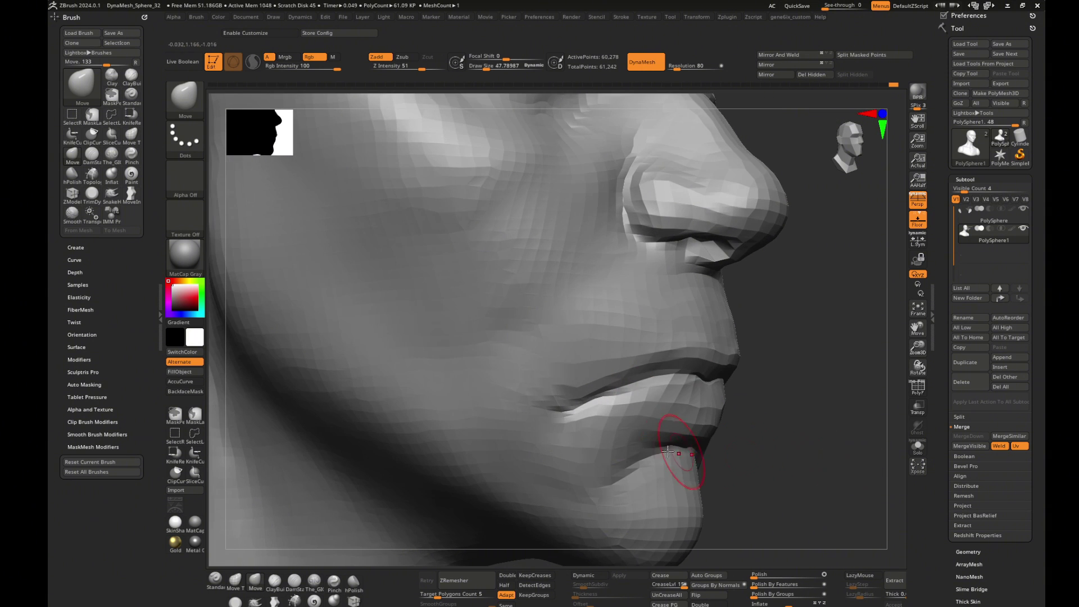
mouse_move(654, 401)
mouse_down()
mouse_move(674, 457)
mouse_move(794, 417)
mouse_move(794, 373)
mouse_up()
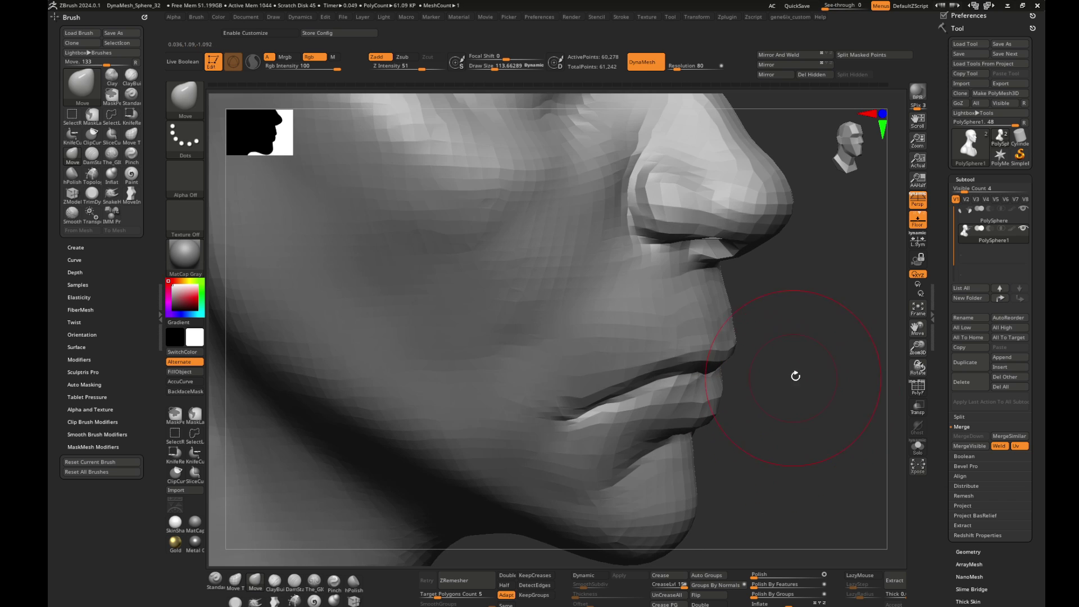
drag(626, 325, 698, 361)
- Carve the crease between the lips deeper with The_GIO_soft_forms, then return to Move and review the profile
key(2)
right_drag(692, 368, 723, 367)
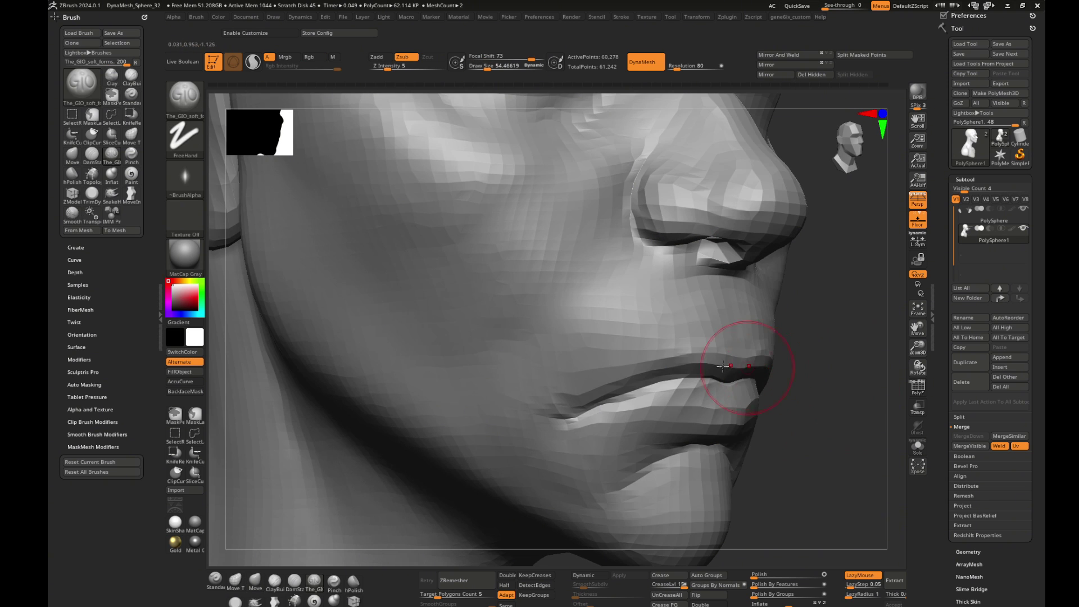
drag(616, 388, 657, 367)
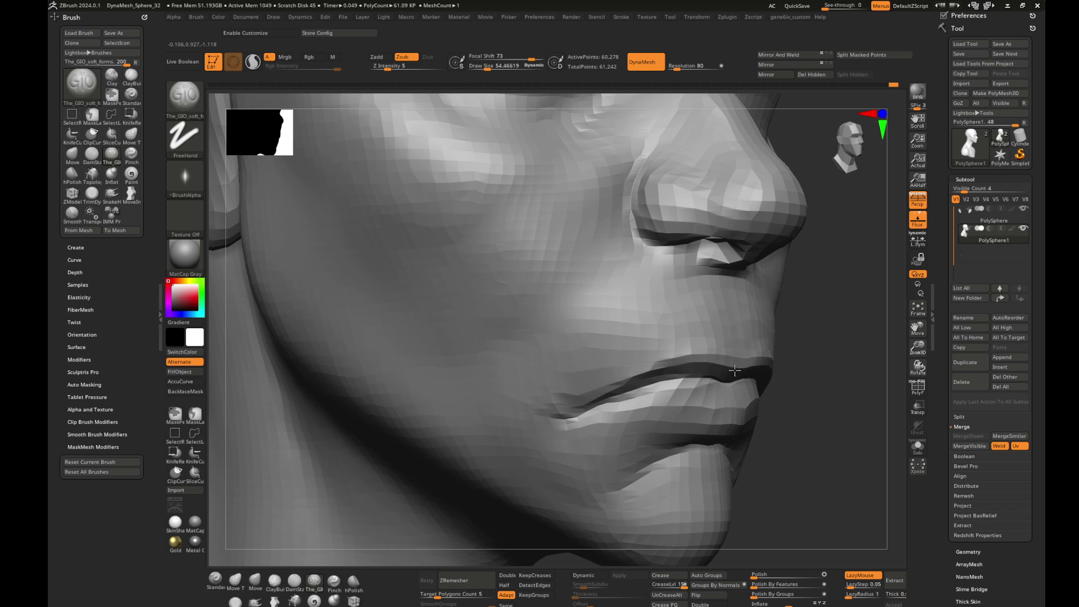
right_drag(585, 414, 698, 356)
key(1)
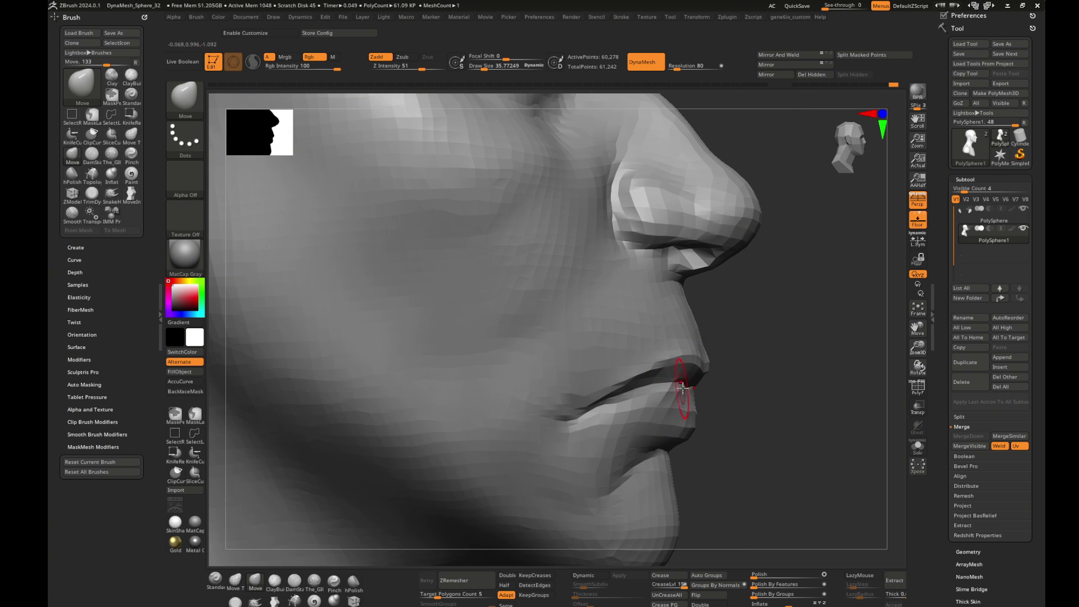
right_drag(665, 390, 703, 361)
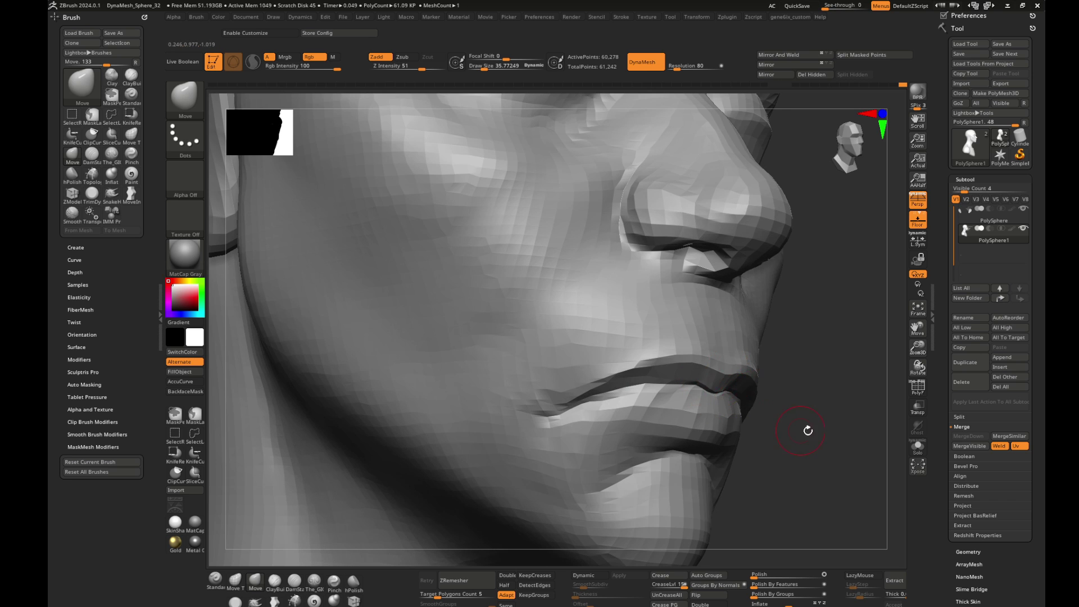
mouse_move(807, 431)
right_down()
mouse_move(697, 379)
mouse_move(825, 409)
mouse_move(681, 407)
mouse_move(699, 434)
right_up()
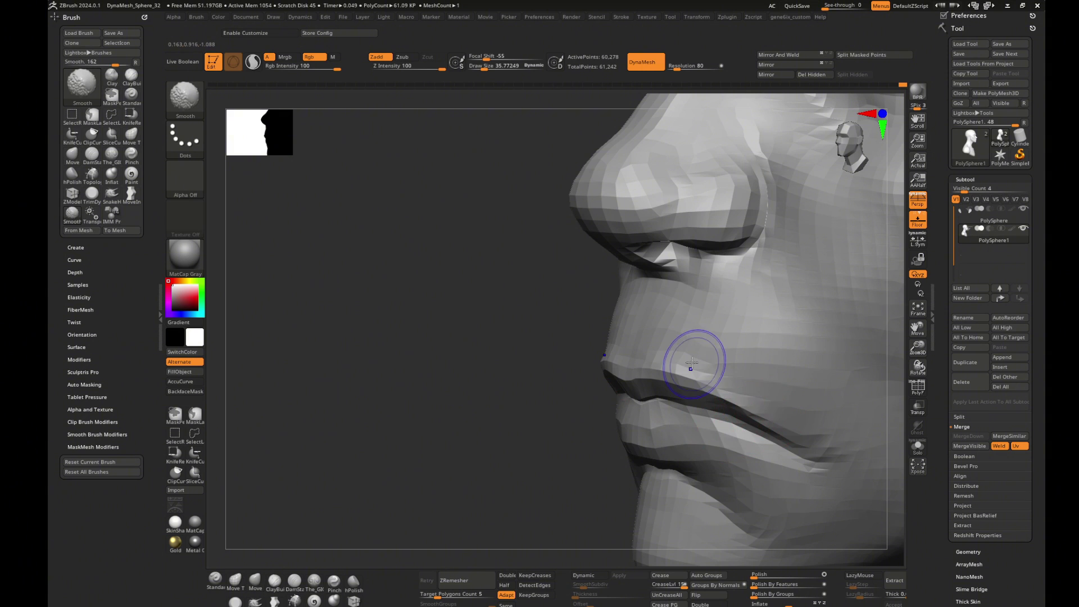
mouse_move(694, 357)
right_down()
mouse_move(501, 405)
mouse_move(522, 397)
right_up()
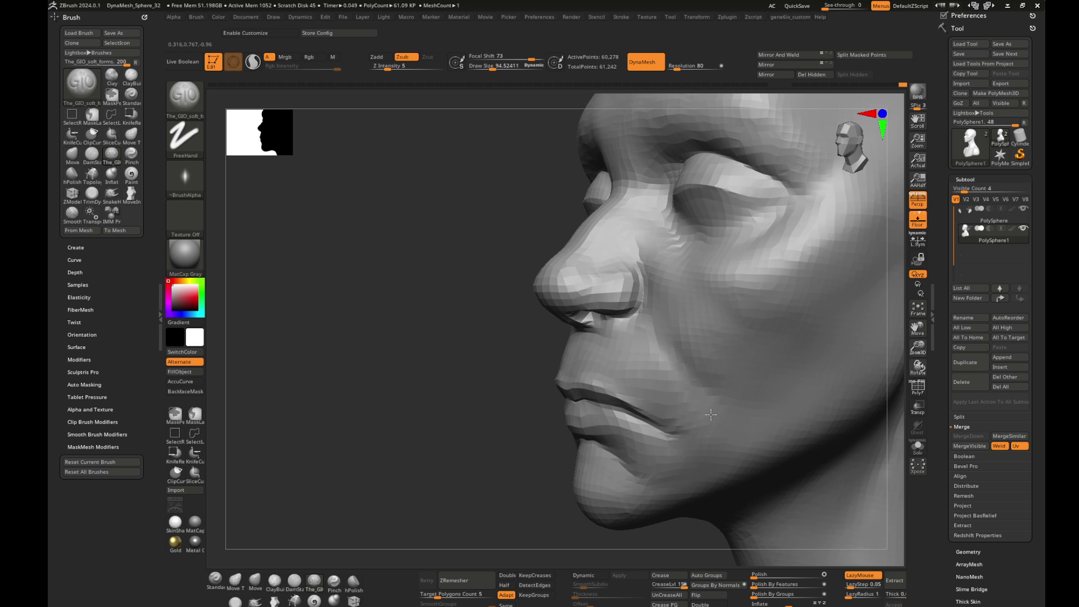
- Undo the nostril carve and return to a smaller Move brush
mouse_move(449, 388)
right_down()
mouse_move(806, 378)
mouse_move(835, 380)
mouse_move(856, 403)
right_up()
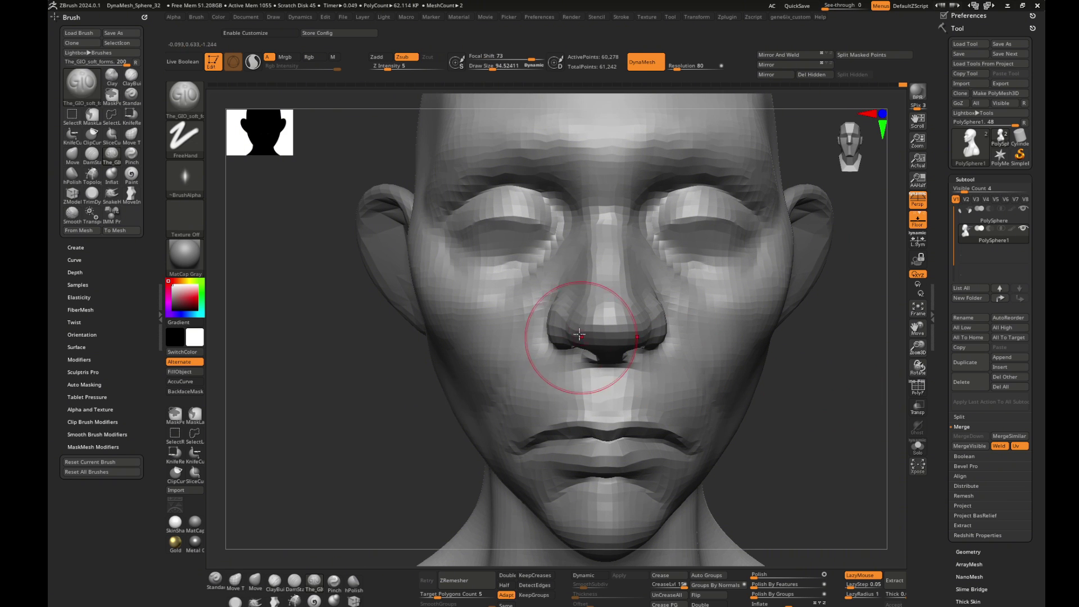
key(ctrl+z)
key(b)
key(m)
key(v)
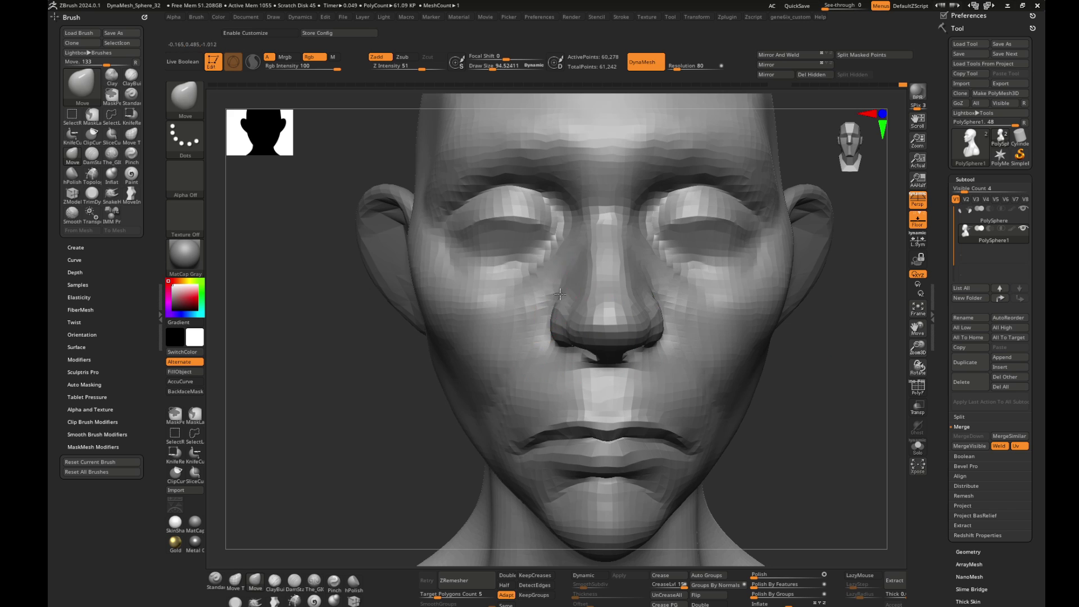
key(bracketleft)
key(bracketleft)
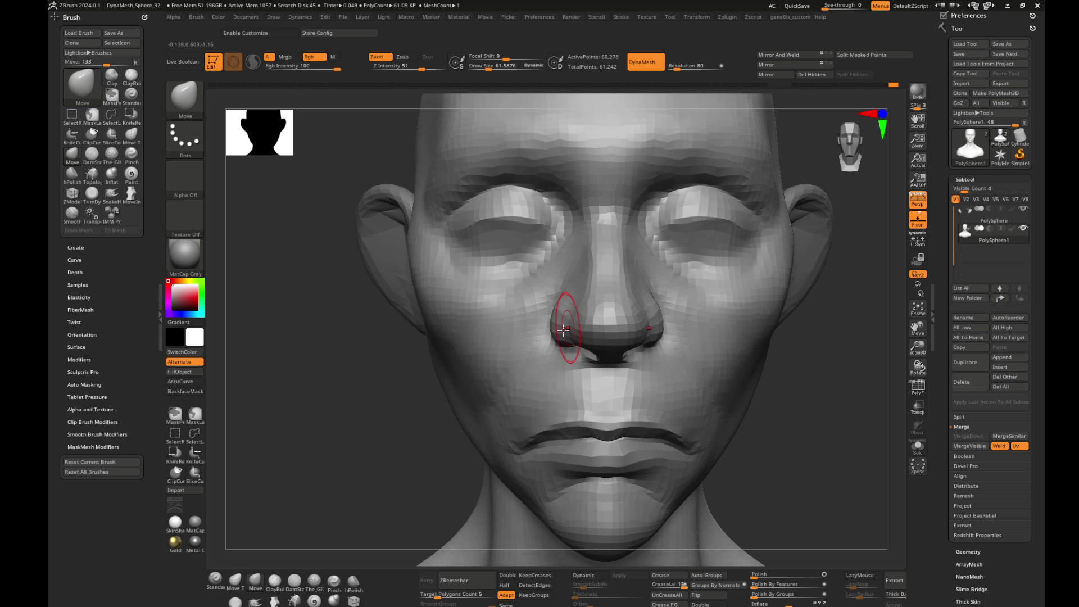
- Turn the head to a left-facing profile and start raising the DynaMesh resolution
right_drag(626, 324, 644, 336)
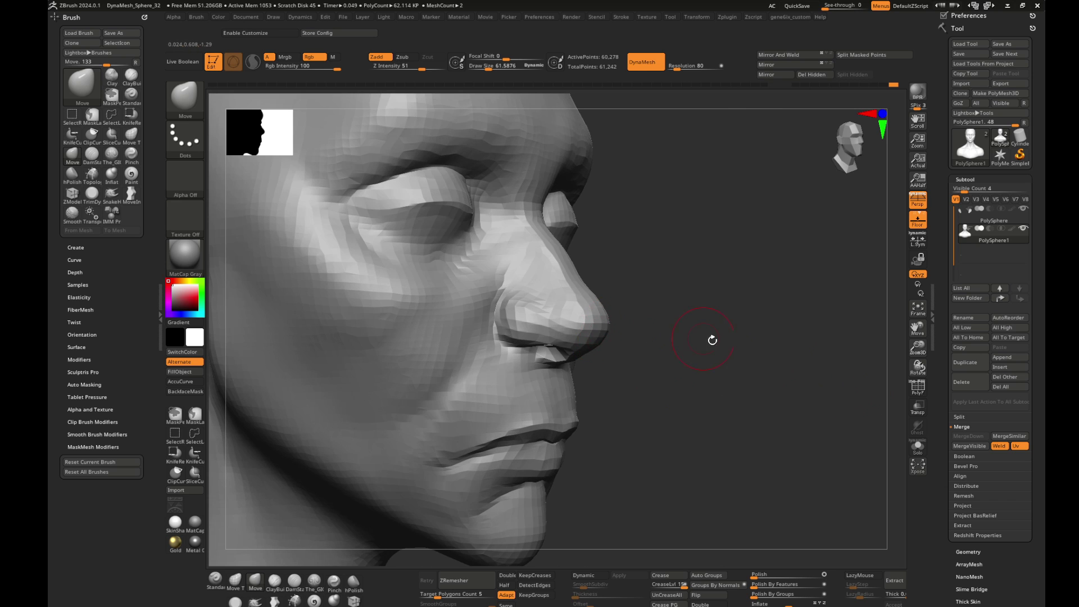
right_drag(711, 340, 578, 324)
mouse_move(765, 362)
right_down()
mouse_move(546, 381)
mouse_move(666, 340)
right_up()
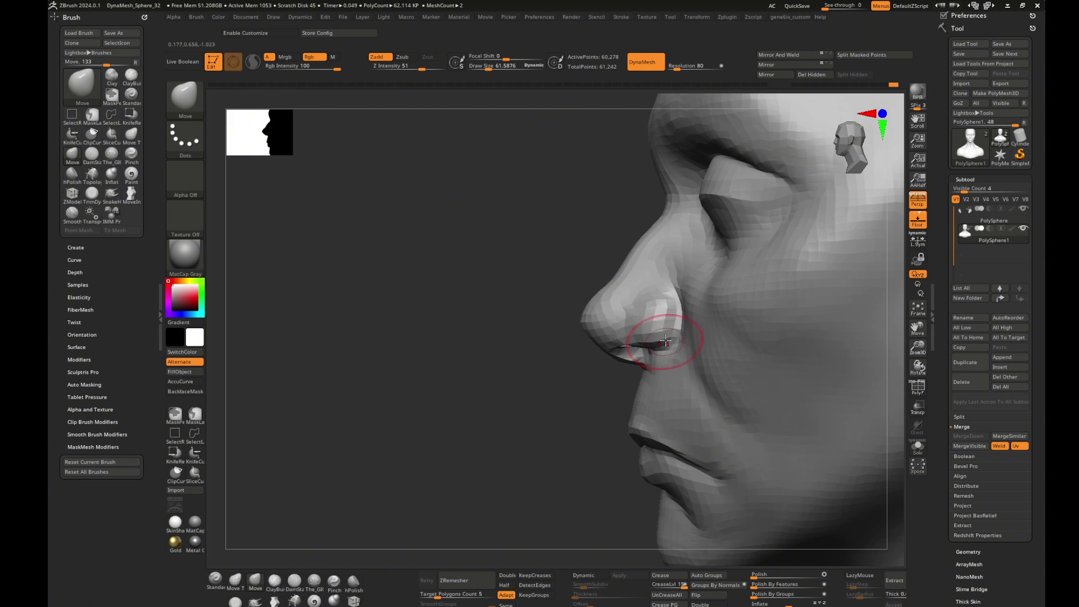
drag(677, 67, 682, 75)
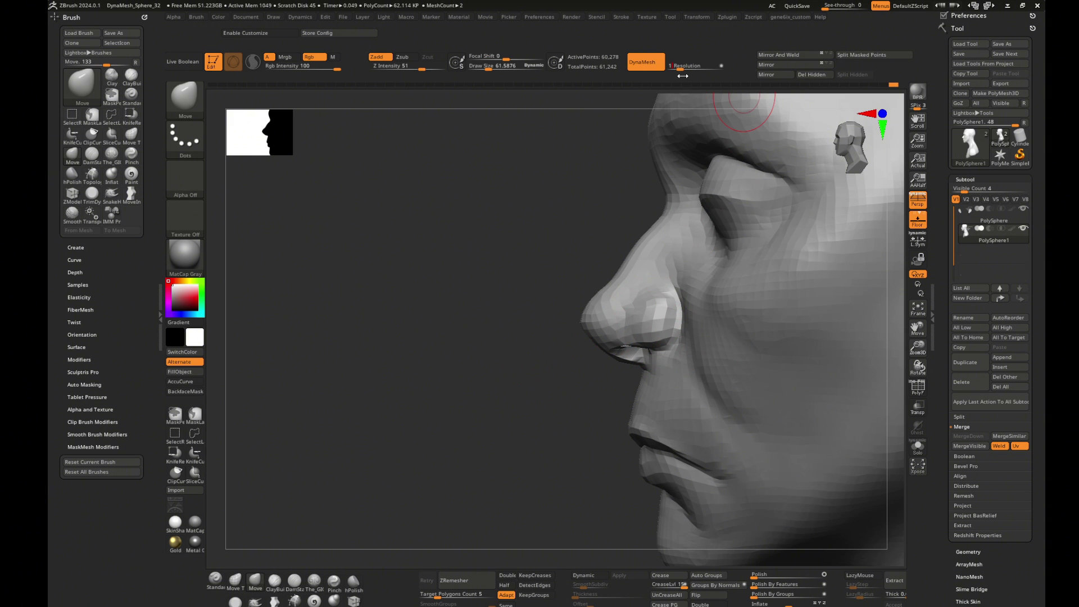
- Remesh the head with DynaMesh at resolution 120 and frame the bust frontally
ctrl+drag(446, 252, 450, 292)
mouse_move(450, 292)
right_down()
mouse_move(445, 337)
mouse_move(759, 414)
mouse_move(783, 395)
mouse_move(761, 368)
mouse_move(782, 354)
mouse_move(756, 357)
mouse_move(765, 345)
mouse_move(571, 373)
right_up()
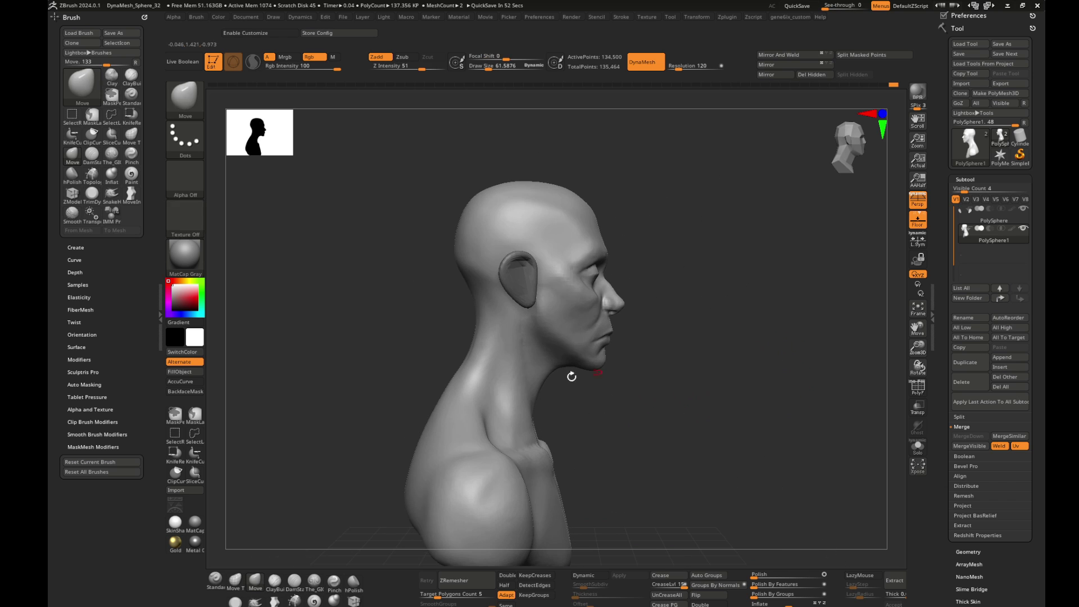
mouse_move(521, 331)
ctrl+right_down()
mouse_move(761, 365)
mouse_move(639, 326)
ctrl+right_up()
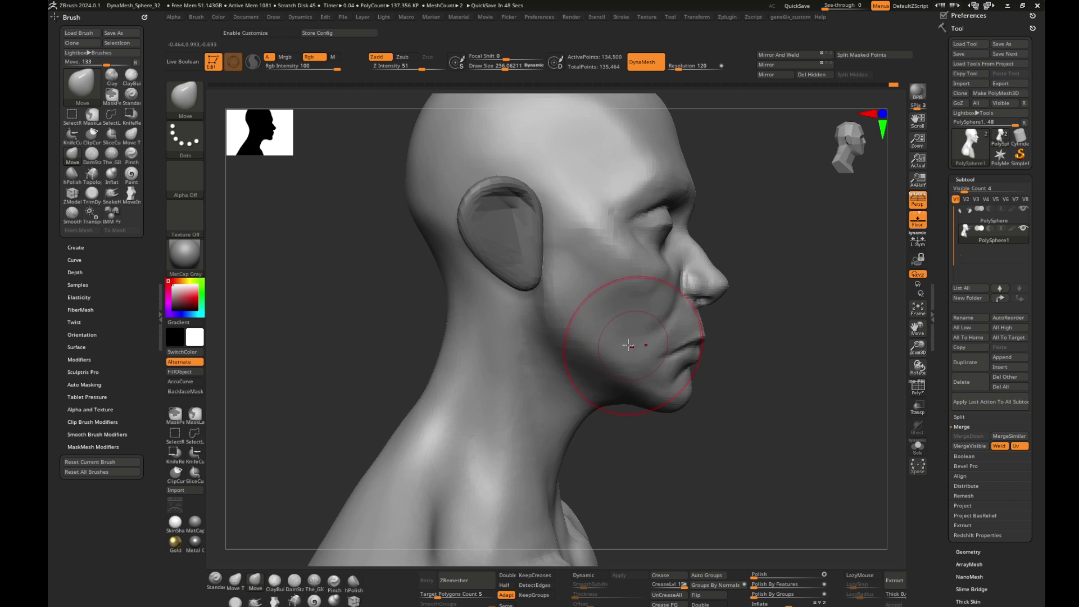
mouse_move(542, 283)
right_down()
mouse_move(818, 325)
mouse_move(810, 350)
right_up()
- Shrink the brush and switch to the hPolish brush while orbiting the face
key(s)
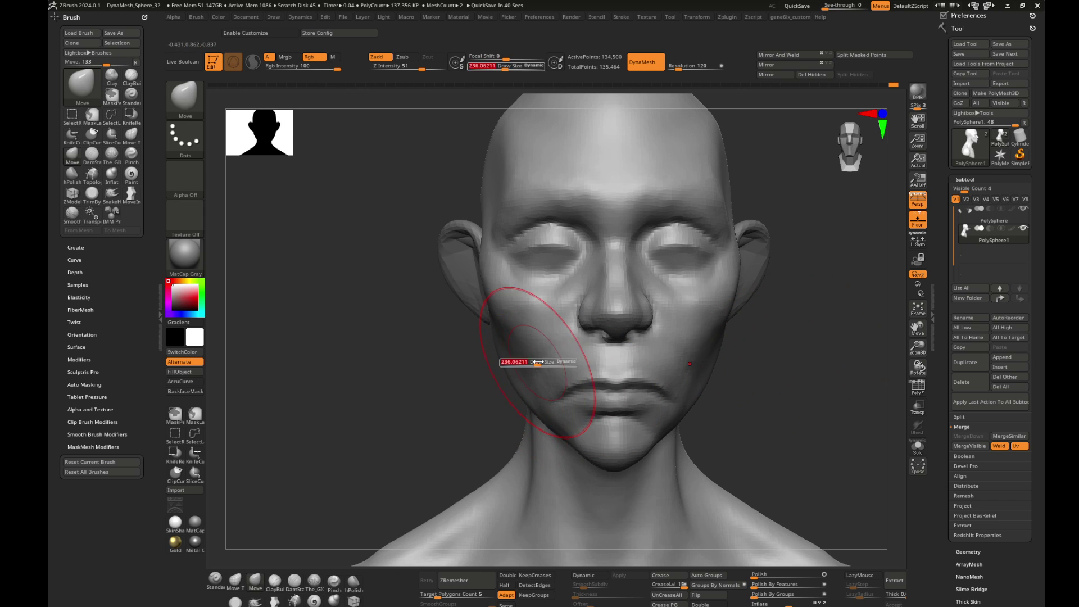
drag(517, 362, 518, 369)
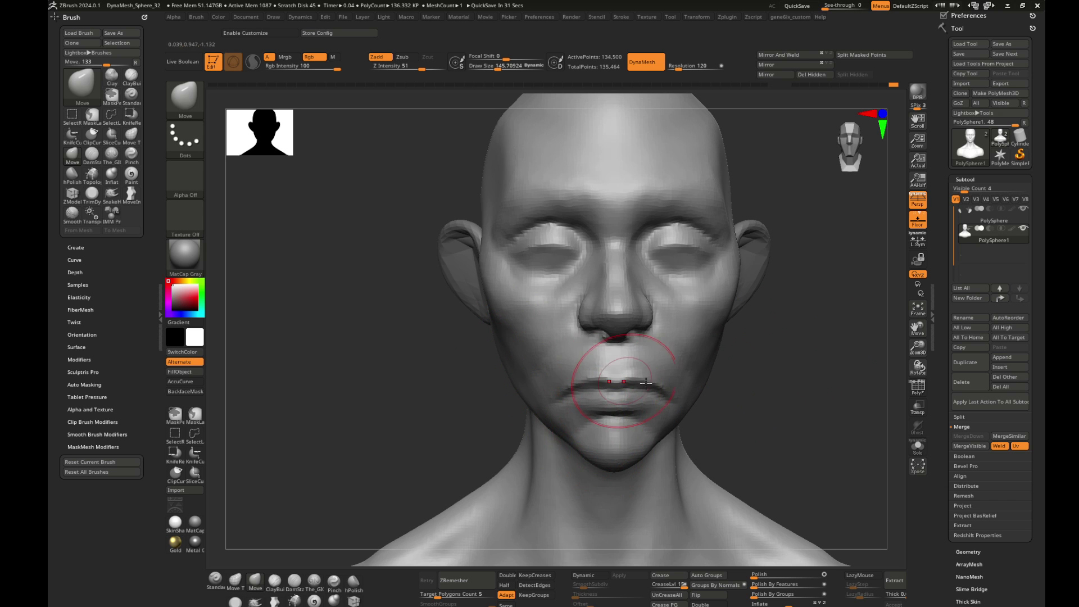
mouse_move(615, 373)
right_down()
mouse_move(761, 373)
mouse_move(762, 410)
mouse_move(813, 310)
right_up()
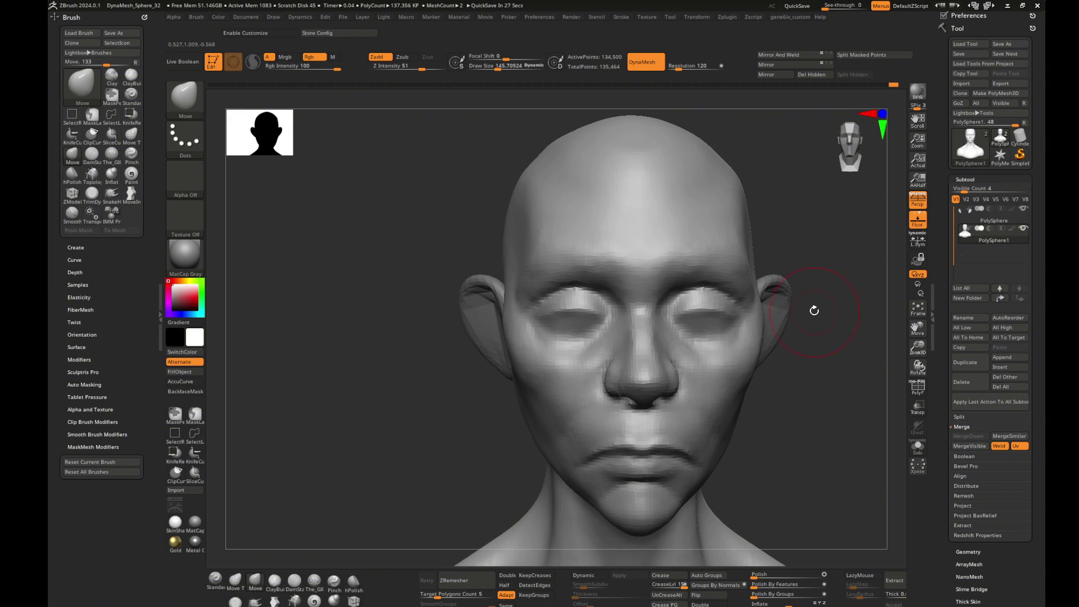
mouse_move(590, 253)
right_down()
mouse_move(402, 344)
mouse_move(624, 276)
right_up()
key(s)
drag(515, 370, 496, 385)
key(b)
key(h)
key(p)
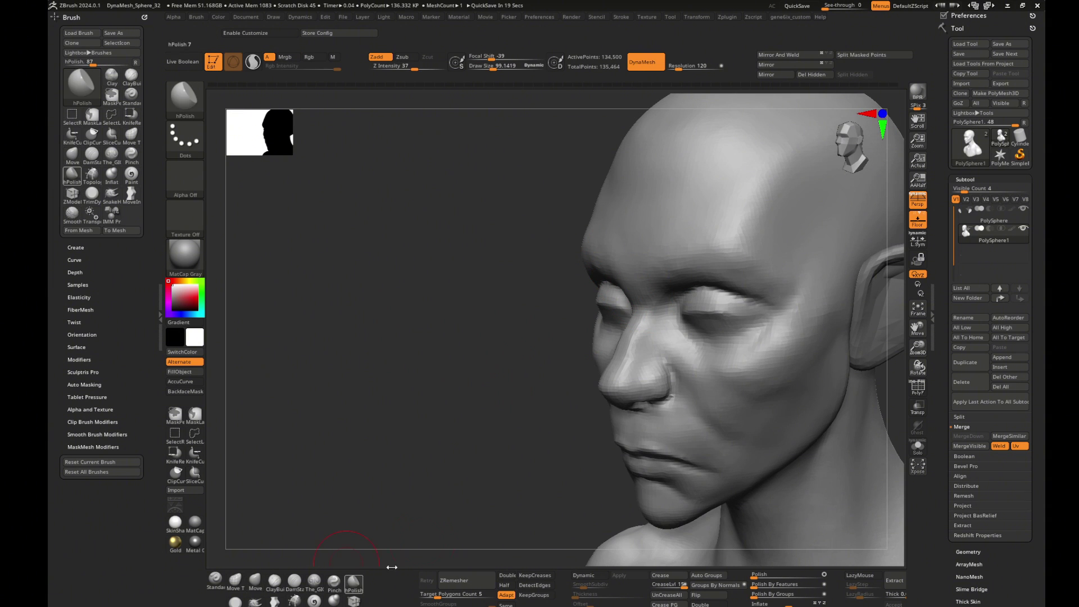
shift+right_drag(496, 386, 629, 291)
right_drag(736, 267, 548, 298)
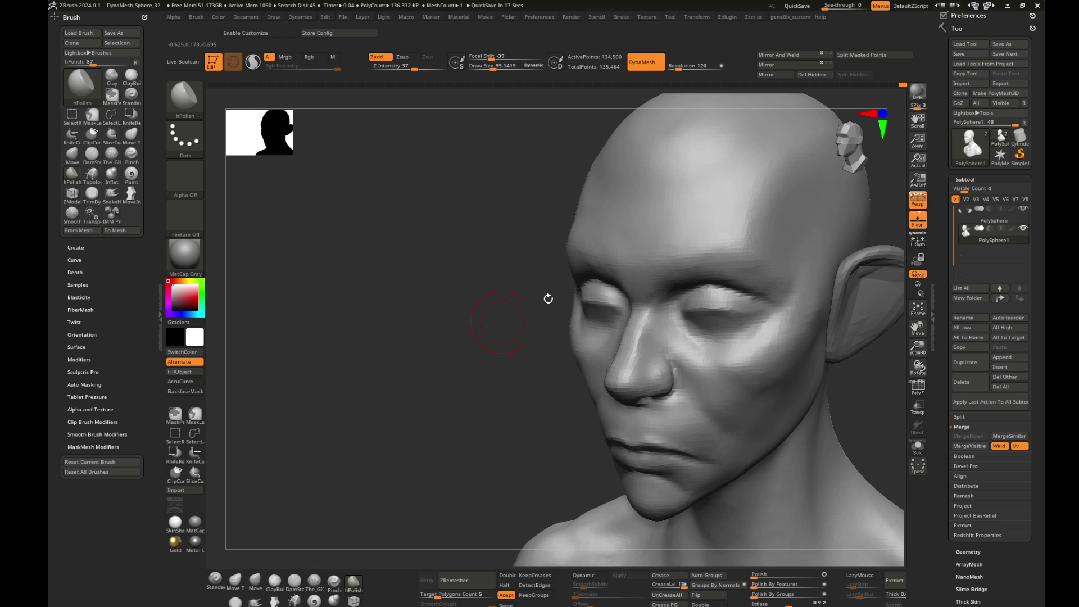
- With the Move brush, reshape the eye socket area, then open the Subtool Insert mesh list
key(b)
key(m)
key(v)
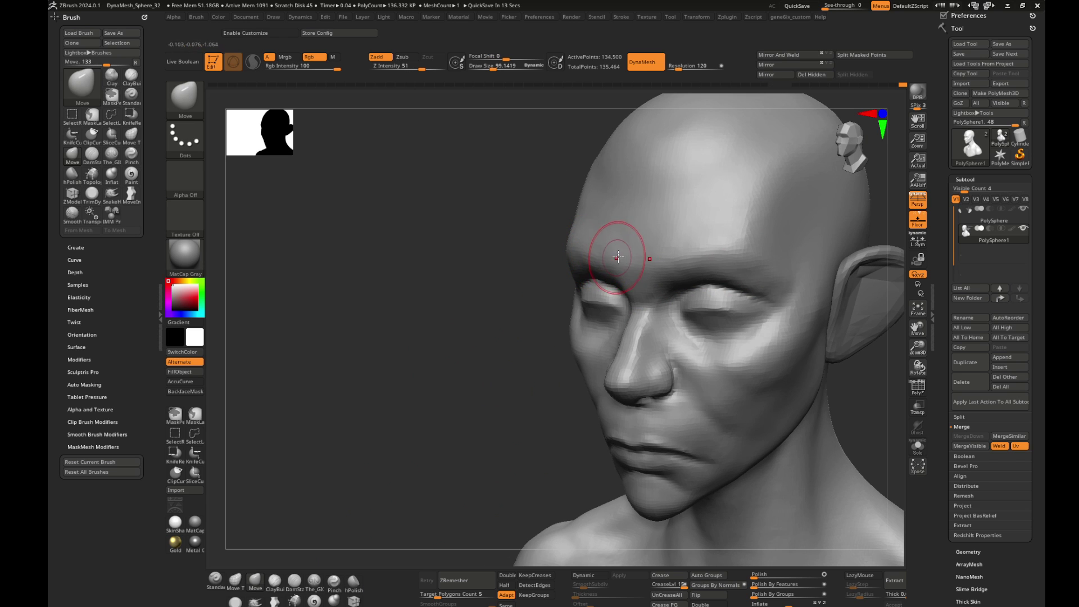
right_drag(618, 257, 773, 272)
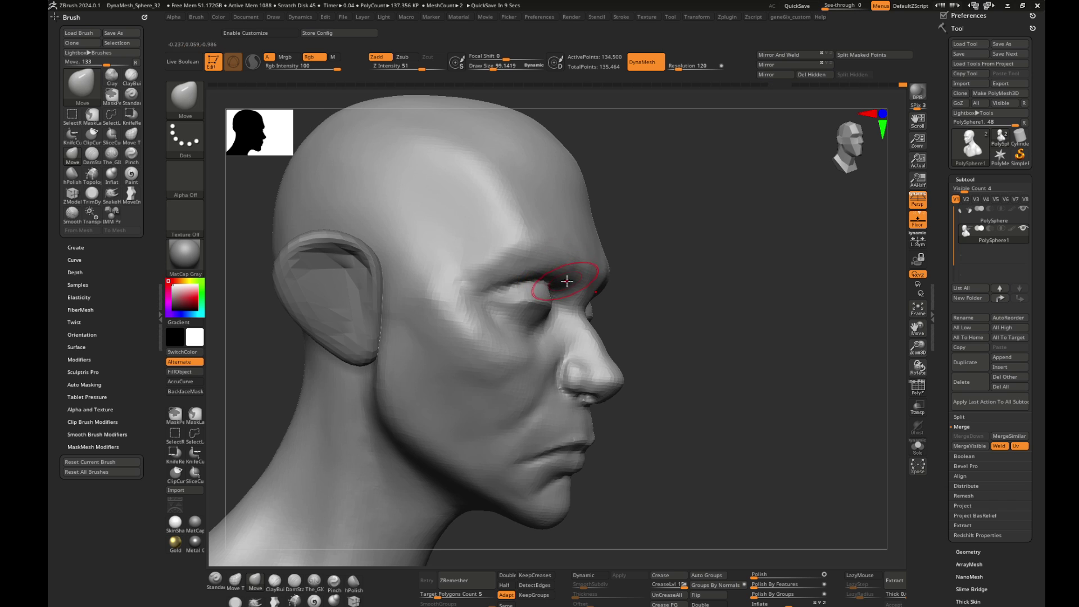
mouse_move(566, 281)
right_down()
mouse_move(544, 316)
mouse_move(855, 381)
mouse_move(698, 313)
right_up()
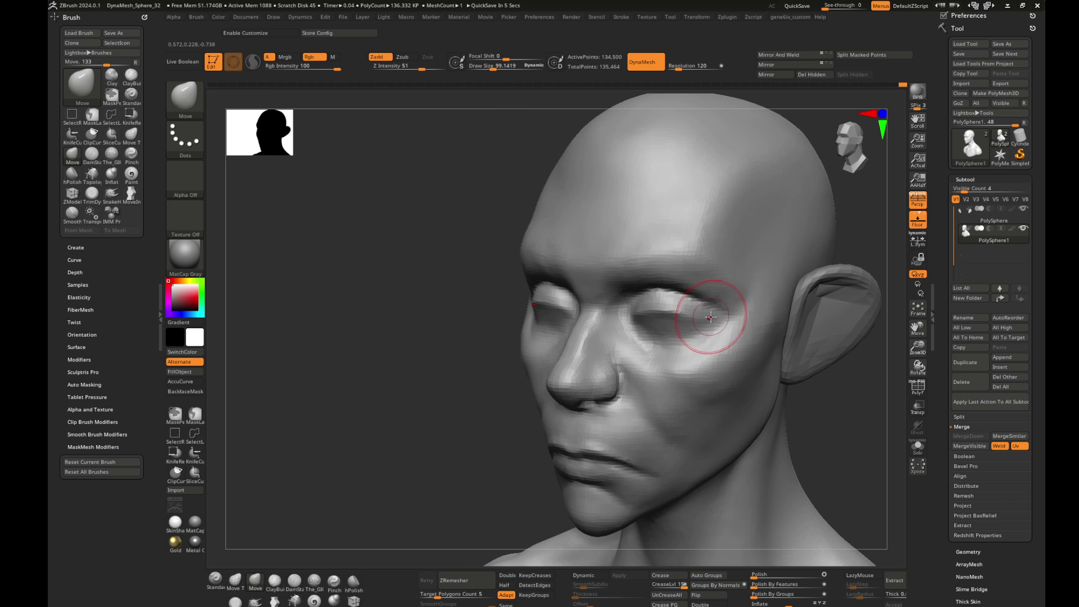
drag(698, 313, 702, 317)
right_drag(702, 317, 672, 324)
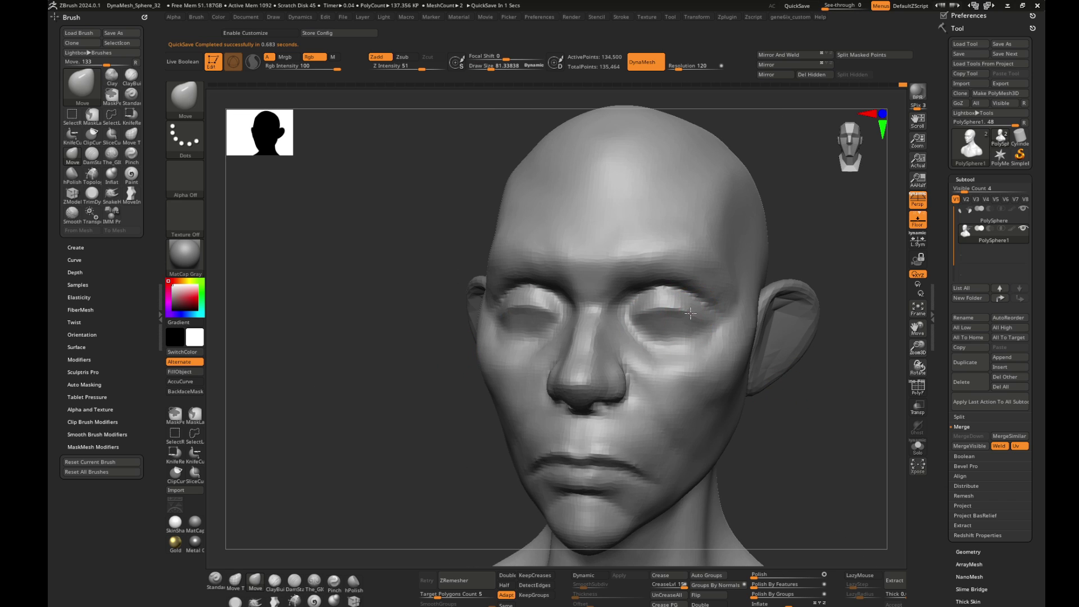
right_drag(849, 369, 808, 385)
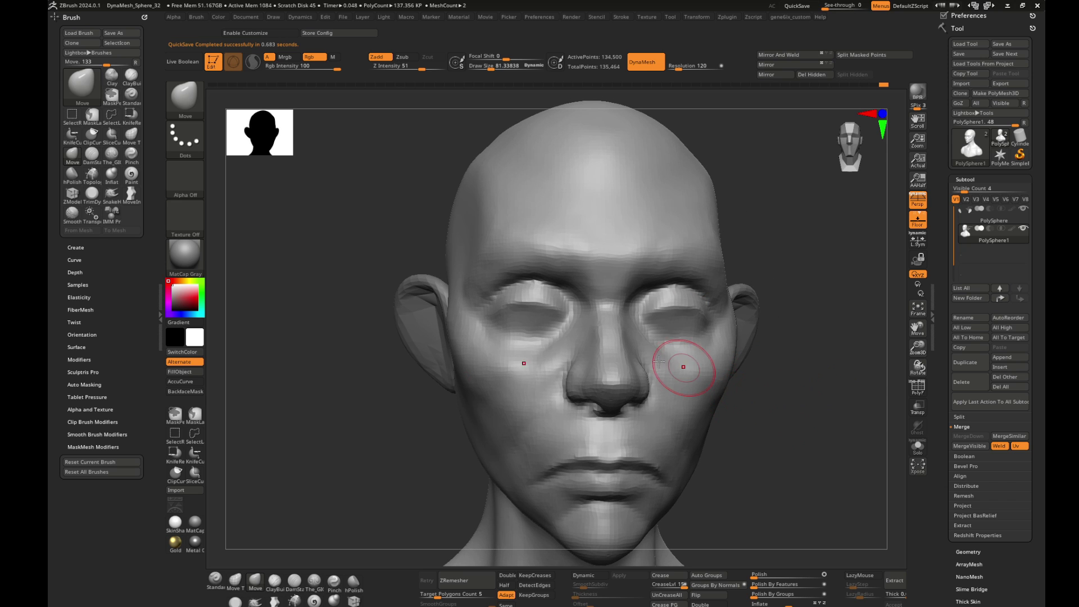
click(1018, 367)
- Insert a Sphere3D subtool and move it in front of the face down to the right eye
click(761, 425)
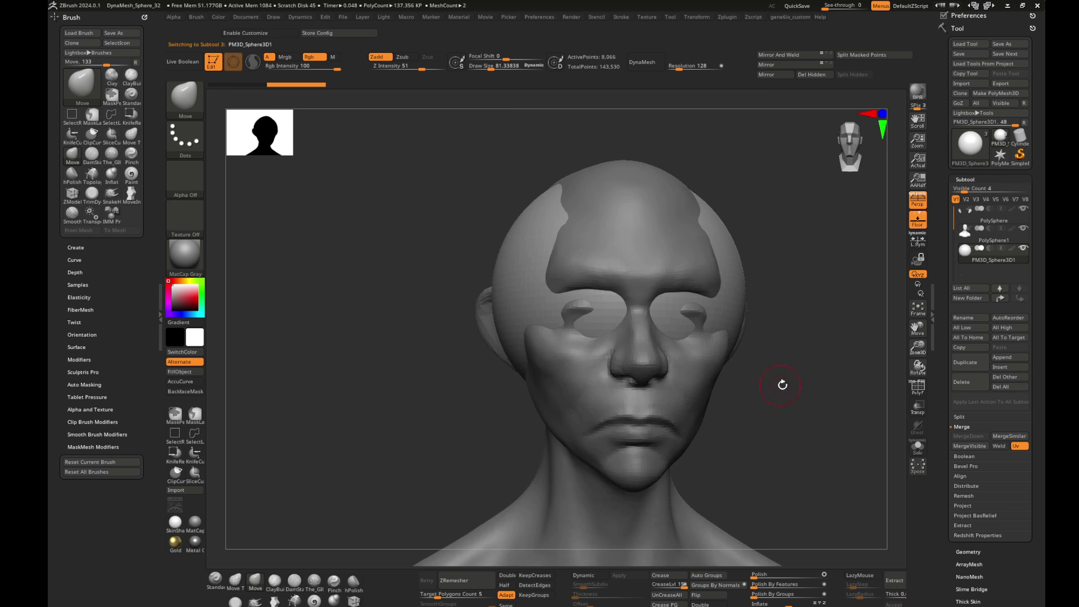
mouse_move(780, 380)
right_down()
mouse_move(819, 378)
mouse_move(722, 363)
right_up()
key(w)
drag(518, 273, 667, 273)
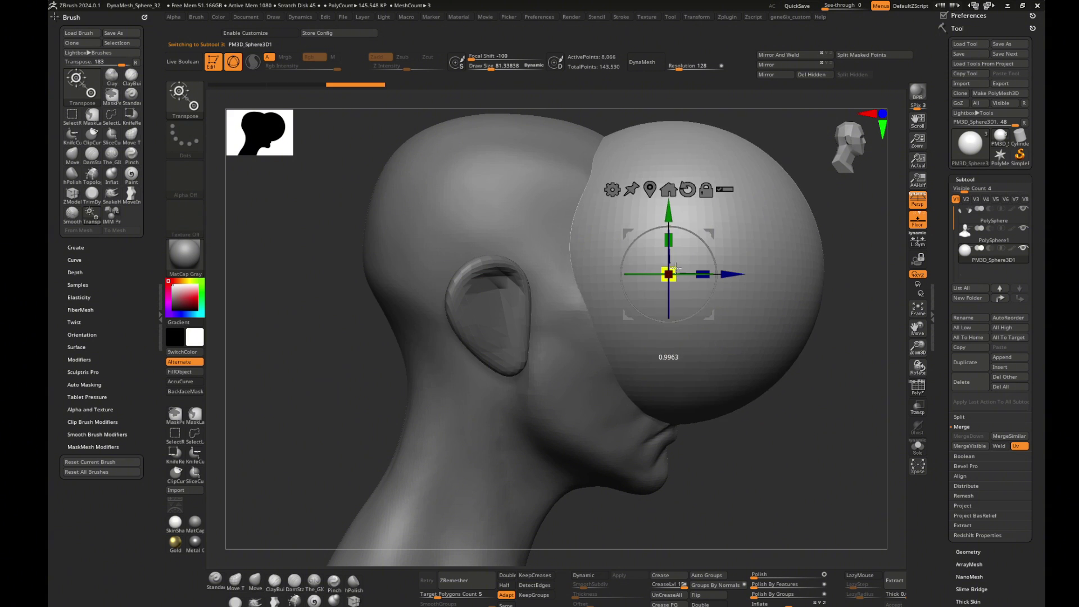
right_drag(731, 276, 834, 279)
drag(669, 273, 637, 296)
- Push the sphere into the right eye socket, scale it to fit, then select PolySphere1
right_drag(814, 315, 712, 307)
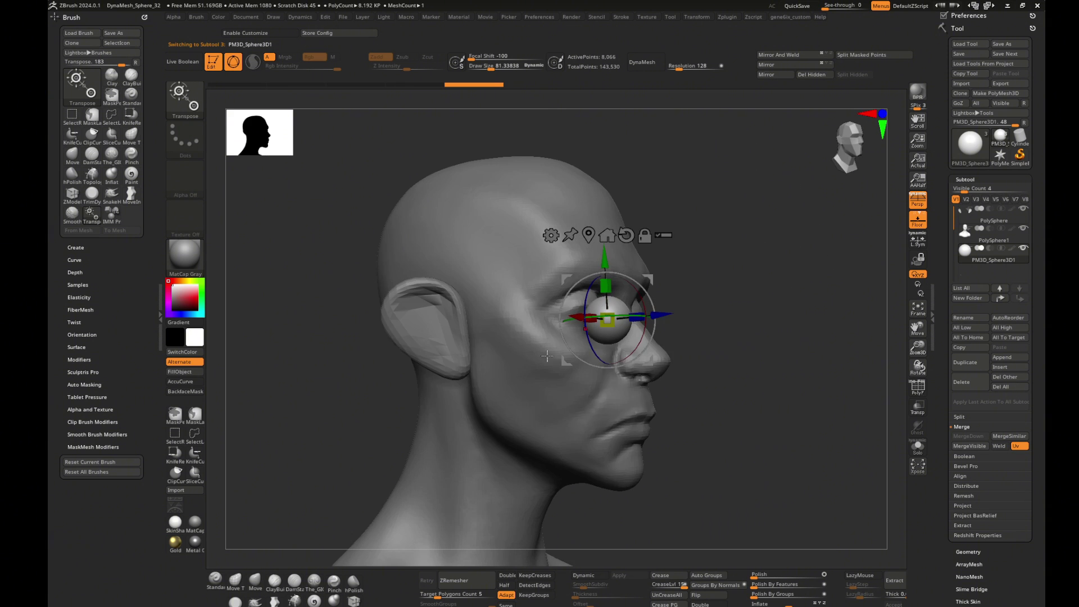
drag(558, 285, 562, 275)
right_drag(747, 298, 850, 298)
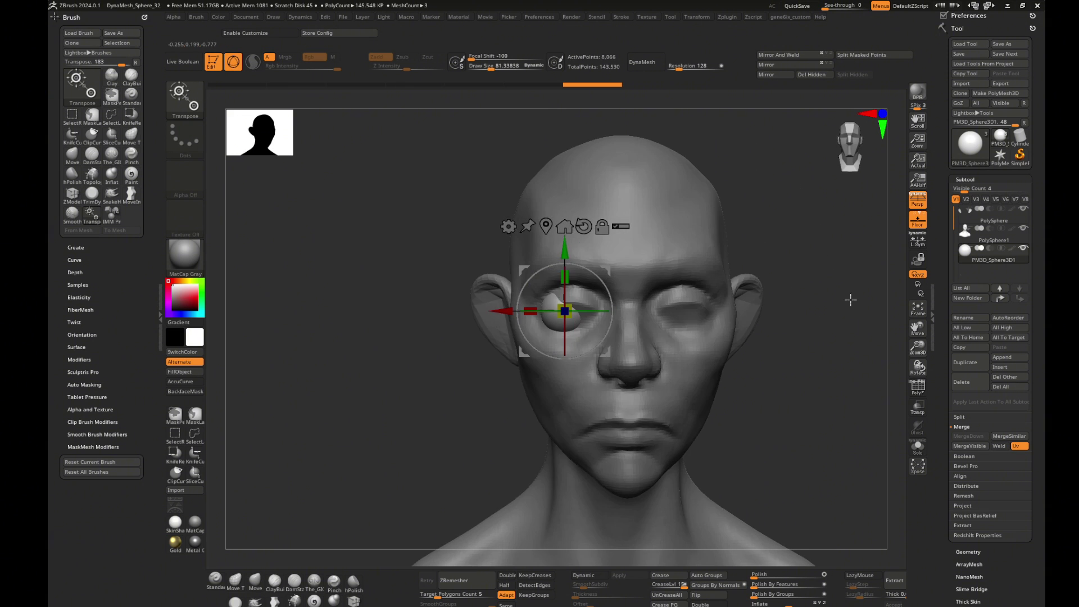
drag(561, 309, 569, 308)
mouse_move(646, 360)
right_down()
mouse_move(557, 355)
mouse_move(754, 320)
right_up()
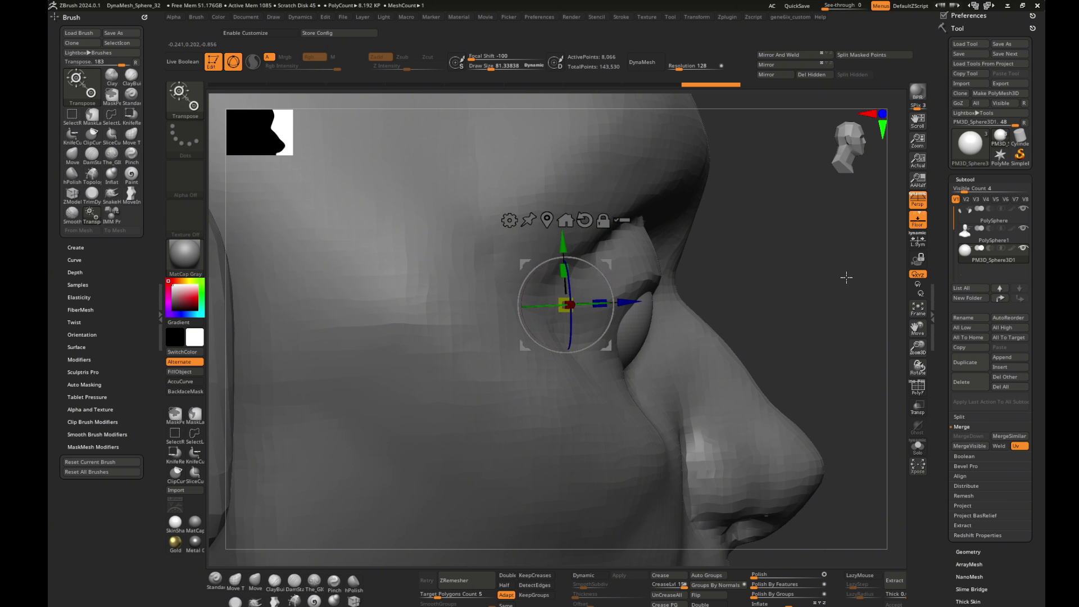
key(q)
mouse_move(837, 289)
right_down()
mouse_move(898, 367)
mouse_move(650, 337)
right_up()
key(s)
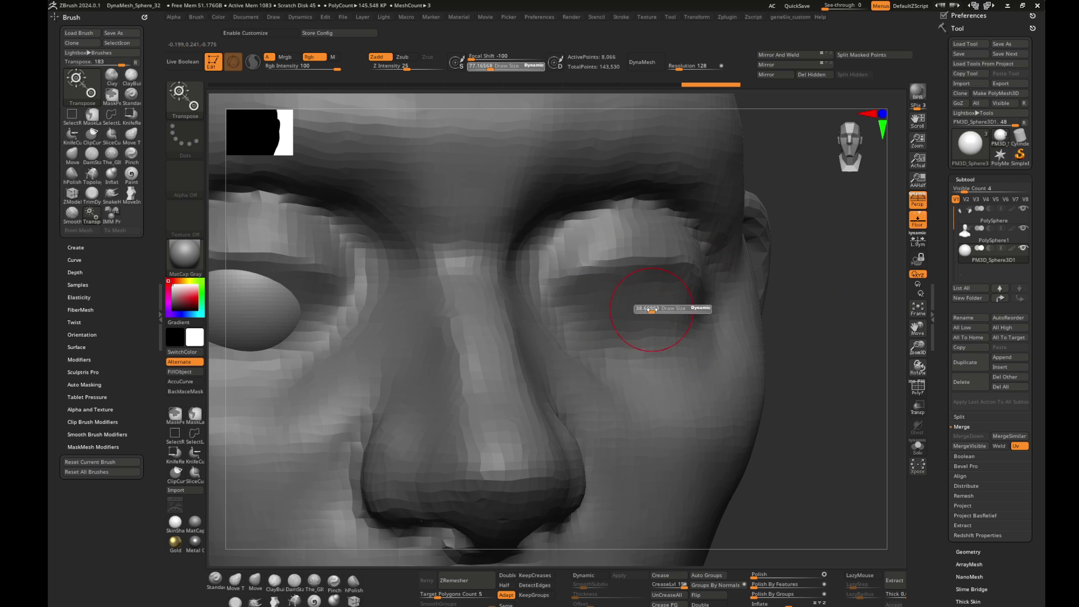
alt+click(633, 306)
- Carve an eyelid slit, reduce the brush to about 38.6, and build up the upper eyelid
drag(623, 296, 657, 290)
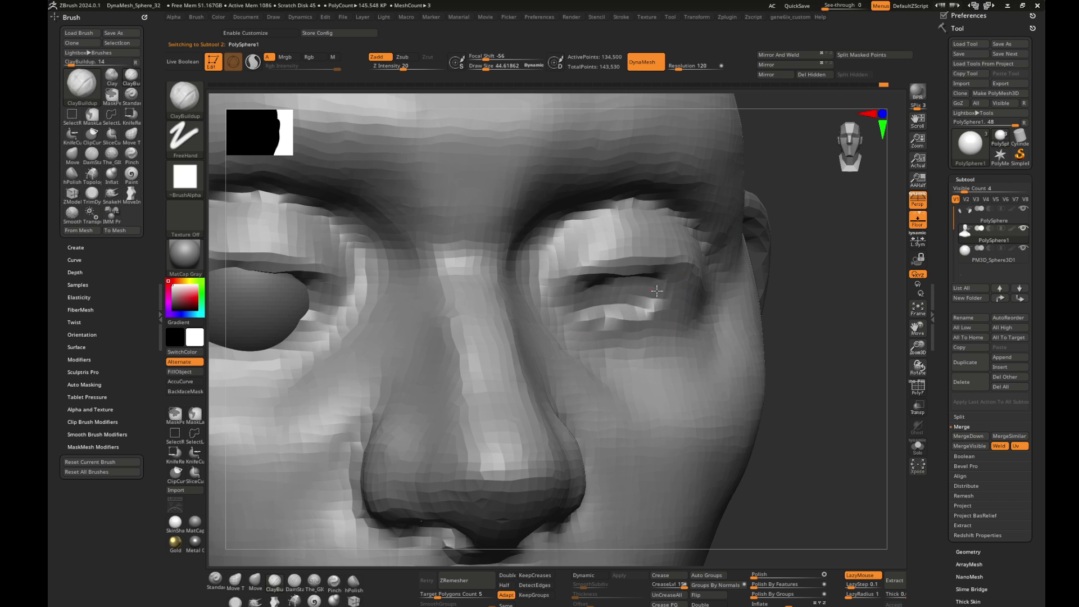
right_drag(606, 296, 790, 315)
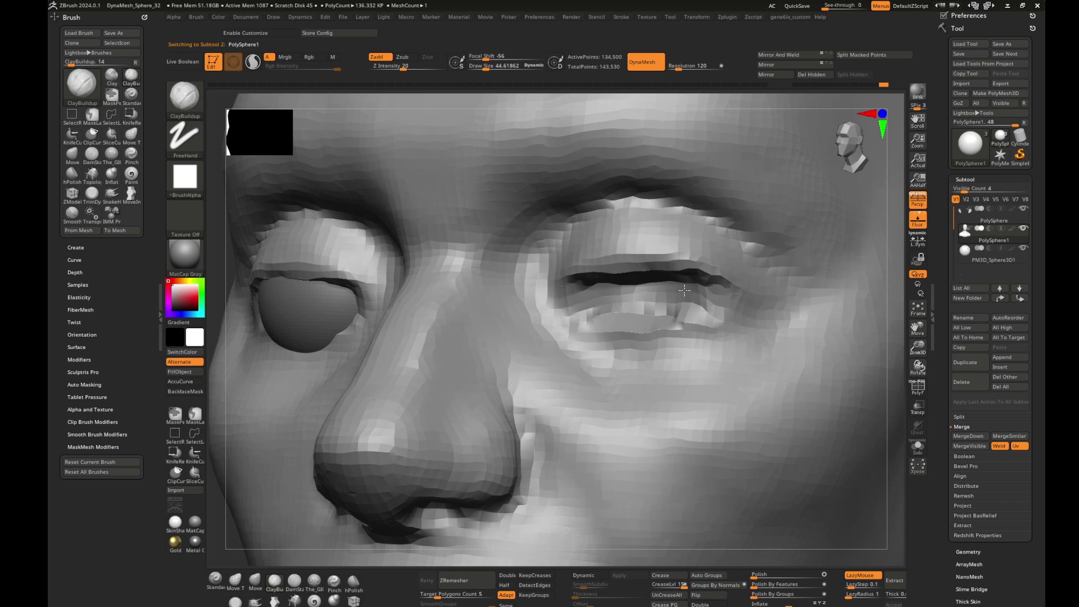
key(s)
drag(695, 299, 688, 298)
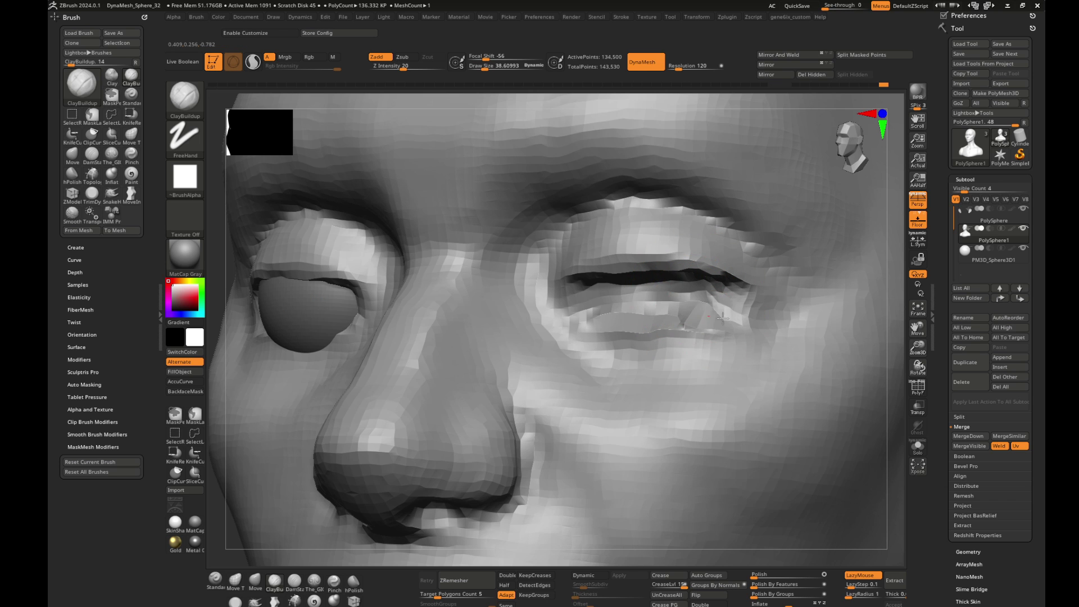
mouse_move(606, 297)
mouse_down()
mouse_move(691, 289)
mouse_move(746, 313)
mouse_up()
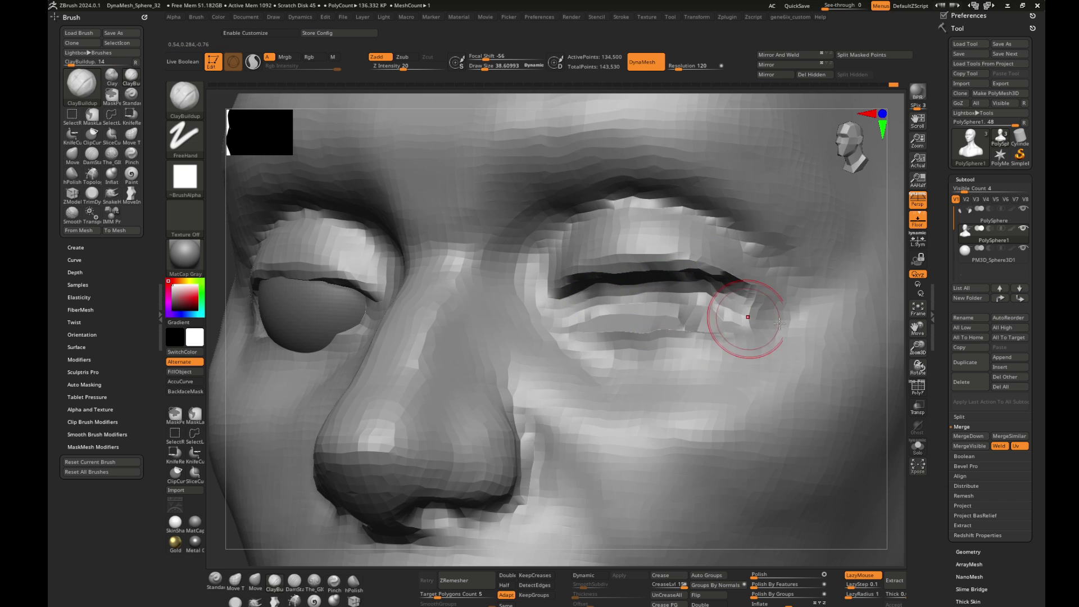
right_drag(746, 313, 350, 301)
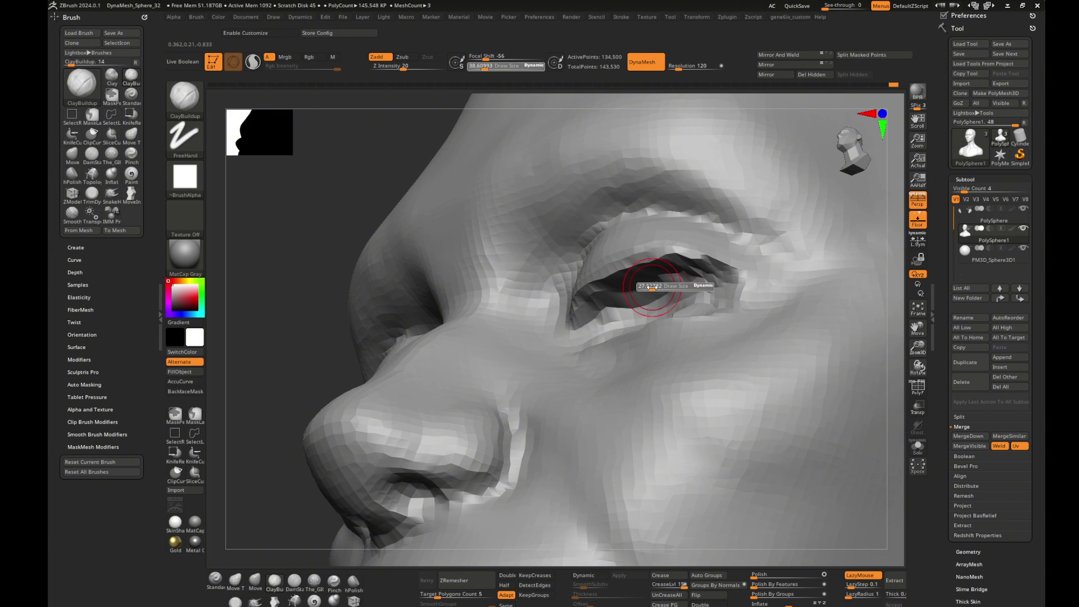
drag(272, 345, 304, 360)
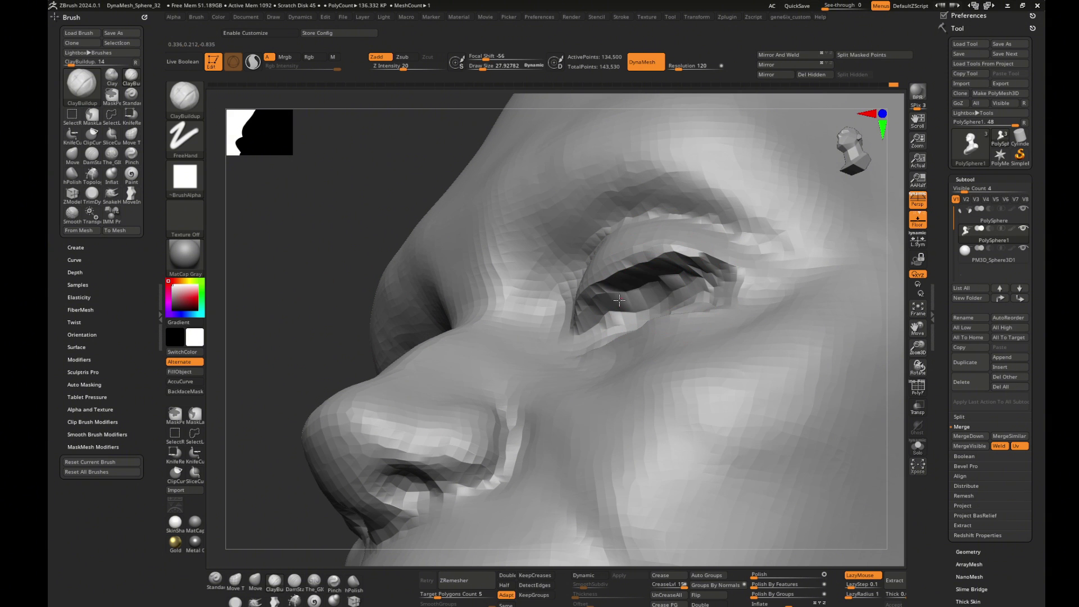
- Build up the lower eyelid to narrow the opening and smooth the area below it
drag(618, 300, 690, 279)
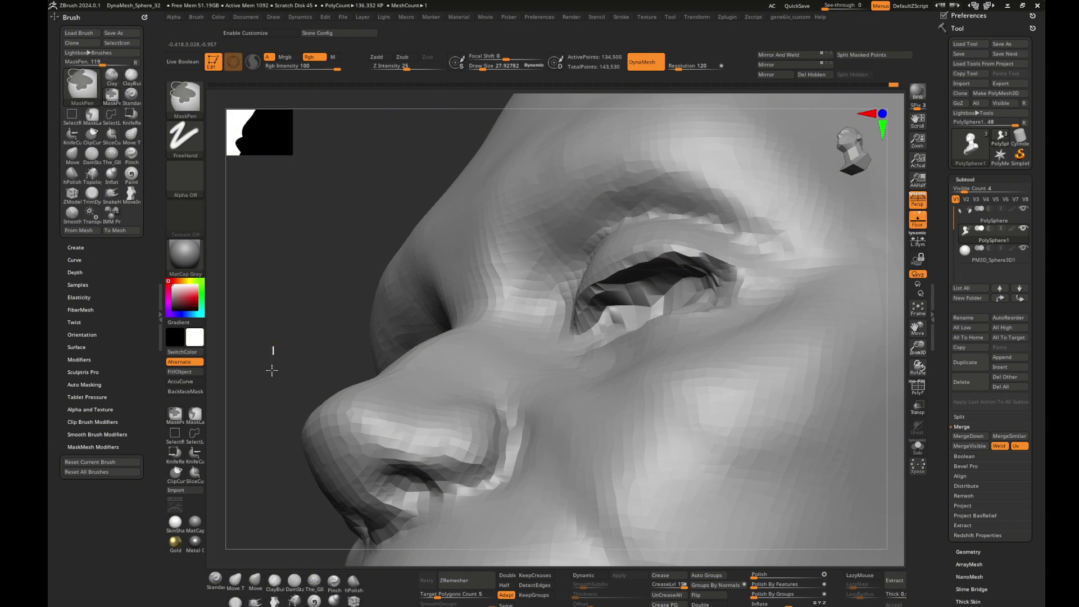
drag(272, 366, 567, 322)
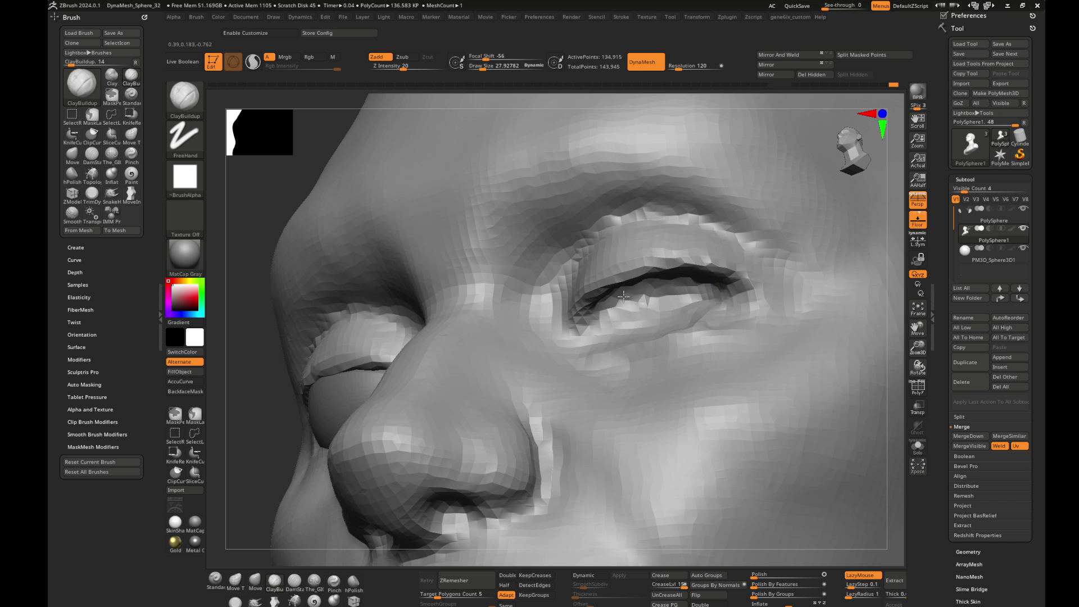
drag(623, 296, 708, 281)
mouse_move(893, 325)
mouse_down()
mouse_move(601, 279)
mouse_move(484, 239)
mouse_up()
drag(301, 272, 722, 337)
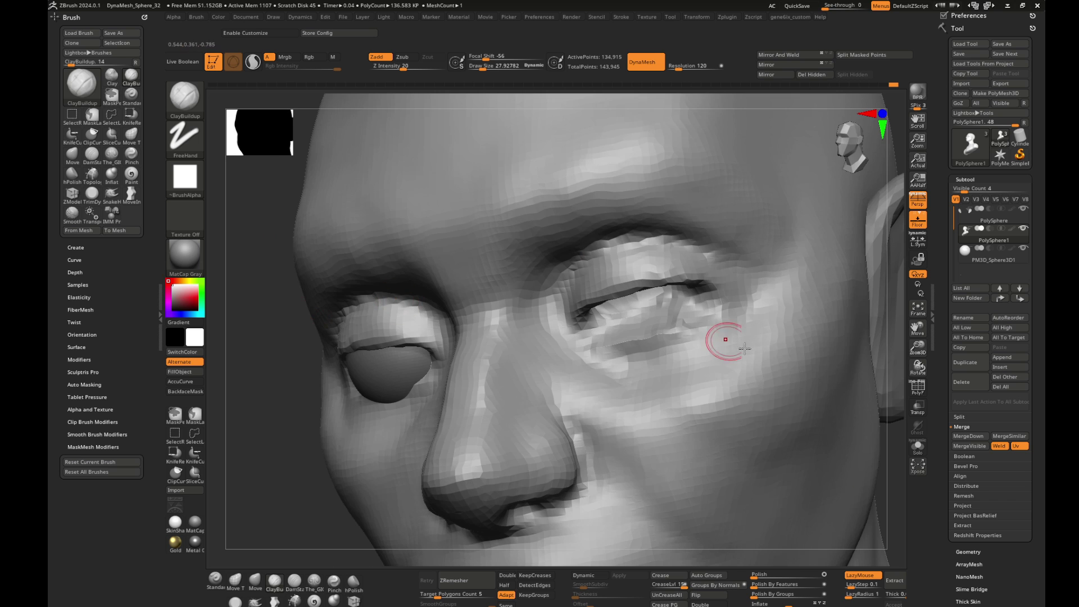
mouse_move(260, 464)
mouse_down()
mouse_move(842, 375)
mouse_move(806, 407)
mouse_move(841, 407)
mouse_move(498, 309)
mouse_up()
key(2)
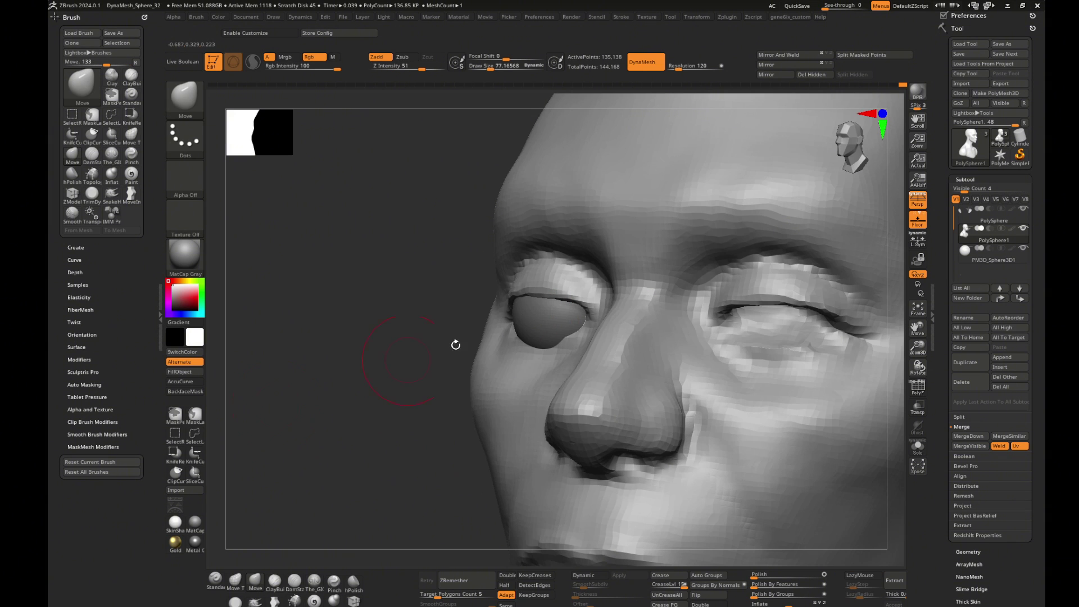
key(2)
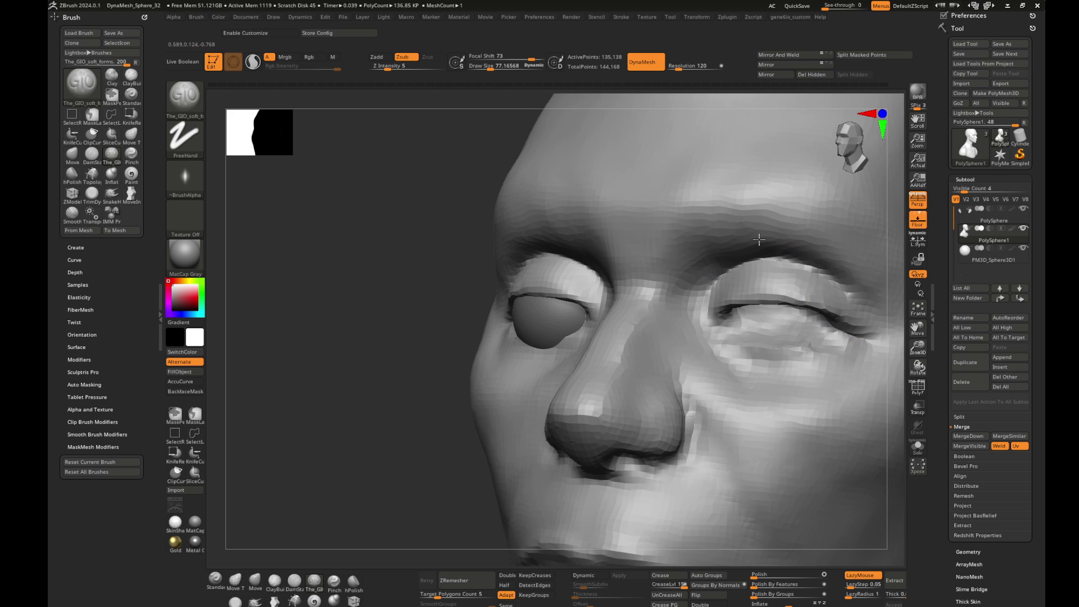
- Deepen the upper eyelid creases and build up the lower lid with ClayBuildup
drag(807, 244, 801, 260)
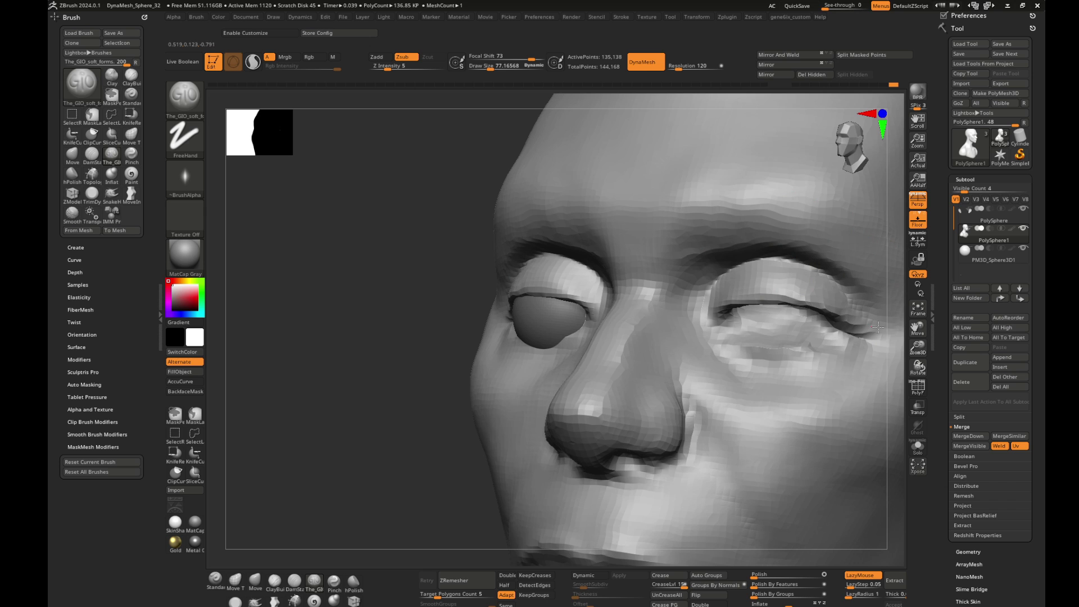
mouse_move(386, 380)
mouse_down()
mouse_move(378, 368)
mouse_move(371, 382)
mouse_up()
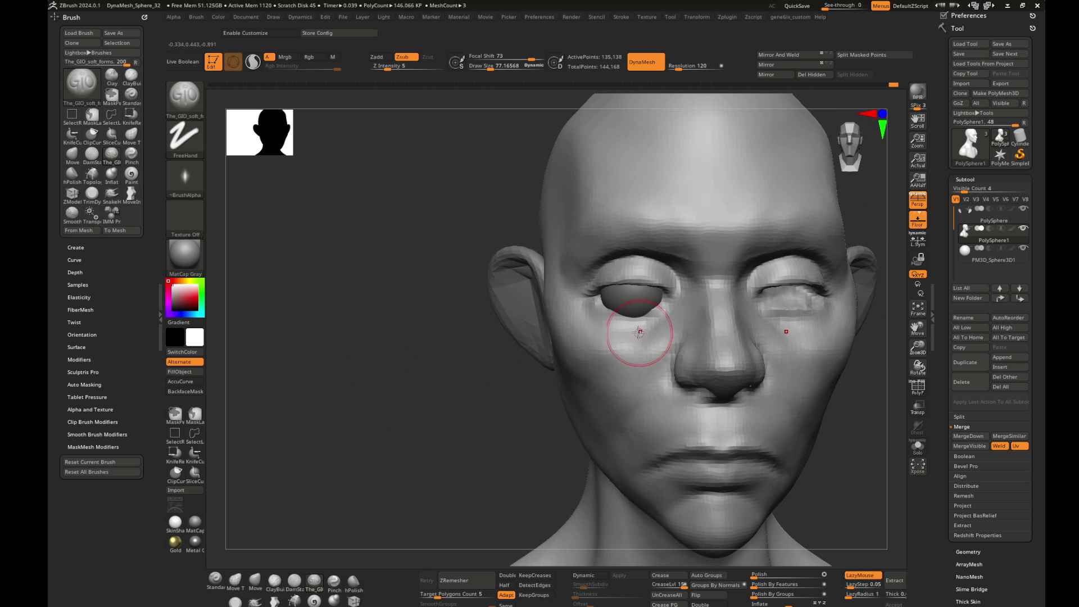
key(b)
key(c)
key(b)
drag(877, 404, 818, 393)
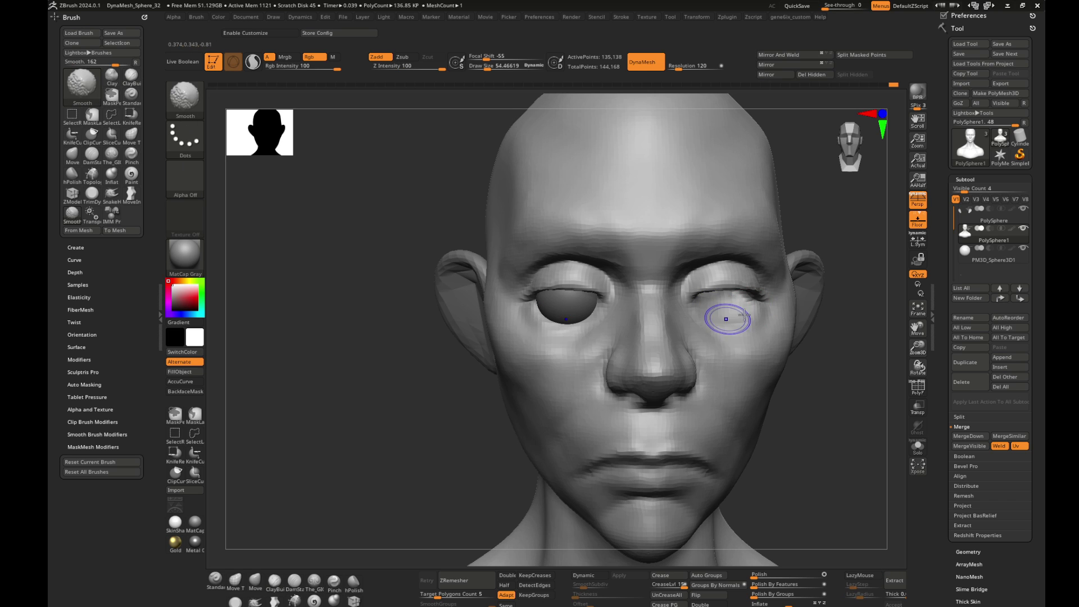
drag(711, 304, 725, 313)
drag(859, 356, 844, 361)
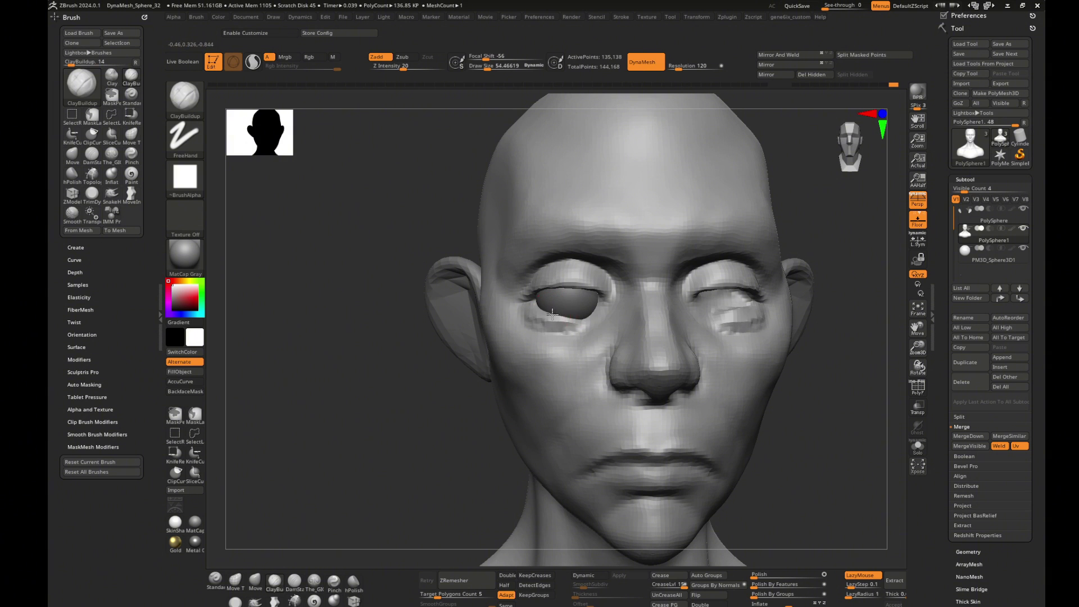
mouse_move(552, 313)
mouse_down()
mouse_move(597, 309)
mouse_move(568, 310)
mouse_up()
- Switch to Move, then to a smaller ClayBuildup brush, while inspecting the head's sides
mouse_move(809, 360)
mouse_down()
mouse_move(766, 326)
mouse_move(790, 414)
mouse_move(730, 337)
mouse_up()
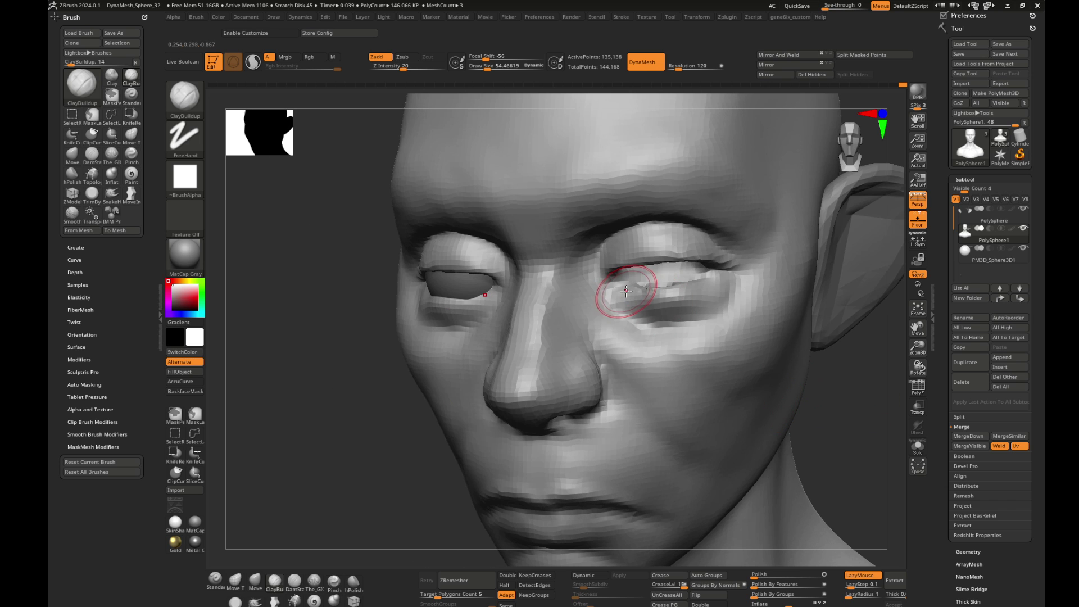
key(b)
key(m)
key(v)
drag(638, 289, 458, 301)
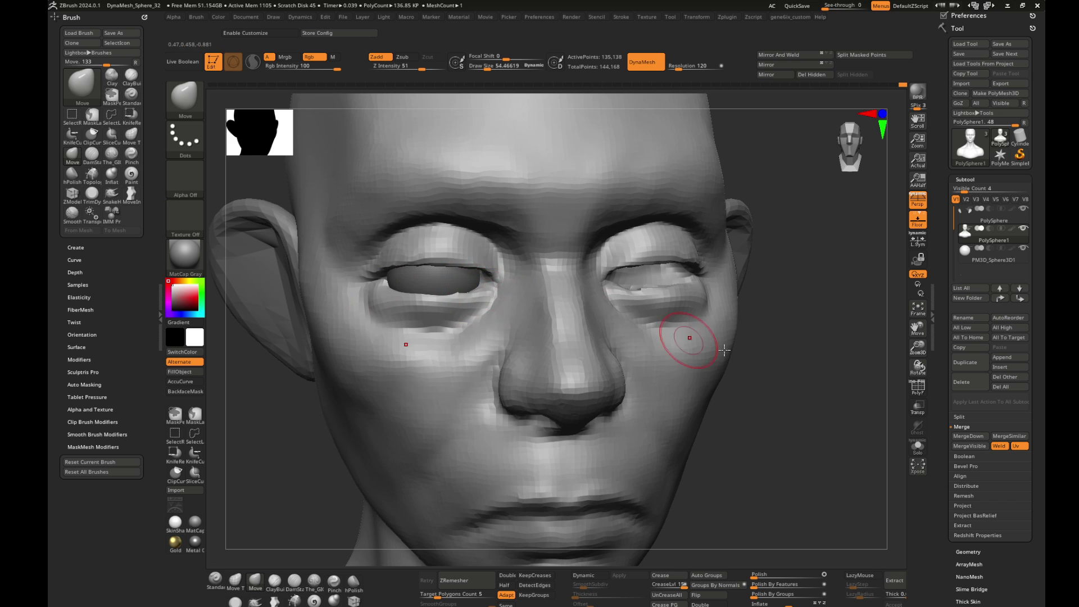
drag(689, 337, 646, 303)
key([)
key([)
key(b)
key(c)
key(b)
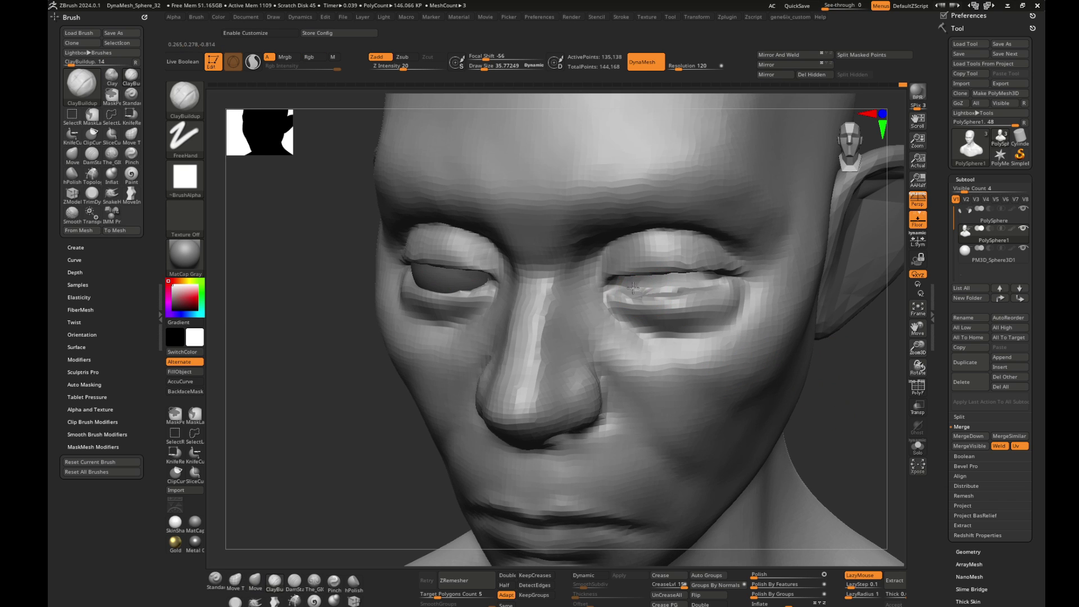
mouse_move(668, 300)
mouse_down()
mouse_move(807, 344)
mouse_move(807, 373)
mouse_move(825, 366)
mouse_move(402, 375)
mouse_move(637, 310)
mouse_up()
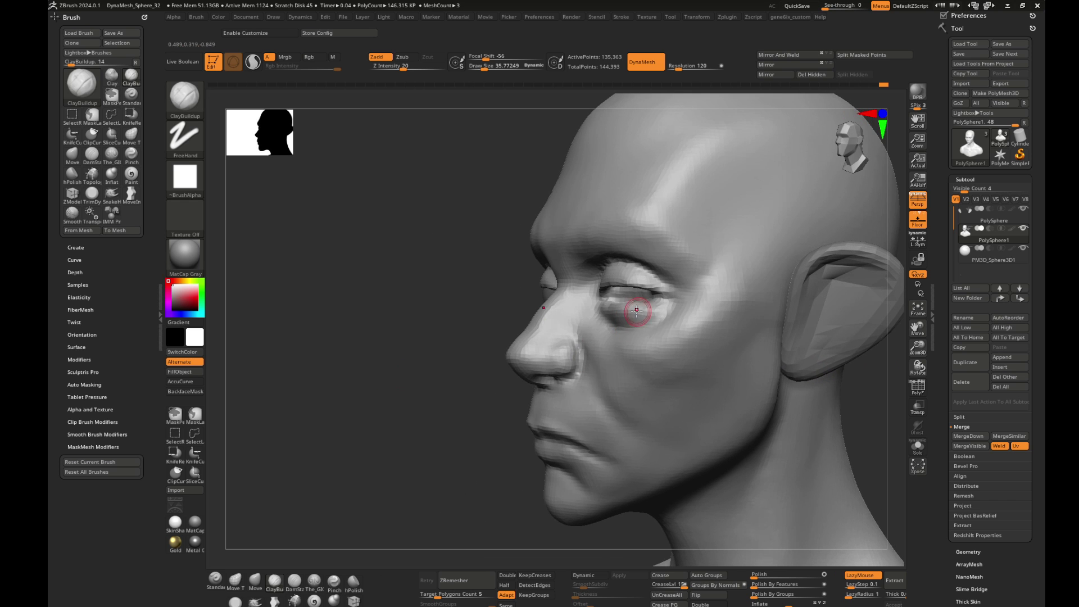
mouse_move(396, 344)
mouse_down()
mouse_move(799, 375)
mouse_move(778, 344)
mouse_move(676, 328)
mouse_move(773, 339)
mouse_up()
- Frame the whole head and make the PM3D_Sphere3D1 eyeball subtool active
key(shift)
scroll(773, 339, up, 2)
scroll(713, 325, up, 2)
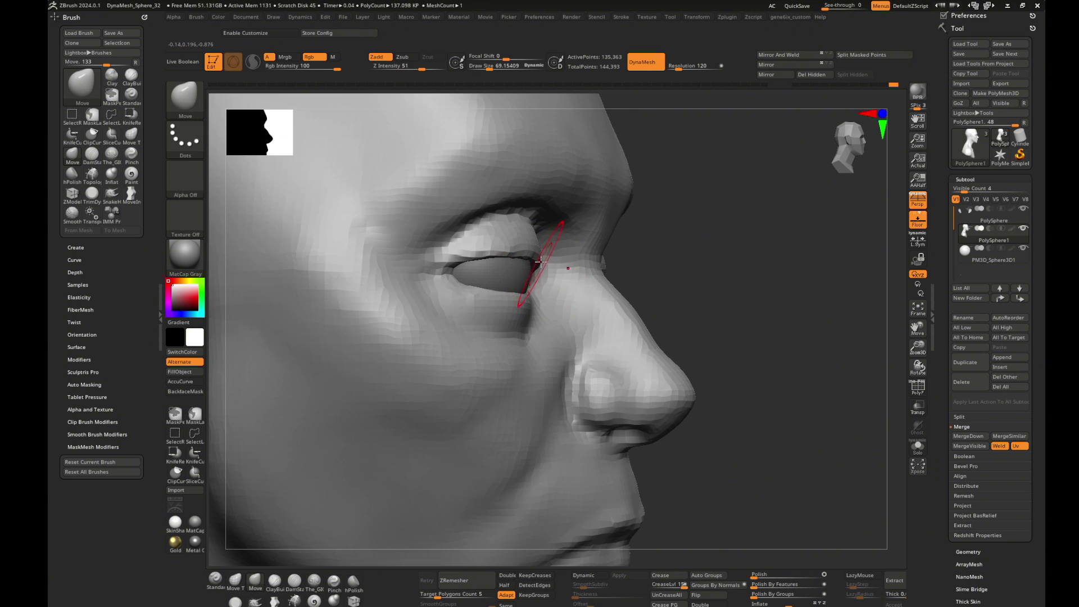
drag(737, 289, 543, 307)
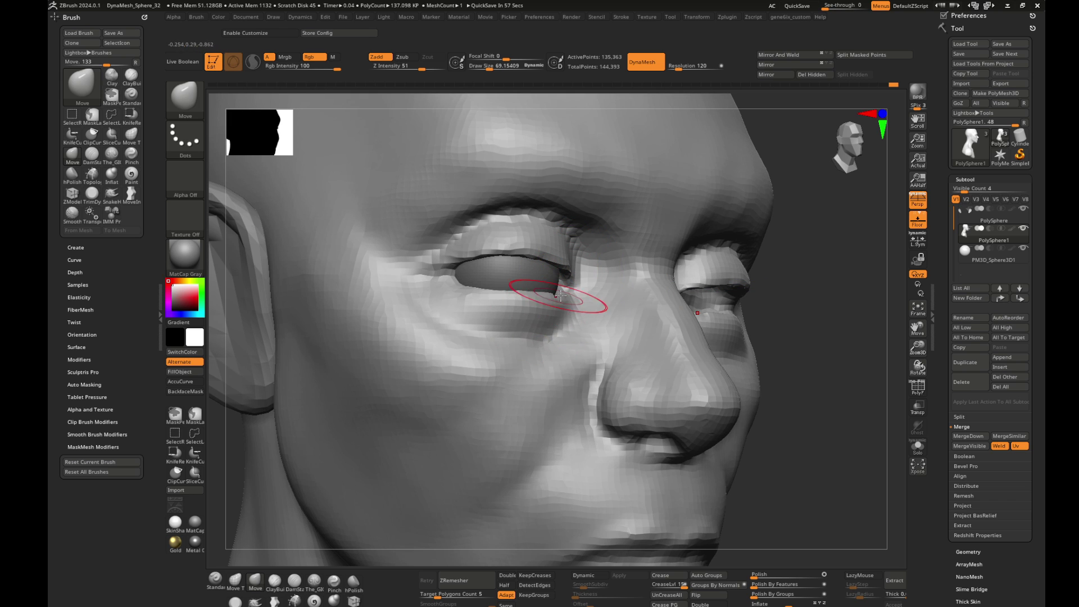
right_drag(433, 308, 488, 307)
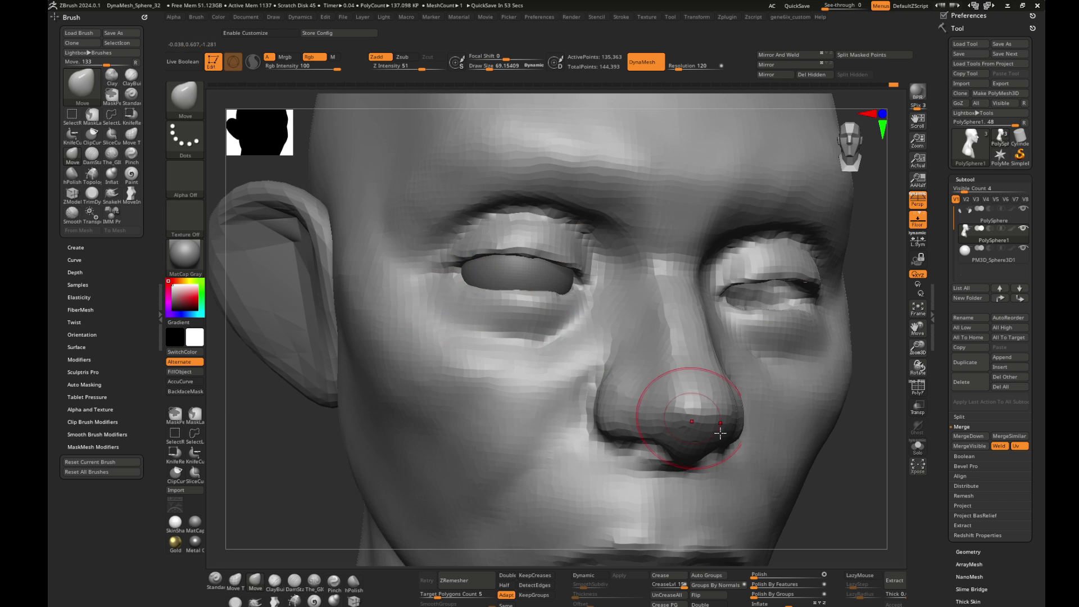
key(f)
alt+click(489, 281)
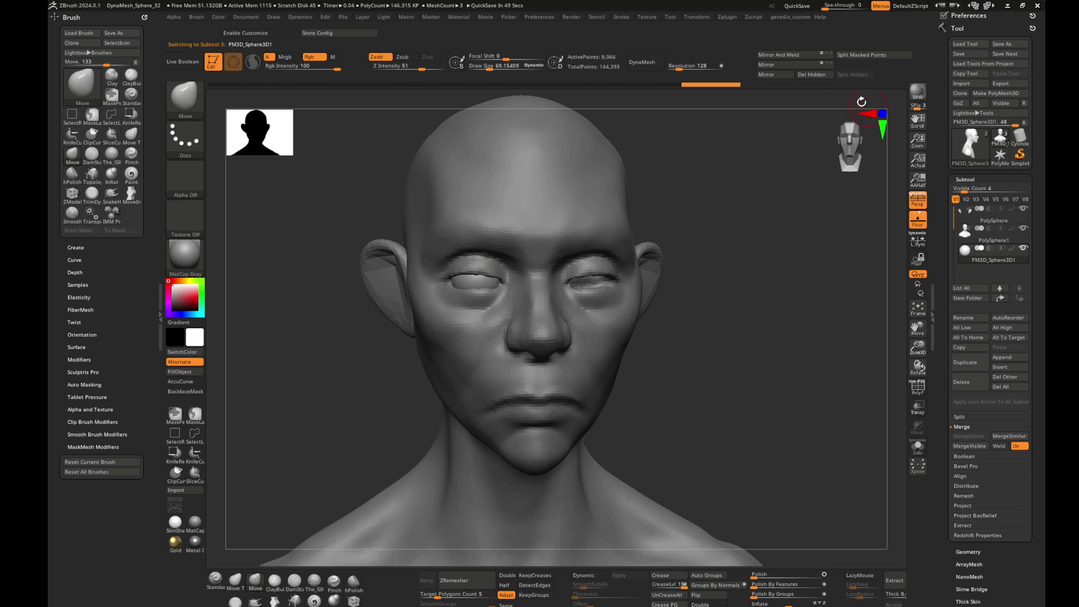
- Mirror the eyeball into the other socket and return to the PolySphere1 head mesh
click(789, 67)
drag(783, 253, 786, 259)
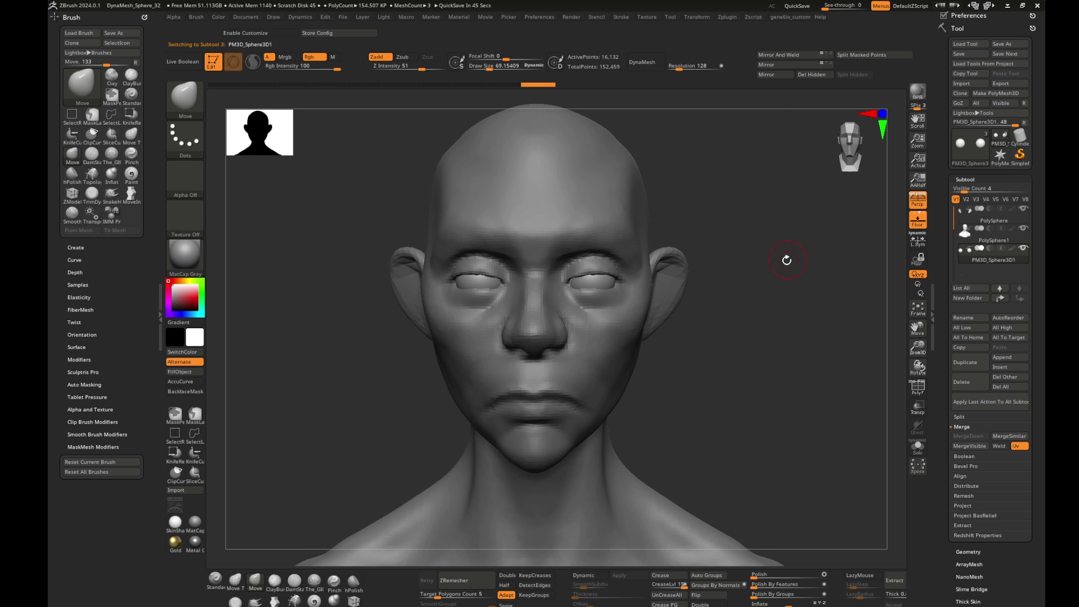
ctrl+right_drag(685, 268, 850, 342)
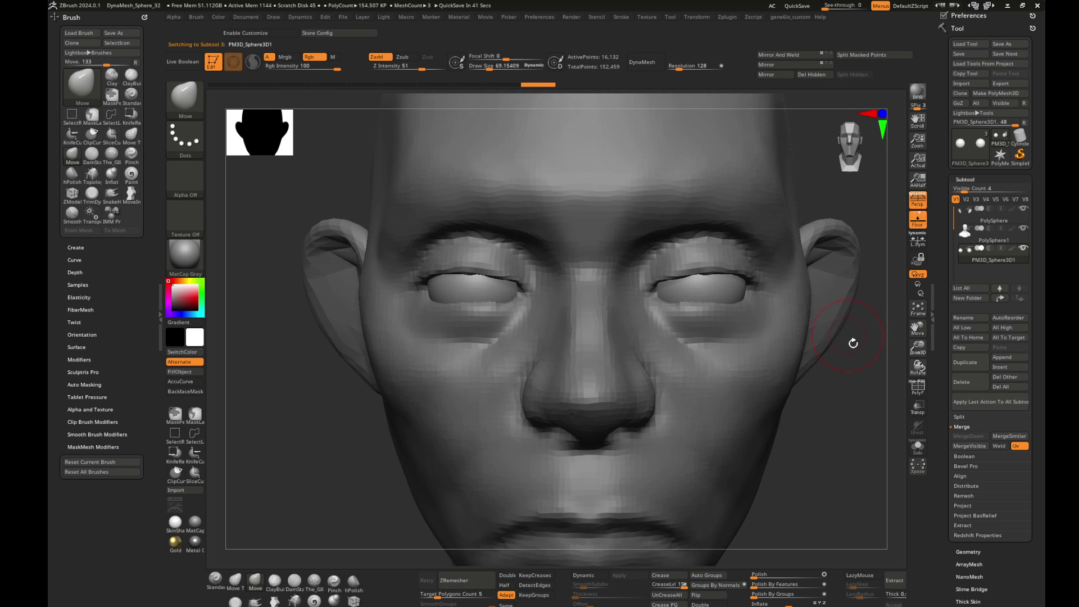
alt+click(610, 303)
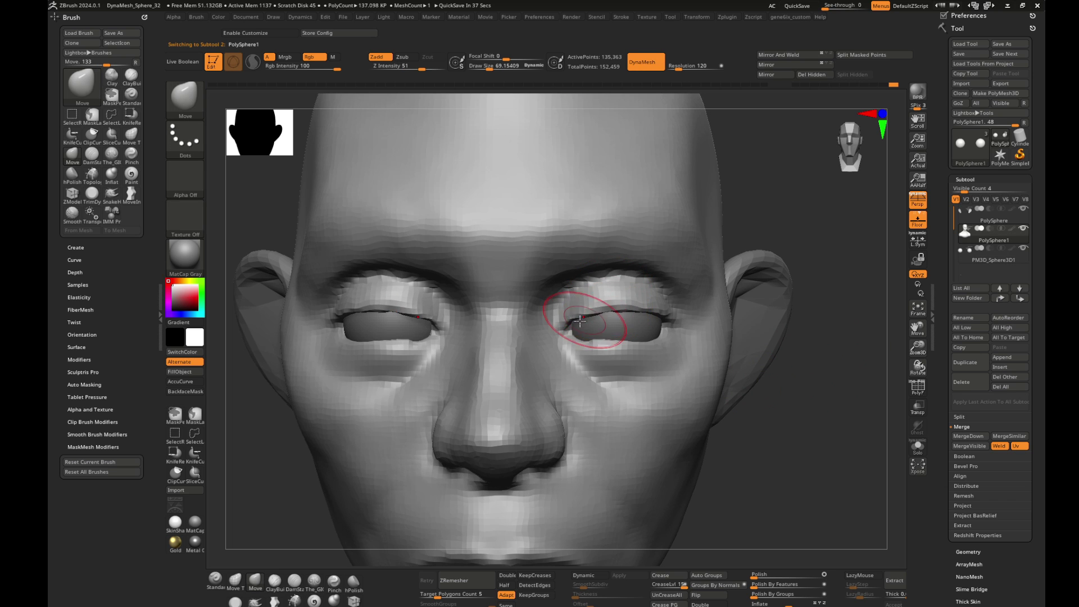
mouse_move(580, 319)
right_down()
mouse_move(573, 312)
mouse_move(674, 329)
right_up()
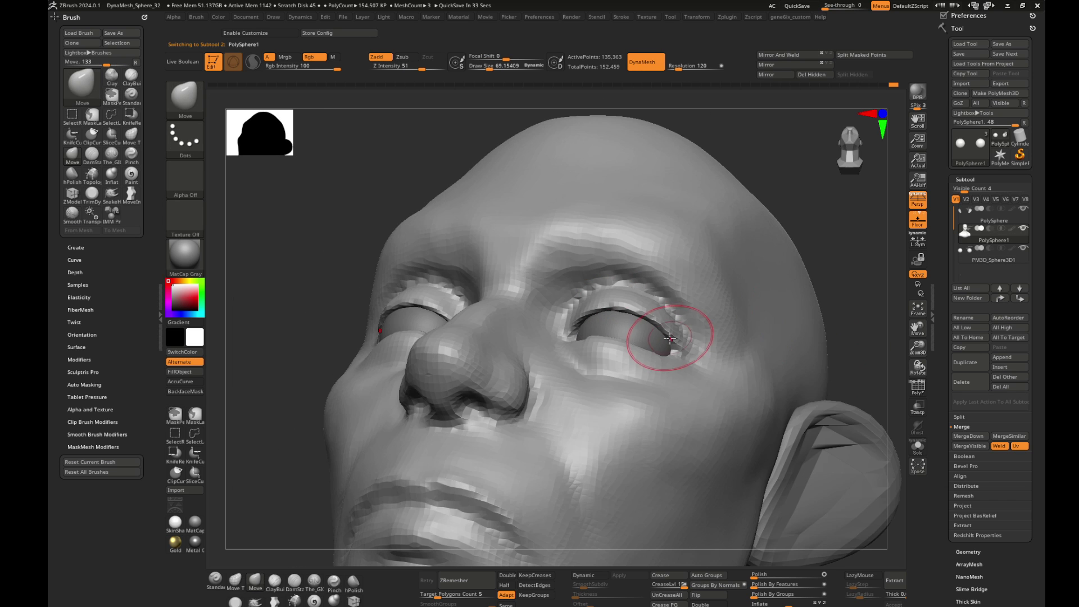
right_drag(847, 332, 612, 342)
- Smooth the cheek beside the nose with ClayBuildup and Shift-smoothing
key(shift)
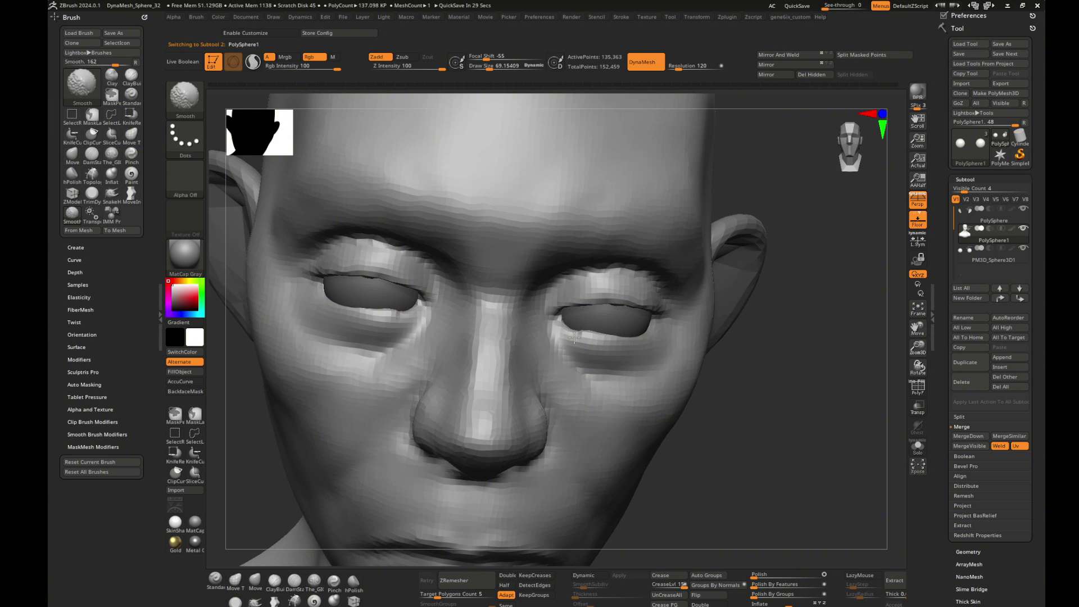
shift+drag(793, 344, 638, 335)
right_drag(667, 331, 669, 330)
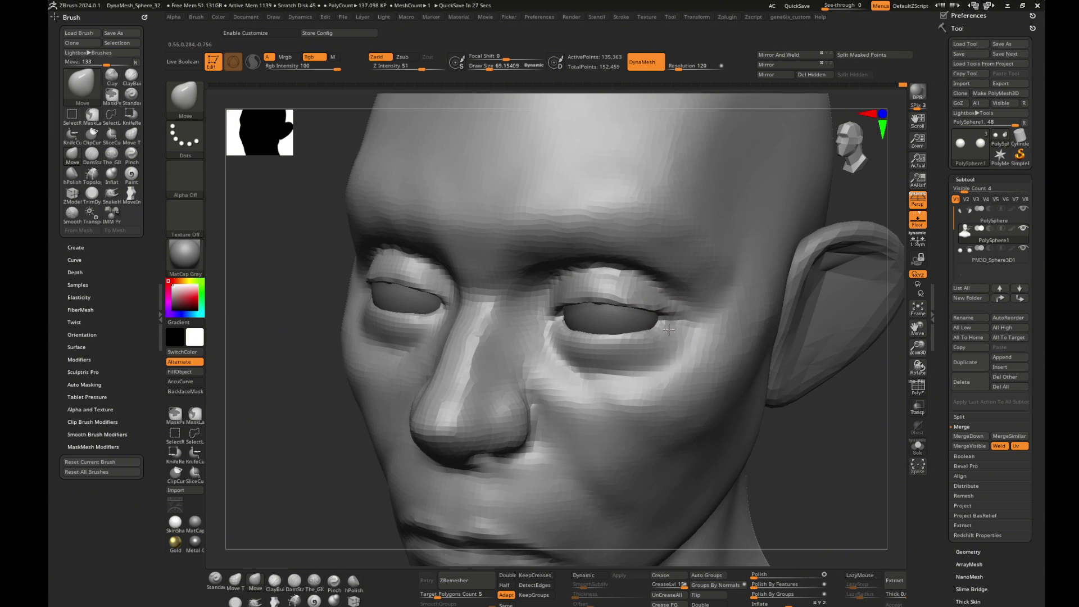
right_drag(865, 382, 593, 362)
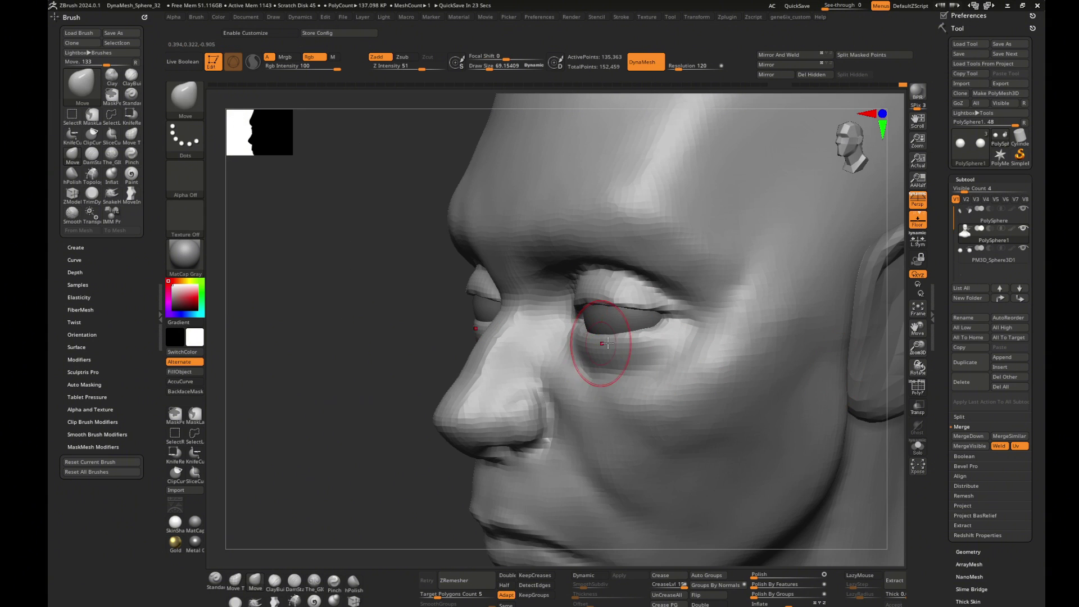
mouse_move(494, 409)
right_down()
mouse_move(325, 393)
mouse_move(677, 384)
mouse_move(859, 409)
right_up()
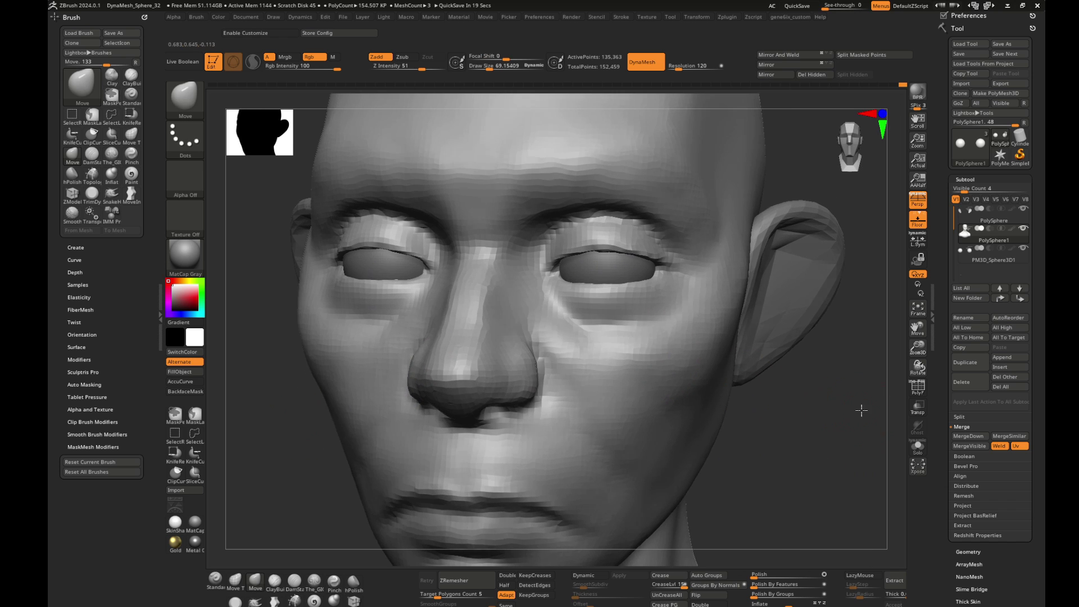
key(b)
key(c)
key(b)
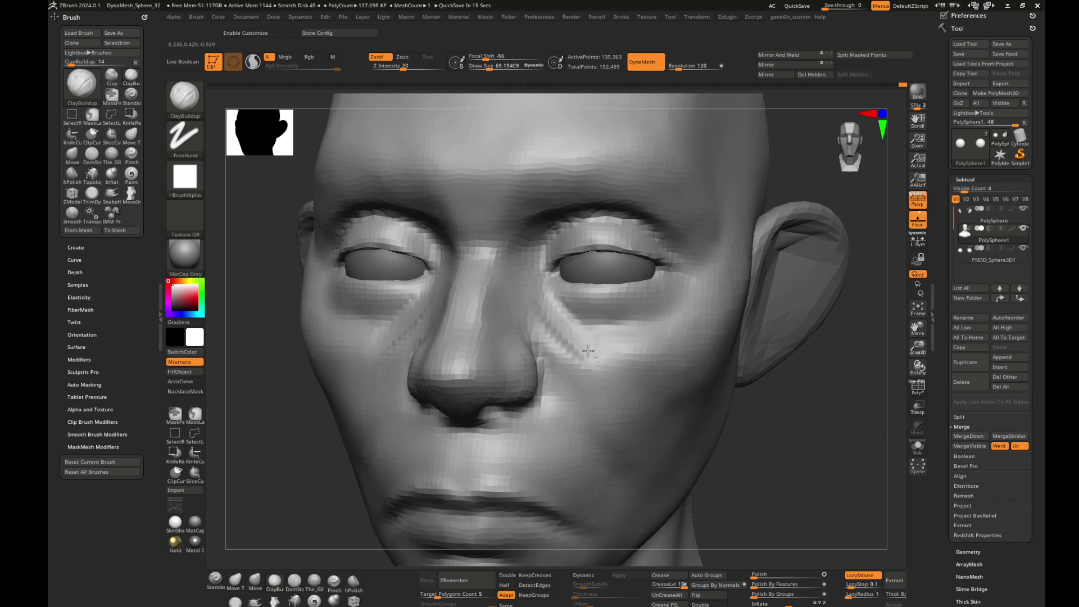
shift+drag(571, 340, 584, 332)
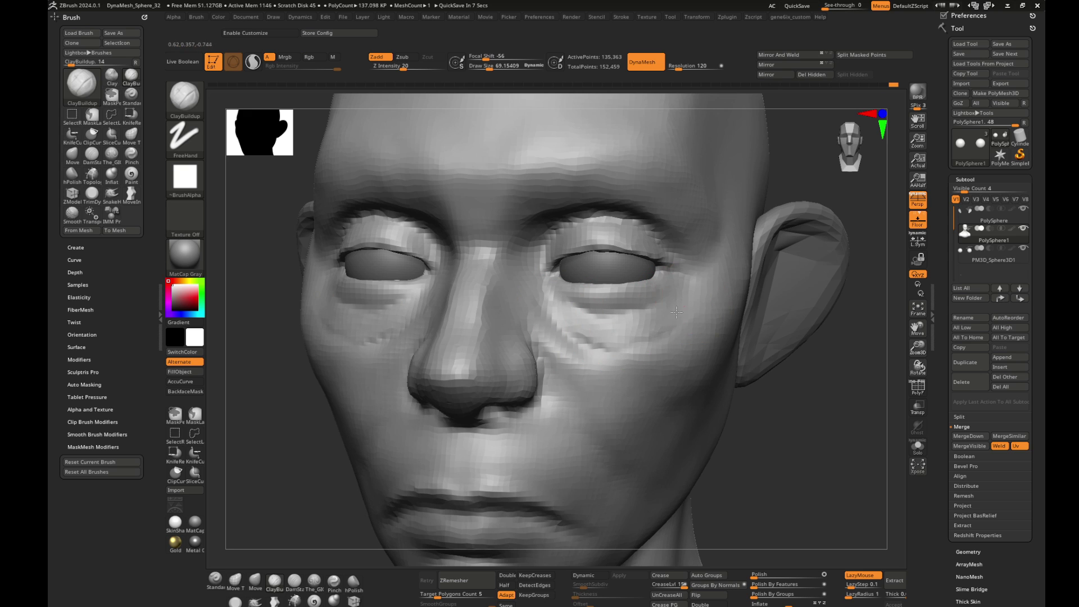
mouse_move(589, 327)
right_down()
mouse_move(862, 385)
mouse_move(681, 308)
right_up()
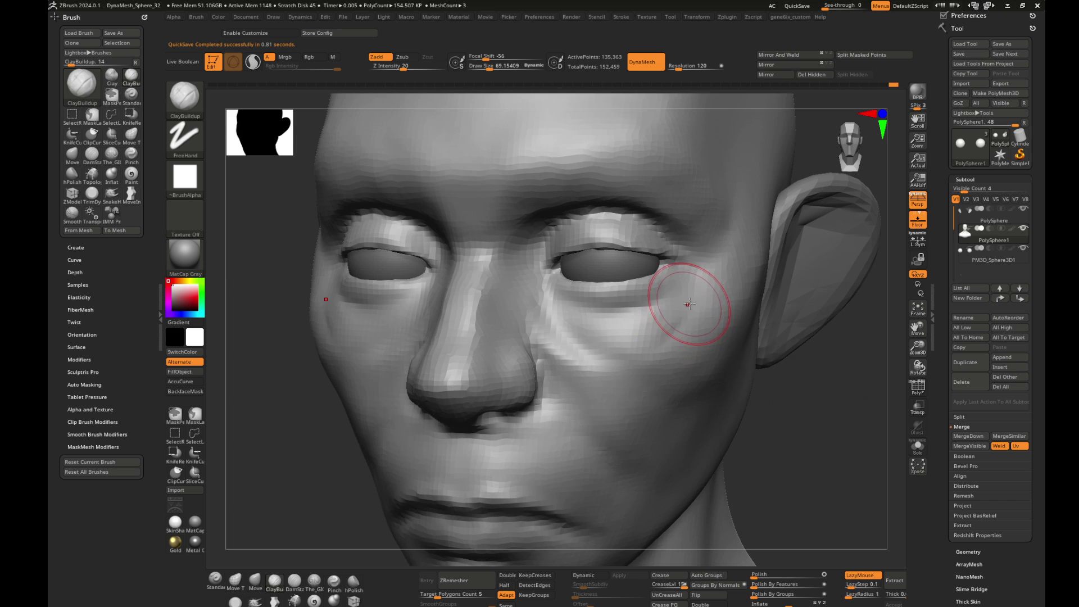
- Deepen the nasolabial crease beside the nose with DamStandard
key(b)
key(d)
key(s)
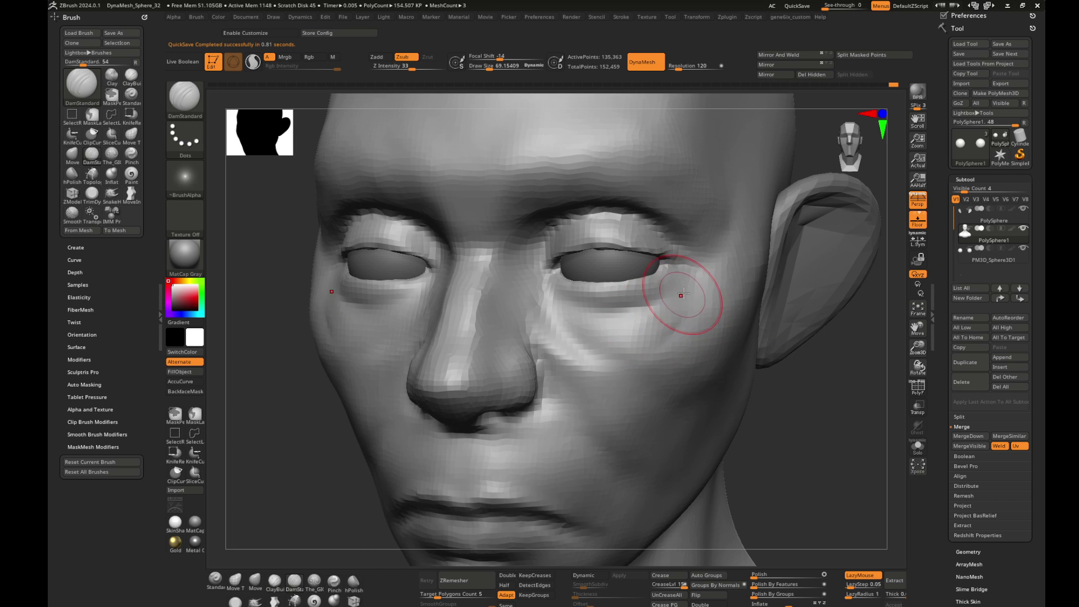
right_drag(585, 346, 814, 405)
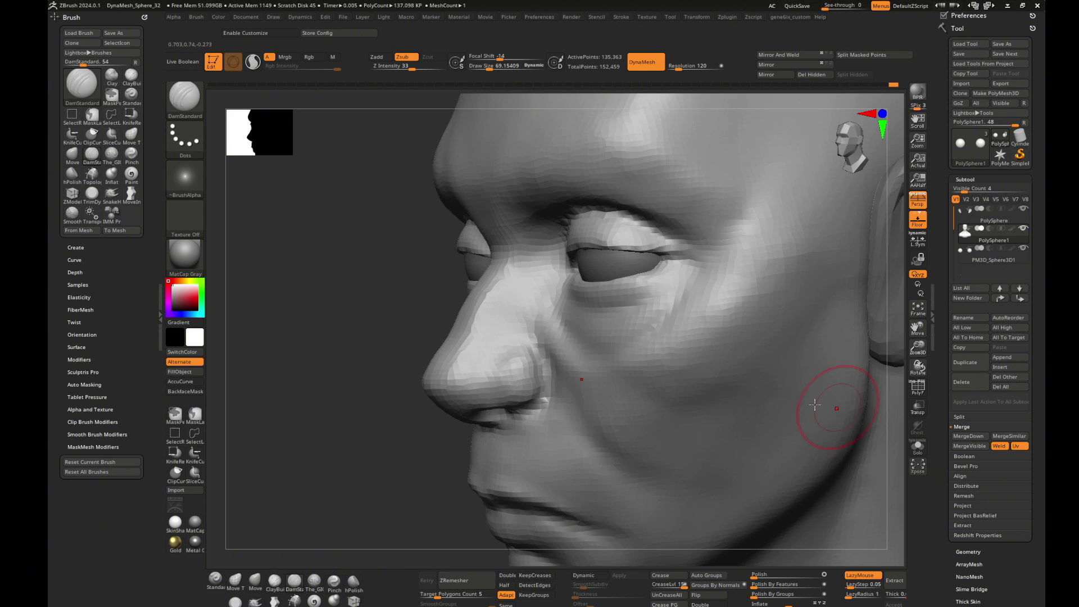
mouse_move(565, 328)
right_down()
mouse_move(327, 410)
mouse_move(328, 392)
mouse_move(380, 417)
mouse_move(783, 402)
mouse_move(558, 308)
right_up()
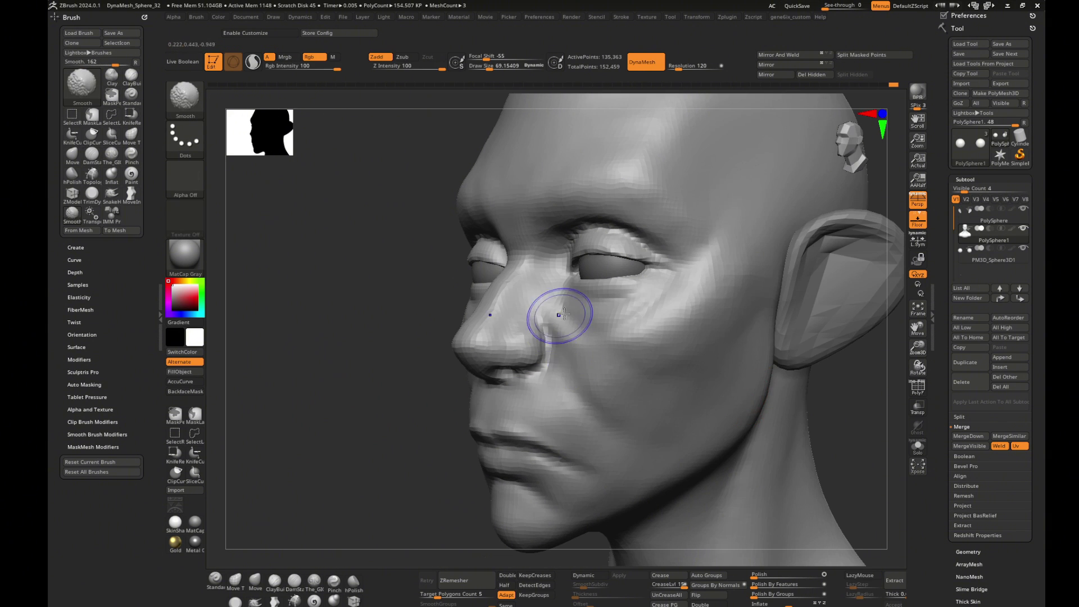
drag(534, 327, 566, 324)
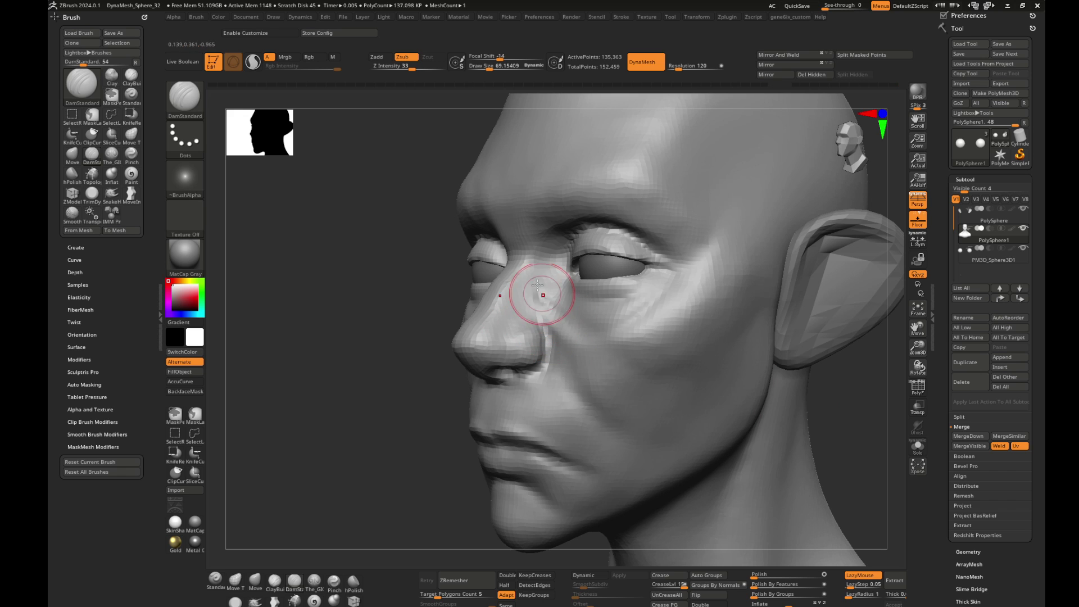
key(b)
key(c)
key(b)
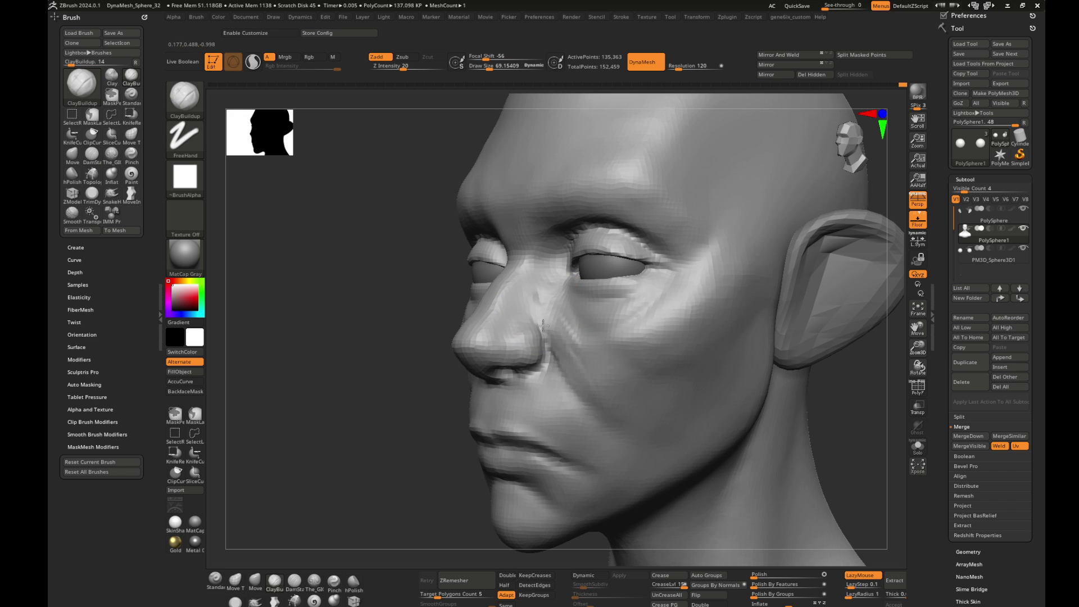
mouse_move(741, 421)
right_down()
mouse_move(848, 401)
mouse_move(815, 389)
mouse_move(809, 364)
mouse_move(723, 318)
mouse_move(631, 293)
right_up()
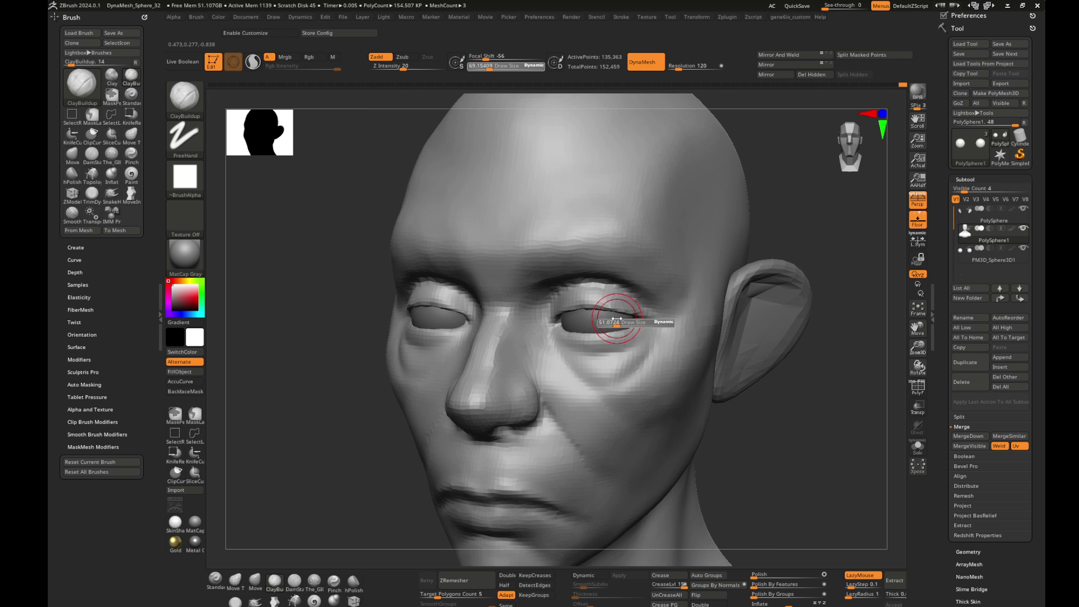
mouse_move(796, 389)
right_down()
mouse_move(424, 335)
mouse_move(429, 322)
right_up()
- Reshape the upper eyelid with Move, lifting and pushing it around the eyeball
key(b)
key(m)
key(v)
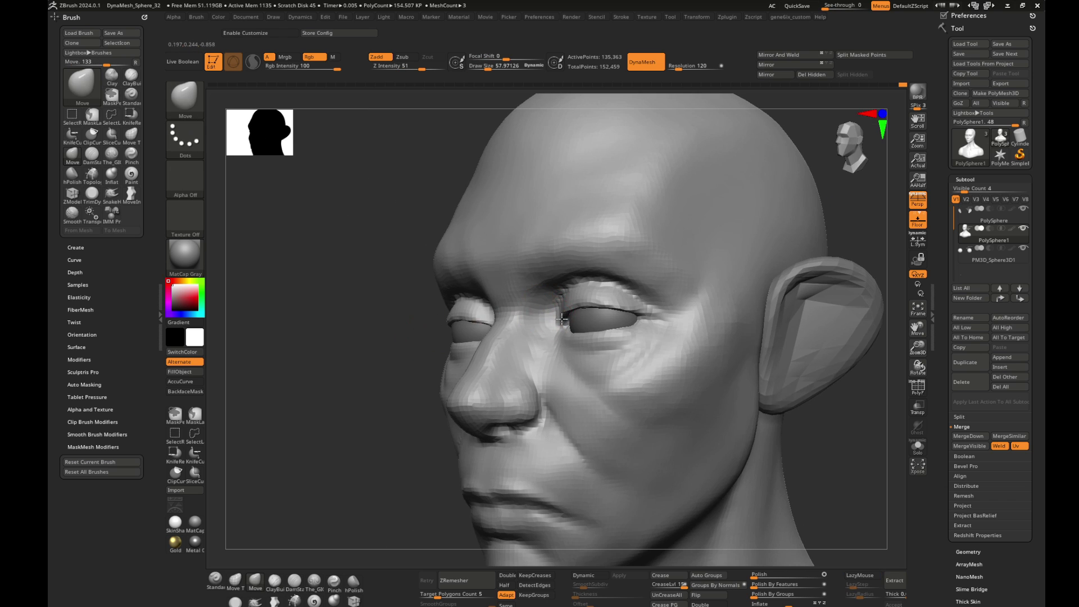
drag(582, 307, 614, 281)
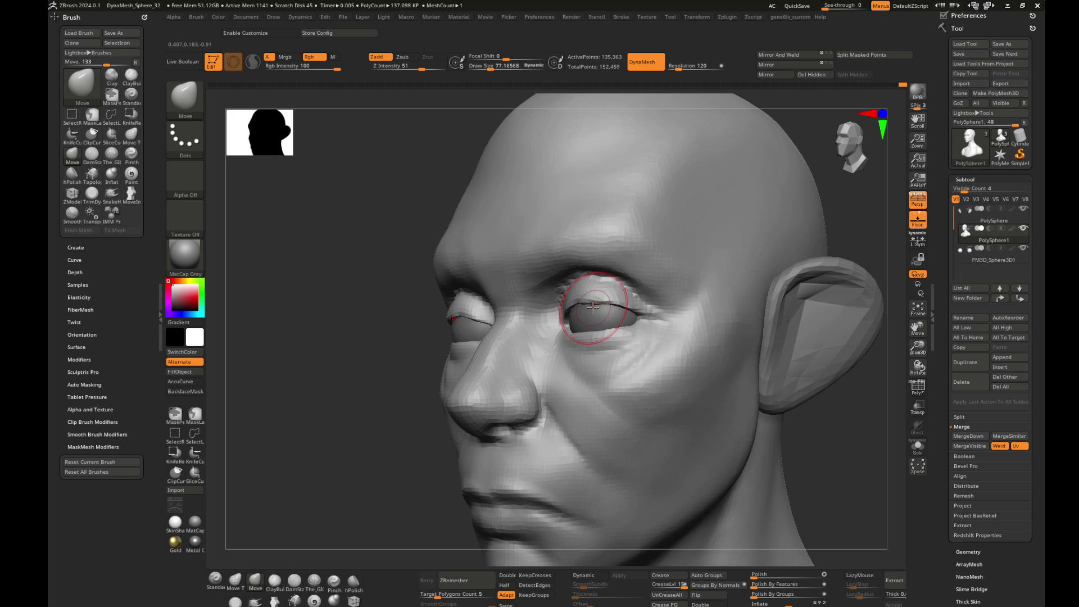
right_drag(593, 306, 846, 388)
key(shift)
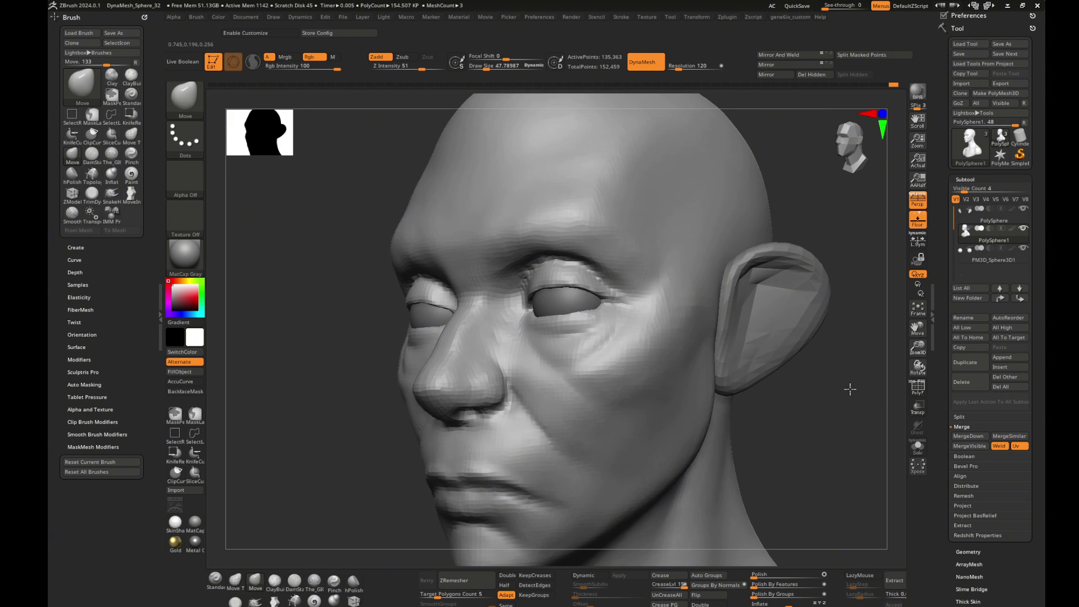
key(s)
drag(548, 326, 562, 325)
right_drag(783, 332, 538, 315)
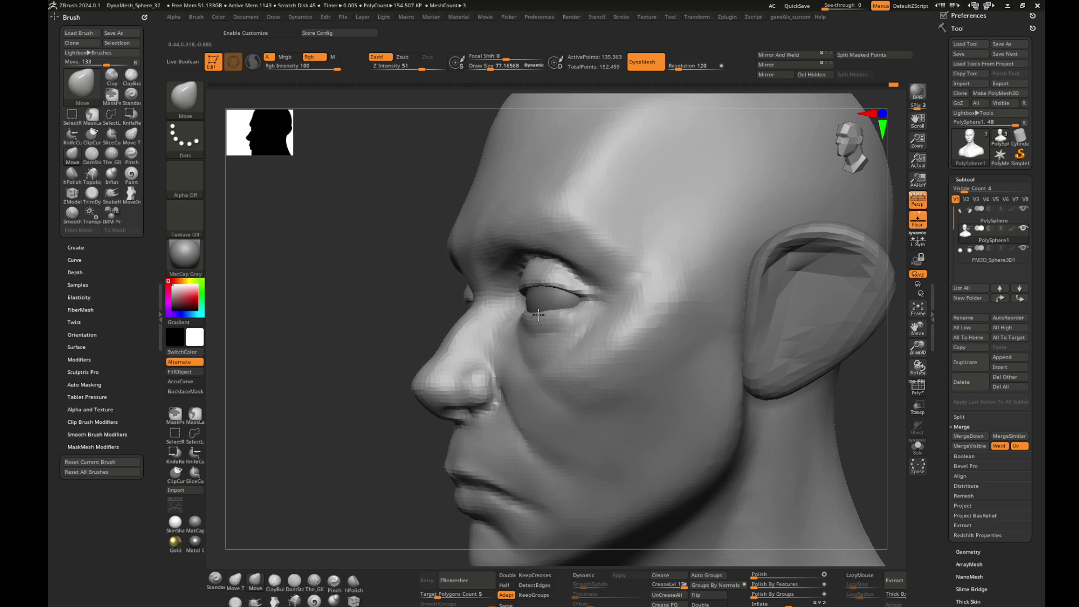
drag(587, 296, 574, 307)
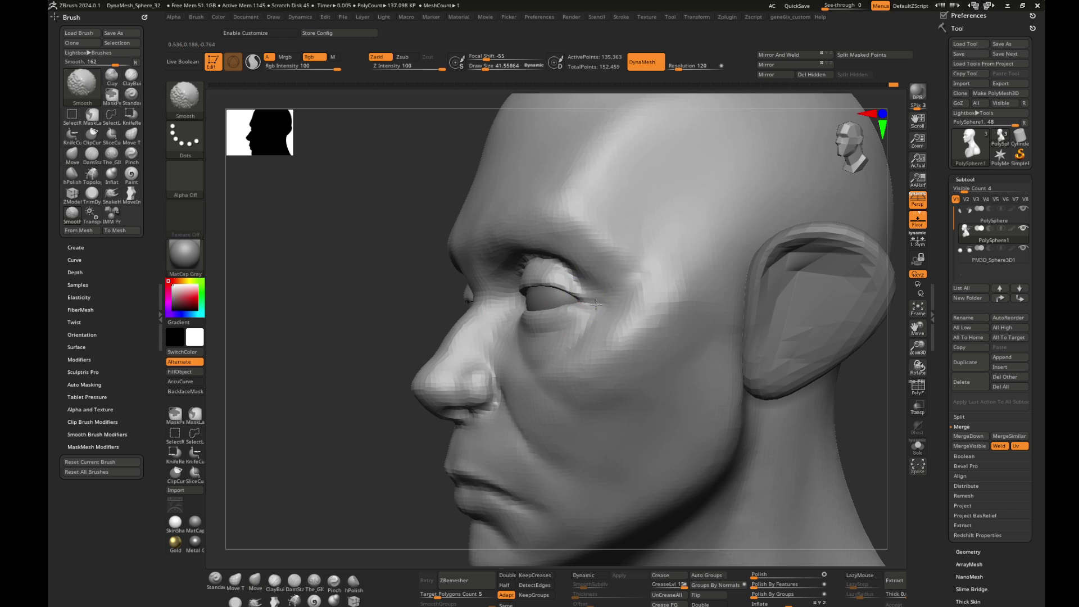
right_drag(337, 356, 408, 333)
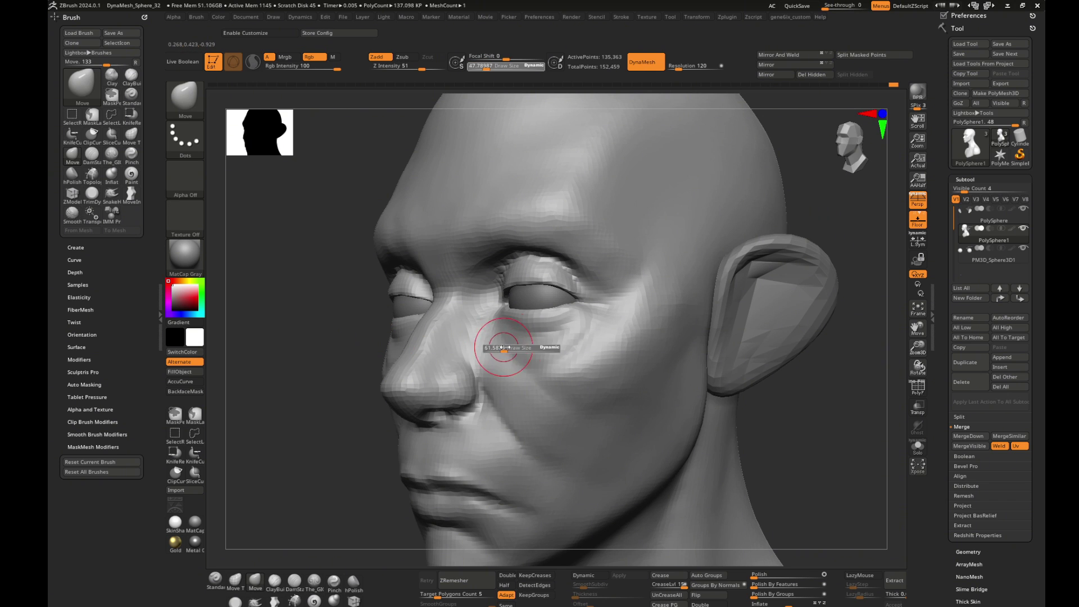
- Build up the cheek below the eye with an enlarged ClayBuildup brush
key(b)
key(c)
key(b)
mouse_move(460, 311)
mouse_down()
mouse_move(492, 384)
mouse_move(540, 389)
mouse_up()
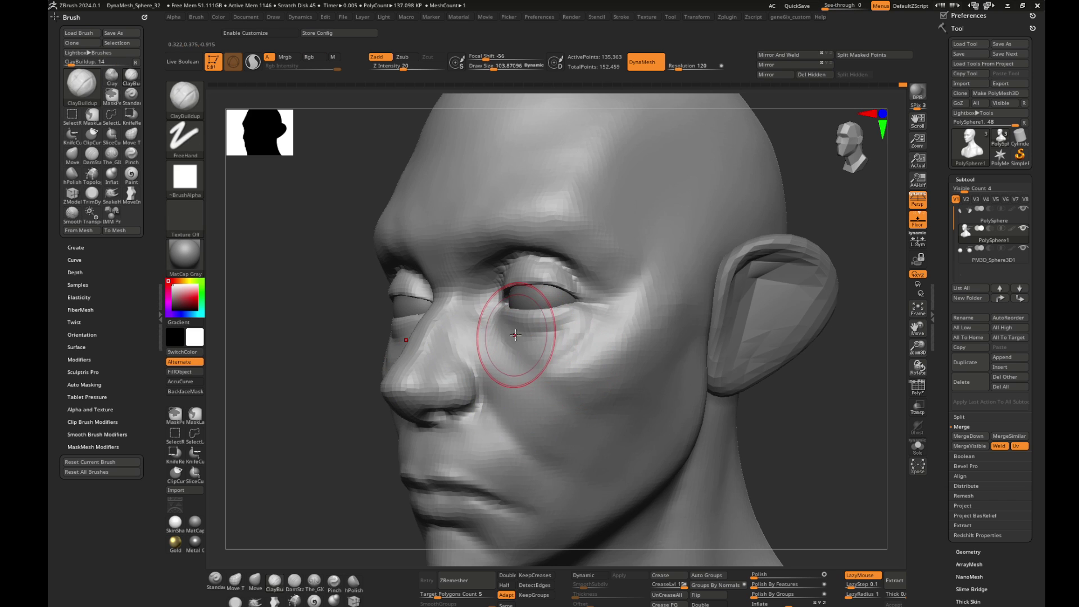
mouse_move(764, 419)
mouse_down()
mouse_move(801, 415)
mouse_move(799, 403)
mouse_up()
key(s)
drag(556, 263, 567, 263)
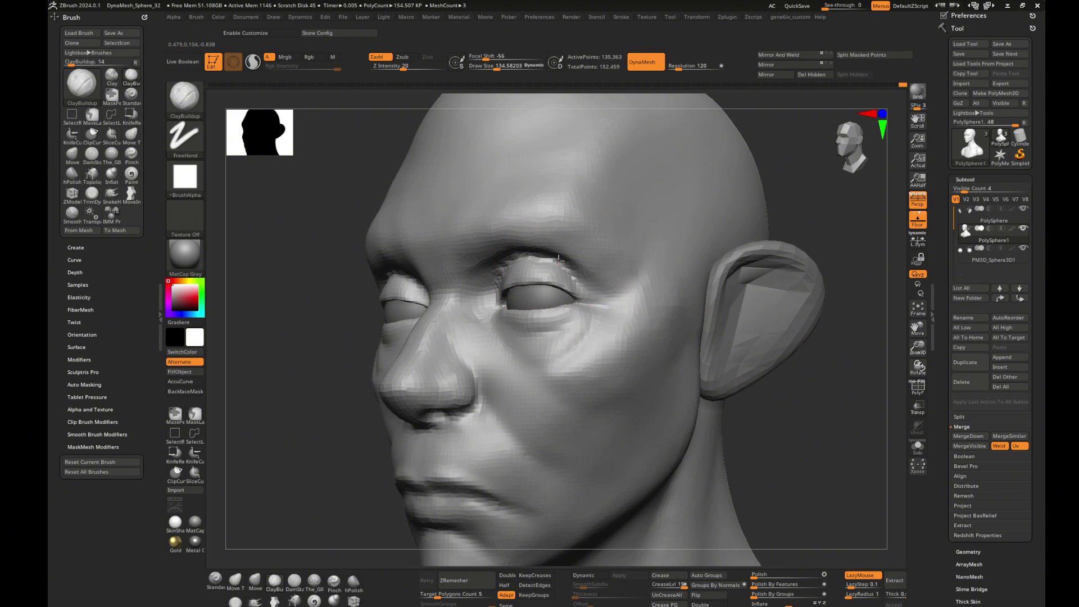
key(b)
key(m)
key(v)
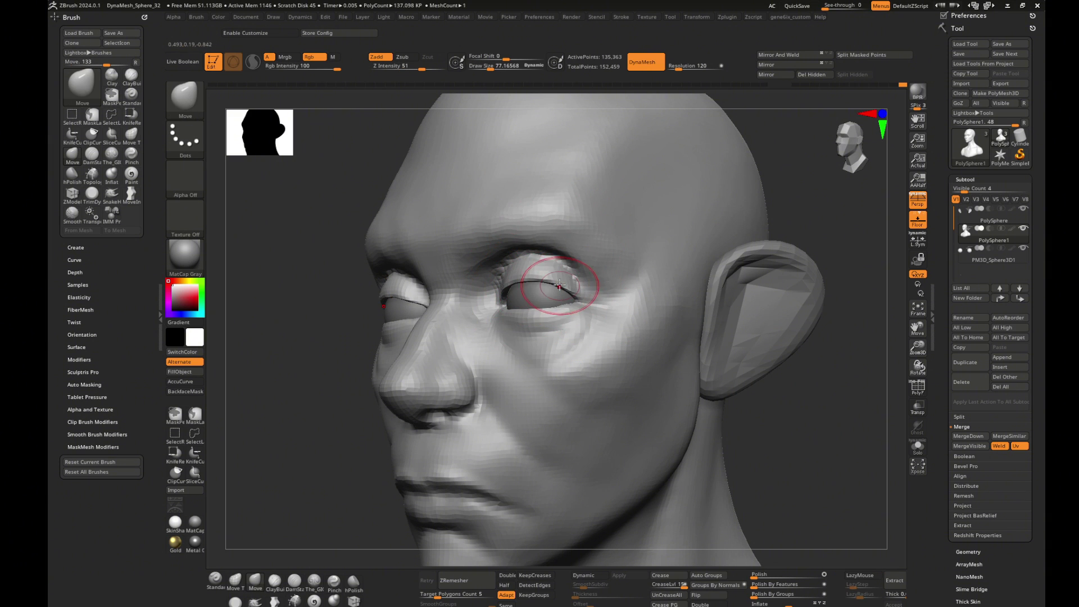
drag(805, 413, 520, 330)
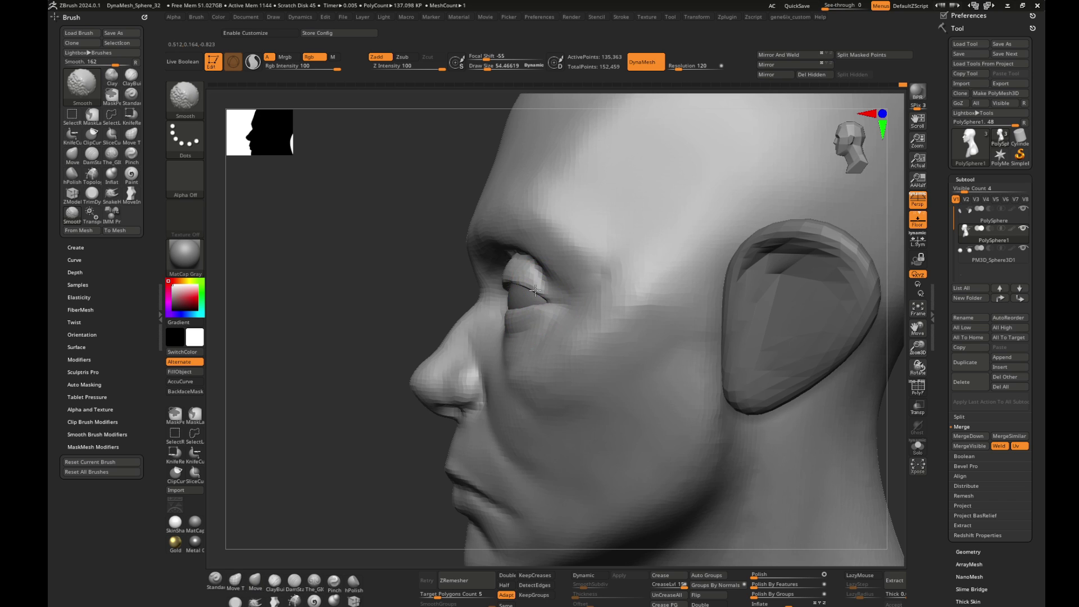
mouse_move(337, 365)
mouse_down()
mouse_move(729, 359)
mouse_move(459, 308)
mouse_move(477, 321)
mouse_up()
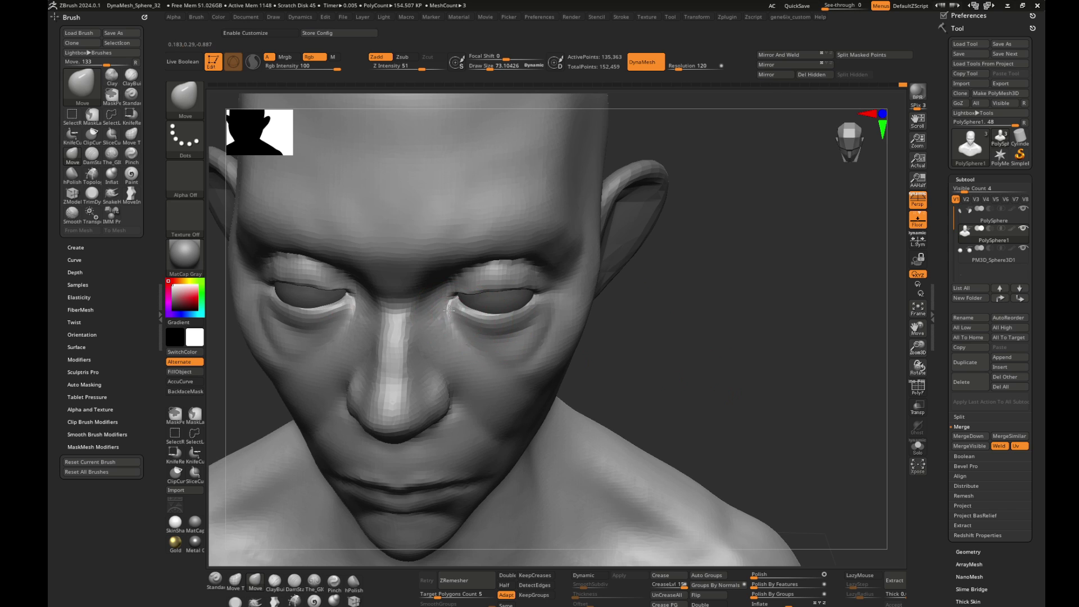
- Resize the brush and smooth the skin around the eyelids
key(bracketleft)
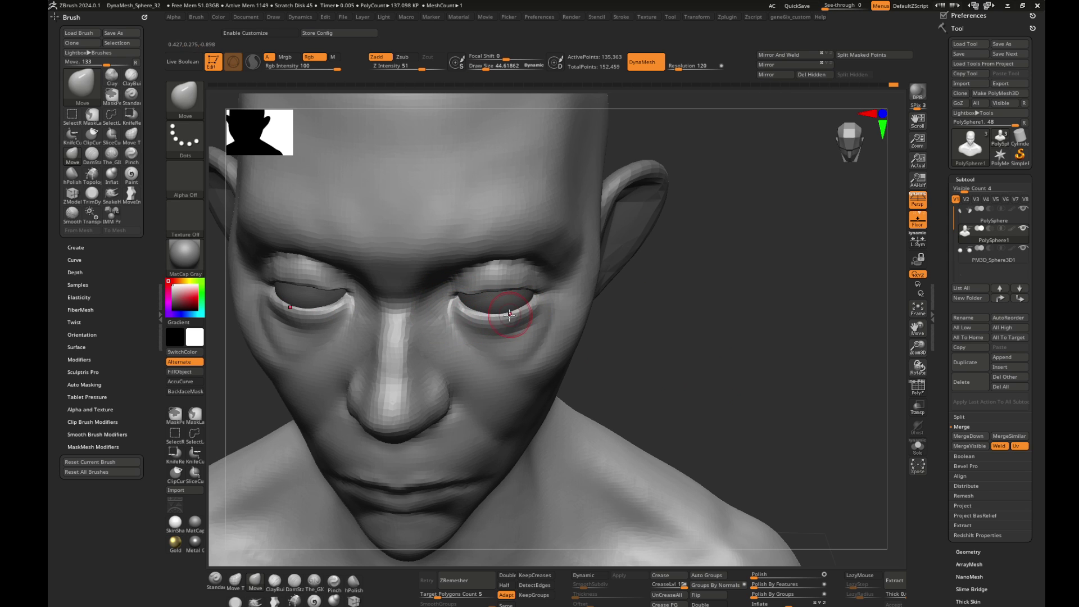
drag(701, 313, 492, 327)
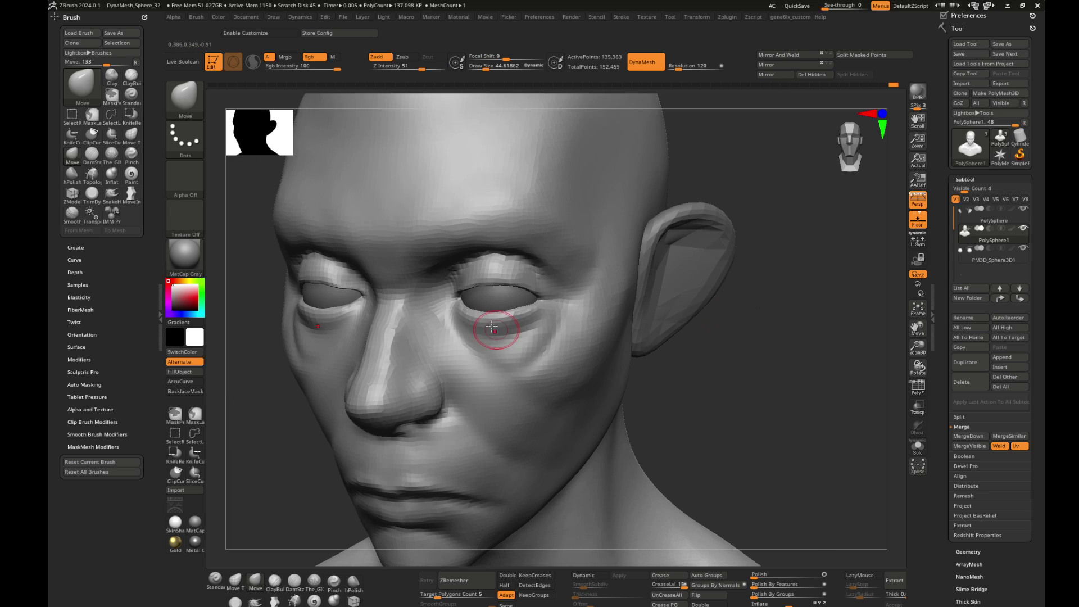
drag(682, 332, 470, 284)
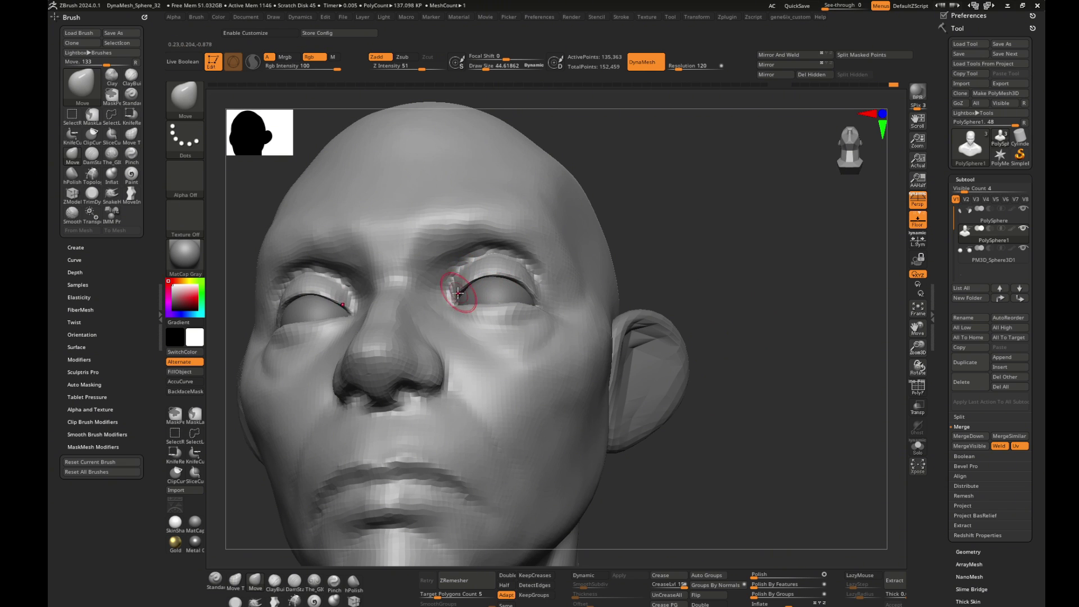
key(bracketright)
drag(534, 284, 545, 301)
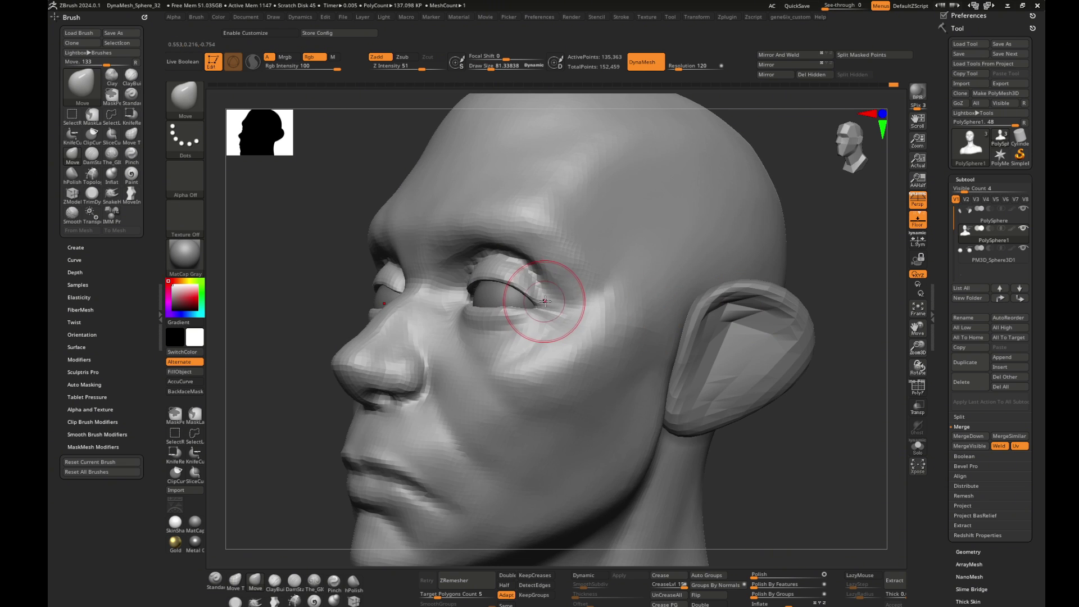
mouse_move(451, 289)
shift+mouse_down()
mouse_move(457, 313)
mouse_move(484, 284)
shift+mouse_up()
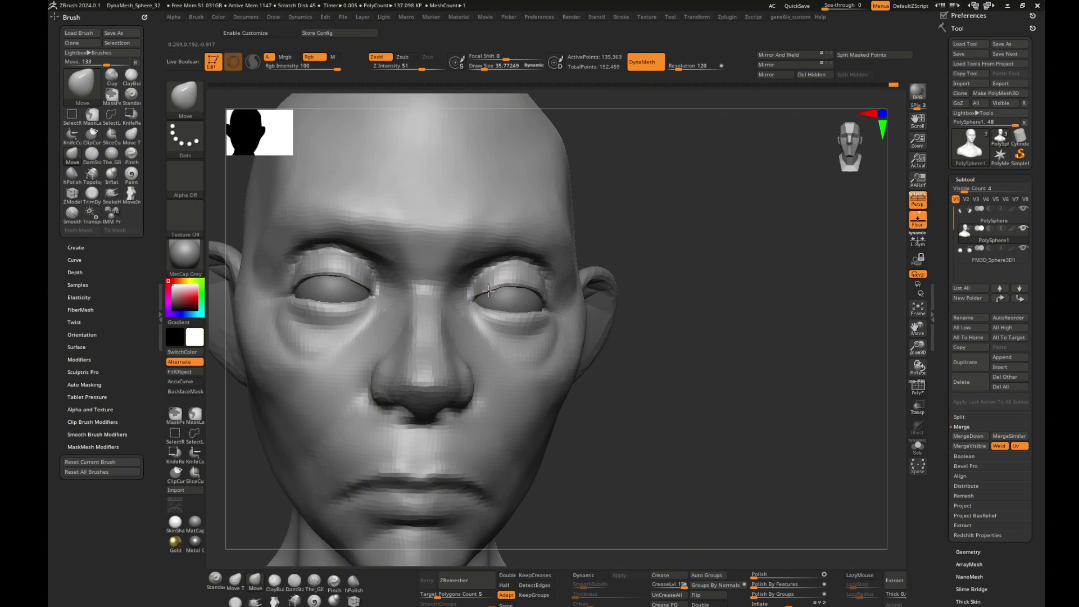
- Polish the eyelid area with the hPolish brush at an adjusted size
drag(646, 286, 754, 301)
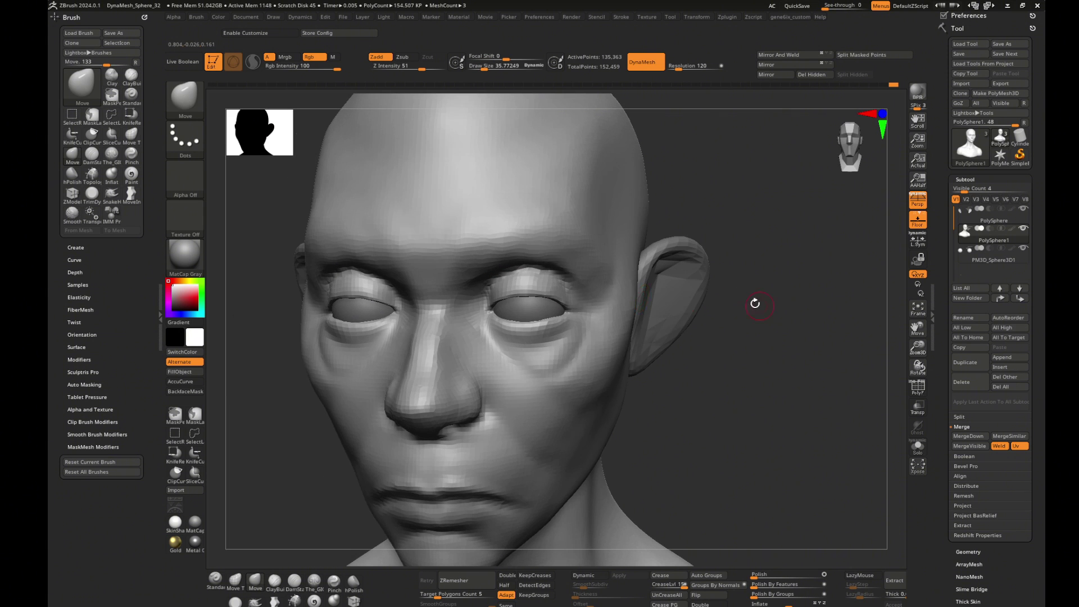
key(s)
mouse_move(569, 289)
right_down()
mouse_move(545, 331)
mouse_move(449, 320)
right_up()
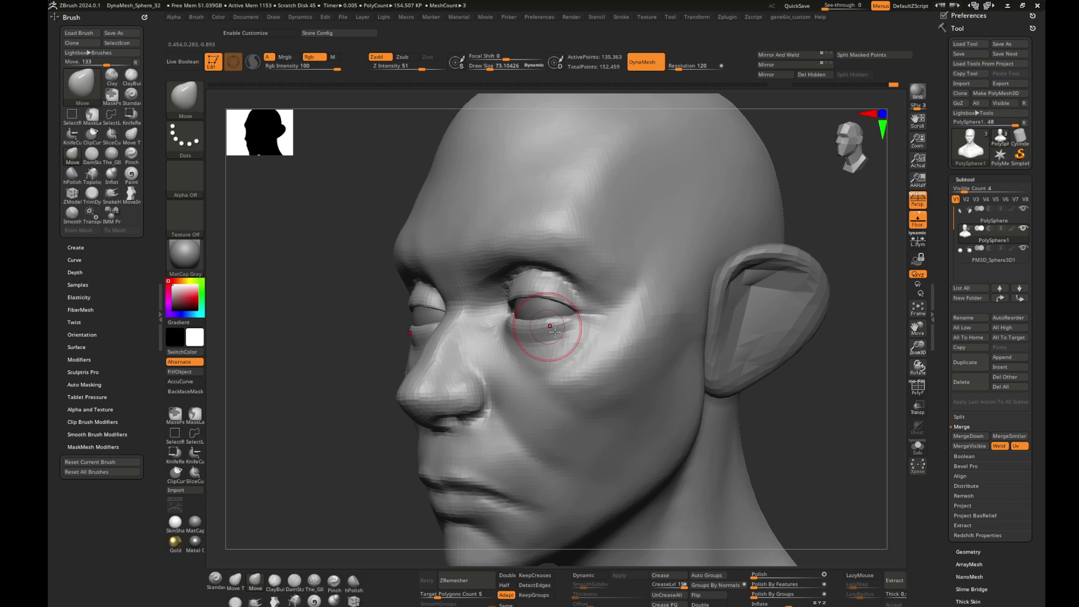
right_drag(589, 319, 337, 403)
click(72, 173)
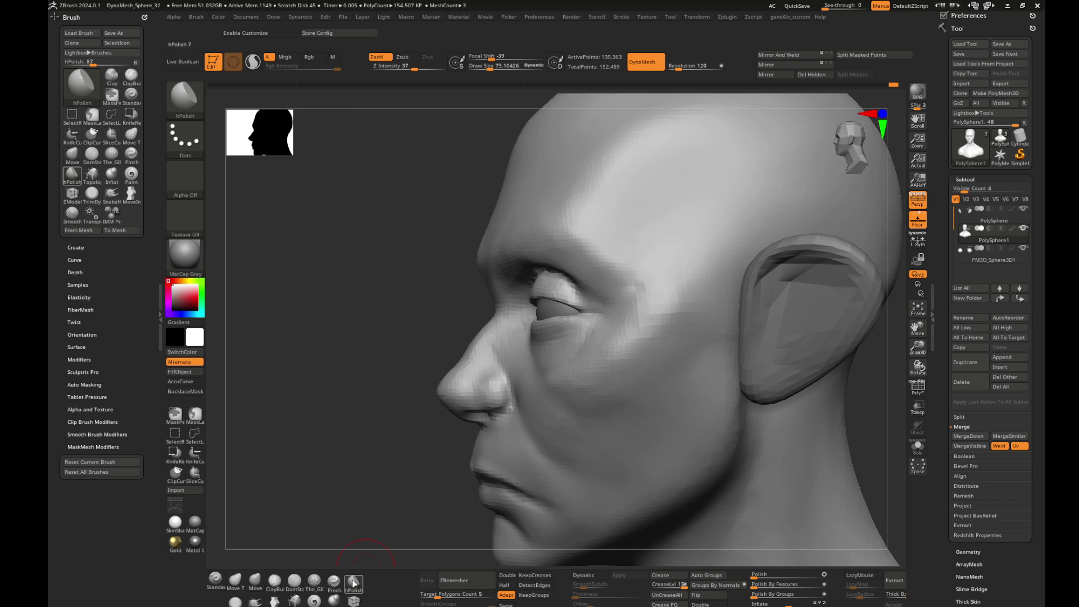
key(s)
right_drag(429, 466, 608, 328)
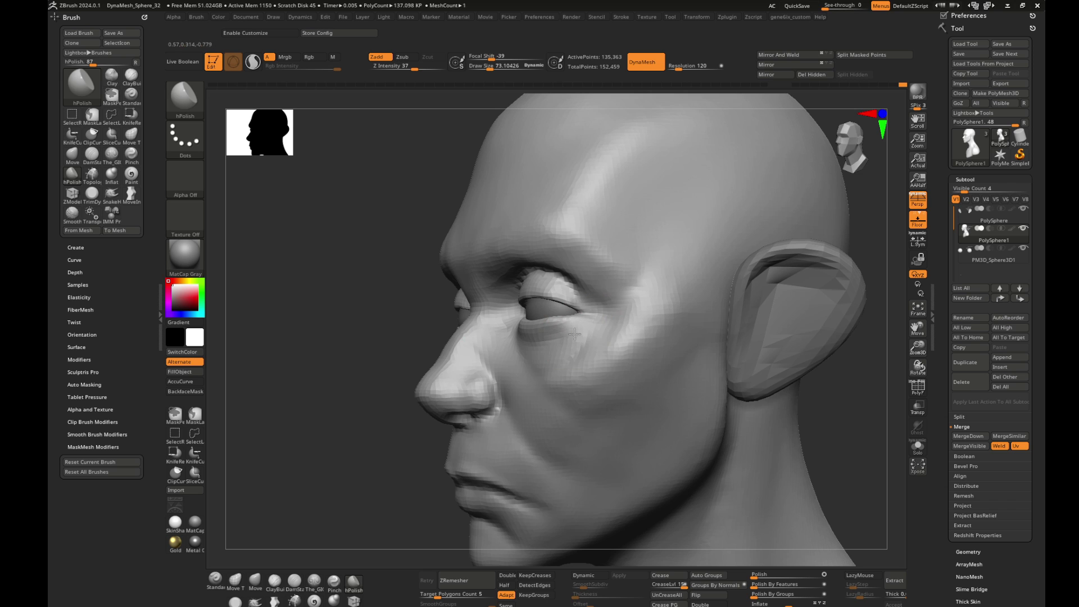
mouse_move(390, 390)
right_down()
mouse_move(277, 436)
mouse_move(554, 344)
mouse_move(782, 414)
mouse_move(759, 392)
mouse_move(719, 385)
right_up()
- Switch to ClayBuildup, then to The_GIO_soft_forms brush in Zsub mode
key(b)
key(c)
key(b)
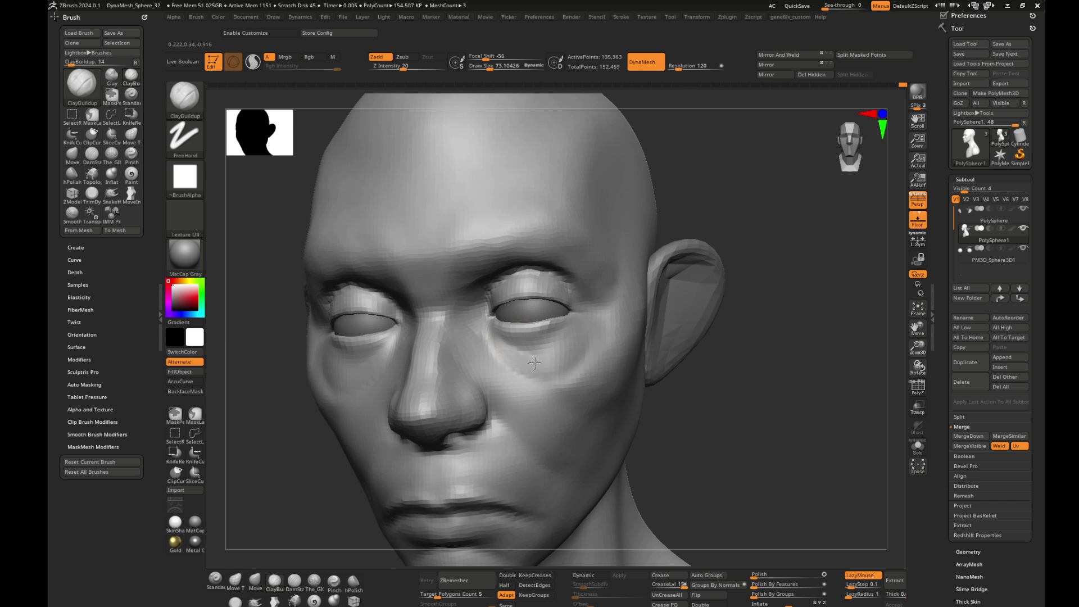
mouse_move(565, 349)
right_down()
mouse_move(766, 381)
mouse_move(574, 364)
mouse_move(609, 333)
right_up()
key(1)
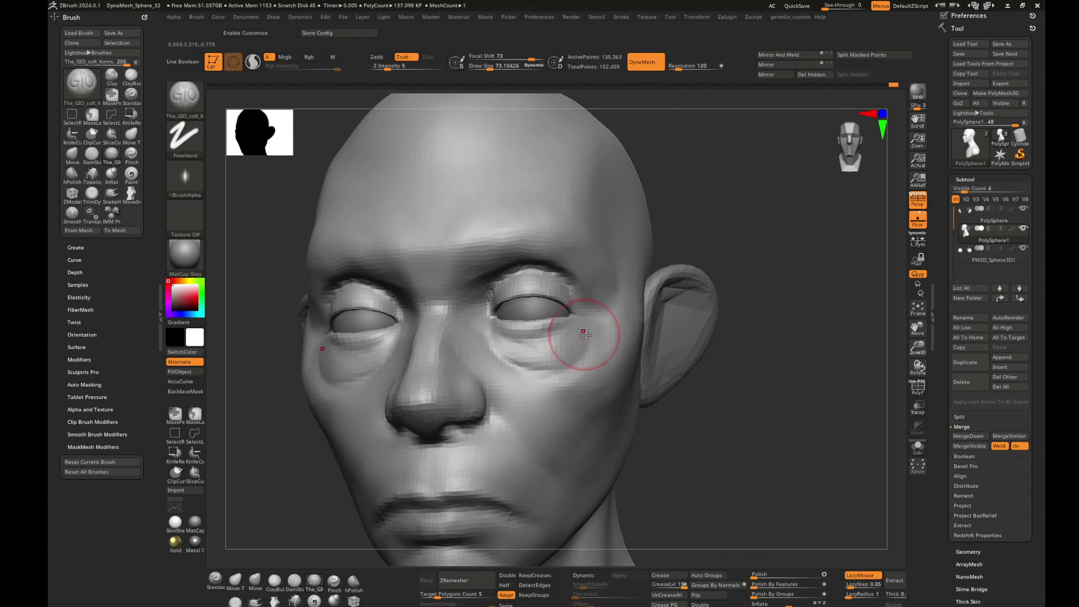
- Reshape and smooth the cheek below the eye with the Move brush
right_drag(584, 337, 648, 374)
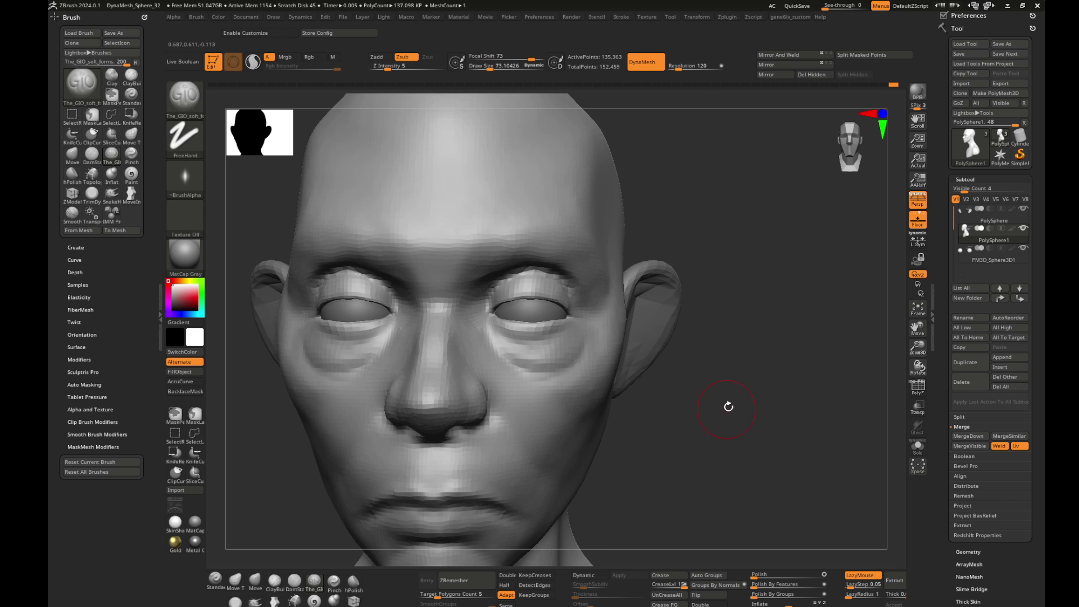
right_drag(639, 373, 737, 354)
key(b)
key(m)
key(v)
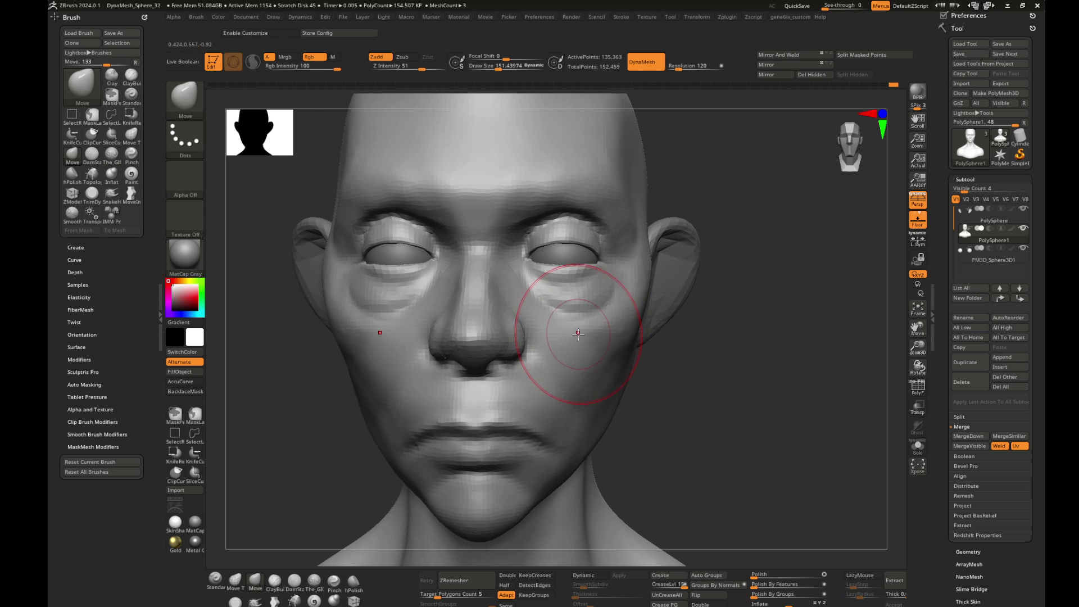
key(bracketleft)
key(bracketleft)
key(bracketleft)
key(bracketleft)
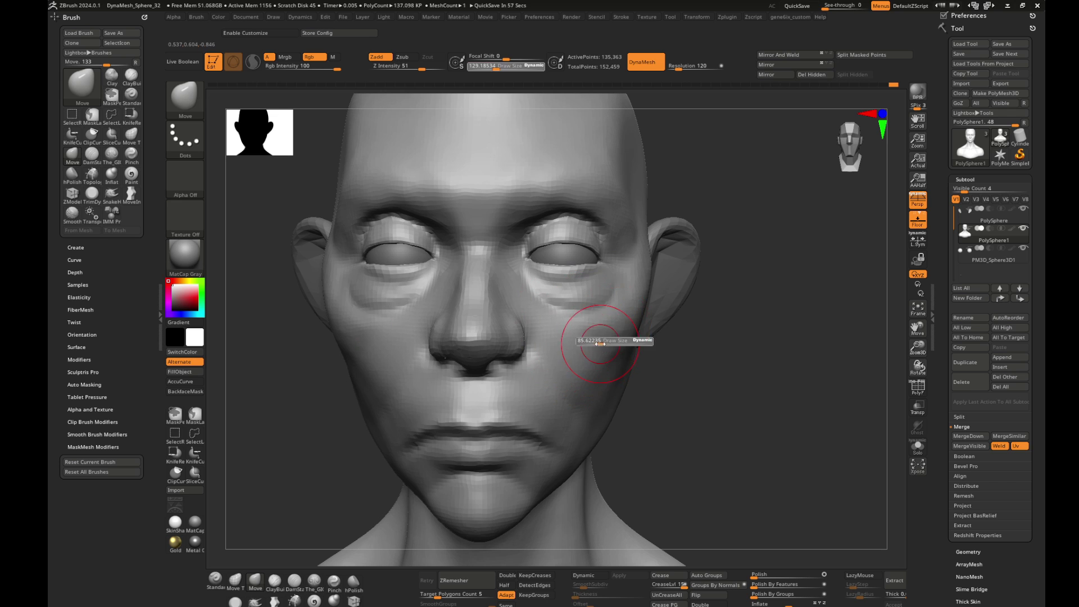
right_drag(681, 354, 592, 340)
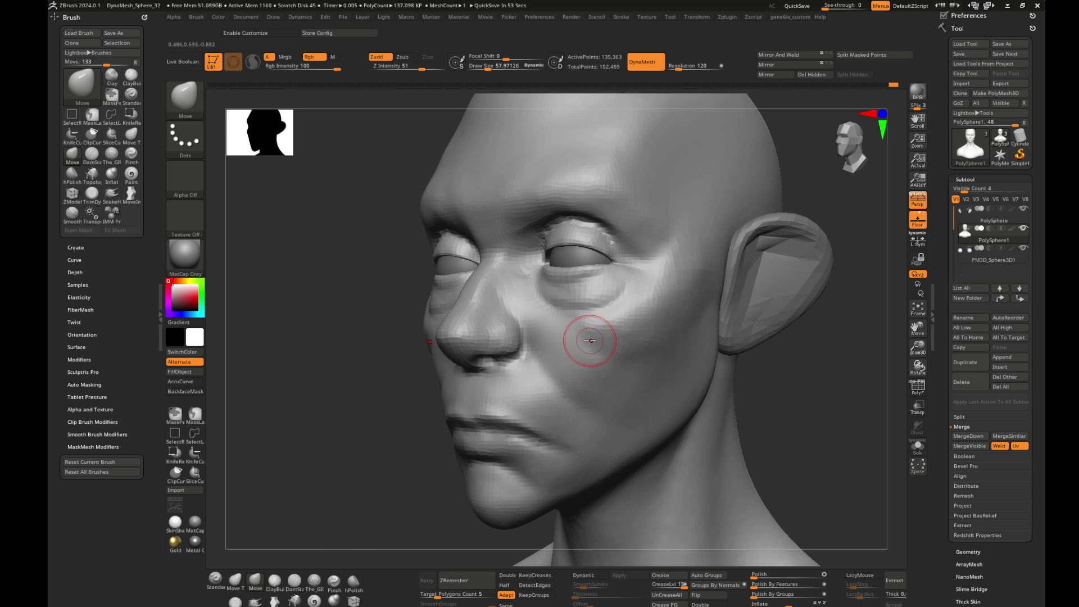
key(bracketright)
key(bracketright)
key(bracketright)
mouse_move(782, 385)
shift+right_down()
mouse_move(569, 330)
mouse_move(386, 332)
mouse_move(749, 390)
shift+right_up()
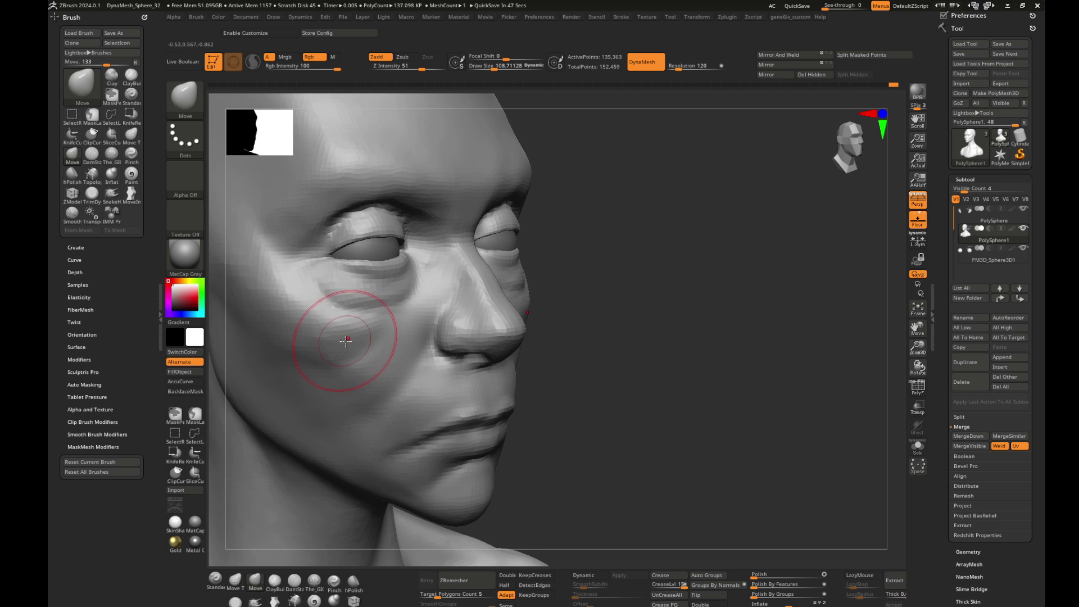
shift+drag(345, 340, 355, 335)
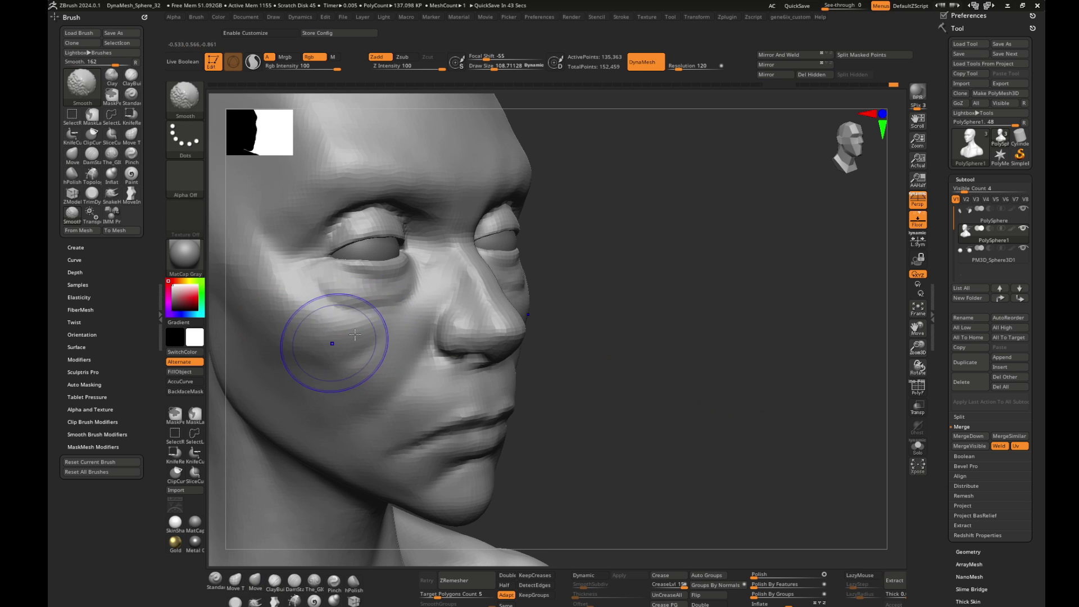
mouse_move(355, 335)
shift+right_down()
mouse_move(653, 349)
mouse_move(602, 325)
shift+right_up()
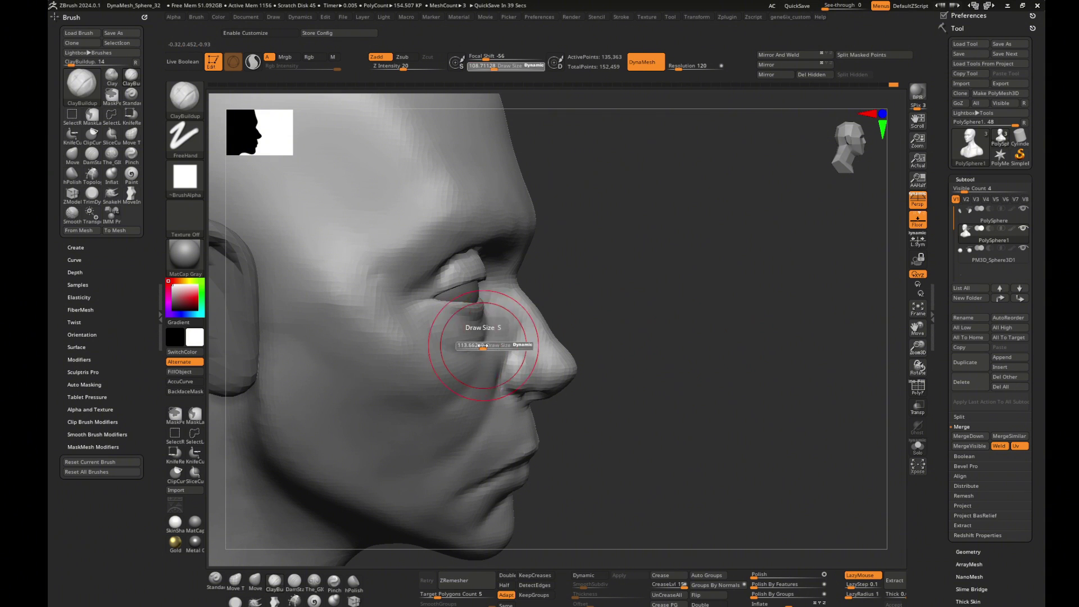
- Reselect the Move brush at a smaller size and orbit back toward the front
key(b)
key(m)
key(v)
right_drag(483, 346, 448, 344)
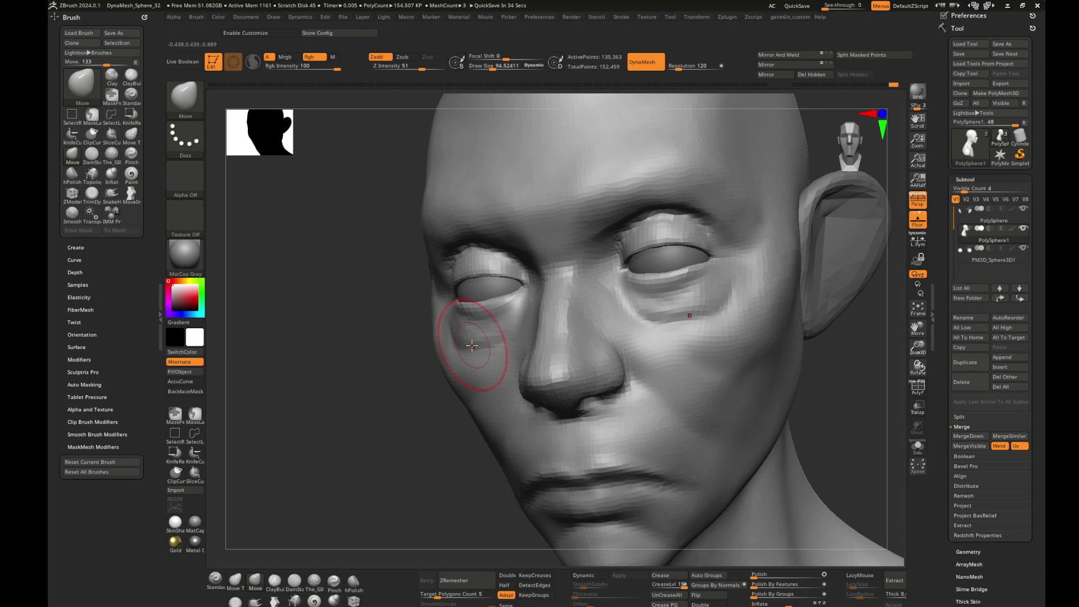
key(bracketleft)
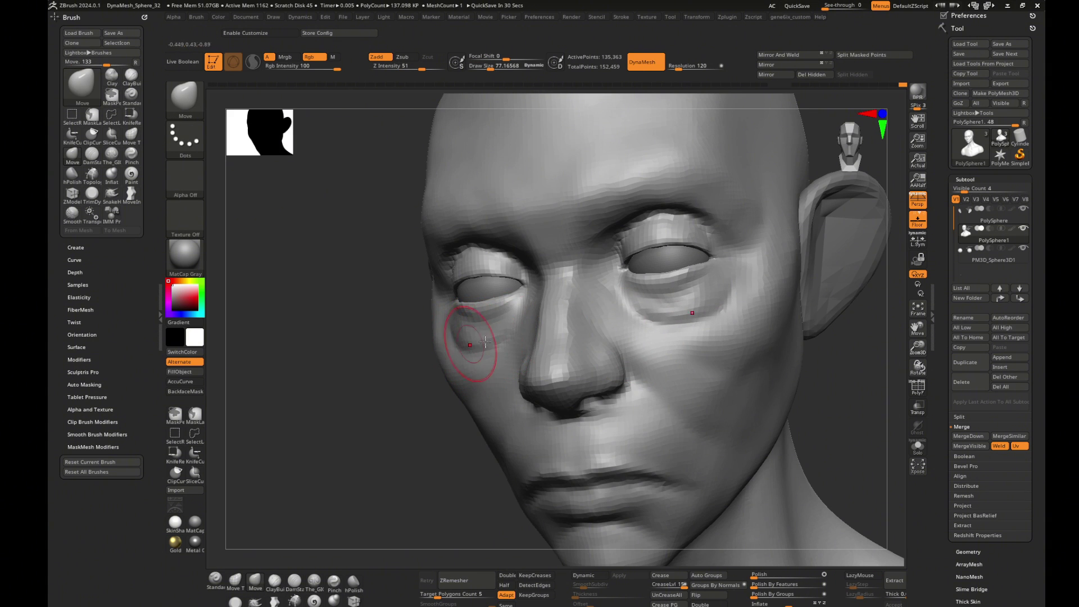
mouse_move(485, 342)
right_down()
mouse_move(710, 331)
mouse_move(819, 356)
mouse_move(650, 313)
mouse_move(397, 378)
mouse_move(852, 343)
mouse_move(823, 314)
mouse_move(650, 241)
right_up()
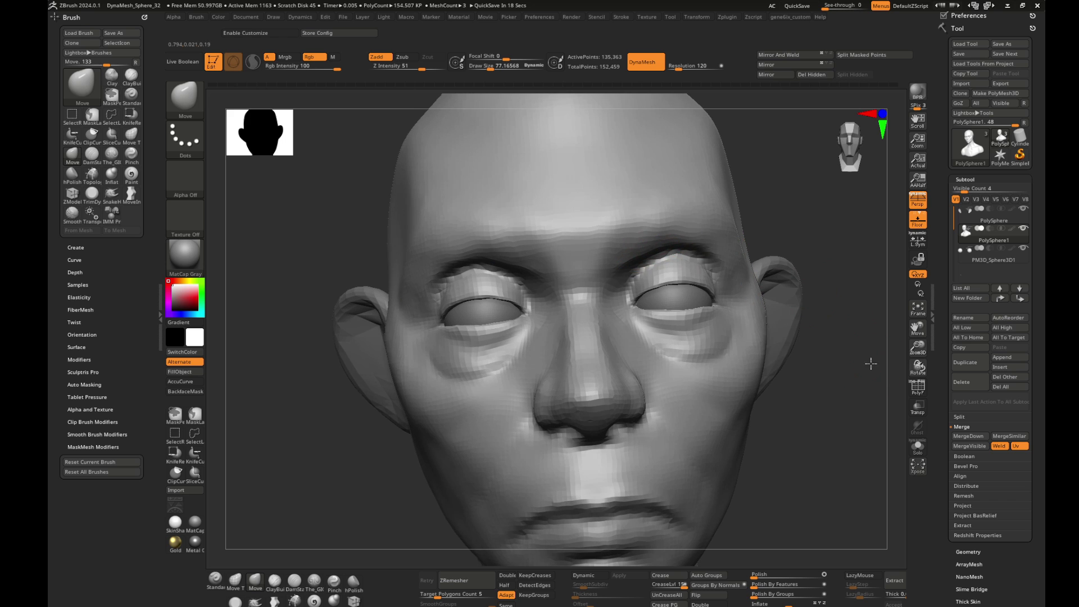
key(bracketleft)
key(bracketleft)
key(bracketleft)
- Build up the inner brow above the eye sockets with ClayBuildup
key(b)
key(c)
key(b)
right_drag(630, 278, 656, 274)
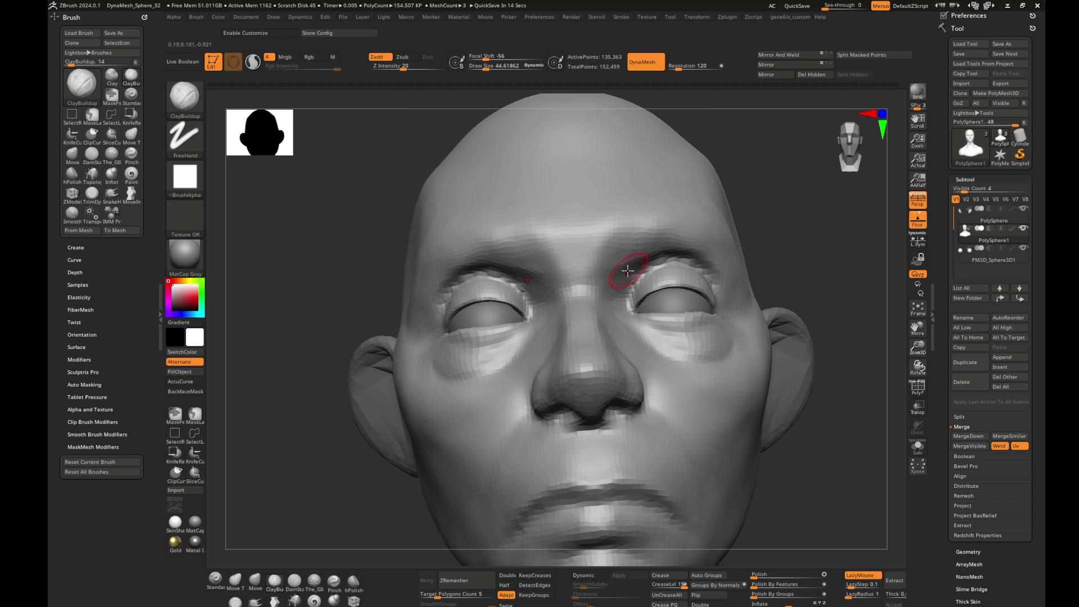
drag(629, 272, 624, 271)
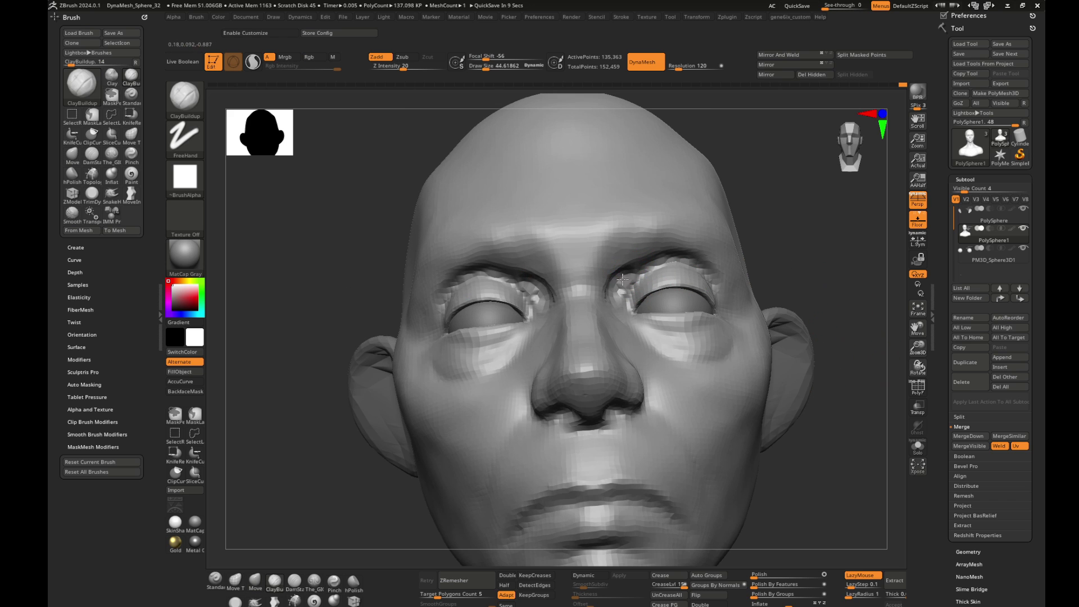
right_drag(638, 316, 802, 270)
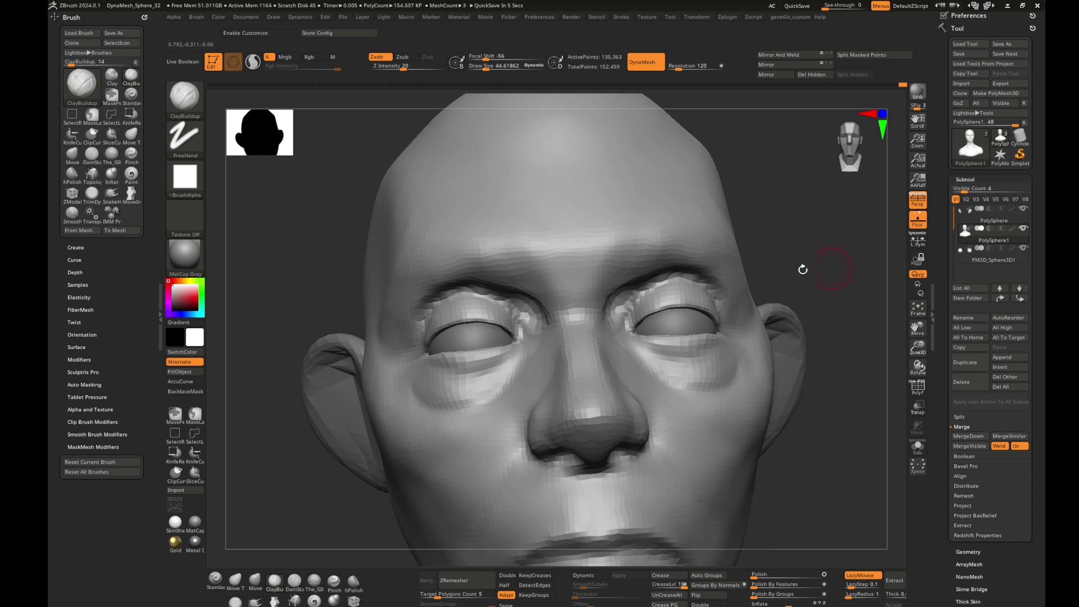
key(b)
key(m)
key(v)
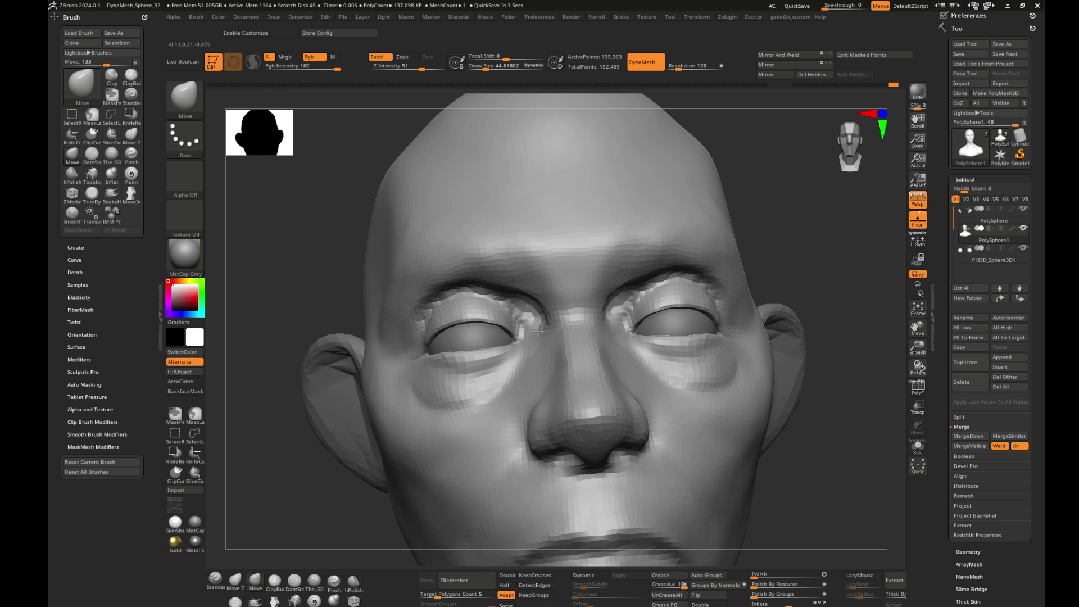
- Undo twice to restore the narrower head shape, then inspect it from several angles
key(shift)
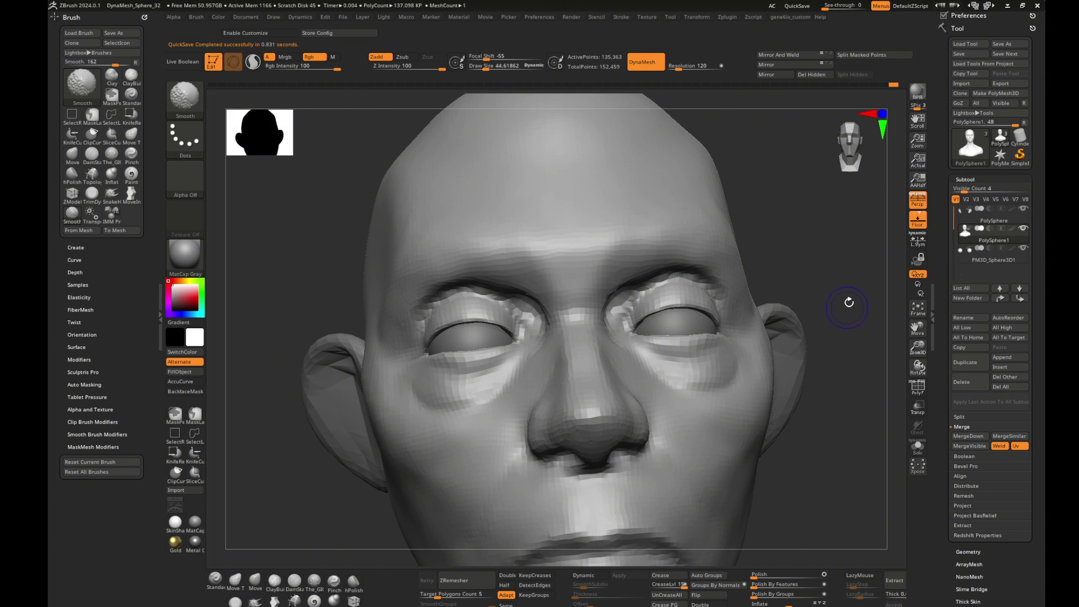
key(ctrl+z)
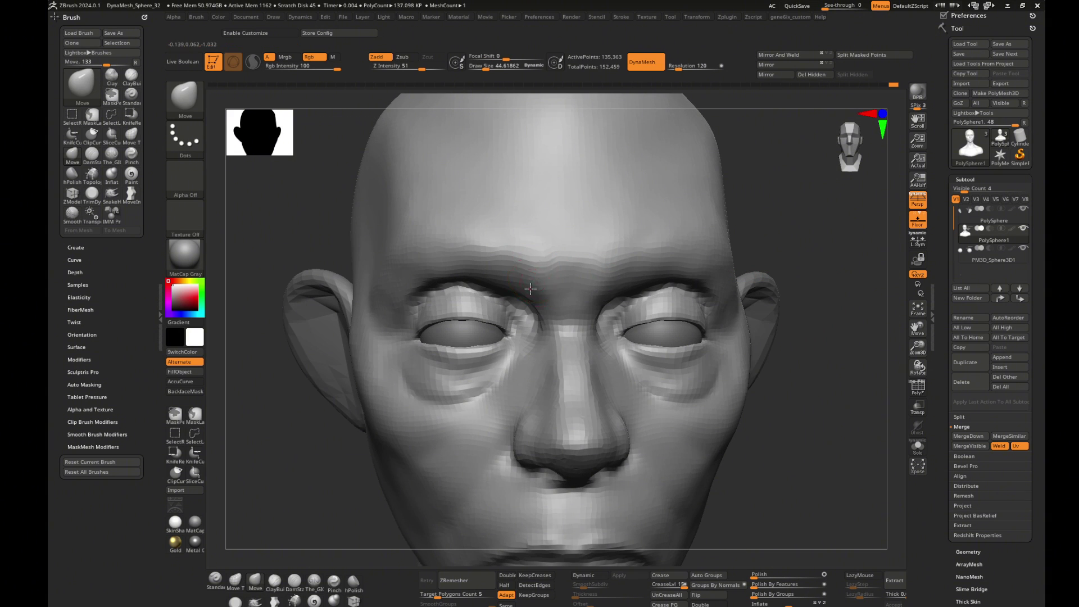
key(ctrl+z)
drag(801, 373, 889, 304)
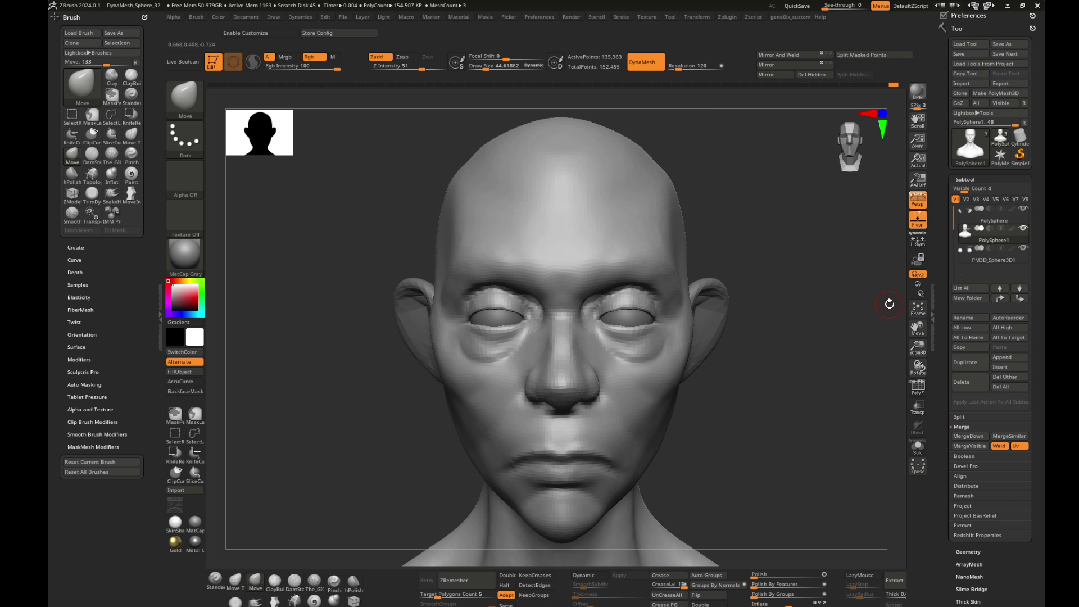
mouse_move(796, 361)
mouse_down()
mouse_move(833, 345)
mouse_move(869, 371)
mouse_move(841, 375)
mouse_up()
right_drag(597, 366, 607, 373)
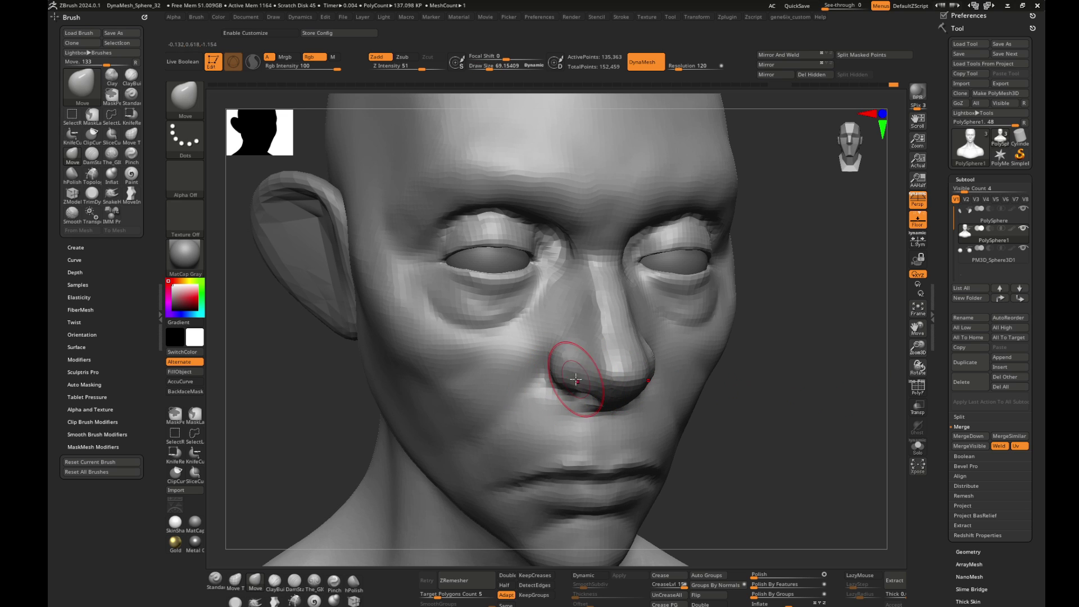
mouse_move(786, 393)
mouse_down()
mouse_move(817, 401)
mouse_move(609, 391)
mouse_up()
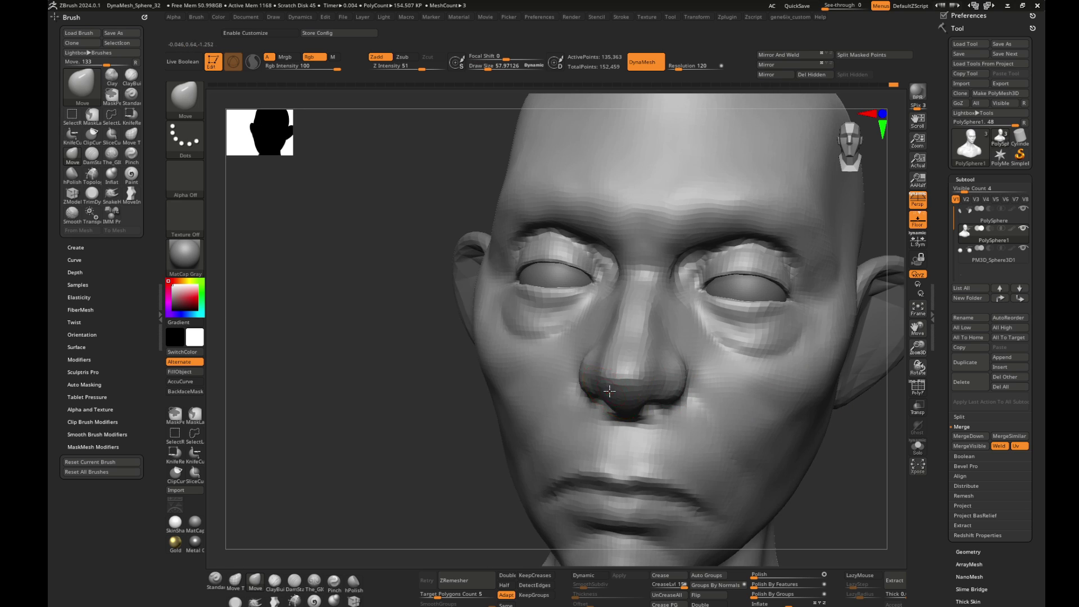
drag(456, 436, 685, 382)
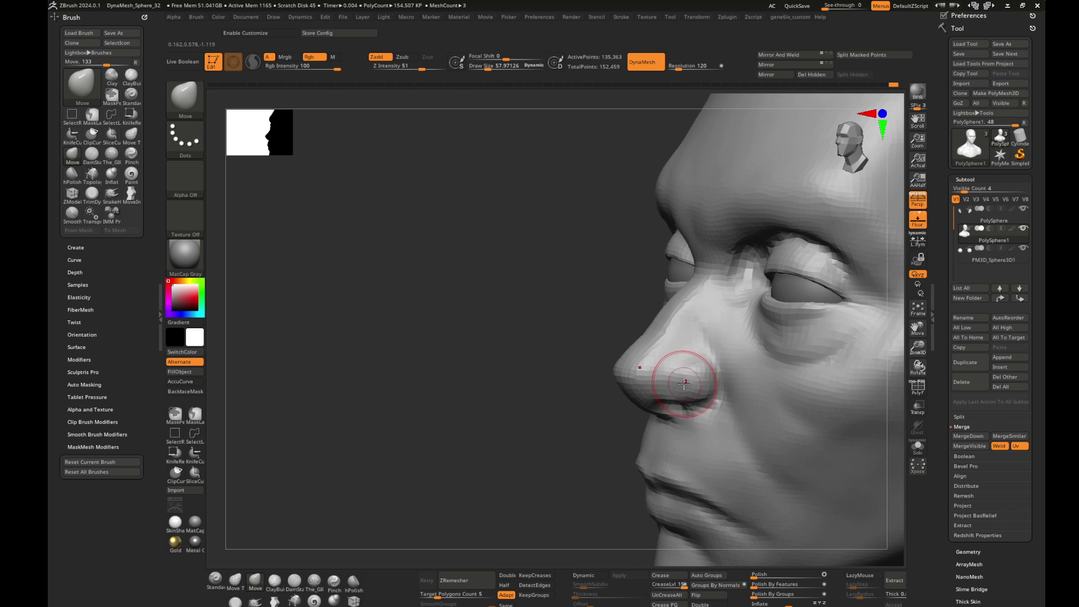
- Smooth the side of the nose
key(b)
key(c)
key(b)
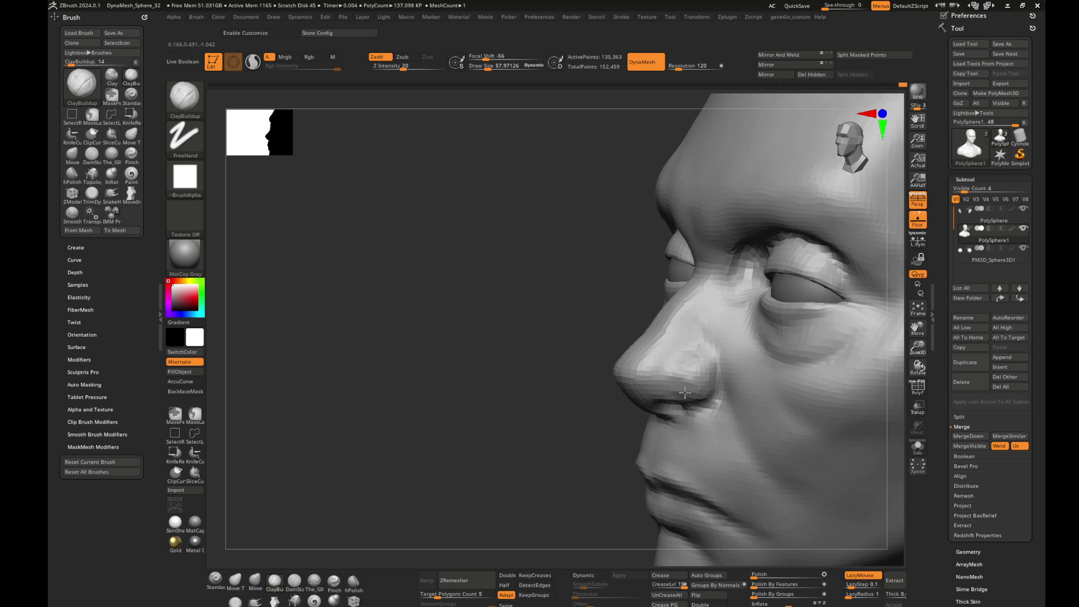
key(shift)
shift+drag(702, 377, 706, 379)
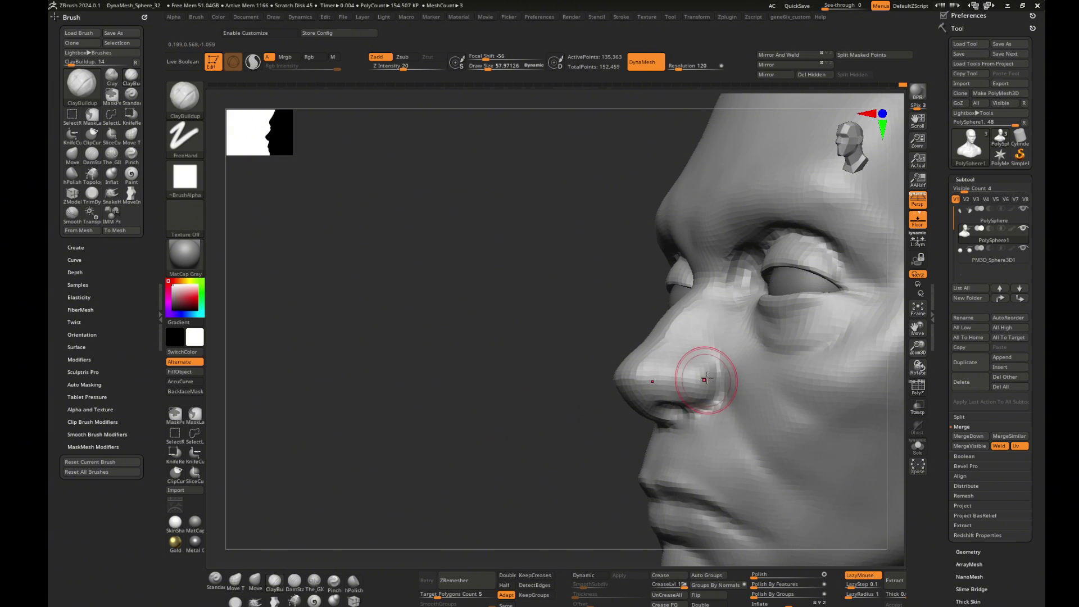
mouse_move(505, 409)
mouse_down()
mouse_move(468, 408)
mouse_move(879, 434)
mouse_move(869, 429)
mouse_up()
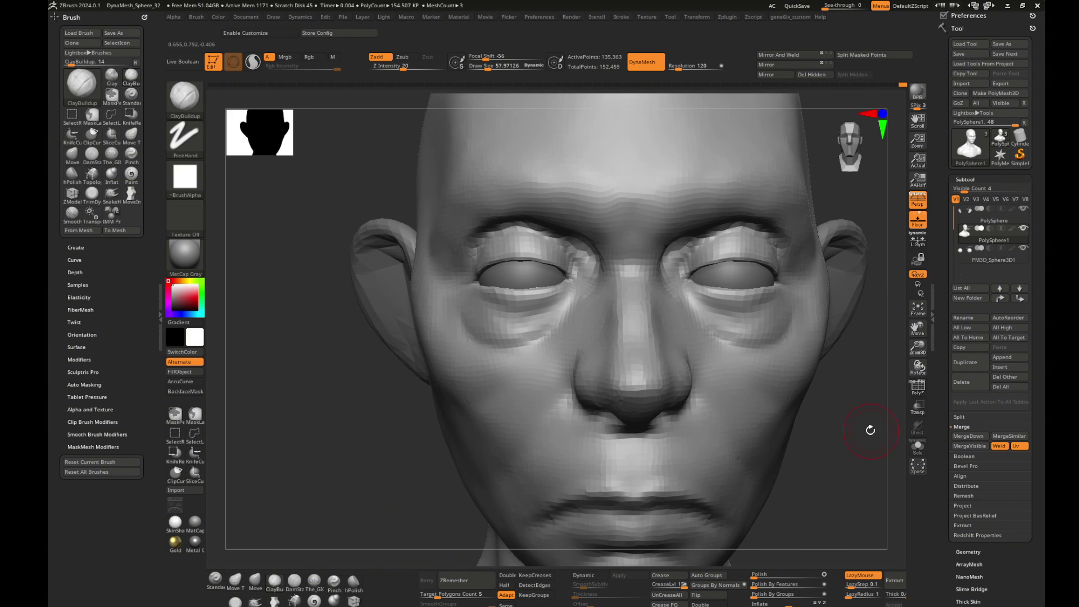
- Carve a crease along the nose wing with The_GIO_soft_forms brush
key(b)
key(t)
key(g)
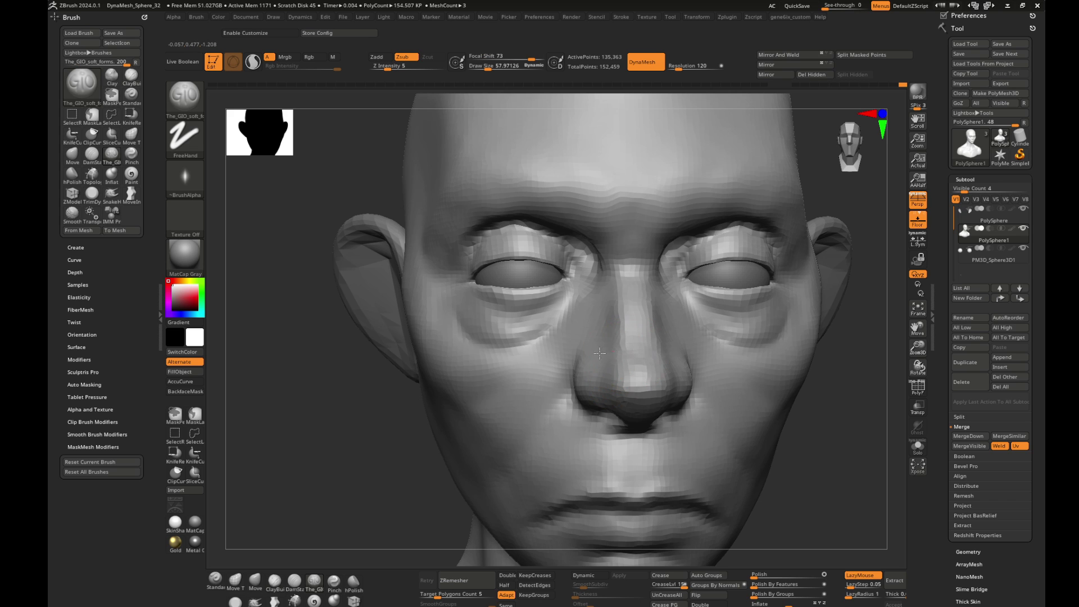
mouse_move(599, 352)
right_down()
mouse_move(799, 380)
mouse_move(572, 357)
right_up()
drag(568, 351, 544, 402)
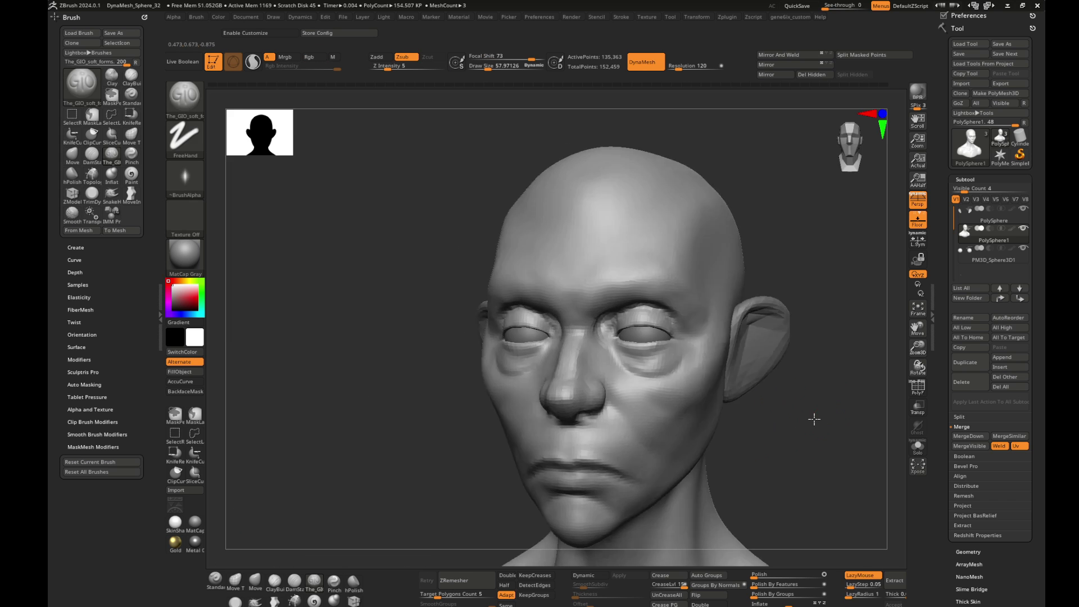
mouse_move(814, 419)
right_down()
mouse_move(458, 452)
mouse_move(440, 426)
mouse_move(421, 440)
mouse_move(787, 408)
mouse_move(763, 221)
right_up()
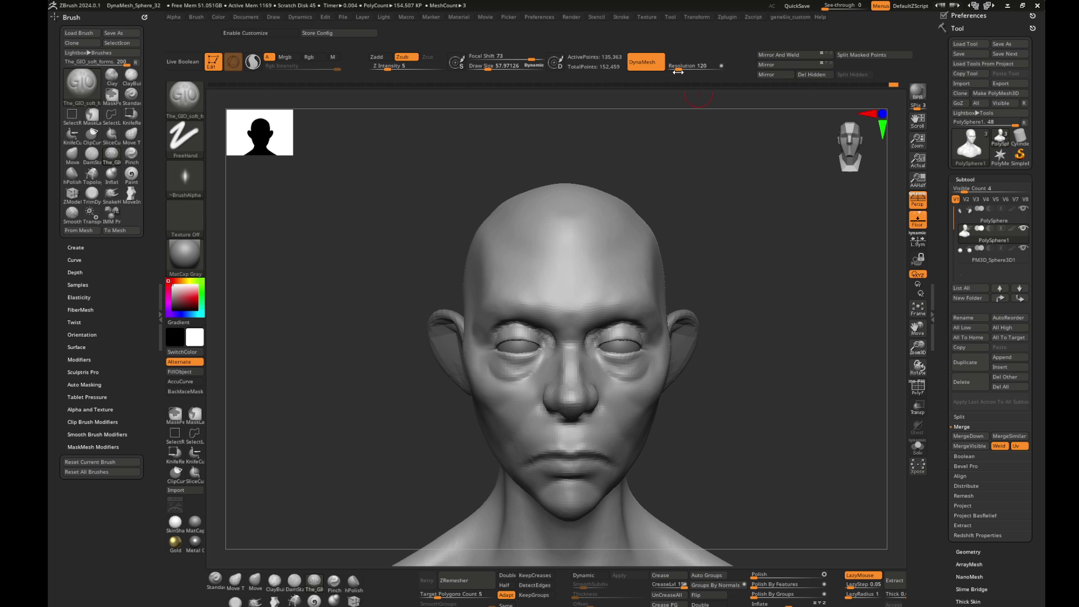
- Raise the DynaMesh resolution to 184 and remesh the head
drag(680, 67, 686, 67)
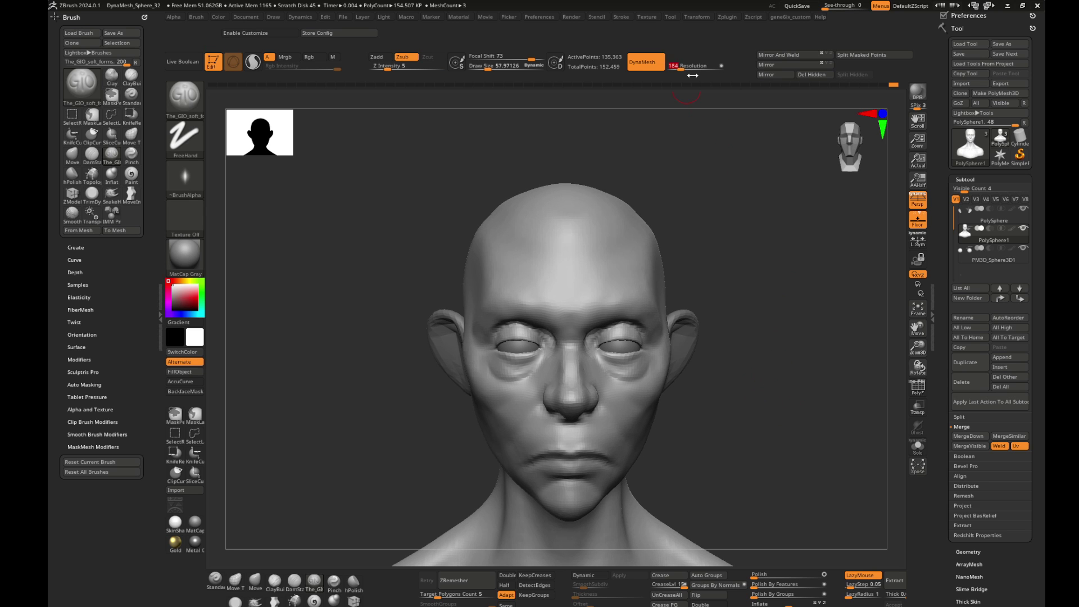
key(ctrl)
ctrl+drag(767, 282, 783, 342)
mouse_move(783, 342)
ctrl+right_down()
mouse_move(824, 385)
mouse_move(775, 360)
ctrl+right_up()
- Refine the upper eyelid rims on the head
drag(552, 232, 596, 236)
right_drag(781, 314, 805, 318)
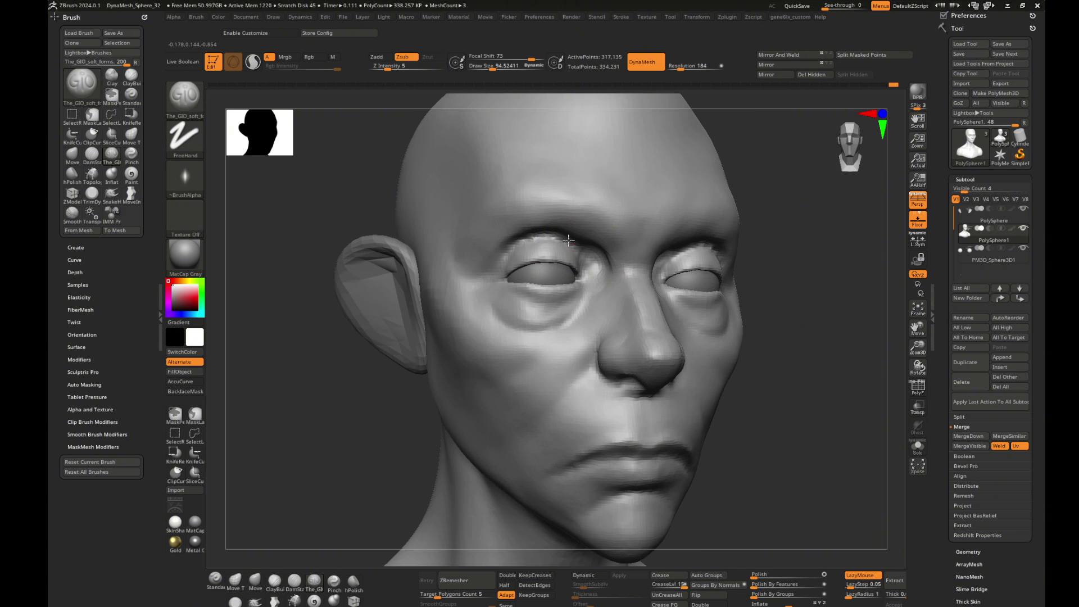
drag(569, 241, 570, 249)
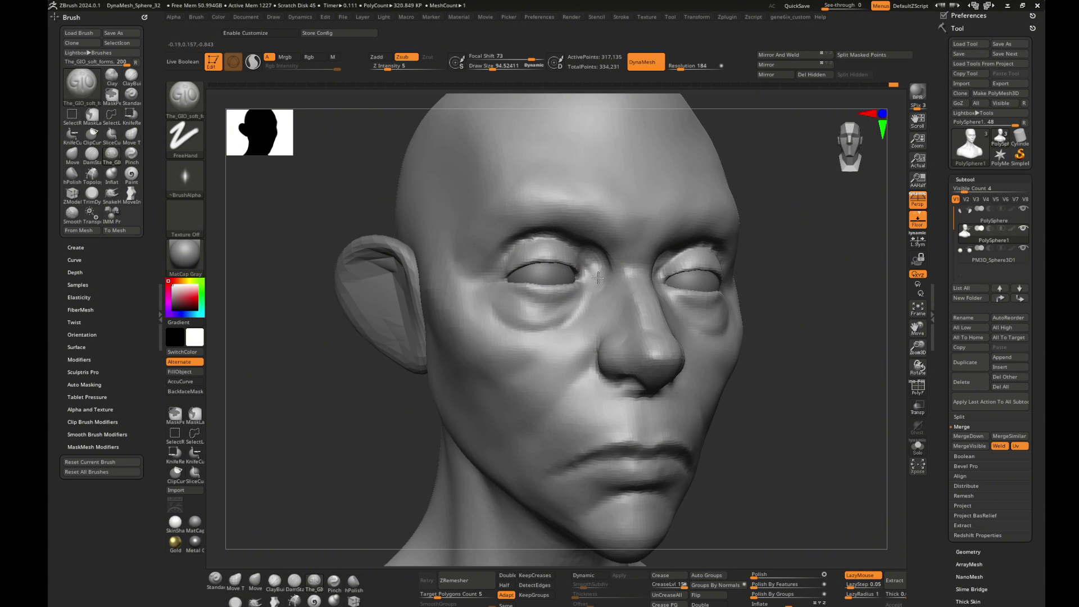
mouse_move(515, 246)
right_down()
mouse_move(842, 365)
mouse_move(819, 380)
right_up()
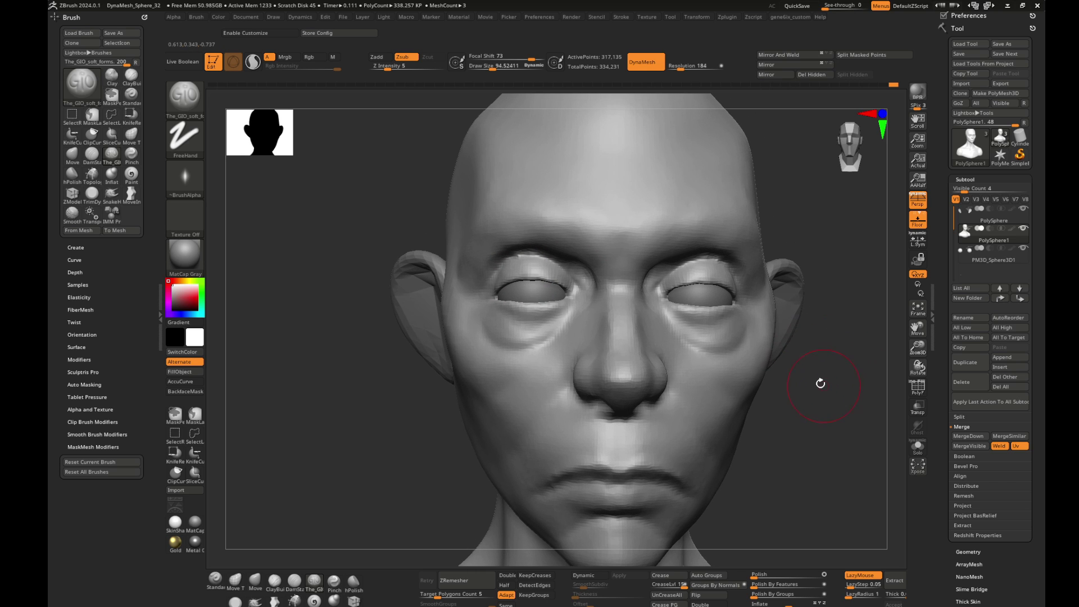
key(s)
click(544, 296)
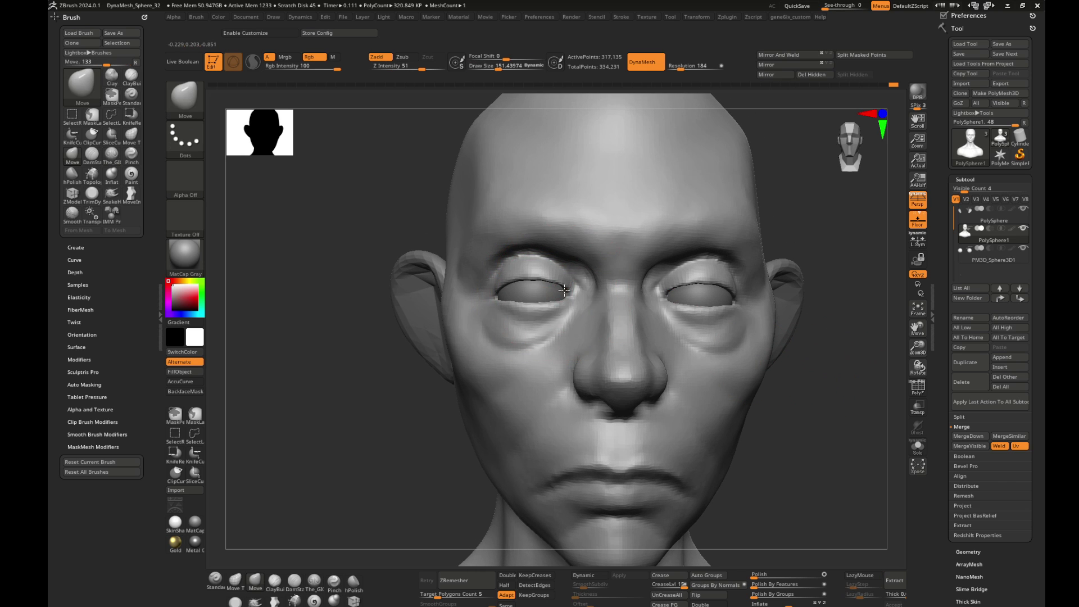
- Select the left eyeball subtool and Transpose-move it slightly along X
key(b)
key(m)
key(v)
right_drag(629, 313, 832, 409)
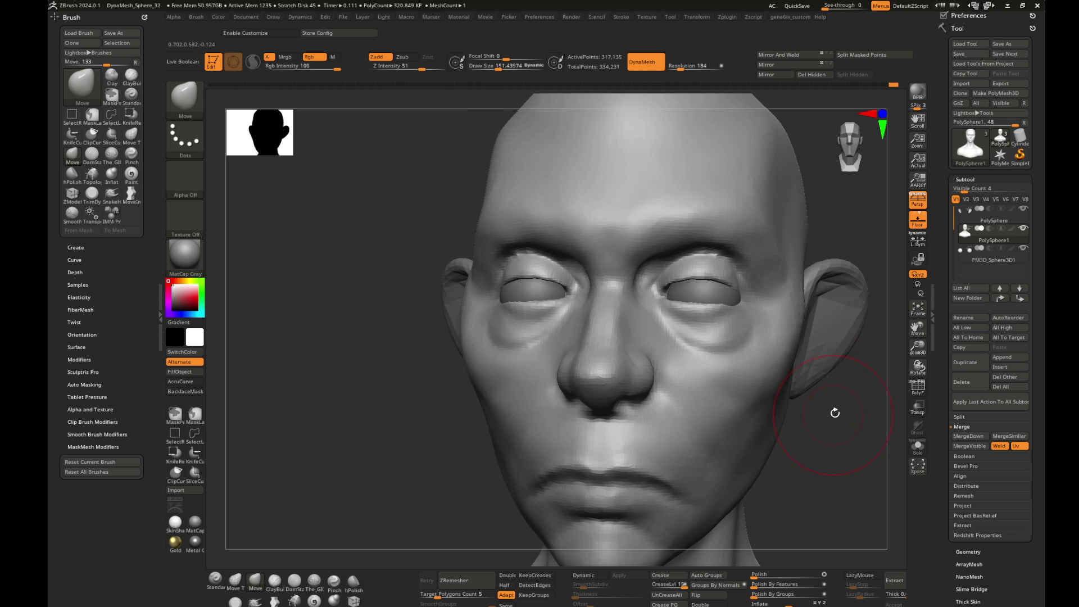
alt+click(518, 313)
key(w)
right_drag(518, 313, 343, 349)
drag(463, 295, 466, 295)
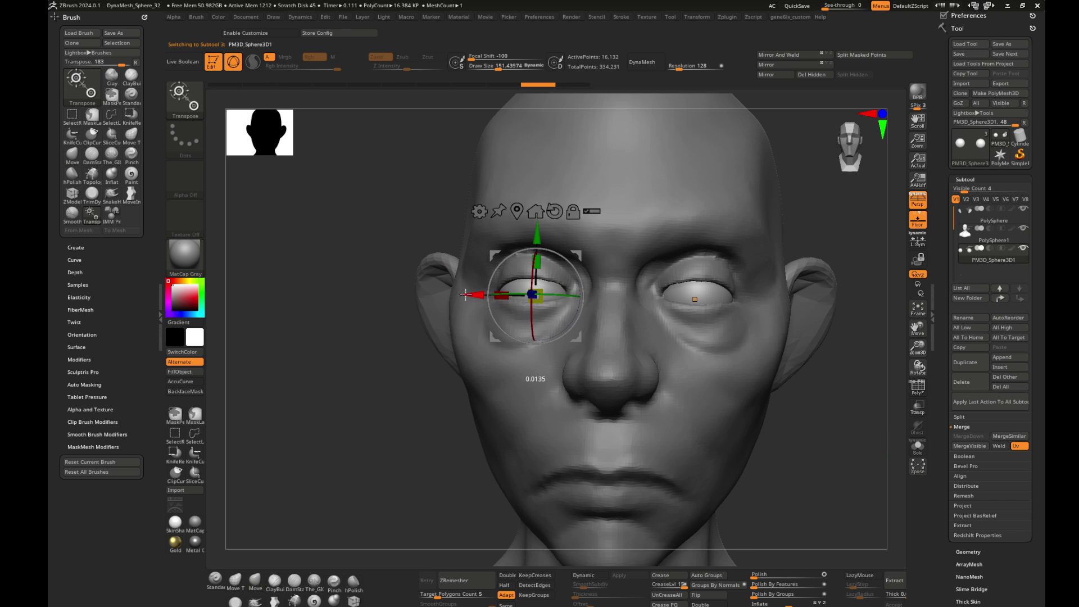
key(q)
- Reselect the head mesh and reduce the brush size to 90
right_drag(466, 294, 395, 361)
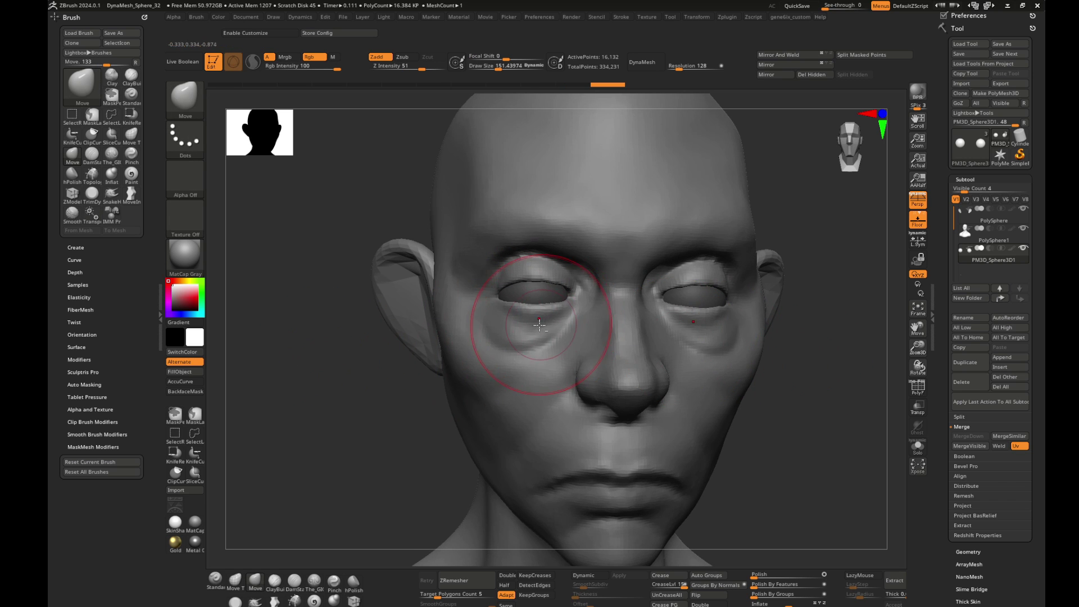
alt+click(539, 325)
mouse_move(802, 366)
right_down()
mouse_move(824, 382)
mouse_move(798, 371)
right_up()
key(bracketleft)
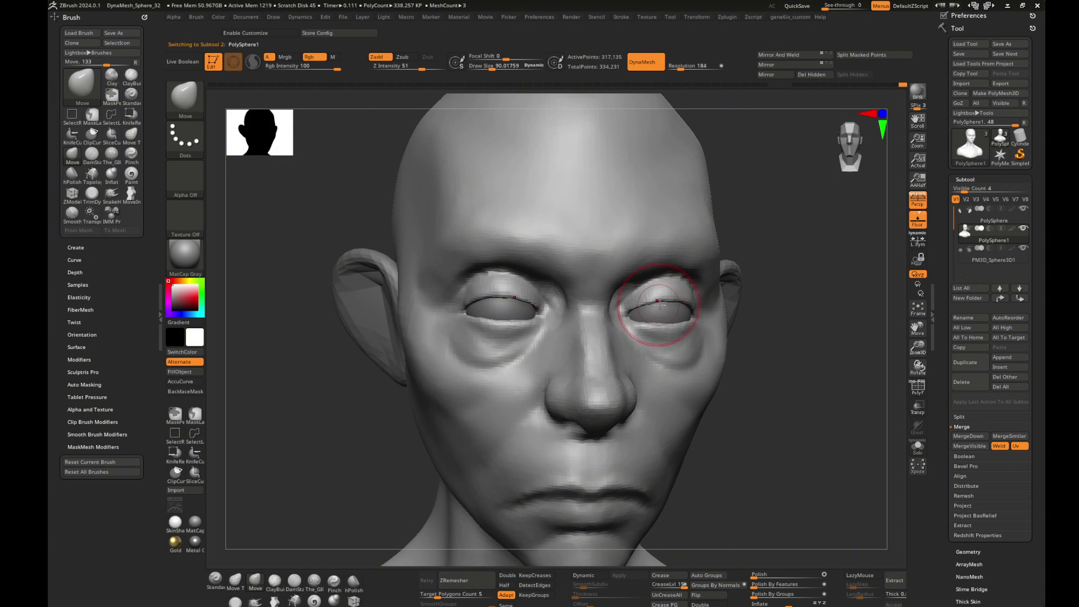
mouse_move(628, 306)
right_down()
mouse_move(654, 298)
mouse_move(378, 320)
mouse_move(409, 369)
mouse_move(786, 386)
mouse_move(755, 359)
right_up()
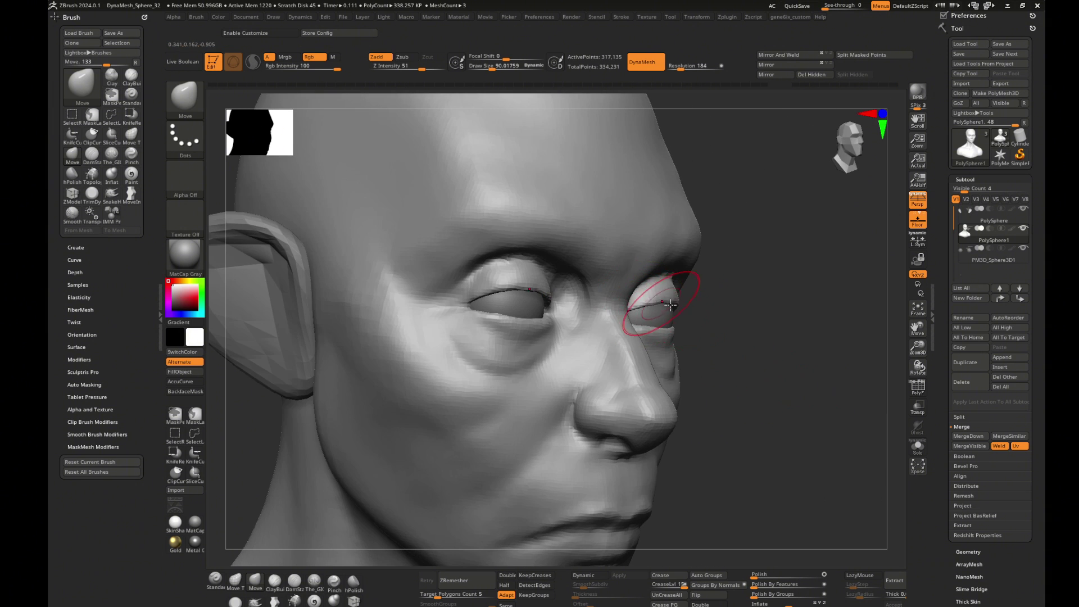
mouse_move(670, 304)
right_down()
mouse_move(741, 352)
mouse_move(800, 366)
mouse_move(783, 378)
mouse_move(751, 371)
right_up()
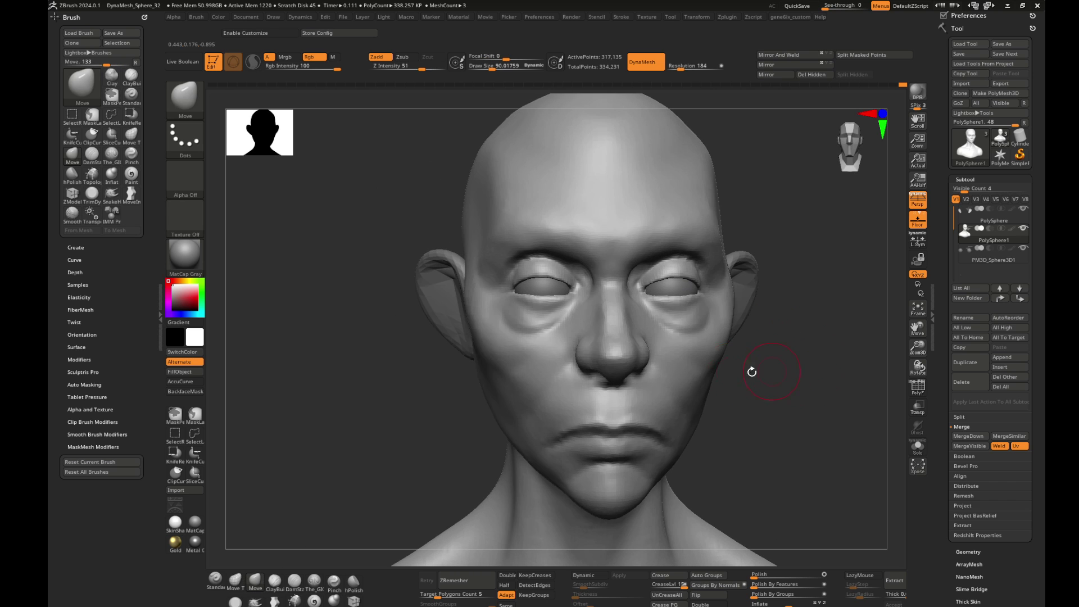
- With ClayBuildup, hollow the cheek below the cheekbone and build a fold beside the nose
key(b)
key(c)
key(b)
right_drag(482, 350, 390, 378)
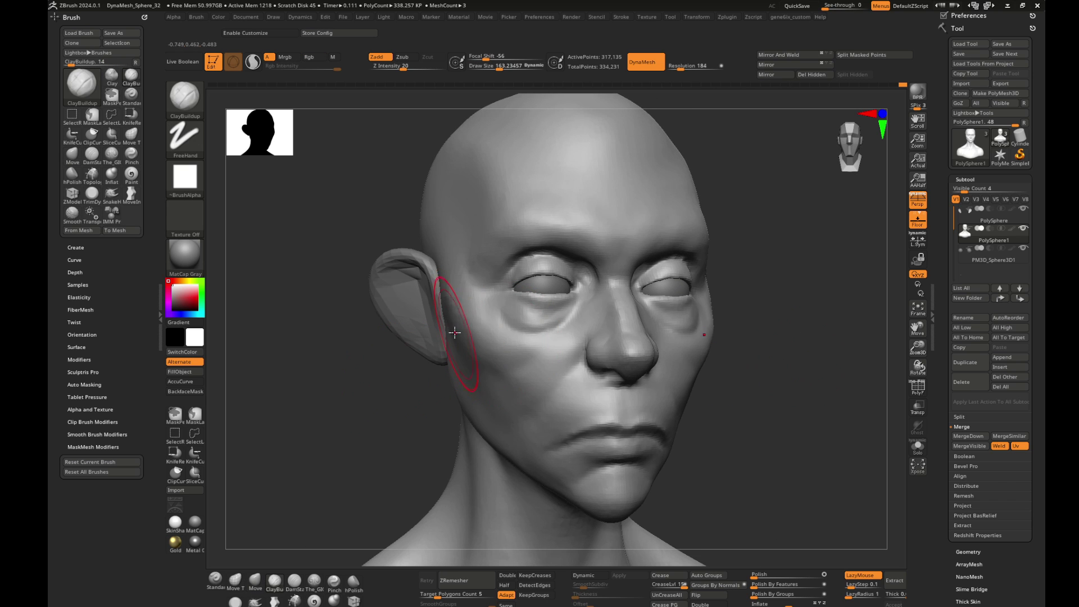
right_drag(471, 379, 462, 342)
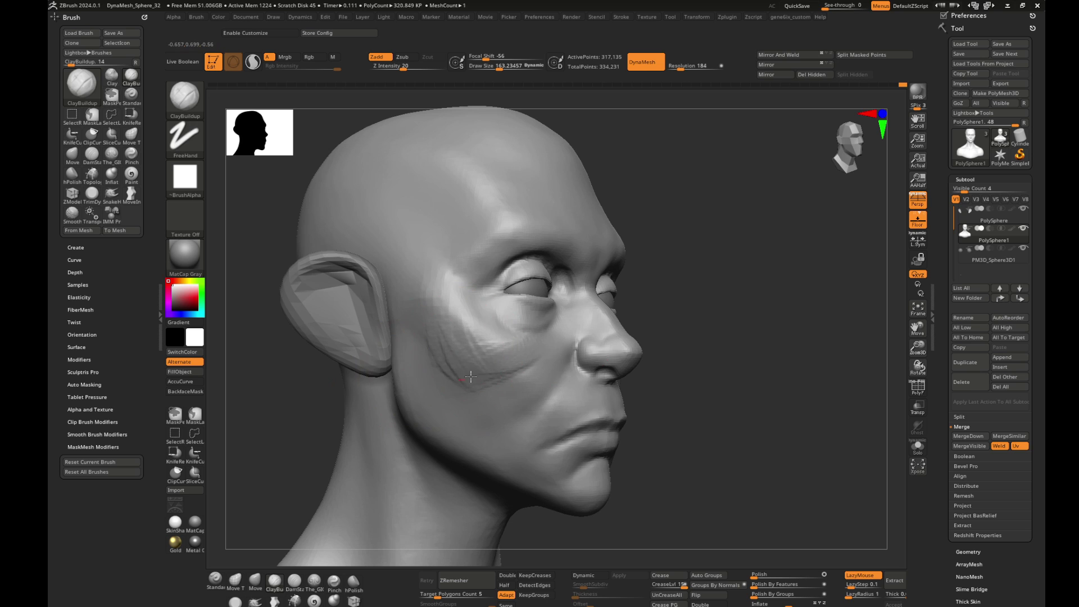
shift+drag(471, 376, 460, 360)
right_drag(645, 391, 722, 365)
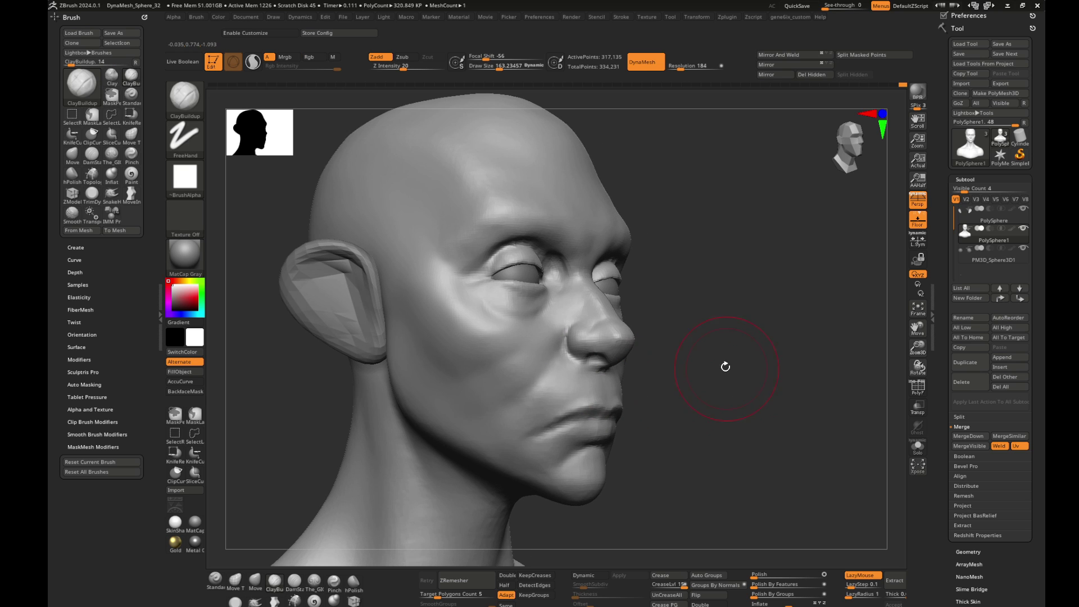
drag(531, 373, 531, 354)
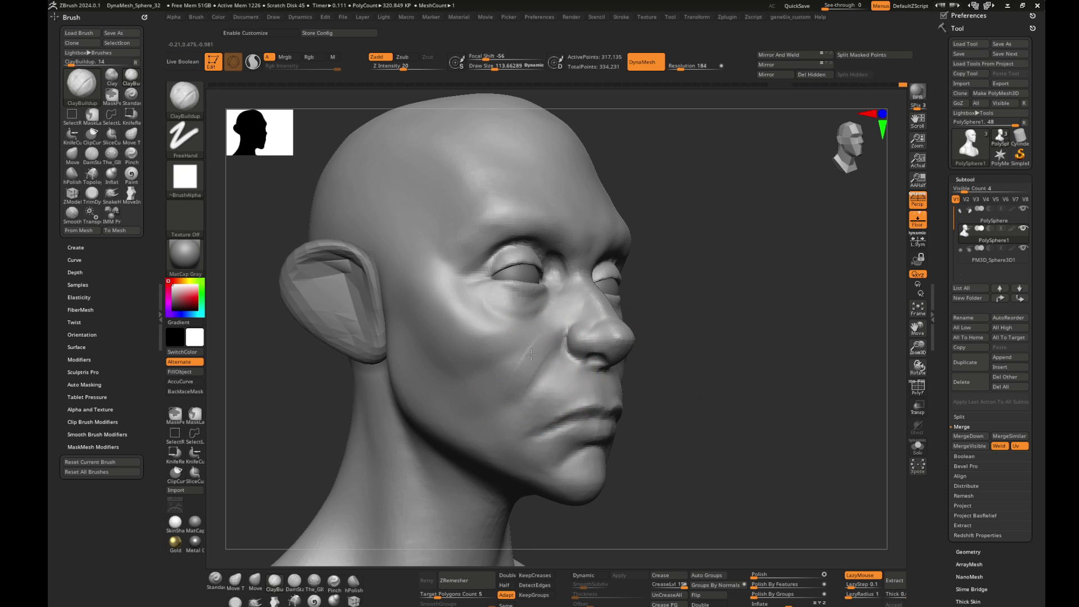
drag(566, 307, 512, 376)
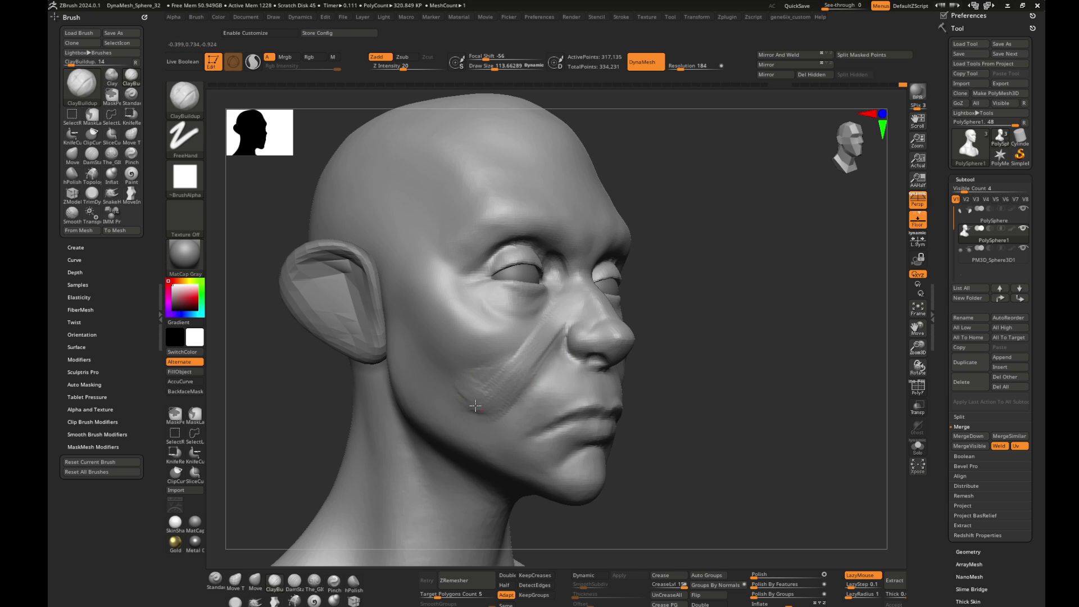
shift+drag(475, 406, 537, 336)
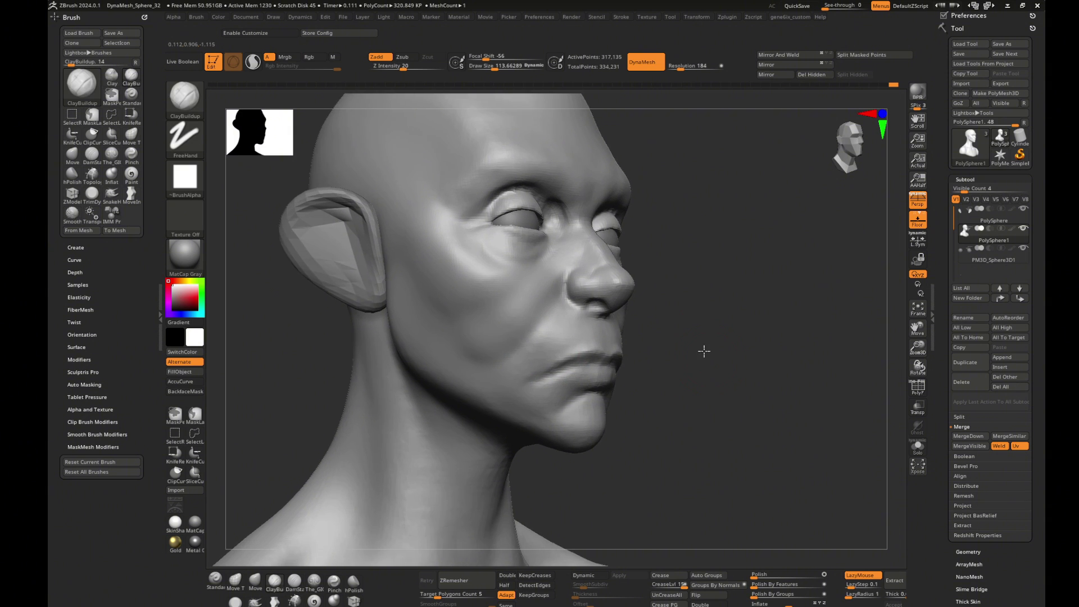
- Smooth the cheek beside the mouth and sculpt the cheek below the eye
drag(703, 349, 631, 357)
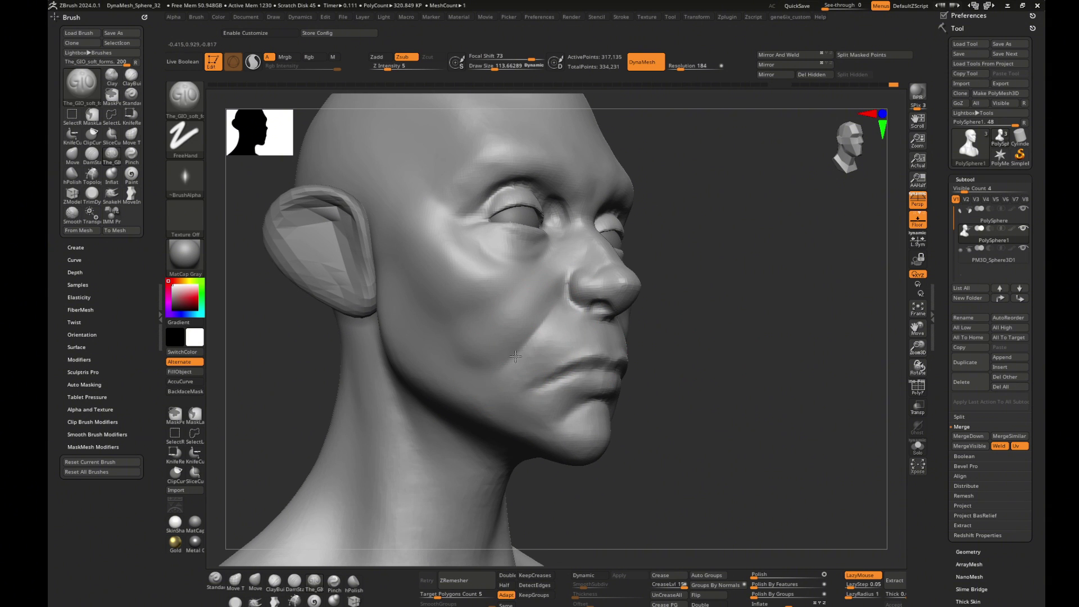
drag(714, 363, 730, 340)
mouse_move(585, 301)
shift+mouse_down()
mouse_move(573, 337)
mouse_move(541, 313)
shift+mouse_up()
mouse_move(699, 335)
mouse_down()
mouse_move(727, 301)
mouse_move(746, 303)
mouse_move(728, 301)
mouse_up()
mouse_move(526, 270)
mouse_down()
mouse_move(449, 306)
mouse_move(515, 277)
mouse_up()
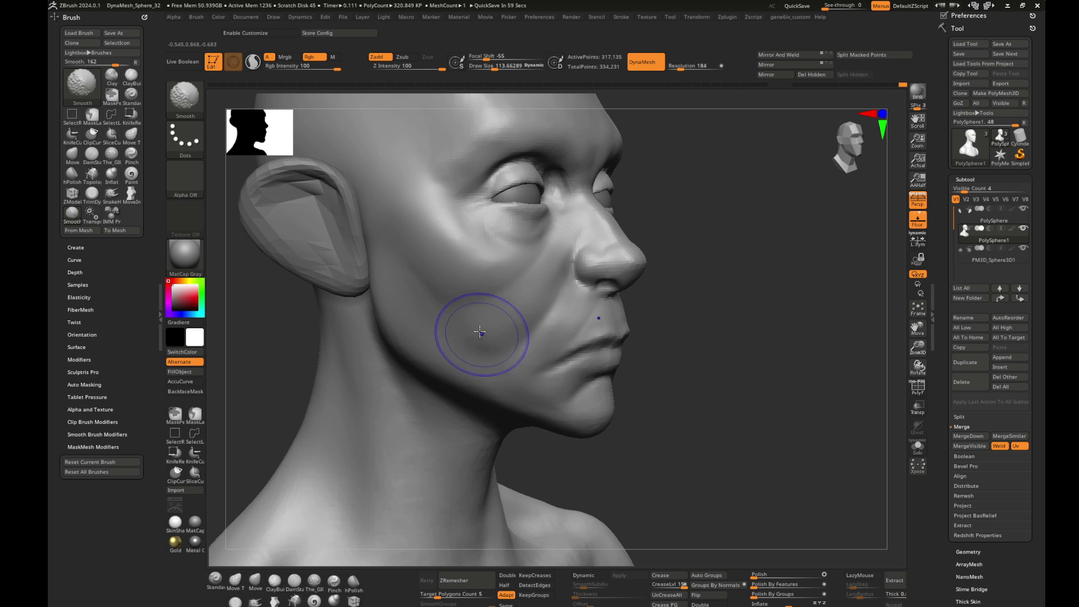
mouse_move(769, 365)
mouse_down()
mouse_move(756, 315)
mouse_move(702, 326)
mouse_move(782, 296)
mouse_move(751, 337)
mouse_move(398, 349)
mouse_move(421, 337)
mouse_move(409, 284)
mouse_move(655, 301)
mouse_move(399, 291)
mouse_up()
- Shift-smooth the jaw and cheek surface
key(b)
key(m)
key(v)
key(b)
key(c)
key(b)
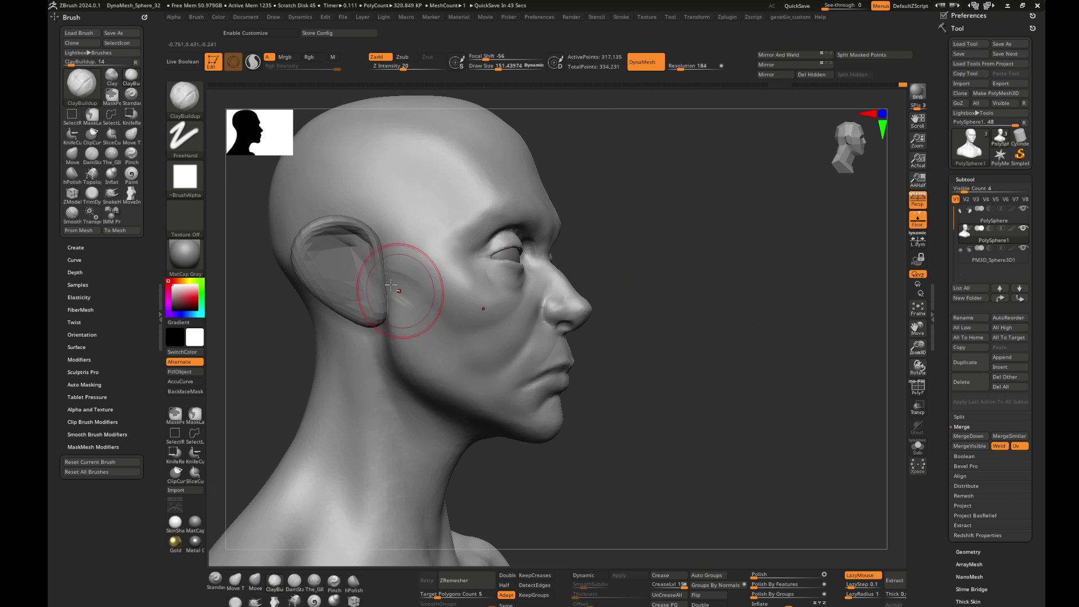
key(shift)
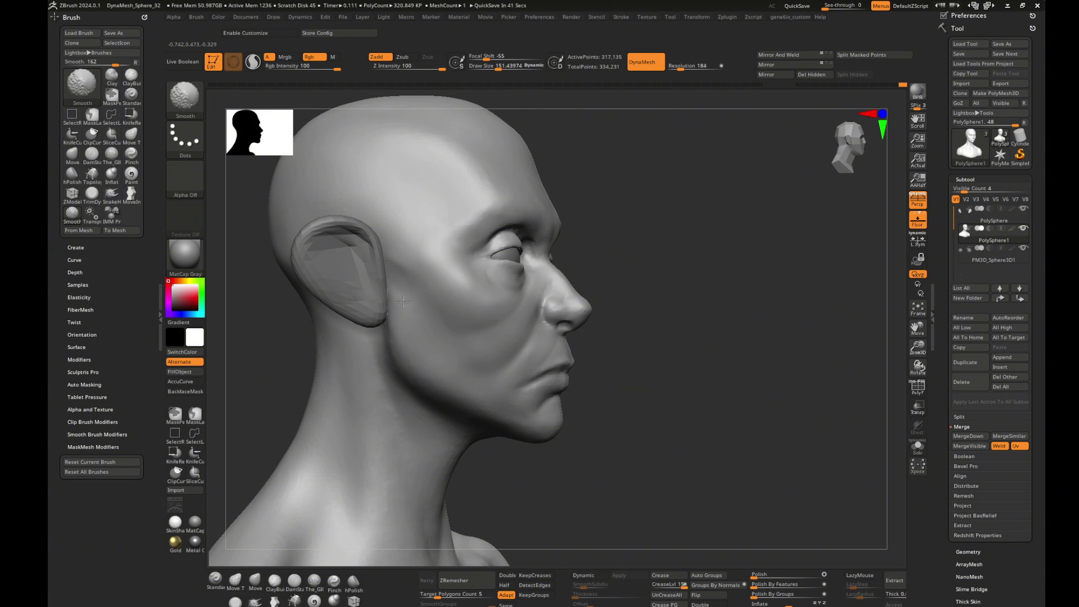
shift+drag(397, 326, 410, 337)
mouse_move(747, 382)
mouse_down()
mouse_move(718, 386)
mouse_move(734, 369)
mouse_move(787, 365)
mouse_move(485, 317)
mouse_move(460, 347)
mouse_move(433, 313)
mouse_move(785, 378)
mouse_up()
- Set the Move brush size to about 77, choose the soft carving brush, and dismiss the message
key(b)
key(m)
key(v)
key(s)
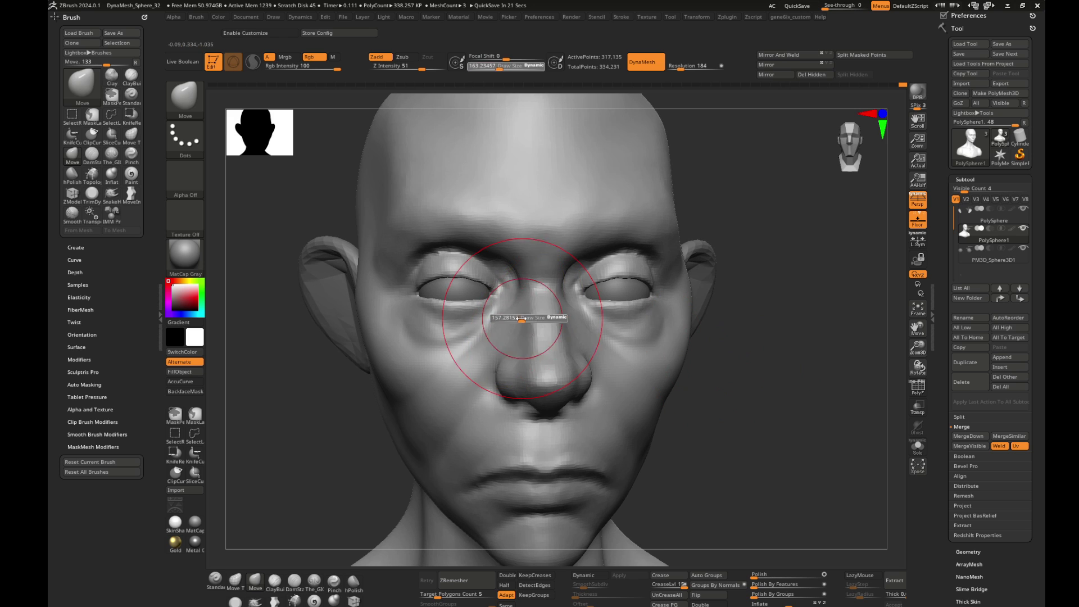
drag(522, 319, 506, 319)
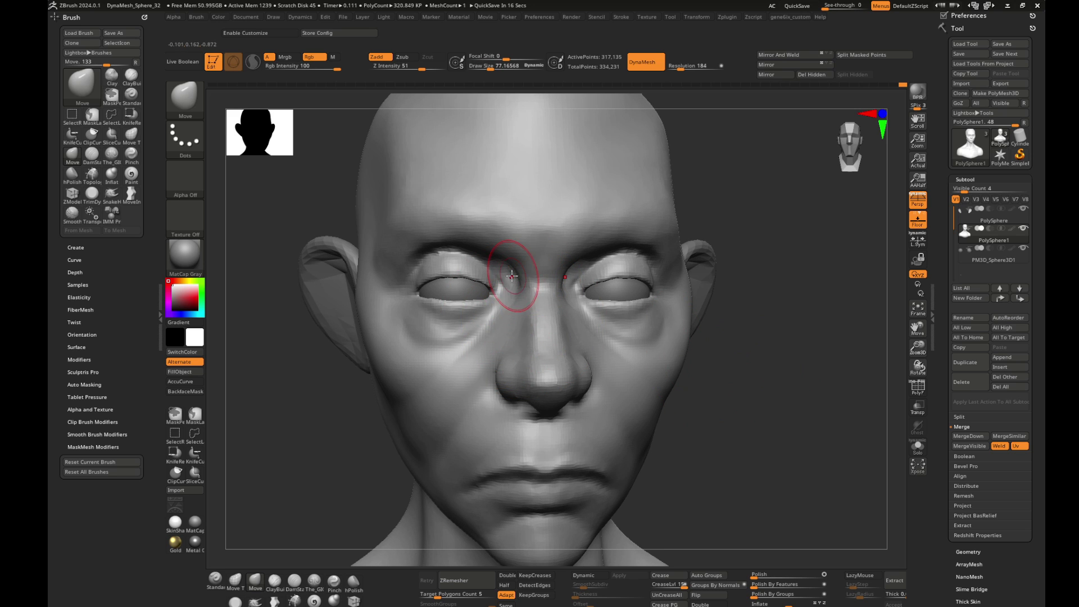
key(1)
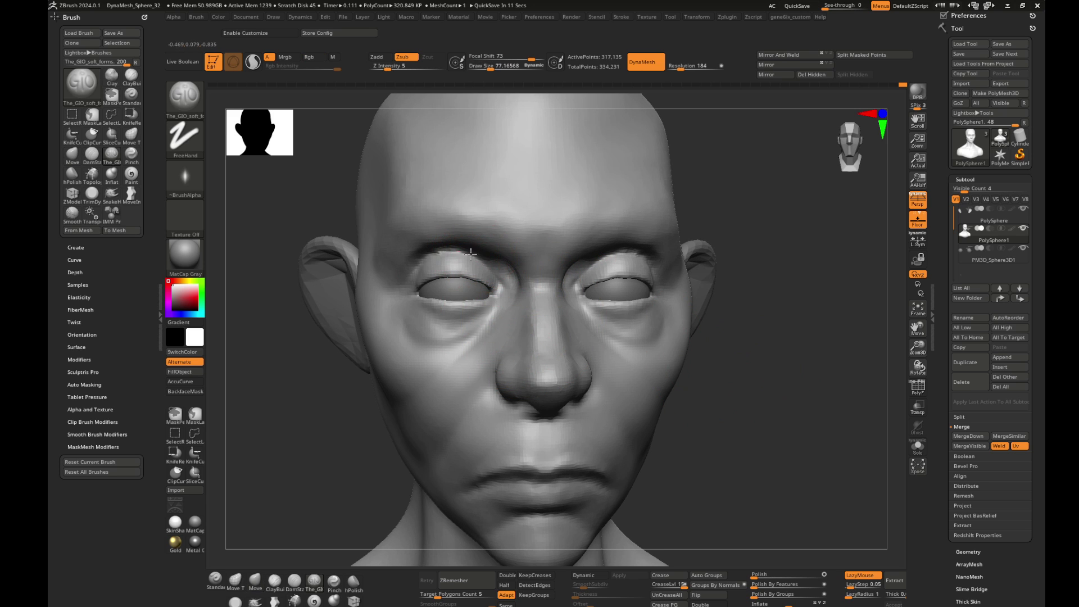
click(506, 276)
click(523, 200)
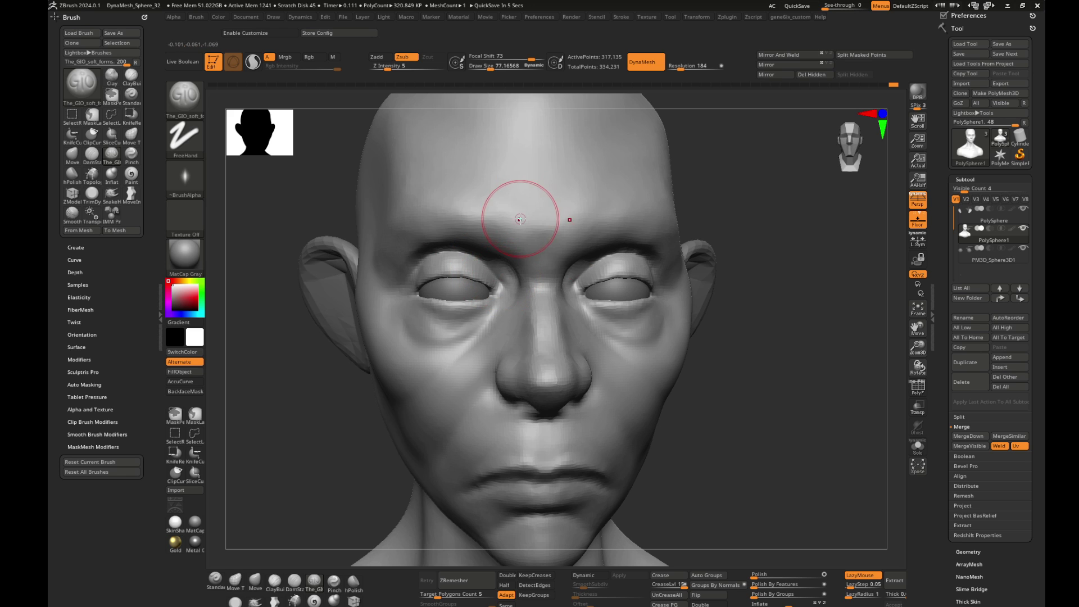
- Shrink the brush to about 54 and switch between ClayBuildup and Move brushes
key(s)
drag(514, 247, 498, 269)
key(2)
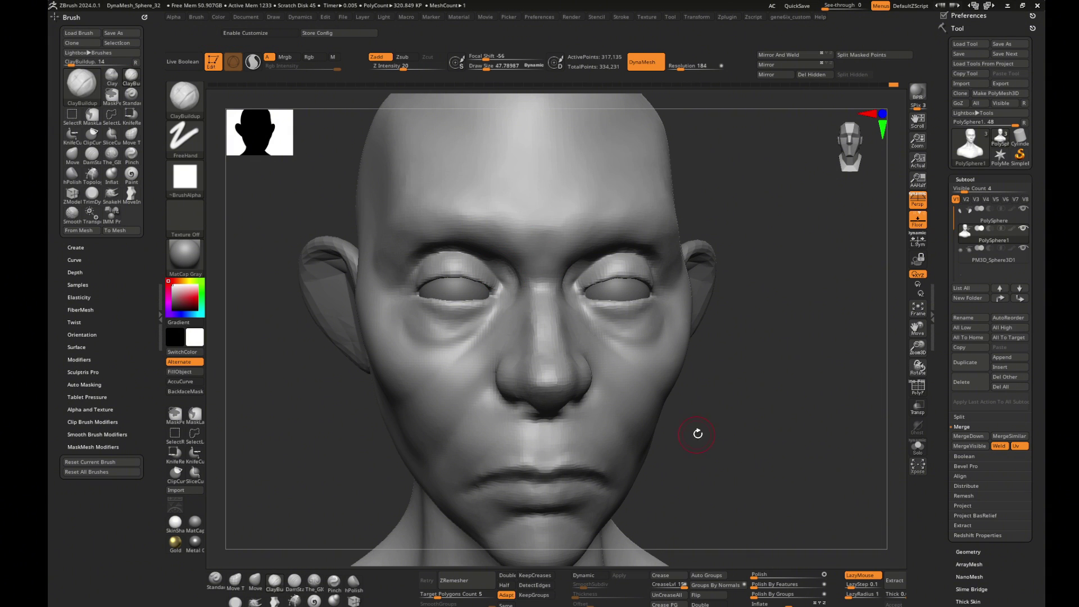
alt+drag(698, 436, 690, 435)
key(s)
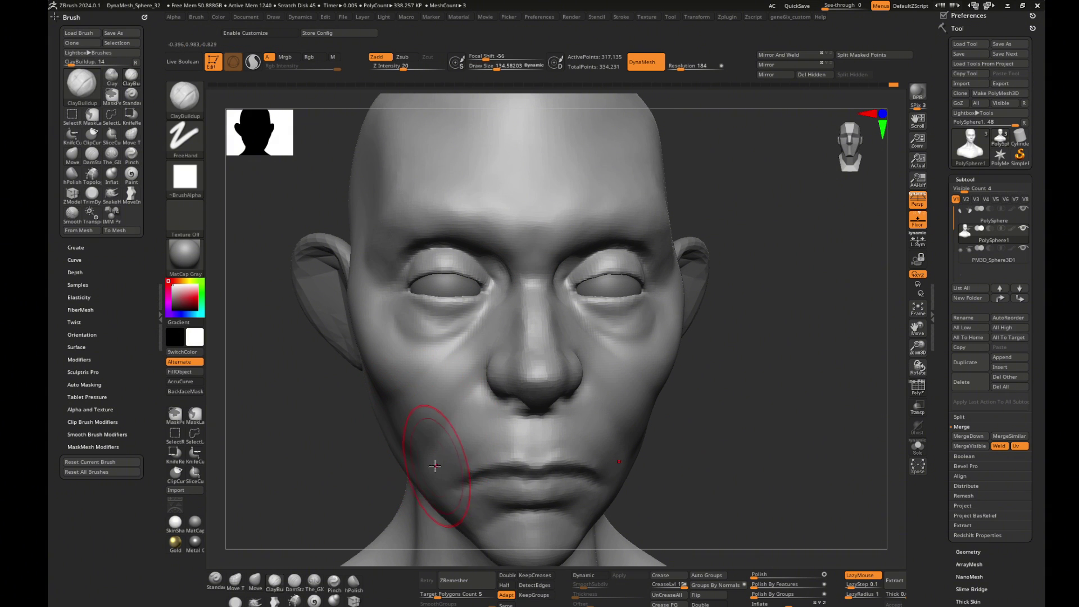
key(b)
key(m)
key(v)
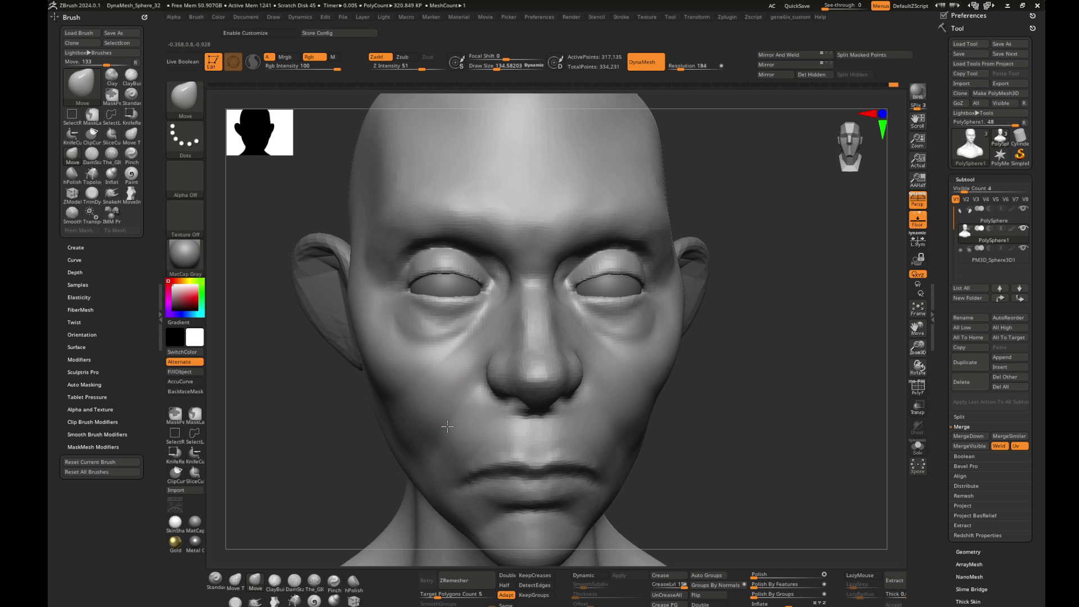
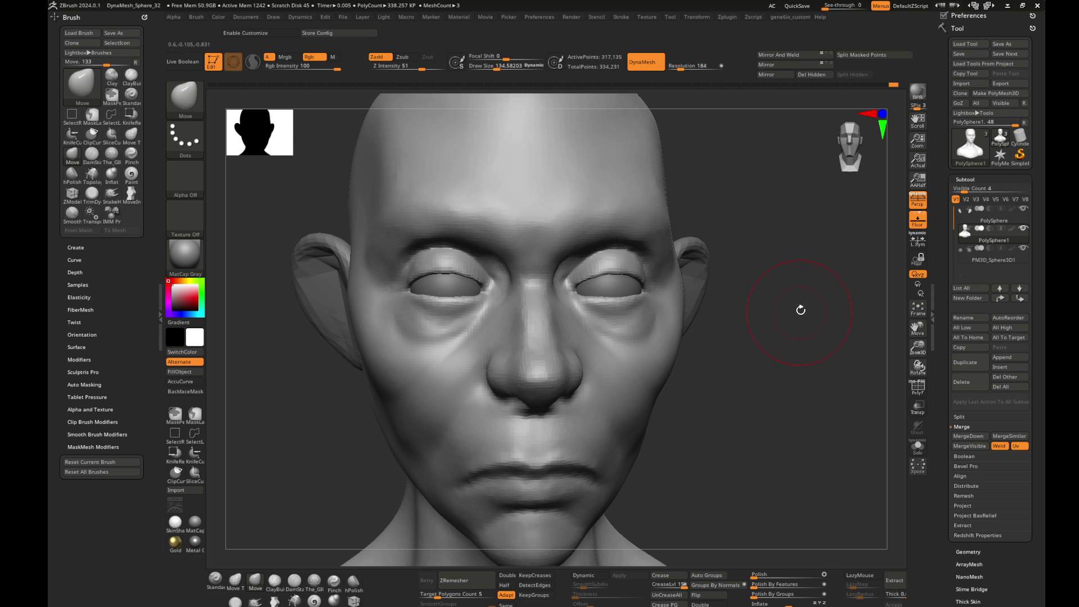
- Select ClayBuildup, then Shift-smooth the forehead wrinkles, checking the skull top and ears
mouse_move(800, 309)
mouse_down()
mouse_move(494, 313)
mouse_move(385, 357)
mouse_move(829, 432)
mouse_move(662, 277)
mouse_up()
drag(826, 222, 691, 242)
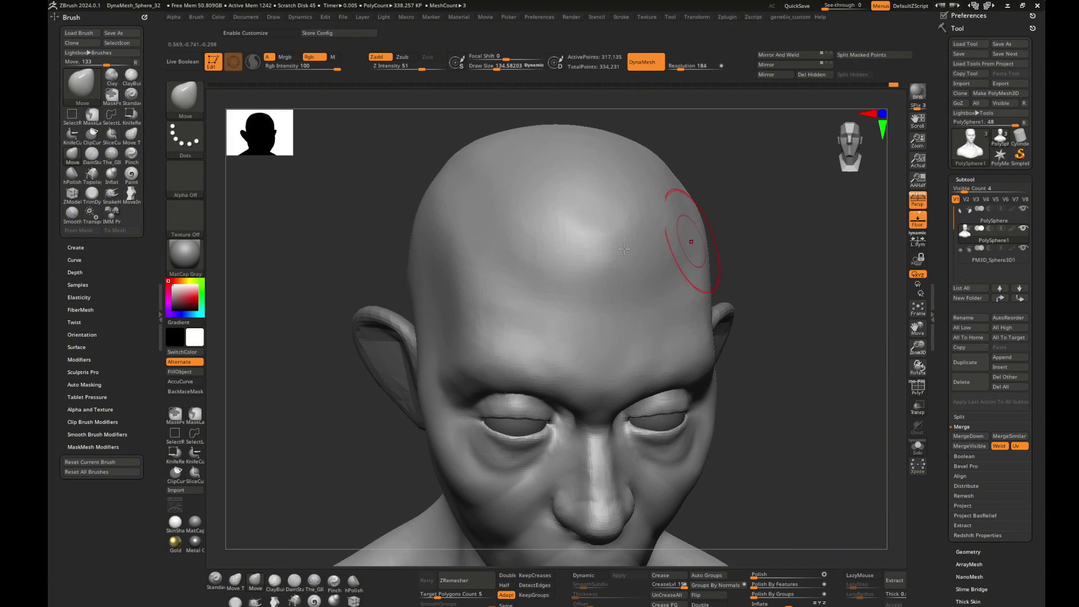
key(b)
key(c)
key(b)
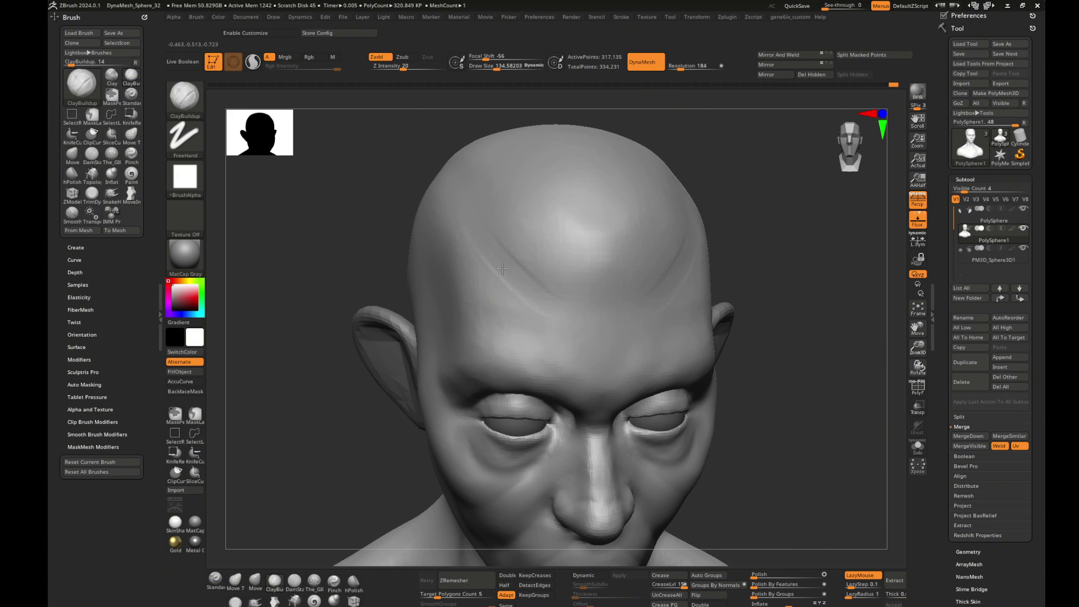
key(shift)
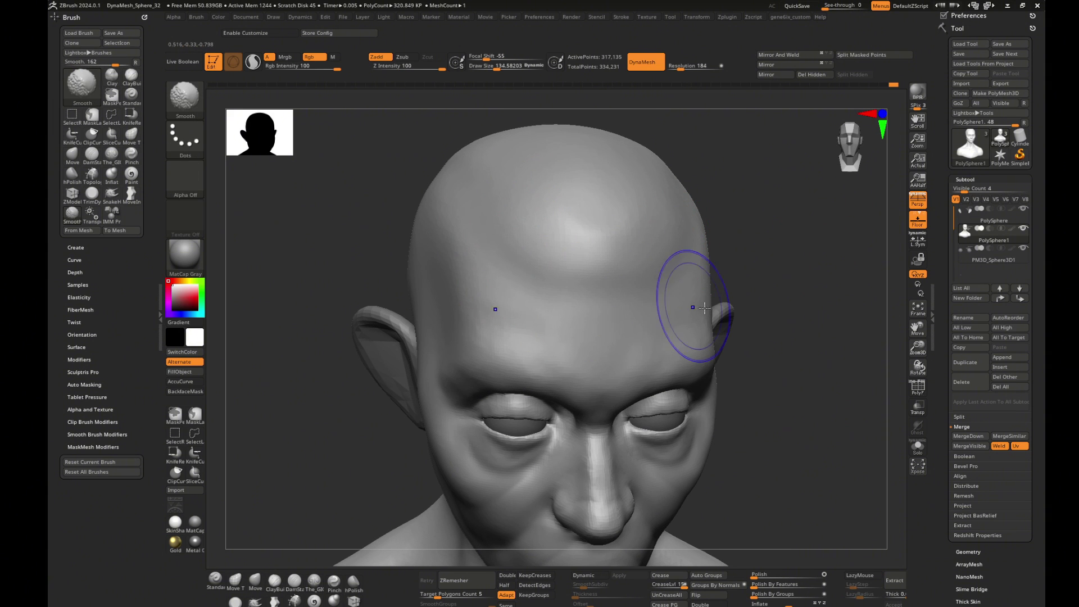
drag(796, 431, 709, 307)
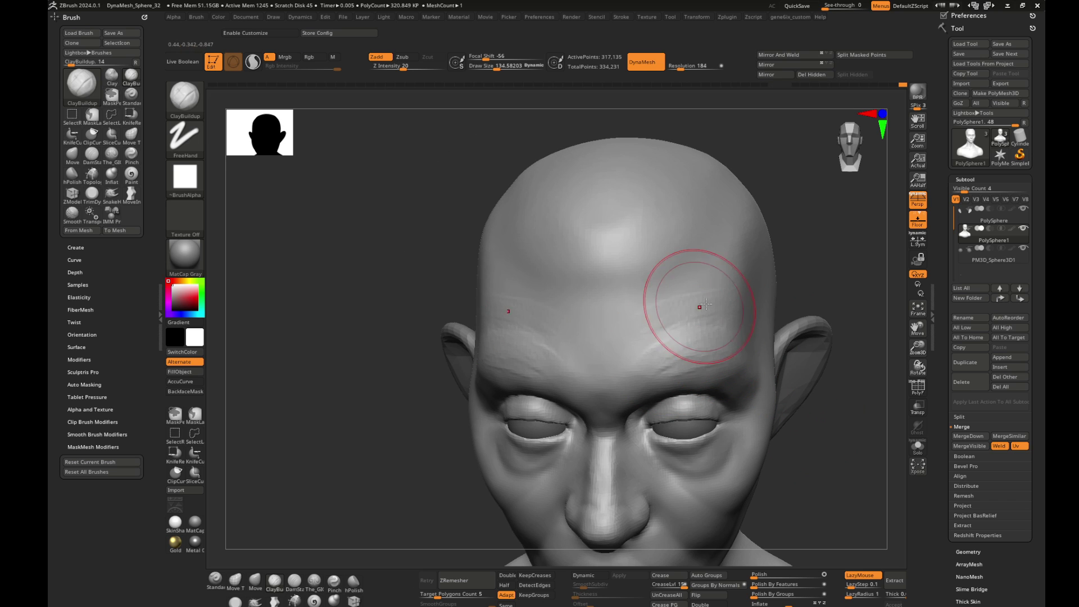
shift+drag(682, 316, 668, 337)
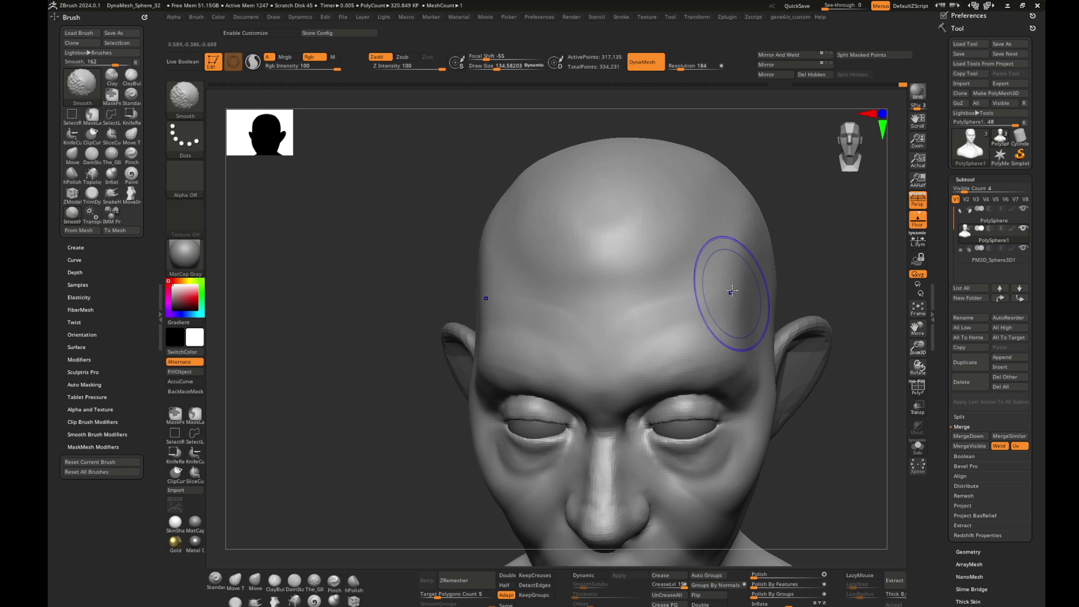
drag(815, 450, 755, 353)
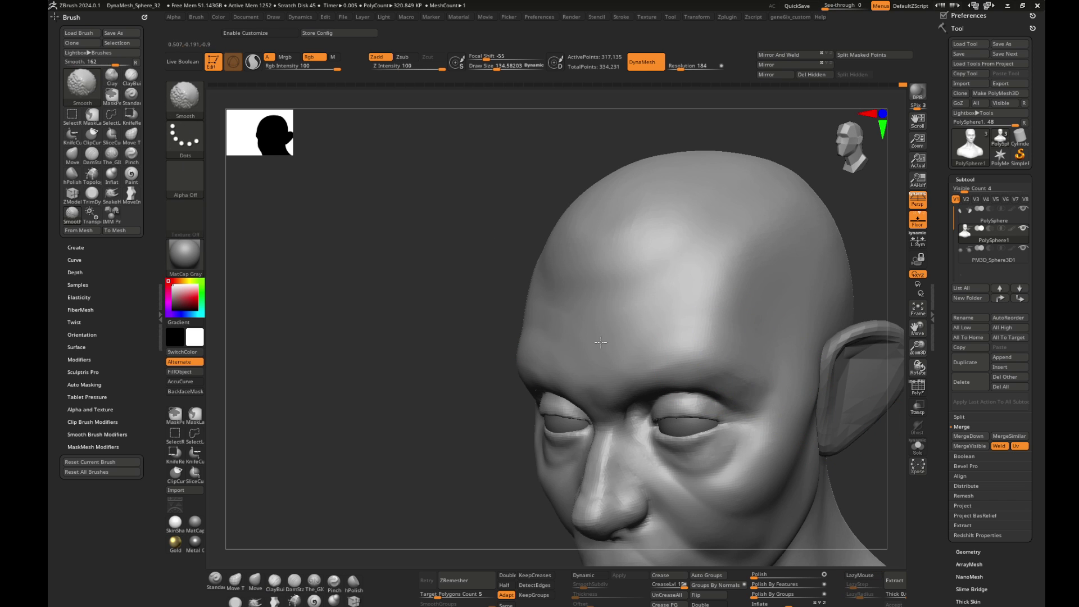
right_drag(600, 342, 806, 378)
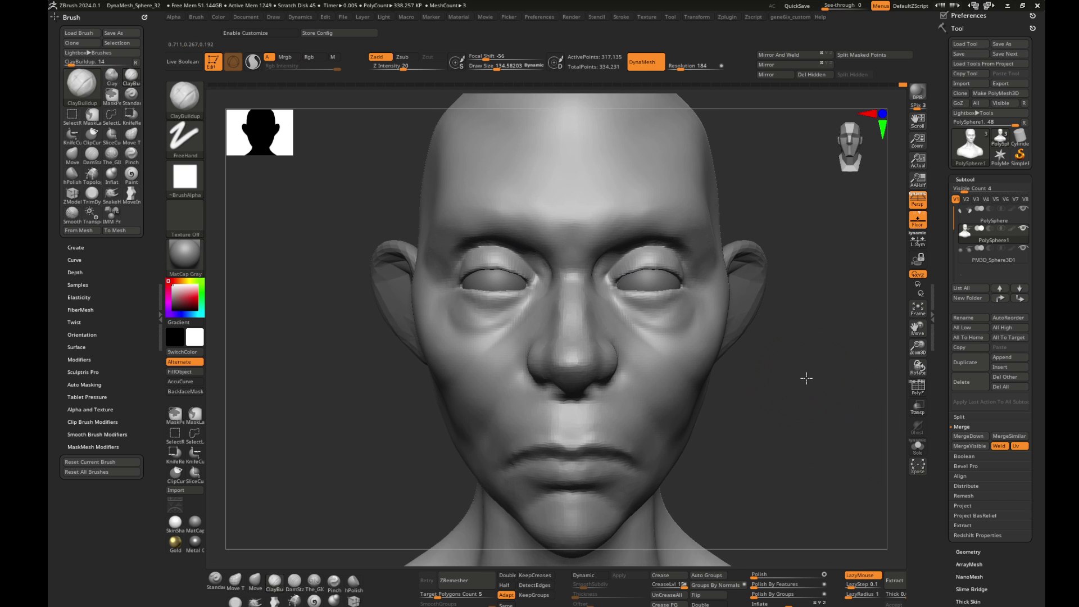
mouse_move(805, 377)
mouse_down()
mouse_move(821, 375)
mouse_move(802, 392)
mouse_move(823, 366)
mouse_move(824, 380)
mouse_move(845, 361)
mouse_move(832, 359)
mouse_up()
- Shrink the brush to about 94 and smooth the cheek beside the nose
key(s)
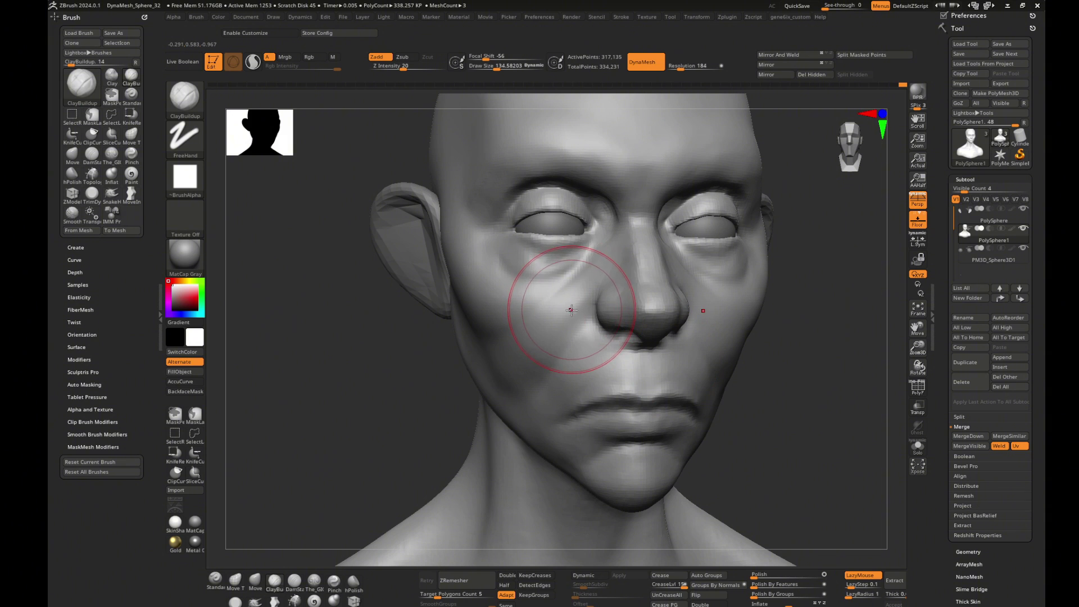
drag(570, 308, 554, 308)
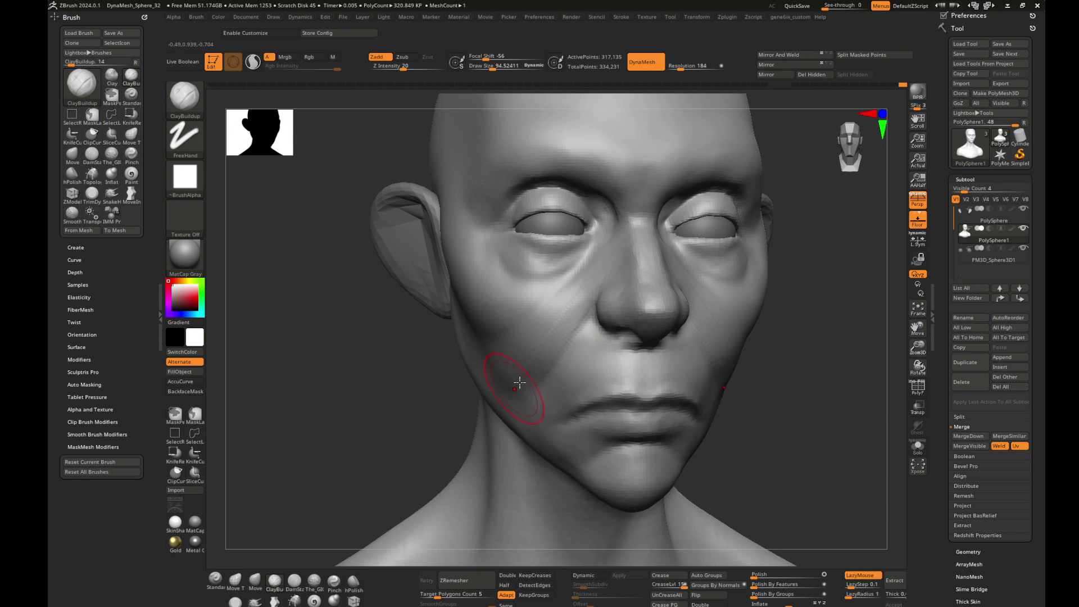
key(shift)
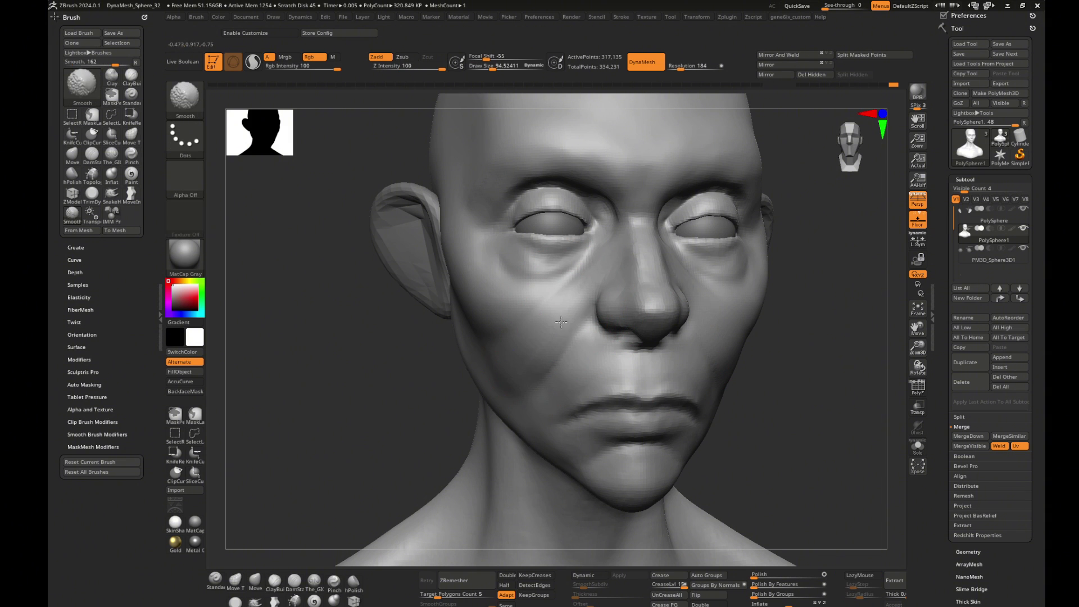
mouse_move(814, 388)
mouse_down()
mouse_move(836, 395)
mouse_move(806, 341)
mouse_move(814, 386)
mouse_move(787, 385)
mouse_up()
- Reduce the brush size to about 38.6 and select The_GIO_soft_forms brush
key(s)
drag(655, 378, 646, 379)
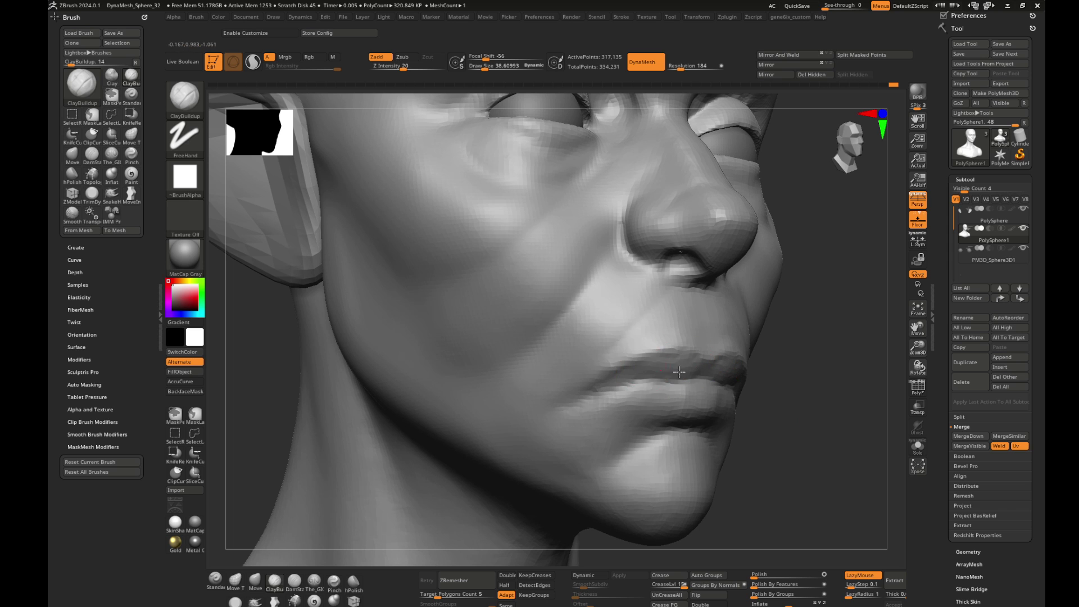
drag(679, 371, 675, 366)
mouse_move(592, 393)
mouse_down()
mouse_move(768, 384)
mouse_move(701, 360)
mouse_up()
key(1)
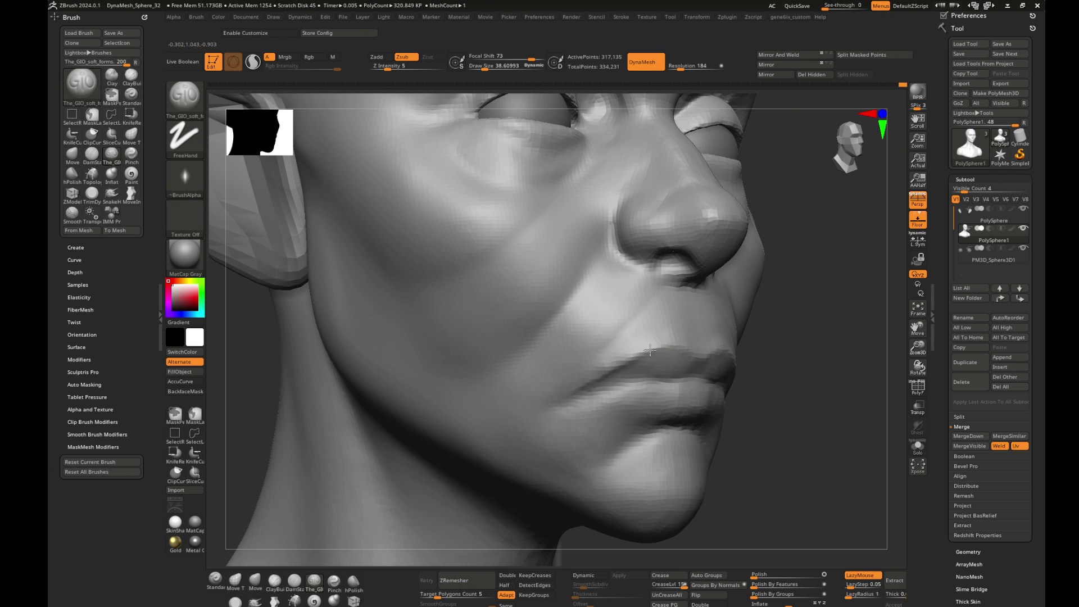
- Turn the face forward, zoom in on the lips, and return to ClayBuildup
drag(739, 367, 836, 416)
drag(832, 417, 584, 392)
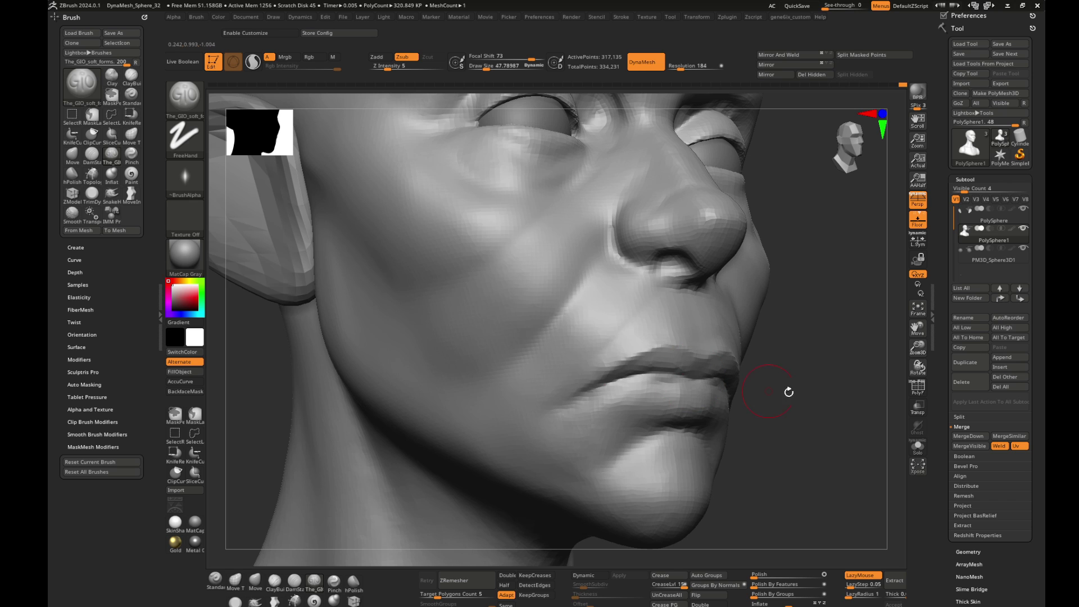
mouse_move(788, 390)
mouse_down()
mouse_move(807, 366)
mouse_move(670, 357)
mouse_up()
key(s)
key(b)
key(c)
key(b)
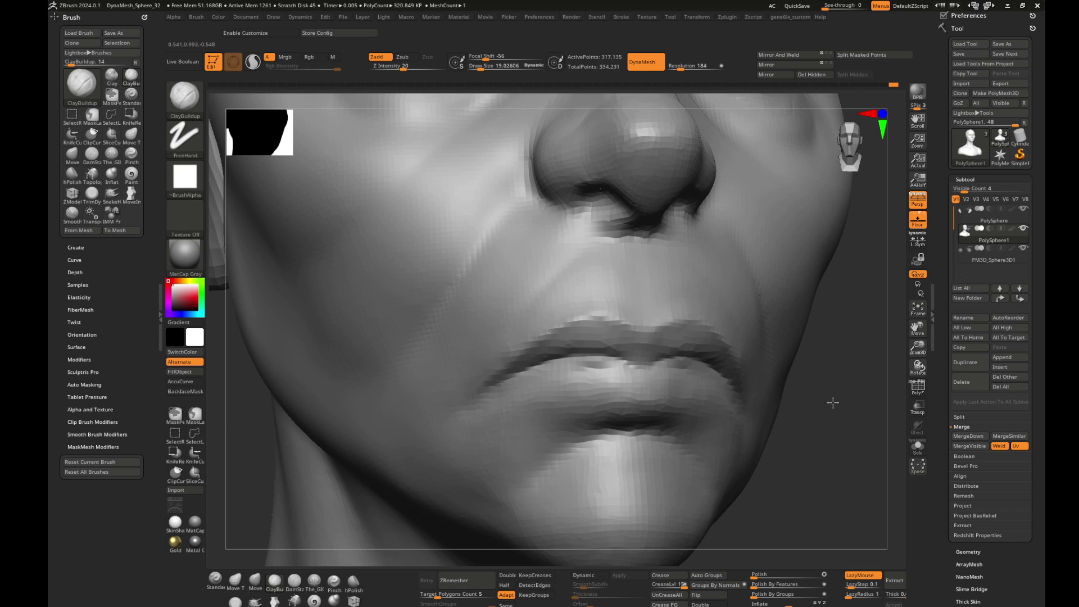
- Select The_GIO_soft_forms at about size 35.77 and frame the nose and lips
drag(831, 397, 633, 369)
key(b)
key(t)
key(g)
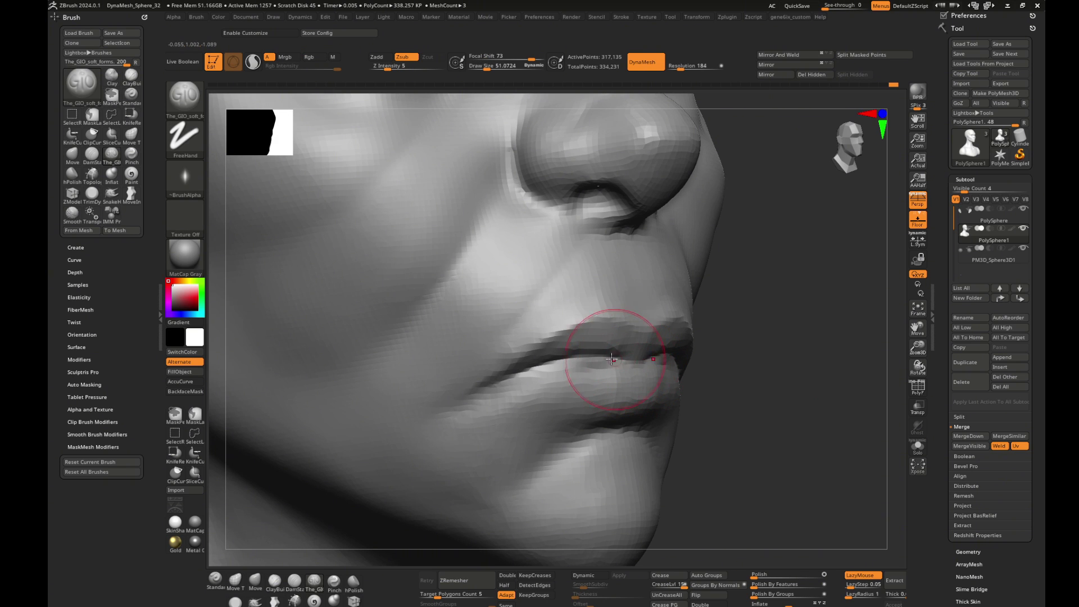
key(bracketleft)
scroll(819, 361, down, 3)
mouse_move(819, 361)
mouse_down()
mouse_move(750, 362)
mouse_move(764, 360)
mouse_move(736, 344)
mouse_up()
scroll(838, 357, up, 5)
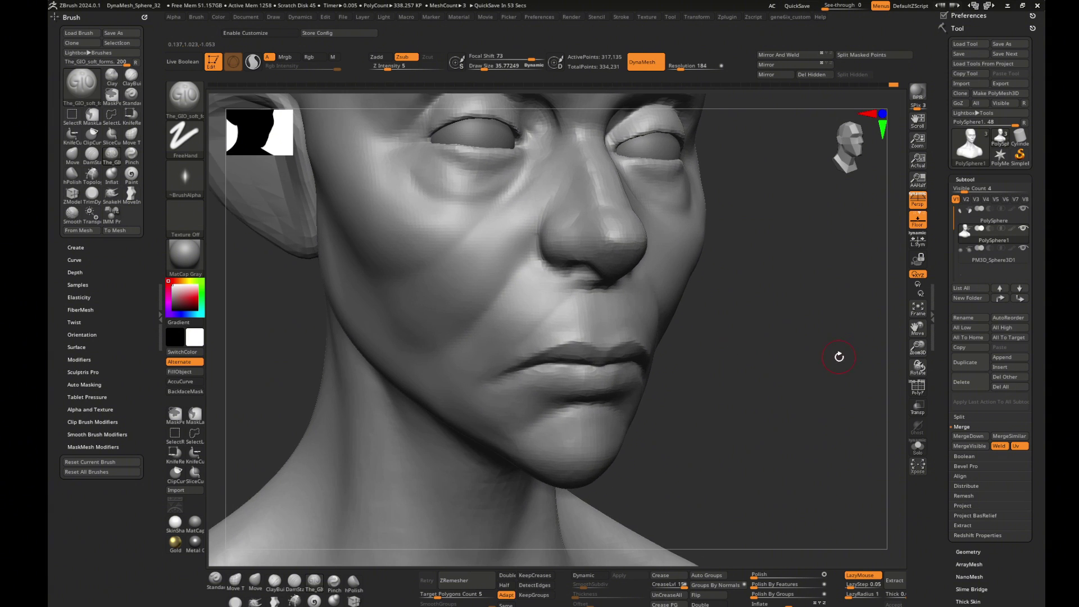
mouse_move(837, 356)
mouse_down()
mouse_move(790, 359)
mouse_move(813, 379)
mouse_move(811, 369)
mouse_move(775, 371)
mouse_up()
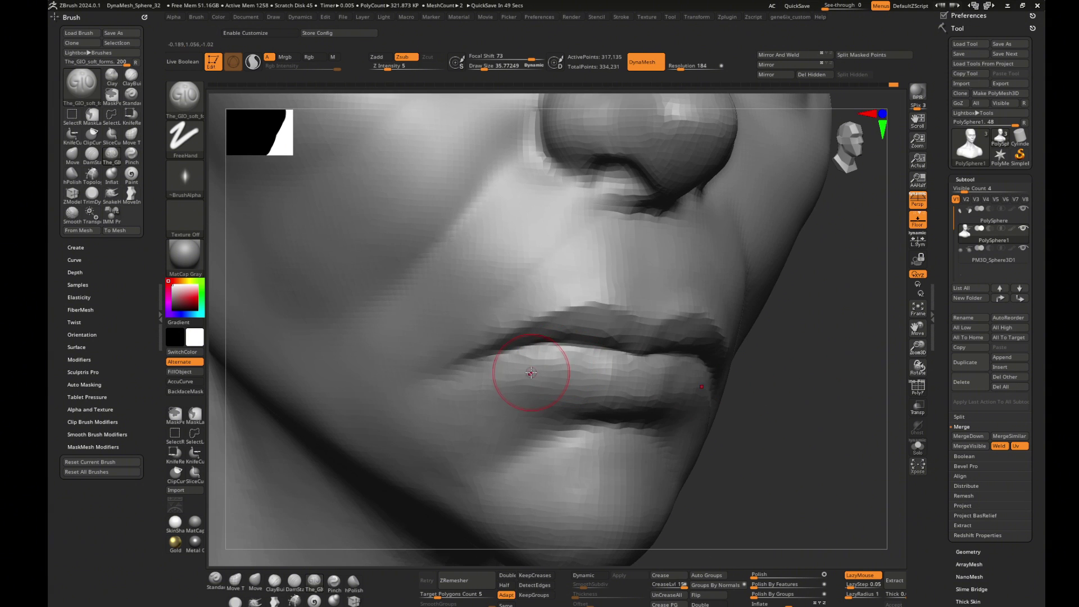
- Enlarge the brush and shape the lips with Move and ClayBuildup using LazyMouse
key(s)
drag(525, 367, 553, 366)
mouse_move(650, 393)
mouse_down()
mouse_move(554, 393)
mouse_move(575, 396)
mouse_up()
key(b)
key(m)
key(v)
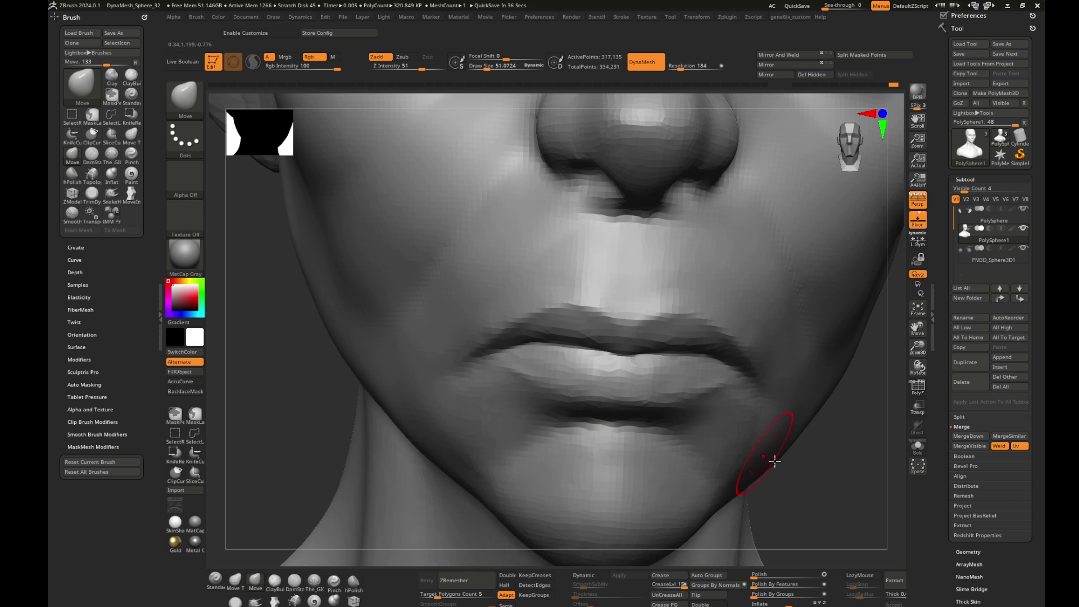
mouse_move(774, 461)
mouse_down()
mouse_move(910, 457)
mouse_move(474, 378)
mouse_move(447, 393)
mouse_up()
key(b)
key(c)
key(b)
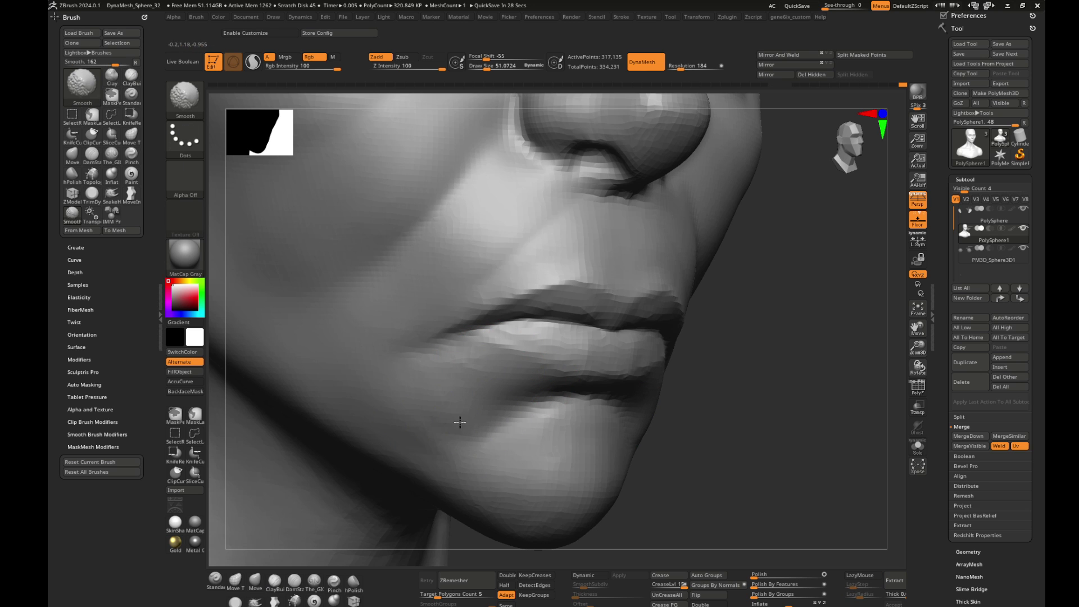
mouse_move(730, 438)
mouse_down()
mouse_move(788, 396)
mouse_move(578, 326)
mouse_up()
- Push the lip forms with the Move brush, sizing it from 44.62 down to 27.93
key(b)
key(m)
key(v)
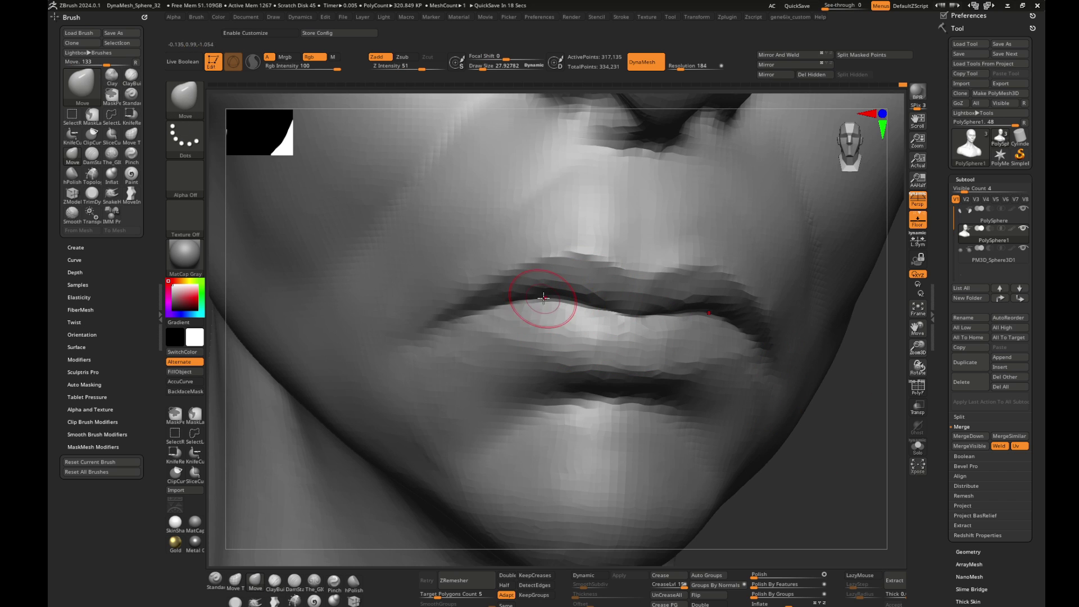
drag(787, 438, 835, 412)
key(s)
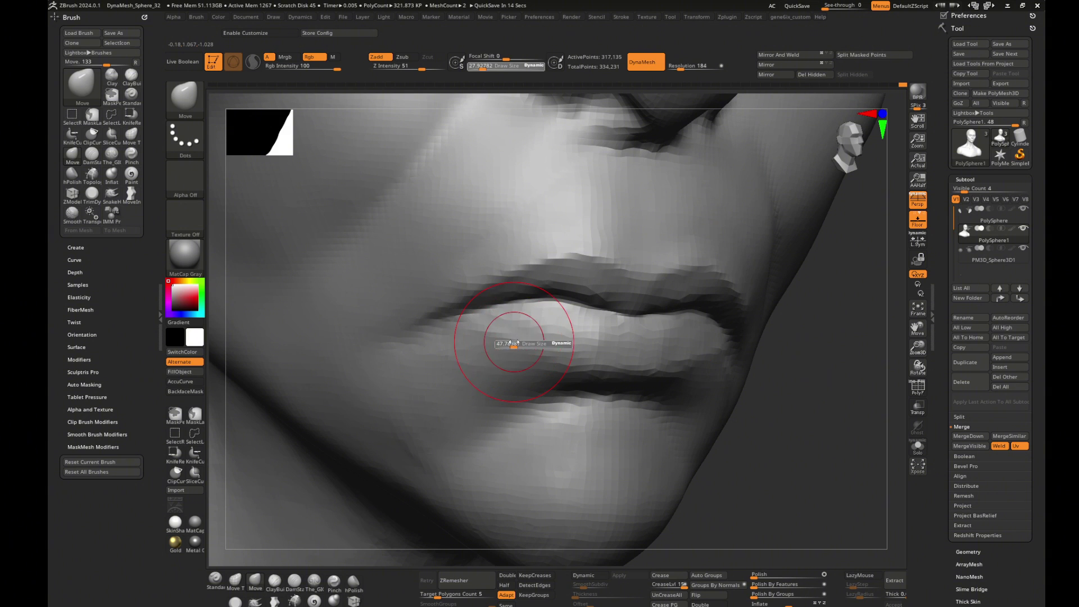
drag(513, 343, 485, 340)
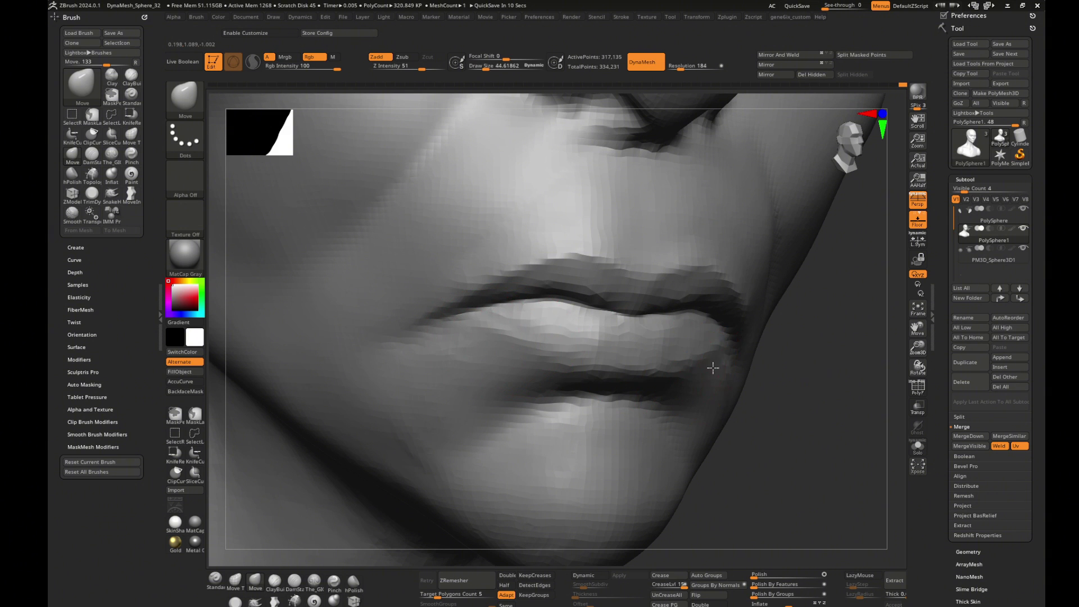
drag(712, 367, 756, 388)
mouse_move(489, 364)
mouse_down()
mouse_move(766, 413)
mouse_move(724, 323)
mouse_move(680, 304)
mouse_up()
key(s)
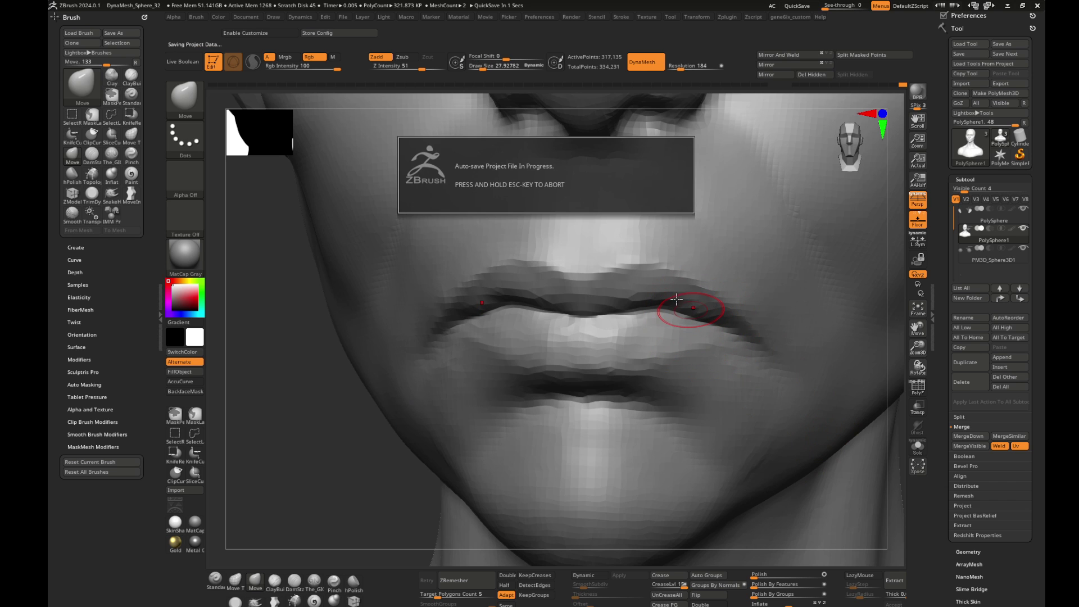
- Build up clay at the corner of the lips with ClayBuildup
drag(734, 327, 481, 352)
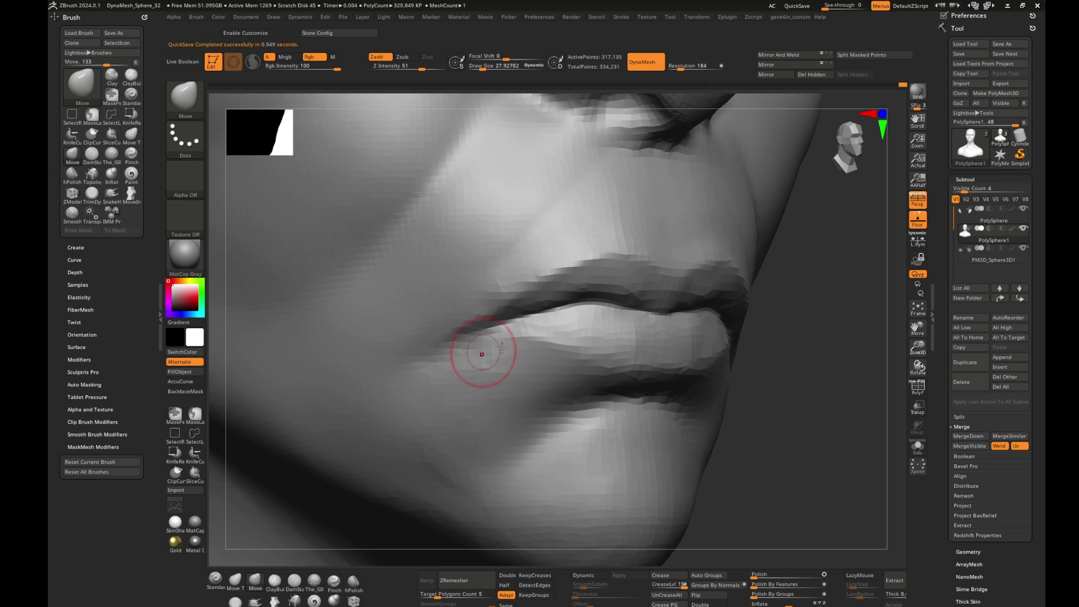
drag(811, 405, 531, 324)
key(1)
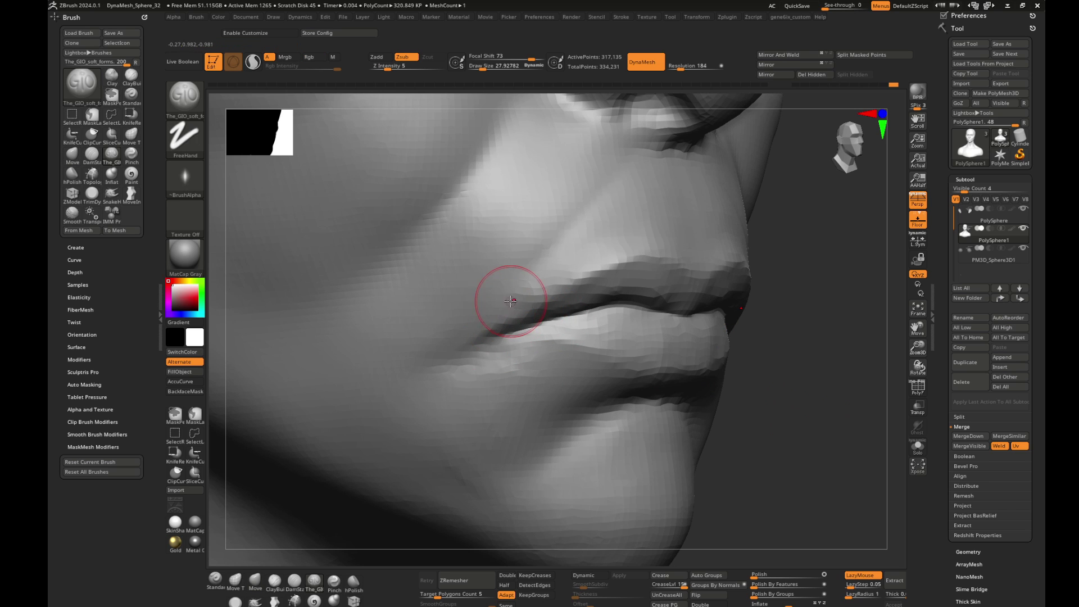
key(b)
key(c)
key(b)
drag(494, 298, 440, 368)
key(1)
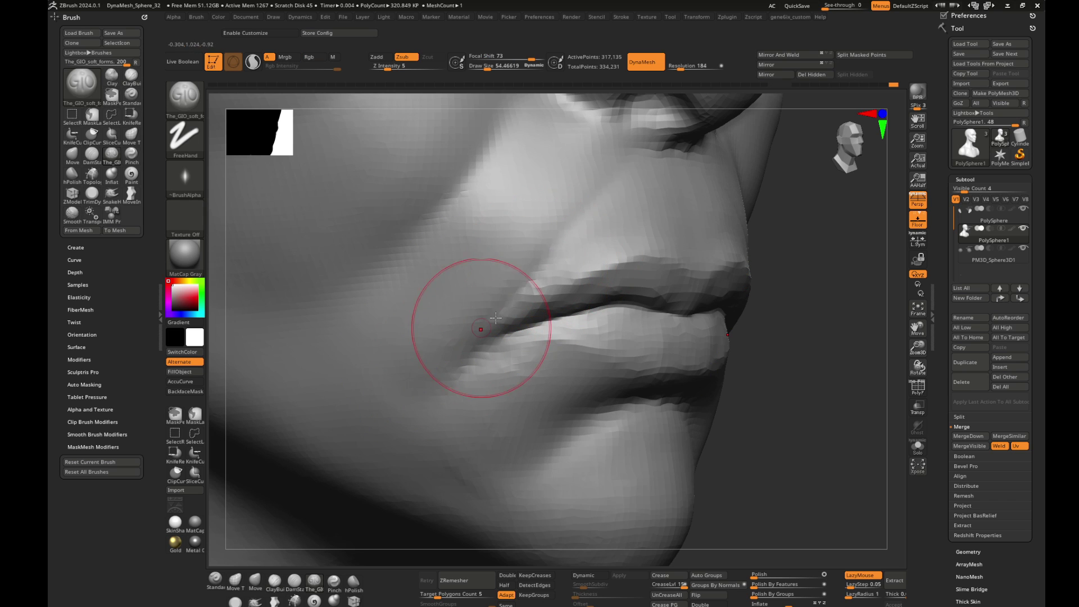
key(b)
key(c)
key(b)
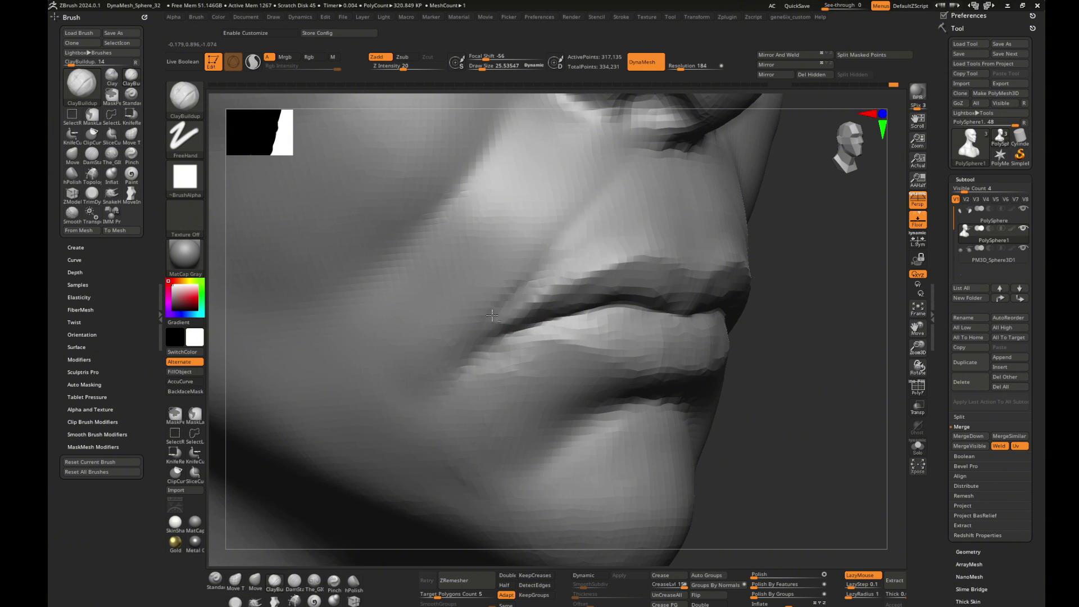
- Reshape the upper and lower lip profiles with the Move brush at sizes 33 and 28
drag(758, 337, 843, 334)
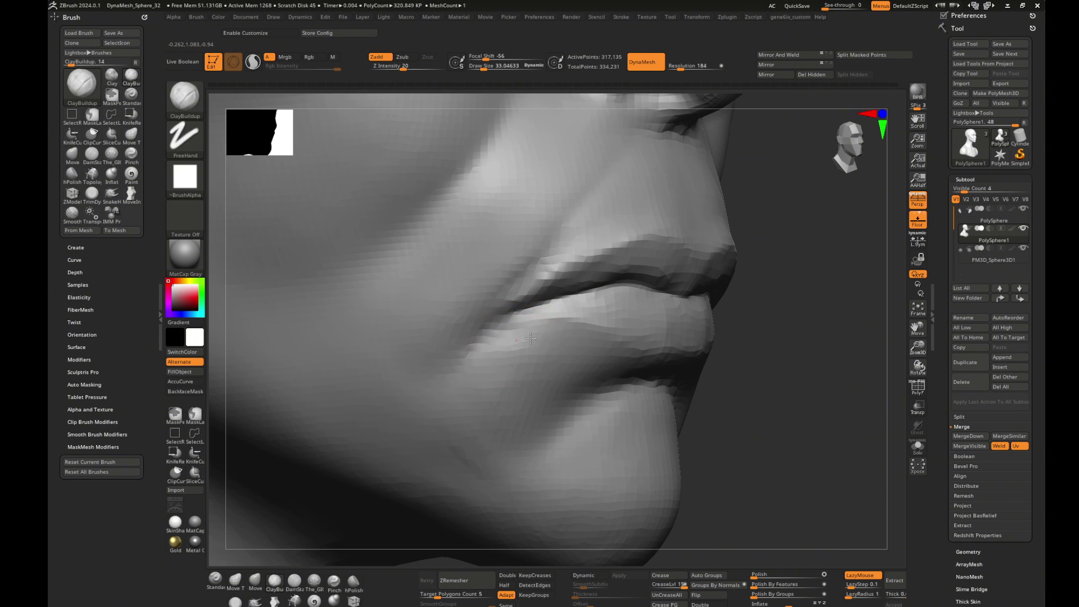
mouse_move(775, 388)
mouse_down()
mouse_move(806, 387)
mouse_move(820, 365)
mouse_up()
key(b)
key(m)
key(v)
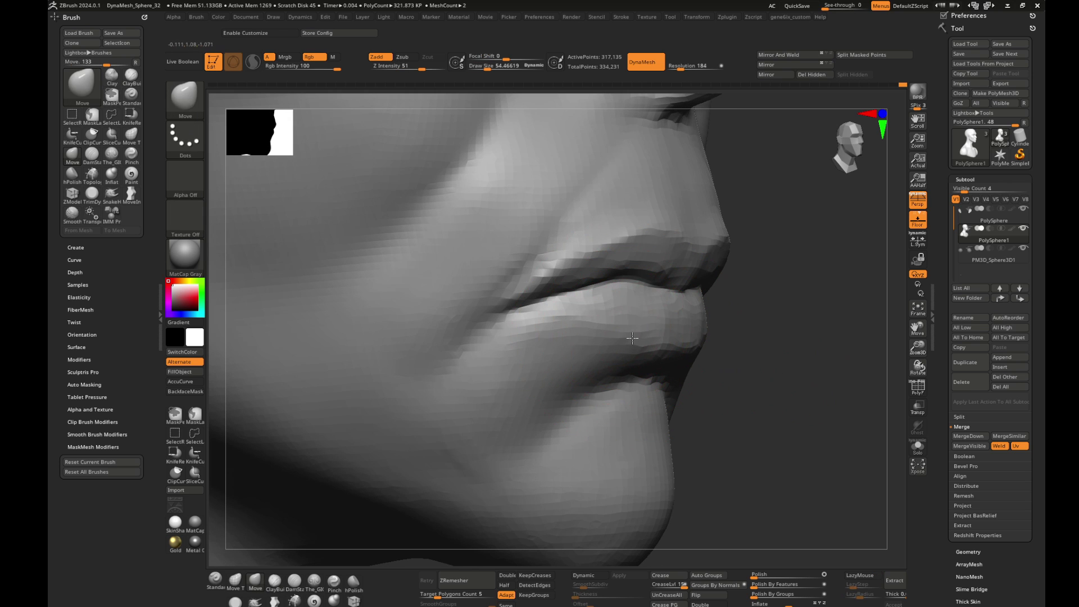
drag(577, 337, 631, 390)
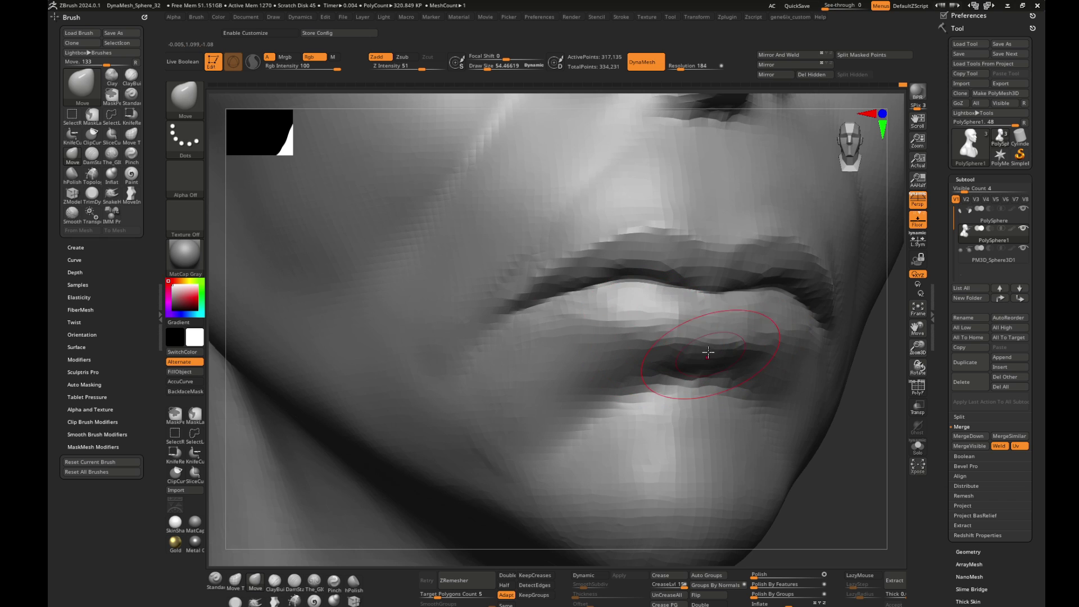
mouse_move(846, 445)
mouse_down()
mouse_move(818, 416)
mouse_move(819, 389)
mouse_move(785, 359)
mouse_up()
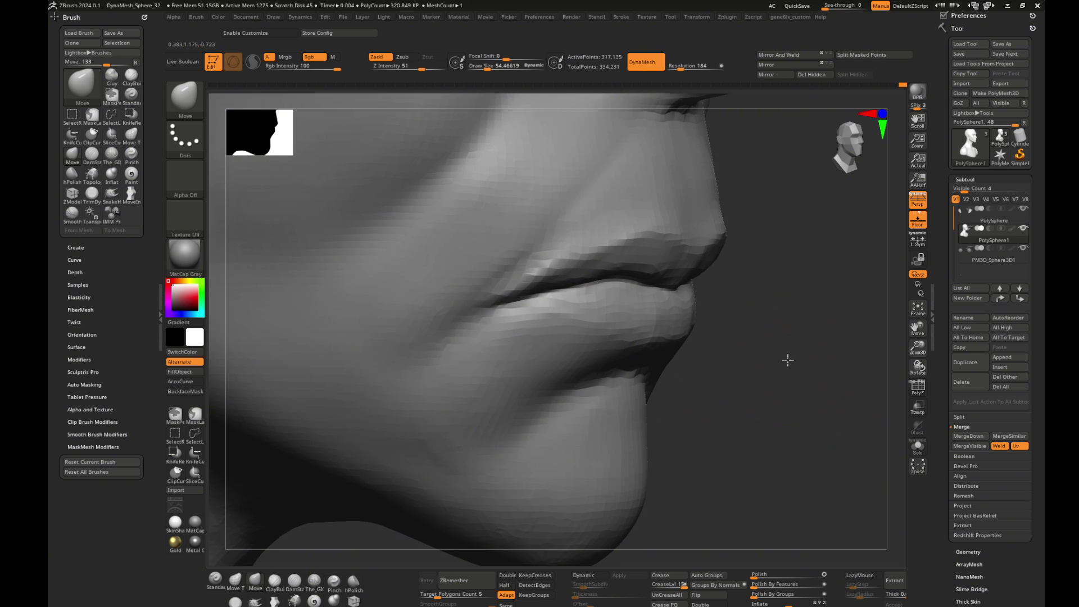
key(s)
drag(654, 335, 652, 335)
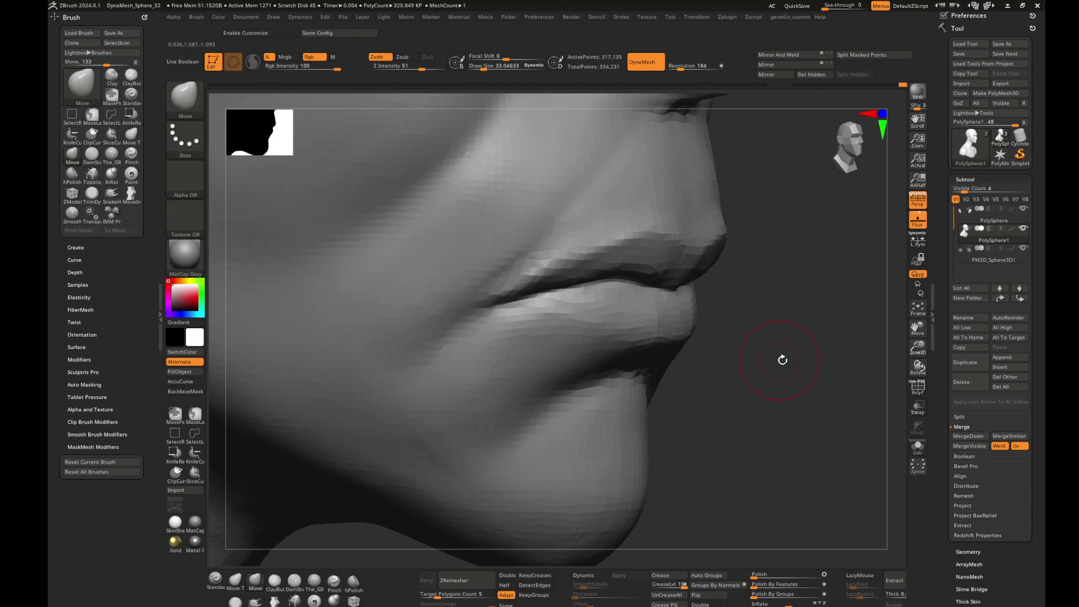
mouse_move(782, 360)
mouse_down()
mouse_move(655, 326)
mouse_move(635, 309)
mouse_up()
key(s)
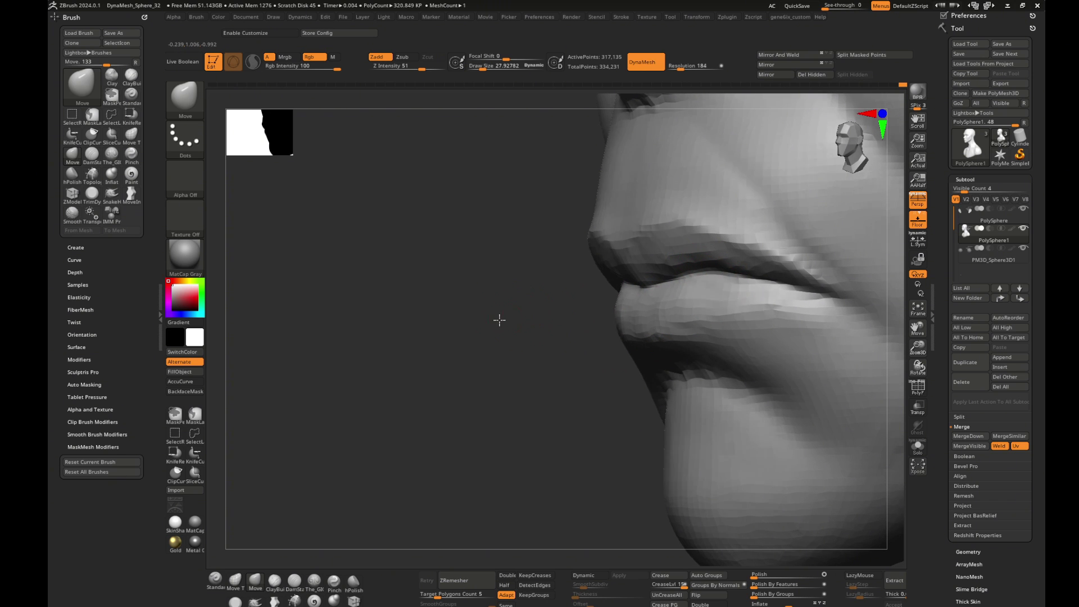
- Carve the lip parting line with DamStandard using Zsub and LazyMouse, then view the face frontally
key(b)
key(d)
key(s)
drag(489, 327, 776, 291)
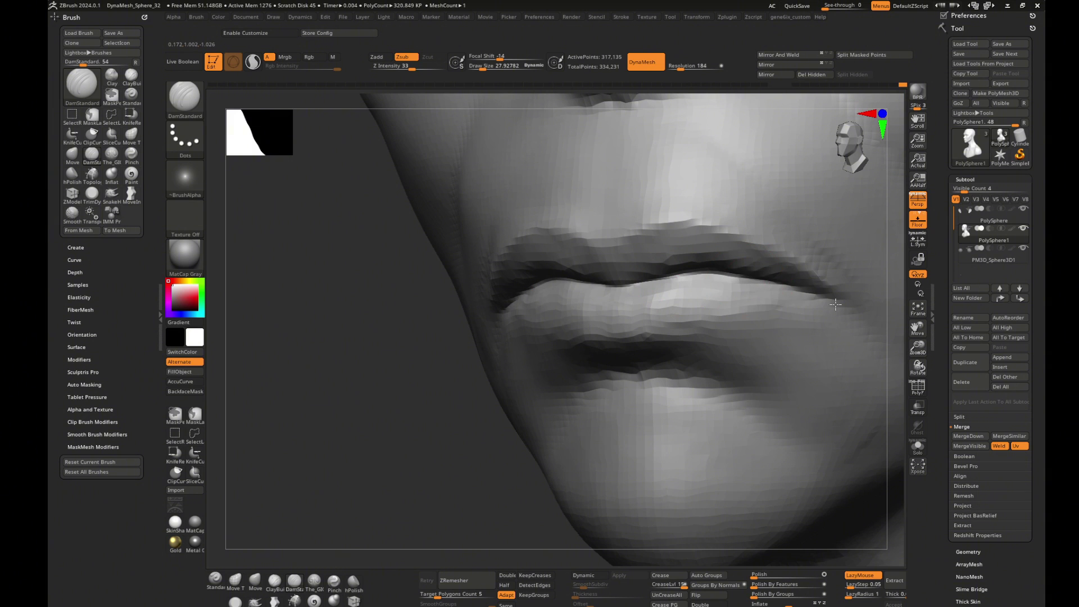
scroll(406, 371, down, 1)
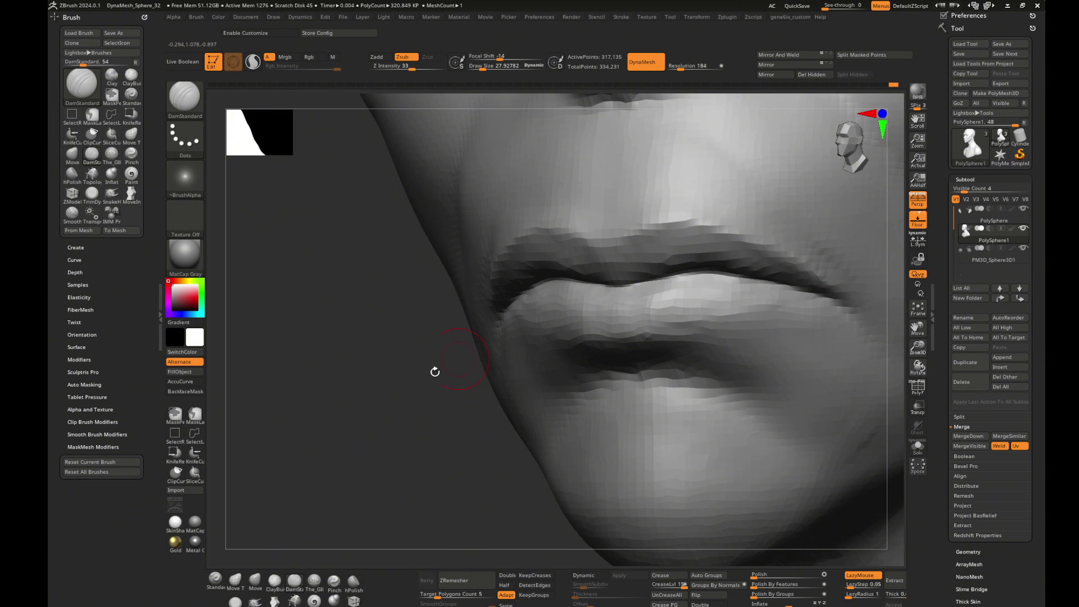
scroll(344, 341, down, 3)
scroll(347, 325, down, 2)
scroll(385, 332, down, 2)
- Build up clay on the chin and jaw with ClayBuildup at about size 73
drag(385, 331, 298, 424)
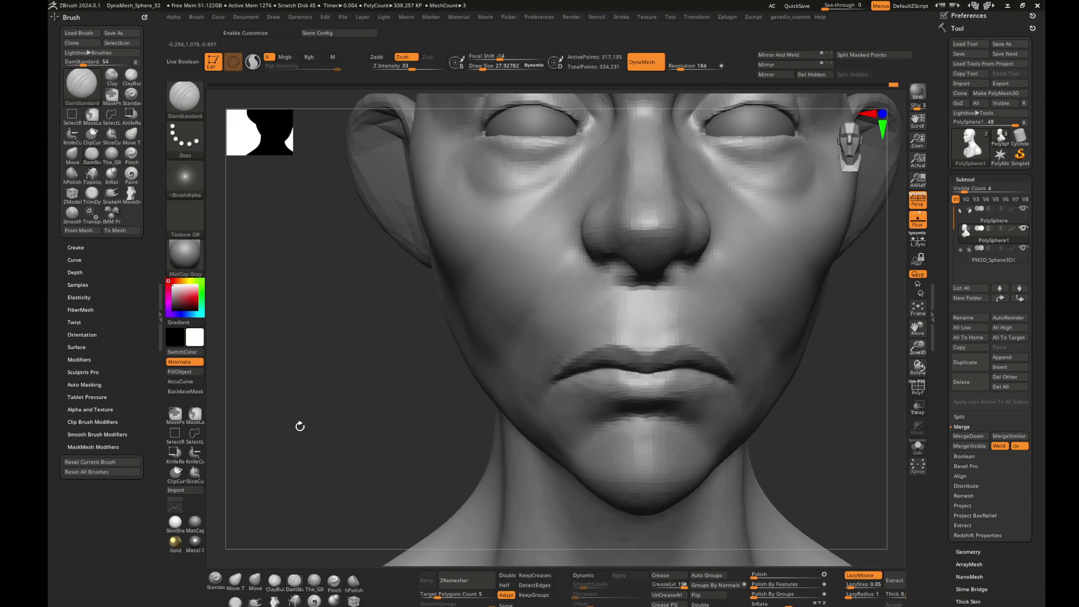
scroll(563, 343, up, 3)
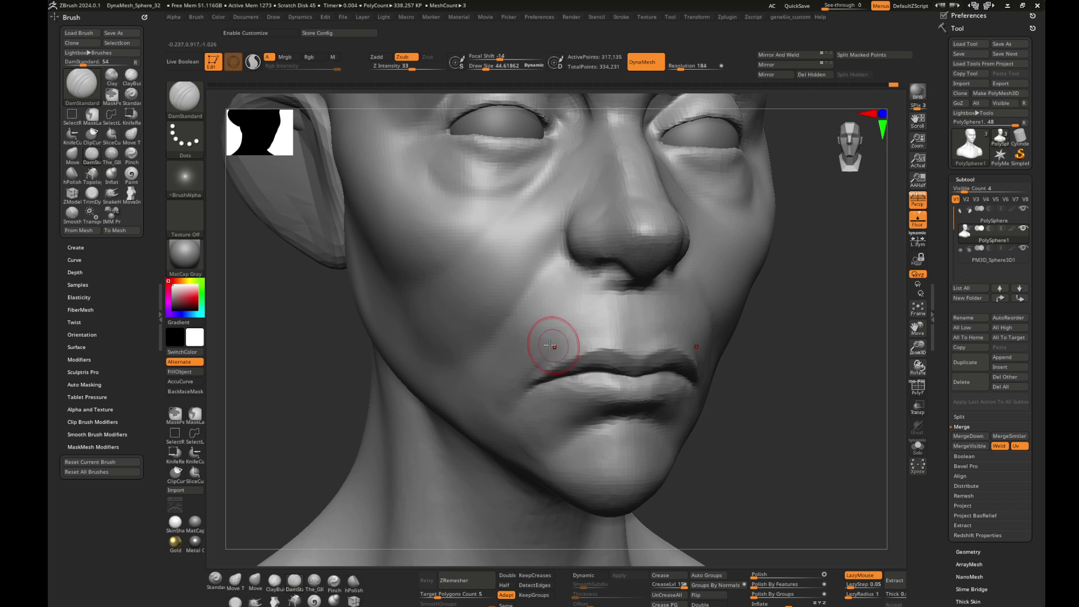
key(b)
key(c)
key(b)
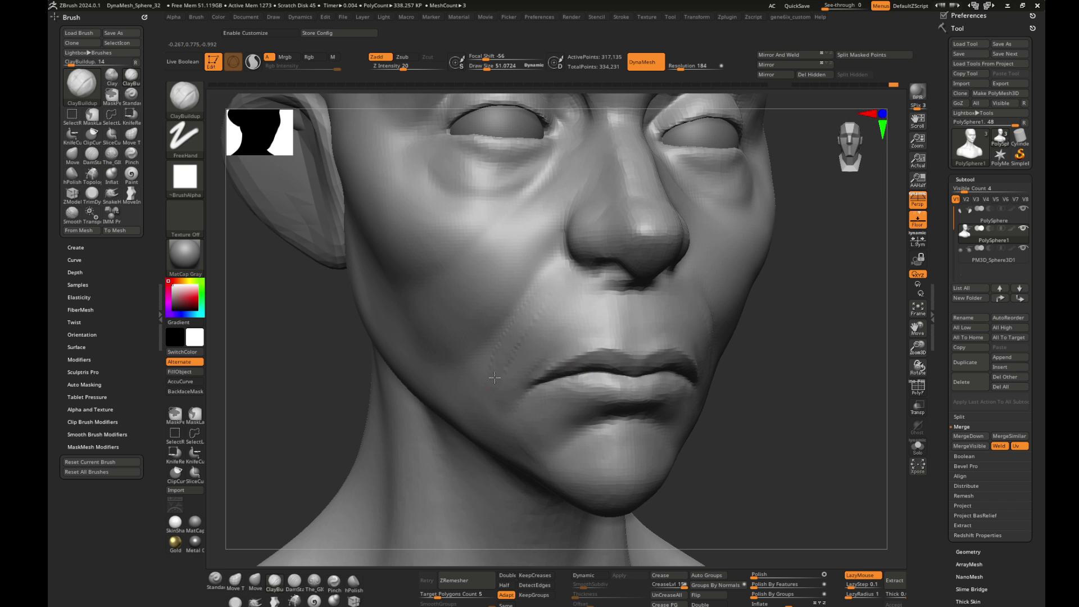
key(bracketright)
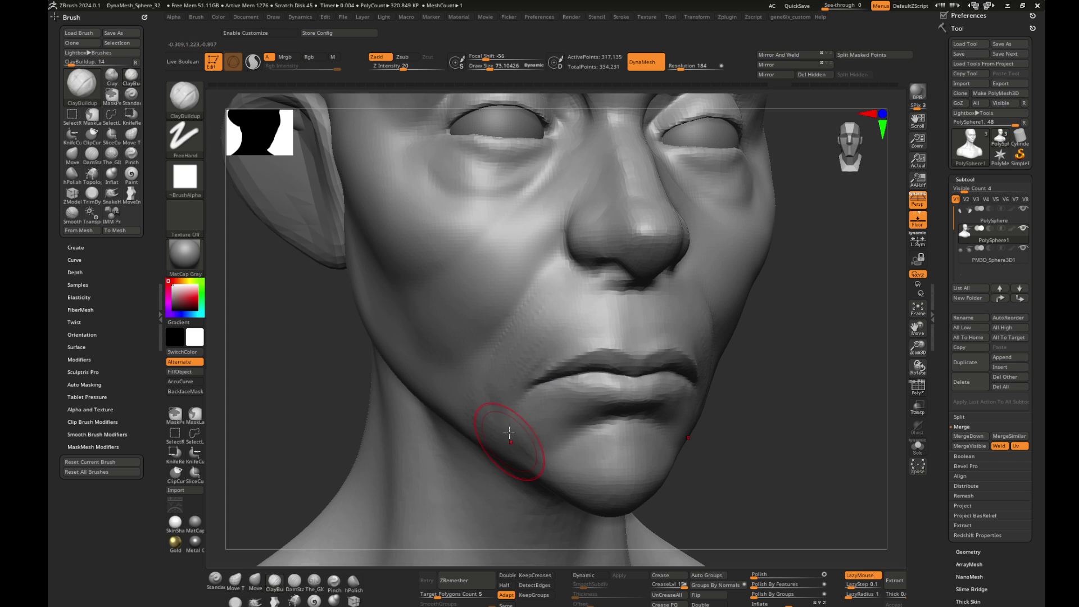
mouse_move(509, 433)
mouse_down()
mouse_move(487, 433)
mouse_move(477, 409)
mouse_up()
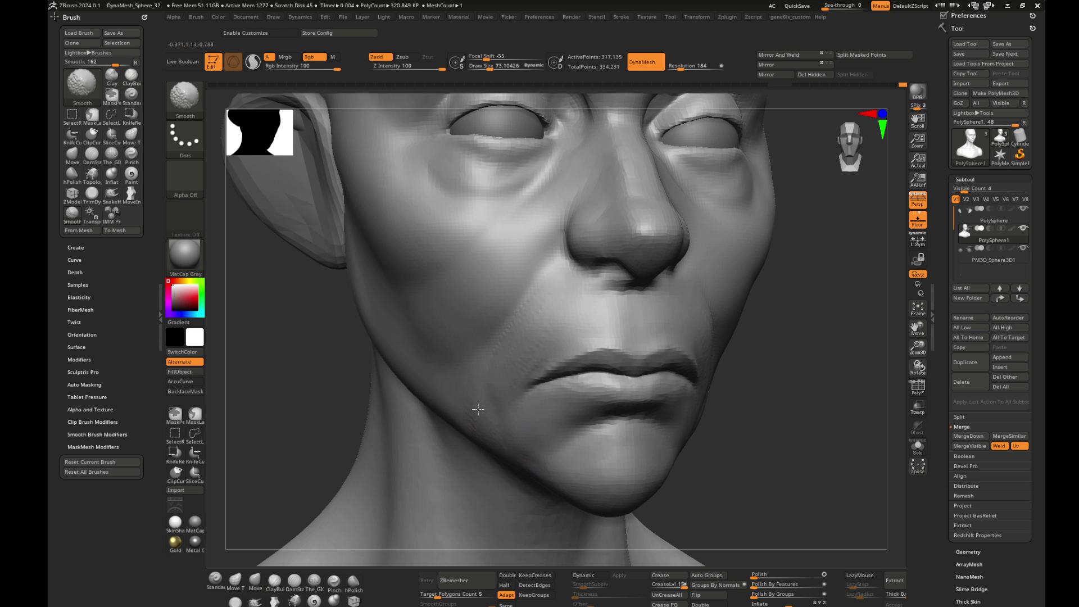
- Set the soft-forms carving brush to about size 36 and view the face from the front
drag(808, 410, 792, 366)
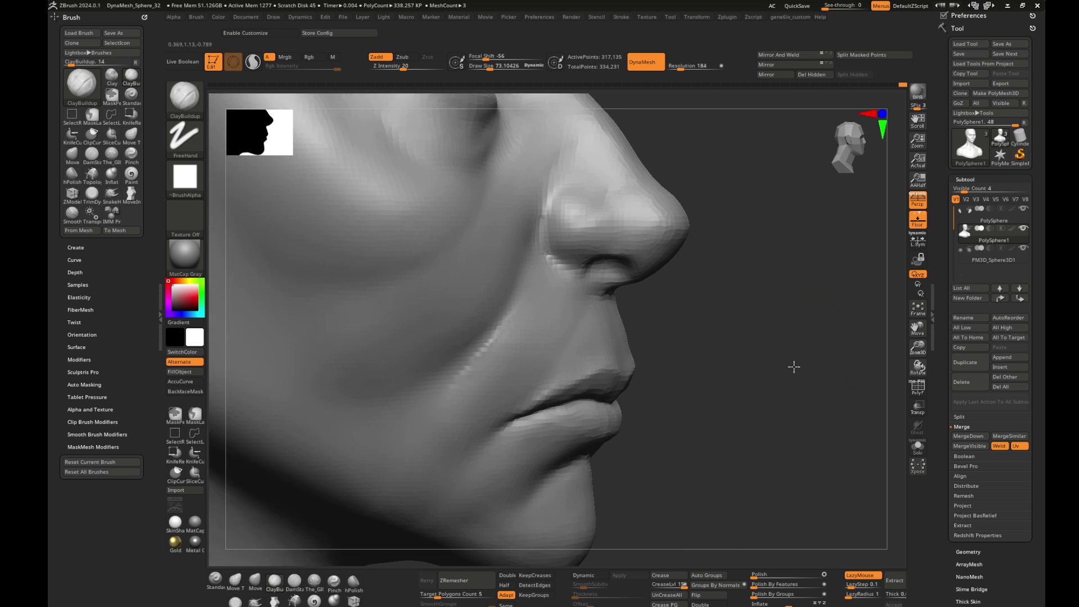
key(g)
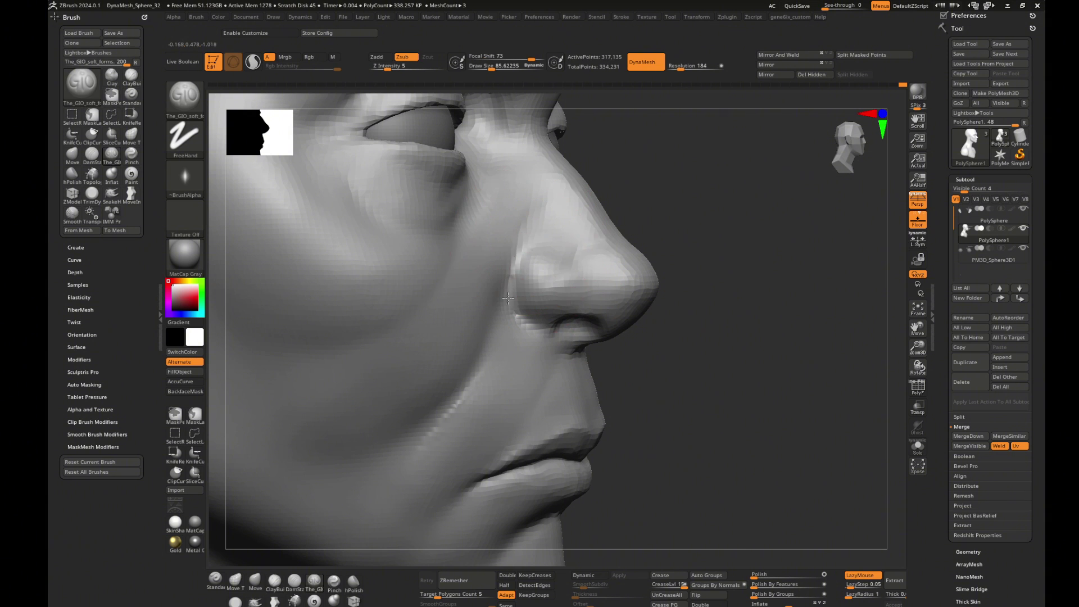
key(s)
drag(539, 307, 533, 243)
drag(759, 352, 541, 316)
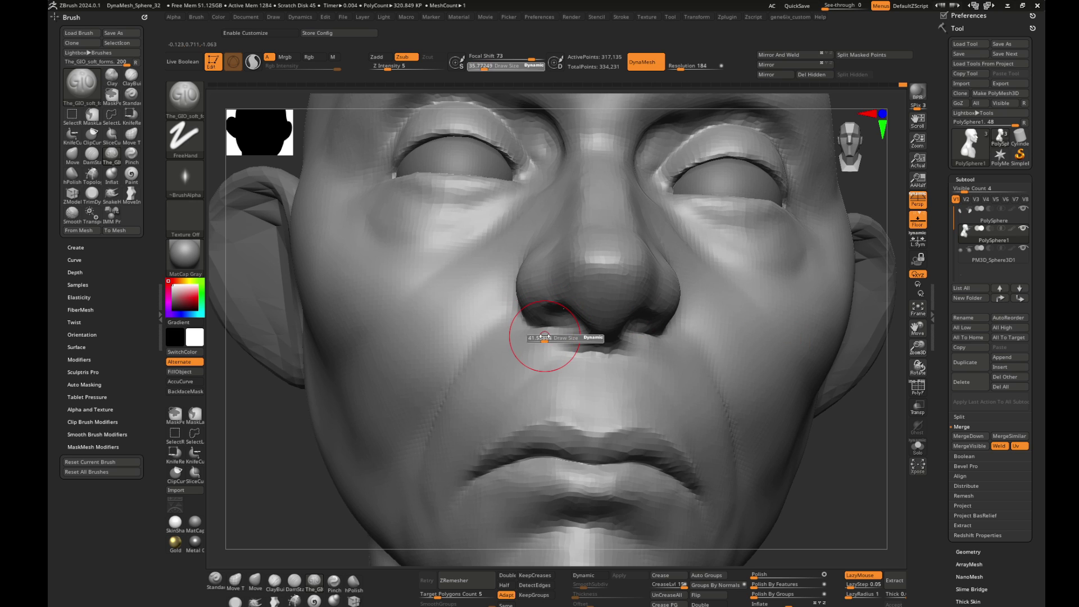
- Switch to ClayBuildup at about size 25 and enable Sculptris Pro dynamic detail
key(b)
key(c)
key(b)
key(b)
key(m)
key(v)
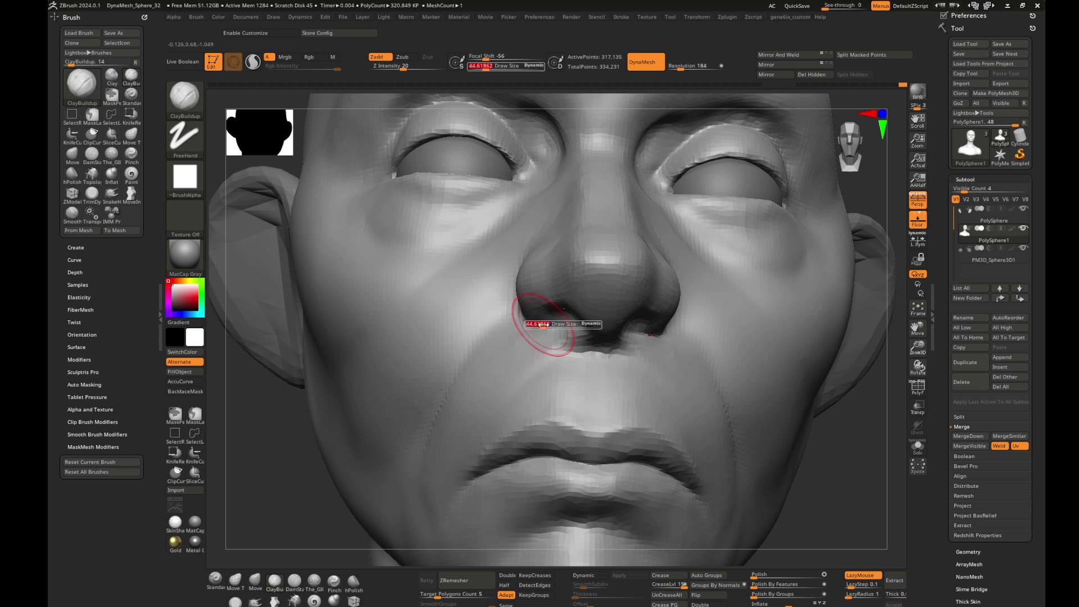
right_drag(560, 313, 566, 310)
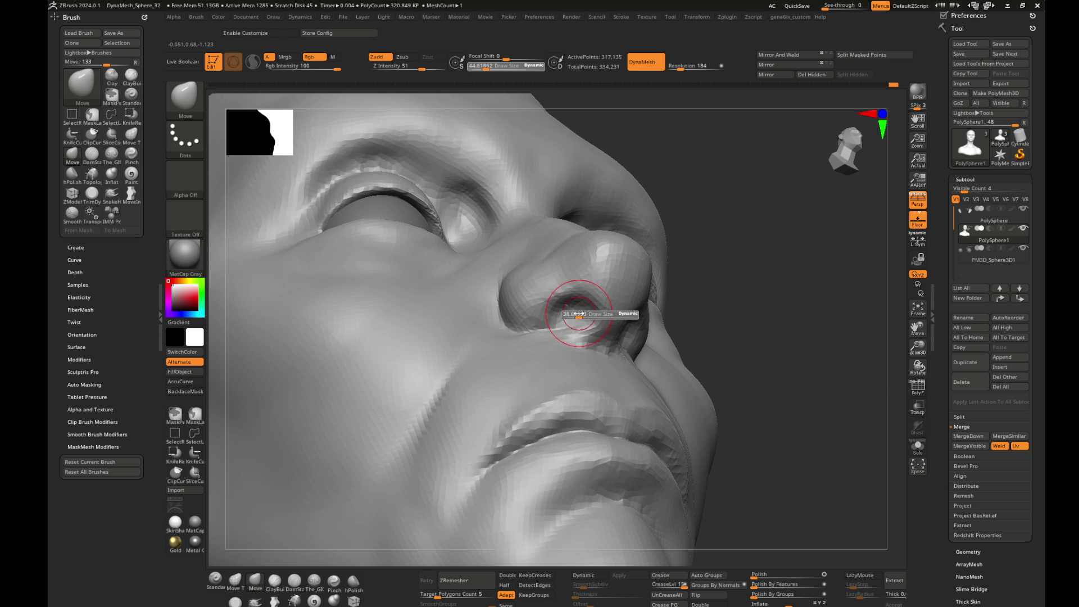
key(b)
key(c)
key(b)
key(bracketleft)
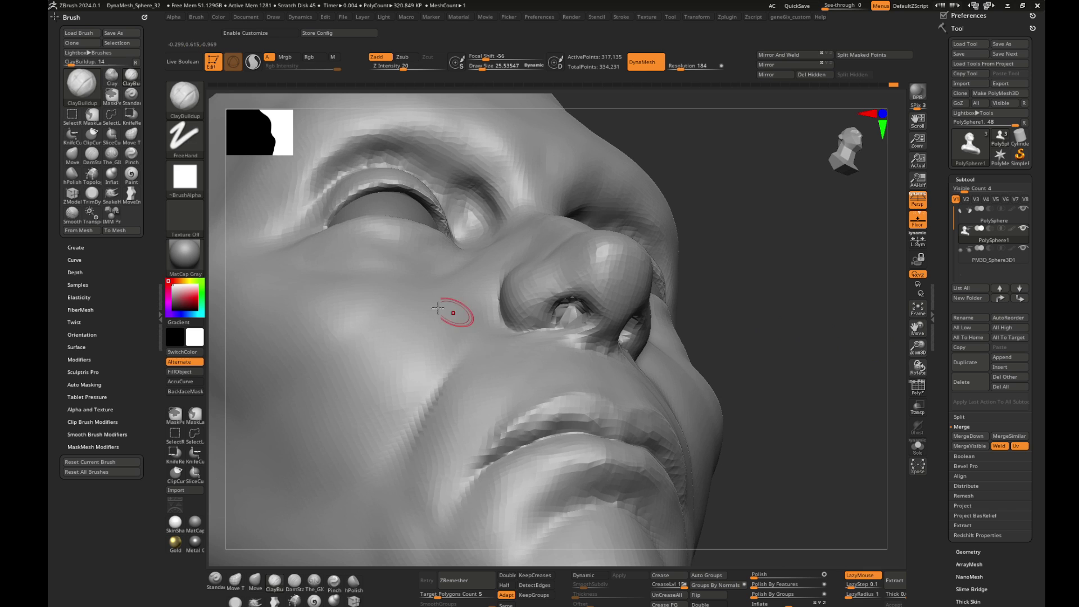
key(ctrl+shift+s)
- Add clay around the nostril opening and sculpt its rim at about size 17
drag(580, 325, 585, 320)
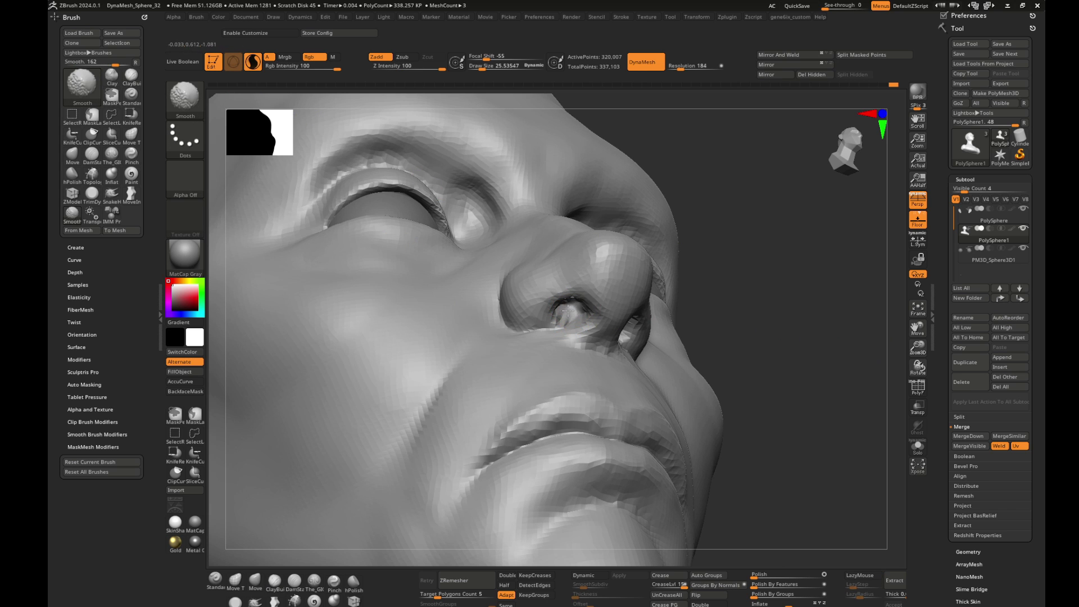
drag(807, 344, 730, 360)
key(s)
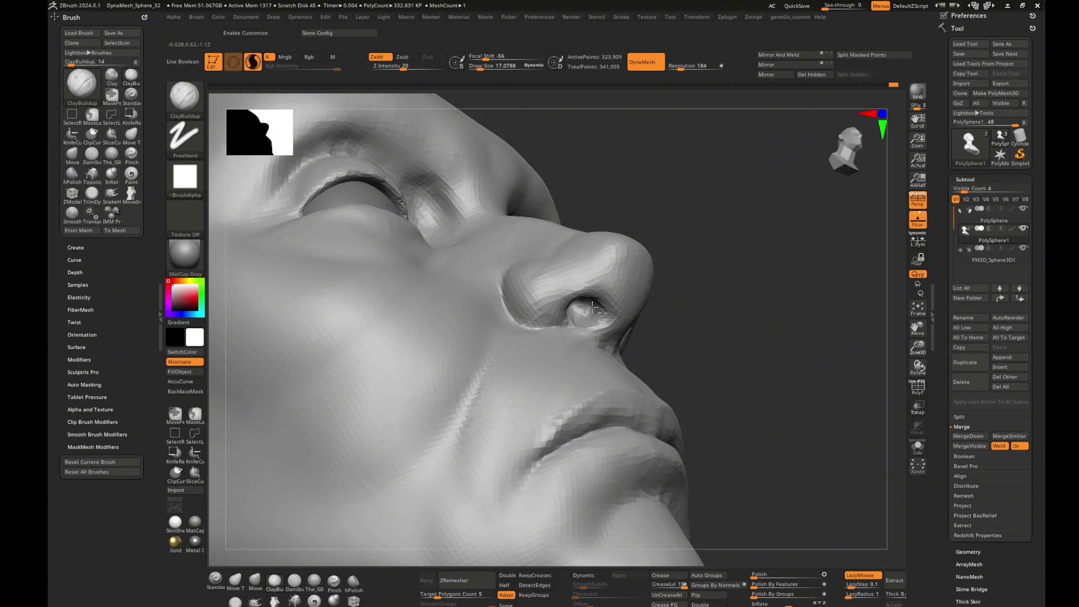
mouse_move(582, 308)
mouse_down()
mouse_move(717, 311)
mouse_move(578, 308)
mouse_up()
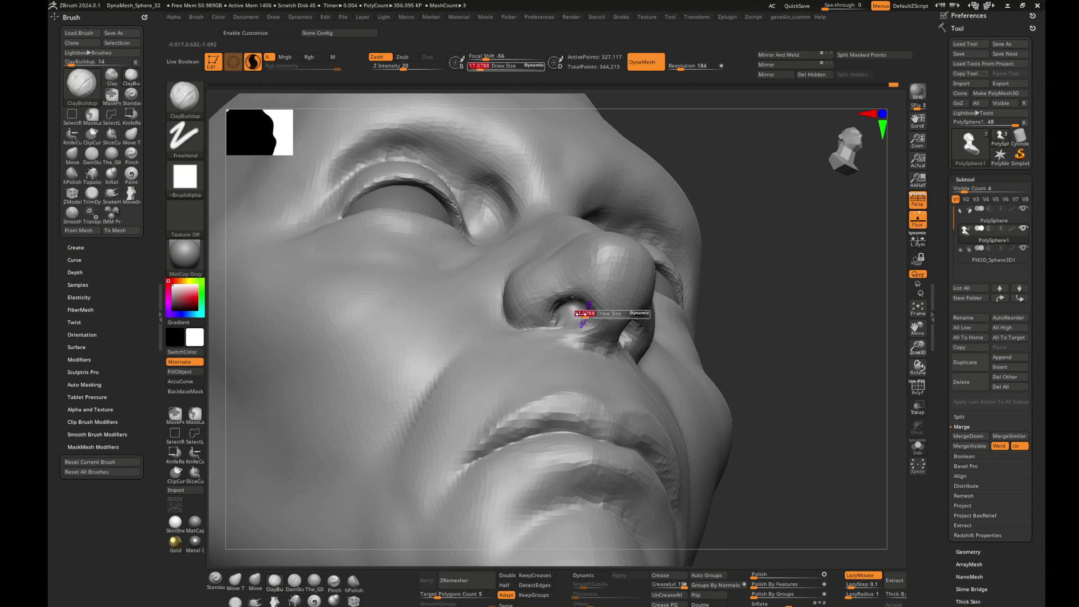
key(s)
drag(800, 313, 549, 301)
- Move and Shift-smooth the underside of the nose, then shrink the brush to about 28
key(b)
key(m)
key(v)
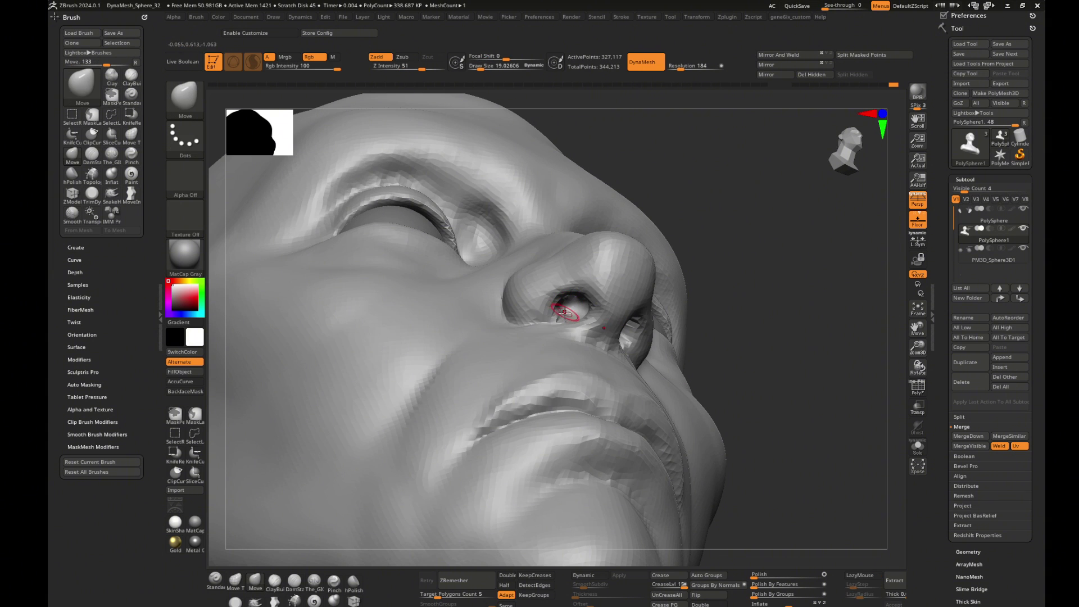
drag(720, 326, 561, 301)
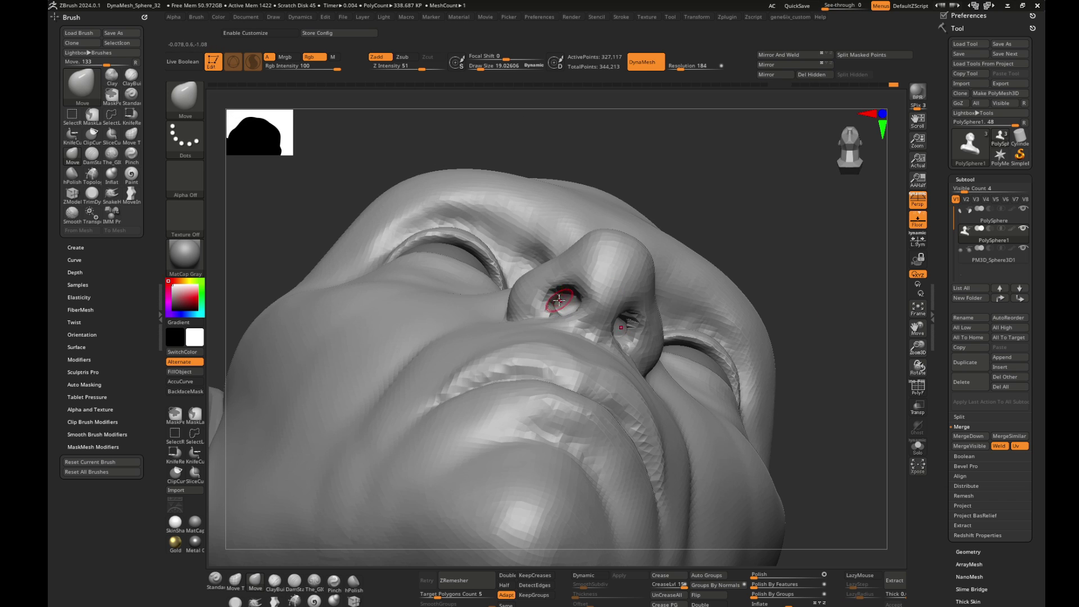
key(shift)
mouse_move(814, 337)
mouse_down()
mouse_move(862, 344)
mouse_move(860, 409)
mouse_move(568, 320)
mouse_up()
key(shift)
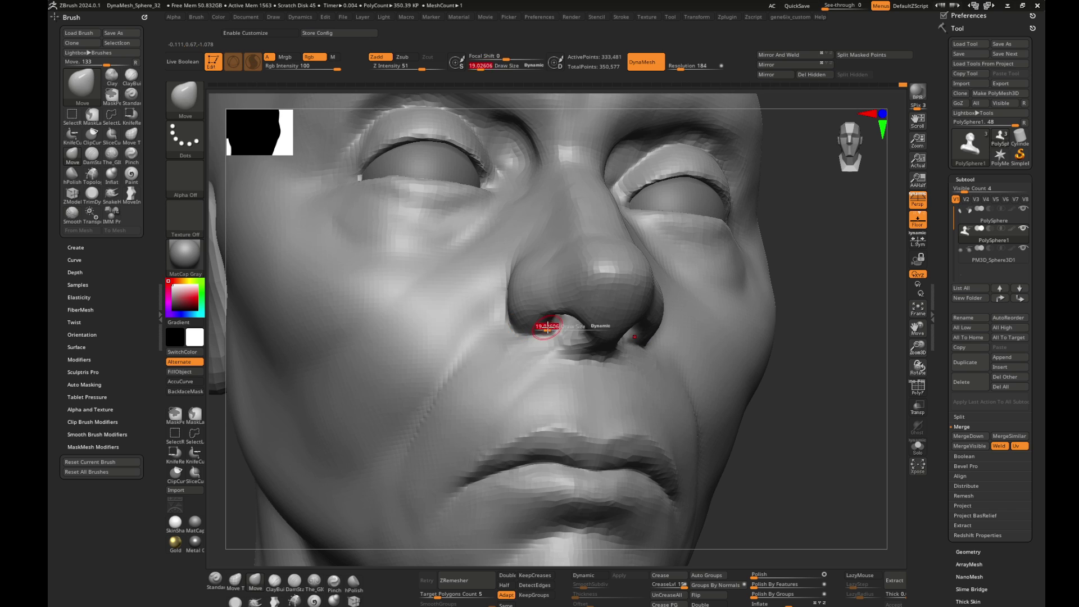
drag(835, 369, 585, 312)
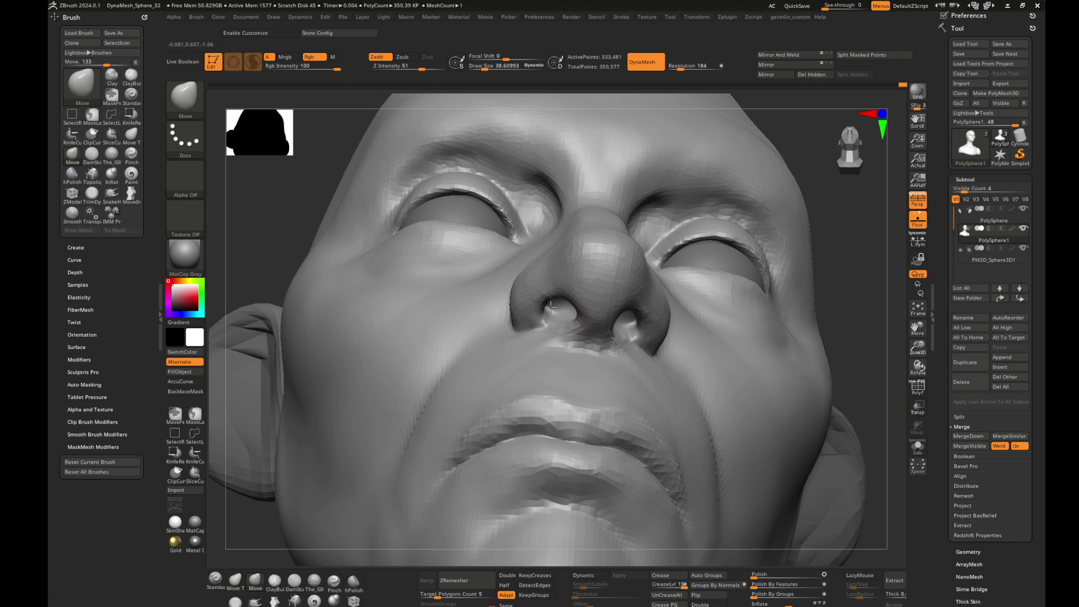
key(bracketleft)
key(bracketleft)
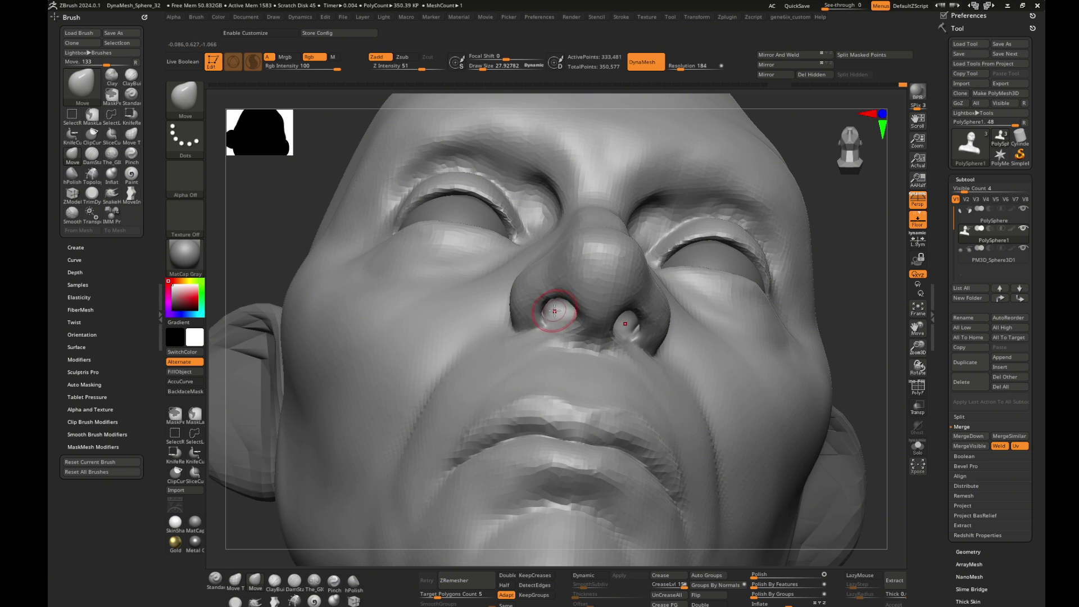
- Smooth the area inside the nostrils with ClayBuildup and check the nose and lips in three-quarter view
key(b)
key(c)
key(b)
drag(867, 344, 589, 293)
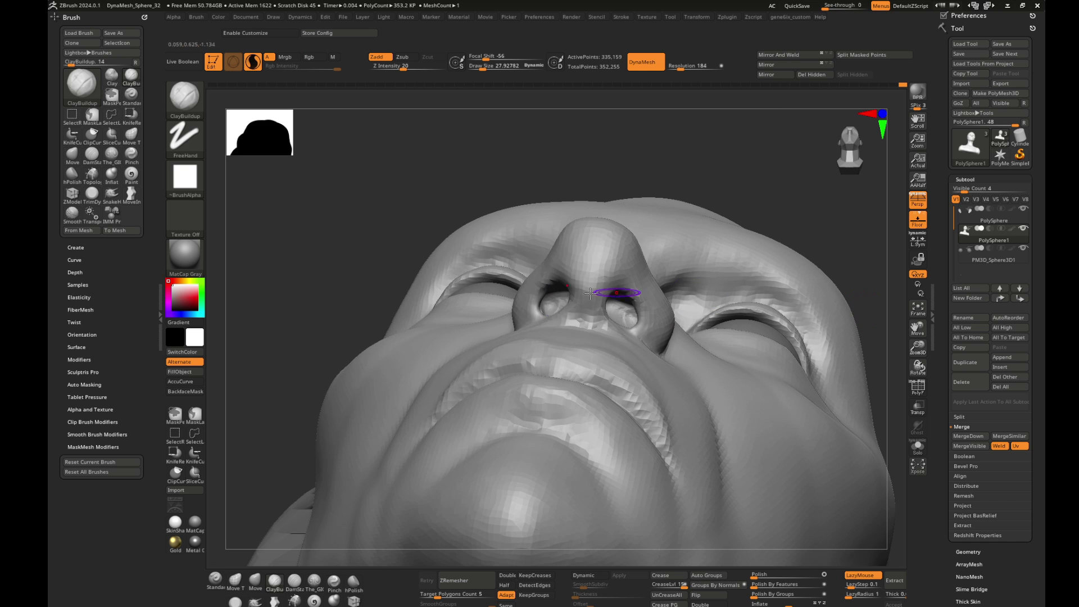
drag(382, 285, 554, 290)
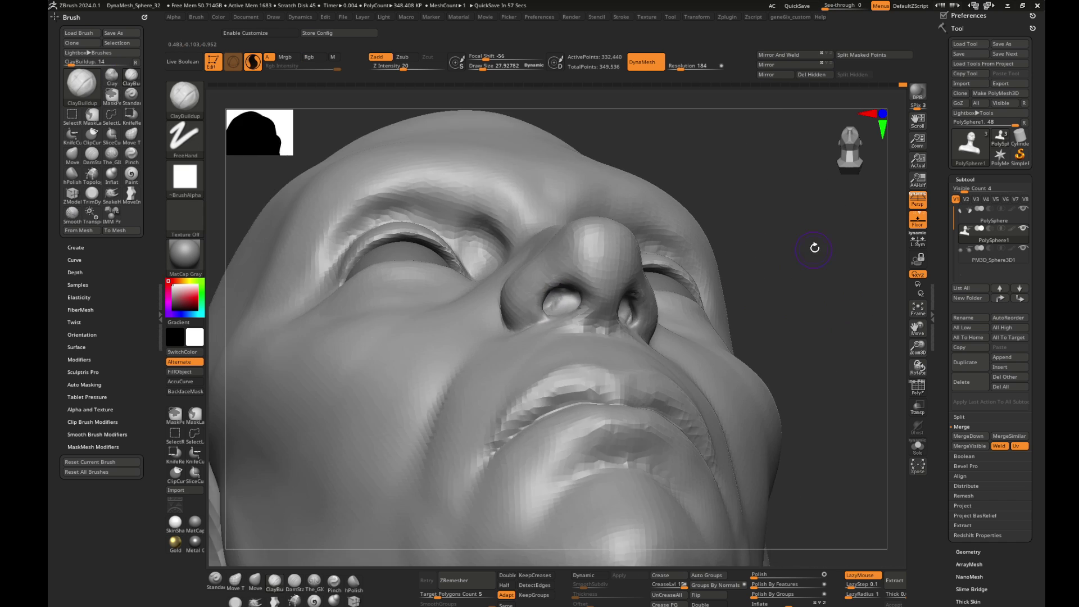
drag(813, 243, 564, 295)
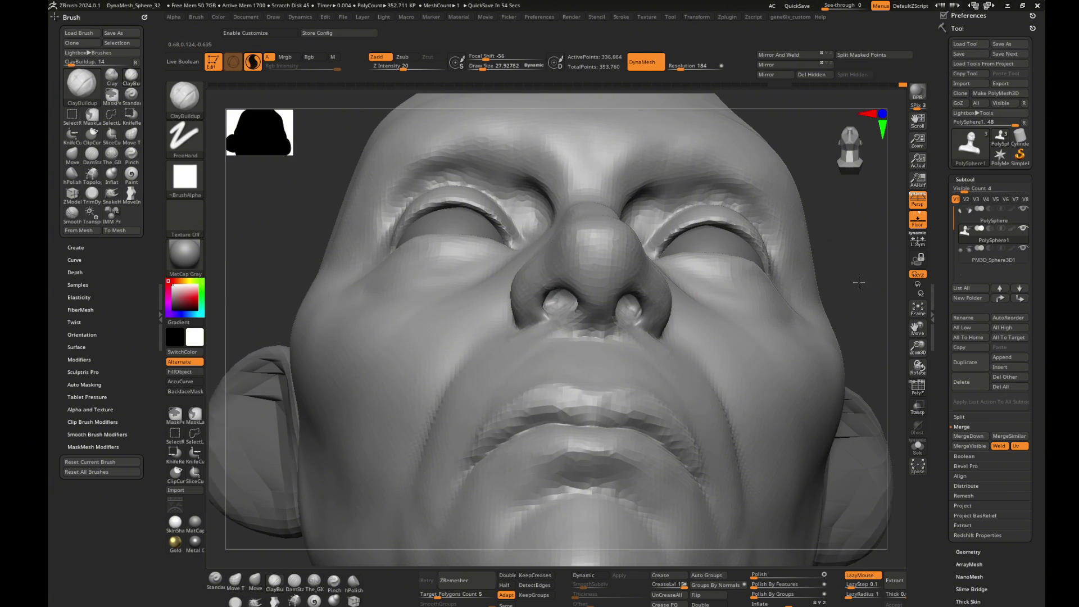
drag(855, 281, 807, 349)
key(b)
key(m)
key(v)
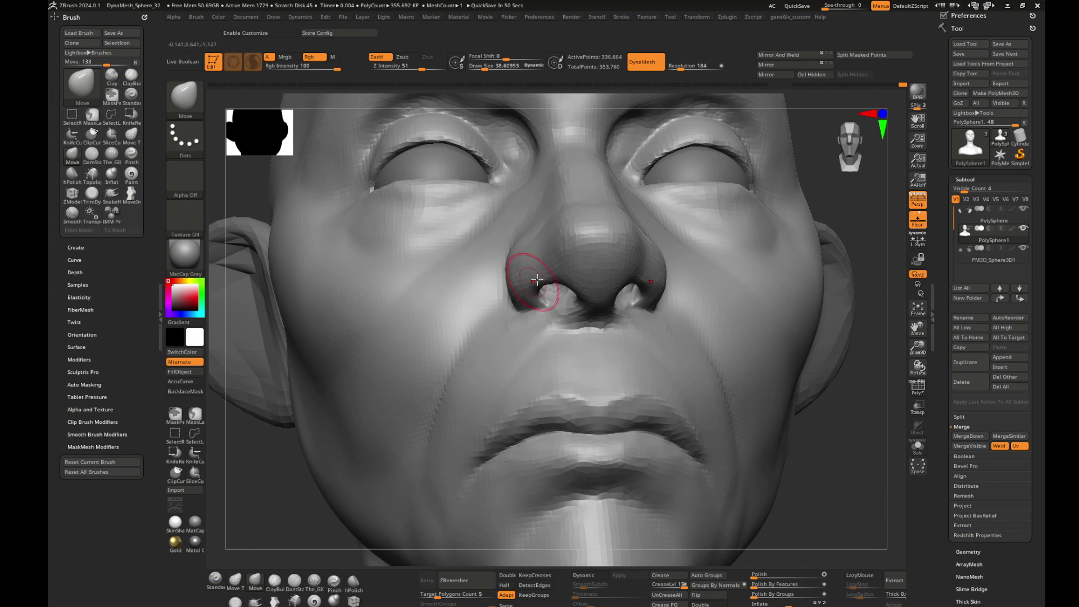
mouse_move(863, 387)
mouse_down()
mouse_move(837, 309)
mouse_move(820, 349)
mouse_move(769, 338)
mouse_move(794, 350)
mouse_move(526, 337)
mouse_move(551, 311)
mouse_up()
- Reshape the nostril wing with the Move brush and check the nose profile from several angles
key(b)
key(g)
key(s)
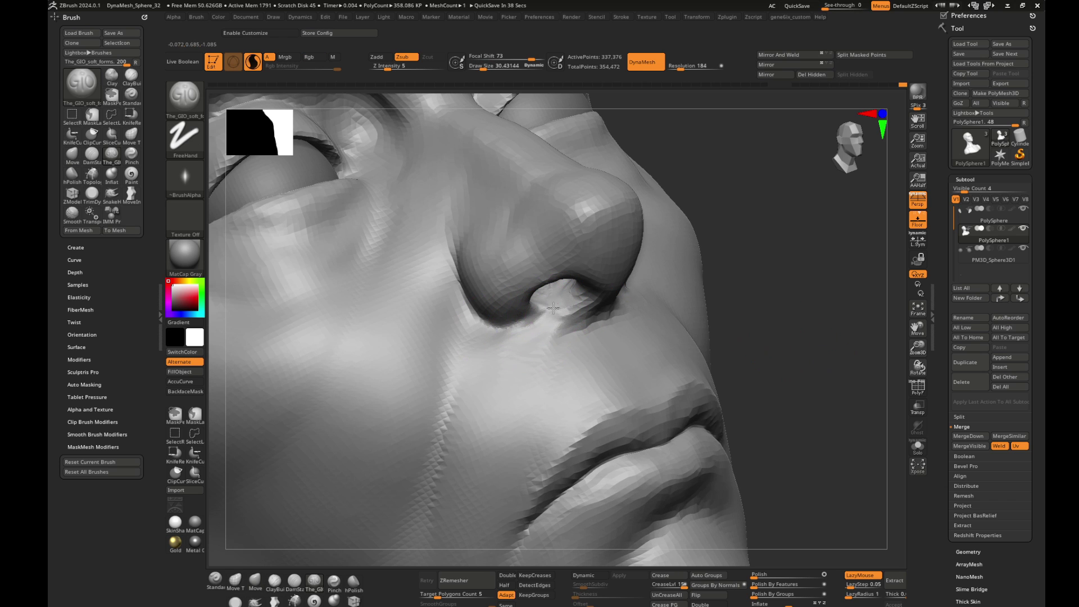
drag(789, 306, 511, 309)
key(b)
key(m)
key(v)
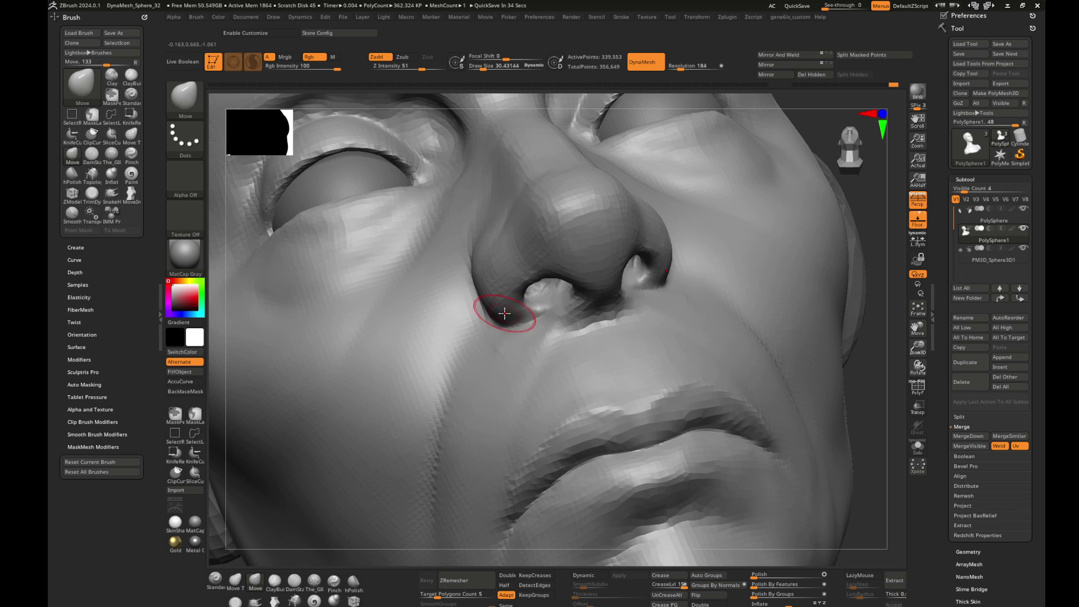
key(f)
drag(855, 356, 727, 315)
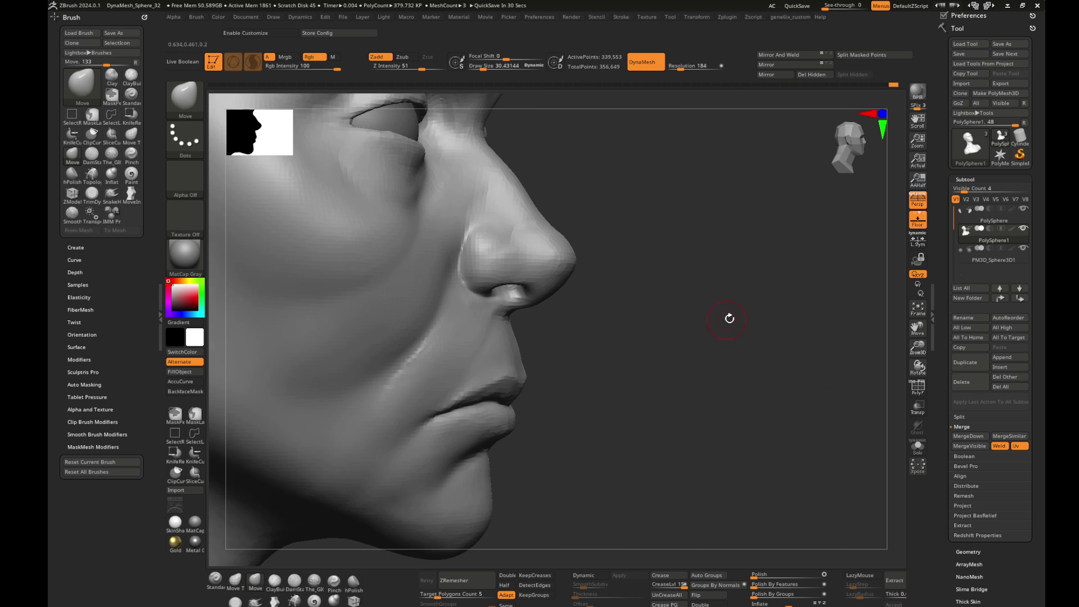
mouse_move(444, 275)
mouse_down()
mouse_move(428, 228)
mouse_move(446, 234)
mouse_up()
drag(674, 326, 743, 341)
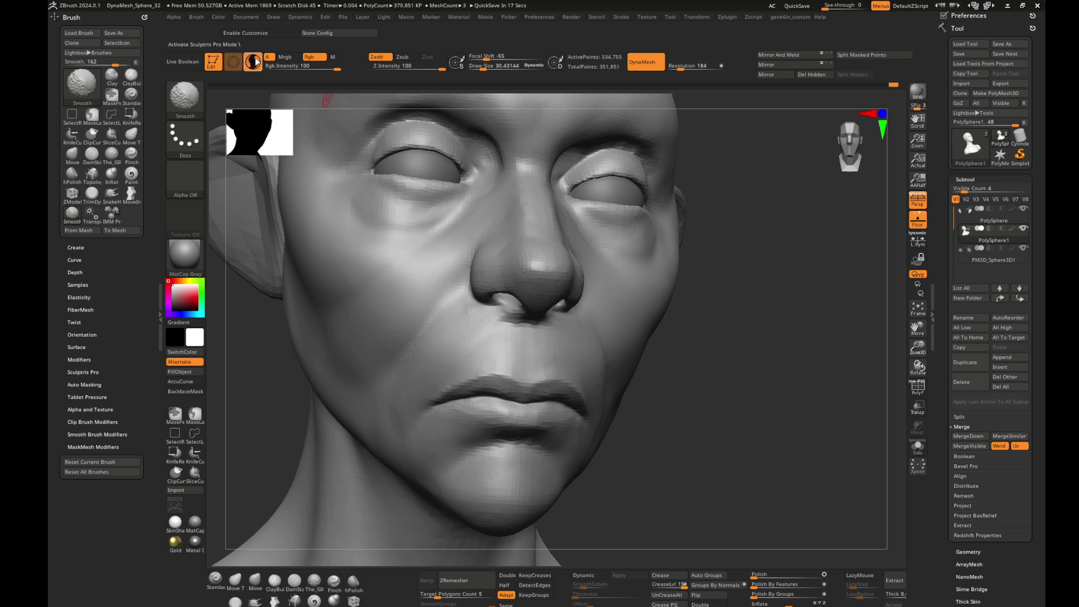
mouse_move(748, 361)
mouse_down()
mouse_move(706, 337)
mouse_move(739, 324)
mouse_move(667, 335)
mouse_move(744, 352)
mouse_move(695, 309)
mouse_move(809, 342)
mouse_move(808, 416)
mouse_move(826, 264)
mouse_up()
key(1)
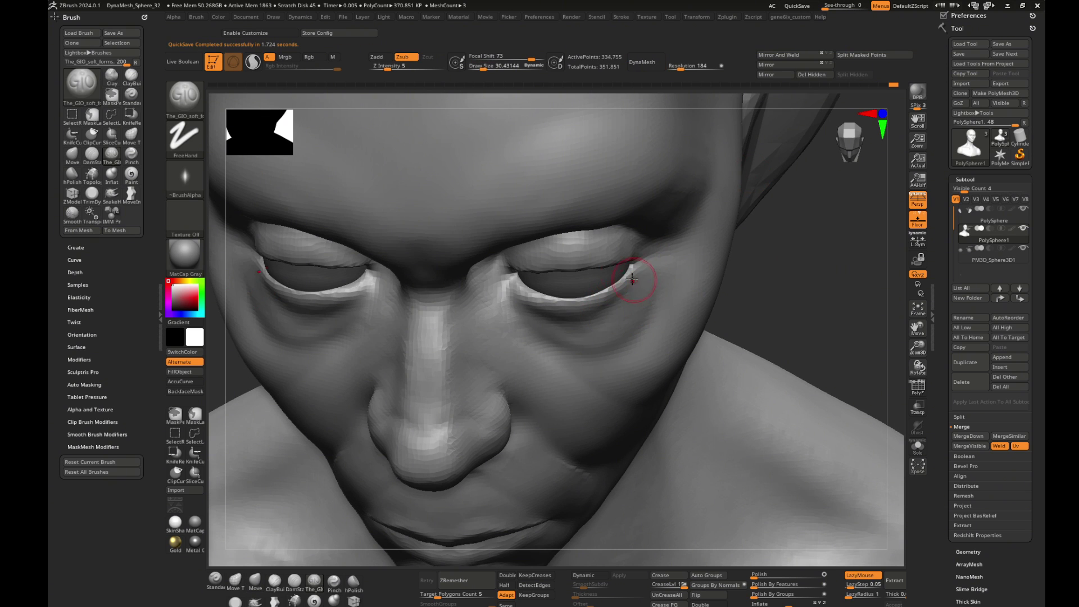
- Carve the lower eyelid rims on both eyes with The_GIO_soft_forms
mouse_move(637, 293)
right_down()
mouse_move(724, 294)
mouse_move(622, 270)
right_up()
mouse_move(607, 282)
mouse_down()
mouse_move(505, 284)
mouse_move(511, 294)
mouse_up()
right_drag(509, 280, 577, 290)
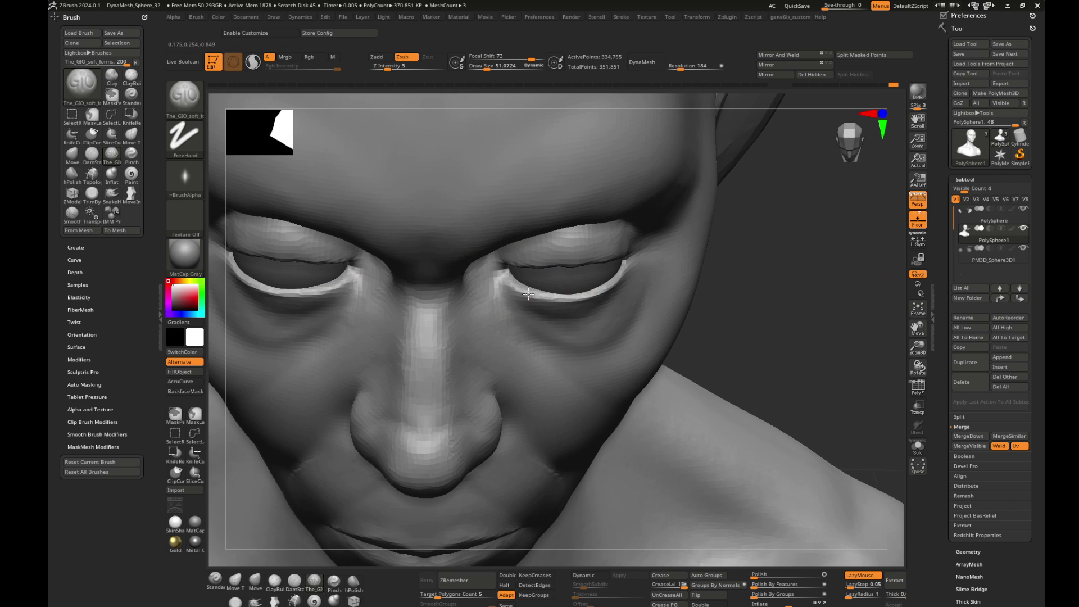
- Adjust the upper eyelid shape with the Move brush at a smaller draw size
key(b)
key(m)
key(v)
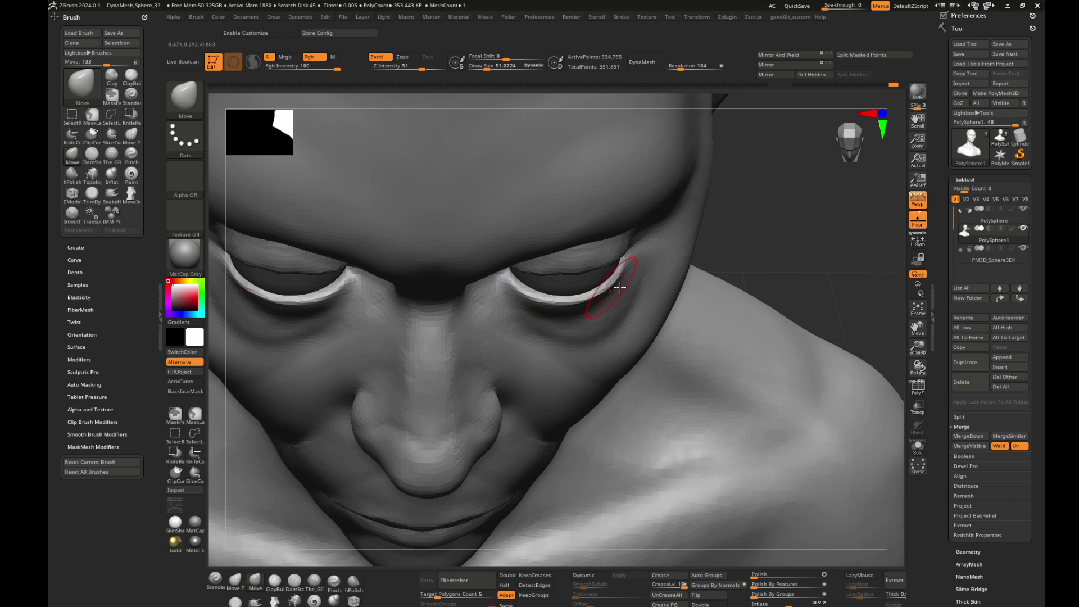
mouse_move(622, 259)
right_down()
mouse_move(686, 241)
mouse_move(633, 246)
mouse_move(335, 368)
mouse_move(631, 253)
right_up()
key(s)
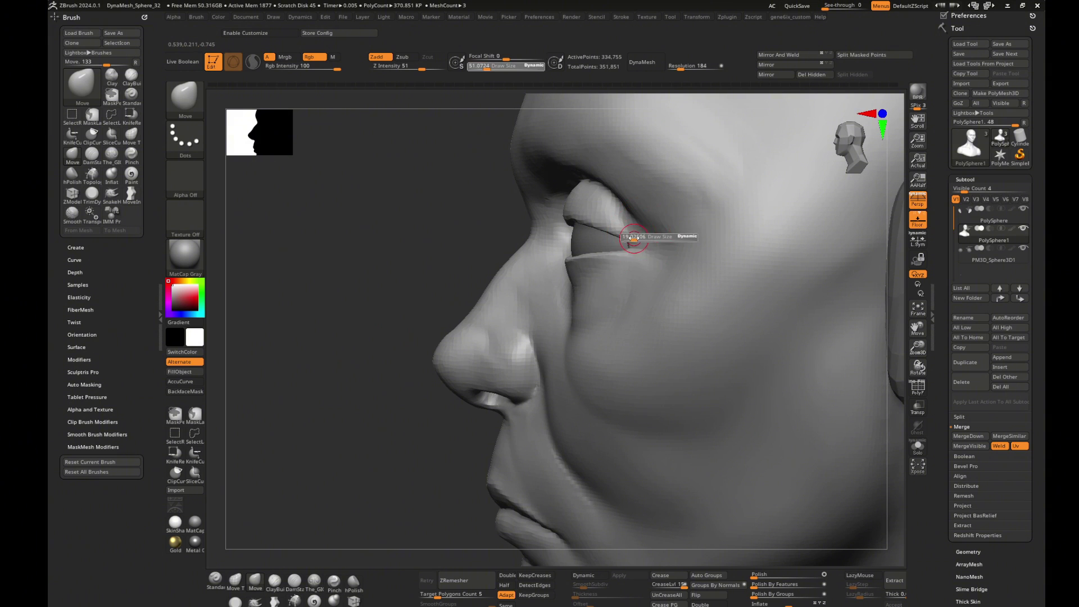
drag(639, 241, 631, 242)
key(s)
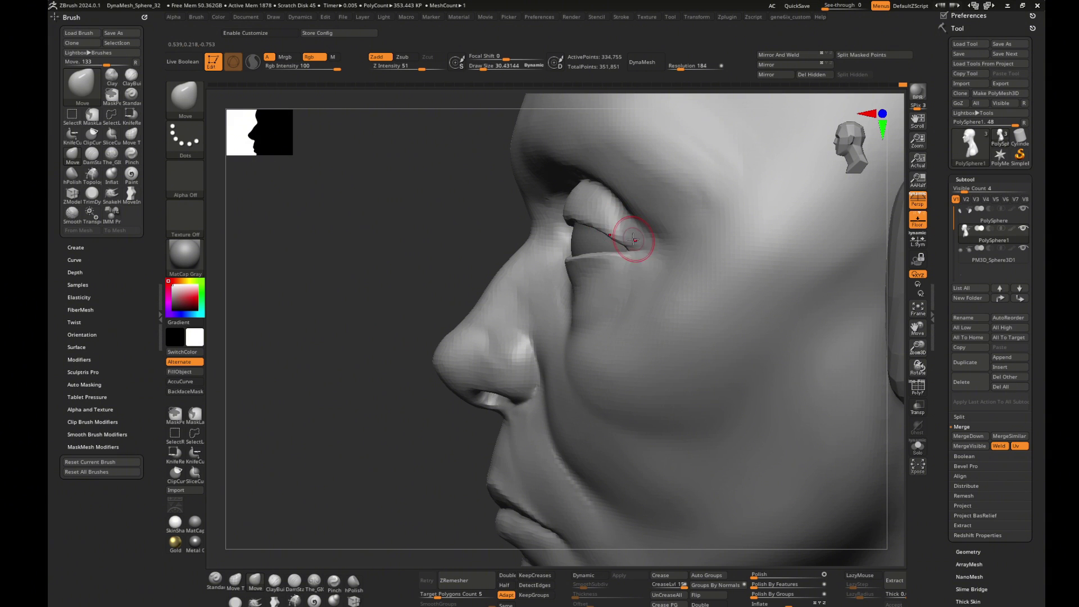
mouse_move(361, 299)
right_down()
mouse_move(847, 393)
mouse_move(833, 309)
mouse_move(818, 349)
mouse_move(303, 444)
right_up()
- Switch to the Inflate brush and zoom in on the eye and nose, then back out
key(b)
key(i)
key(n)
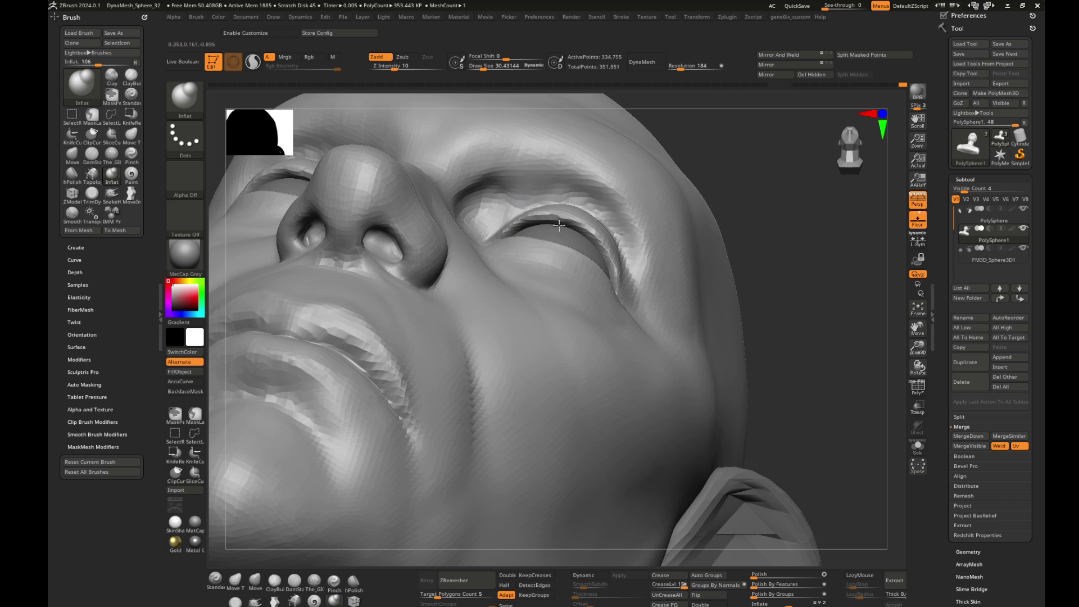
mouse_move(552, 224)
right_down()
mouse_move(792, 272)
mouse_move(774, 405)
right_up()
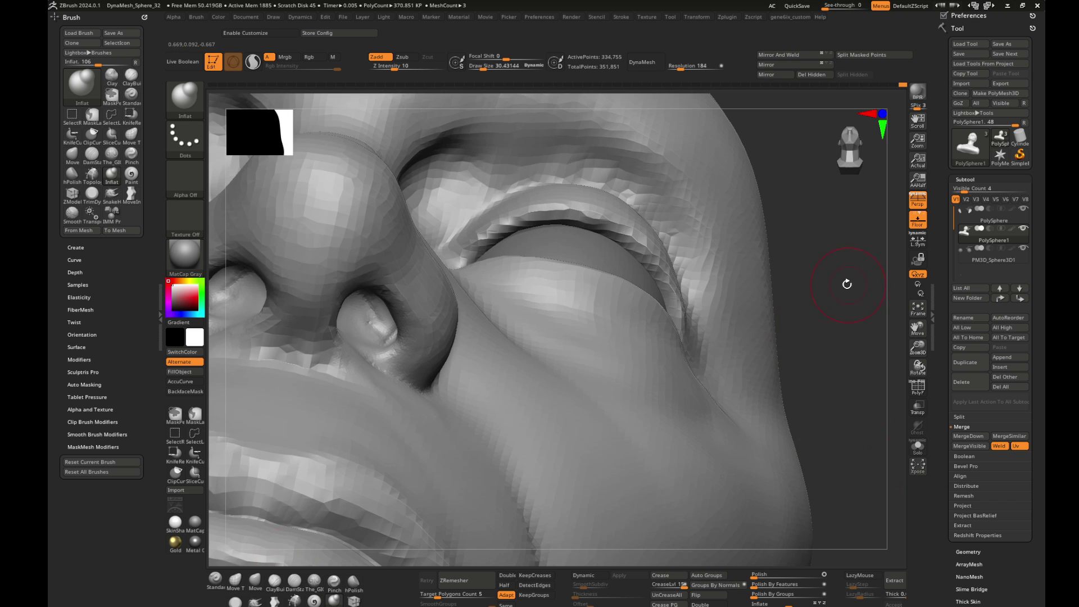
mouse_move(846, 282)
shift+right_down()
mouse_move(792, 366)
mouse_move(747, 400)
mouse_move(713, 390)
shift+right_up()
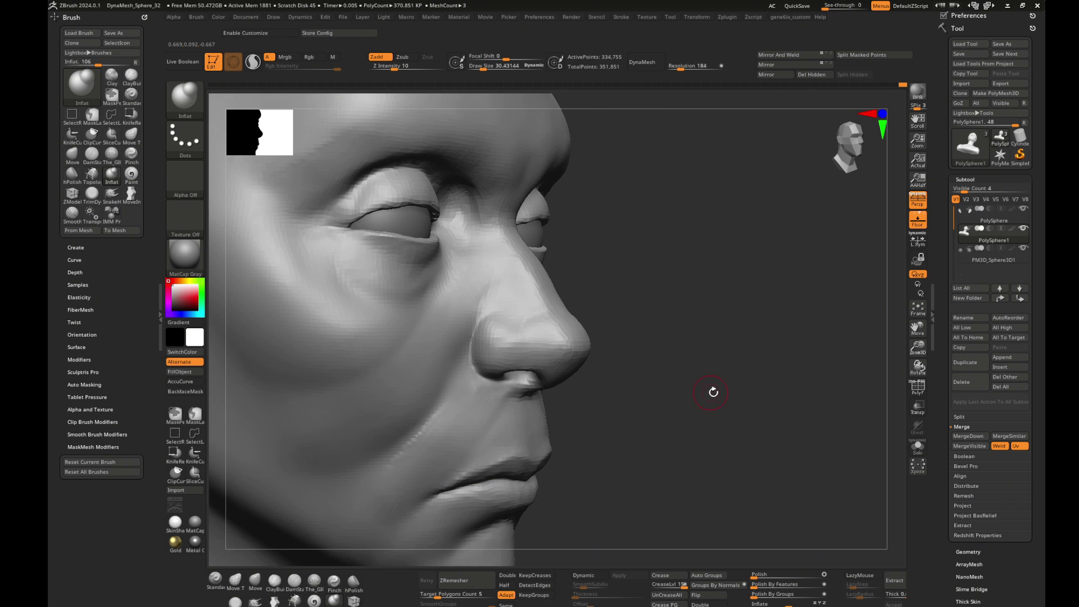
- Sculpt the nose with The_GIO_soft_forms enlarged to cover the nose
key(b)
key(t)
key(g)
key(s)
drag(553, 336, 573, 335)
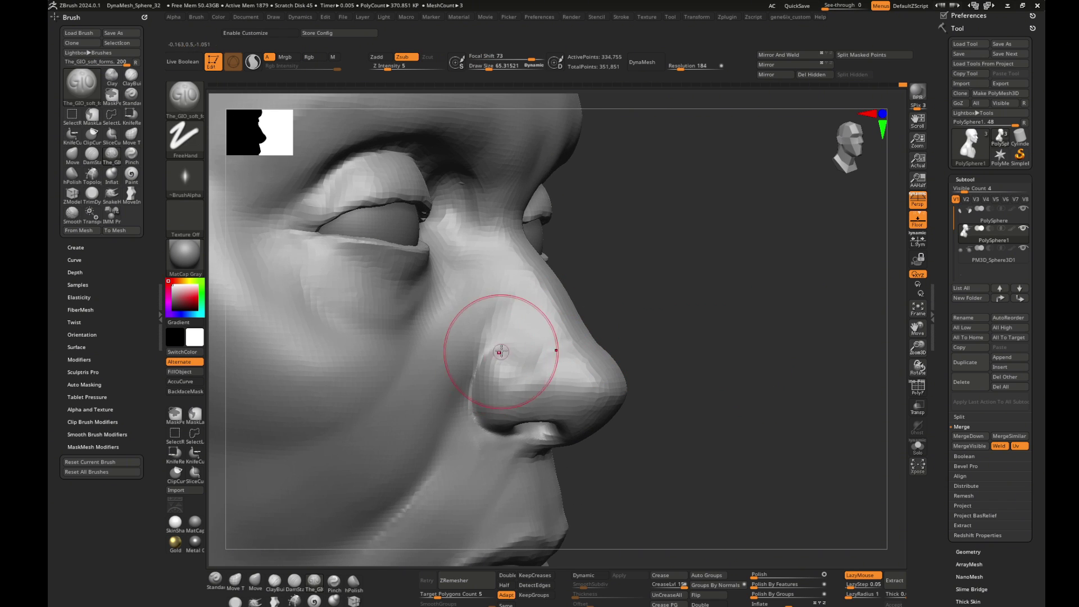
key(s)
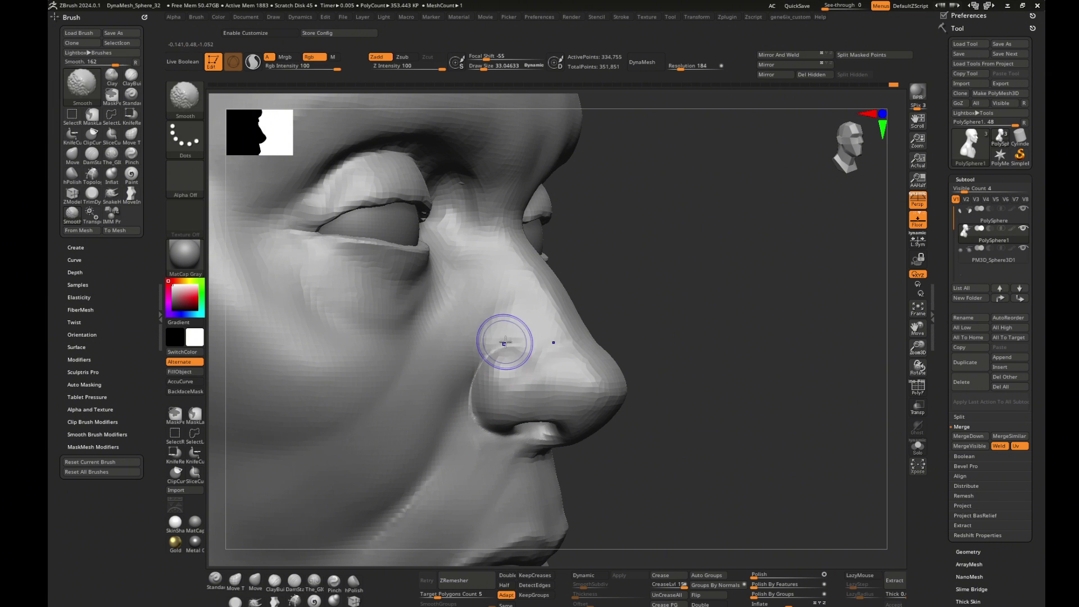
mouse_move(635, 349)
mouse_down()
mouse_move(820, 432)
mouse_move(493, 373)
mouse_up()
- Push the sides of the nose into shape with Move, checking front and three-quarter views
key(b)
key(m)
key(v)
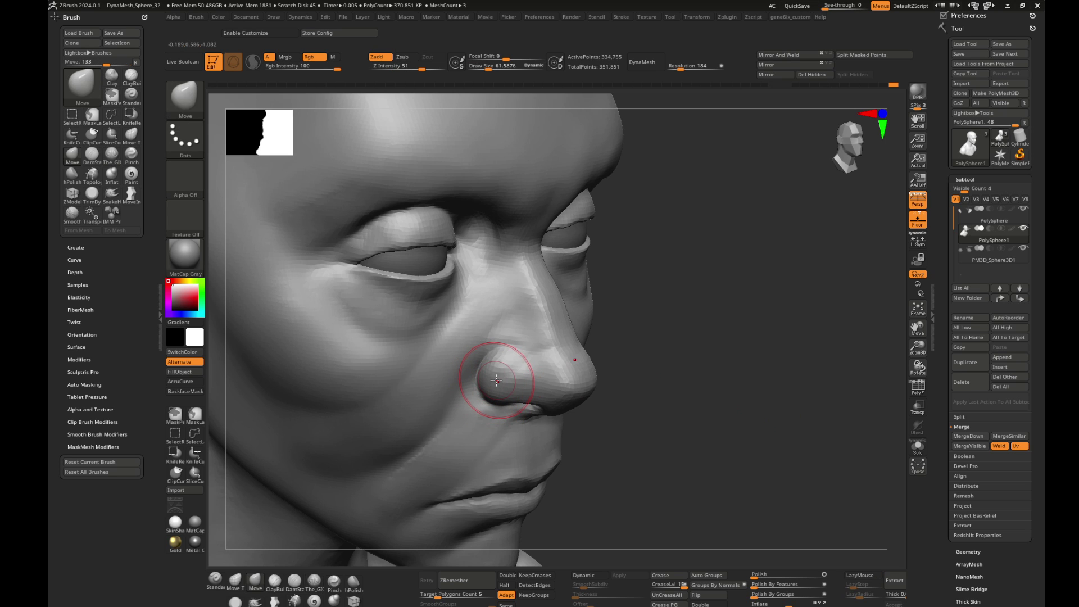
key(Escape)
right_drag(521, 384, 548, 389)
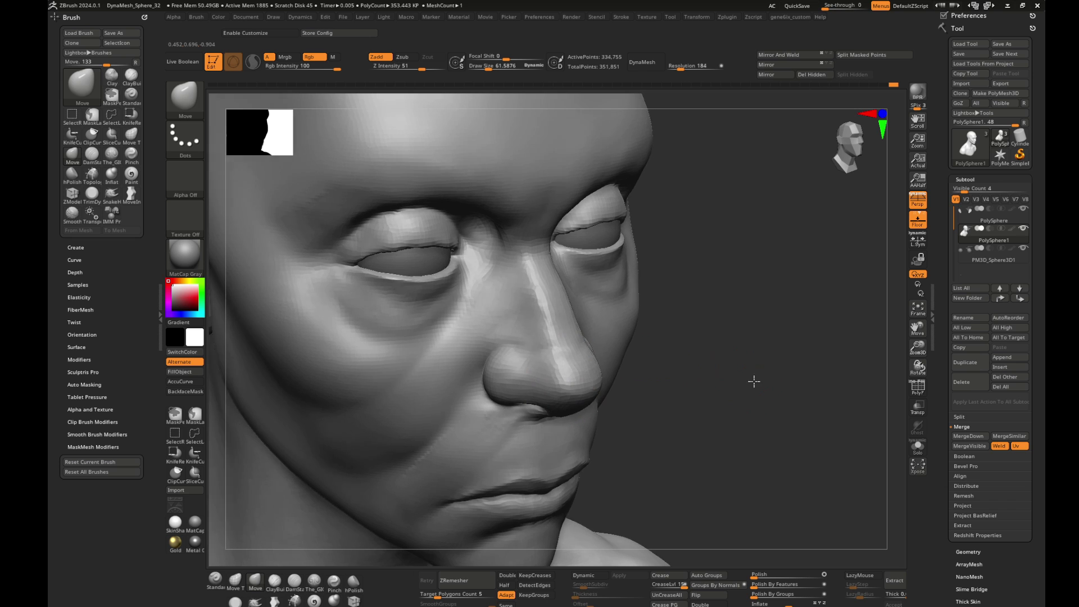
drag(752, 377, 546, 358)
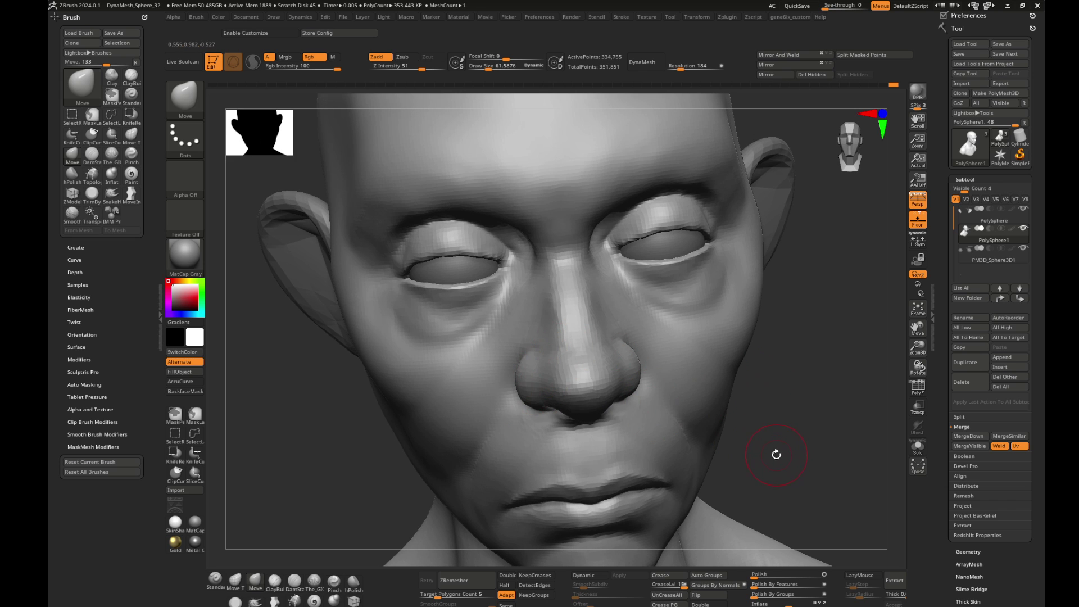
drag(776, 454, 548, 361)
- Build up the nose tip with ClayBuildup and Move, then frame the whole bust
key(b)
key(c)
key(b)
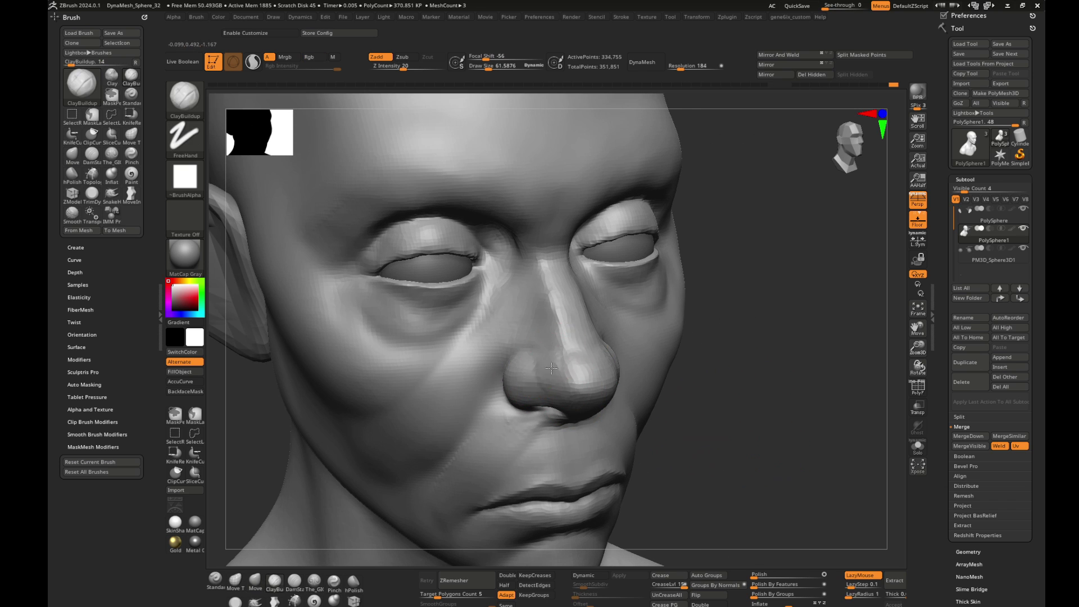
right_drag(551, 367, 741, 378)
mouse_move(669, 433)
mouse_down()
mouse_move(781, 424)
mouse_move(722, 386)
mouse_up()
key(b)
key(m)
key(v)
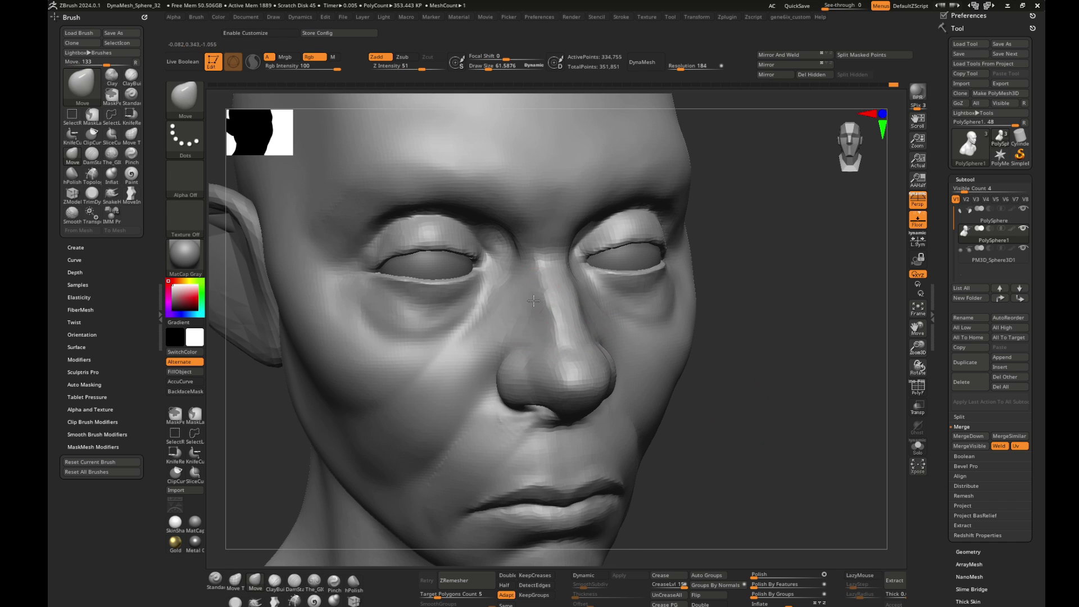
key(f)
mouse_move(677, 352)
right_down()
mouse_move(770, 402)
mouse_move(746, 405)
right_up()
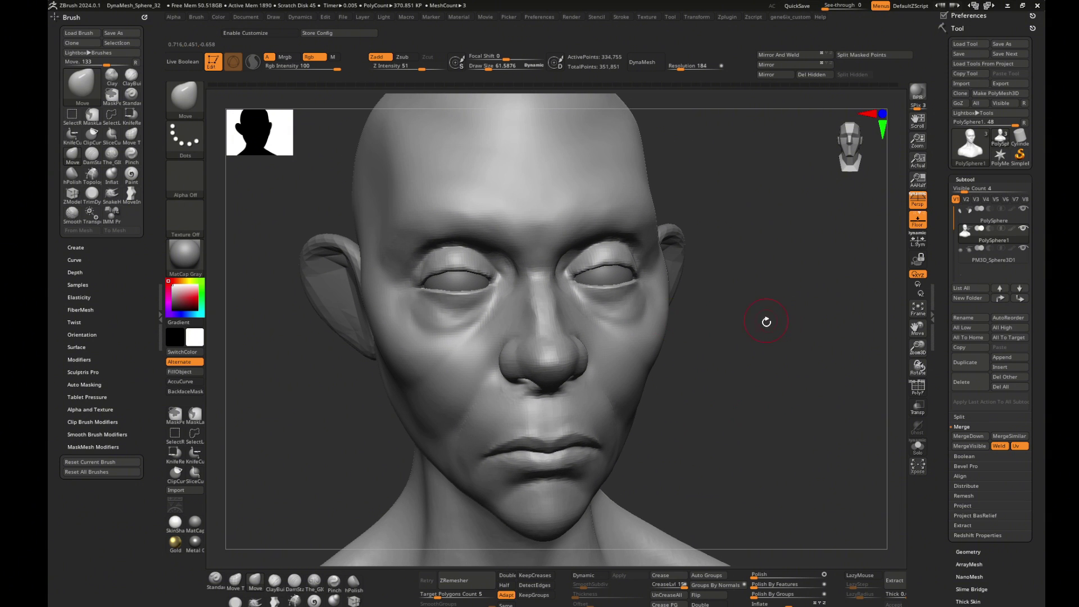
key(f)
mouse_move(749, 311)
right_down()
mouse_move(710, 325)
mouse_move(795, 354)
mouse_move(821, 342)
right_up()
- Select the separate ear PolySphere subtool and orbit the view around it
key(s)
drag(711, 348, 719, 348)
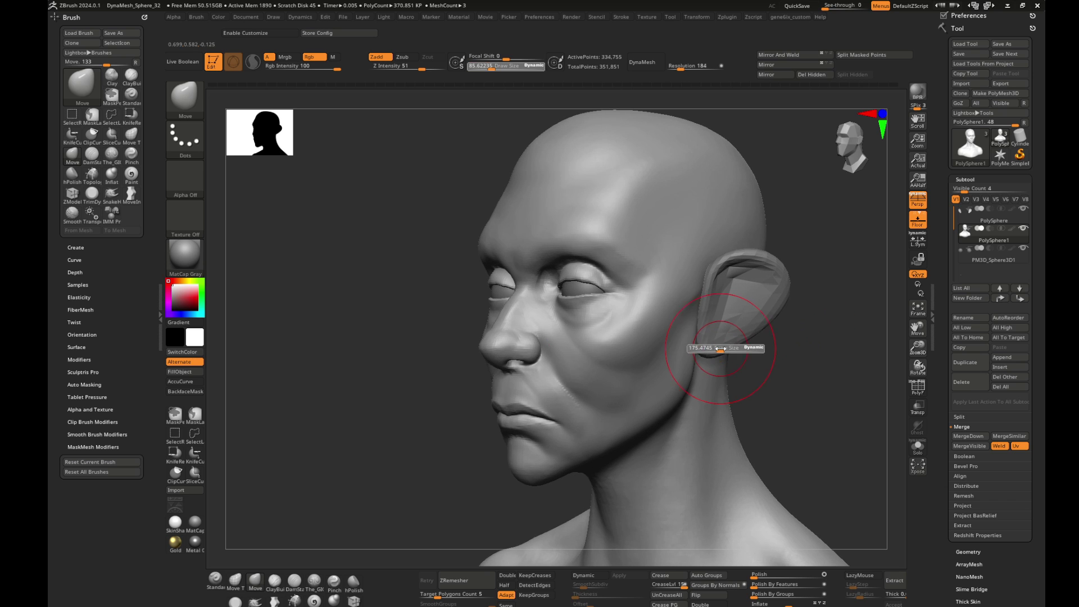
alt+click(733, 293)
mouse_move(759, 349)
right_down()
mouse_move(715, 352)
mouse_move(827, 366)
mouse_move(705, 351)
mouse_move(818, 347)
mouse_move(727, 330)
right_up()
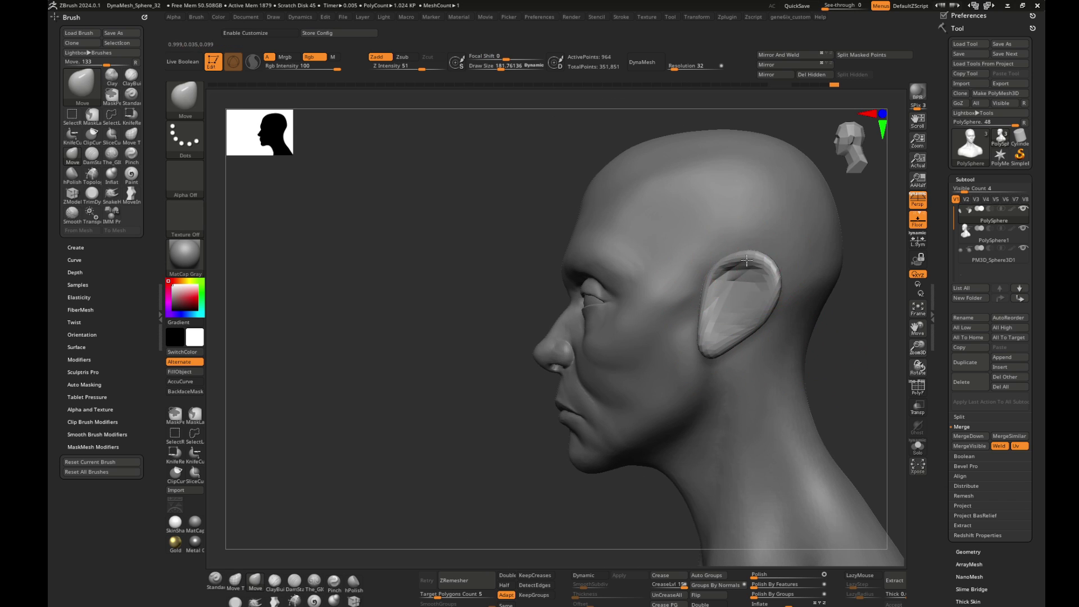
mouse_move(746, 261)
right_down()
mouse_move(770, 339)
mouse_move(753, 347)
mouse_move(816, 345)
mouse_move(821, 330)
mouse_move(833, 345)
mouse_move(840, 320)
mouse_move(792, 331)
mouse_move(802, 336)
mouse_move(775, 433)
mouse_move(809, 315)
mouse_move(809, 357)
mouse_move(773, 289)
mouse_move(744, 349)
mouse_move(766, 352)
right_up()
- Shrink the Move brush to about 69 and nudge the ear's inner bowl
key(s)
right_drag(578, 337, 700, 325)
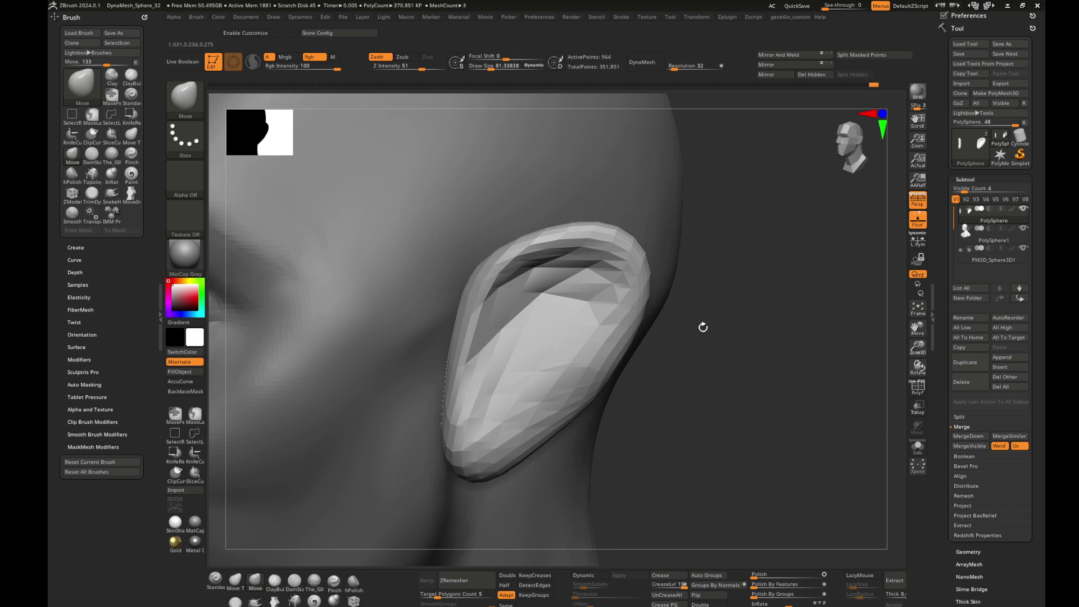
key(s)
drag(585, 292, 573, 289)
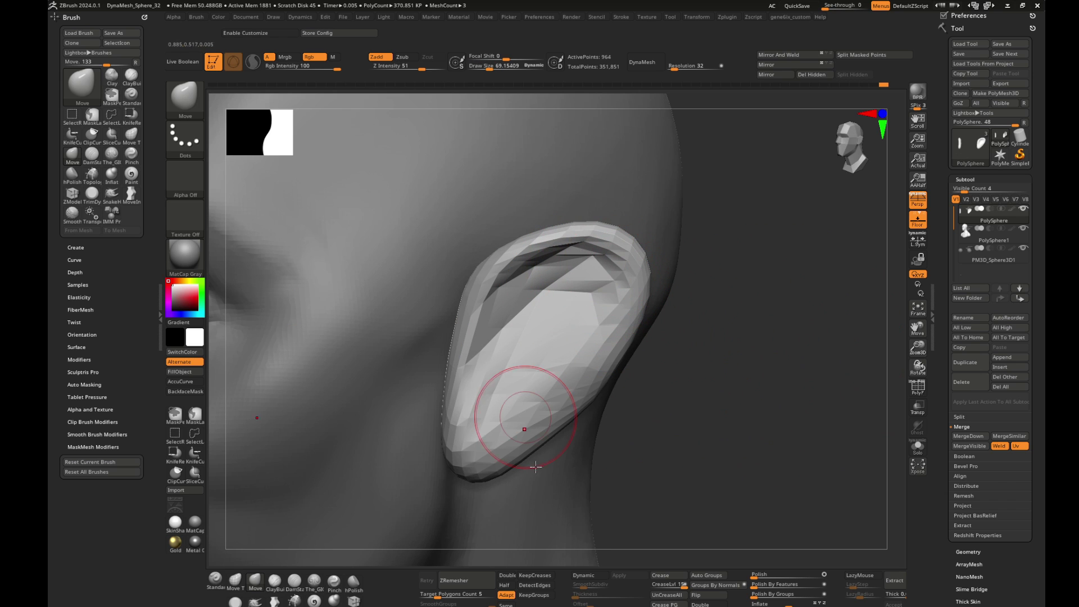
- Remesh the ear and carve a groove along its upper inner rim with DamStandard
click(512, 573)
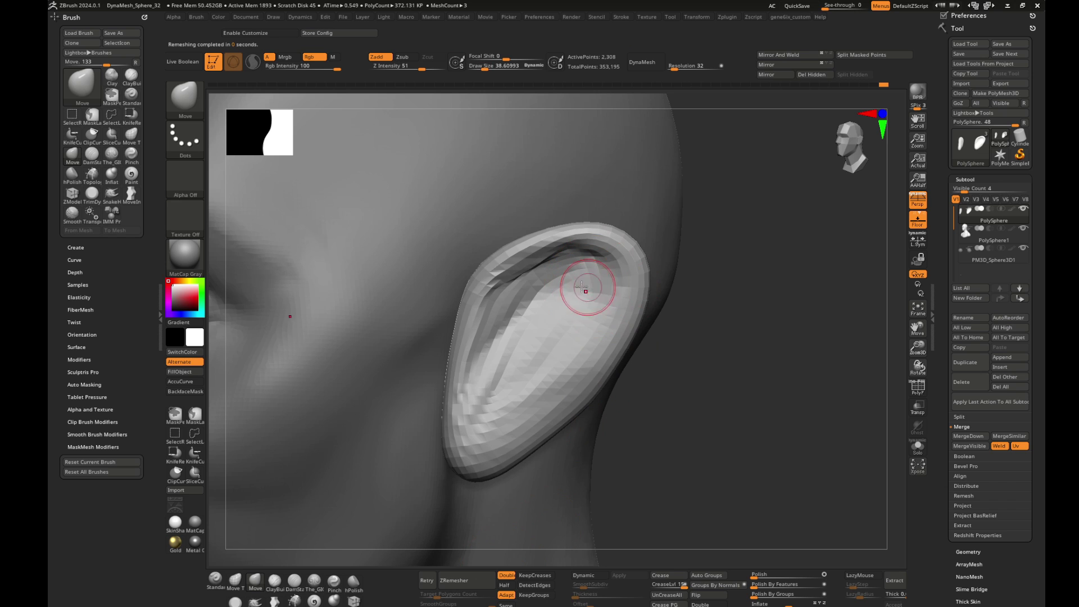
mouse_move(590, 261)
right_down()
mouse_move(549, 258)
mouse_move(771, 306)
right_up()
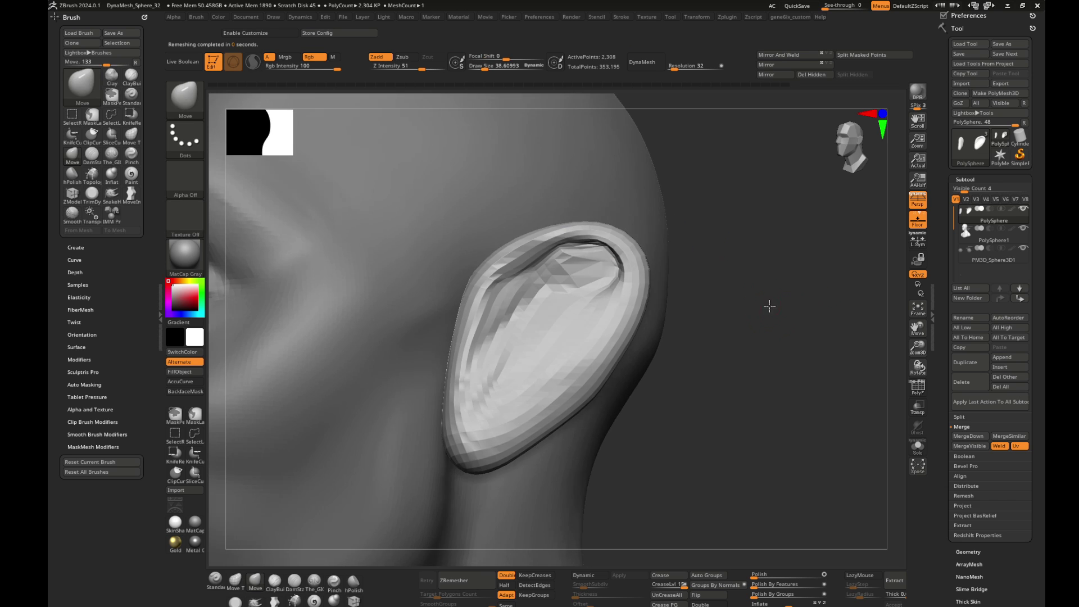
key(b)
key(d)
key(s)
drag(544, 250, 581, 236)
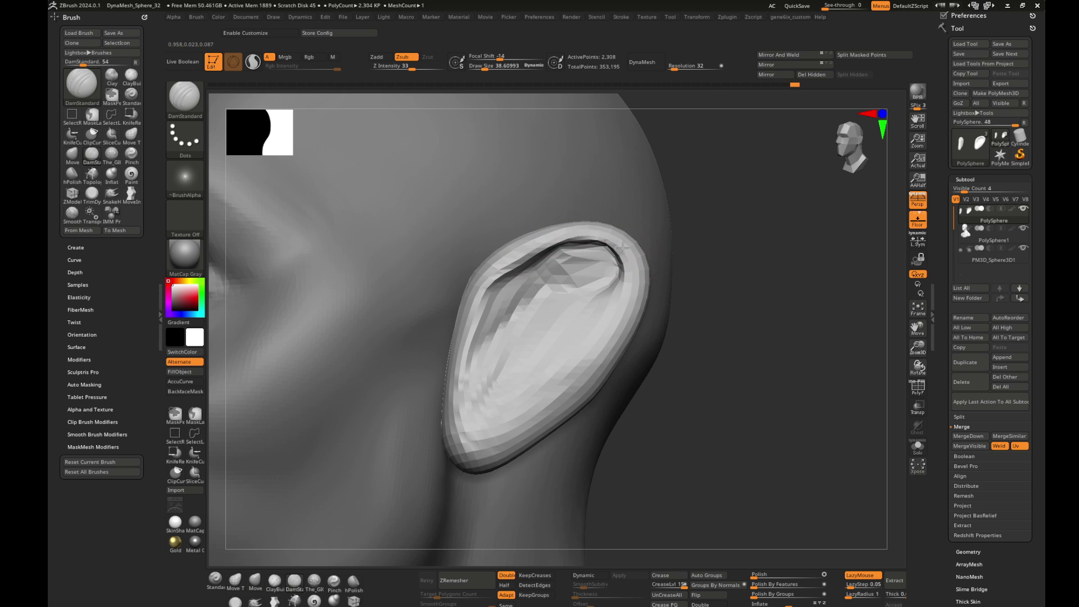
right_drag(623, 248, 598, 265)
- Push the ear into shape with Move, turning it toward the viewer at a smaller brush size
key(b)
key(m)
key(v)
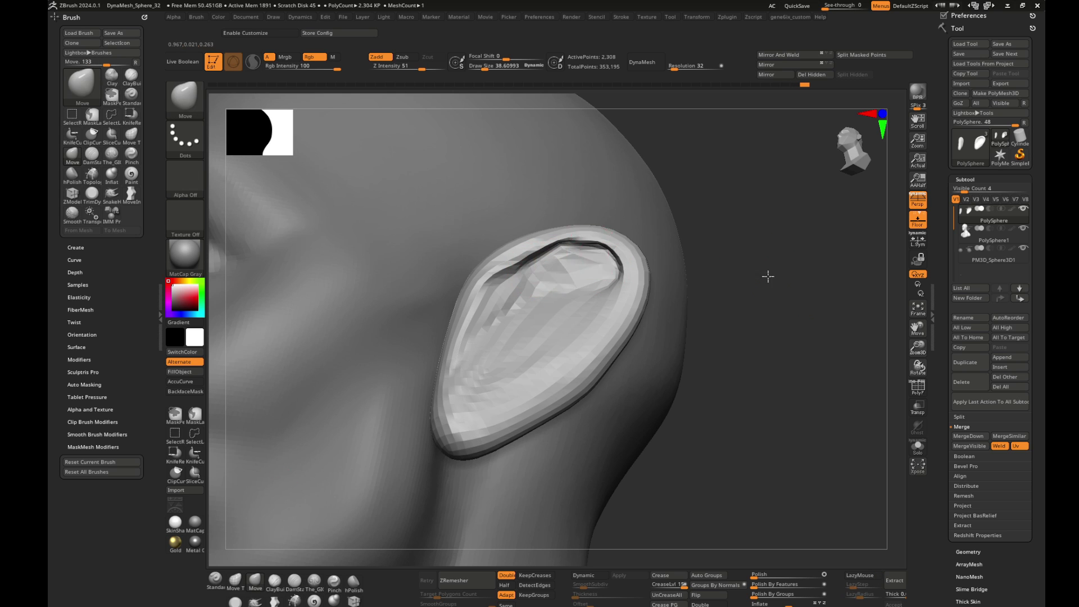
mouse_move(767, 276)
right_down()
mouse_move(566, 240)
mouse_move(579, 257)
right_up()
right_drag(765, 267, 570, 257)
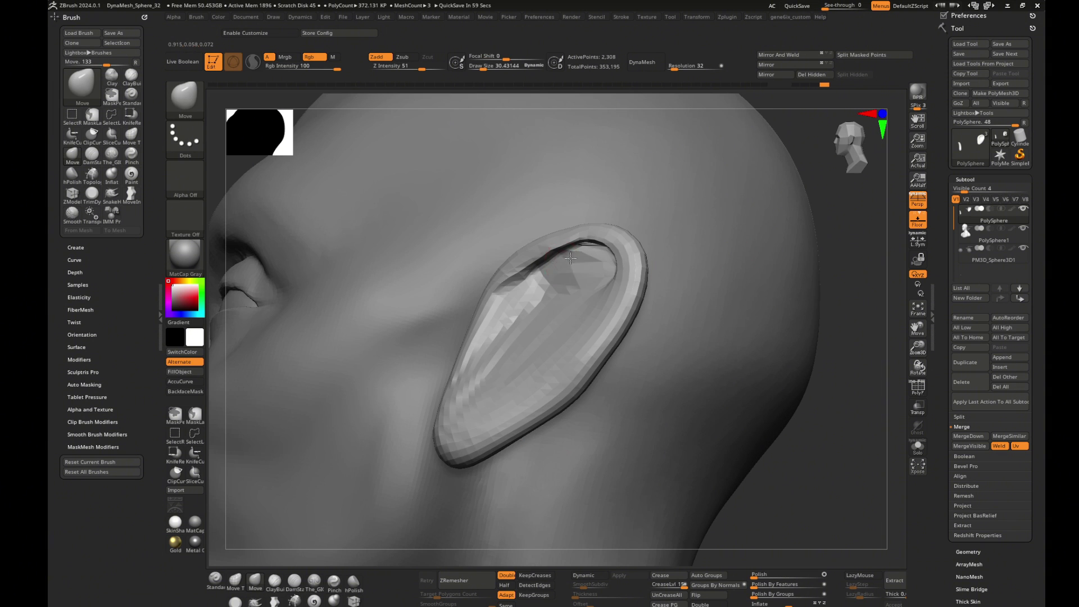
right_drag(793, 306, 773, 309)
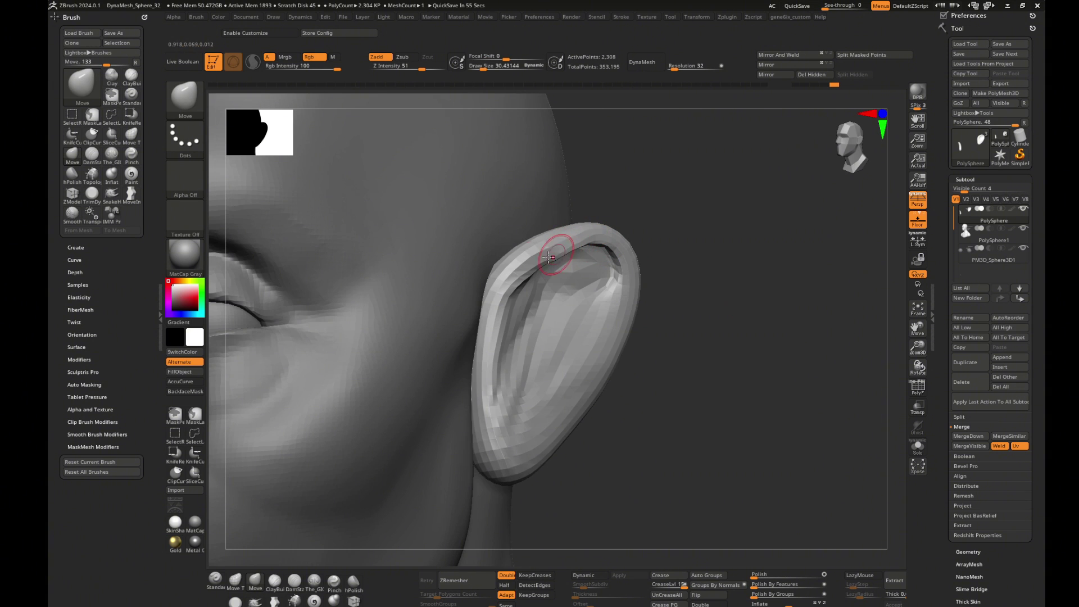
mouse_move(530, 279)
right_down()
mouse_move(494, 285)
mouse_move(557, 301)
mouse_move(495, 313)
mouse_move(755, 329)
mouse_move(550, 309)
mouse_move(584, 281)
right_up()
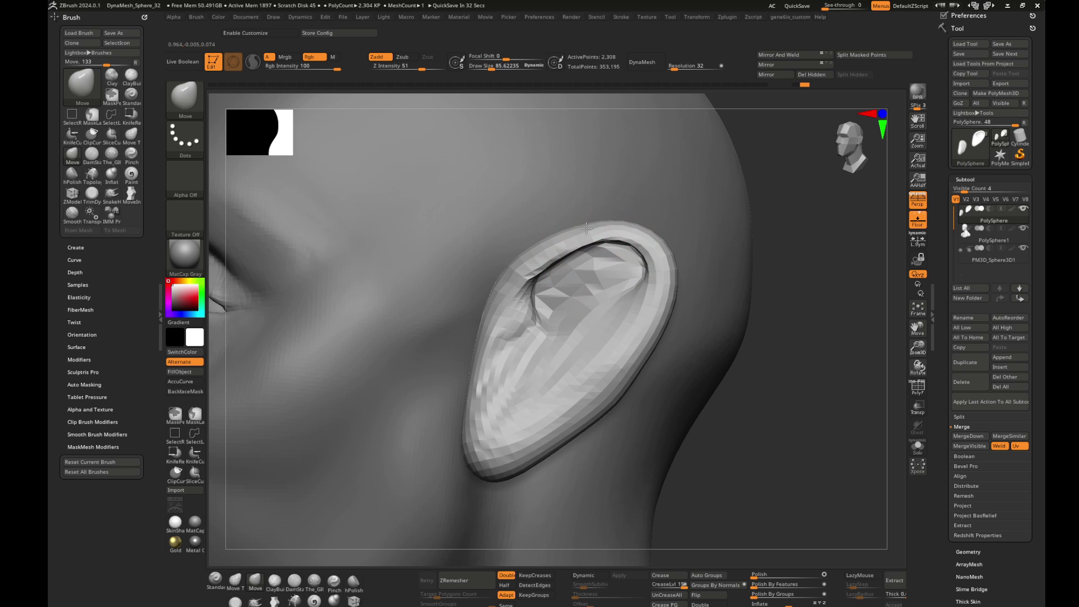
right_drag(799, 313, 625, 307)
key(s)
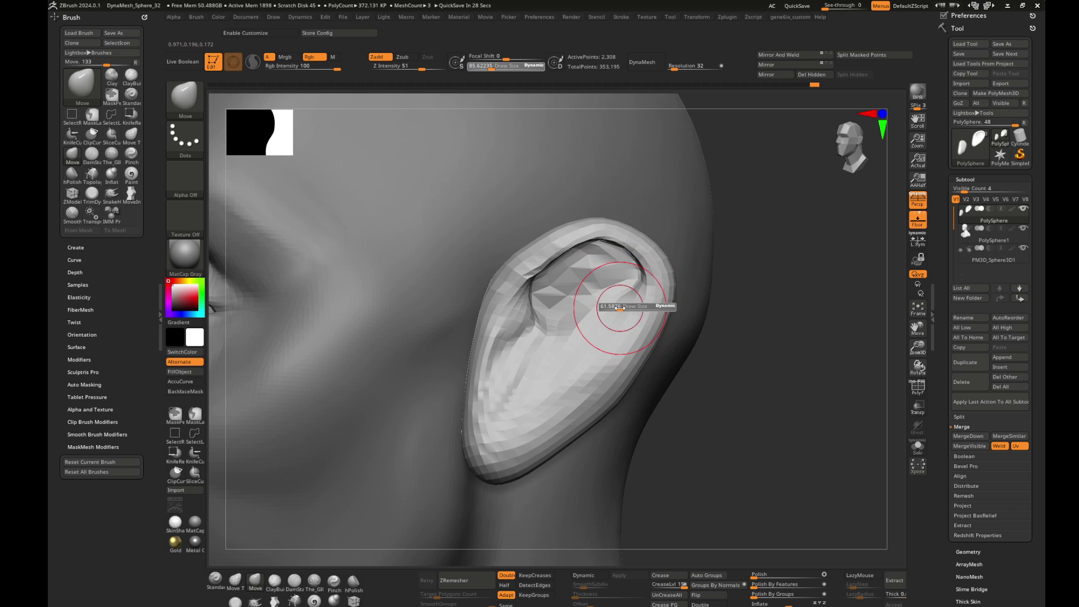
drag(625, 306, 619, 298)
right_drag(641, 284, 776, 320)
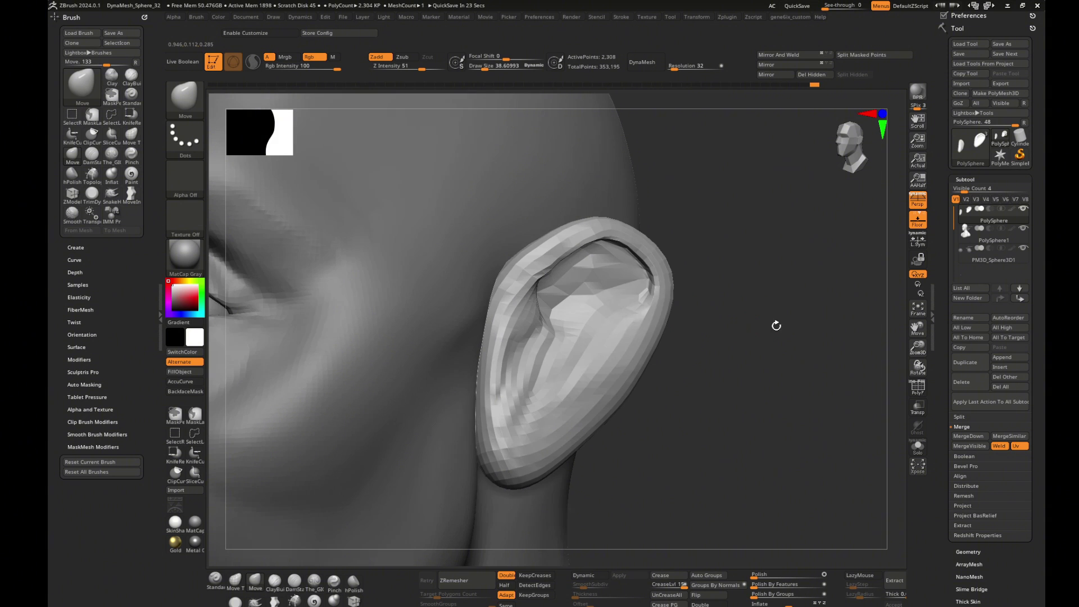
- Rework the ear with ClayBuildup, Move and a soft-forms brush while orbiting around it
key(b)
key(c)
key(b)
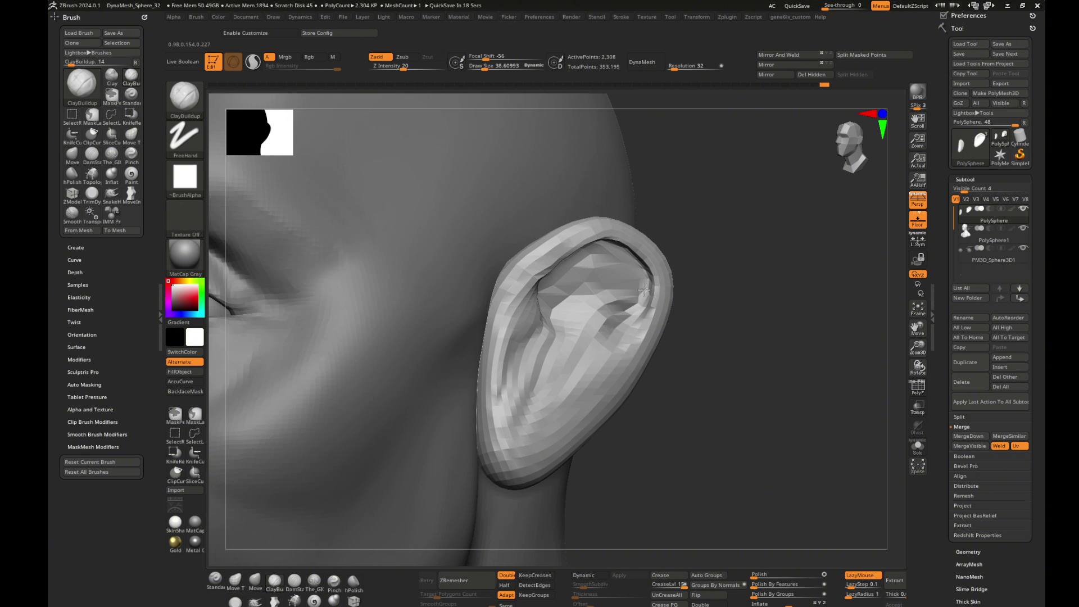
mouse_move(741, 344)
right_down()
mouse_move(650, 301)
mouse_move(678, 313)
mouse_move(635, 341)
right_up()
key(b)
key(m)
key(v)
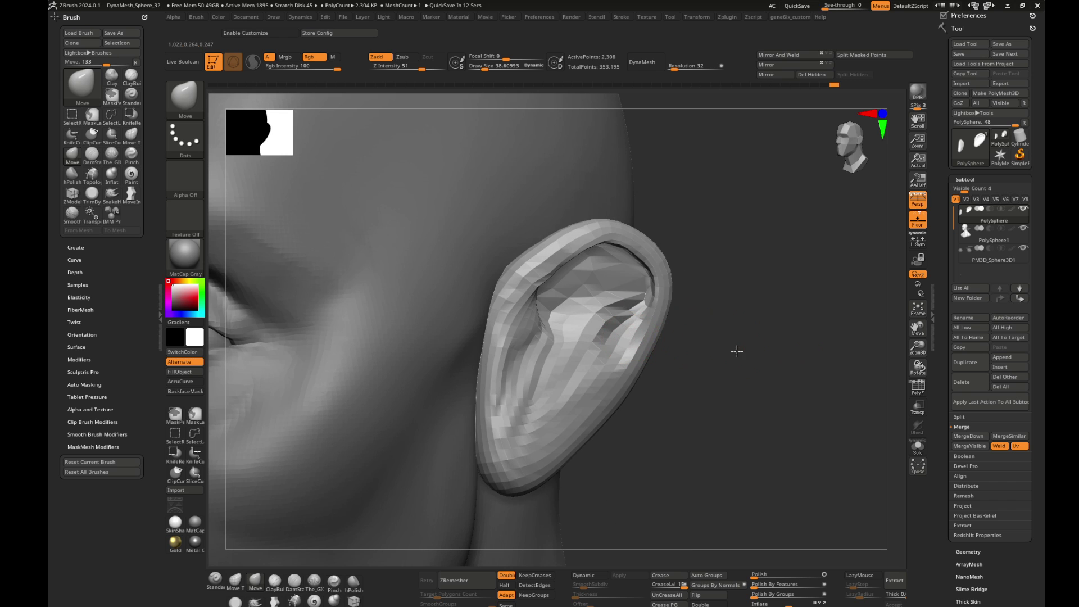
right_drag(736, 350, 612, 314)
key(b)
key(t)
key(h)
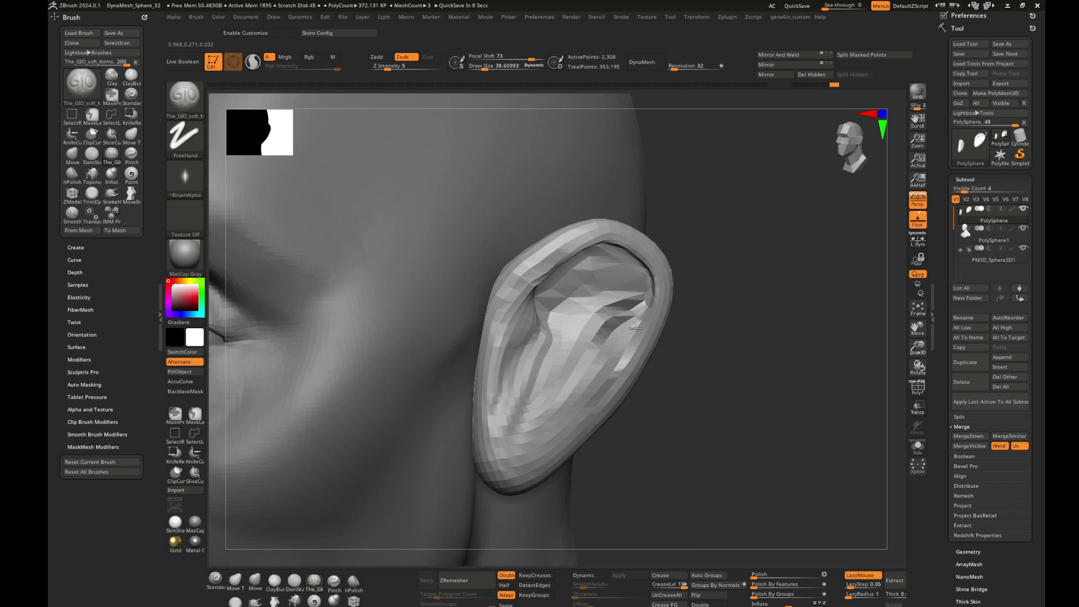
mouse_move(590, 365)
right_down()
mouse_move(754, 398)
mouse_move(742, 395)
right_up()
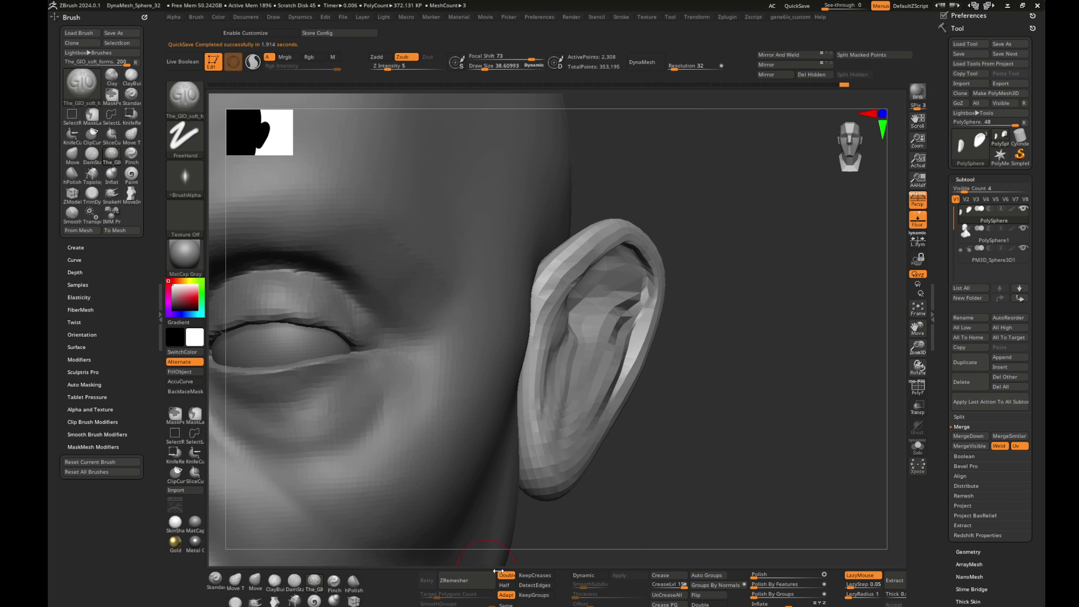
- DynaMesh the ear and build up clay along the antihelix ridge and concha hollow
mouse_move(498, 561)
right_down()
mouse_move(723, 410)
mouse_move(646, 321)
right_up()
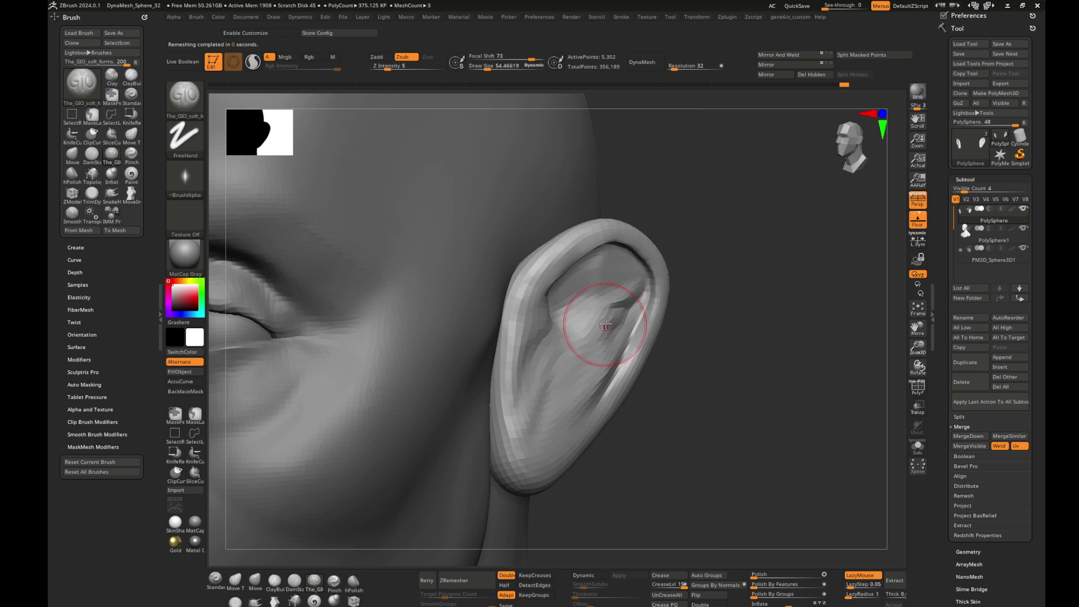
key(b)
key(c)
key(b)
drag(598, 372, 600, 376)
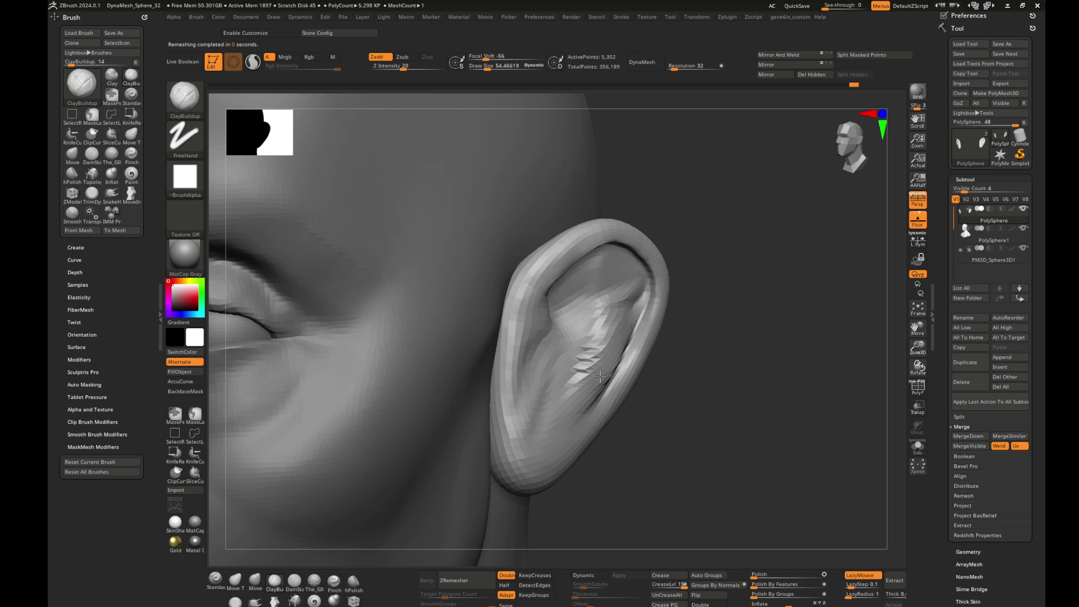
right_drag(715, 344, 578, 301)
drag(578, 301, 617, 259)
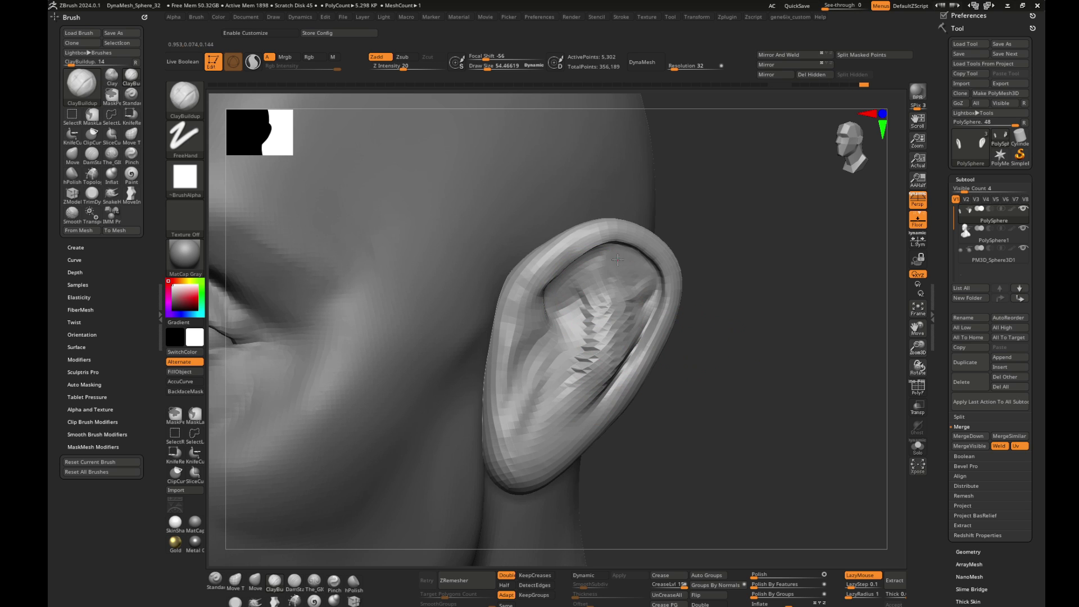
shift+drag(649, 292, 578, 373)
right_drag(578, 373, 686, 337)
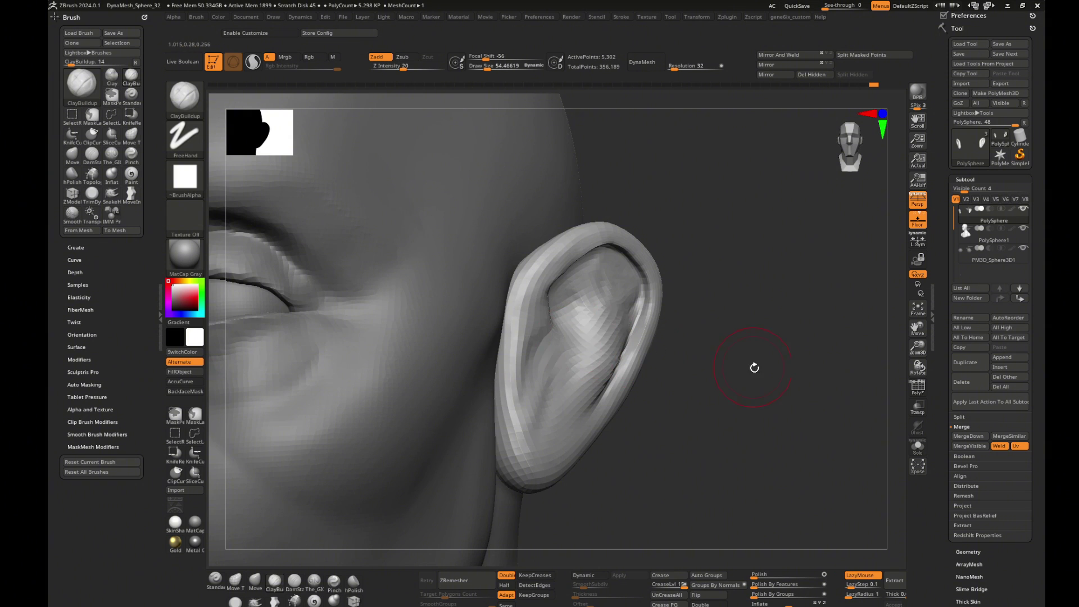
- Refine the inner ear with Move and ClayBuildup at a draw size of about 25
mouse_move(760, 371)
right_down()
mouse_move(571, 349)
mouse_move(789, 371)
mouse_move(653, 387)
right_up()
key(s)
drag(532, 381, 525, 380)
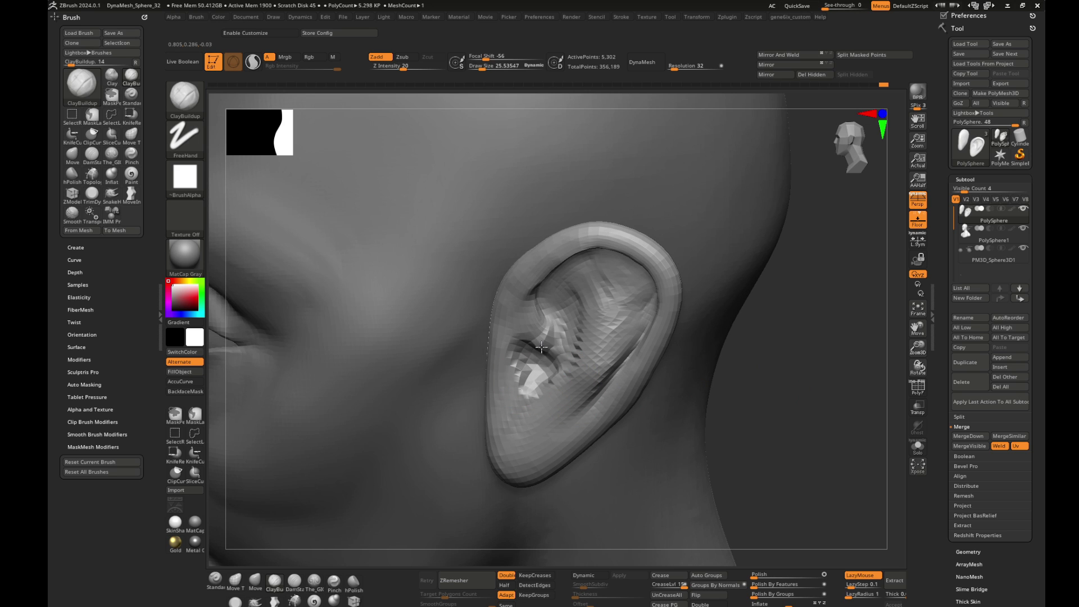
mouse_move(539, 357)
right_down()
mouse_move(794, 392)
mouse_move(531, 386)
right_up()
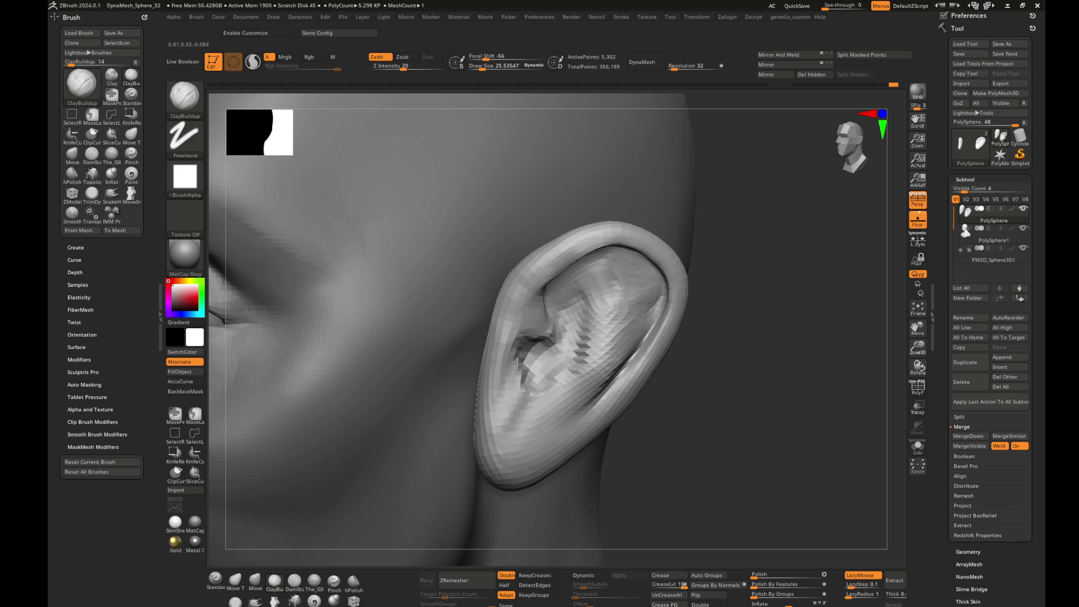
key(b)
key(m)
key(v)
mouse_move(619, 367)
right_down()
mouse_move(543, 366)
mouse_move(809, 409)
right_up()
key(b)
key(c)
key(b)
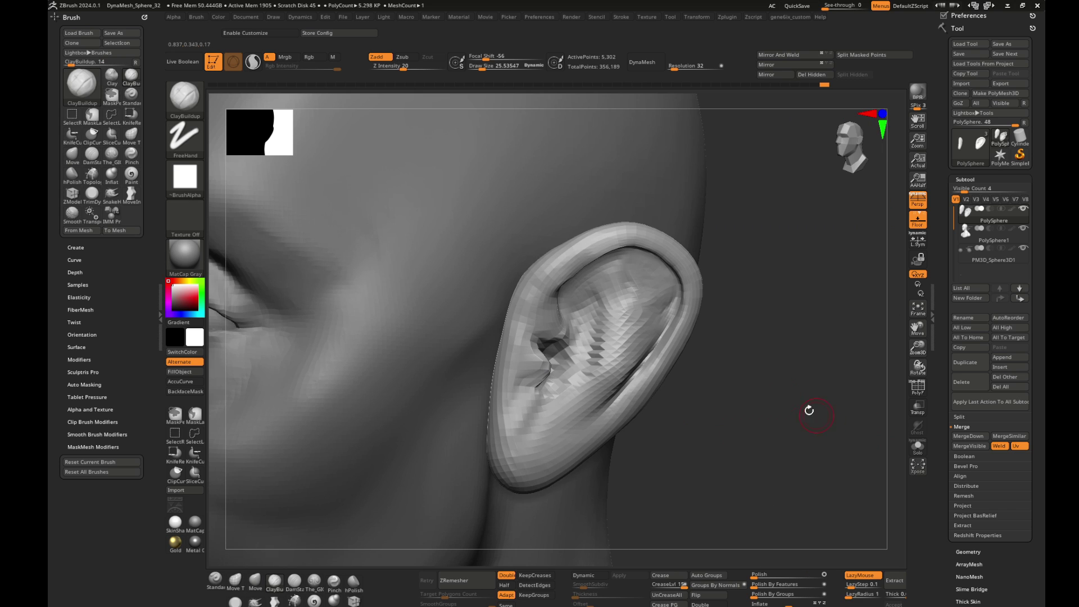
- Remesh the ear at higher density and set the Move brush to about 38
click(471, 580)
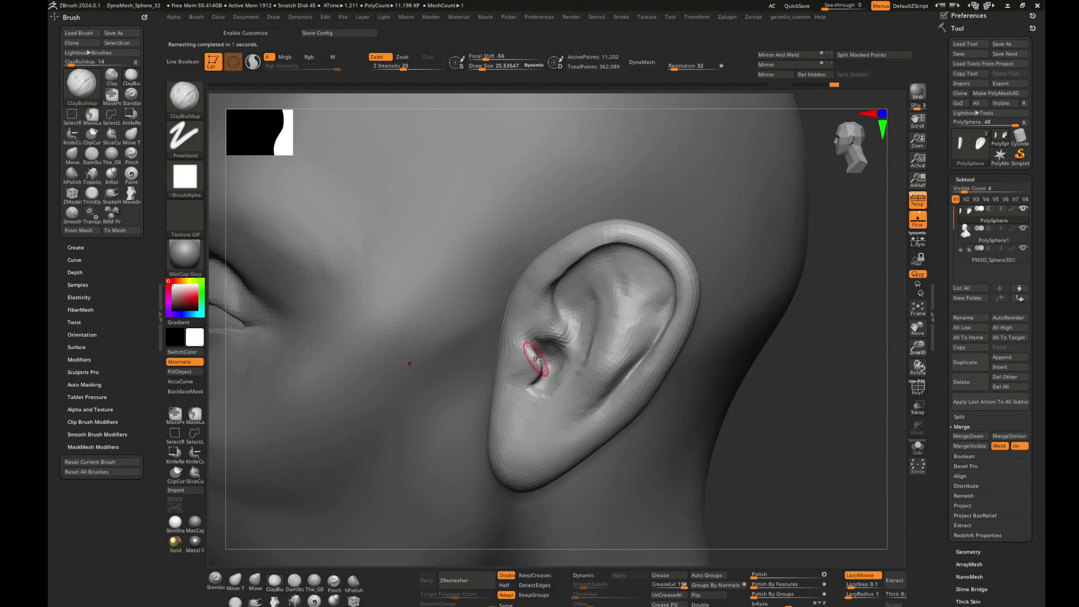
key(b)
key(m)
key(v)
key(bracketright)
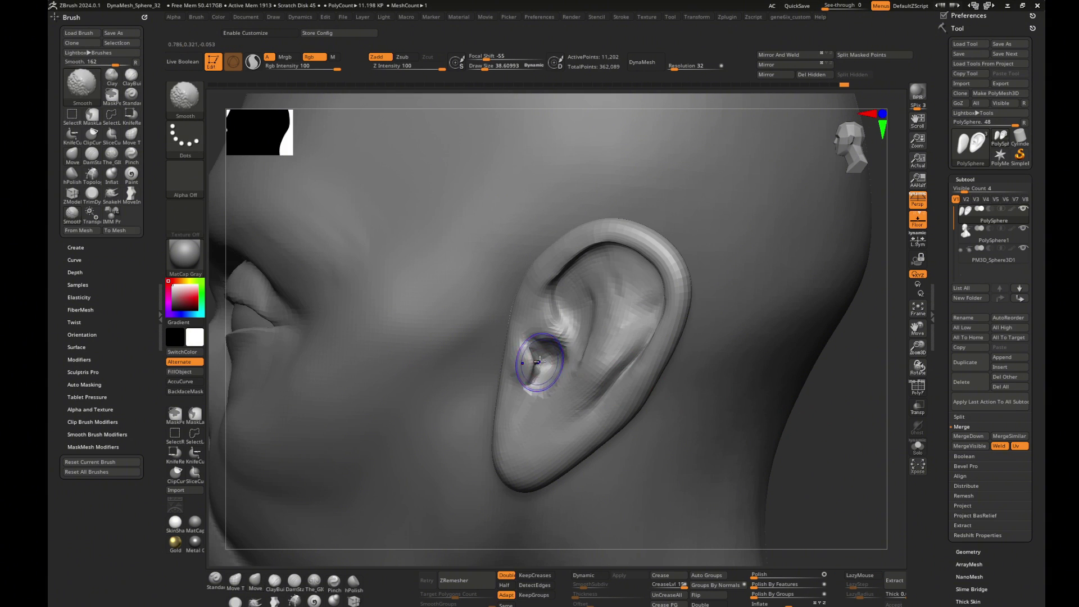
key(s)
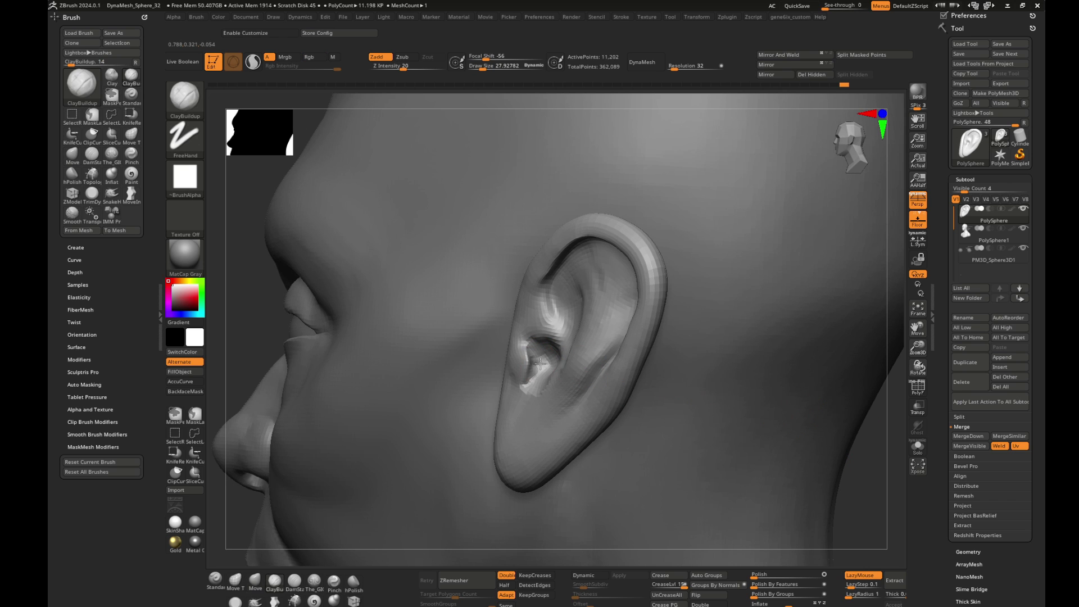
mouse_move(824, 437)
mouse_down()
mouse_move(872, 450)
mouse_move(568, 360)
mouse_up()
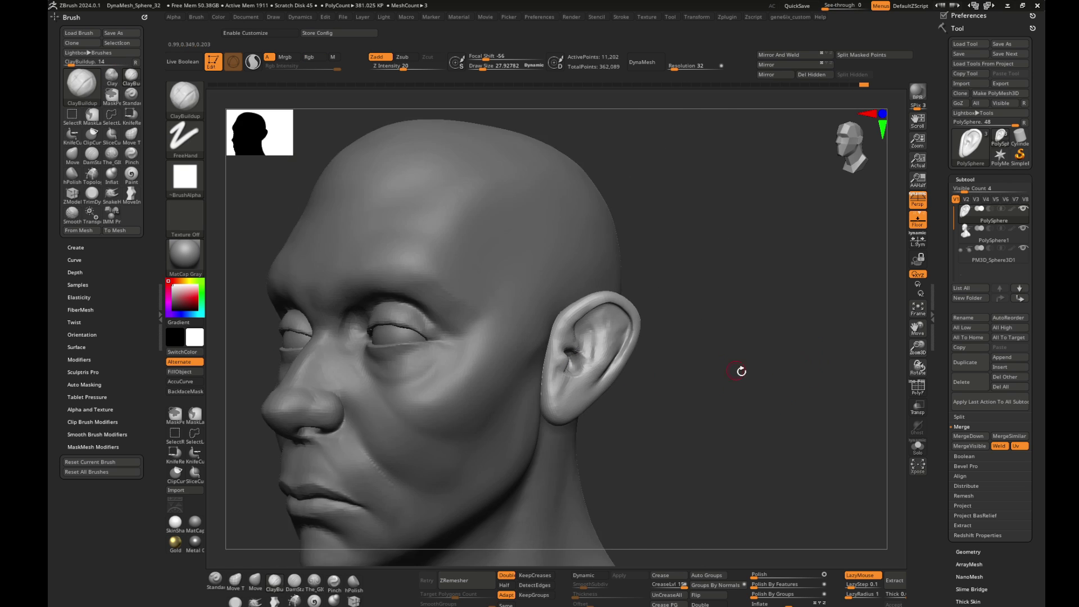
mouse_move(747, 359)
mouse_down()
mouse_move(776, 361)
mouse_move(590, 338)
mouse_up()
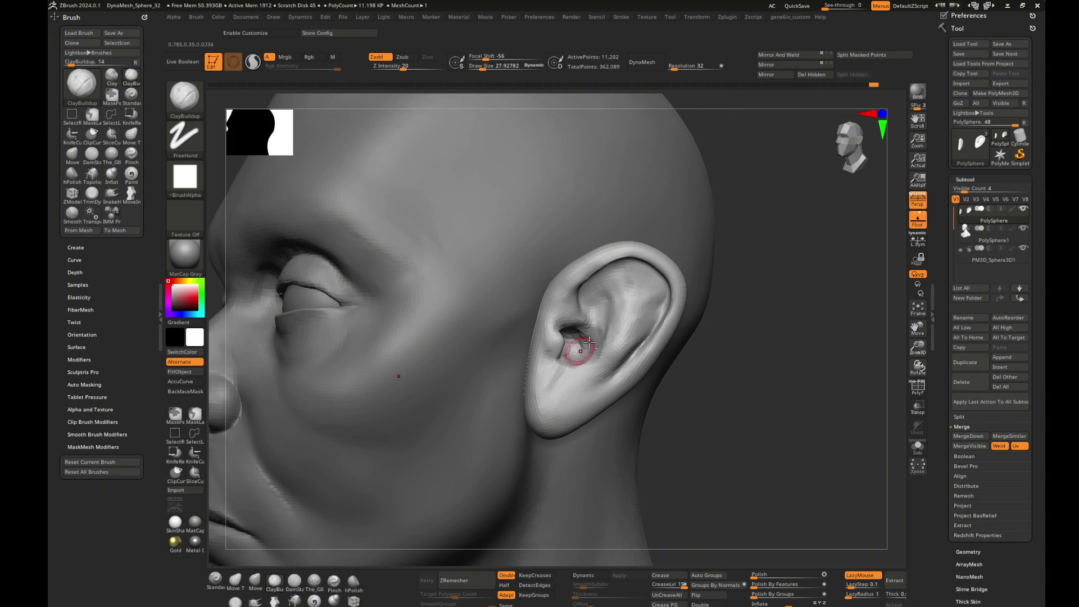
- Smooth the ear's inner bowl, adjusting the brush between about 51 and 33
shift+drag(566, 368, 578, 346)
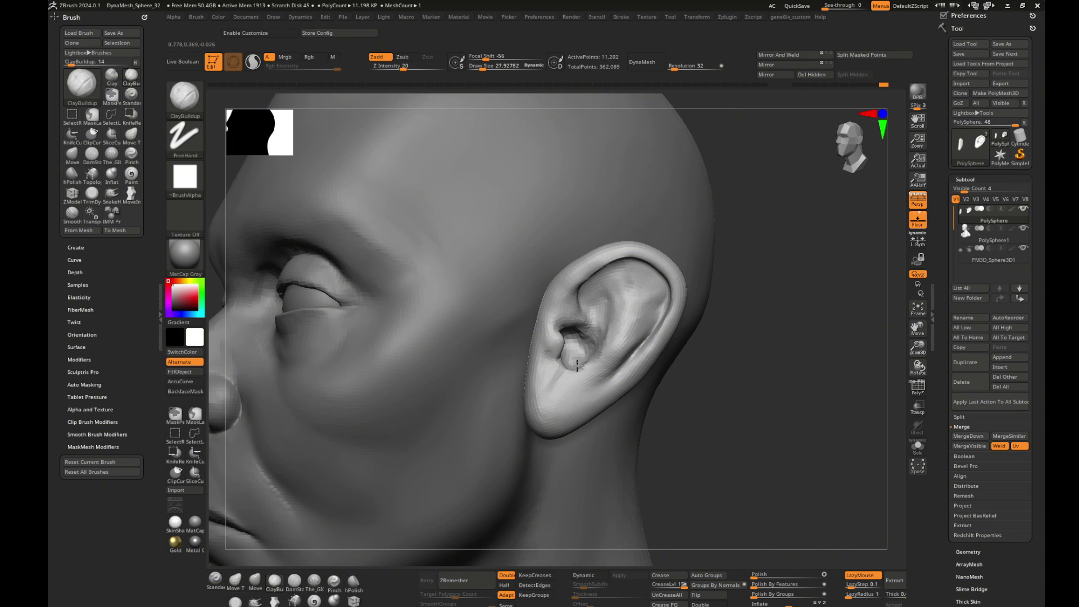
key(s)
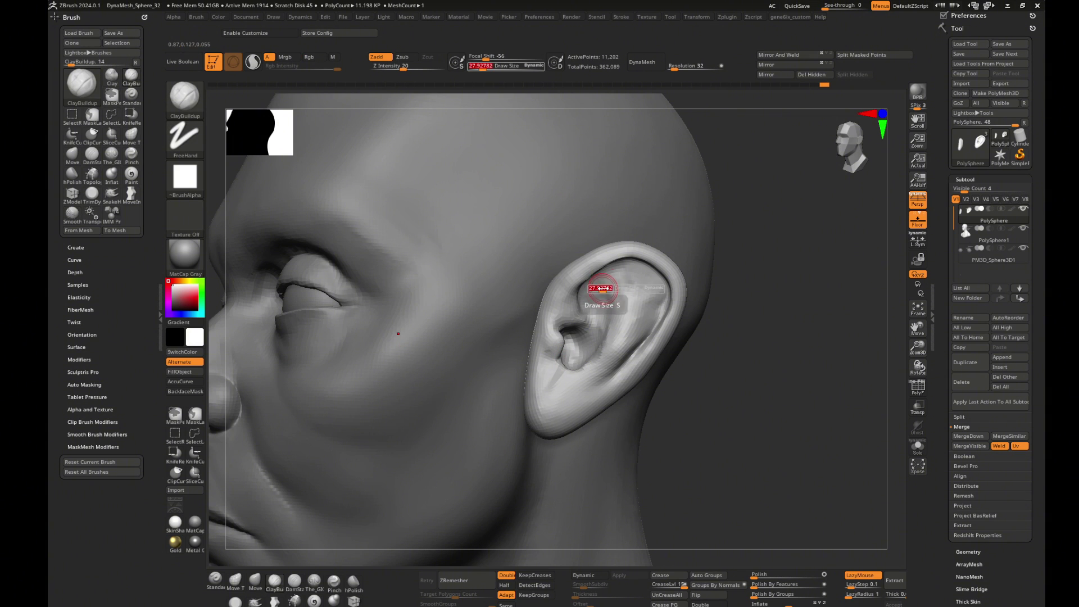
drag(596, 288, 607, 288)
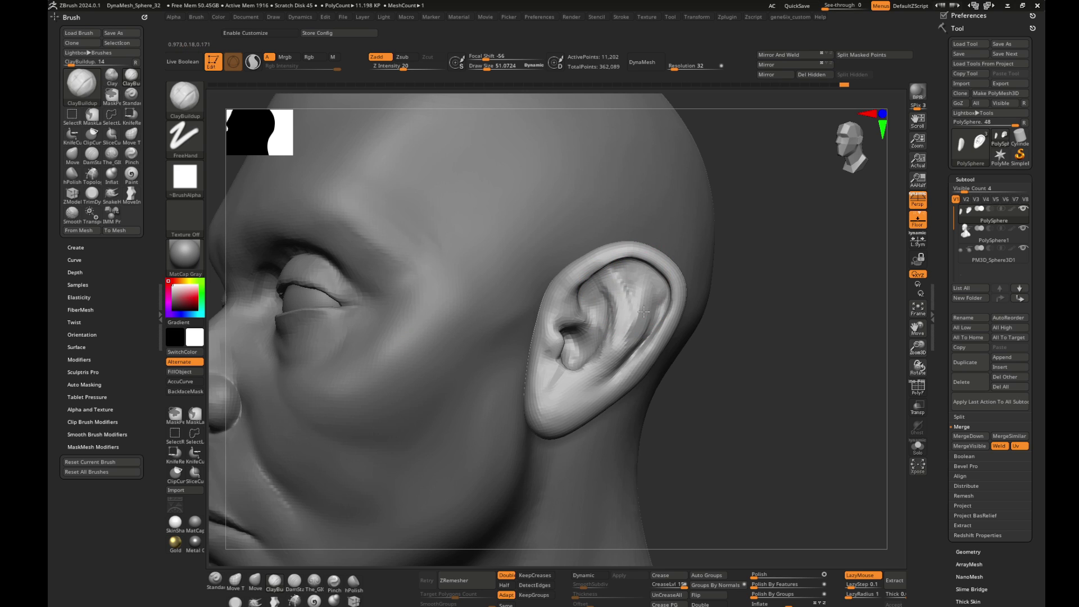
drag(725, 360, 820, 372)
key(s)
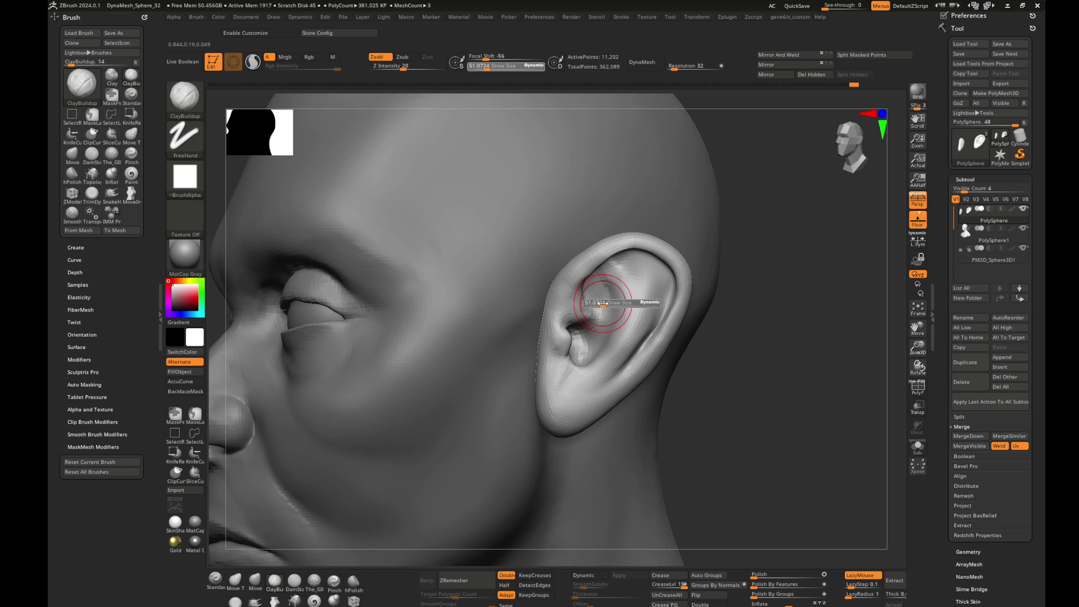
drag(602, 304, 594, 303)
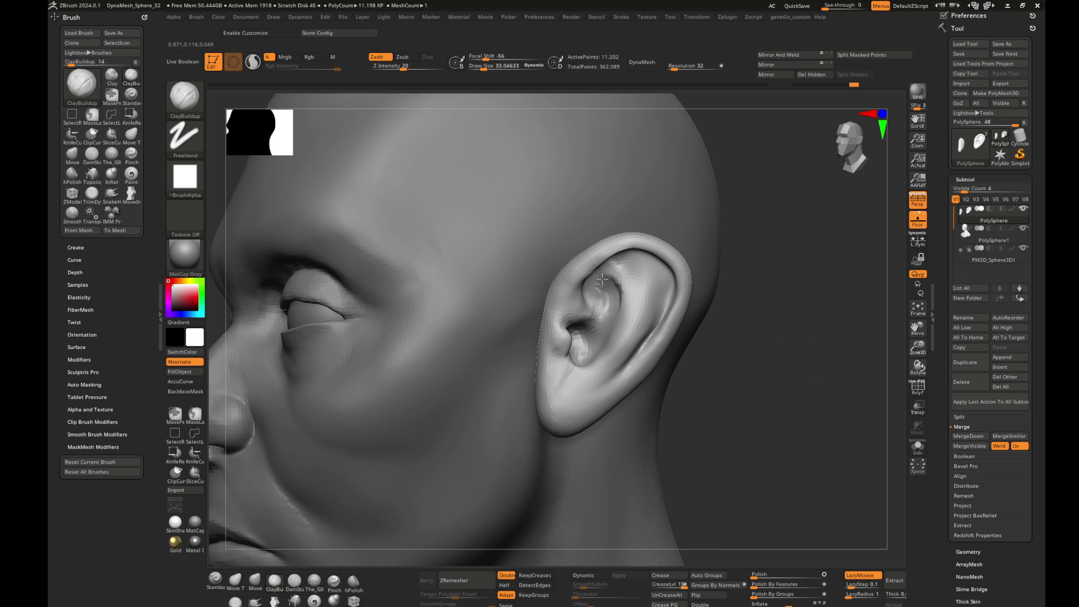
mouse_move(795, 328)
mouse_down()
mouse_move(600, 275)
mouse_move(689, 314)
mouse_up()
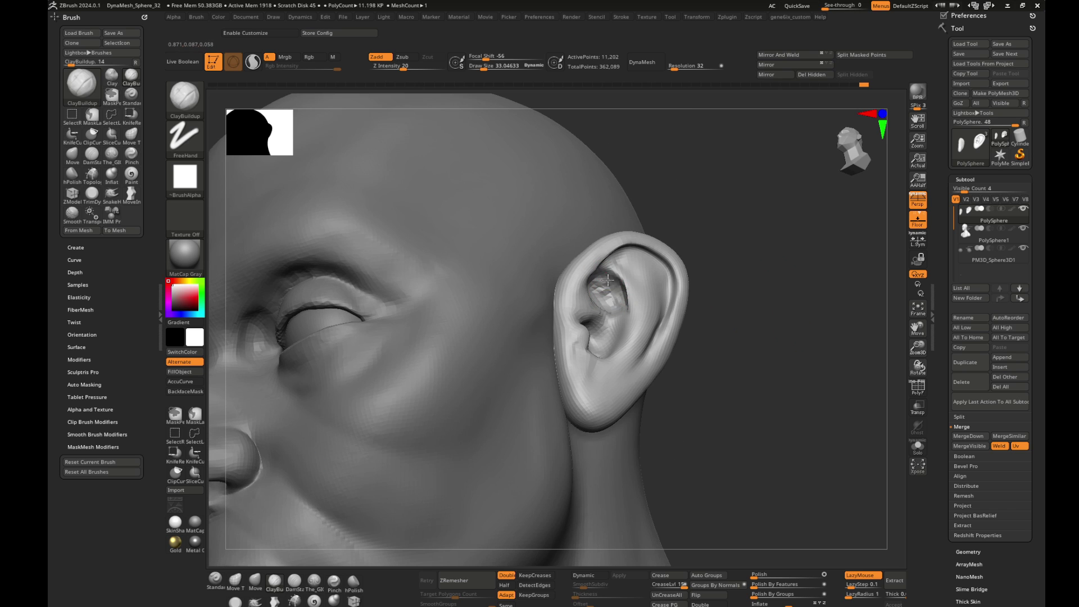
mouse_move(775, 348)
mouse_down()
mouse_move(794, 373)
mouse_move(785, 301)
mouse_move(725, 332)
mouse_up()
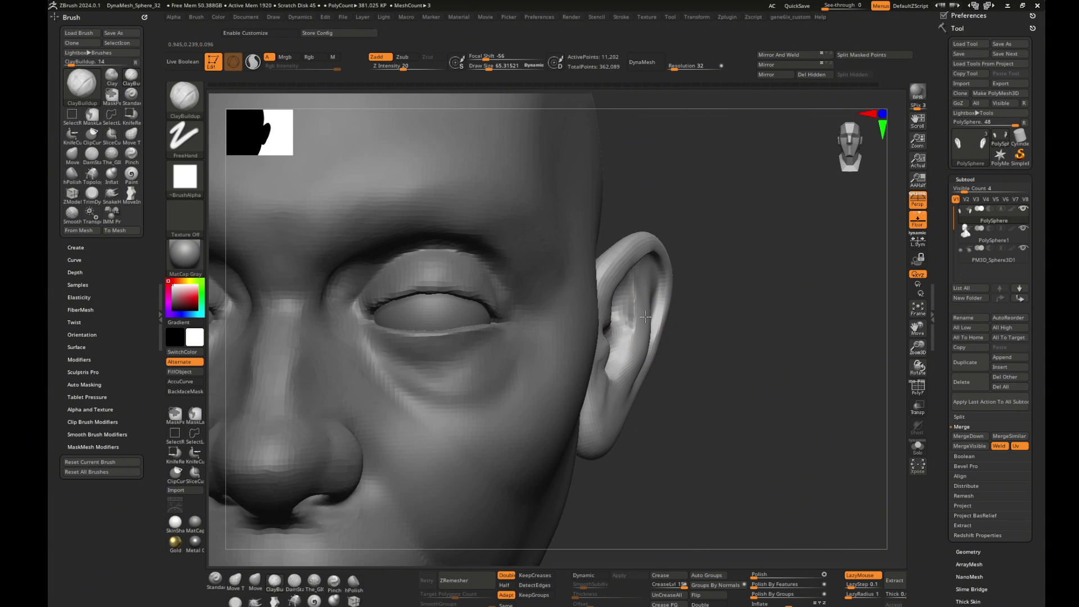
- Smooth the ear surface with Shift and Move at a draw size around 48–51
key(b)
key(m)
key(v)
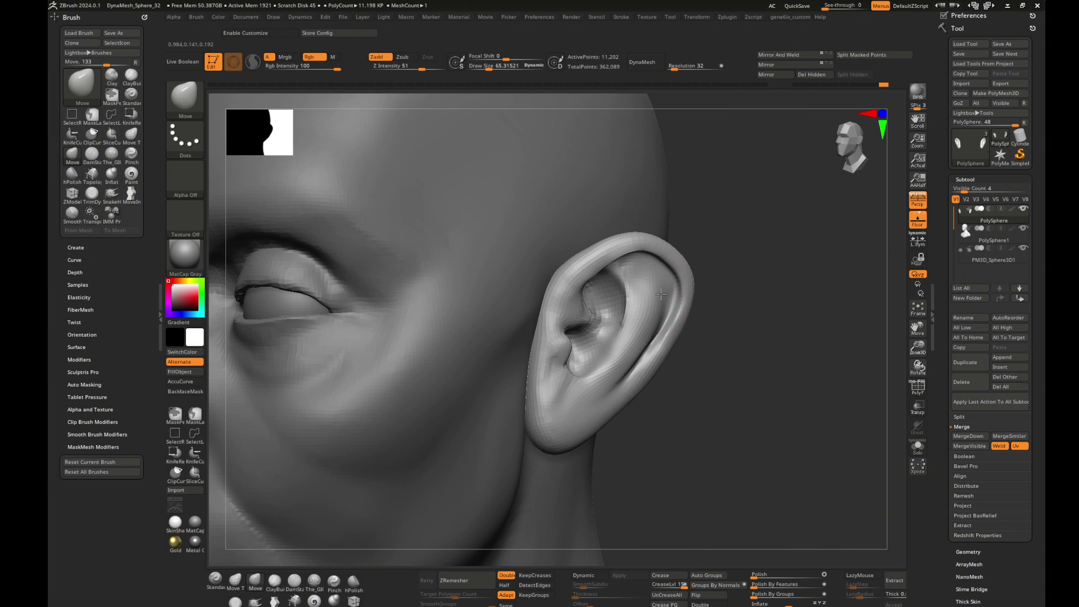
right_drag(648, 282, 620, 283)
key(bracketleft)
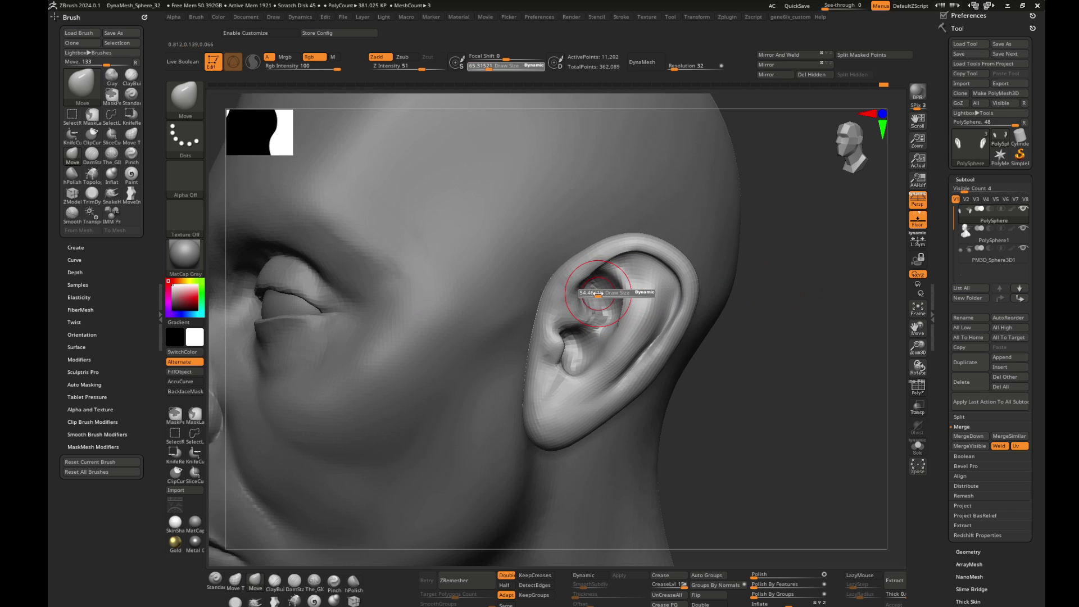
key(shift)
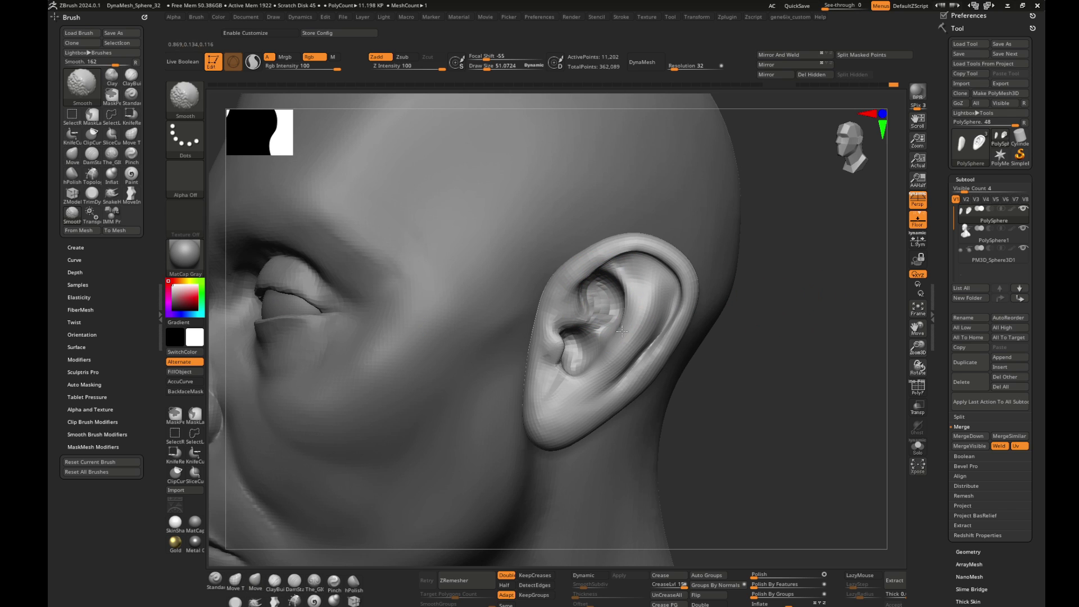
shift+drag(622, 307, 646, 314)
drag(819, 366, 775, 360)
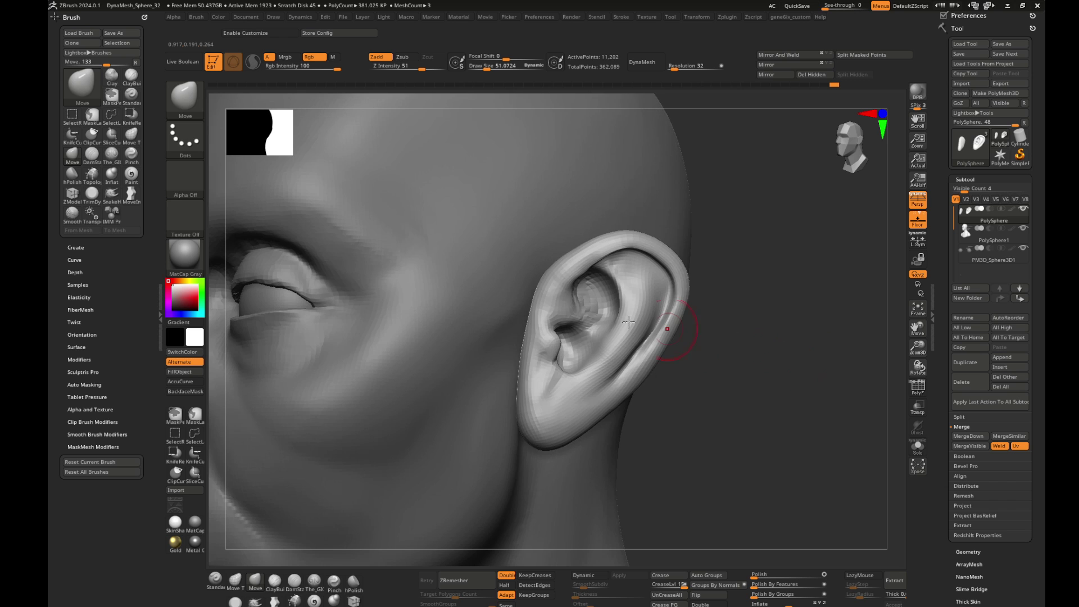
key(s)
drag(585, 298, 571, 304)
mouse_move(565, 305)
right_down()
mouse_move(606, 335)
mouse_move(590, 332)
mouse_move(623, 315)
right_up()
- Frame the head in left profile at brush size 124 and zoom in on the ear
key(f)
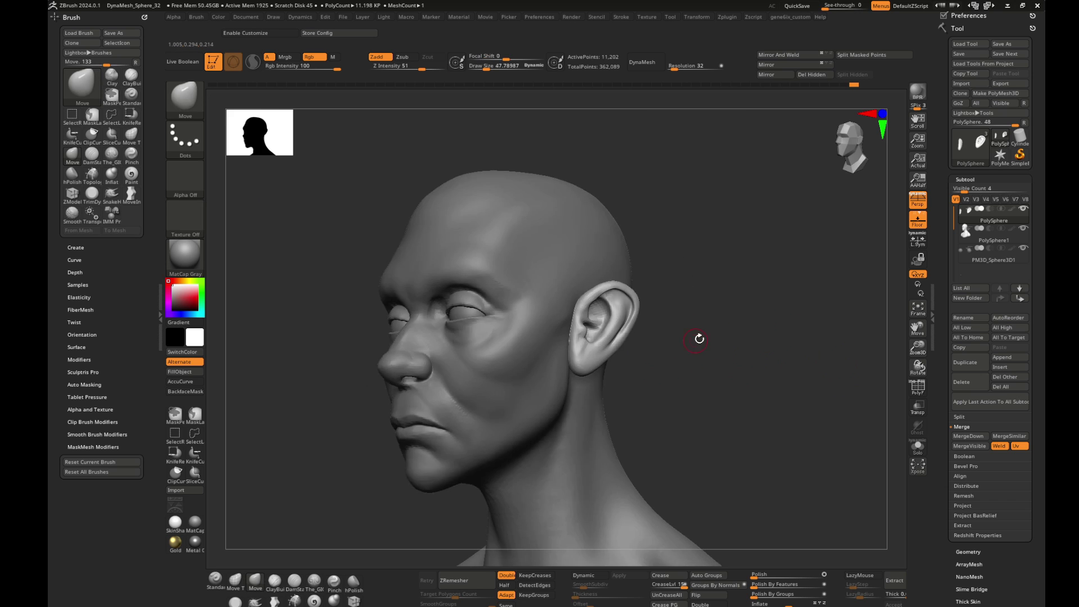
mouse_move(699, 337)
right_down()
mouse_move(744, 344)
mouse_move(650, 330)
right_up()
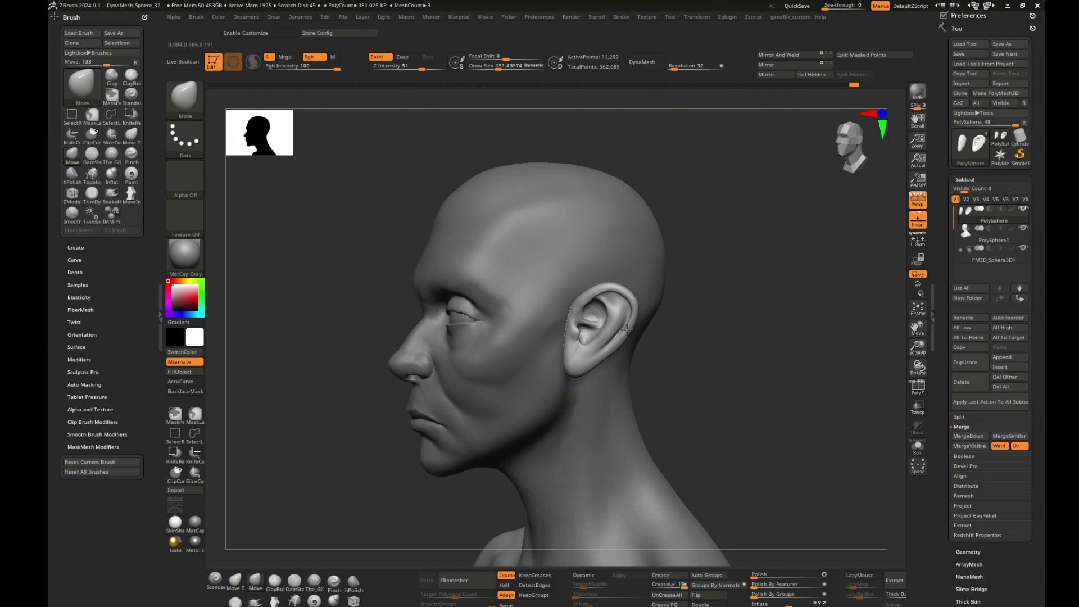
key(s)
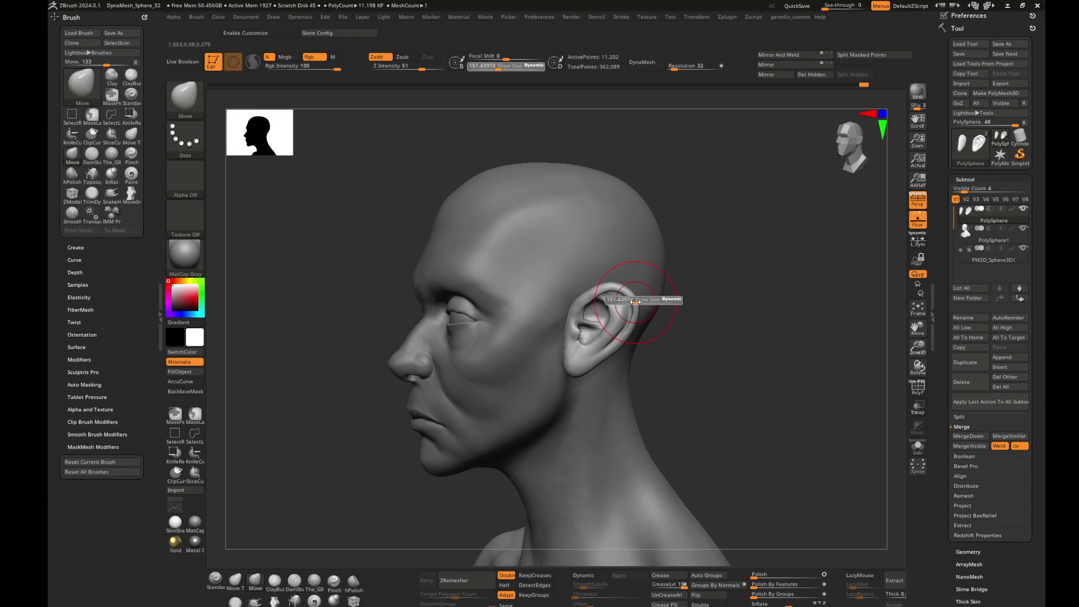
drag(627, 296, 638, 305)
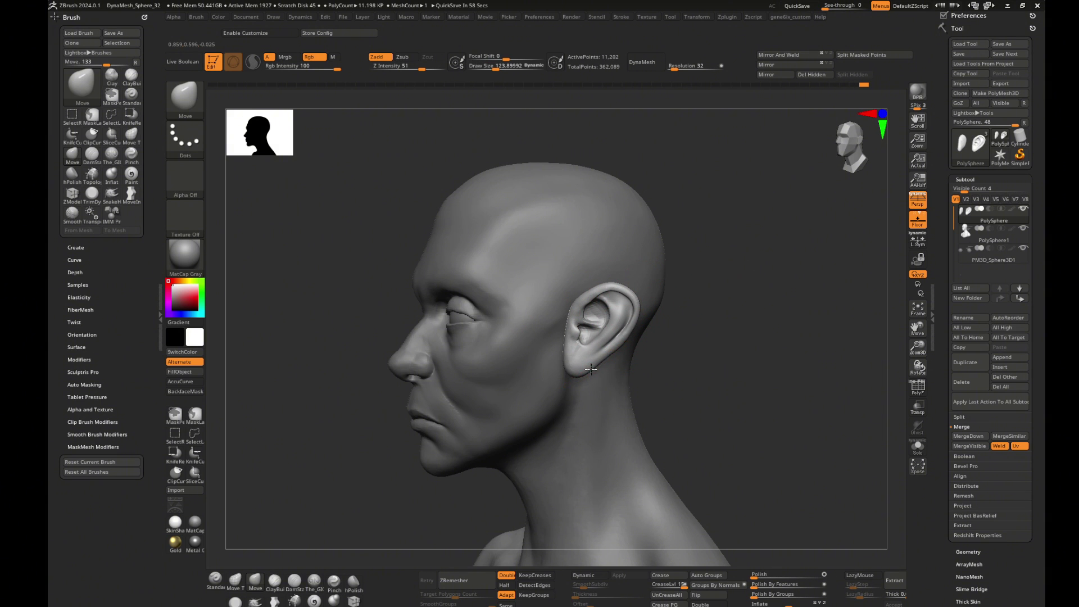
alt+right_drag(691, 361, 720, 336)
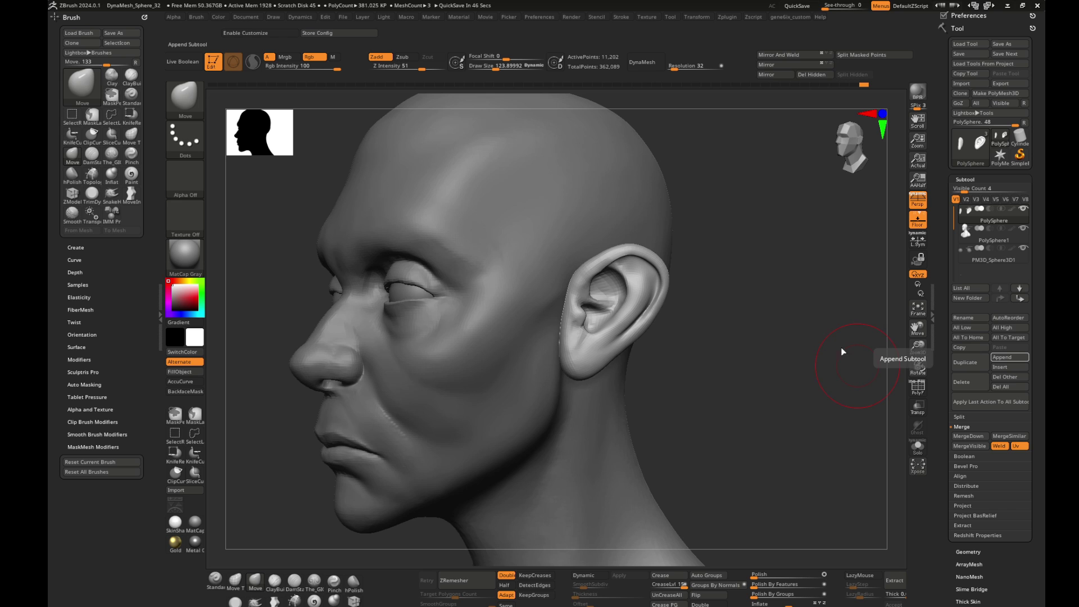
mouse_move(763, 354)
alt+right_down()
mouse_move(758, 330)
mouse_move(650, 326)
alt+right_up()
- Shrink the Move brush toward about 54 and nudge the concha and upper helix
key(s)
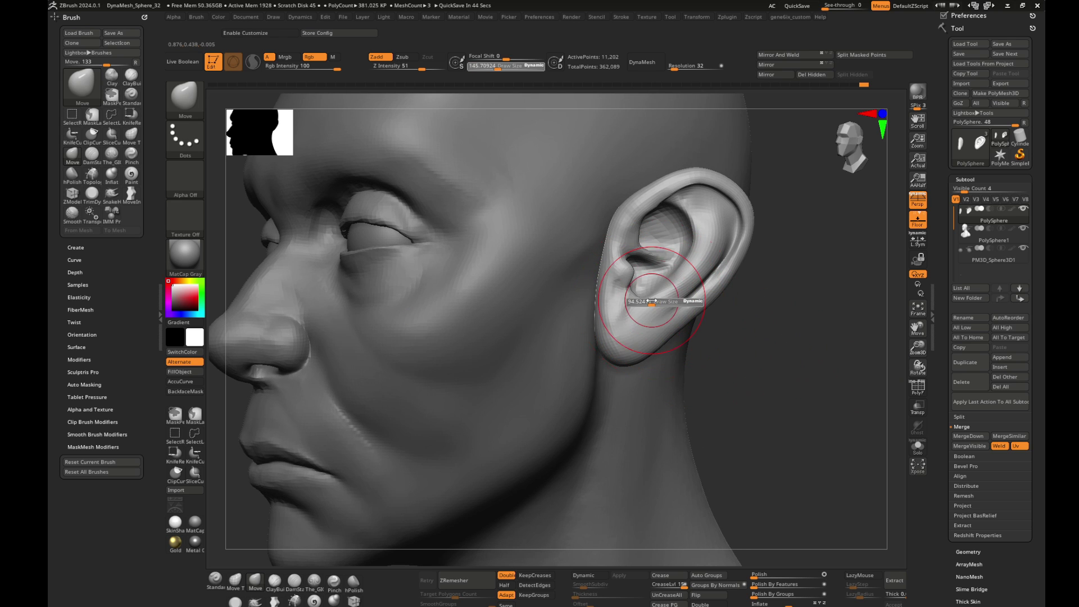
drag(652, 301, 641, 301)
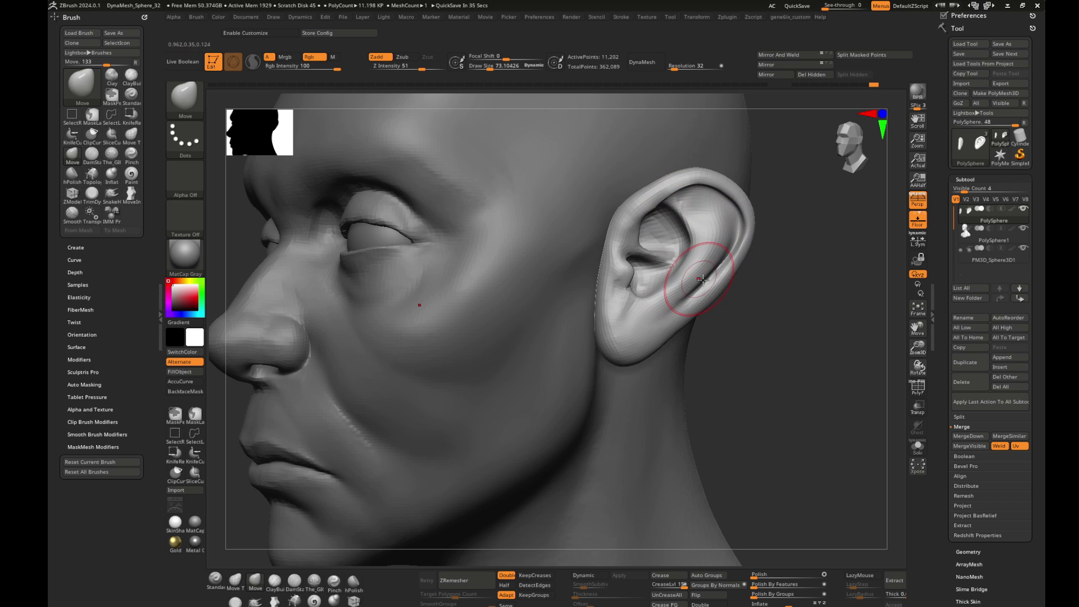
drag(823, 308, 789, 334)
key(bracketleft)
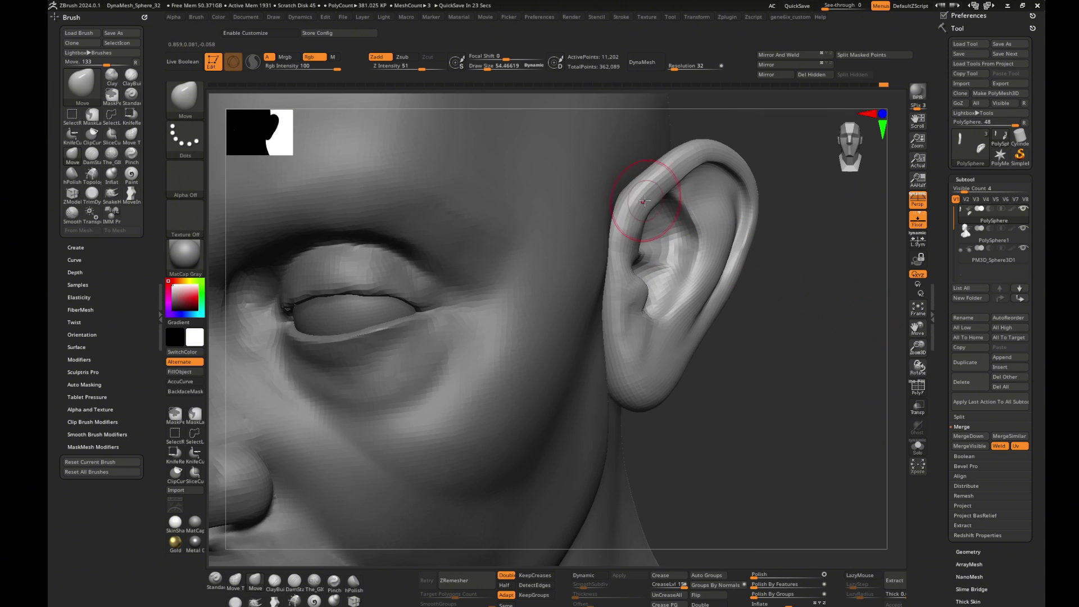
drag(824, 301, 631, 183)
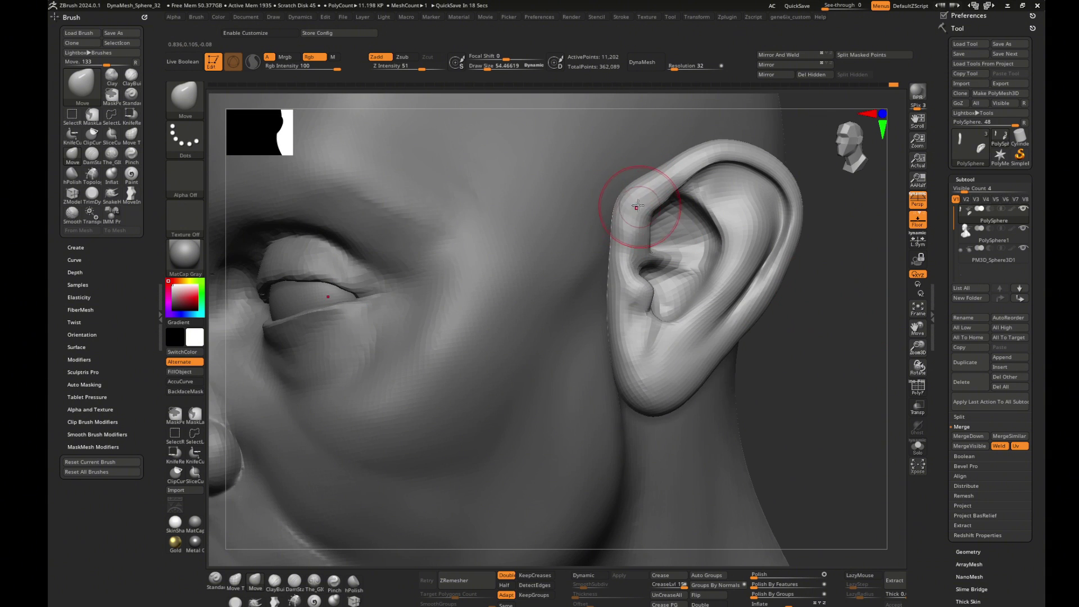
mouse_move(837, 299)
mouse_down()
mouse_move(700, 212)
mouse_move(699, 241)
mouse_up()
- Polish the ear's surfaces with hPolish, viewing it in close profile
drag(680, 170, 702, 235)
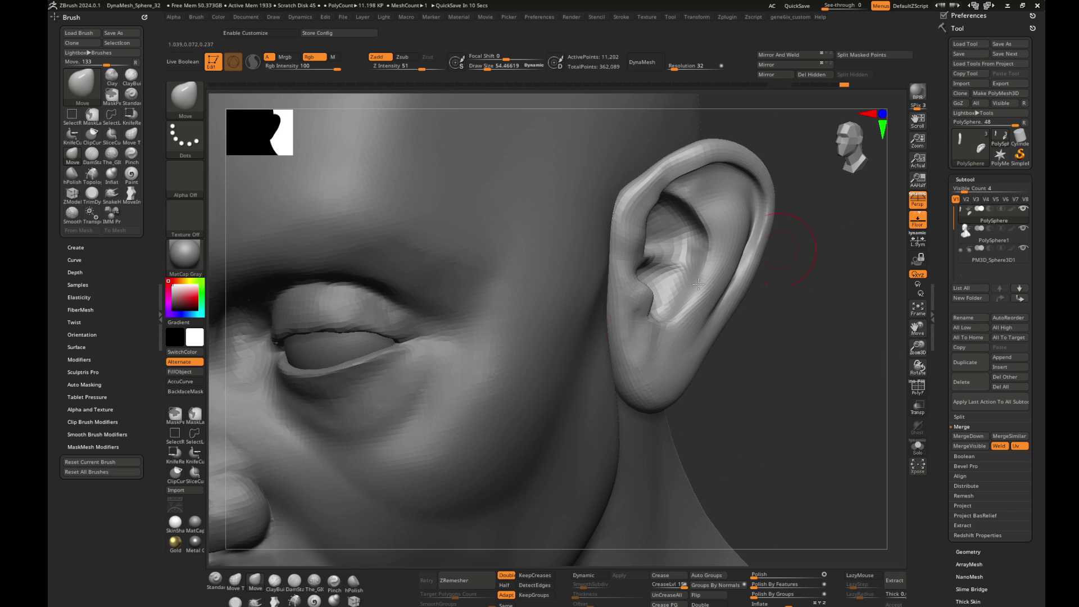
click(353, 584)
drag(655, 440, 666, 167)
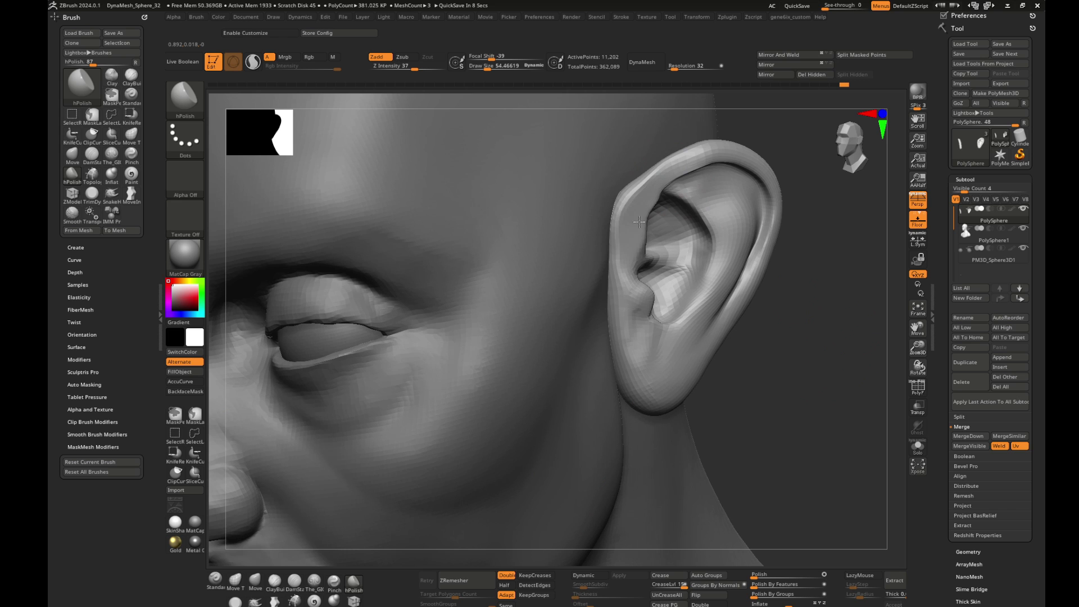
drag(803, 339, 687, 253)
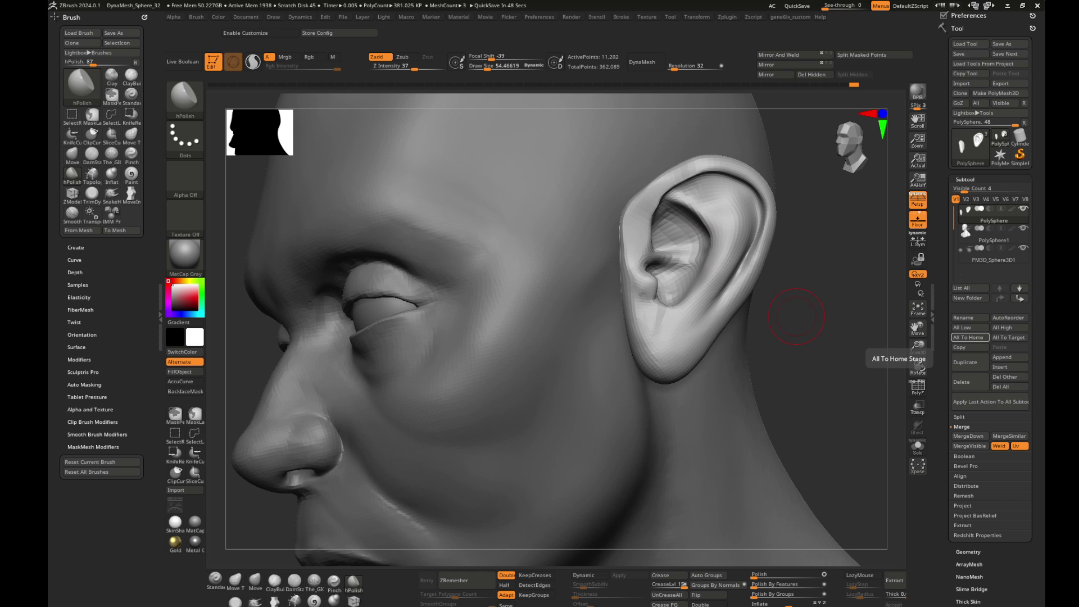
mouse_move(776, 366)
alt+mouse_down()
mouse_move(838, 373)
mouse_move(766, 361)
mouse_move(790, 344)
mouse_move(716, 247)
alt+mouse_up()
- Build up clay around the concha and tragus with ClayBuildup at draw size about 33
key(b)
key(m)
key(v)
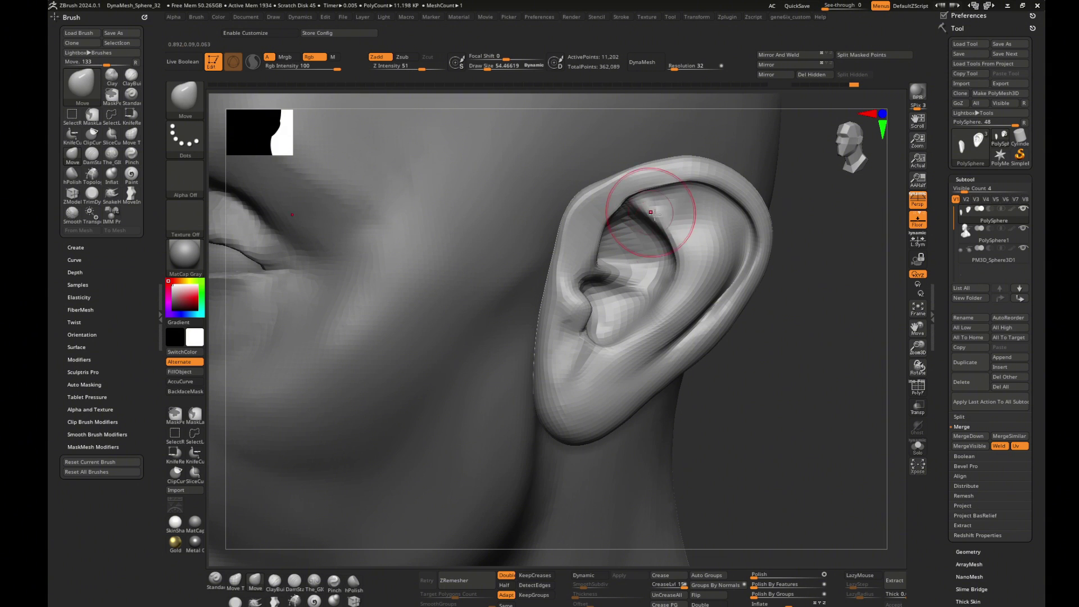
drag(831, 299, 624, 239)
key(b)
key(c)
key(b)
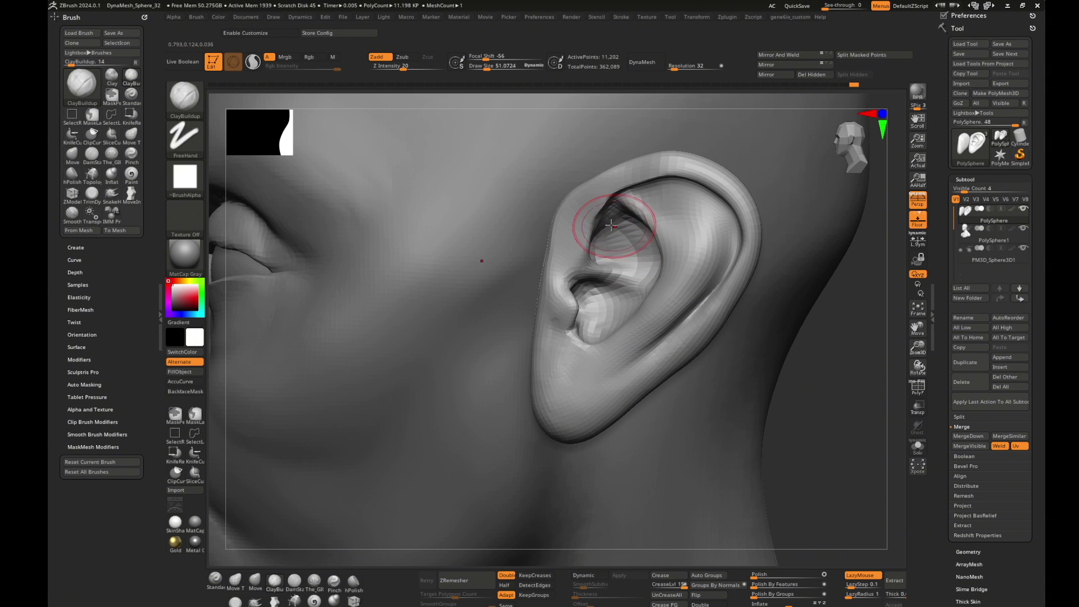
key(bracketleft)
key(bracketleft)
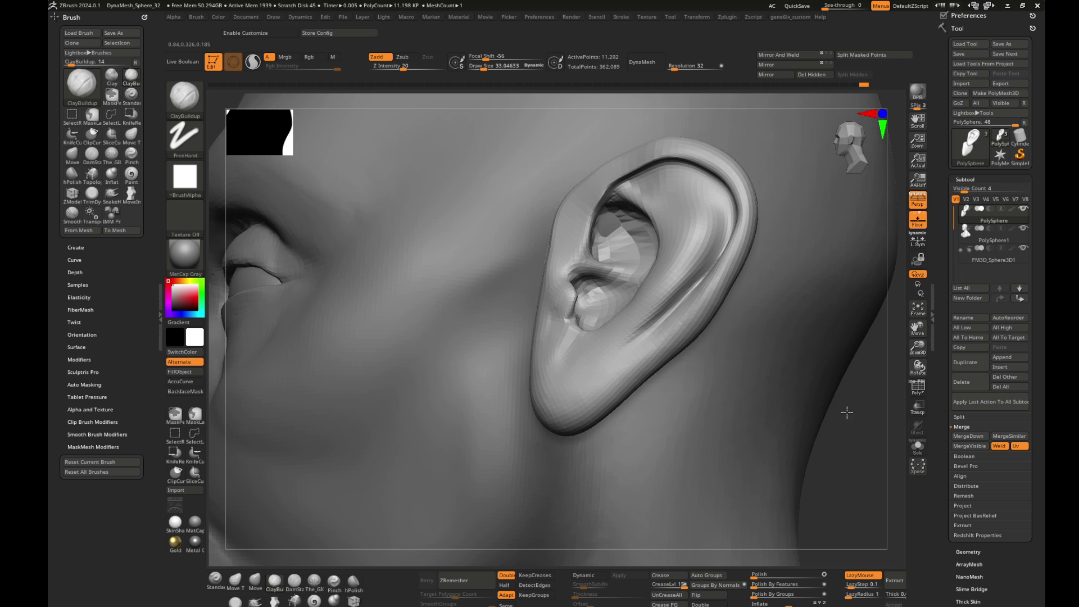
mouse_move(843, 412)
mouse_down()
mouse_move(774, 397)
mouse_move(601, 224)
mouse_move(812, 360)
mouse_move(814, 349)
mouse_move(854, 373)
mouse_move(622, 285)
mouse_move(860, 375)
mouse_move(624, 310)
mouse_up()
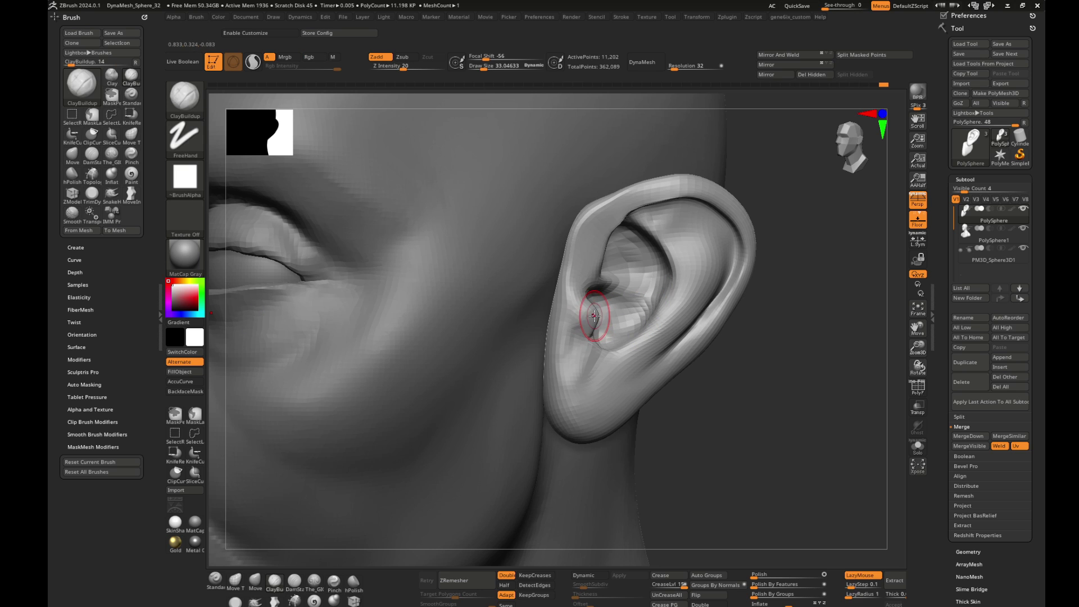
- Adjust the ear with Move and hPolish, then enlarge the brush to about 69
key(b)
key(m)
key(v)
drag(747, 360, 778, 372)
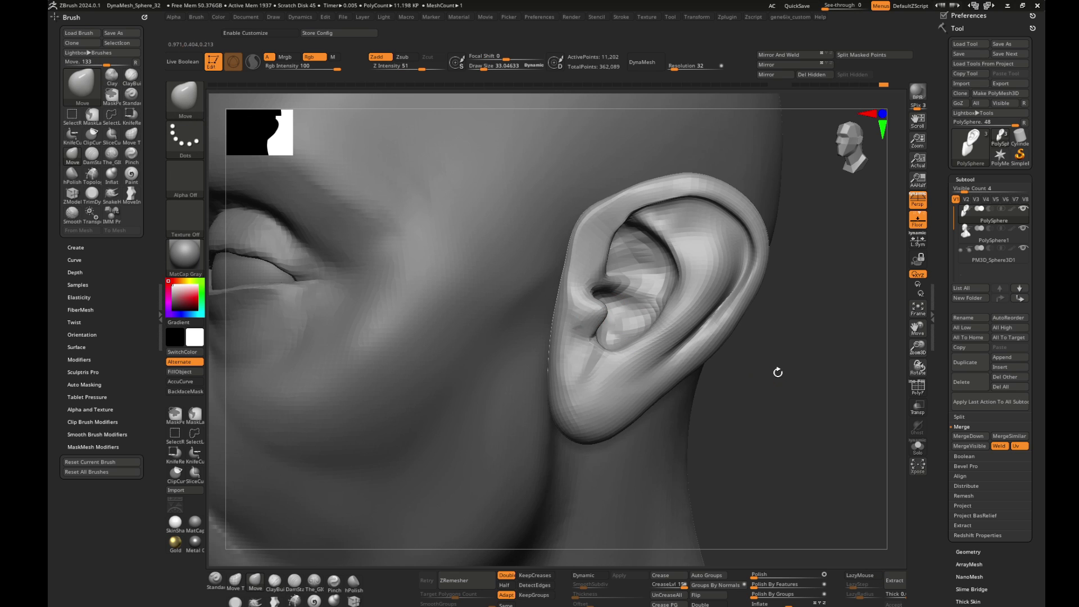
click(353, 584)
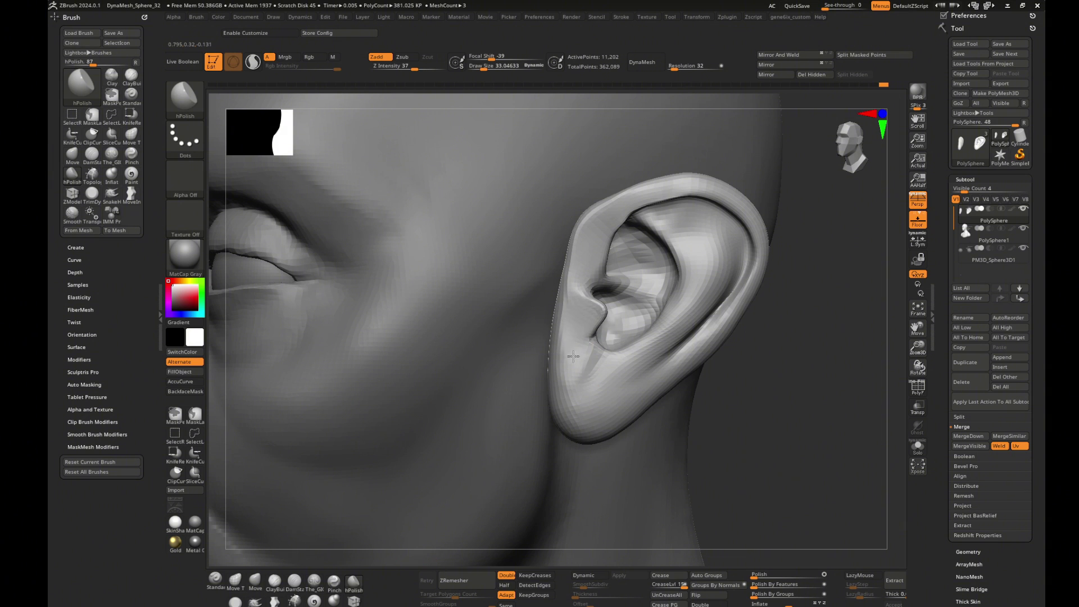
mouse_move(775, 388)
mouse_down()
mouse_move(795, 397)
mouse_move(618, 326)
mouse_up()
key(bracketright)
key(bracketright)
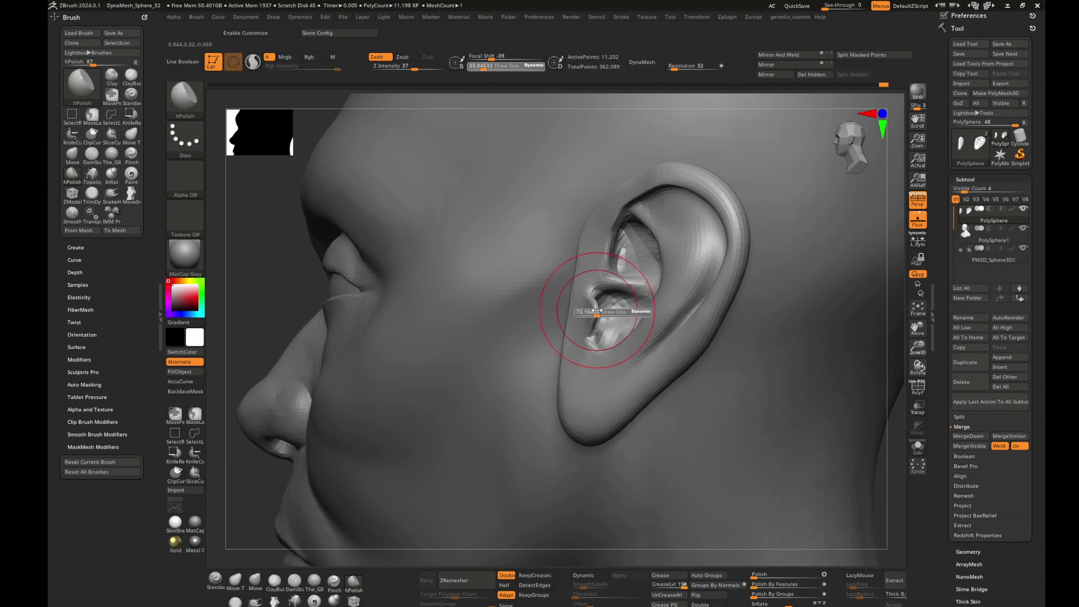
- Select the head subtool and reshape the upper eyelid contour with a smaller Move brush
key(b)
key(m)
key(v)
drag(894, 436, 791, 393)
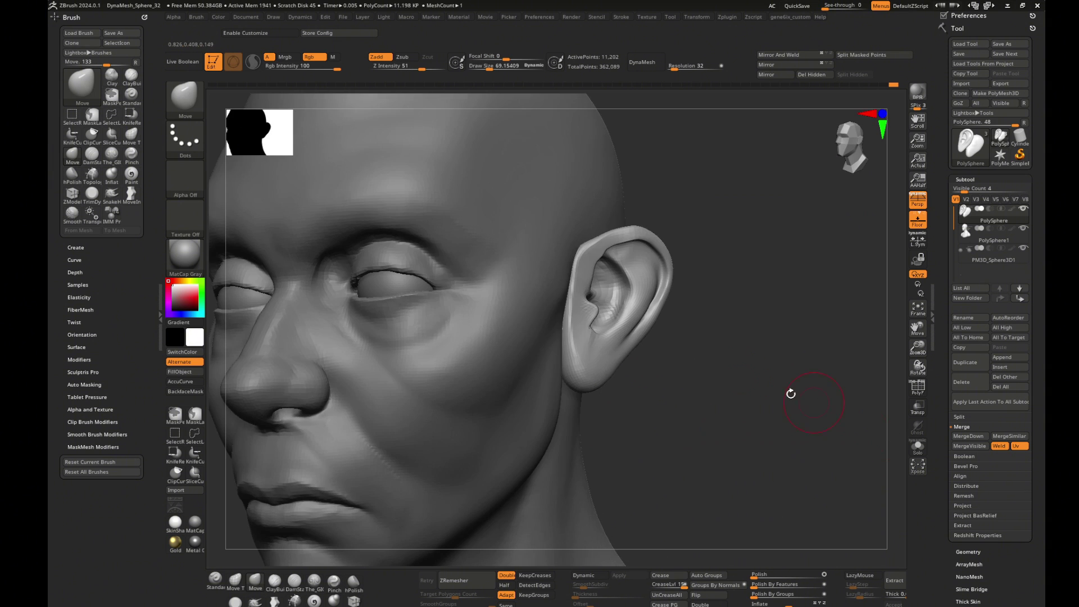
shift+drag(667, 385, 691, 357)
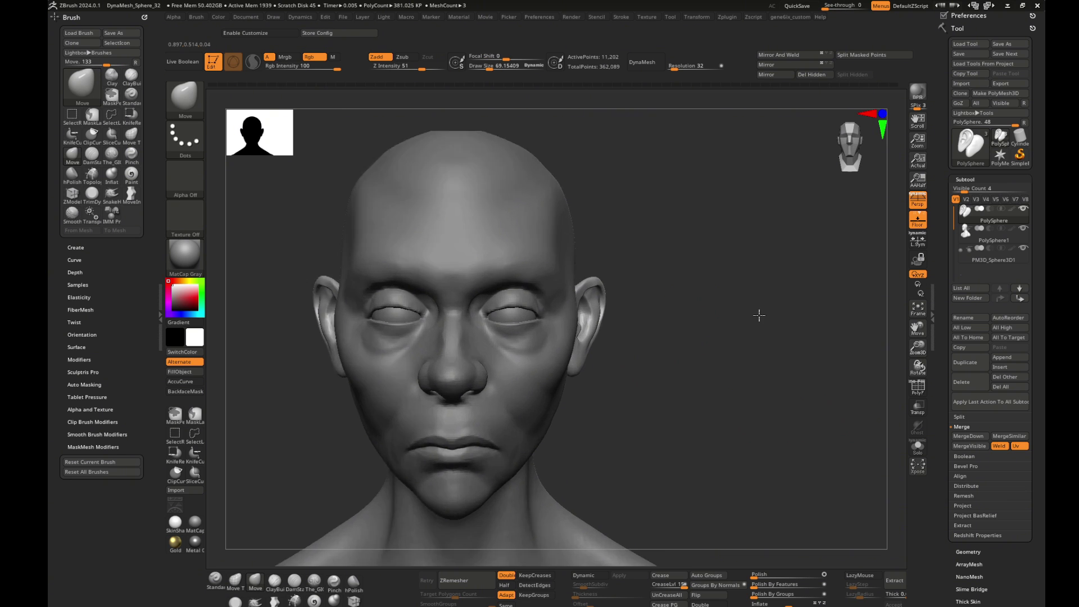
scroll(618, 315, up, 5)
alt+click(554, 306)
key(s)
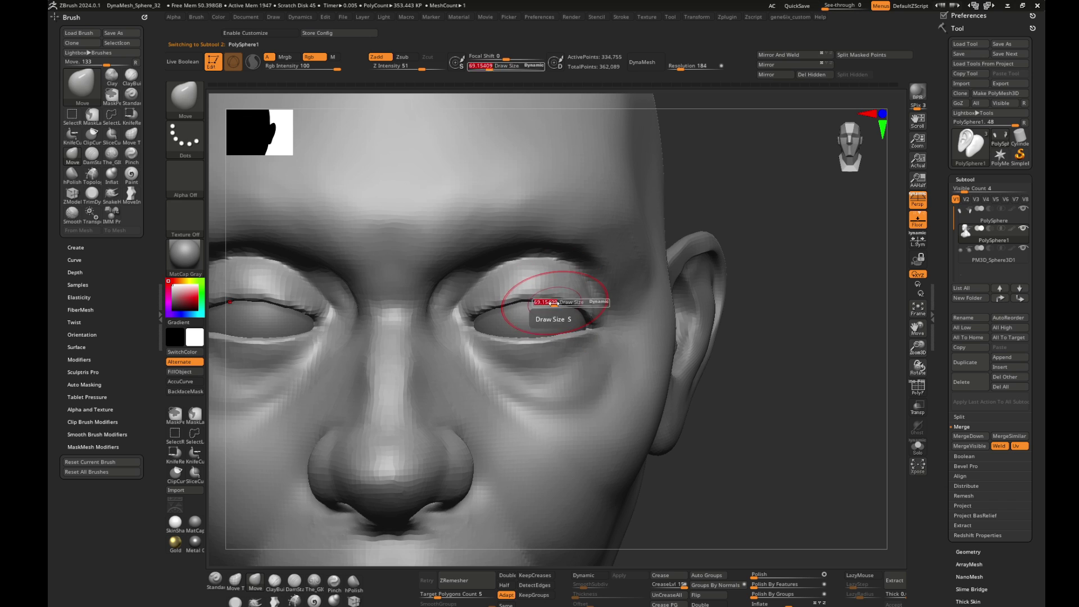
drag(562, 300, 506, 303)
drag(781, 326, 480, 315)
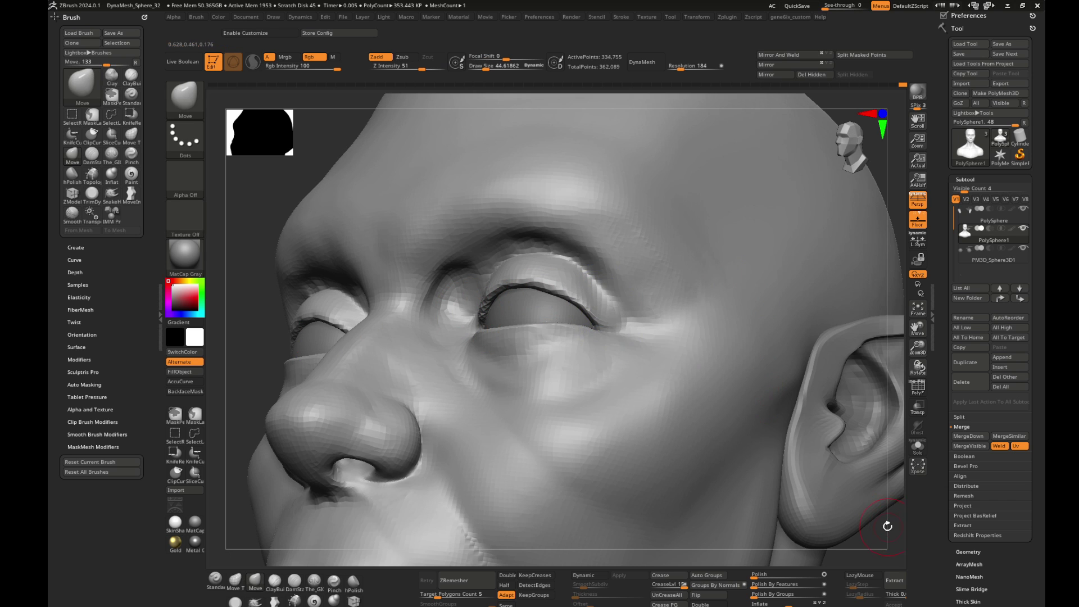
mouse_move(899, 452)
mouse_down()
mouse_move(804, 413)
mouse_move(831, 415)
mouse_move(806, 415)
mouse_up()
- Add a raised ClayBuildup ridge beneath the eye
key(b)
key(c)
key(b)
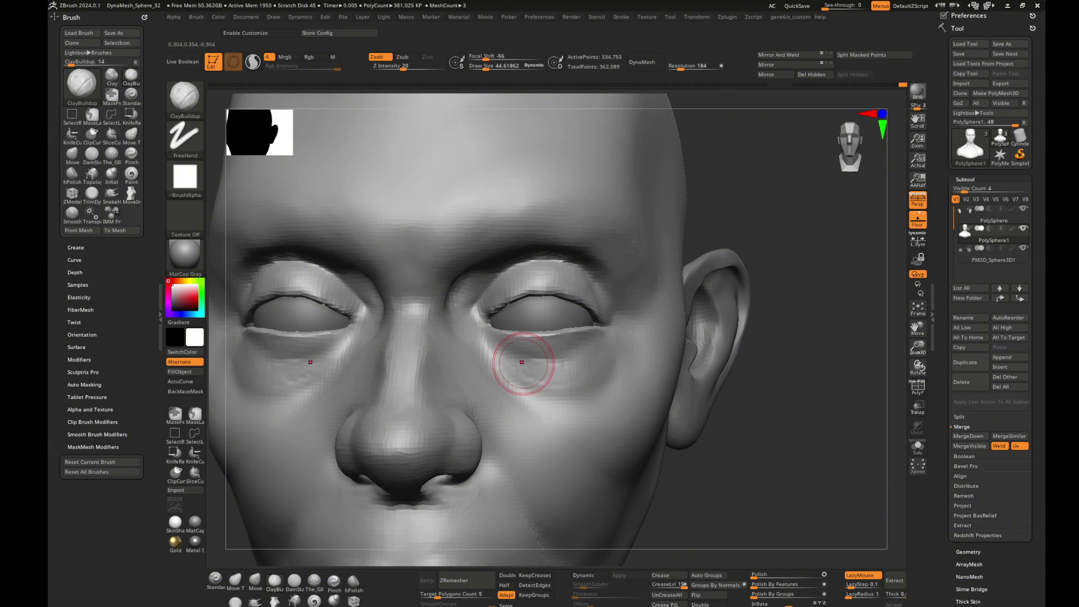
drag(516, 364, 586, 383)
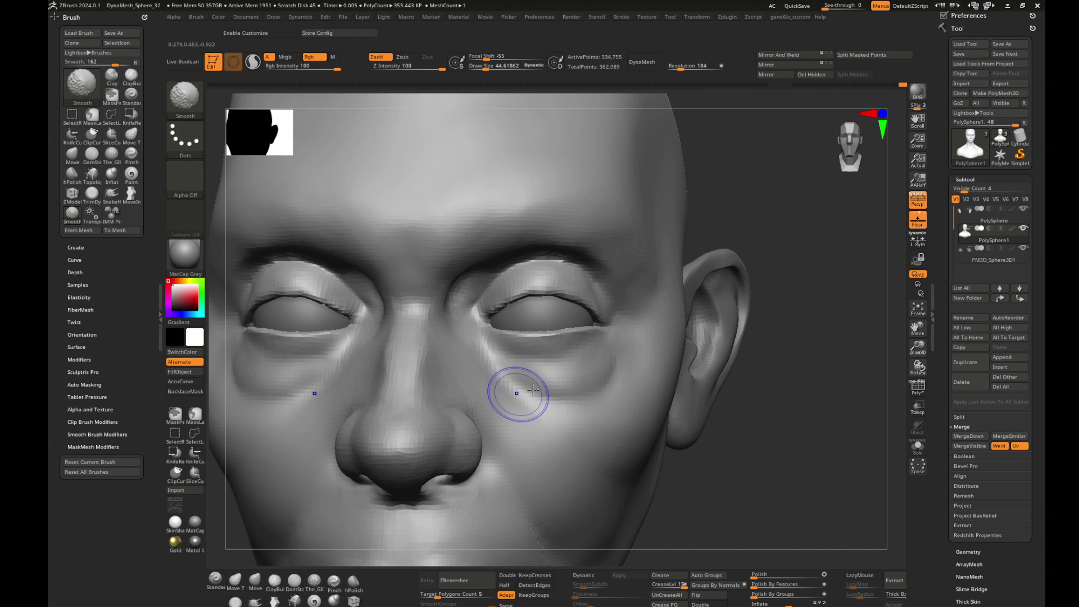
key(f)
mouse_move(748, 378)
mouse_down()
mouse_move(710, 402)
mouse_move(794, 289)
mouse_move(769, 273)
mouse_up()
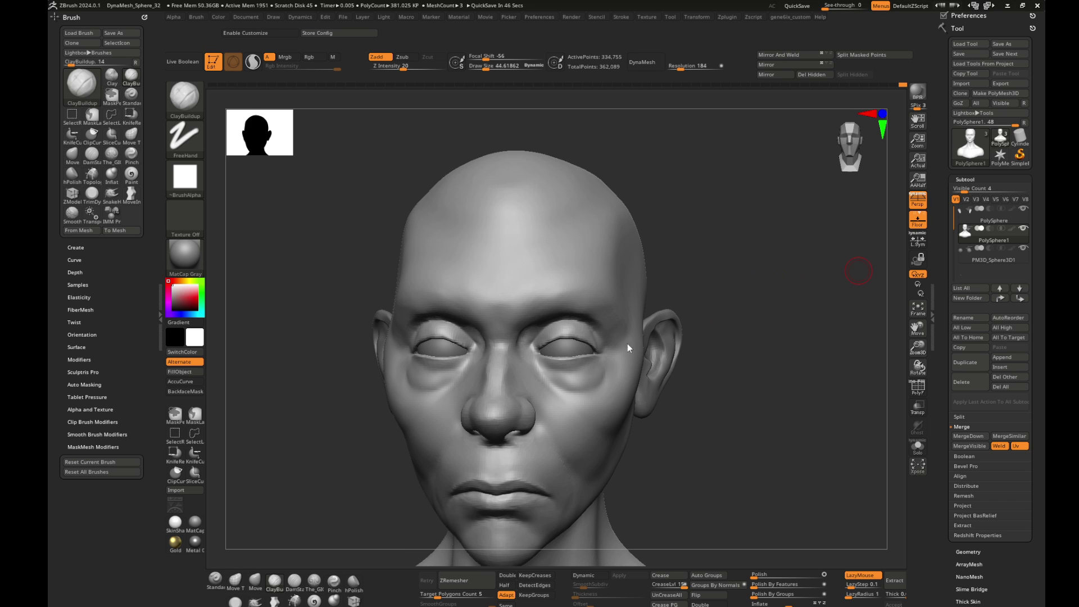
mouse_move(754, 390)
mouse_down()
mouse_move(861, 433)
mouse_move(831, 448)
mouse_move(813, 438)
mouse_up()
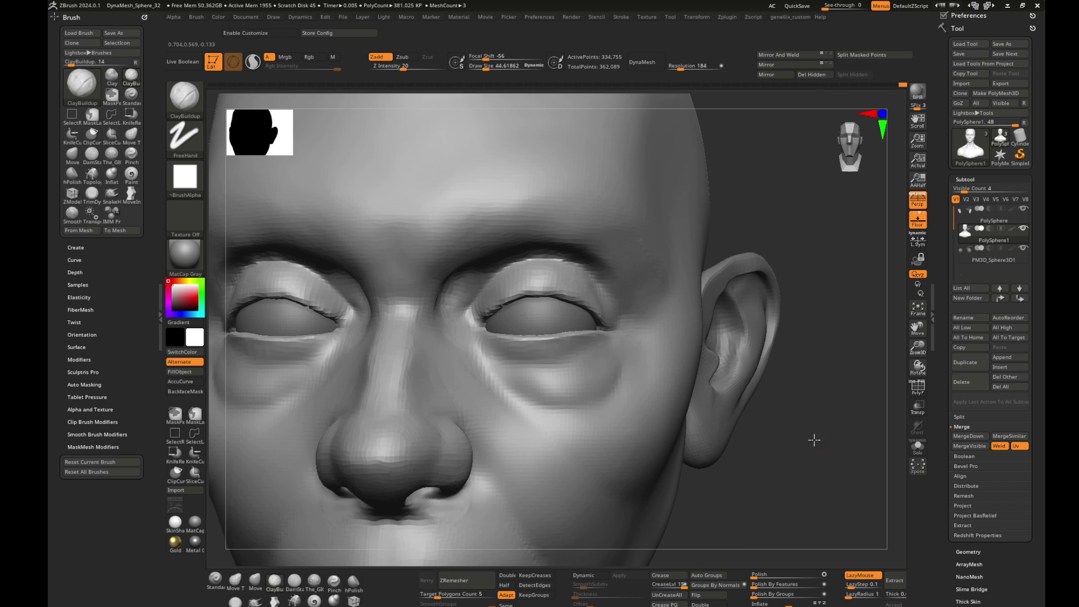
- Enlarge the brush to about 48 and pull the upper eyelids down over the eyes
drag(549, 351, 538, 348)
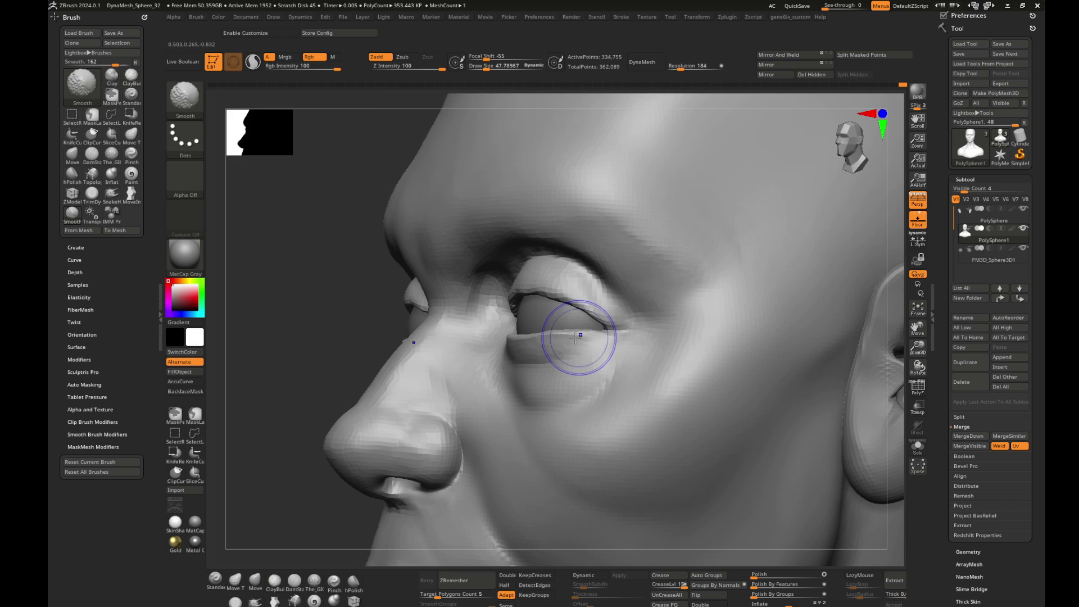
mouse_move(552, 323)
mouse_down()
mouse_move(571, 324)
mouse_move(556, 304)
mouse_up()
mouse_move(348, 361)
mouse_down()
mouse_move(313, 336)
mouse_move(761, 402)
mouse_up()
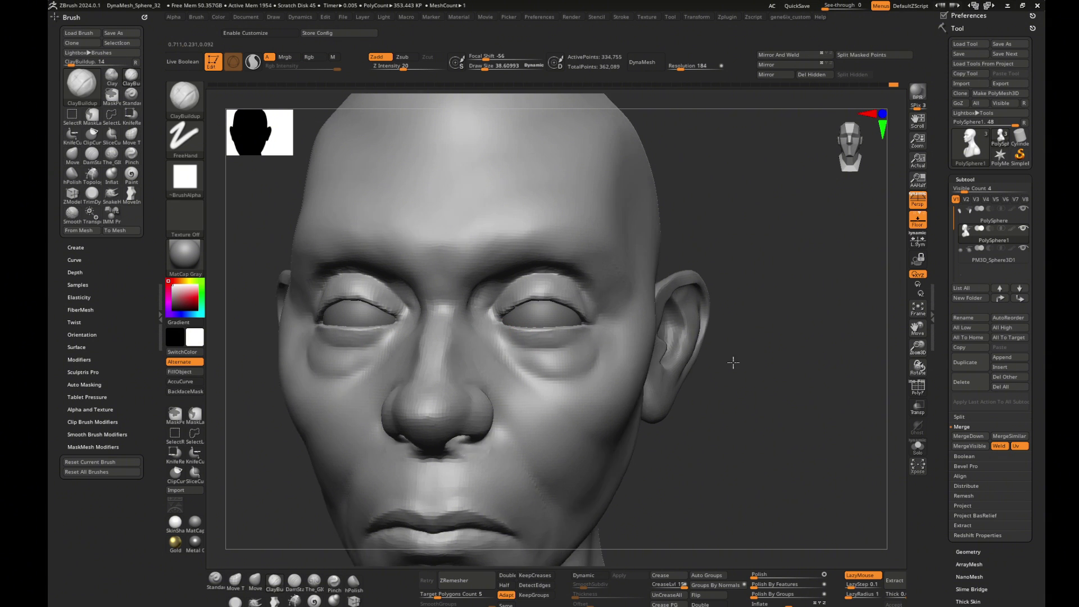
drag(731, 361, 486, 328)
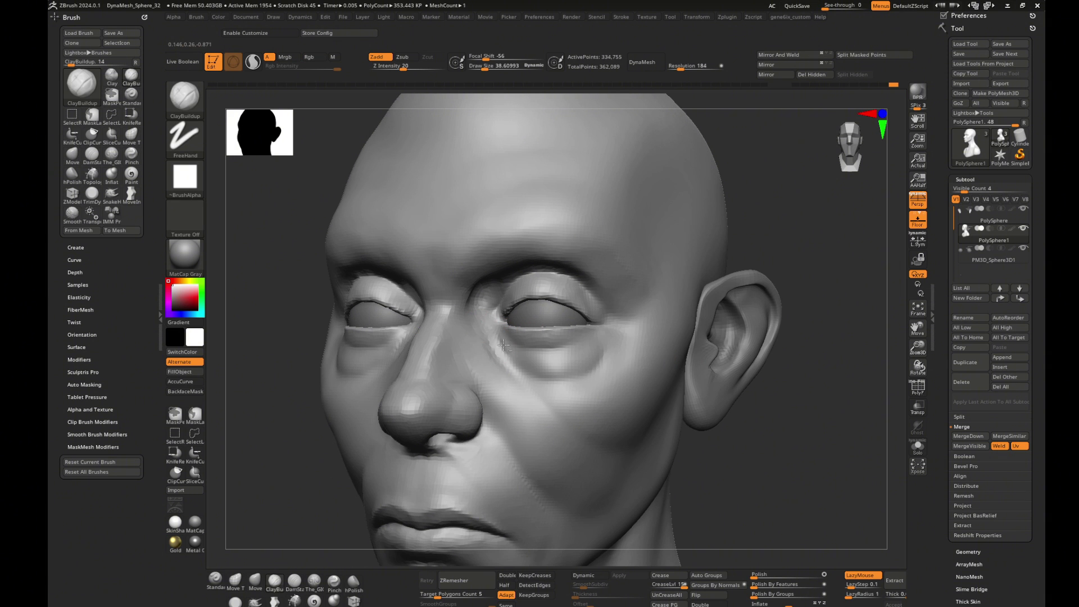
shift+drag(562, 362, 800, 406)
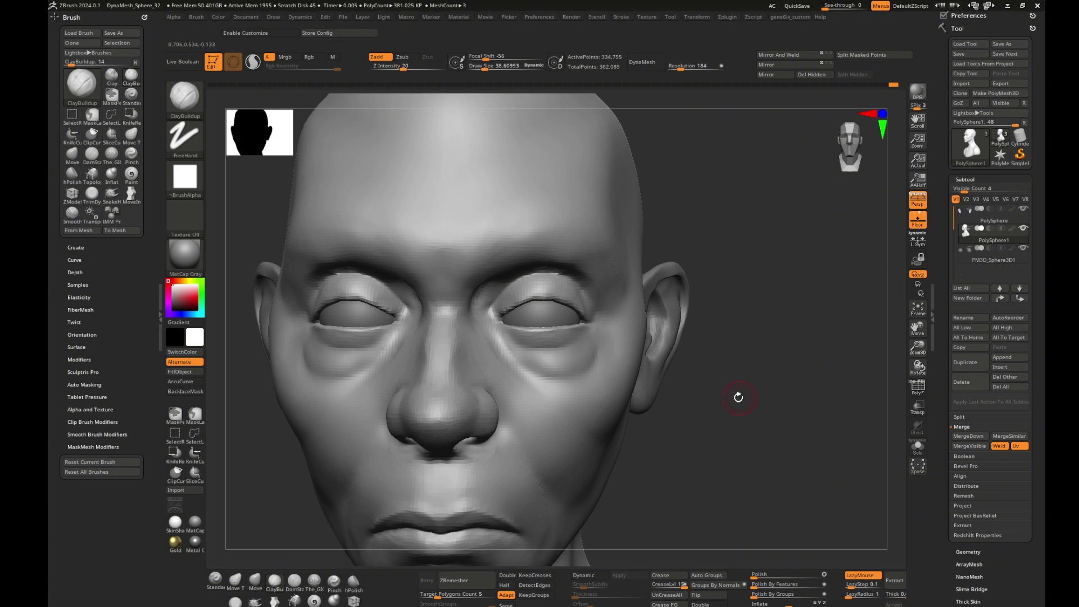
drag(732, 402, 546, 377)
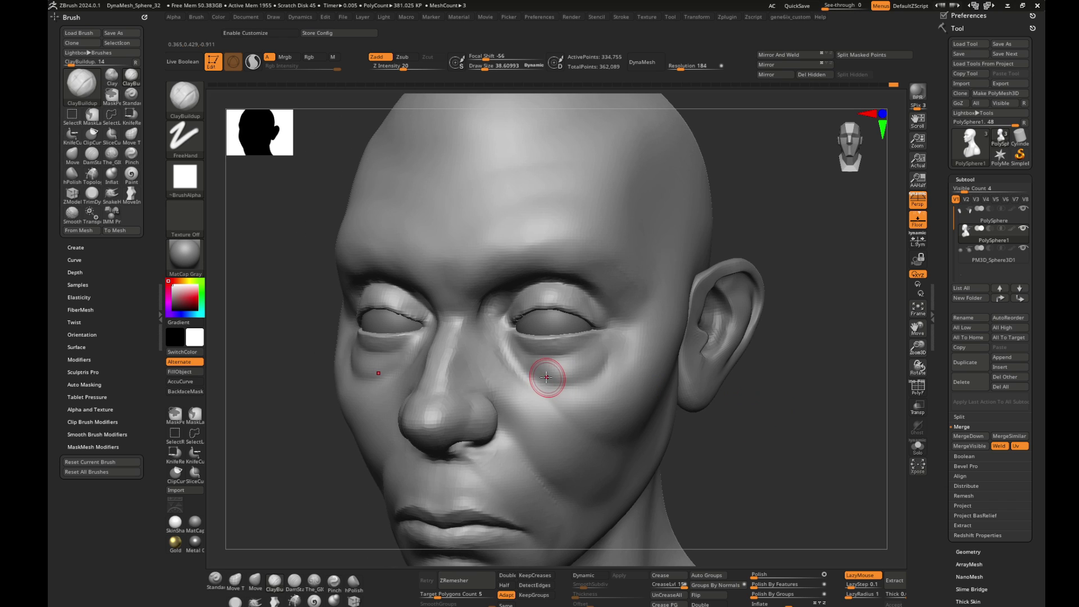
key(b)
key(m)
key(v)
shift+right_drag(555, 375, 755, 409)
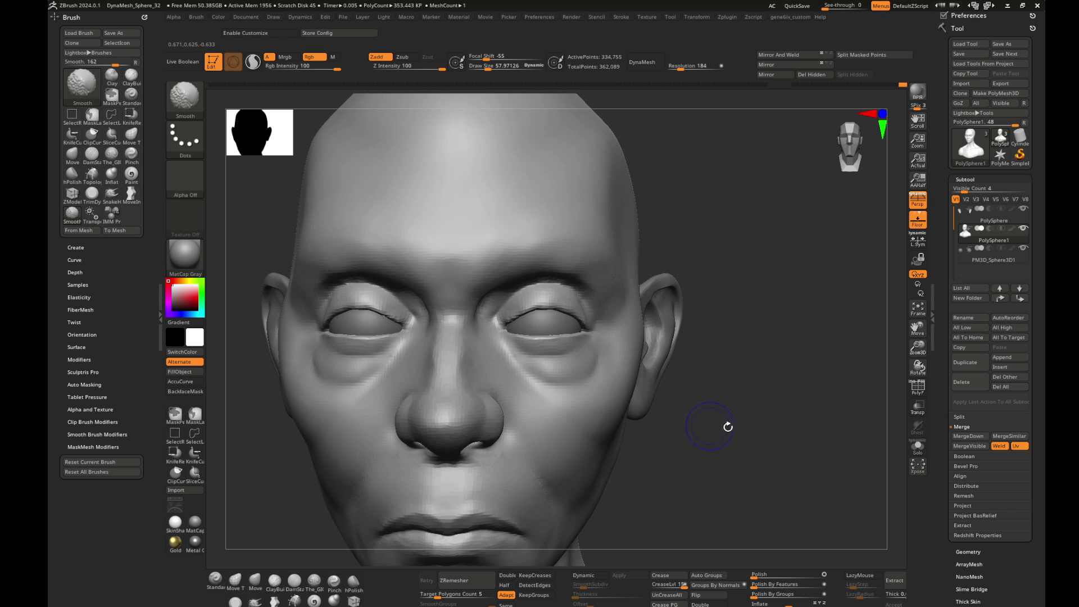
- Build up and Shift-smooth the cheek forms with ClayBuildup
drag(778, 380, 576, 409)
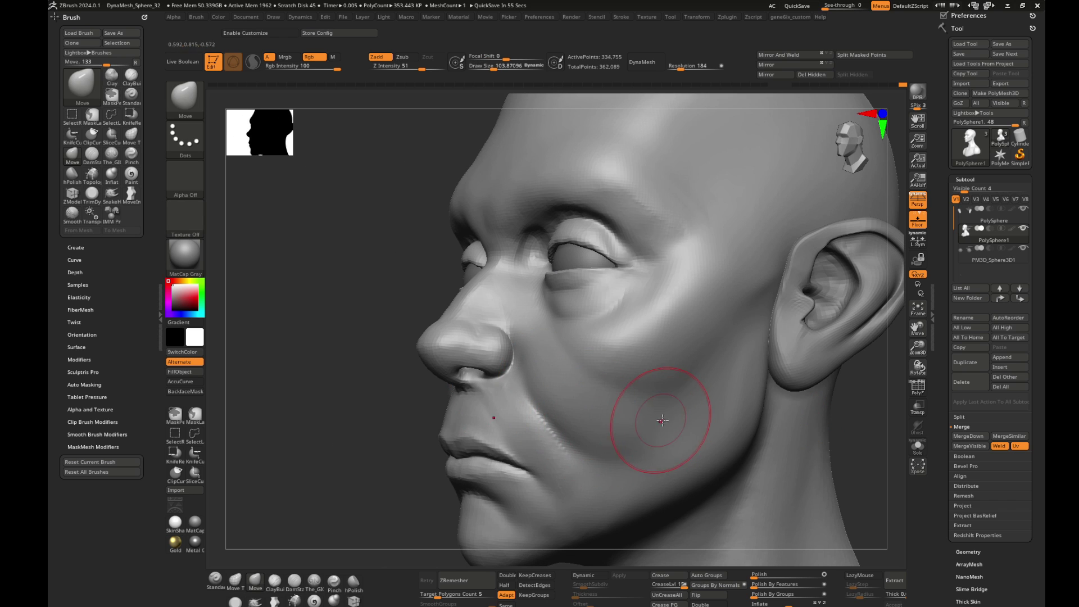
key(b)
key(c)
key(b)
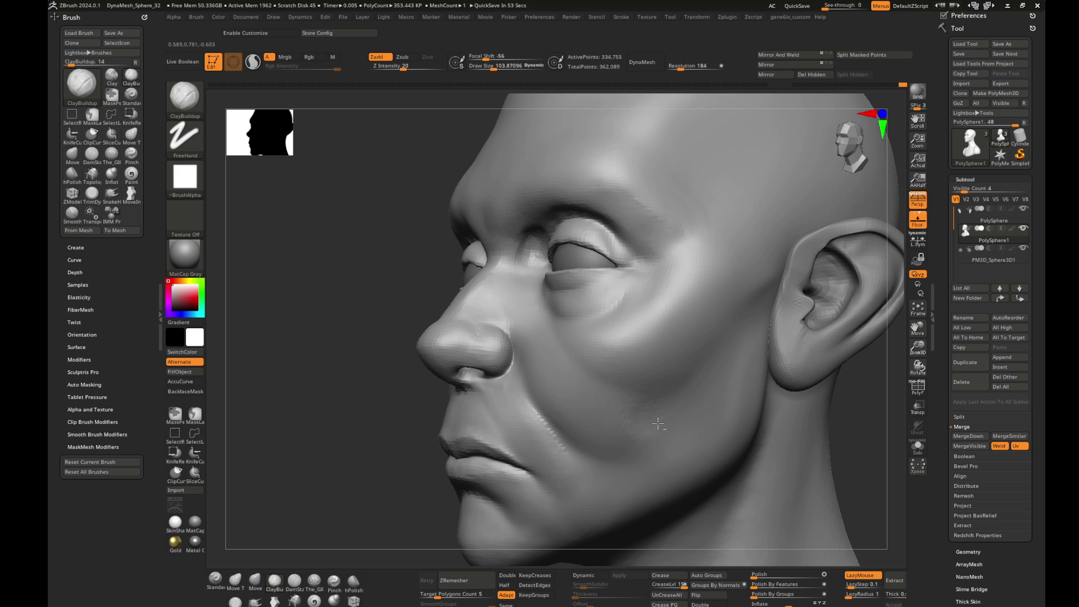
key(shift)
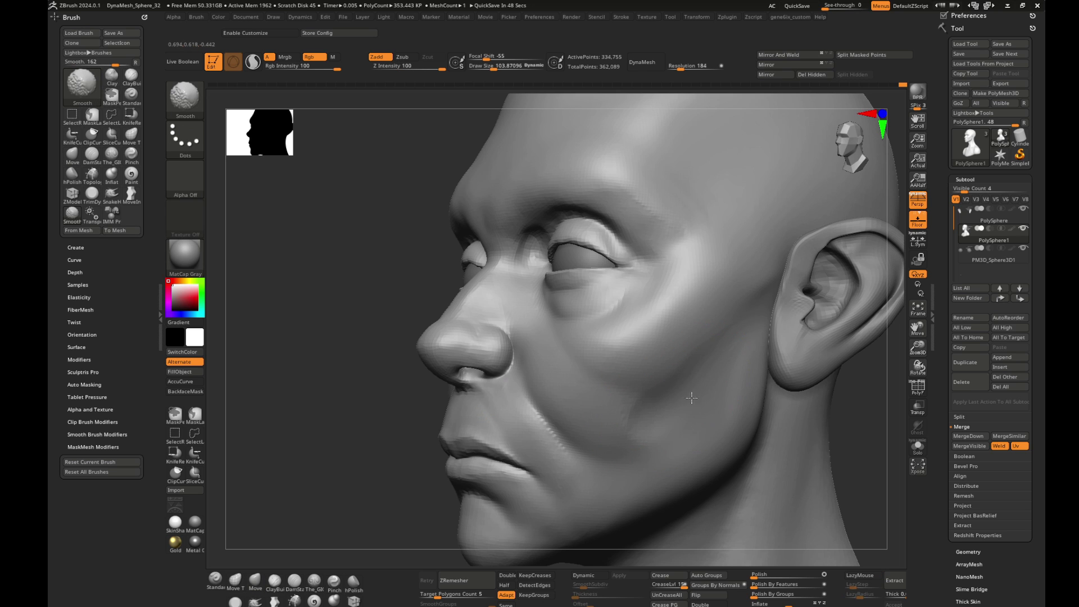
mouse_move(850, 433)
mouse_down()
mouse_move(818, 417)
mouse_move(707, 417)
mouse_up()
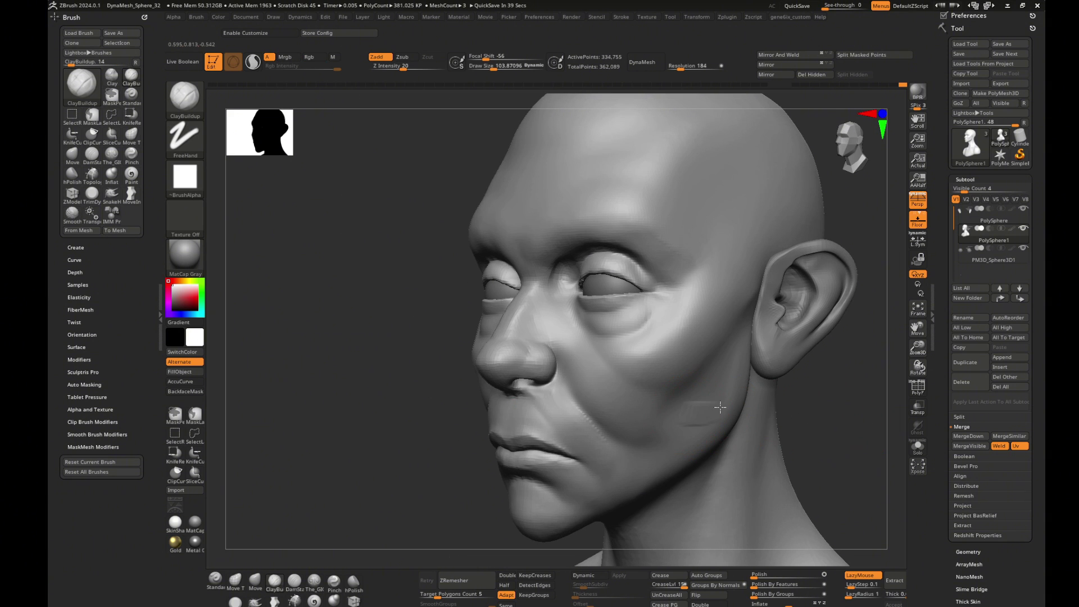
key(shift)
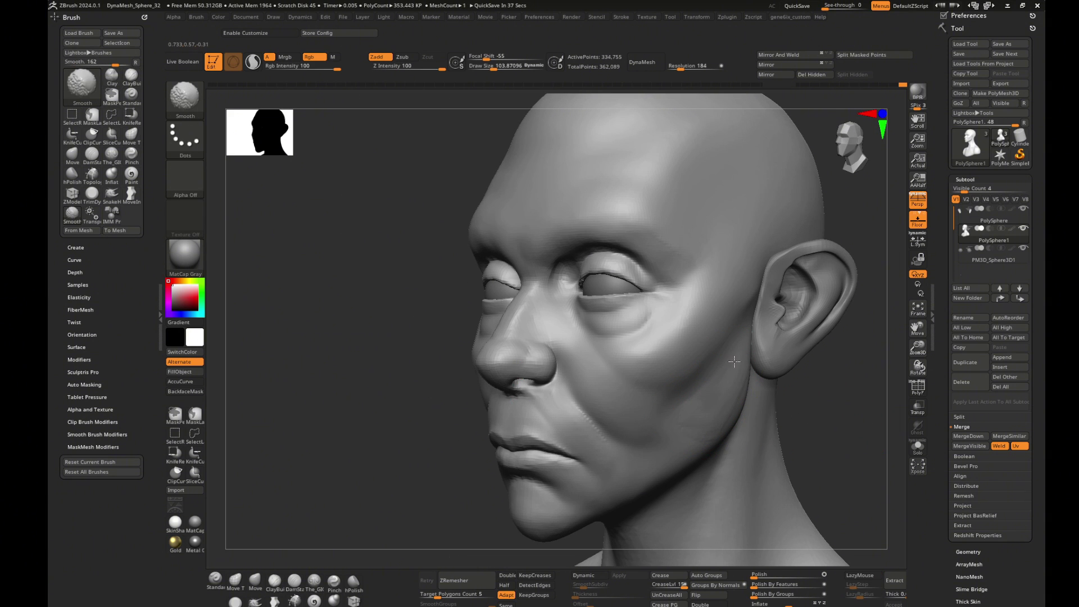
drag(686, 418, 669, 416)
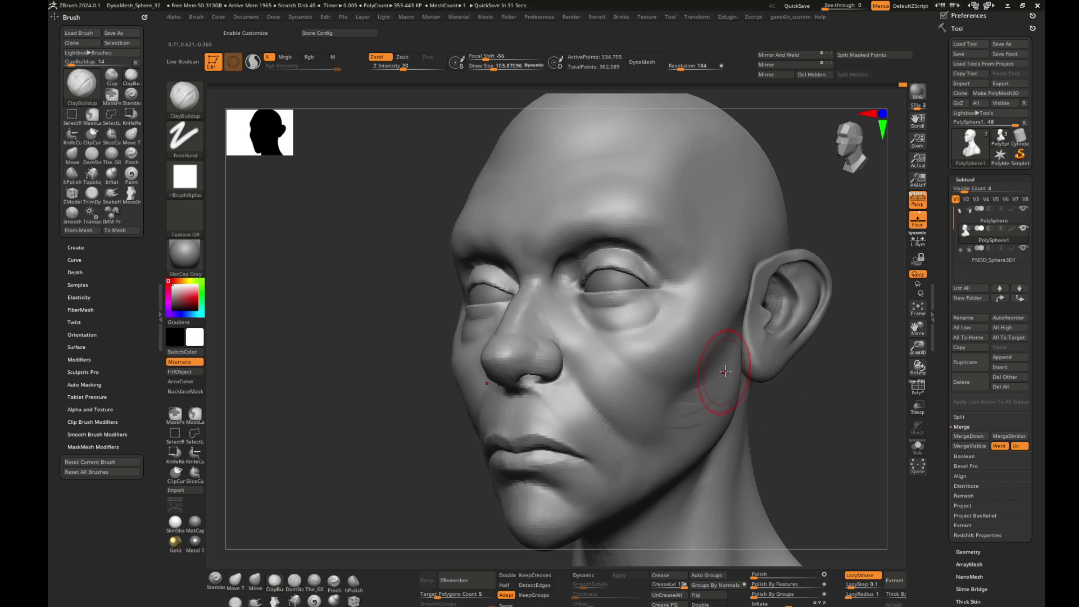
key(shift)
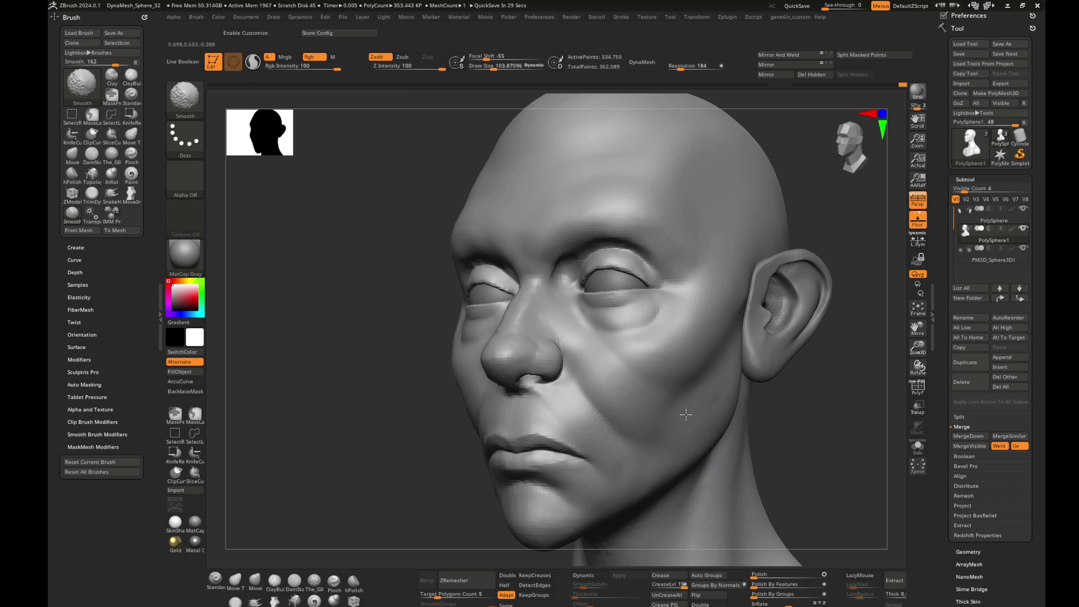
mouse_move(685, 414)
shift+mouse_down()
mouse_move(814, 390)
mouse_move(698, 404)
shift+mouse_up()
- Reshape and smooth the jaw forms with the Move brush
key(b)
key(m)
key(v)
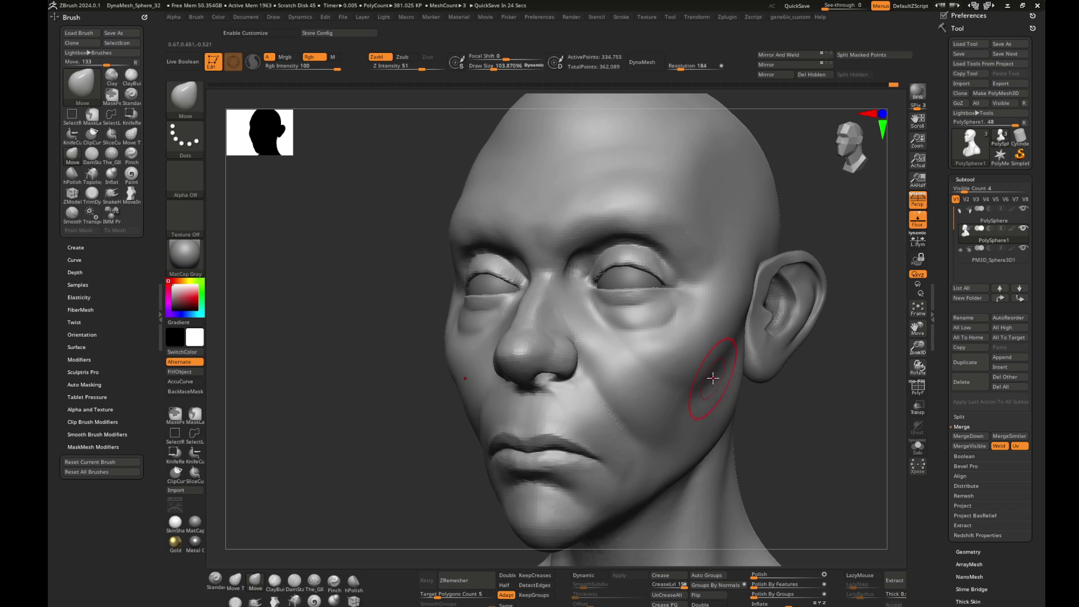
key(shift)
mouse_move(666, 437)
shift+mouse_down()
mouse_move(812, 414)
mouse_move(778, 409)
shift+mouse_up()
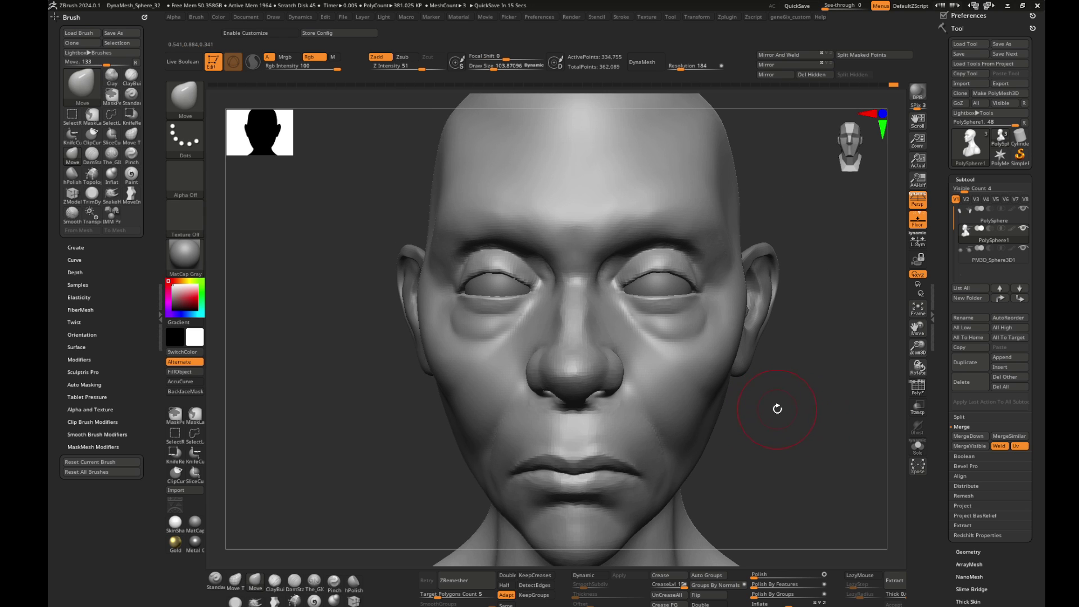
mouse_move(835, 388)
mouse_down()
mouse_move(643, 284)
mouse_move(491, 303)
mouse_up()
- Build up clay and smooth the area around the upper lip
key(b)
key(c)
key(b)
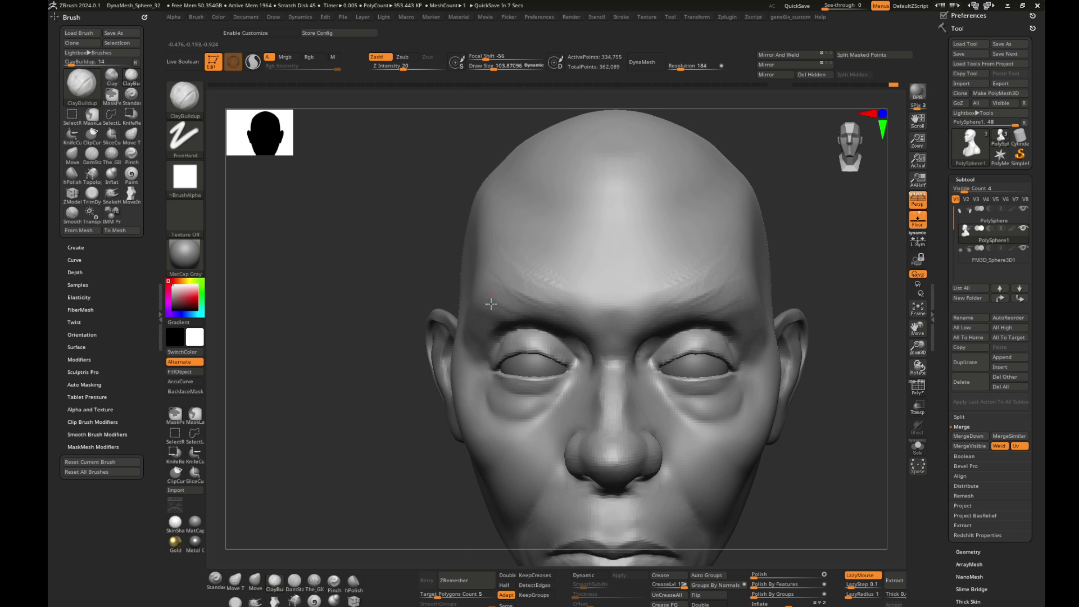
key(shift)
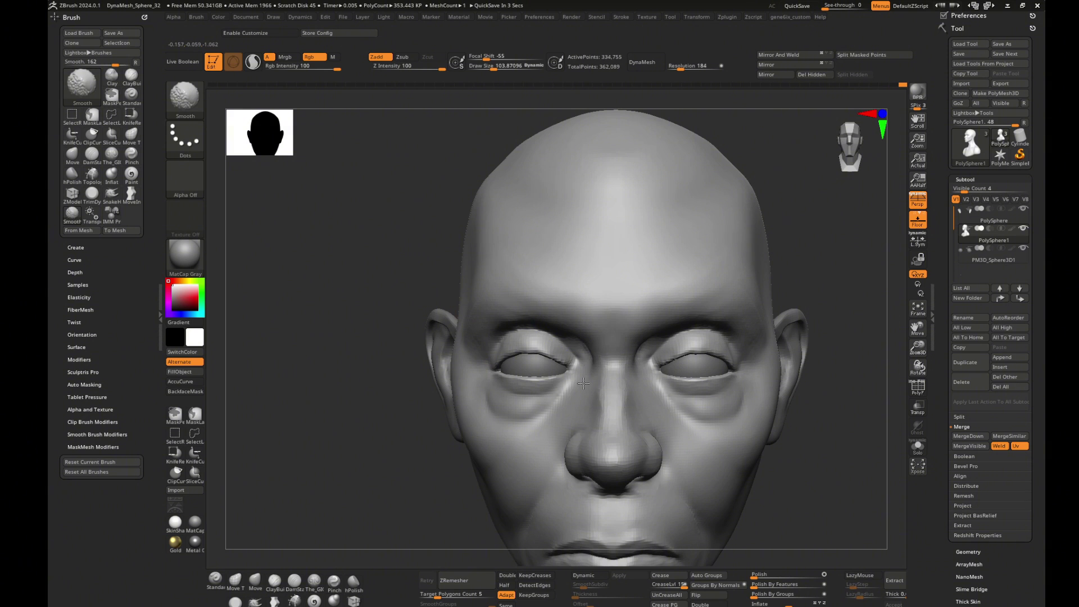
mouse_move(830, 396)
mouse_down()
mouse_move(818, 450)
mouse_move(839, 416)
mouse_move(819, 405)
mouse_move(800, 429)
mouse_move(641, 404)
mouse_up()
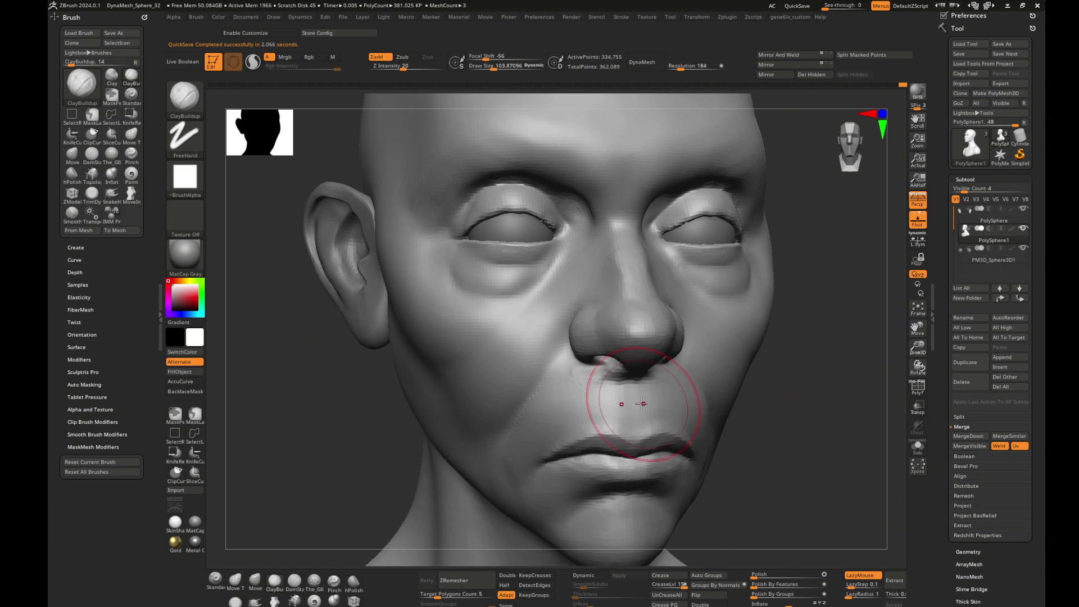
key(shift)
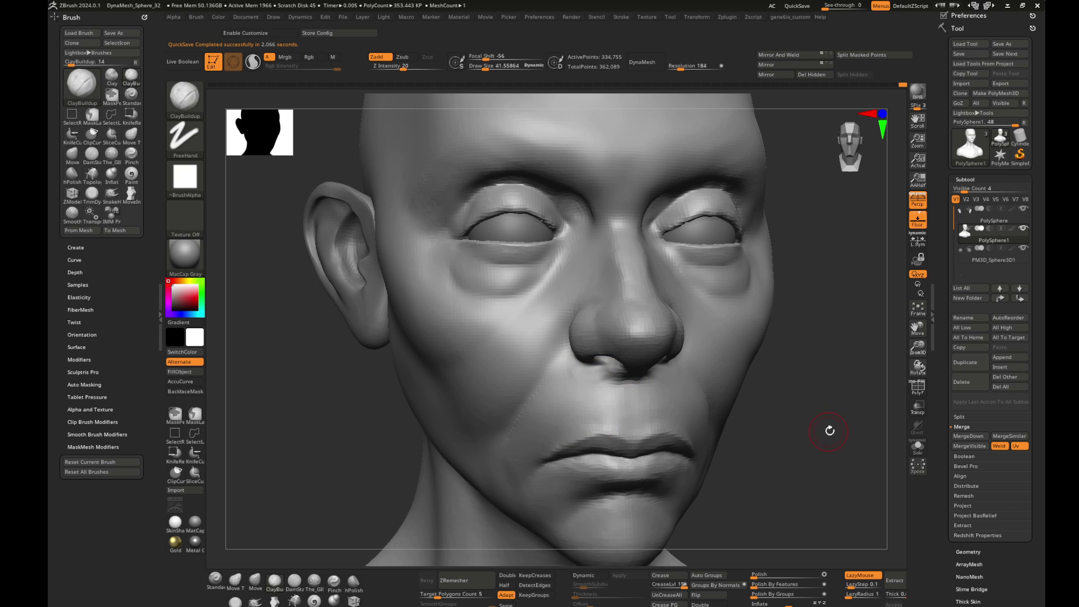
drag(829, 431, 716, 396)
- Enlarge the brush and Shift-smooth the chin and its sides
key(3)
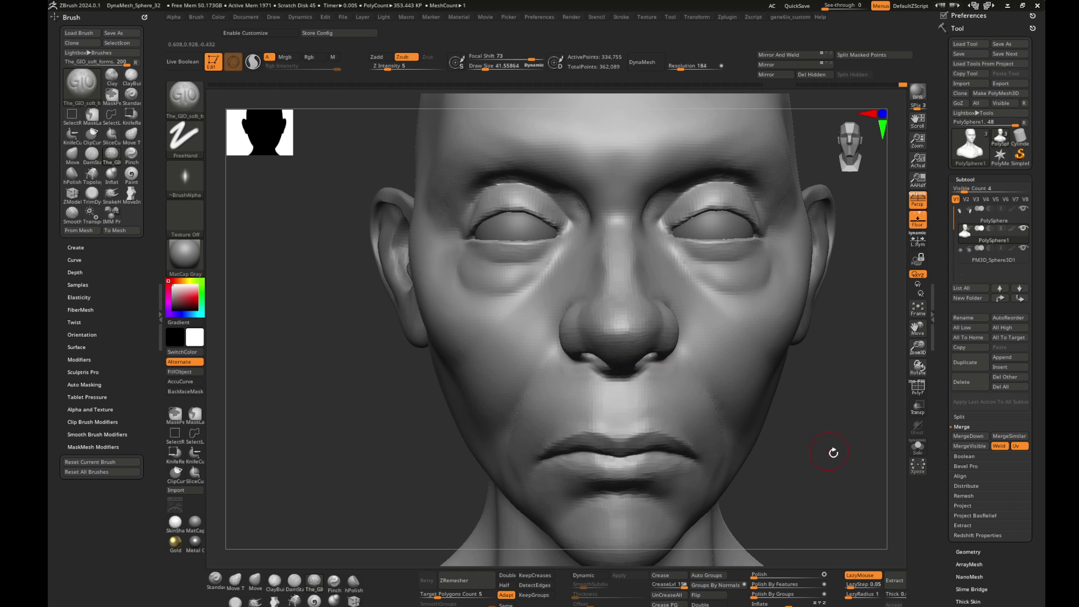
drag(830, 448, 815, 437)
key(2)
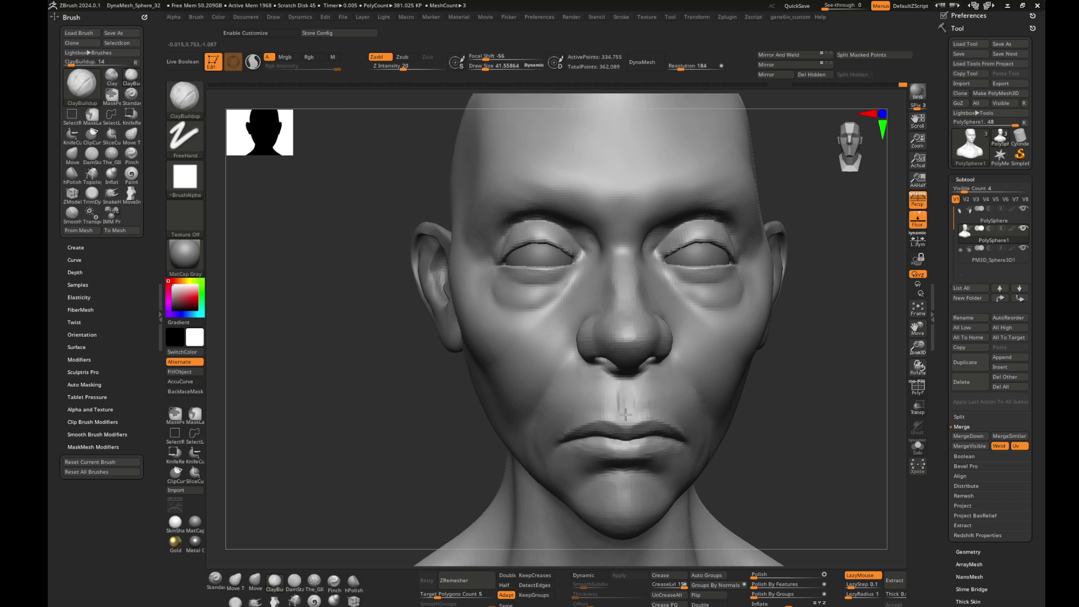
key(shift)
mouse_move(775, 432)
mouse_down()
mouse_move(809, 438)
mouse_move(747, 440)
mouse_move(777, 422)
mouse_move(756, 434)
mouse_up()
key(s)
drag(564, 441, 582, 442)
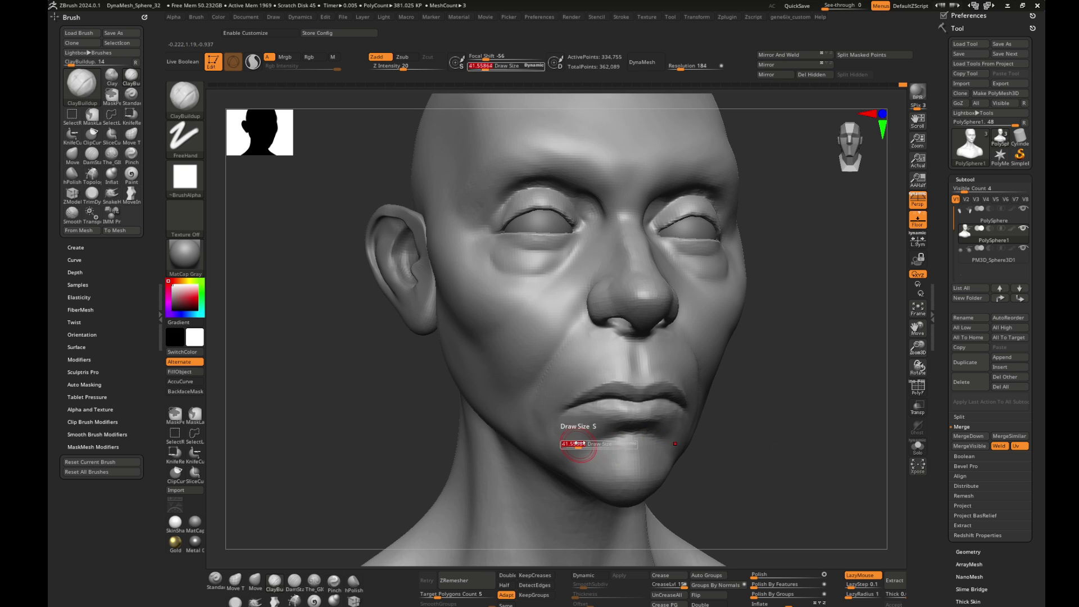
key(shift)
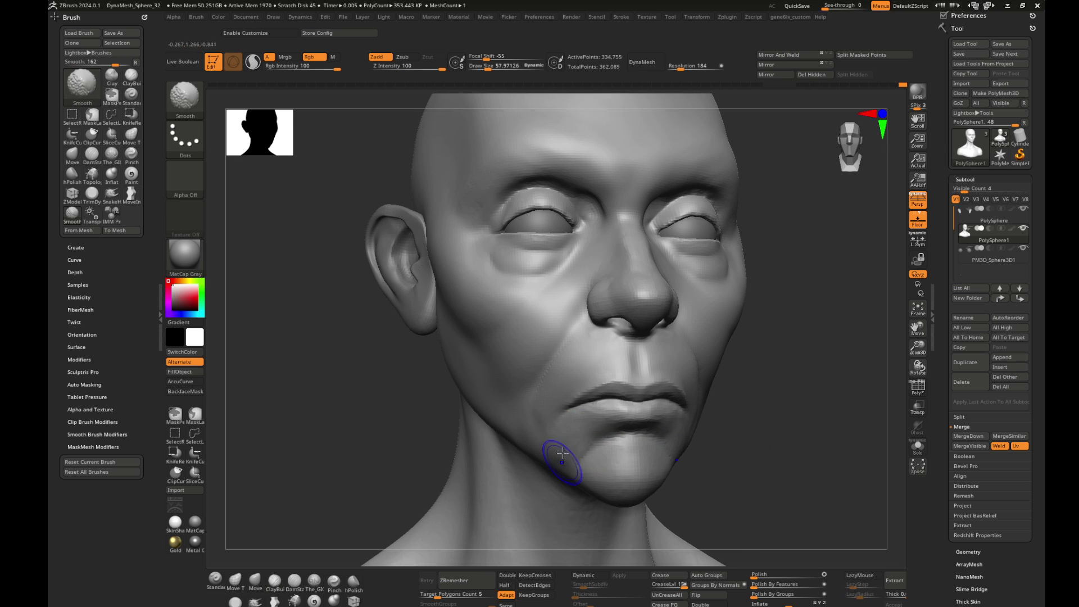
drag(800, 427, 790, 423)
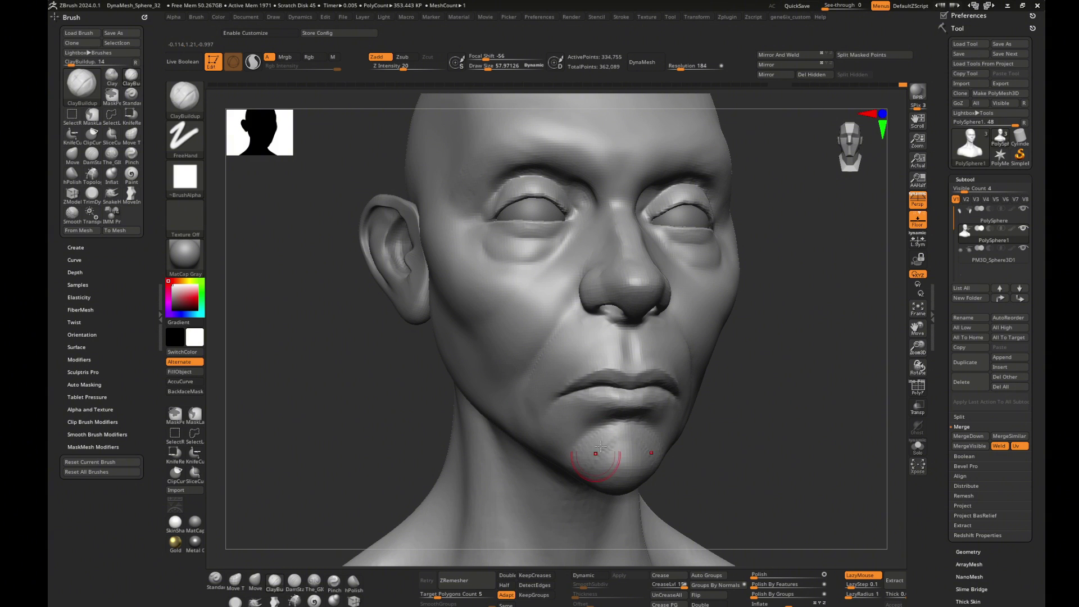
shift+drag(632, 445, 596, 468)
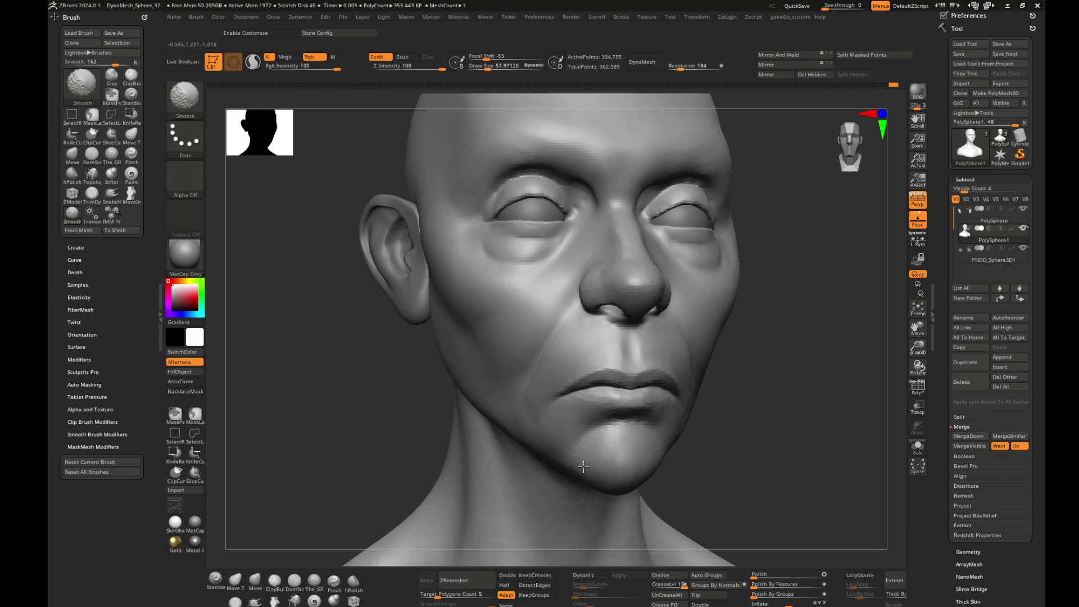
- Pull the lower lip up with the Move brush to close the gap between the lips
mouse_move(549, 421)
right_down()
mouse_move(711, 429)
mouse_move(759, 416)
right_up()
scroll(768, 417, up, 3)
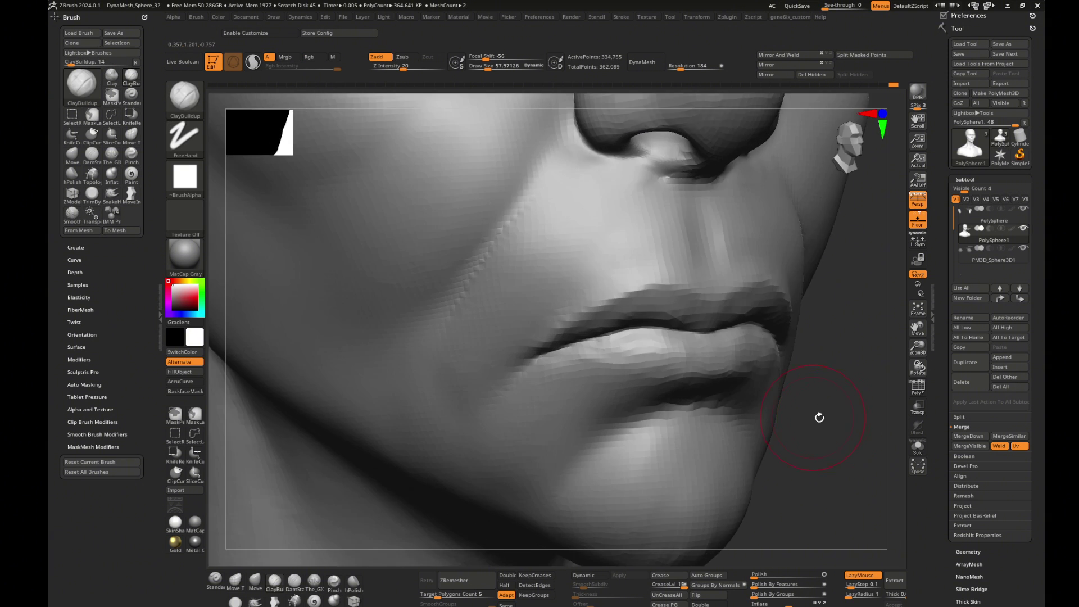
key(ctrl+z)
key(b)
key(m)
key(v)
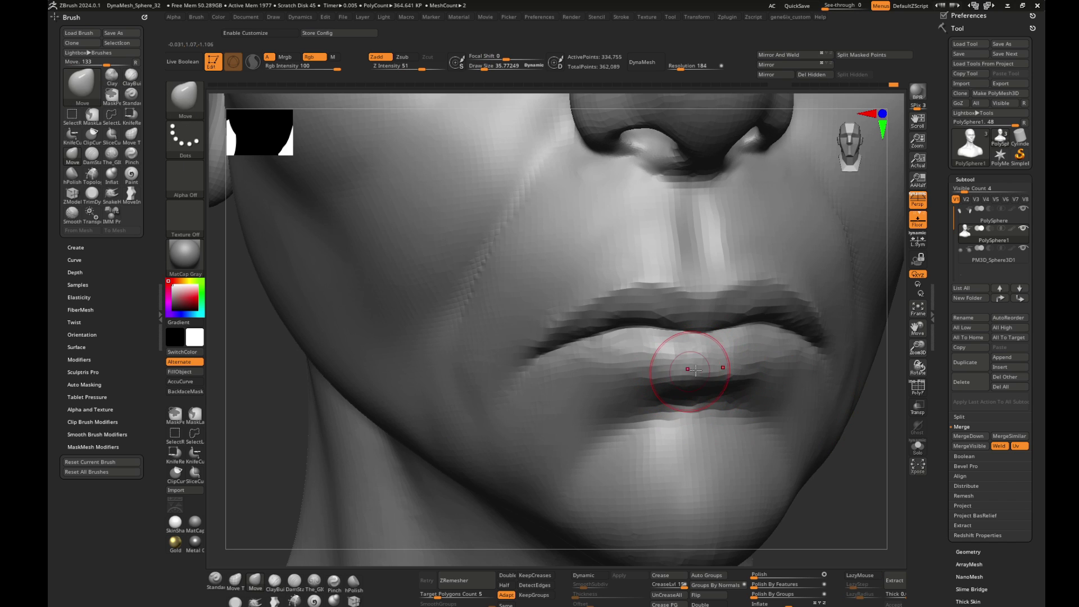
drag(647, 371, 655, 348)
mouse_move(877, 495)
right_down()
mouse_move(851, 415)
mouse_move(678, 347)
mouse_move(821, 387)
right_up()
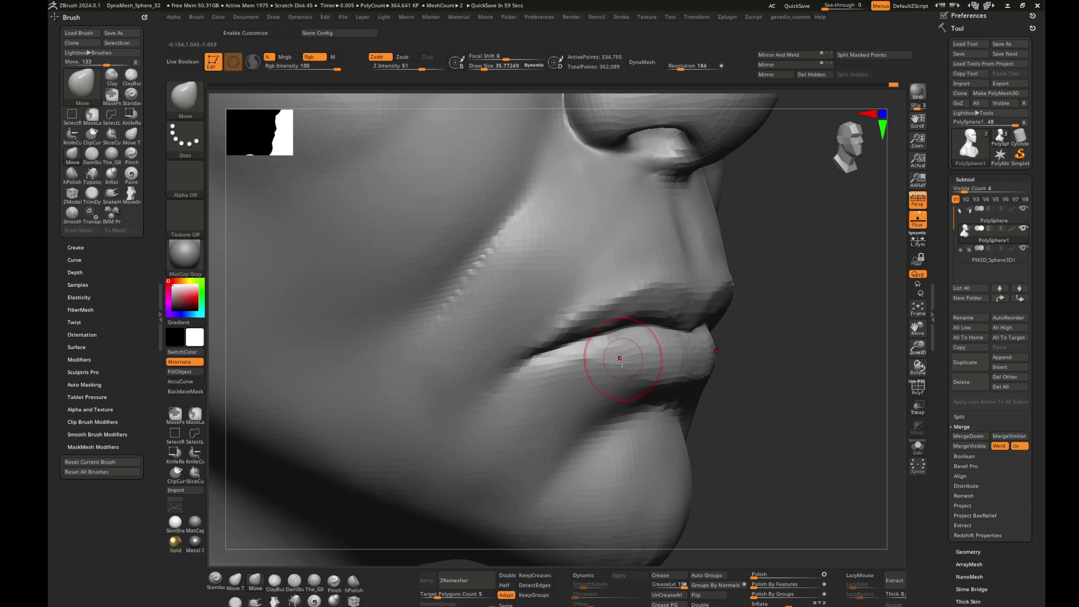
mouse_move(699, 361)
ctrl+right_down()
mouse_move(789, 378)
mouse_move(819, 325)
mouse_move(691, 289)
mouse_move(655, 313)
mouse_move(816, 376)
ctrl+right_up()
key(shift)
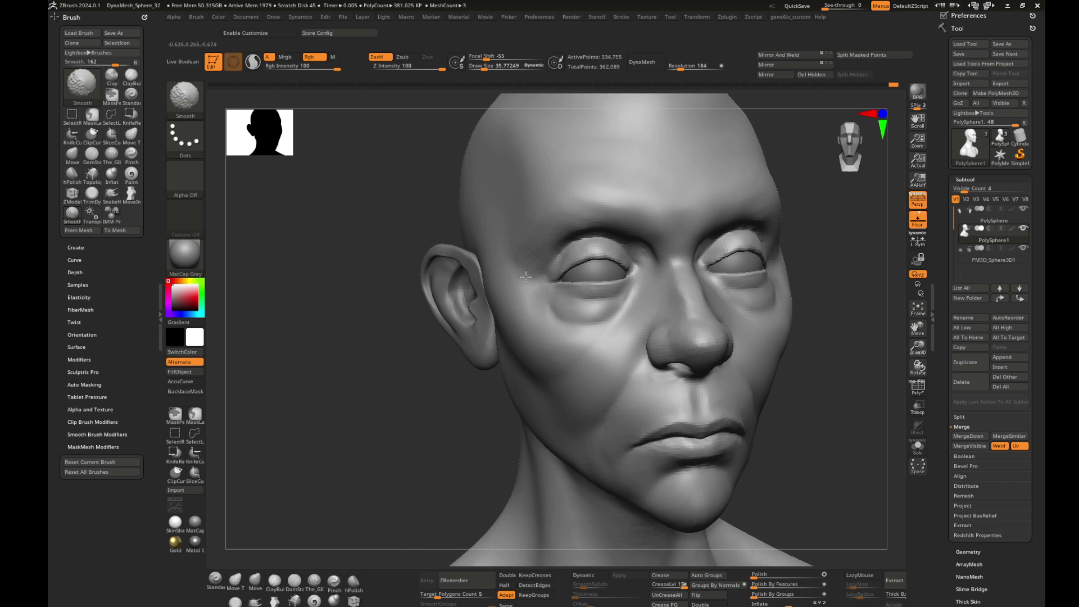
mouse_move(848, 416)
right_down()
mouse_move(874, 409)
mouse_move(860, 421)
mouse_move(883, 432)
mouse_move(761, 402)
mouse_move(807, 306)
mouse_move(638, 309)
right_up()
- Raise draw size to about 305 and Shift-smooth the neck and shoulders, then orbit the bust
key(s)
drag(637, 310, 698, 296)
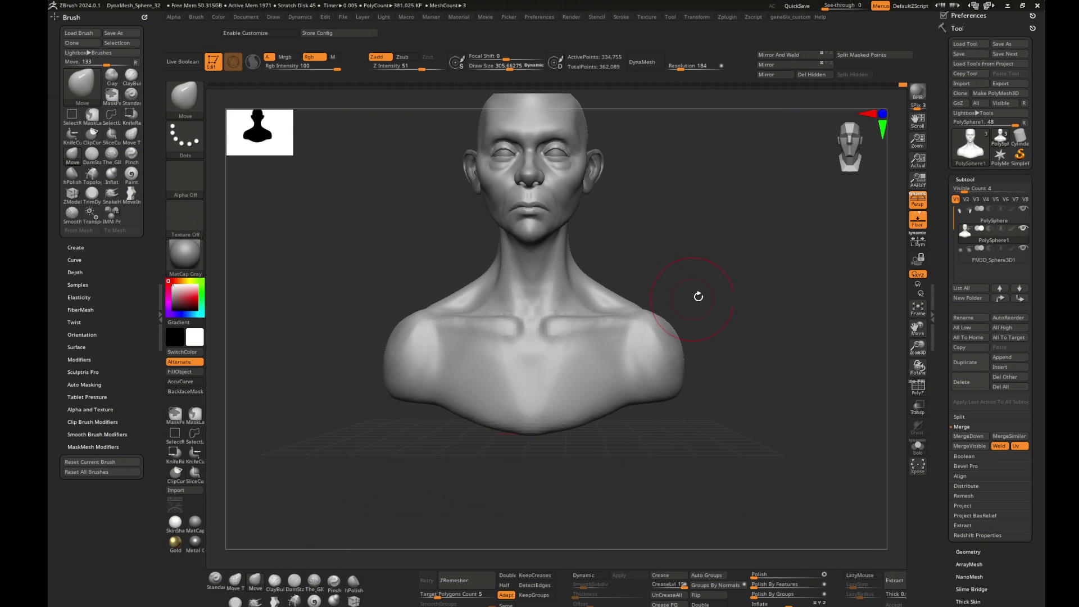
mouse_move(698, 296)
ctrl+right_down()
mouse_move(775, 301)
mouse_move(526, 293)
ctrl+right_up()
key(shift)
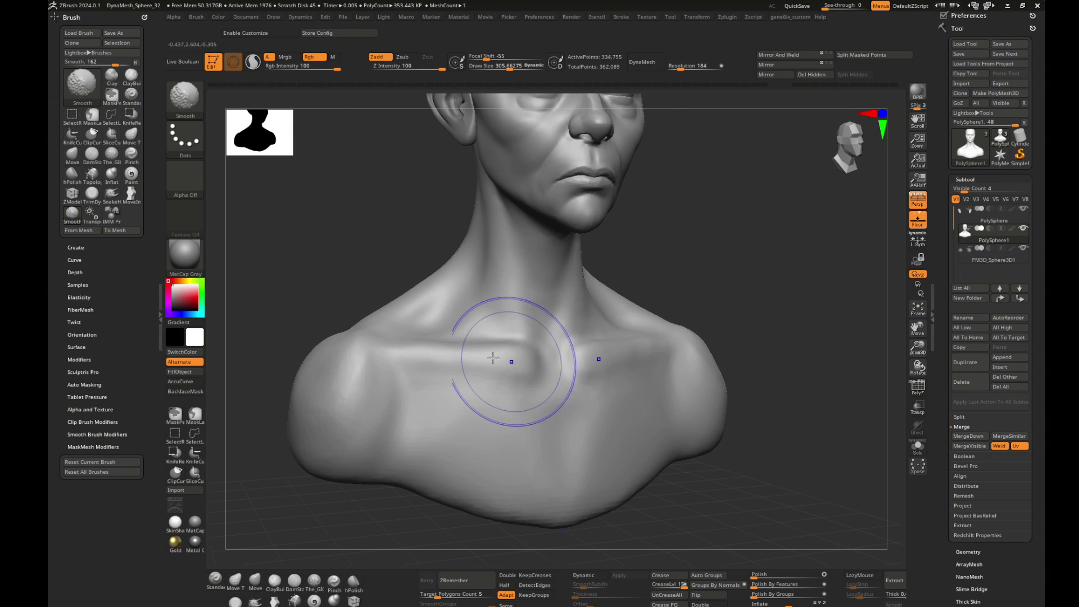
mouse_move(516, 328)
right_down()
mouse_move(720, 279)
mouse_move(568, 302)
right_up()
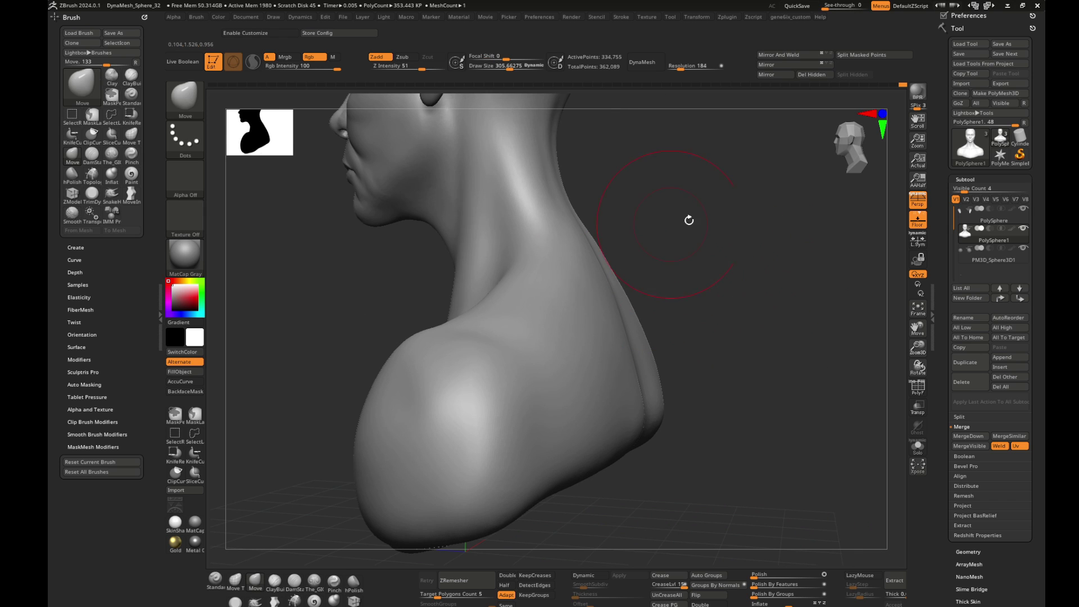
key(f)
mouse_move(686, 214)
right_down()
mouse_move(723, 236)
mouse_move(756, 180)
right_up()
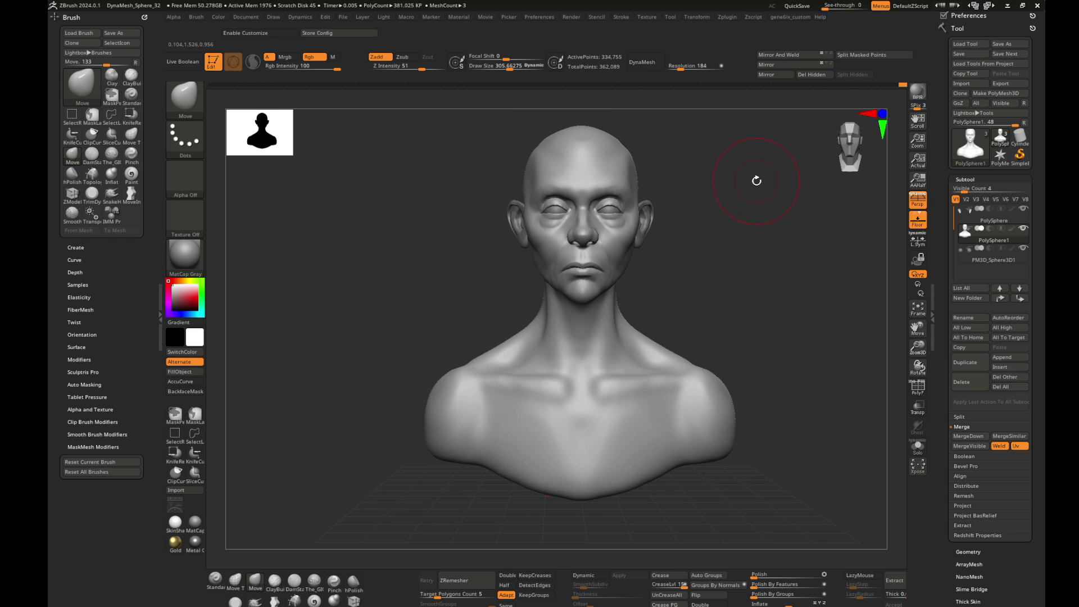
mouse_move(669, 212)
right_down()
mouse_move(734, 233)
mouse_move(735, 245)
mouse_move(714, 200)
right_up()
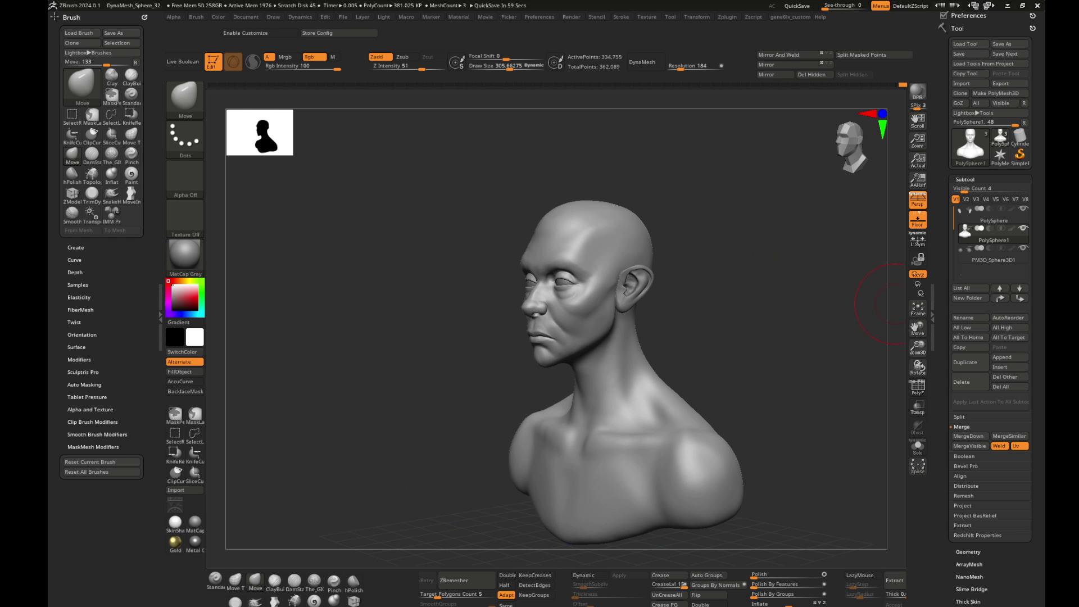
mouse_move(734, 256)
right_down()
mouse_move(770, 258)
mouse_move(819, 302)
mouse_move(694, 269)
right_up()
- Select the ear PolySphere and rebuild its topology with ZRemesher to about 41,652 points
alt+click(680, 284)
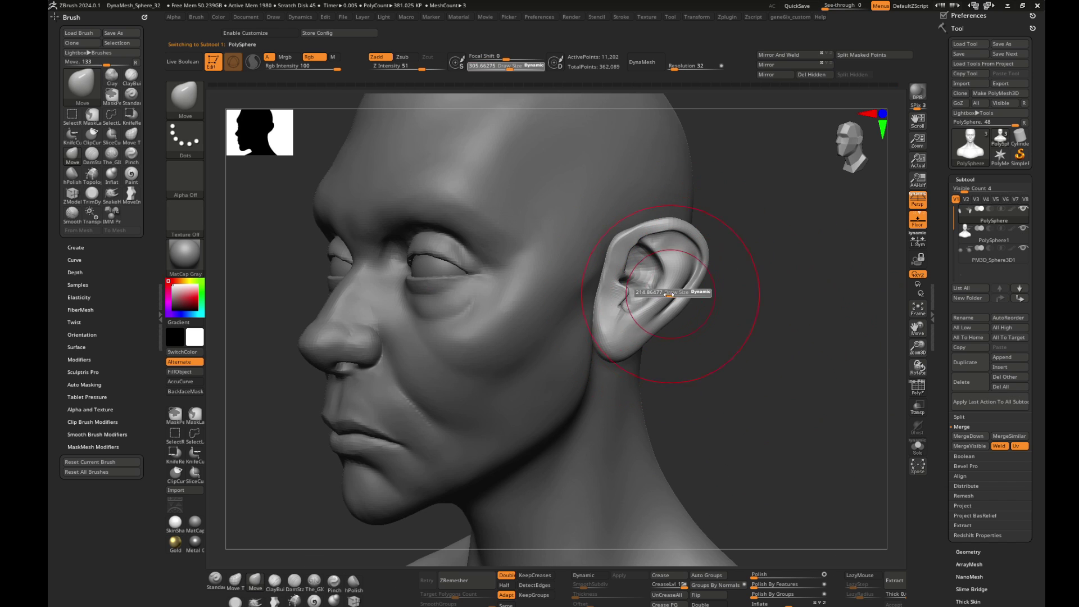
click(475, 582)
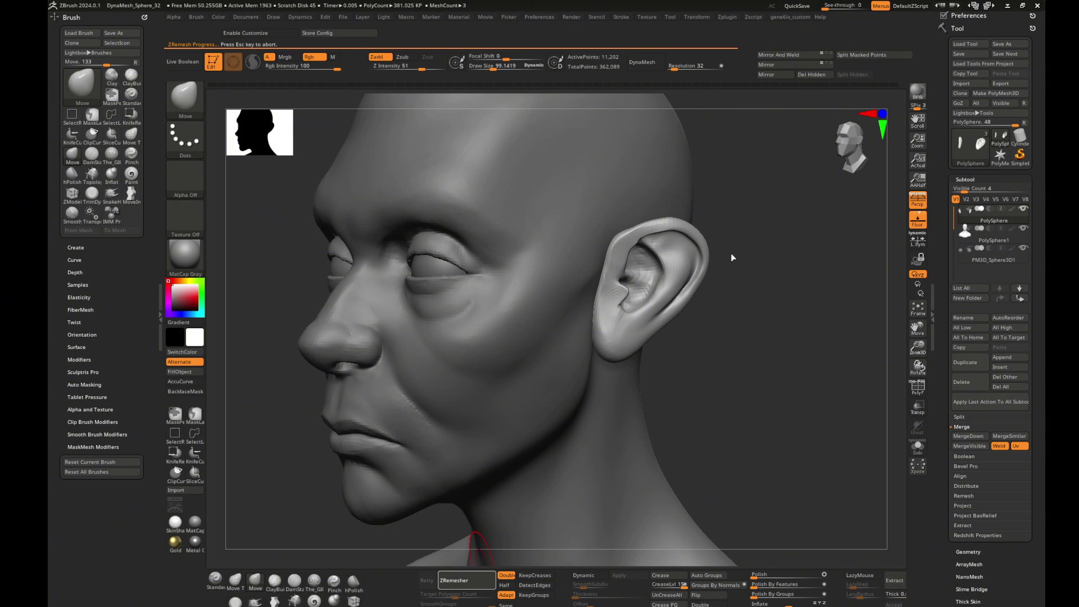
mouse_move(761, 255)
ctrl+right_down()
mouse_move(816, 296)
mouse_move(807, 332)
mouse_move(679, 284)
ctrl+right_up()
- Build up clay strokes on the upper inner ear with ClayBuildup
key(b)
key(c)
key(b)
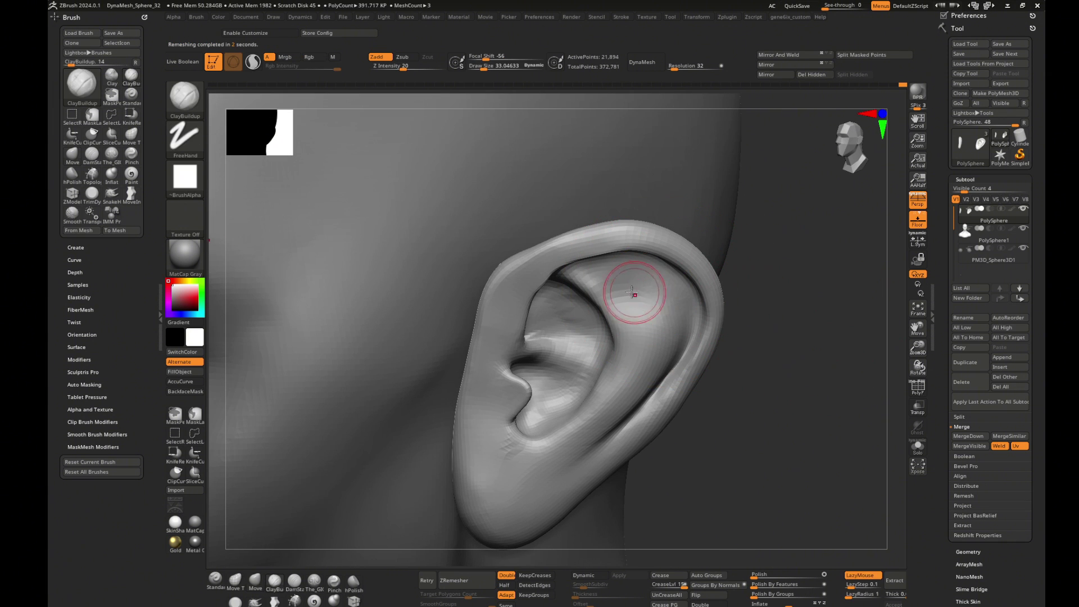
mouse_move(625, 276)
mouse_down()
mouse_move(641, 308)
mouse_move(663, 270)
mouse_up()
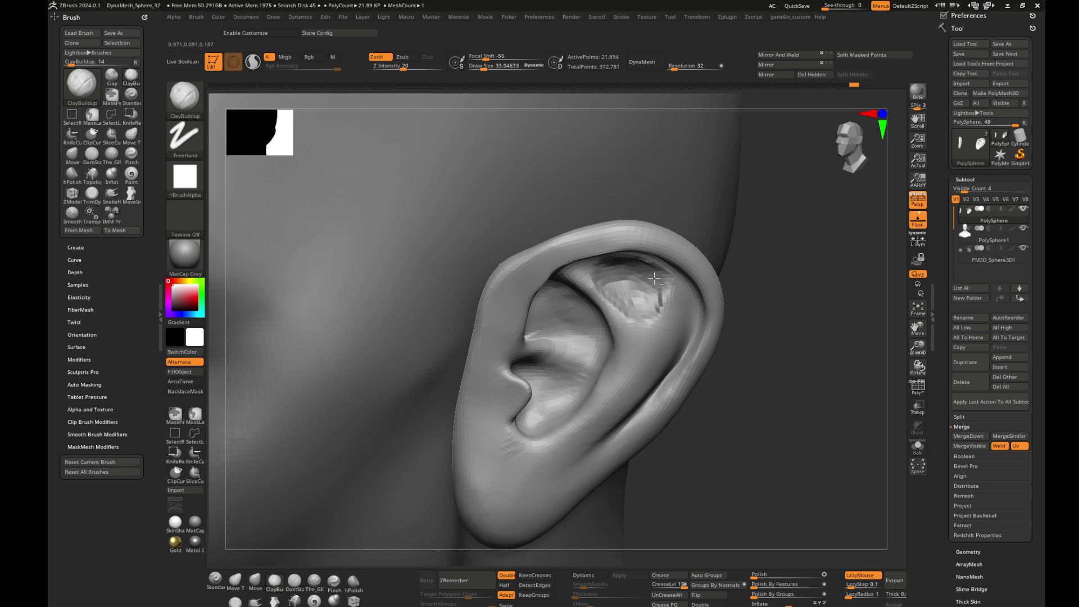
right_drag(663, 270, 646, 264)
drag(618, 264, 634, 255)
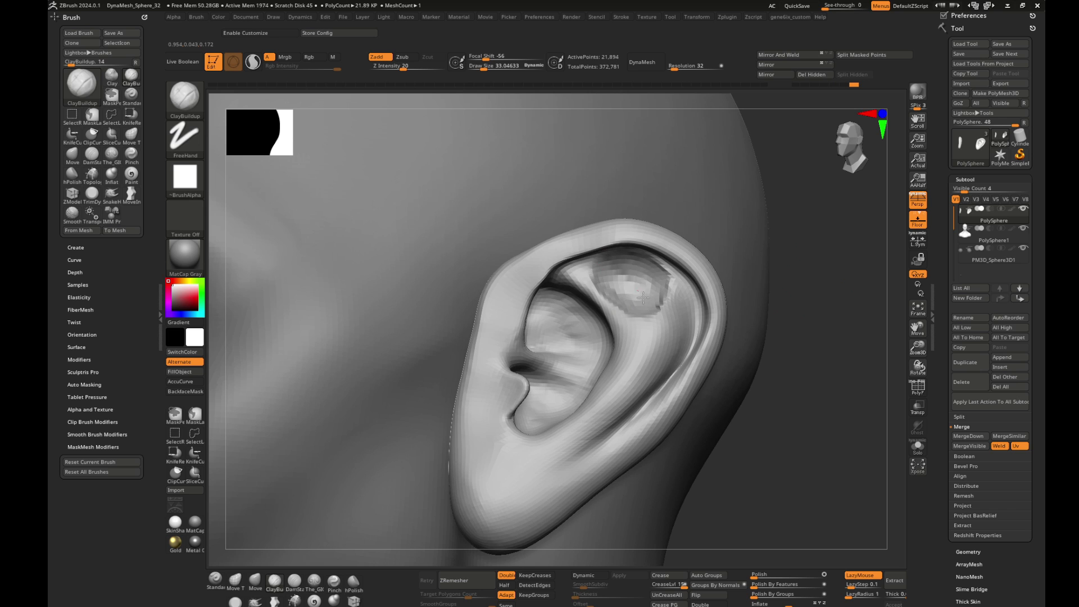
mouse_move(642, 297)
shift+mouse_down()
mouse_move(663, 284)
mouse_move(683, 304)
shift+mouse_up()
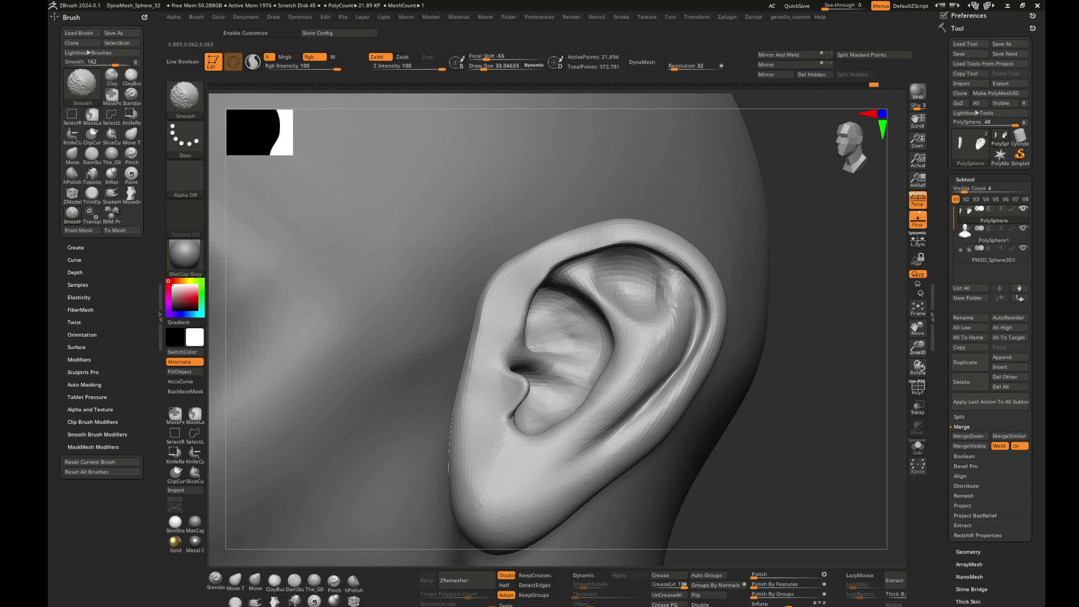
mouse_move(753, 315)
alt+mouse_down()
mouse_move(778, 294)
mouse_move(753, 305)
alt+mouse_up()
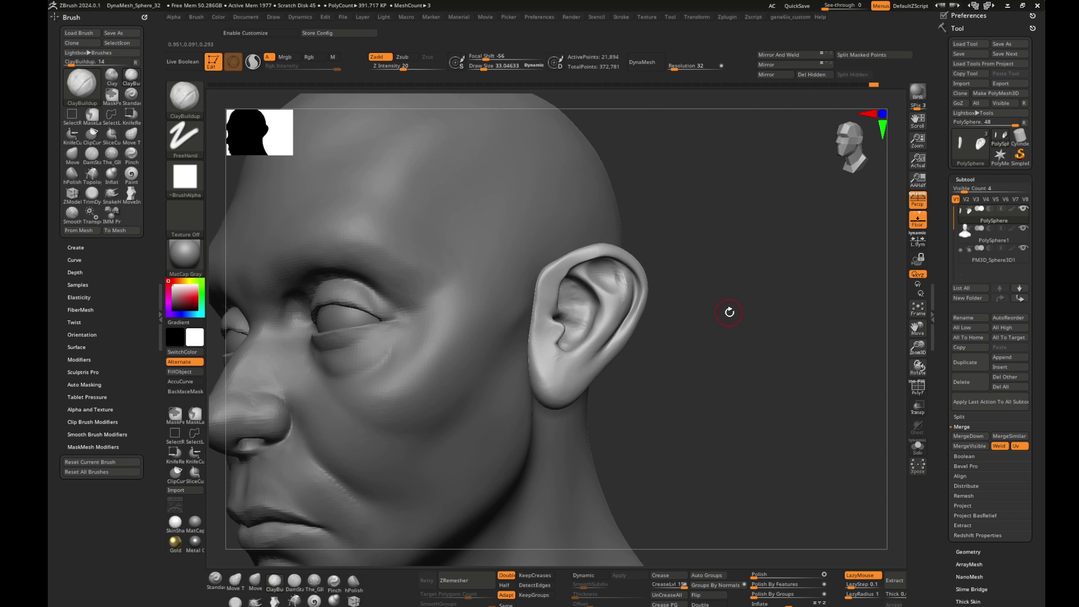
mouse_move(733, 318)
alt+mouse_down()
mouse_move(761, 315)
mouse_move(710, 313)
alt+mouse_up()
- Push the top of the ear rim up and back, then shrink the brush to about 44.6
key(s)
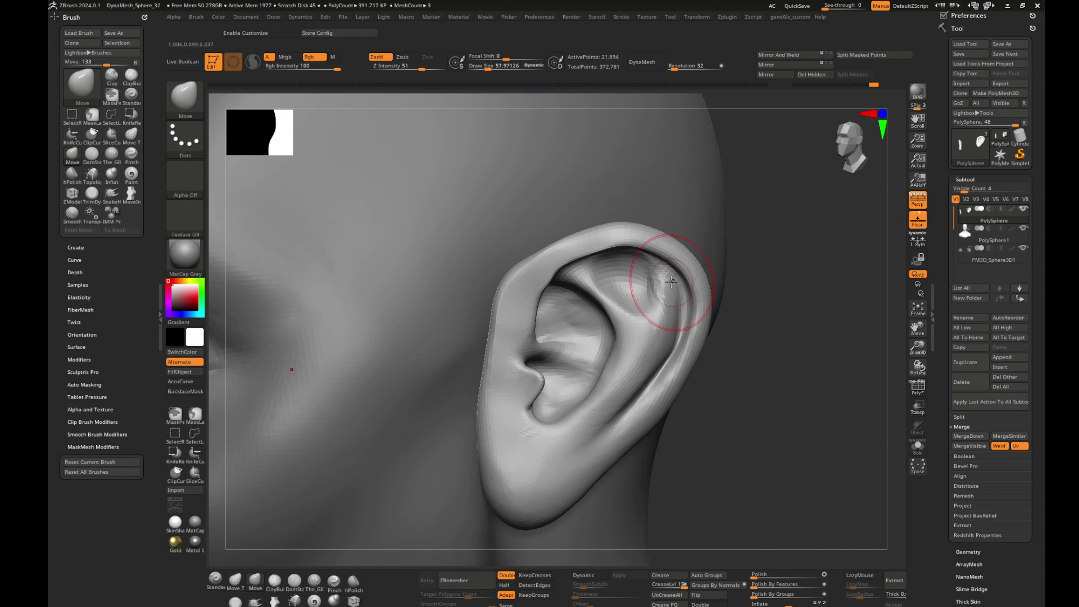
drag(671, 281, 641, 268)
key(s)
drag(683, 303, 680, 304)
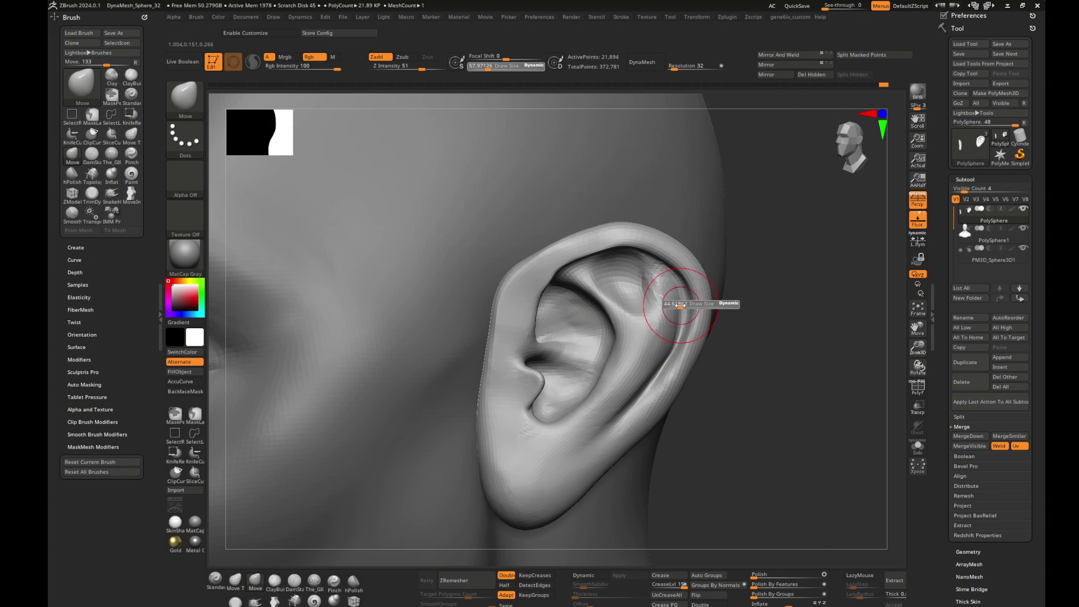
key(b)
key(c)
key(b)
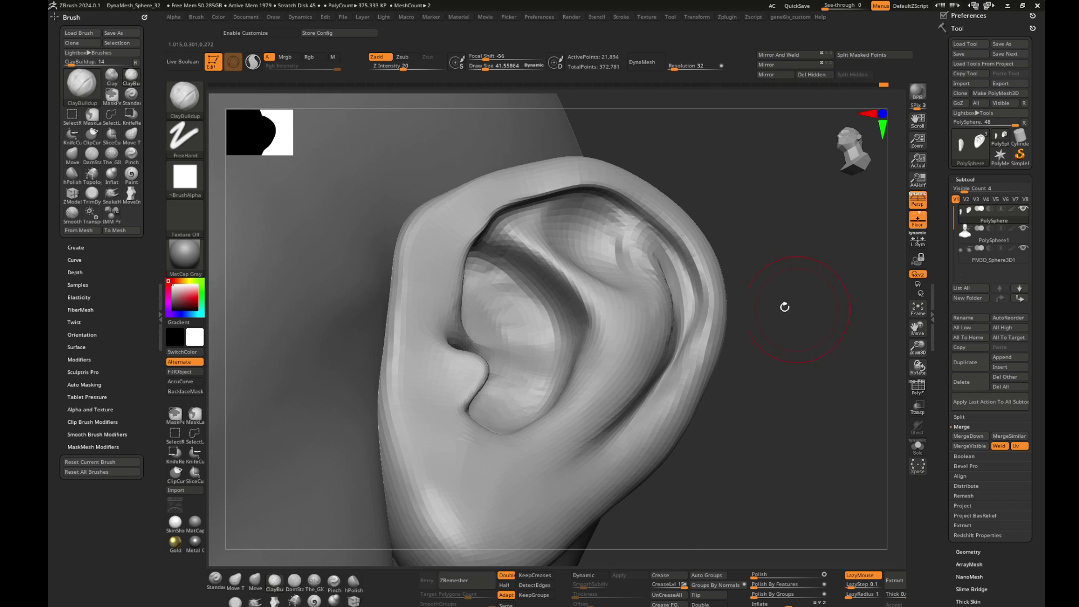
key(b)
- Carve a deep, sharp crease along the inner helix with DamStandard at size about 28
key(d)
key(s)
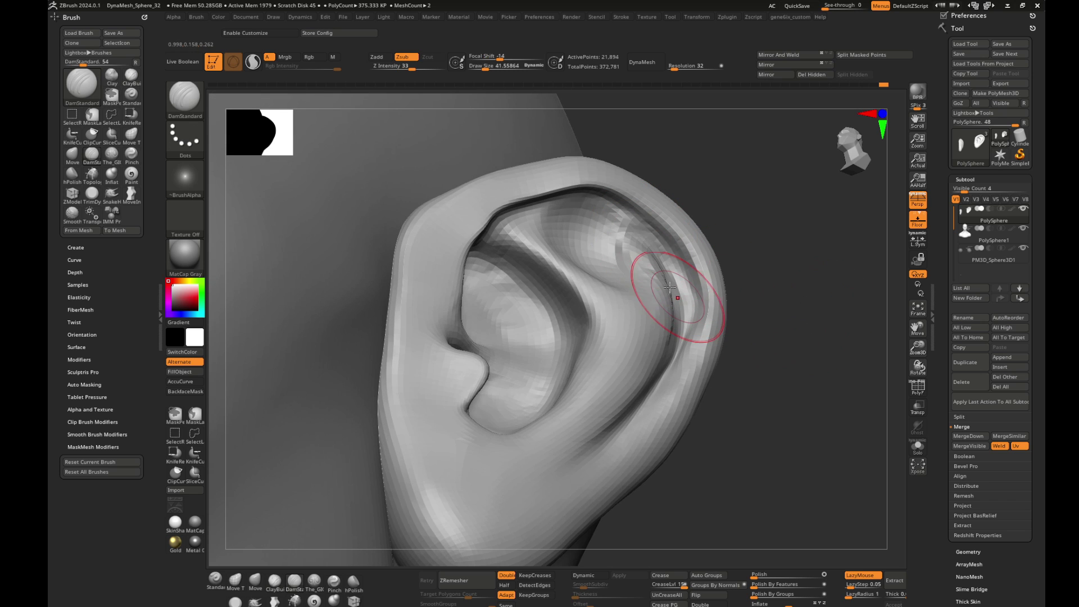
key(s)
drag(683, 272, 676, 272)
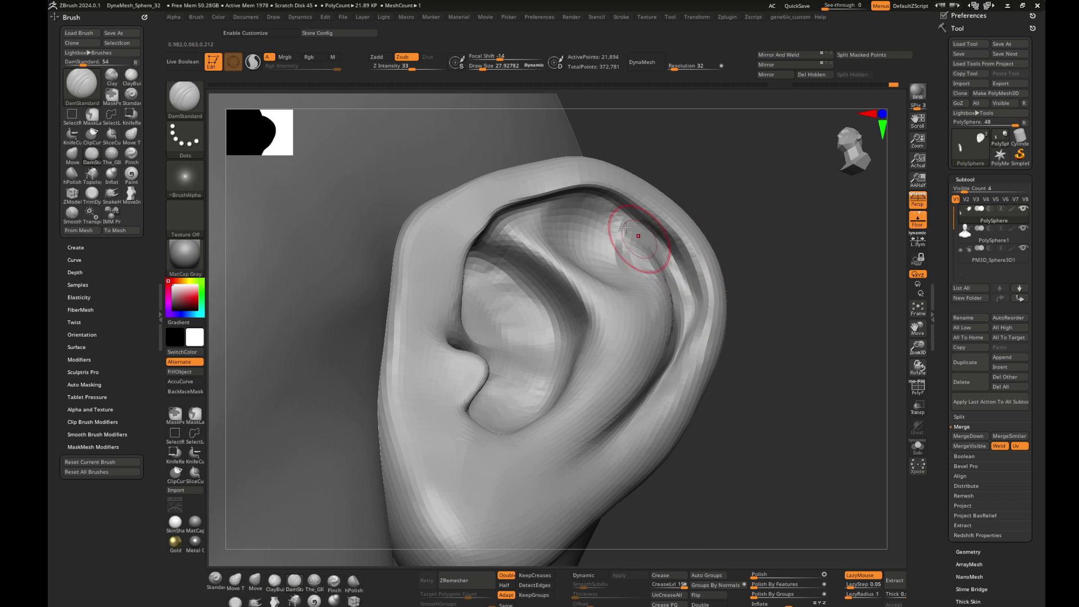
drag(637, 210, 685, 337)
drag(663, 225, 697, 315)
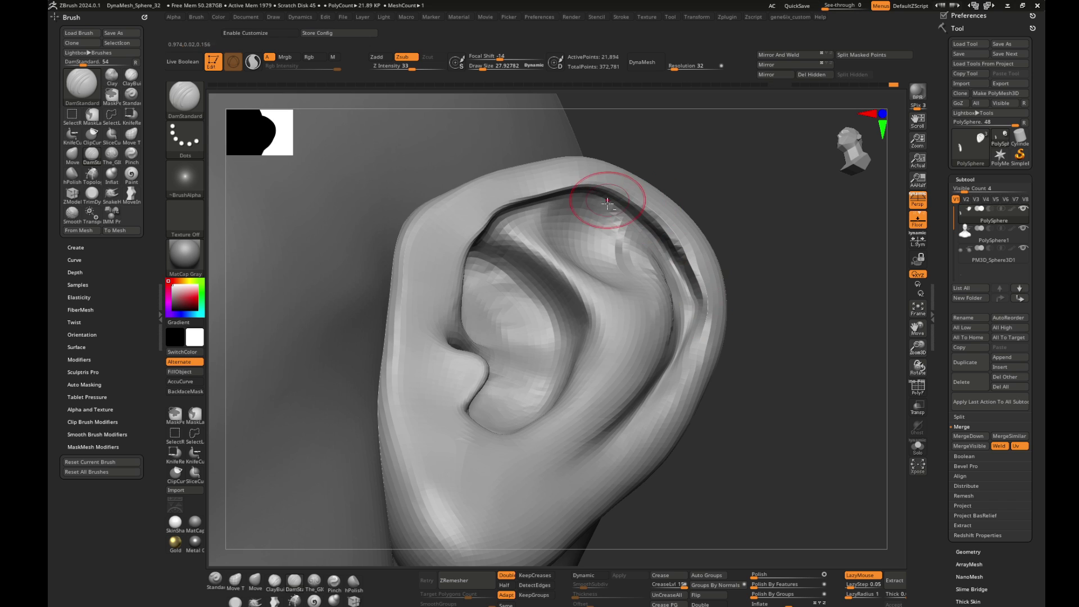
drag(594, 204, 672, 261)
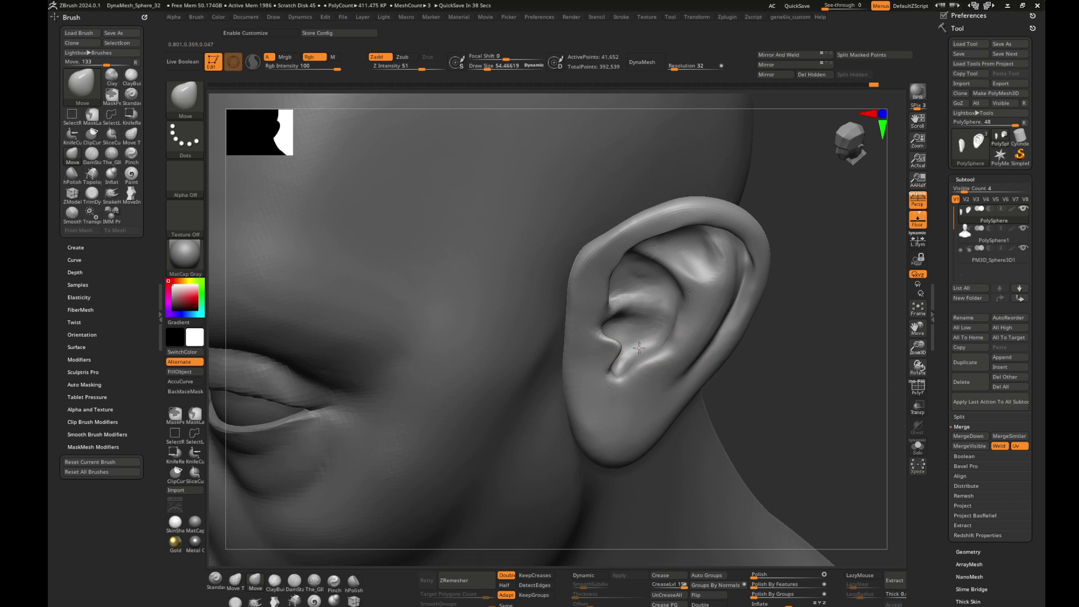
- Orient the view to face the ear and reduce the Draw Size to about 25
right_drag(638, 348, 758, 373)
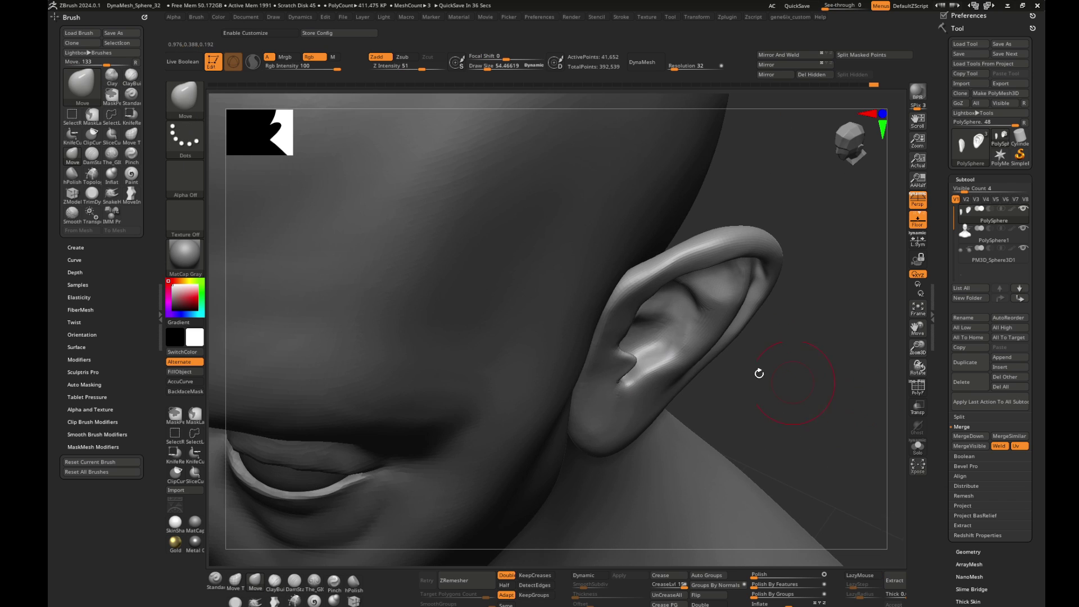
mouse_move(656, 355)
right_down()
mouse_move(629, 353)
mouse_move(625, 366)
right_up()
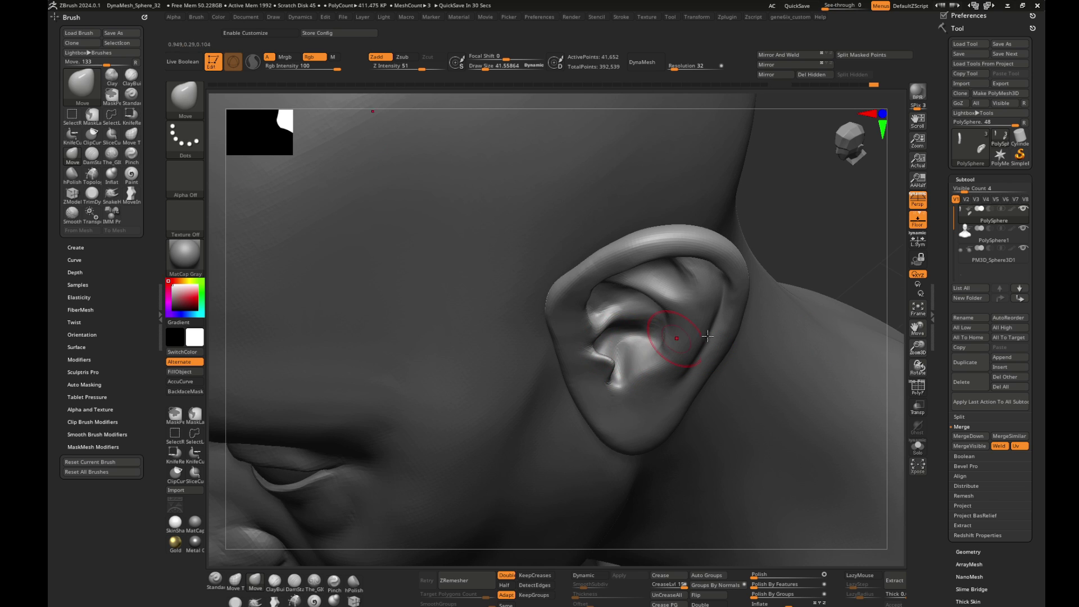
mouse_move(707, 336)
right_down()
mouse_move(843, 267)
mouse_move(840, 328)
right_up()
right_drag(638, 356, 609, 371)
key(s)
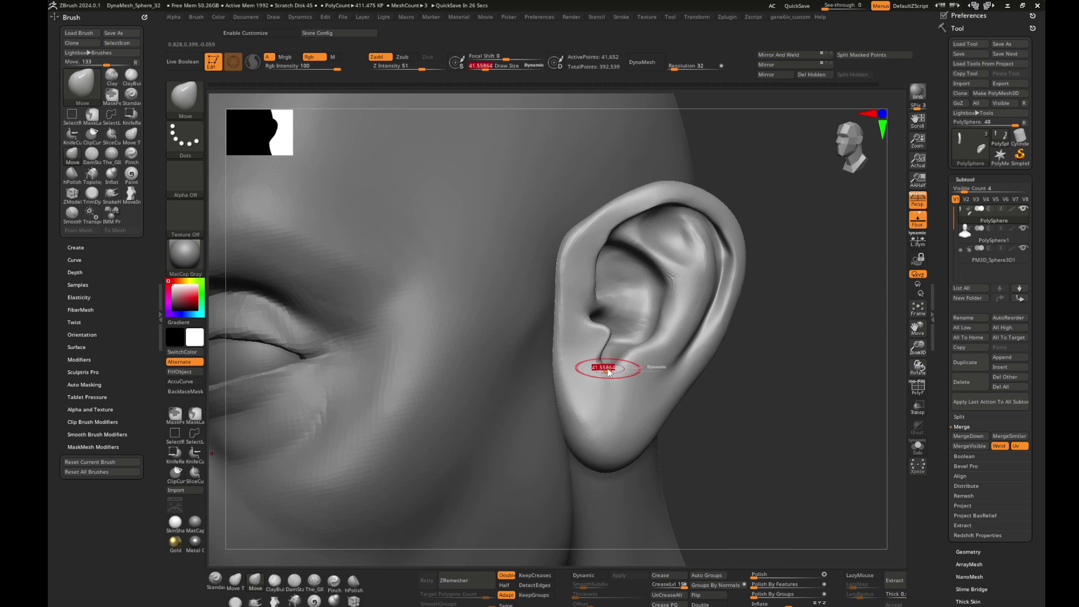
drag(608, 370, 601, 371)
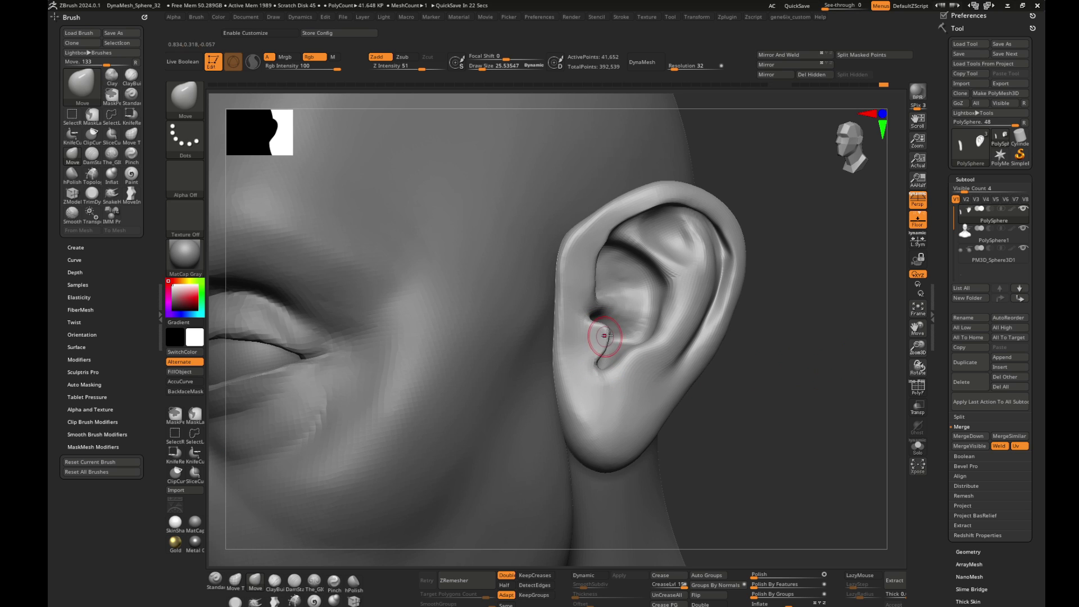
- Shift-smooth the ear surface while orbiting around it, undoing the last stroke
key(shift)
right_drag(590, 378, 638, 342)
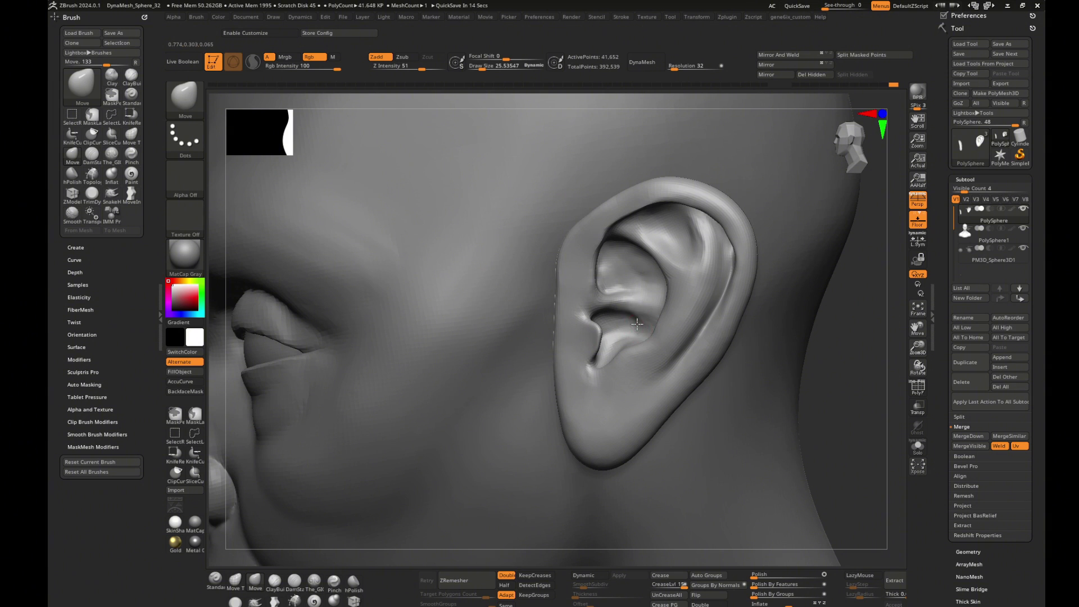
key(shift)
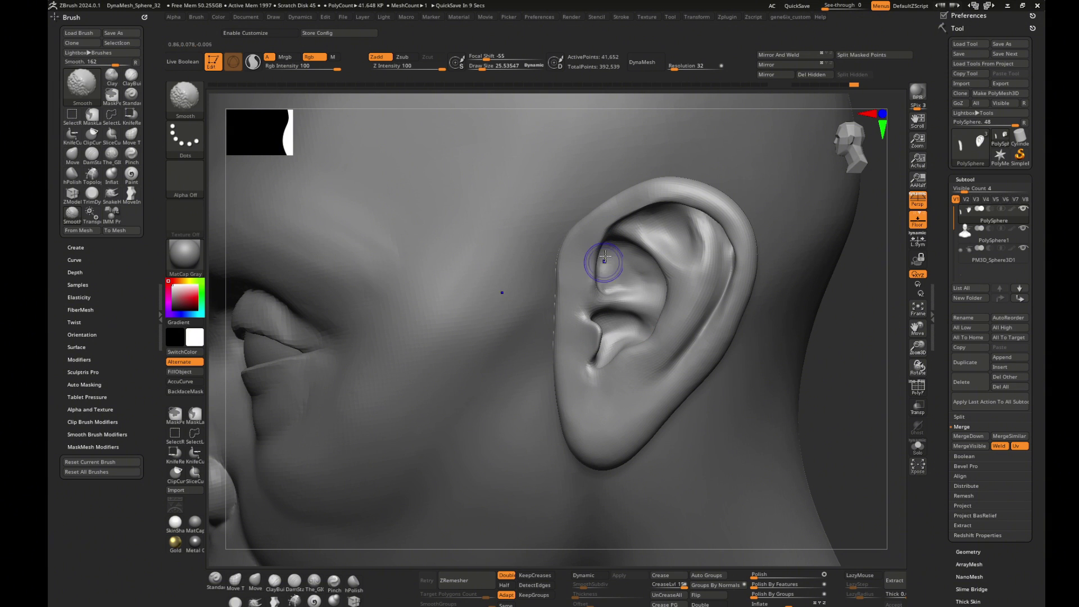
mouse_move(847, 342)
mouse_down()
mouse_move(860, 323)
mouse_move(834, 325)
mouse_up()
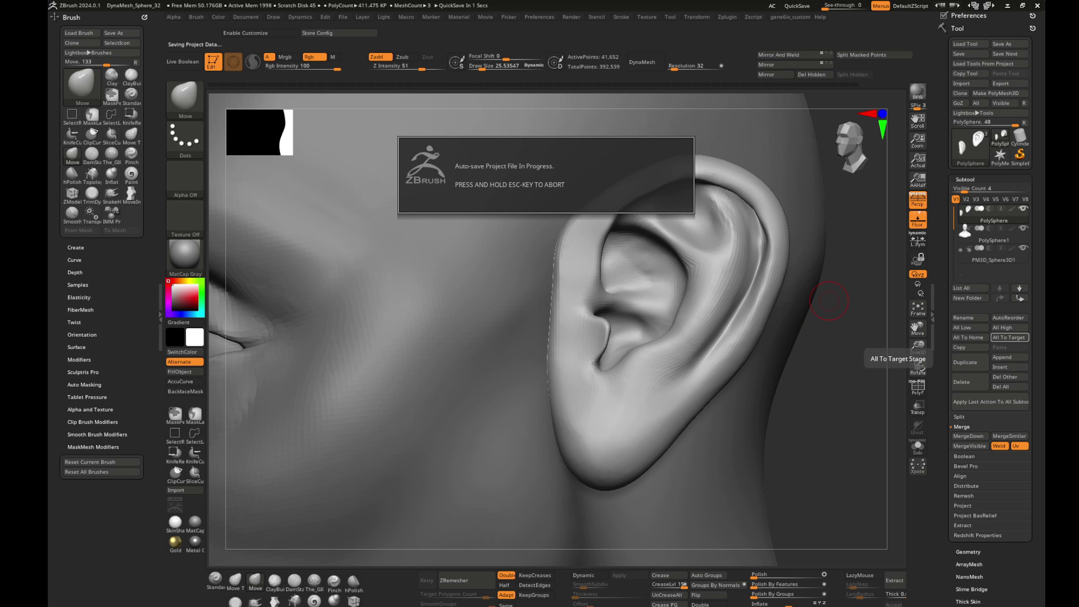
key(ctrl+z)
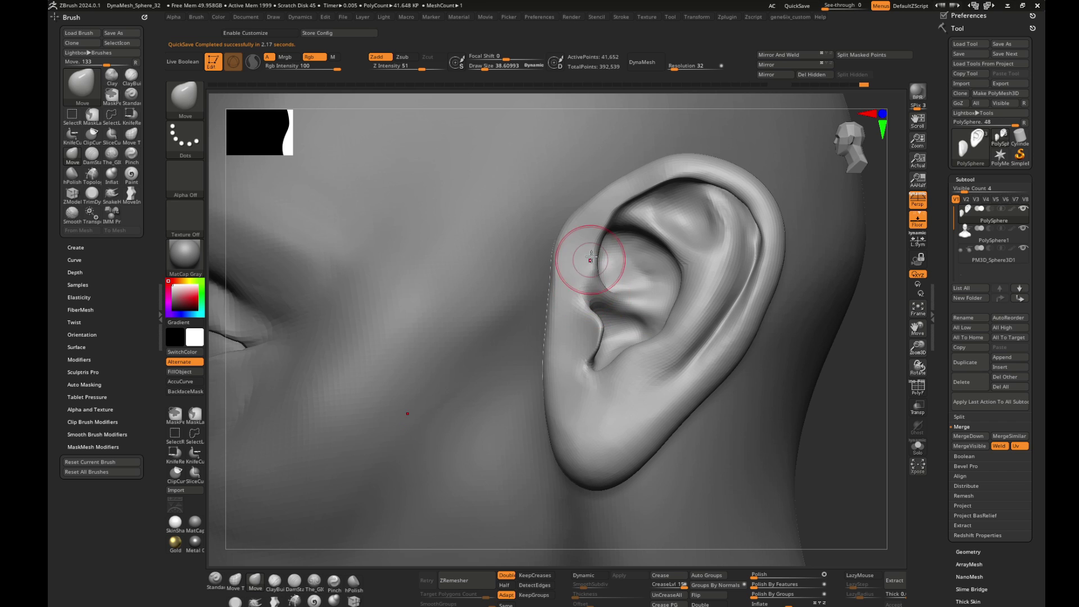
- Build up the ear's front edge and sculpt the inner bowl with ClayBuildup and smoothing
key(b)
key(d)
key(s)
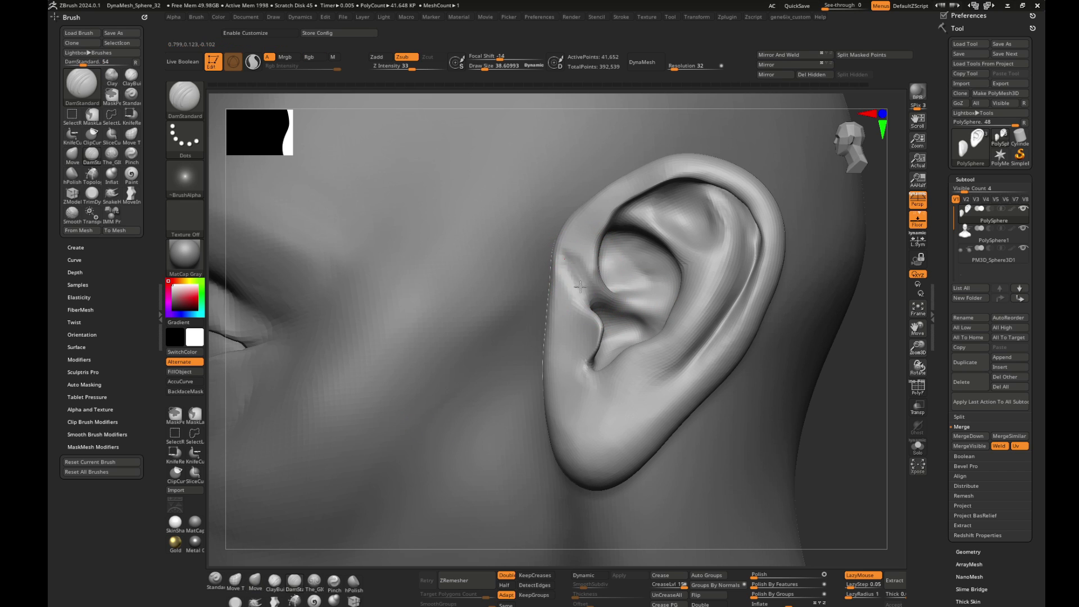
key(b)
key(c)
key(b)
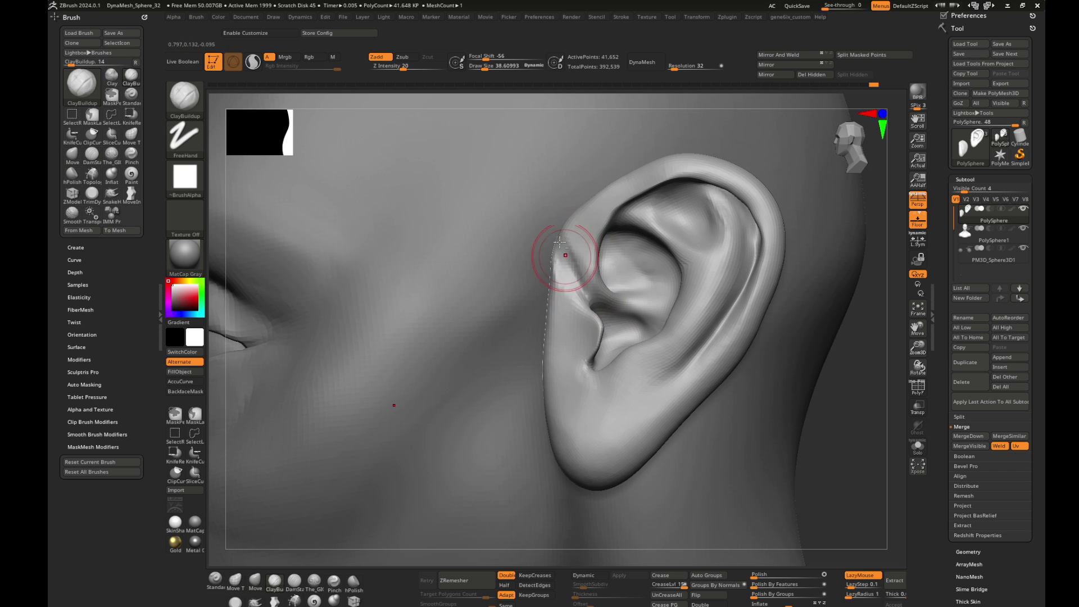
key(shift)
mouse_move(556, 260)
mouse_down()
mouse_move(558, 357)
mouse_move(583, 268)
mouse_move(609, 284)
mouse_up()
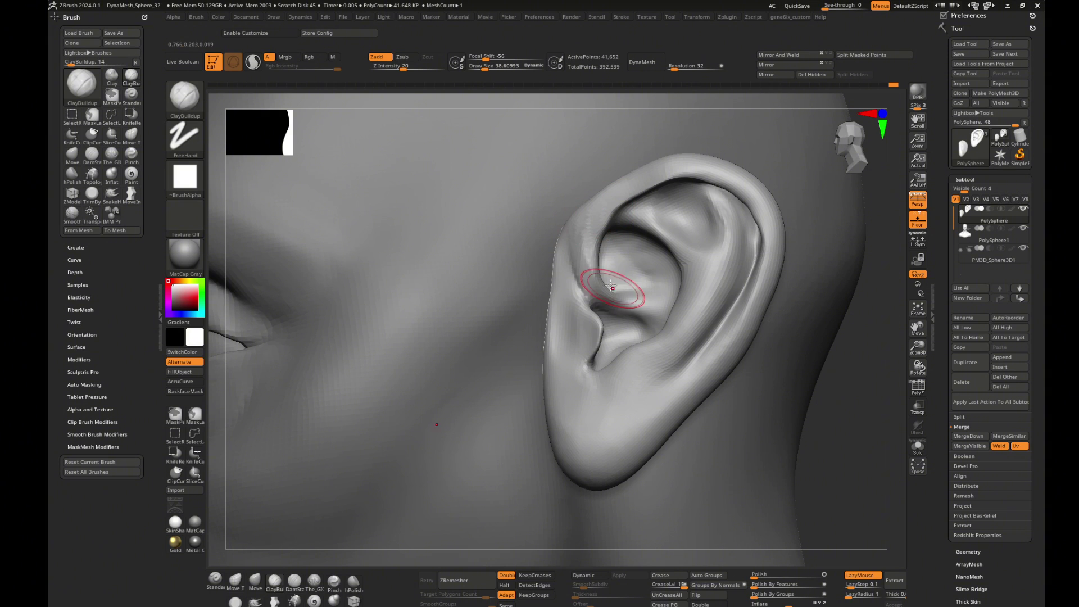
mouse_move(589, 247)
mouse_down()
mouse_move(657, 262)
mouse_move(638, 270)
mouse_move(646, 284)
mouse_up()
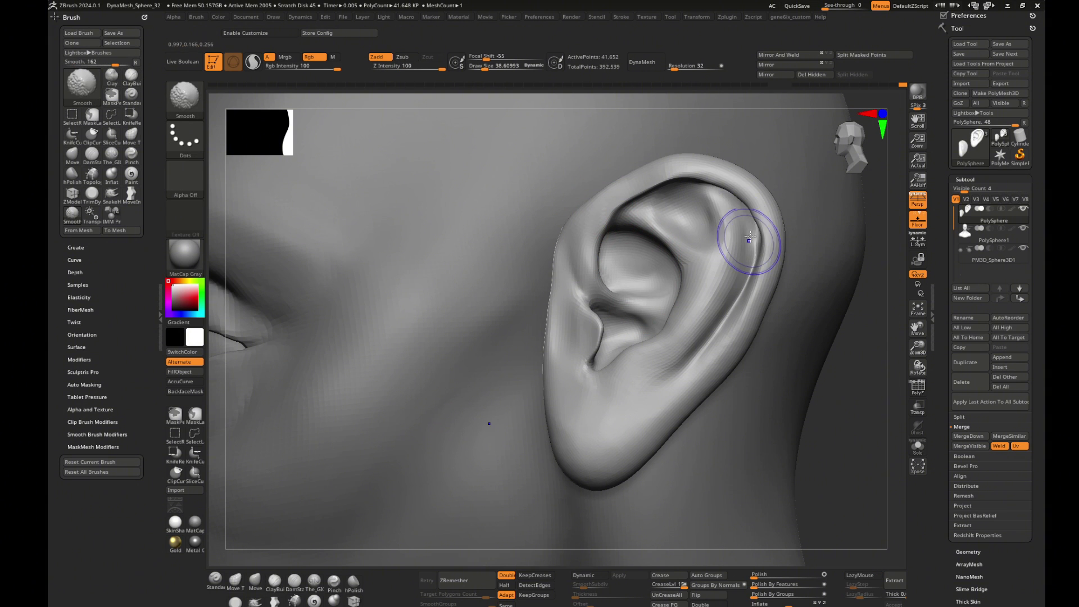
mouse_move(749, 238)
mouse_down()
mouse_move(862, 320)
mouse_move(825, 337)
mouse_up()
- Carve a soft groove into the earlobe at size 65, then add ClayBuildup volume
key(1)
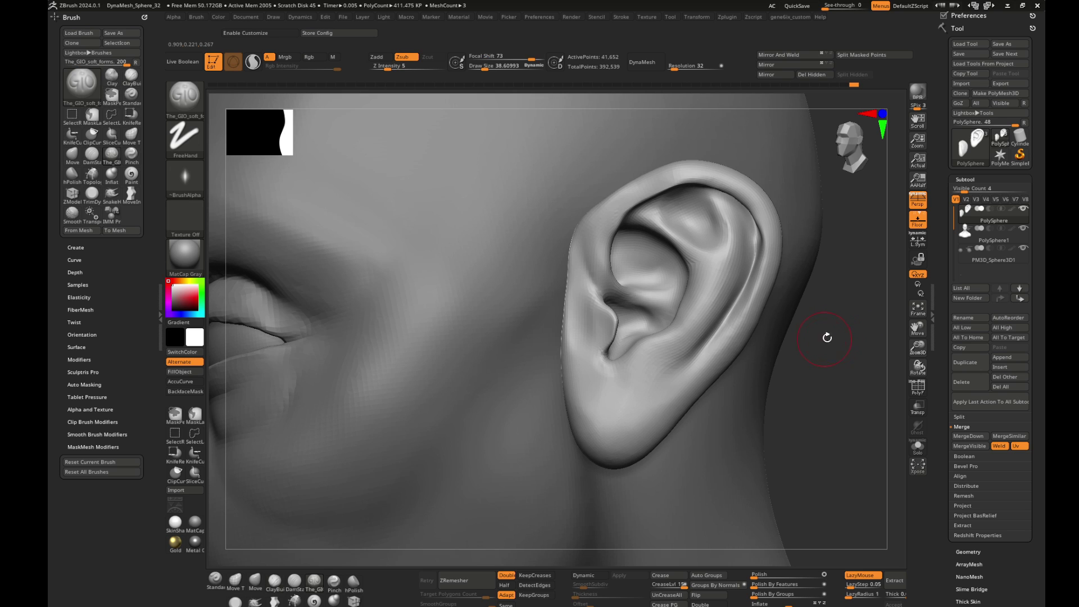
key(s)
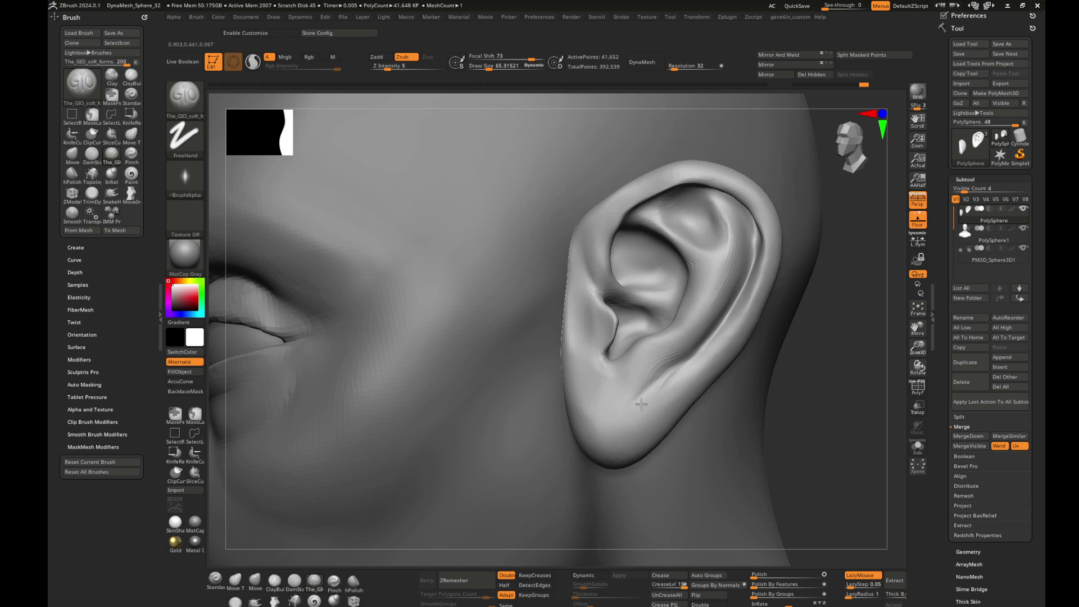
drag(637, 392, 681, 365)
key(2)
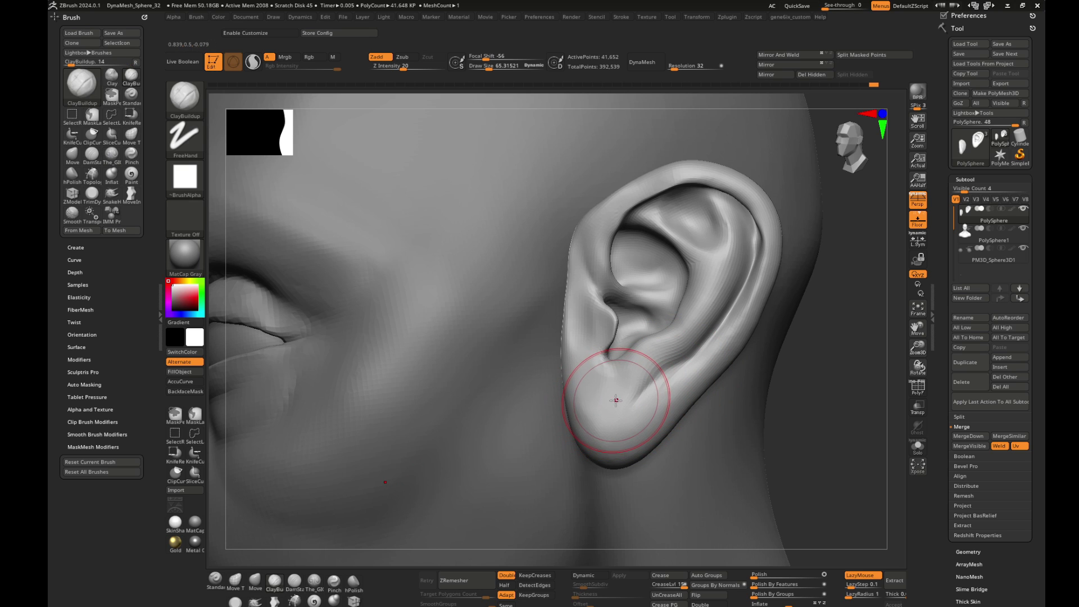
drag(590, 403, 596, 407)
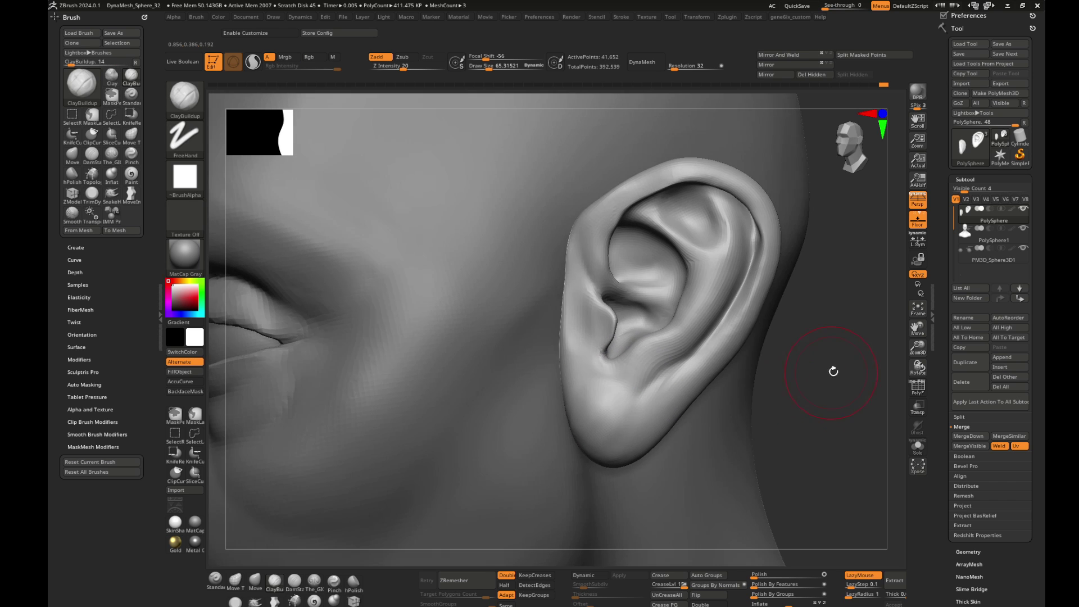
- Smooth the earlobe into a clean form after orbiting around the ear
drag(829, 382, 703, 359)
key(s)
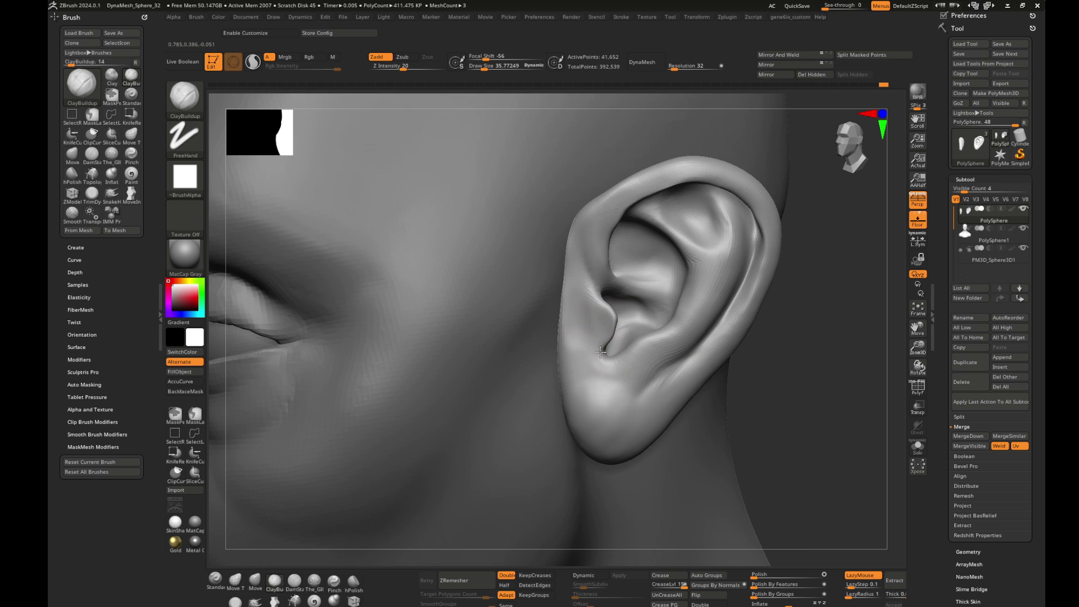
key(b)
key(m)
key(v)
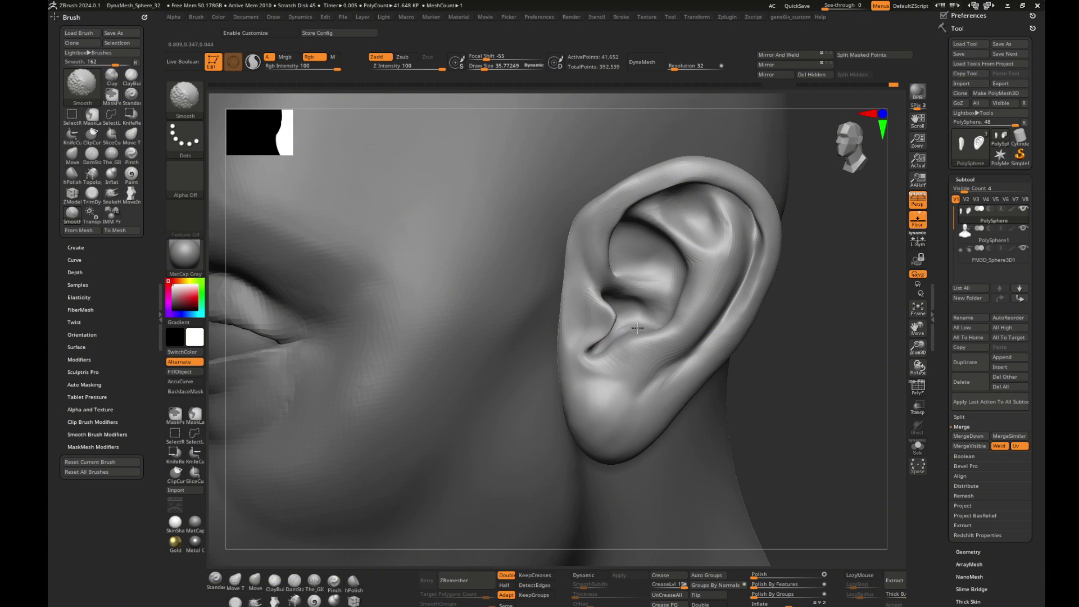
right_drag(692, 345, 738, 349)
key(b)
key(c)
key(b)
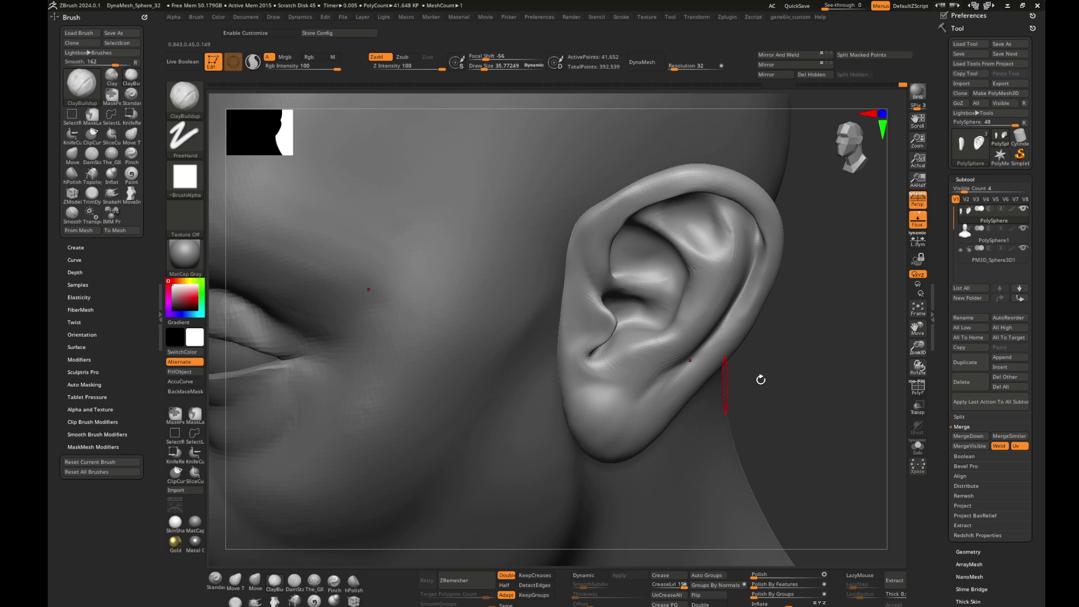
right_drag(759, 378, 579, 360)
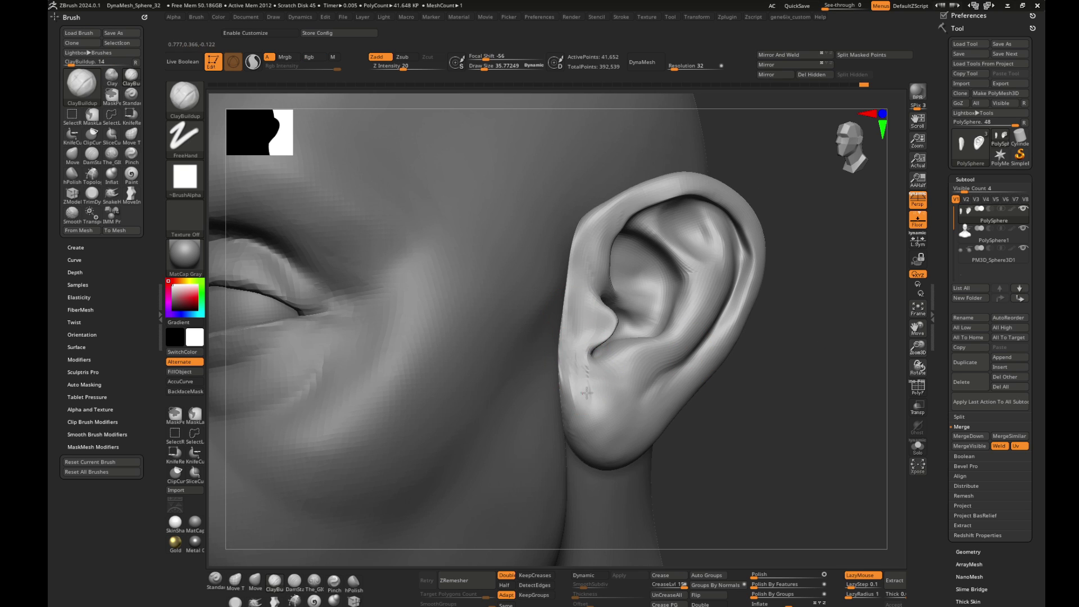
key(shift)
shift+drag(581, 386, 613, 414)
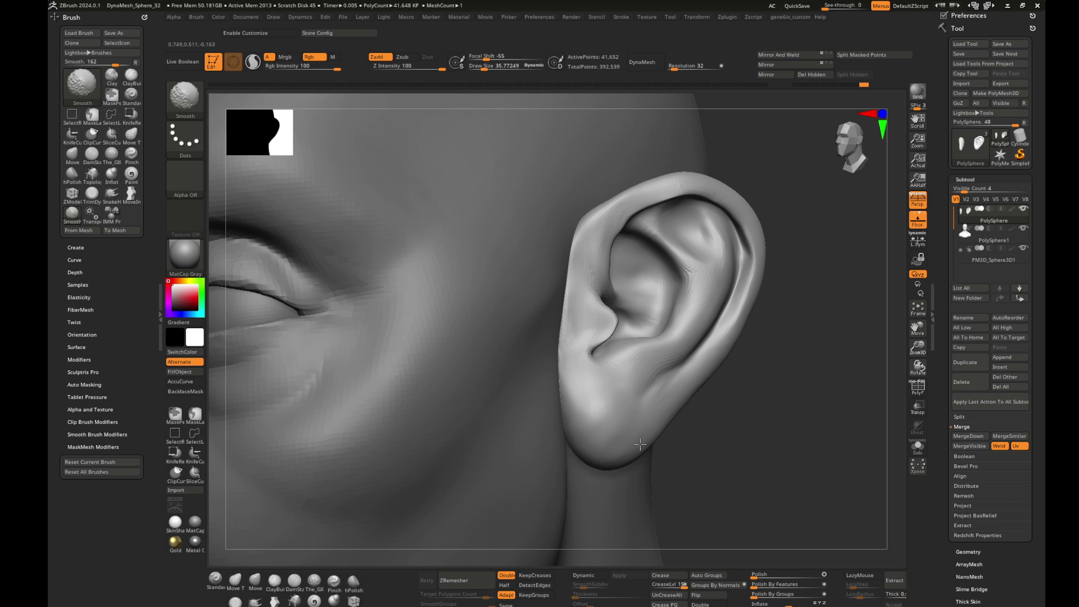
- Switch to the Move brush and pull back to a three-quarter view of the whole bust
mouse_move(829, 328)
right_down()
mouse_move(612, 341)
mouse_move(703, 346)
mouse_move(698, 332)
right_up()
key(b)
key(m)
key(v)
mouse_move(614, 356)
shift+right_down()
mouse_move(753, 331)
mouse_move(771, 339)
mouse_move(702, 295)
shift+right_up()
mouse_move(763, 321)
ctrl+right_down()
mouse_move(753, 320)
mouse_move(776, 303)
mouse_move(833, 287)
ctrl+right_up()
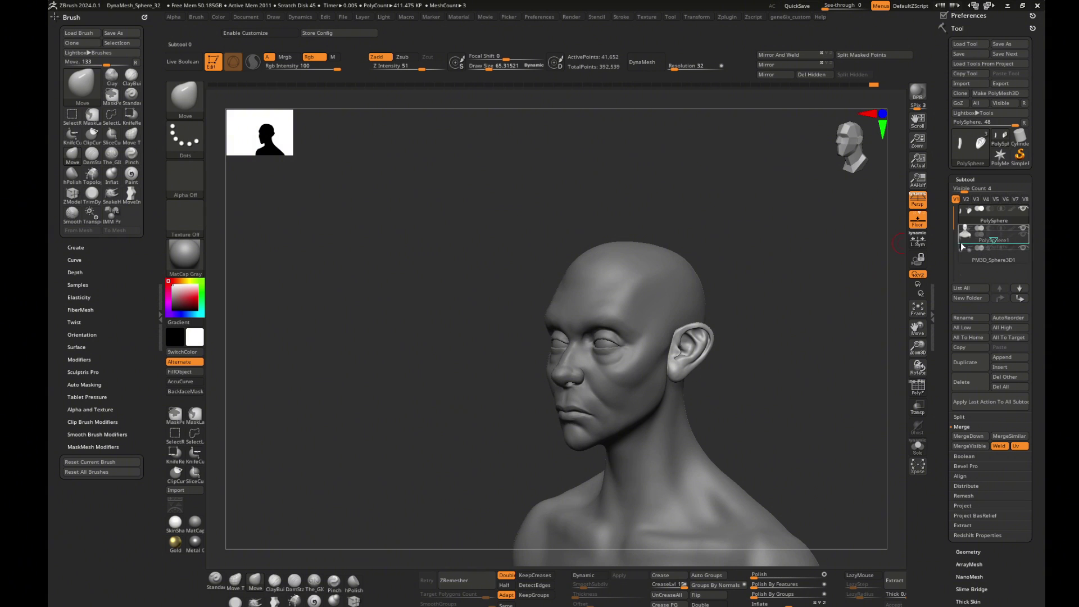
- Merge the two head parts into one mesh and enlarge the brush in side profile
click(968, 436)
click(831, 457)
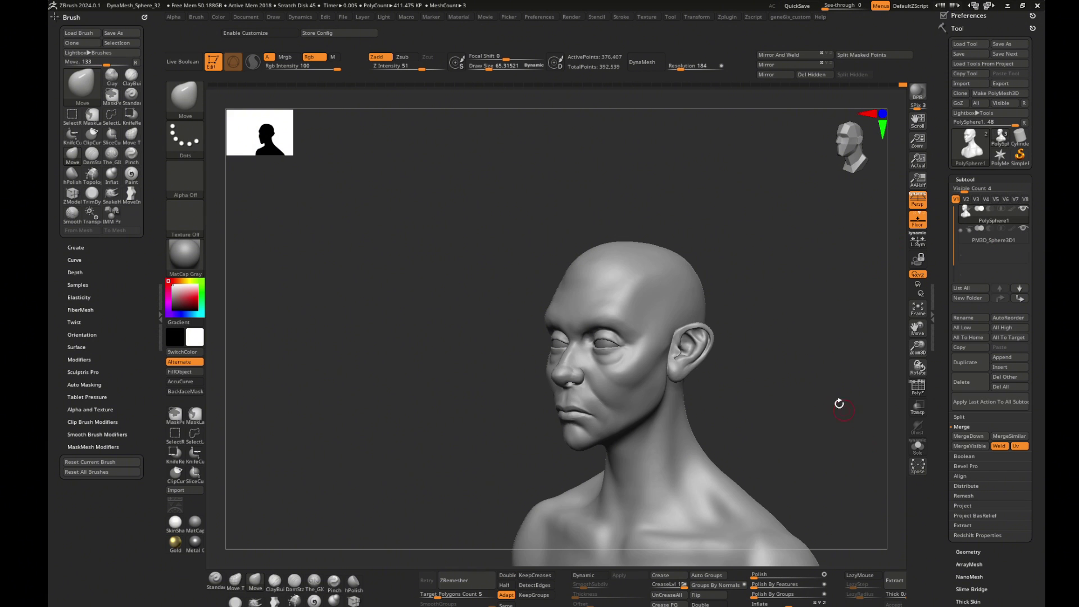
mouse_move(839, 404)
right_down()
mouse_move(819, 361)
mouse_move(850, 362)
right_up()
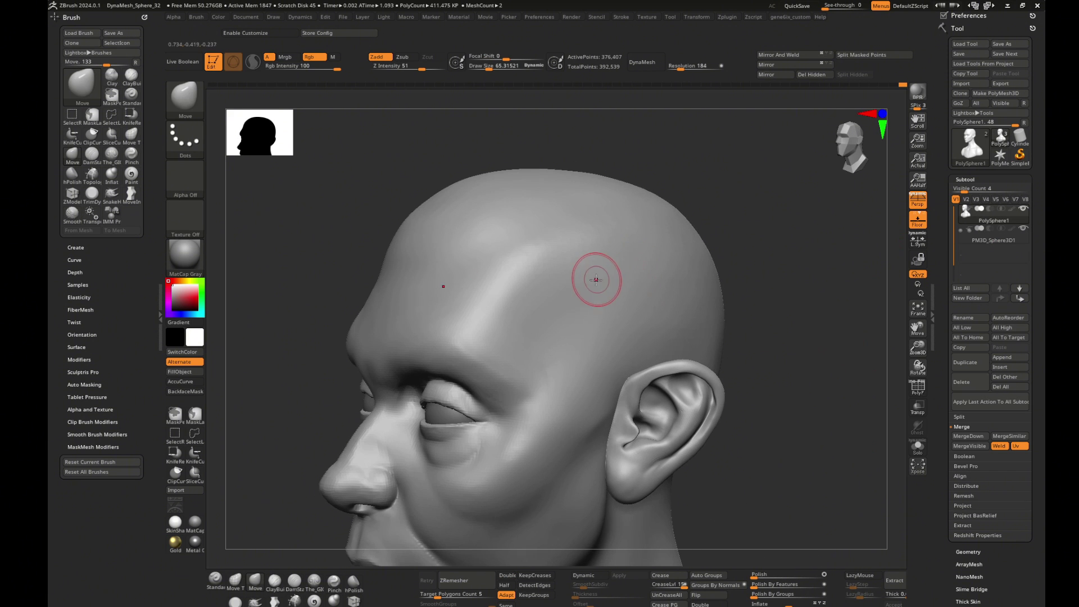
key(s)
drag(595, 279, 631, 248)
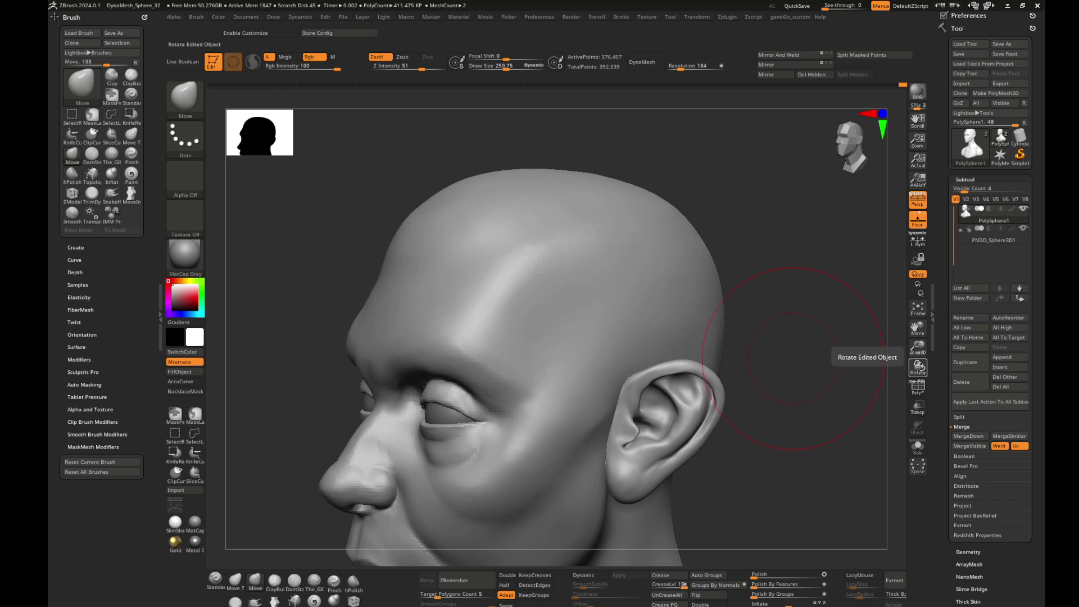
mouse_move(917, 365)
mouse_down()
mouse_move(558, 289)
mouse_move(645, 260)
mouse_move(666, 285)
mouse_move(641, 316)
mouse_up()
- Build up a ClayBuildup hair strand along the temple and smooth its wrinkle ridges
key(b)
key(c)
key(b)
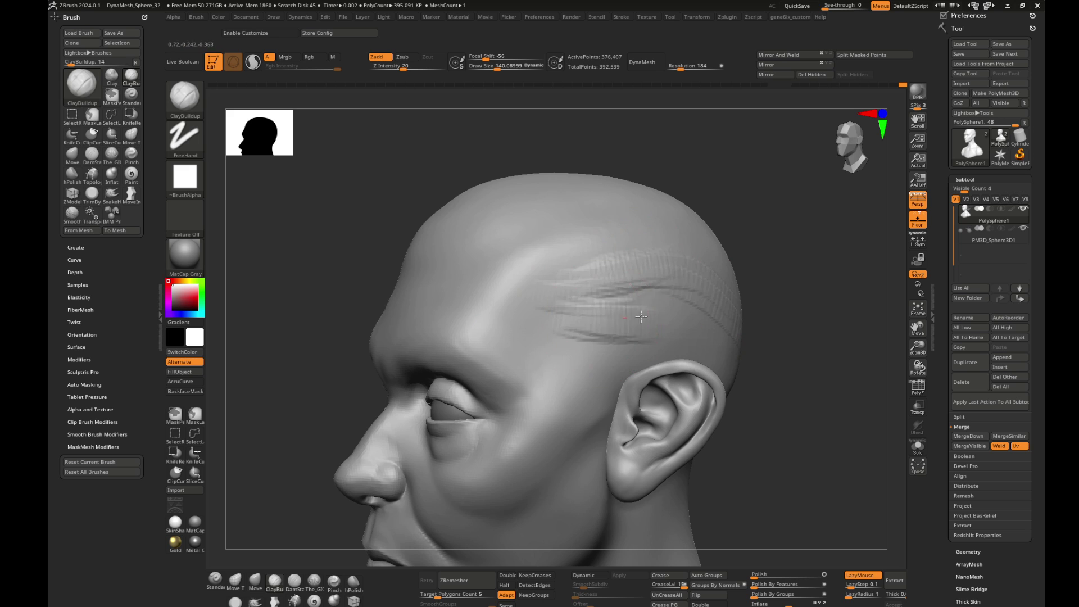
drag(578, 345, 650, 331)
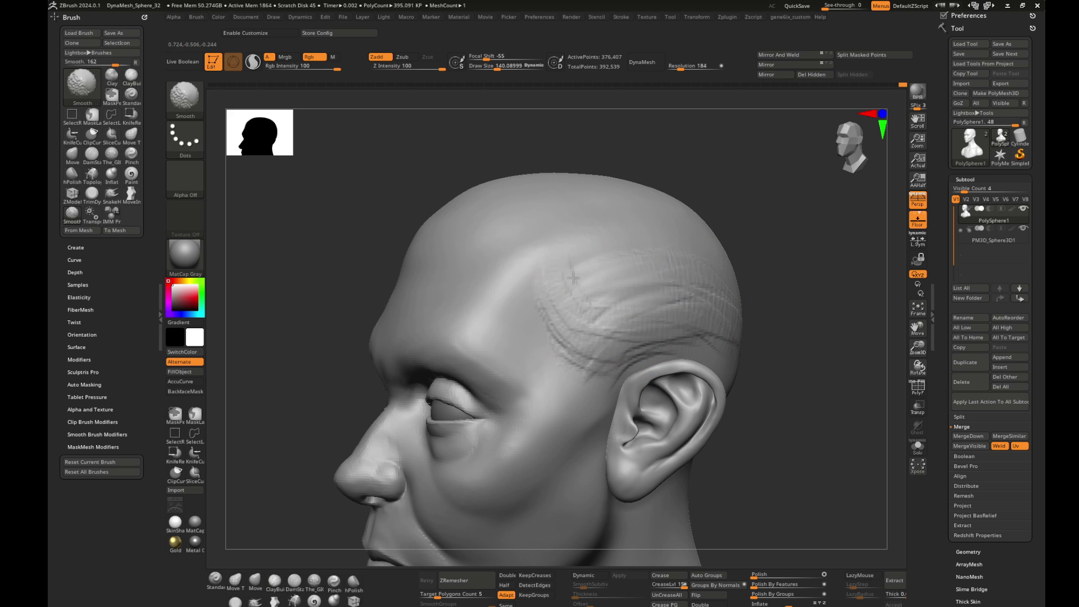
mouse_move(608, 313)
shift+mouse_down()
mouse_move(567, 302)
mouse_move(787, 301)
shift+mouse_up()
key(b)
key(d)
key(s)
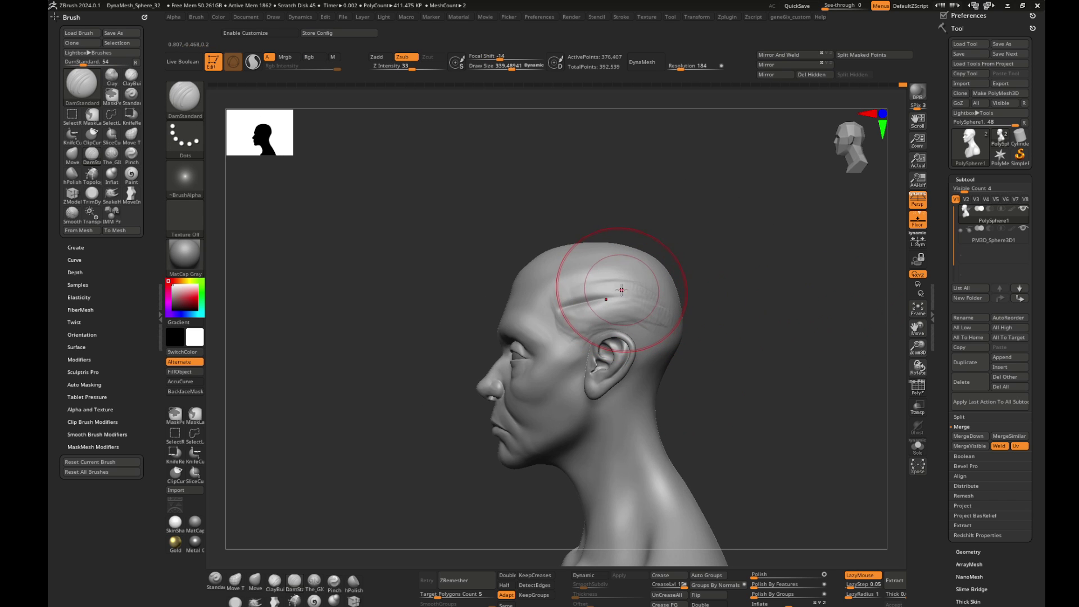
key(b)
key(c)
key(b)
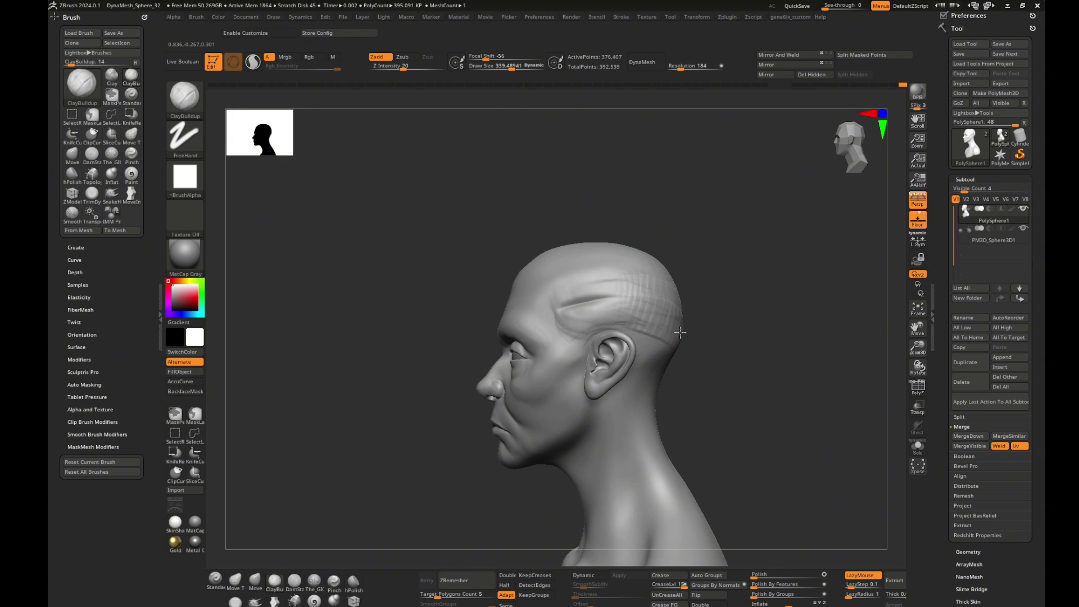
- Add hair strand bands across the skull and back of the head, including a diagonal strand
mouse_move(645, 282)
right_down()
mouse_move(689, 302)
mouse_move(613, 302)
right_up()
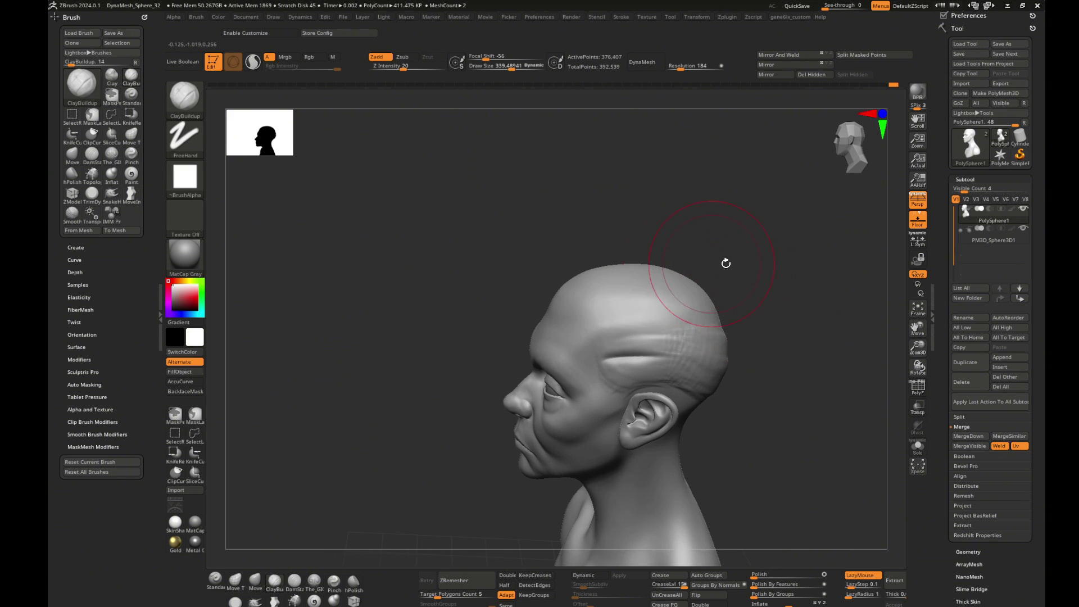
drag(612, 301, 651, 318)
right_drag(637, 303, 766, 277)
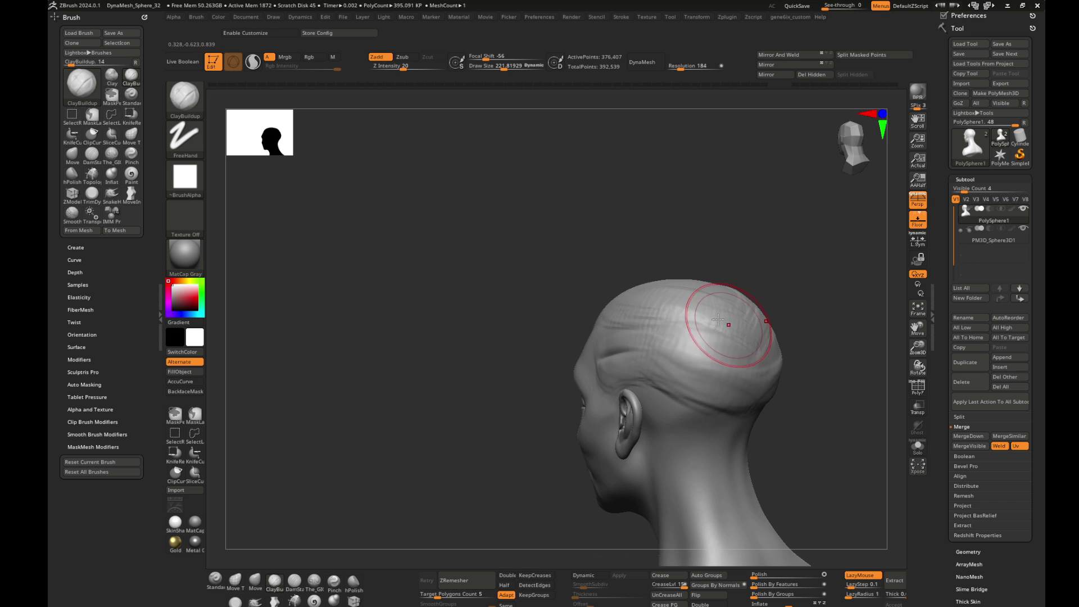
mouse_move(719, 316)
right_down()
mouse_move(814, 338)
mouse_move(795, 361)
right_up()
drag(695, 386, 714, 392)
drag(765, 333, 679, 392)
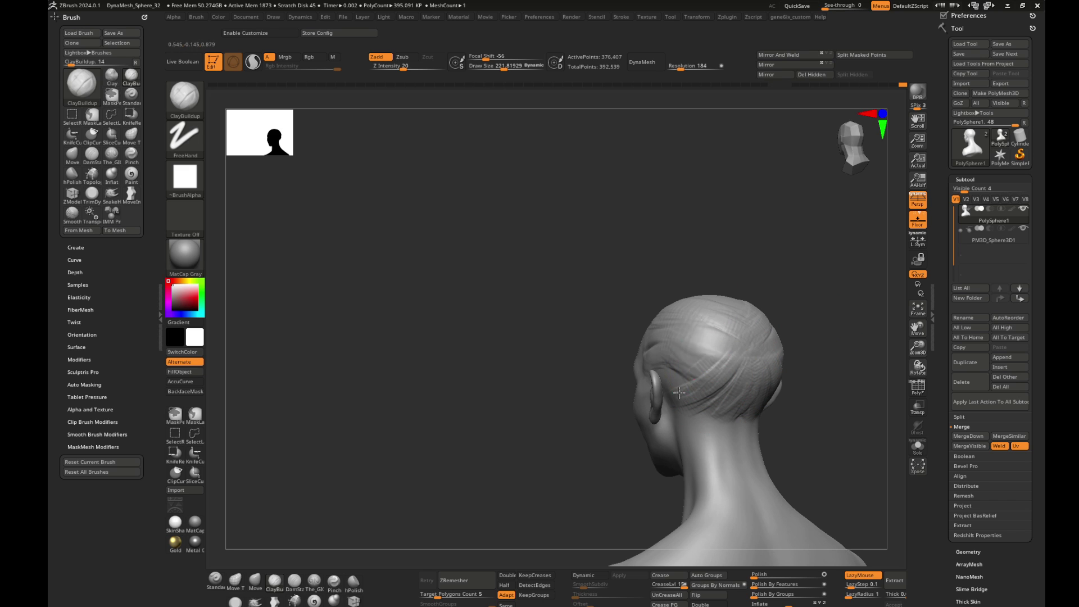
drag(823, 364, 775, 371)
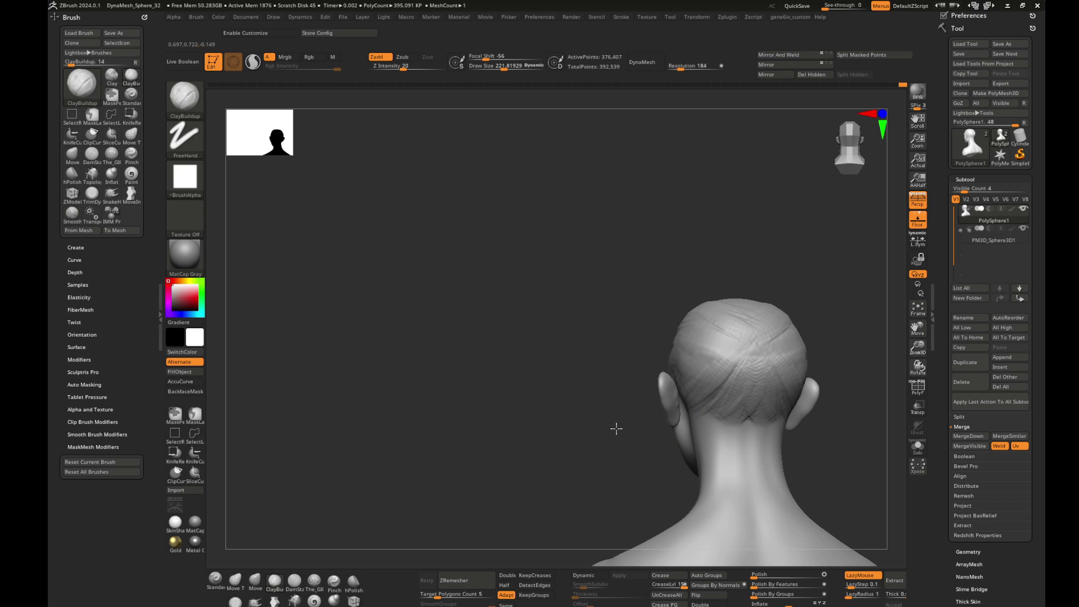
mouse_move(614, 429)
alt+mouse_down()
mouse_move(647, 377)
mouse_move(730, 365)
mouse_move(559, 414)
mouse_move(650, 373)
mouse_move(623, 373)
alt+mouse_up()
key(s)
key(s)
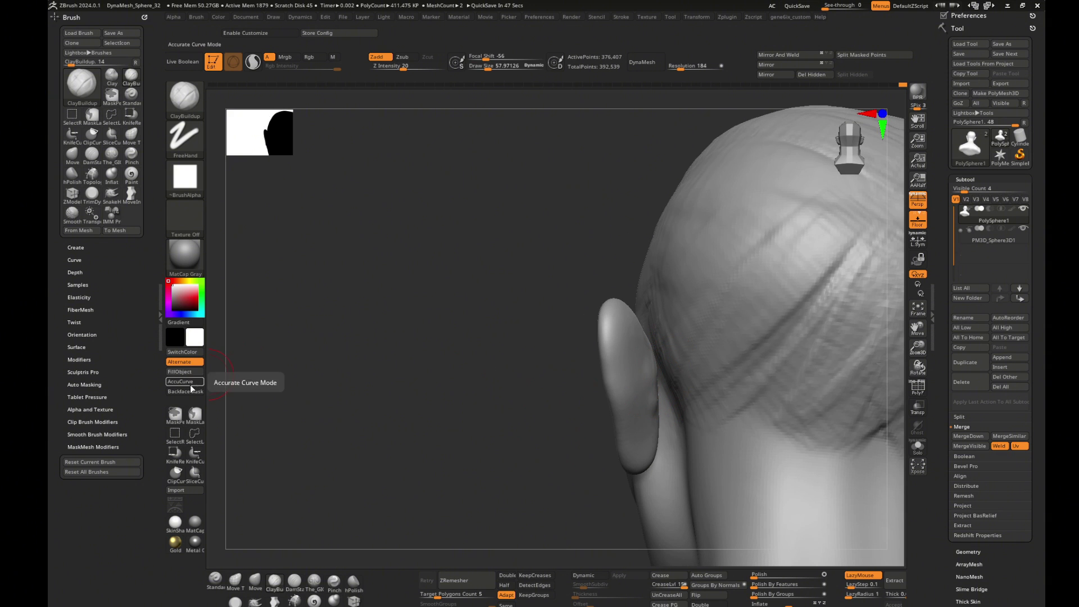
- Turn on BackfaceMask and Shift-smooth the rough hair detail behind the ear
click(185, 391)
mouse_move(584, 393)
mouse_down()
mouse_move(482, 414)
mouse_move(649, 391)
mouse_up()
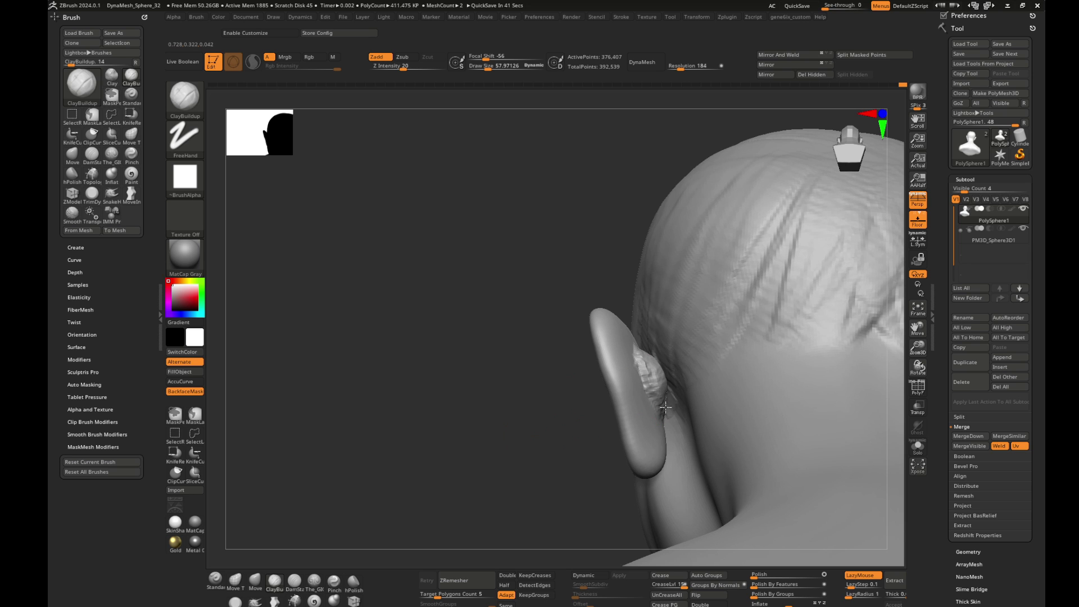
mouse_move(540, 399)
ctrl+mouse_down()
mouse_move(510, 412)
mouse_move(668, 392)
ctrl+mouse_up()
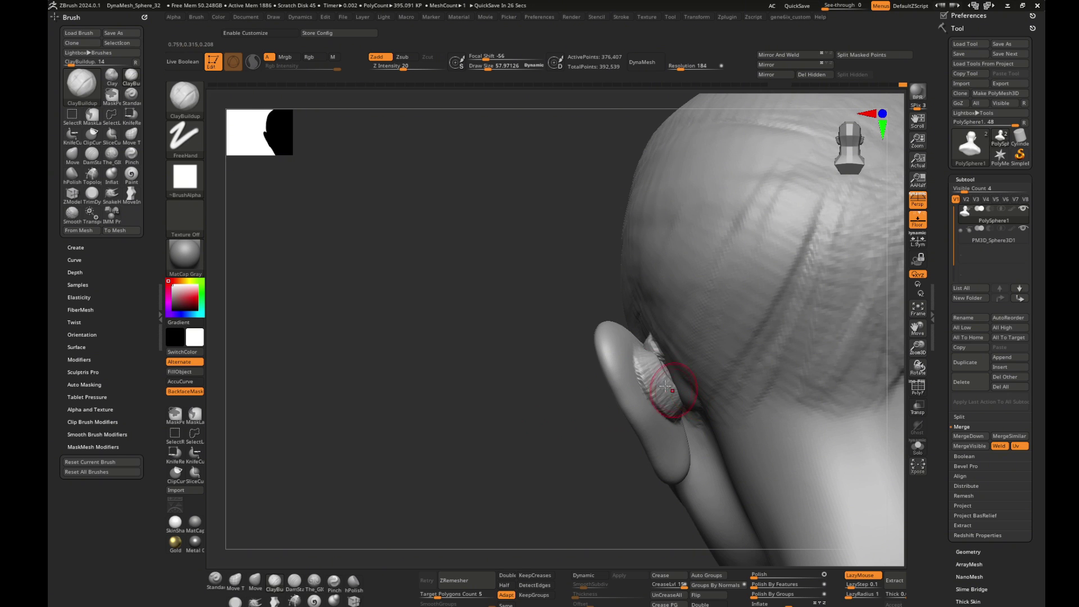
mouse_move(528, 403)
mouse_down()
mouse_move(493, 409)
mouse_move(641, 321)
mouse_up()
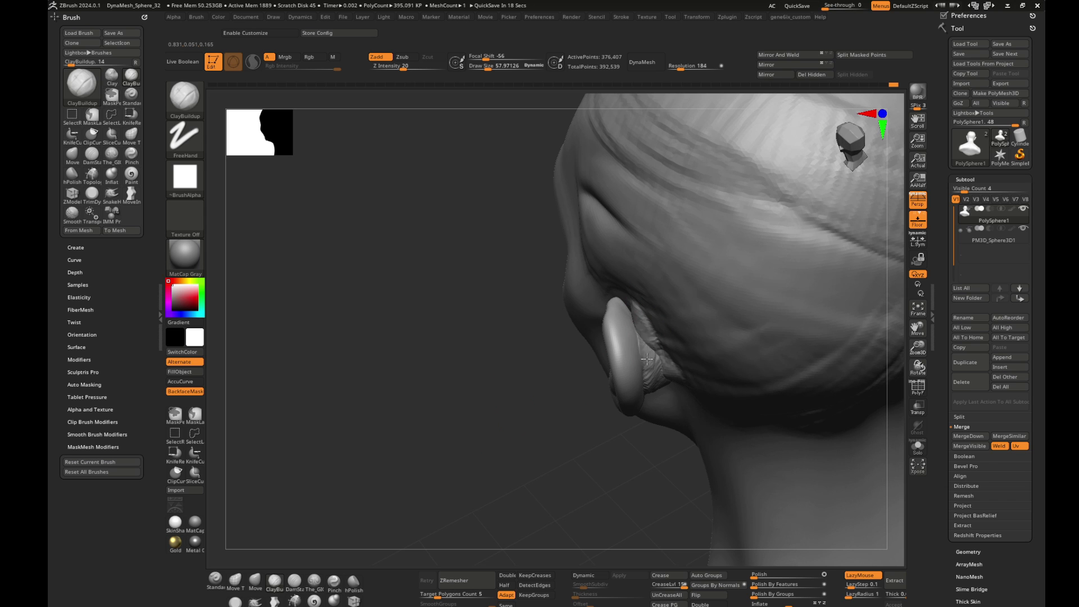
mouse_move(646, 358)
mouse_down()
mouse_move(500, 387)
mouse_move(876, 370)
mouse_move(809, 390)
mouse_move(831, 325)
mouse_move(462, 388)
mouse_move(637, 328)
mouse_up()
- Reduce the Draw Size, inspect beneath the ear, then zoom out to the bust from behind
key(s)
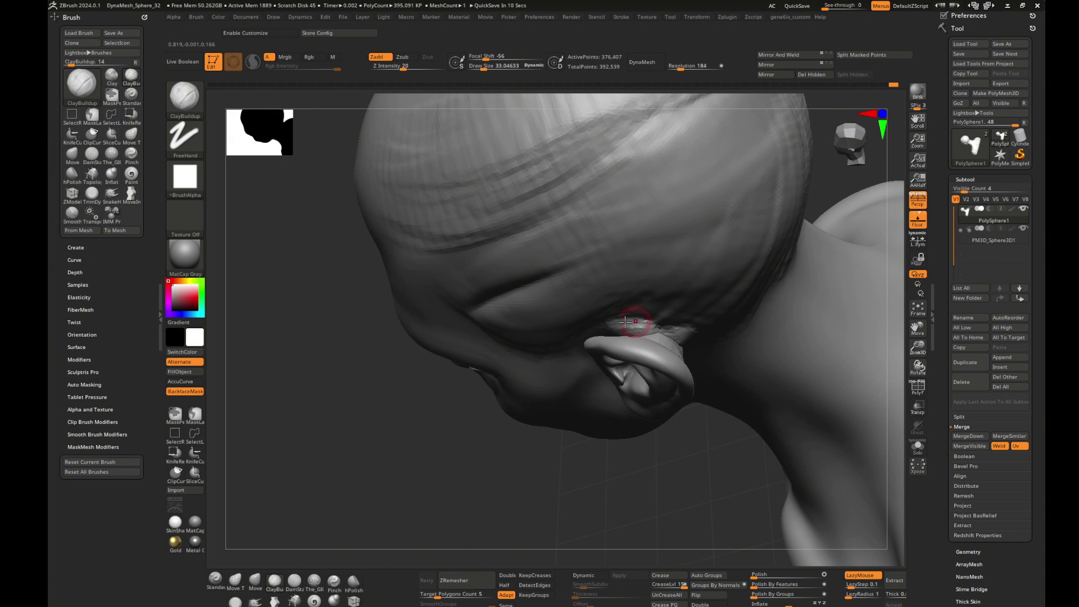
drag(704, 353, 616, 326)
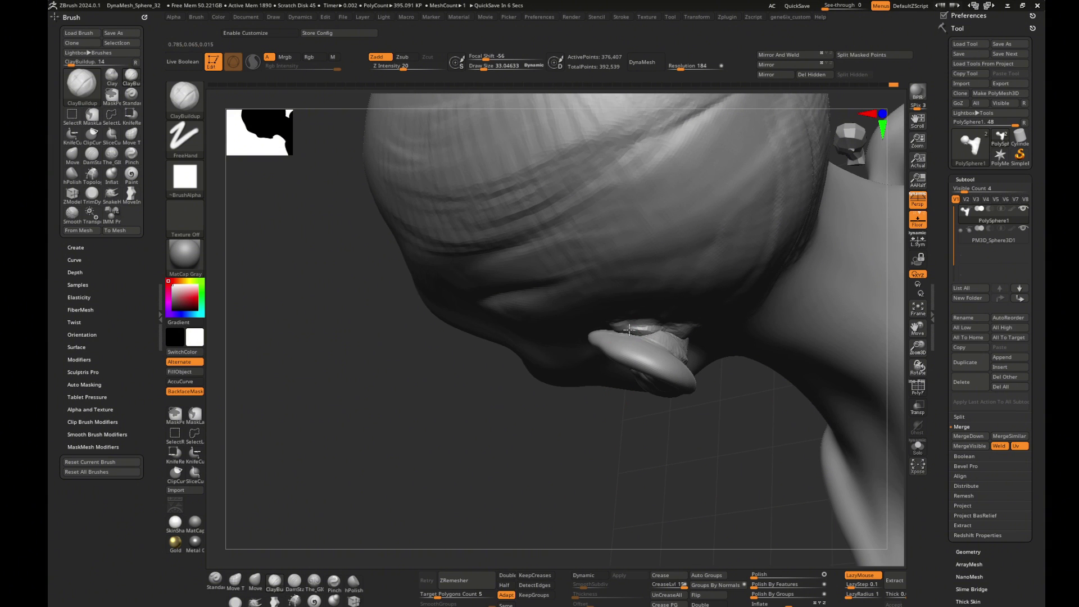
right_drag(689, 342, 692, 342)
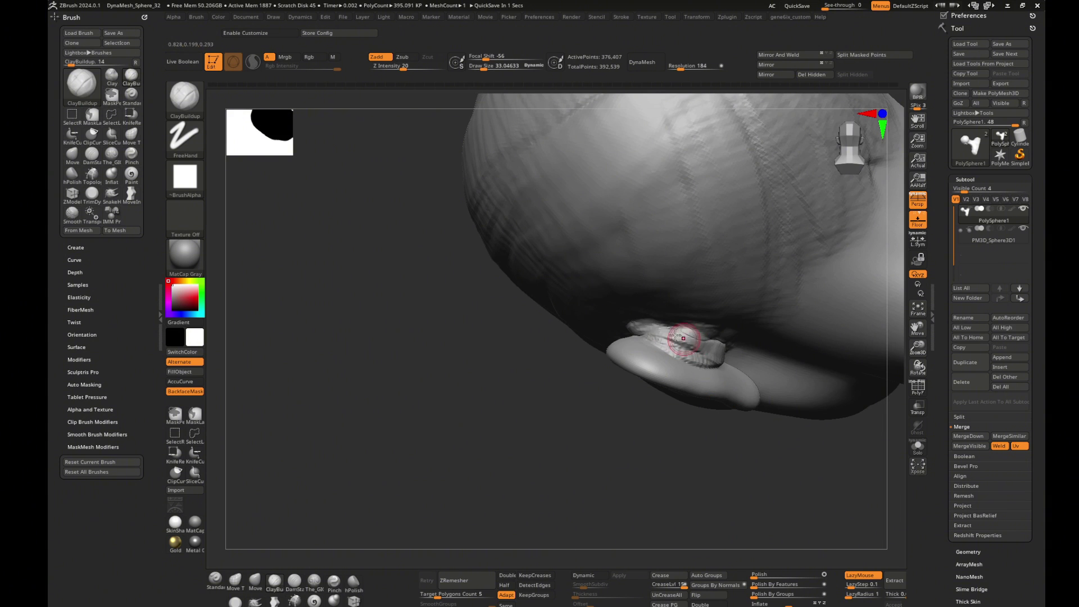
mouse_move(547, 419)
mouse_down()
mouse_move(712, 363)
mouse_move(757, 365)
mouse_move(725, 337)
mouse_move(755, 343)
mouse_move(591, 439)
mouse_up()
key(s)
mouse_move(895, 389)
mouse_down()
mouse_move(390, 345)
mouse_move(621, 453)
mouse_move(726, 241)
mouse_move(802, 241)
mouse_move(778, 241)
mouse_move(794, 212)
mouse_move(580, 465)
mouse_move(568, 419)
mouse_move(615, 431)
mouse_up()
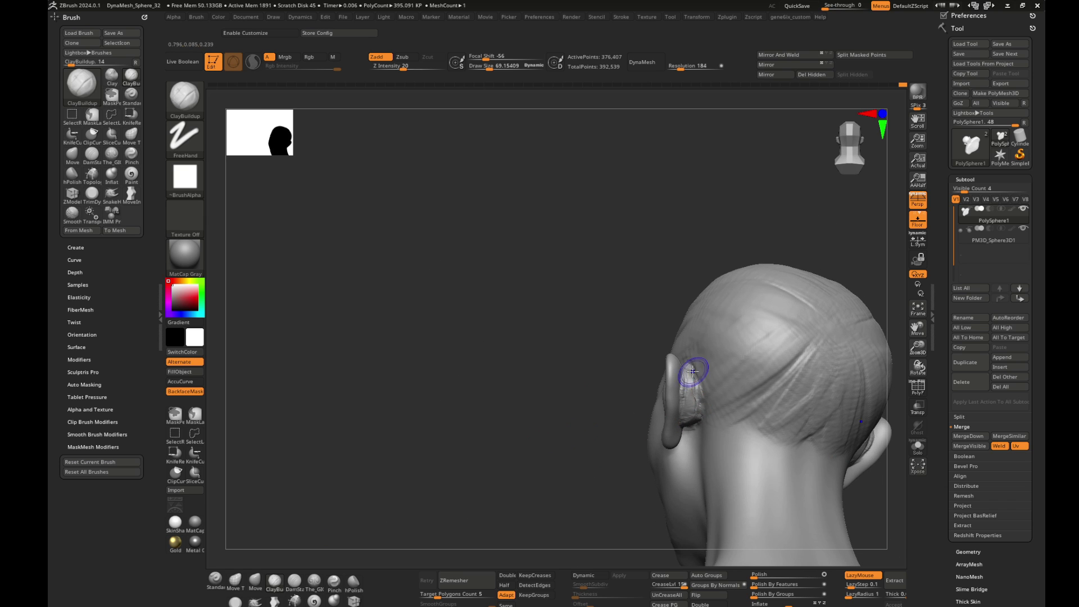
- Raise the Draw Size to about 236 and add ClayBuildup hair strands across the top of the head
mouse_move(692, 370)
mouse_down()
mouse_move(566, 414)
mouse_move(444, 436)
mouse_move(853, 433)
mouse_up()
key(s)
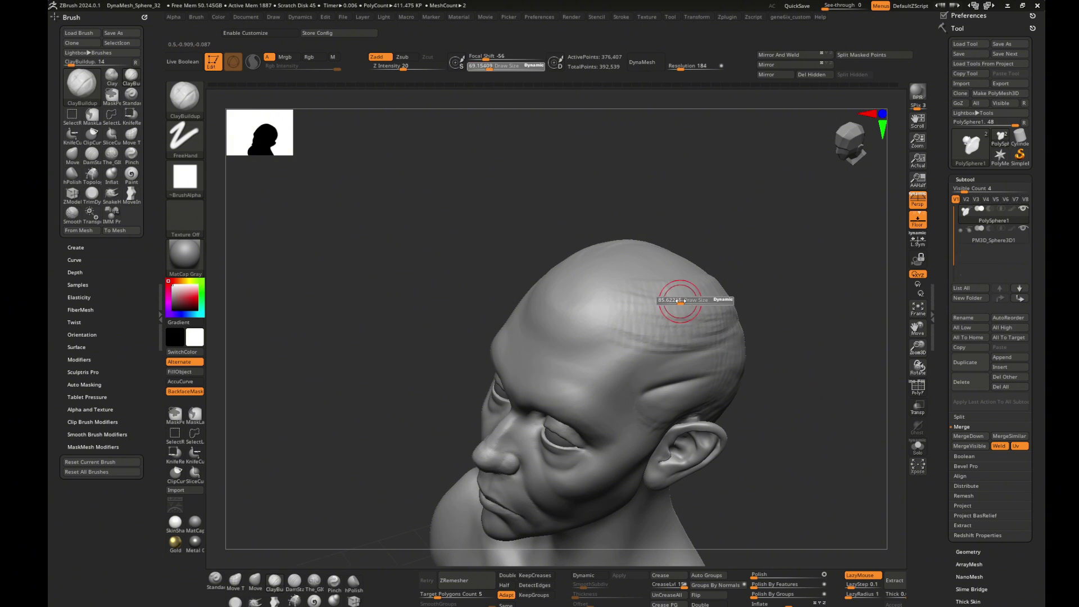
mouse_move(680, 300)
mouse_down()
mouse_move(785, 309)
mouse_move(829, 273)
mouse_up()
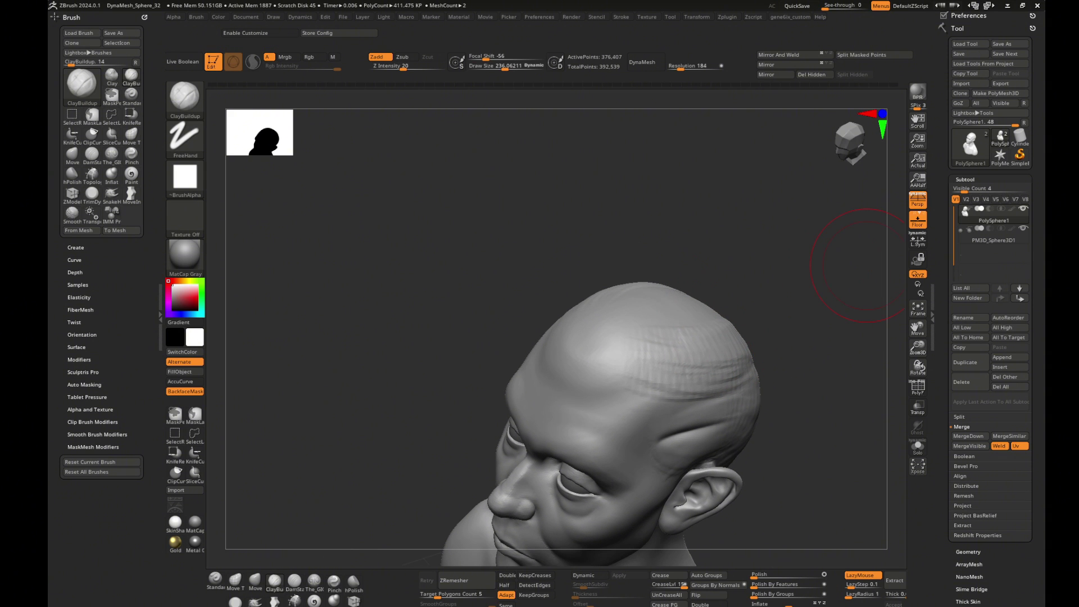
mouse_move(732, 275)
mouse_down()
mouse_move(758, 301)
mouse_move(566, 337)
mouse_up()
key(1)
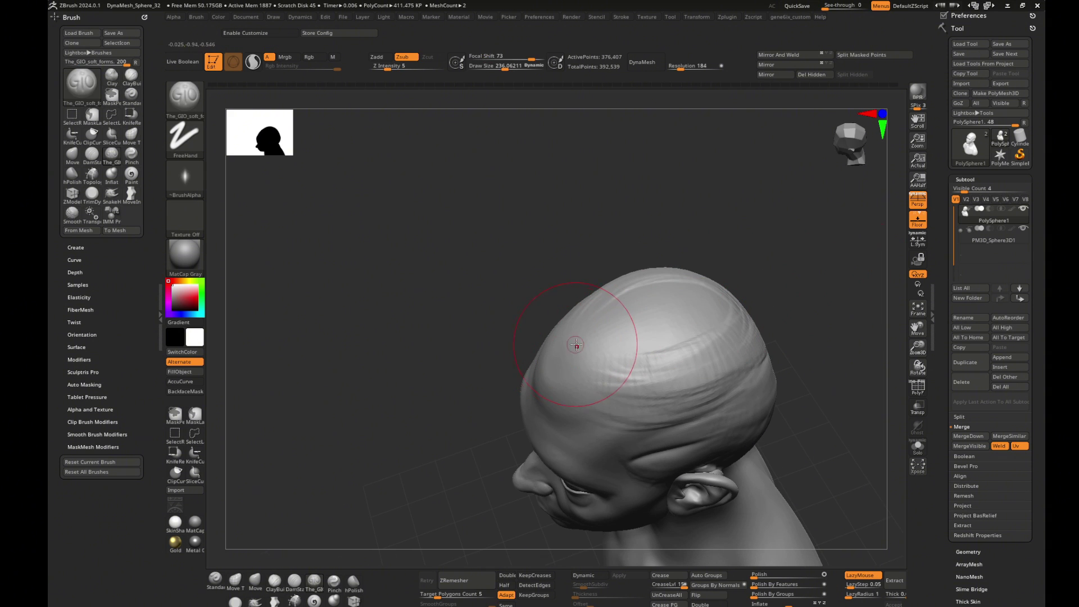
key(2)
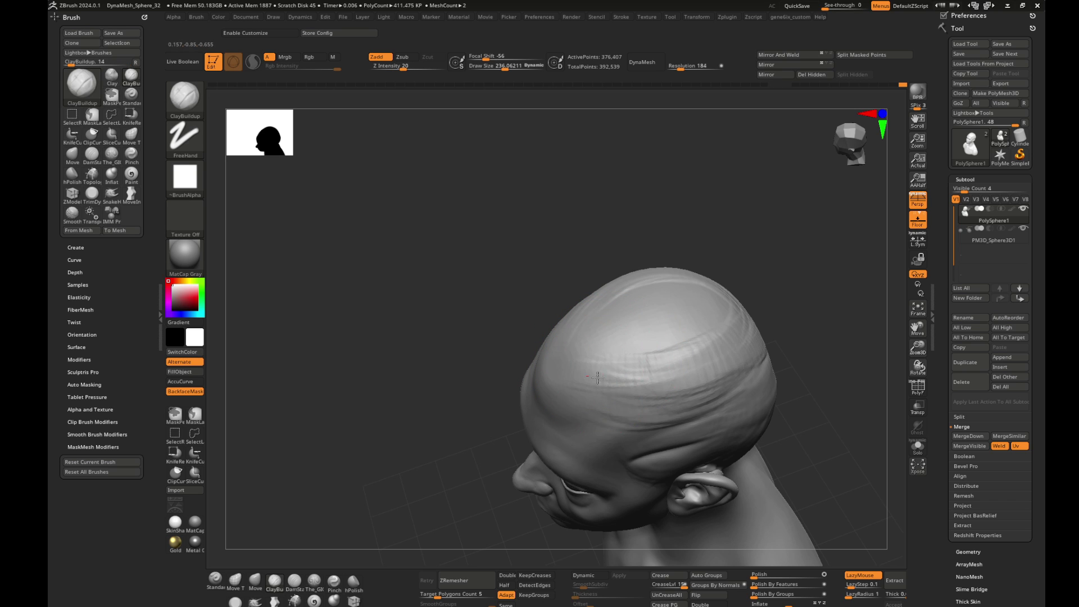
mouse_move(600, 354)
mouse_down()
mouse_move(638, 337)
mouse_move(624, 338)
mouse_up()
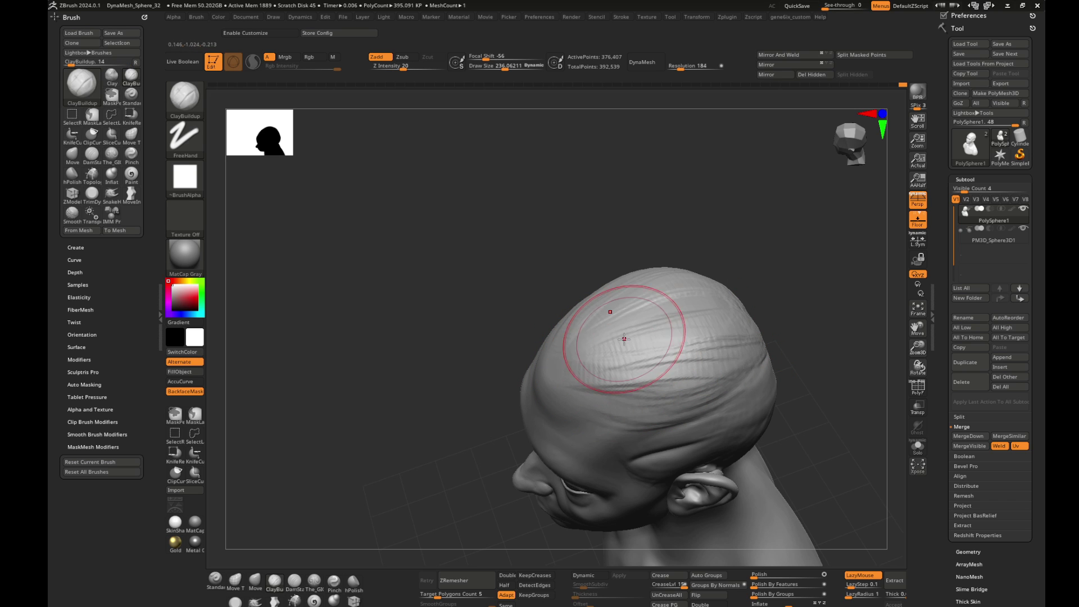
- Add more hair strands across the skull from a three-quarter view
mouse_move(725, 318)
mouse_down()
mouse_move(686, 320)
mouse_move(798, 270)
mouse_up()
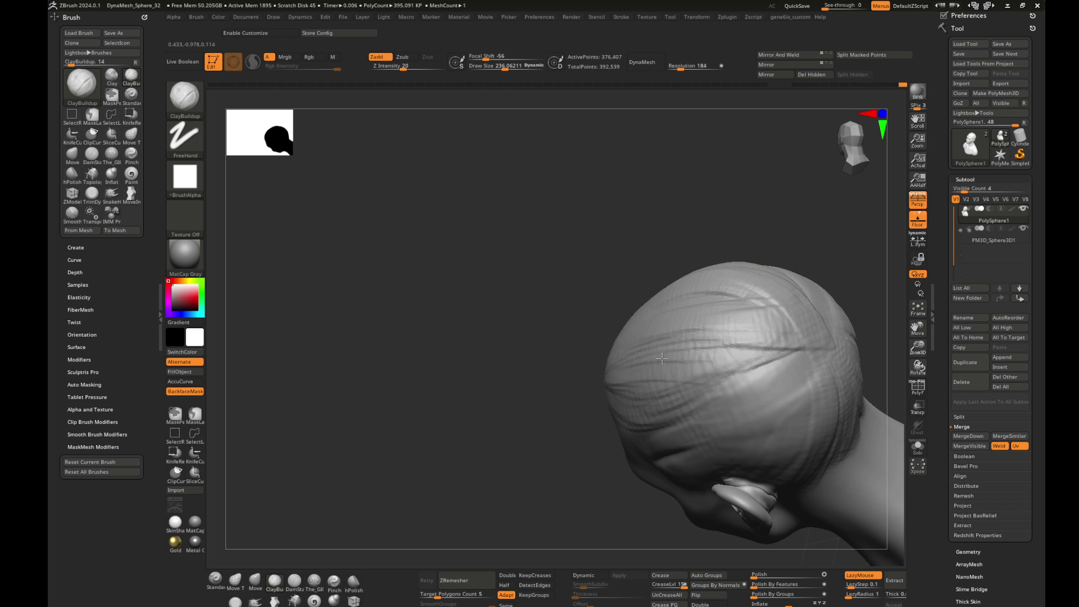
drag(703, 359, 797, 382)
mouse_move(730, 416)
mouse_down()
mouse_move(803, 350)
mouse_move(780, 359)
mouse_move(792, 355)
mouse_move(766, 320)
mouse_move(622, 337)
mouse_up()
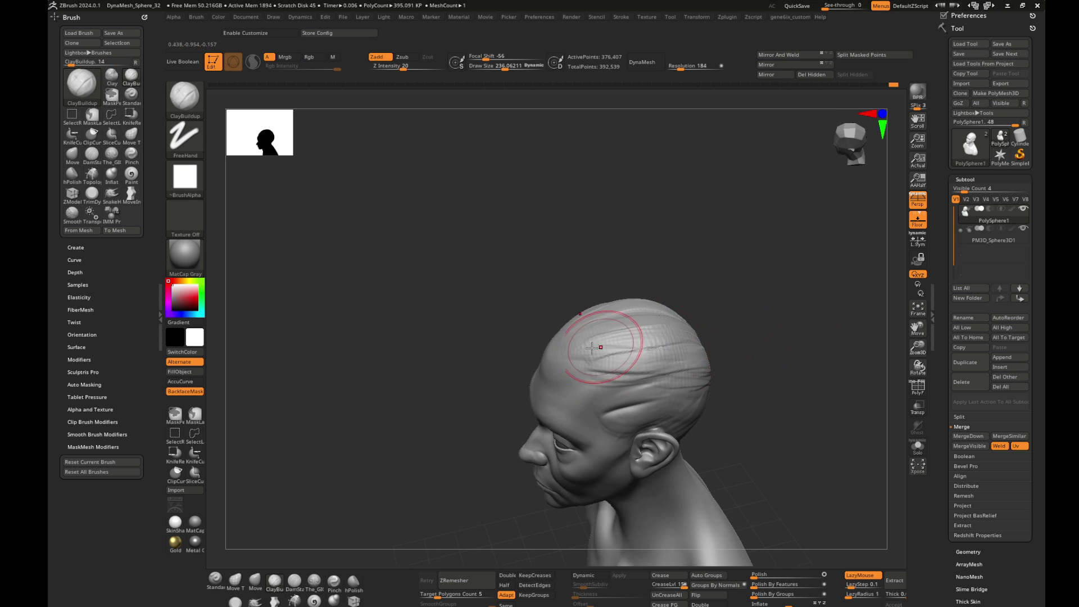
drag(776, 359, 611, 323)
mouse_move(684, 312)
right_down()
mouse_move(597, 382)
mouse_move(441, 451)
mouse_move(579, 355)
right_up()
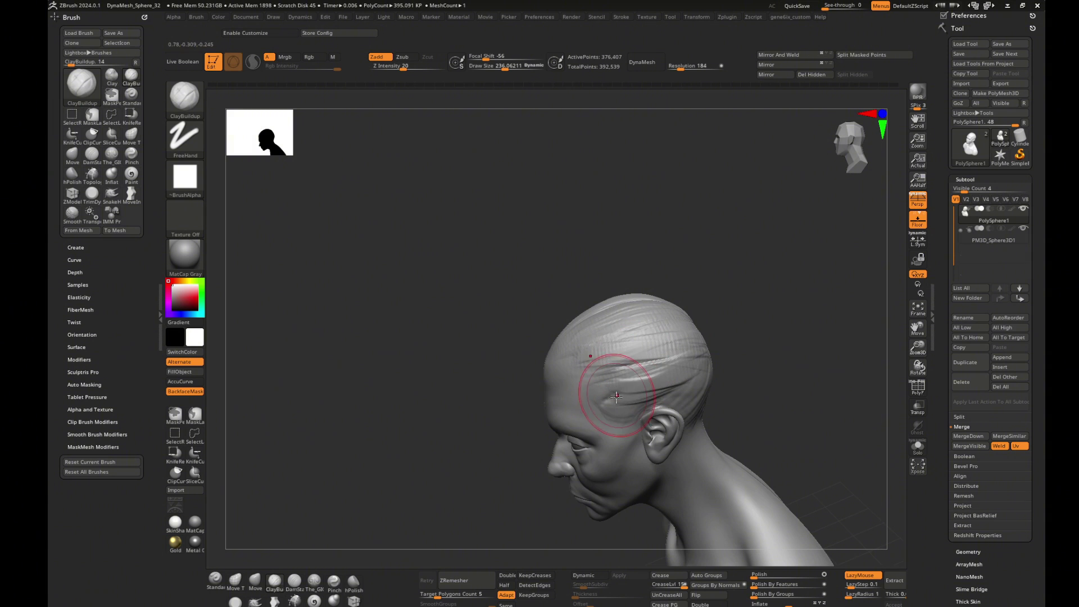
mouse_move(616, 397)
right_down()
mouse_move(855, 332)
mouse_move(646, 315)
mouse_move(795, 247)
mouse_move(814, 344)
mouse_move(783, 361)
mouse_move(626, 333)
right_up()
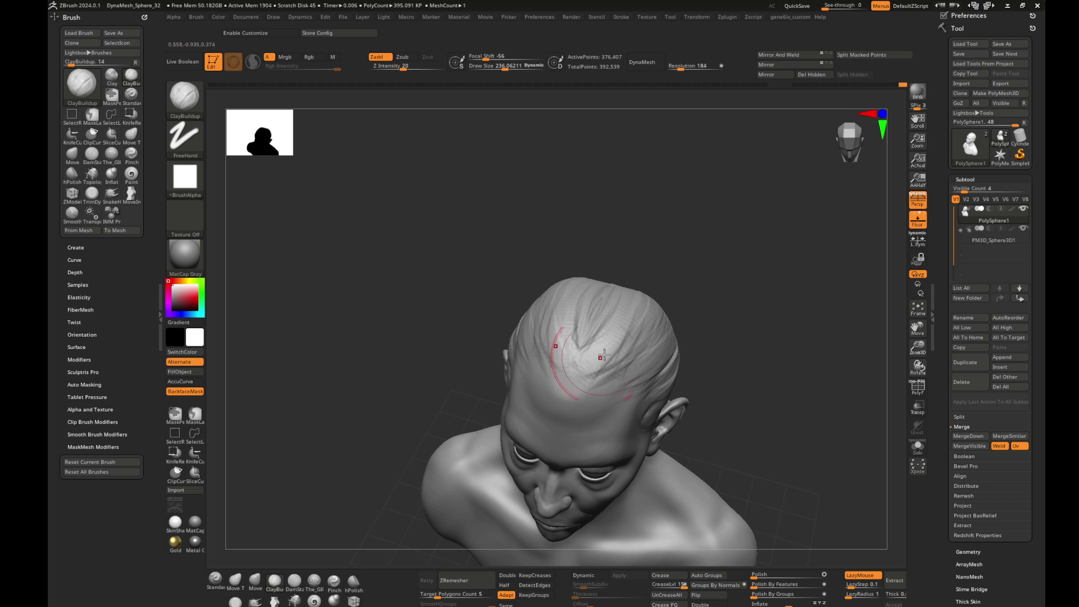
- Reduce the brush size, undo the last two temple changes, and enlarge the brush for broad strands
key(s)
mouse_move(658, 348)
right_down()
mouse_move(682, 313)
mouse_move(458, 433)
right_up()
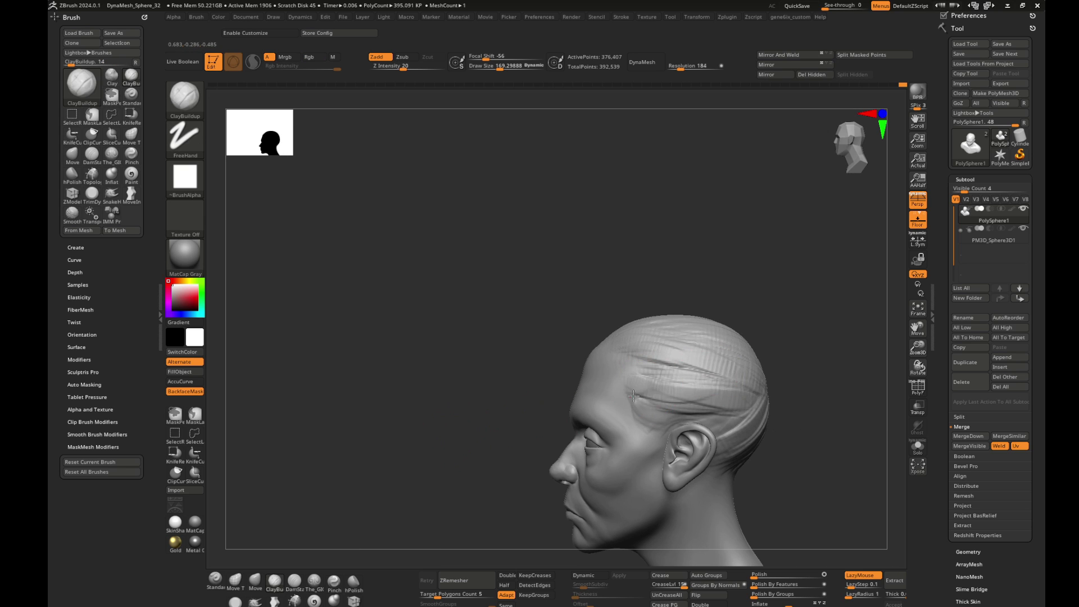
mouse_move(698, 373)
right_down()
mouse_move(776, 366)
mouse_move(602, 386)
right_up()
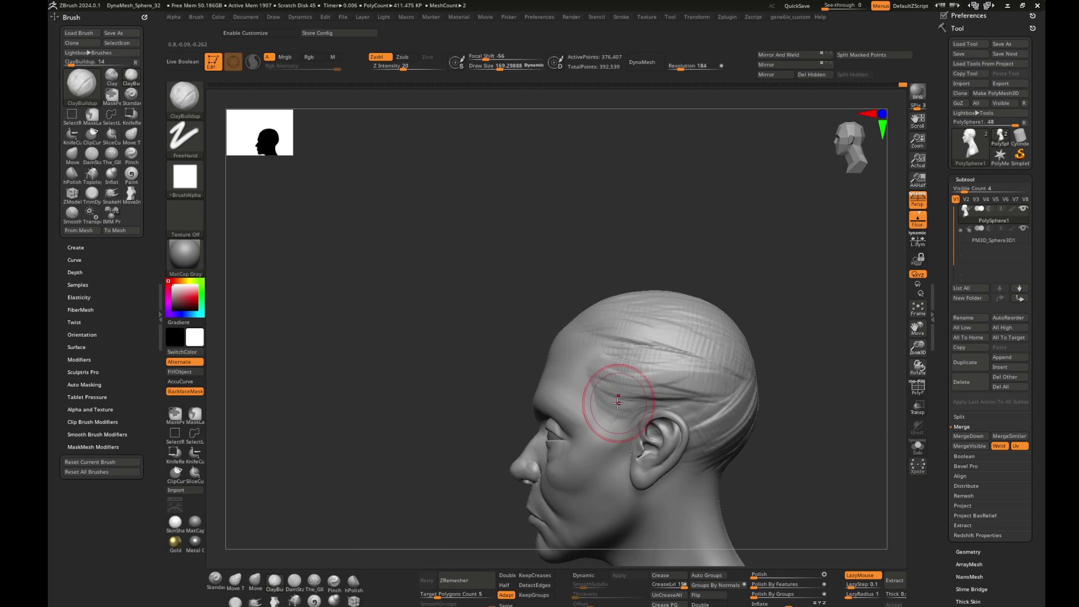
key(ctrl+z)
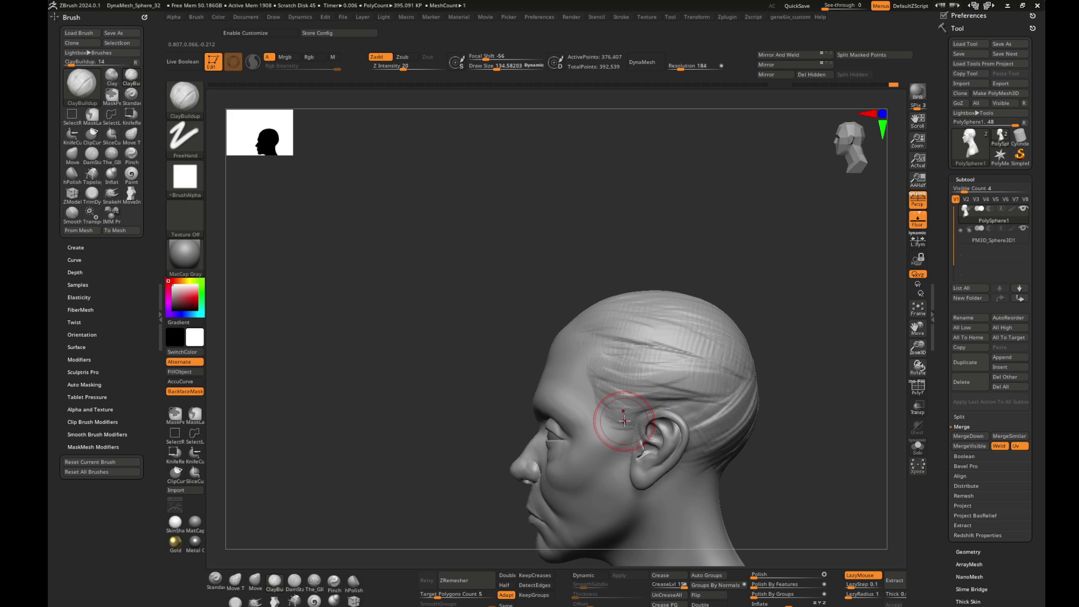
key(ctrl+z)
key(ctrl+z)
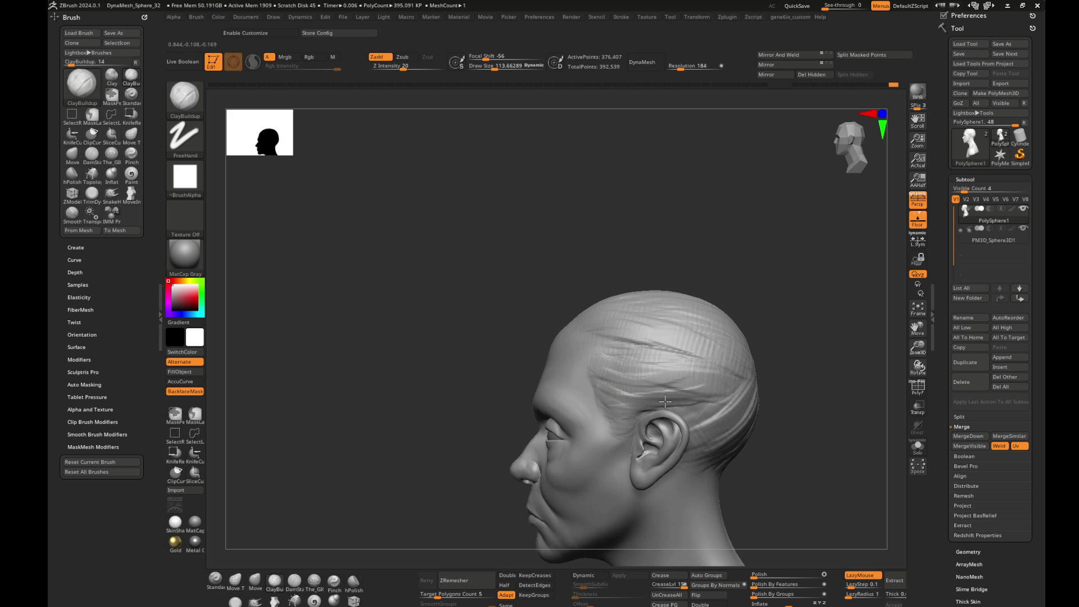
right_drag(818, 381, 684, 406)
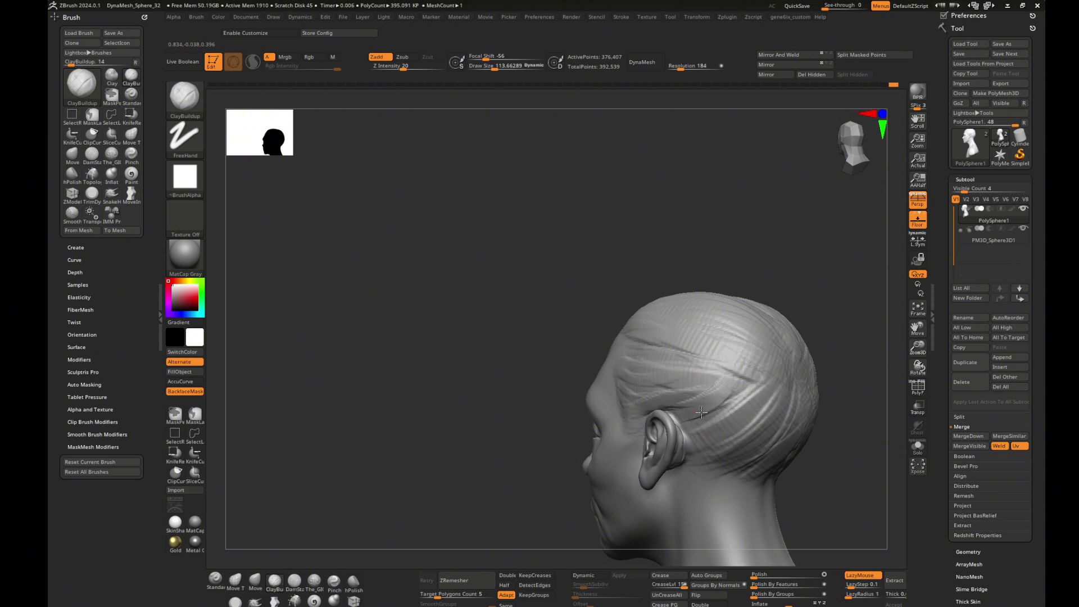
key(bracketright)
key(bracketright)
key(bracketright)
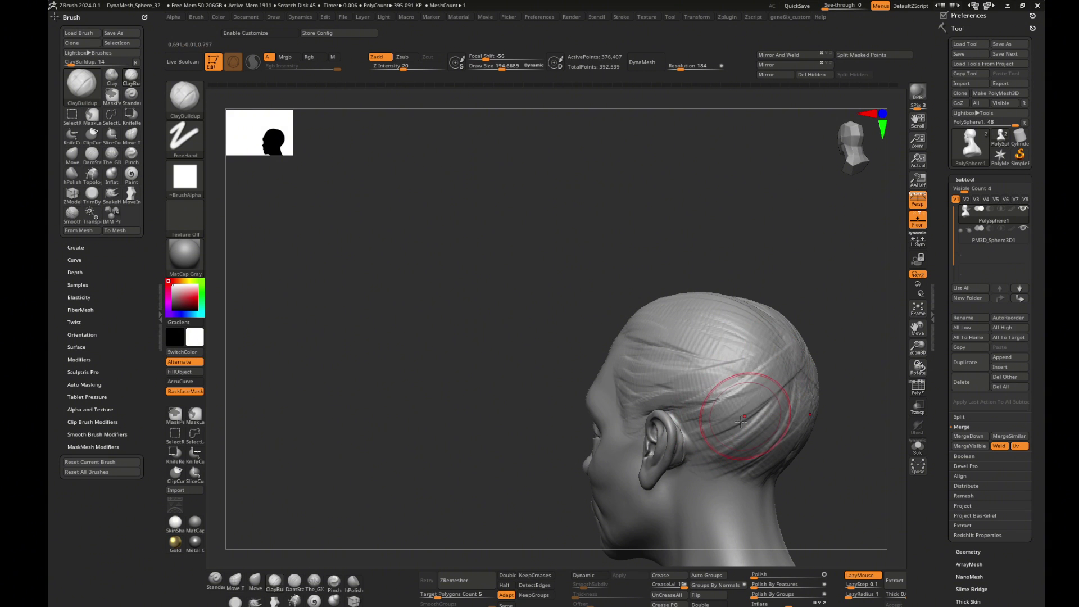
- Sculpt strand detail into the hair near the ear from rear and left-profile views
right_drag(742, 421, 751, 260)
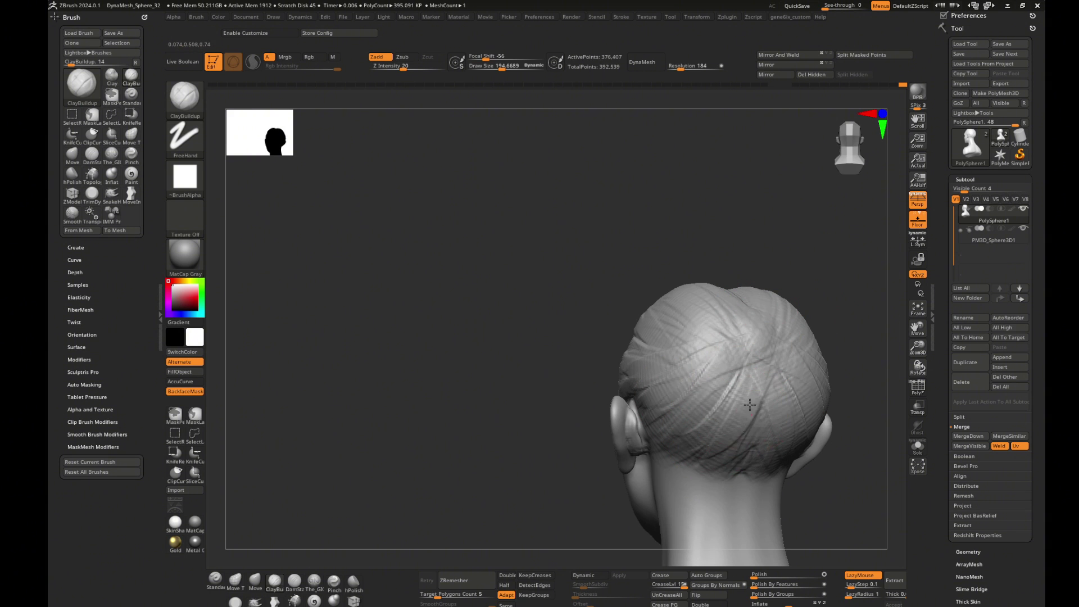
right_drag(725, 478, 721, 414)
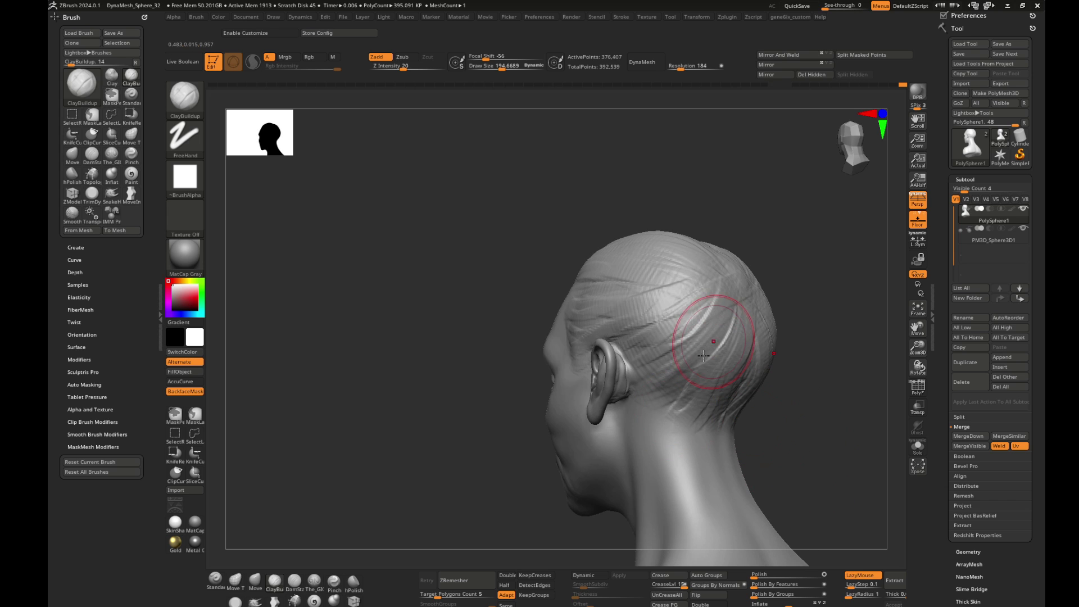
right_drag(723, 337, 715, 427)
mouse_move(863, 325)
right_down()
mouse_move(825, 373)
mouse_move(777, 329)
mouse_move(668, 354)
right_up()
drag(667, 354, 688, 365)
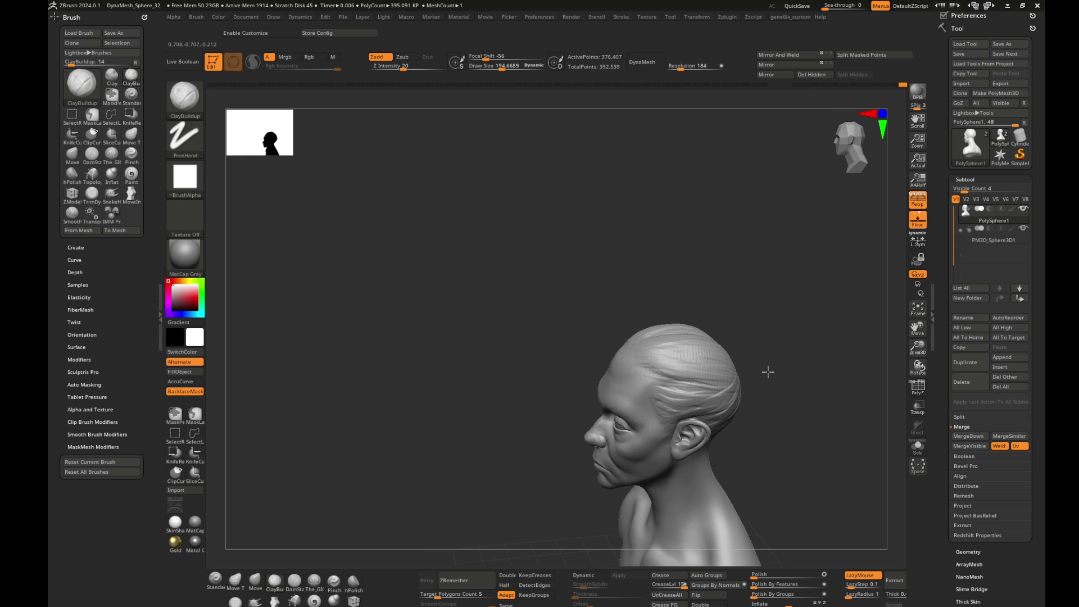
mouse_move(767, 371)
right_down()
mouse_move(800, 299)
mouse_move(680, 328)
mouse_move(813, 322)
right_up()
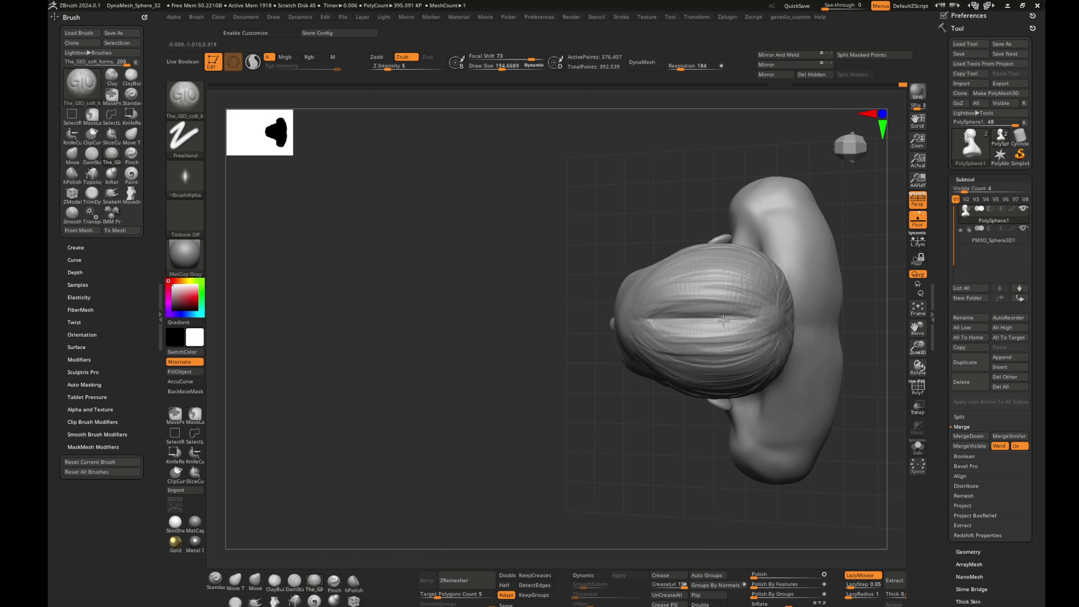
mouse_move(617, 328)
right_down()
mouse_move(847, 284)
mouse_move(826, 301)
mouse_move(823, 338)
mouse_move(726, 333)
right_up()
- Build up clay along a hair strand with ClayBuildup toward the back of the head
key(b)
key(c)
key(b)
drag(751, 360, 772, 368)
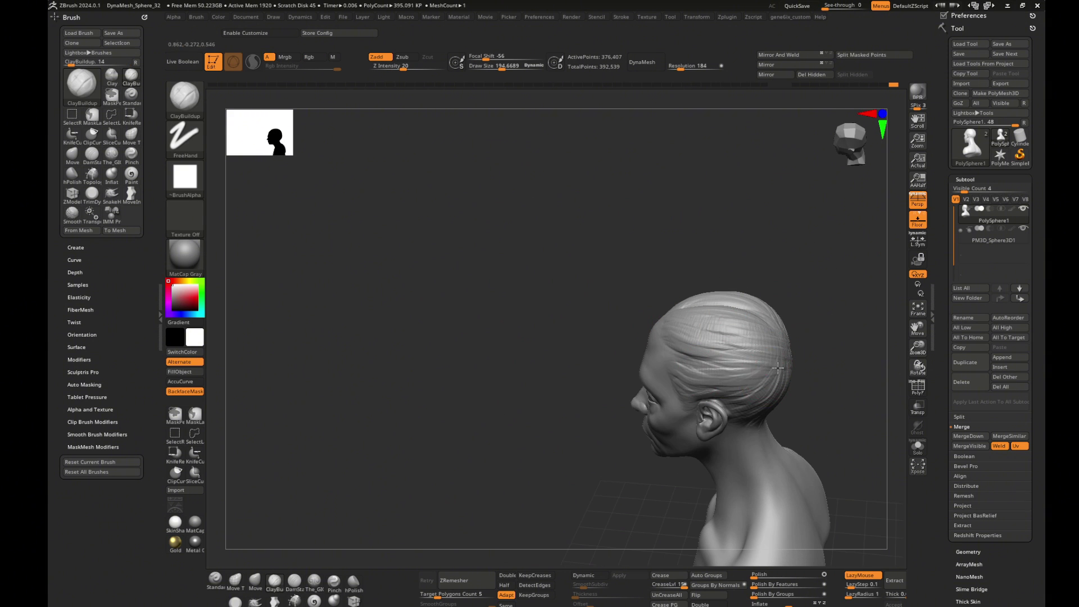
right_drag(778, 367, 795, 339)
mouse_move(858, 364)
right_down()
mouse_move(840, 313)
mouse_move(828, 352)
mouse_move(757, 411)
mouse_move(761, 346)
right_up()
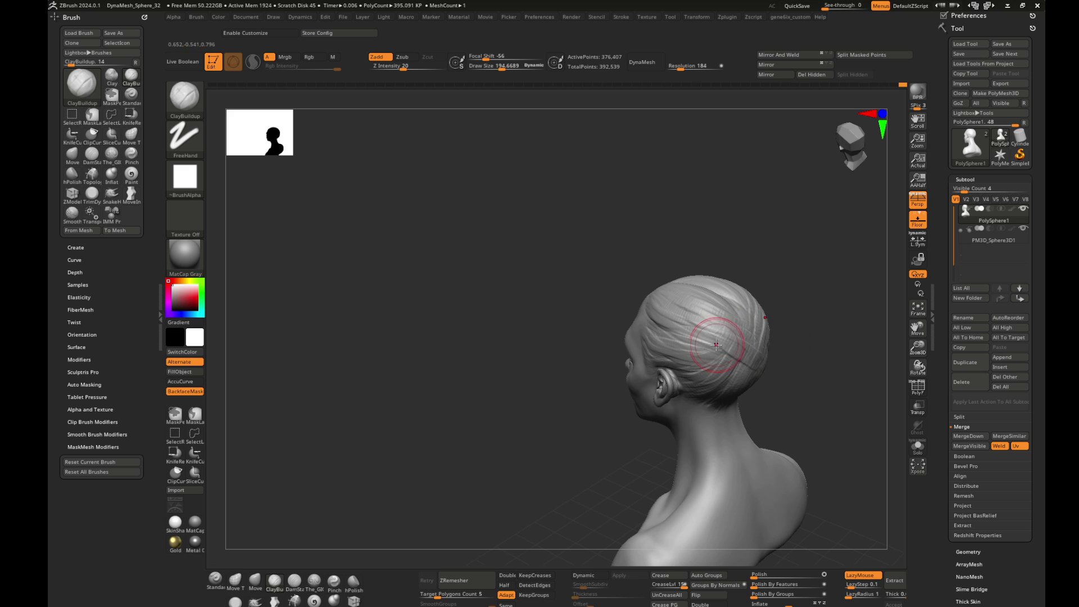
right_drag(710, 304, 719, 305)
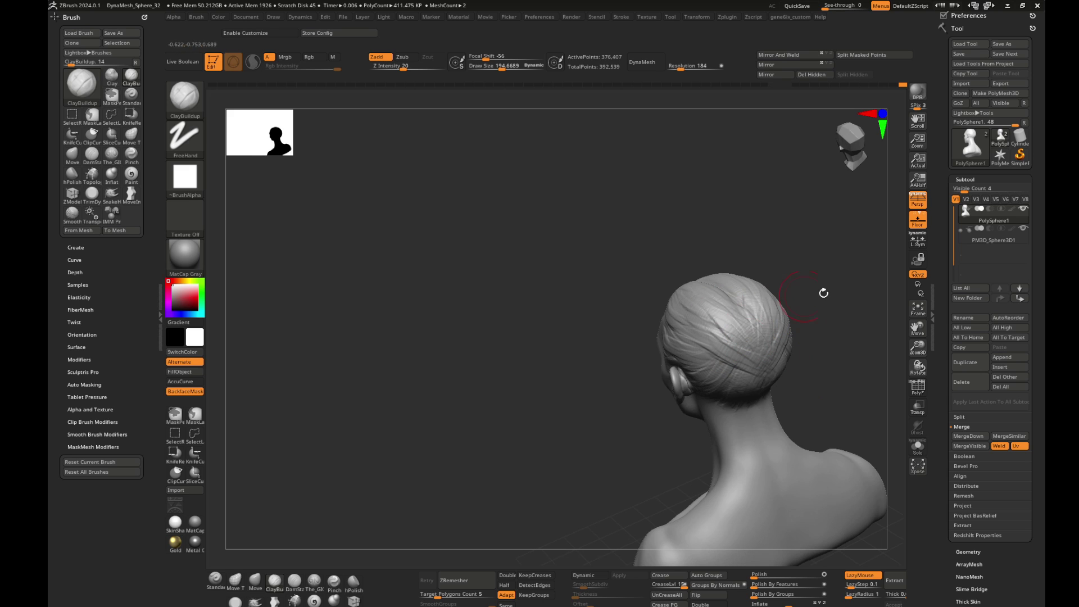
right_drag(823, 293, 762, 301)
- Add more clay hair strands along the top of the head
key(2)
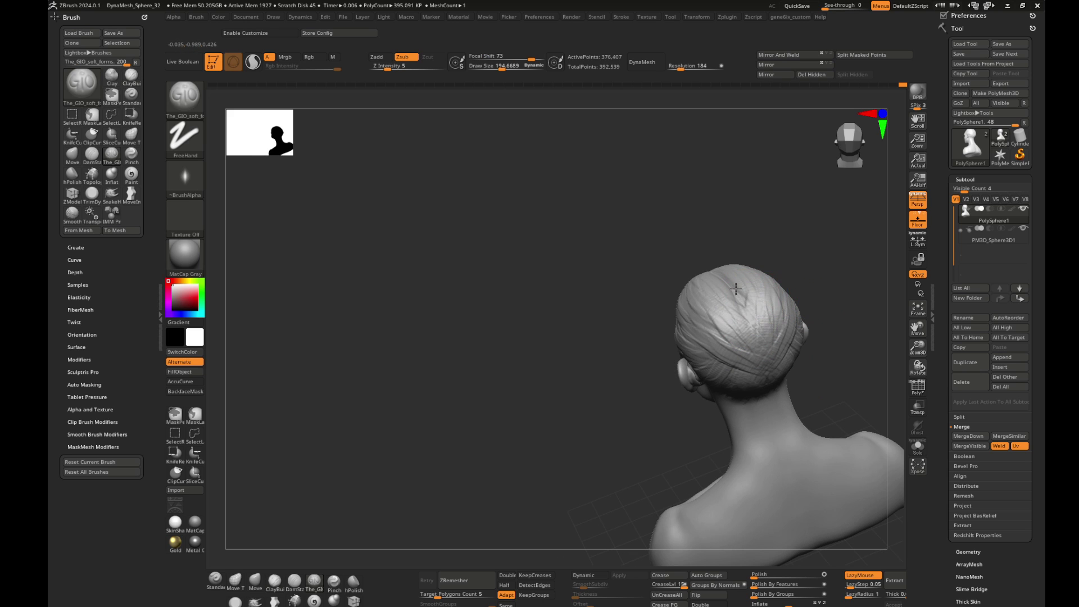
right_drag(614, 342, 708, 337)
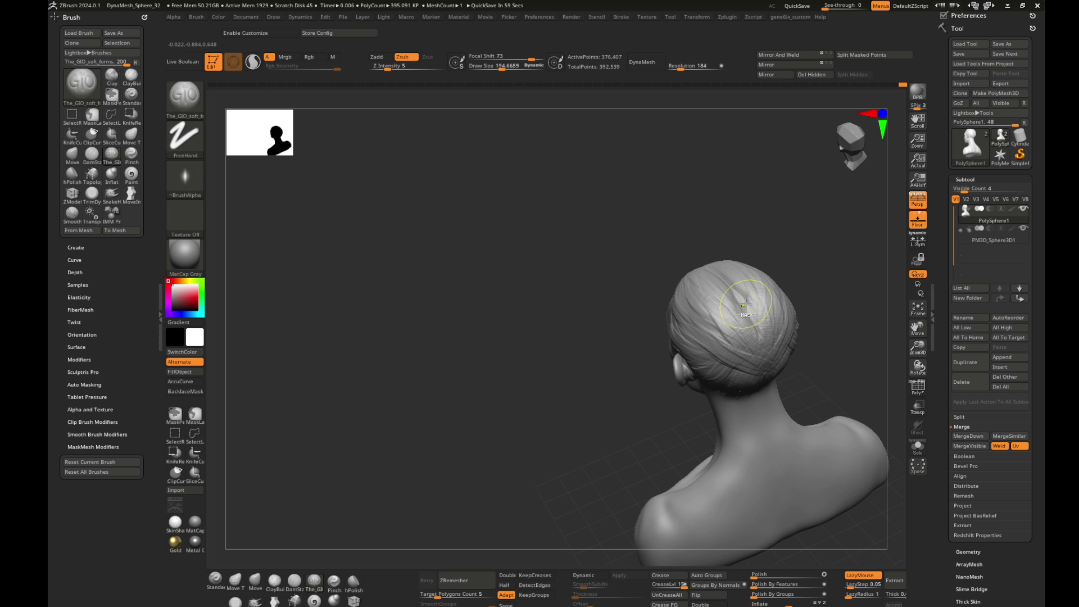
key(1)
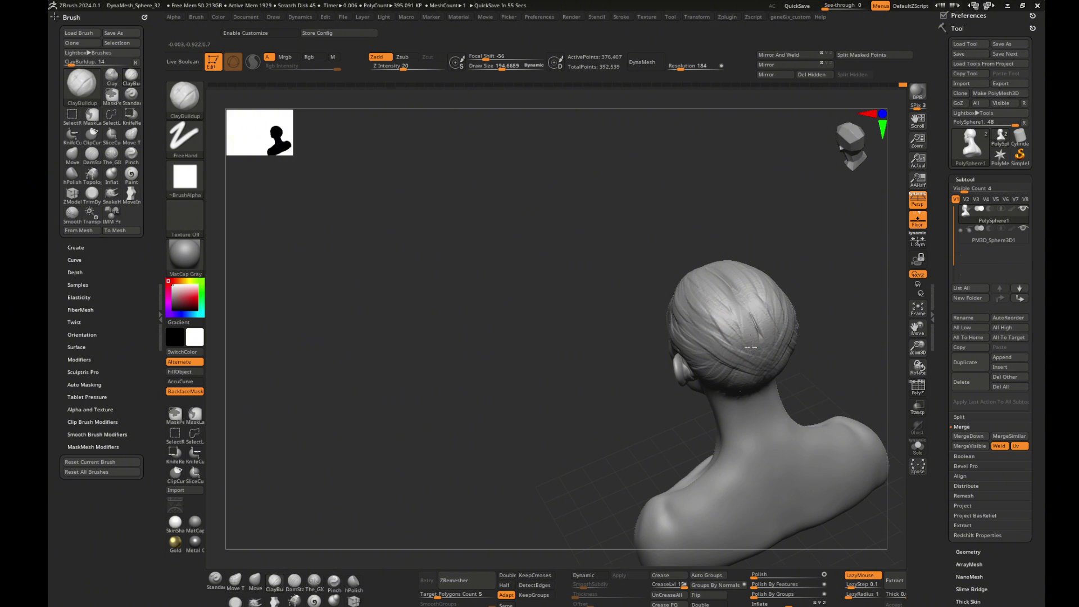
mouse_move(741, 318)
right_down()
mouse_move(751, 356)
mouse_move(823, 325)
mouse_move(849, 330)
mouse_move(841, 313)
right_up()
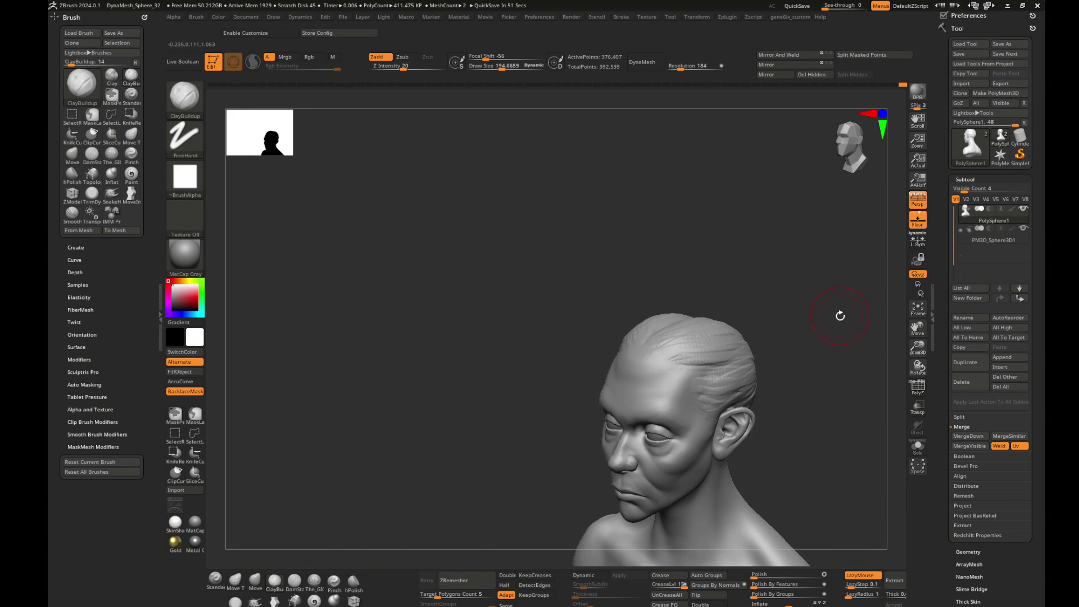
mouse_move(657, 362)
mouse_down()
mouse_move(722, 352)
mouse_move(677, 343)
mouse_up()
right_drag(692, 339, 725, 360)
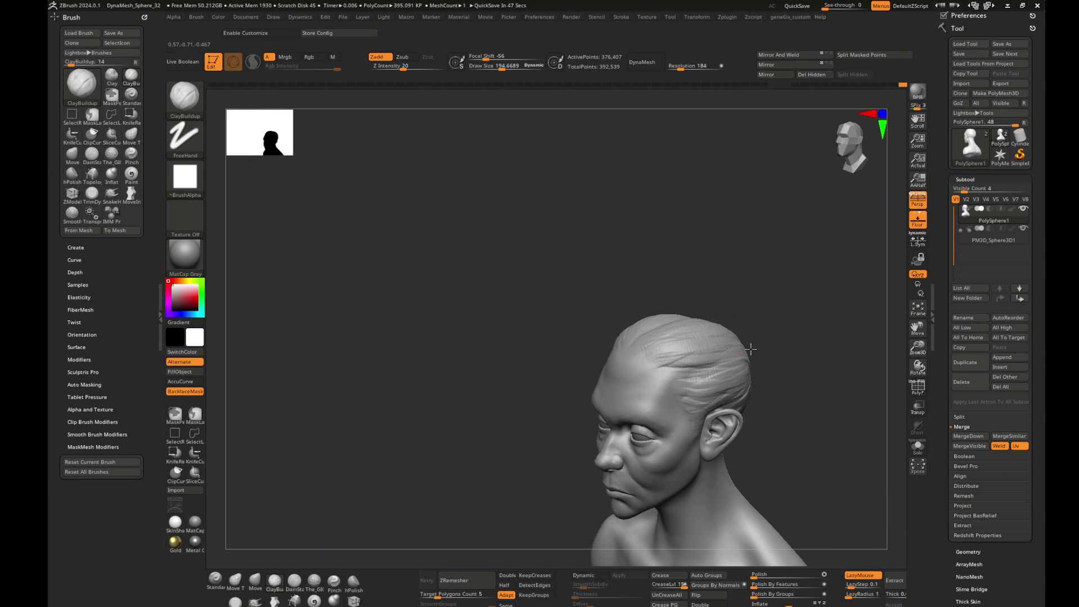
mouse_move(725, 359)
mouse_down()
mouse_move(688, 376)
mouse_move(708, 404)
mouse_up()
mouse_move(708, 405)
right_down()
mouse_move(811, 333)
mouse_move(638, 361)
right_up()
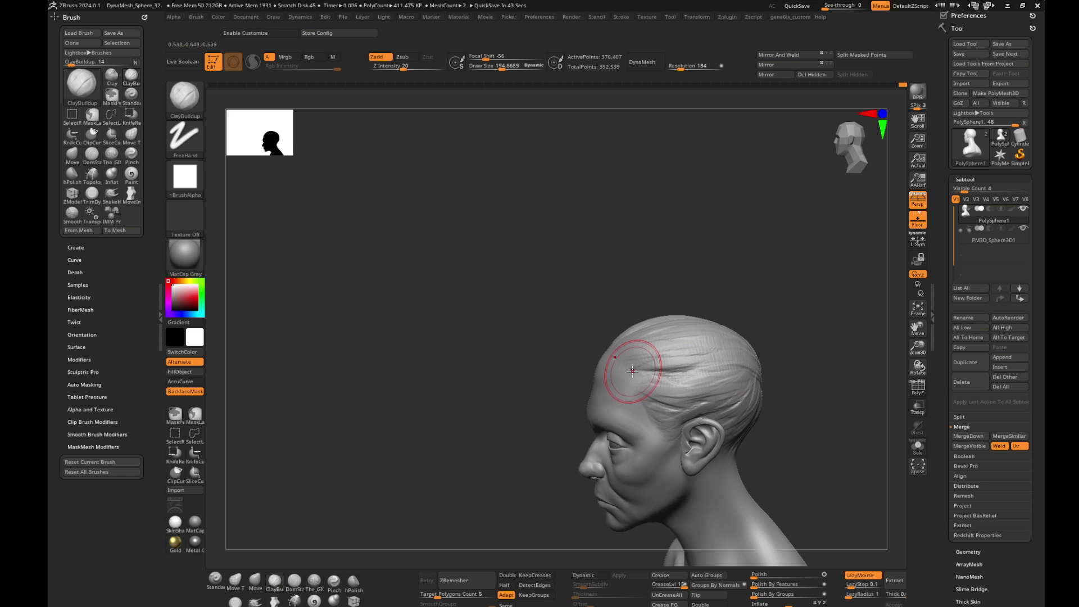
- Carve strand grooves across the hair with The_GIO_soft_forms, including above the forehead
key(1)
drag(689, 374, 725, 363)
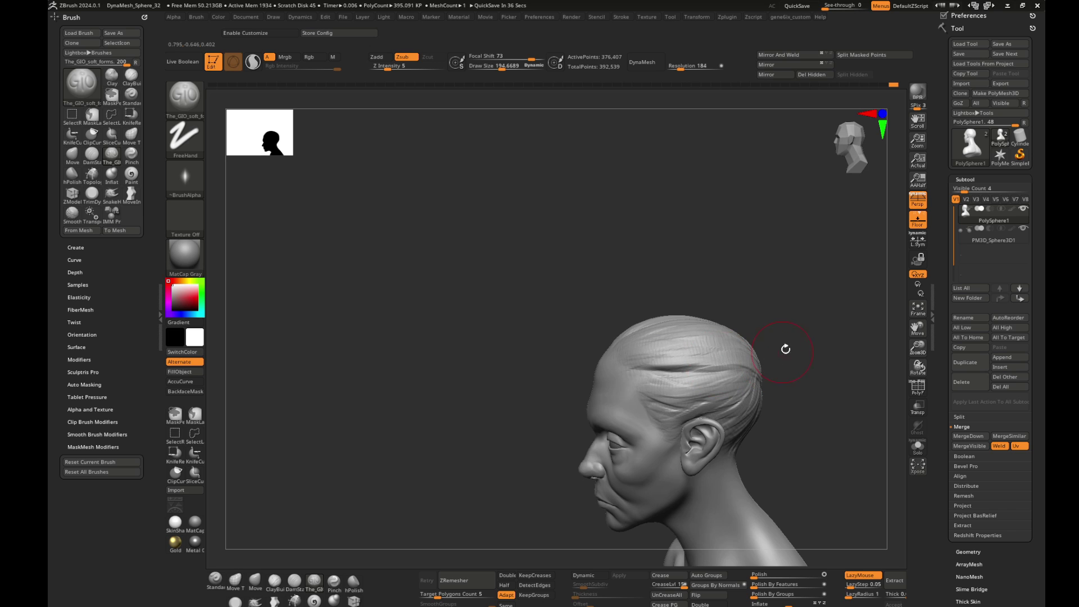
drag(786, 349, 740, 354)
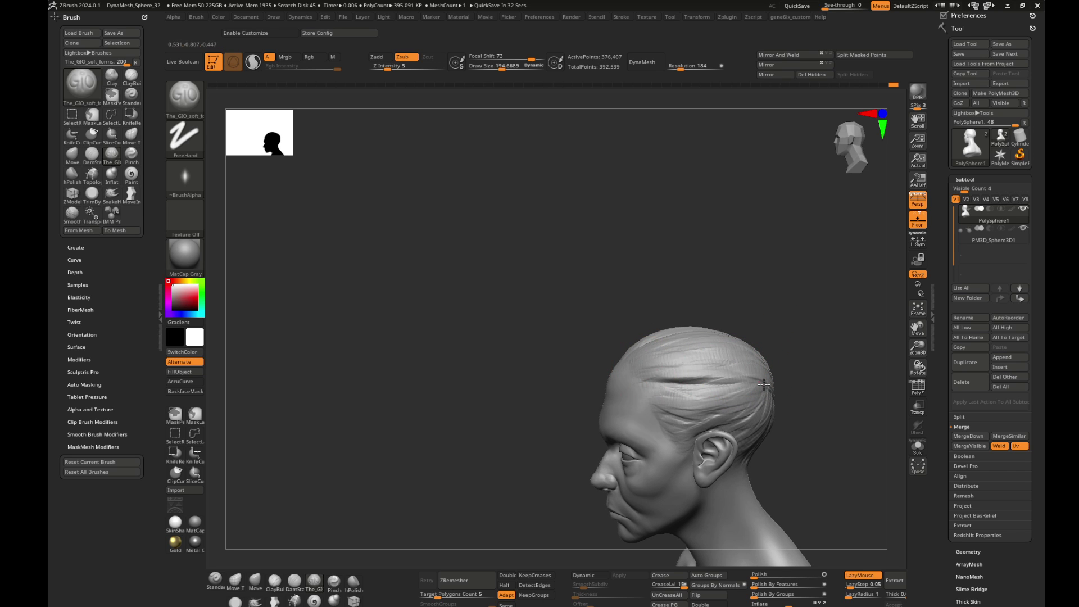
drag(785, 371, 688, 328)
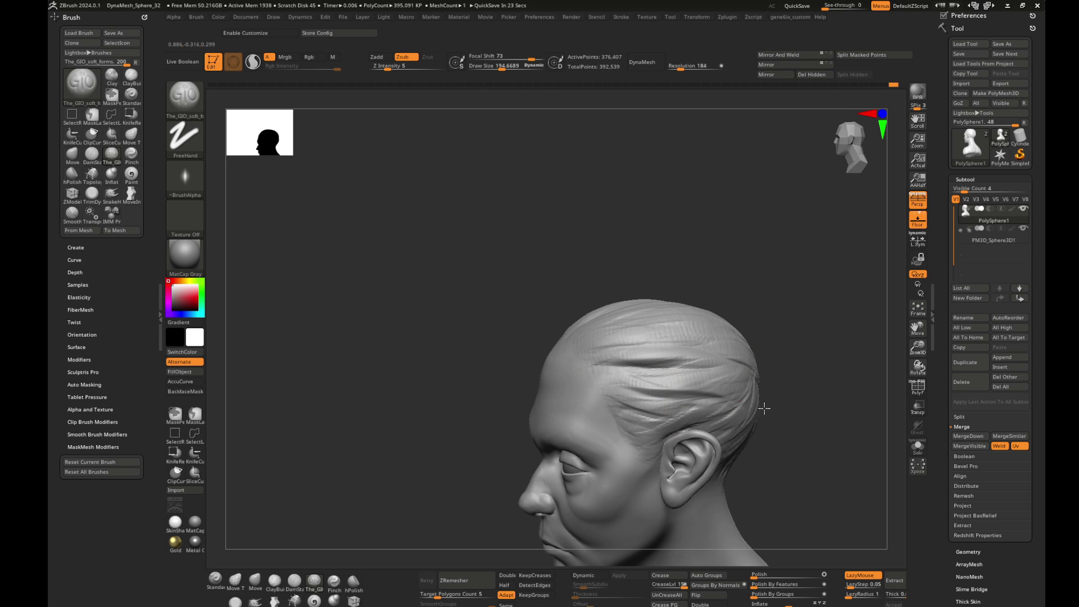
mouse_move(613, 393)
mouse_down()
mouse_move(804, 375)
mouse_move(649, 376)
mouse_up()
mouse_move(802, 378)
mouse_down()
mouse_move(590, 326)
mouse_move(580, 336)
mouse_move(699, 327)
mouse_up()
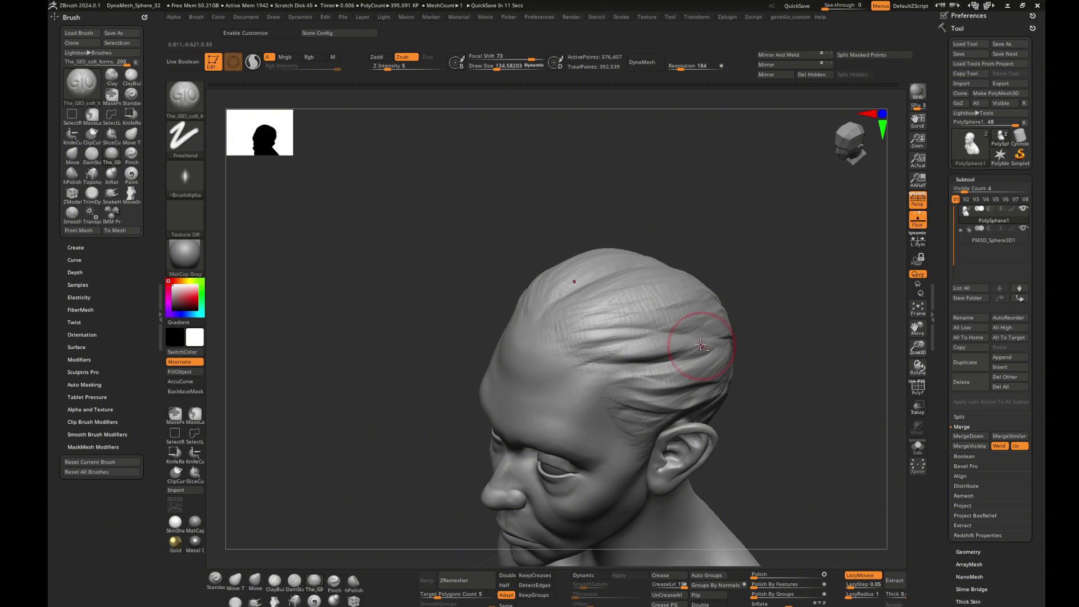
drag(587, 344, 704, 337)
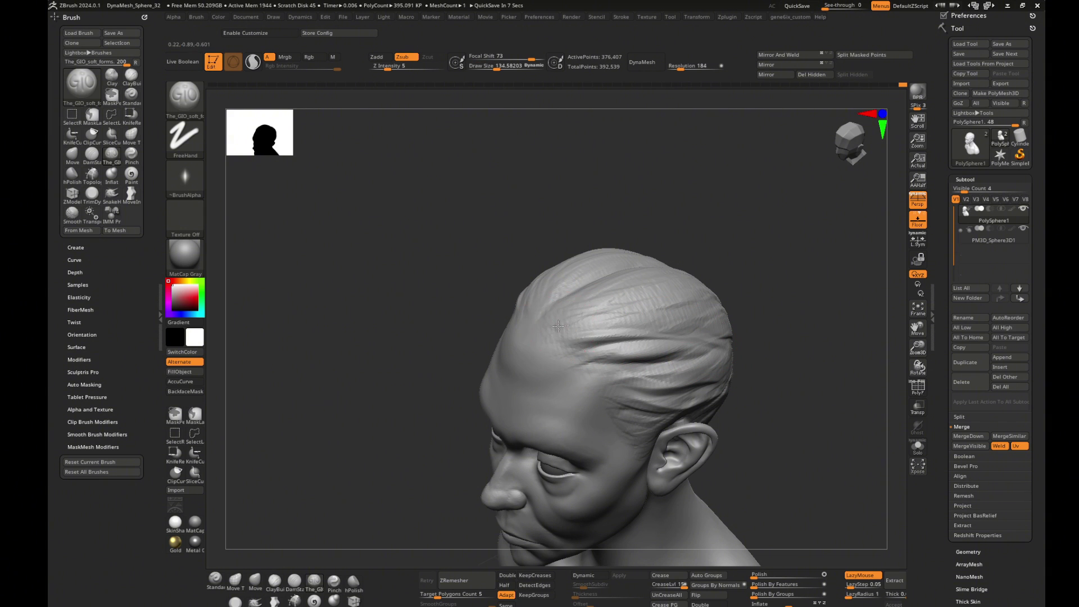
- Carve a final strand groove across the hair and reframe the head in side profile
mouse_move(597, 319)
mouse_down()
mouse_move(694, 315)
mouse_move(697, 295)
mouse_up()
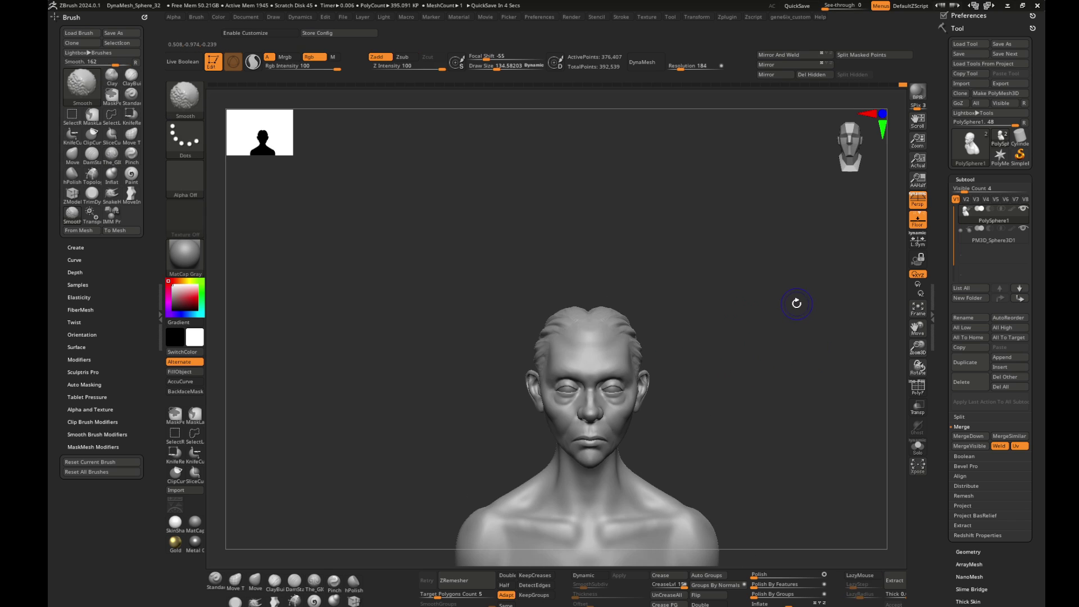
drag(802, 345, 762, 315)
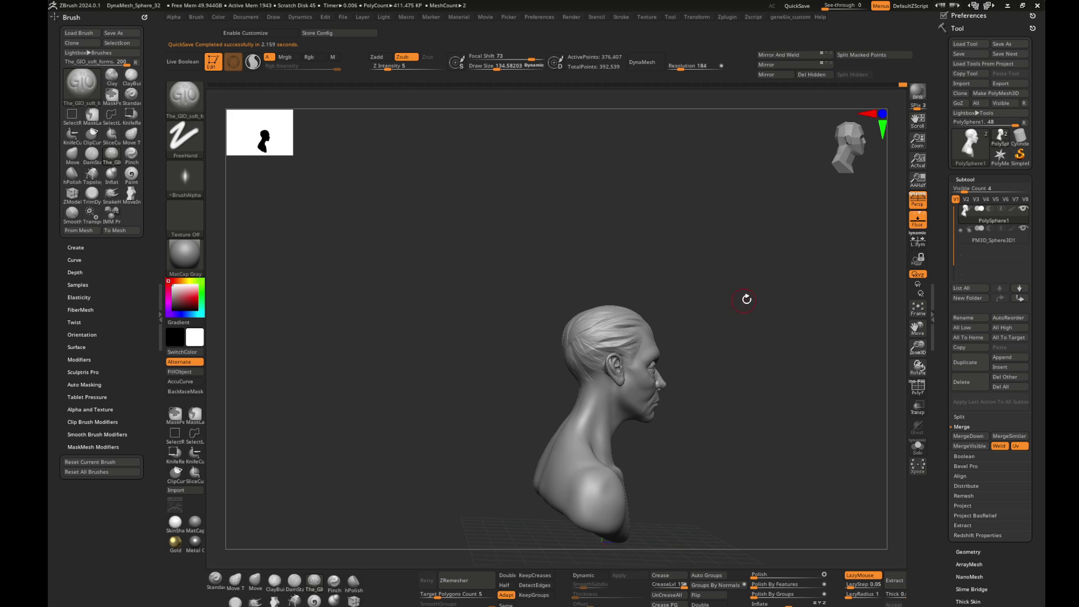
alt+drag(746, 299, 812, 321)
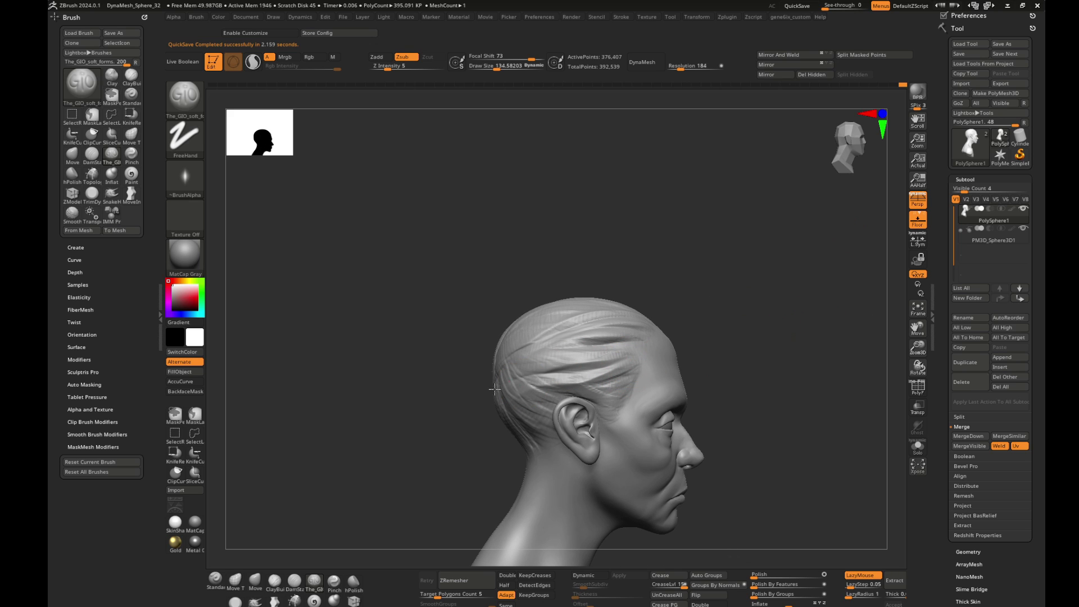
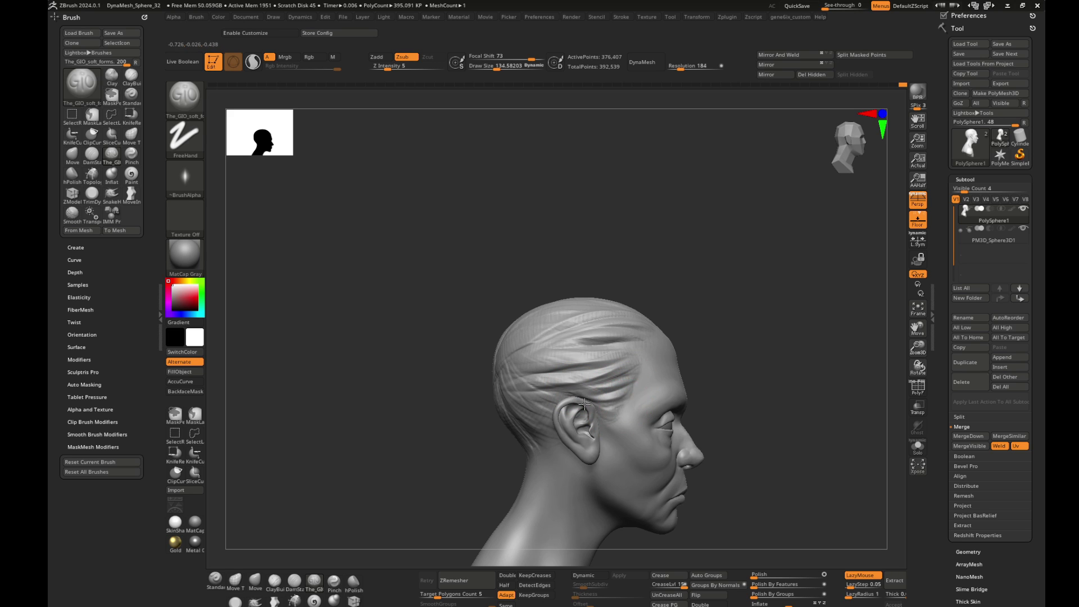
- Carve a groove across the back of the slicked-back hair, viewed from behind
mouse_move(771, 375)
mouse_down()
mouse_move(805, 357)
mouse_move(753, 308)
mouse_up()
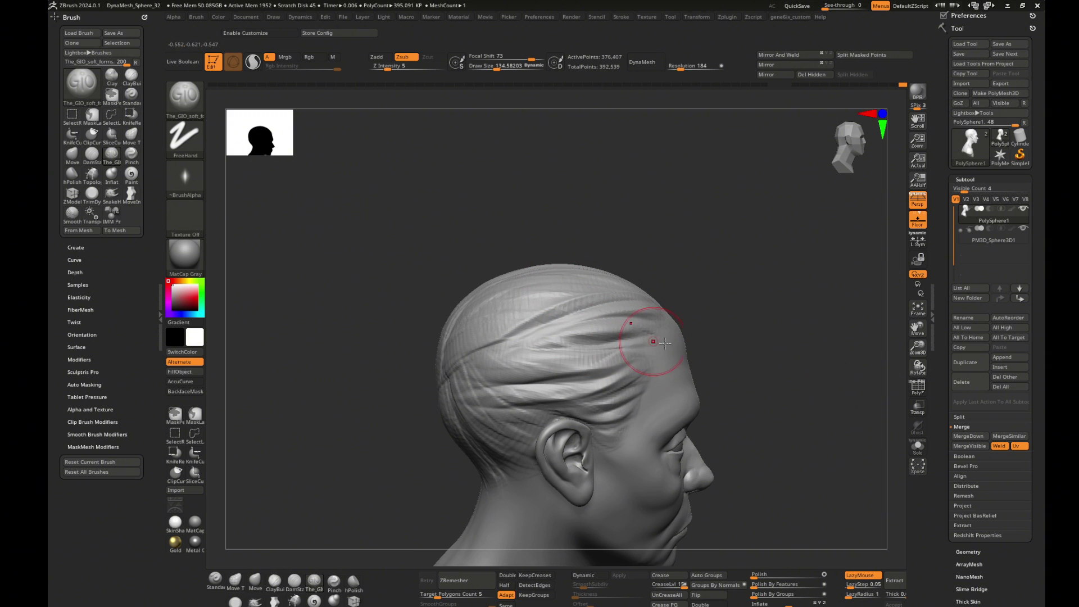
mouse_move(757, 296)
mouse_down()
mouse_move(686, 284)
mouse_move(502, 330)
mouse_up()
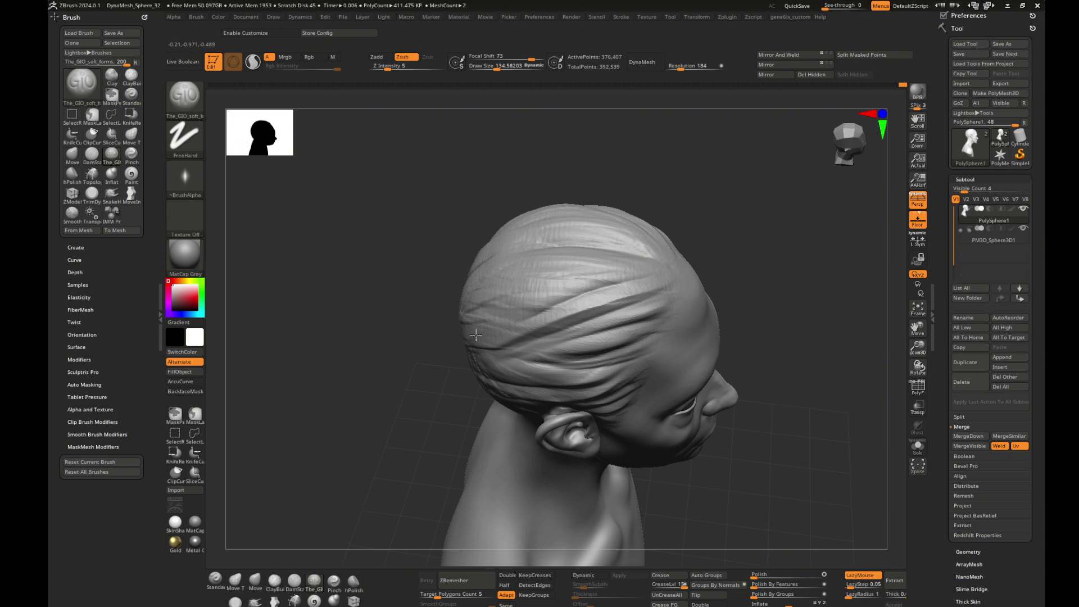
drag(414, 344, 450, 304)
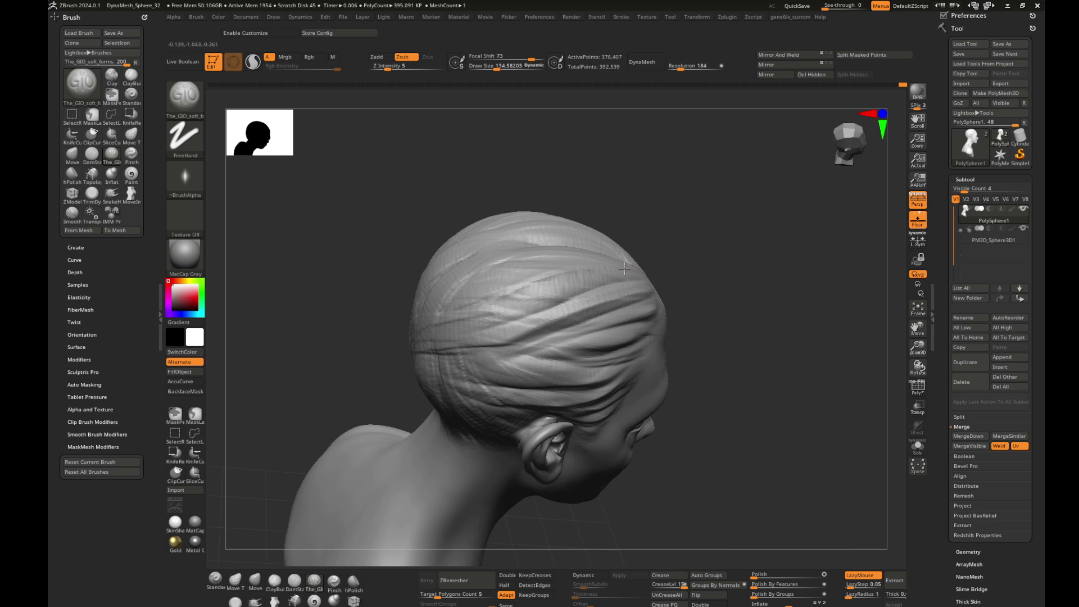
mouse_move(747, 292)
mouse_down()
mouse_move(753, 268)
mouse_move(753, 292)
mouse_up()
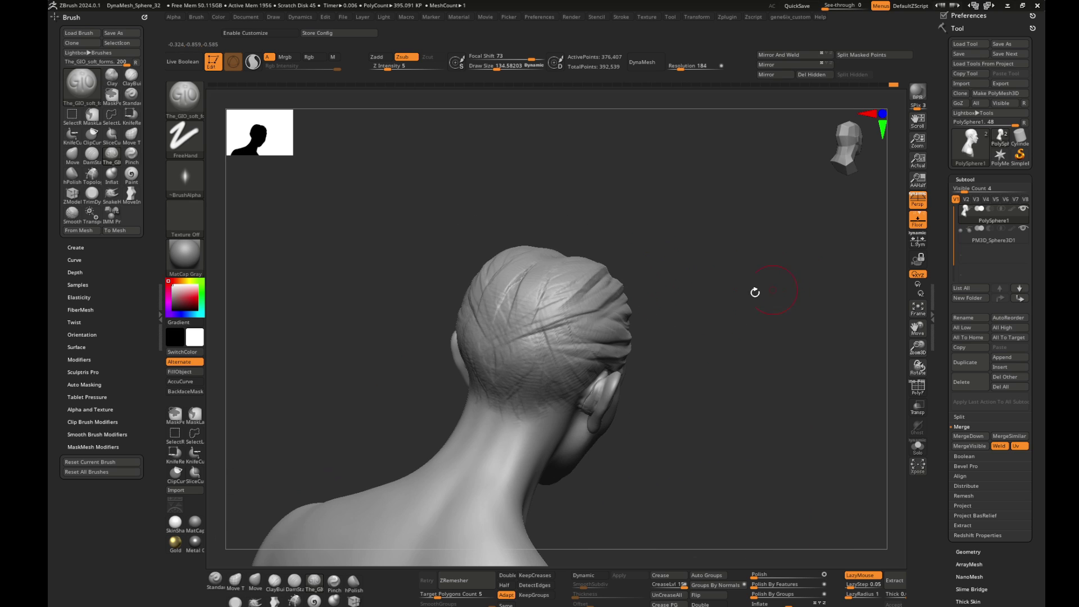
drag(613, 295, 474, 332)
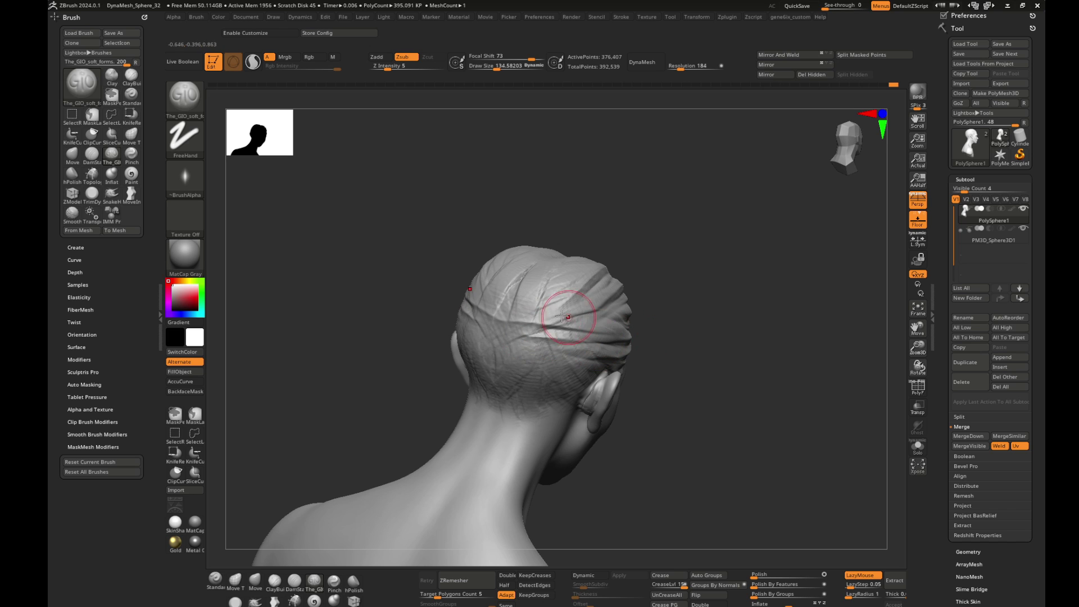
drag(632, 334, 694, 287)
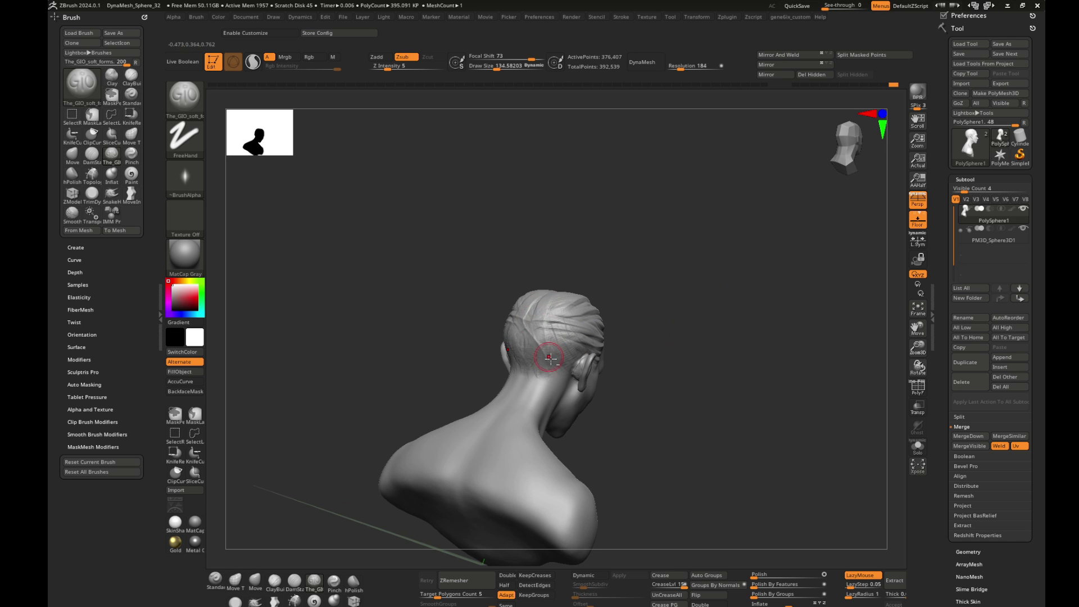
mouse_move(550, 357)
mouse_down()
mouse_move(655, 321)
mouse_move(451, 344)
mouse_up()
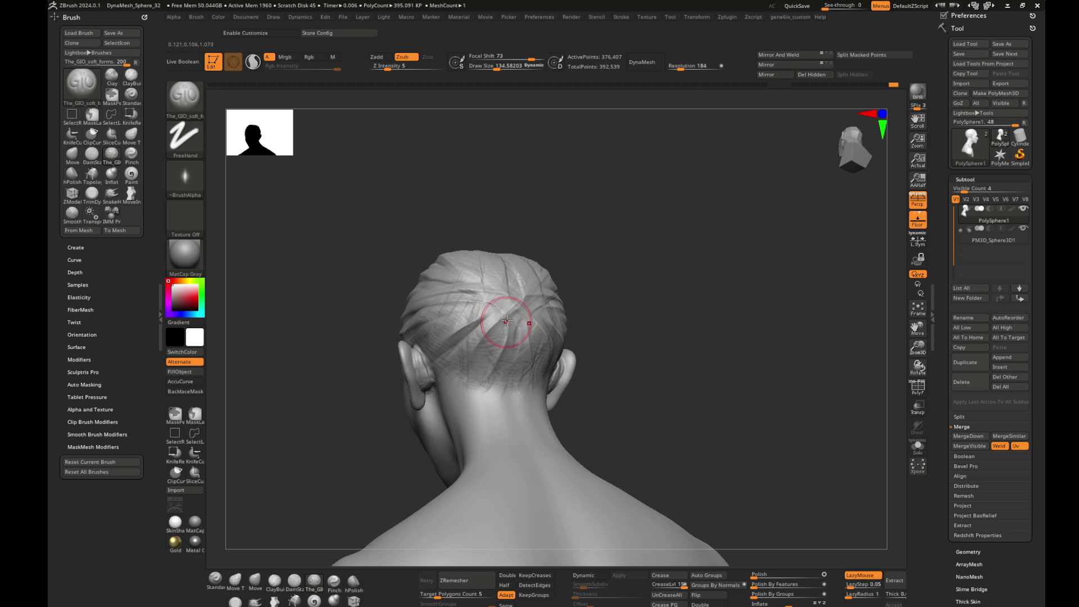
drag(573, 316, 509, 385)
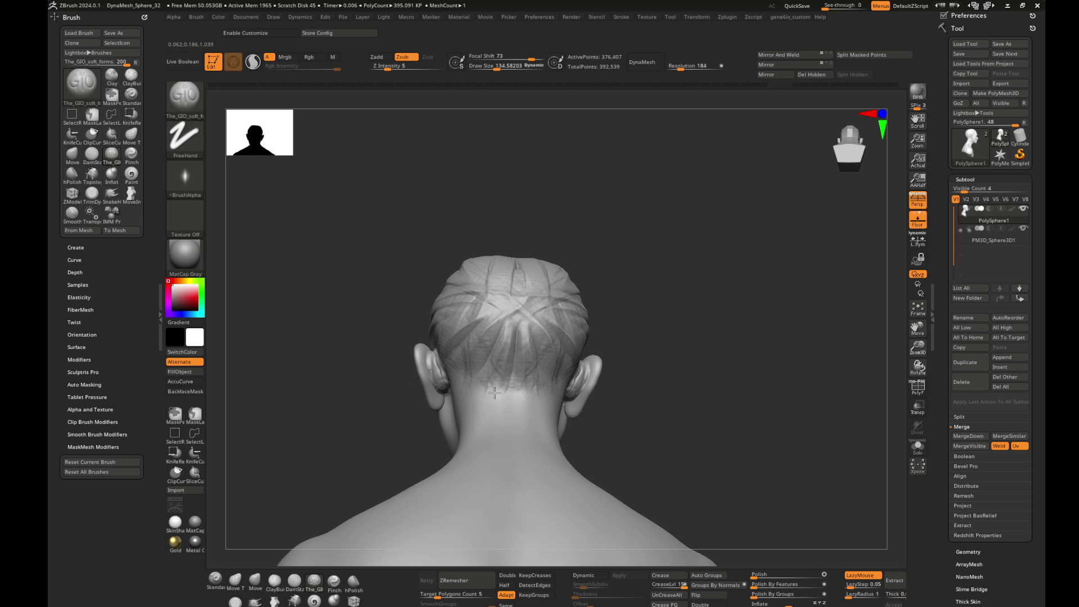
- Orbit the head from the back to front, profile and overhead views to inspect the grooves
drag(667, 321, 495, 318)
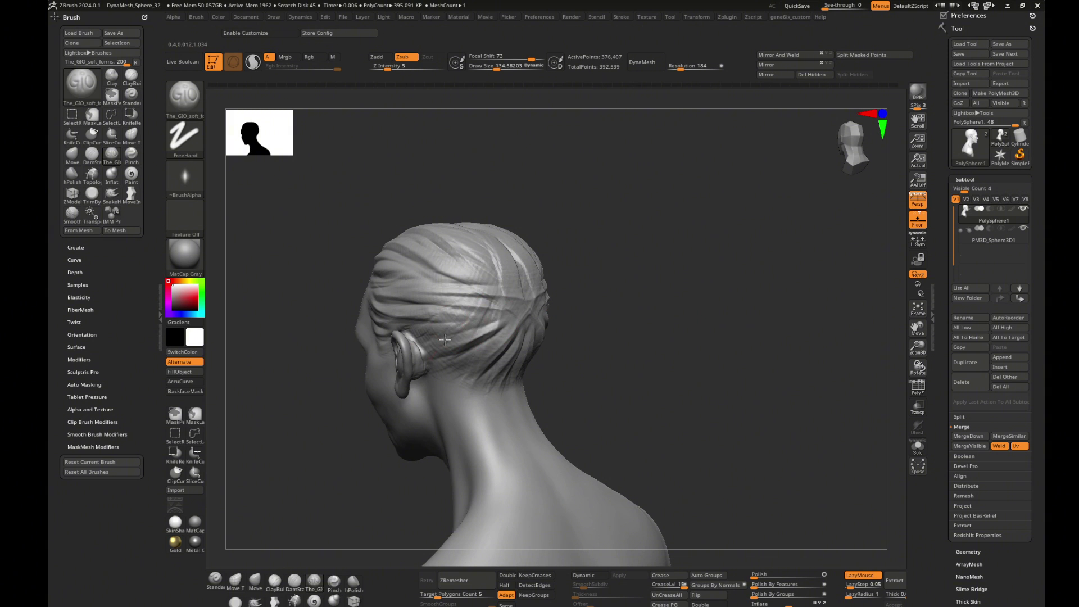
mouse_move(449, 316)
right_down()
mouse_move(672, 287)
mouse_move(672, 330)
mouse_move(663, 313)
mouse_move(684, 322)
right_up()
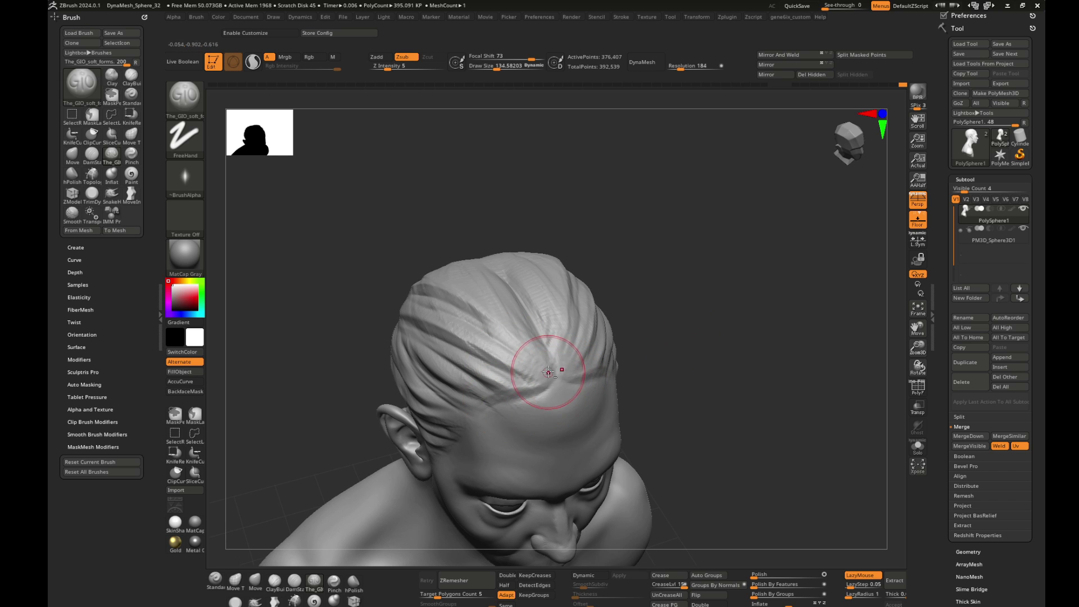
right_drag(703, 381, 529, 392)
mouse_move(702, 388)
right_down()
mouse_move(711, 378)
mouse_move(545, 368)
mouse_move(758, 349)
right_up()
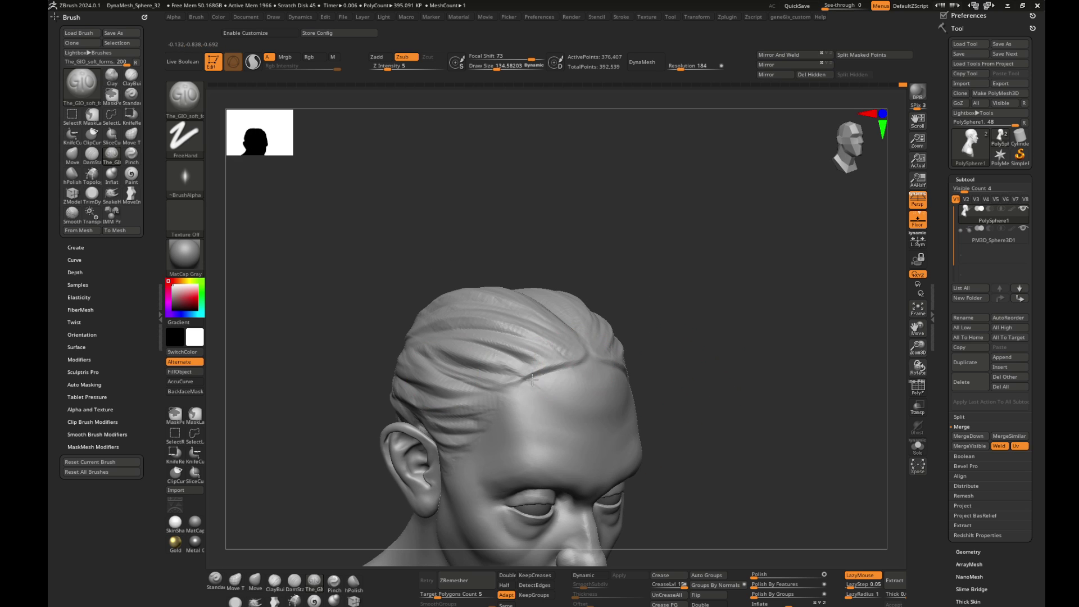
mouse_move(499, 390)
right_down()
mouse_move(672, 312)
mouse_move(766, 347)
right_up()
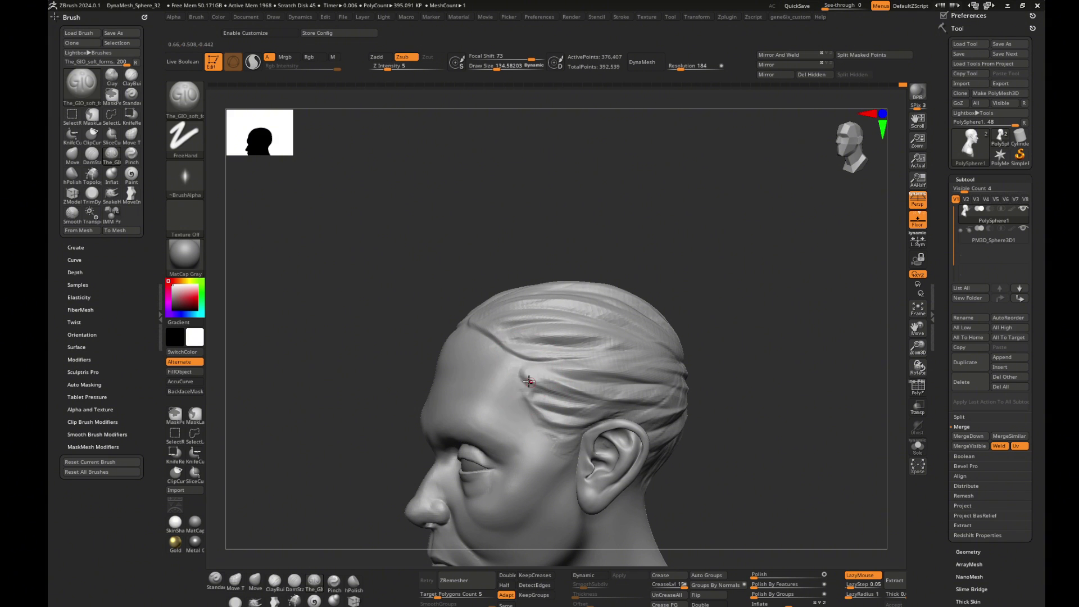
mouse_move(541, 416)
right_down()
mouse_move(756, 346)
mouse_move(536, 371)
mouse_move(739, 349)
mouse_move(730, 328)
mouse_move(688, 340)
mouse_move(704, 306)
mouse_move(505, 370)
right_up()
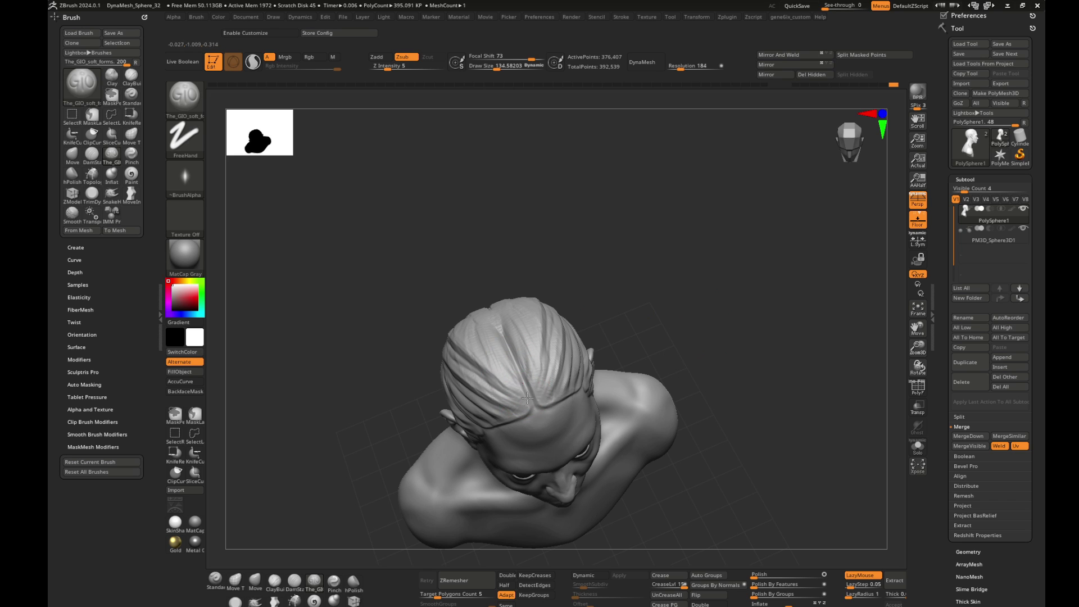
mouse_move(527, 398)
right_down()
mouse_move(682, 320)
mouse_move(723, 361)
mouse_move(663, 333)
mouse_move(754, 397)
mouse_move(744, 340)
mouse_move(725, 311)
mouse_move(743, 363)
mouse_move(754, 289)
mouse_move(760, 422)
mouse_move(797, 373)
mouse_move(645, 416)
mouse_move(664, 396)
mouse_move(721, 390)
right_up()
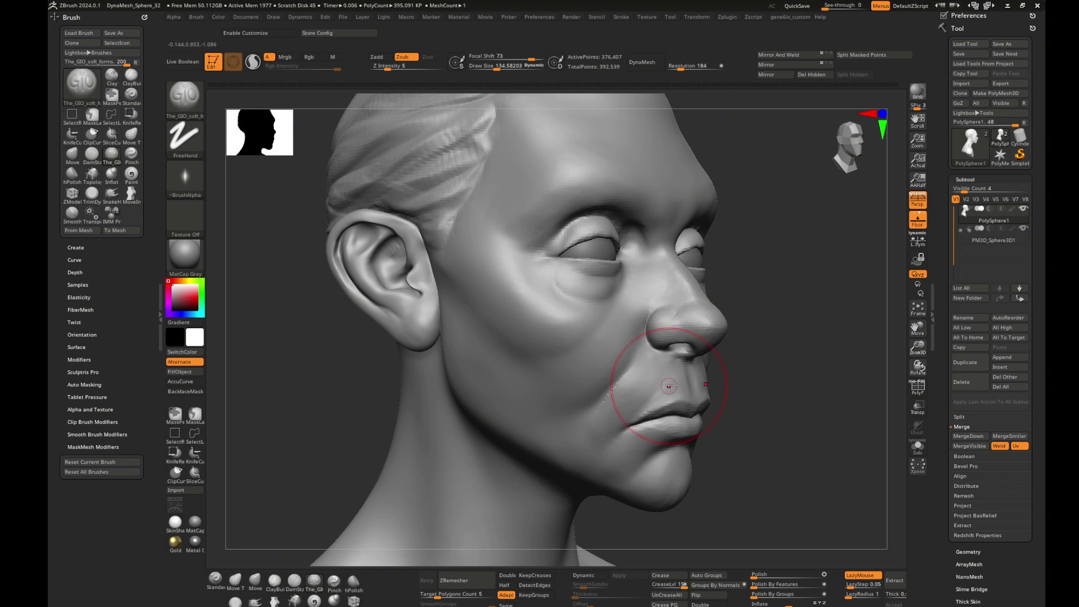
- Build up clay on the cheek beside the nose with the ClayBuildup brush
right_drag(670, 386, 663, 388)
right_drag(821, 392, 650, 365)
key(b)
key(m)
key(v)
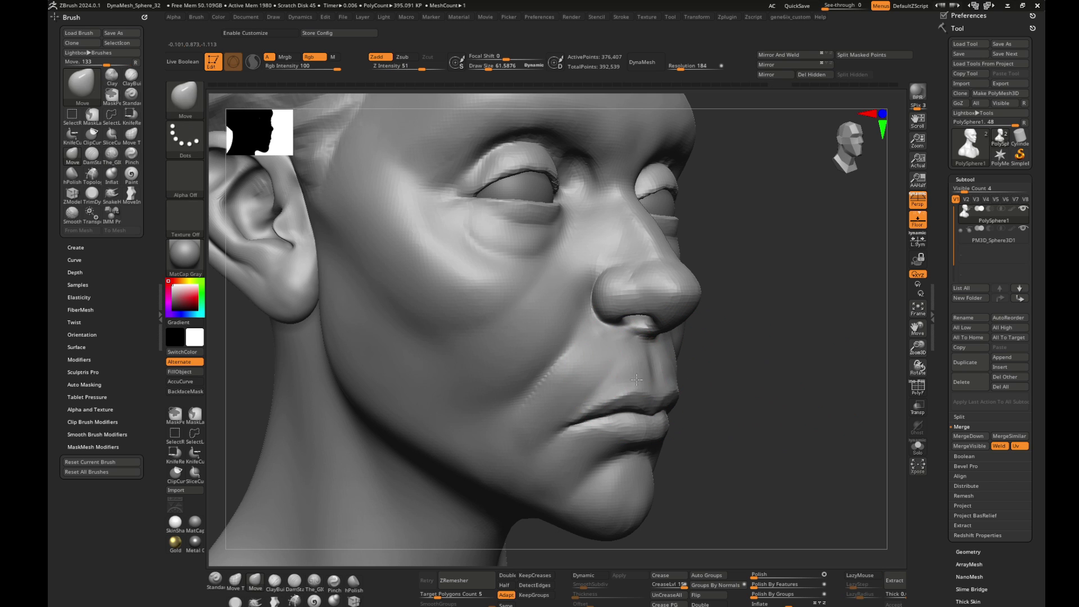
mouse_move(758, 300)
right_down()
mouse_move(754, 320)
mouse_move(766, 301)
right_up()
key(b)
key(c)
key(b)
drag(560, 314, 577, 308)
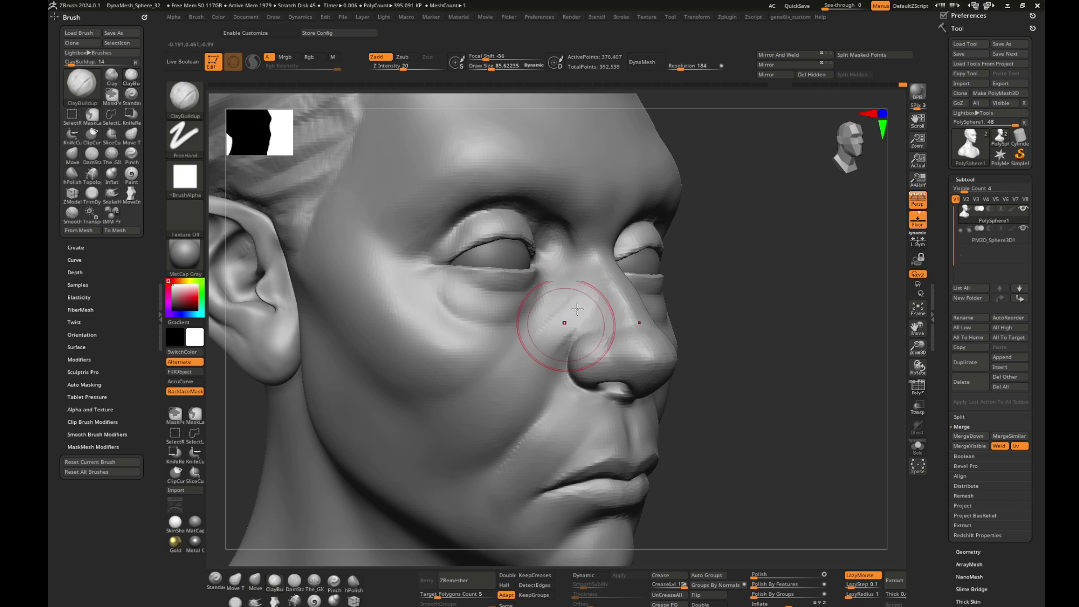
key(shift)
- Smooth the front of the face with a size-305 soft-forms brush, then shrink it to 65
key(f)
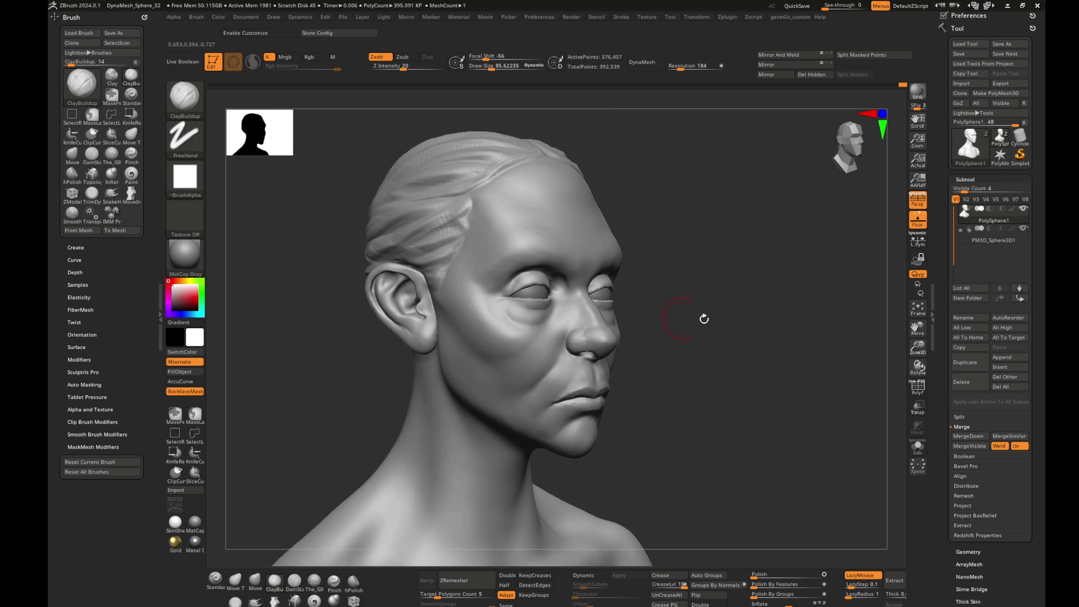
mouse_move(703, 316)
right_down()
mouse_move(776, 325)
mouse_move(778, 311)
mouse_move(742, 305)
mouse_move(746, 313)
mouse_move(590, 269)
right_up()
key(s)
drag(612, 297, 638, 294)
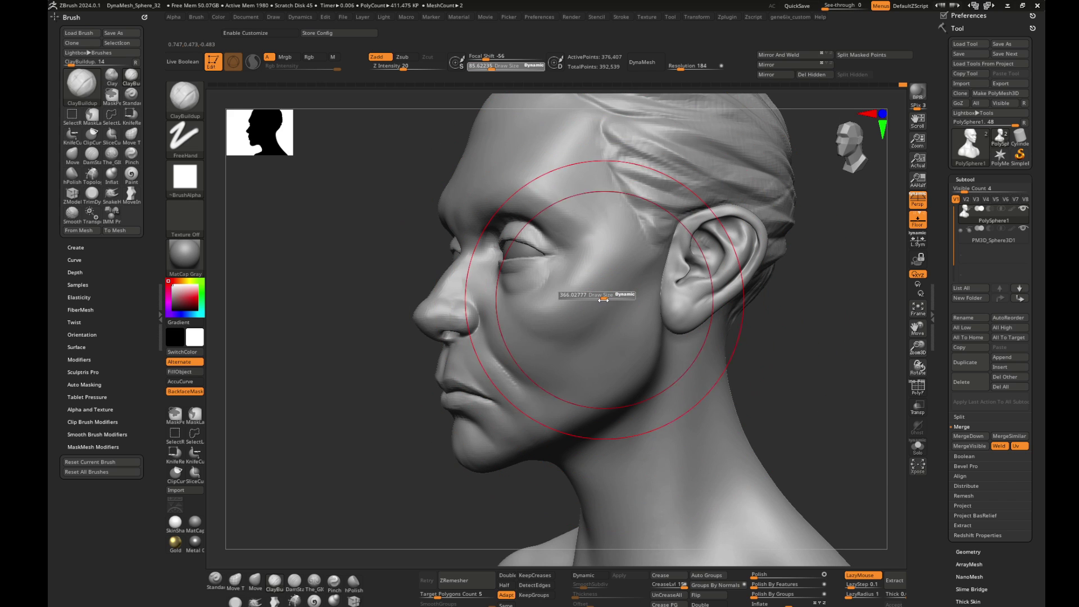
key(1)
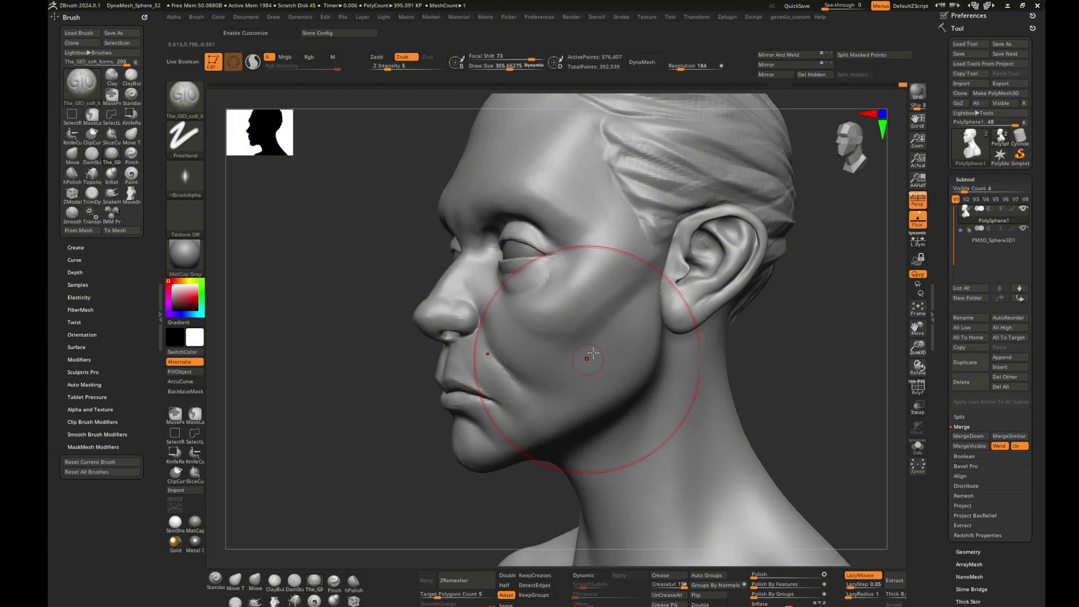
key(shift)
mouse_move(595, 357)
shift+right_down()
mouse_move(747, 327)
mouse_move(783, 345)
shift+right_up()
key(s)
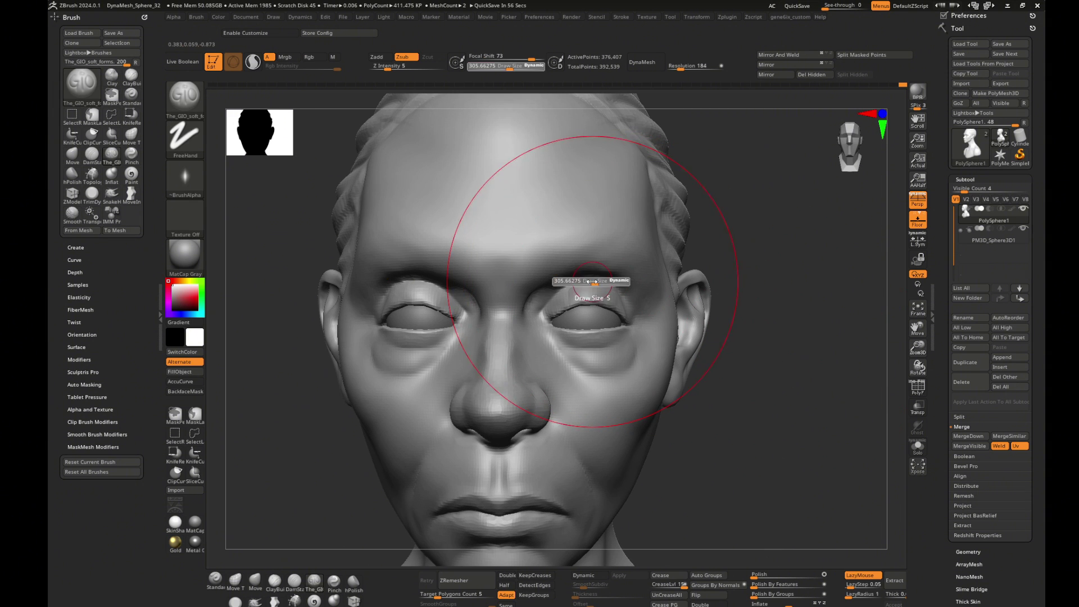
drag(590, 282, 574, 282)
- Carve a crease into the middle of the forehead with The_GIO_soft_forms brush
key(b)
key(m)
key(v)
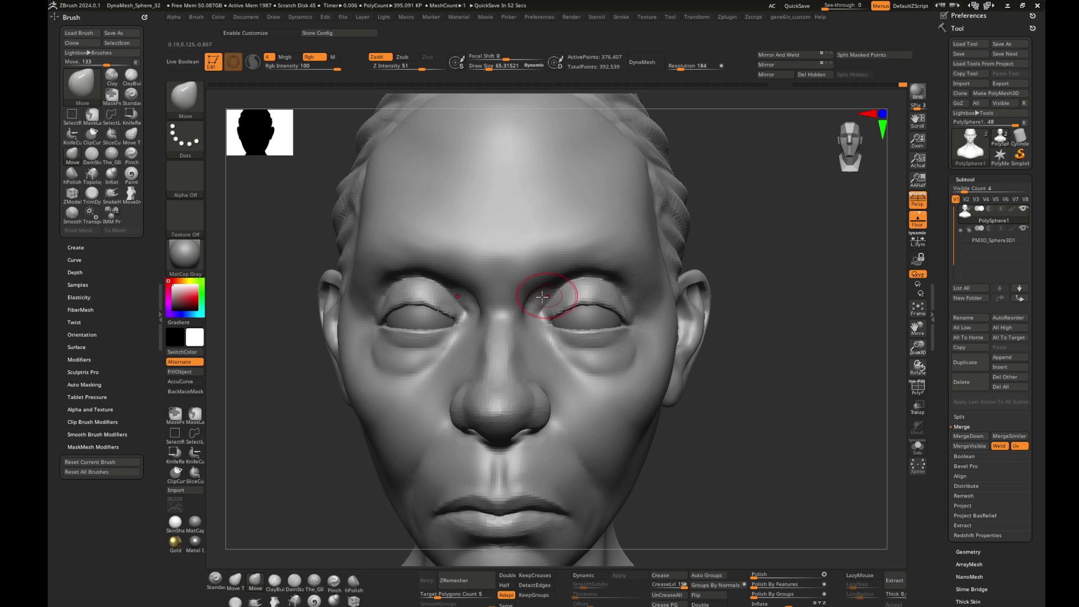
ctrl+right_drag(667, 257, 797, 281)
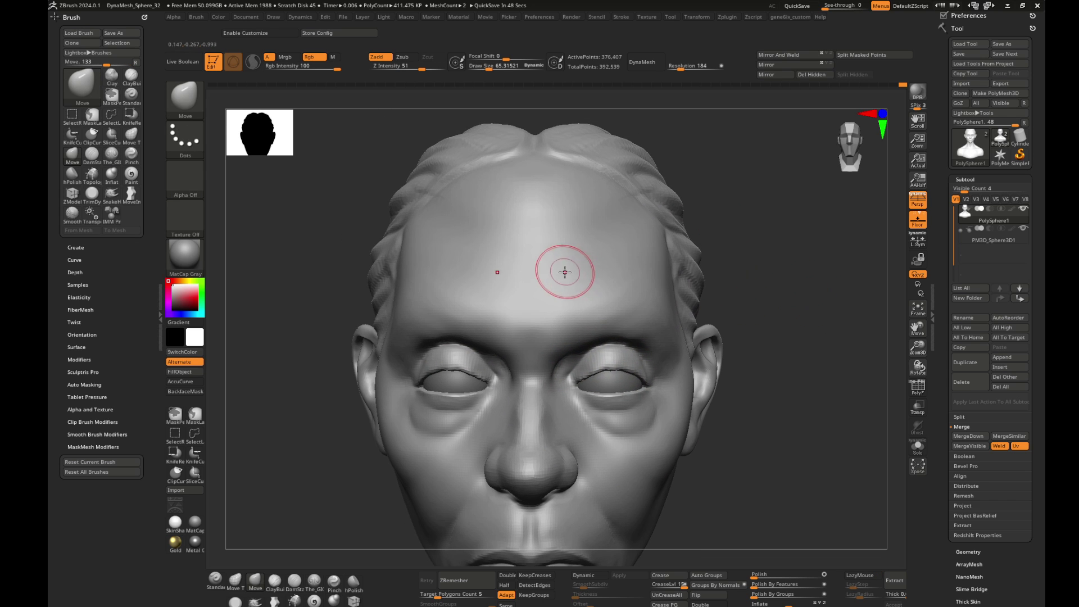
key(b)
key(c)
key(b)
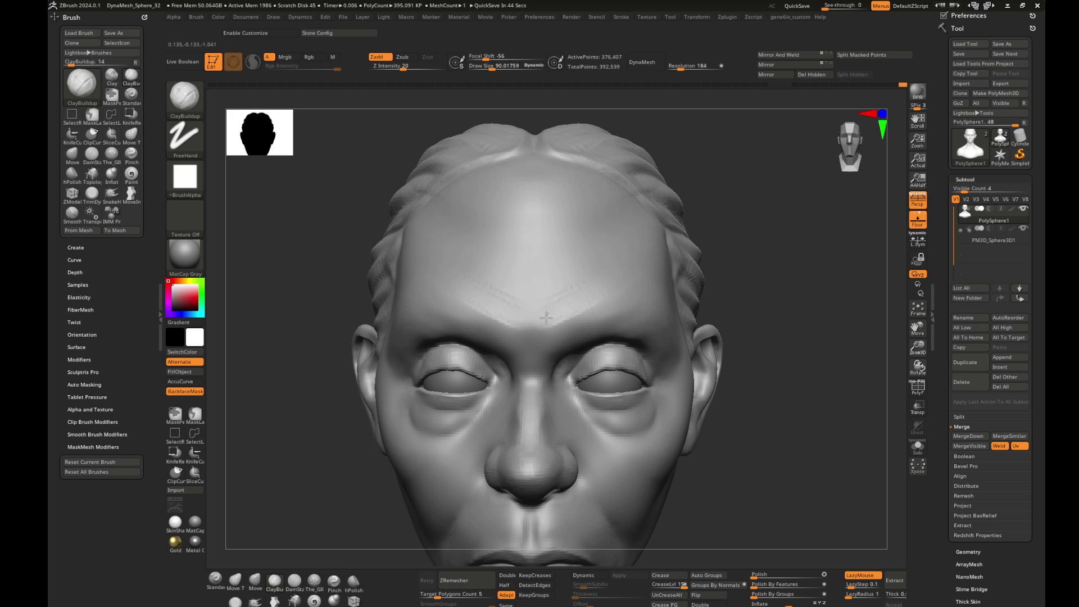
key(b)
key(t)
key(g)
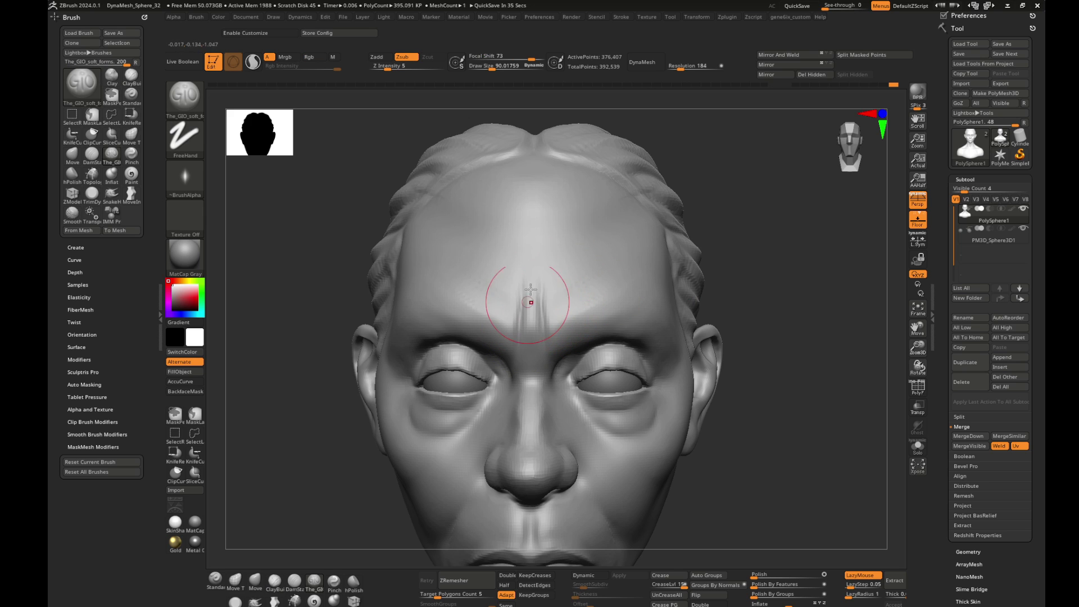
drag(518, 295, 493, 301)
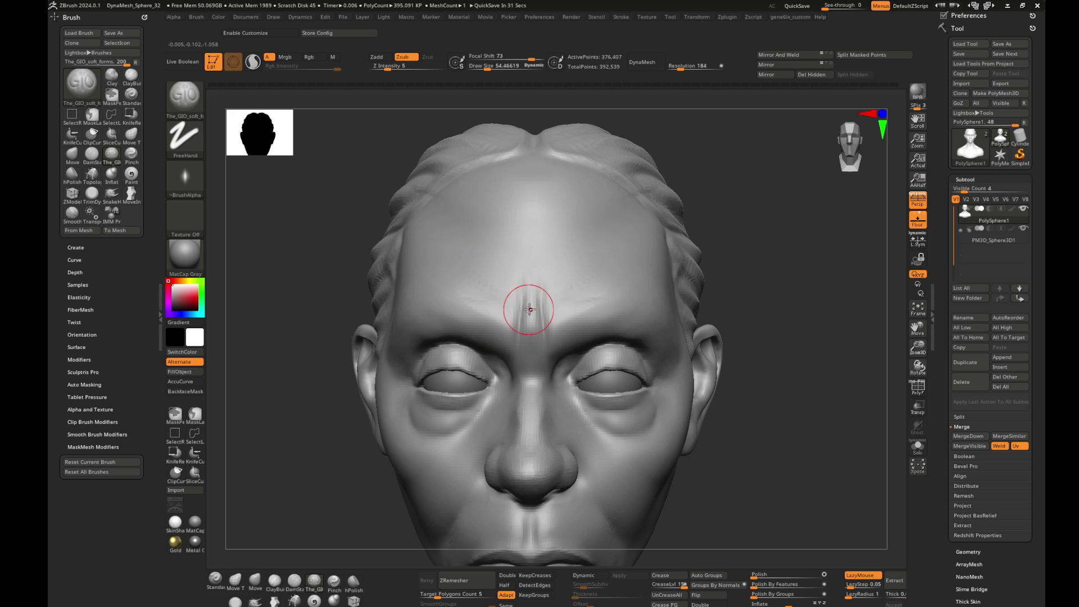
- Push out both sides of the forehead with ClayBuildup and smooth the forehead crease
key(b)
key(c)
key(b)
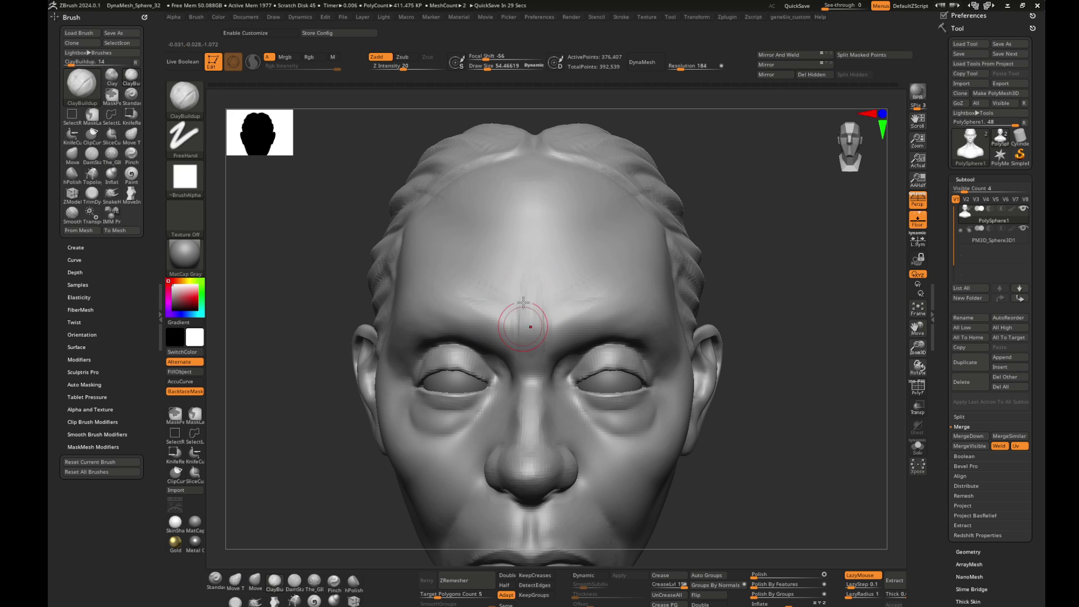
key(shift)
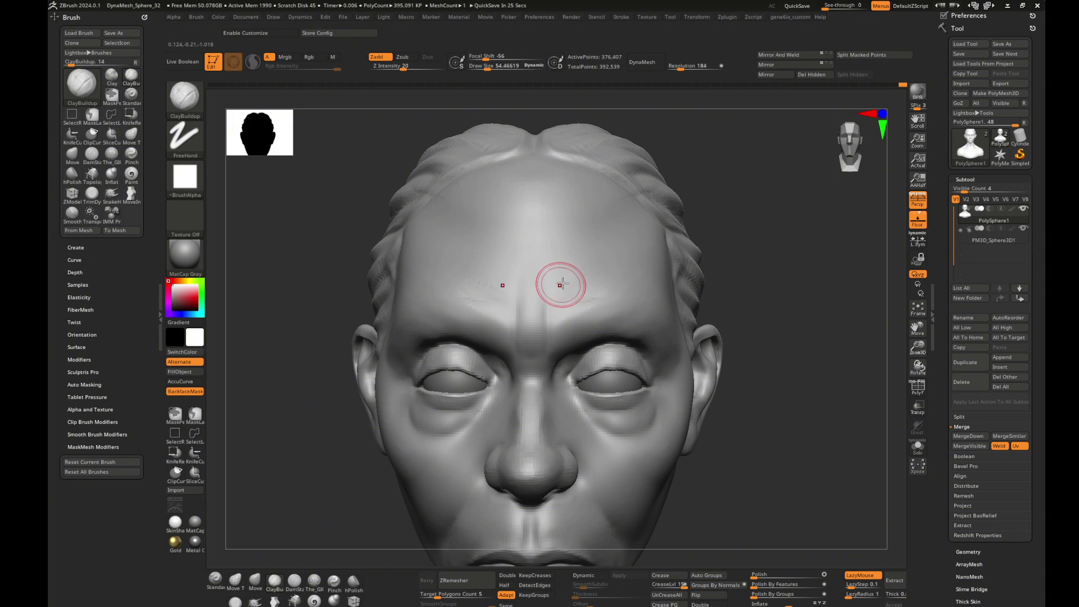
key(shift)
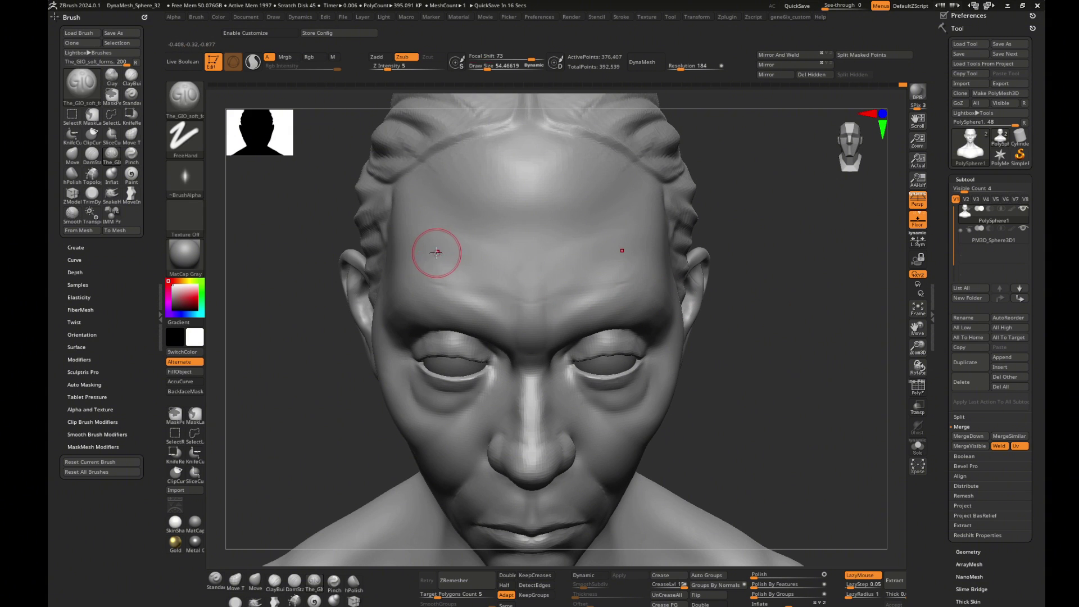
drag(439, 243, 425, 207)
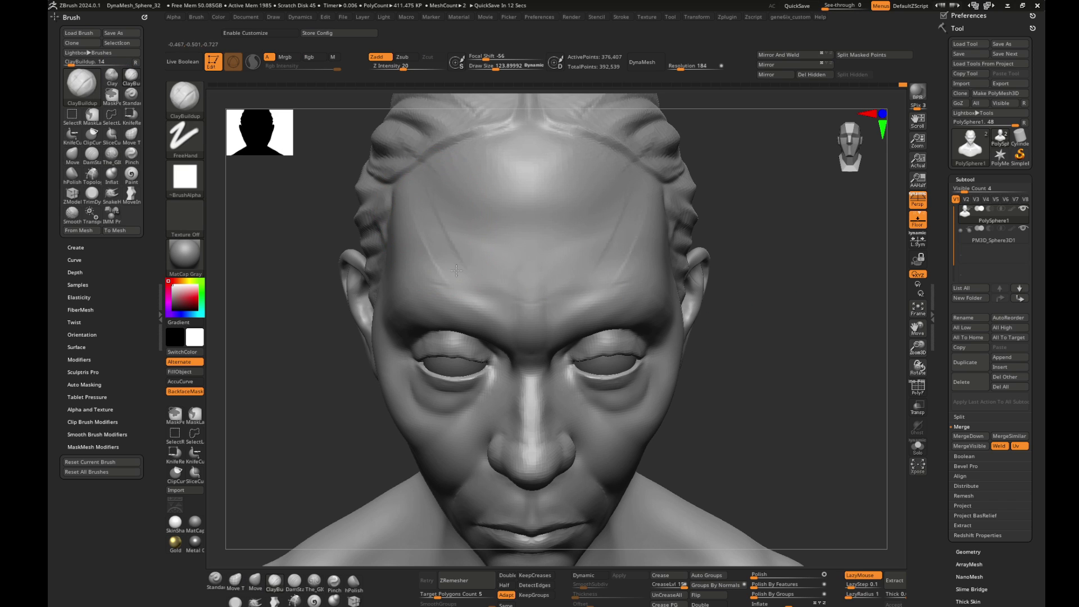
shift+drag(433, 255, 429, 204)
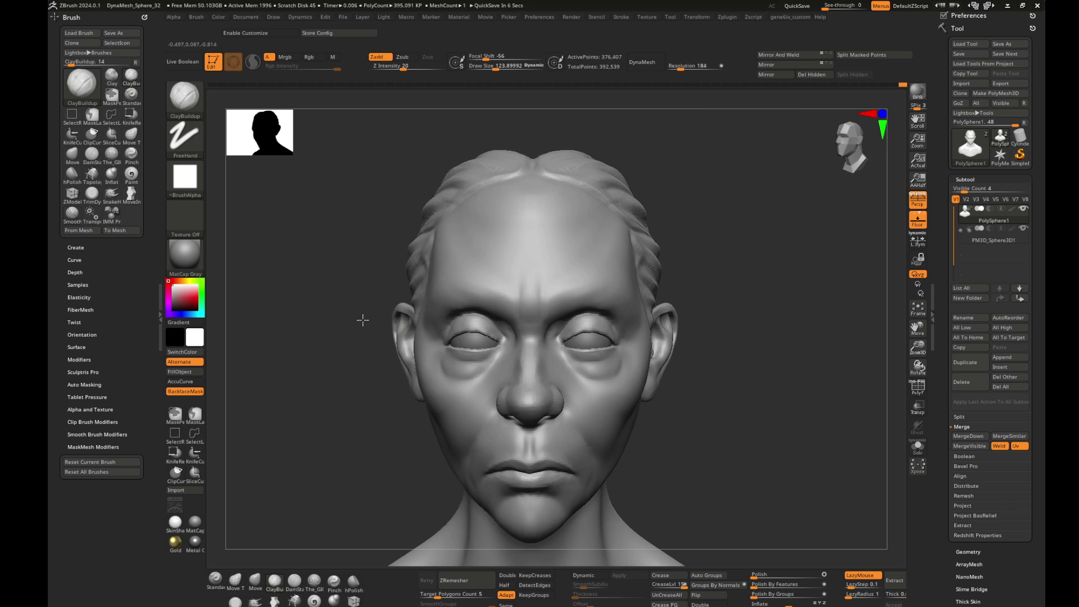
mouse_move(361, 318)
mouse_down()
mouse_move(316, 315)
mouse_move(361, 311)
mouse_move(373, 320)
mouse_move(364, 338)
mouse_up()
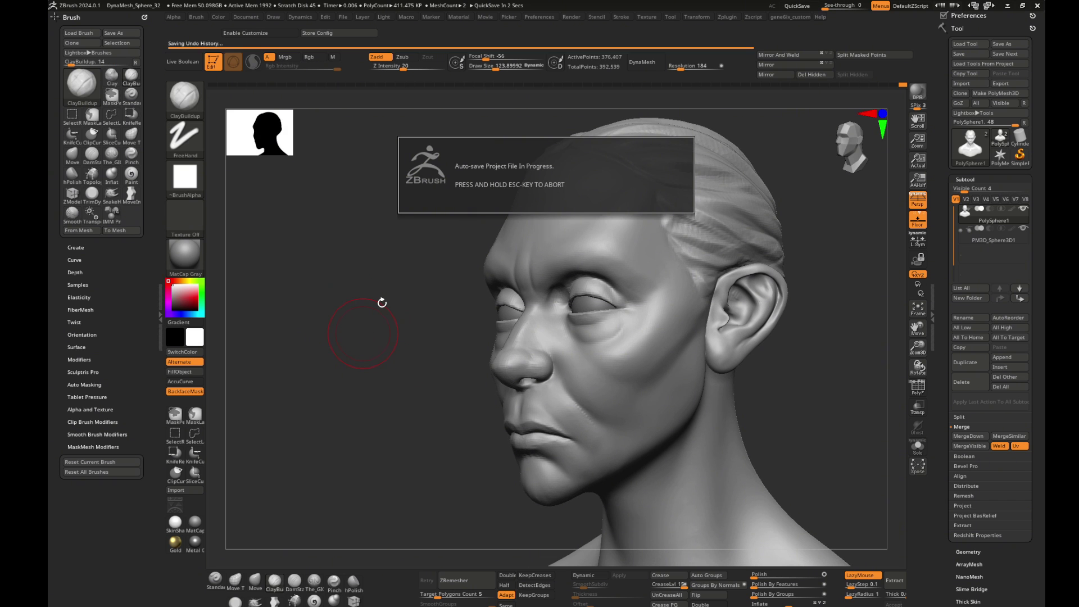
ctrl+right_drag(777, 366, 804, 416)
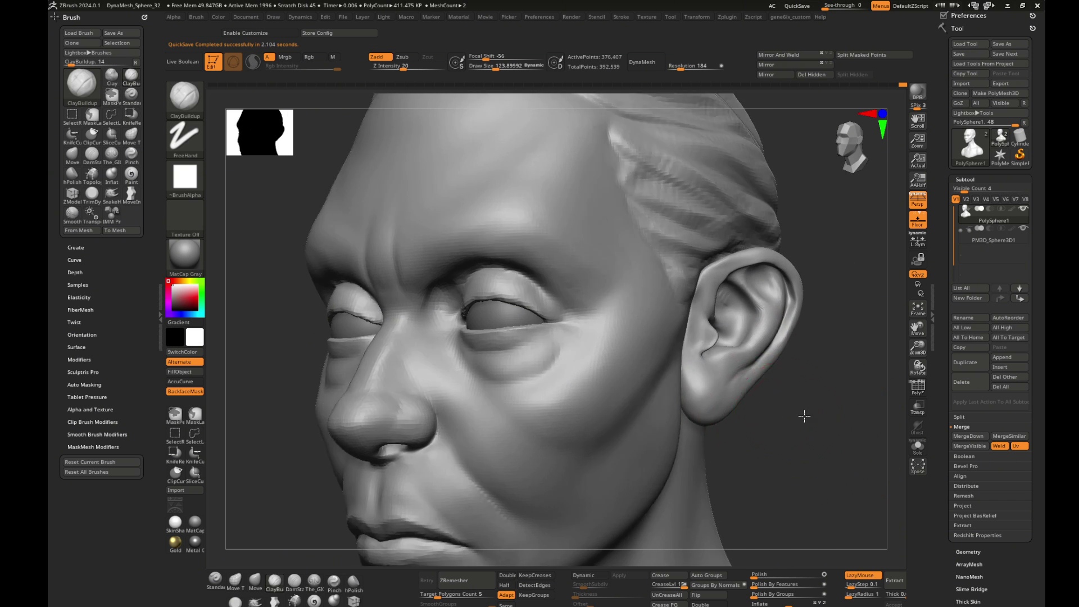
- Deepen the upper-eyelid crease with a soft Zsub brush at size 44.6
drag(804, 415, 778, 414)
ctrl+right_drag(778, 414, 732, 366)
drag(732, 366, 723, 397)
key(s)
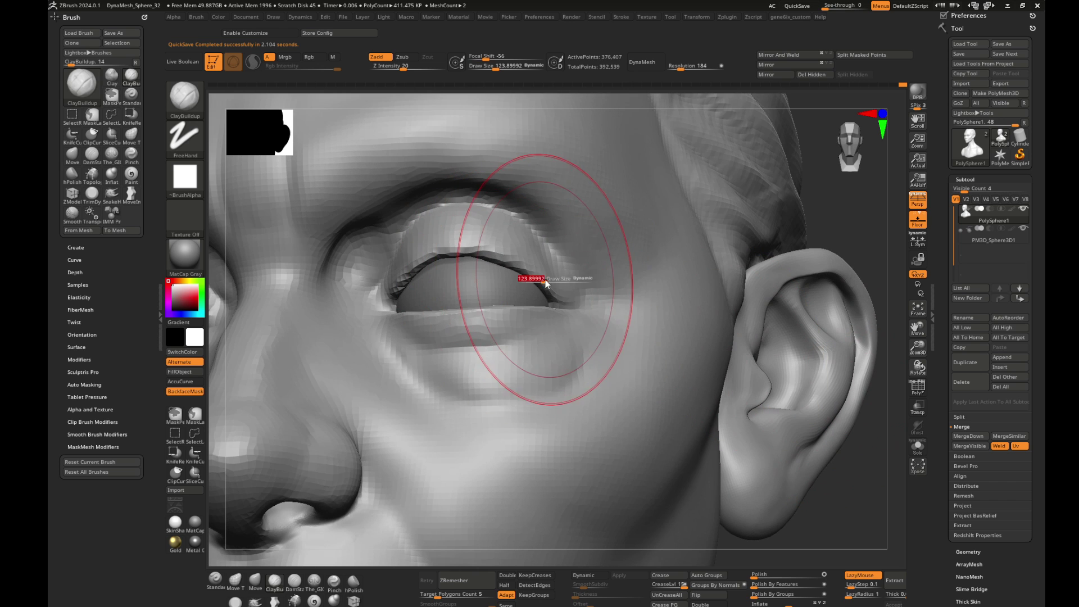
drag(545, 282, 500, 282)
key(1)
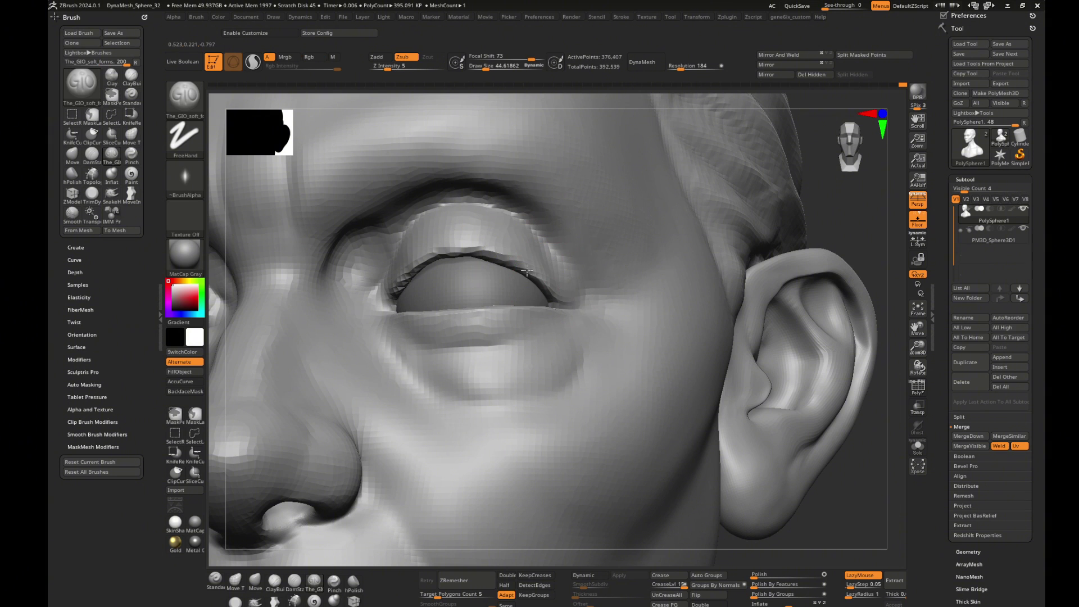
mouse_move(389, 288)
mouse_down()
mouse_move(496, 254)
mouse_move(371, 286)
mouse_up()
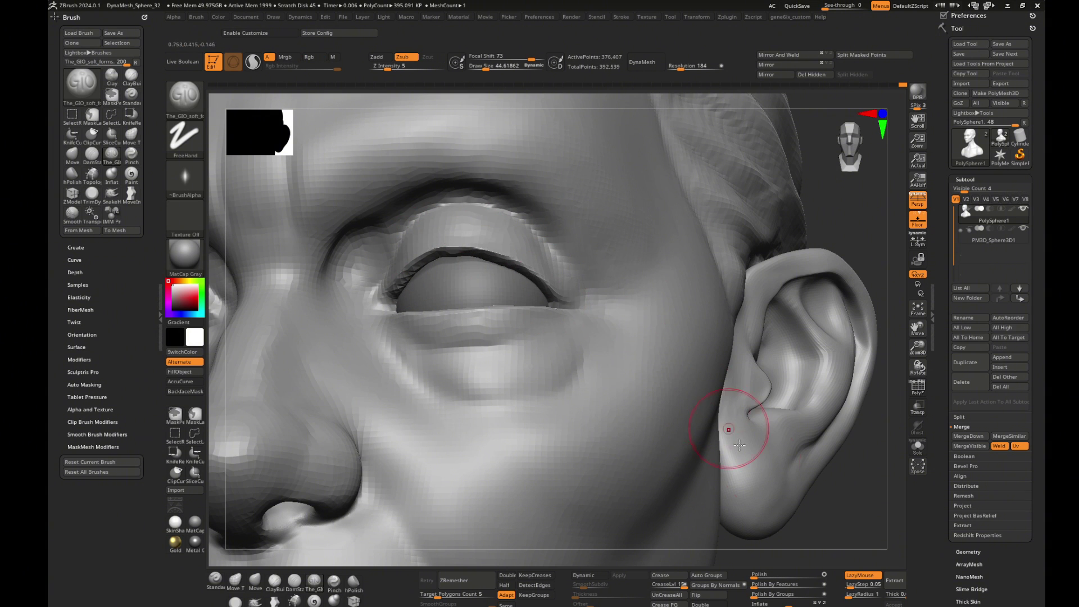
- Reshape the upper-eyelid edge and smooth the mesh at the eye corner
mouse_move(739, 445)
right_down()
mouse_move(744, 260)
mouse_move(470, 268)
right_up()
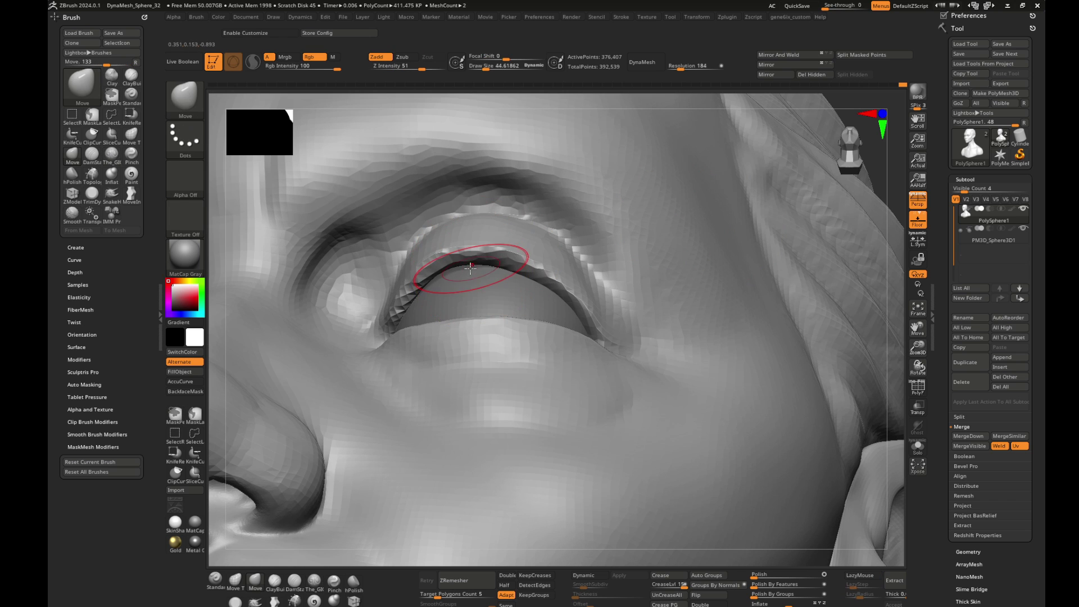
mouse_move(882, 284)
right_down()
mouse_move(900, 285)
mouse_move(481, 260)
mouse_move(498, 264)
right_up()
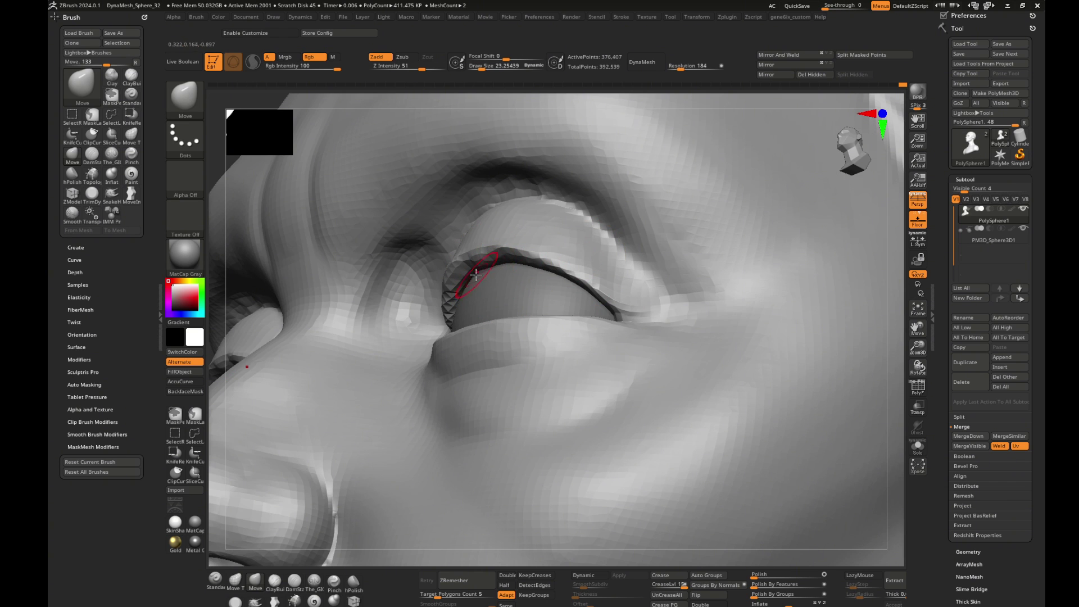
drag(513, 250, 543, 253)
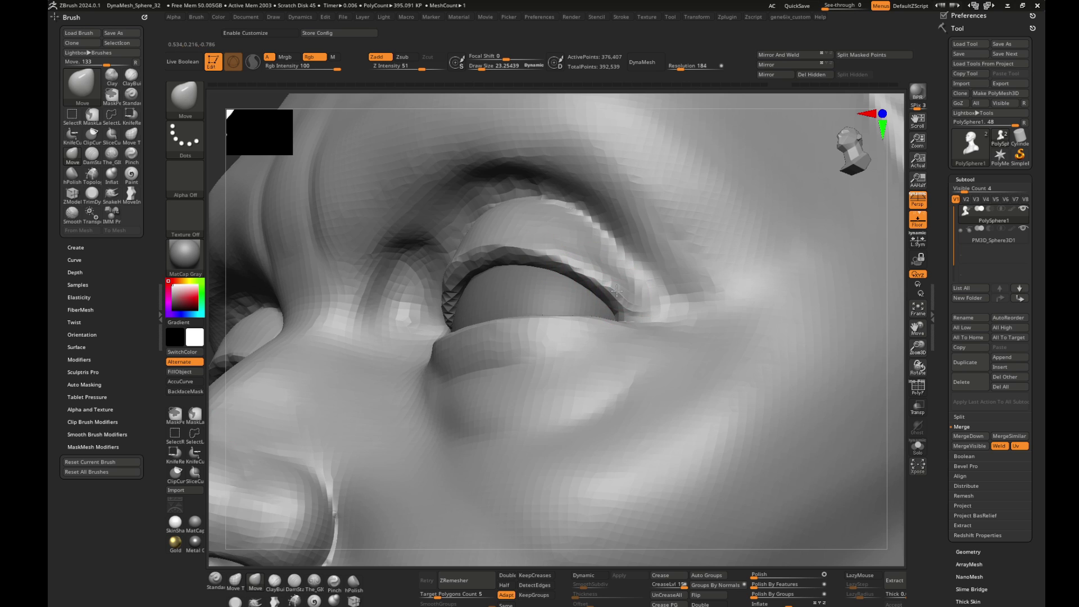
key(shift)
shift+drag(628, 291, 631, 306)
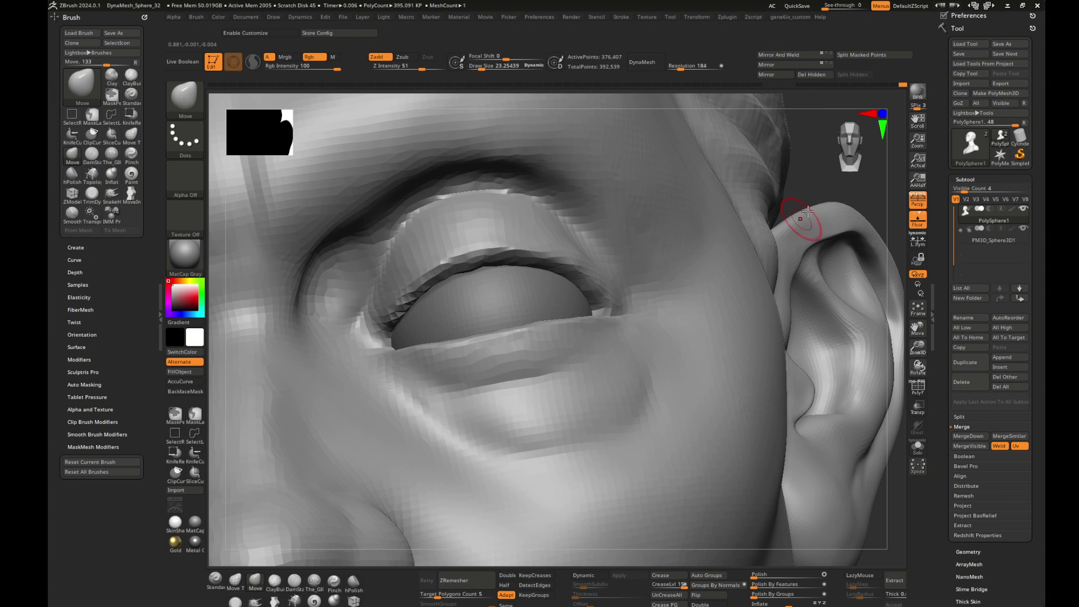
- Zoom out to a frontal view of the face to review the shaped eyelids
mouse_move(794, 228)
mouse_down()
mouse_move(836, 231)
mouse_move(825, 249)
mouse_up()
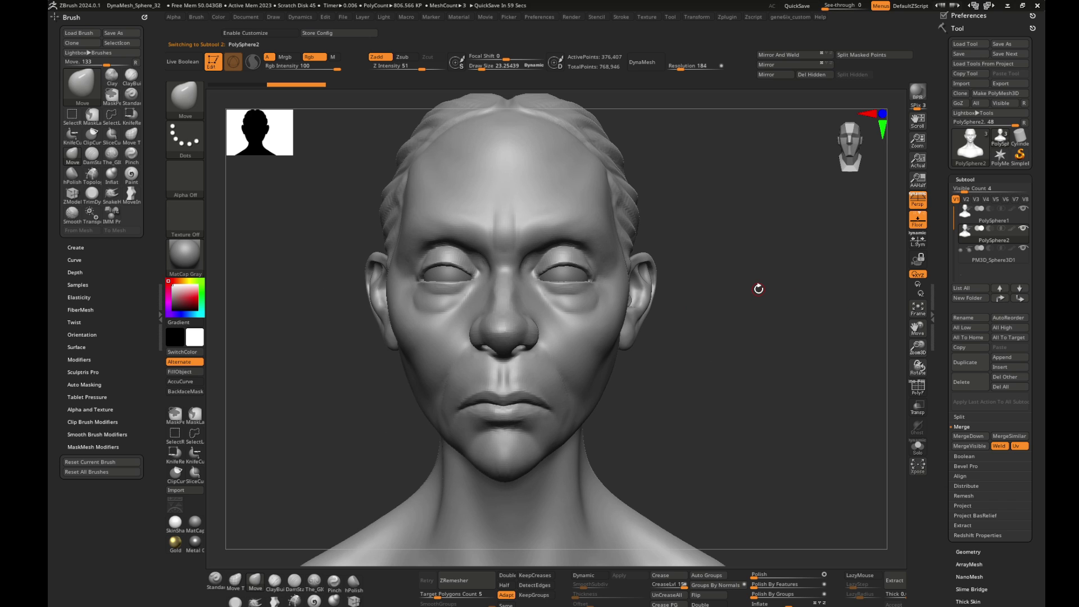
scroll(713, 346, down, 2)
scroll(696, 337, down, 2)
scroll(693, 335, down, 2)
scroll(725, 331, down, 1)
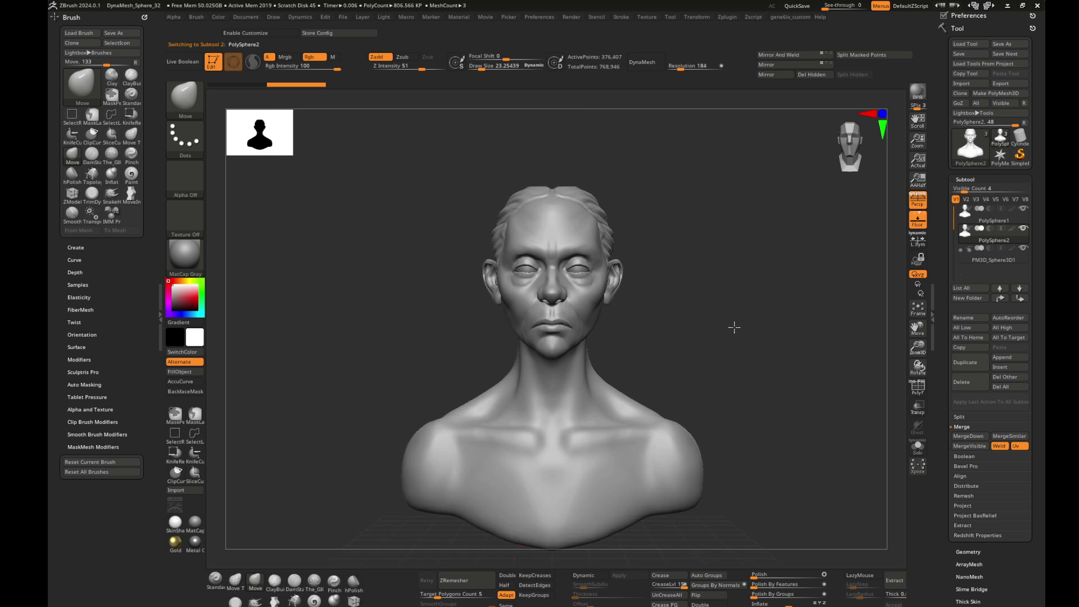
scroll(734, 327, up, 2)
scroll(787, 303, up, 2)
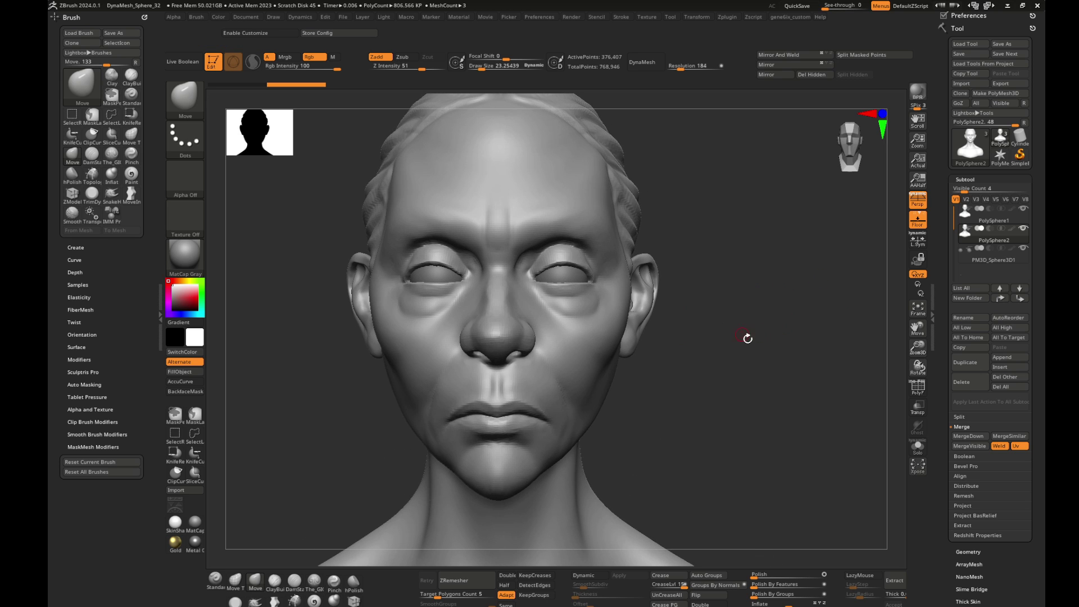
scroll(746, 337, up, 1)
scroll(811, 340, up, 1)
scroll(826, 337, up, 2)
drag(816, 359, 827, 338)
scroll(826, 337, down, 2)
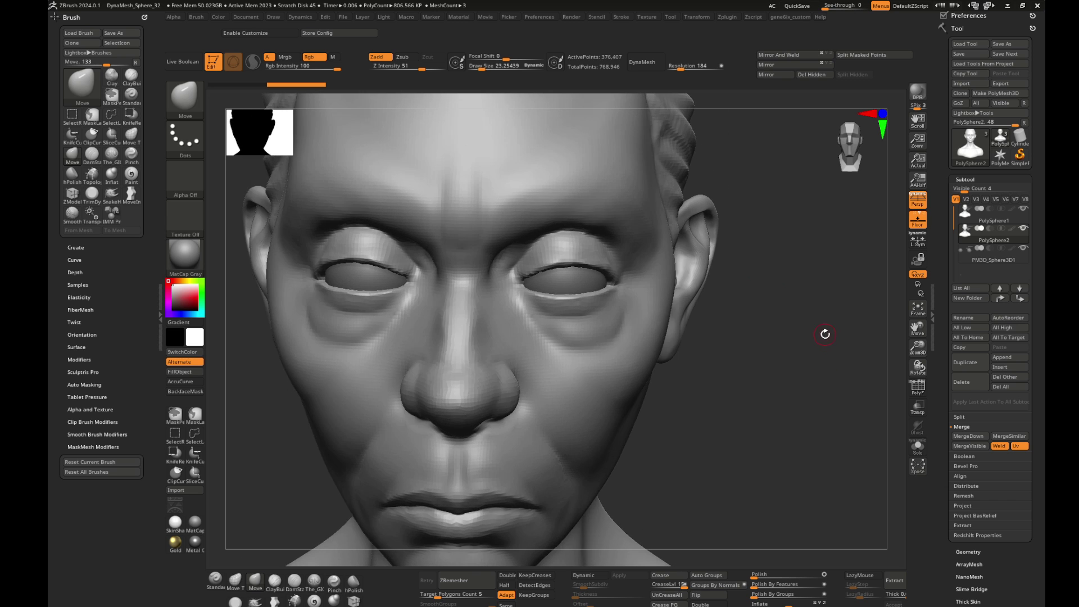
scroll(804, 332, down, 2)
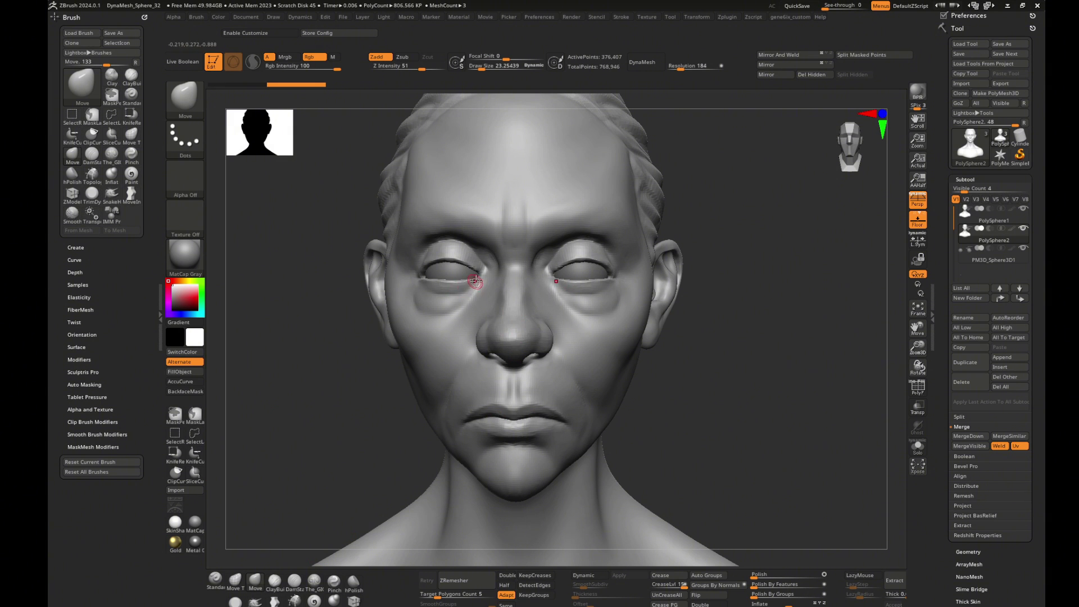
key(b)
key(b)
- Draw ZRemesherGuides curves around the right eye, down the cheek, along the jaw and around the lips
click(696, 514)
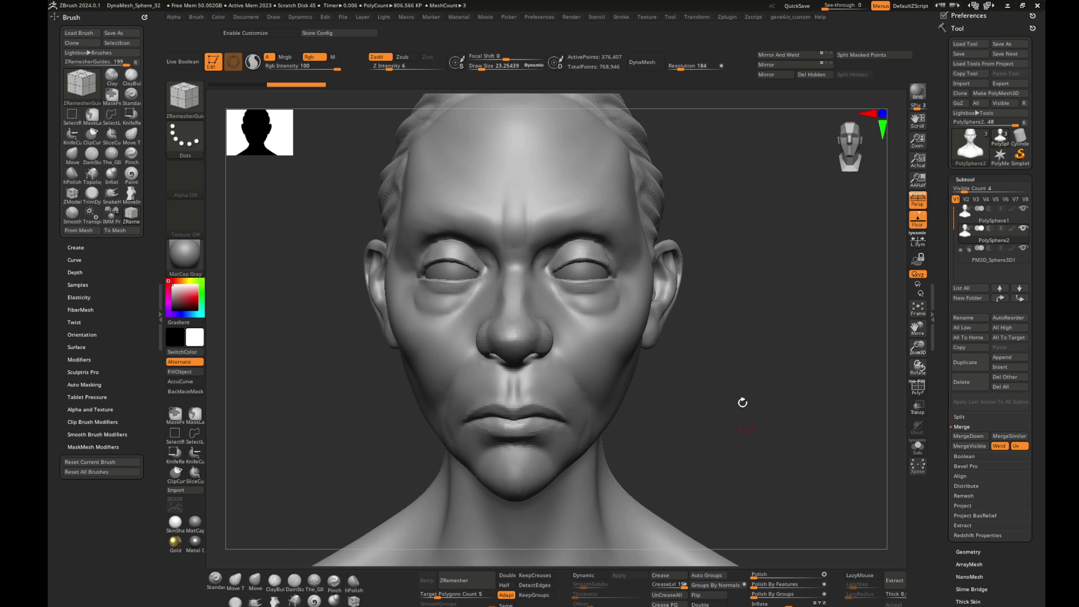
drag(560, 238, 569, 240)
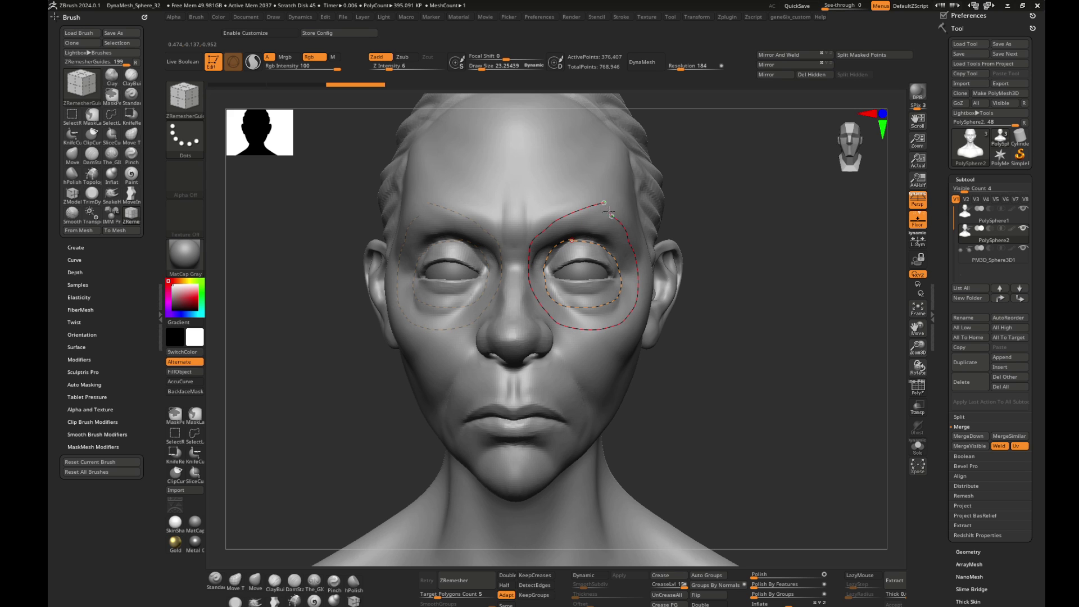
drag(609, 212, 604, 204)
drag(538, 331, 538, 341)
right_drag(477, 344, 569, 243)
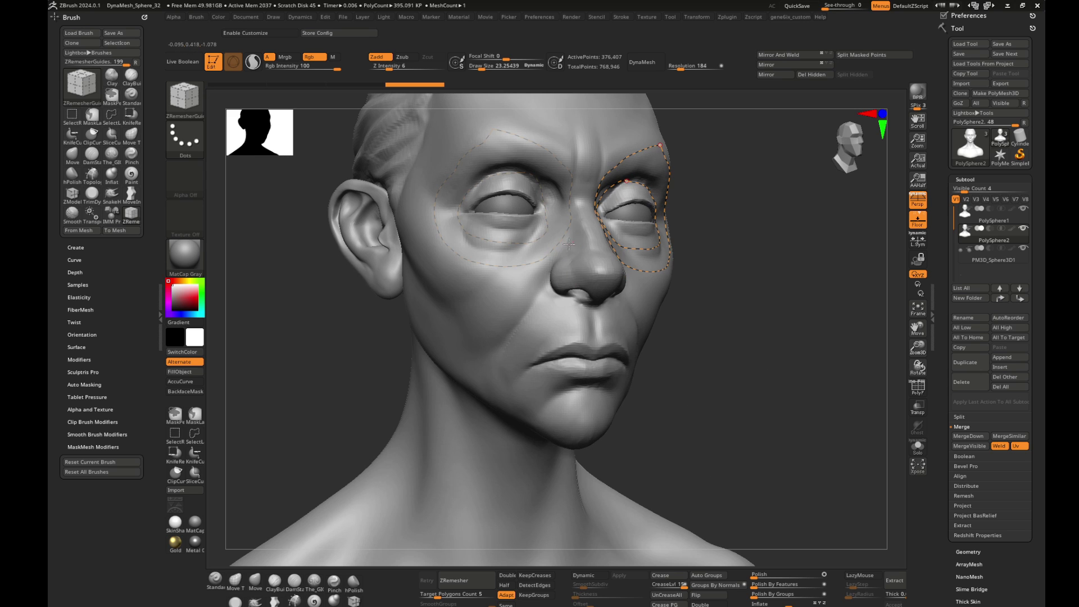
drag(624, 272, 564, 268)
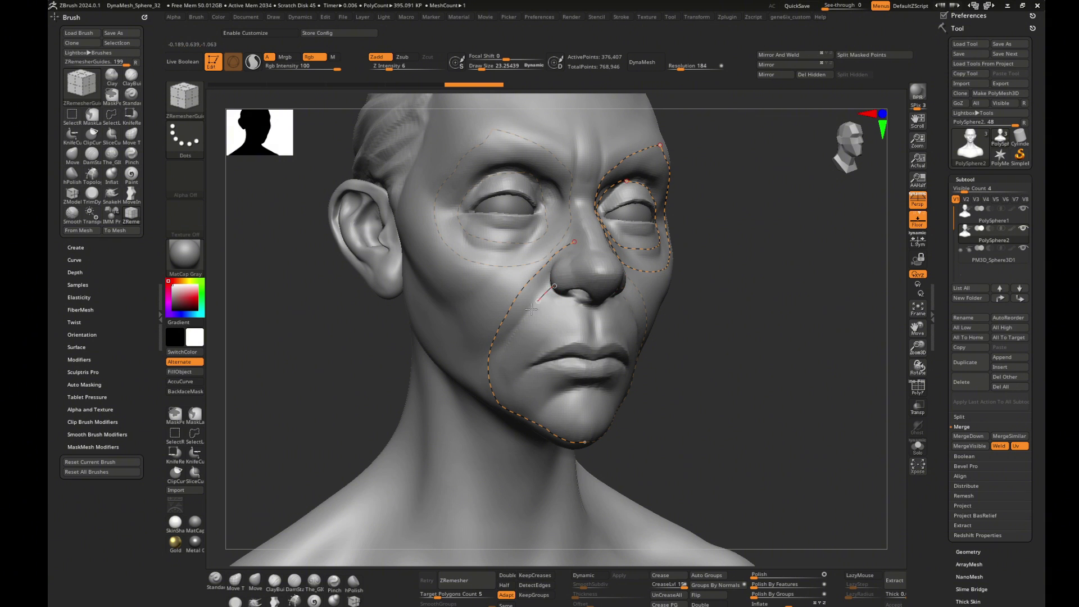
drag(615, 335, 573, 335)
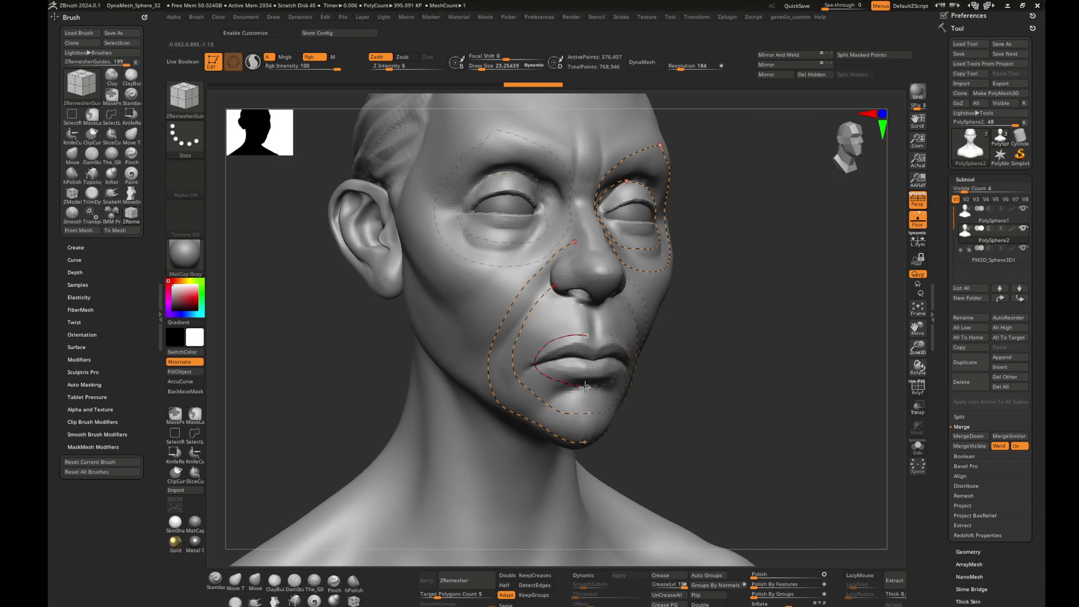
mouse_move(584, 386)
right_down()
mouse_move(731, 368)
mouse_move(708, 364)
mouse_move(708, 281)
mouse_move(733, 215)
right_up()
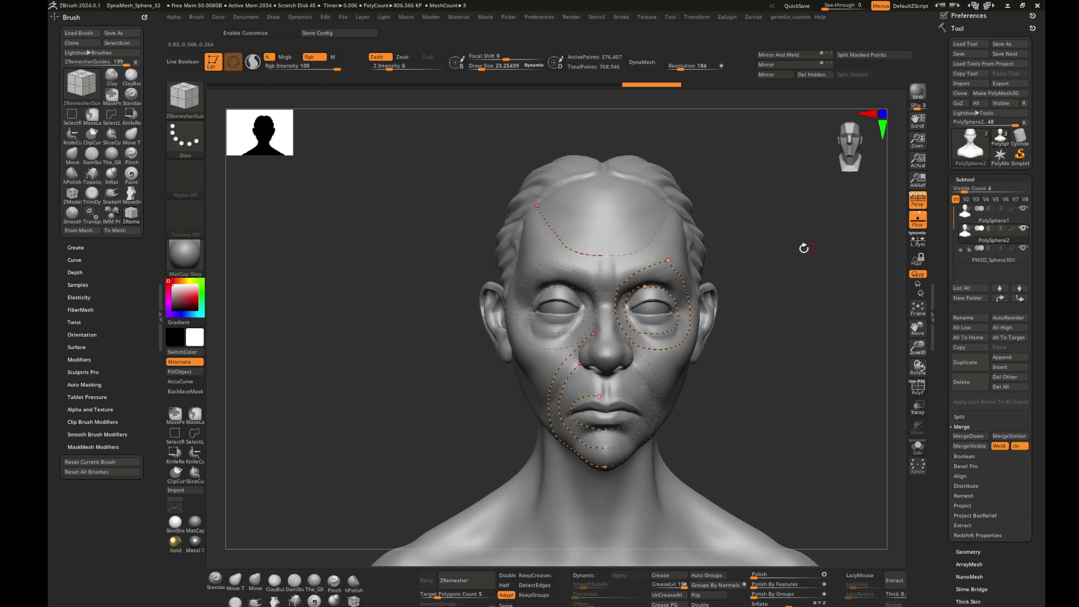
- Review the guides in three-quarter view and raise the ZRemesher Target Polygons Count
drag(801, 246, 649, 246)
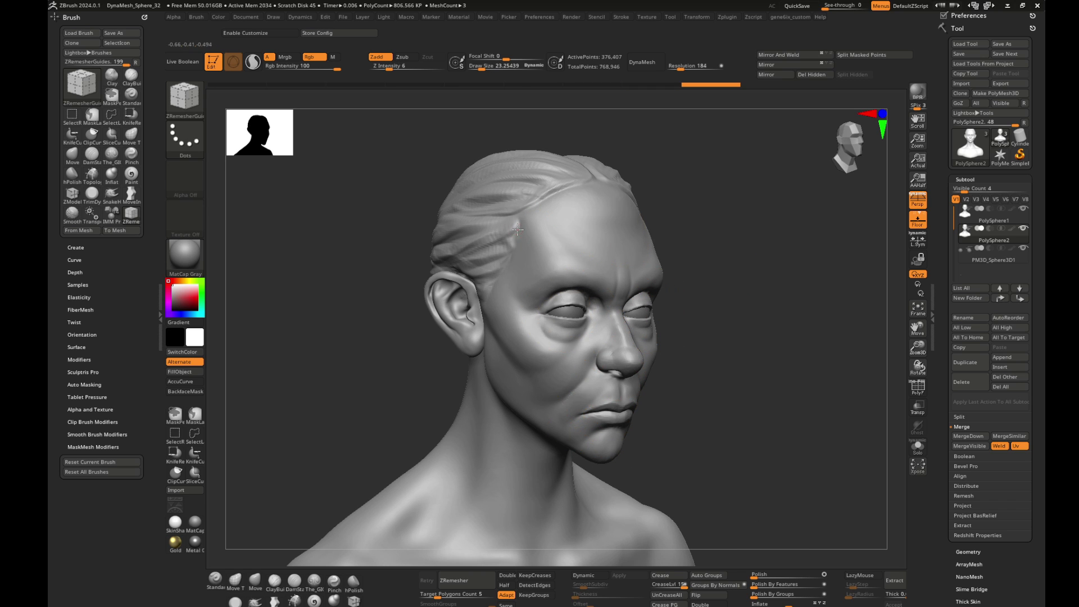
key(ctrl+z)
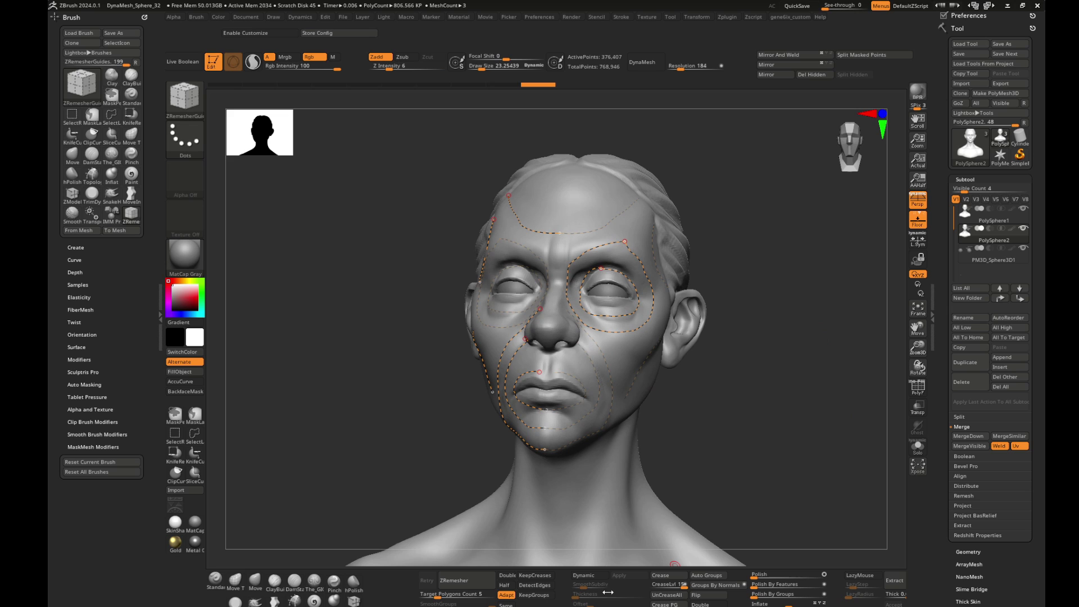
drag(436, 596, 446, 595)
- Run ZRemesher at target 10.387 and check the remeshed head in Solo mode
click(467, 580)
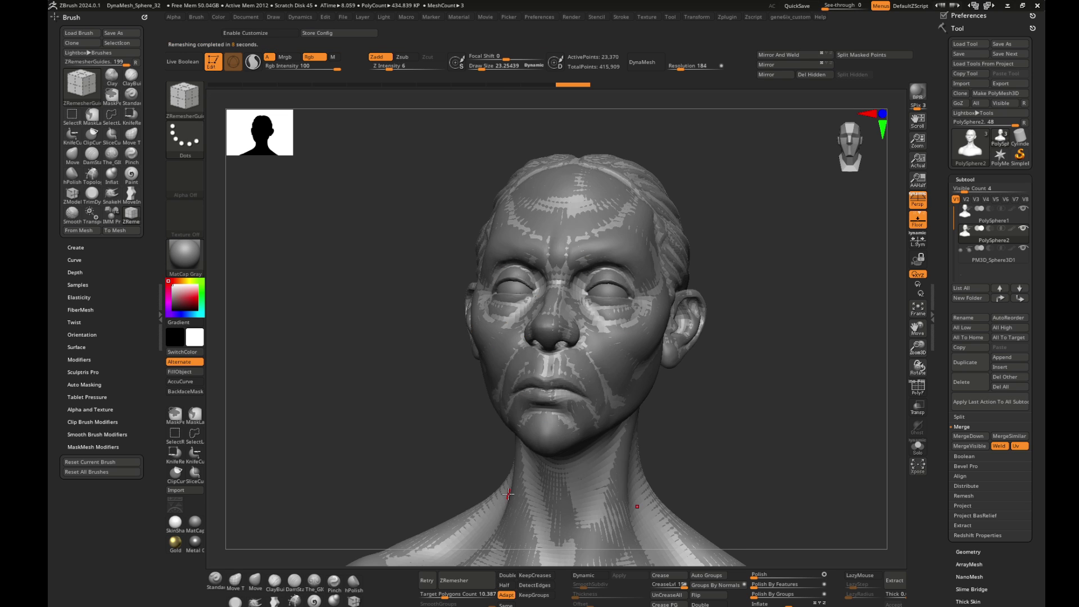
click(917, 446)
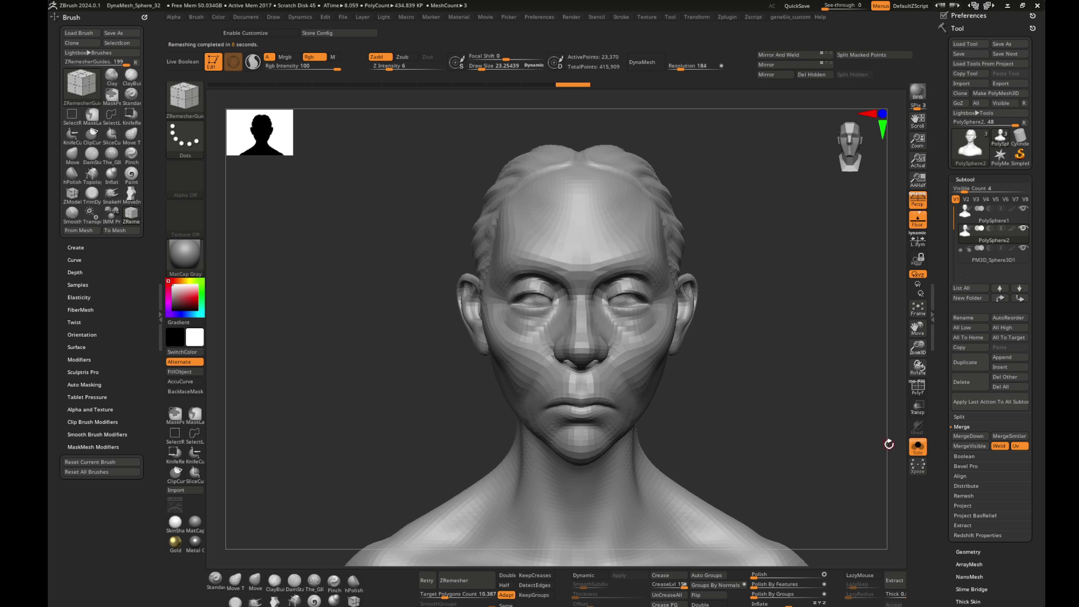
mouse_move(850, 378)
mouse_down()
mouse_move(858, 384)
mouse_move(717, 393)
mouse_move(768, 371)
mouse_move(843, 399)
mouse_move(790, 361)
mouse_up()
click(917, 447)
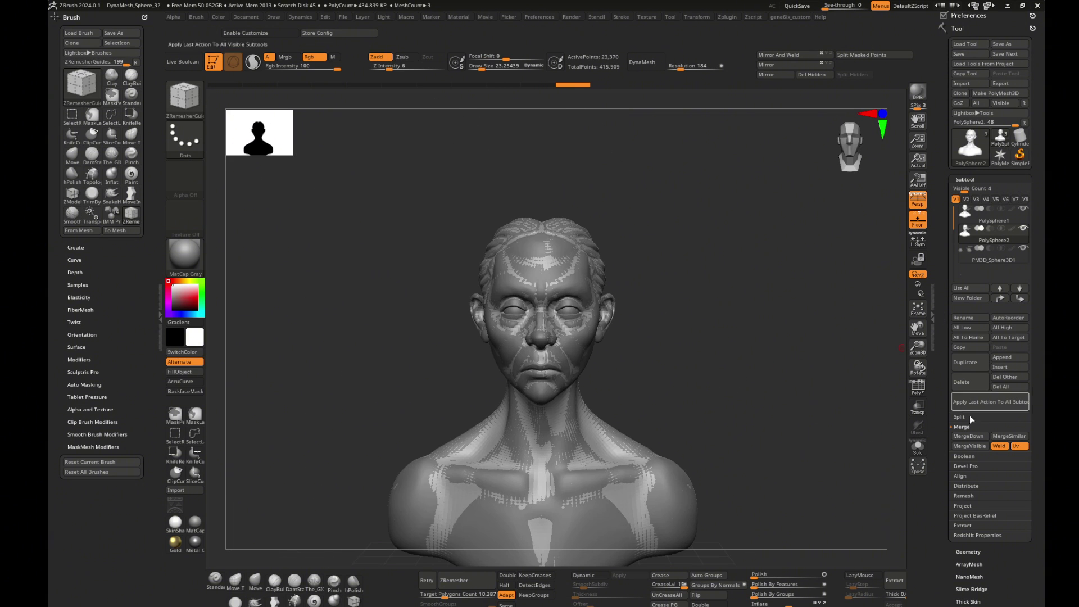
- Apply Mirror And Weld to PolySphere1 for symmetry, then reselect PolySphere2
click(978, 216)
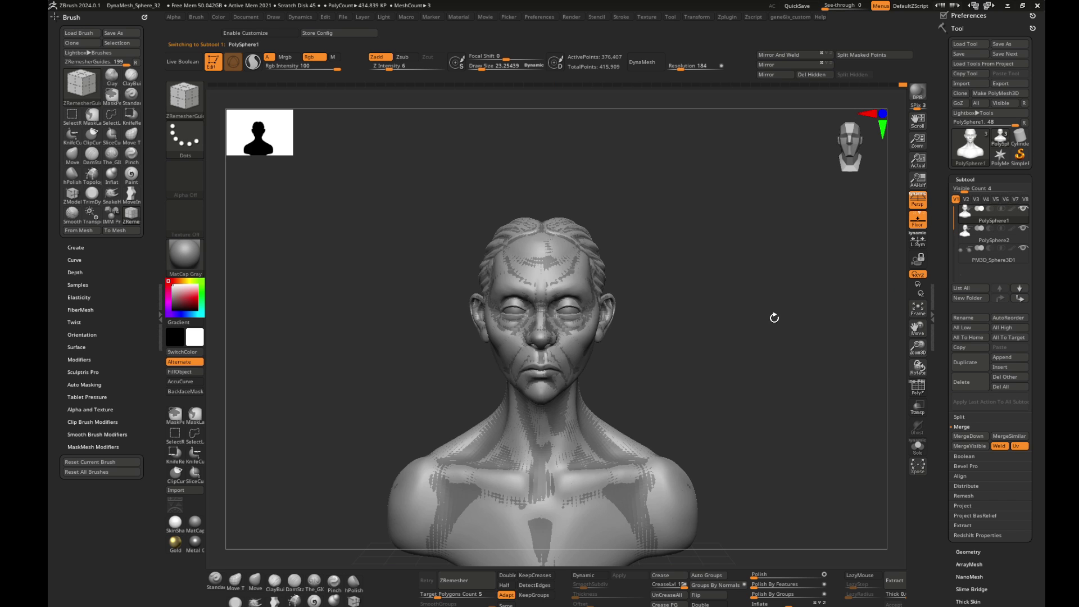
click(803, 55)
click(969, 238)
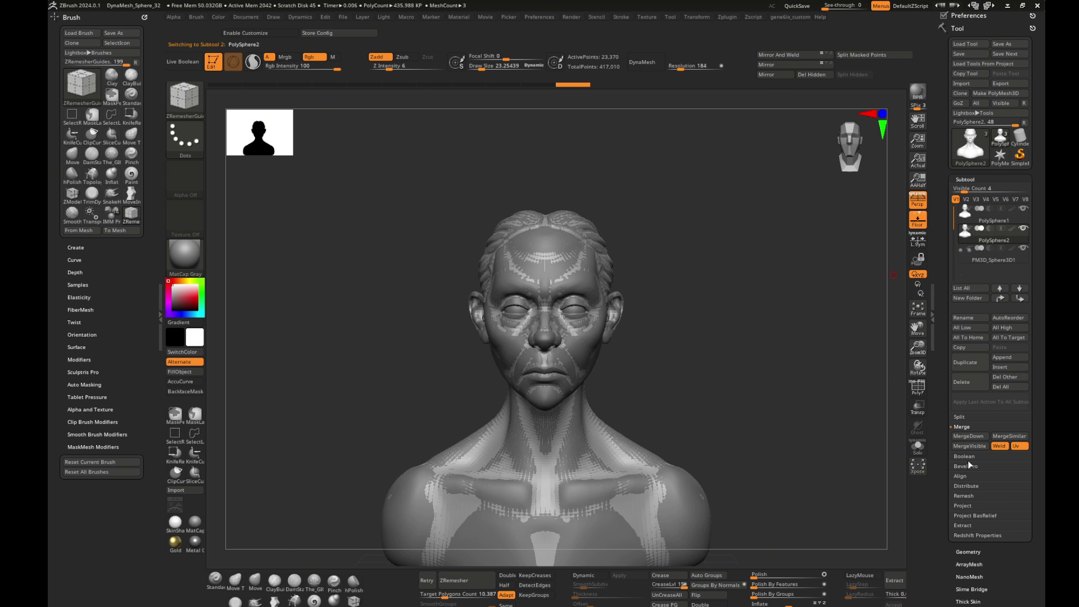
- Isolate the bust in Solo mode and smooth the area around the ear
click(962, 427)
click(962, 486)
ctrl+drag(723, 296, 709, 289)
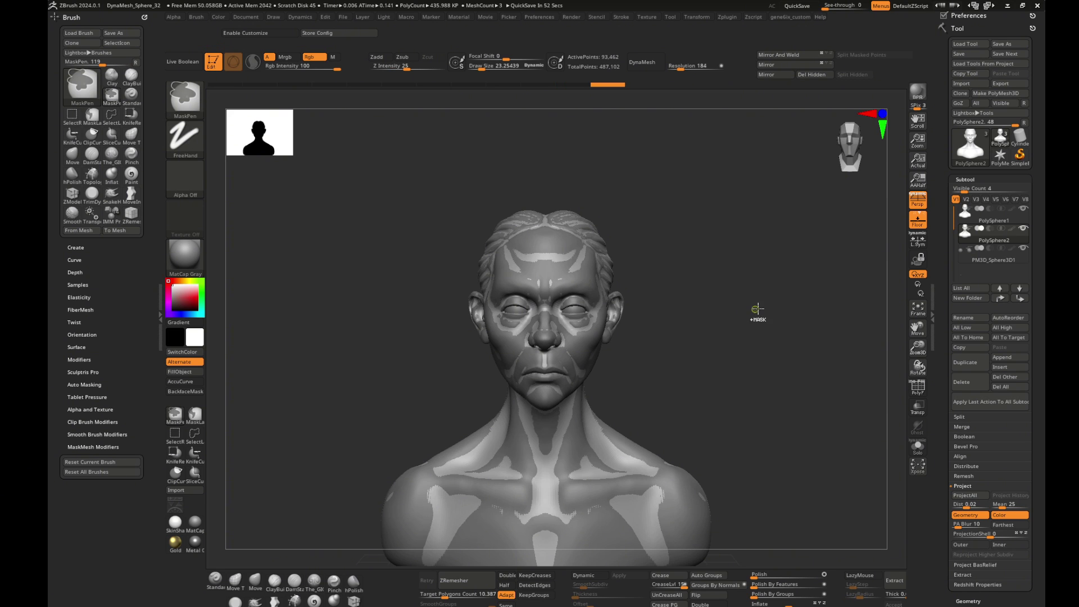
key(b)
key(z)
key(r)
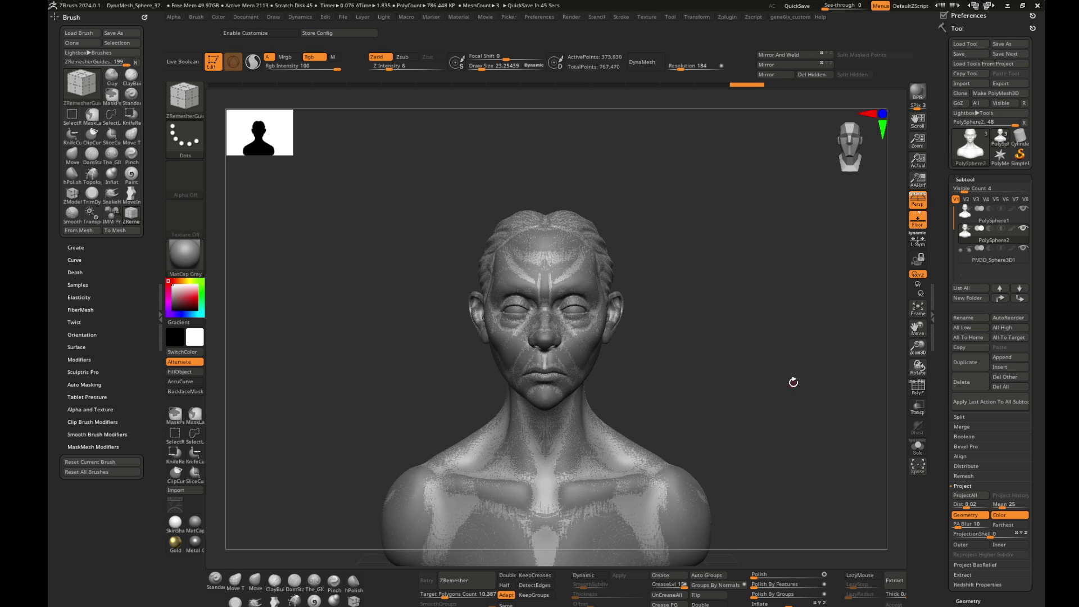
drag(796, 363, 817, 338)
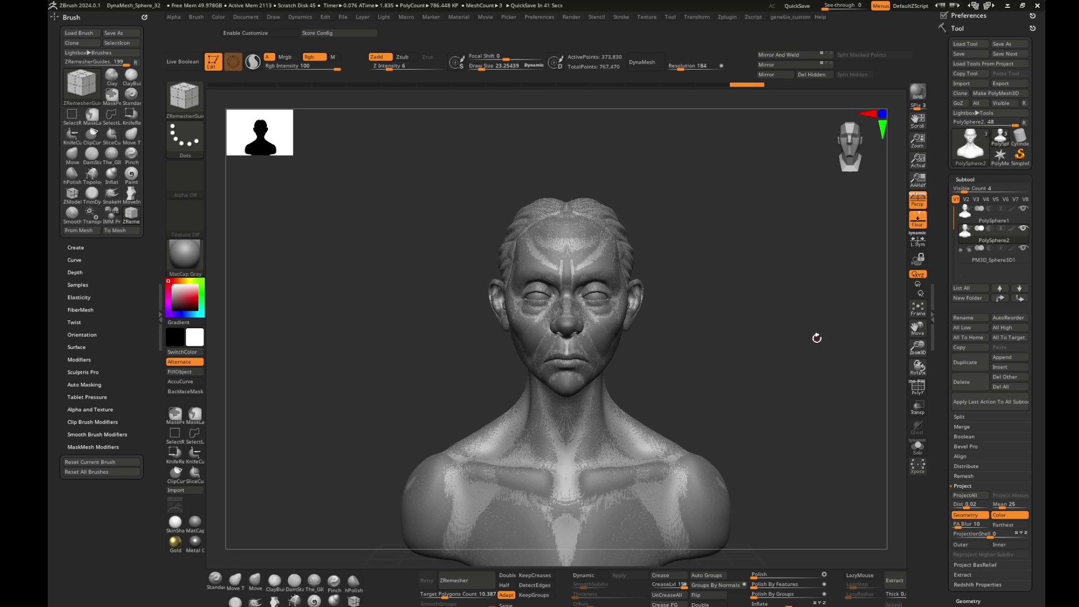
click(918, 446)
mouse_move(874, 373)
mouse_down()
mouse_move(822, 384)
mouse_move(836, 337)
mouse_move(777, 356)
mouse_up()
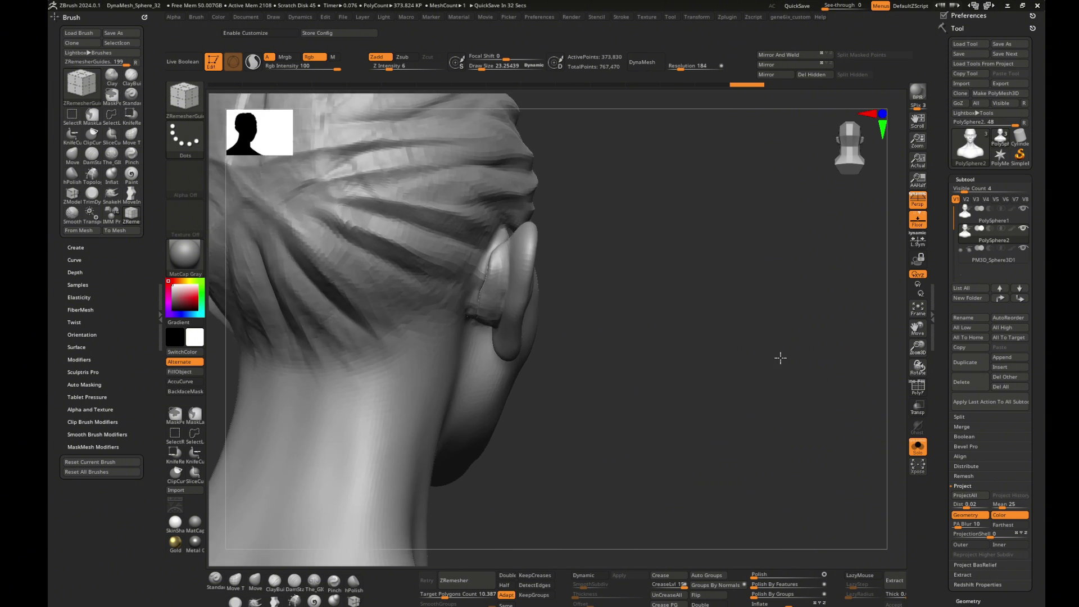
key(shift)
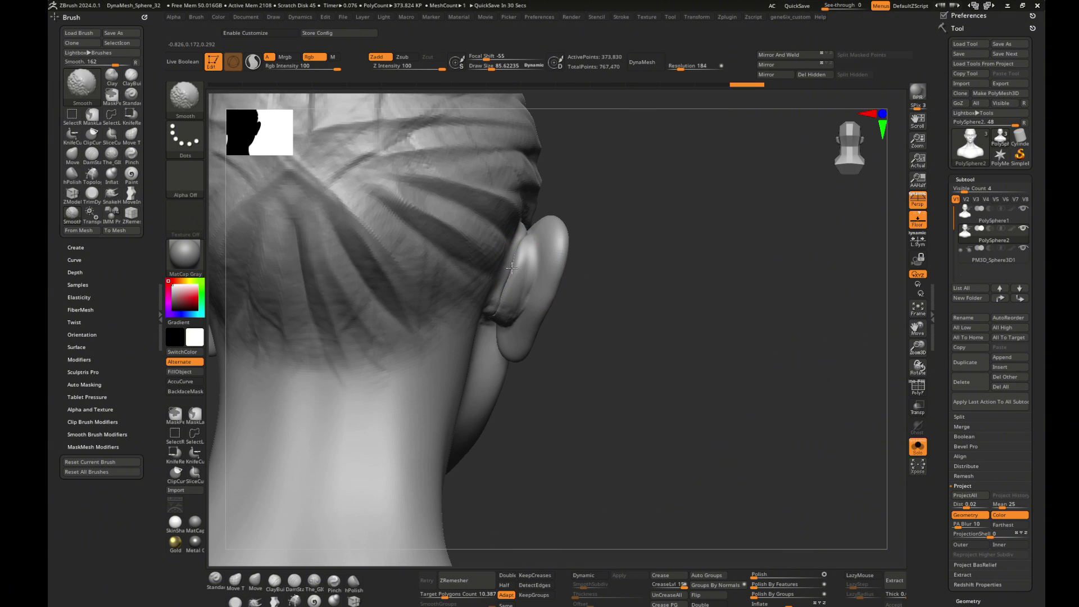
shift+drag(511, 268, 517, 292)
drag(882, 264, 1000, 242)
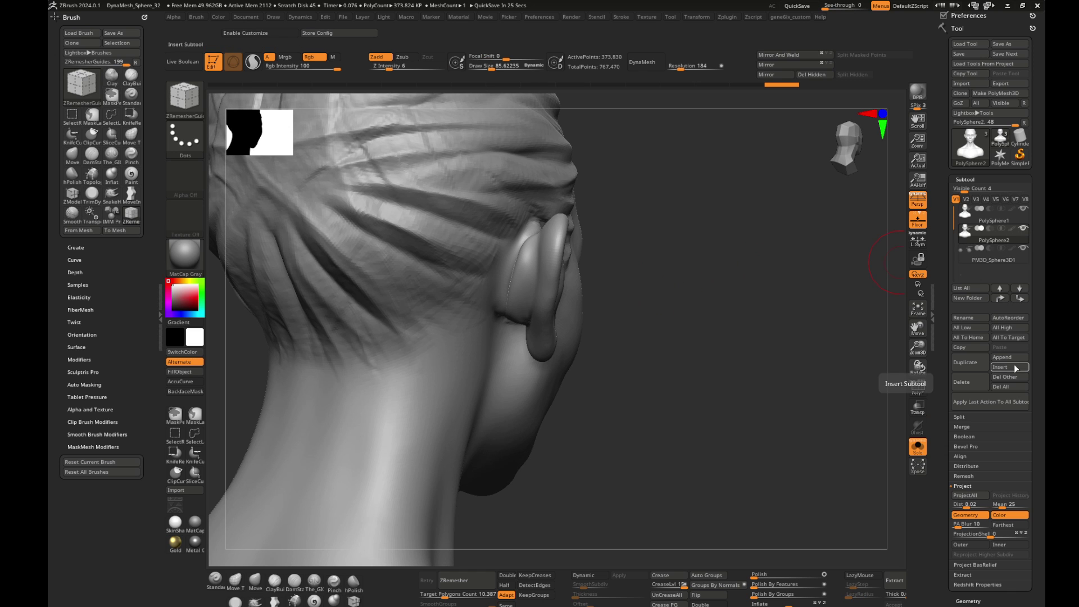
- Delete the unused head subtool, select PolySphere1 and DynaMesh it at resolution 488
click(969, 382)
click(977, 402)
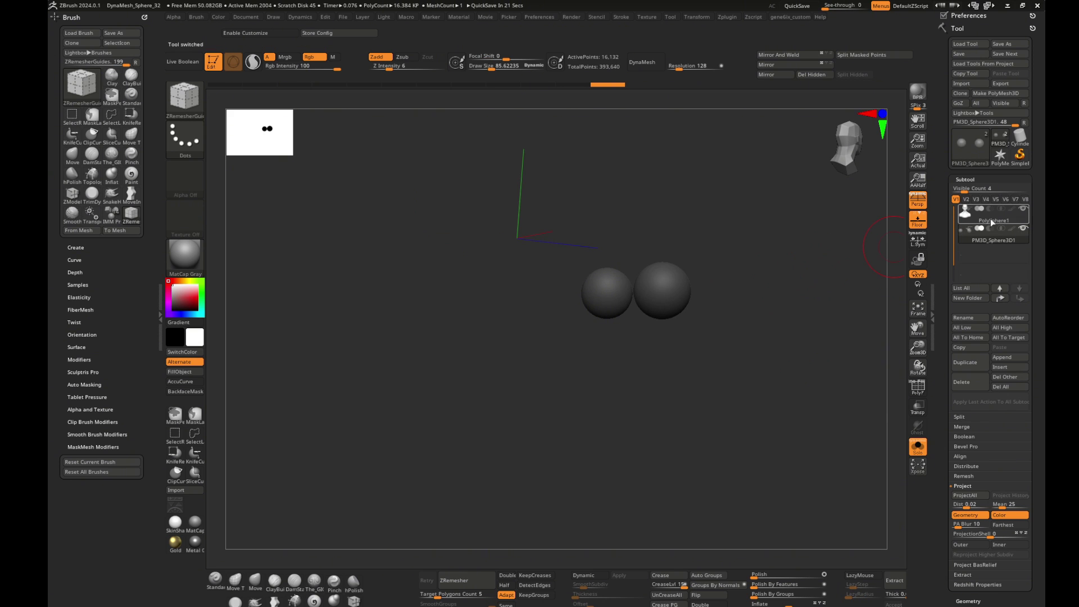
click(963, 222)
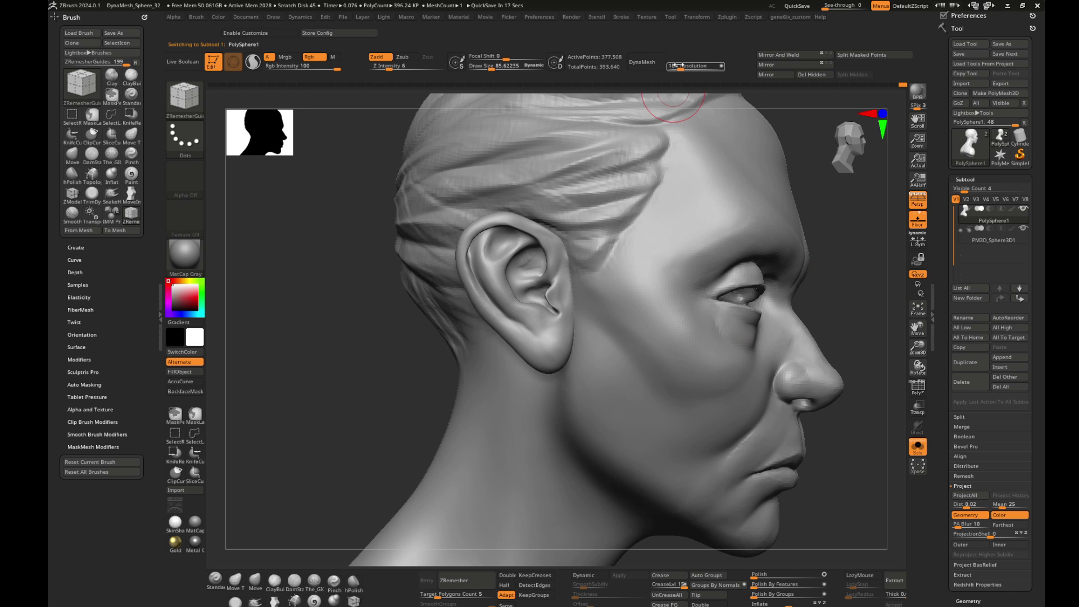
drag(686, 67, 688, 67)
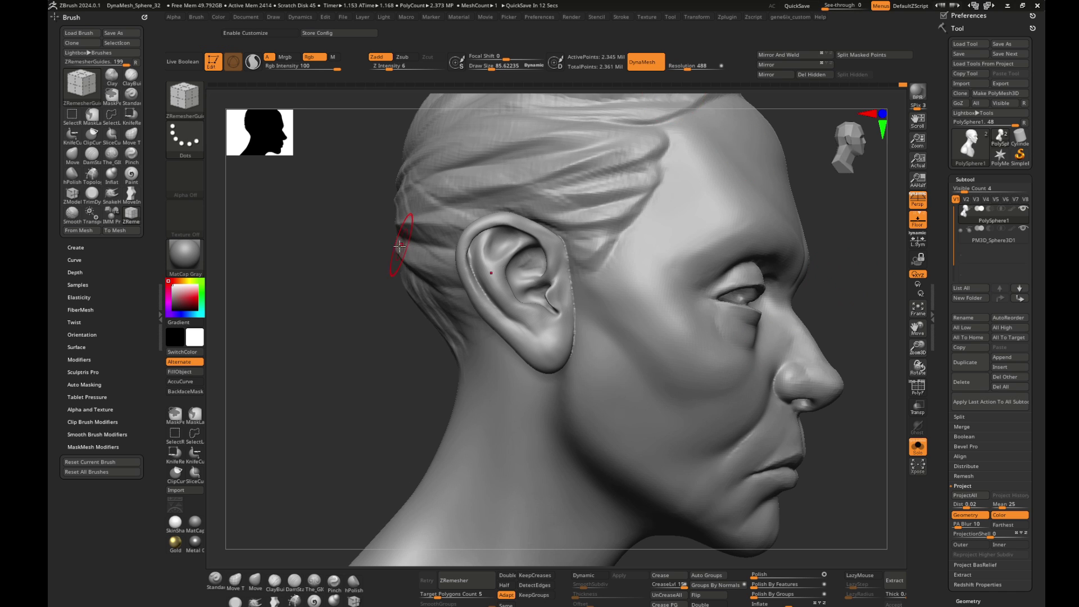
right_drag(448, 226, 482, 256)
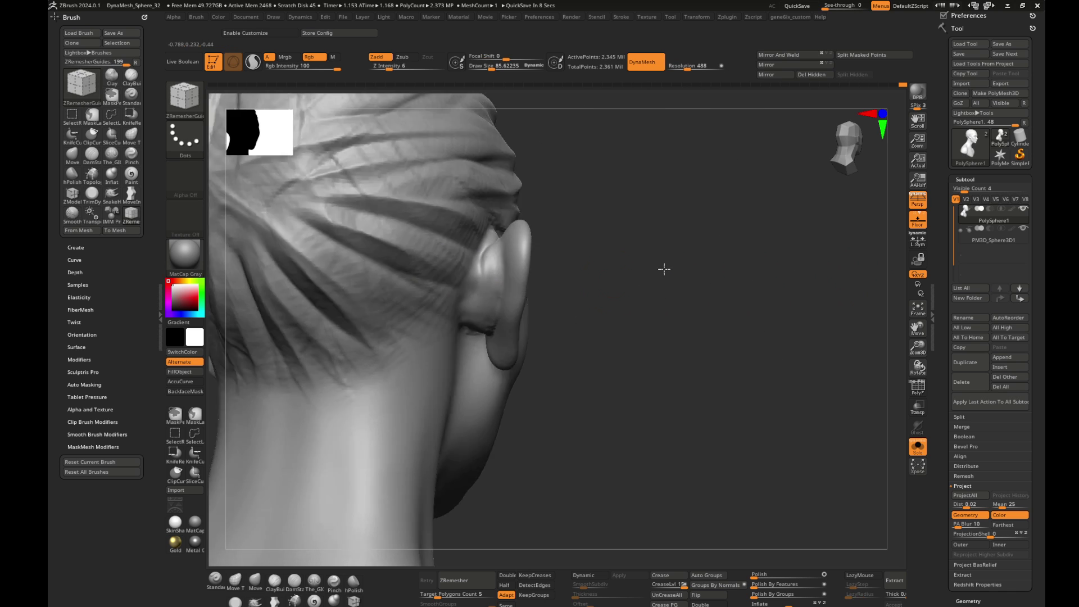
- Switch to The_GIO_soft_forms brush and orbit from the back of the head to the front
right_drag(662, 267, 488, 242)
key(b)
key(z)
key(r)
key(b)
key(t)
key(g)
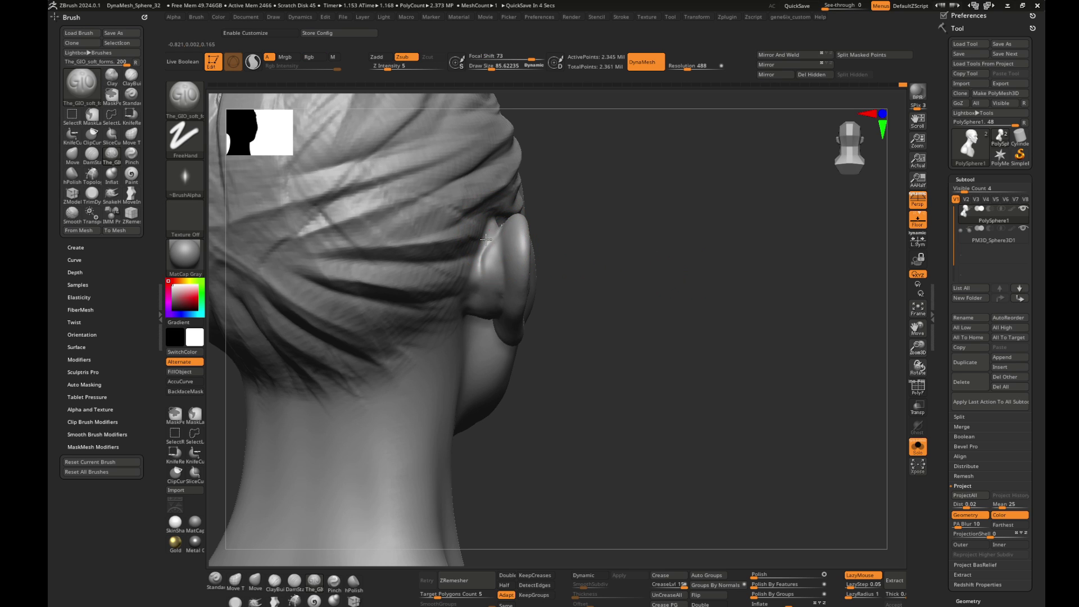
right_drag(476, 274, 457, 279)
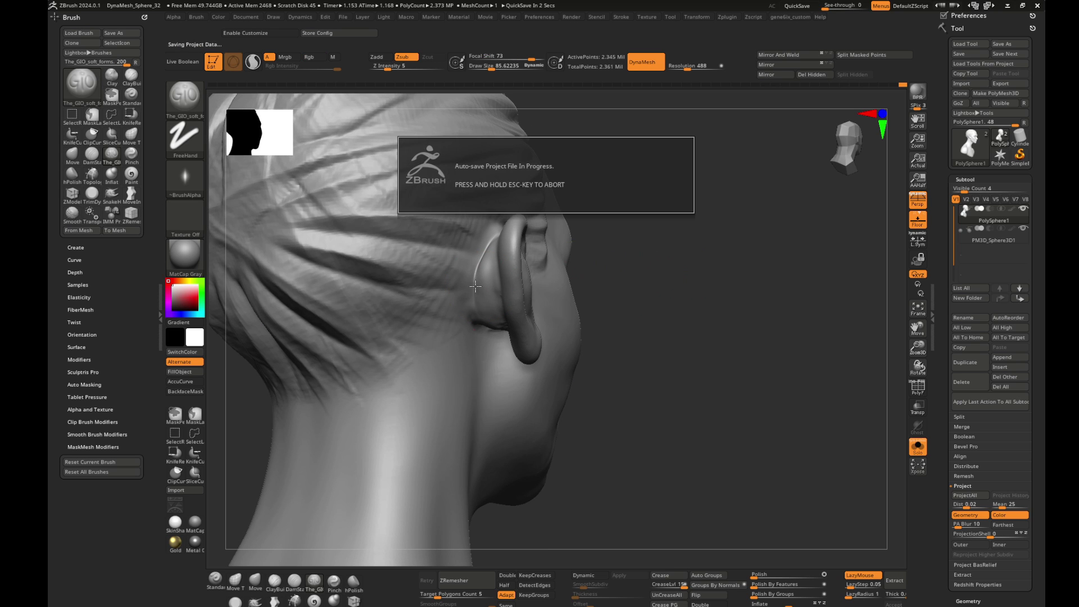
right_drag(662, 296, 662, 281)
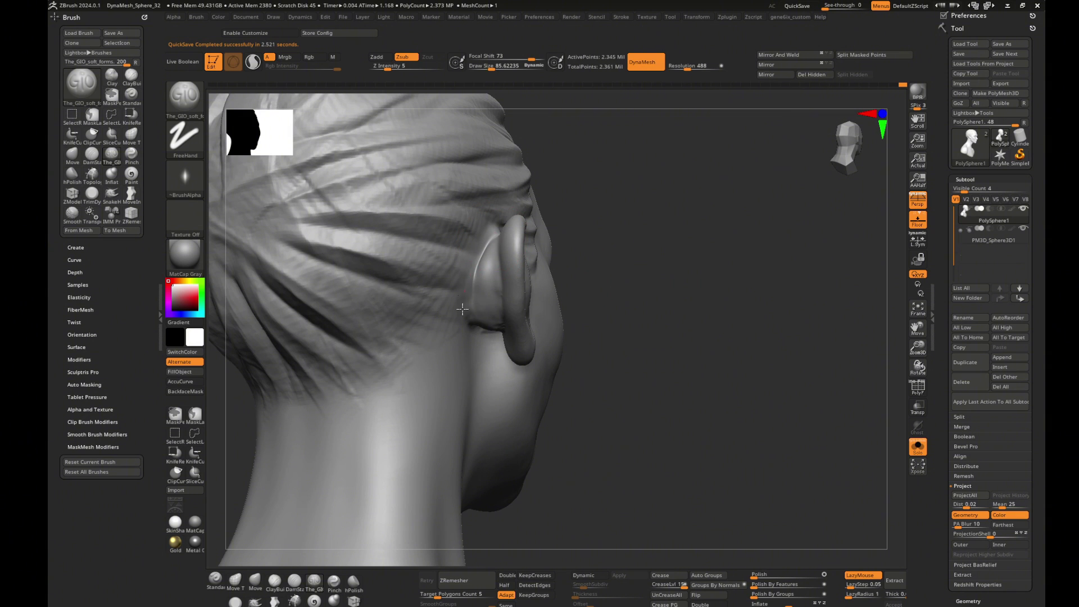
mouse_move(471, 290)
right_down()
mouse_move(480, 312)
mouse_move(736, 301)
mouse_move(486, 237)
right_up()
right_drag(468, 275, 655, 277)
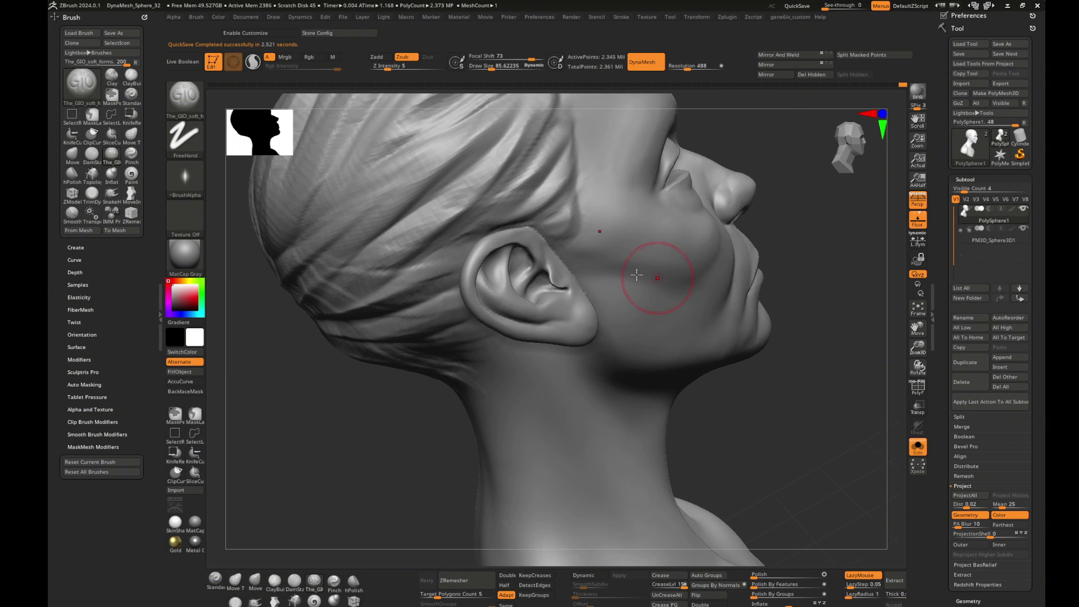
mouse_move(836, 236)
right_down()
mouse_move(811, 241)
mouse_move(837, 270)
mouse_move(852, 366)
mouse_move(845, 407)
mouse_move(806, 345)
right_up()
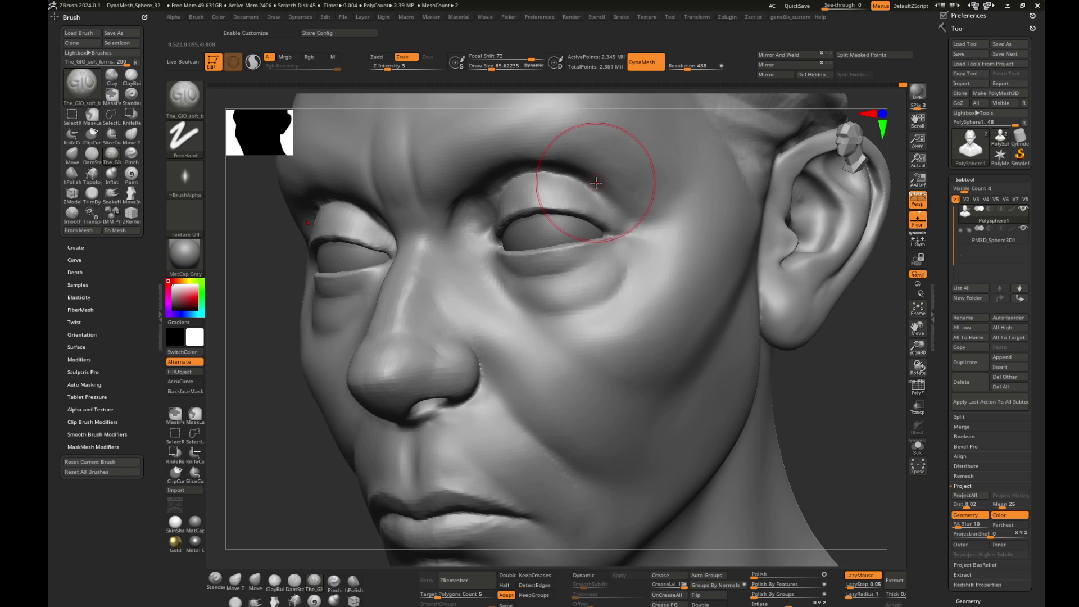
- Enlarge the brush and sculpt a sharper upper-eyelid fold on both eyes with symmetry
drag(590, 227, 551, 196)
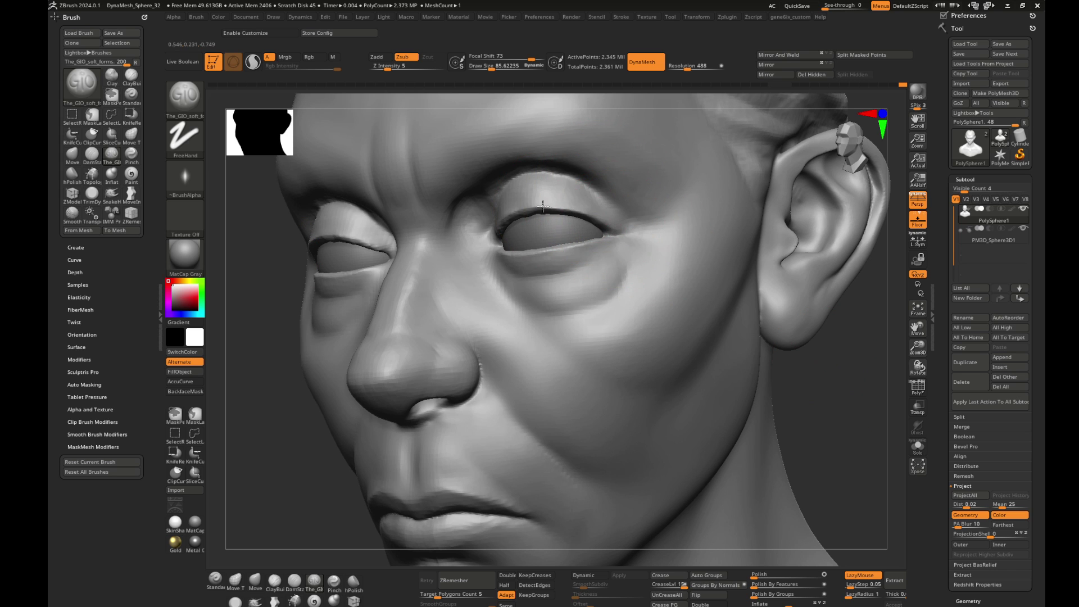
right_drag(543, 206, 547, 201)
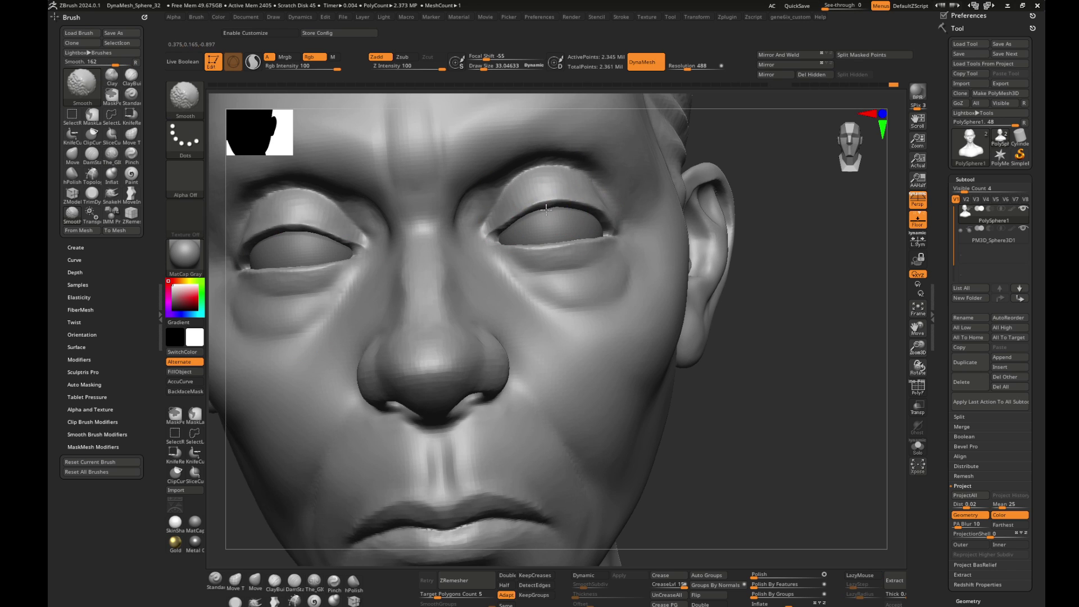
key(bracketright)
drag(536, 169, 481, 217)
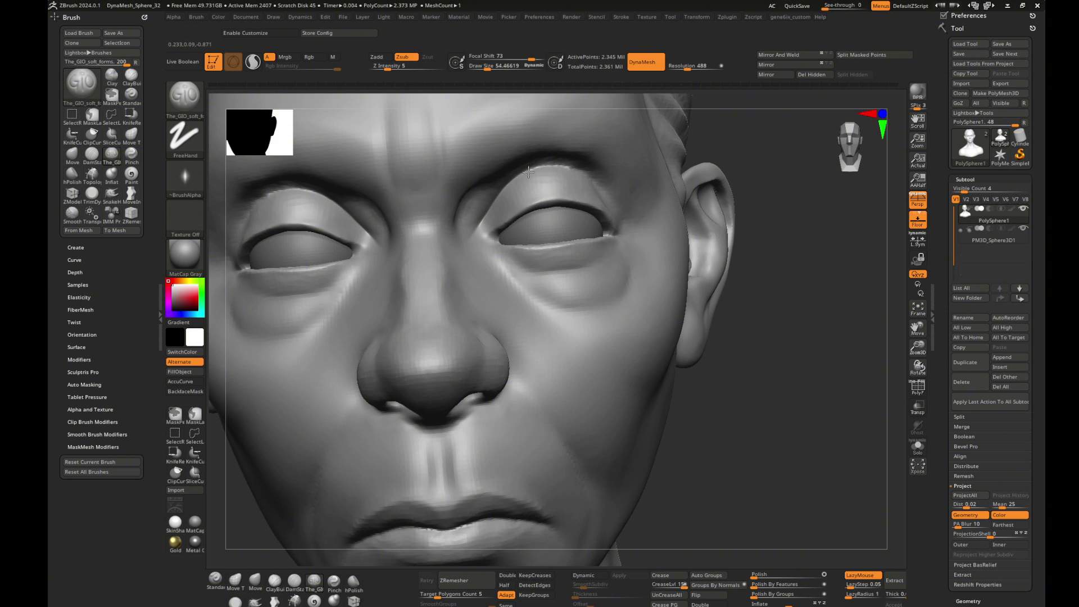
drag(753, 209, 612, 183)
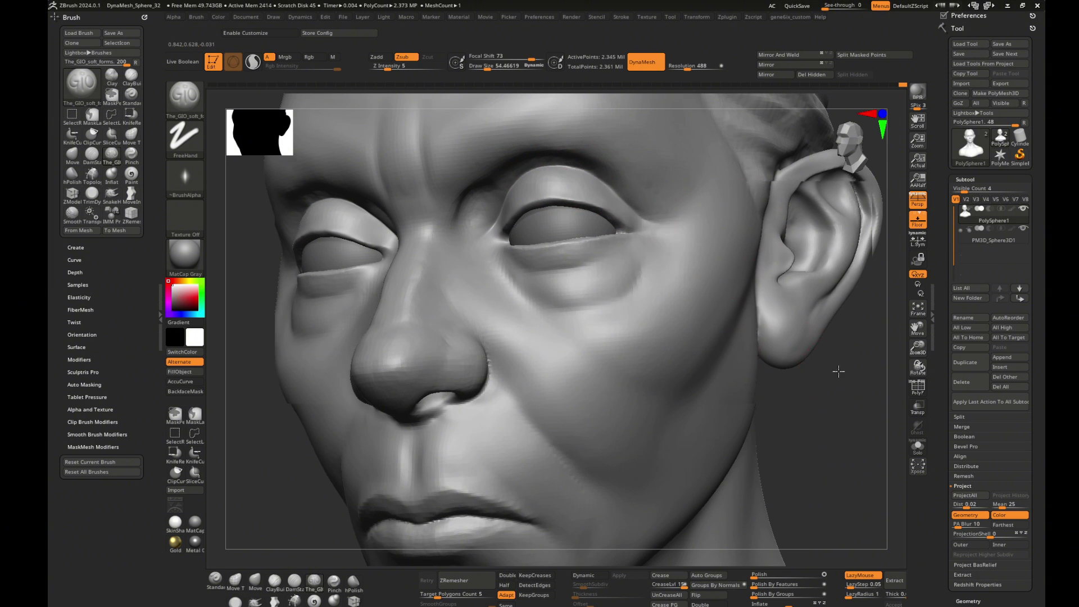
drag(837, 373, 597, 272)
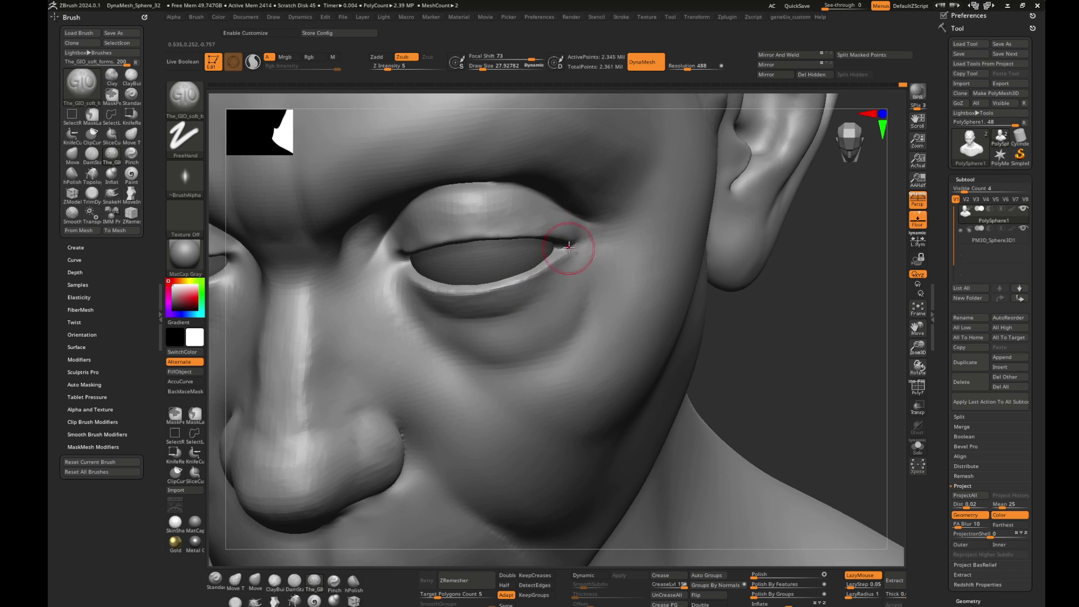
- Build up and crease the inner eye corners with ClayBuildup, then smooth them
mouse_move(638, 283)
mouse_down()
mouse_move(394, 277)
mouse_move(503, 294)
mouse_up()
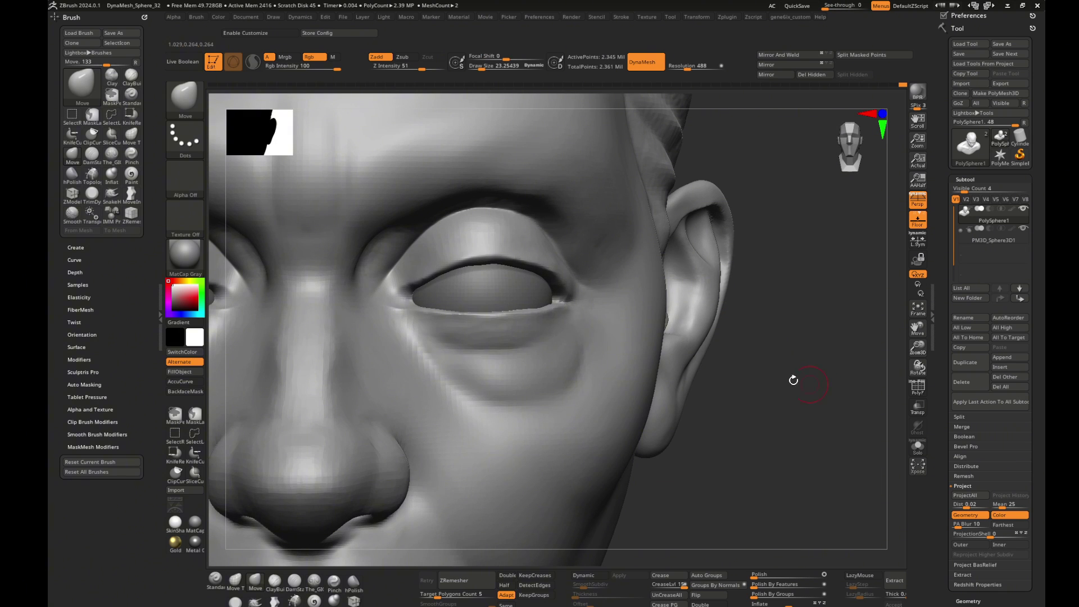
key(s)
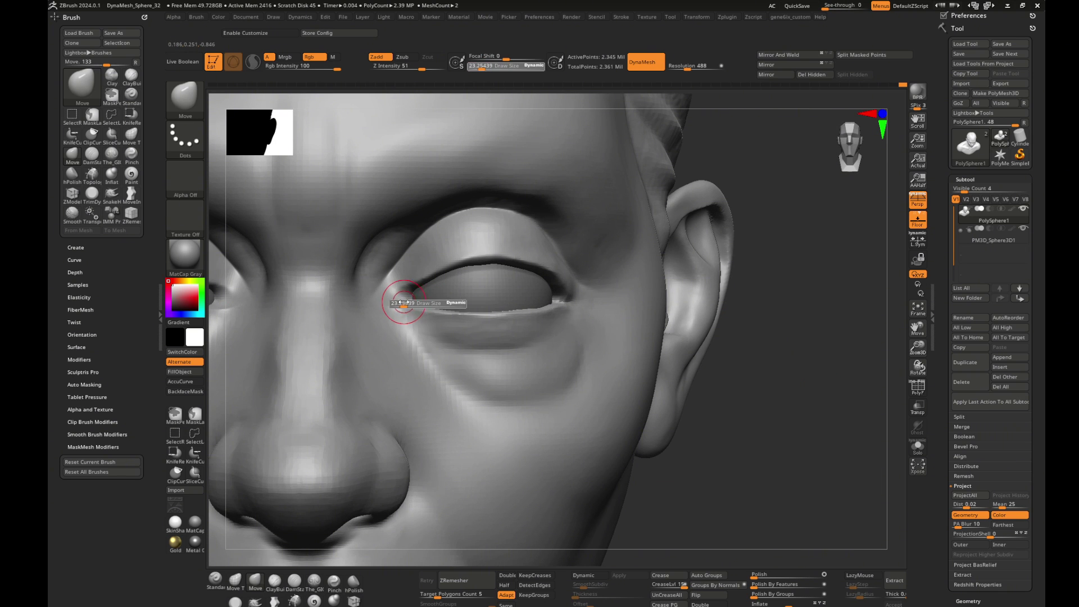
key(b)
key(c)
key(b)
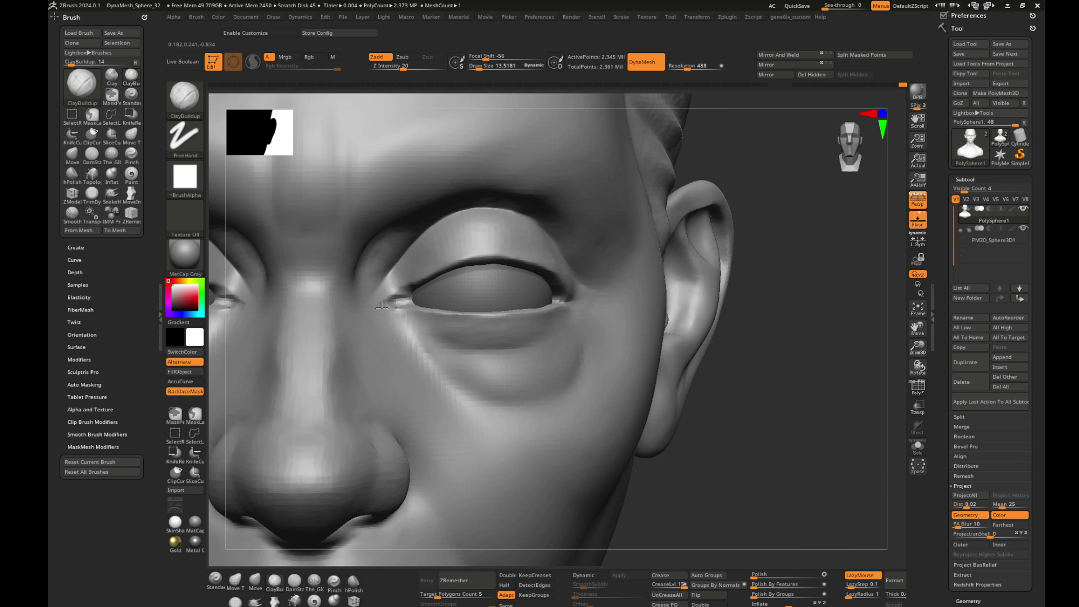
drag(409, 301, 409, 294)
key(bracketright)
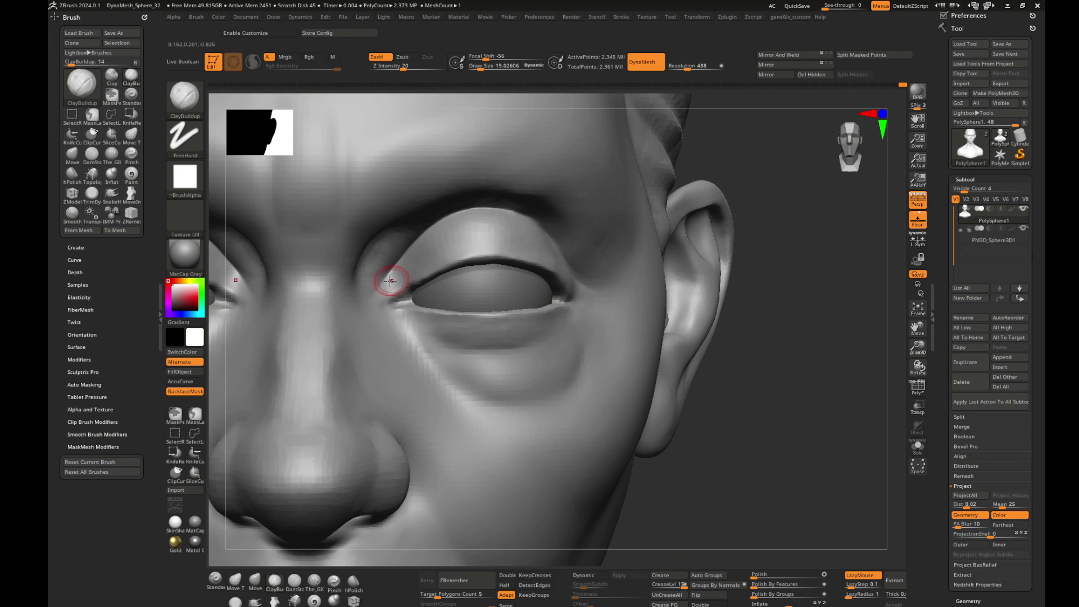
mouse_move(387, 275)
mouse_down()
mouse_move(380, 288)
mouse_move(397, 306)
mouse_up()
key(shift)
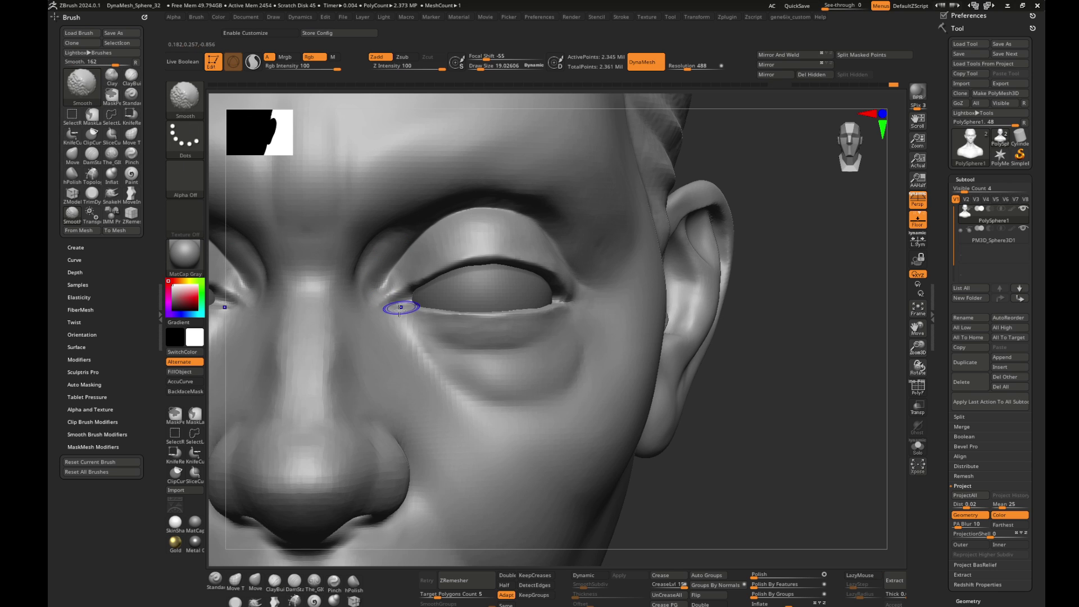
drag(741, 315, 780, 354)
key(bracketright)
- Build up the lower eyelid and define its crease, refining near the inner corner
drag(474, 336, 492, 324)
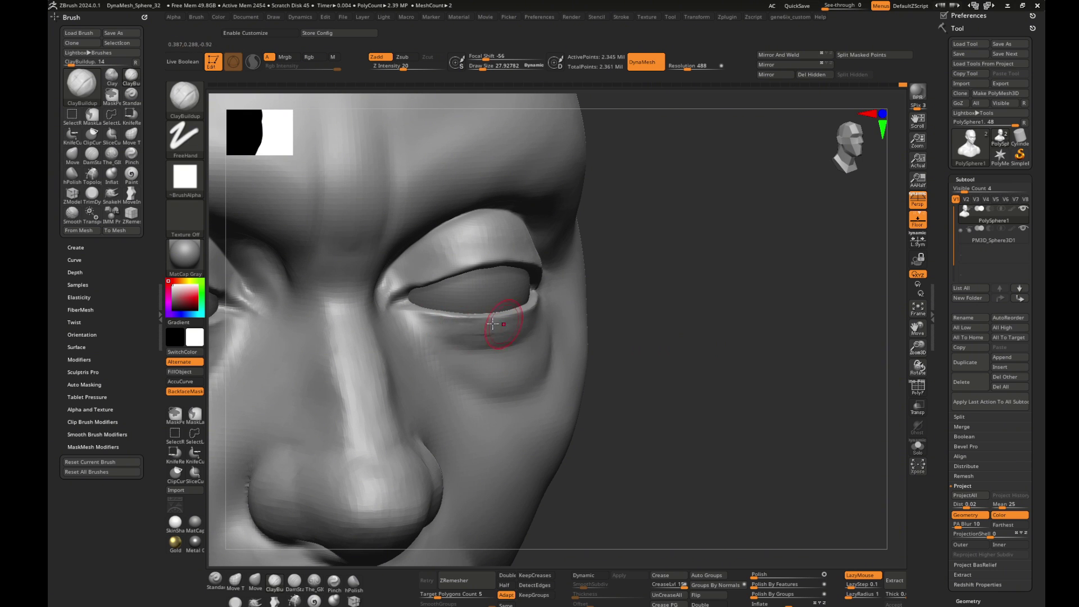
drag(534, 255, 583, 308)
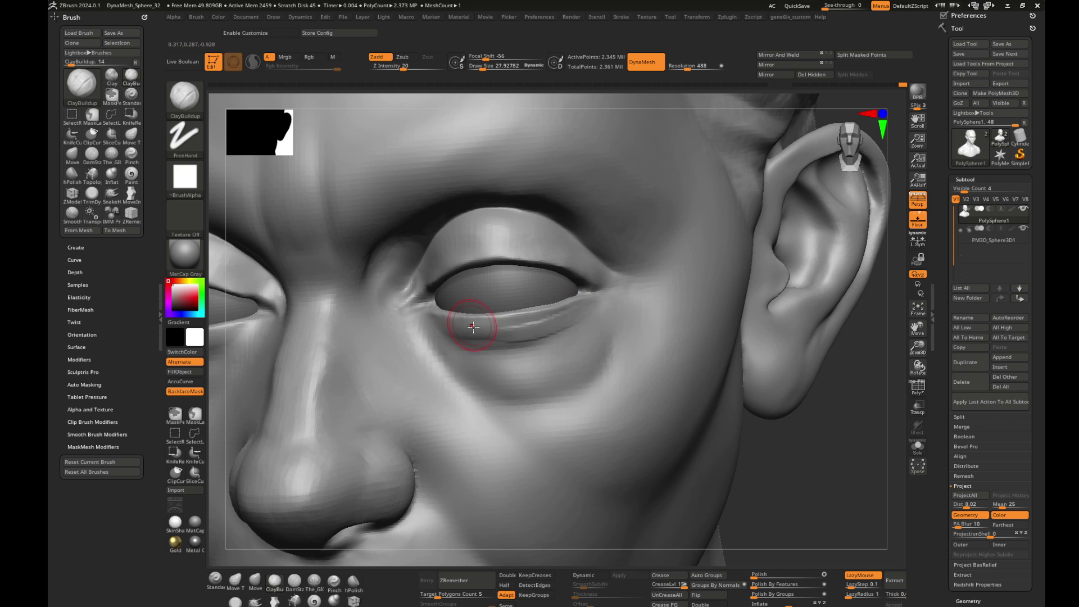
mouse_move(435, 315)
mouse_down()
mouse_move(479, 342)
mouse_move(566, 308)
mouse_up()
drag(856, 416, 816, 425)
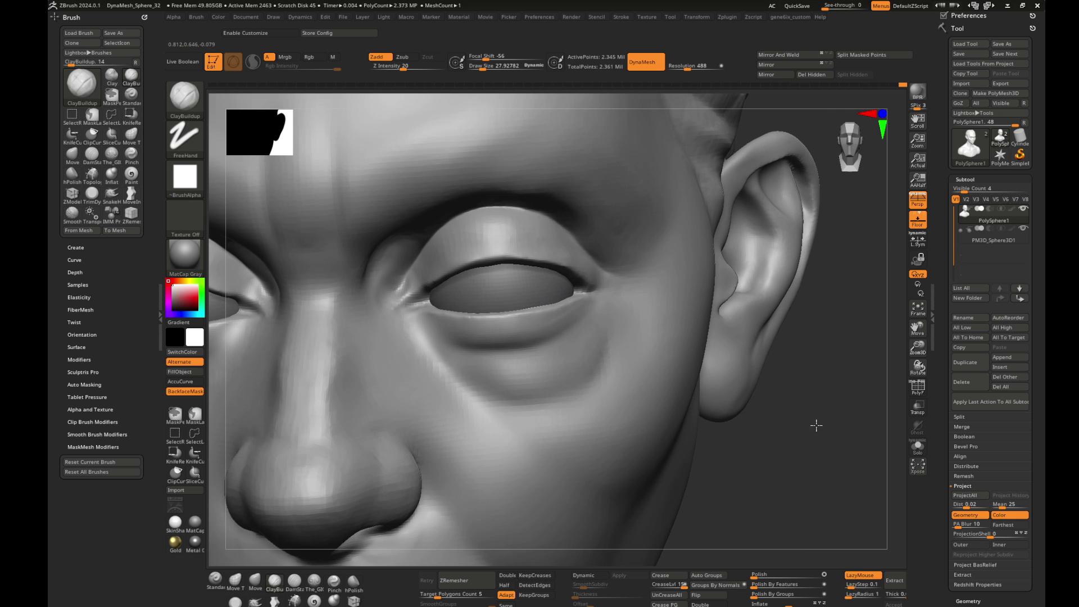
key(g)
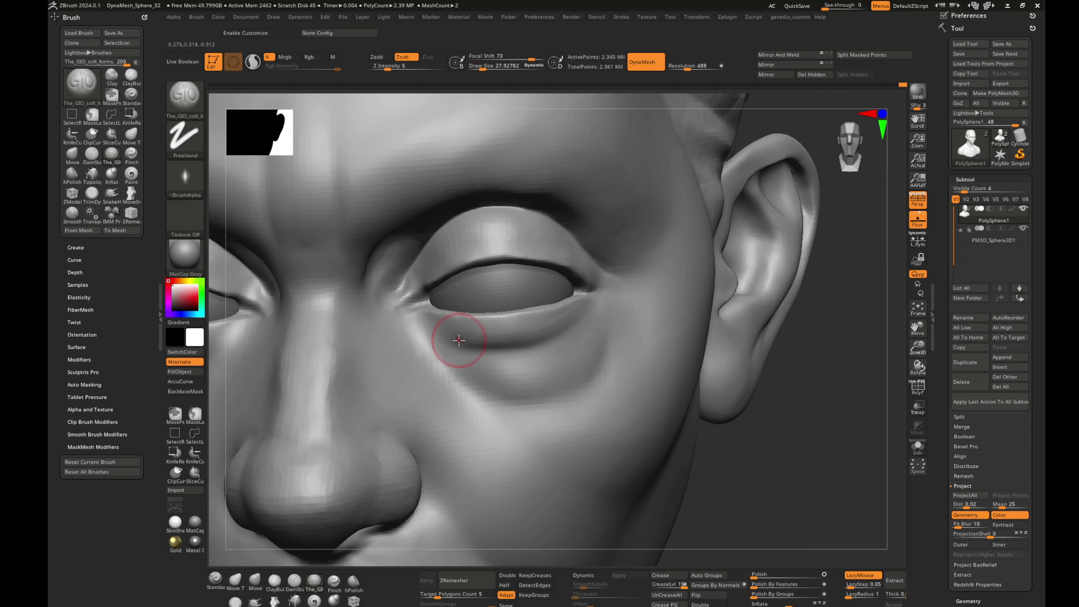
drag(430, 331, 438, 339)
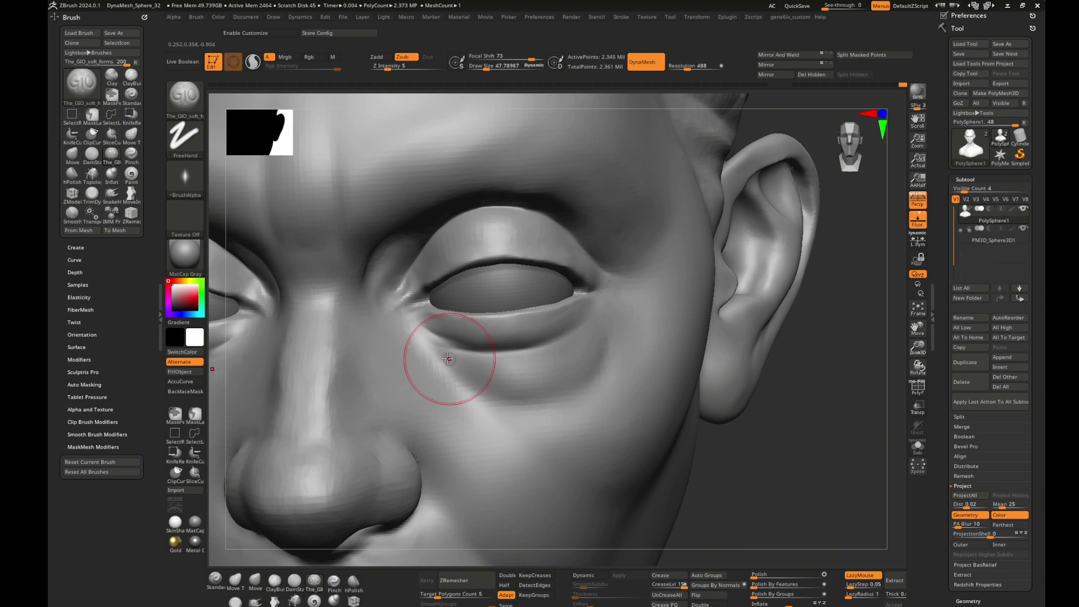
key(shift)
- Enable LazyMouse at radius 27 and sculpt a stroke across the cheek
click(858, 575)
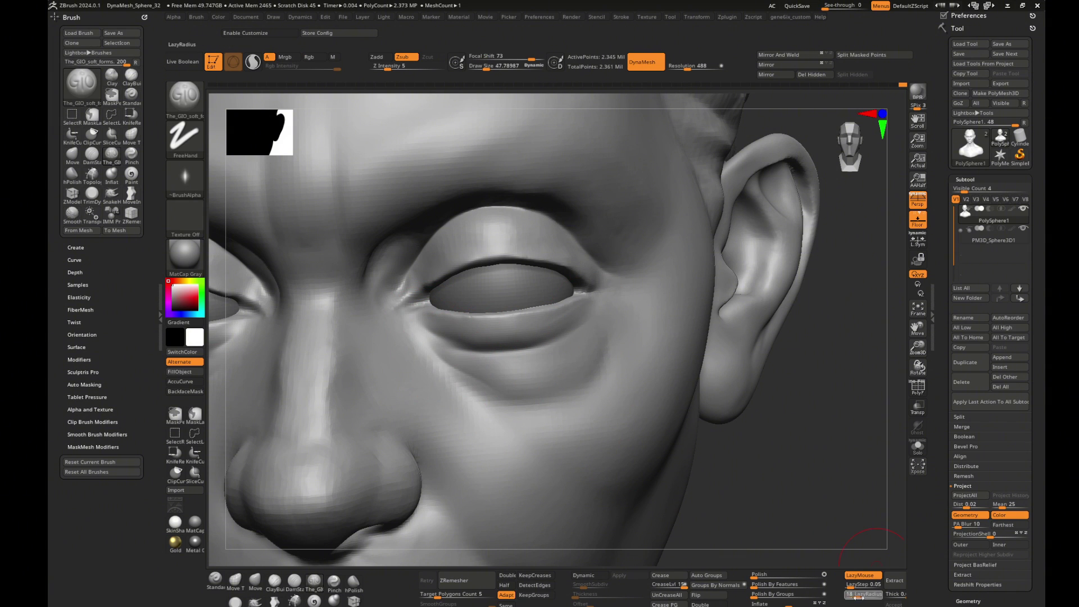
drag(863, 594, 871, 594)
mouse_move(422, 349)
mouse_down()
mouse_move(435, 364)
mouse_move(611, 365)
mouse_up()
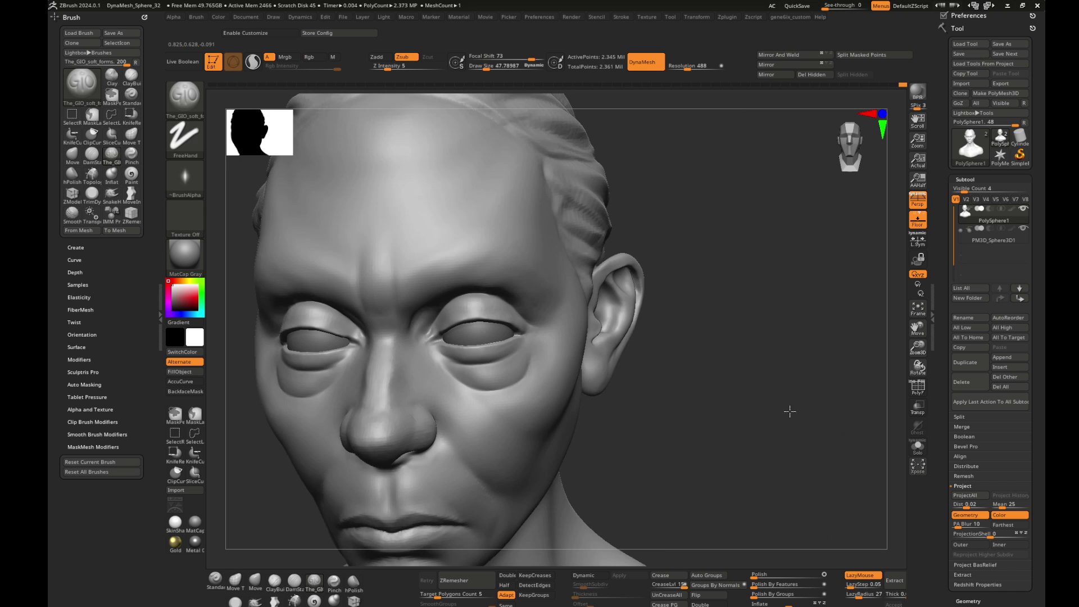
drag(734, 387, 704, 401)
ctrl+right_drag(704, 400, 601, 373)
- Switch to DamStandard and smooth the cheek below the eye, ending on a right profile
key(b)
key(d)
key(s)
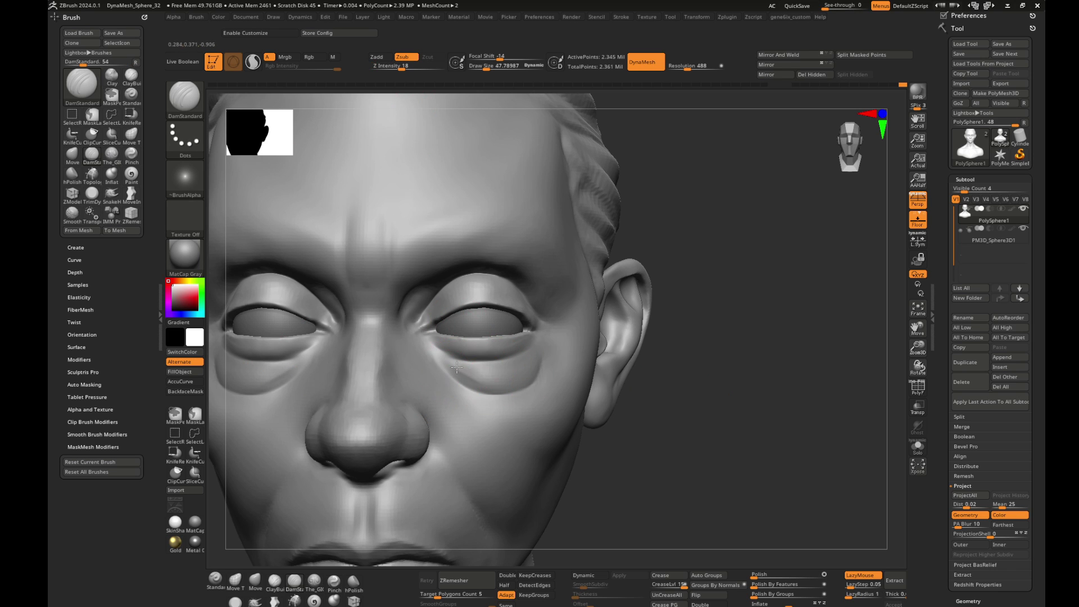
key(shift)
right_drag(518, 374, 546, 368)
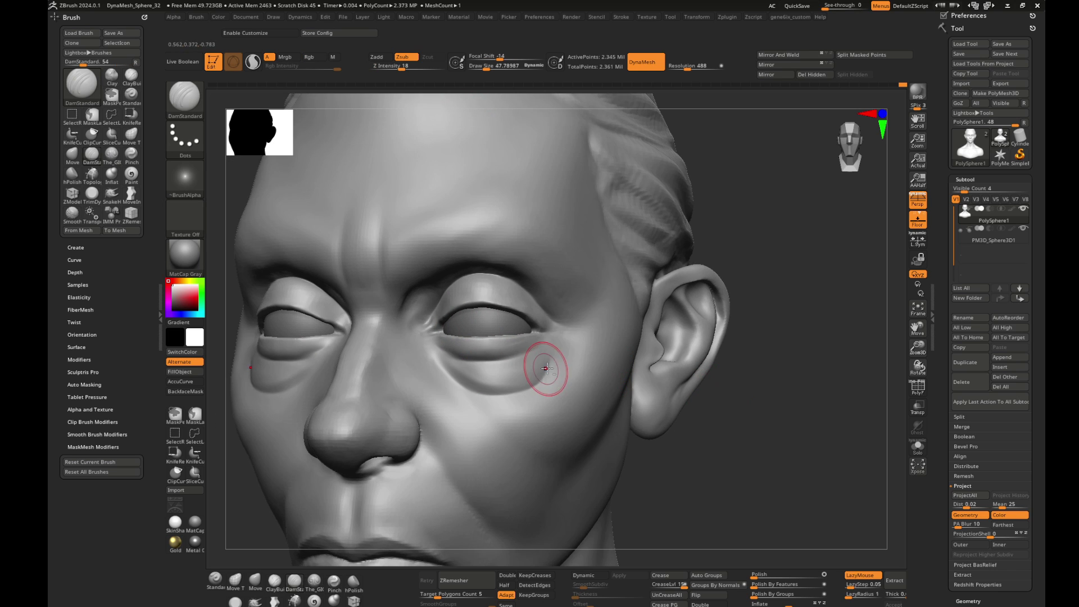
shift+drag(490, 383, 531, 381)
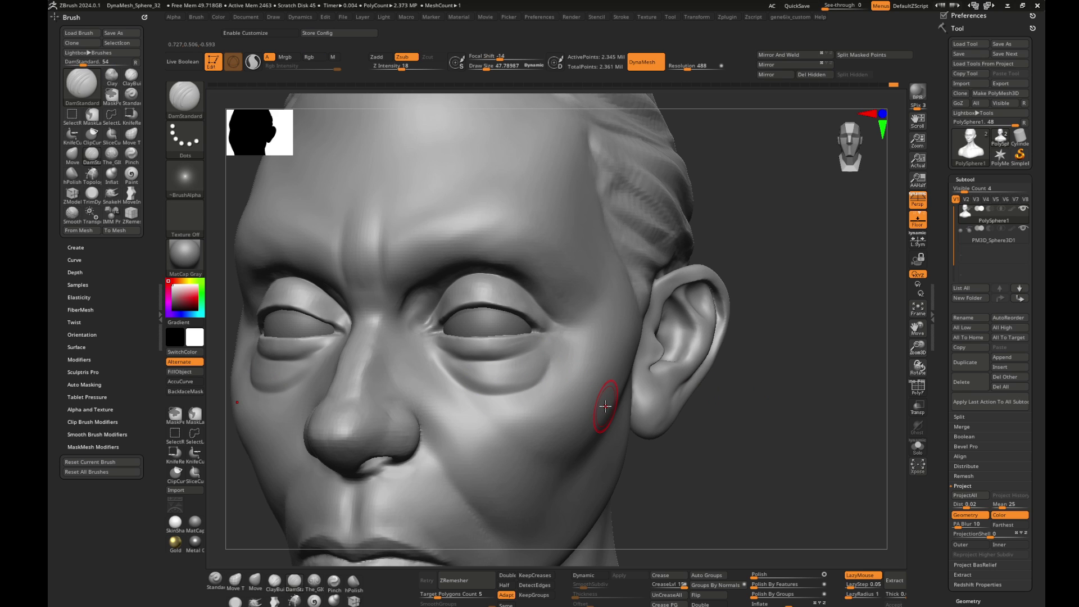
key(f)
mouse_move(684, 385)
shift+mouse_down()
mouse_move(713, 402)
mouse_move(730, 391)
mouse_move(729, 372)
shift+mouse_up()
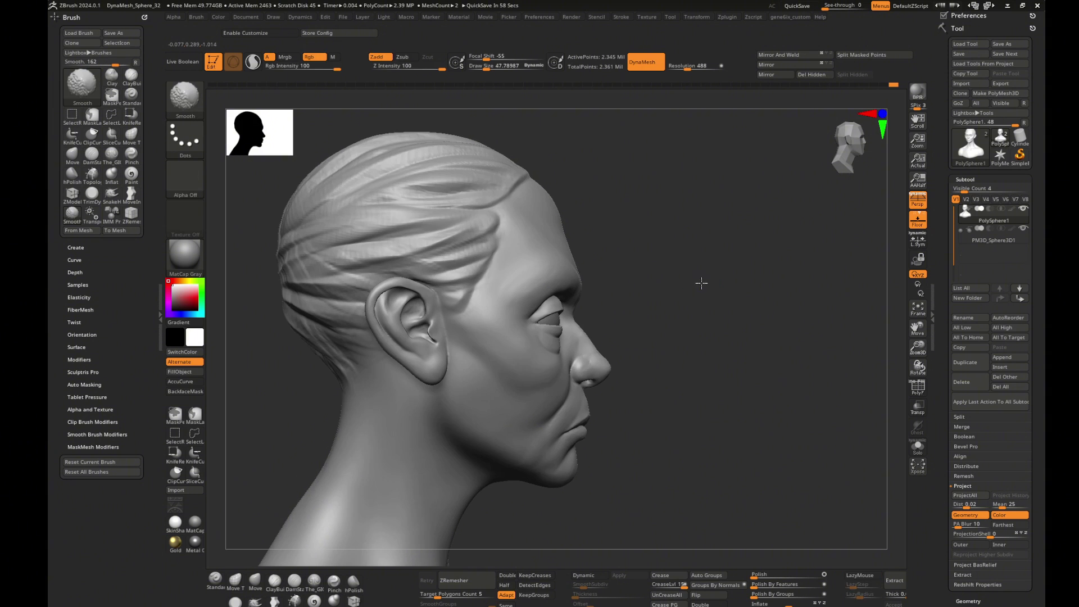
- Sculpt and smooth along the ear's outer rim in side profile
mouse_move(730, 281)
alt+mouse_down()
mouse_move(766, 296)
mouse_move(436, 313)
alt+mouse_up()
key(shift)
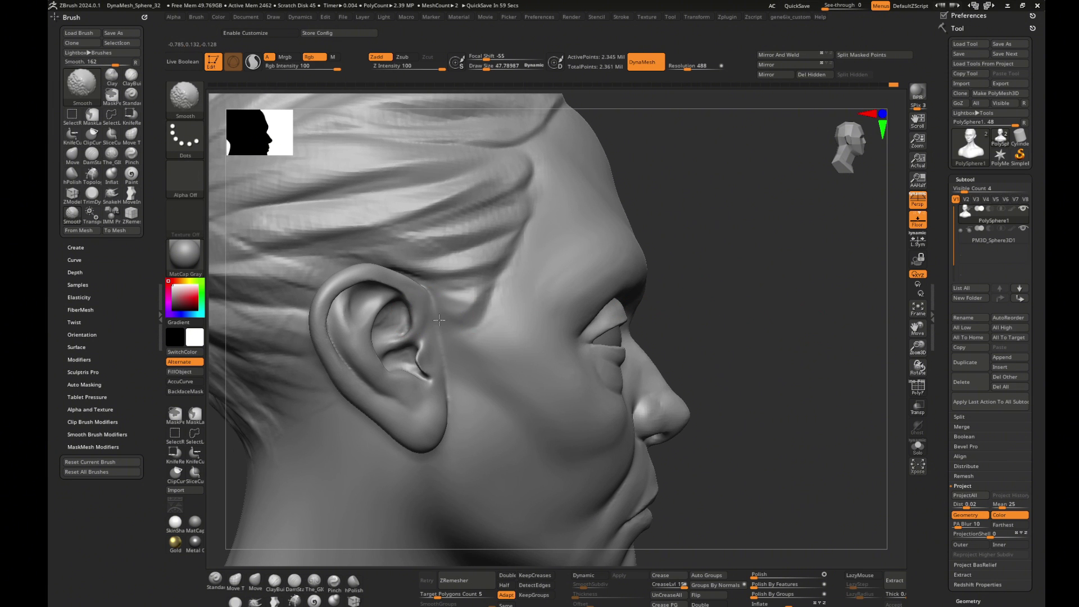
shift+drag(453, 396, 313, 301)
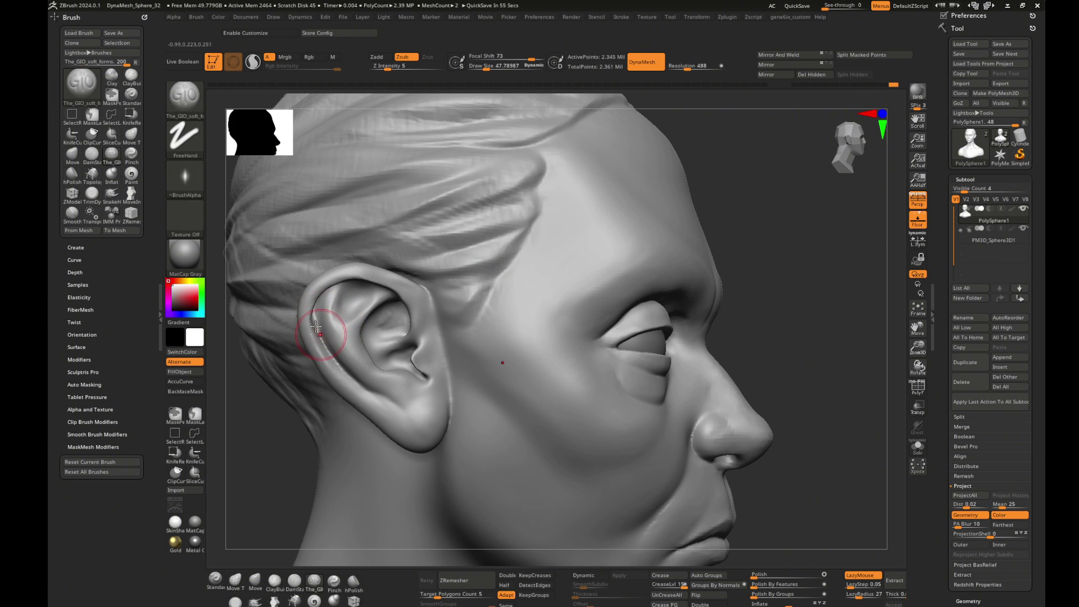
drag(316, 318, 323, 345)
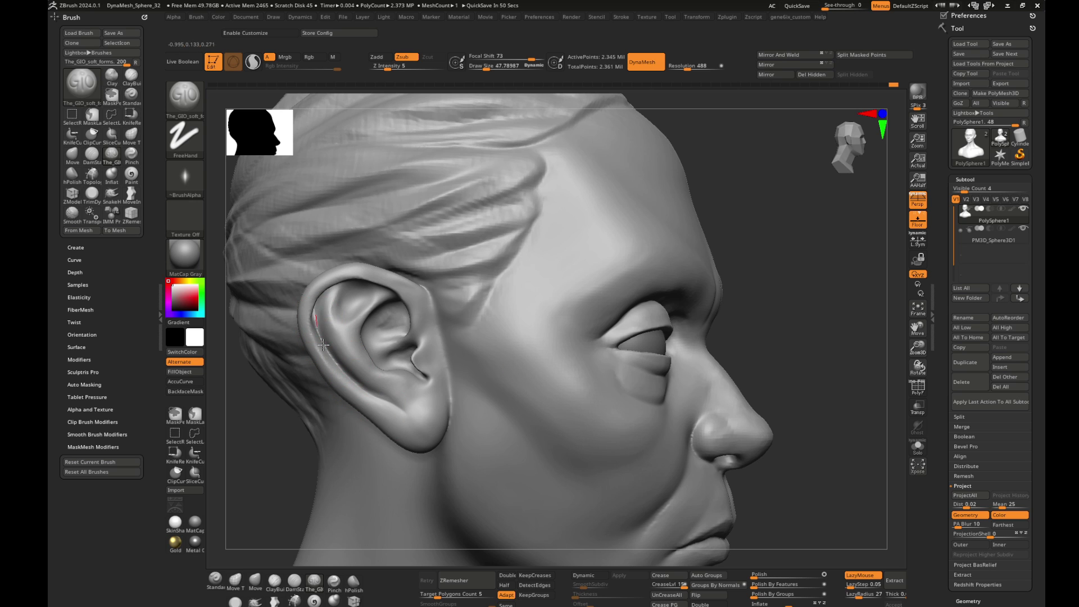
key(shift)
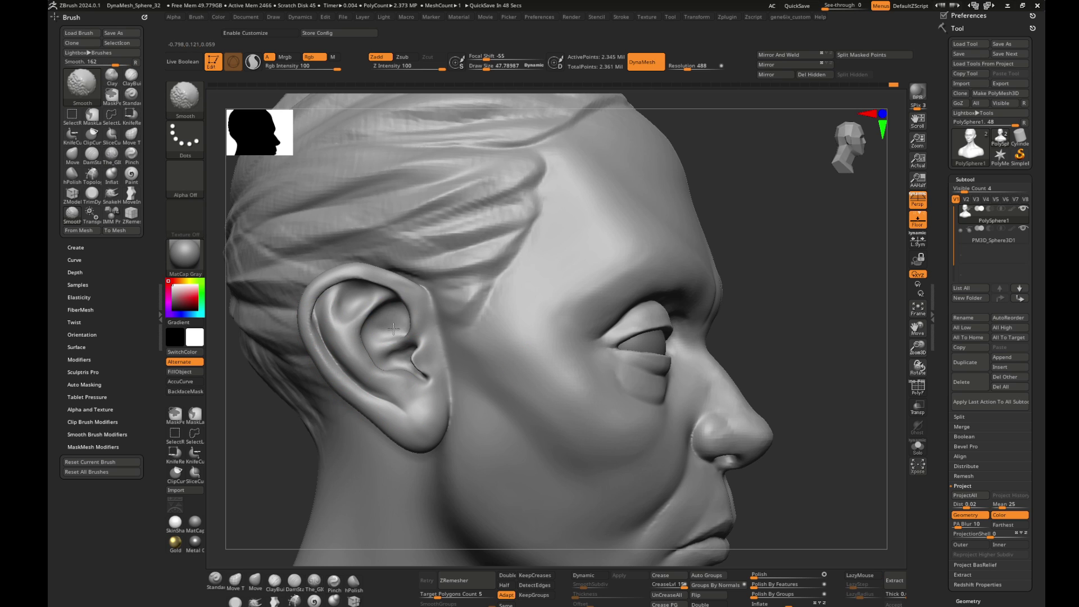
mouse_move(776, 308)
shift+mouse_down()
mouse_move(695, 296)
mouse_move(752, 311)
shift+mouse_up()
- Build up a ClayBuildup hair tuft in front of the ear
key(b)
key(c)
key(b)
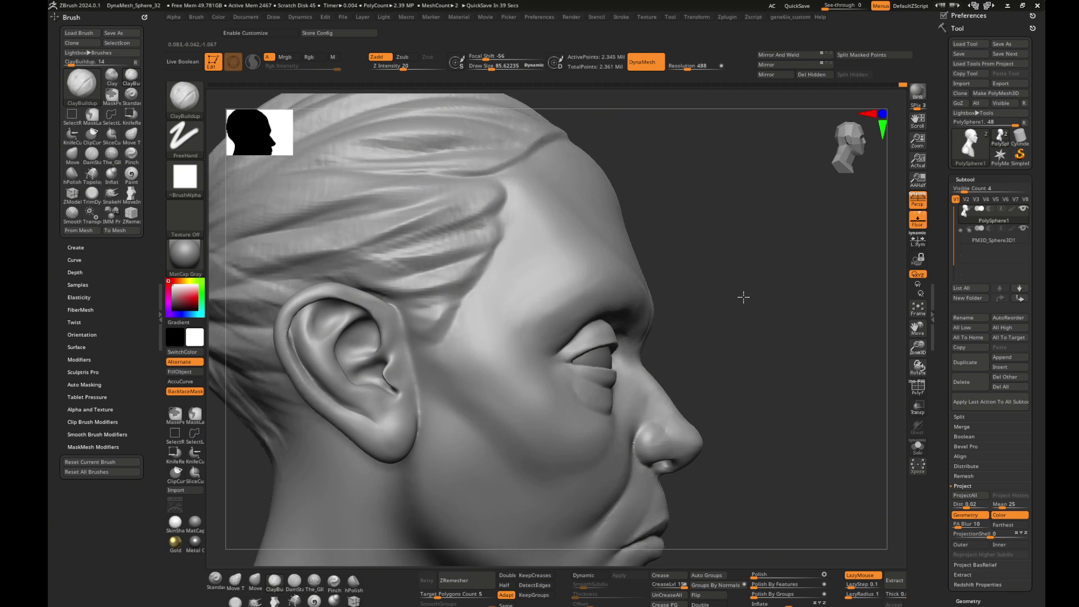
mouse_move(421, 337)
mouse_down()
mouse_move(429, 313)
mouse_move(441, 332)
mouse_move(429, 349)
mouse_move(449, 292)
mouse_move(443, 318)
mouse_up()
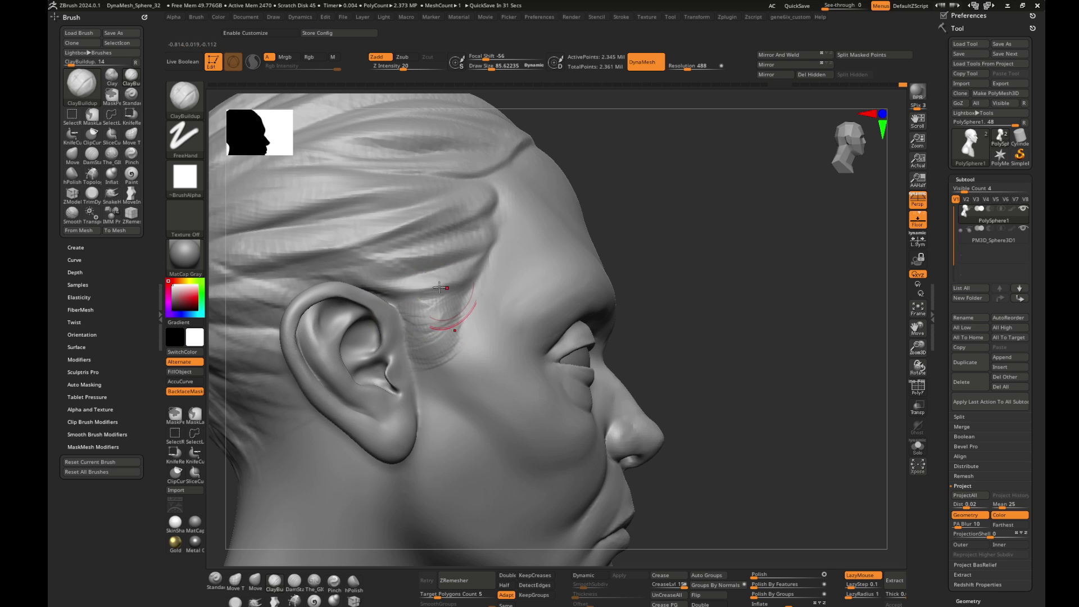
mouse_move(691, 253)
alt+mouse_down()
mouse_move(686, 243)
mouse_move(702, 264)
mouse_move(842, 331)
mouse_move(832, 368)
mouse_move(705, 348)
alt+mouse_up()
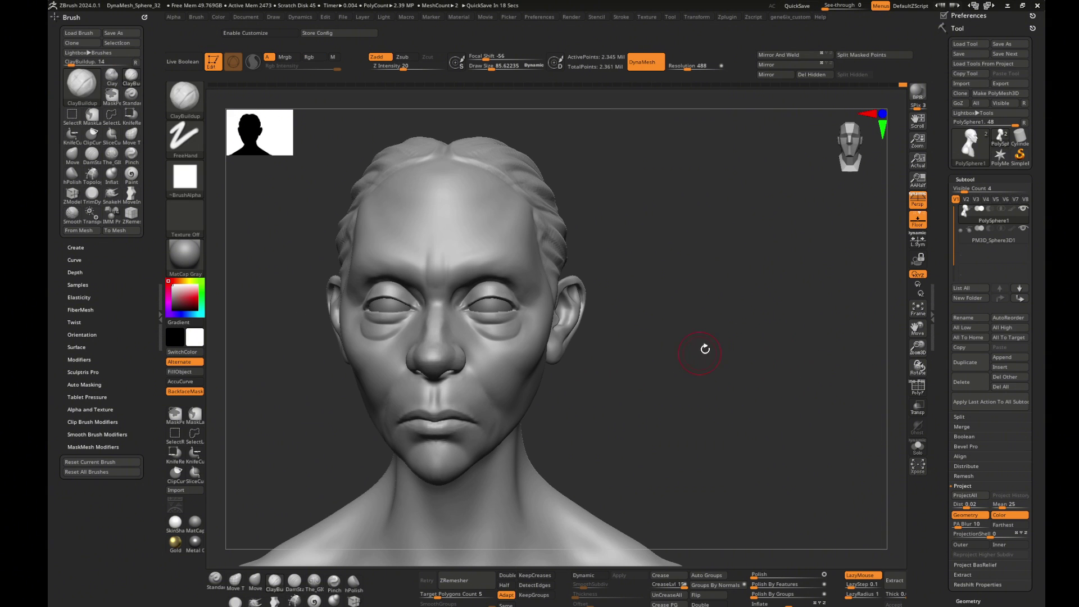
- Select PolySphere2 and the ZRemesherGuides brush at size about 41.6
key(ctrl+z)
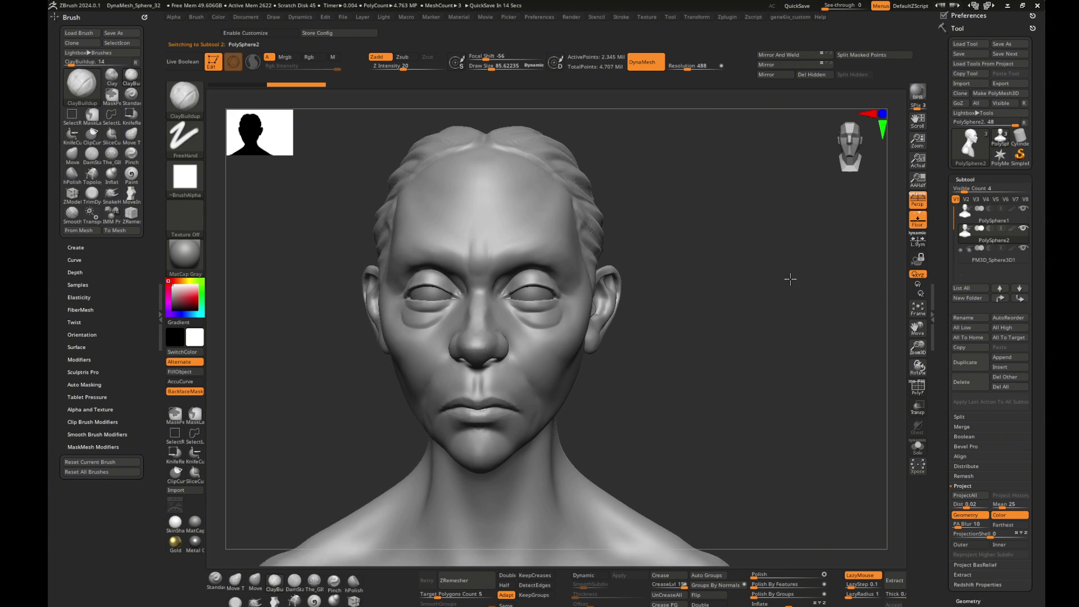
click(135, 212)
alt+drag(807, 306, 595, 253)
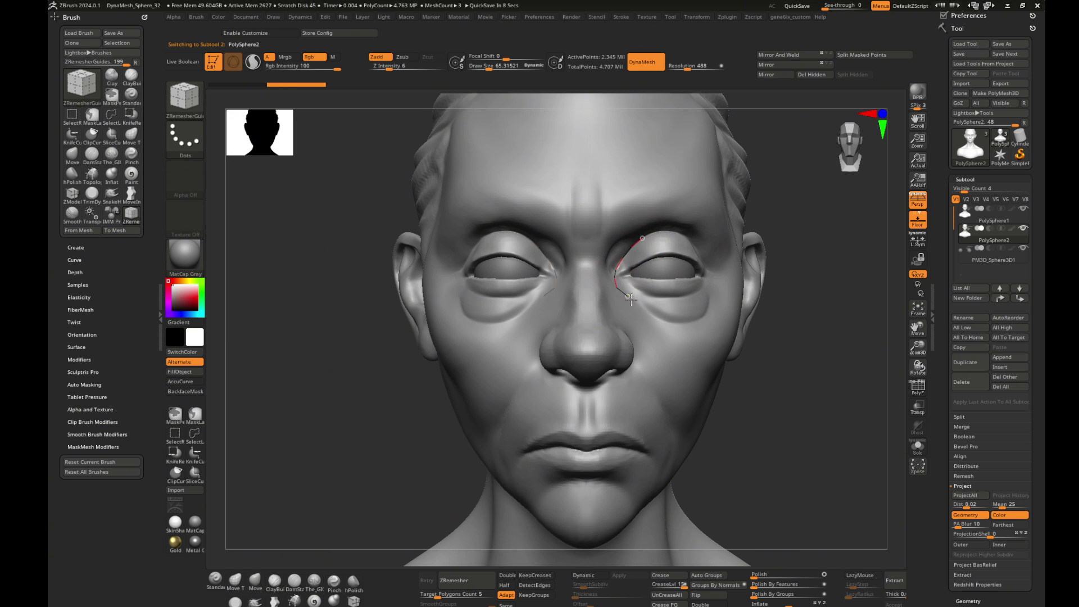
key(s)
drag(651, 235, 648, 231)
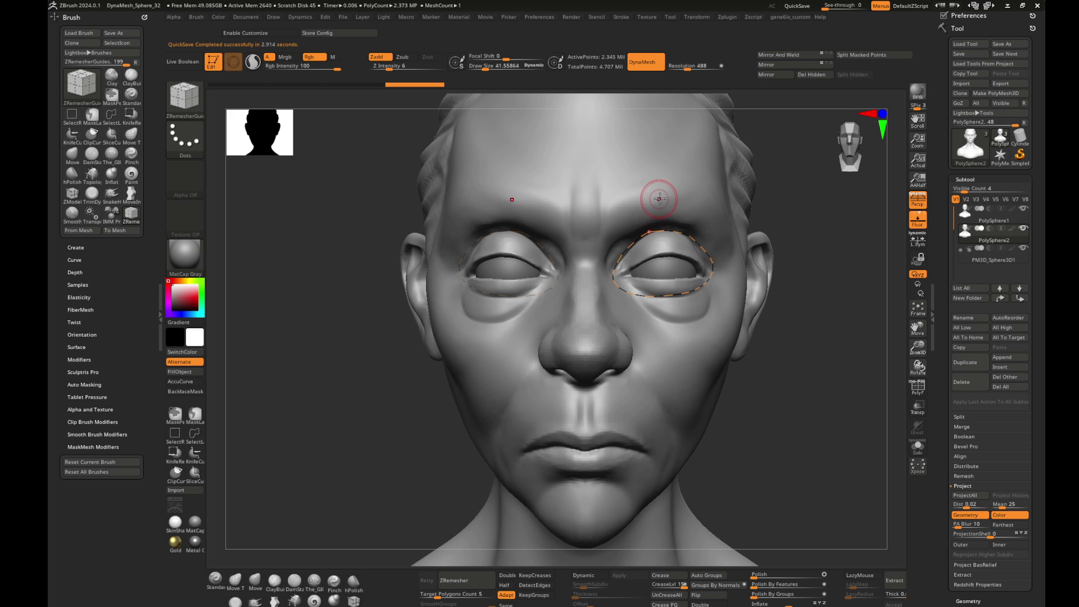
- Draw guide curves over the brow, right eye, nose-to-chin line and mouth
drag(639, 207, 609, 229)
drag(729, 251, 679, 209)
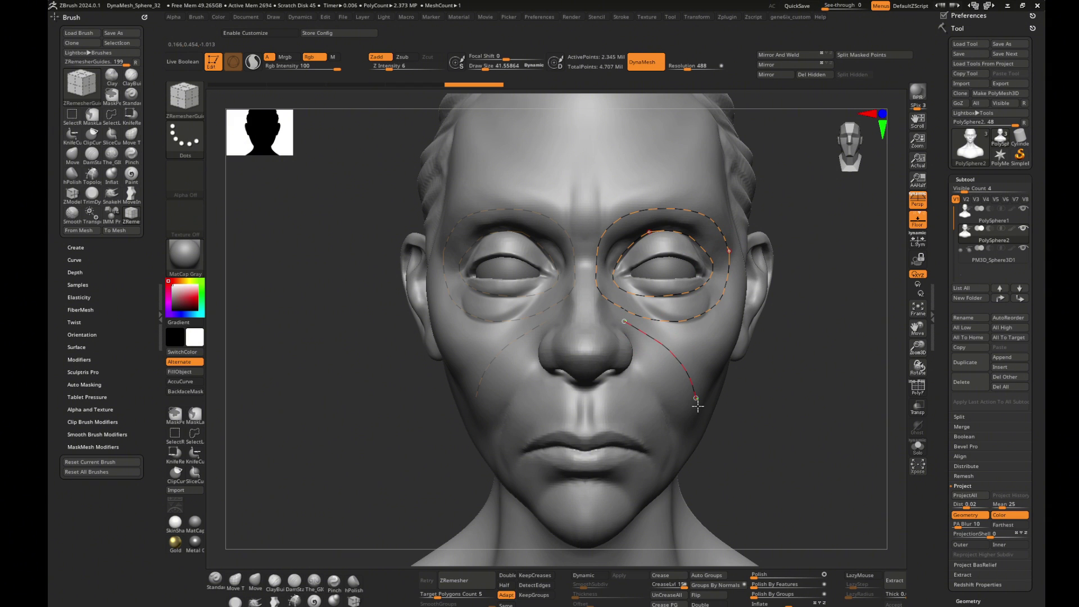
mouse_move(597, 517)
mouse_down()
mouse_move(777, 404)
mouse_move(622, 320)
mouse_move(846, 336)
mouse_move(702, 337)
mouse_up()
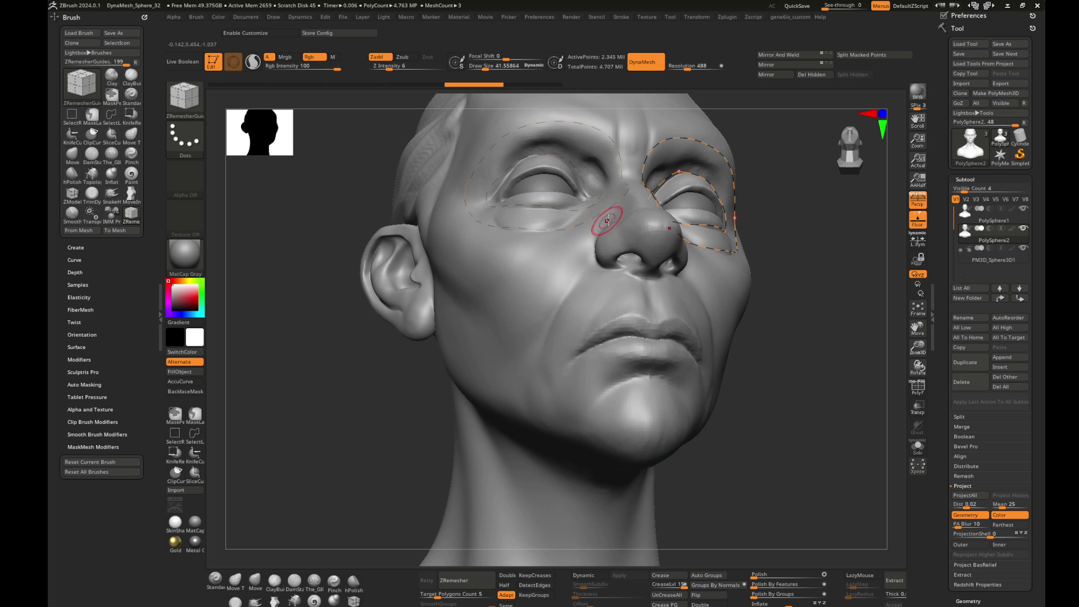
shift+drag(814, 338, 775, 314)
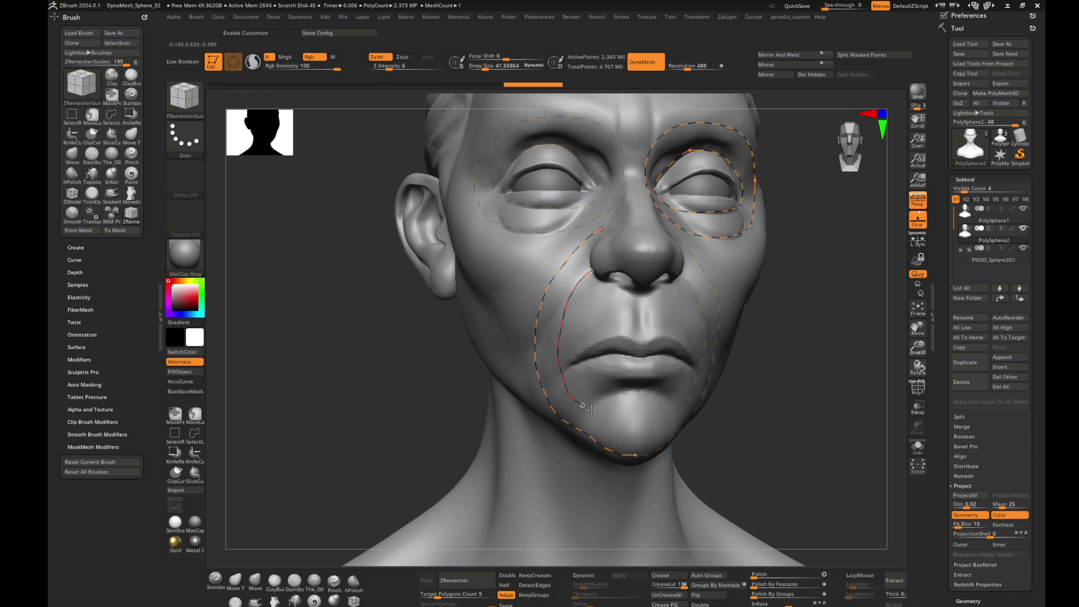
drag(591, 409, 639, 409)
drag(620, 325, 590, 341)
drag(615, 387, 628, 326)
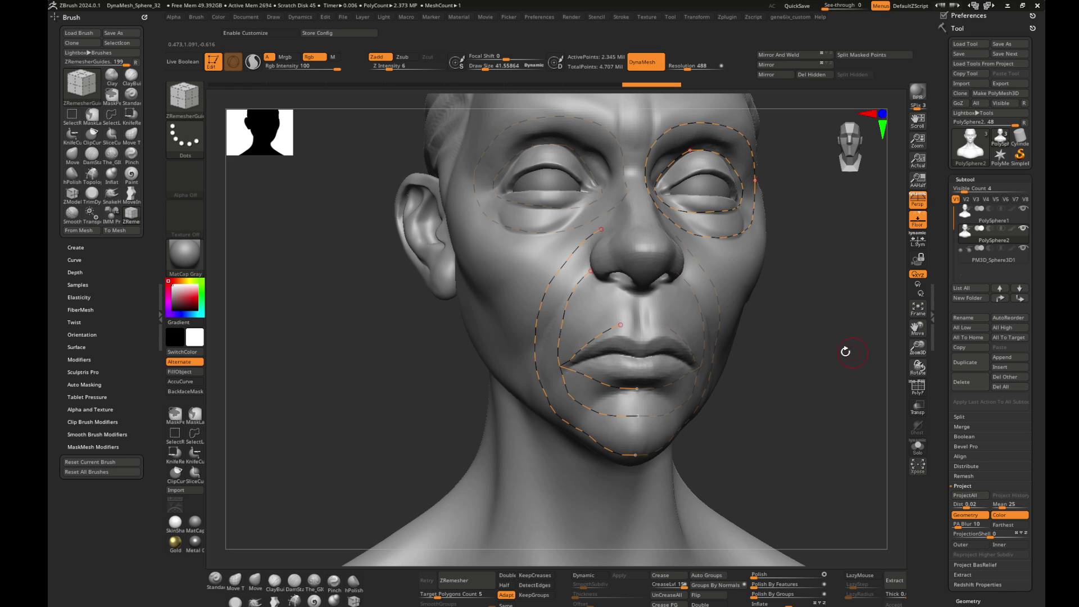
drag(588, 383, 601, 415)
mouse_move(796, 356)
mouse_down()
mouse_move(759, 337)
mouse_move(784, 334)
mouse_up()
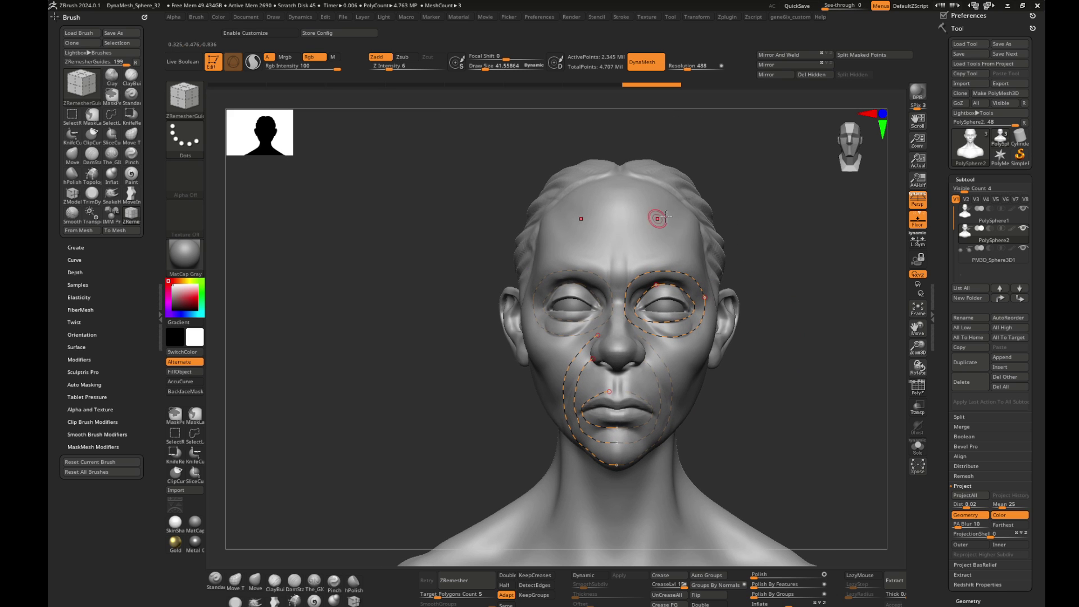
- Add forehead, temple and cheek guide curves and set Target Polygons Count to 10.871
drag(666, 238, 625, 261)
drag(803, 293, 657, 229)
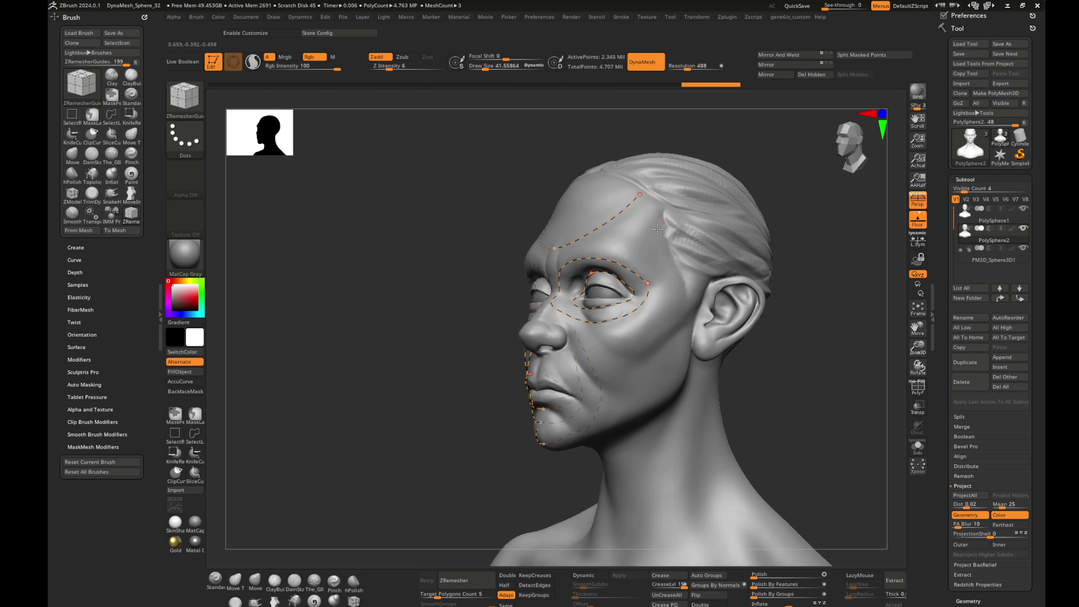
drag(686, 325, 672, 333)
drag(622, 395, 623, 395)
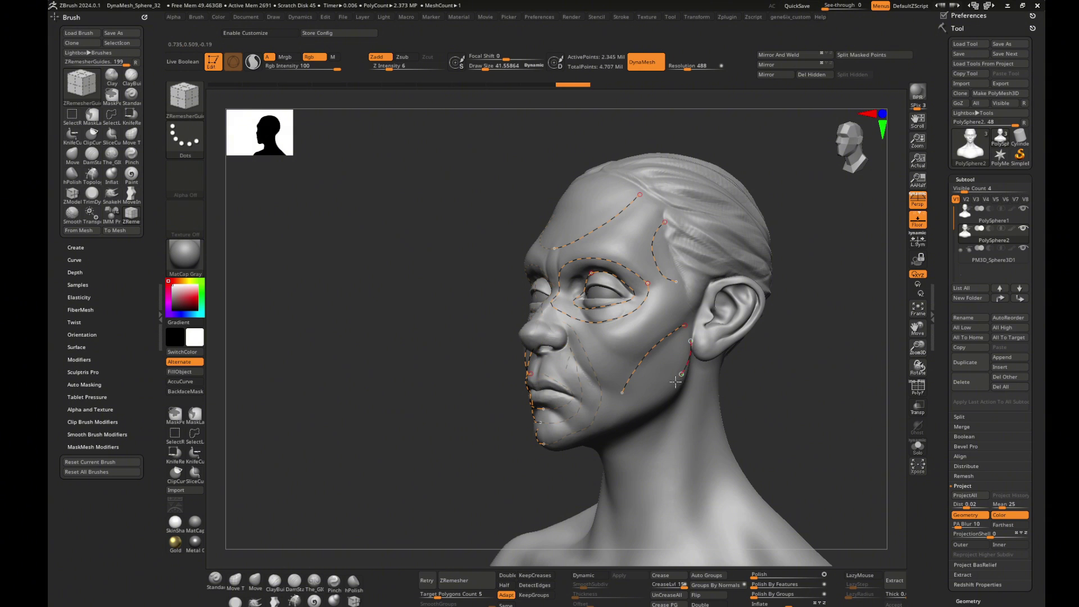
shift+drag(797, 381, 785, 354)
drag(437, 596, 453, 595)
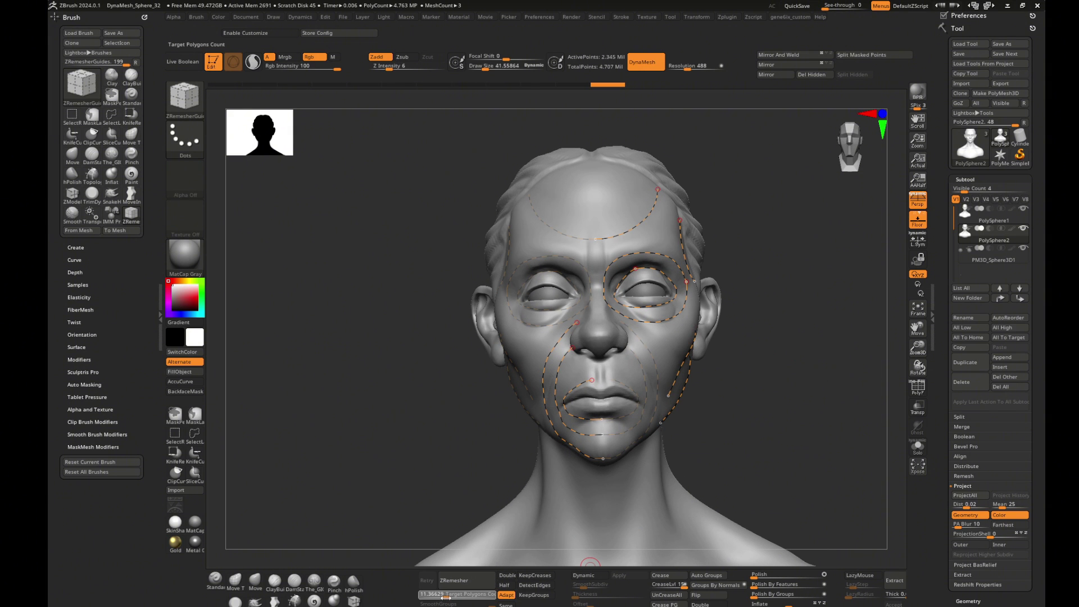
drag(443, 598, 445, 598)
- ZRemesh the PolySphere2 head along the guide curves and inspect the result
click(474, 583)
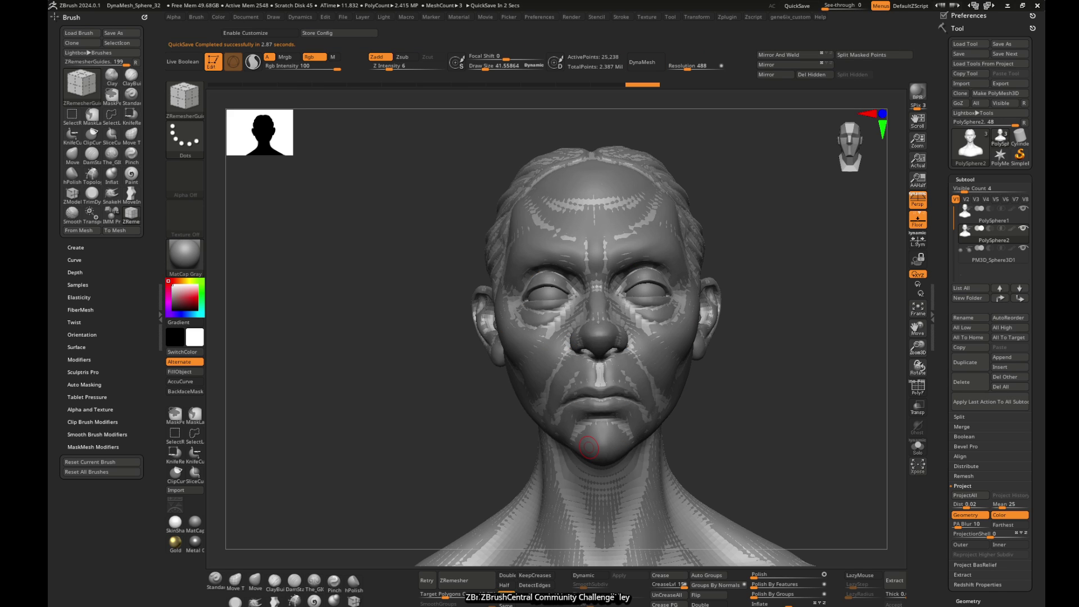
mouse_move(789, 267)
mouse_down()
mouse_move(736, 306)
mouse_move(760, 330)
mouse_move(898, 260)
mouse_up()
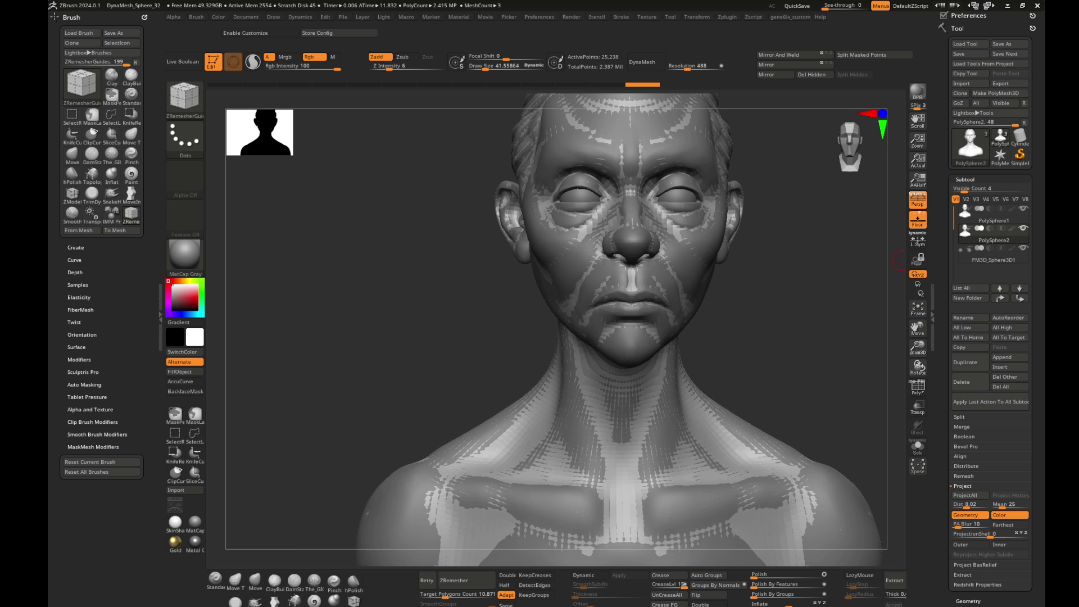
click(1010, 257)
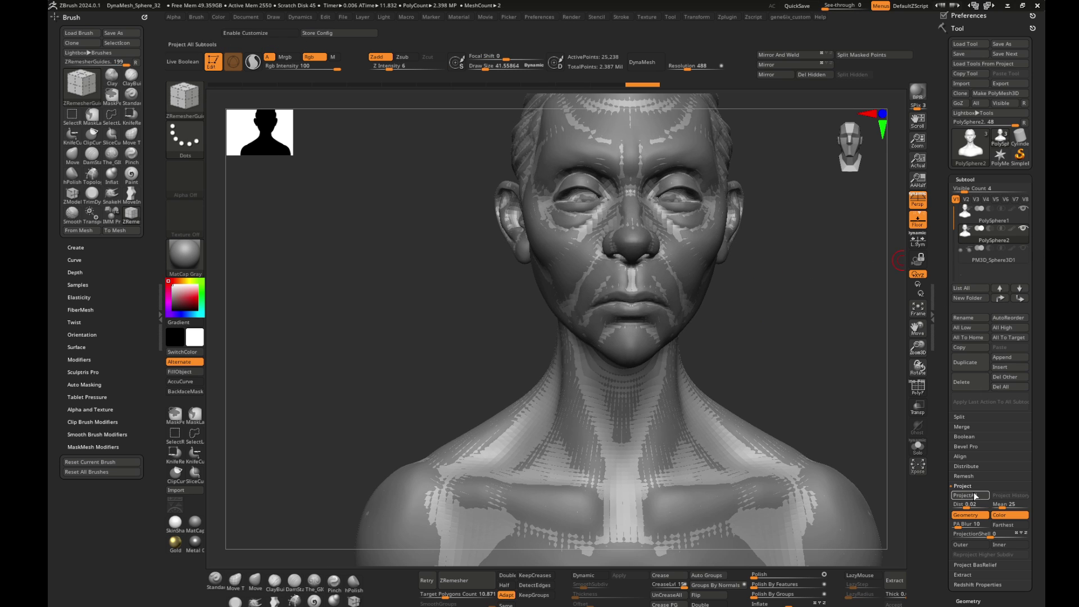
mouse_move(865, 365)
mouse_down()
mouse_move(841, 355)
mouse_move(800, 305)
mouse_move(860, 289)
mouse_up()
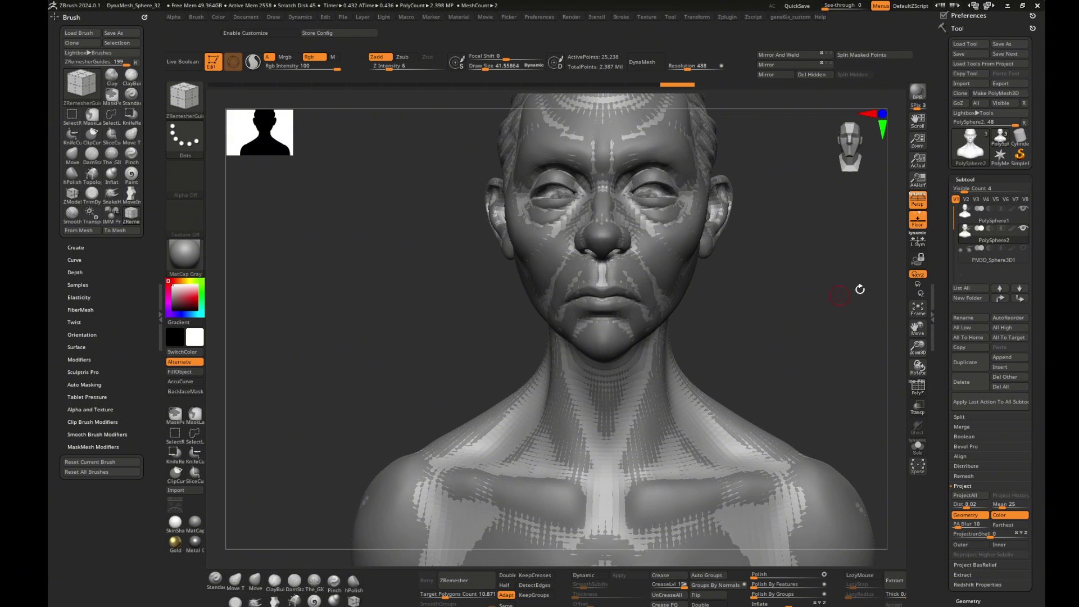
- ProjectAll the original sculpt onto PolySphere2, solo it, and subdivide with Ctrl+D
key(Up)
key(Down)
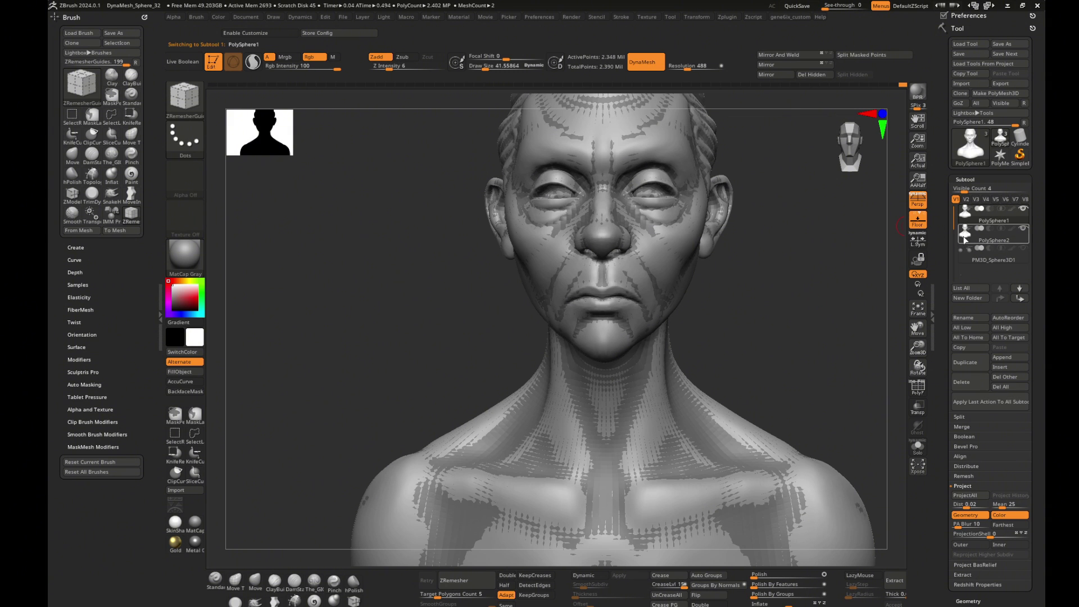
click(966, 496)
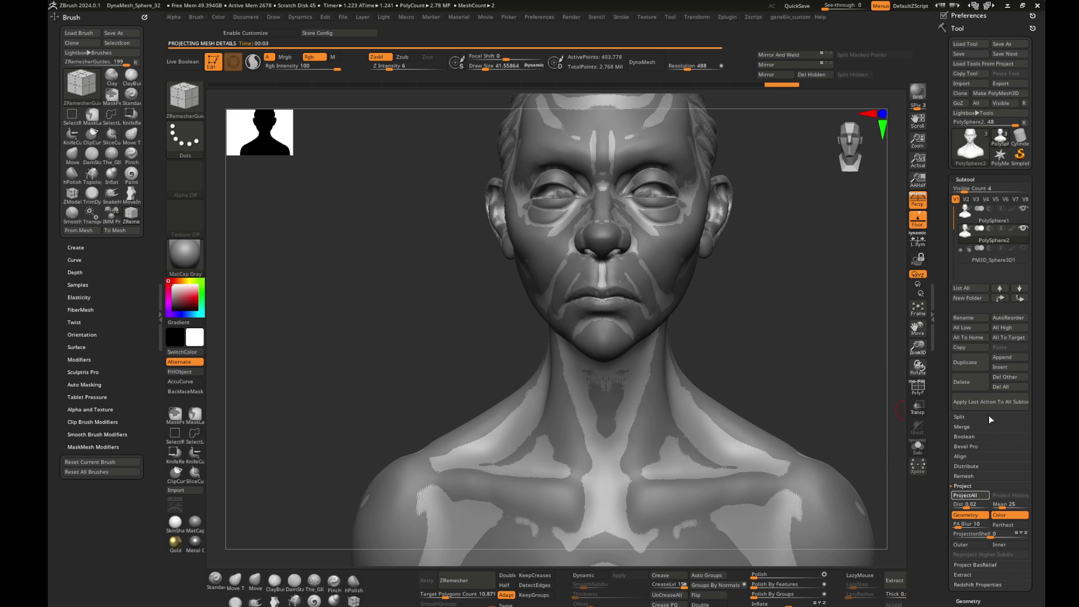
click(918, 446)
mouse_move(797, 365)
mouse_down()
mouse_move(819, 404)
mouse_move(855, 429)
mouse_move(823, 433)
mouse_move(802, 378)
mouse_move(782, 369)
mouse_move(849, 359)
mouse_move(828, 390)
mouse_move(798, 378)
mouse_move(810, 354)
mouse_move(775, 339)
mouse_move(804, 332)
mouse_move(843, 356)
mouse_move(820, 373)
mouse_up()
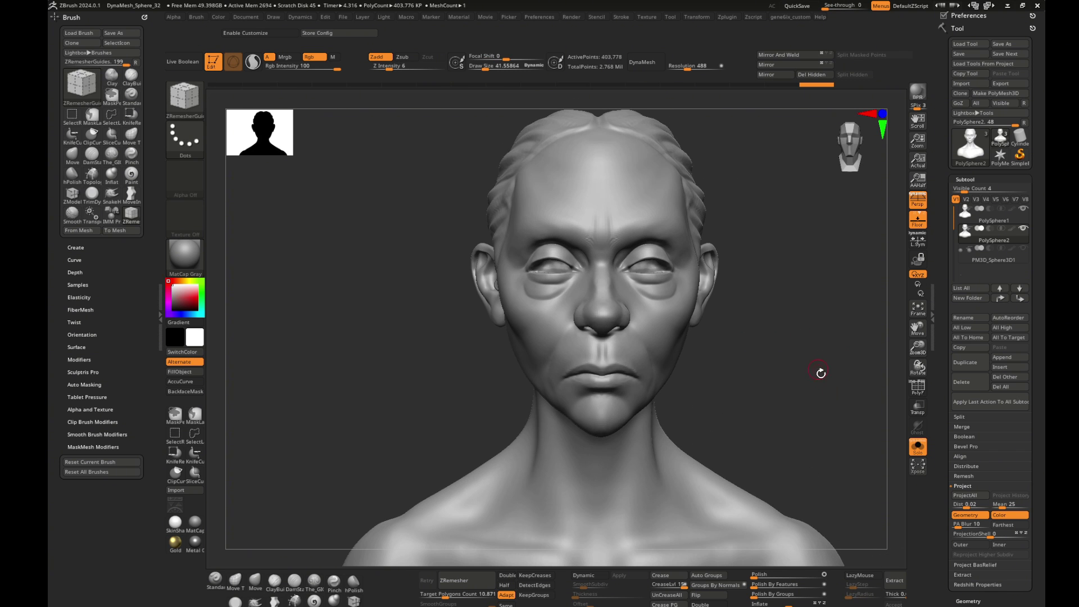
key(ctrl+d)
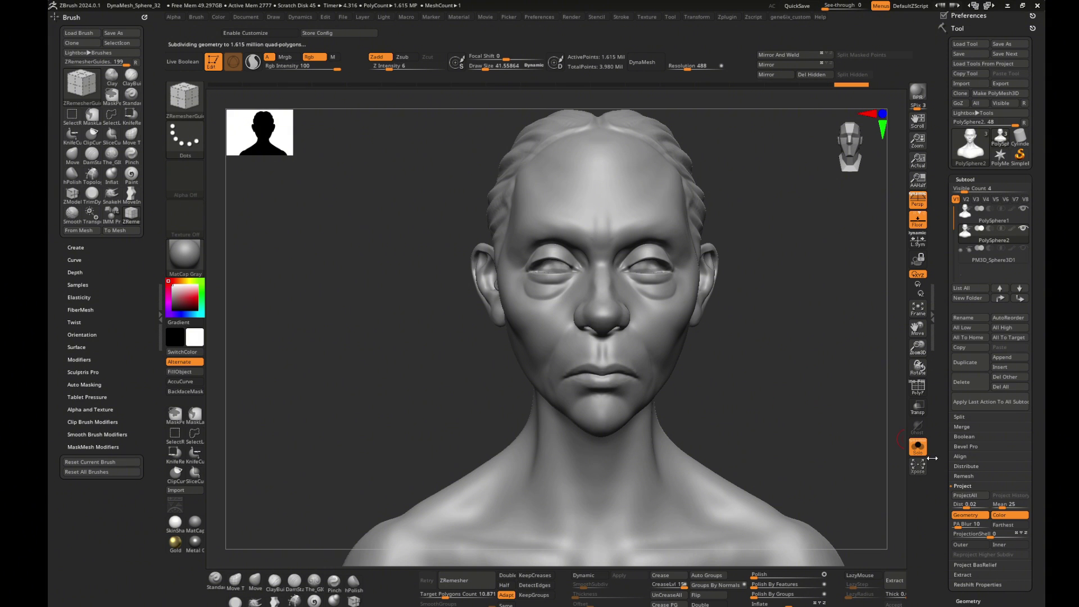
- Turn Solo off, run ProjectAll on the subdivided head, and hide PolySphere1
click(918, 447)
click(962, 495)
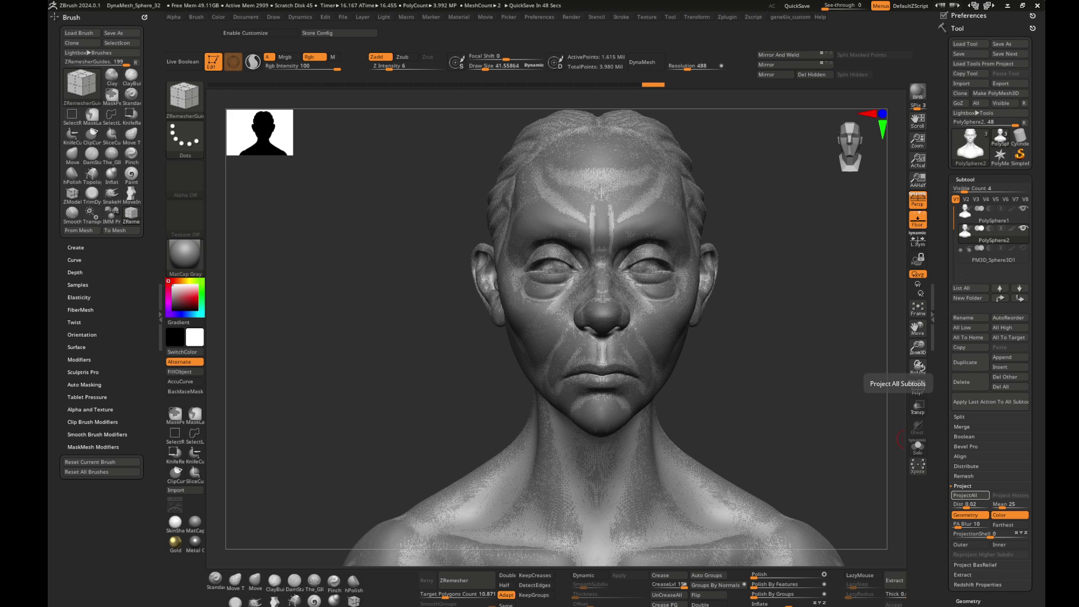
click(1022, 208)
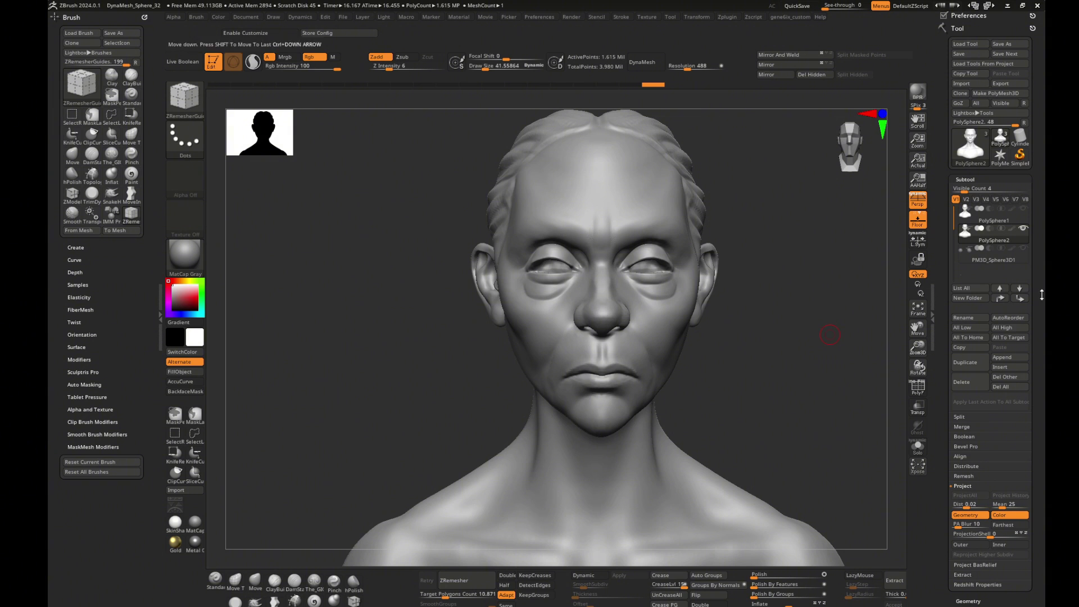
mouse_move(831, 337)
mouse_down()
mouse_move(801, 323)
mouse_move(837, 357)
mouse_up()
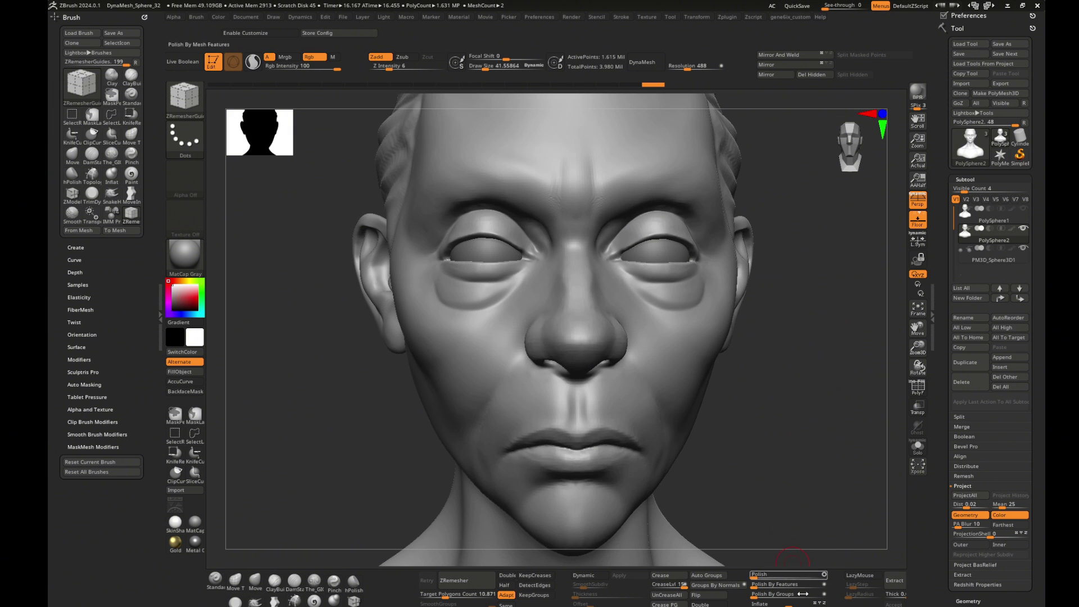
- Refine the upper lip edge and mouth corner, then add ClayBuildup volume to the lips
drag(292, 393, 713, 381)
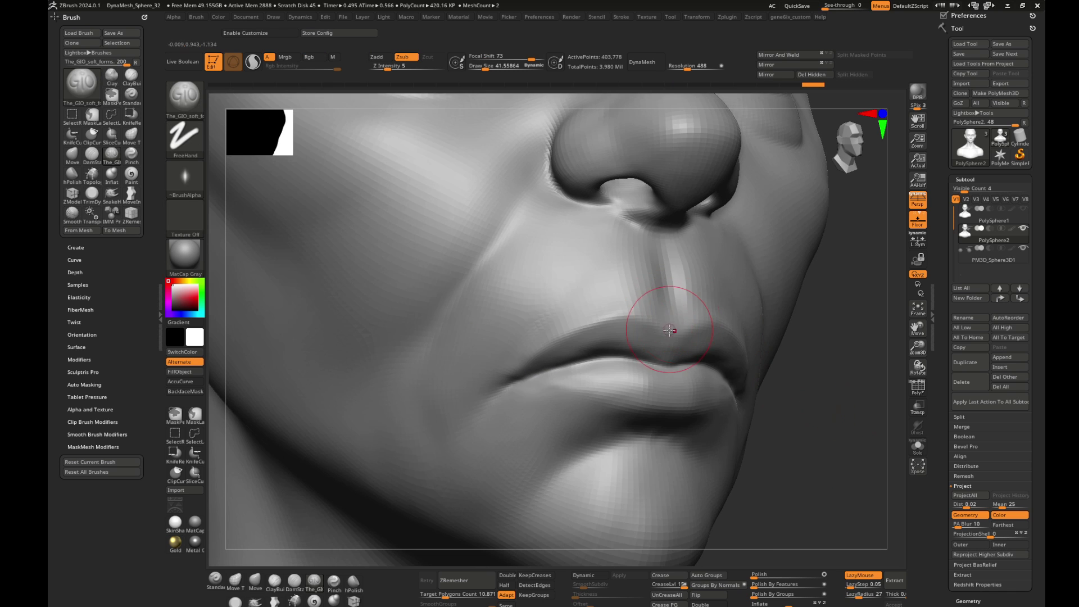
drag(642, 315, 580, 329)
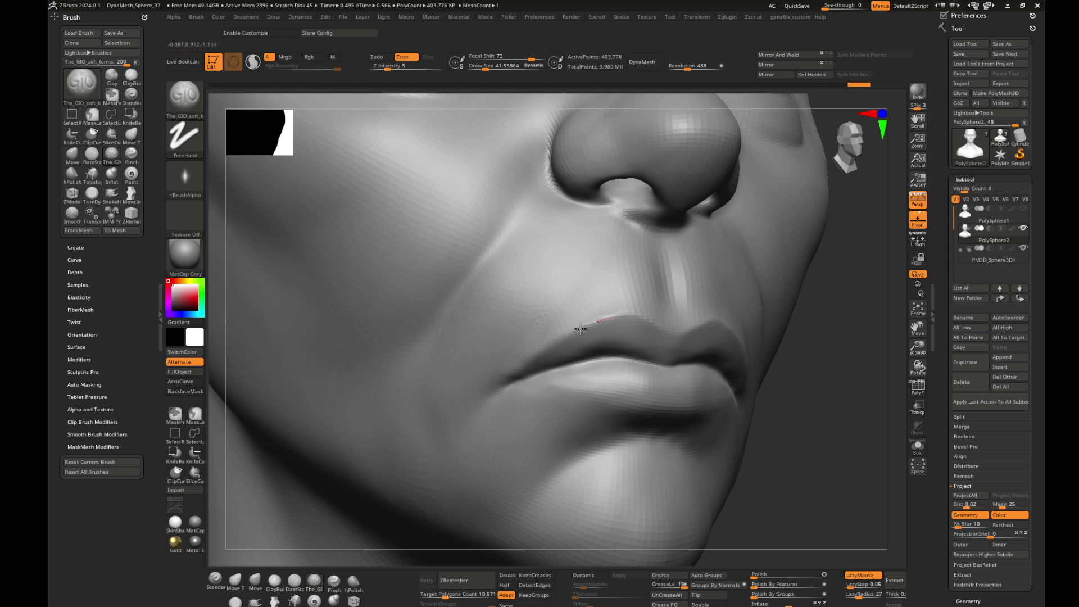
mouse_move(500, 376)
mouse_down()
mouse_move(583, 359)
mouse_move(699, 361)
mouse_up()
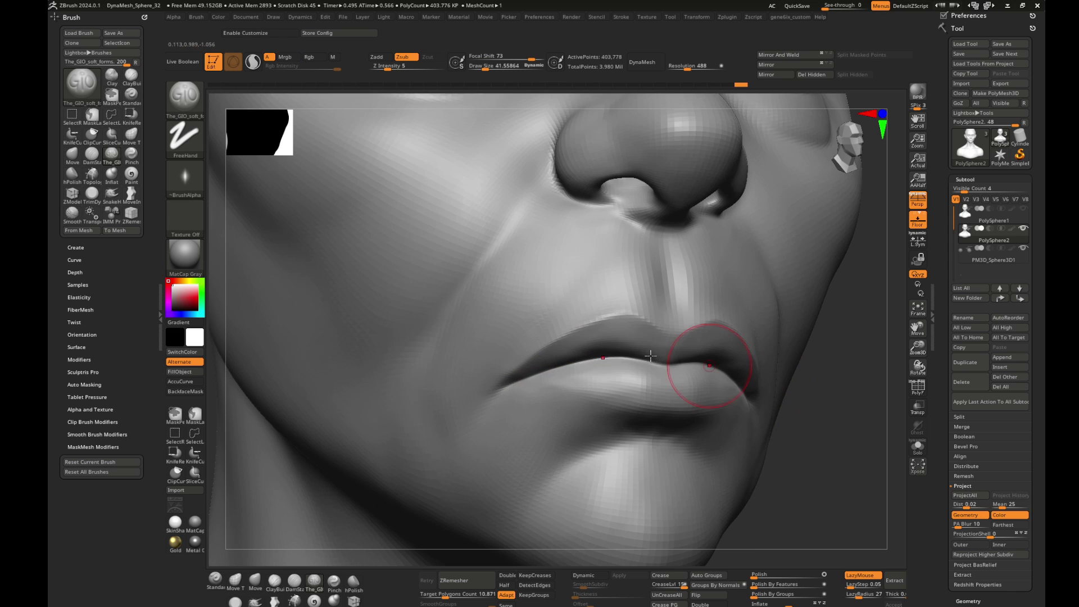
mouse_move(631, 356)
right_down()
mouse_move(814, 361)
mouse_move(670, 352)
right_up()
key(b)
key(c)
key(b)
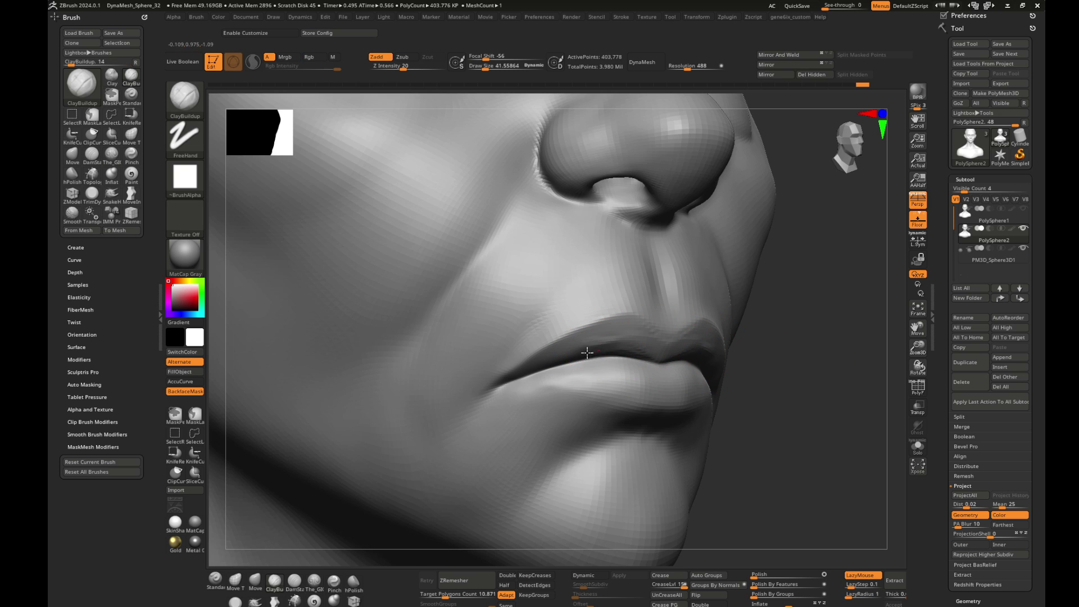
mouse_move(627, 351)
mouse_down()
mouse_move(639, 361)
mouse_move(550, 398)
mouse_up()
right_drag(549, 398, 680, 344)
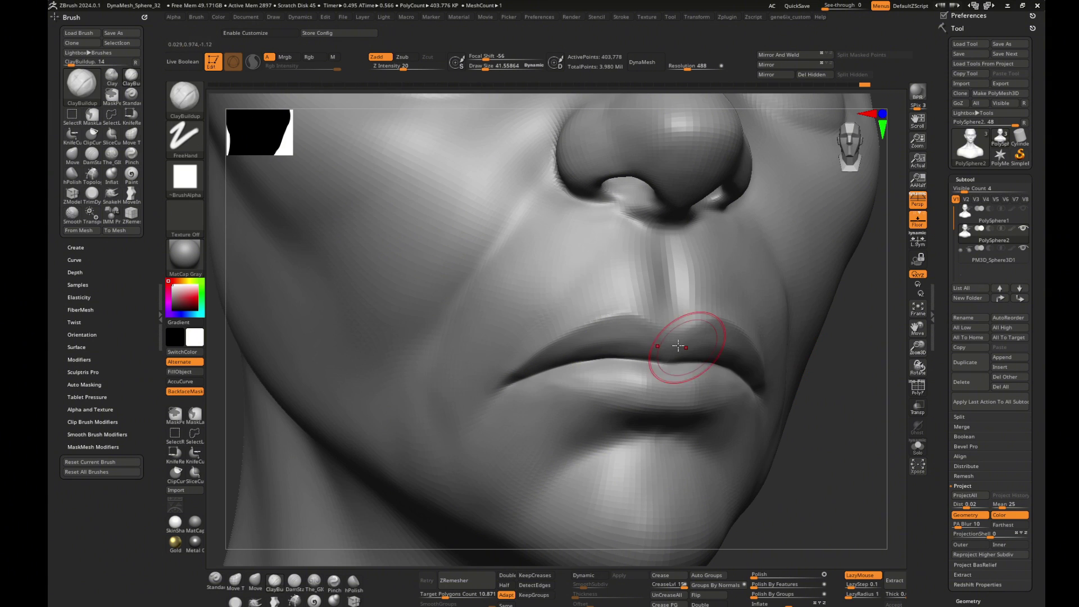
- Carve the upper lip with soft forms and build up clay along the philtrum
key(b)
key(t)
key(g)
drag(665, 331, 651, 326)
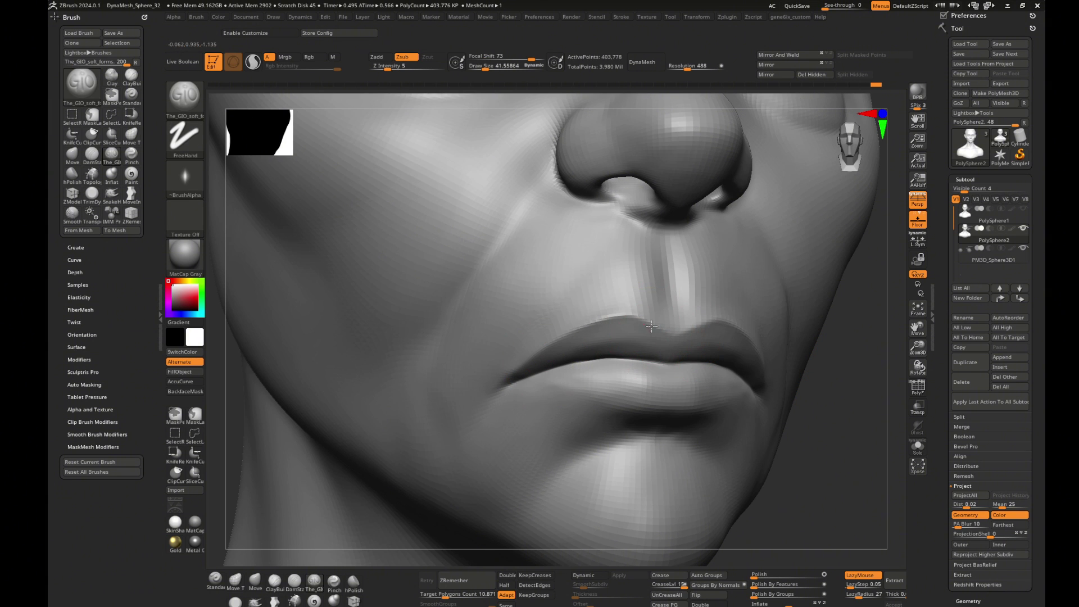
right_drag(850, 399, 669, 301)
key(b)
key(c)
key(b)
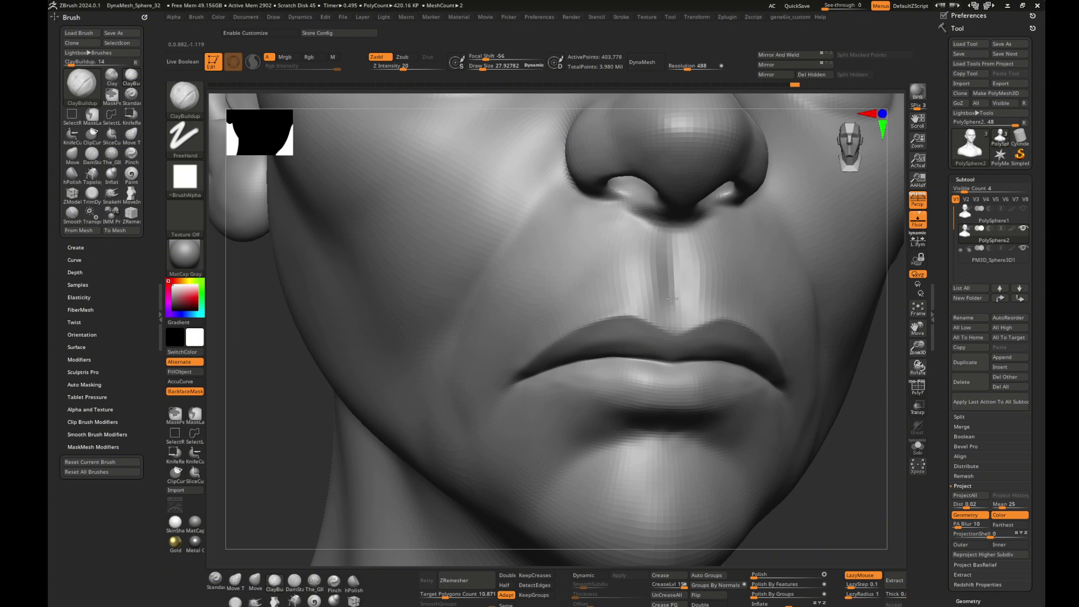
drag(668, 305, 677, 299)
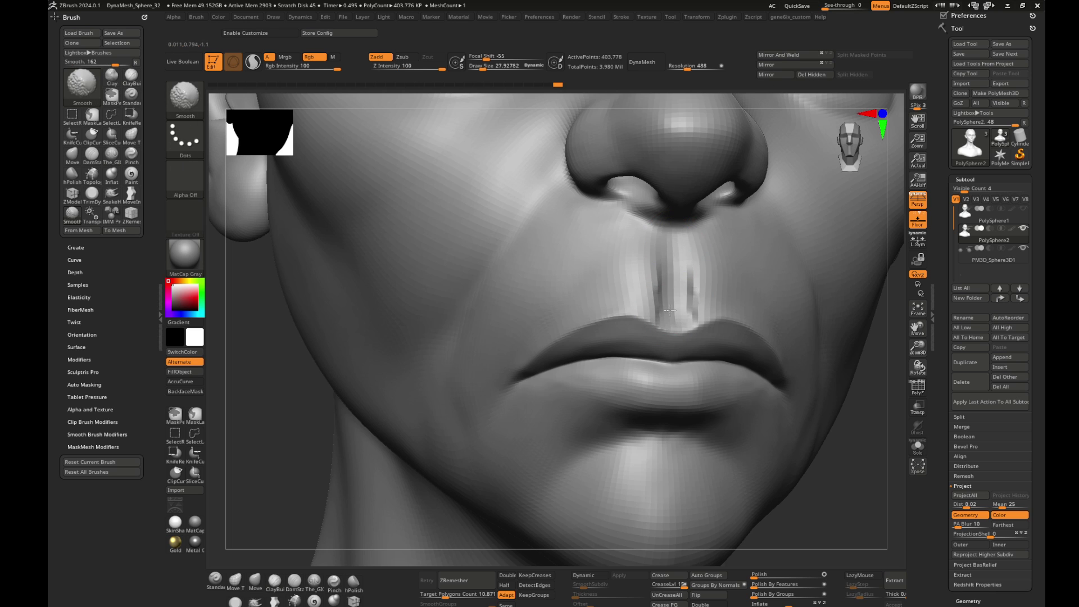
- Subdivide the head with Ctrl+D and smooth the lower lip and chin
mouse_move(853, 461)
right_down()
mouse_move(896, 438)
mouse_move(774, 405)
right_up()
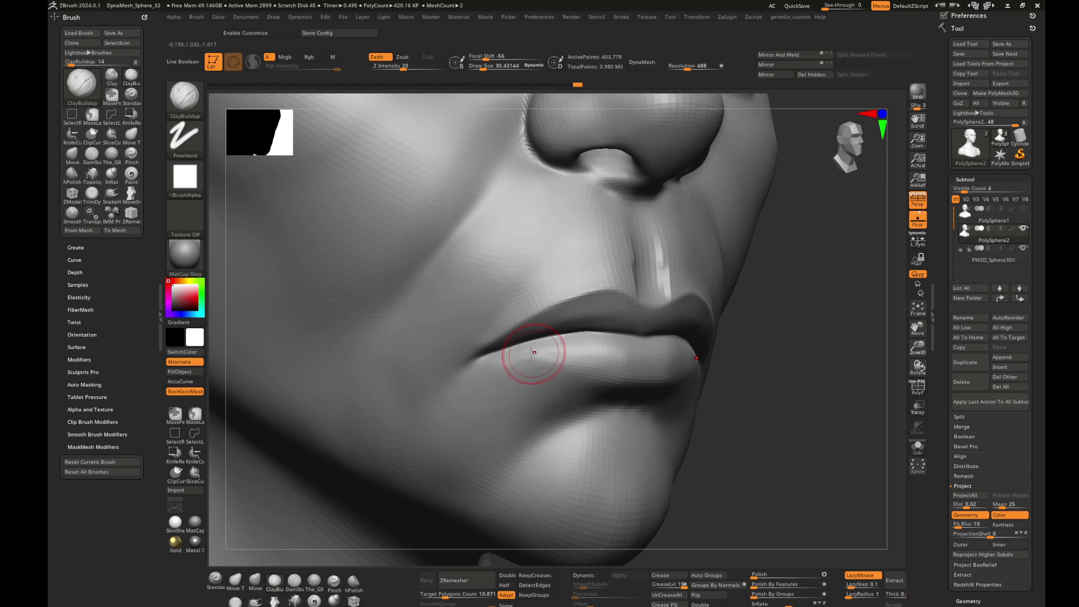
key(ctrl)
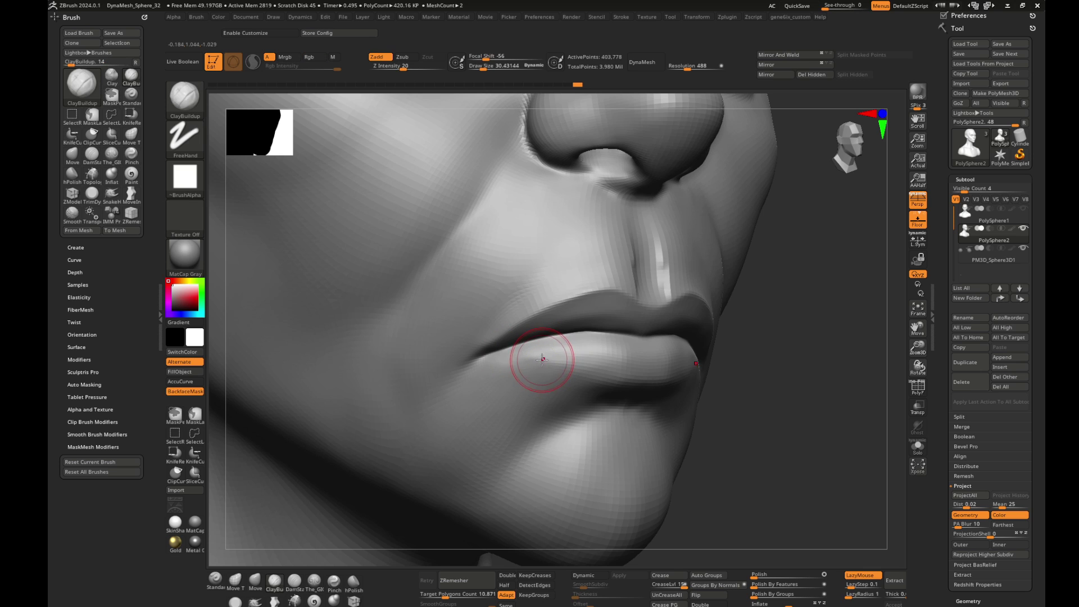
key(1)
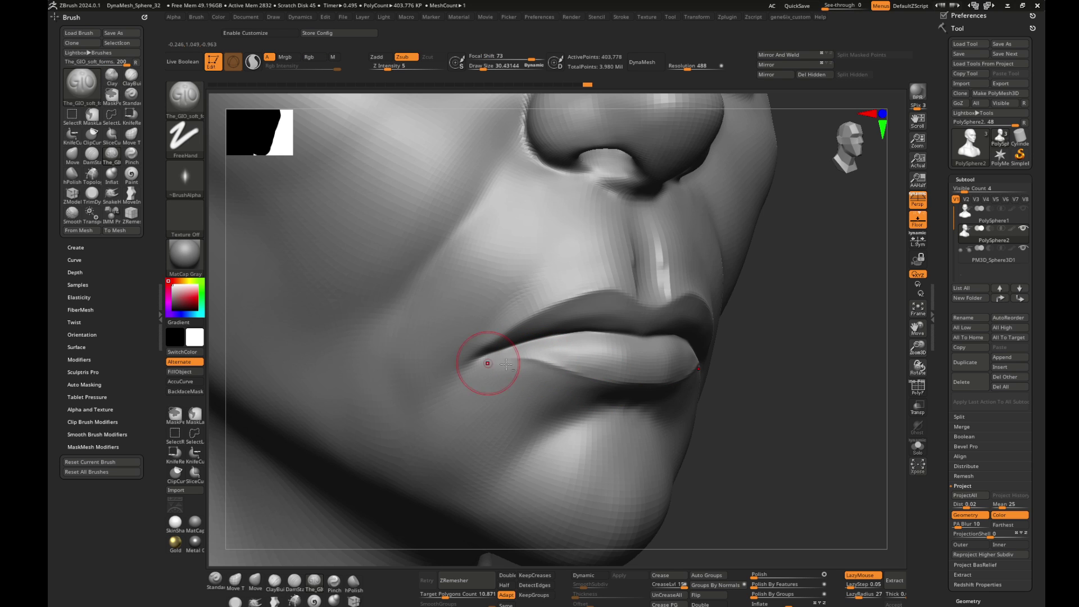
key(2)
right_drag(517, 356, 760, 397)
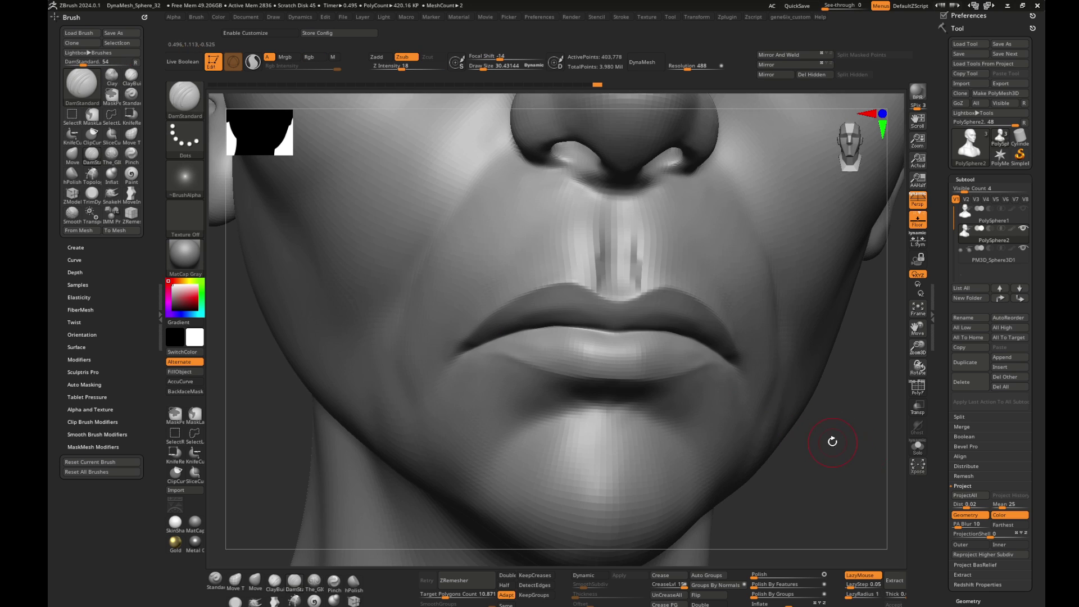
right_drag(828, 440, 718, 380)
key(ctrl+d)
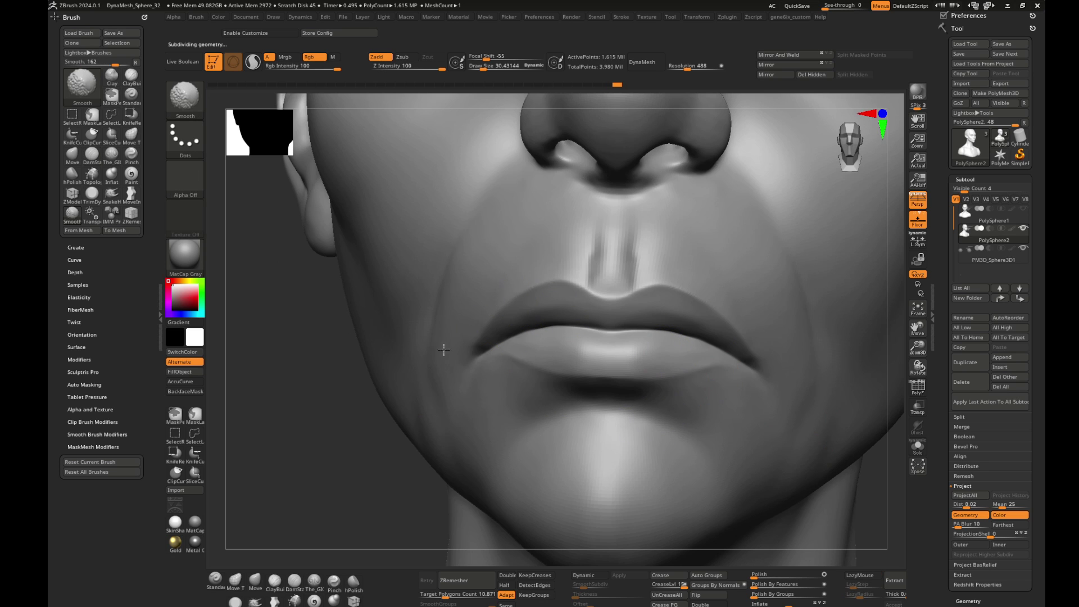
key(shift)
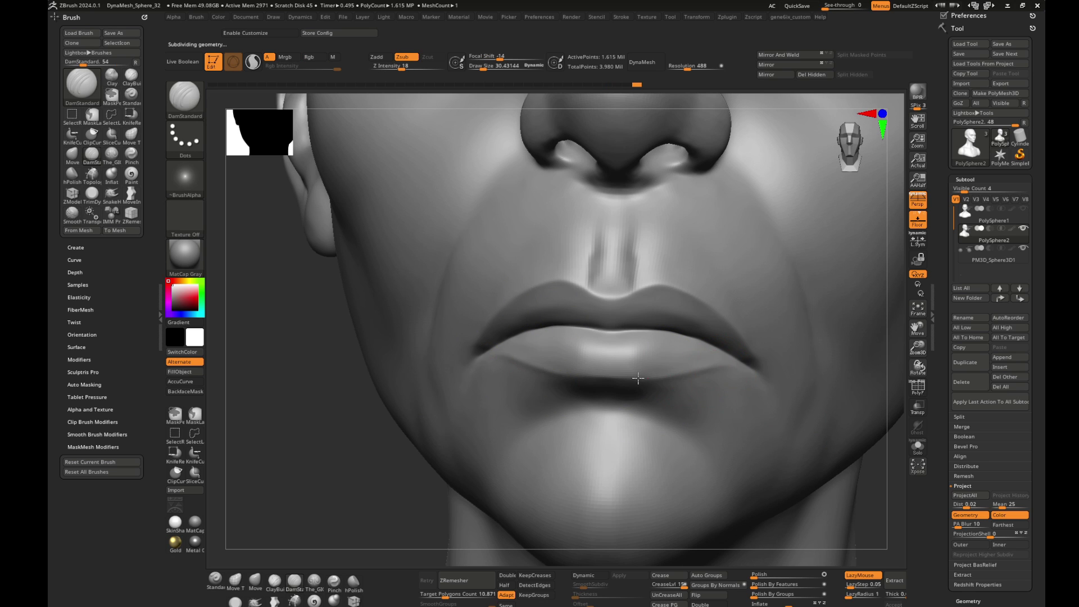
key(shift)
key(shift)
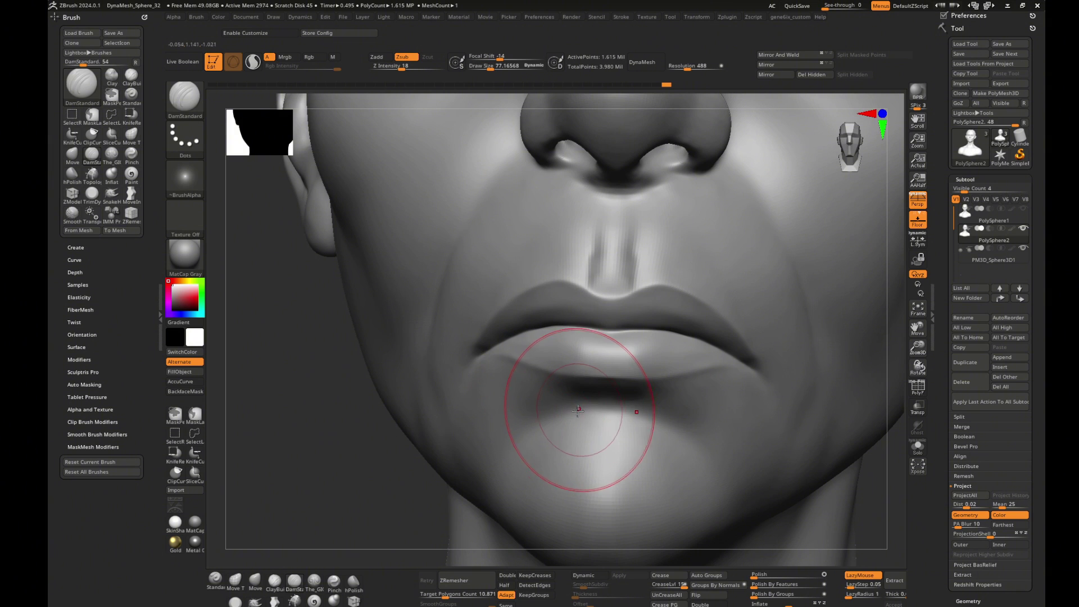
drag(542, 420, 504, 464)
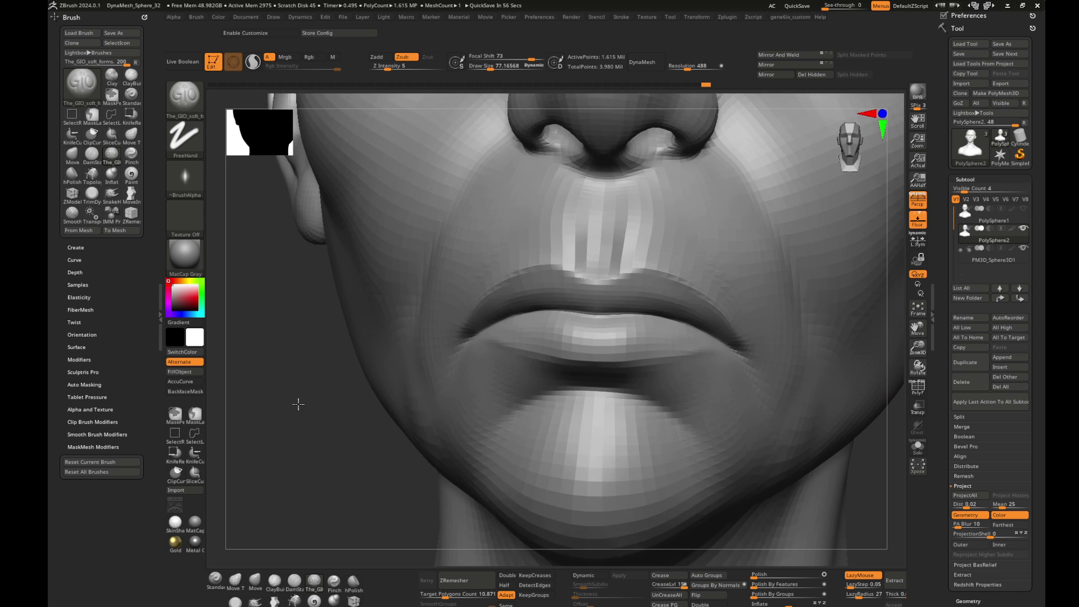
right_drag(752, 412, 787, 260)
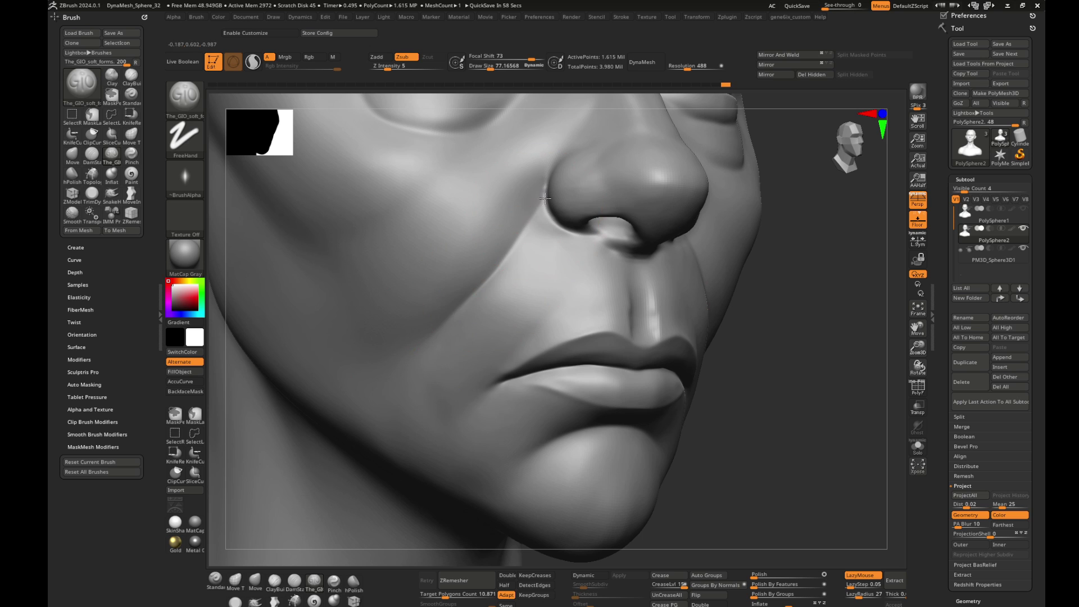
- Inspect the nose from several angles and build up clay along the nose bridge
right_drag(777, 297, 535, 200)
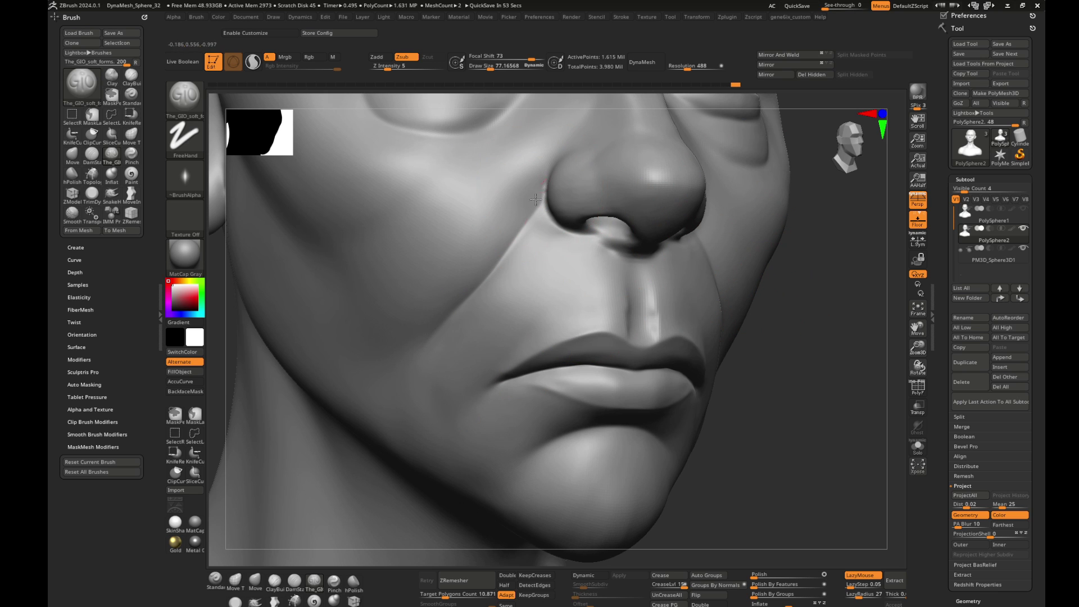
right_drag(855, 294, 558, 149)
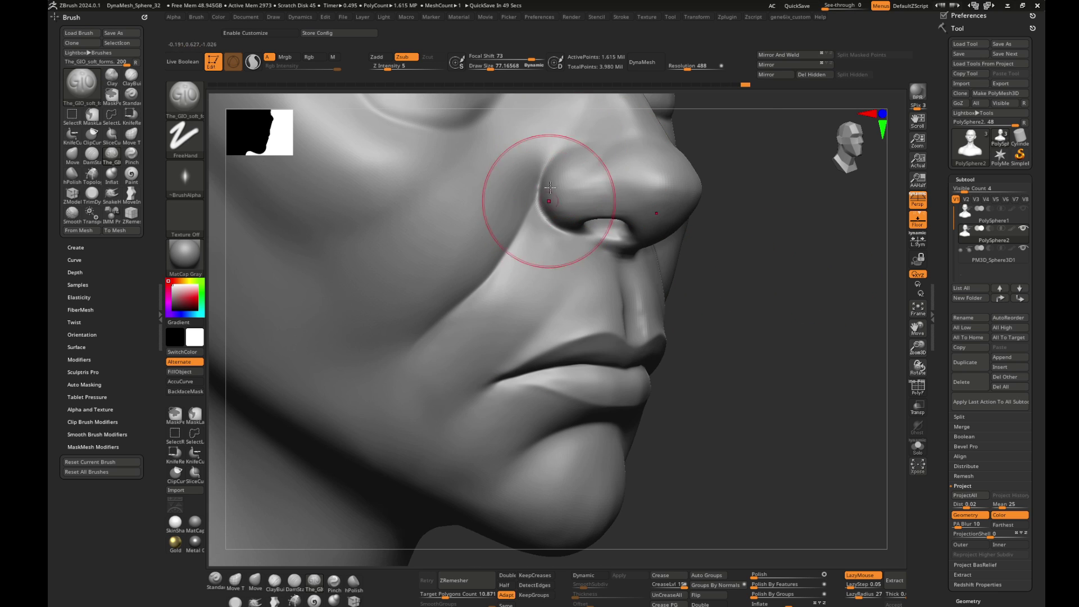
right_drag(541, 199, 722, 264)
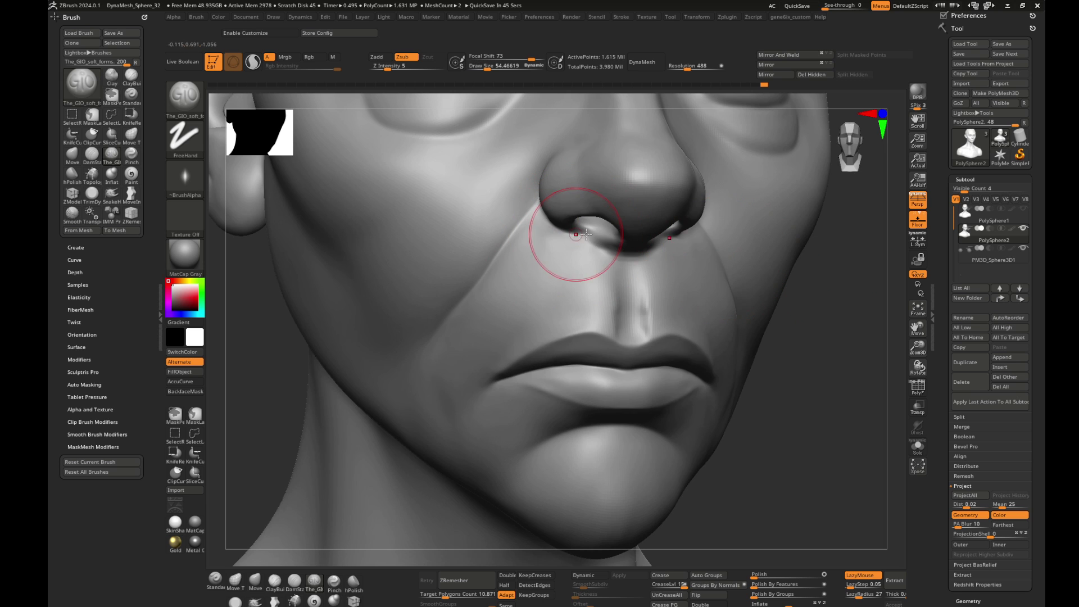
right_drag(597, 248, 630, 241)
key(shift)
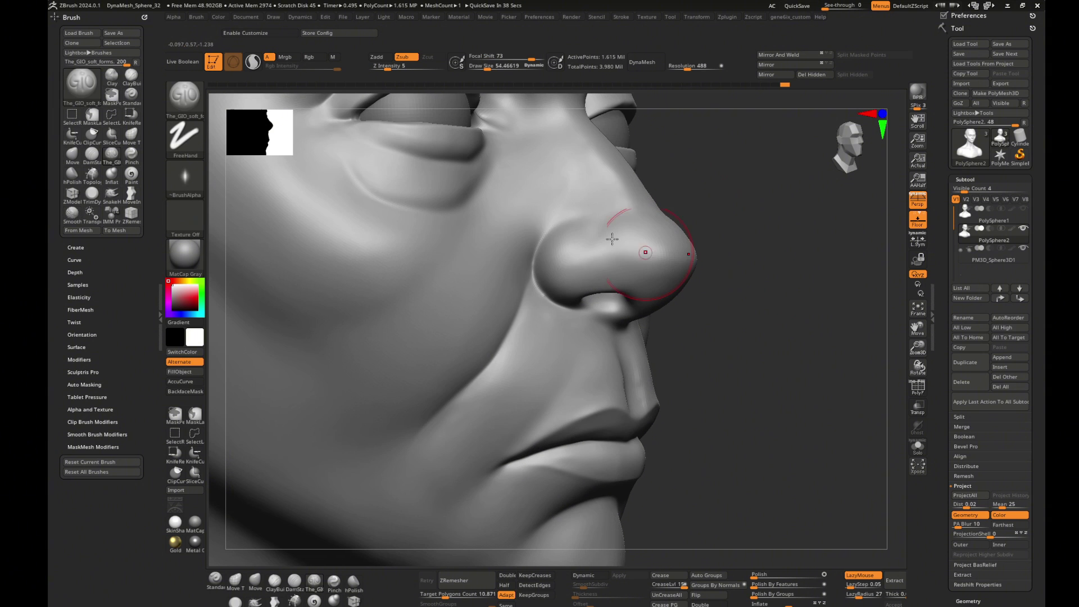
mouse_move(606, 227)
right_down()
mouse_move(782, 260)
mouse_move(563, 294)
right_up()
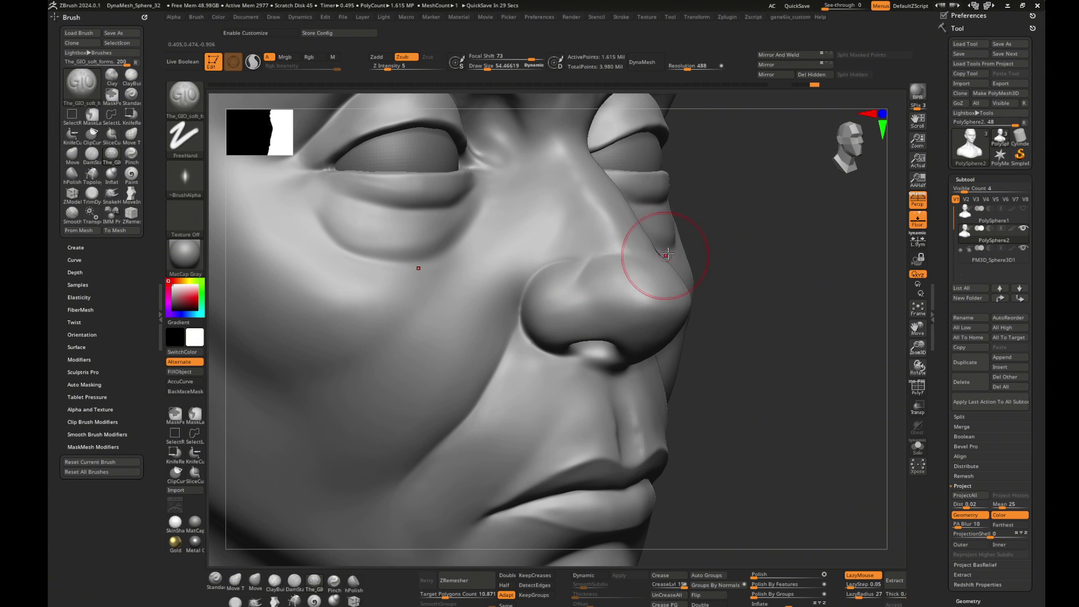
mouse_move(663, 253)
right_down()
mouse_move(578, 284)
mouse_move(739, 298)
right_up()
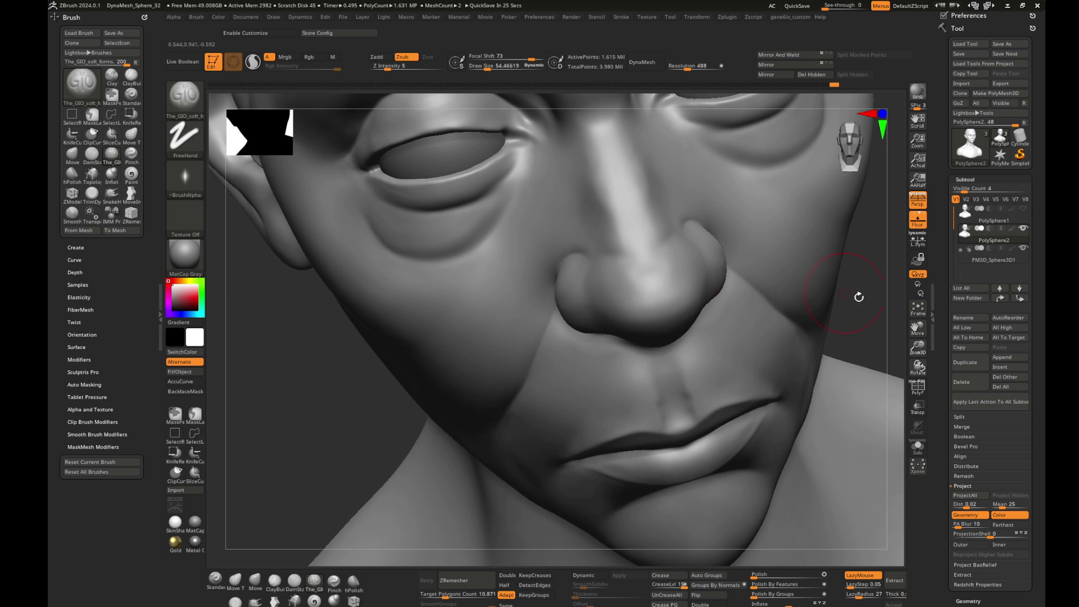
right_drag(858, 296, 622, 272)
mouse_move(735, 287)
right_down()
mouse_move(644, 272)
mouse_move(824, 305)
mouse_move(566, 264)
right_up()
key(b)
key(c)
key(b)
drag(558, 248, 546, 272)
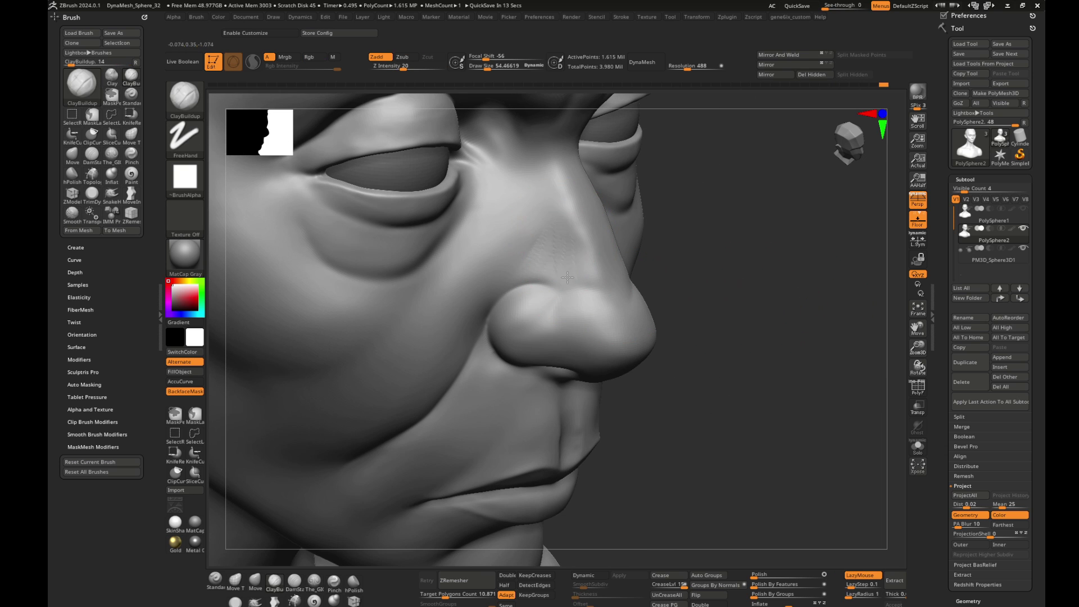
- Polish the surface beside the nose flat with the hPolish brush
key(shift)
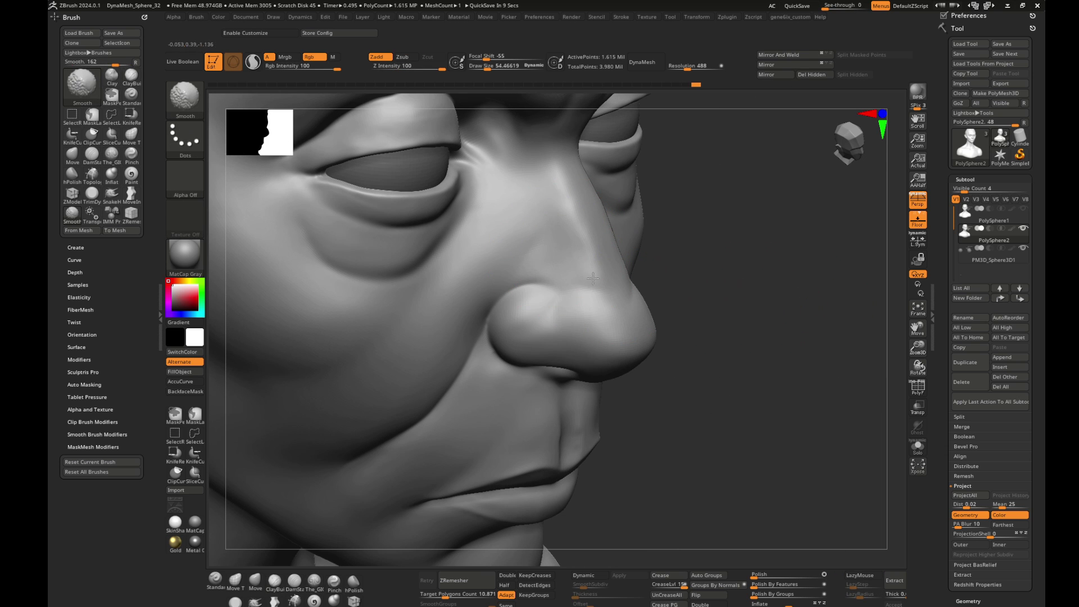
key(b)
key(h)
key(p)
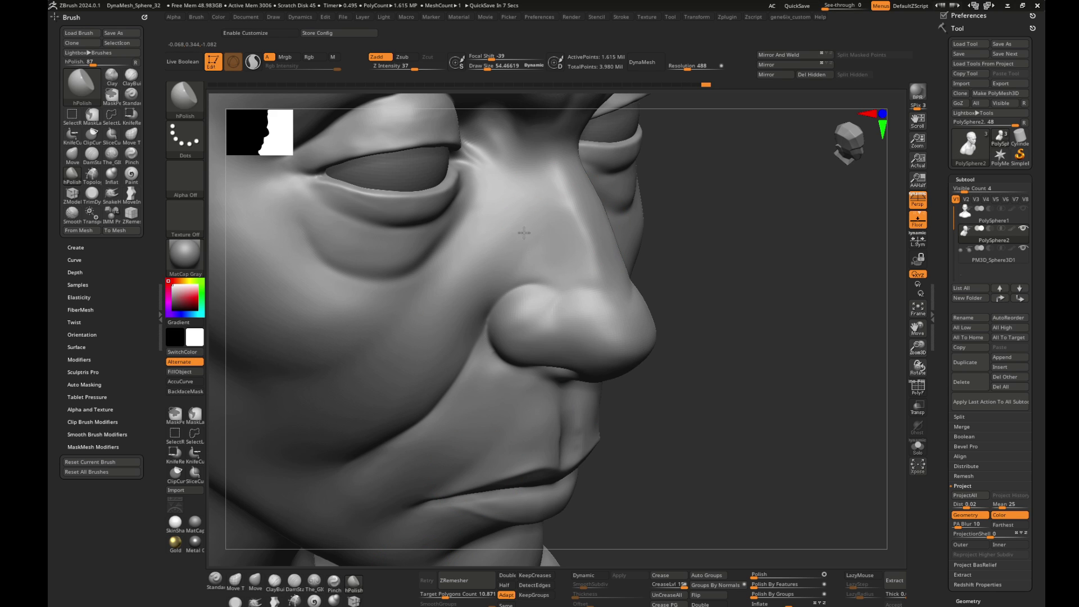
right_drag(402, 383, 579, 318)
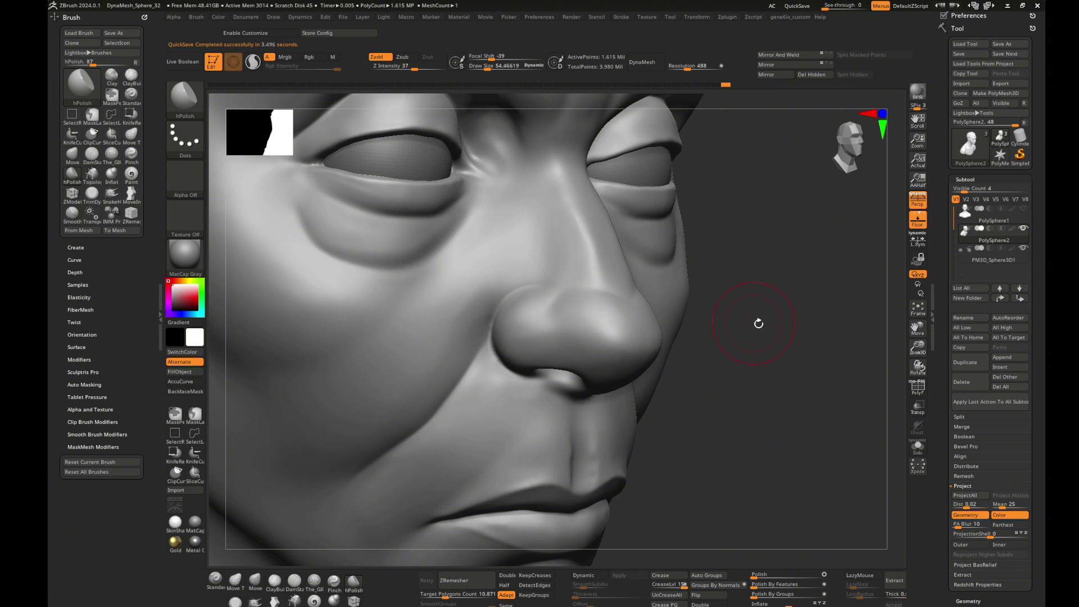
mouse_move(758, 321)
shift+mouse_down()
mouse_move(835, 398)
mouse_move(541, 351)
shift+mouse_up()
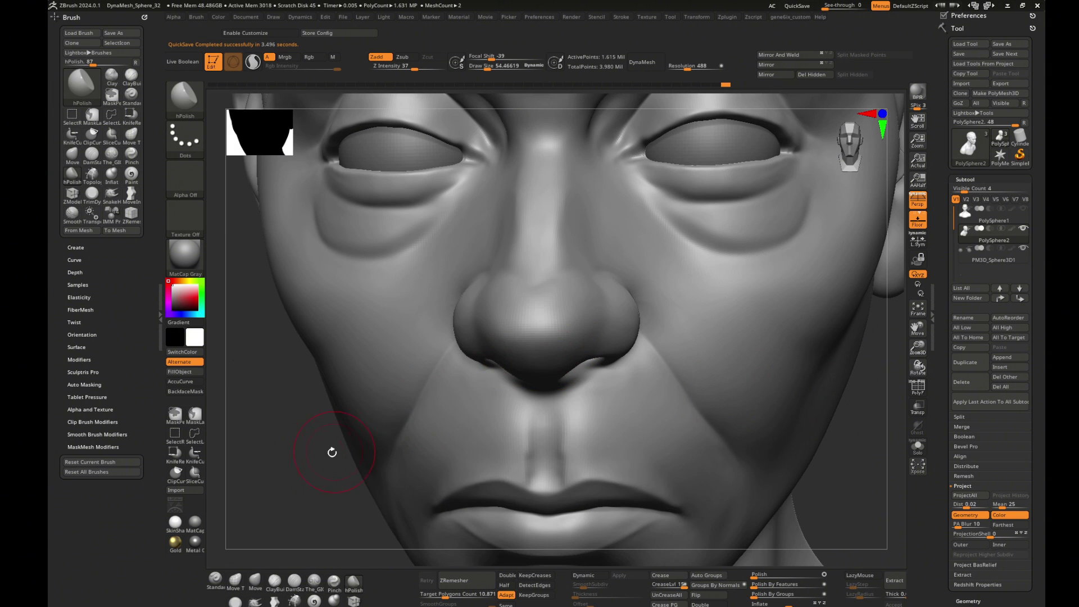
drag(332, 453, 458, 362)
- Select DamStandard with LazyMouse on and frame the nose and cheek
key(b)
key(d)
key(s)
click(863, 574)
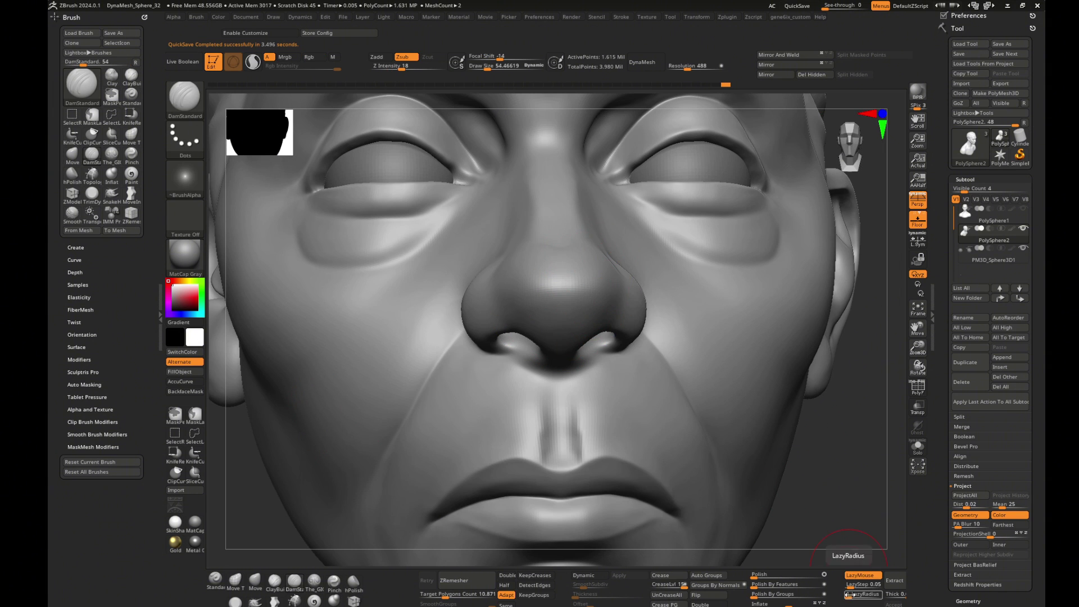
drag(863, 431, 578, 283)
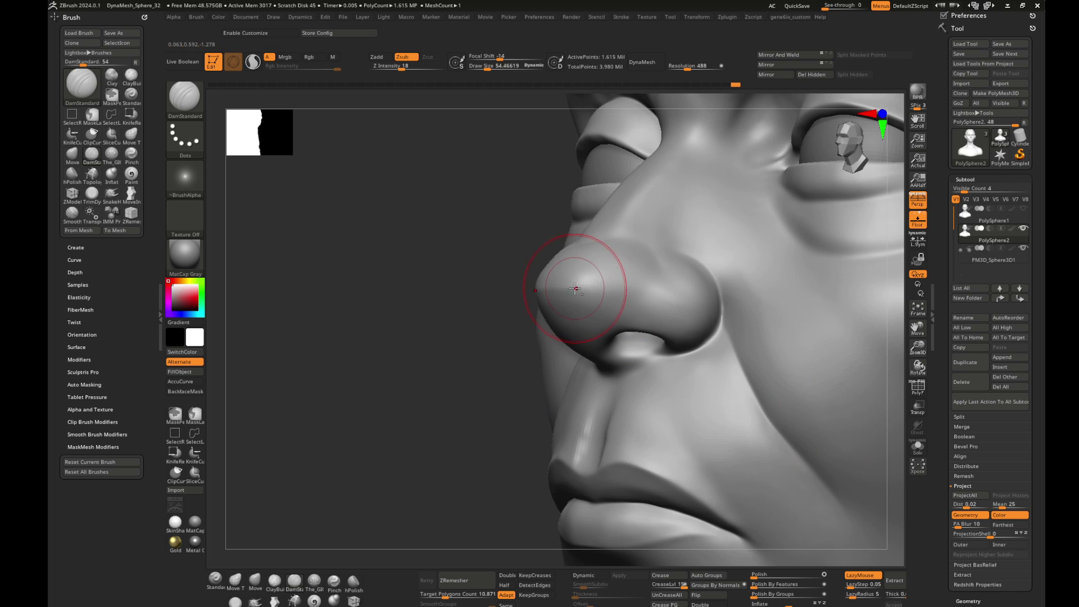
key(shift)
mouse_move(583, 329)
mouse_down()
mouse_move(558, 288)
mouse_move(842, 450)
mouse_move(869, 499)
mouse_move(787, 354)
mouse_up()
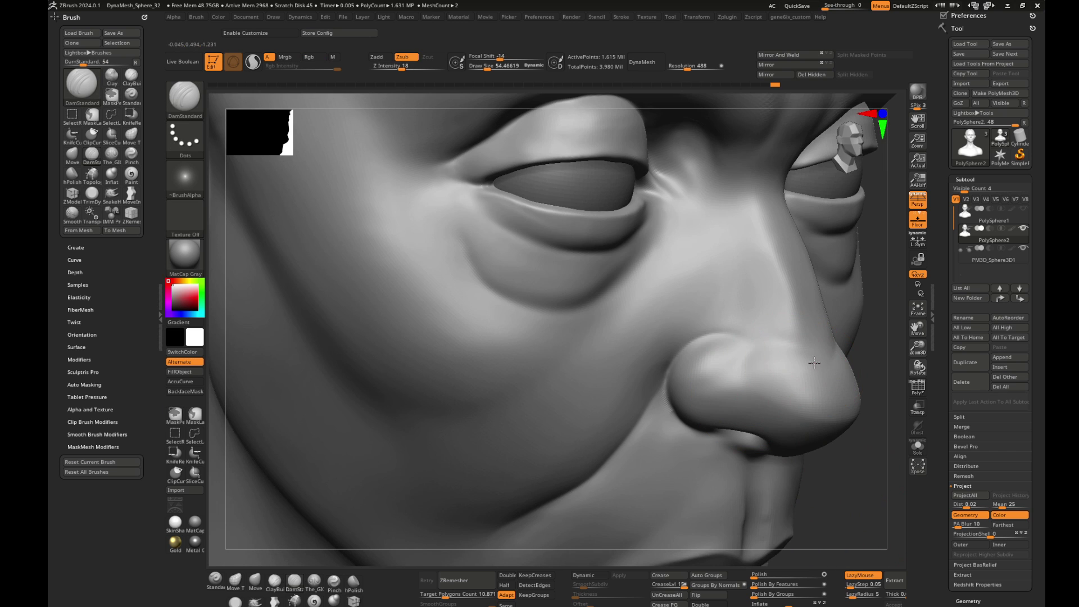
key(2)
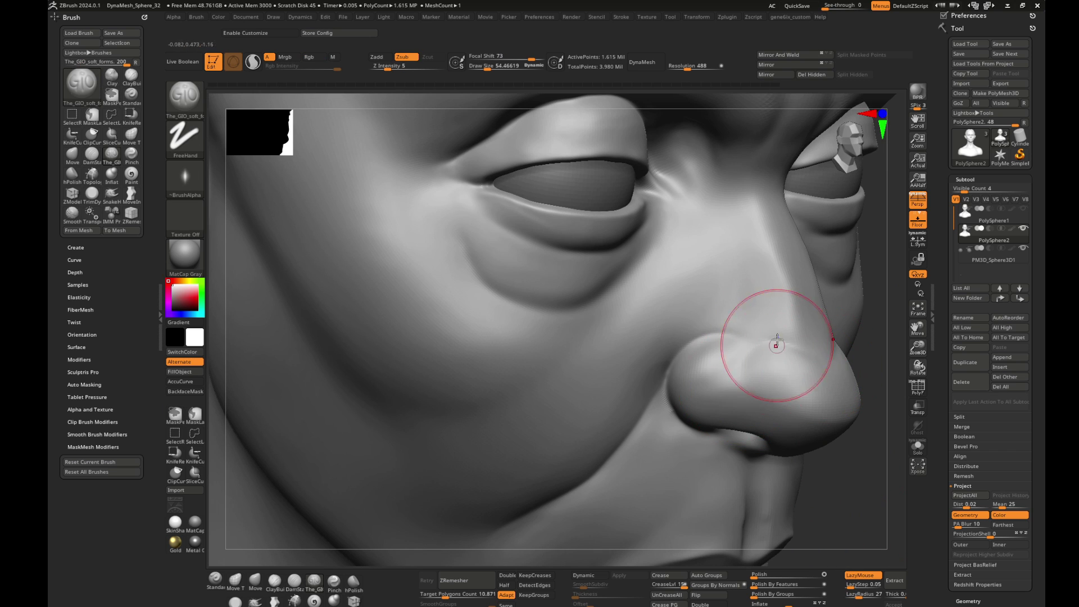
key(shift)
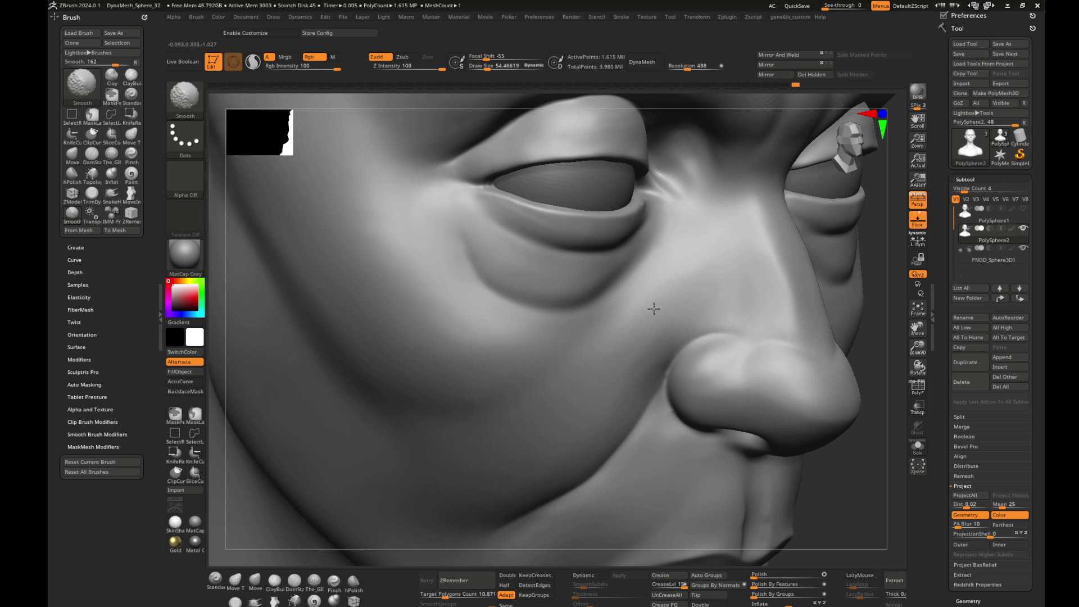
mouse_move(828, 470)
mouse_down()
mouse_move(844, 417)
mouse_move(621, 382)
mouse_up()
key(shift)
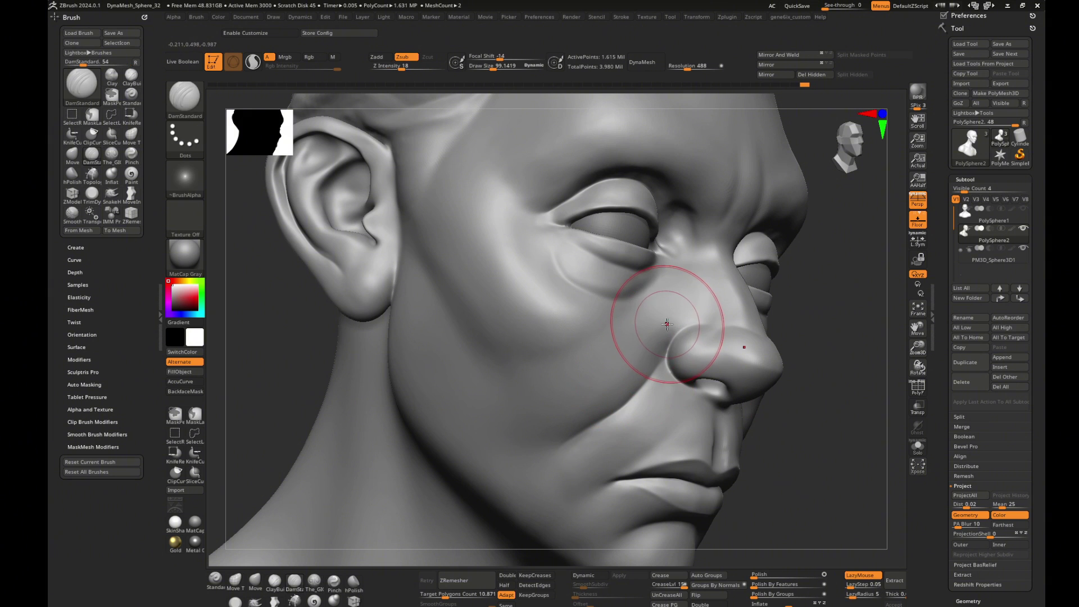
- Carve the nasolabial fold, then smooth the crease and the nose-cheek area
drag(661, 329, 576, 424)
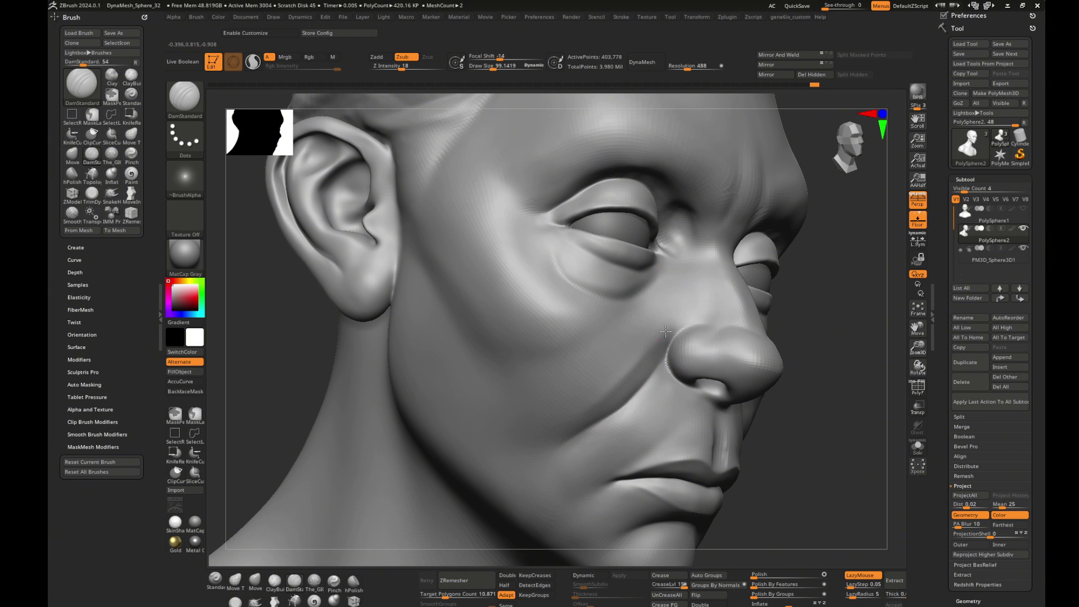
shift+drag(645, 354, 646, 364)
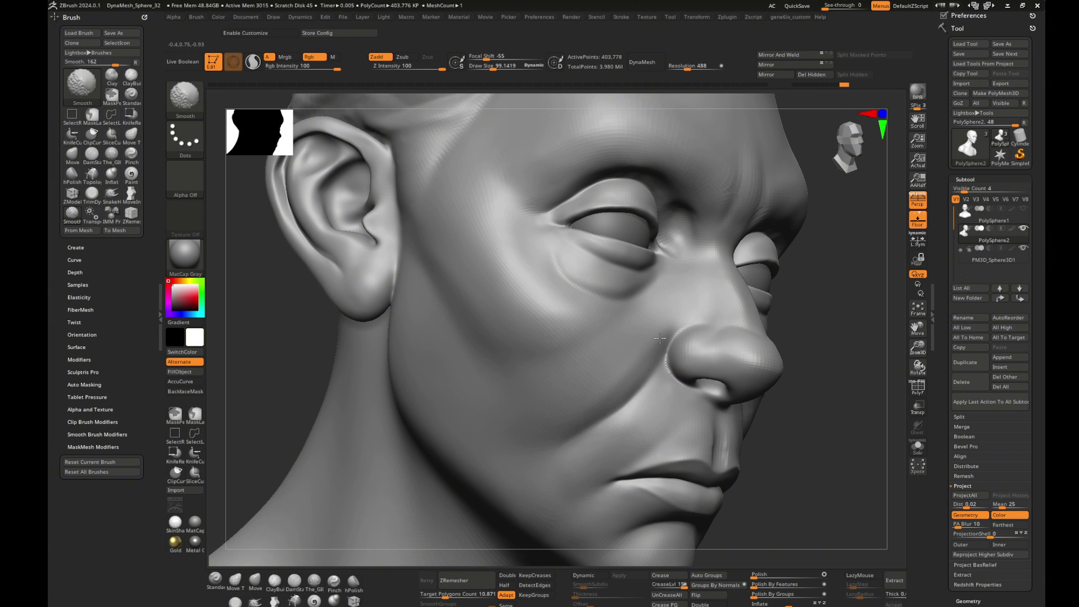
drag(835, 423, 820, 427)
shift+drag(680, 385, 646, 393)
mouse_move(876, 426)
mouse_down()
mouse_move(900, 428)
mouse_move(865, 427)
mouse_up()
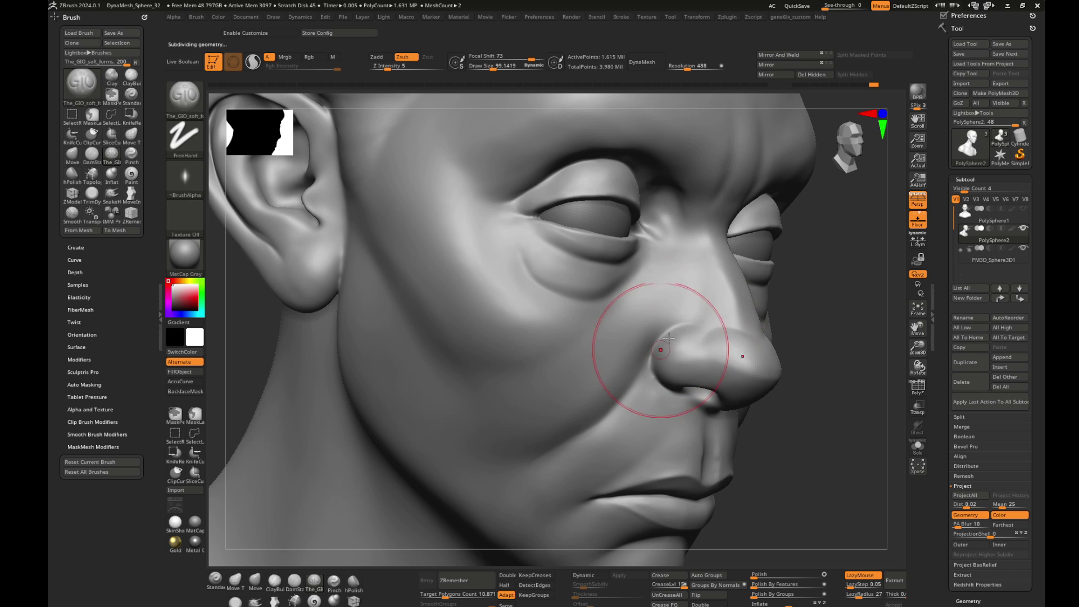
key(shift)
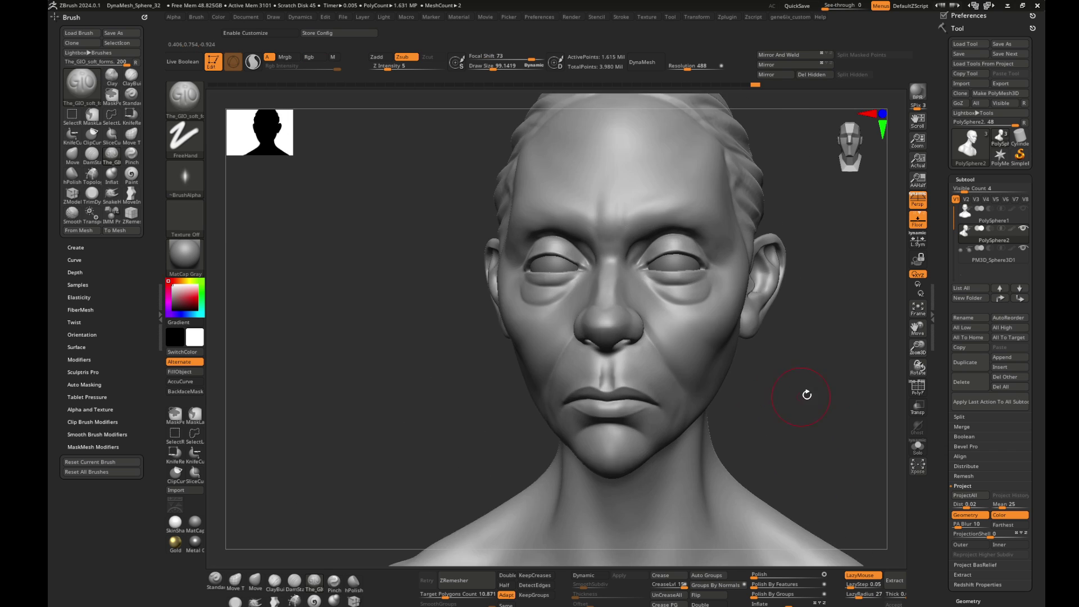
- Carve soft creases under the eye, at the inner corner and along the upper eyelid
mouse_move(807, 392)
mouse_down()
mouse_move(844, 404)
mouse_move(847, 393)
mouse_up()
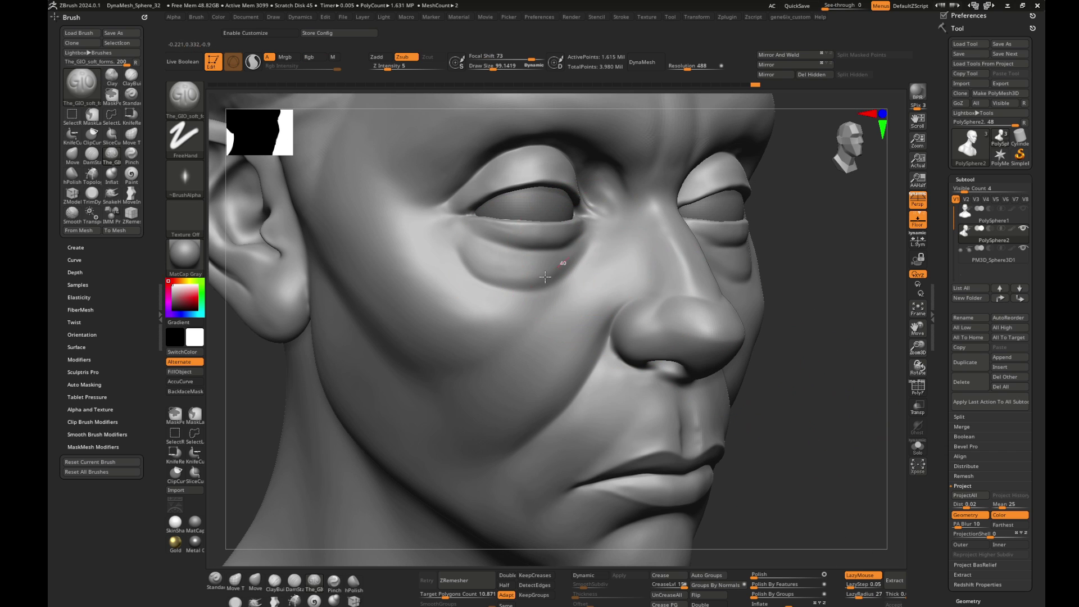
right_drag(458, 258, 621, 260)
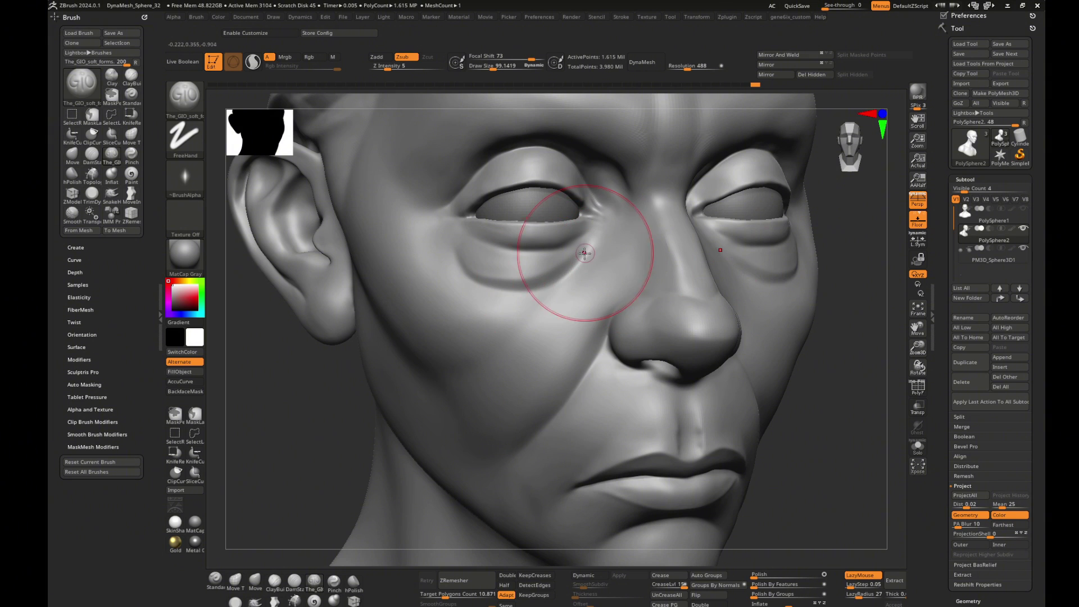
drag(449, 242, 525, 294)
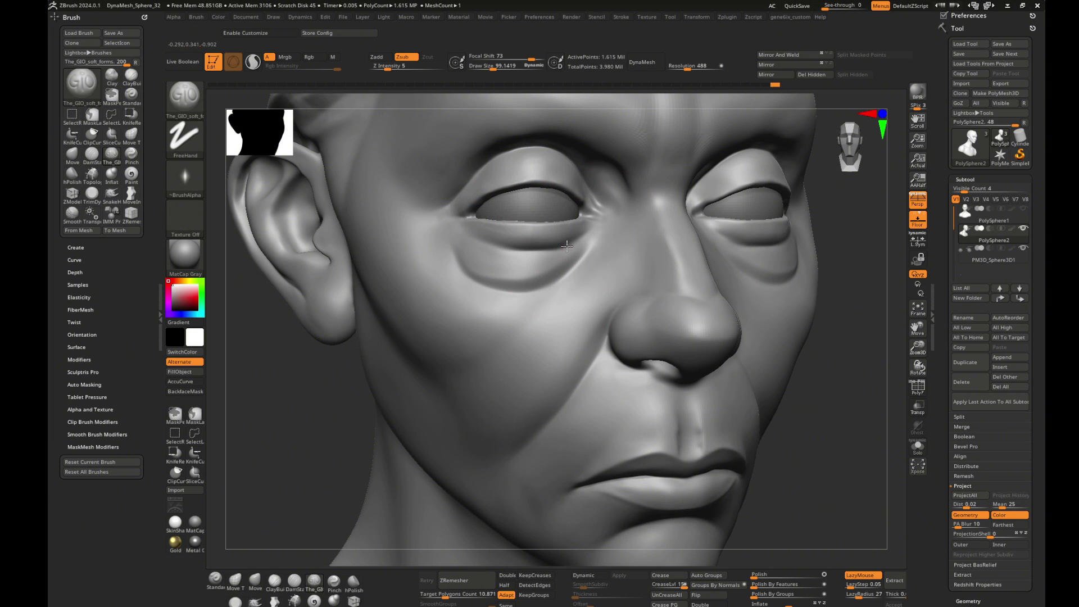
key(bracketleft)
key(bracketleft)
key(bracketleft)
mouse_move(578, 234)
mouse_down()
mouse_move(599, 230)
mouse_move(562, 250)
mouse_up()
drag(816, 325, 447, 224)
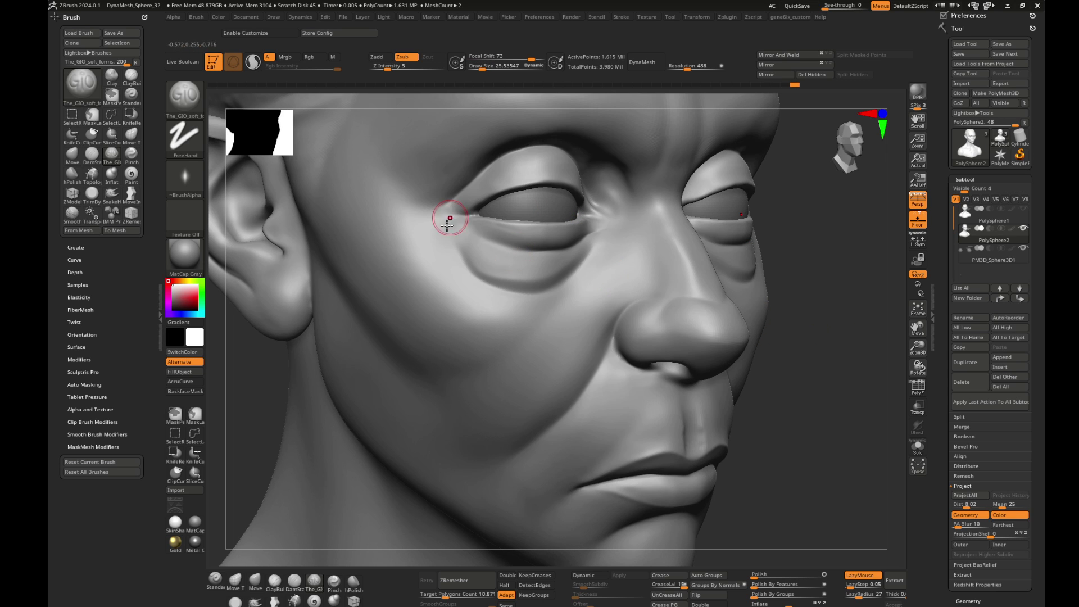
drag(522, 249, 512, 234)
key(shift)
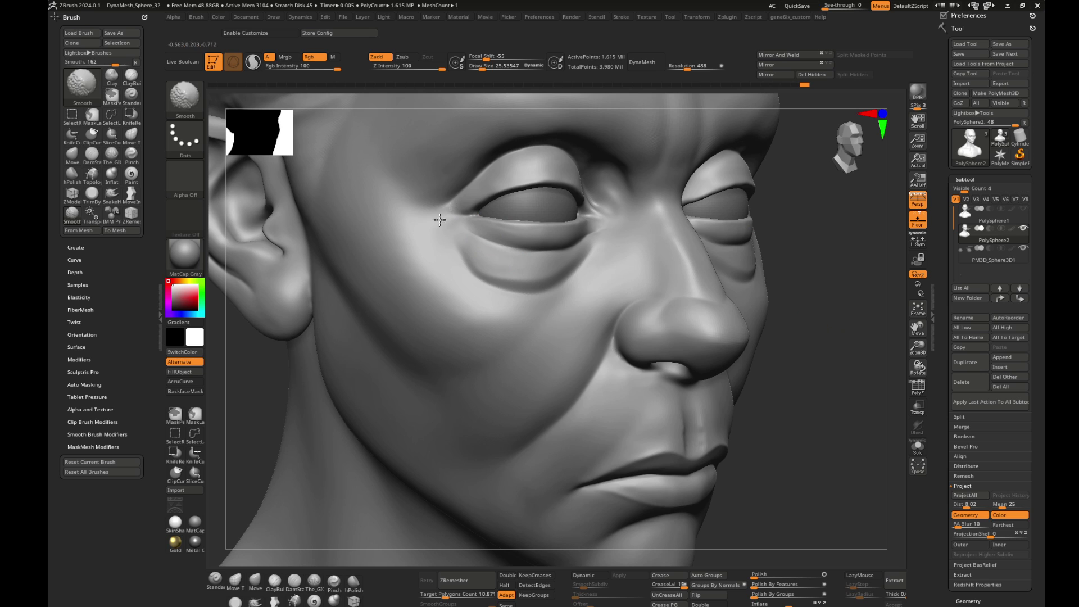
drag(469, 186, 455, 208)
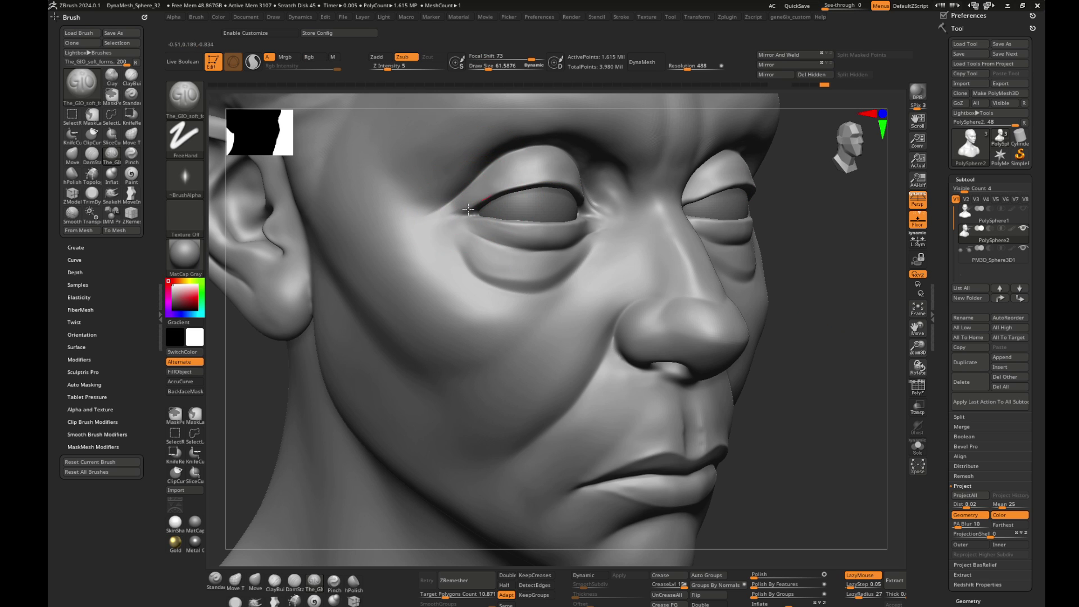
- Shrink the brush, switch to ClayBuildup and Shift-smooth around the eye corner
mouse_move(802, 289)
mouse_down()
mouse_move(776, 270)
mouse_move(392, 337)
mouse_move(493, 272)
mouse_up()
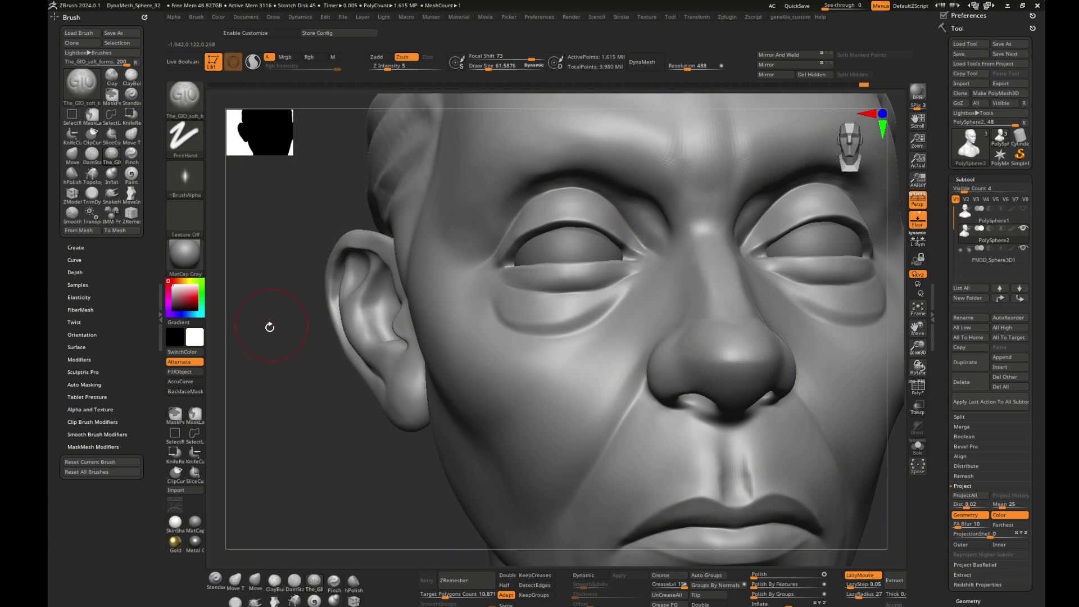
drag(269, 327, 573, 241)
key(bracketleft)
key(bracketleft)
key(bracketleft)
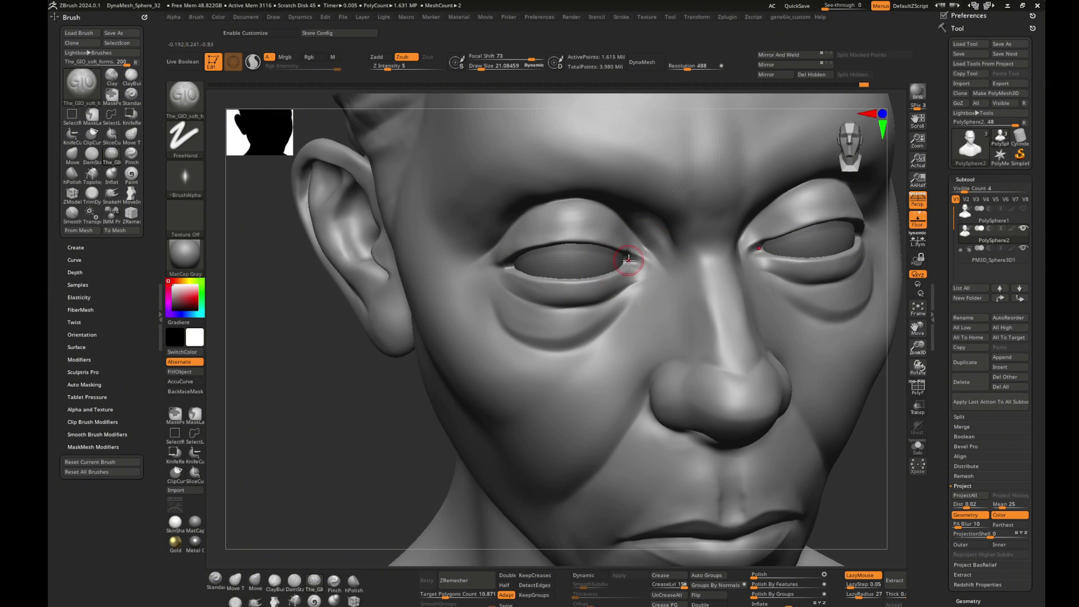
key(bracketleft)
key(b)
key(c)
key(b)
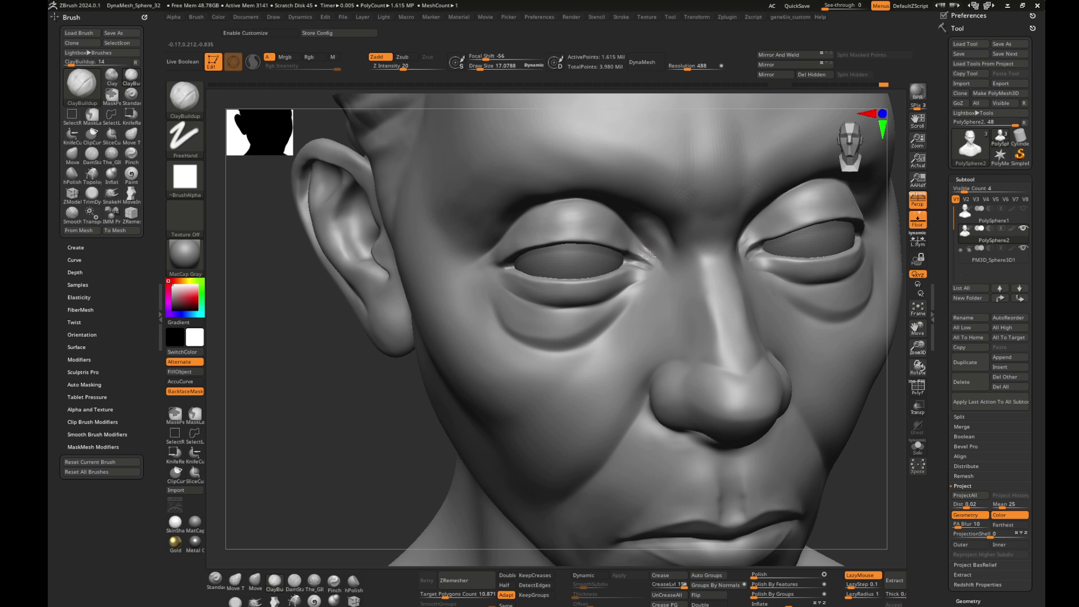
key(shift)
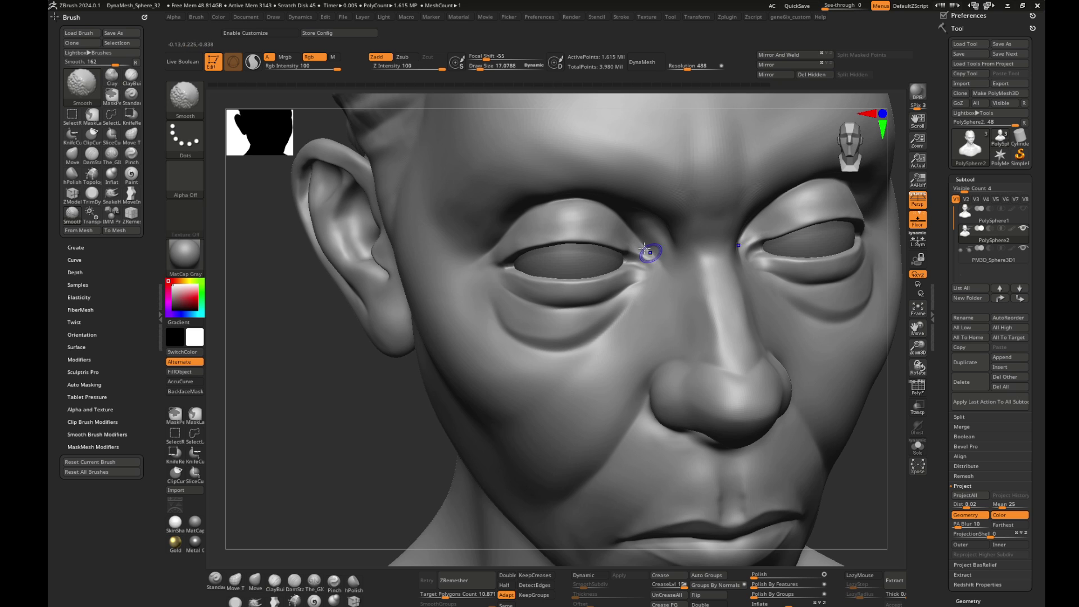
mouse_move(559, 220)
right_down()
mouse_move(532, 229)
mouse_move(301, 474)
right_up()
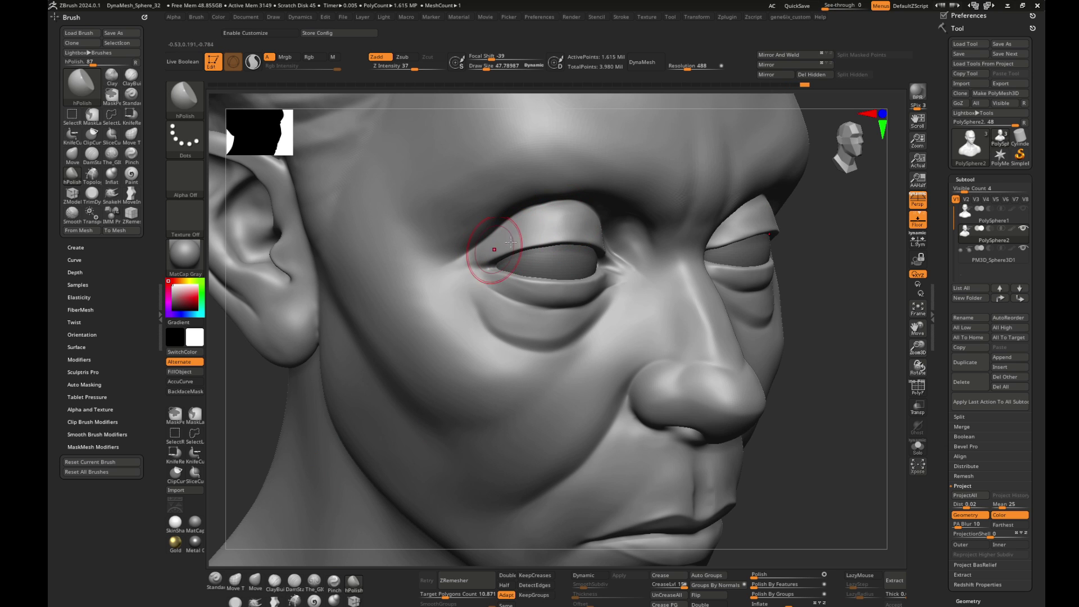
- Build up and smooth clay over the outer brow above the eye
right_drag(510, 243, 607, 225)
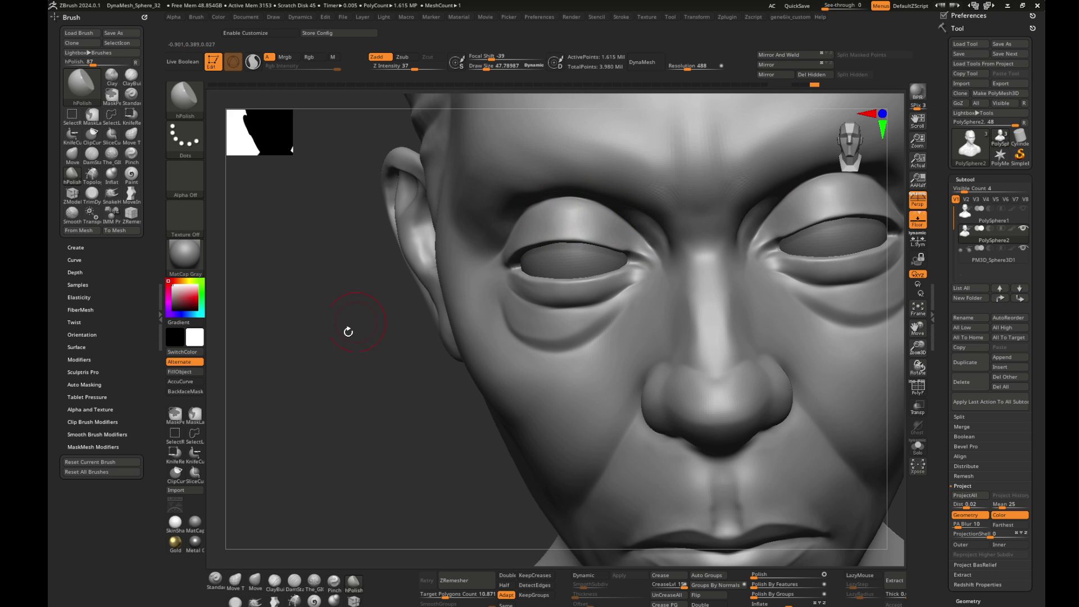
right_drag(374, 434, 497, 315)
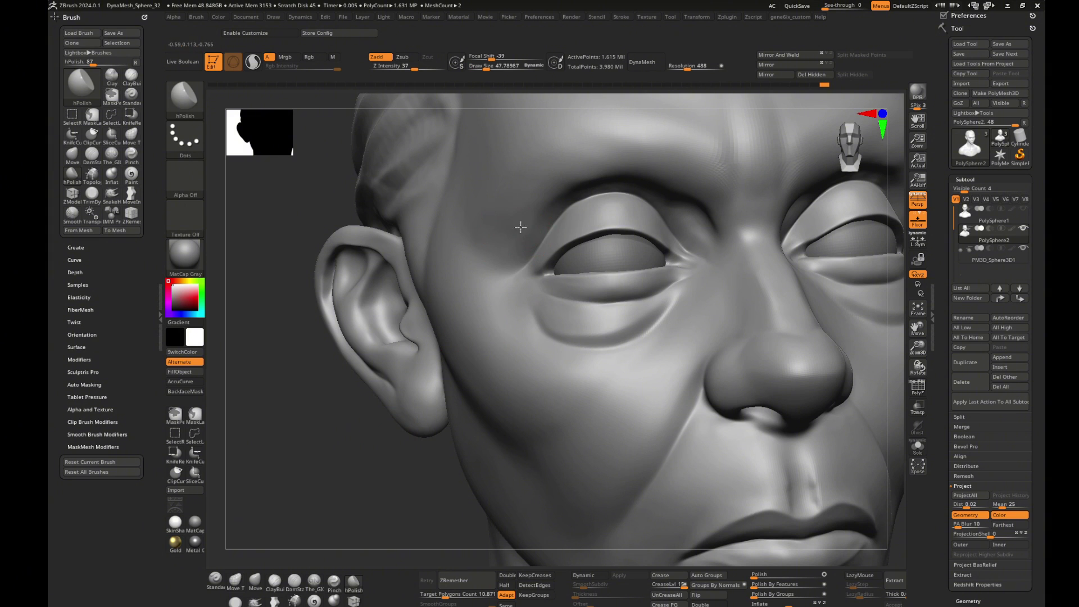
key(b)
key(c)
key(b)
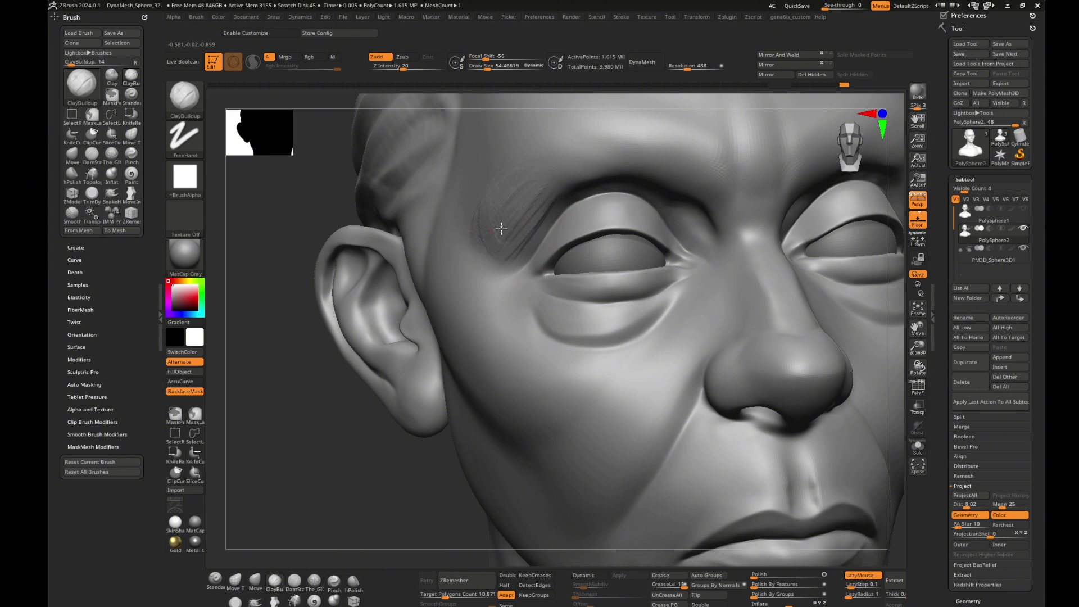
shift+drag(501, 228, 529, 183)
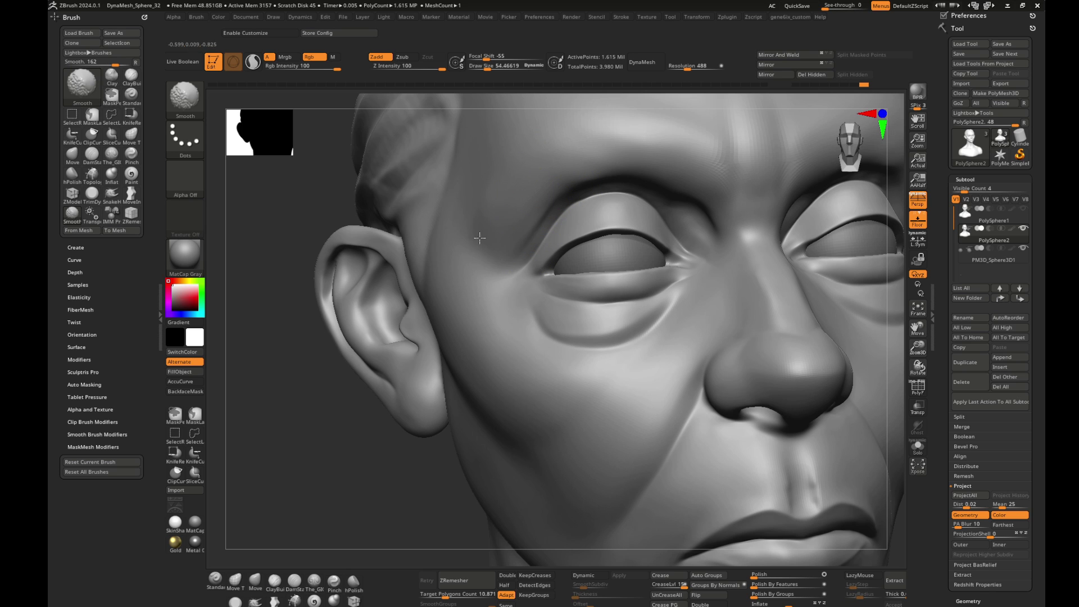
key(f)
shift+drag(301, 352, 326, 333)
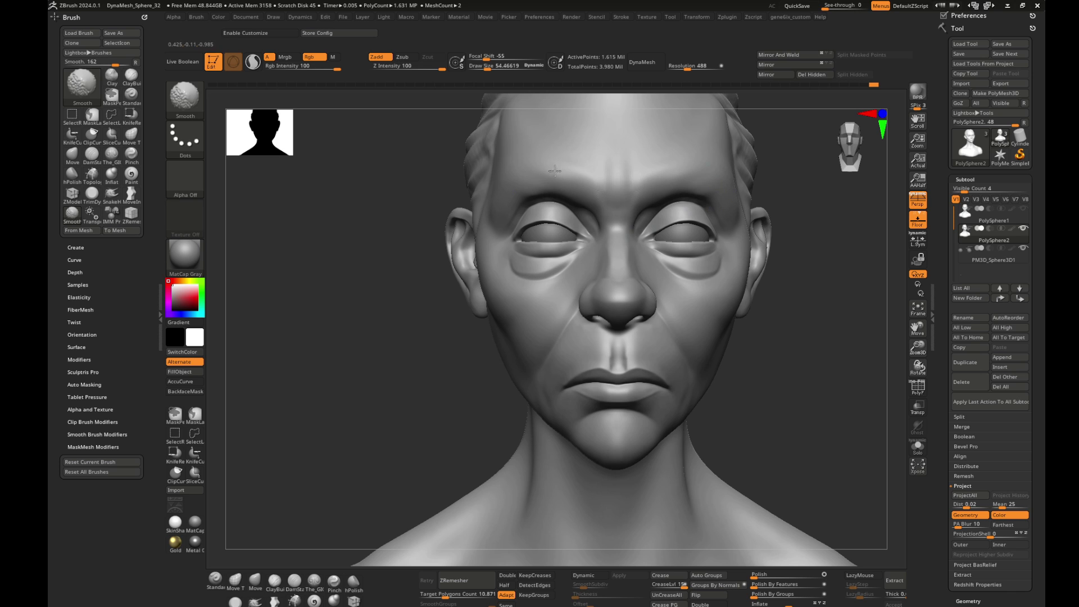
- Erase the vertical forehead groove and carve a horizontal crease across the forehead
alt+drag(826, 309, 881, 313)
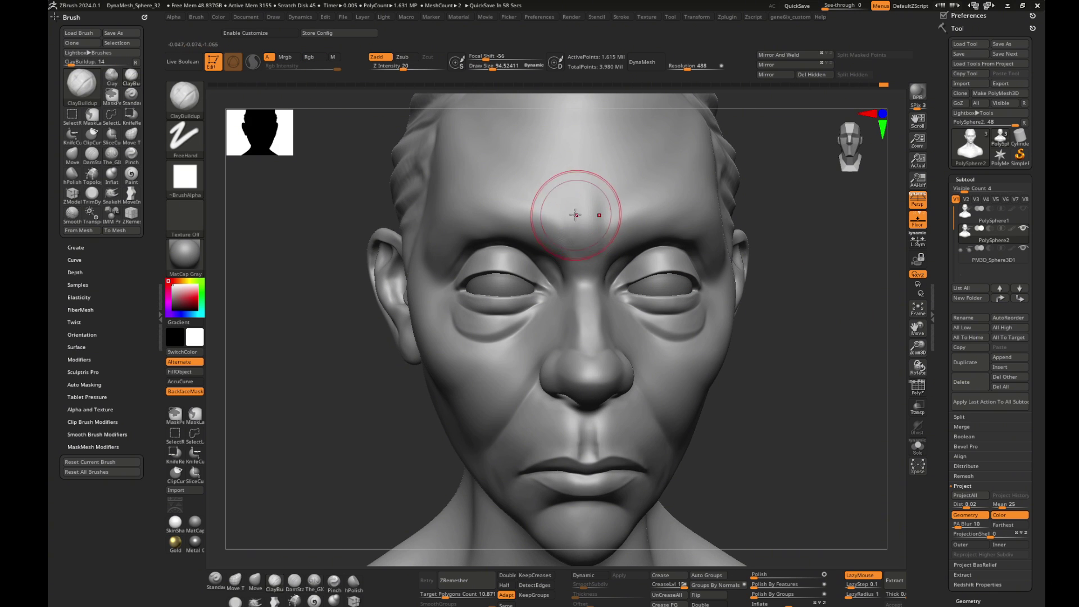
key(b)
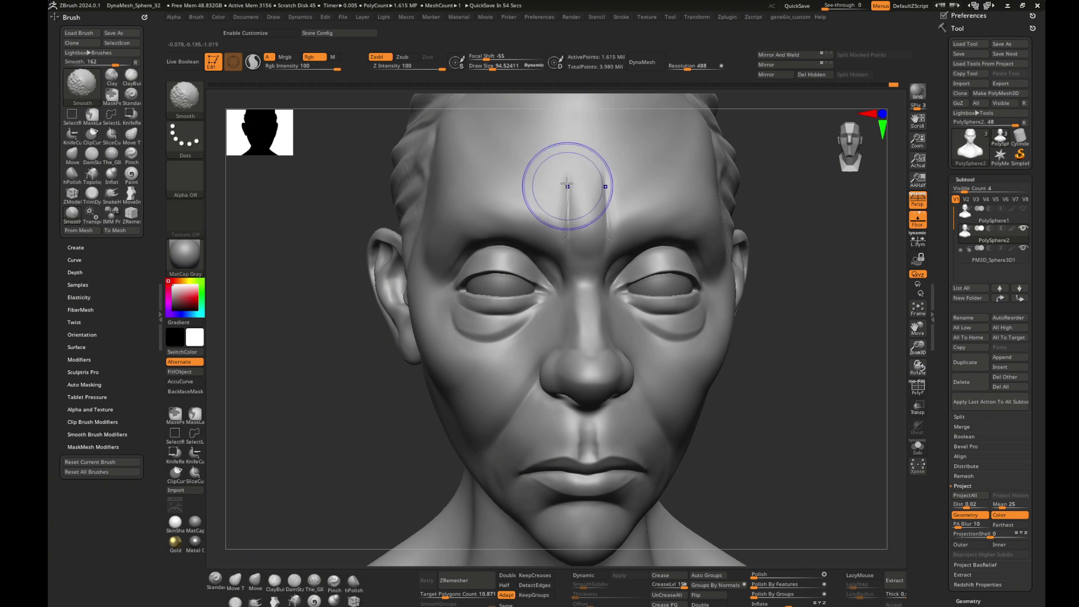
drag(566, 180, 564, 188)
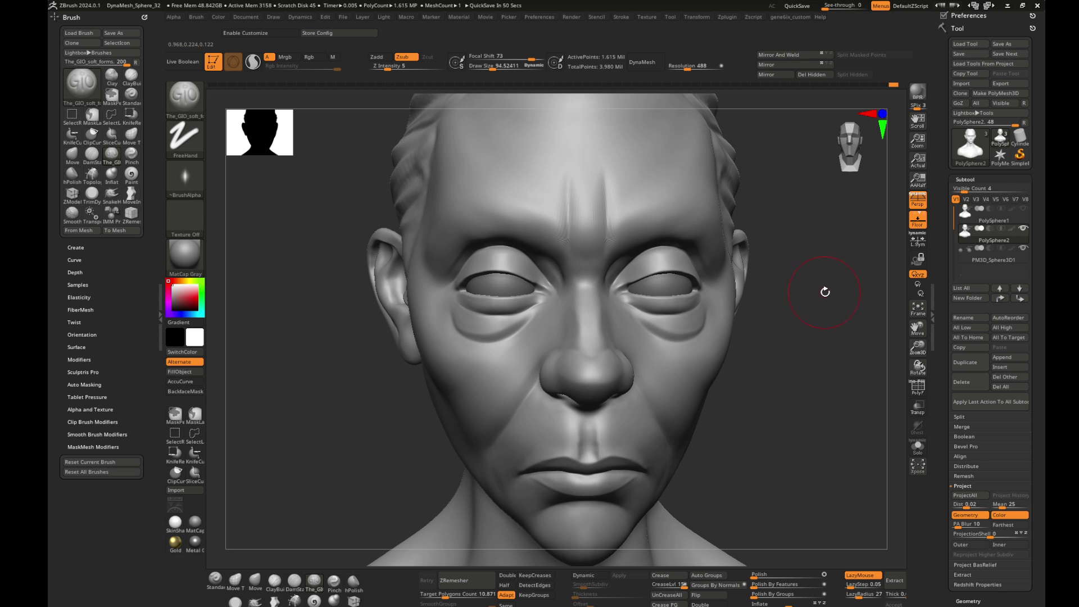
mouse_move(839, 286)
mouse_down()
mouse_move(843, 277)
mouse_move(723, 241)
mouse_up()
key(shift)
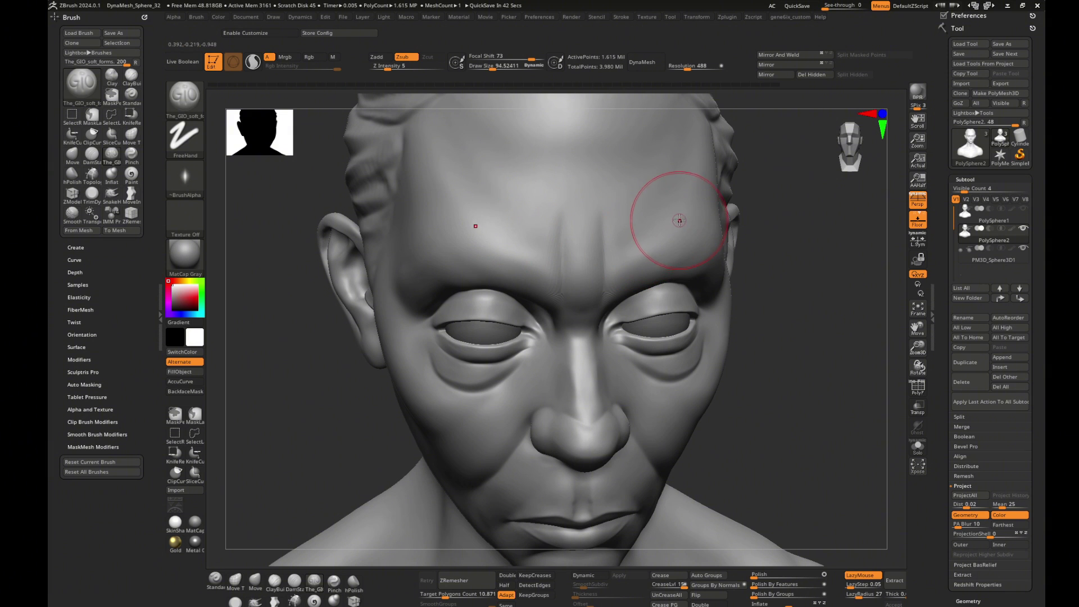
drag(489, 236, 704, 224)
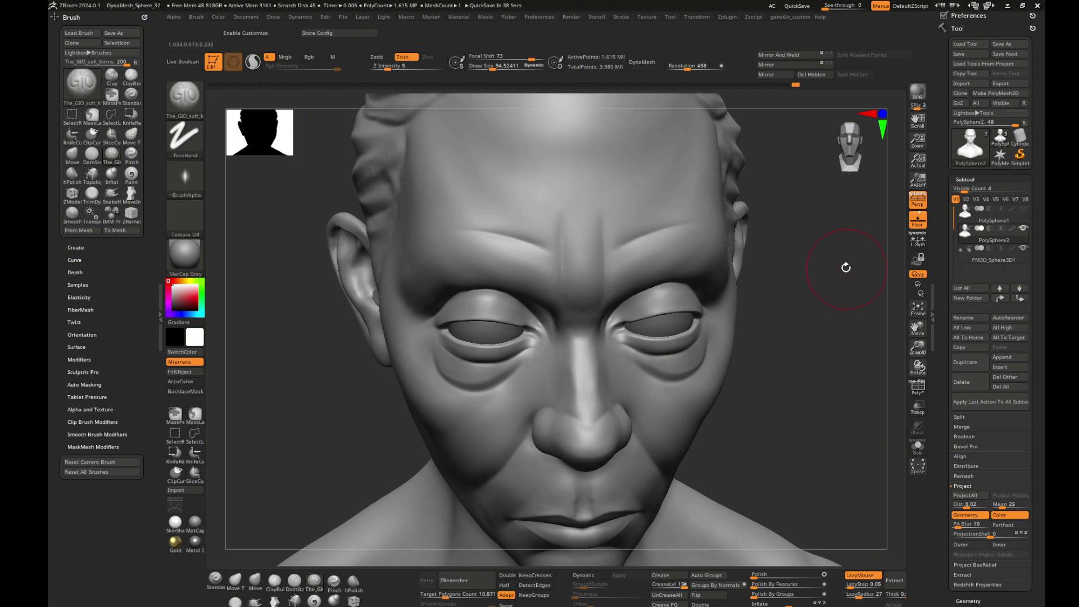
- Carve another forehead wrinkle and build up clay above the right brow with ClayBuildup
drag(842, 270, 842, 255)
drag(621, 221, 726, 223)
right_drag(667, 253, 646, 242)
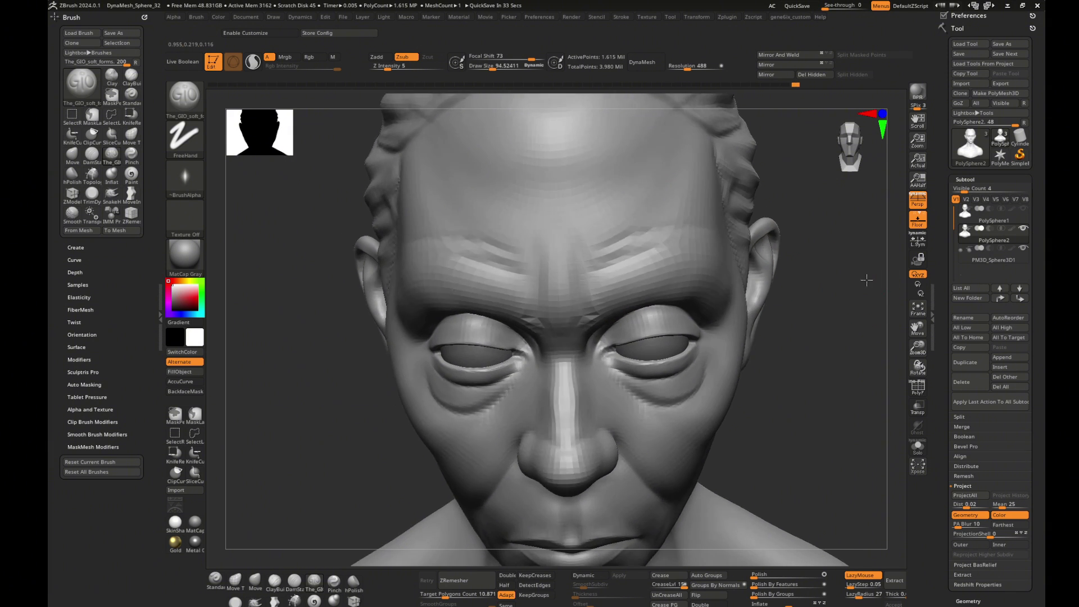
key(b)
key(c)
key(b)
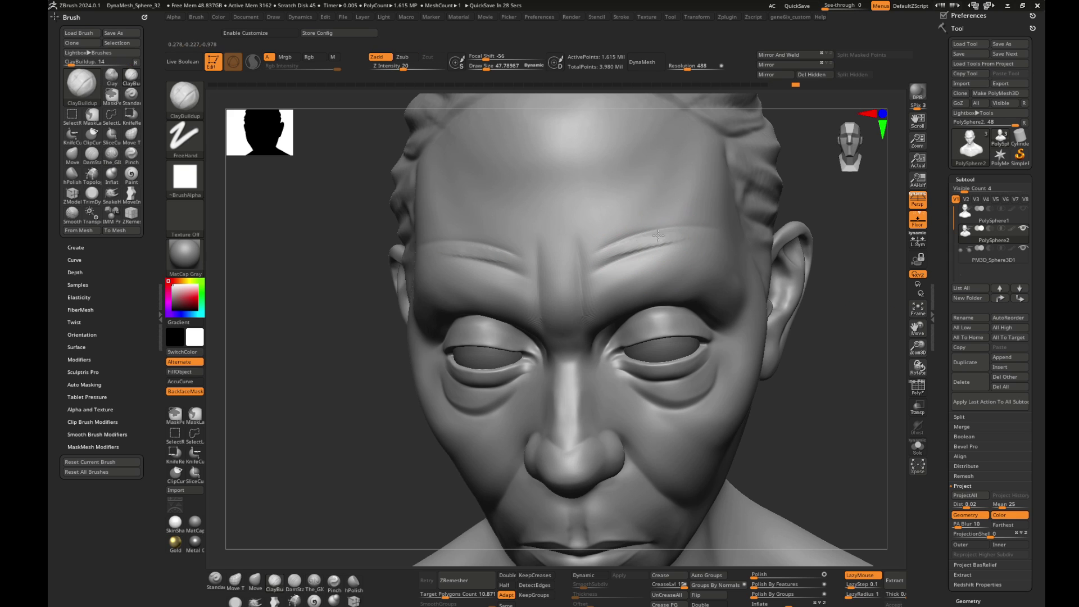
key(shift)
key(shift)
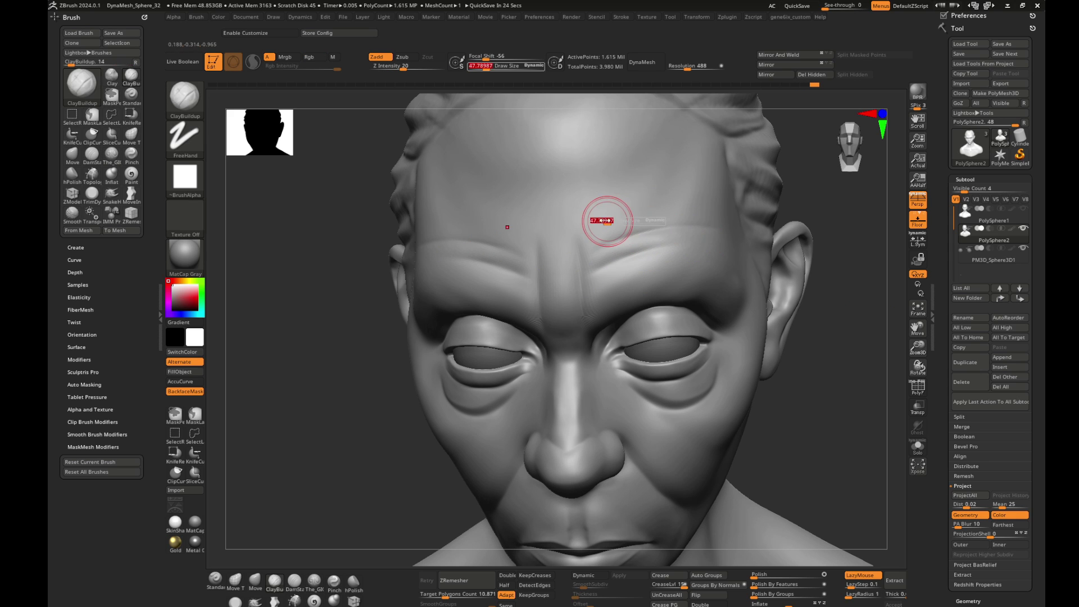
drag(597, 212, 625, 206)
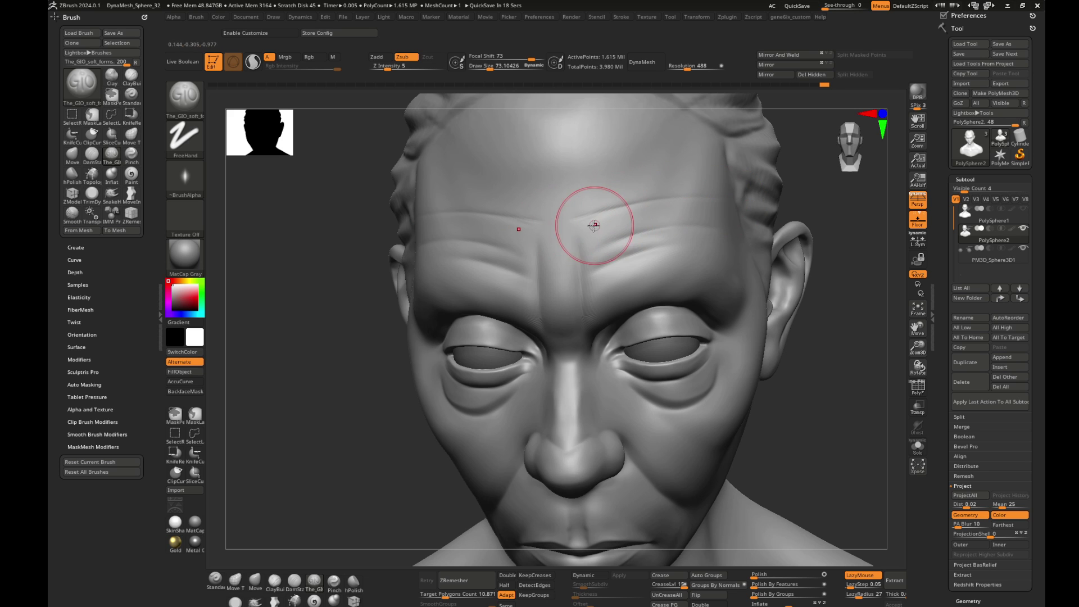
key(b)
key(c)
key(b)
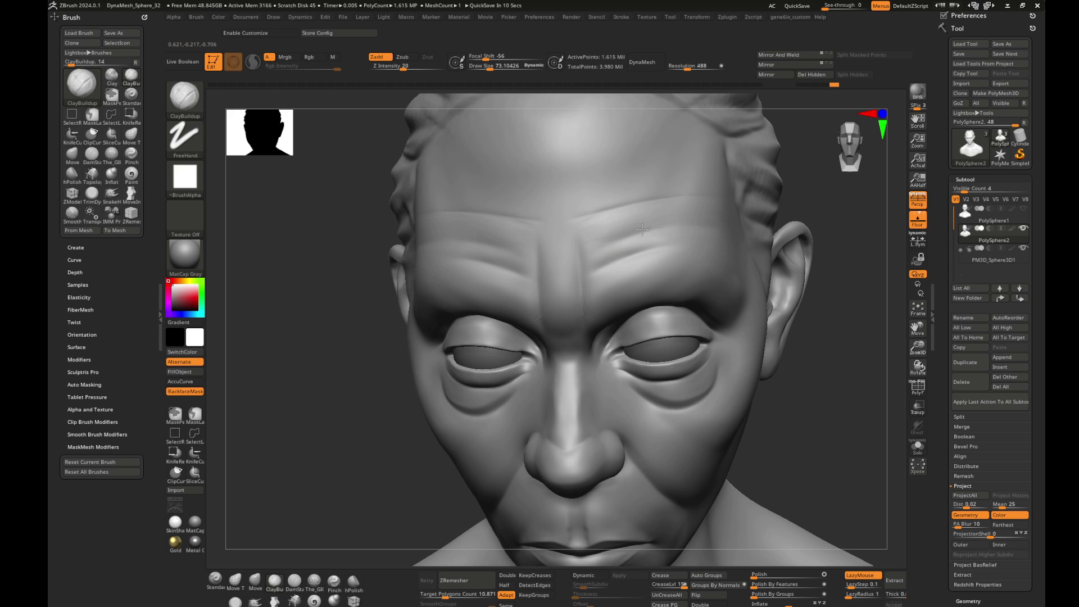
mouse_move(642, 229)
mouse_down()
mouse_move(703, 219)
mouse_move(691, 219)
mouse_up()
key(2)
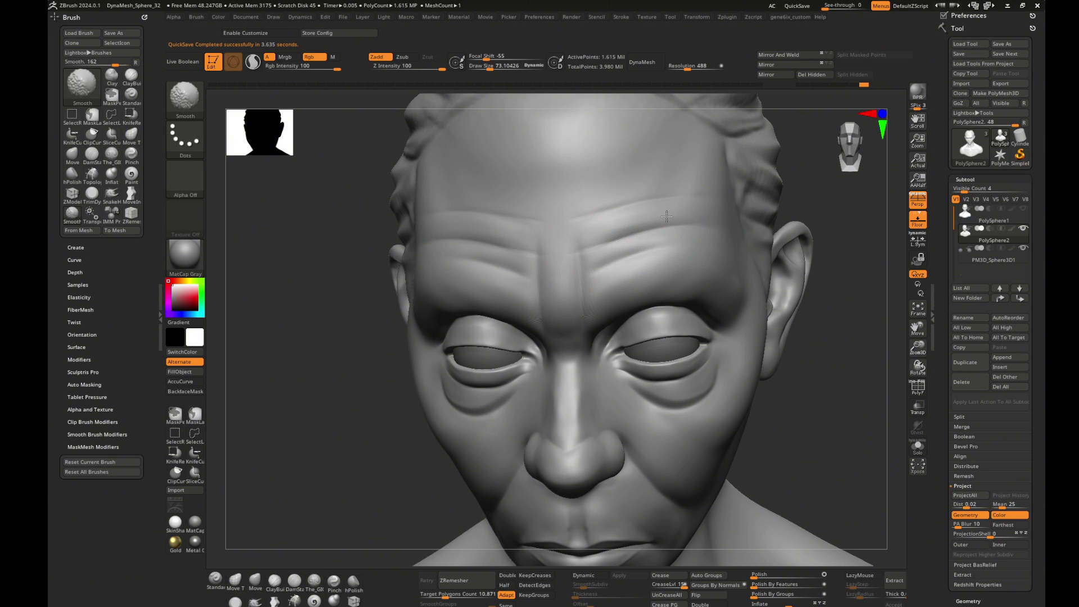
right_drag(663, 218, 728, 260)
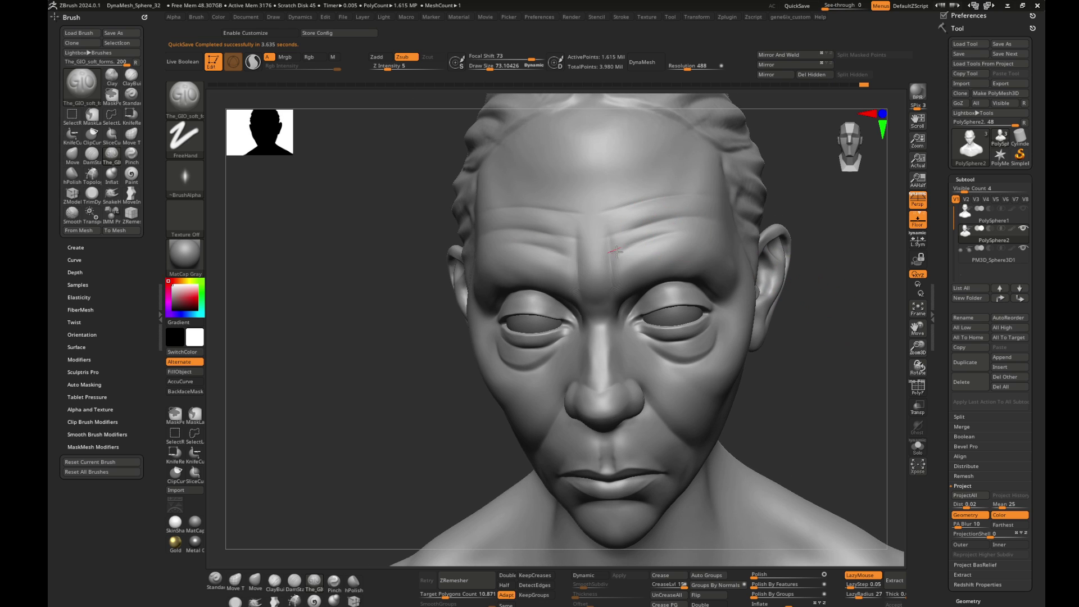
- Frame the face frontally and reduce the Draw Size to about 104
right_drag(615, 251, 850, 271)
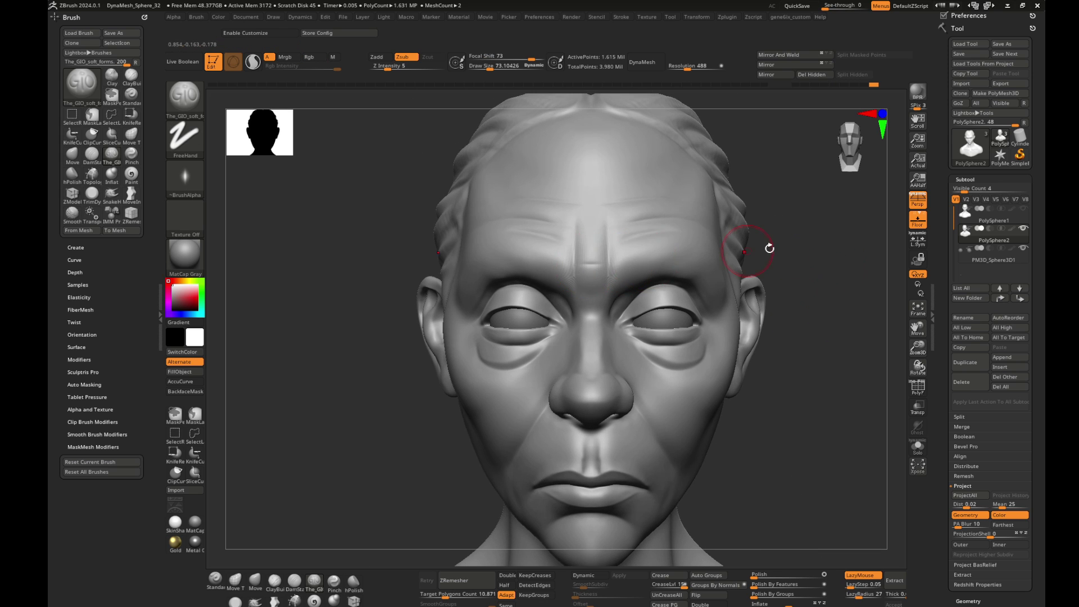
mouse_move(770, 248)
right_down()
mouse_move(828, 243)
mouse_move(827, 261)
right_up()
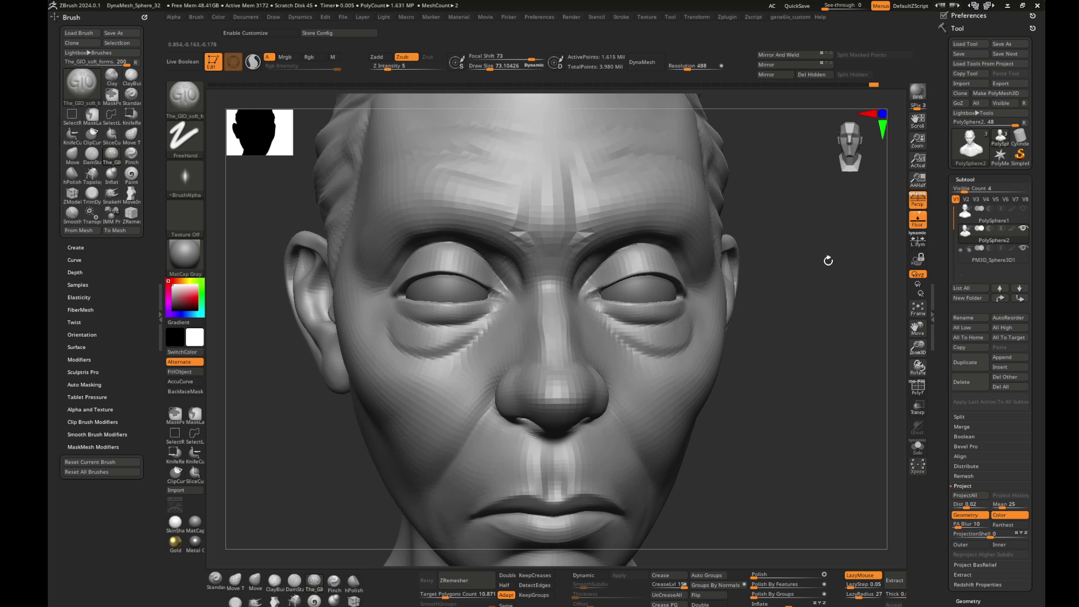
right_drag(618, 271, 396, 269)
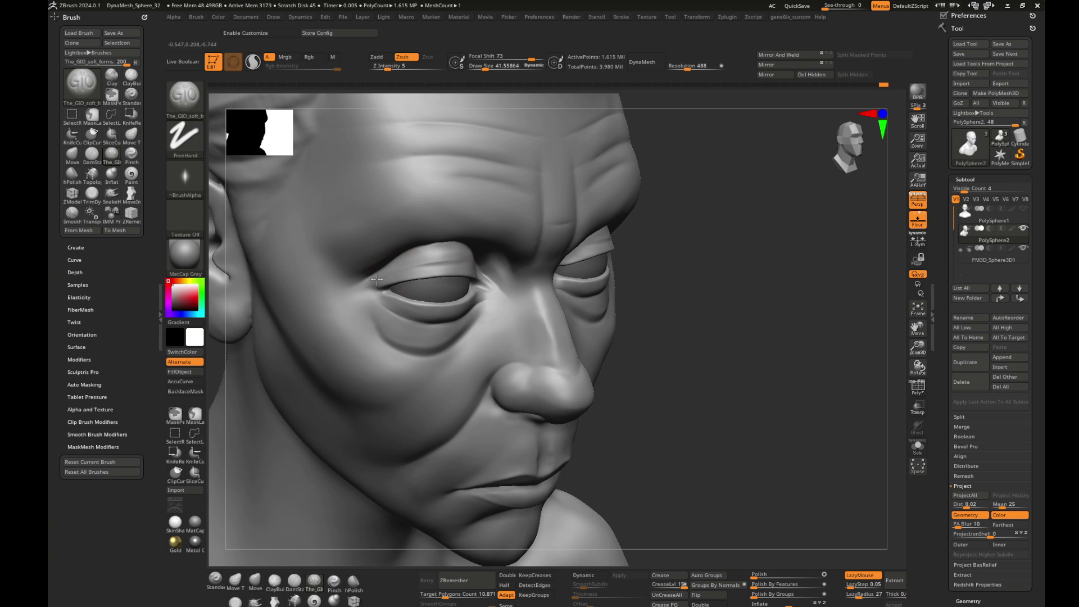
shift+right_drag(506, 255, 708, 204)
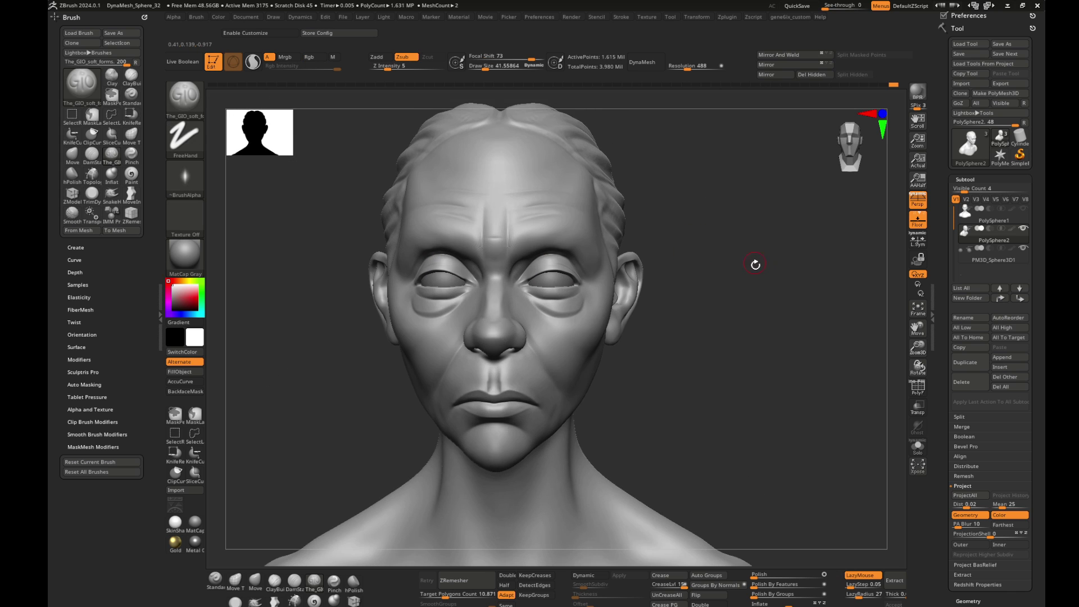
mouse_move(756, 262)
right_down()
mouse_move(756, 212)
mouse_move(766, 248)
mouse_move(754, 257)
mouse_move(554, 313)
right_up()
key(s)
mouse_move(514, 334)
mouse_down()
mouse_move(502, 334)
mouse_move(528, 332)
mouse_move(515, 318)
mouse_up()
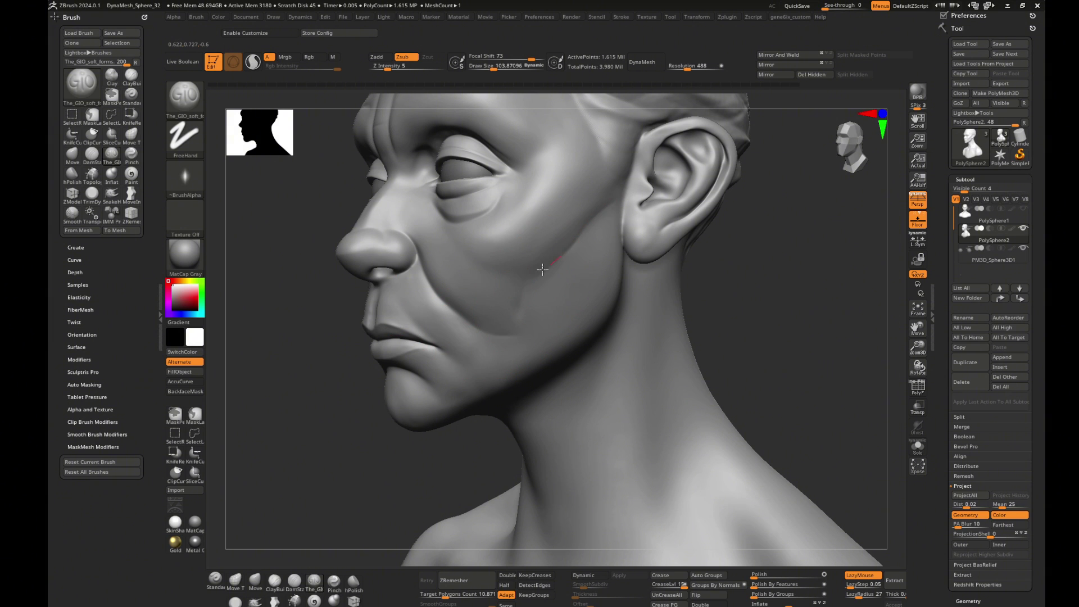
mouse_move(542, 269)
right_down()
mouse_move(549, 284)
mouse_move(627, 294)
mouse_move(717, 277)
mouse_move(554, 265)
right_up()
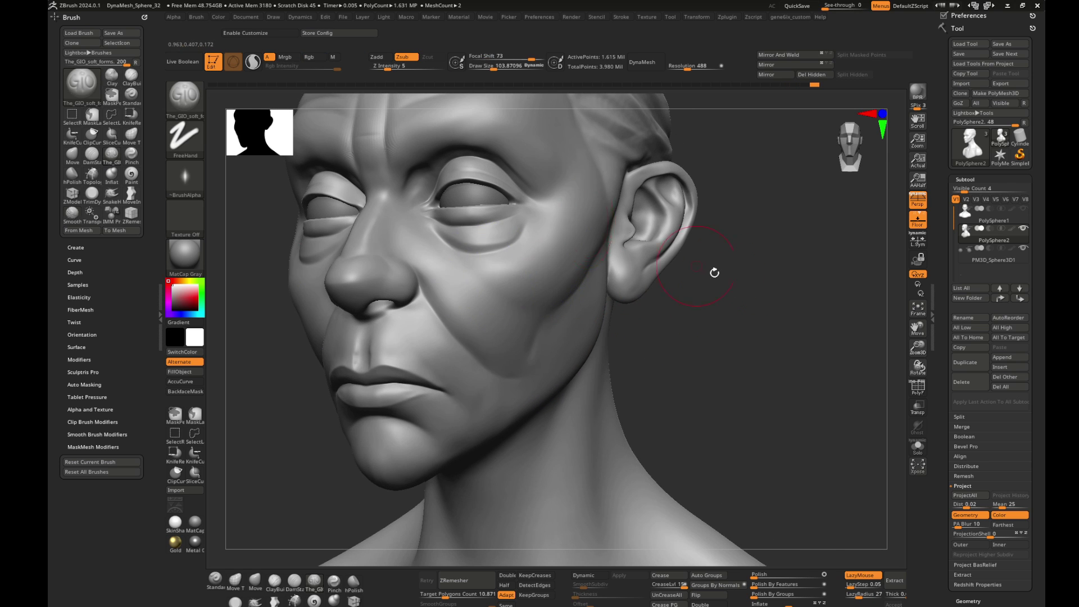
right_drag(714, 273, 530, 264)
- Use Pinch, then hPolish to flatten the cheek down toward the jaw
click(335, 582)
alt+right_drag(619, 434, 714, 396)
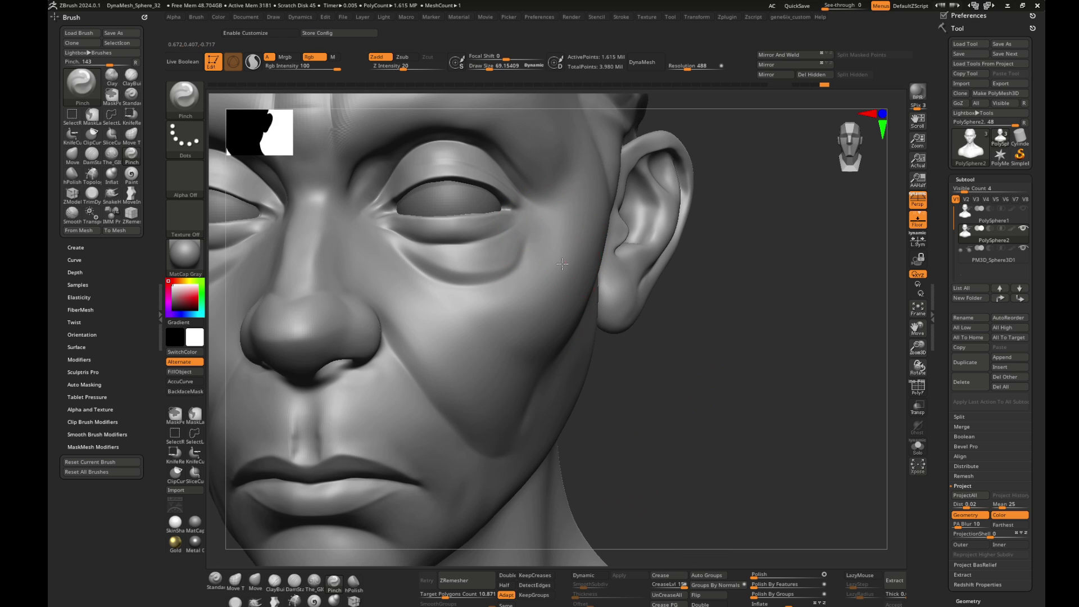
right_drag(557, 280, 542, 338)
click(354, 583)
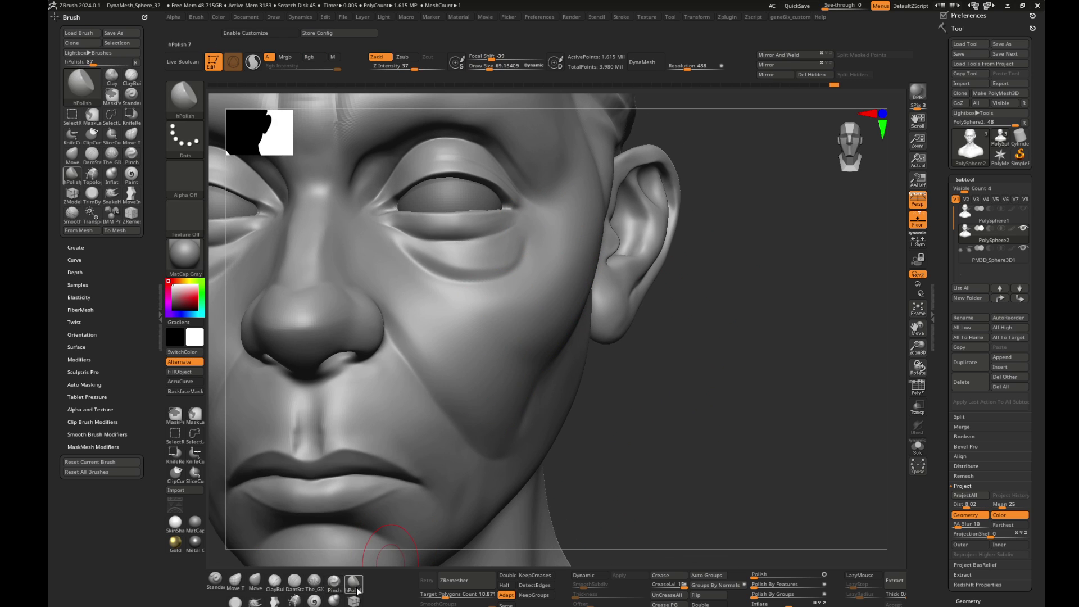
drag(472, 309, 551, 350)
right_drag(549, 384, 700, 320)
key(s)
mouse_move(494, 330)
mouse_down()
mouse_move(519, 329)
mouse_move(509, 348)
mouse_up()
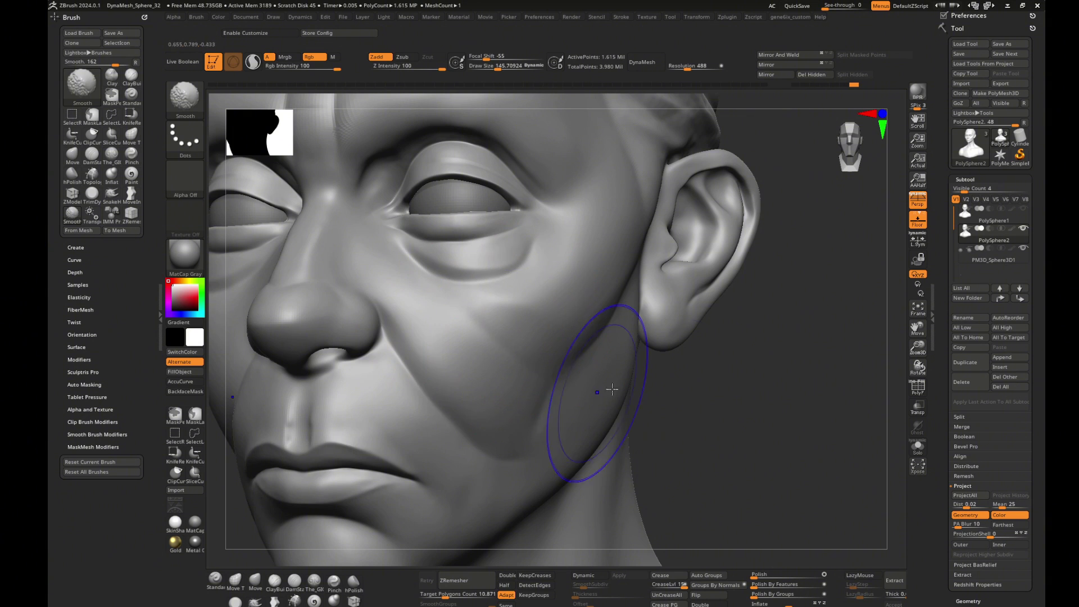
mouse_move(612, 389)
alt+right_down()
mouse_move(566, 392)
mouse_move(609, 312)
alt+right_up()
- Reselect hPolish and halve the Draw Size to work around the eye and nose
key(s)
drag(528, 307, 447, 292)
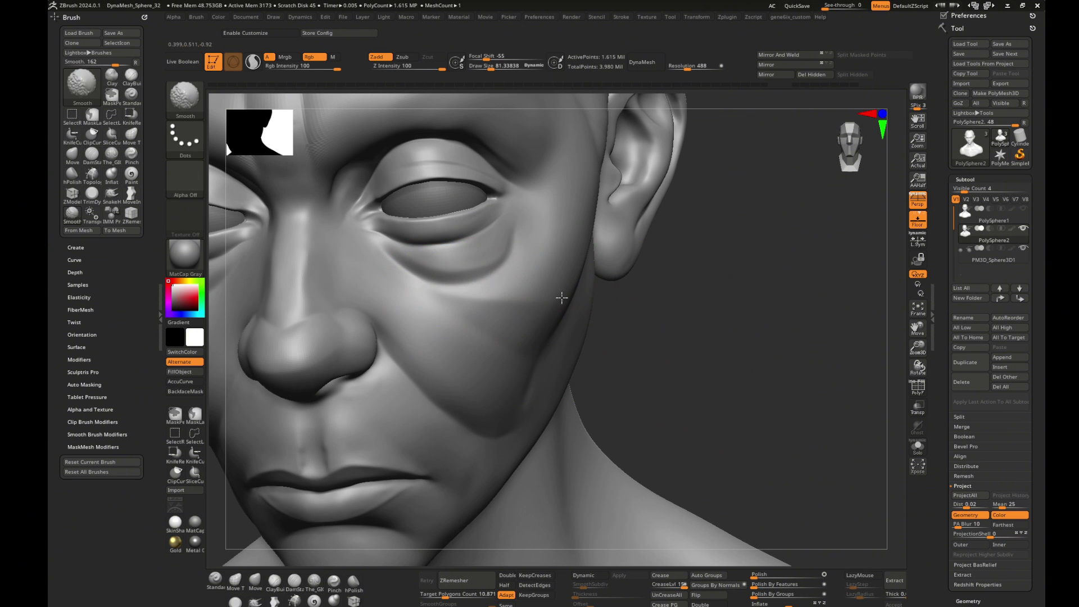
right_drag(511, 320, 597, 233)
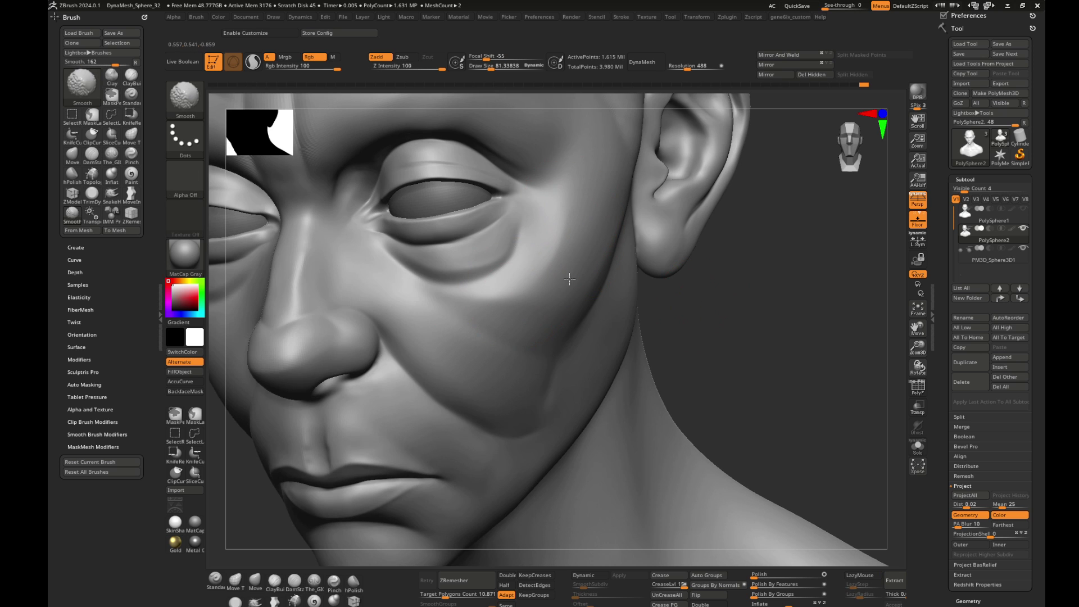
right_drag(569, 278, 590, 298)
key(s)
drag(585, 292, 598, 292)
click(352, 582)
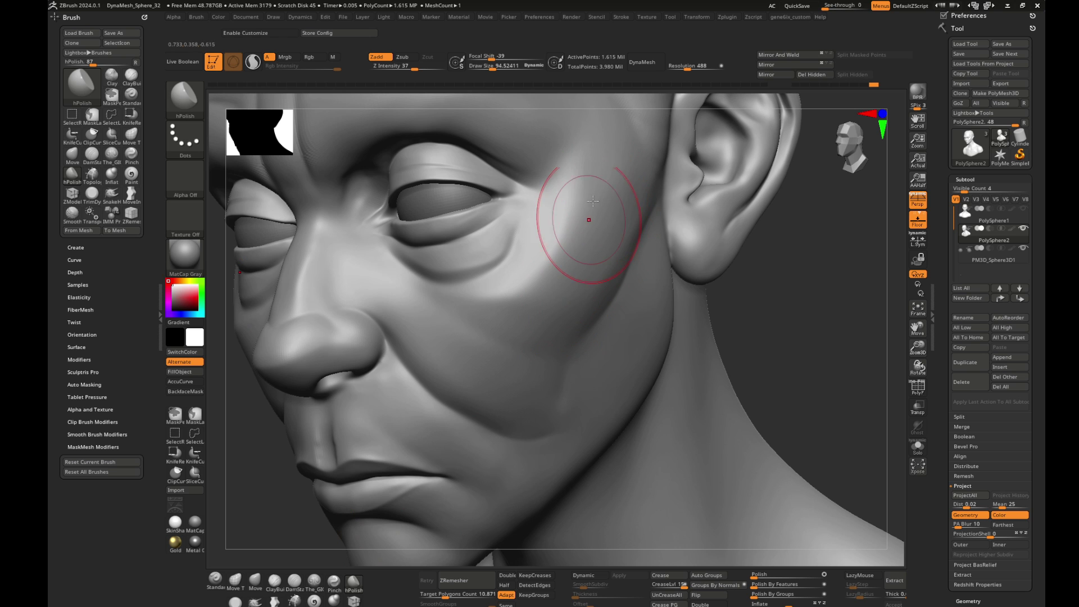
shift+right_drag(585, 318, 783, 318)
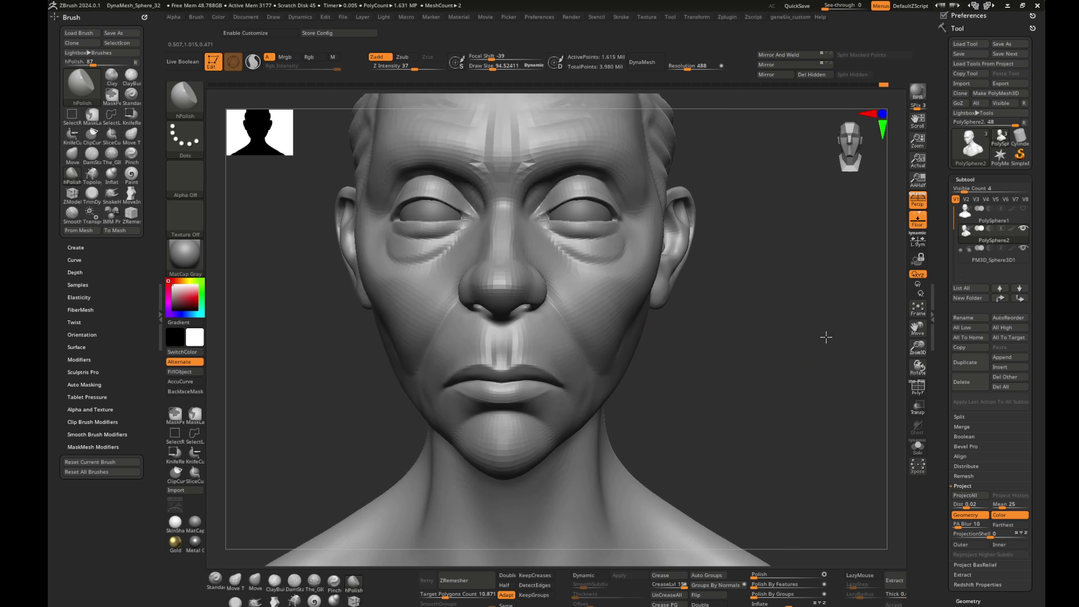
mouse_move(820, 349)
right_down()
mouse_move(831, 345)
mouse_move(637, 321)
right_up()
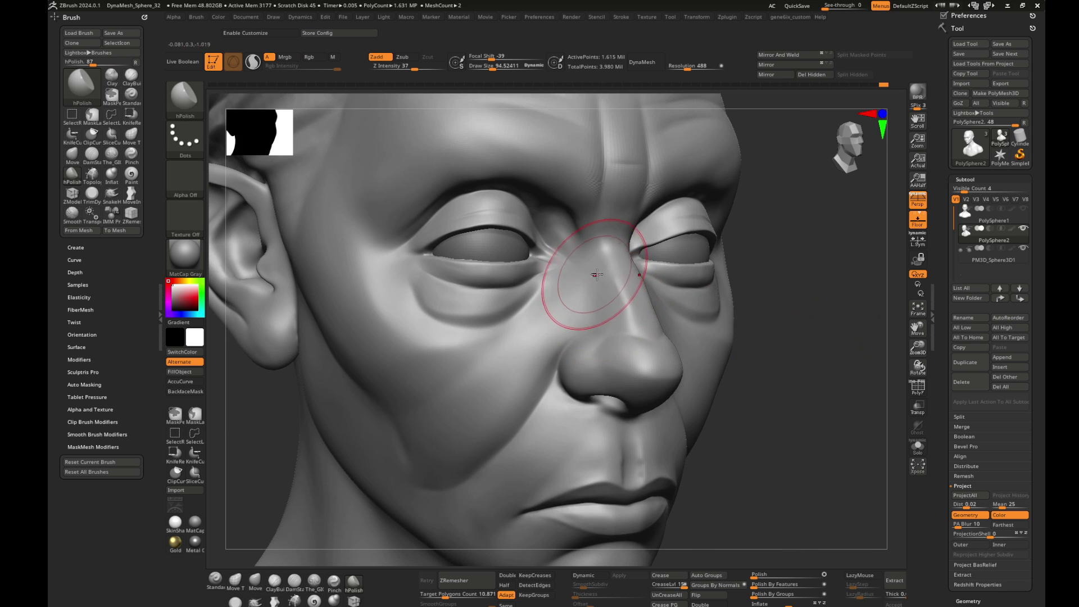
key(s)
drag(623, 281, 597, 269)
right_drag(624, 296, 813, 338)
- Shift-smooth and build soft forms around the lips, chin and under-eye bags
key(shift)
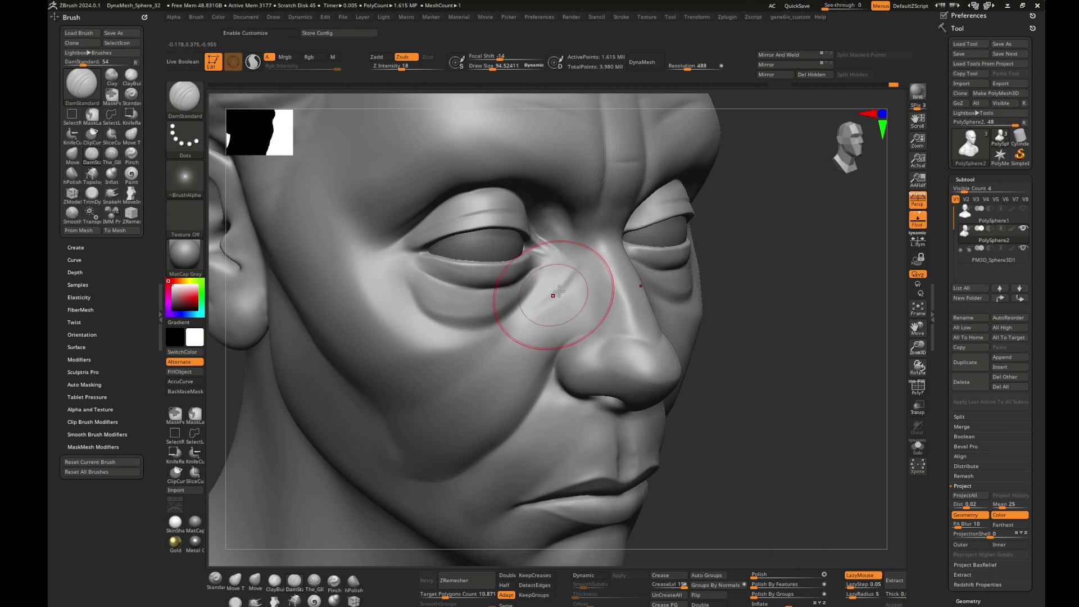
mouse_move(781, 337)
mouse_down()
mouse_move(861, 370)
mouse_move(759, 344)
mouse_move(753, 309)
mouse_move(835, 325)
mouse_move(737, 329)
mouse_up()
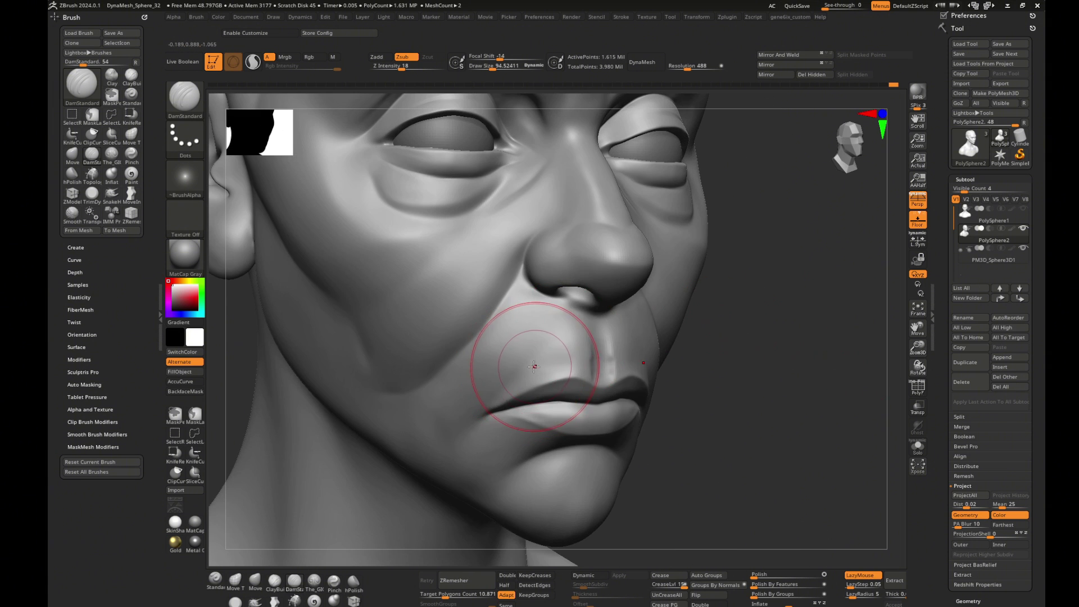
key(b)
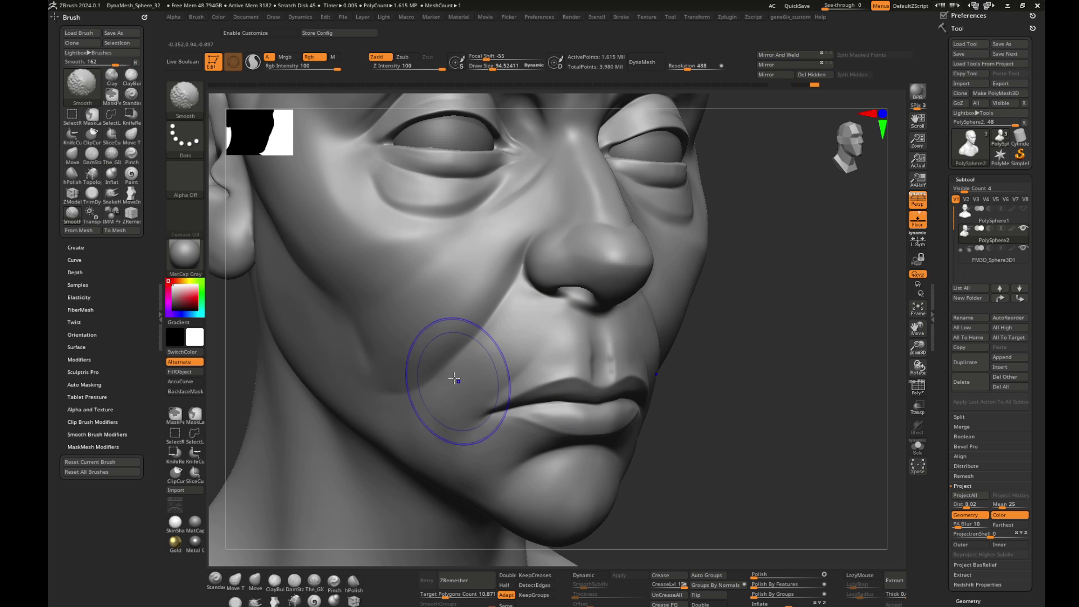
mouse_move(730, 444)
mouse_down()
mouse_move(749, 400)
mouse_move(488, 450)
mouse_up()
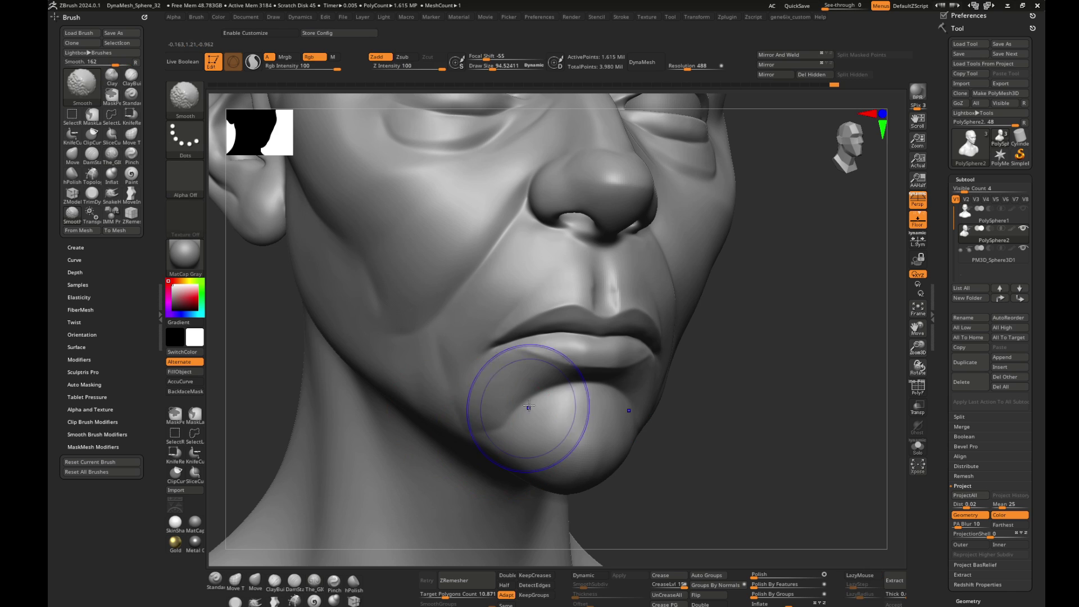
drag(518, 407, 665, 353)
key(bracketleft)
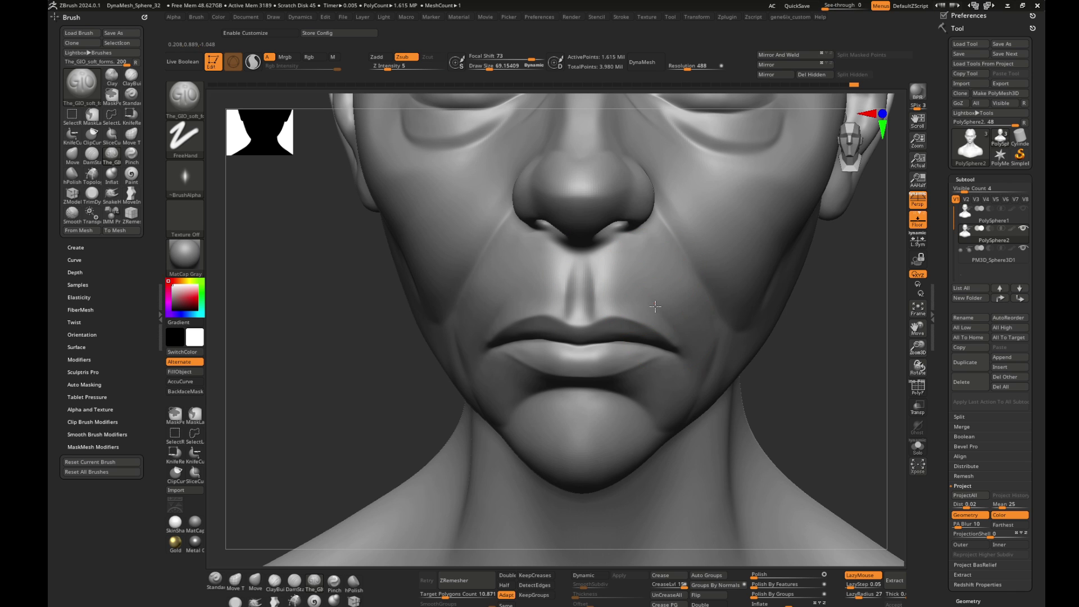
mouse_move(656, 307)
ctrl+right_down()
mouse_move(862, 373)
mouse_move(674, 313)
ctrl+right_up()
mouse_move(416, 386)
shift+right_down()
mouse_move(761, 315)
mouse_move(819, 350)
mouse_move(771, 301)
shift+right_up()
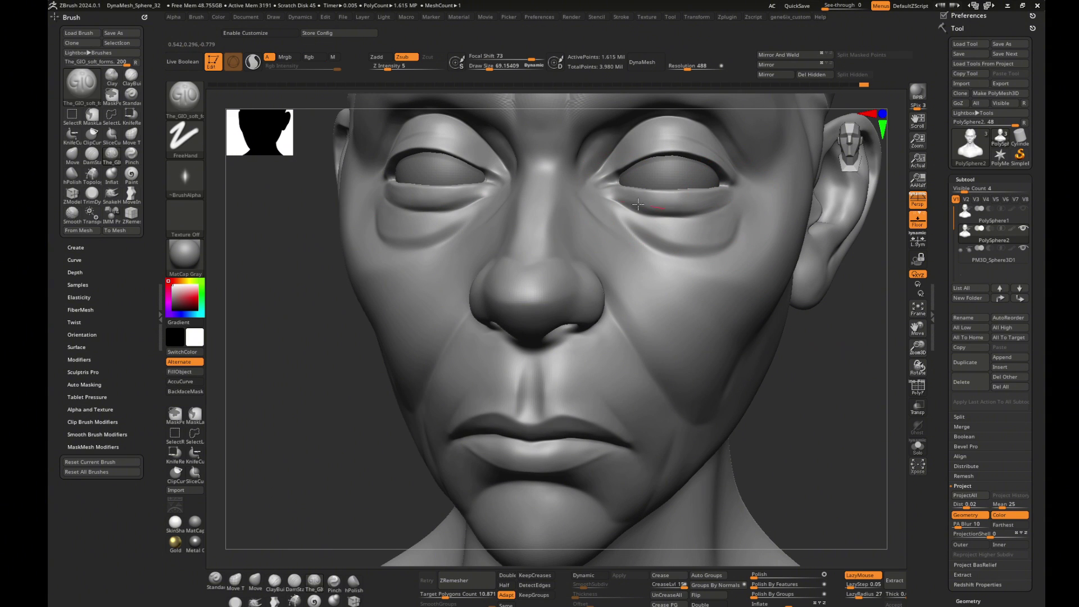
mouse_move(674, 218)
ctrl+right_down()
mouse_move(839, 320)
mouse_move(844, 302)
mouse_move(828, 318)
mouse_move(806, 313)
mouse_move(828, 304)
mouse_move(775, 264)
ctrl+right_up()
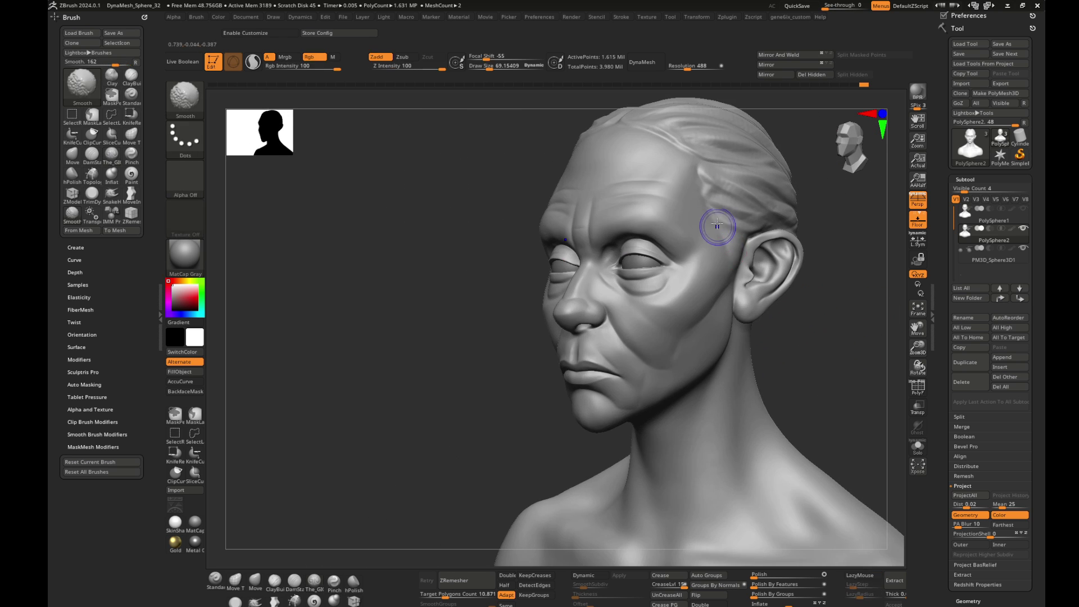
mouse_move(717, 225)
ctrl+right_down()
mouse_move(830, 288)
mouse_move(722, 289)
mouse_move(743, 269)
mouse_move(720, 277)
mouse_move(755, 282)
mouse_move(590, 252)
ctrl+right_up()
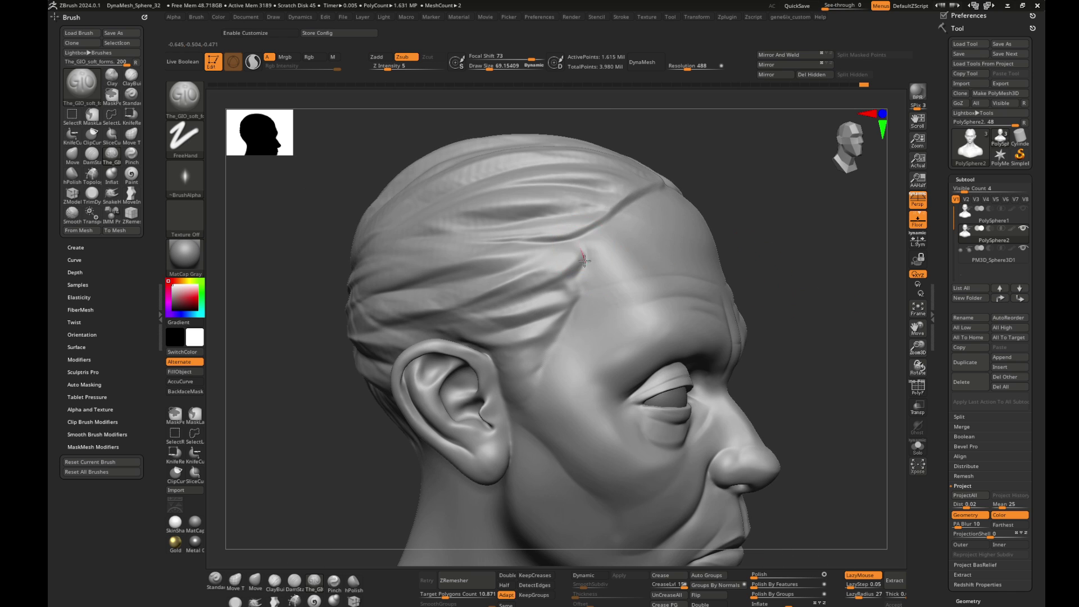
key(bracketright)
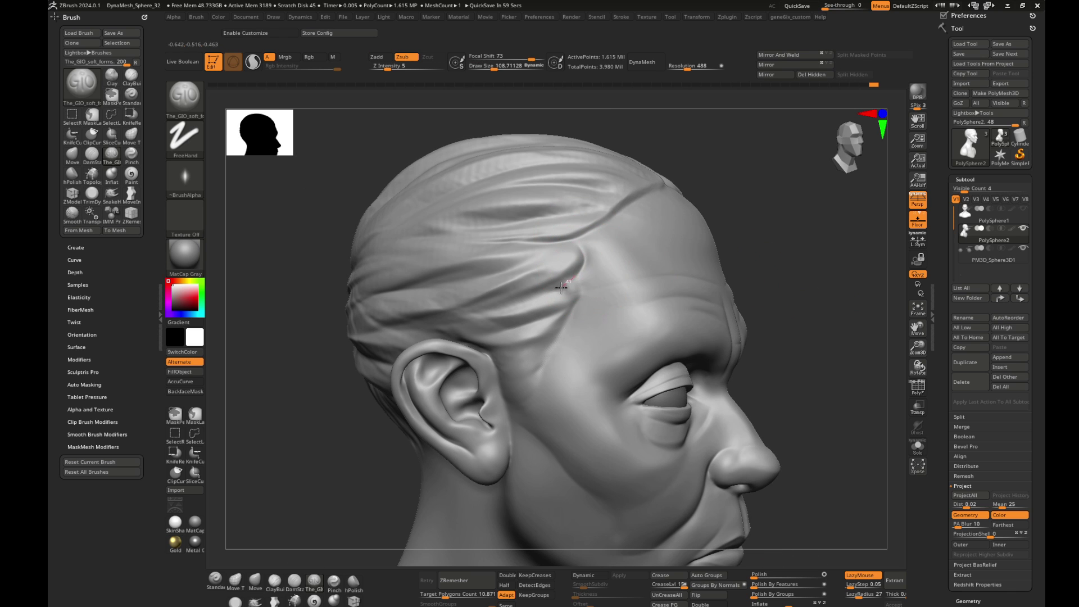
- Soften the temple surface beside the ear with smaller soft-form strokes
mouse_move(561, 287)
mouse_down()
mouse_move(589, 306)
mouse_move(514, 381)
mouse_move(559, 368)
mouse_up()
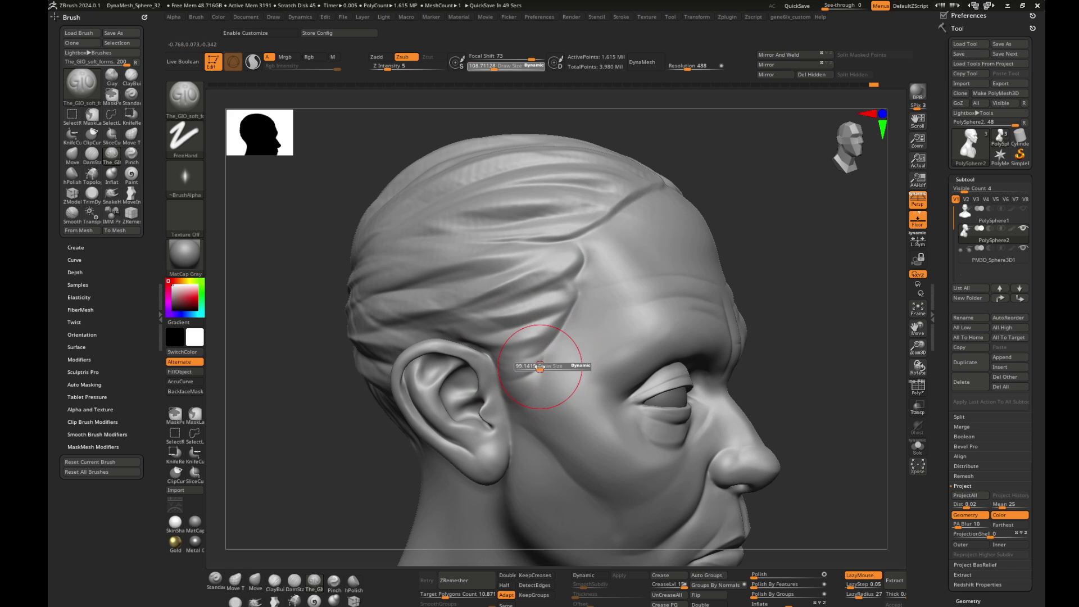
key(bracketleft)
drag(846, 496, 820, 478)
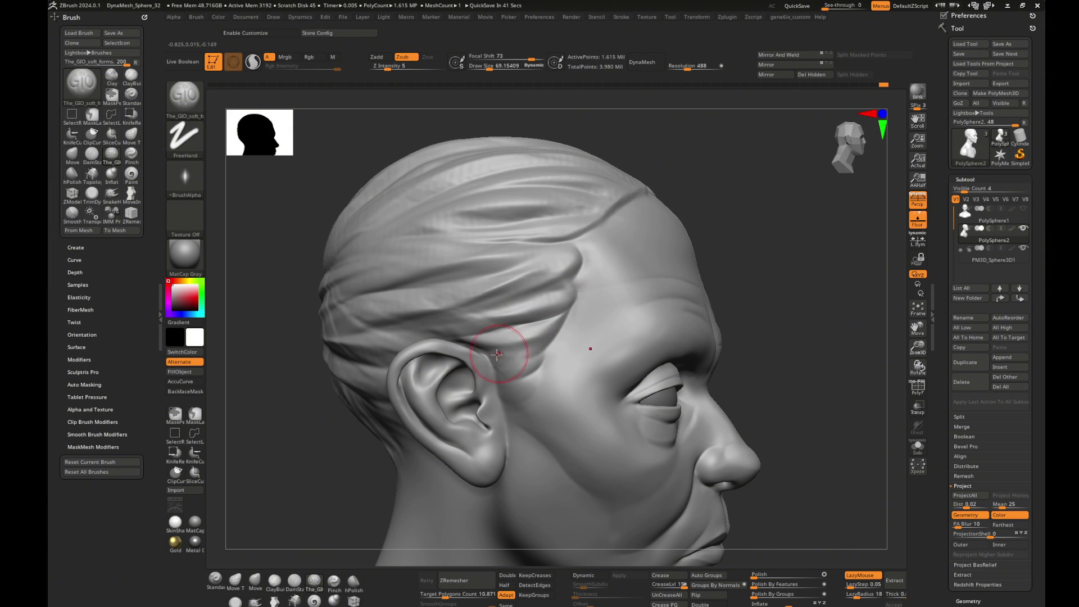
drag(497, 354, 510, 394)
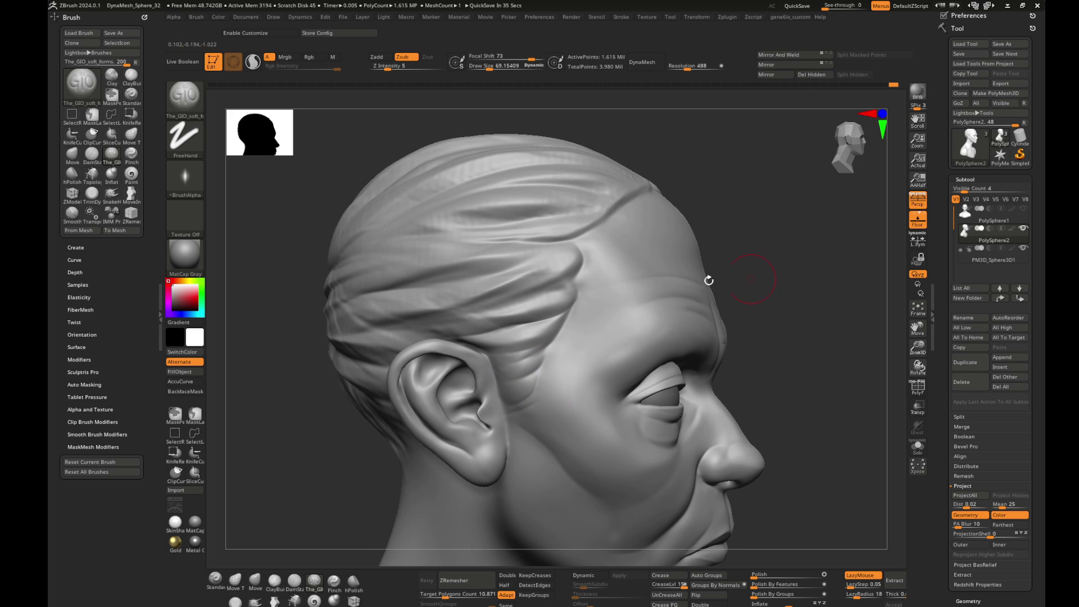
right_drag(491, 416, 706, 279)
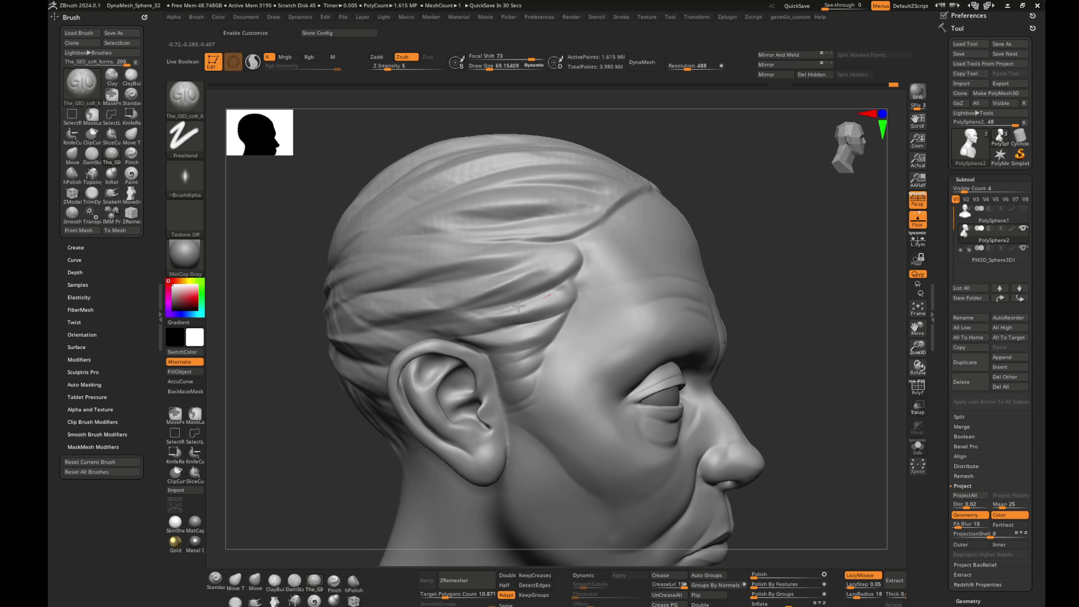
- Carve and deepen a curved groove along the hair lock above the temple
key(s)
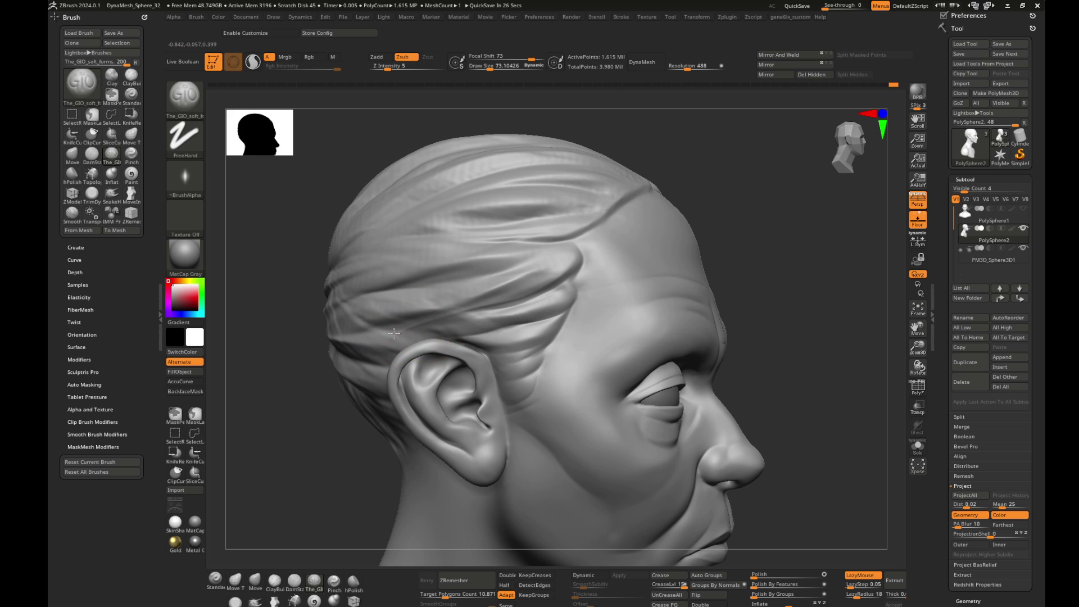
drag(534, 265, 579, 247)
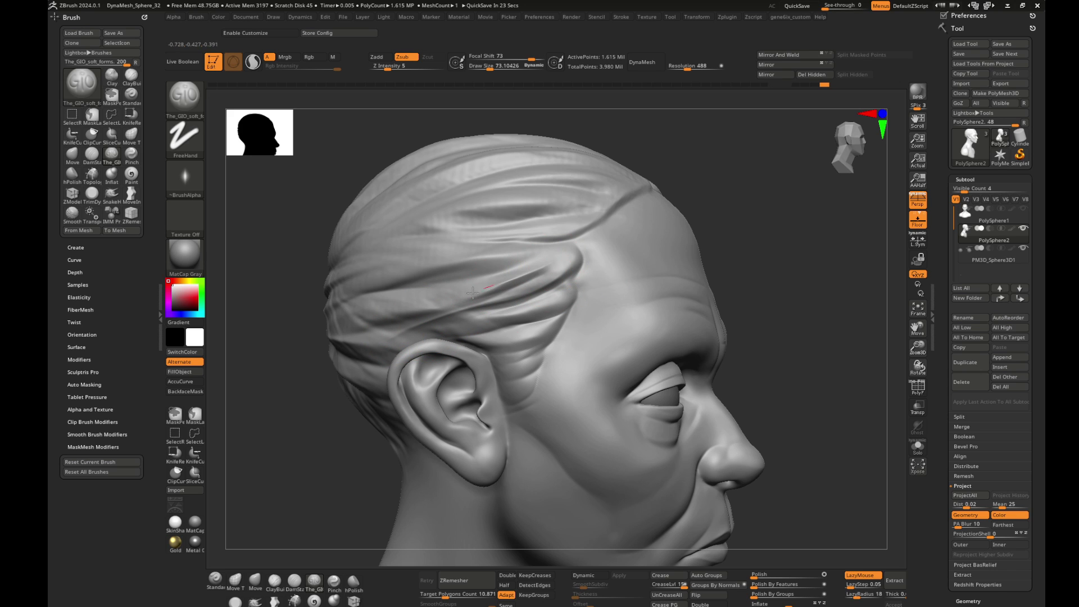
right_drag(581, 247, 539, 253)
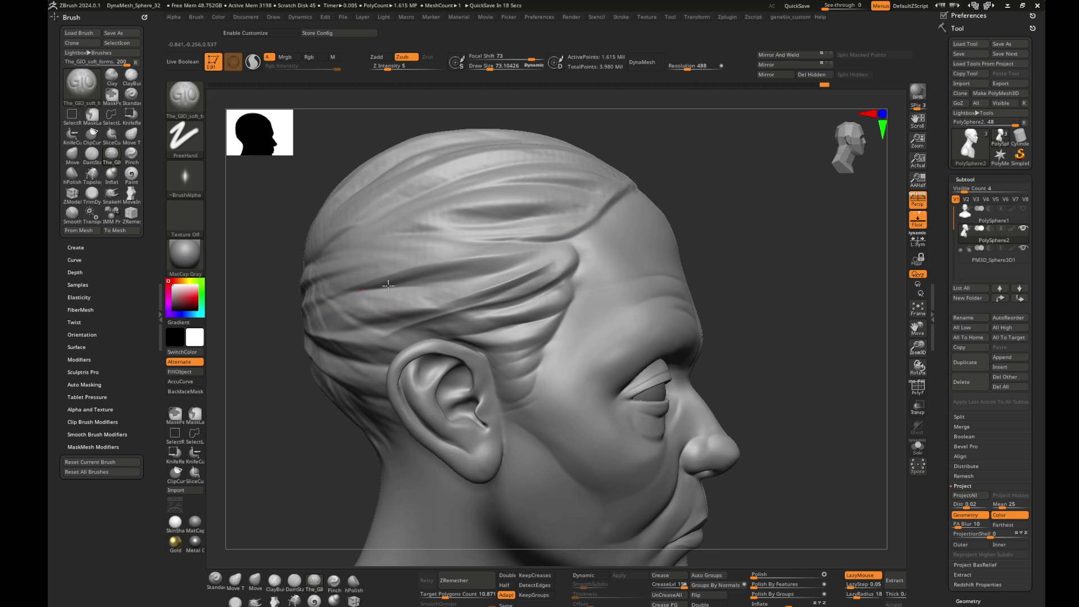
drag(388, 286, 512, 267)
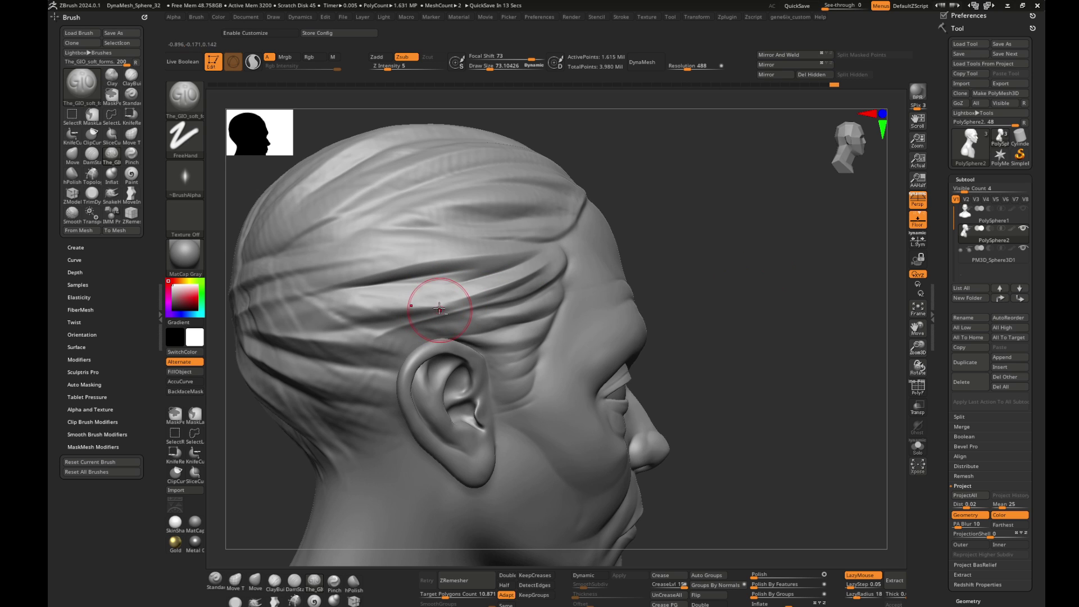
mouse_move(359, 326)
right_down()
mouse_move(711, 244)
mouse_move(800, 253)
mouse_move(754, 243)
right_up()
key(shift)
- Smooth the hair over the top and side of the head
shift+drag(558, 252, 586, 246)
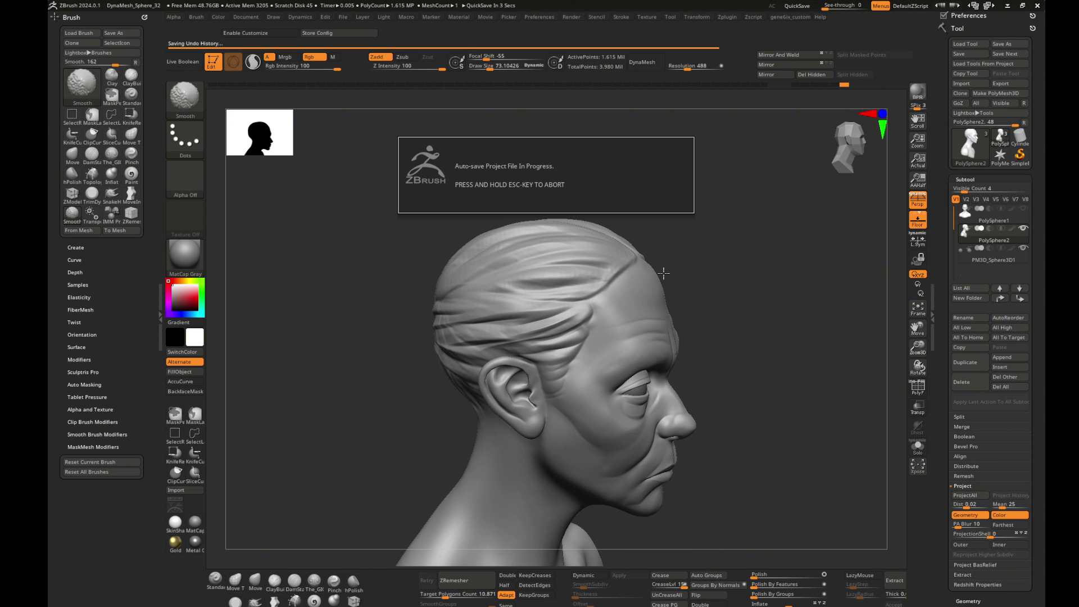
scroll(708, 277, up, 5)
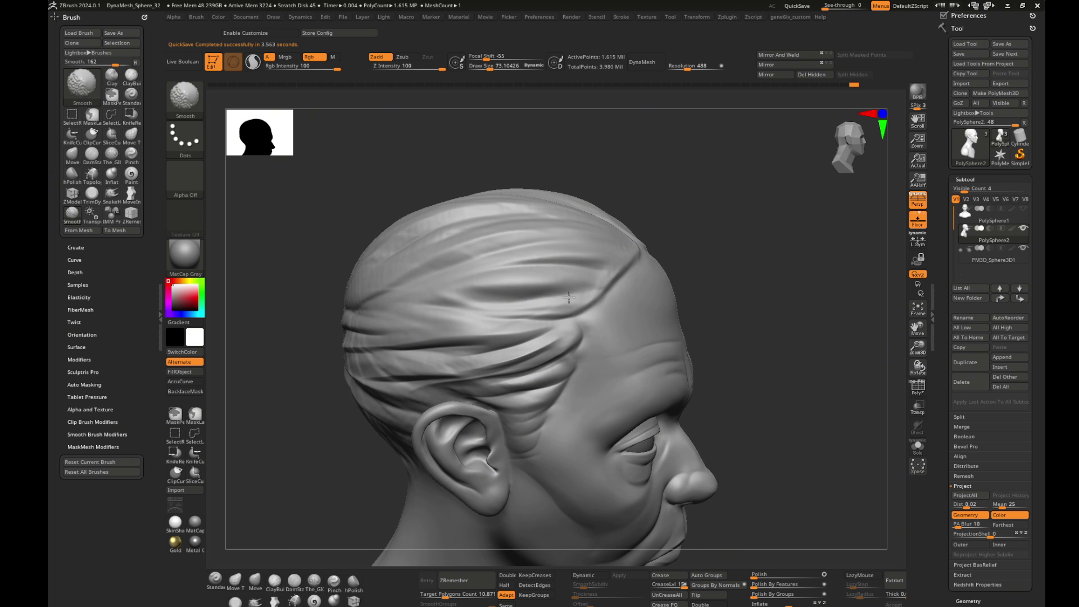
right_drag(395, 283, 397, 261)
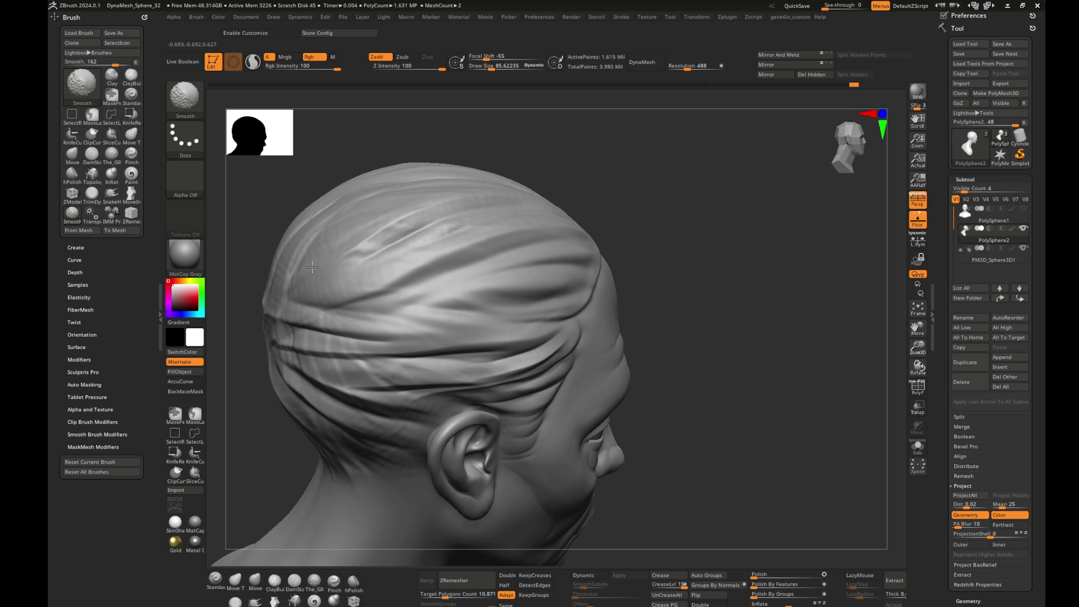
mouse_move(347, 326)
right_down()
mouse_move(712, 246)
mouse_move(569, 238)
right_up()
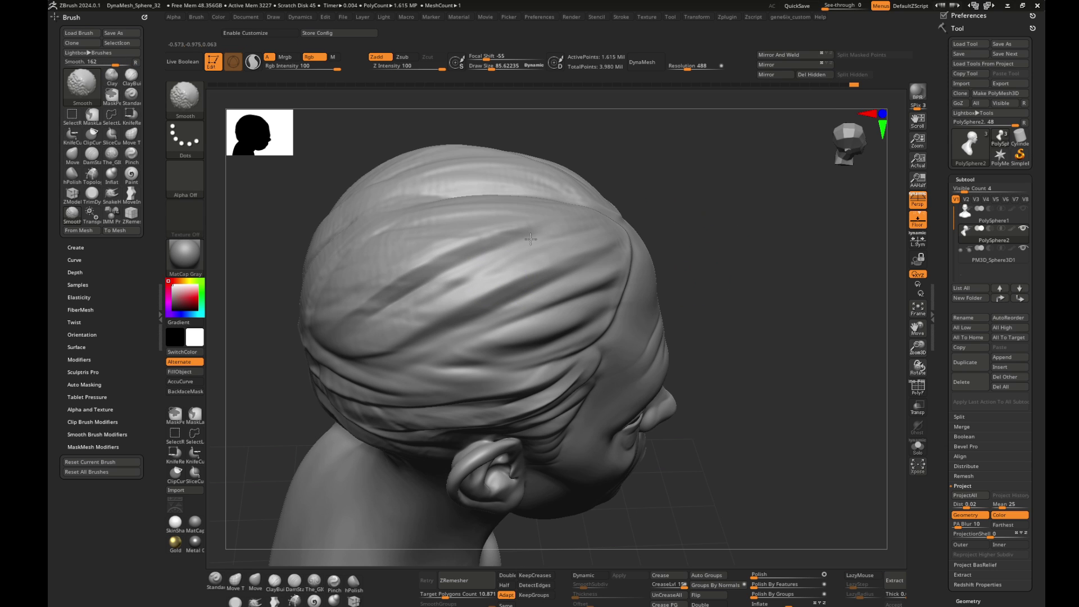
mouse_move(350, 347)
right_down()
mouse_move(739, 270)
mouse_move(685, 250)
mouse_move(723, 301)
mouse_move(617, 302)
right_up()
shift+drag(616, 302, 510, 309)
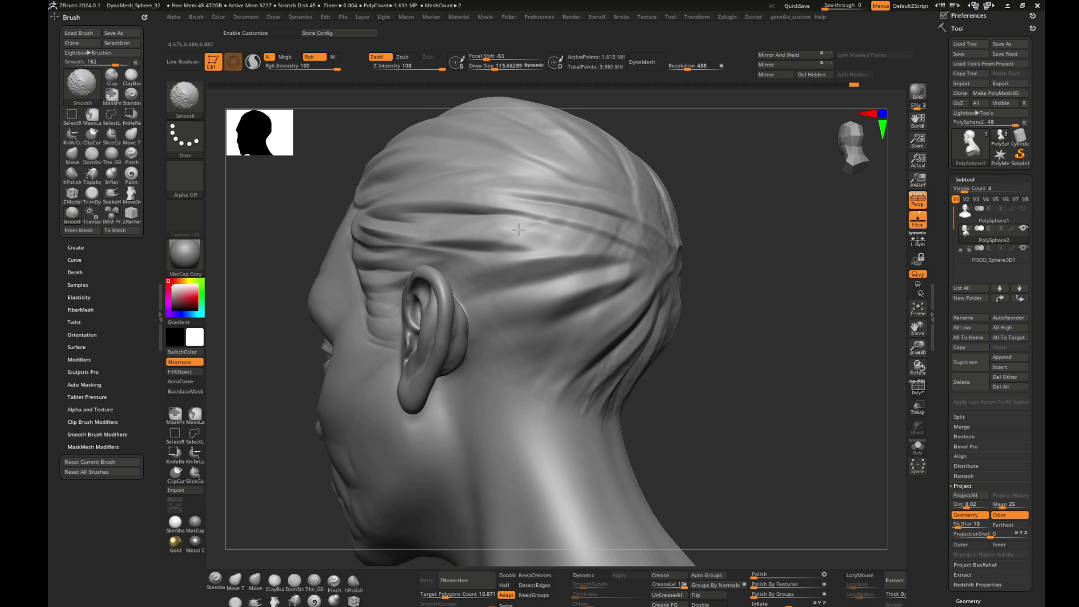
- Orbit to the back and carve a deep groove down the centre of the hair
right_drag(702, 356, 650, 387)
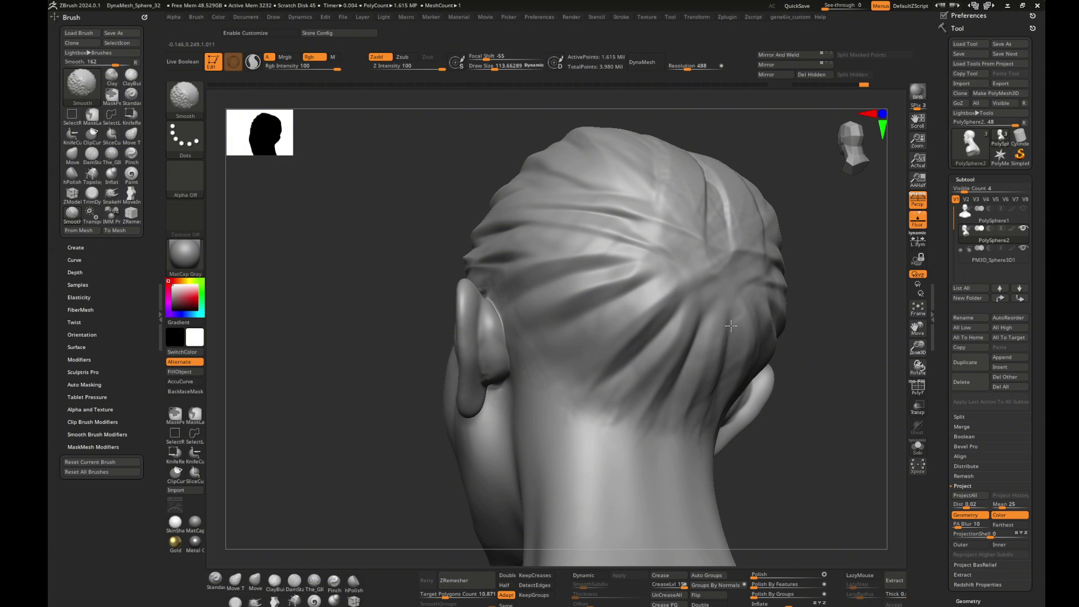
mouse_move(680, 161)
right_down()
mouse_move(841, 270)
mouse_move(698, 222)
right_up()
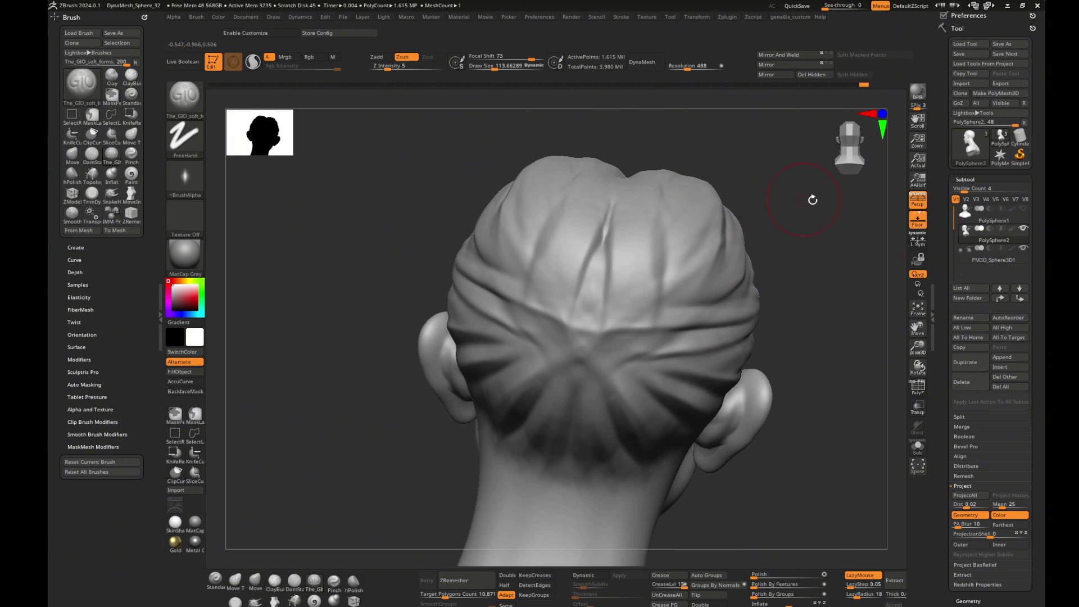
mouse_move(813, 200)
right_down()
mouse_move(790, 222)
mouse_move(397, 332)
mouse_move(639, 206)
right_up()
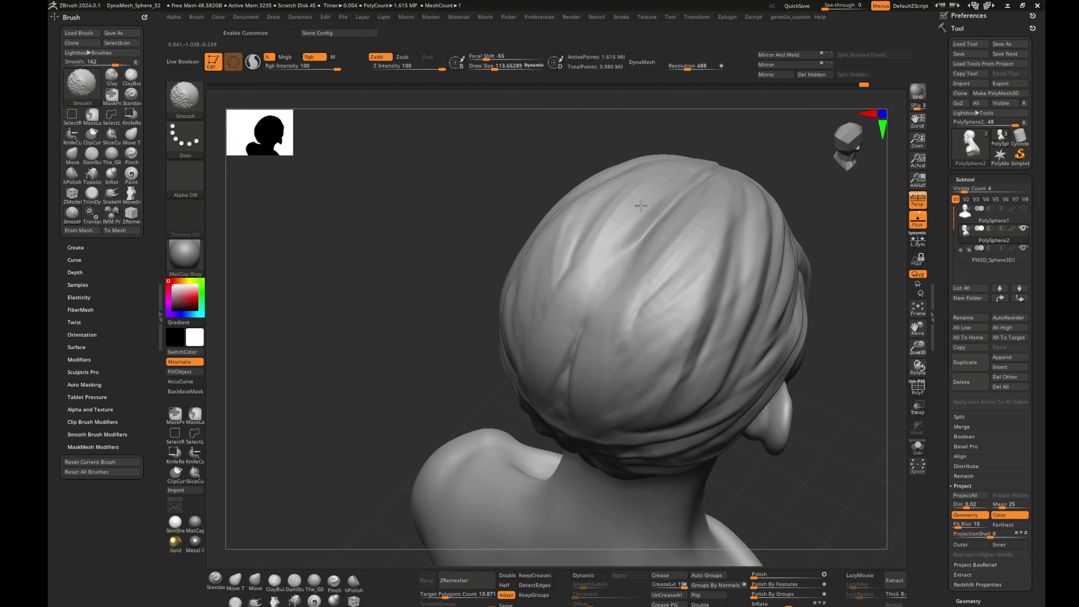
right_drag(664, 383, 786, 280)
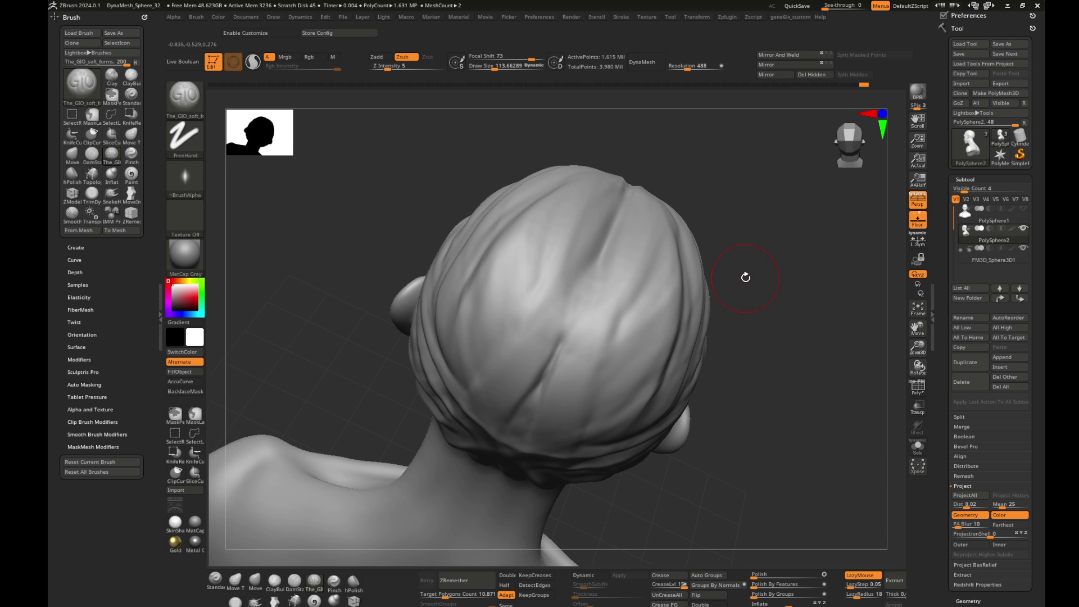
right_drag(784, 265, 632, 264)
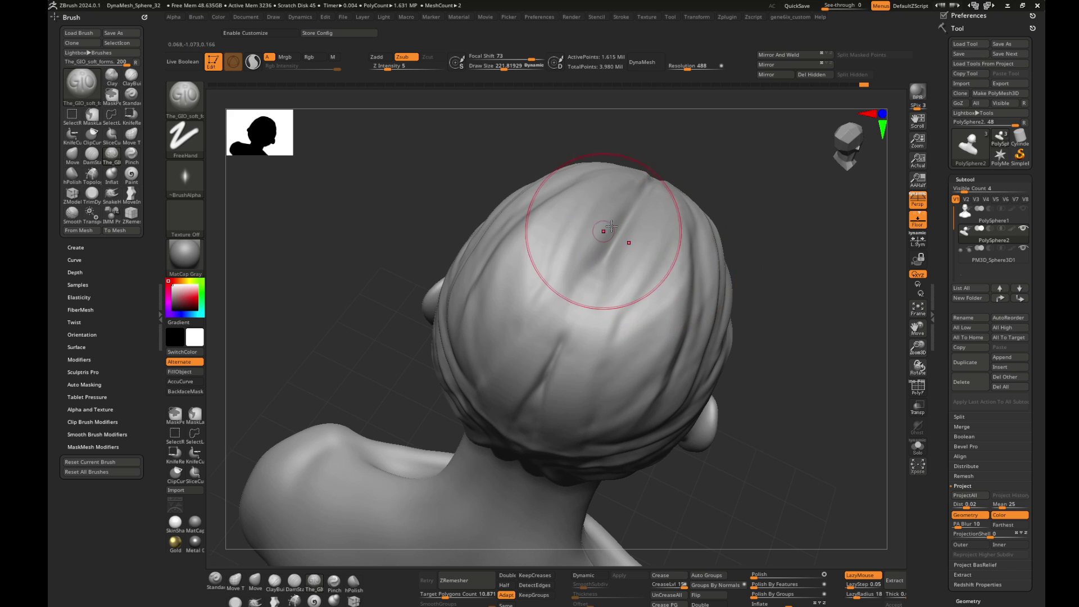
drag(641, 208, 542, 393)
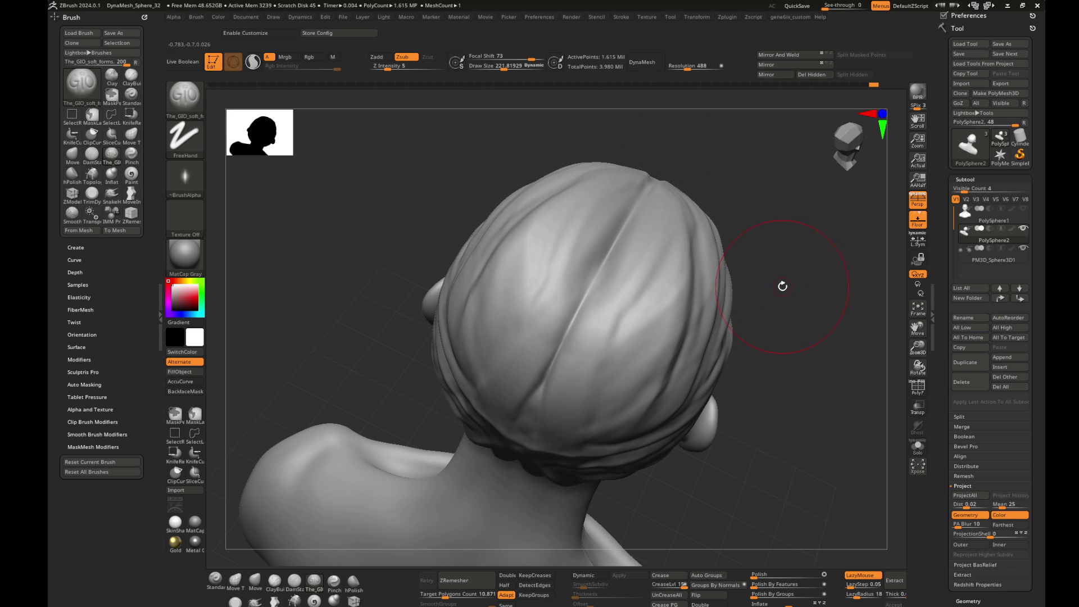
drag(783, 286, 686, 241)
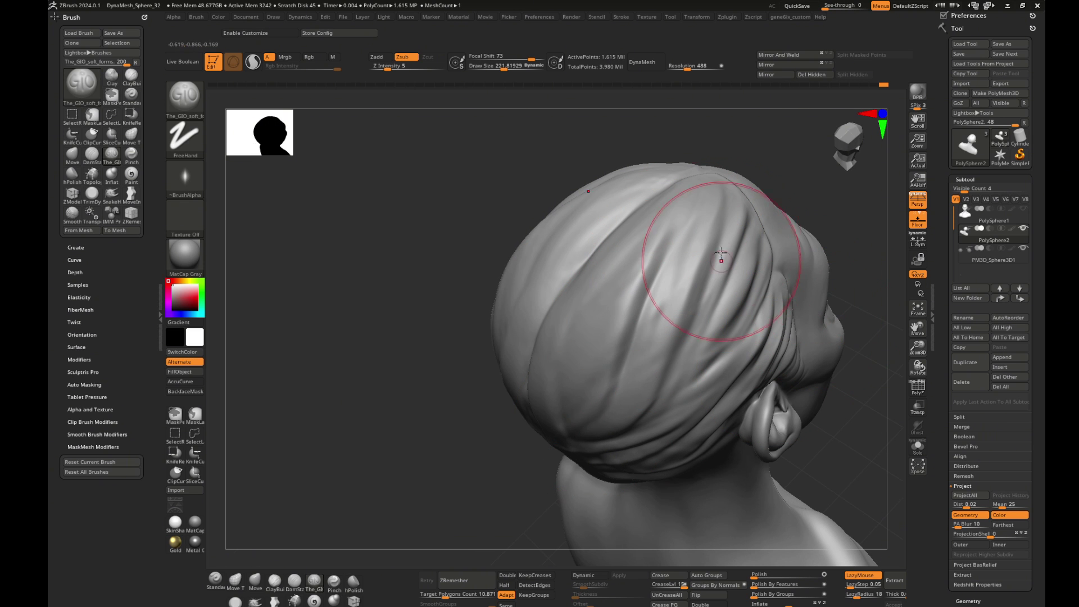
mouse_move(440, 450)
mouse_down()
mouse_move(389, 369)
mouse_move(593, 320)
mouse_up()
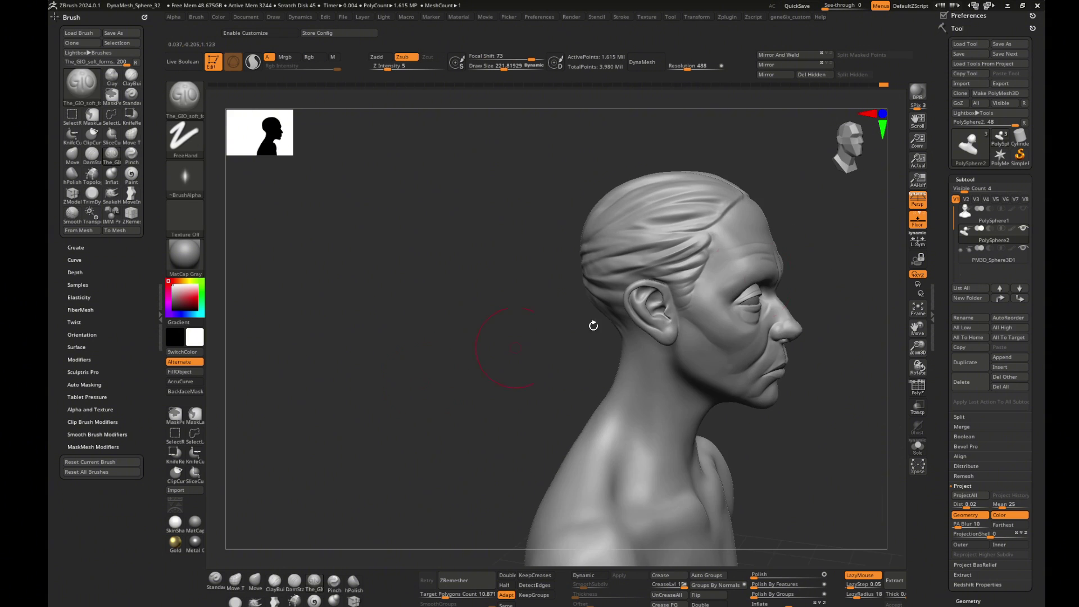
- Orbit around the head to inspect the swept-back hair strands from side and back
alt+drag(771, 282, 619, 306)
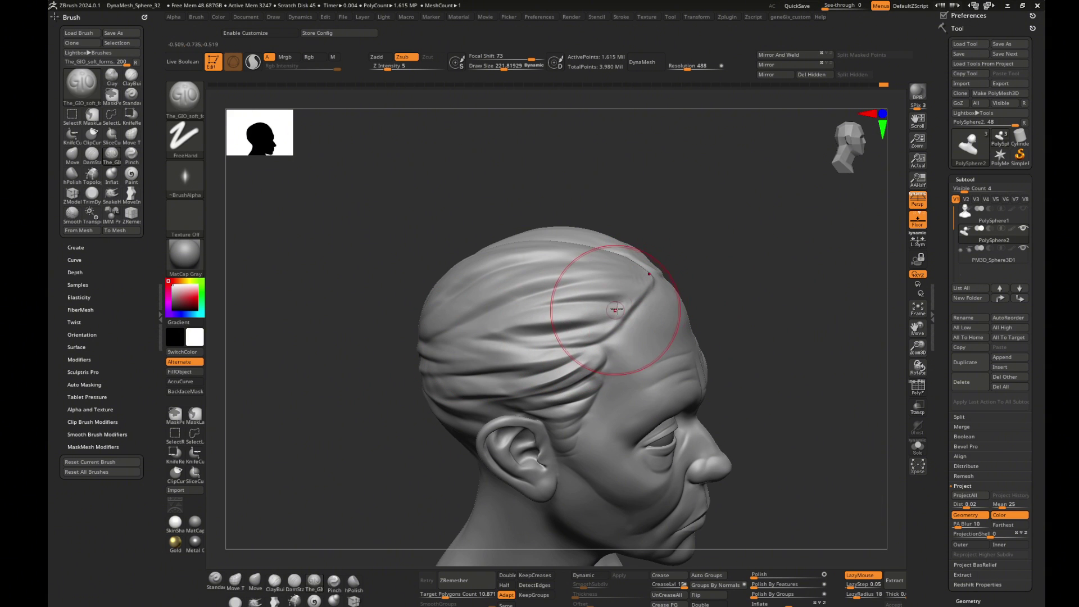
right_drag(442, 346, 646, 261)
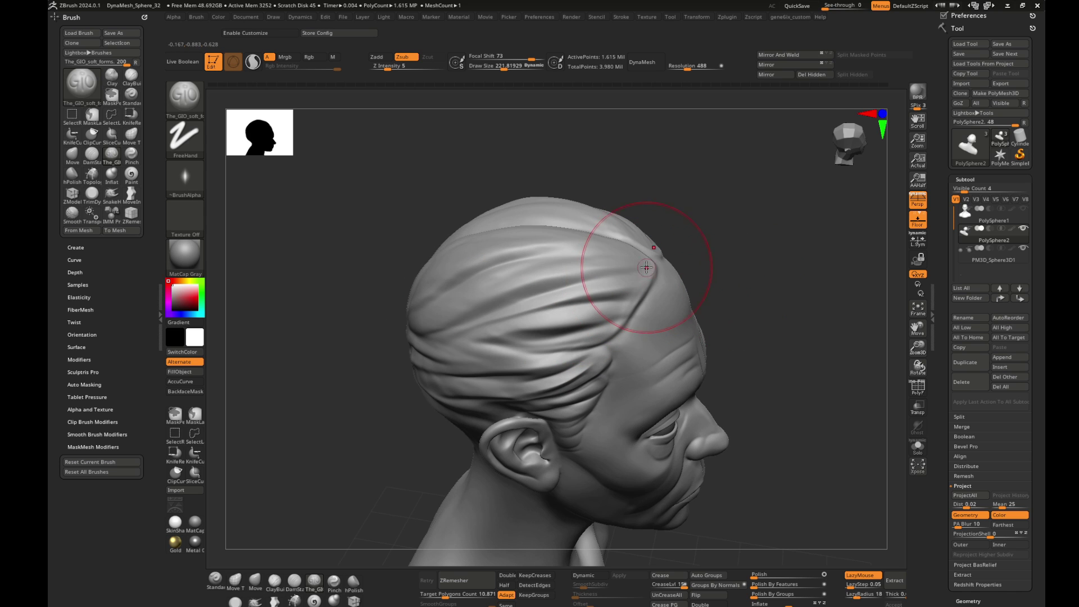
right_drag(562, 292, 647, 268)
right_drag(787, 285, 787, 268)
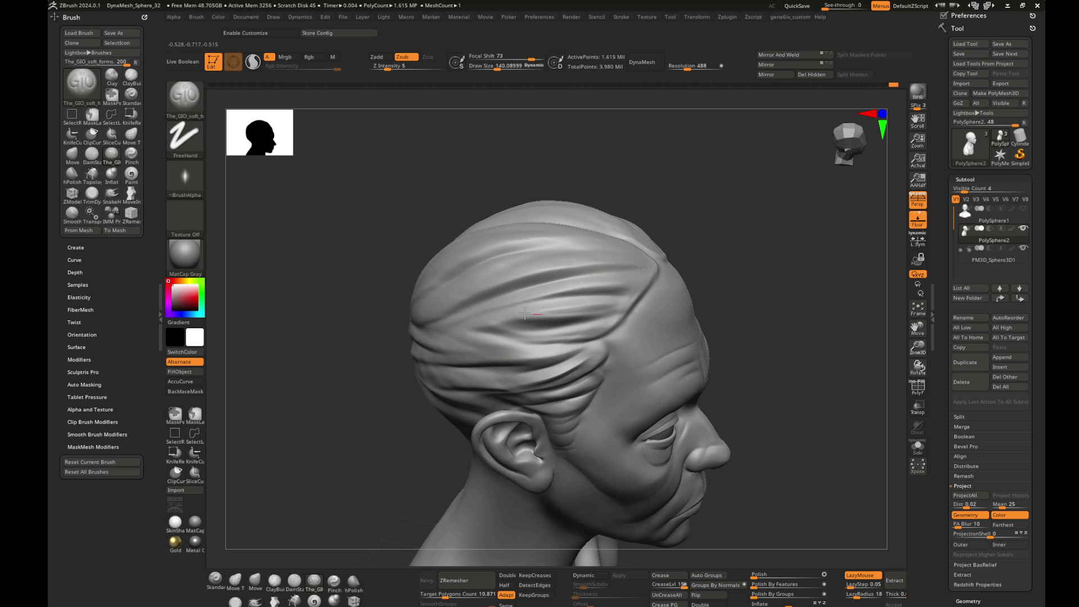
right_drag(618, 299, 674, 307)
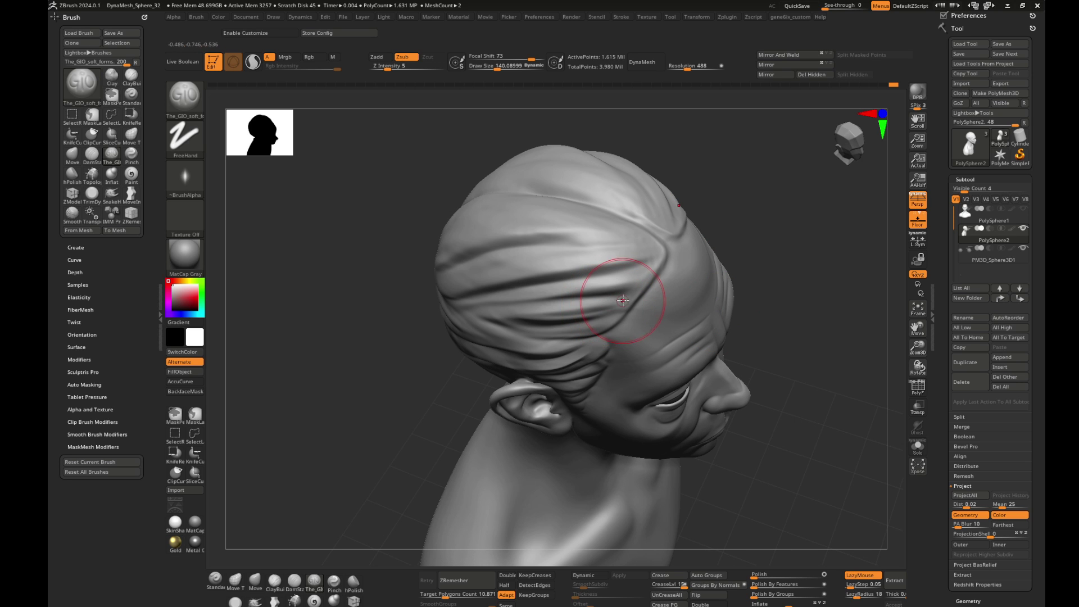
right_drag(747, 283, 705, 283)
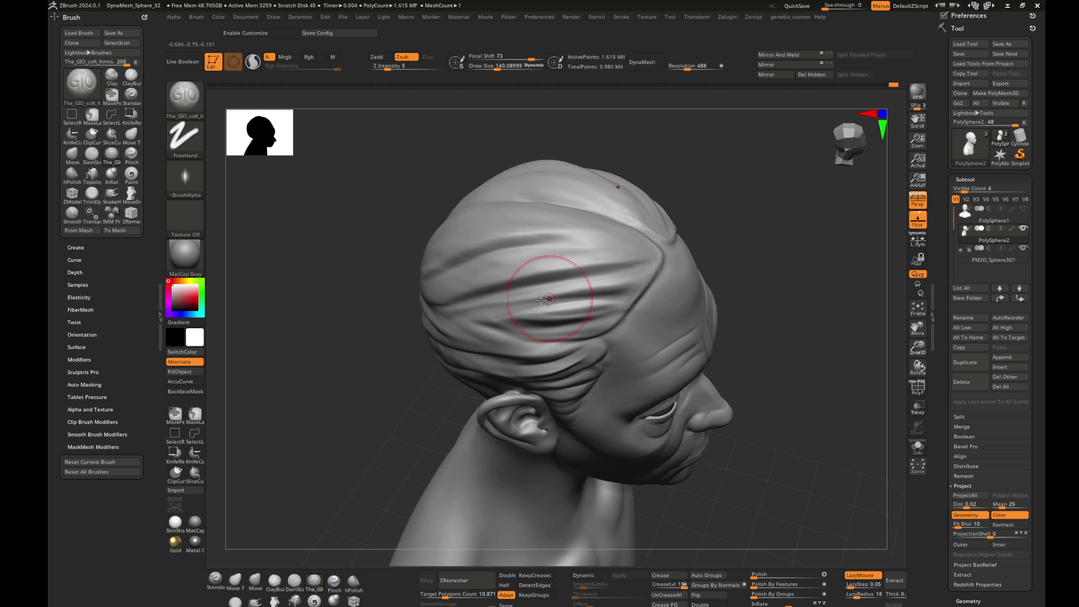
right_drag(541, 300, 620, 265)
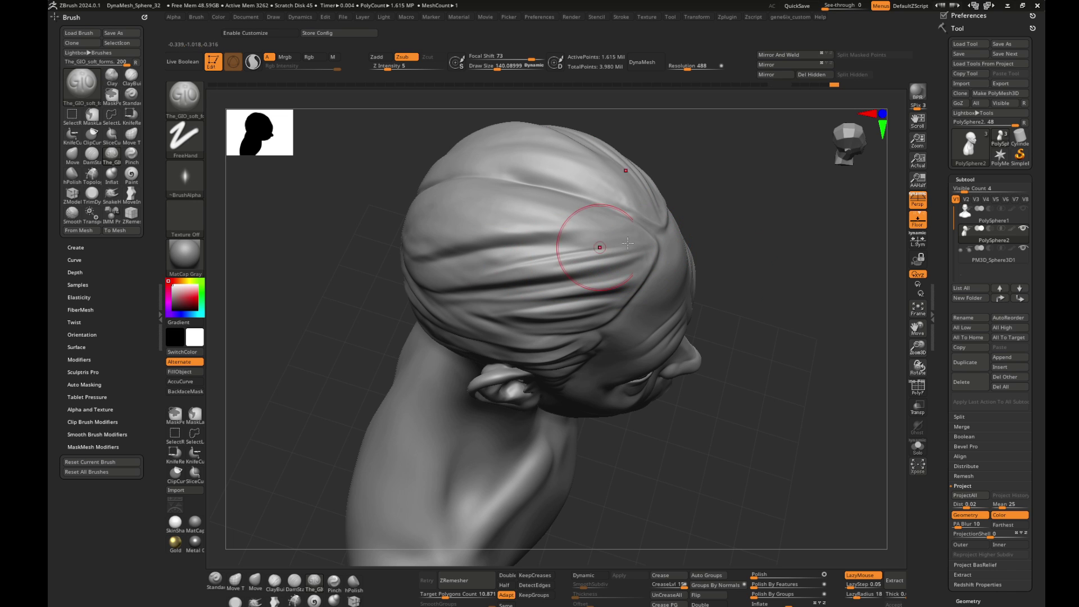
mouse_move(775, 263)
right_down()
mouse_move(744, 238)
mouse_move(836, 264)
mouse_move(646, 302)
right_up()
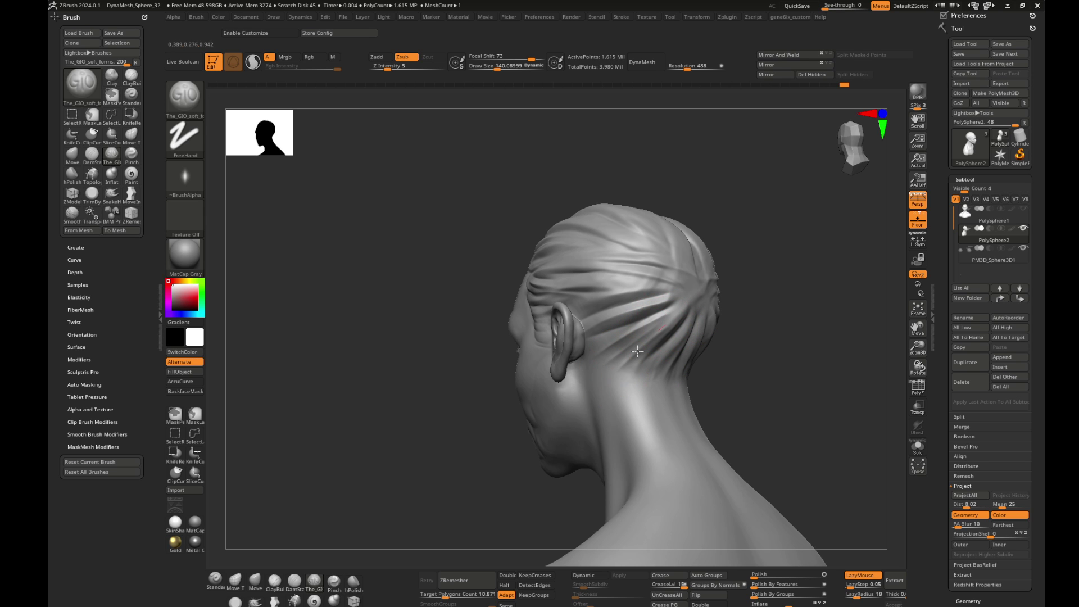
mouse_move(770, 338)
right_down()
mouse_move(813, 342)
mouse_move(776, 292)
mouse_move(869, 279)
mouse_move(760, 269)
right_up()
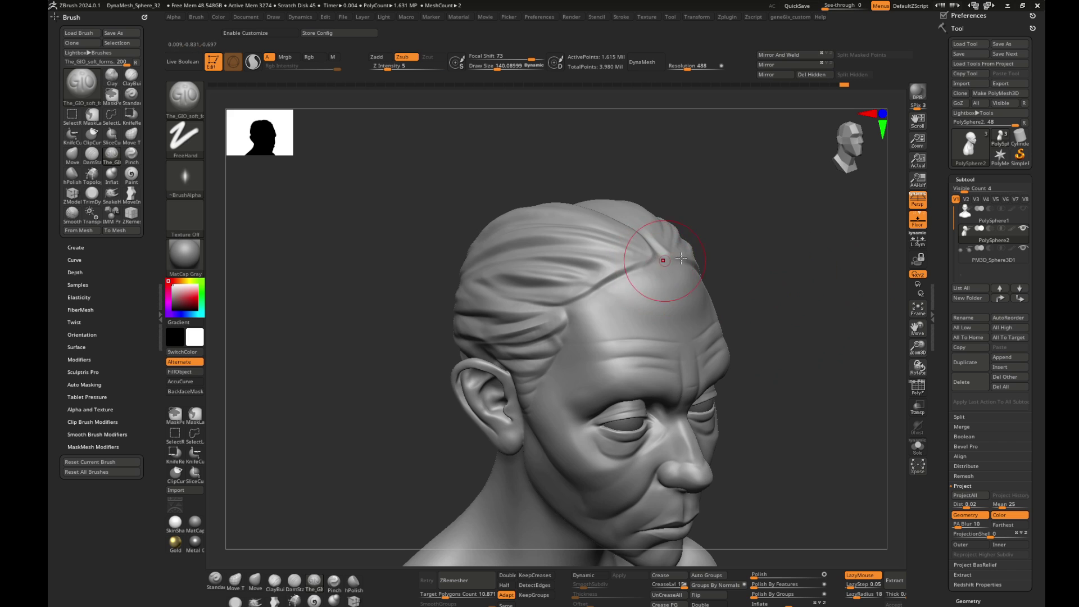
- Deepen the groove along the front hairline above the forehead and check it from above
right_drag(646, 255, 543, 273)
drag(543, 273, 533, 278)
mouse_move(538, 279)
right_down()
mouse_move(723, 282)
mouse_move(510, 282)
right_up()
drag(556, 277, 525, 281)
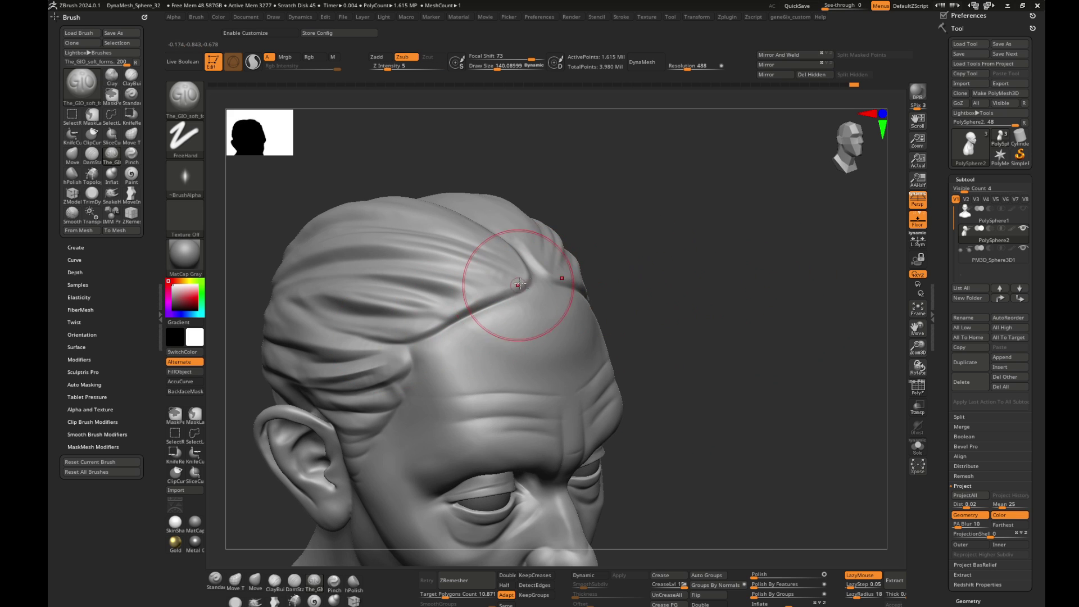
right_drag(505, 281, 658, 297)
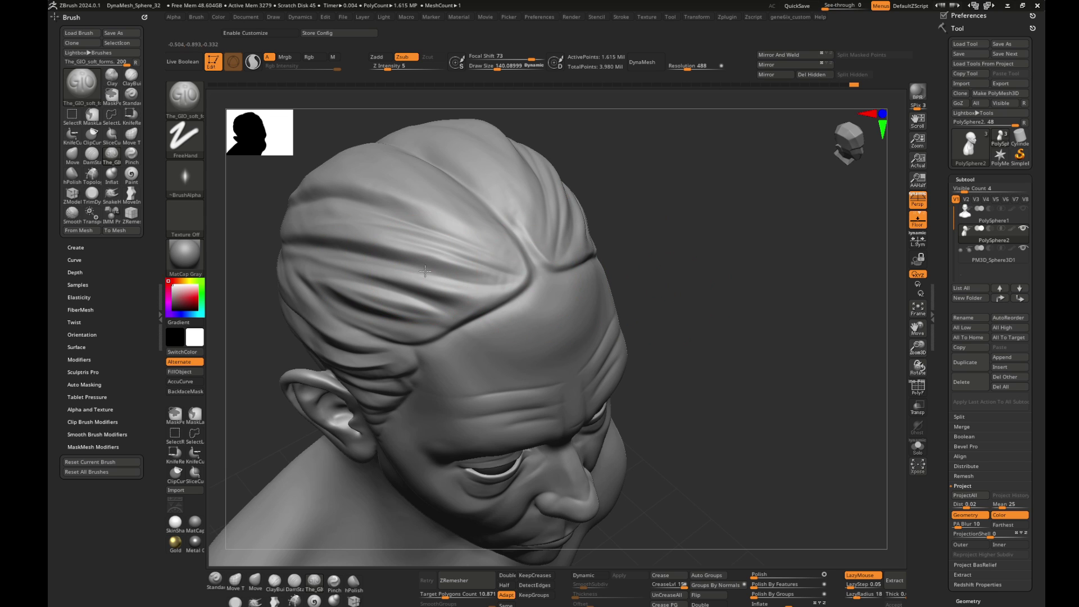
mouse_move(686, 236)
right_down()
mouse_move(411, 203)
mouse_move(732, 272)
mouse_move(777, 241)
mouse_move(691, 241)
mouse_move(694, 286)
mouse_move(633, 279)
mouse_move(615, 261)
mouse_move(446, 265)
right_up()
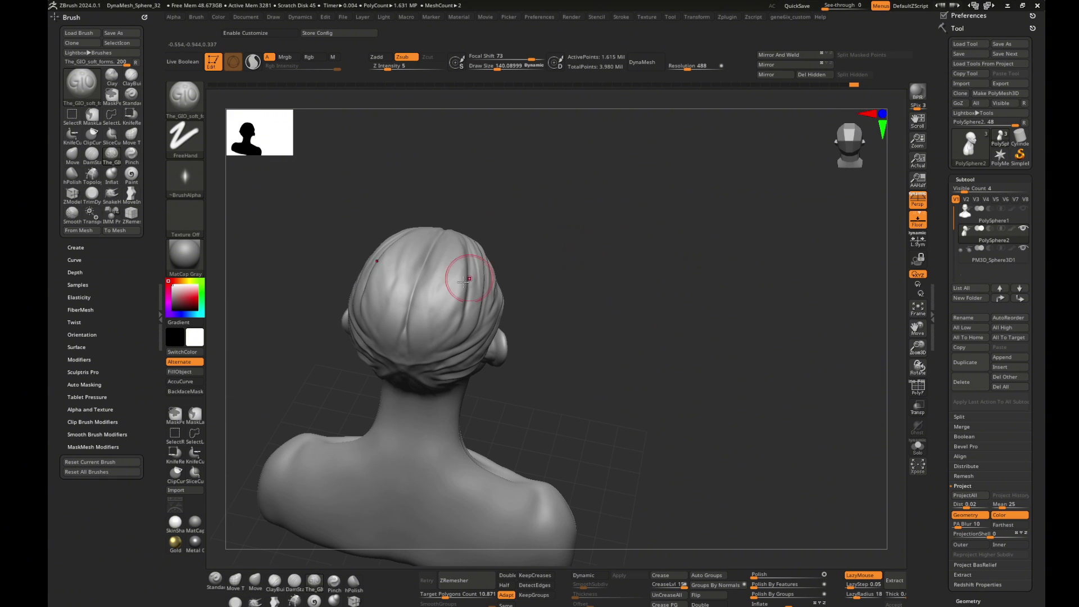
- Switch to DamStandard (B, D, S) and cut thin grooves between strands at the back of the head
key(b)
key(d)
key(s)
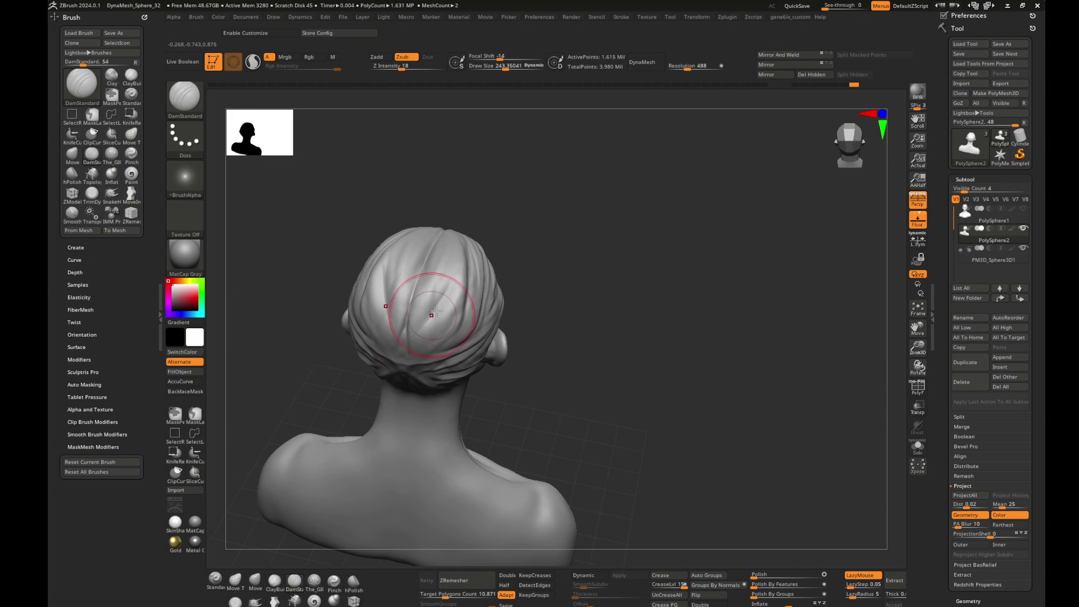
mouse_move(593, 273)
right_down()
mouse_move(685, 270)
mouse_move(663, 271)
right_up()
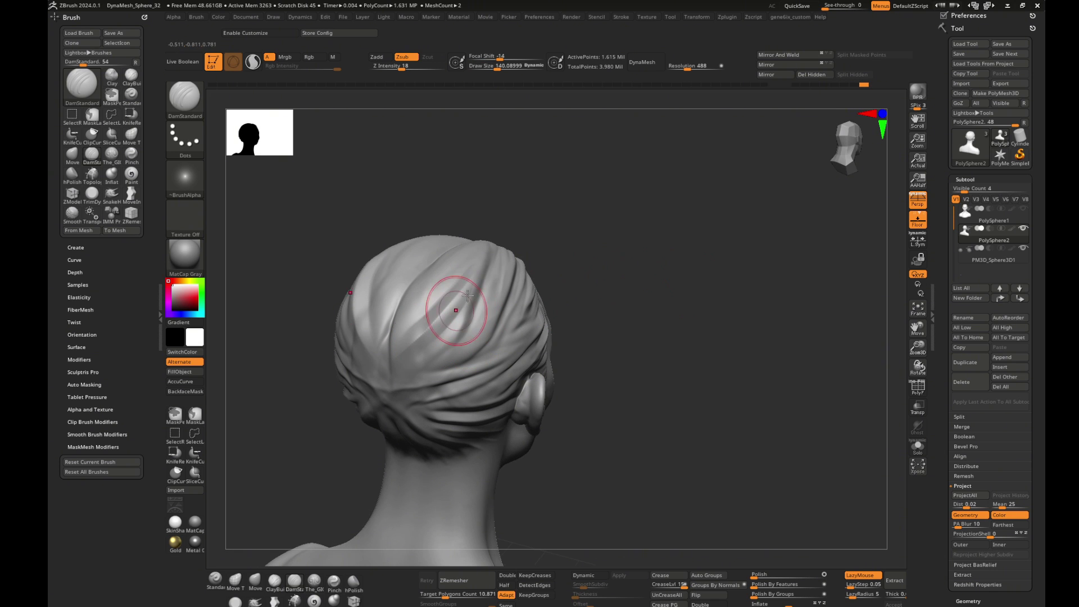
key(shift)
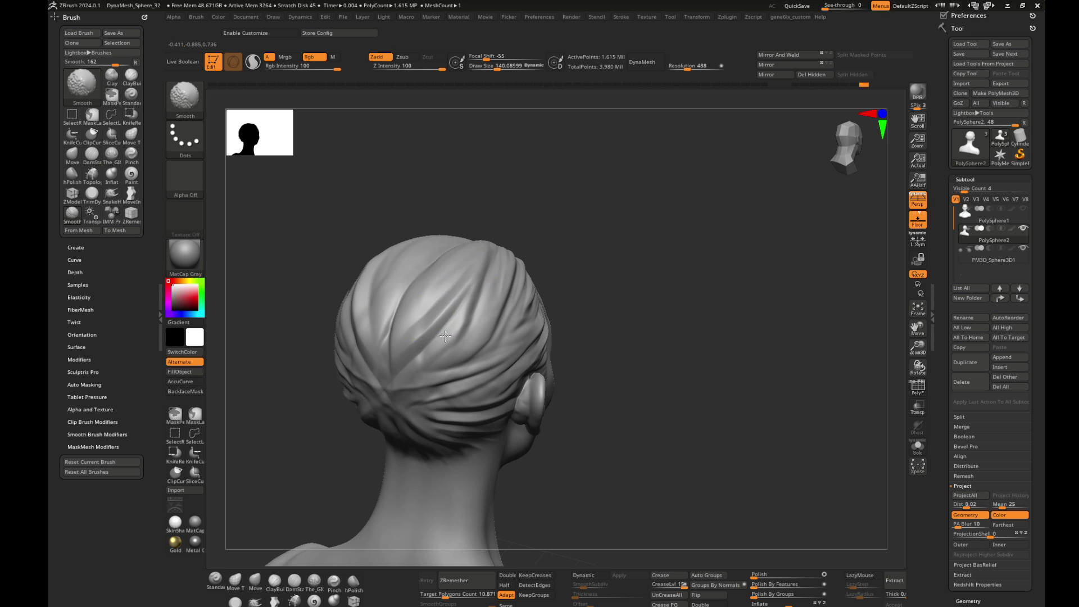
drag(346, 345, 447, 347)
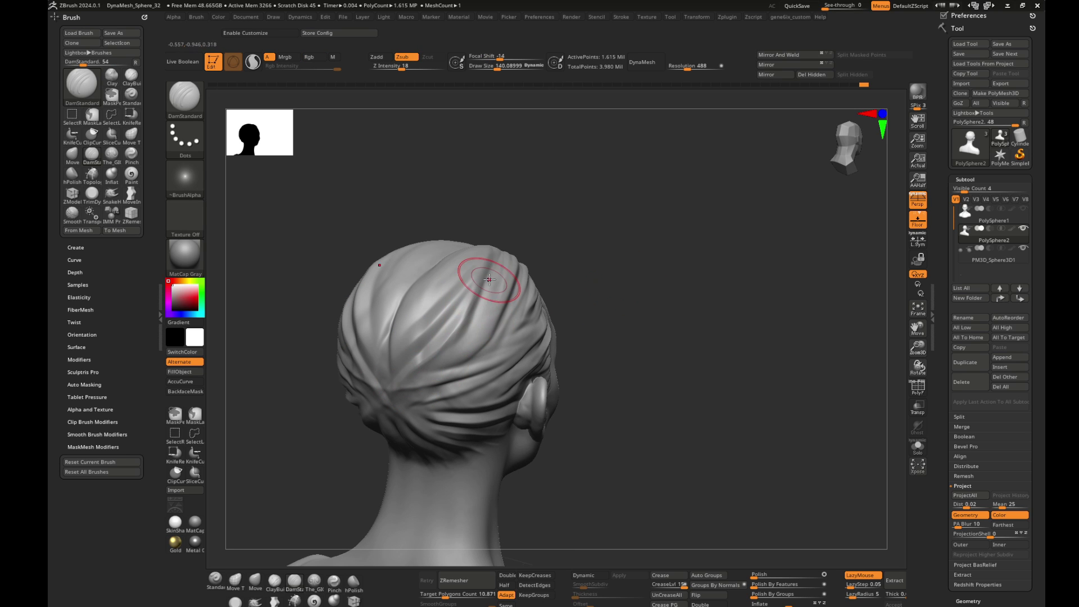
mouse_move(540, 335)
right_down()
mouse_move(507, 261)
mouse_move(470, 296)
right_up()
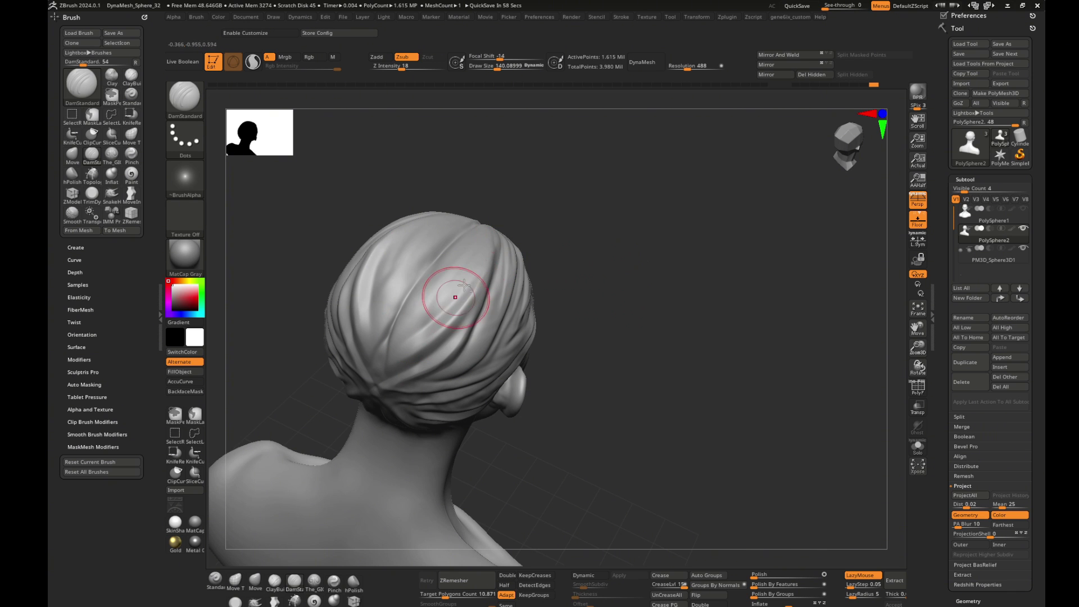
right_drag(371, 315, 566, 248)
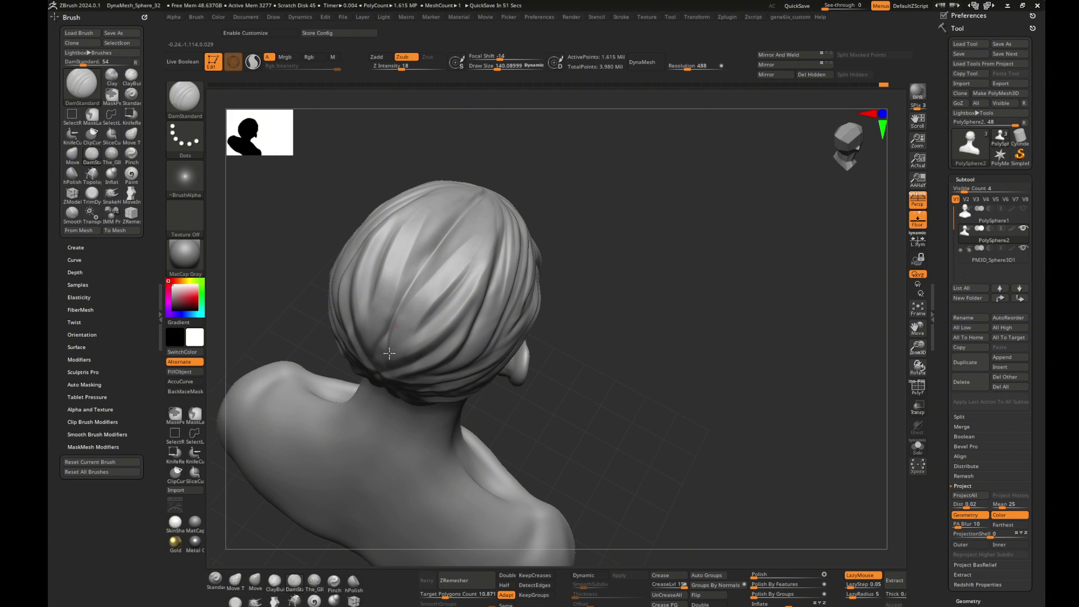
mouse_move(611, 294)
right_down()
mouse_move(655, 200)
mouse_move(682, 260)
mouse_move(725, 238)
mouse_move(522, 299)
right_up()
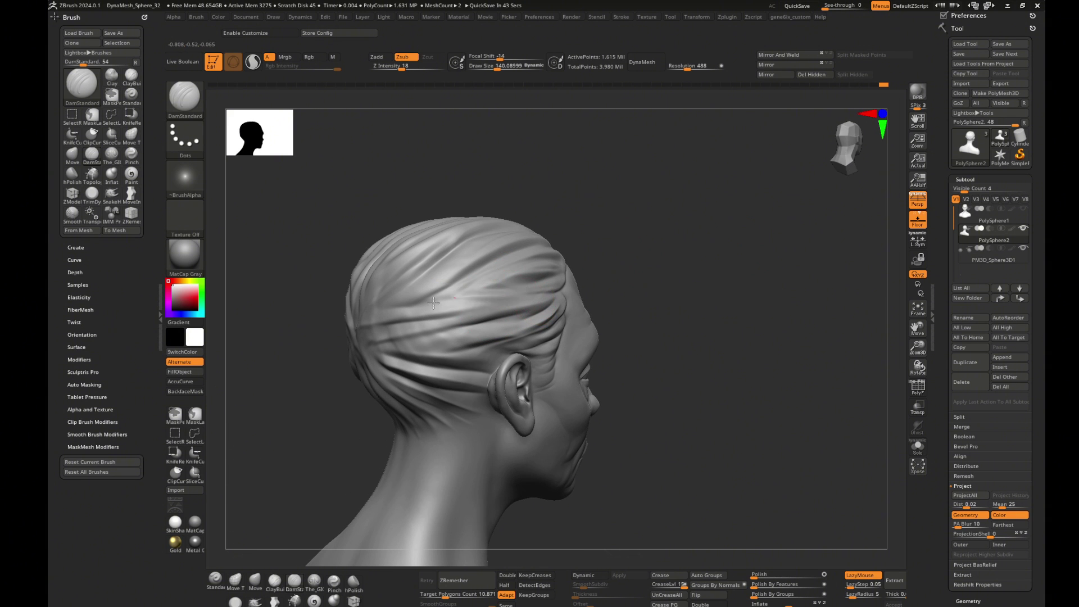
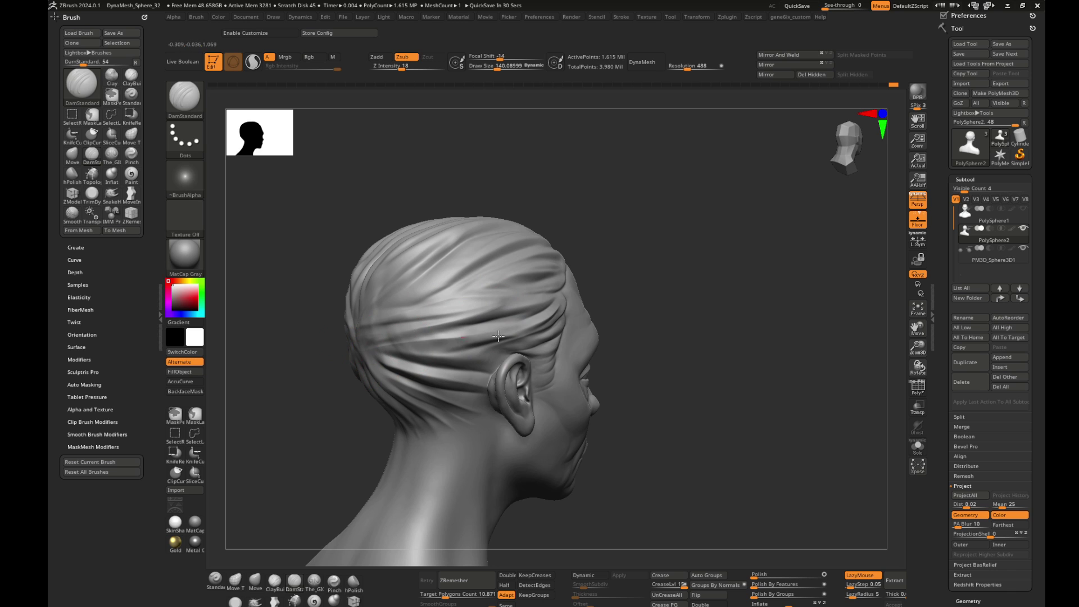
- Sculpt the combed hair strands at the temple with DamStandard, then Shift-smooth them
right_drag(389, 351, 419, 323)
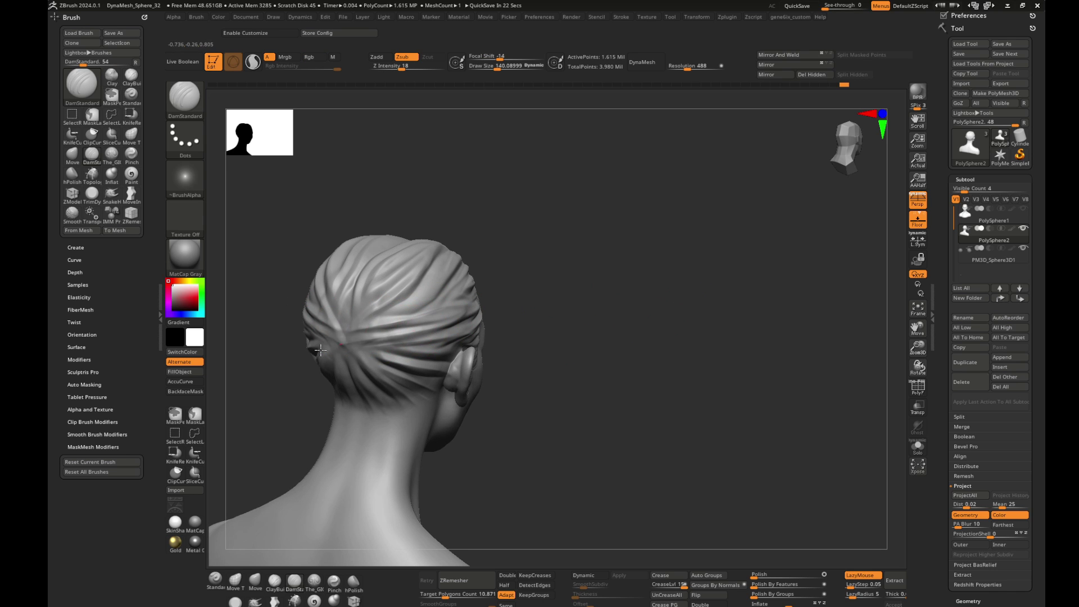
mouse_move(592, 294)
right_down()
mouse_move(632, 292)
mouse_move(405, 306)
right_up()
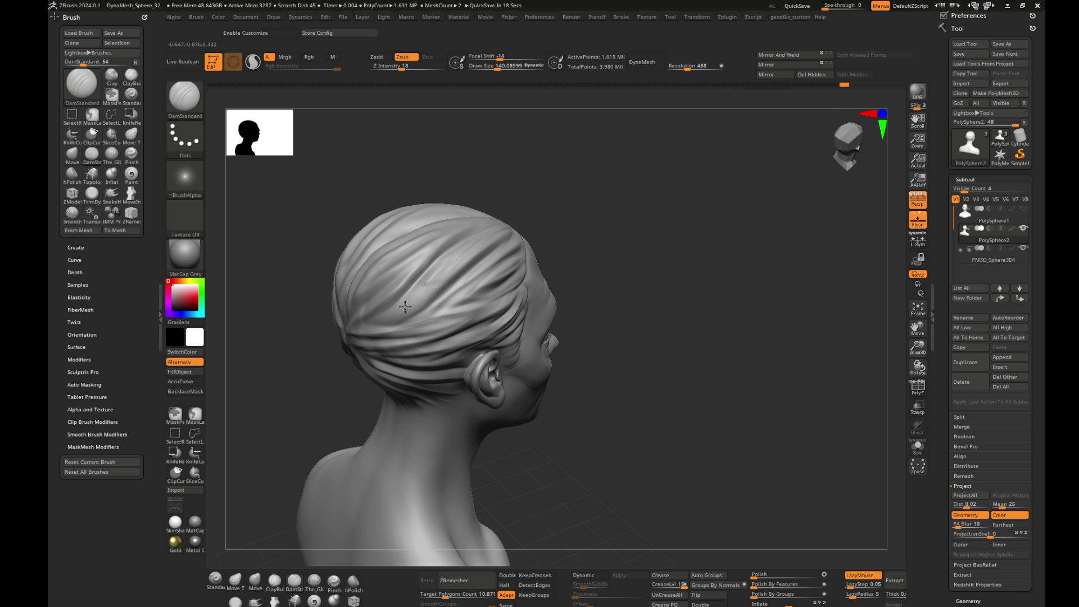
mouse_move(544, 261)
right_down()
mouse_move(669, 255)
mouse_move(665, 280)
mouse_move(691, 303)
mouse_move(556, 284)
right_up()
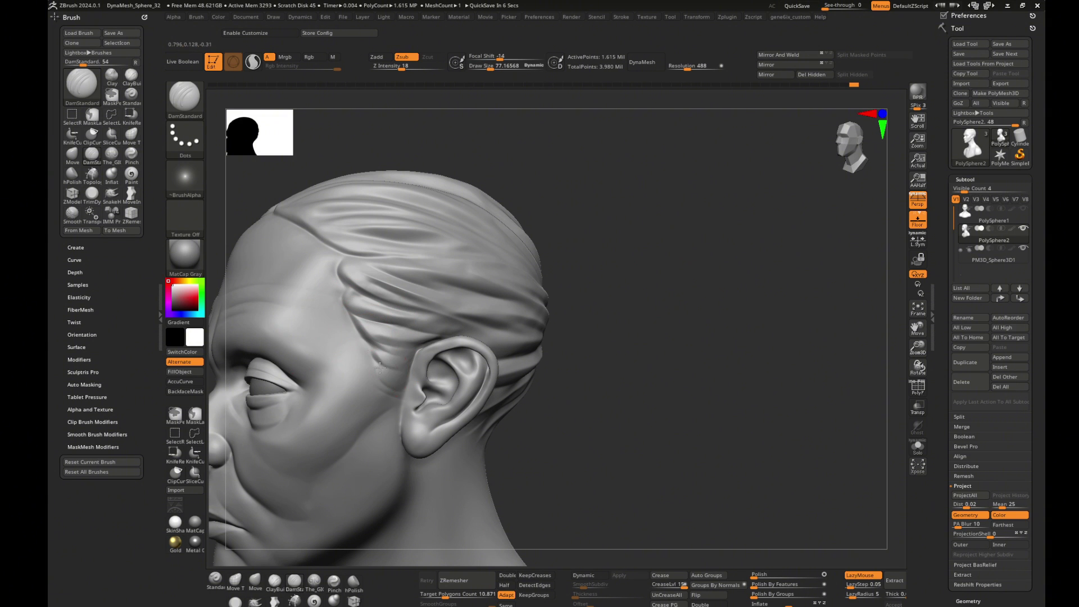
right_drag(461, 302, 348, 259)
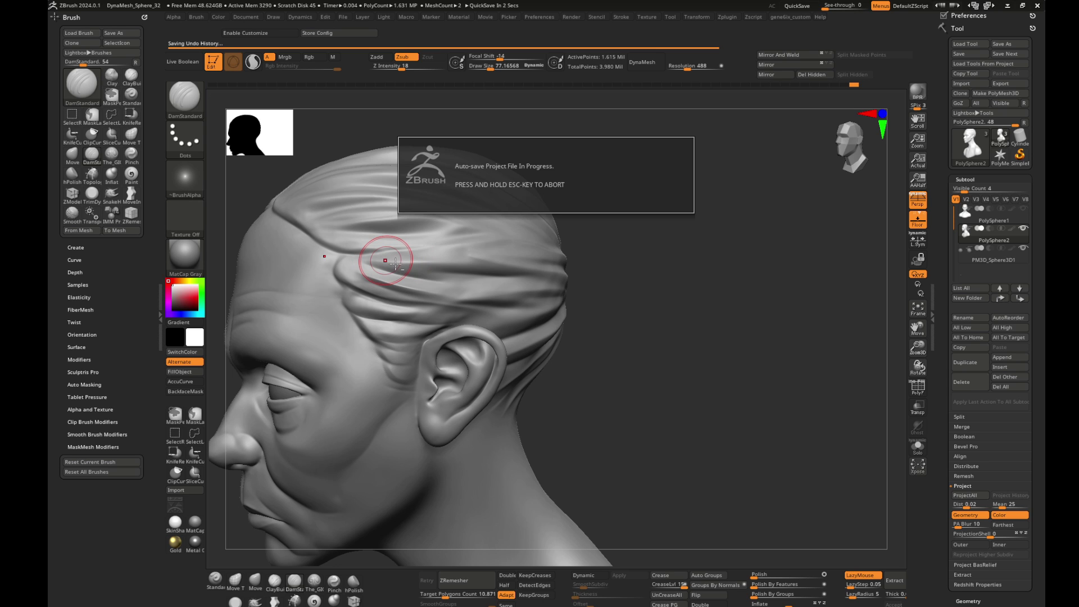
right_drag(609, 265, 378, 241)
key(shift)
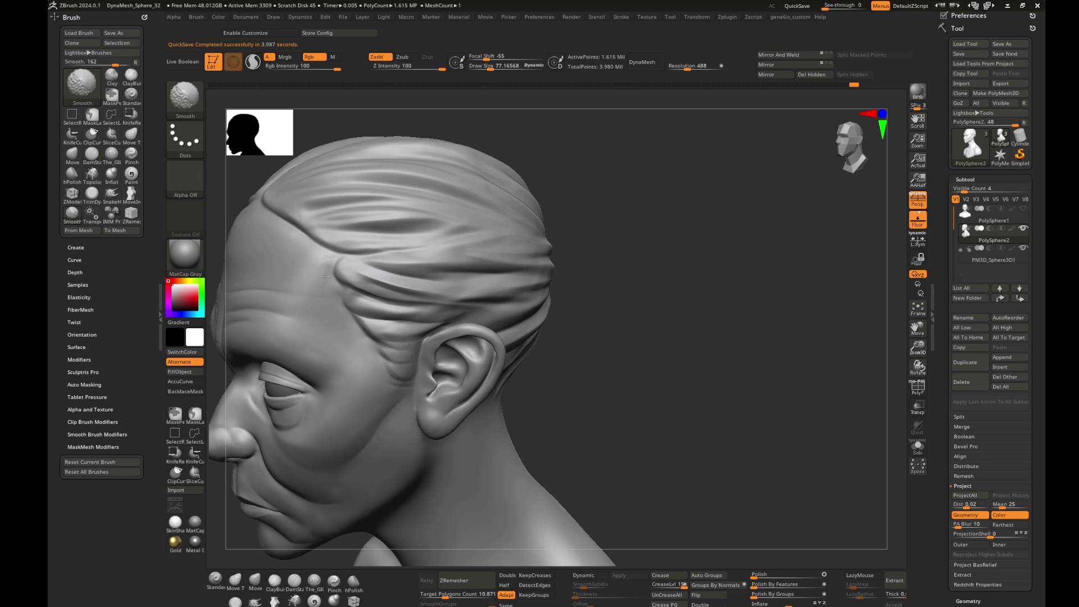
- Check the jagged nape hairline from straight-back, angled-back, profile and front three-quarter views
mouse_move(277, 222)
right_down()
mouse_move(618, 244)
mouse_move(676, 279)
mouse_move(614, 265)
mouse_move(646, 252)
mouse_move(607, 316)
right_up()
right_drag(489, 326, 520, 324)
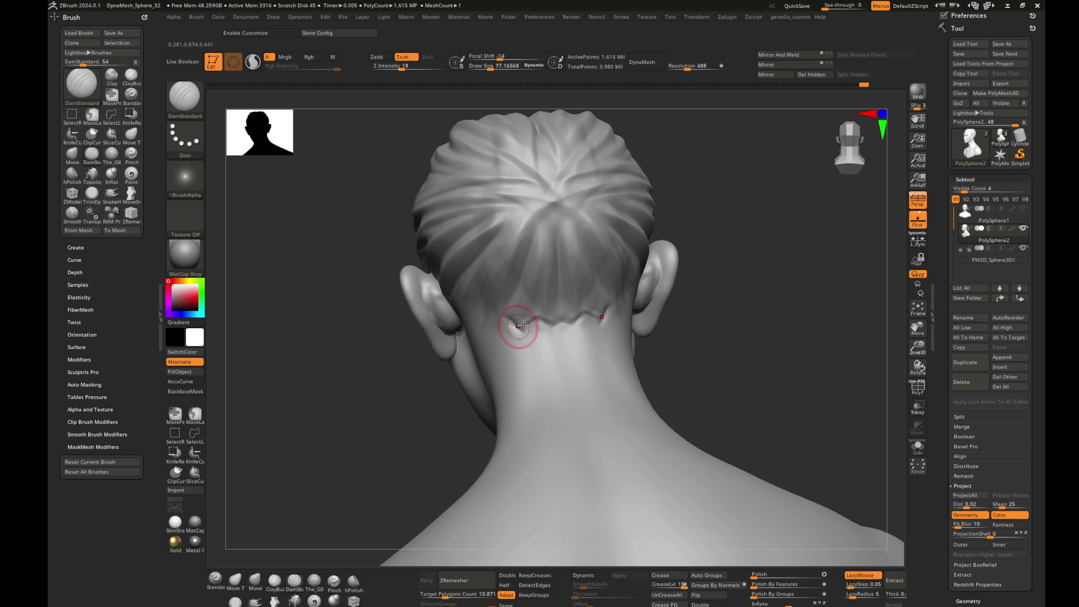
right_drag(513, 320, 506, 315)
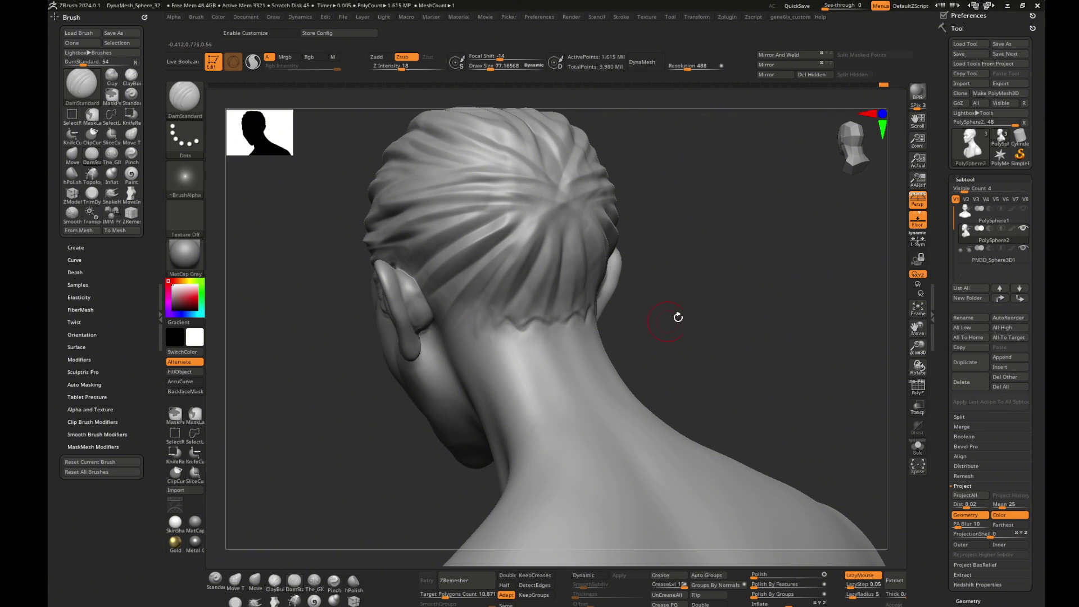
drag(676, 316, 473, 312)
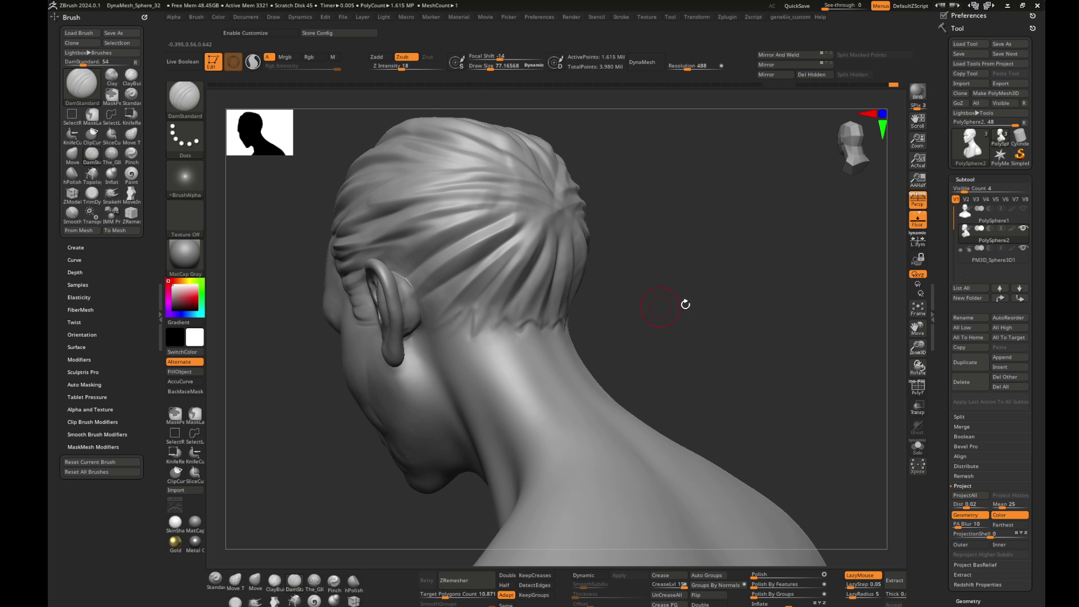
mouse_move(684, 304)
mouse_down()
mouse_move(661, 273)
mouse_move(629, 262)
mouse_up()
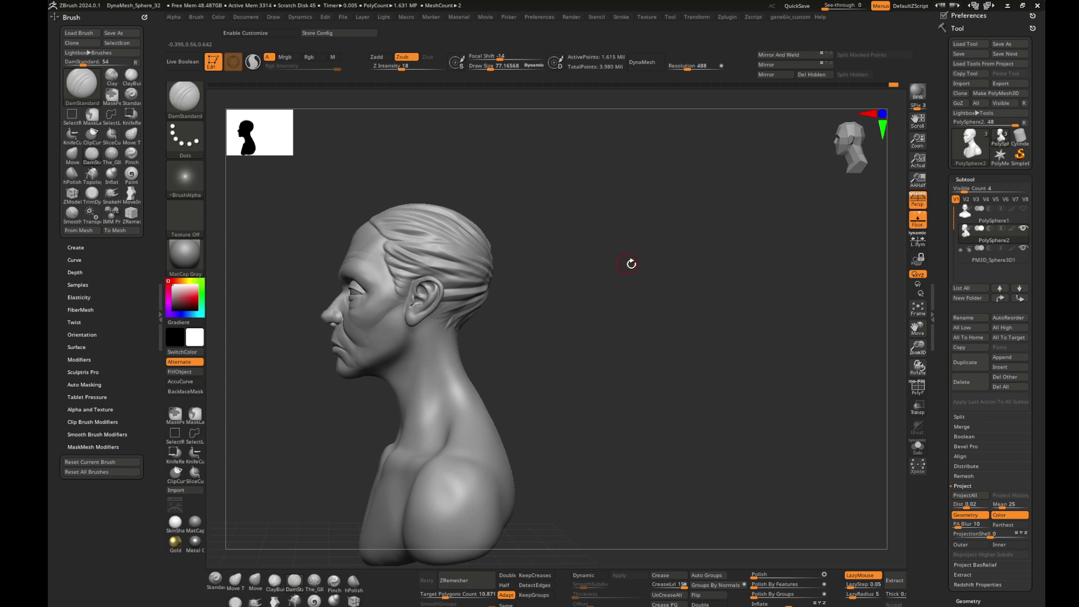
- Zoom to both eyes and shape the lower eyelid with The_GIO_soft_forms brush
mouse_move(651, 214)
mouse_down()
mouse_move(632, 251)
mouse_move(606, 257)
mouse_move(638, 258)
mouse_move(602, 288)
mouse_move(686, 306)
mouse_move(708, 294)
mouse_move(646, 289)
mouse_up()
scroll(602, 288, up, 3)
scroll(638, 297, up, 3)
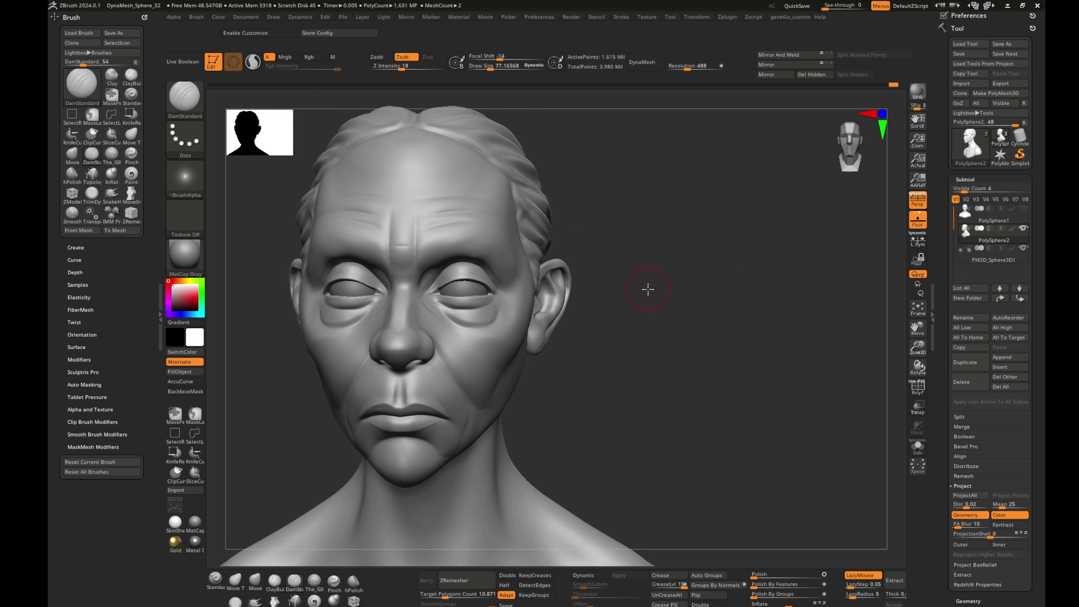
scroll(537, 299, up, 5)
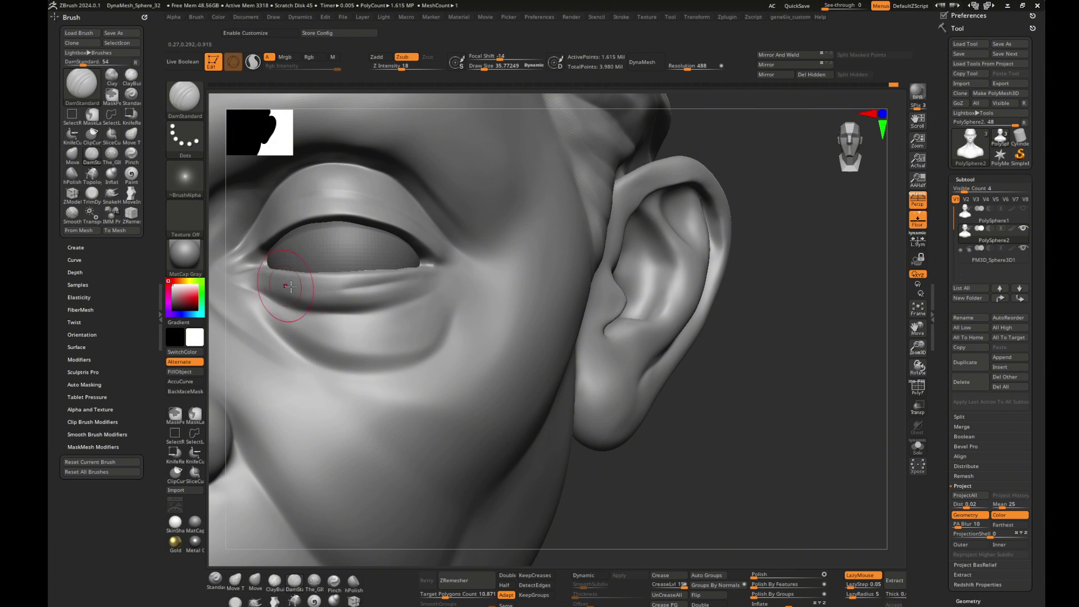
scroll(455, 284, down, 3)
drag(753, 345, 575, 318)
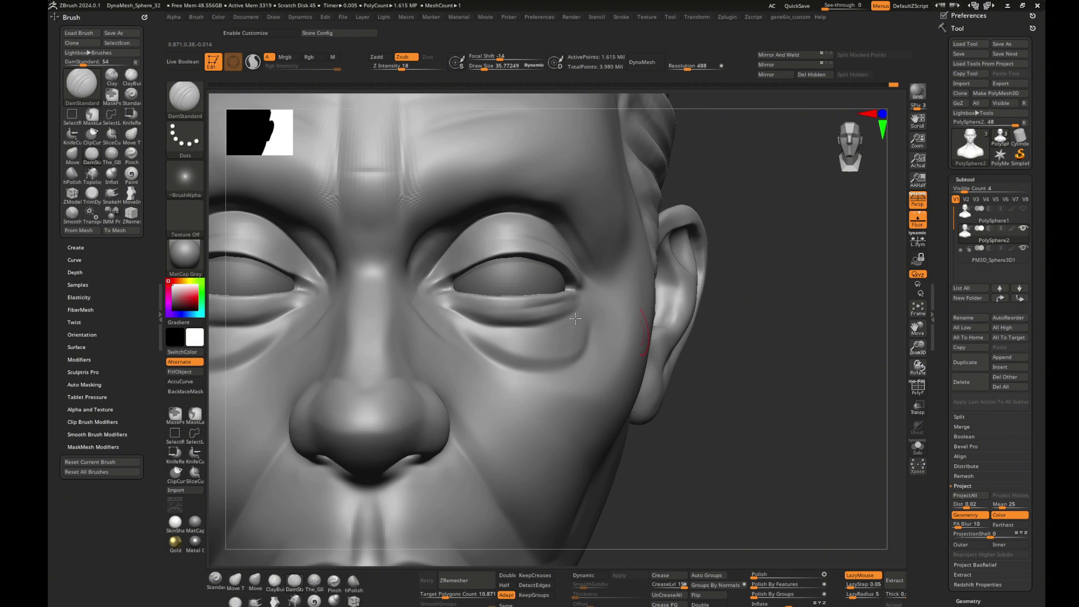
key(1)
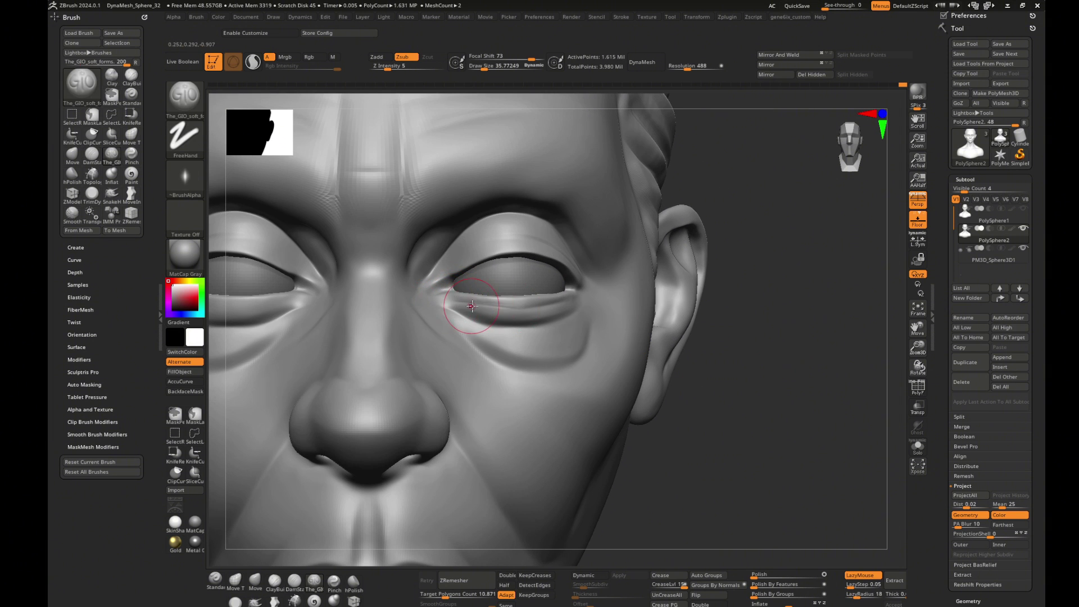
ctrl+drag(482, 309, 456, 303)
key(f)
- Enlarge Draw Size to about 65 and smooth the eye bags and temple
drag(672, 318, 794, 344)
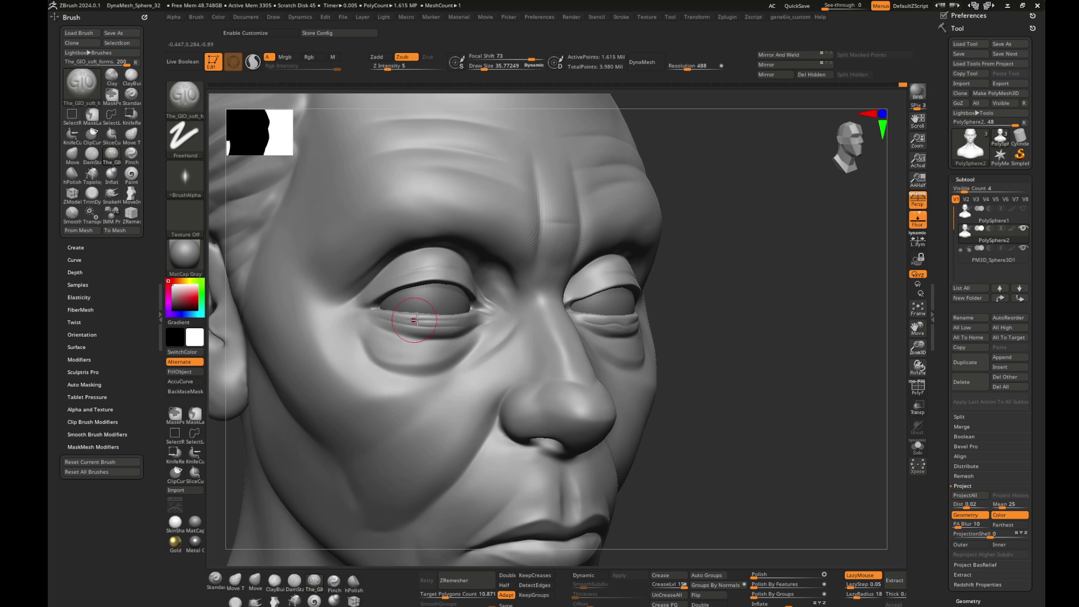
shift+drag(415, 320, 475, 321)
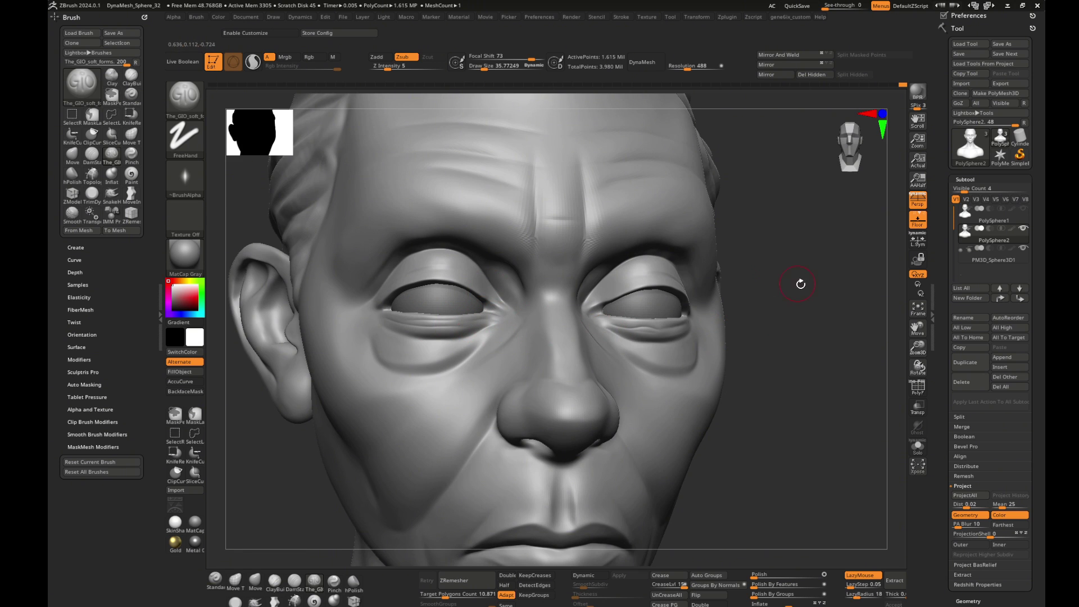
drag(800, 283, 446, 272)
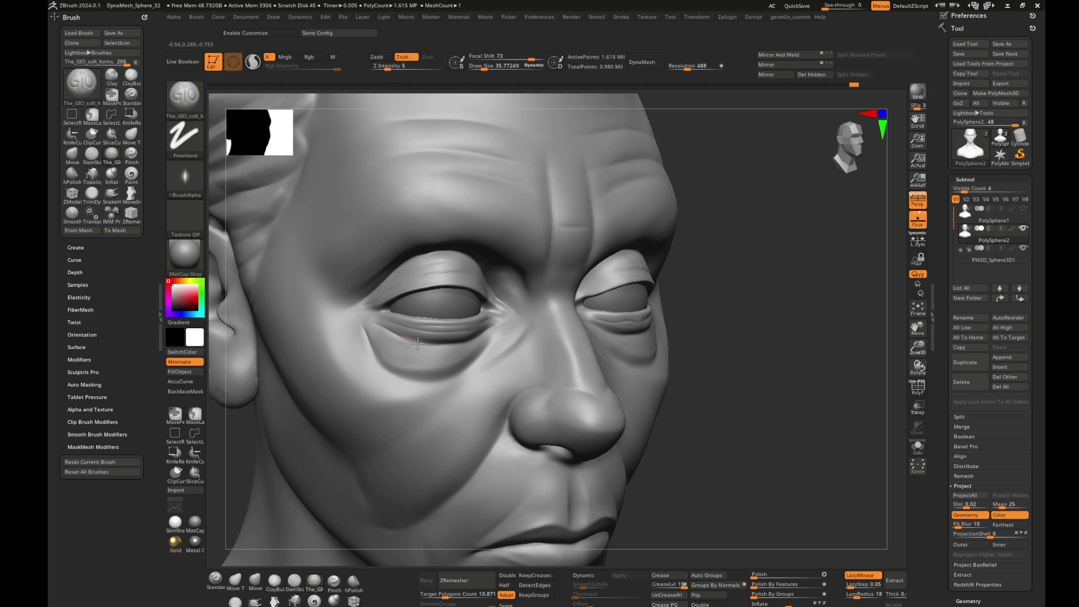
key(s)
click(328, 277)
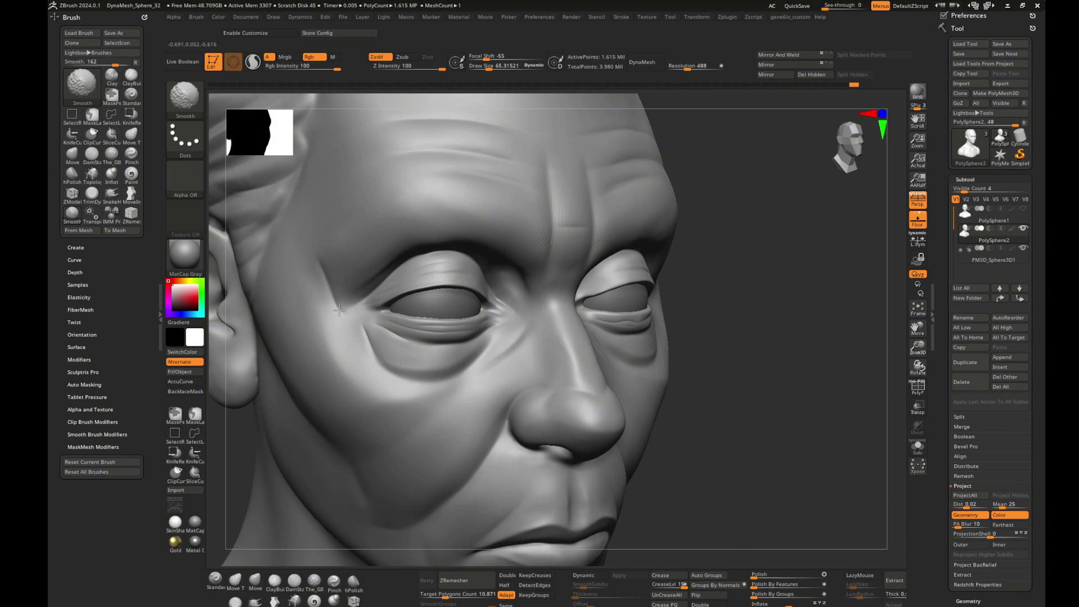
drag(770, 277, 548, 239)
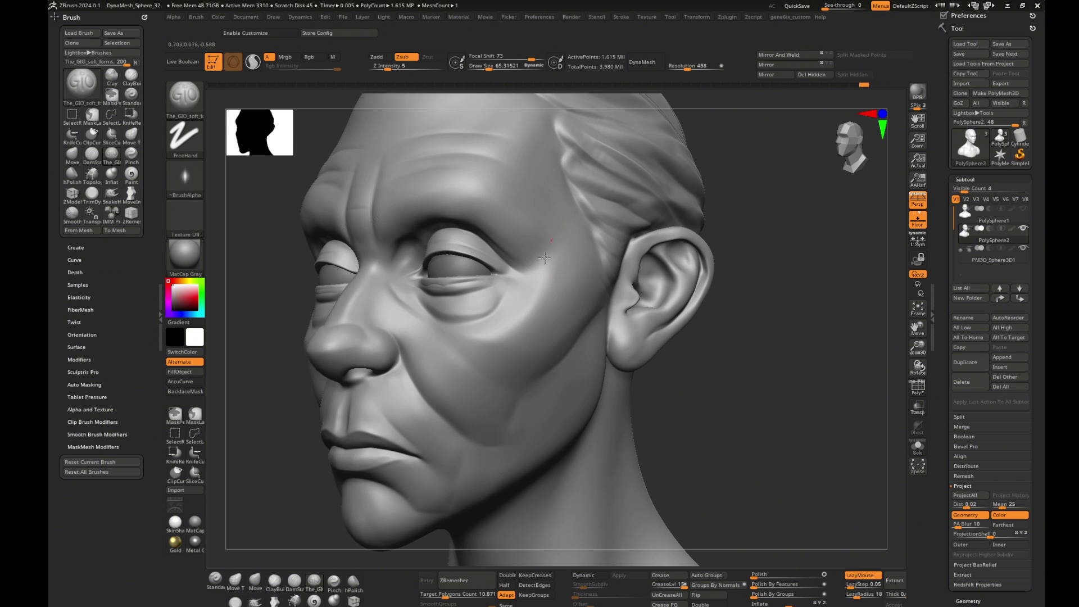
key(shift)
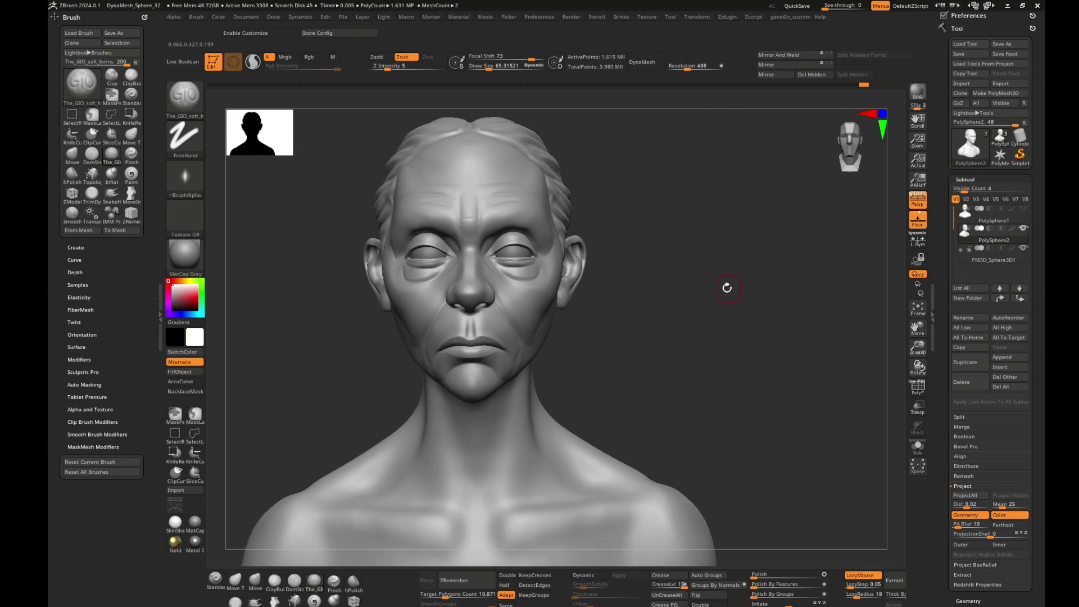
- Shape the lips, chin and jawline, and Shift-smooth the neck surface
mouse_move(727, 288)
mouse_down()
mouse_move(758, 222)
mouse_move(708, 311)
mouse_move(683, 204)
mouse_move(695, 240)
mouse_move(775, 234)
mouse_move(765, 231)
mouse_move(777, 221)
mouse_move(650, 212)
mouse_move(667, 208)
mouse_up()
key(f)
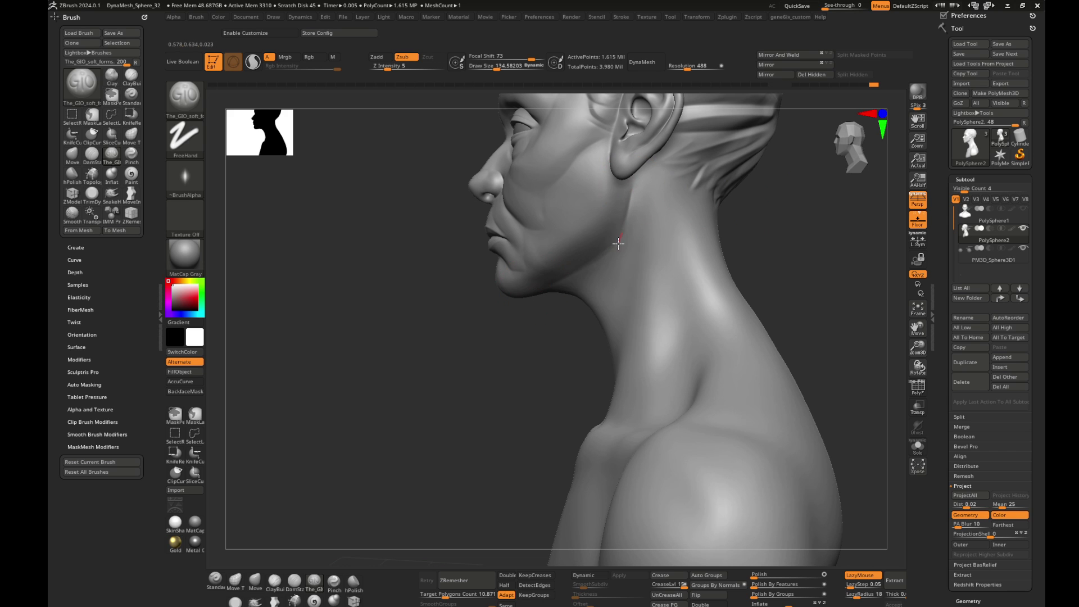
key(shift)
right_drag(618, 238, 546, 280)
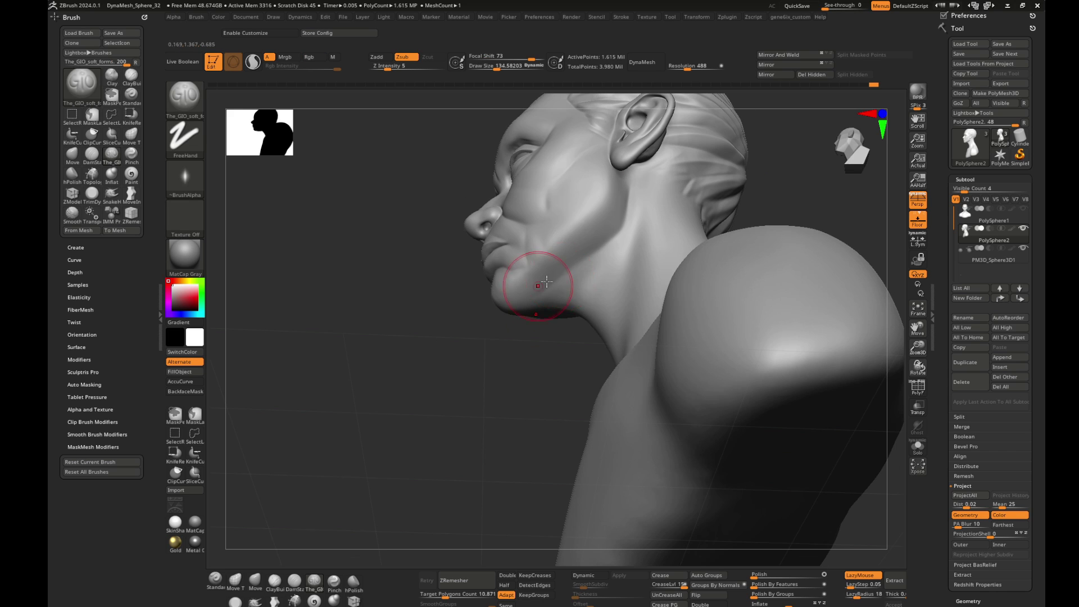
key(shift)
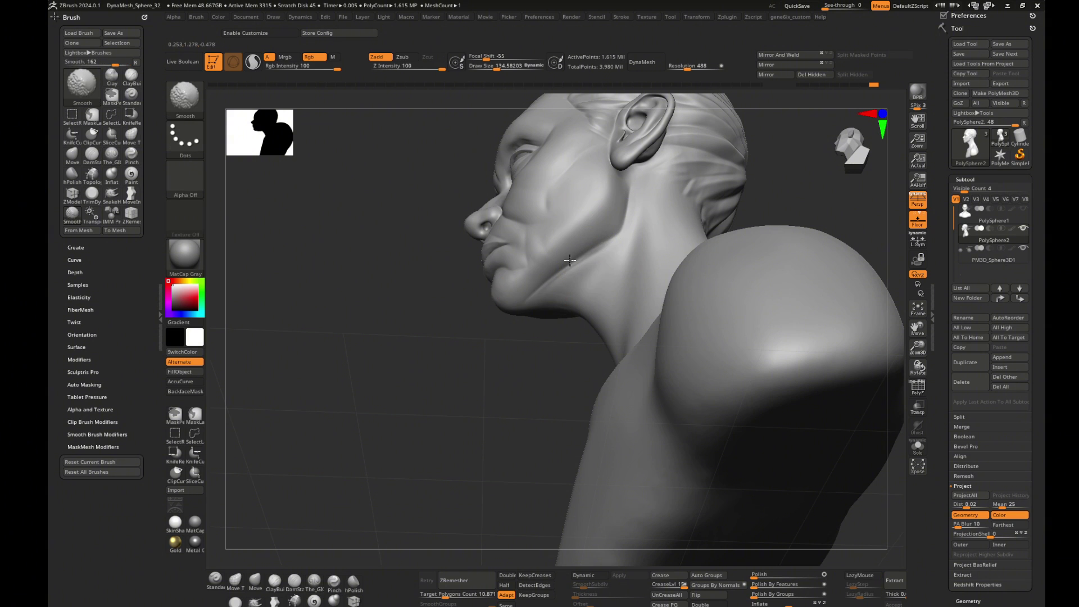
right_drag(550, 287, 698, 231)
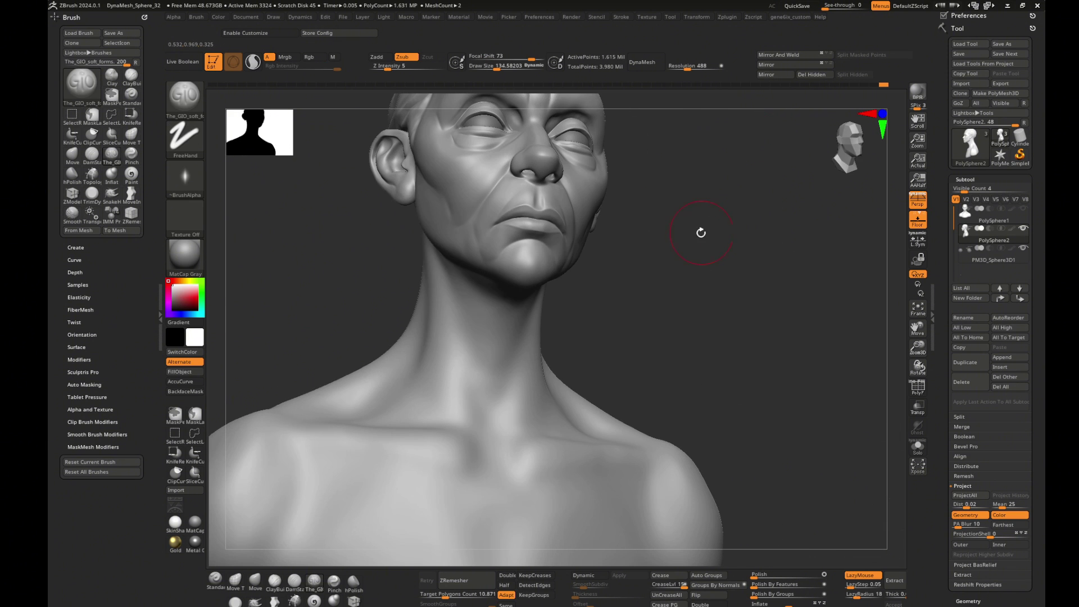
- At Draw Size 195, sculpt the neck tendons and collarbones, then reduce the brush to 86
key(s)
drag(463, 309, 468, 309)
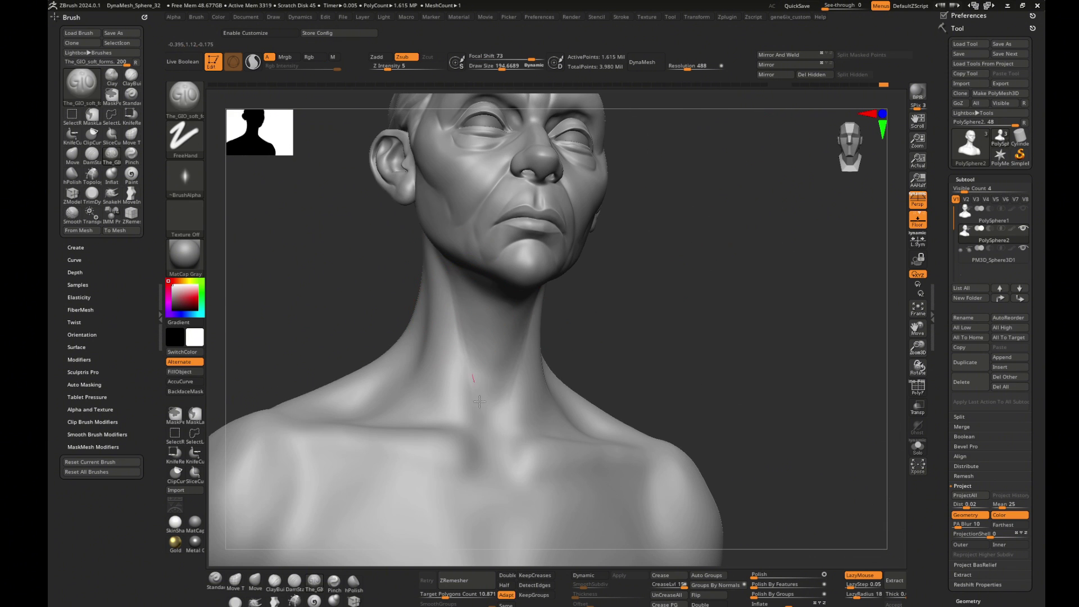
alt+right_drag(646, 286, 538, 279)
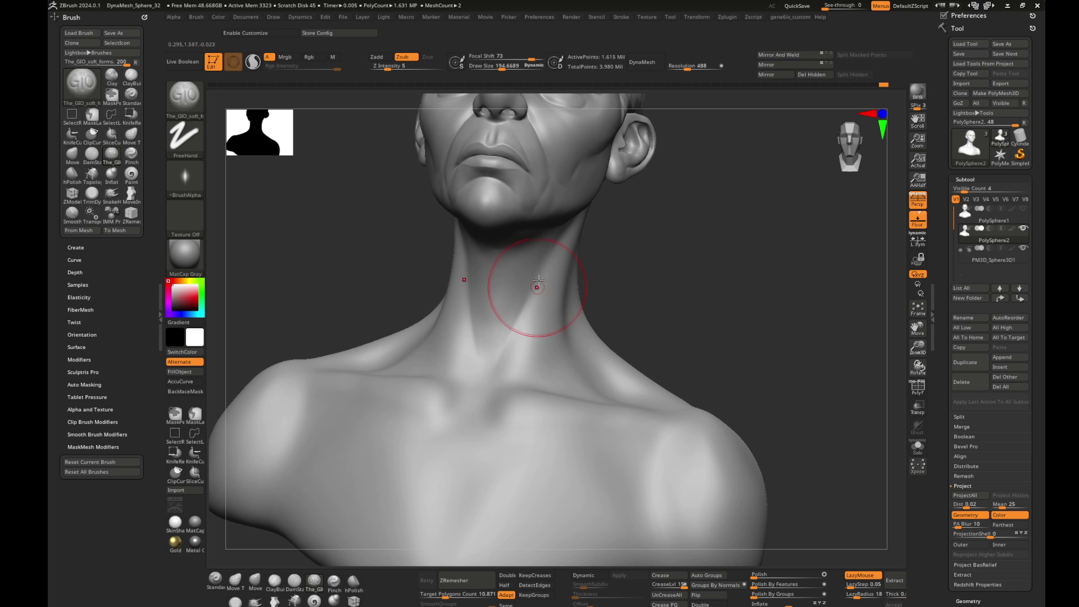
mouse_move(512, 324)
right_down()
mouse_move(712, 231)
mouse_move(667, 258)
right_up()
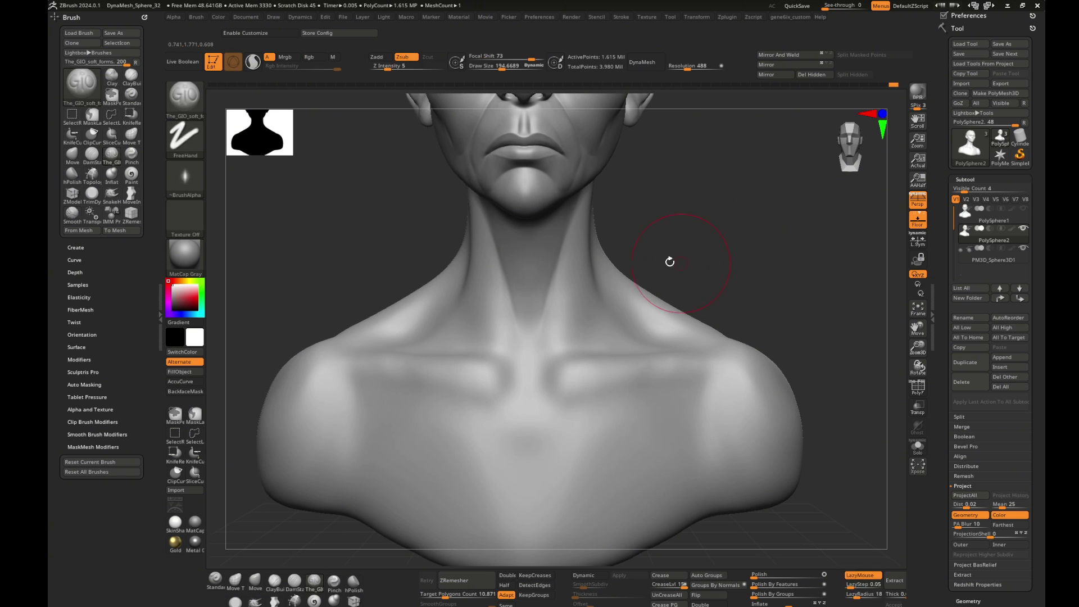
right_drag(724, 232, 702, 258)
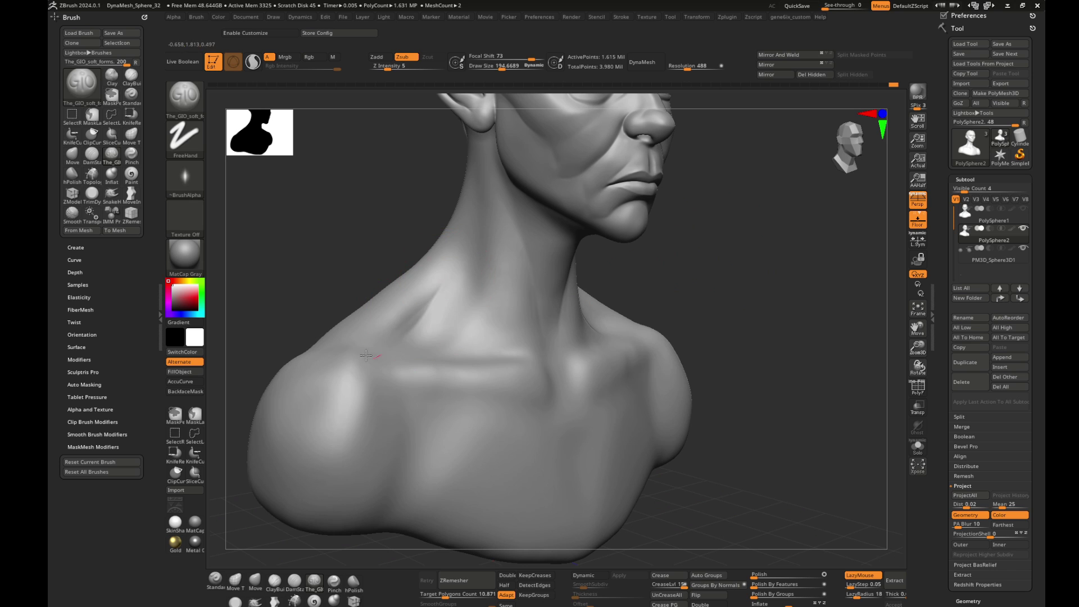
right_drag(453, 211, 469, 201)
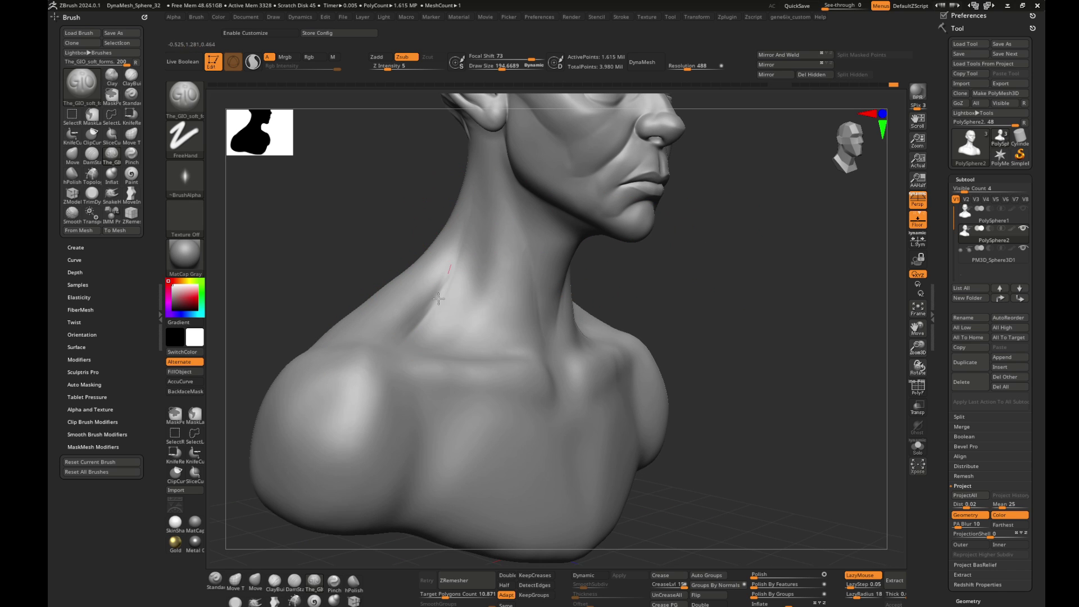
right_drag(715, 272, 522, 257)
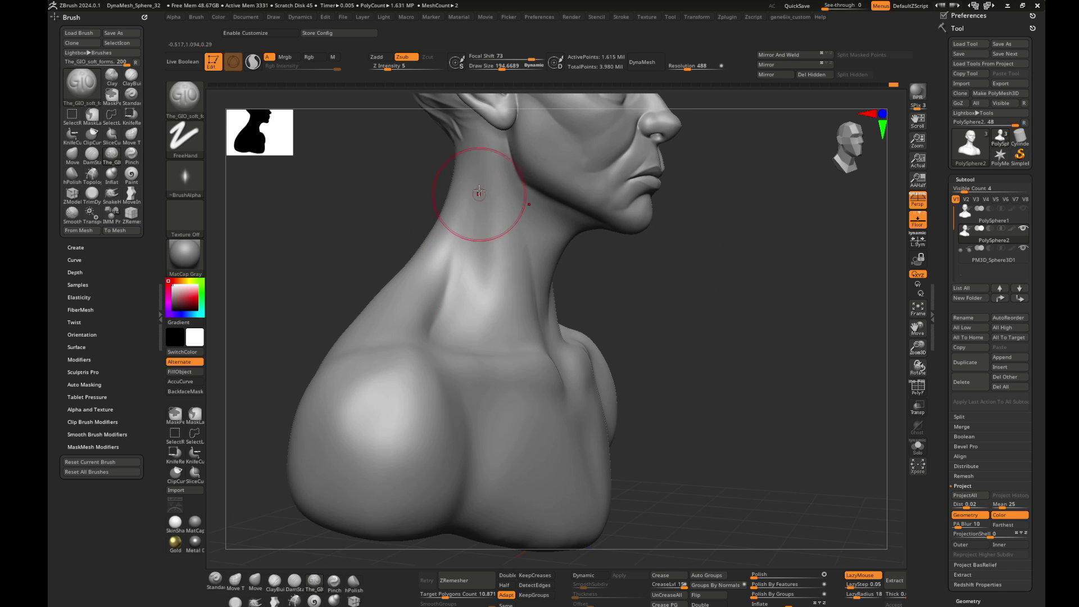
mouse_move(641, 229)
shift+right_down()
mouse_move(683, 207)
mouse_move(534, 326)
mouse_move(744, 260)
mouse_move(742, 334)
mouse_move(765, 298)
mouse_move(569, 215)
shift+right_up()
drag(554, 190, 544, 189)
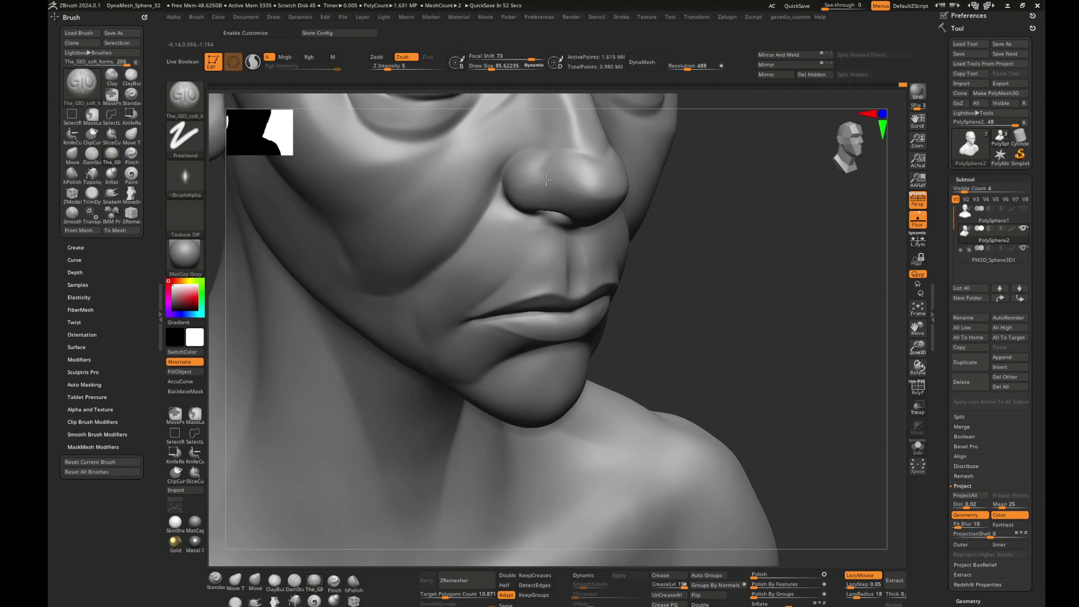
mouse_move(548, 175)
right_down()
mouse_move(554, 211)
mouse_move(725, 238)
mouse_move(742, 299)
mouse_move(785, 311)
mouse_move(818, 301)
mouse_move(780, 313)
mouse_move(717, 277)
mouse_move(709, 294)
mouse_move(759, 326)
right_up()
- Insert a Sphere3D subtool and Transpose-move it behind the head
click(1015, 368)
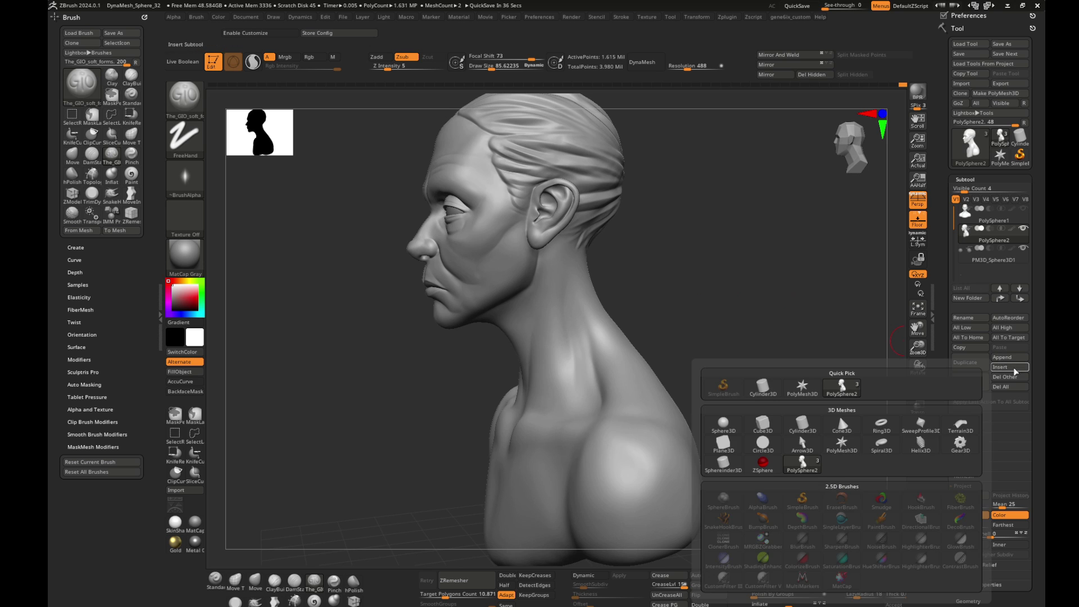
click(788, 430)
right_drag(763, 368, 782, 333)
key(w)
drag(506, 228, 699, 228)
right_drag(731, 236, 757, 236)
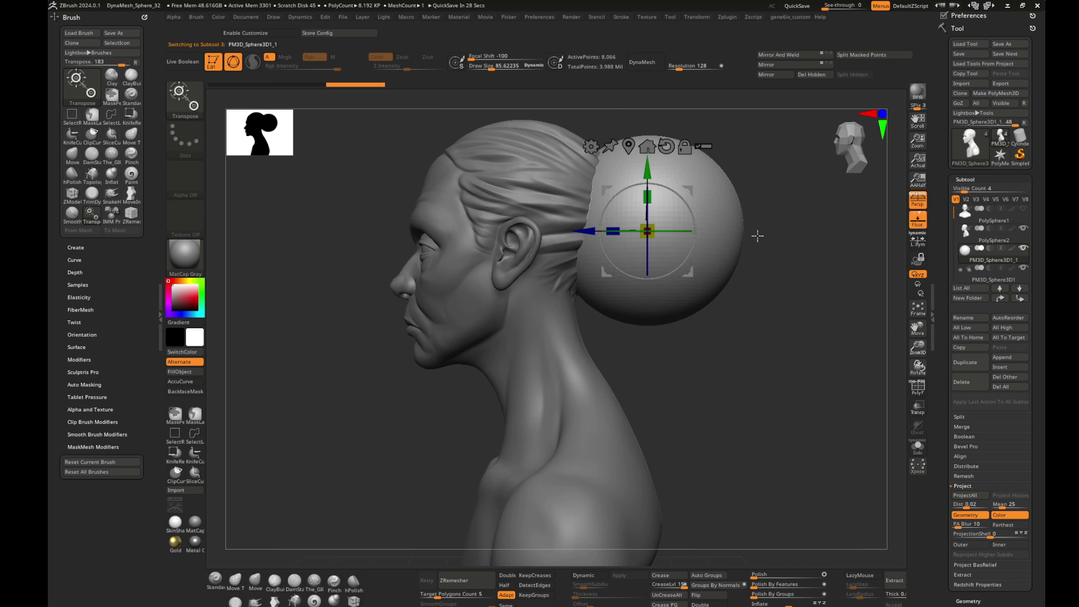
- Squash the sphere, make it a low-poly cylinder primitive, and angle it along the head
mouse_move(627, 229)
right_down()
mouse_move(819, 260)
mouse_move(691, 248)
right_up()
scroll(771, 258, down, 2)
scroll(785, 260, up, 2)
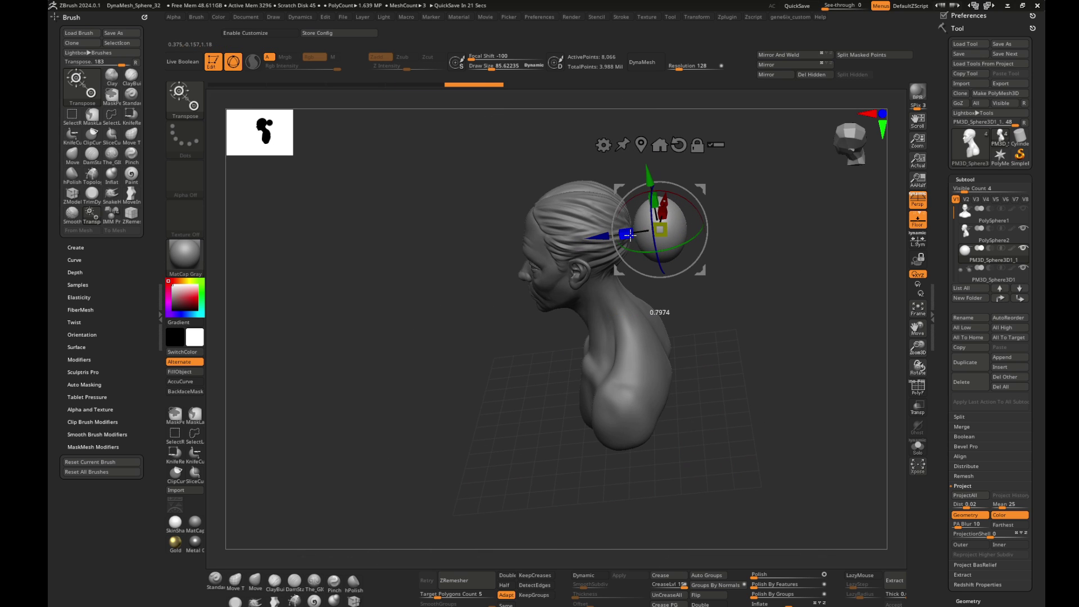
drag(629, 235, 639, 232)
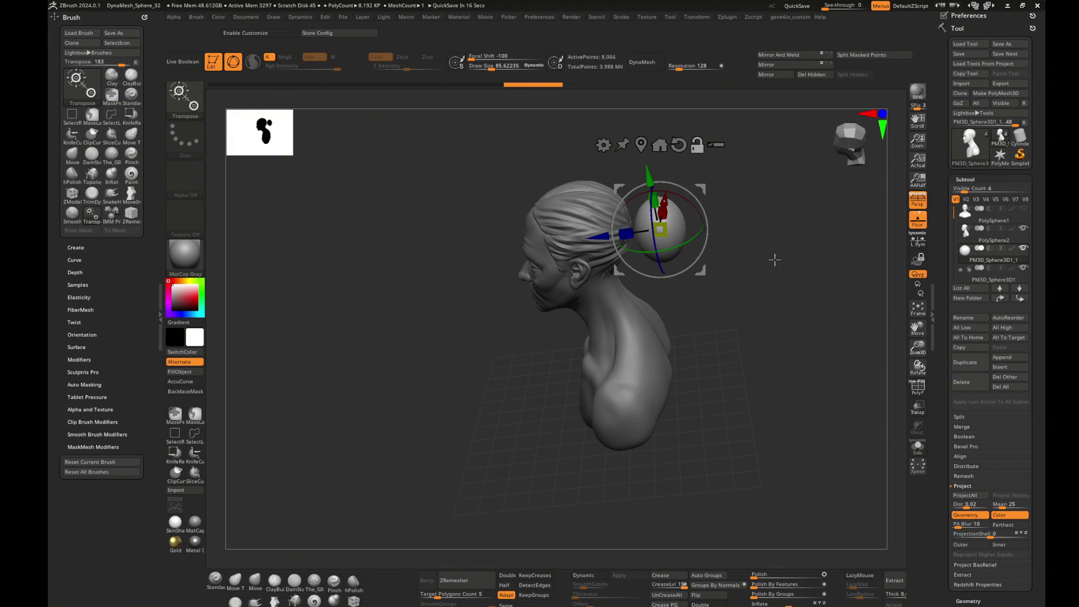
click(603, 144)
click(683, 145)
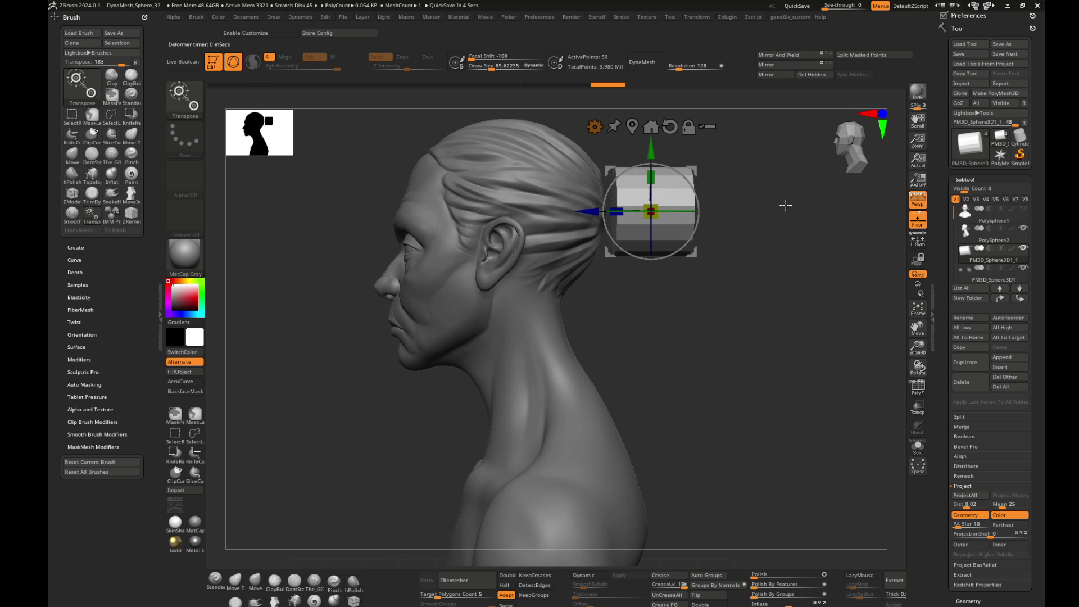
mouse_move(785, 205)
mouse_down()
mouse_move(670, 208)
mouse_move(810, 231)
mouse_move(758, 230)
mouse_move(754, 211)
mouse_up()
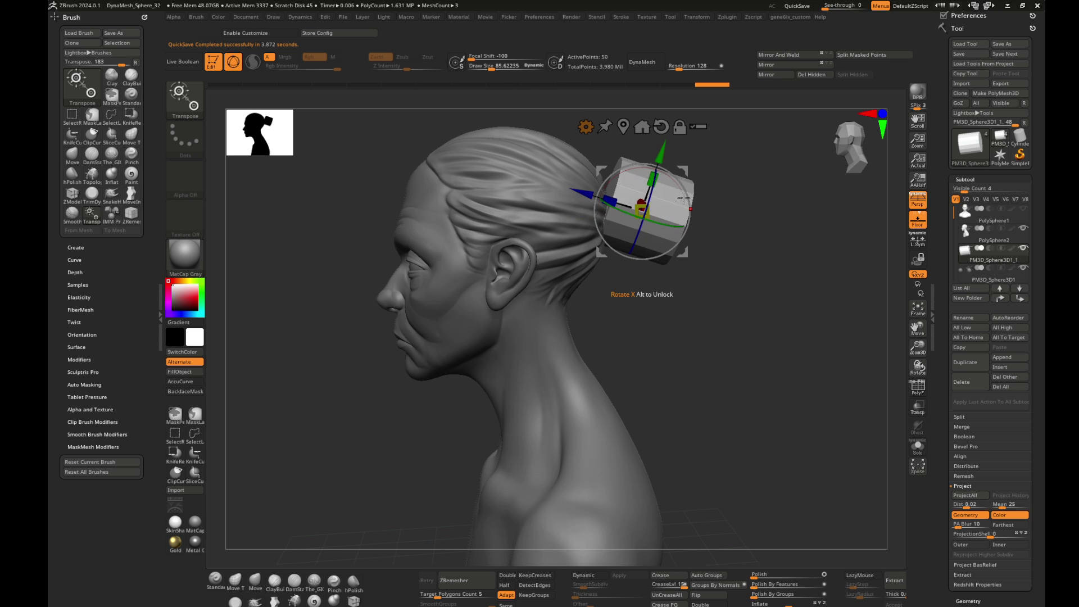
mouse_move(687, 225)
mouse_down()
mouse_move(684, 193)
mouse_move(802, 217)
mouse_move(869, 250)
mouse_move(568, 284)
mouse_move(579, 343)
mouse_up()
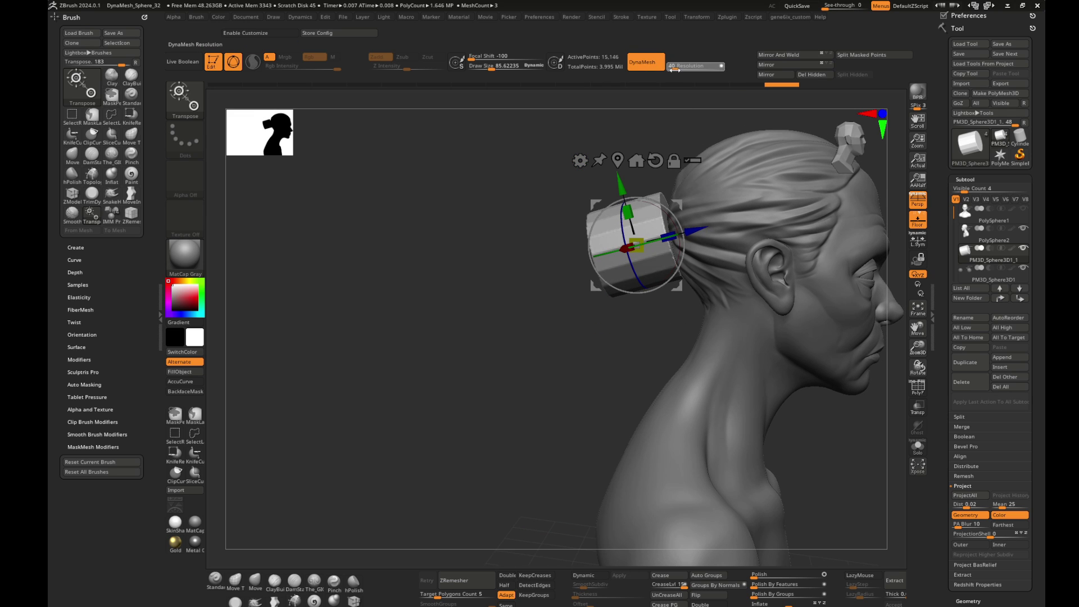
- DynaMesh the block, round it into a bun with ClayBuildup, and remesh at resolution 64
drag(581, 200, 592, 243)
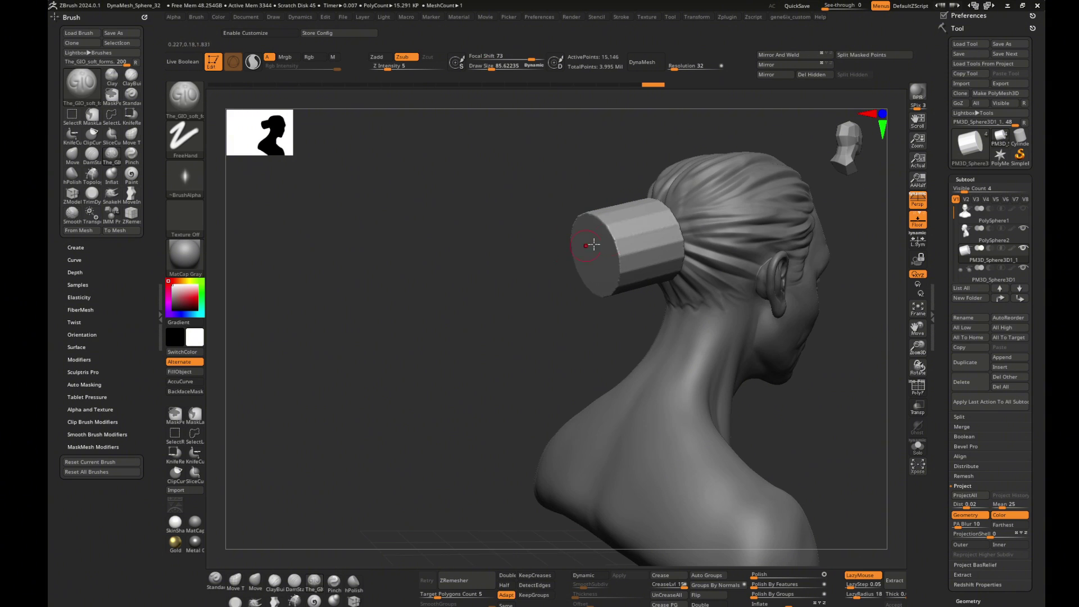
click(641, 62)
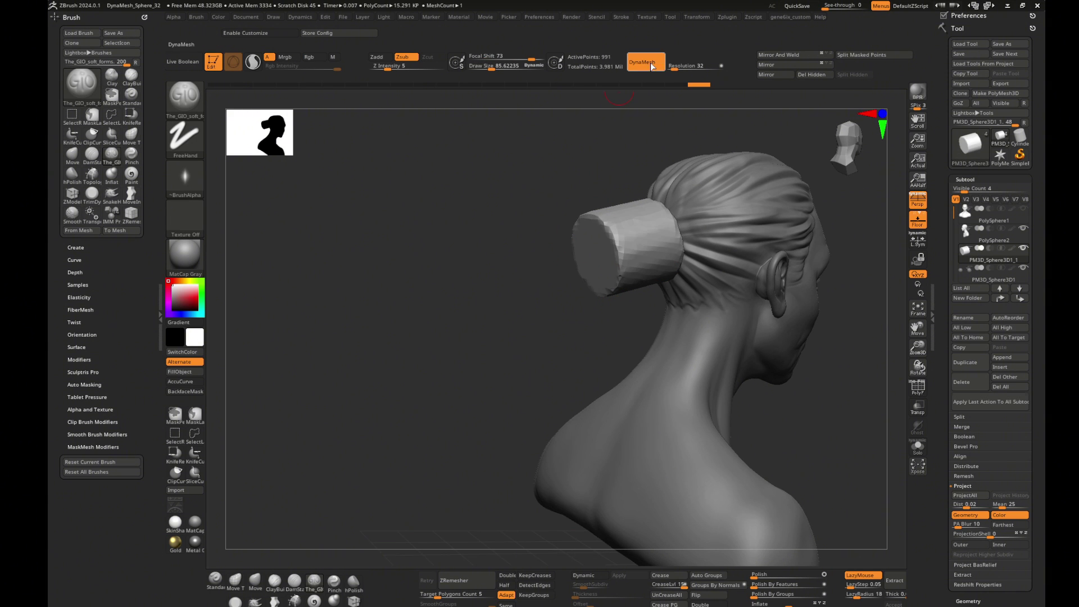
shift+drag(590, 180, 620, 247)
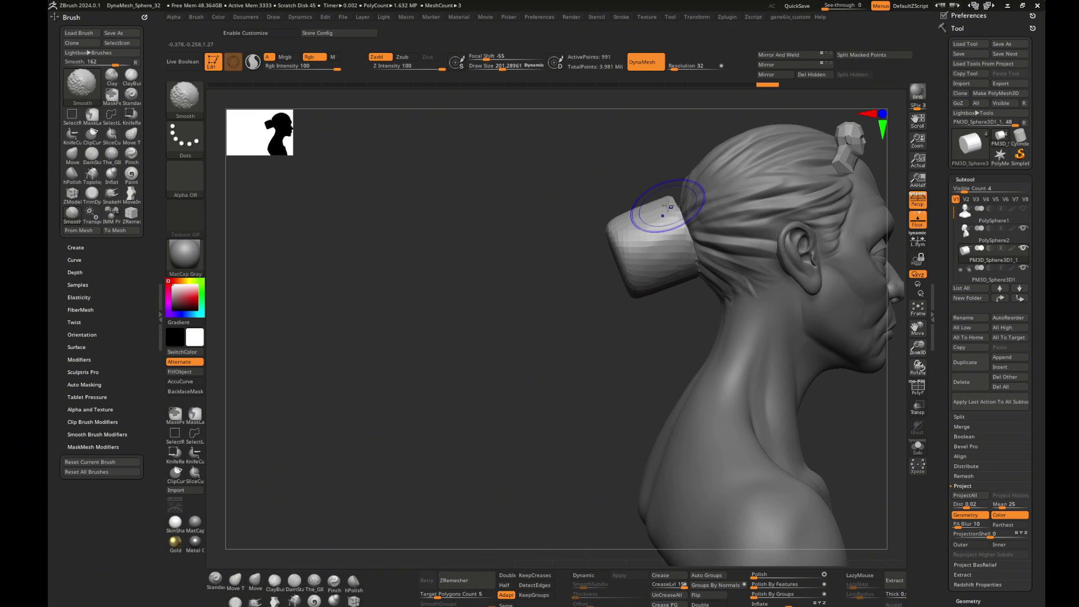
mouse_move(609, 291)
mouse_down()
mouse_move(734, 237)
mouse_move(762, 207)
mouse_move(637, 202)
mouse_move(612, 231)
mouse_up()
key(b)
key(c)
key(b)
mouse_move(688, 198)
mouse_down()
mouse_move(814, 288)
mouse_move(676, 189)
mouse_move(807, 260)
mouse_move(826, 292)
mouse_move(672, 275)
mouse_move(814, 280)
mouse_move(803, 250)
mouse_move(704, 225)
mouse_up()
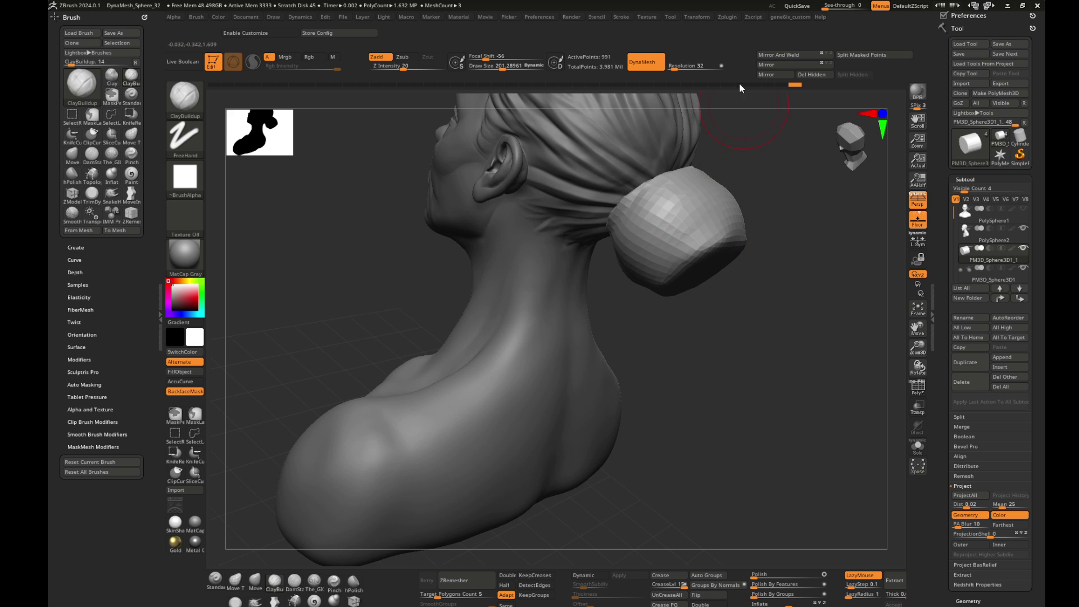
key(Return)
- Carve a twisting groove into the bun and build up clay along the twist
drag(782, 180, 808, 287)
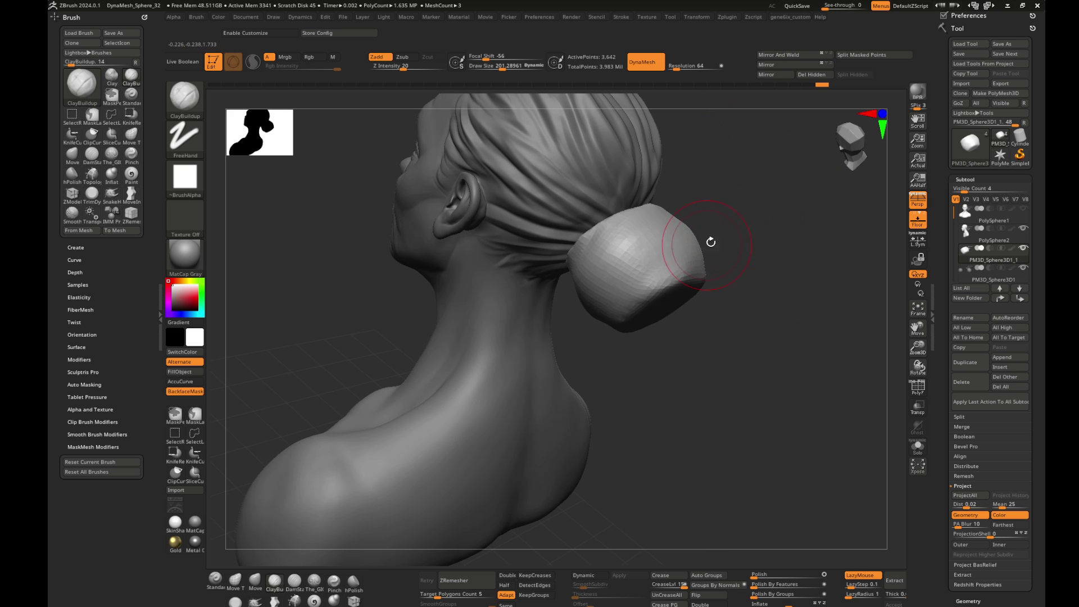
key(2)
mouse_move(596, 353)
alt+mouse_down()
mouse_move(794, 248)
mouse_move(727, 241)
mouse_move(757, 254)
mouse_move(638, 354)
alt+mouse_up()
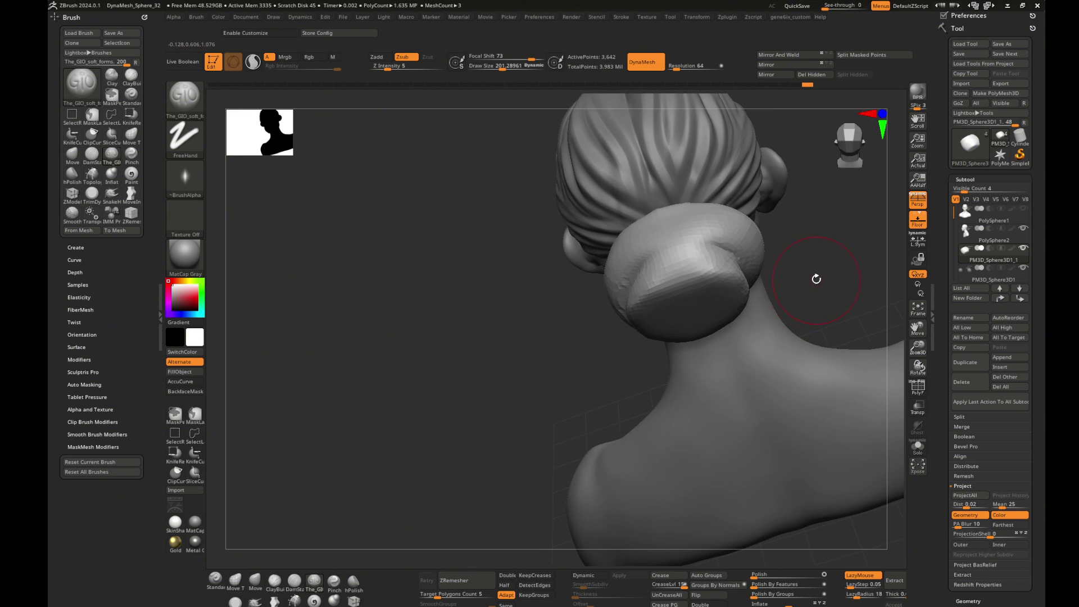
drag(814, 279, 794, 265)
right_drag(735, 302, 735, 302)
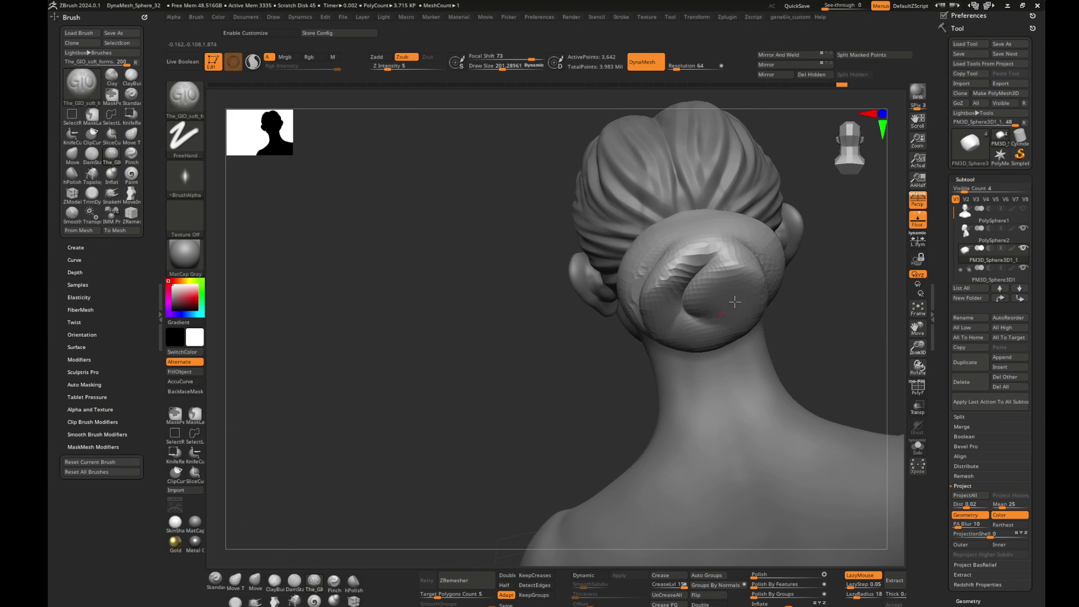
right_drag(827, 294, 708, 230)
key(b)
key(c)
key(b)
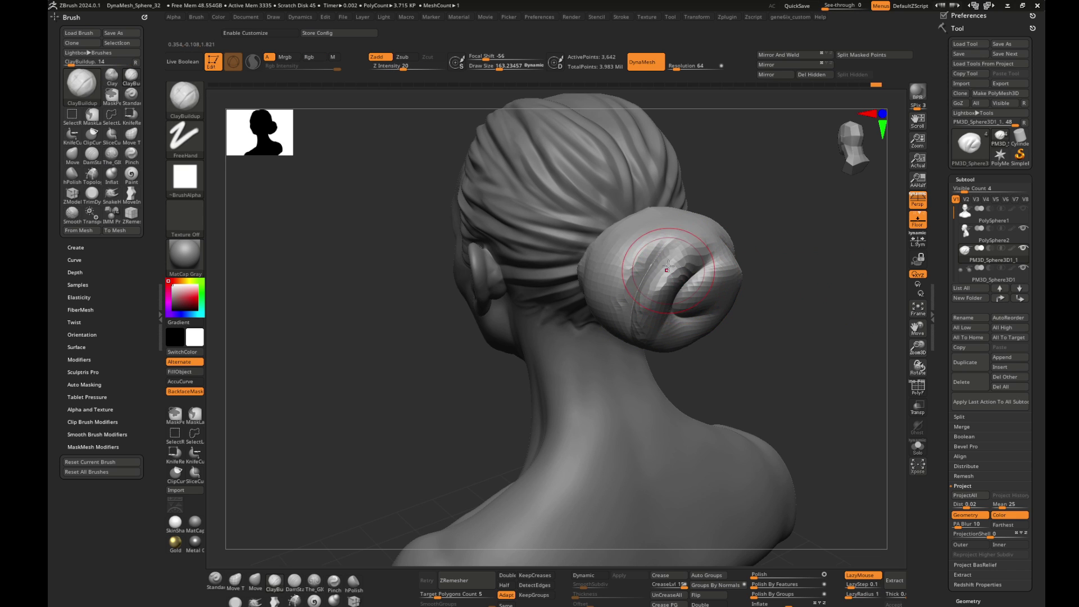
shift+drag(667, 282, 681, 259)
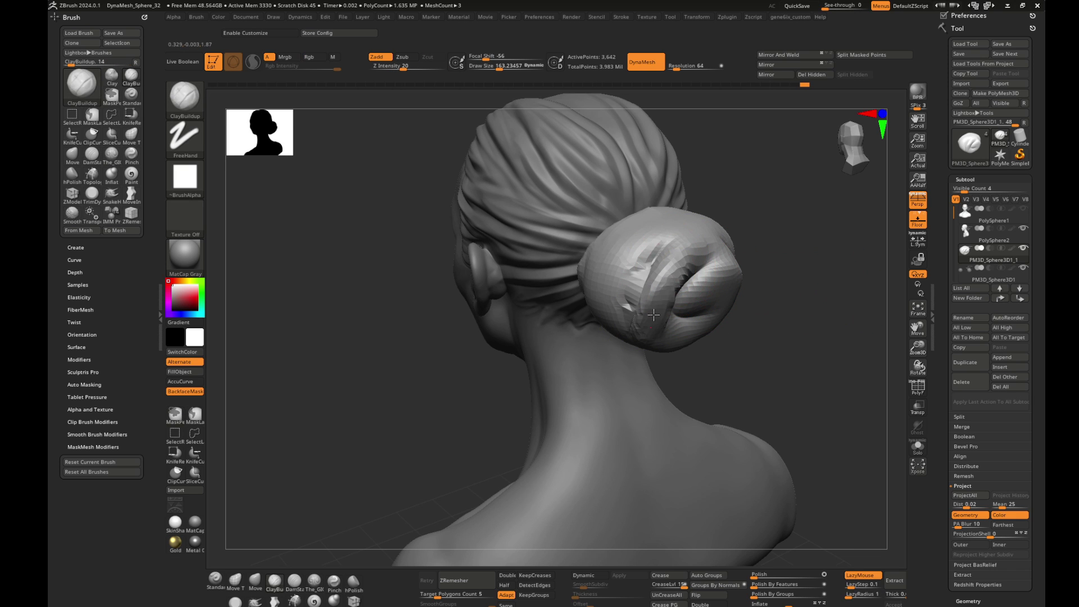
- Carve creases into the bun with DamStandard, then smooth it at brush size 266
mouse_move(653, 315)
right_down()
mouse_move(693, 272)
mouse_move(663, 286)
right_up()
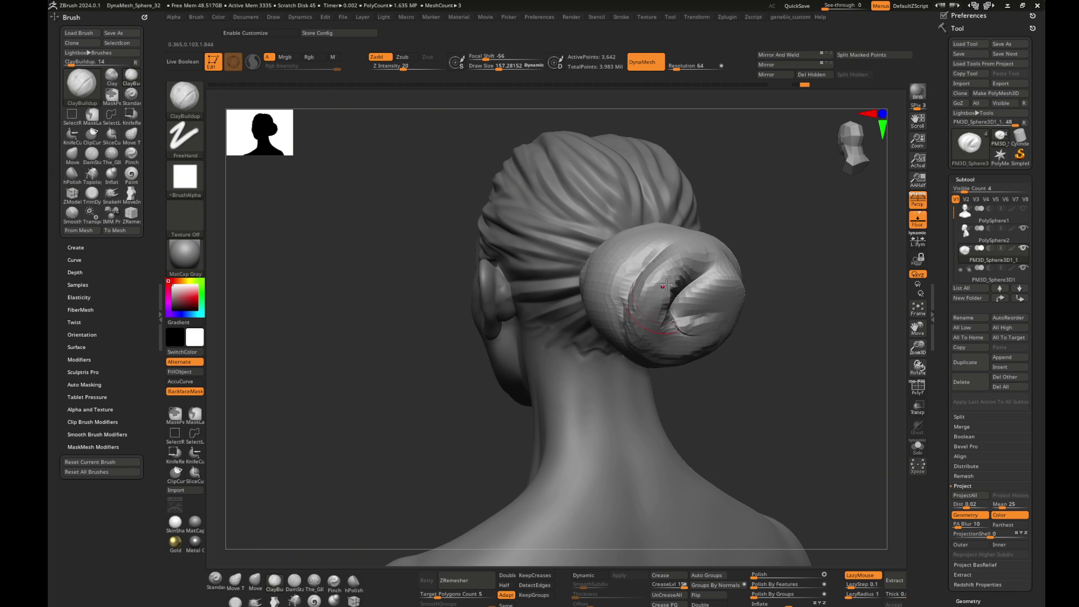
mouse_move(652, 303)
right_down()
mouse_move(758, 301)
mouse_move(642, 270)
right_up()
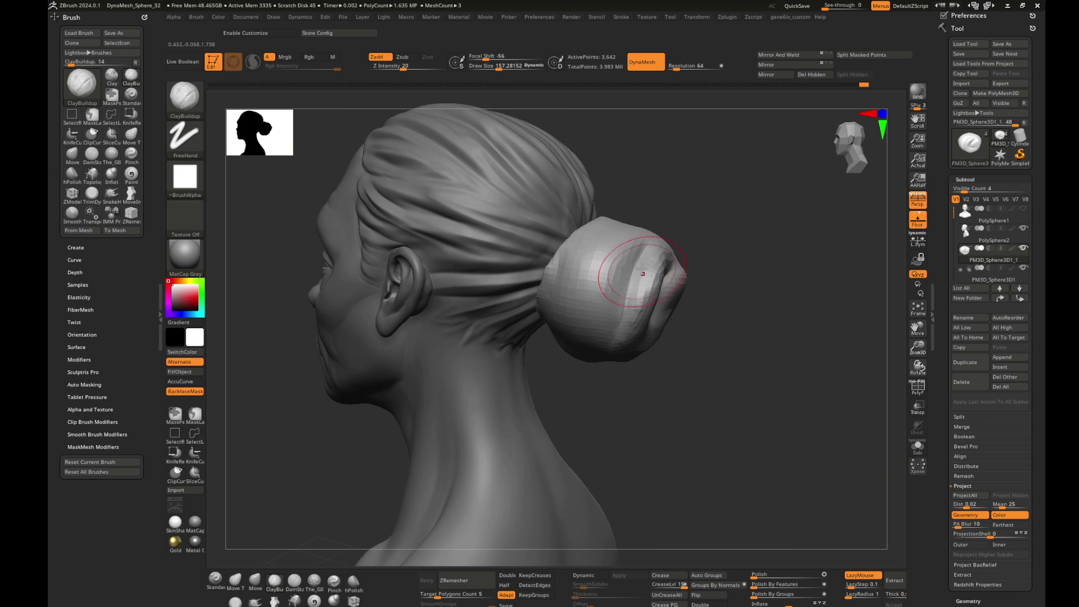
click(92, 153)
drag(610, 245, 604, 326)
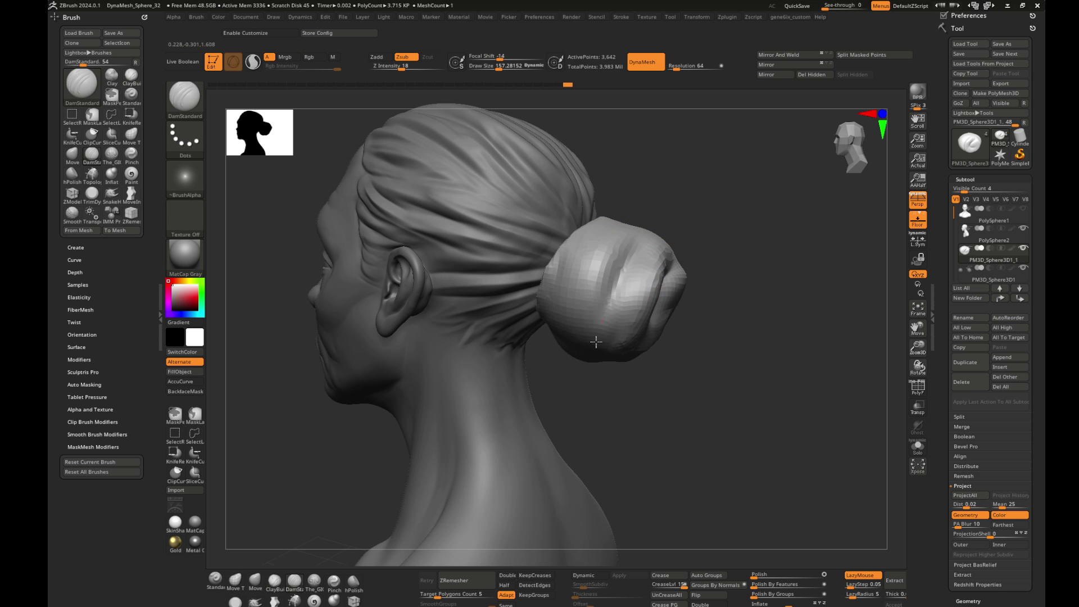
mouse_move(618, 315)
right_down()
mouse_move(757, 257)
mouse_move(735, 356)
mouse_move(705, 270)
mouse_move(474, 304)
right_up()
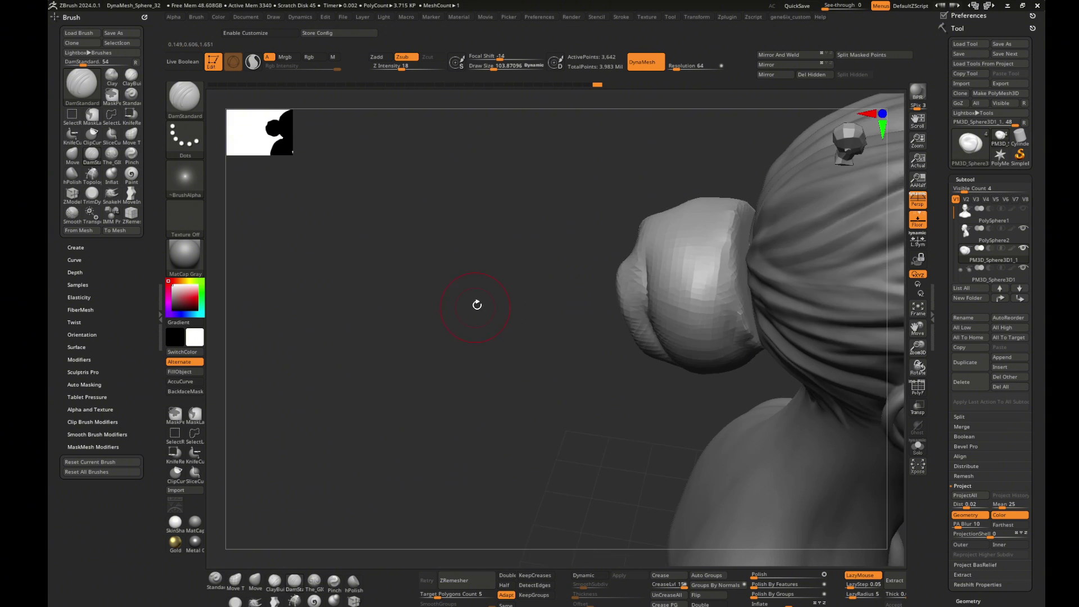
key(s)
drag(747, 268, 787, 265)
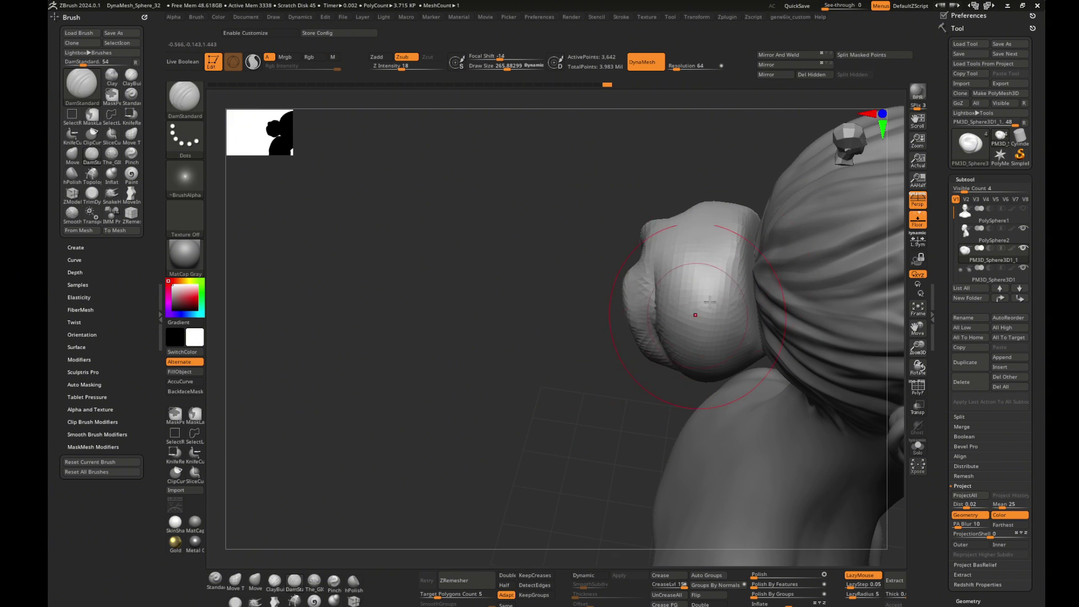
mouse_move(724, 287)
shift+mouse_down()
mouse_move(725, 277)
mouse_move(734, 383)
shift+mouse_up()
- Review the bun around the head and isolate it by hiding the other subtools
mouse_move(630, 360)
mouse_down()
mouse_move(481, 304)
mouse_move(482, 316)
mouse_move(718, 230)
mouse_move(726, 274)
mouse_up()
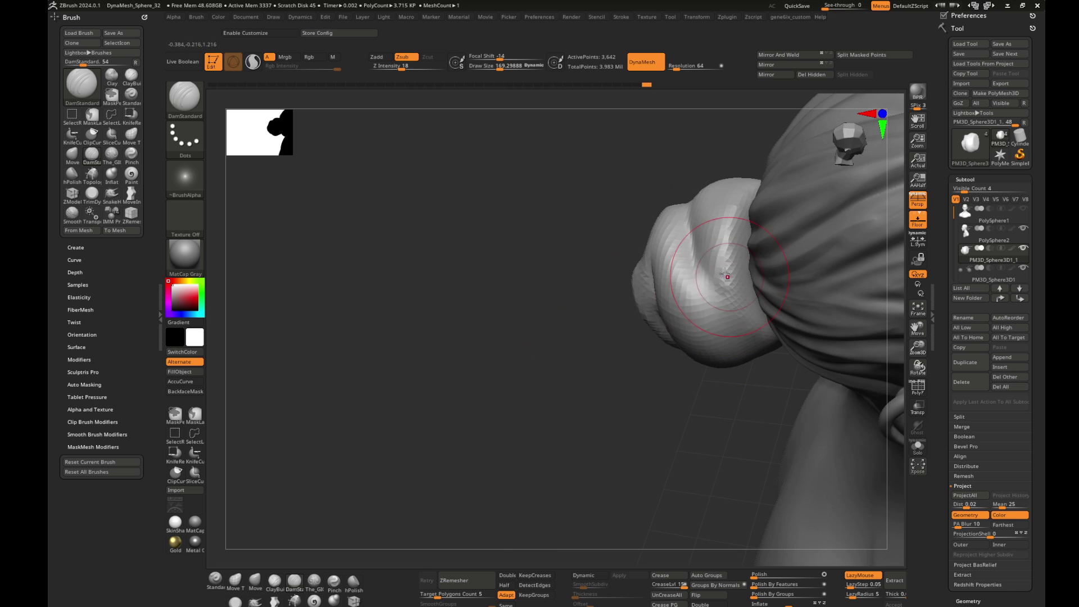
mouse_move(699, 337)
mouse_down()
mouse_move(496, 356)
mouse_move(559, 234)
mouse_move(707, 59)
mouse_up()
mouse_move(558, 233)
mouse_down()
mouse_move(501, 304)
mouse_move(891, 453)
mouse_move(793, 389)
mouse_move(746, 322)
mouse_move(653, 295)
mouse_up()
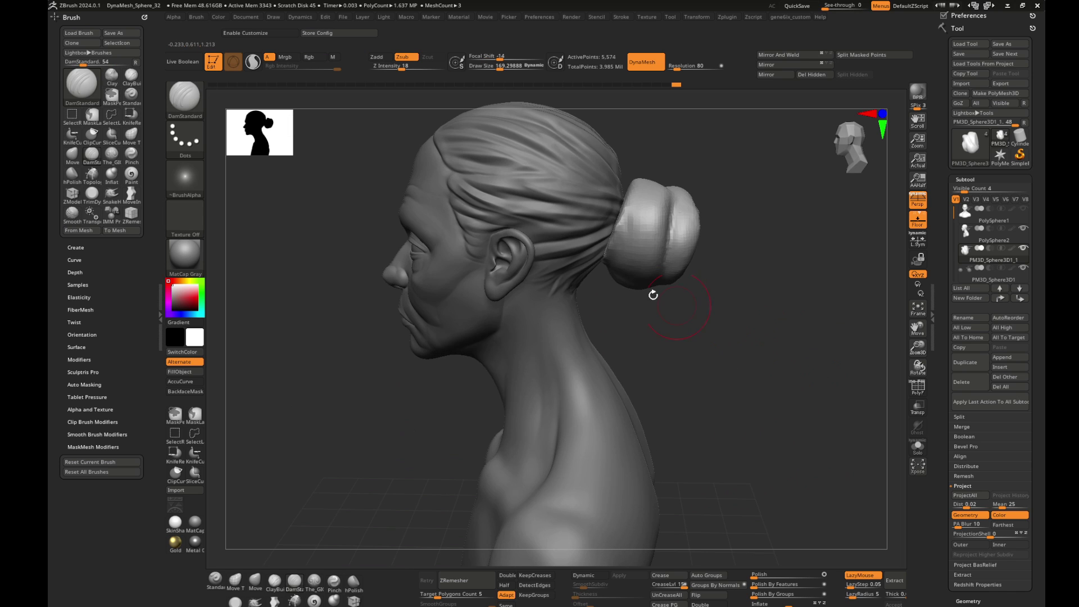
key(ctrl+shift+s)
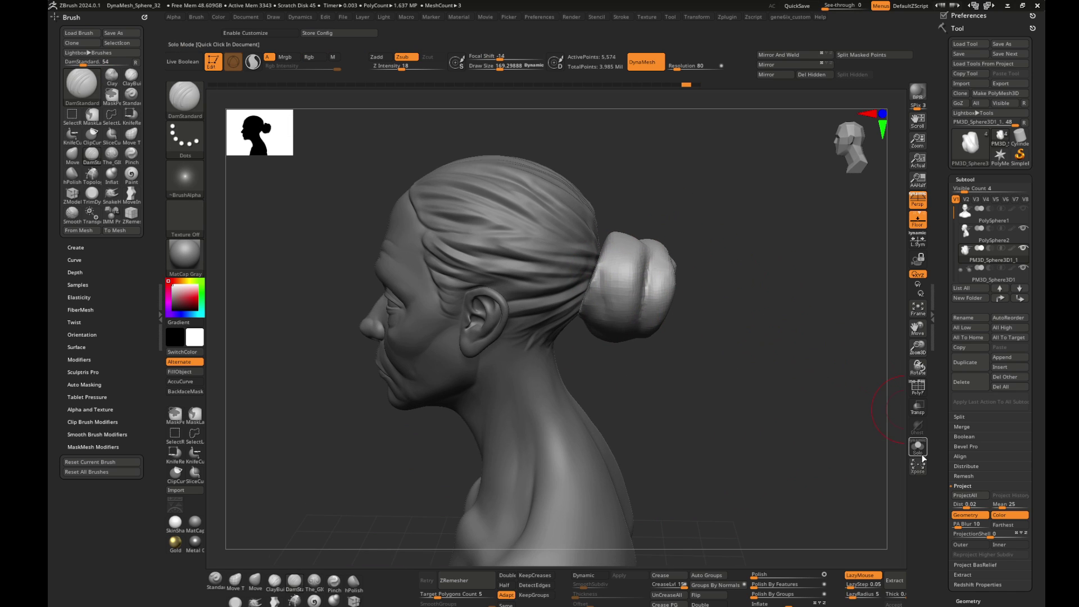
- Smooth the side of the isolated bun at brush size 146, then show the head again
key(b)
key(c)
key(b)
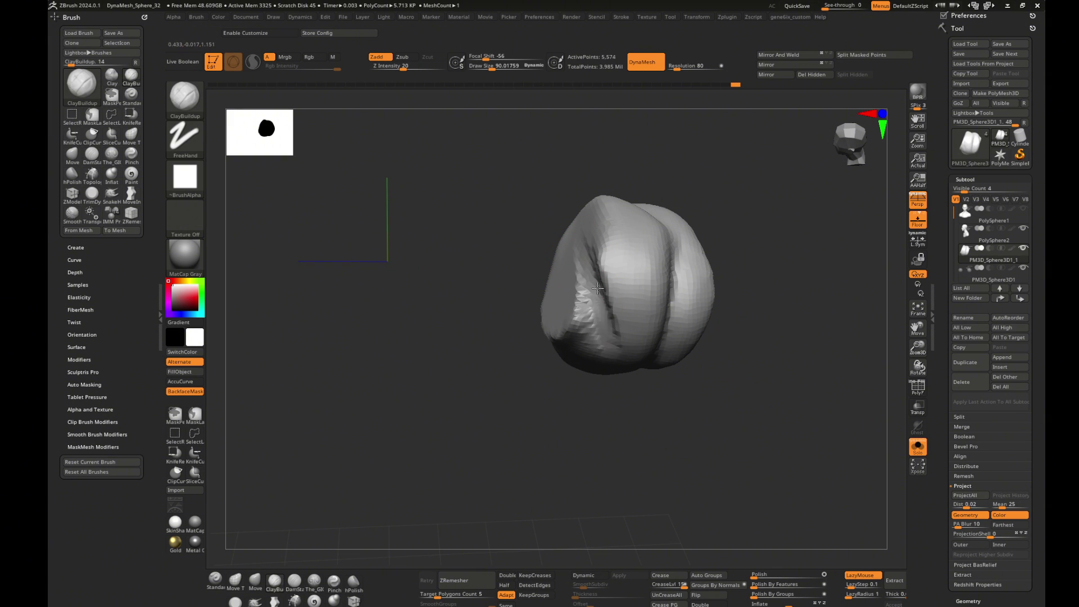
right_drag(597, 288, 588, 332)
drag(593, 332, 591, 311)
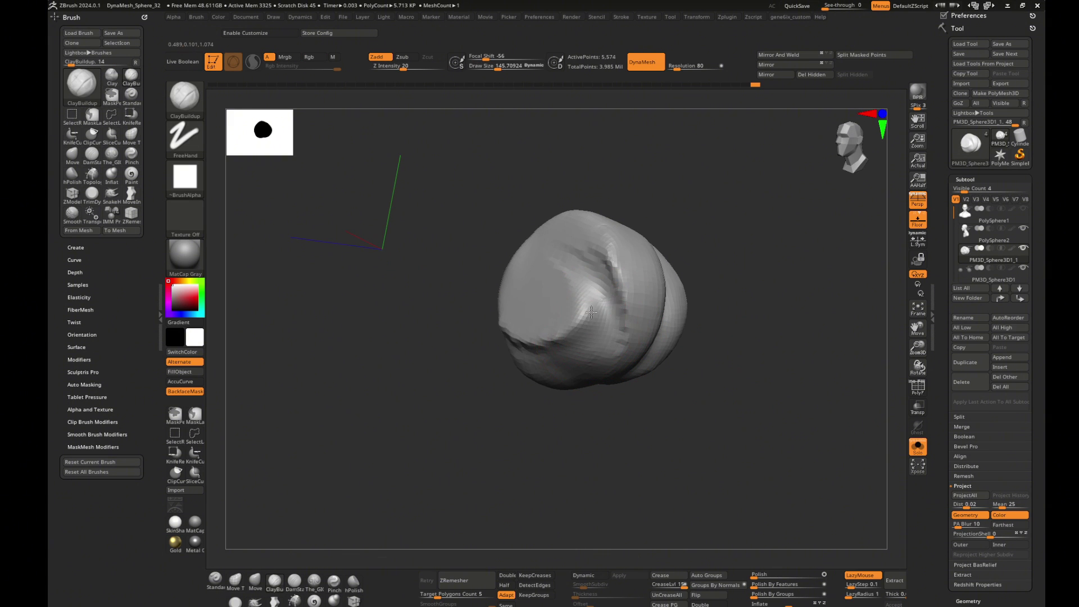
key(shift)
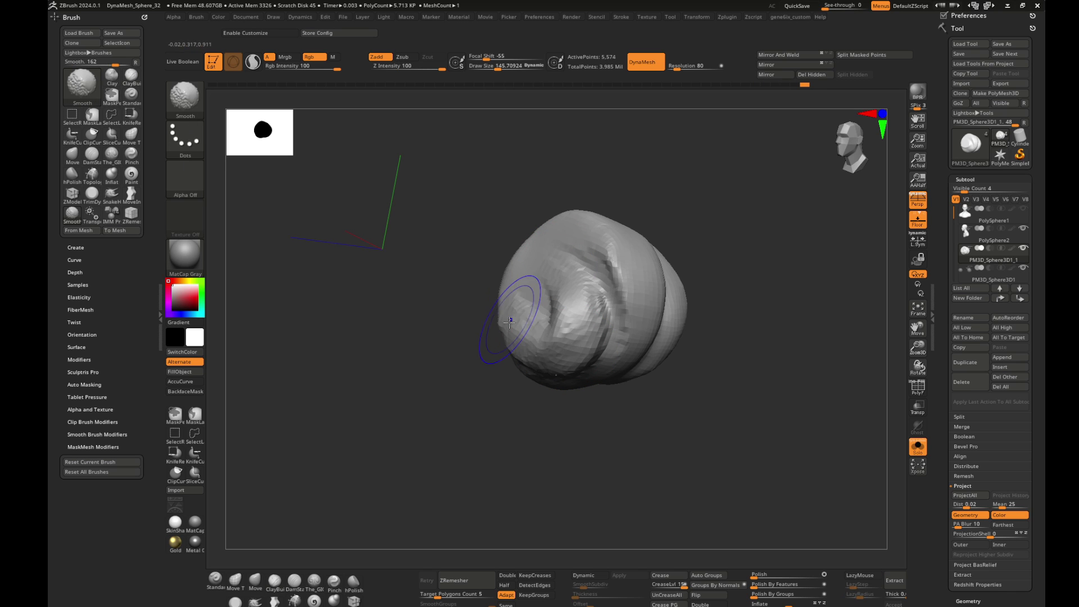
right_drag(584, 307, 615, 297)
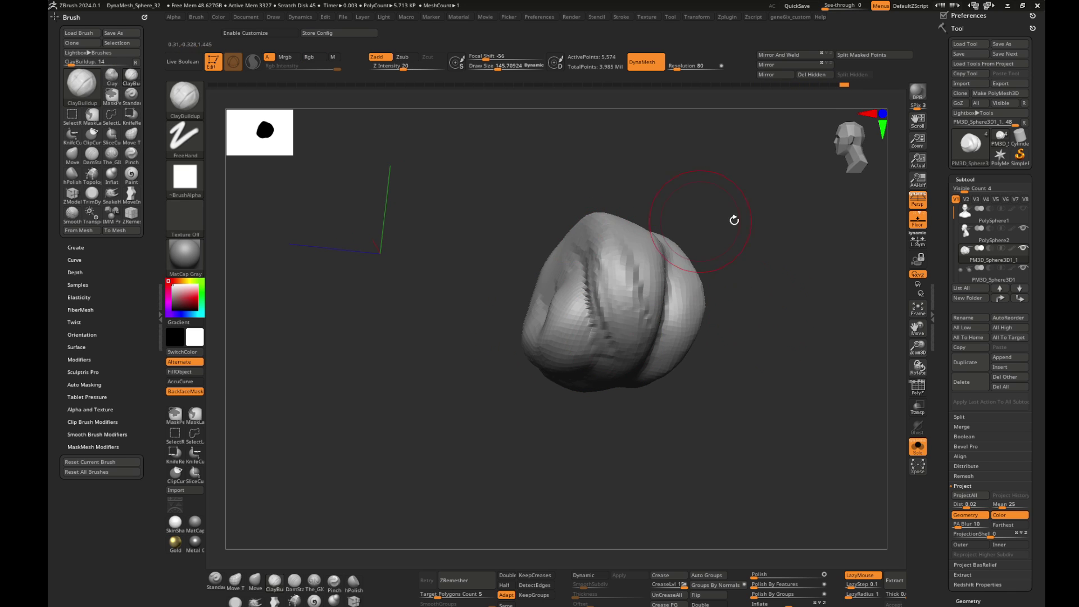
right_drag(734, 219, 725, 236)
click(917, 447)
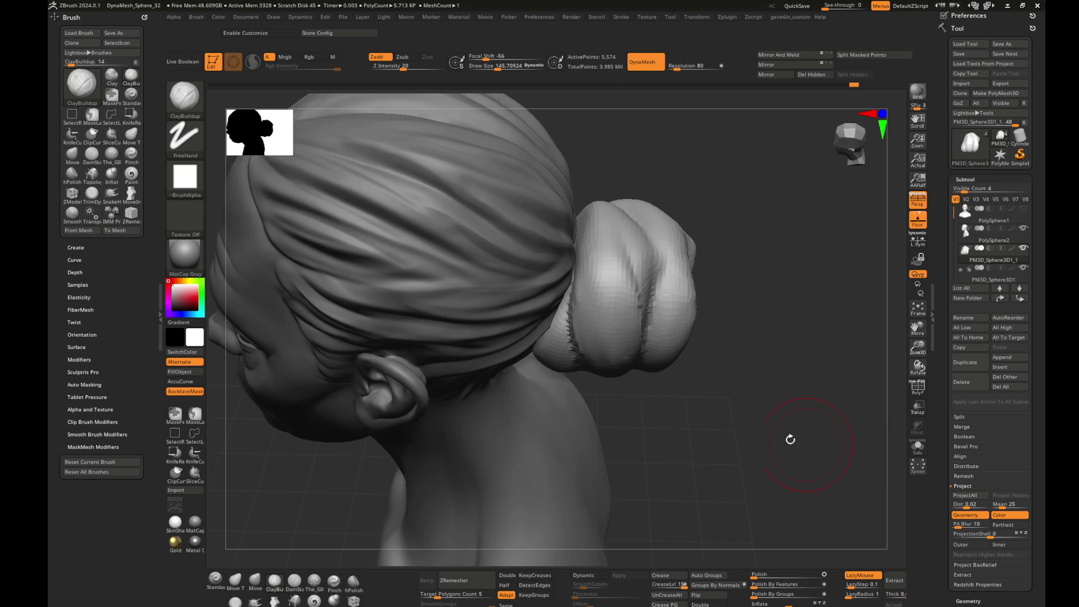
- Move in close to the bun and smooth its rough seam
mouse_move(790, 439)
right_down()
mouse_move(797, 302)
mouse_move(814, 320)
mouse_move(775, 349)
mouse_move(655, 350)
mouse_move(773, 344)
mouse_move(513, 387)
right_up()
key(b)
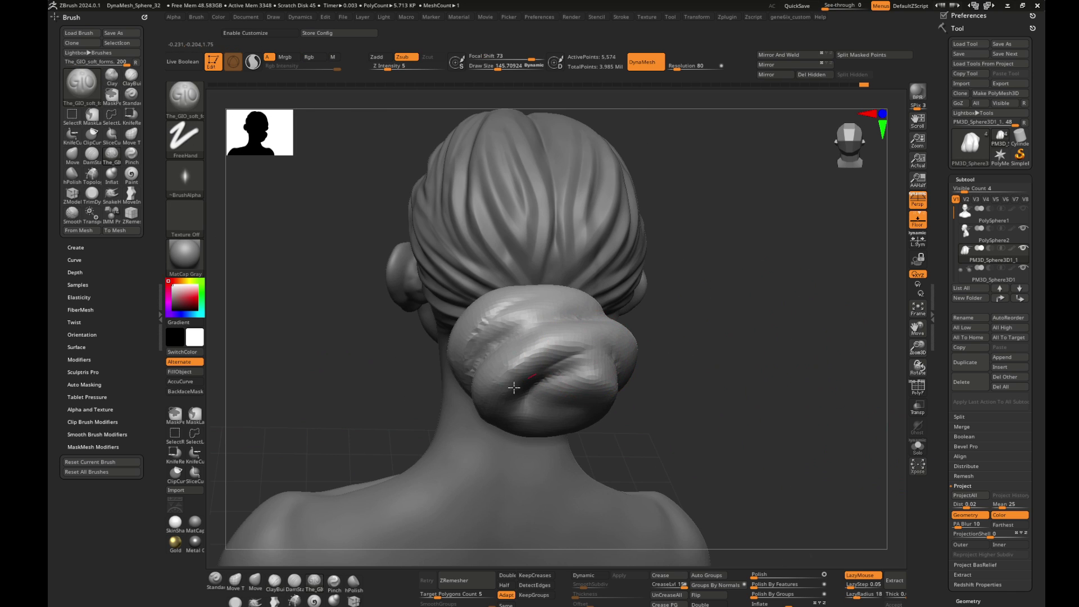
right_drag(712, 397, 521, 348)
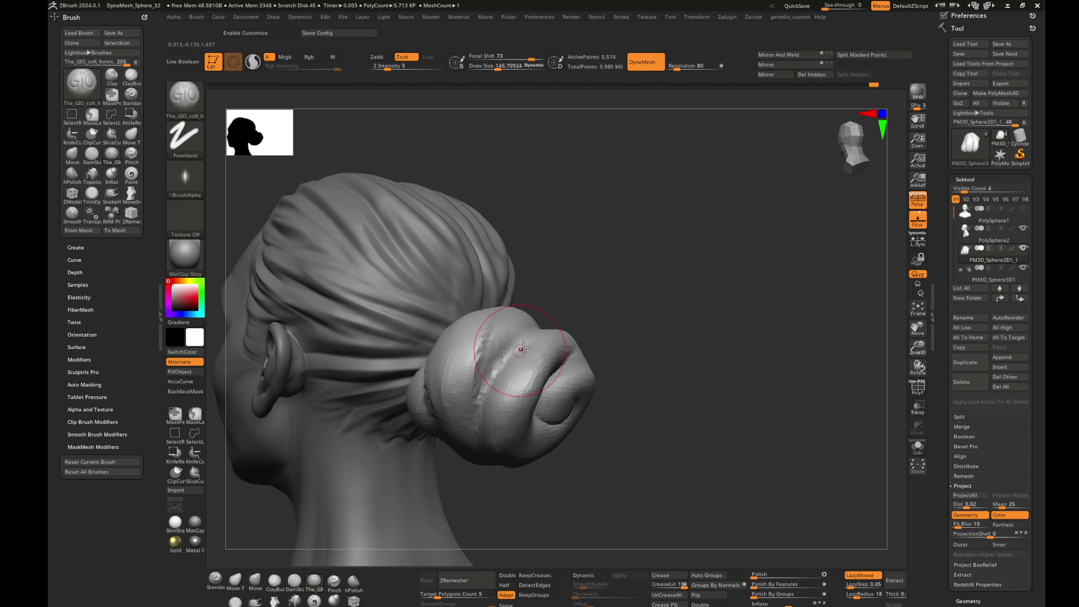
right_drag(660, 321, 584, 318)
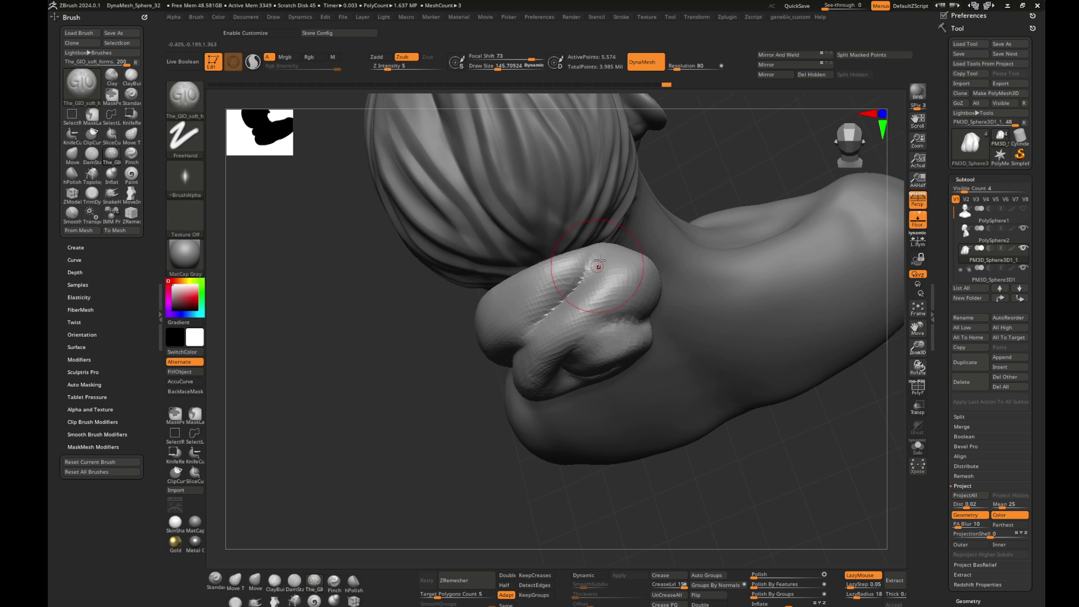
right_drag(599, 264, 555, 356)
mouse_move(699, 306)
right_down()
mouse_move(744, 339)
mouse_move(835, 325)
mouse_move(465, 327)
mouse_move(458, 403)
mouse_move(452, 325)
mouse_move(424, 356)
mouse_move(736, 323)
mouse_move(807, 345)
mouse_move(815, 327)
mouse_move(691, 333)
mouse_move(744, 313)
mouse_move(777, 342)
mouse_move(740, 322)
mouse_move(699, 277)
right_up()
key(shift)
- Select the Move brush (B, M, V) and frame a rear three-quarter view of the bun
key(b)
key(m)
key(v)
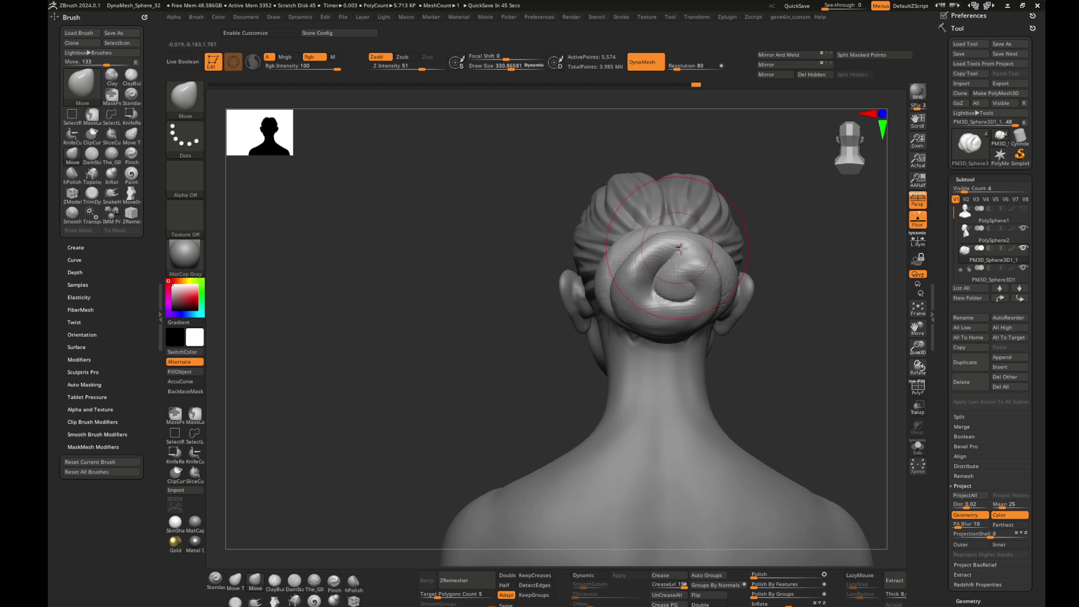
right_drag(879, 340, 702, 275)
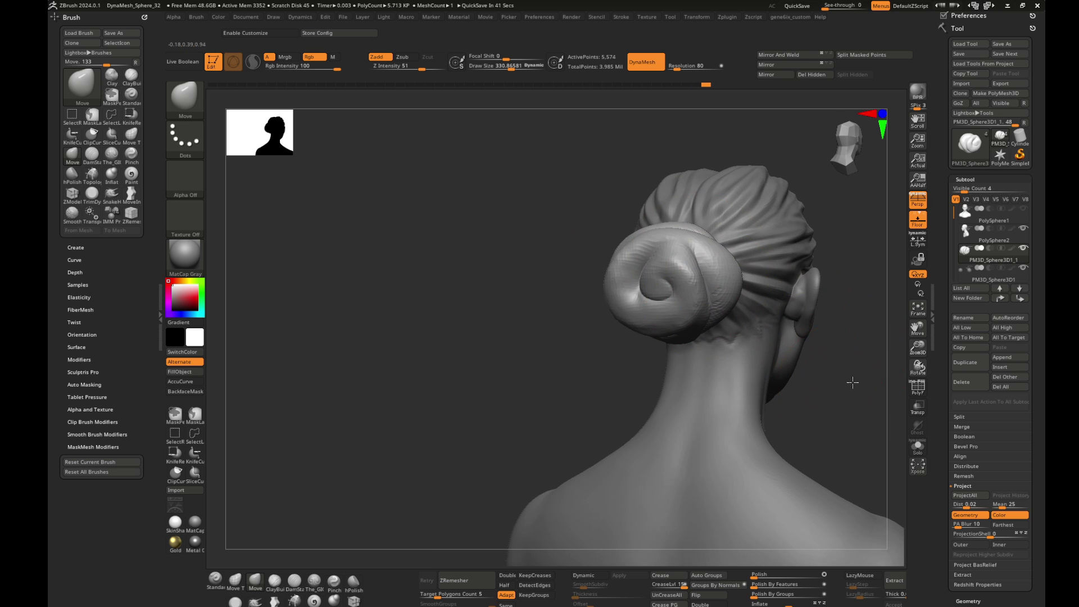
mouse_move(797, 353)
right_down()
mouse_move(743, 316)
mouse_move(893, 338)
right_up()
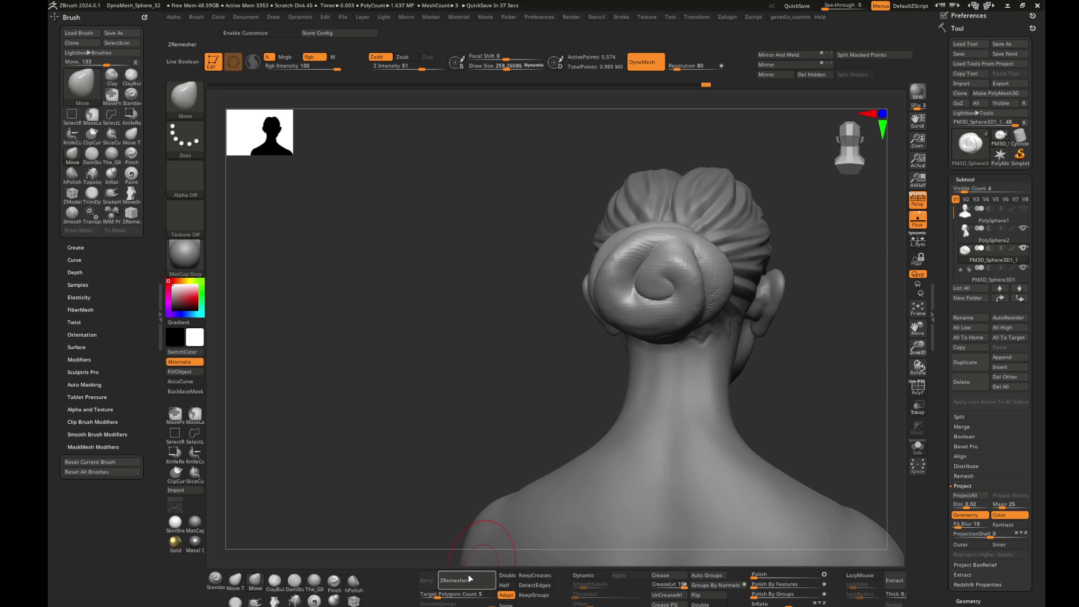
- Build up clay on the bun's inner curl with ClayBuildup
mouse_move(486, 392)
right_down()
mouse_move(756, 380)
mouse_move(570, 297)
right_up()
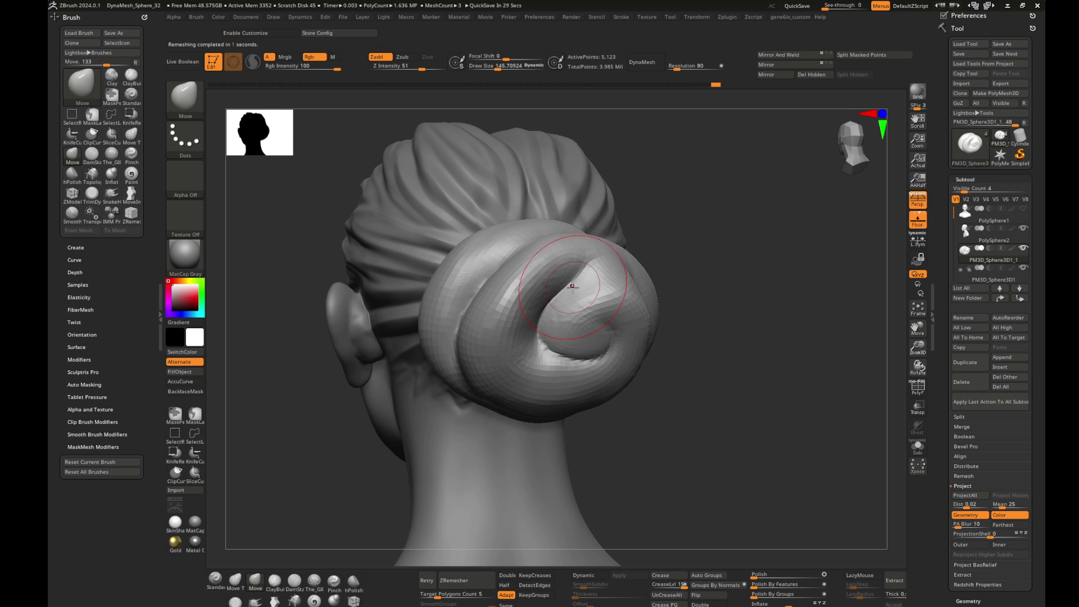
key(b)
key(c)
key(b)
mouse_move(590, 284)
mouse_down()
mouse_move(567, 291)
mouse_move(562, 337)
mouse_move(595, 348)
mouse_move(550, 352)
mouse_up()
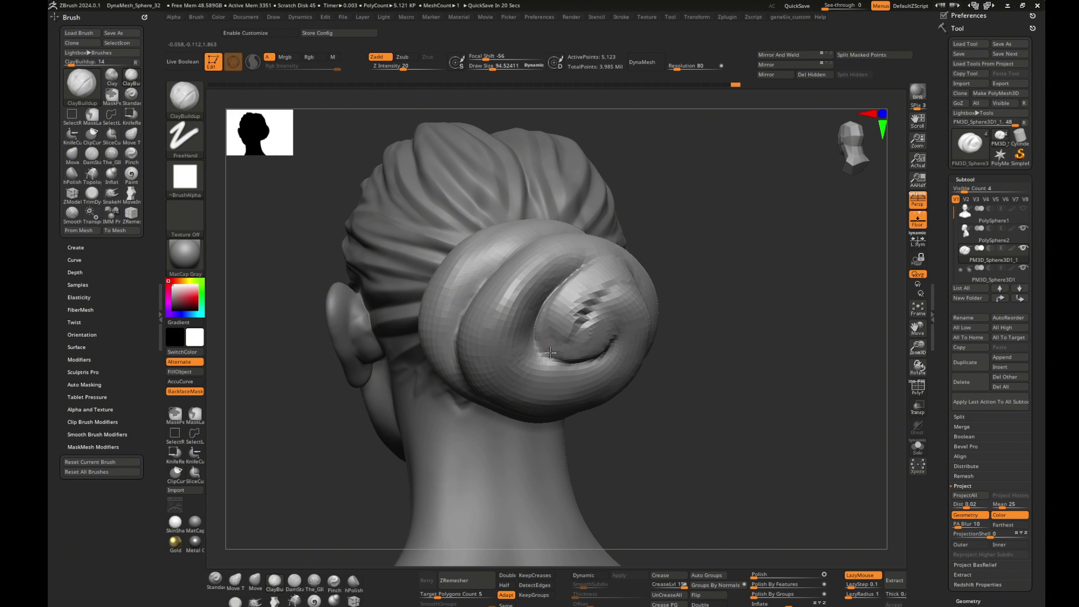
- Re-sculpt and smooth the inner curl, checking it from side, rear and three-quarter views
mouse_move(550, 353)
right_down()
mouse_move(777, 349)
mouse_move(542, 313)
right_up()
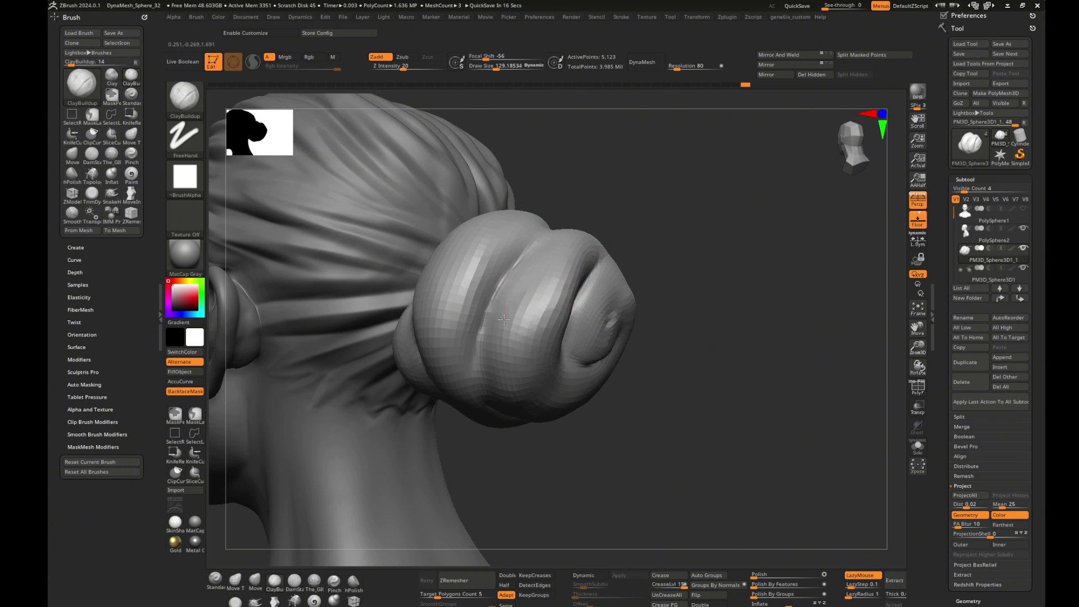
right_drag(605, 422, 685, 347)
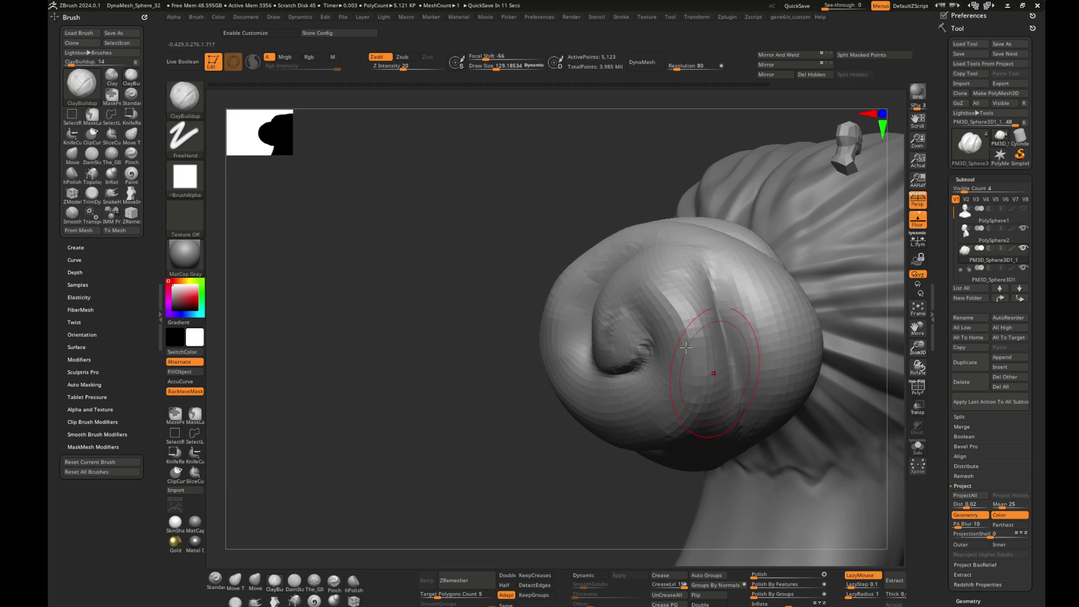
mouse_move(676, 360)
mouse_down()
mouse_move(578, 362)
mouse_move(686, 436)
mouse_move(595, 386)
mouse_move(673, 423)
mouse_up()
mouse_move(673, 422)
right_down()
mouse_move(832, 435)
mouse_move(590, 337)
right_up()
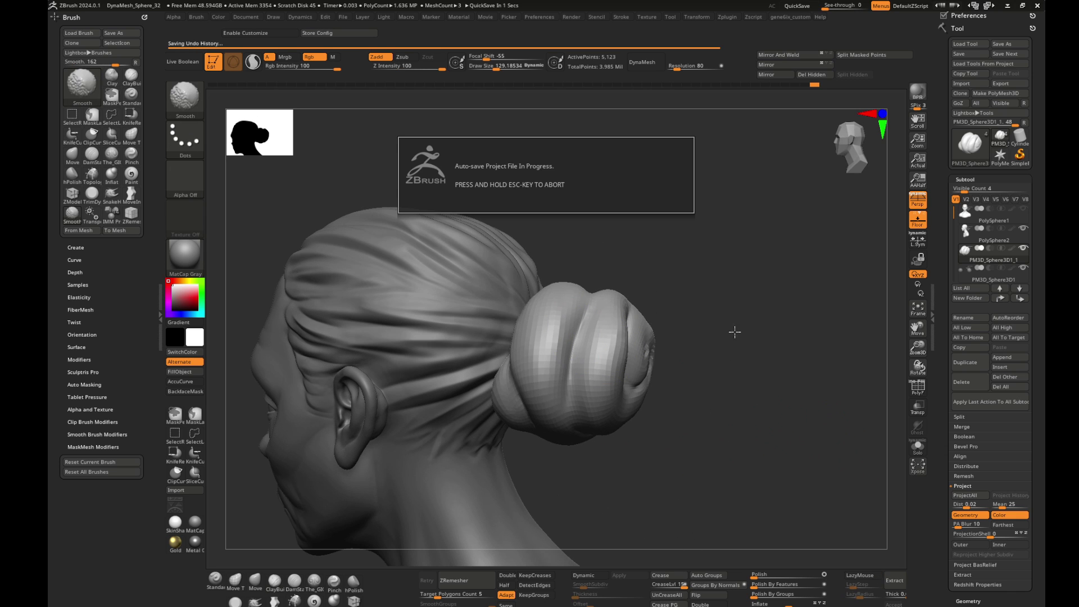
right_drag(690, 331, 702, 333)
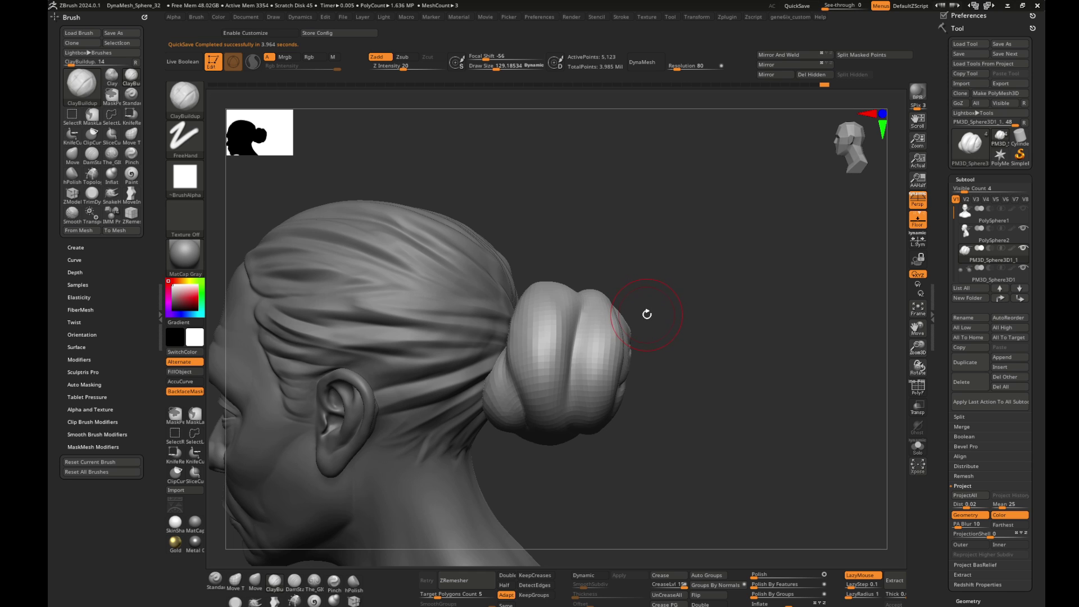
mouse_move(649, 313)
right_down()
mouse_move(698, 296)
mouse_move(672, 293)
mouse_move(744, 301)
mouse_move(742, 328)
mouse_move(730, 320)
mouse_move(493, 349)
mouse_move(539, 230)
mouse_move(758, 411)
mouse_move(742, 386)
right_up()
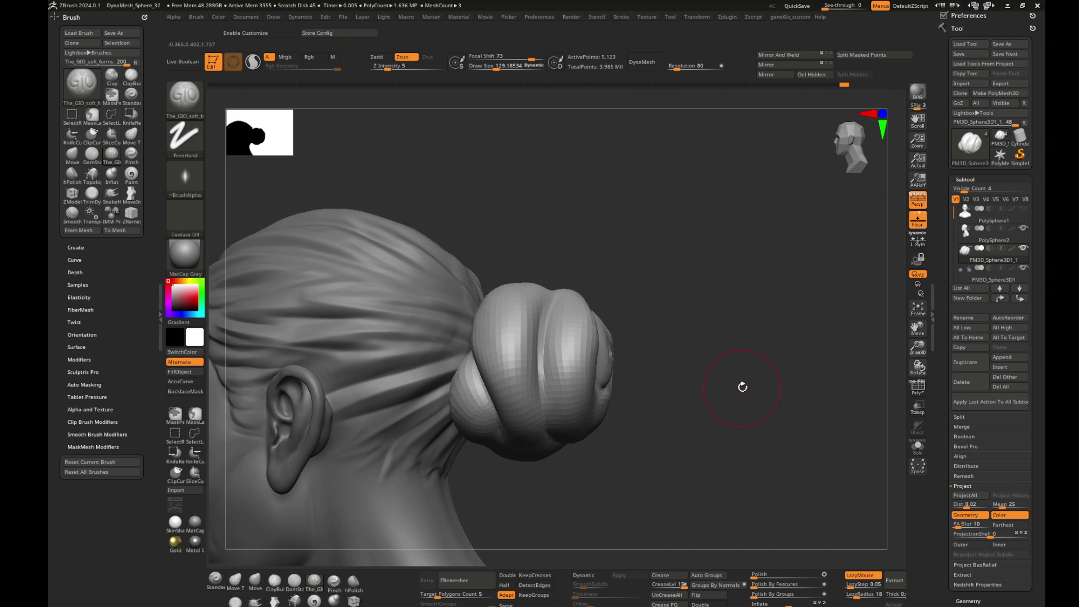
- Subdivide the bun and reshape a fold, viewing it from the rear and sides
key(ctrl+d)
right_drag(679, 368, 549, 307)
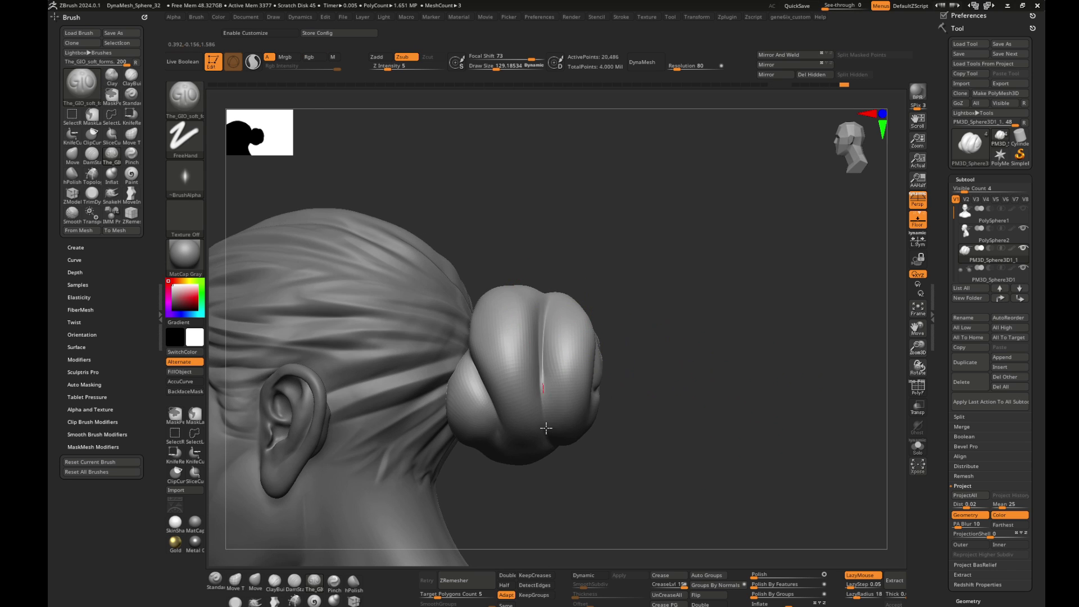
mouse_move(545, 428)
right_down()
mouse_move(768, 373)
mouse_move(588, 368)
right_up()
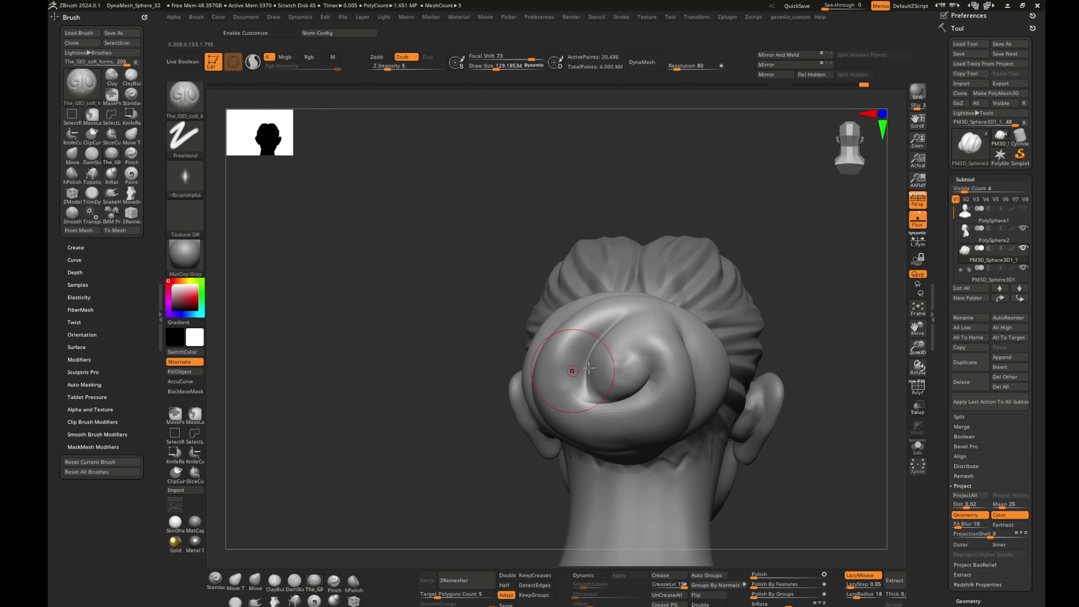
drag(588, 368, 631, 396)
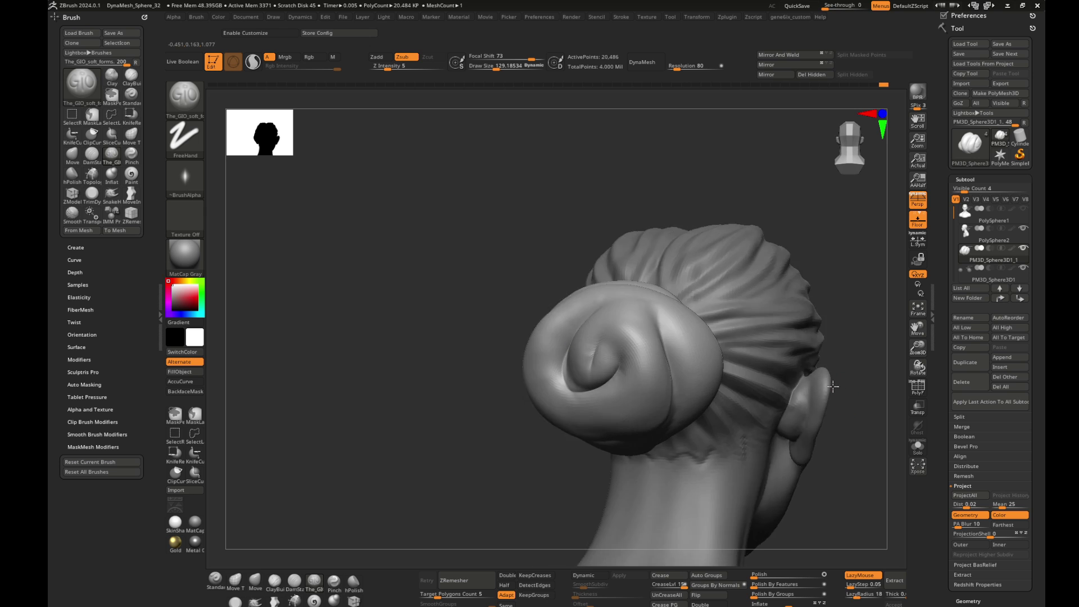
mouse_move(819, 388)
right_down()
mouse_move(441, 407)
mouse_move(518, 367)
right_up()
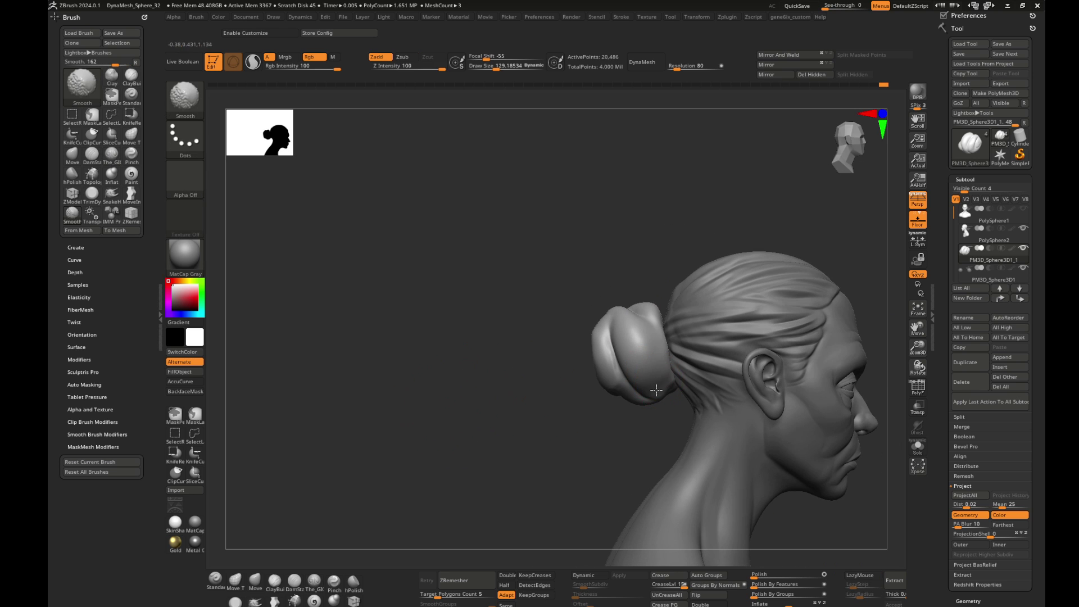
mouse_move(501, 404)
right_down()
mouse_move(790, 371)
mouse_move(681, 326)
mouse_move(794, 301)
mouse_move(756, 286)
right_up()
- Switch to the DamStandard brush and orbit around the head to frame the bun
key(b)
key(d)
key(s)
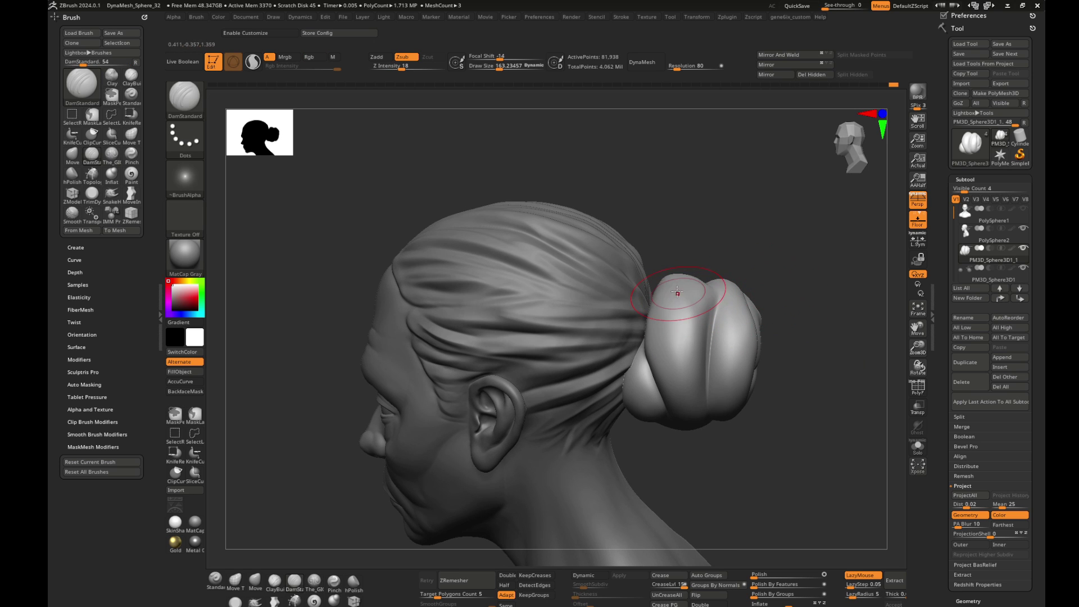
right_drag(679, 313, 708, 295)
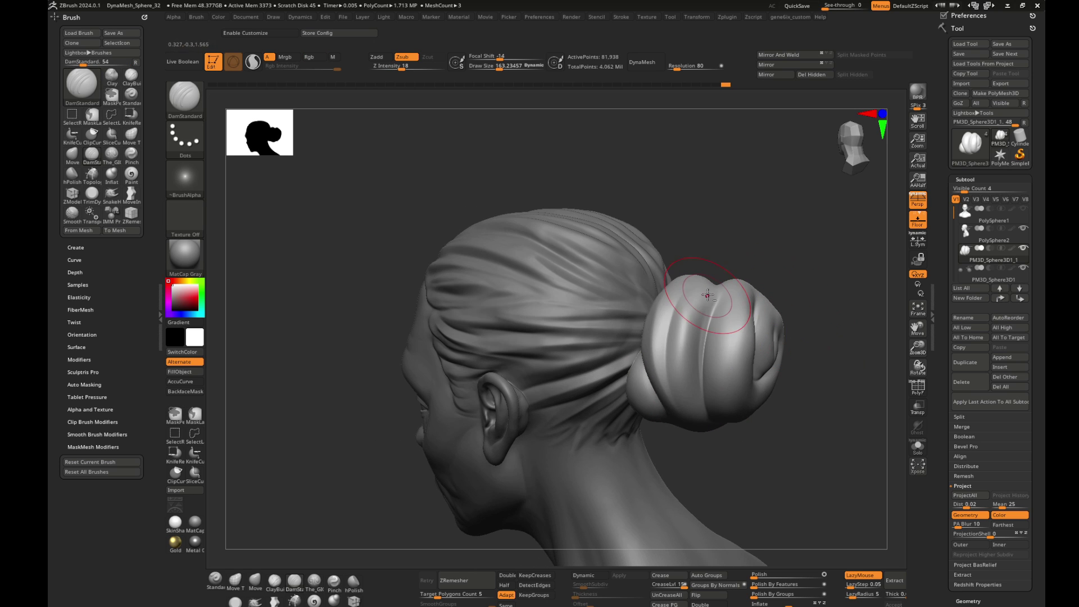
right_drag(672, 381, 701, 315)
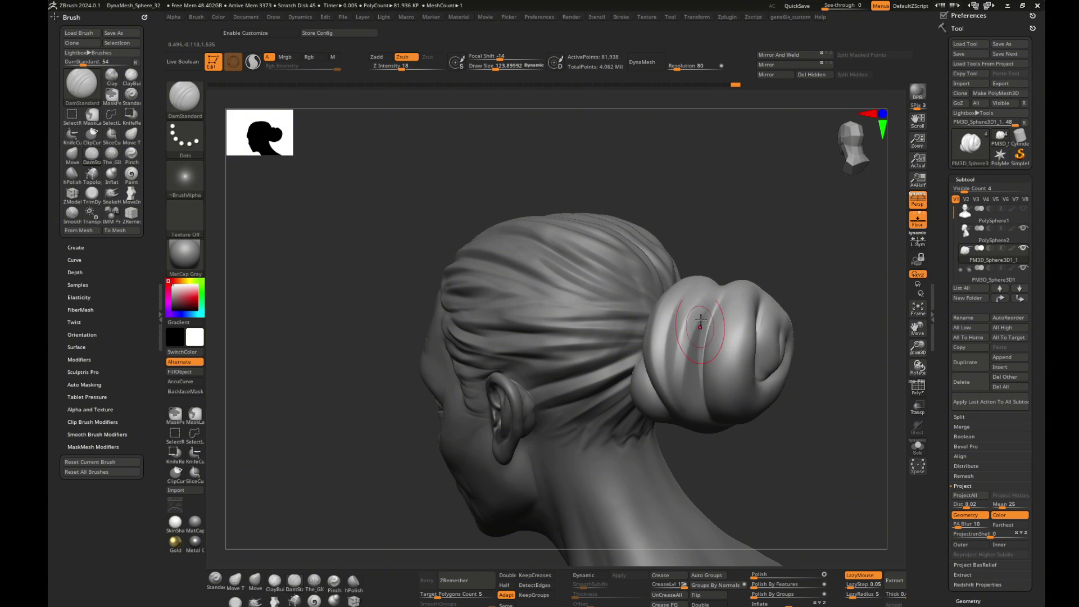
right_drag(811, 382, 652, 319)
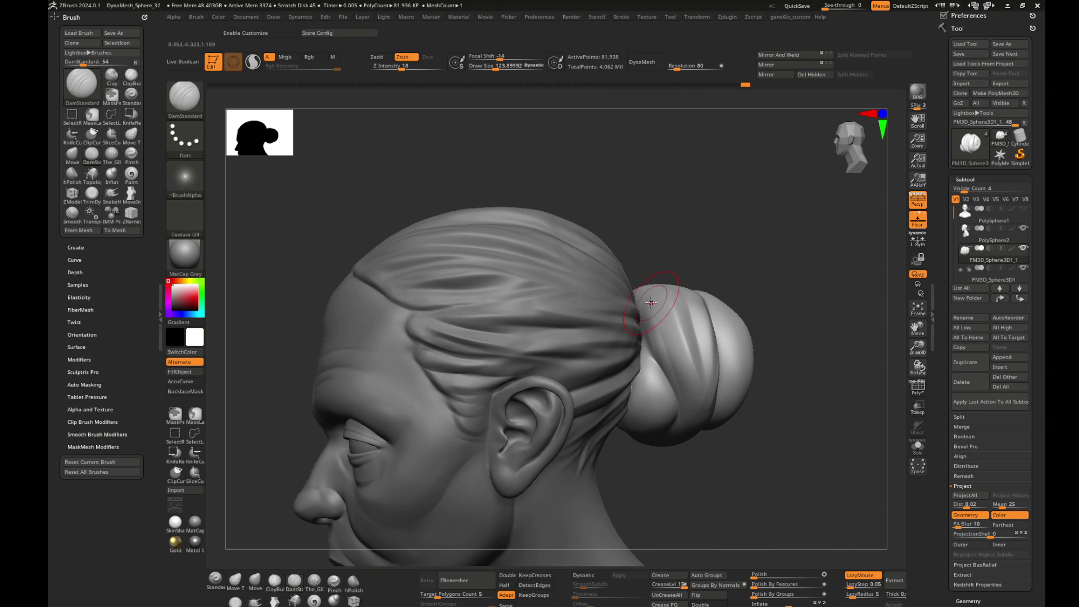
mouse_move(655, 435)
right_down()
mouse_move(845, 380)
mouse_move(754, 312)
right_up()
mouse_move(731, 363)
right_down()
mouse_move(806, 421)
mouse_move(821, 378)
mouse_move(621, 370)
mouse_move(675, 305)
right_up()
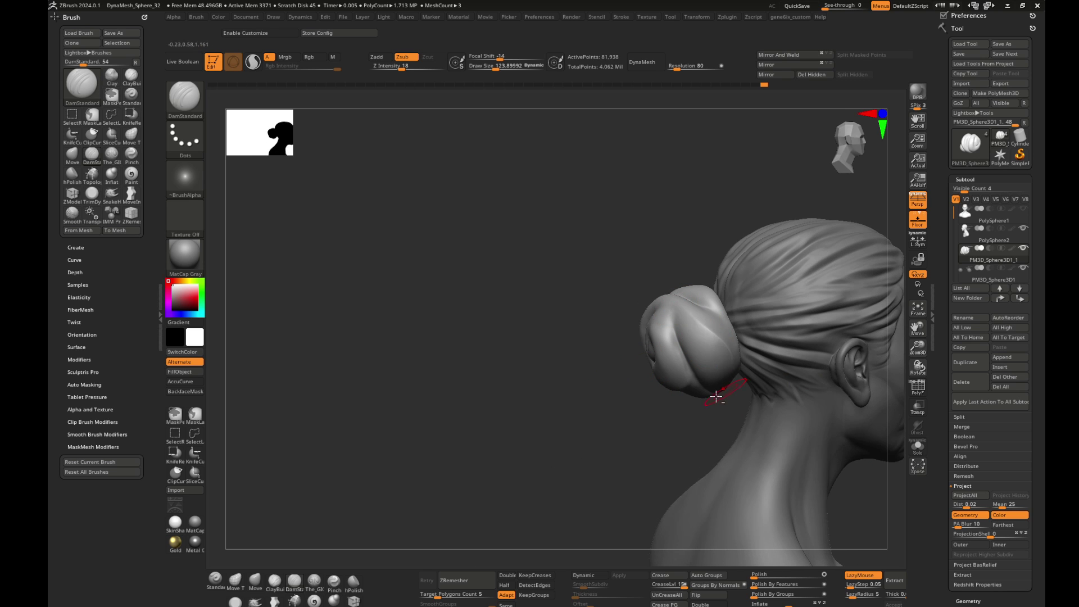
- Smooth the bun's surface and zoom in on the ear and bun
right_drag(715, 397, 753, 364)
shift+drag(702, 337, 696, 330)
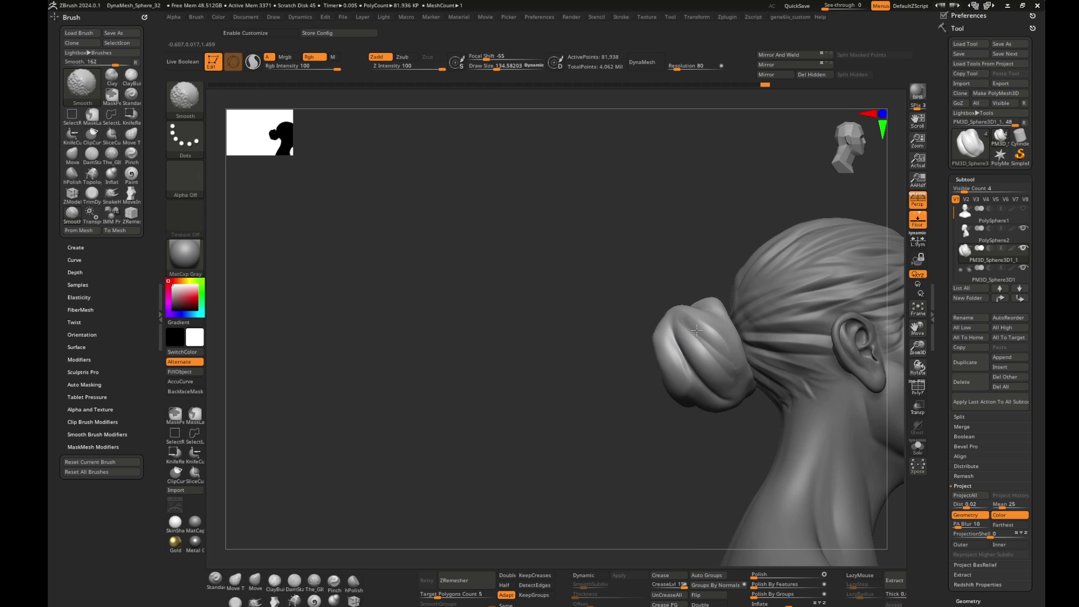
right_drag(633, 400, 663, 365)
shift+drag(674, 337, 680, 360)
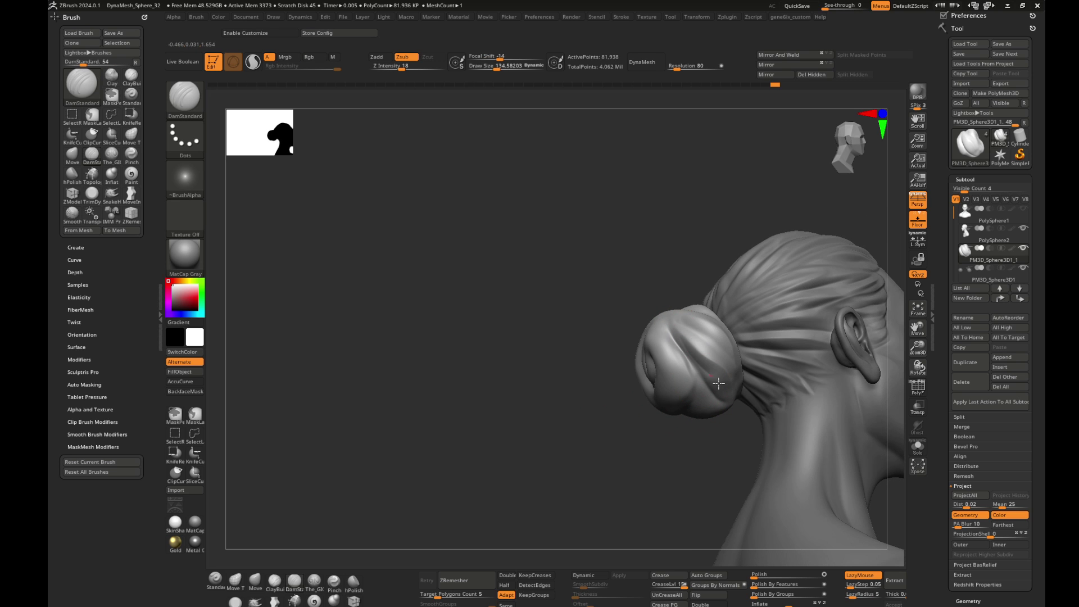
mouse_move(691, 382)
right_down()
mouse_move(642, 462)
mouse_move(602, 333)
mouse_move(793, 346)
mouse_move(719, 322)
mouse_move(586, 308)
mouse_move(757, 346)
mouse_move(578, 309)
mouse_move(693, 299)
mouse_move(781, 345)
right_up()
mouse_move(568, 427)
ctrl+right_down()
mouse_move(814, 357)
mouse_move(865, 427)
ctrl+right_up()
- Solo the bun and rotate it to inspect its top and side folds
click(917, 447)
mouse_move(725, 414)
right_down()
mouse_move(615, 350)
mouse_move(569, 364)
mouse_move(747, 356)
mouse_move(570, 318)
right_up()
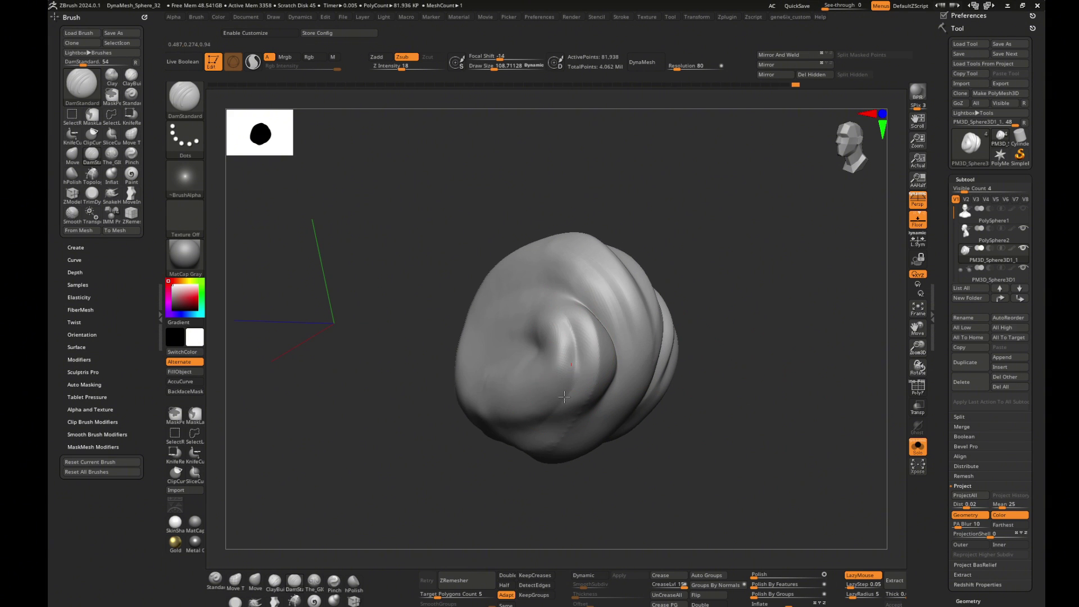
right_drag(543, 425, 607, 342)
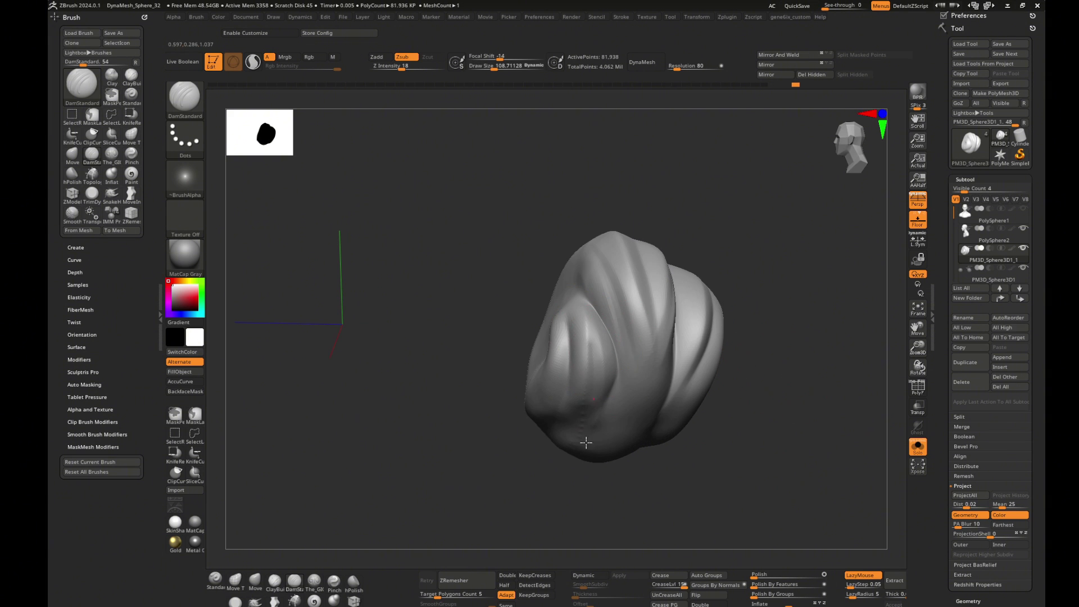
mouse_move(782, 439)
right_down()
mouse_move(554, 433)
mouse_move(748, 419)
mouse_move(593, 309)
right_up()
right_drag(720, 438, 633, 431)
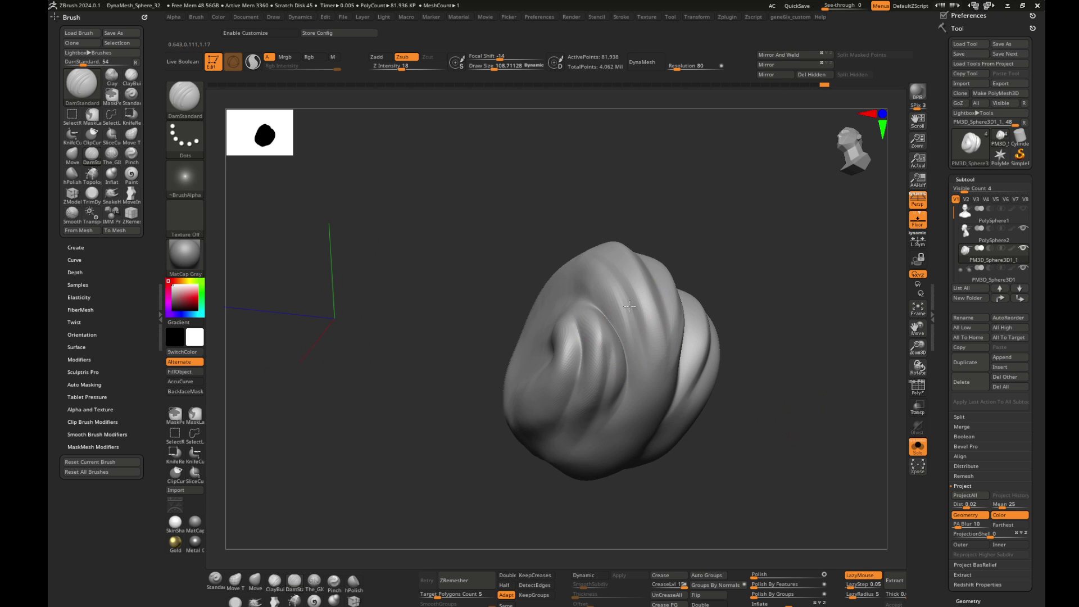
right_drag(778, 402, 620, 360)
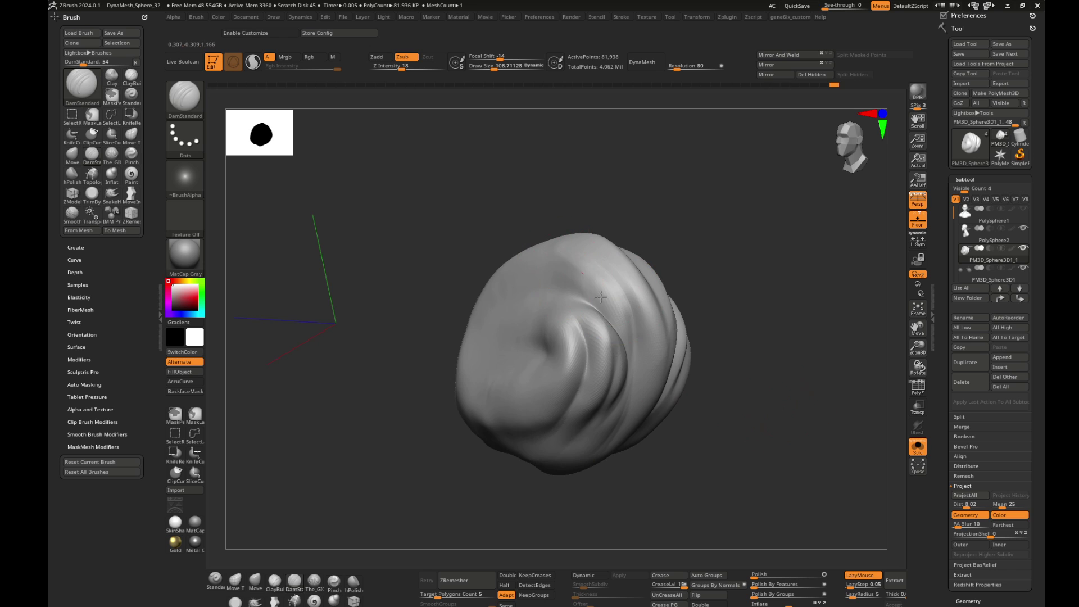
right_drag(567, 263, 771, 330)
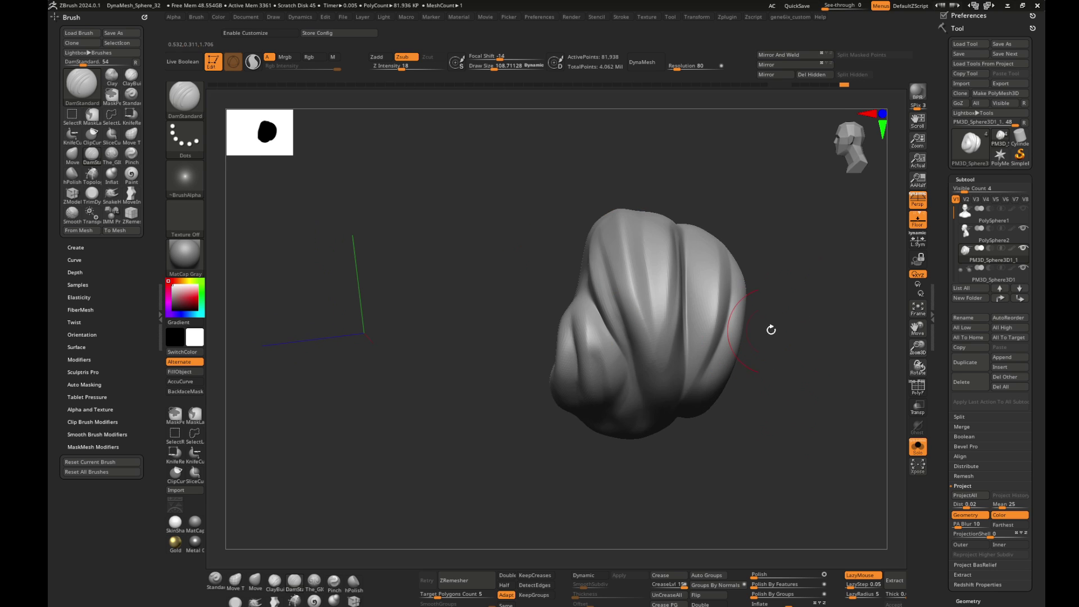
right_drag(646, 292, 689, 232)
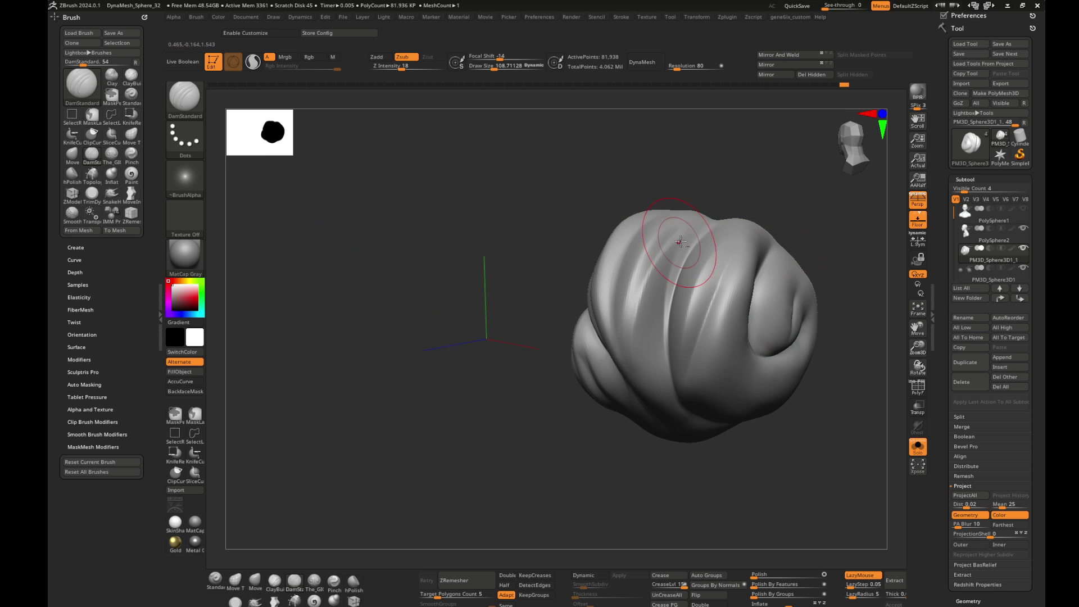
- Carve a vertical crease in the upper-left and deepen creases around the swirl
drag(666, 216, 643, 323)
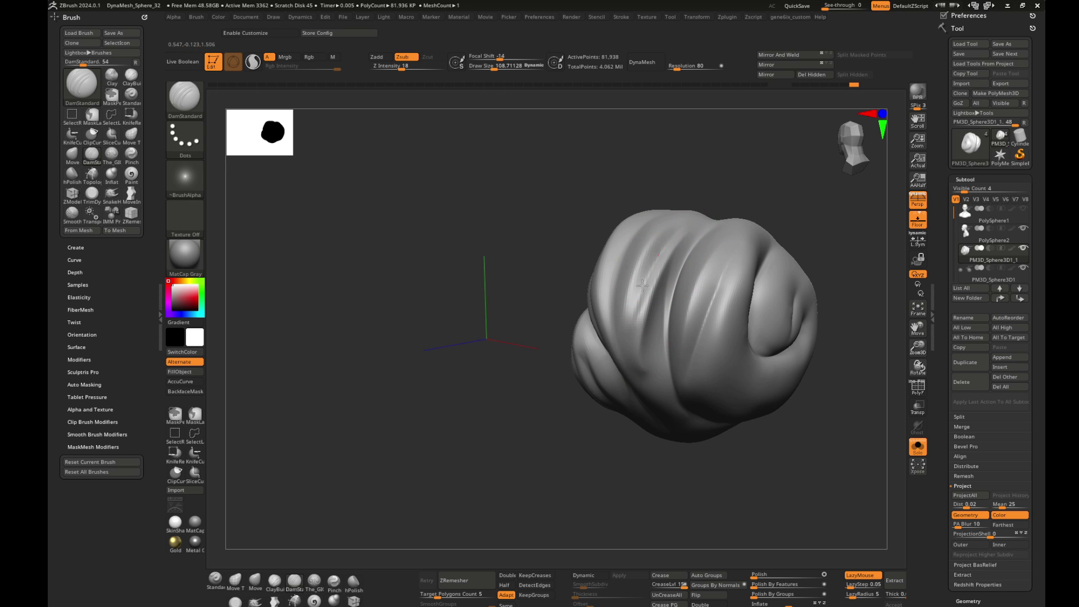
right_drag(642, 285, 549, 463)
drag(710, 240, 672, 350)
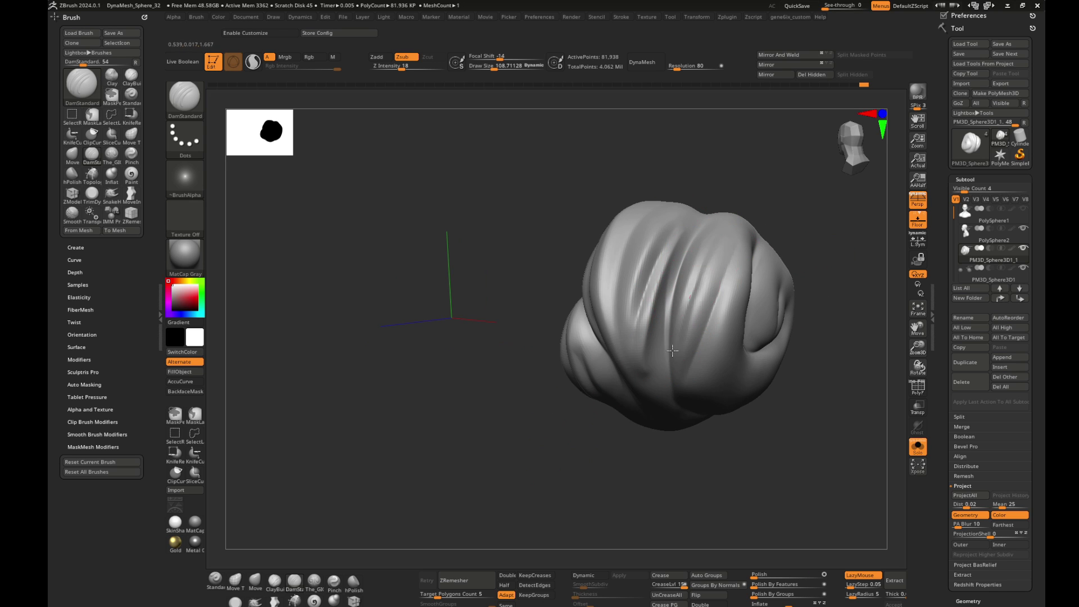
mouse_move(858, 401)
right_down()
mouse_move(845, 408)
mouse_move(729, 256)
right_up()
drag(732, 242, 664, 386)
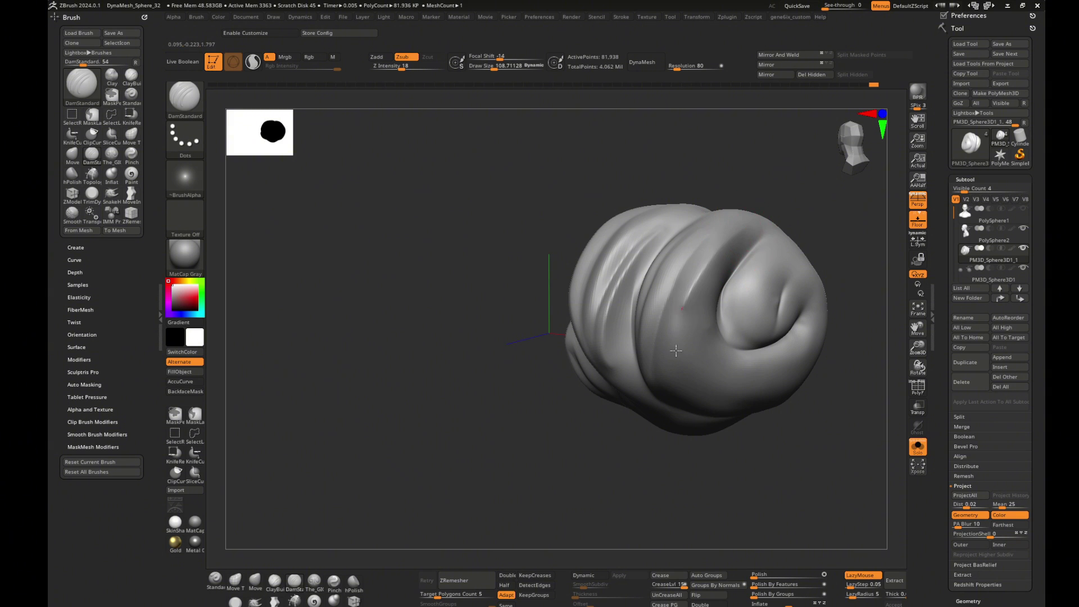
right_drag(664, 385, 640, 395)
drag(747, 250, 696, 354)
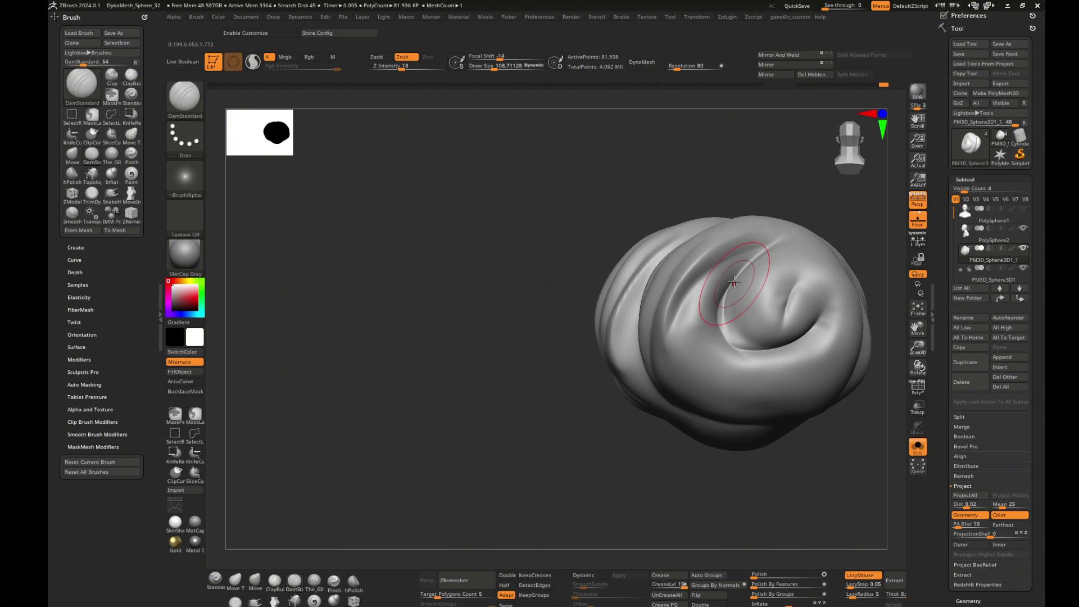
right_drag(697, 354, 554, 444)
- Smooth the carved bun folds and inspect them from several angles
mouse_move(648, 359)
right_down()
mouse_move(777, 414)
mouse_move(667, 316)
right_up()
right_drag(807, 381, 724, 303)
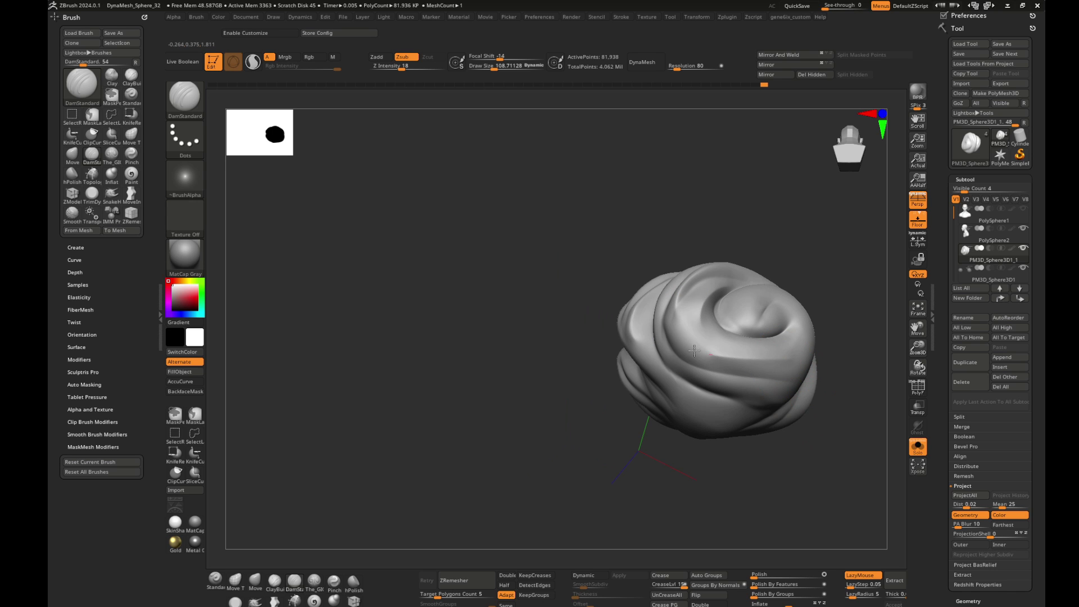
shift+drag(724, 303, 663, 325)
mouse_move(662, 324)
right_down()
mouse_move(867, 414)
mouse_move(730, 366)
right_up()
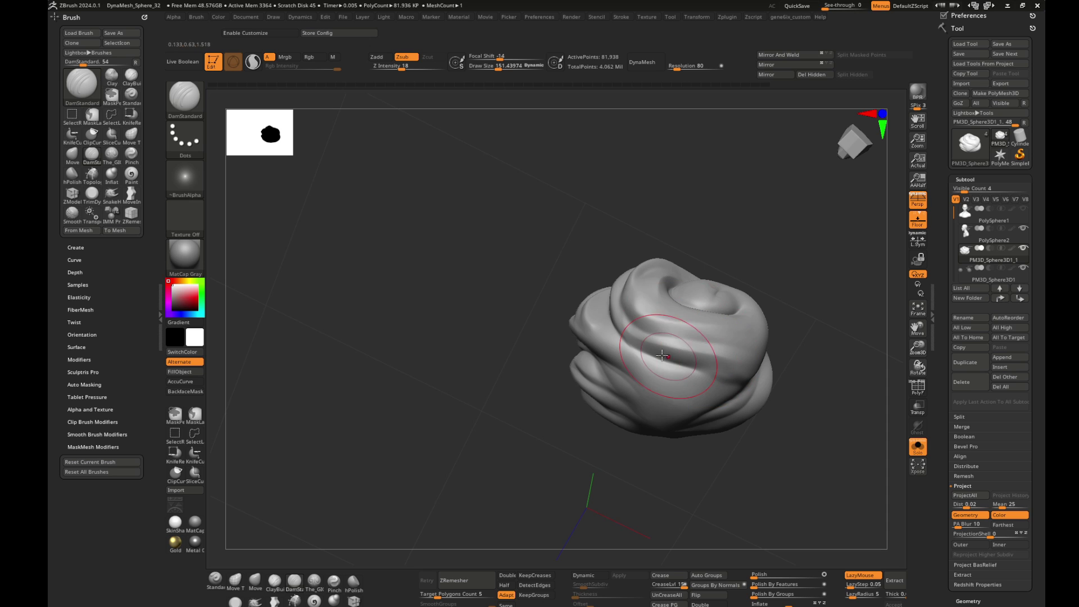
right_drag(698, 367, 777, 408)
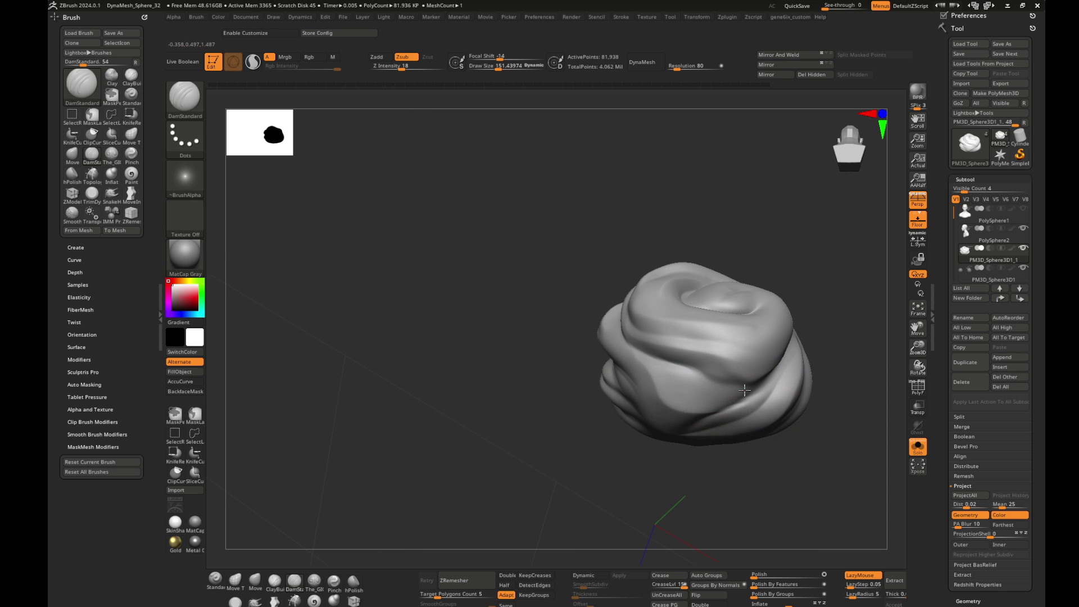
right_drag(588, 390, 636, 378)
mouse_move(741, 428)
right_down()
mouse_move(798, 397)
mouse_move(841, 402)
mouse_move(744, 349)
mouse_move(629, 347)
mouse_move(753, 347)
mouse_move(800, 384)
mouse_move(739, 359)
mouse_move(618, 345)
right_up()
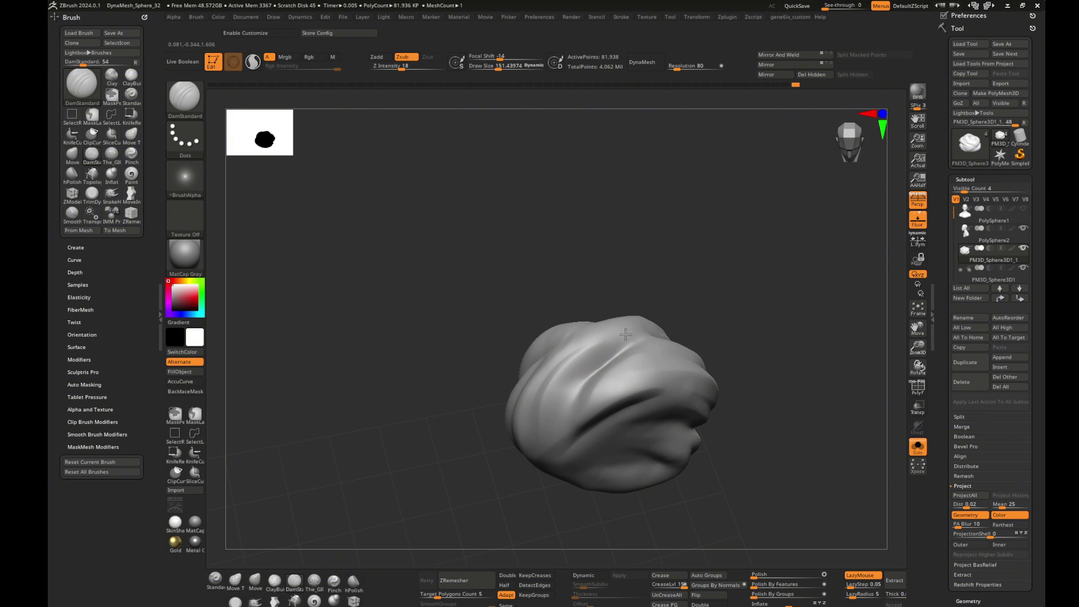
mouse_move(787, 374)
right_down()
mouse_move(670, 377)
mouse_move(818, 378)
mouse_move(754, 373)
mouse_move(826, 397)
mouse_move(751, 372)
mouse_move(790, 372)
right_up()
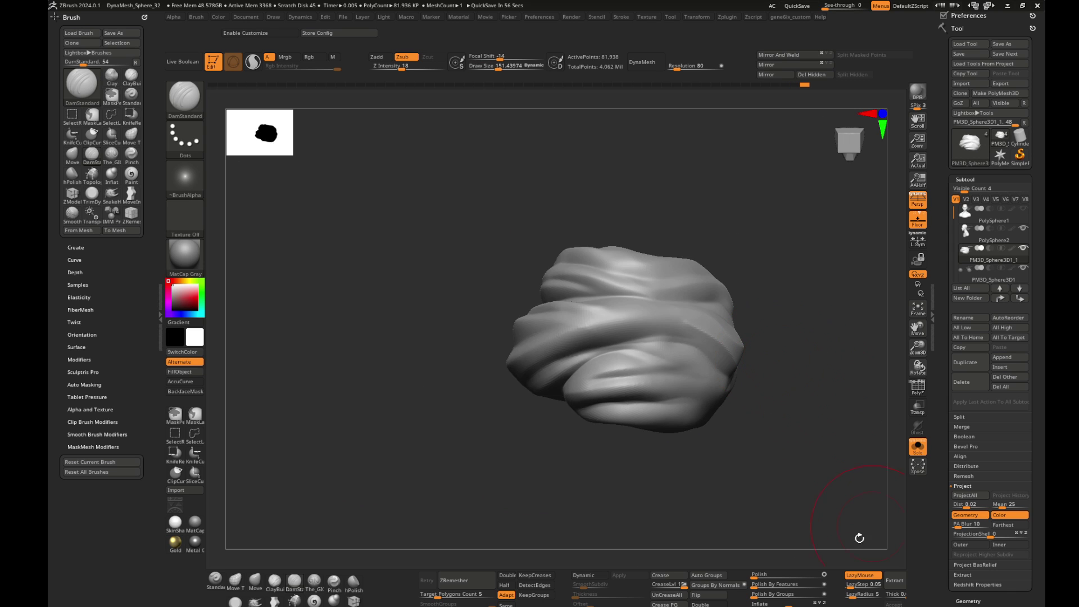
- Lower Draw Size to 99 and carve a crease across the bun's middle
key(s)
right_drag(762, 311, 618, 315)
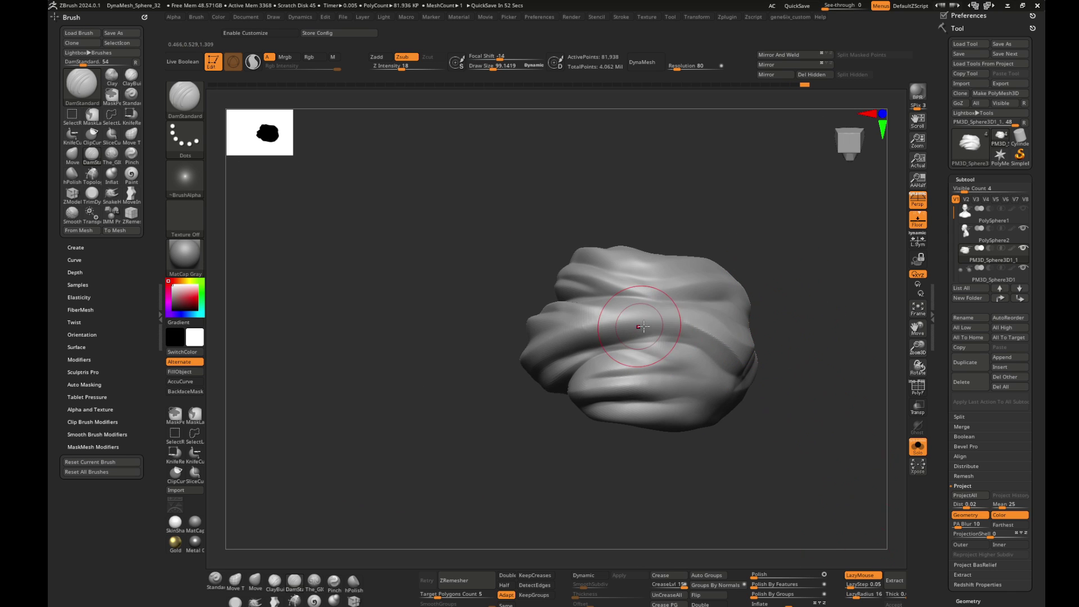
drag(642, 324, 646, 323)
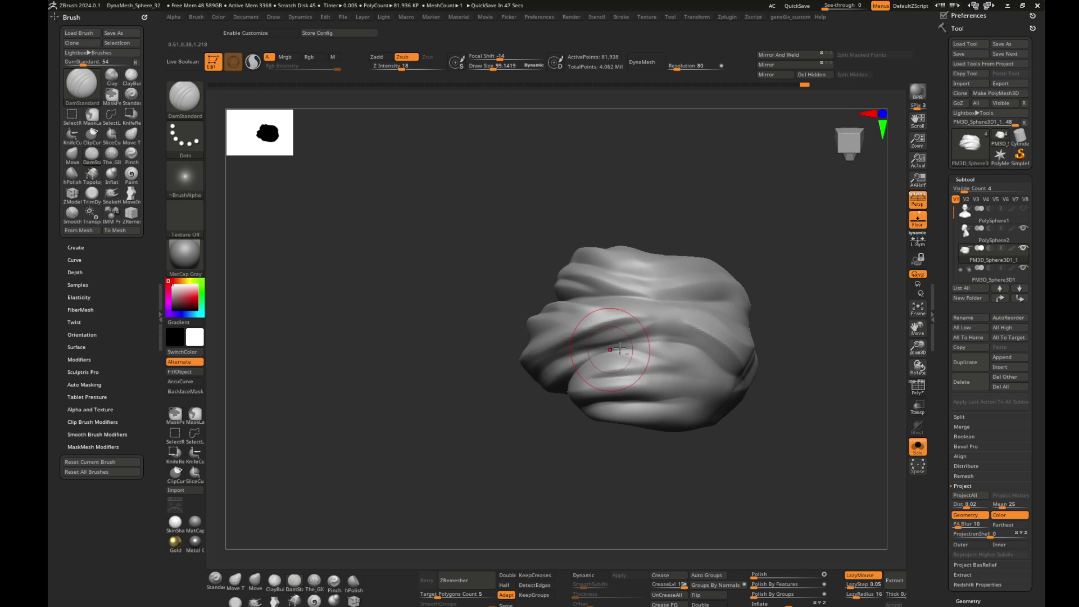
right_drag(619, 348, 741, 343)
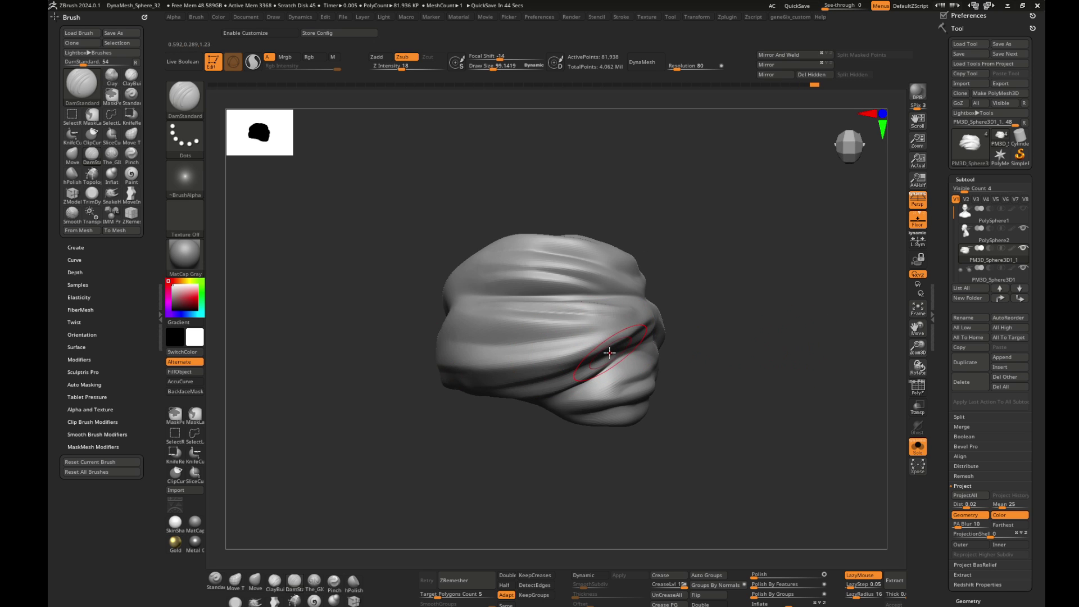
- Subdivide the bun to 327,746 points and spin it to check its shape
key(ctrl+d)
right_drag(466, 344, 574, 343)
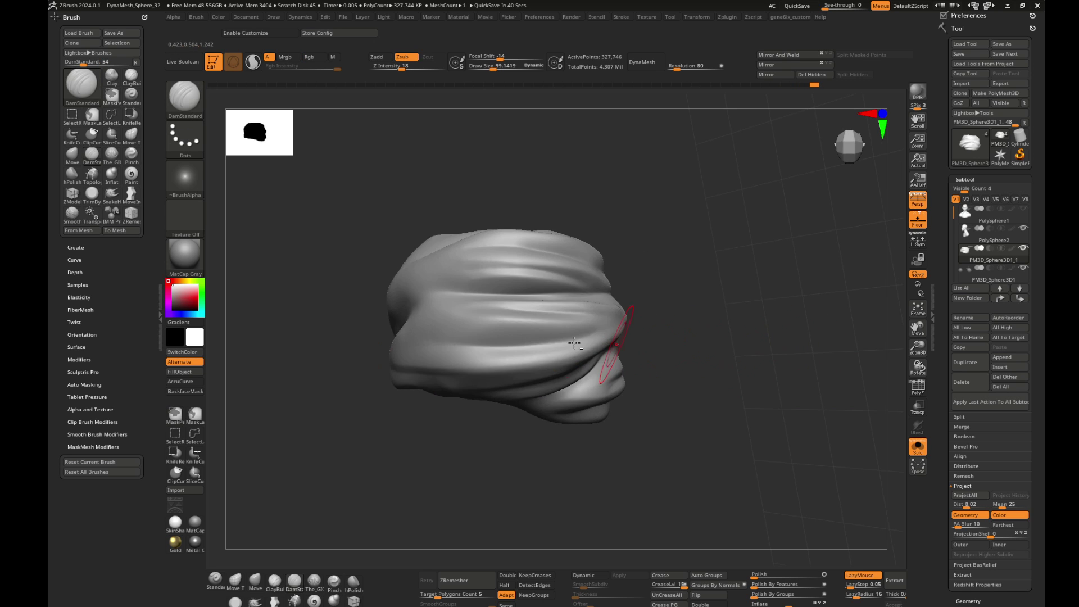
right_drag(495, 356, 655, 325)
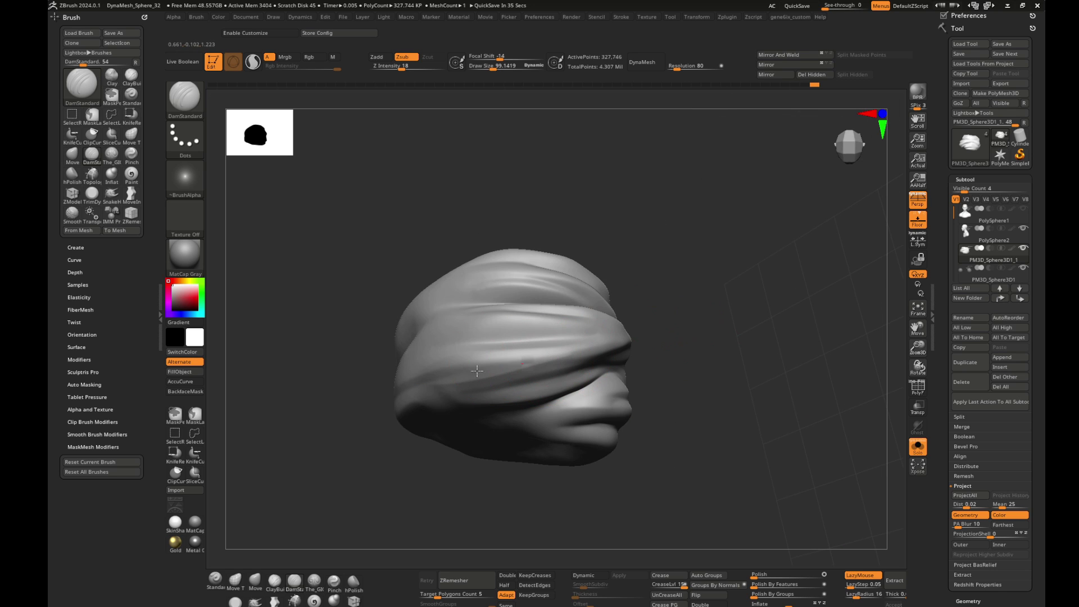
mouse_move(477, 371)
right_down()
mouse_move(590, 383)
mouse_move(698, 361)
mouse_move(424, 369)
mouse_move(472, 382)
mouse_move(468, 329)
mouse_move(605, 349)
mouse_move(359, 314)
right_up()
right_drag(320, 396, 412, 352)
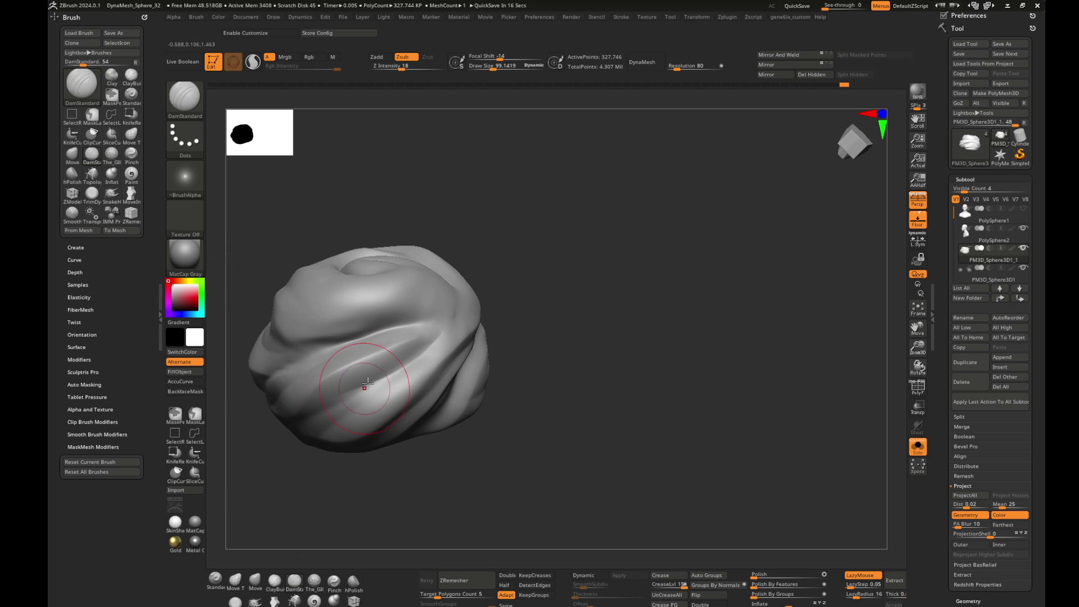
right_drag(366, 384, 420, 368)
mouse_move(548, 362)
right_down()
mouse_move(566, 337)
mouse_move(667, 335)
mouse_move(673, 349)
mouse_move(494, 337)
right_up()
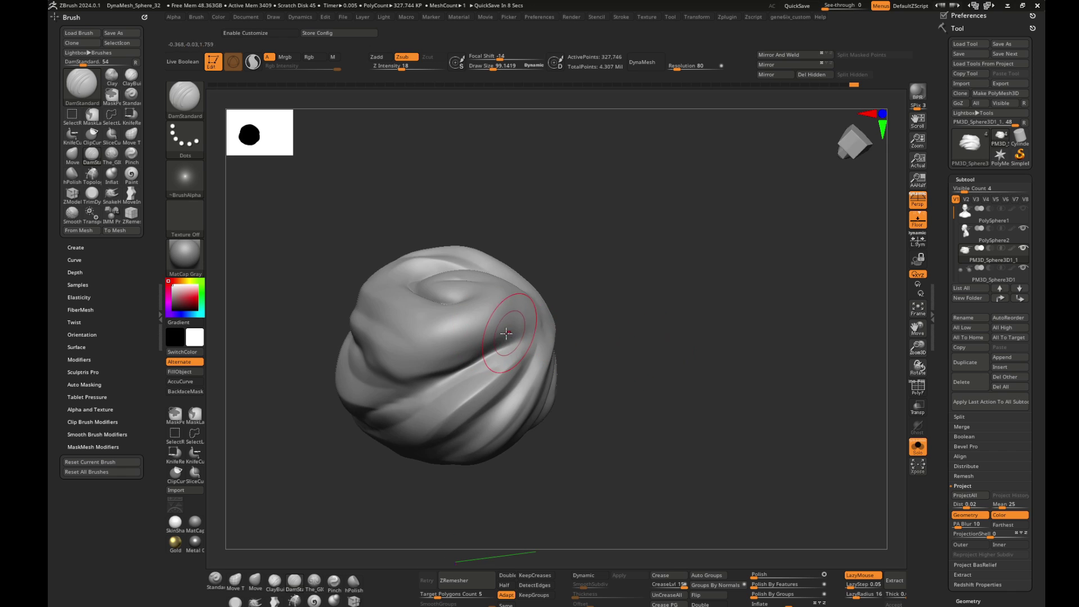
mouse_move(325, 308)
right_down()
mouse_move(600, 330)
mouse_move(605, 345)
right_up()
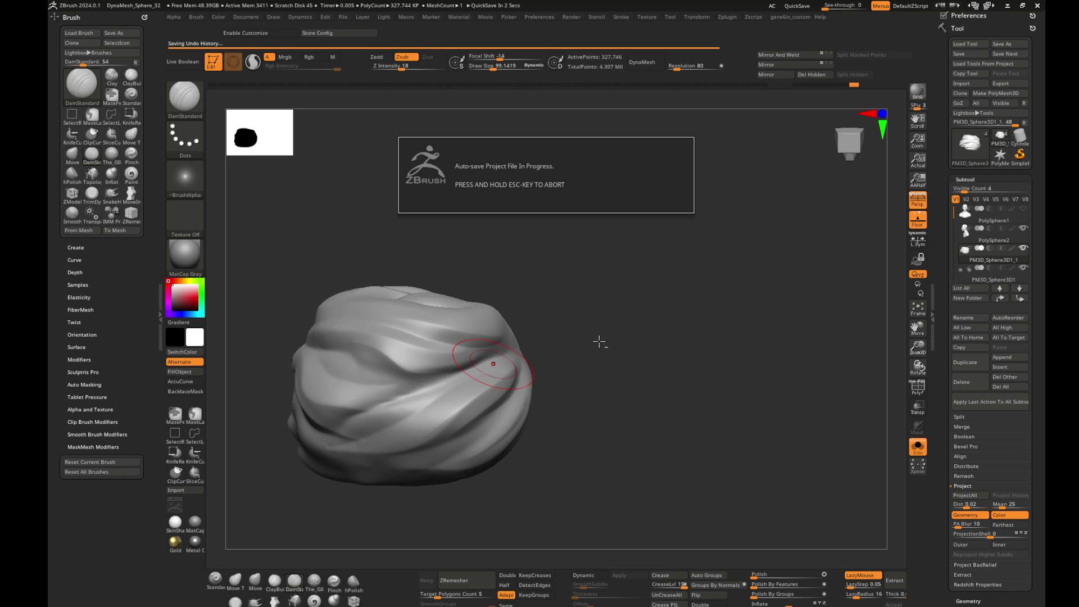
- Orbit the bun from above and around its sides to inspect the folds
right_drag(639, 331, 291, 350)
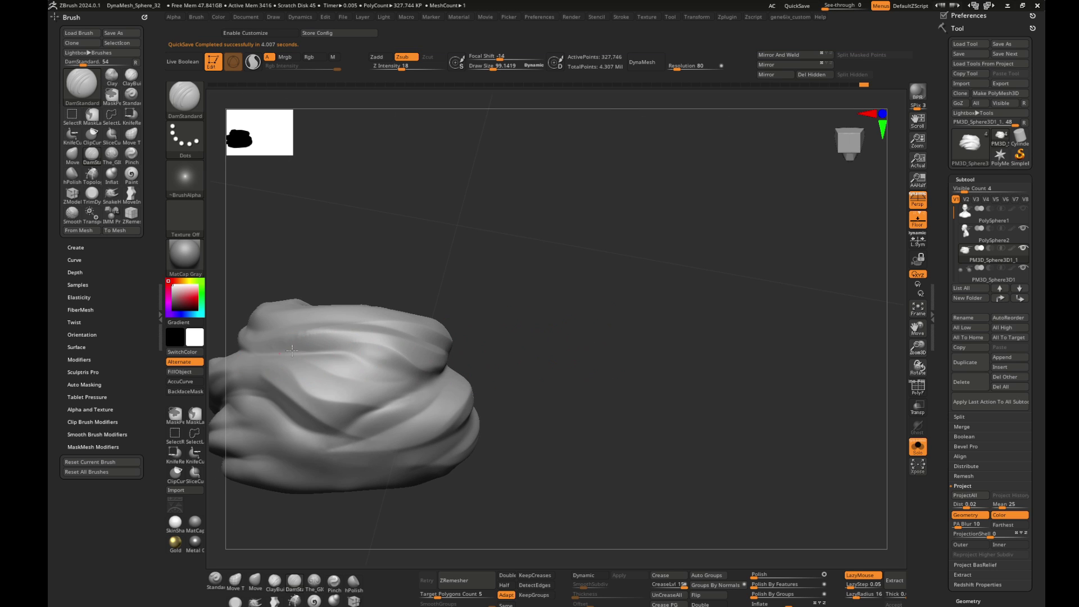
mouse_move(423, 373)
right_down()
mouse_move(699, 356)
mouse_move(622, 343)
mouse_move(596, 351)
mouse_move(390, 344)
right_up()
mouse_move(451, 294)
right_down()
mouse_move(350, 301)
mouse_move(320, 269)
right_up()
right_drag(401, 324, 444, 263)
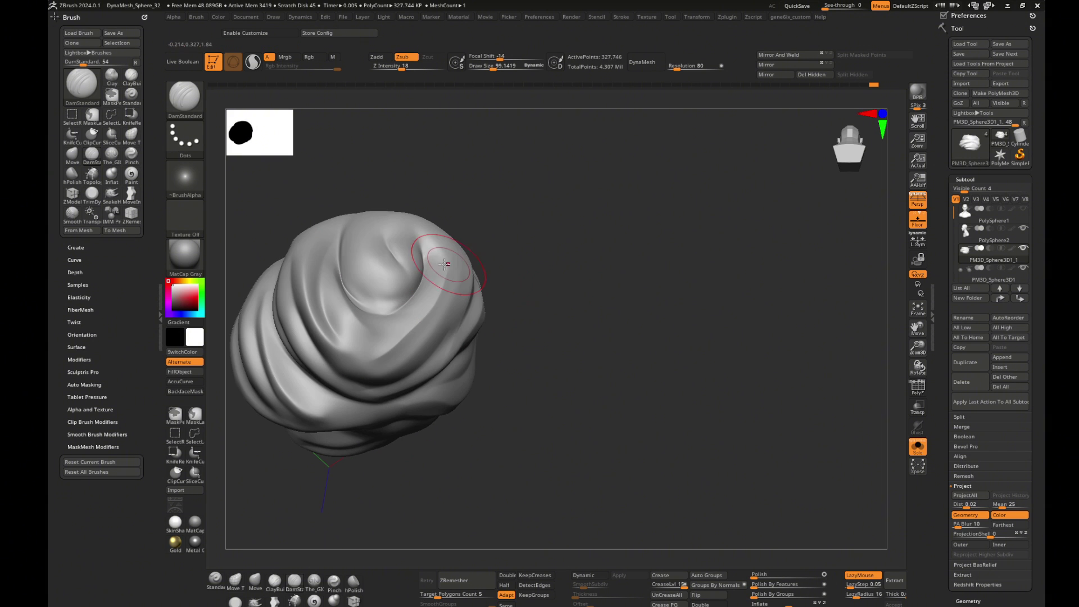
right_drag(544, 284, 463, 264)
mouse_move(580, 300)
right_down()
mouse_move(691, 281)
mouse_move(506, 326)
mouse_move(668, 348)
mouse_move(511, 347)
right_up()
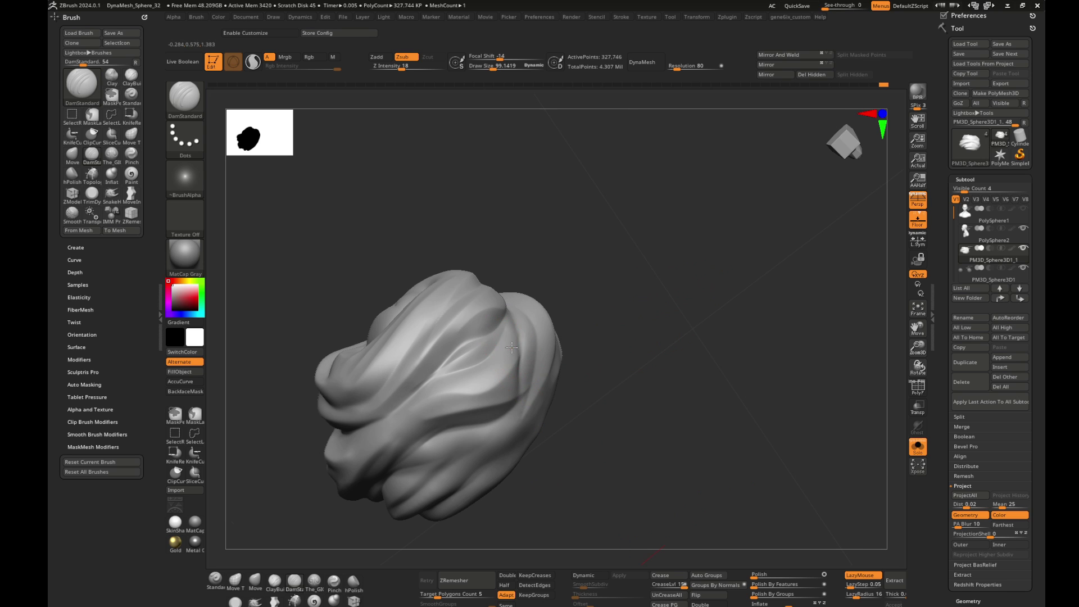
mouse_move(668, 384)
right_down()
mouse_move(614, 357)
mouse_move(608, 330)
mouse_move(625, 365)
mouse_move(689, 380)
right_up()
mouse_move(416, 459)
right_down()
mouse_move(433, 414)
mouse_move(578, 404)
mouse_move(447, 406)
right_up()
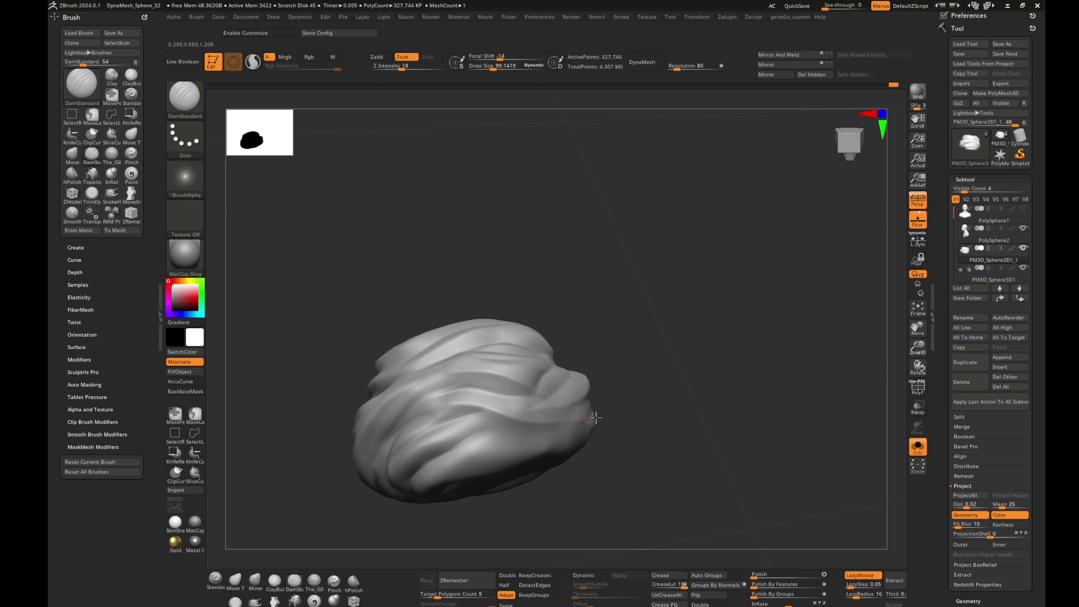
right_drag(595, 417, 498, 434)
mouse_move(693, 440)
right_down()
mouse_move(494, 373)
mouse_move(502, 428)
right_up()
- Set Draw Size to about 94.5
key(s)
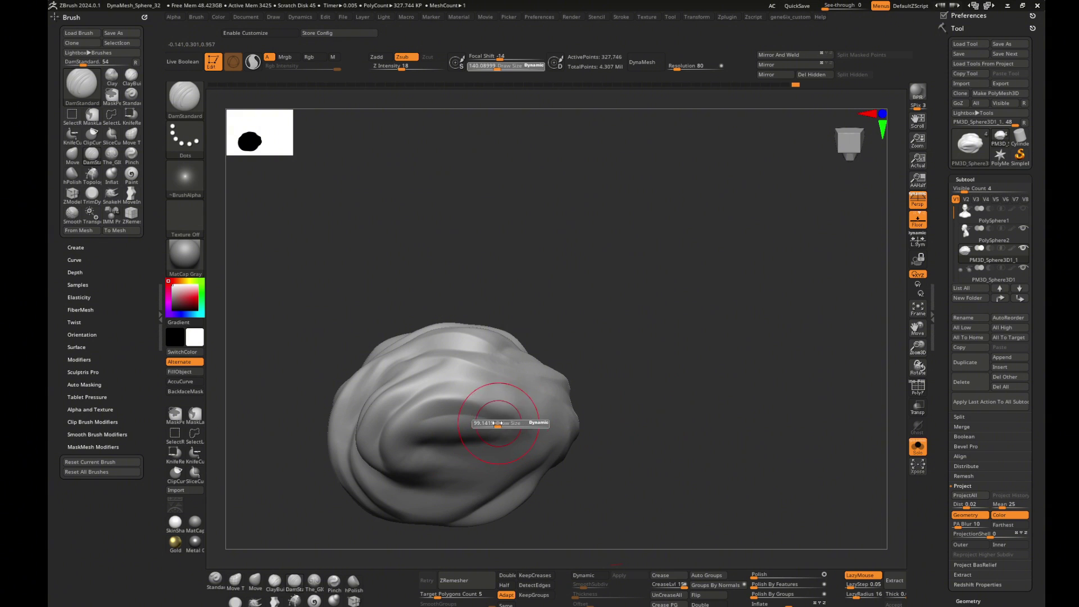
drag(516, 425, 509, 425)
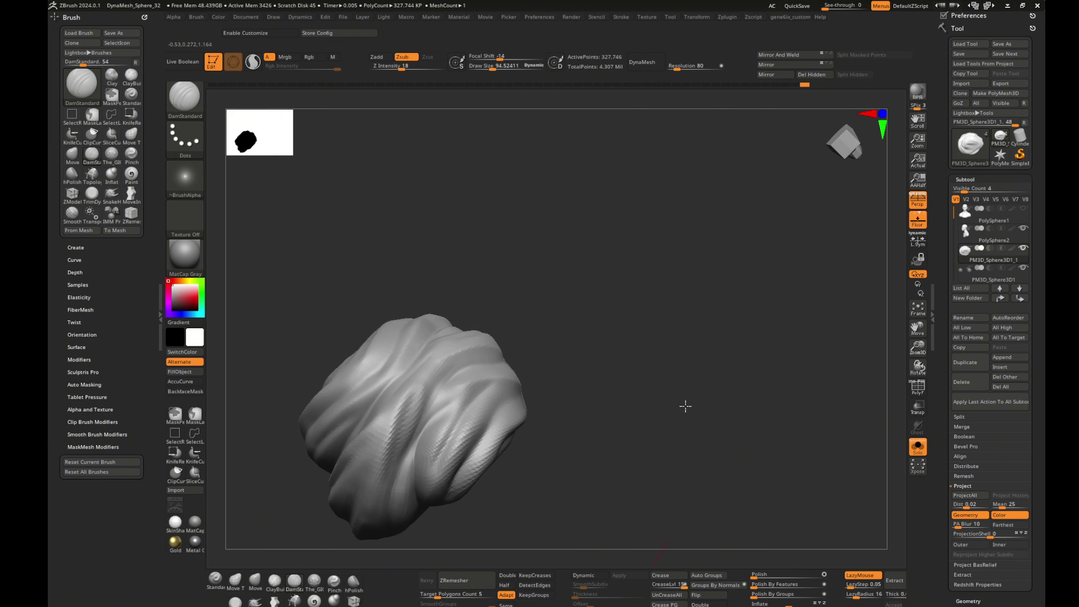
mouse_move(702, 427)
right_down()
mouse_move(683, 405)
mouse_move(681, 372)
mouse_move(720, 378)
mouse_move(734, 354)
right_up()
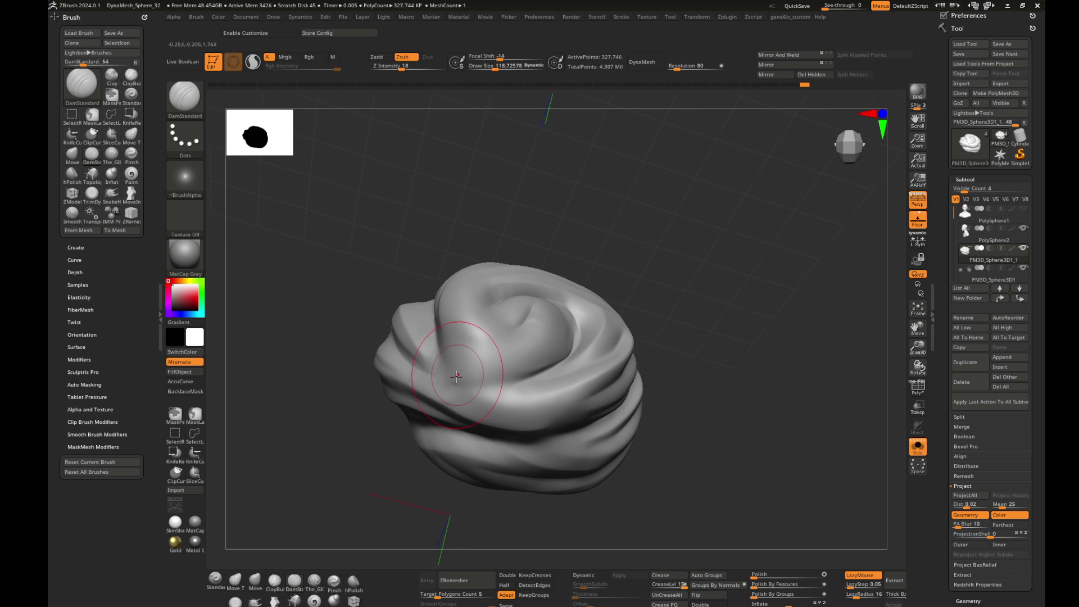
- Switch to a new sculpting brush, shrink it slightly, and view the bun top-down
key(b)
key(t)
key(g)
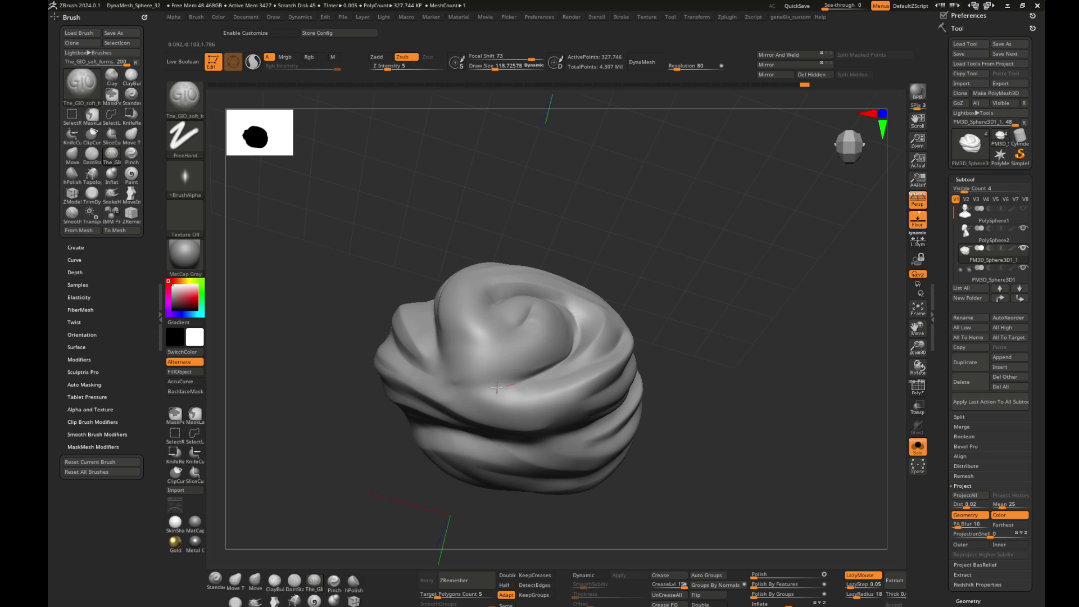
right_drag(502, 313, 689, 304)
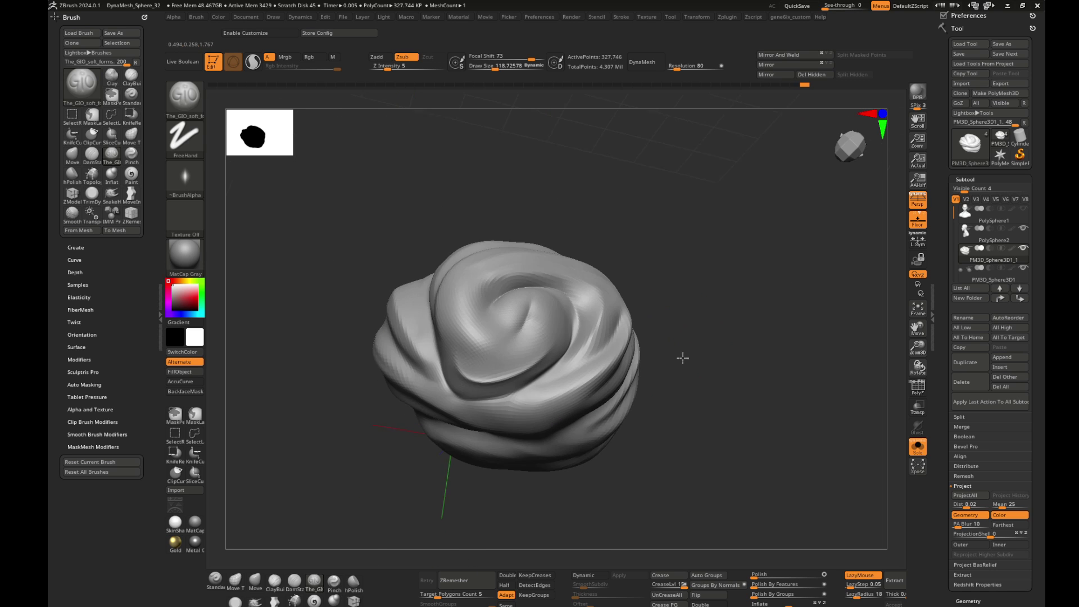
mouse_move(530, 318)
right_down()
mouse_move(684, 316)
mouse_move(722, 330)
mouse_move(551, 304)
right_up()
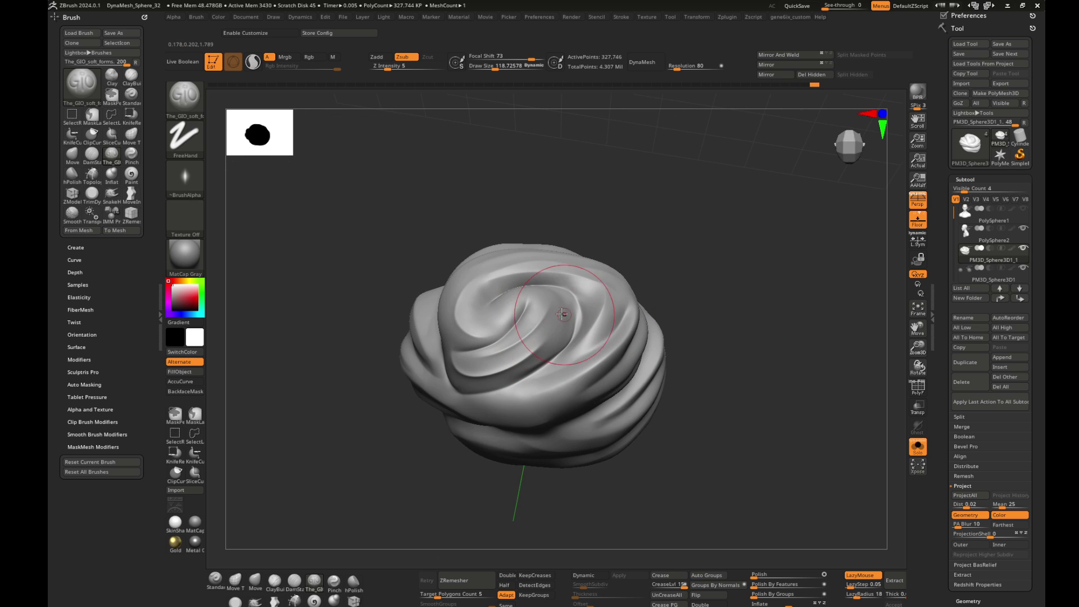
key(bracketleft)
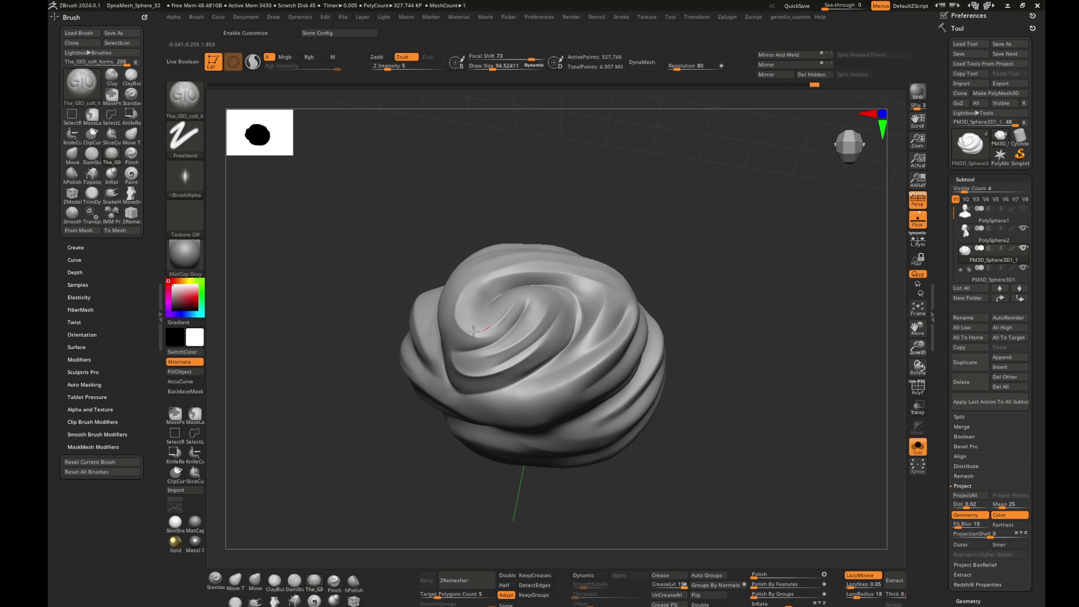
right_drag(553, 318, 496, 283)
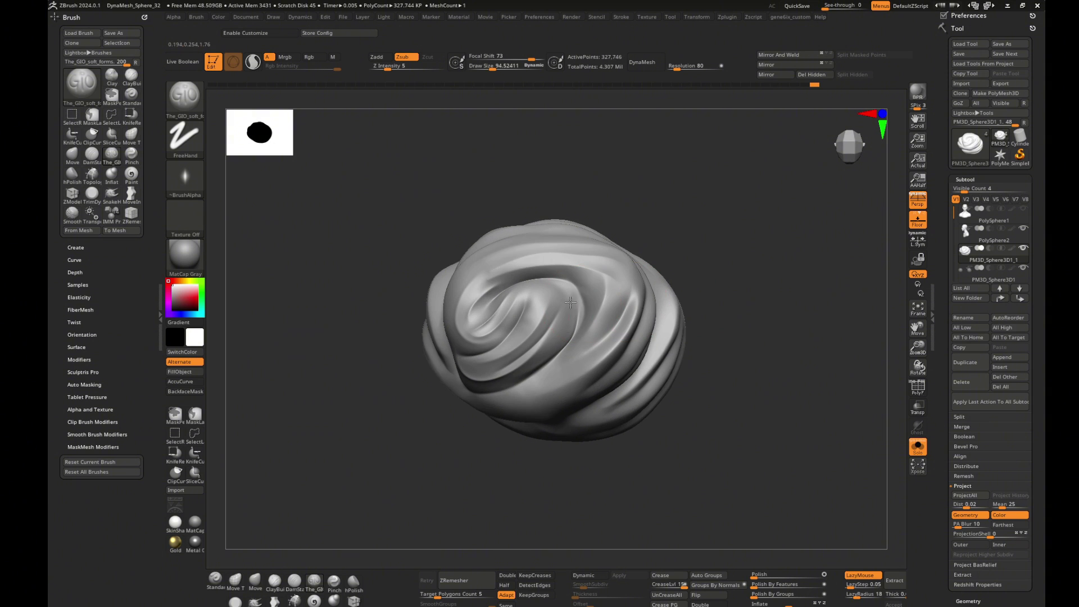
- Orbit around the soloed bun to check each side
mouse_move(656, 303)
mouse_down()
mouse_move(744, 309)
mouse_move(615, 288)
mouse_up()
mouse_move(708, 306)
mouse_down()
mouse_move(770, 318)
mouse_move(647, 349)
mouse_move(664, 321)
mouse_up()
mouse_move(725, 354)
mouse_down()
mouse_move(785, 373)
mouse_move(566, 381)
mouse_up()
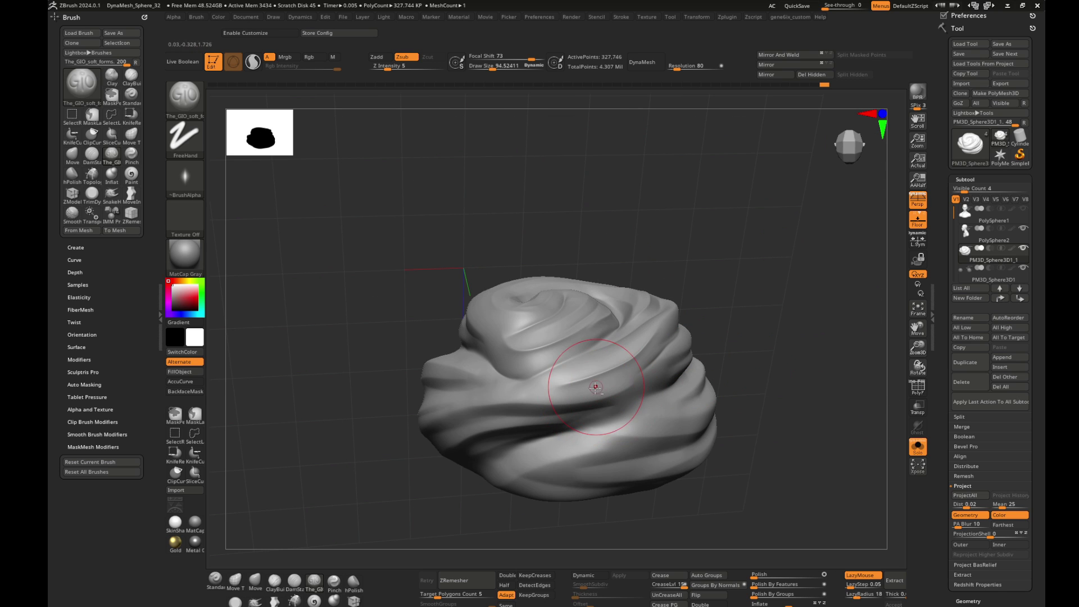
drag(730, 394, 460, 414)
drag(673, 412, 486, 396)
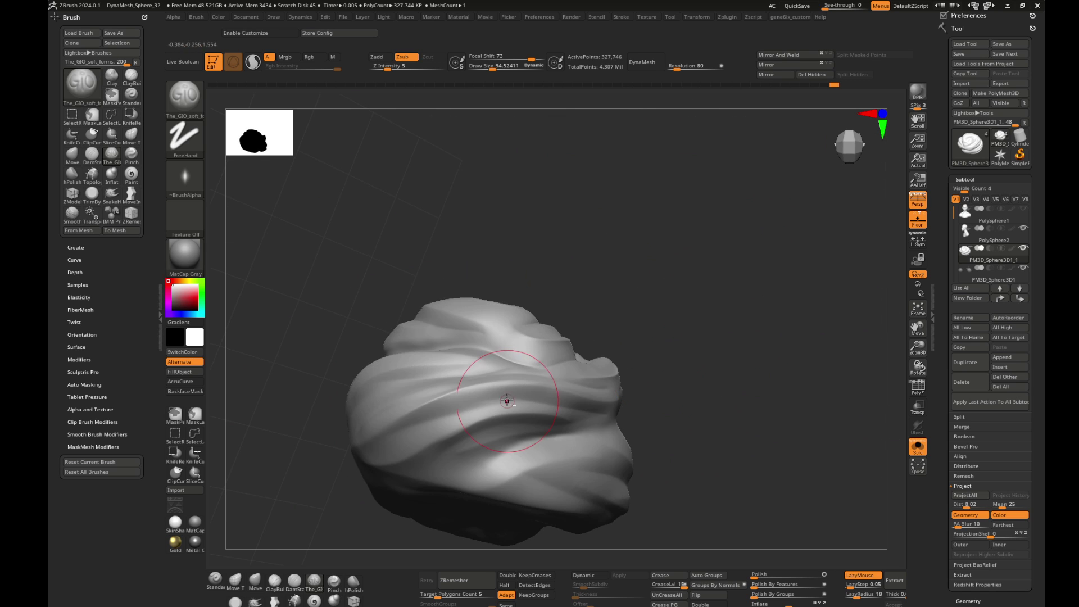
drag(637, 410, 462, 389)
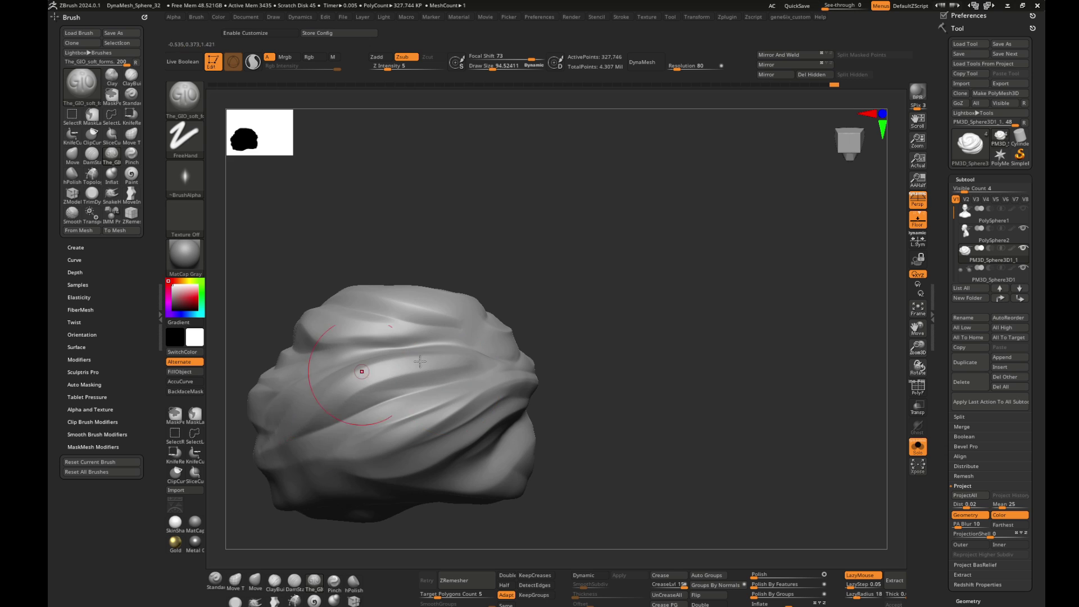
mouse_move(568, 359)
mouse_down()
mouse_move(707, 315)
mouse_move(470, 318)
mouse_up()
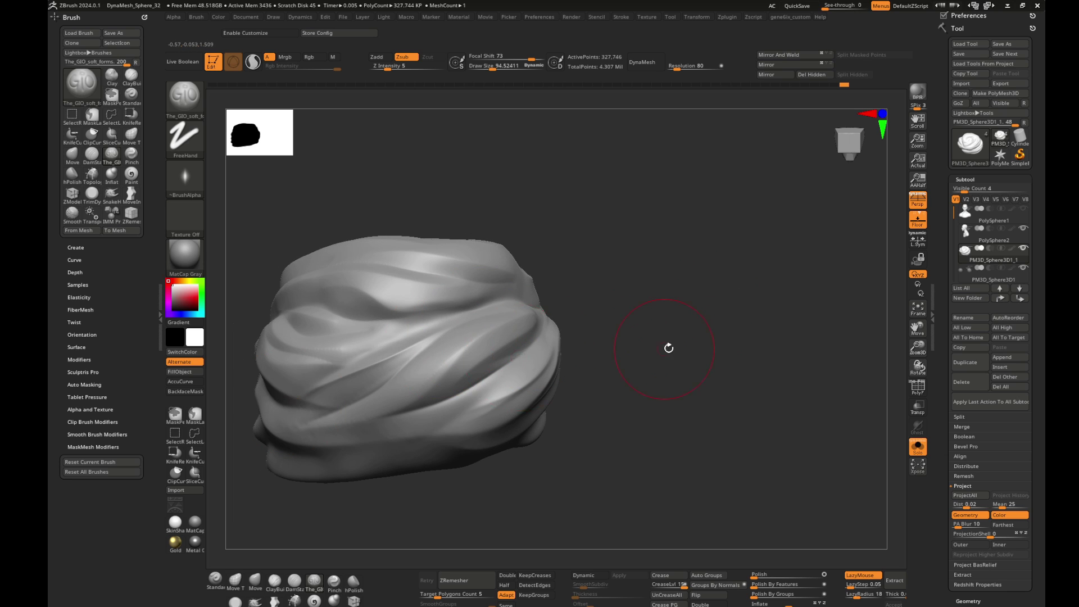
mouse_move(667, 344)
mouse_down()
mouse_move(616, 307)
mouse_move(706, 325)
mouse_up()
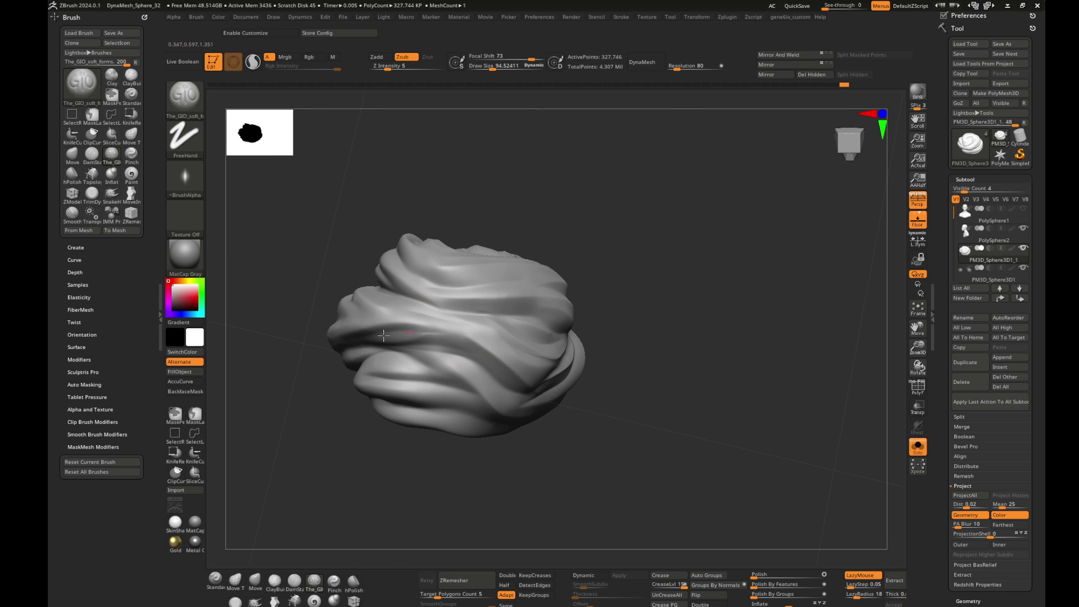
drag(471, 362, 392, 373)
mouse_move(539, 394)
mouse_down()
mouse_move(566, 388)
mouse_move(375, 385)
mouse_up()
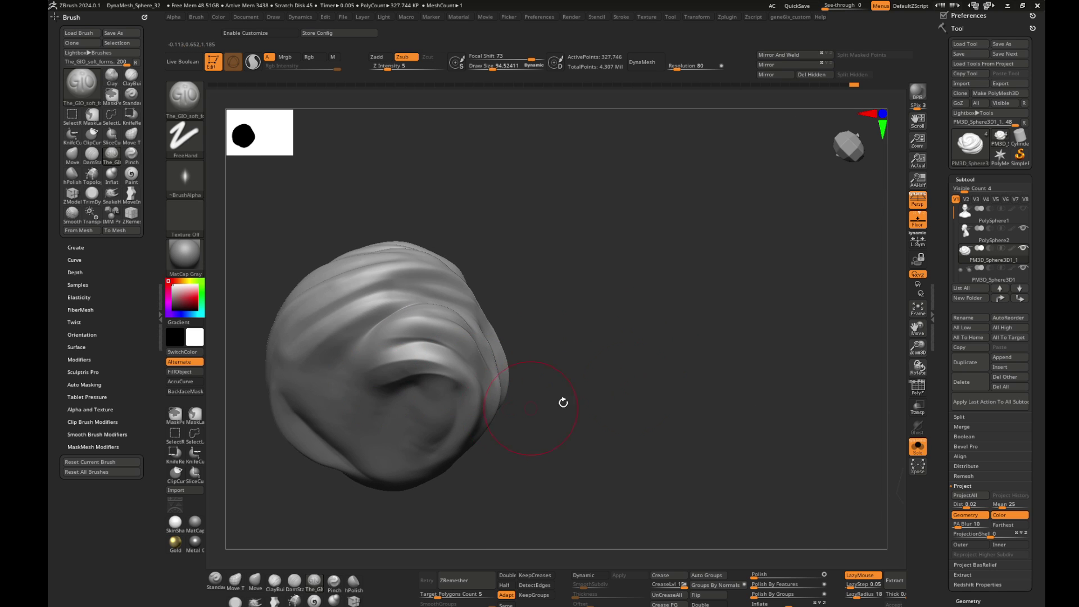
- Rotate the bun until its swirled front faces the camera
mouse_move(561, 402)
mouse_down()
mouse_move(698, 381)
mouse_move(475, 308)
mouse_move(452, 319)
mouse_up()
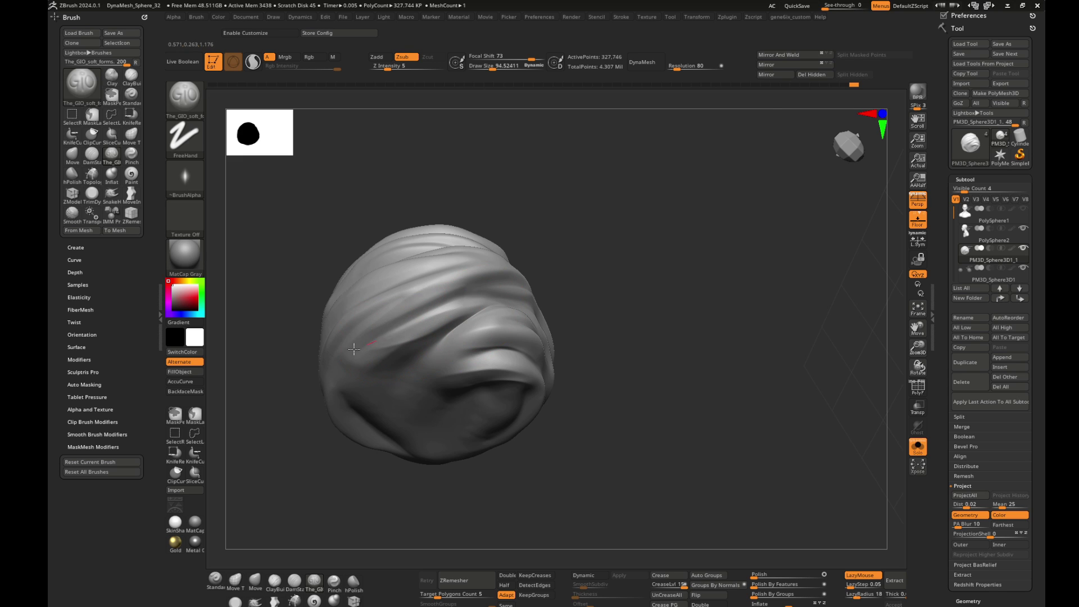
mouse_move(353, 349)
right_down()
mouse_move(327, 354)
mouse_move(527, 301)
right_up()
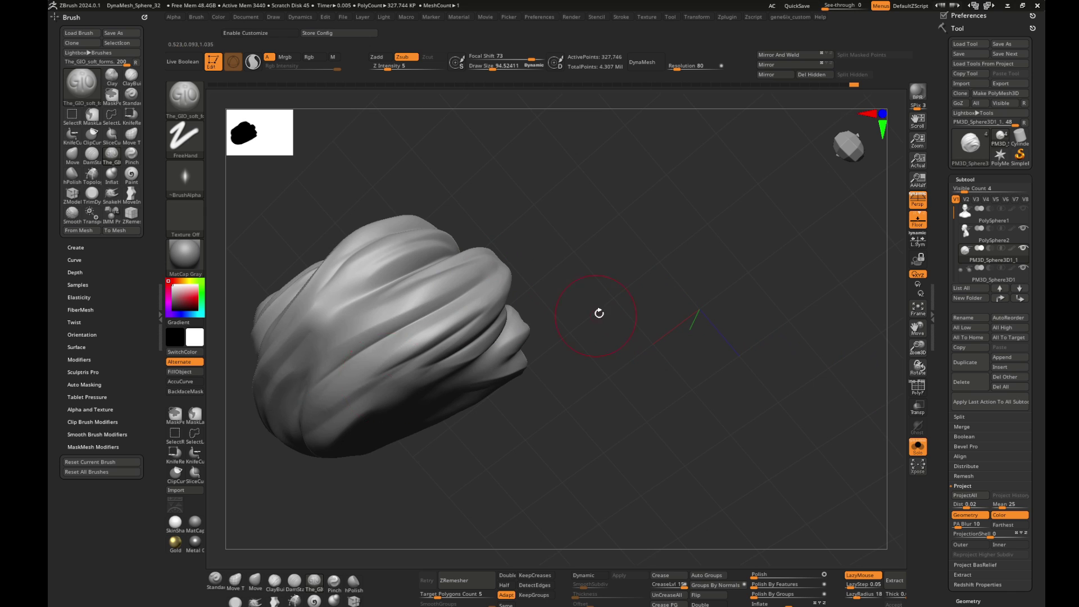
right_drag(597, 311, 580, 345)
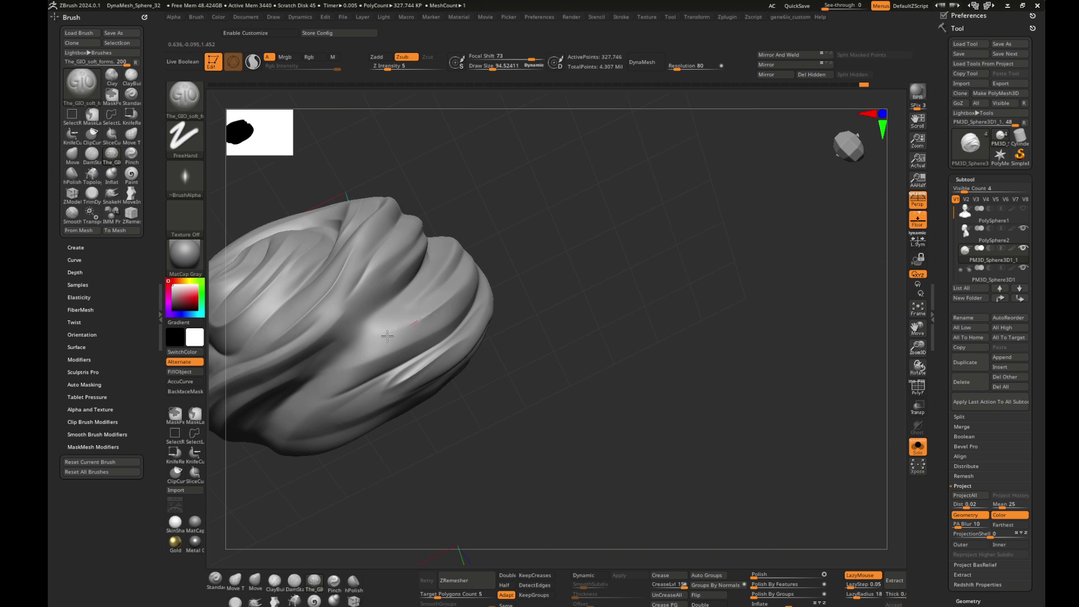
mouse_move(395, 371)
right_down()
mouse_move(528, 297)
mouse_move(442, 257)
right_up()
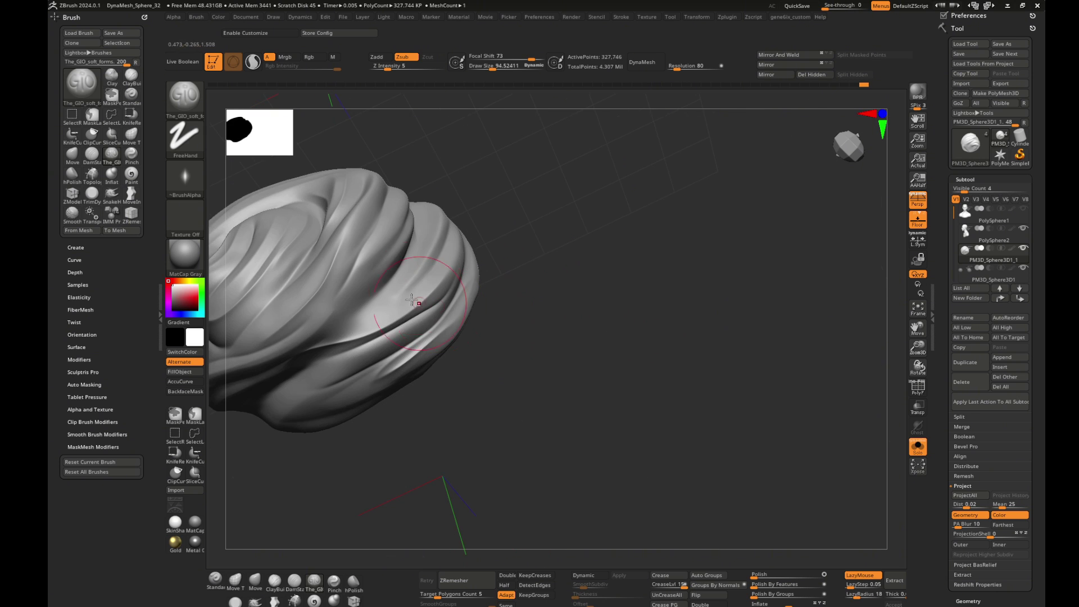
mouse_move(505, 272)
right_down()
mouse_move(443, 241)
mouse_move(439, 225)
right_up()
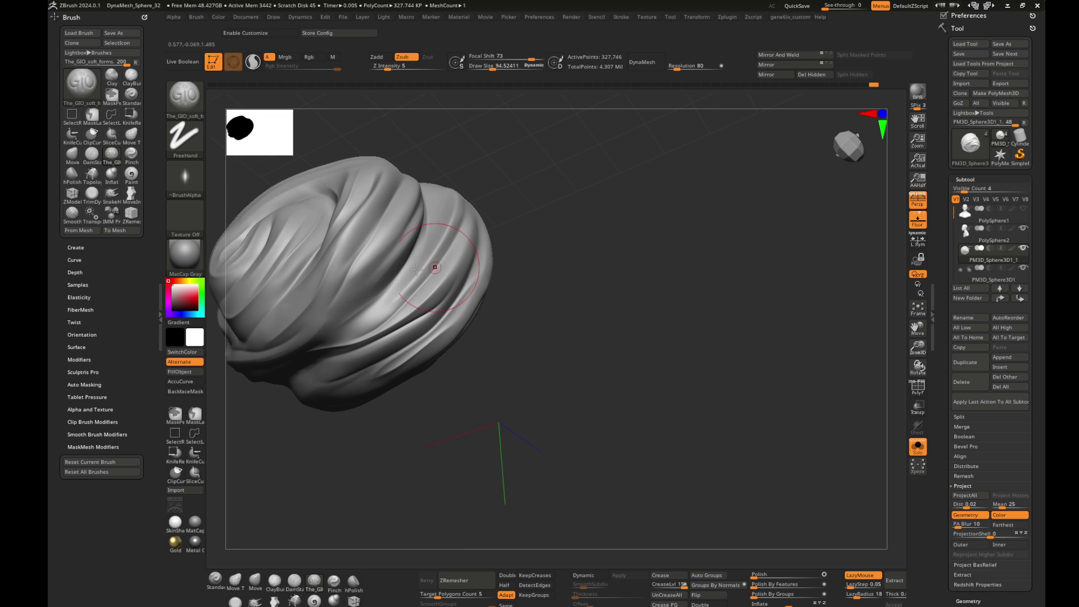
mouse_move(382, 264)
right_down()
mouse_move(570, 235)
mouse_move(663, 258)
mouse_move(495, 185)
right_up()
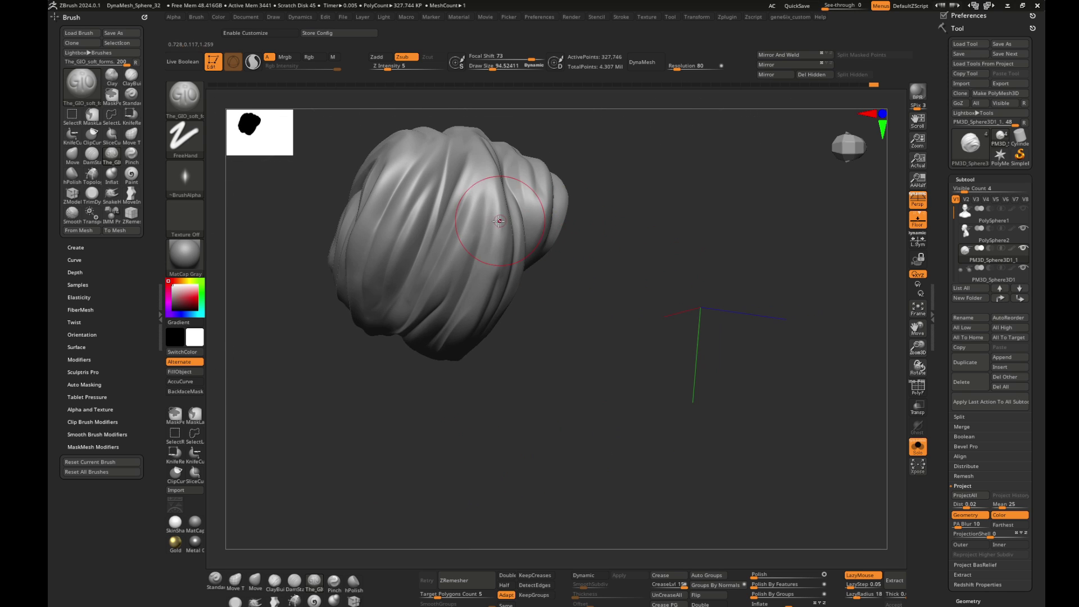
right_drag(472, 264, 491, 236)
mouse_move(440, 294)
right_down()
mouse_move(672, 236)
mouse_move(633, 207)
mouse_move(628, 274)
mouse_move(747, 322)
mouse_move(507, 208)
mouse_move(499, 253)
mouse_move(674, 308)
mouse_move(584, 264)
mouse_move(686, 294)
right_up()
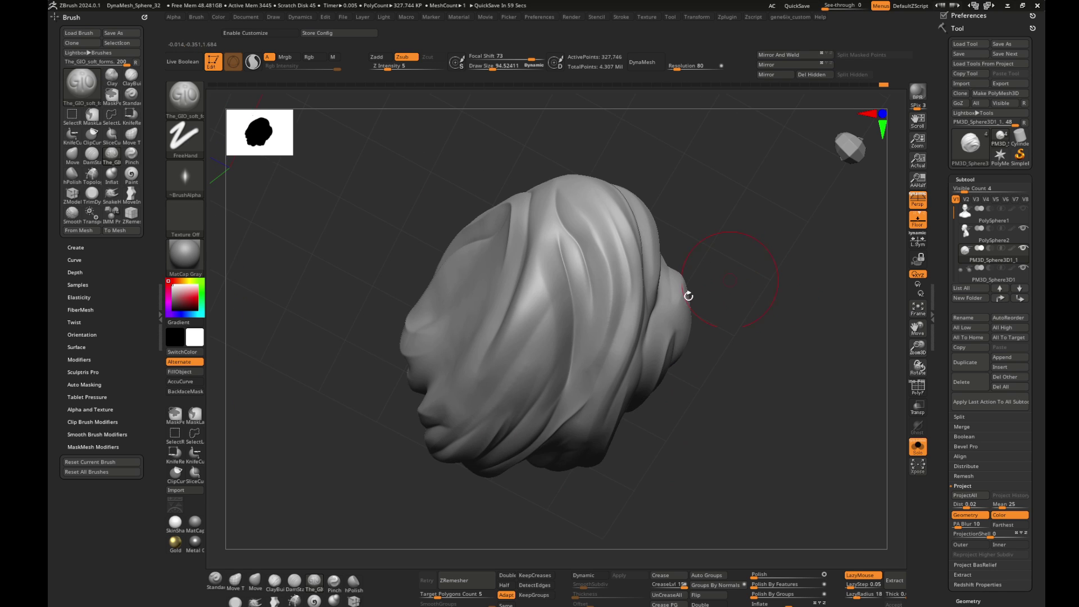
- Carve strand grooves into the bun's front and check the swirl
drag(542, 231, 536, 376)
drag(576, 281, 495, 405)
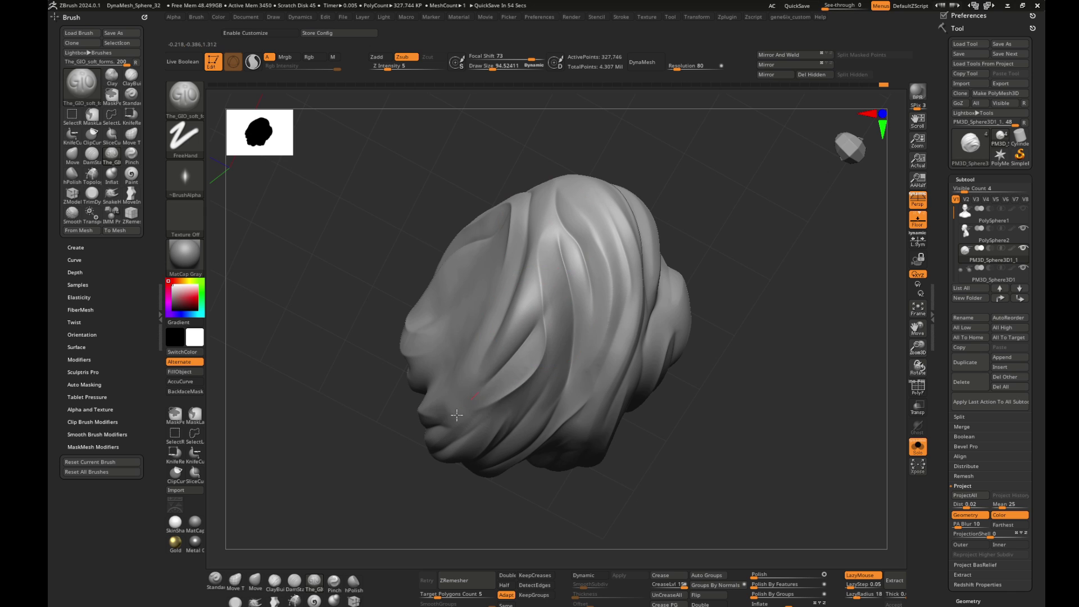
mouse_move(735, 362)
right_down()
mouse_move(817, 359)
mouse_move(585, 292)
right_up()
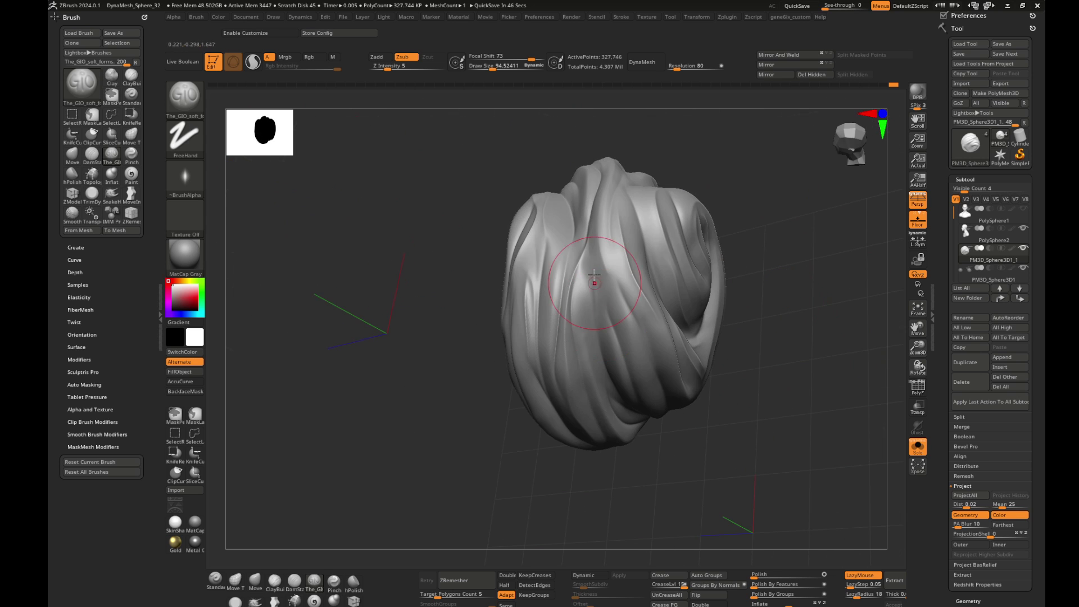
mouse_move(761, 410)
right_down()
mouse_move(863, 409)
mouse_move(758, 253)
right_up()
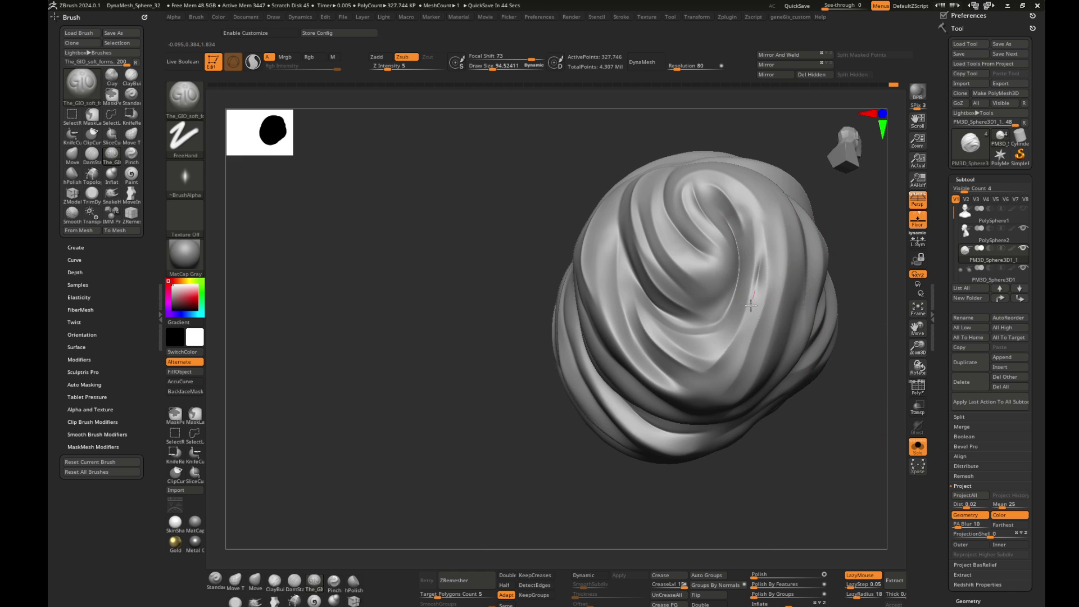
right_drag(719, 365, 781, 258)
right_drag(731, 331, 795, 277)
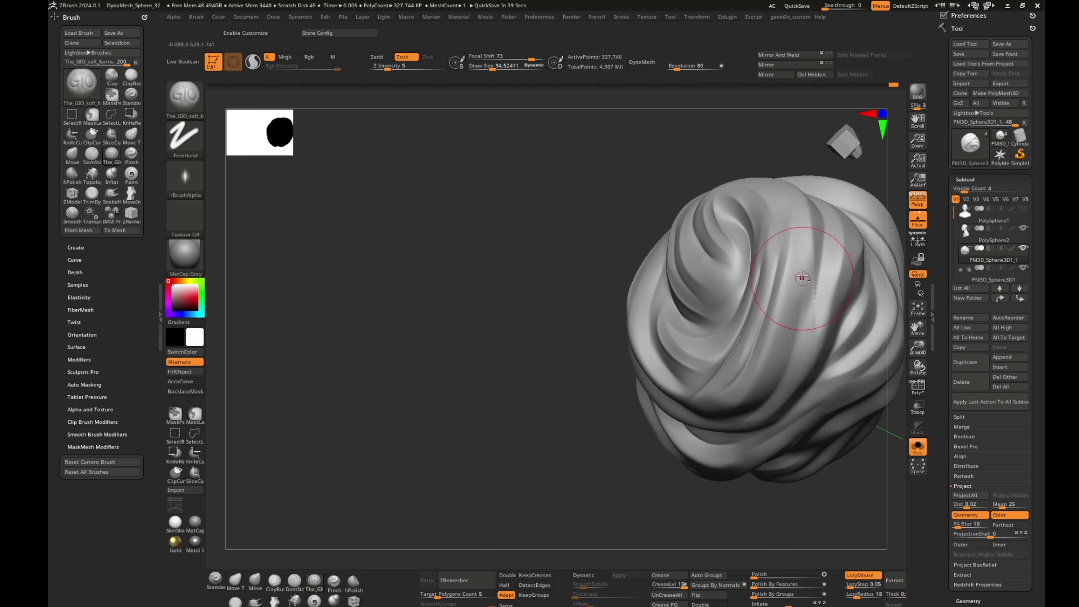
- Carve a crease down the bun's centre, then zoom back out
mouse_move(879, 477)
right_down()
mouse_move(820, 450)
mouse_move(705, 276)
right_up()
mouse_move(859, 365)
right_down()
mouse_move(766, 313)
mouse_move(778, 292)
mouse_move(803, 320)
mouse_move(746, 296)
mouse_move(850, 368)
mouse_move(707, 298)
right_up()
mouse_move(850, 390)
right_down()
mouse_move(809, 393)
mouse_move(795, 441)
mouse_move(716, 349)
right_up()
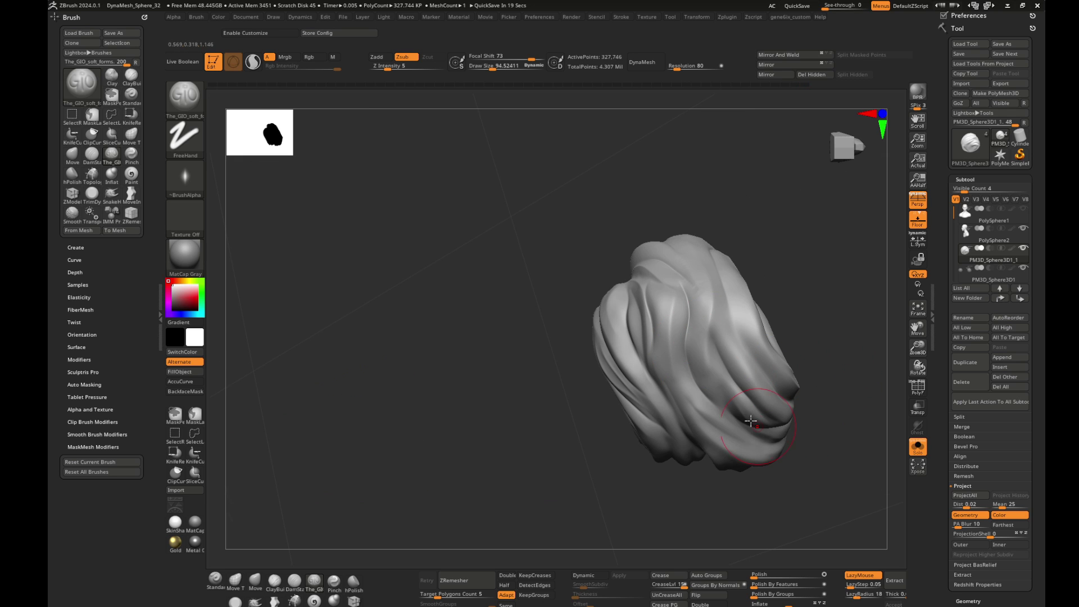
right_drag(845, 378, 718, 299)
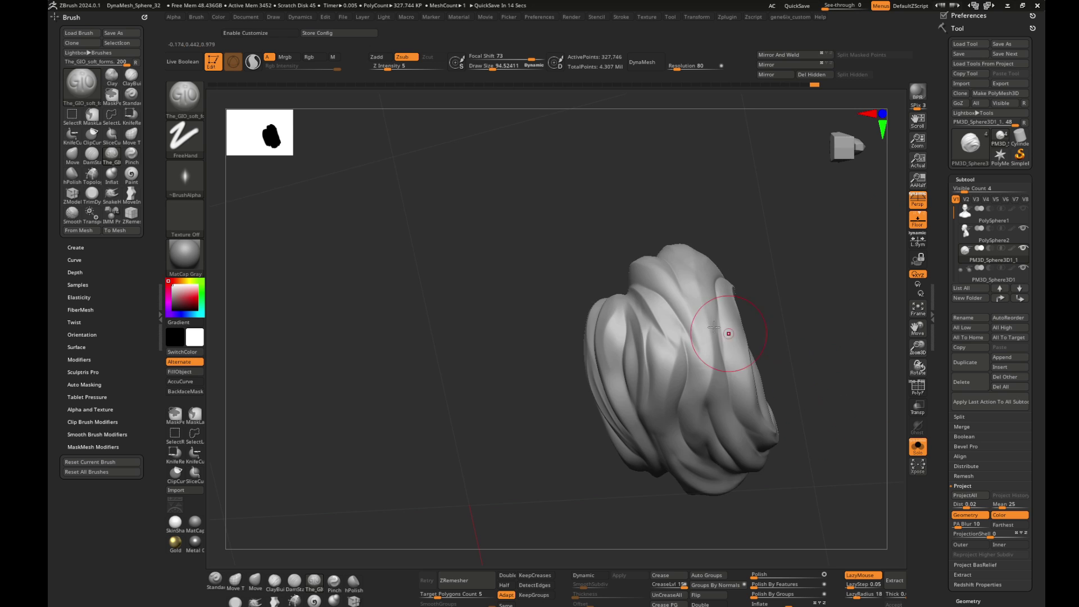
mouse_move(698, 385)
right_down()
mouse_move(826, 309)
mouse_move(668, 246)
right_up()
drag(667, 246, 675, 370)
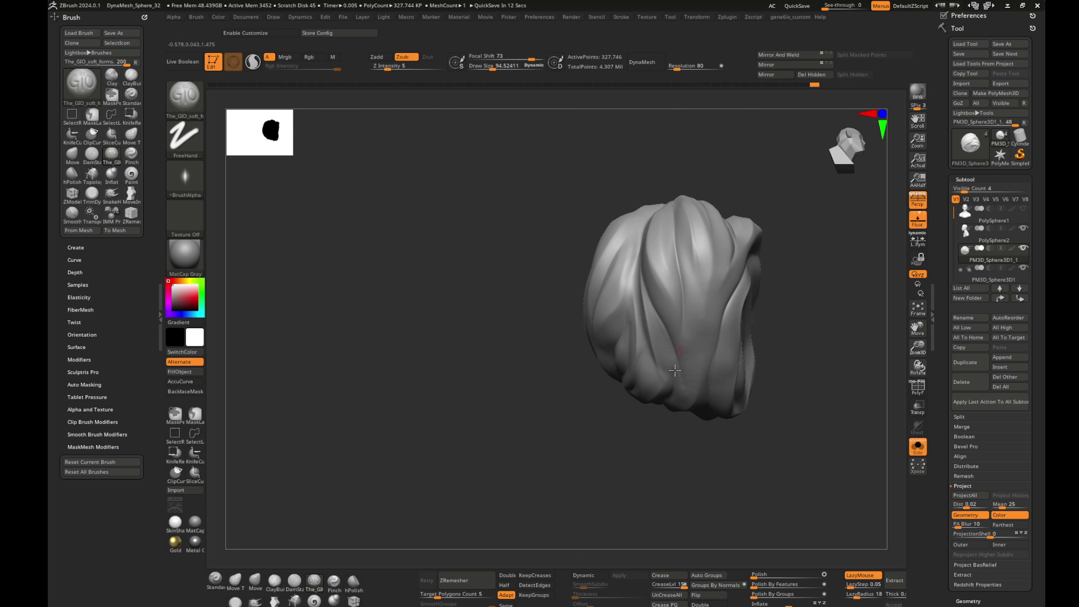
right_drag(681, 374, 721, 303)
mouse_move(695, 432)
alt+right_down()
mouse_move(802, 315)
mouse_move(842, 359)
mouse_move(826, 368)
mouse_move(819, 344)
mouse_move(773, 326)
mouse_move(863, 261)
alt+right_up()
- Turn off Solo, select the PolySphere2 bust, and choose MaskLasso
click(917, 448)
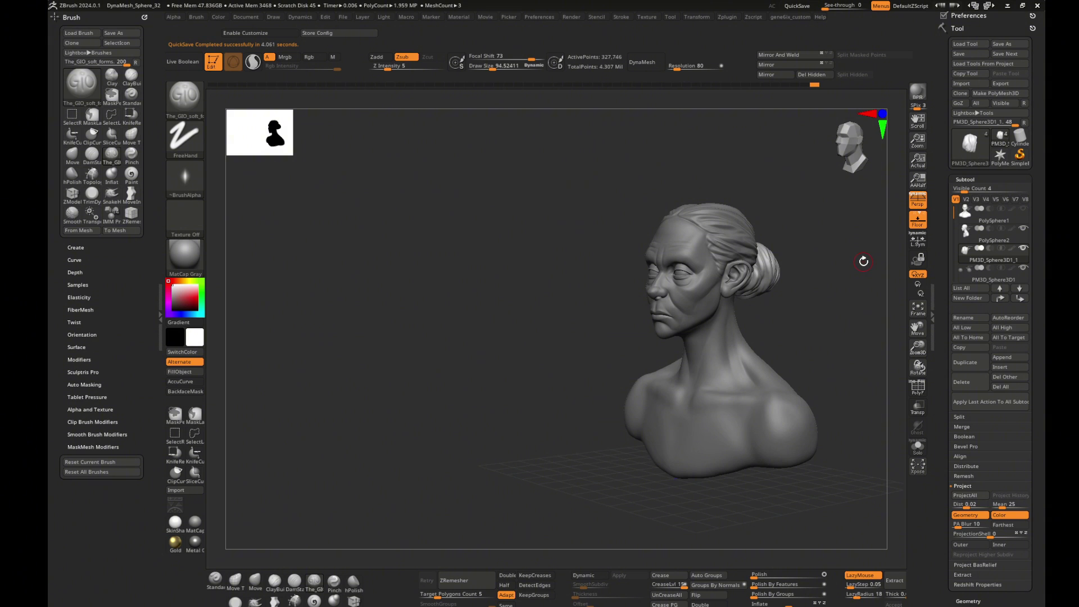
right_drag(840, 364, 833, 323)
alt+click(714, 337)
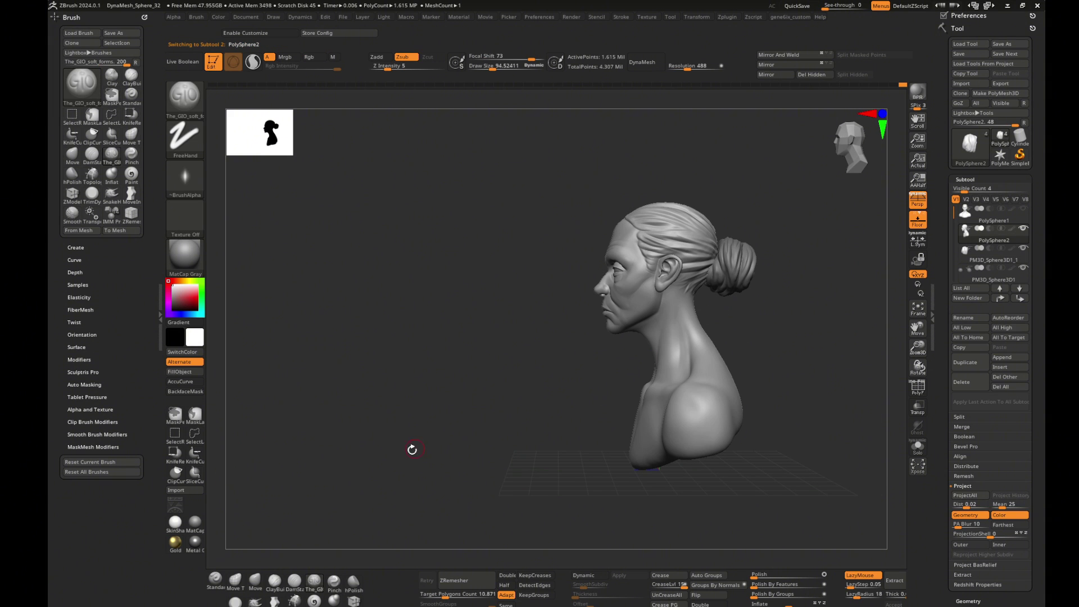
click(195, 421)
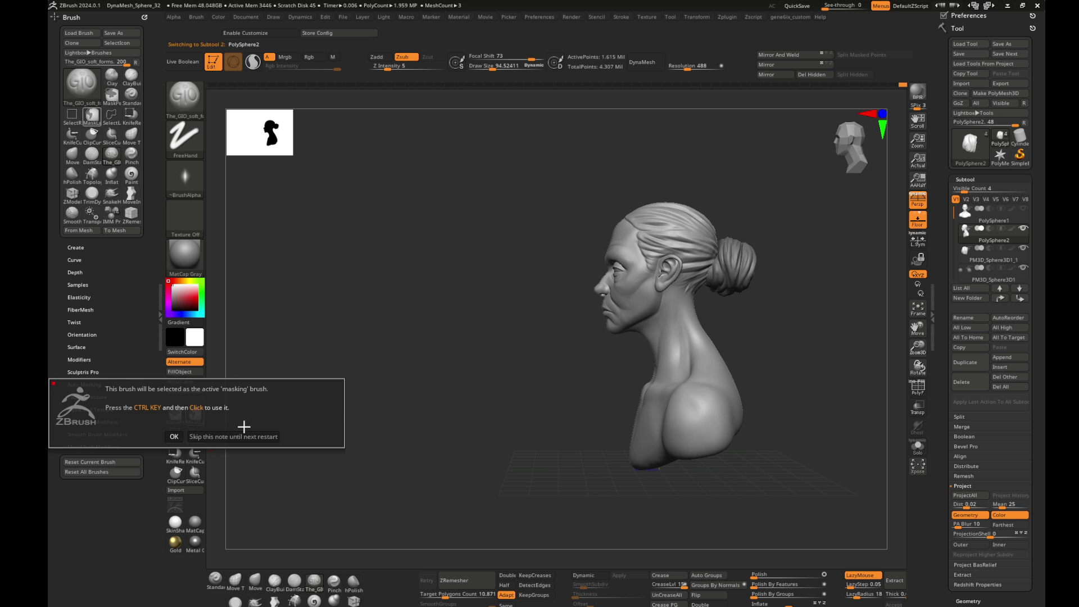
click(174, 437)
- Lasso-mask the neck and shoulders, redrawing the outline once
mouse_move(706, 315)
ctrl+mouse_down()
mouse_move(647, 458)
mouse_move(747, 427)
ctrl+mouse_up()
drag(782, 325, 831, 314)
ctrl+click(727, 306)
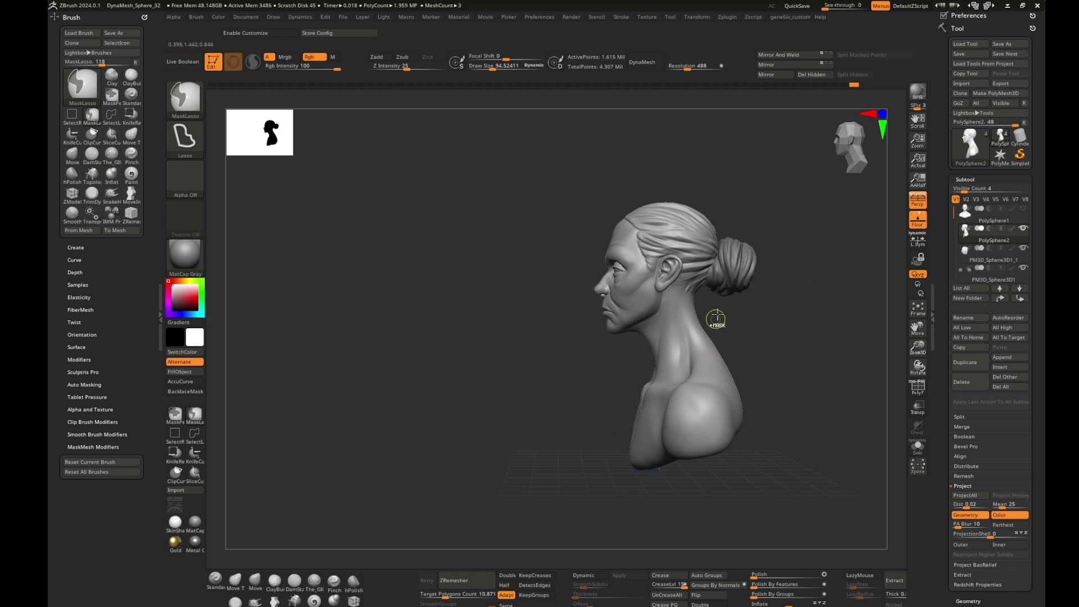
mouse_move(727, 308)
ctrl+mouse_down()
mouse_move(814, 301)
mouse_move(843, 465)
mouse_move(654, 304)
mouse_move(760, 344)
mouse_move(695, 316)
mouse_move(722, 291)
ctrl+mouse_up()
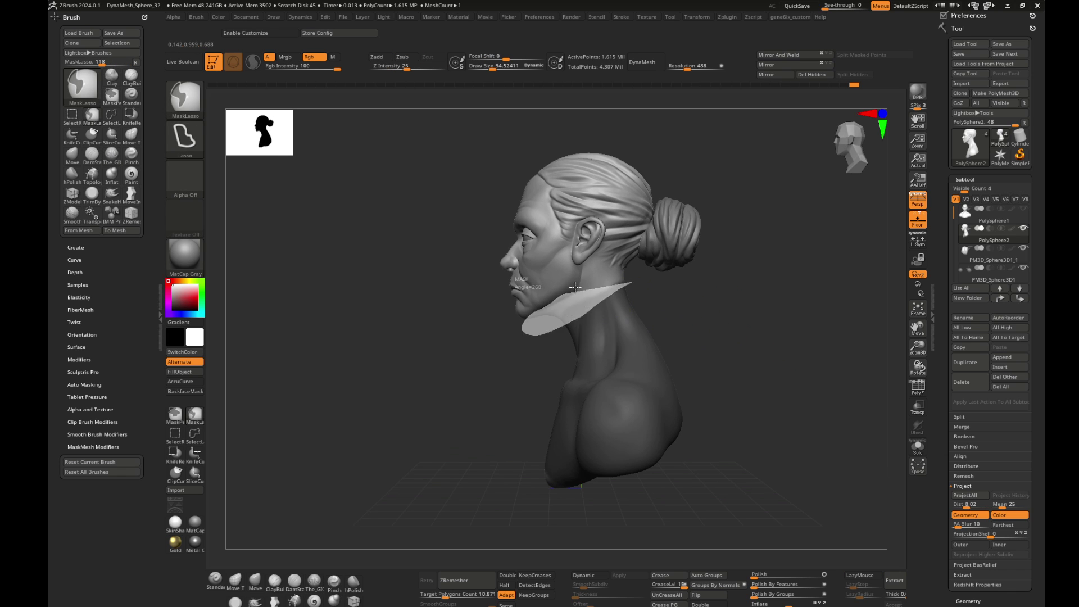
drag(716, 301, 716, 291)
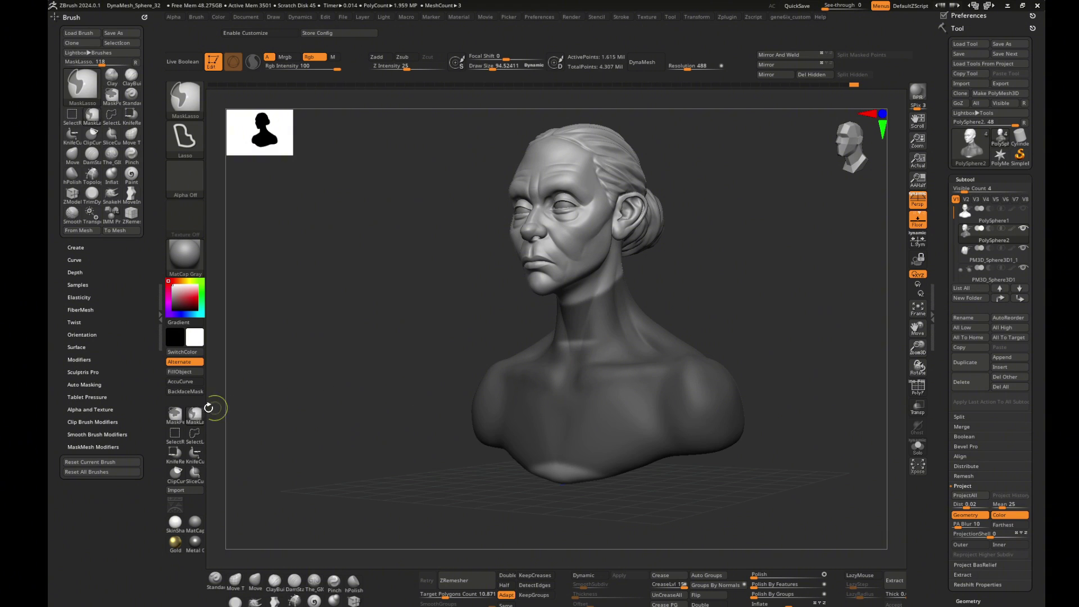
- Refine the mask along the chest bottom with MaskPen and check from above
click(175, 414)
ctrl+drag(569, 431, 587, 470)
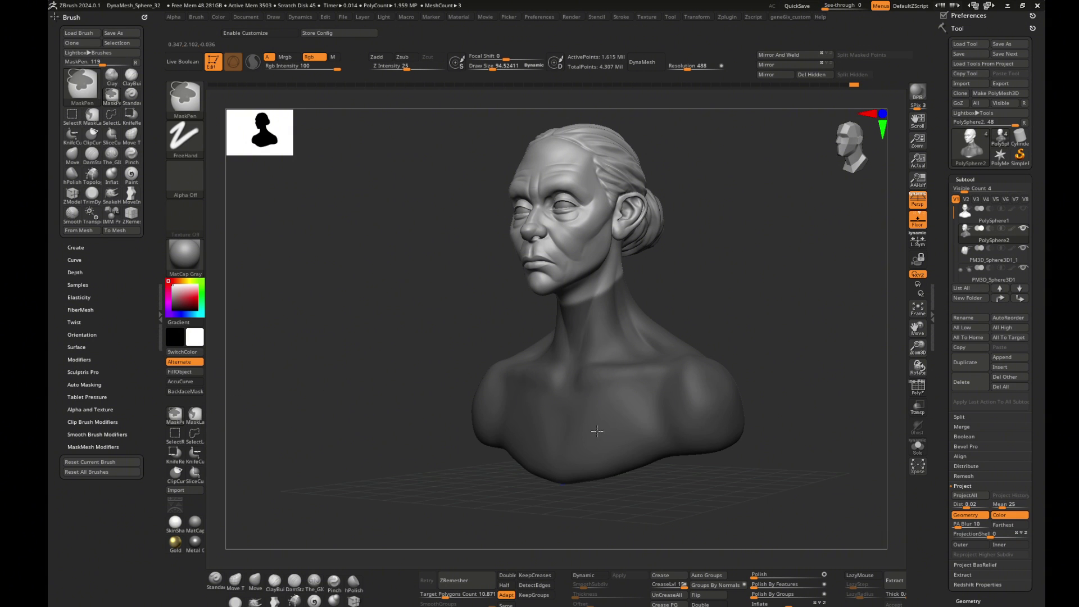
mouse_move(763, 378)
mouse_down()
mouse_move(609, 312)
mouse_move(513, 406)
mouse_move(546, 333)
mouse_up()
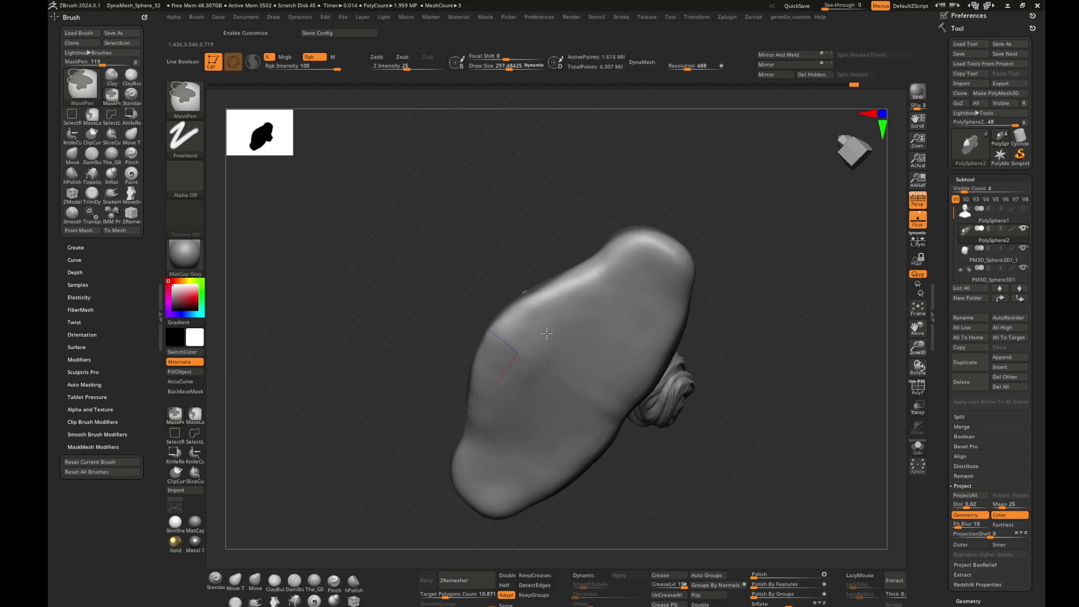
shift+drag(710, 382, 735, 424)
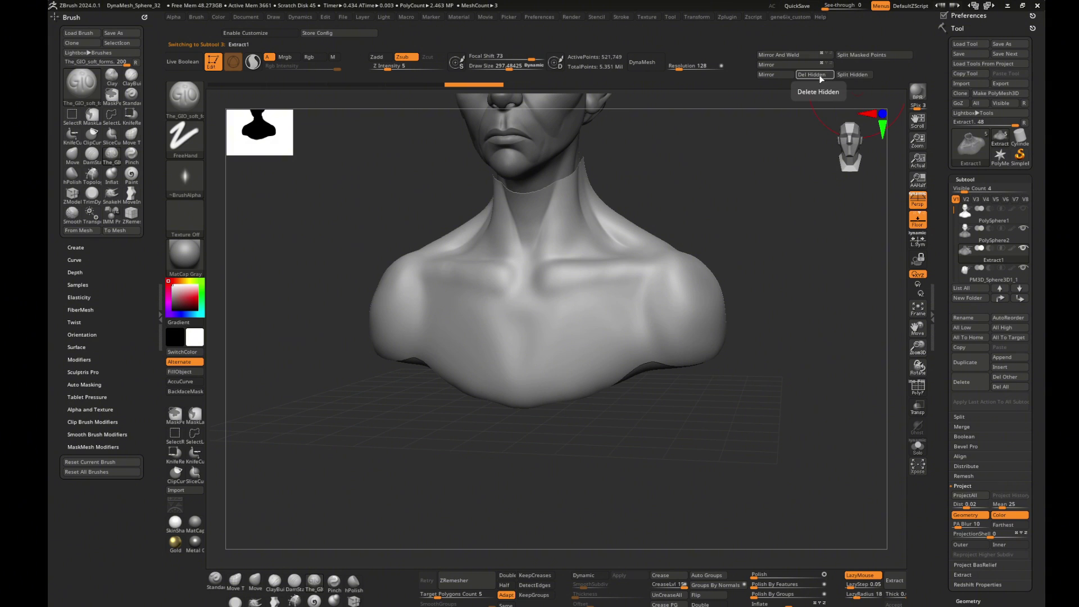
- Delete hidden geometry from the shell and inflate it slightly
click(821, 79)
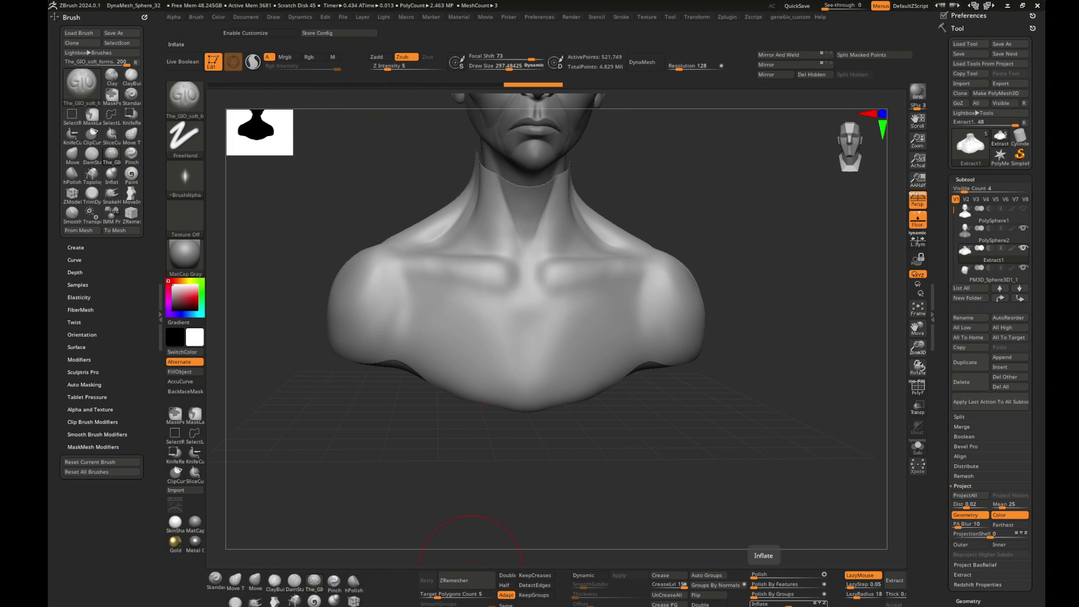
drag(763, 603, 790, 603)
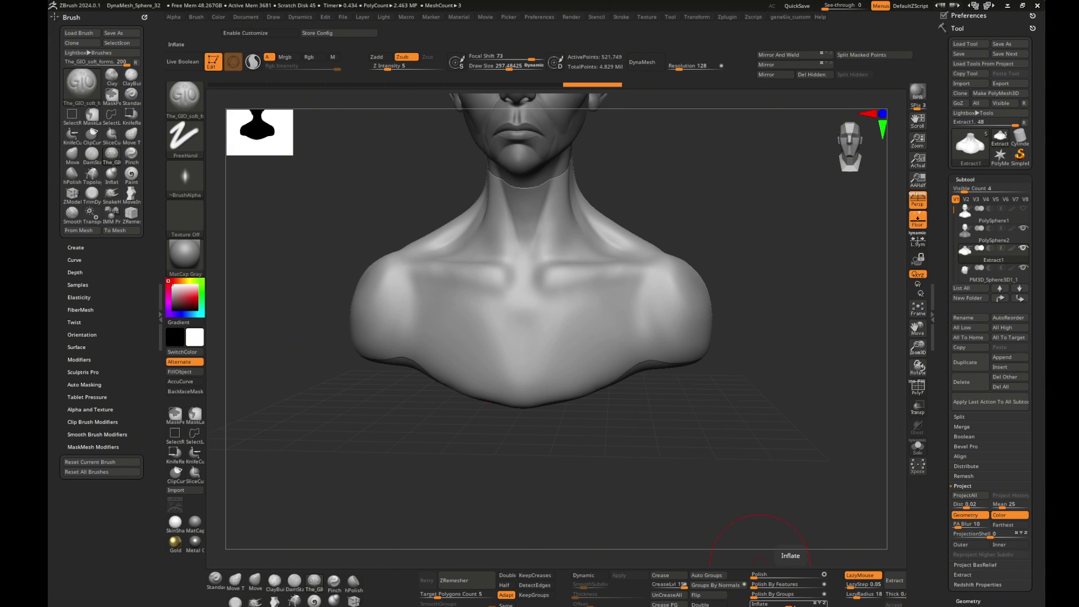
mouse_move(746, 498)
mouse_down()
mouse_move(742, 474)
mouse_move(760, 436)
mouse_up()
- Run ZRemesher four times, lowering the polygon count each pass
click(482, 580)
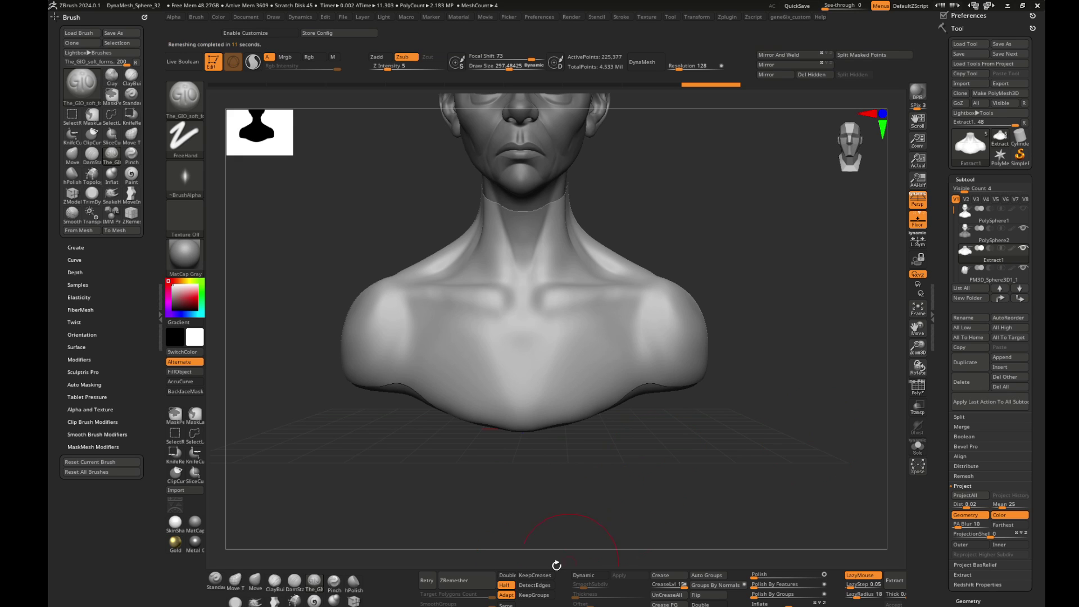
click(481, 579)
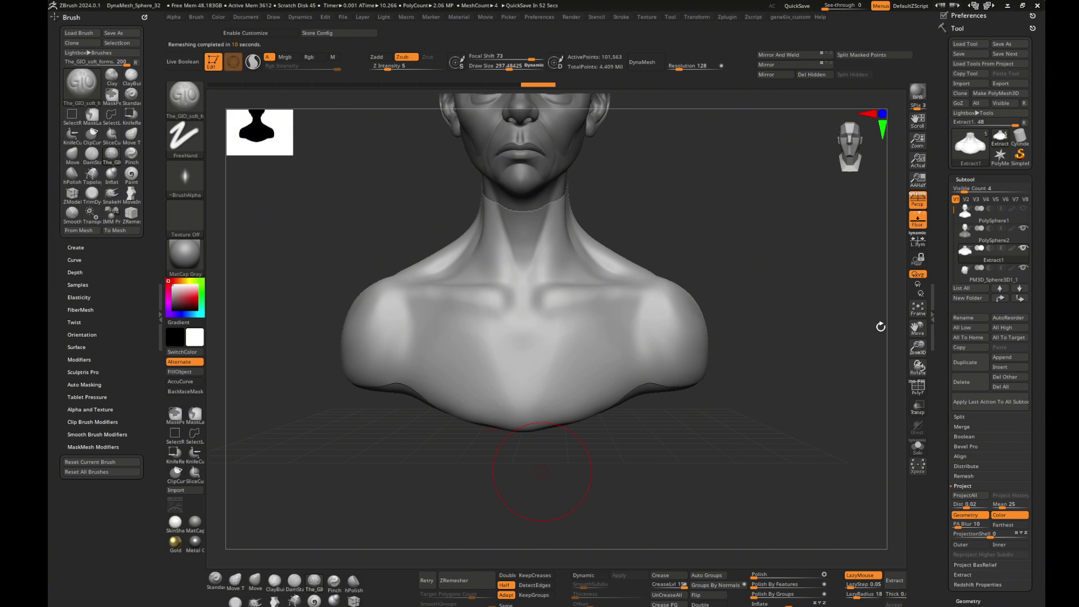
click(494, 576)
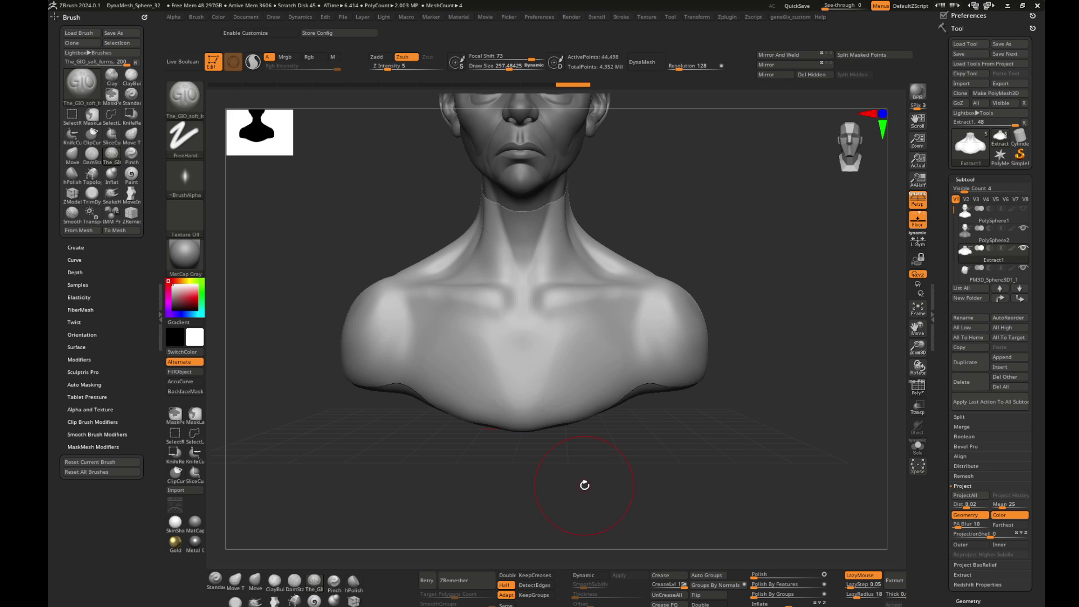
click(486, 570)
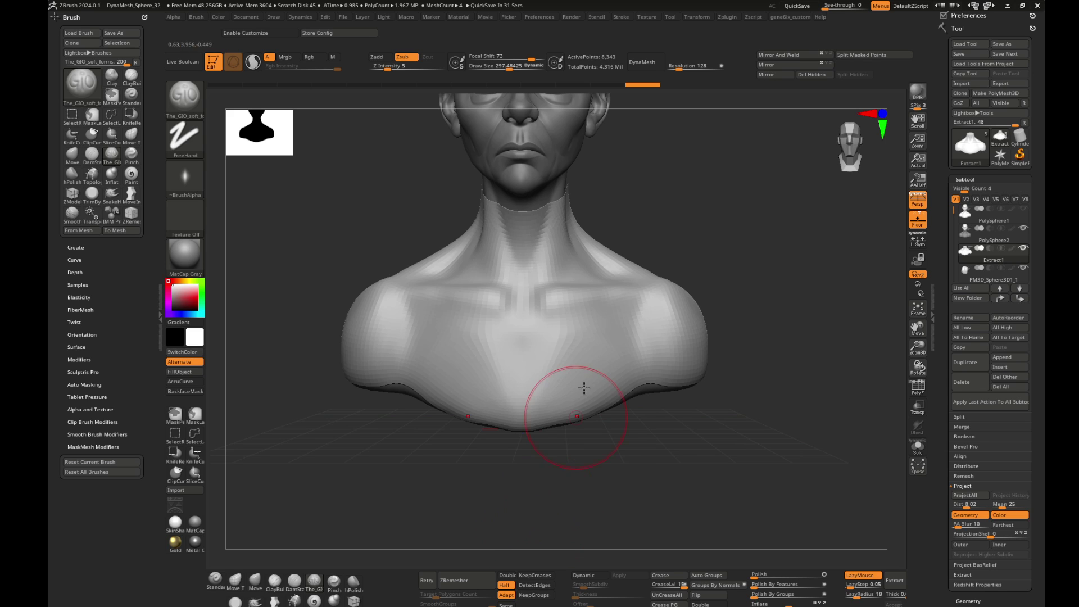
- Remesh the garment shell once more and orbit to check its new topology
click(478, 578)
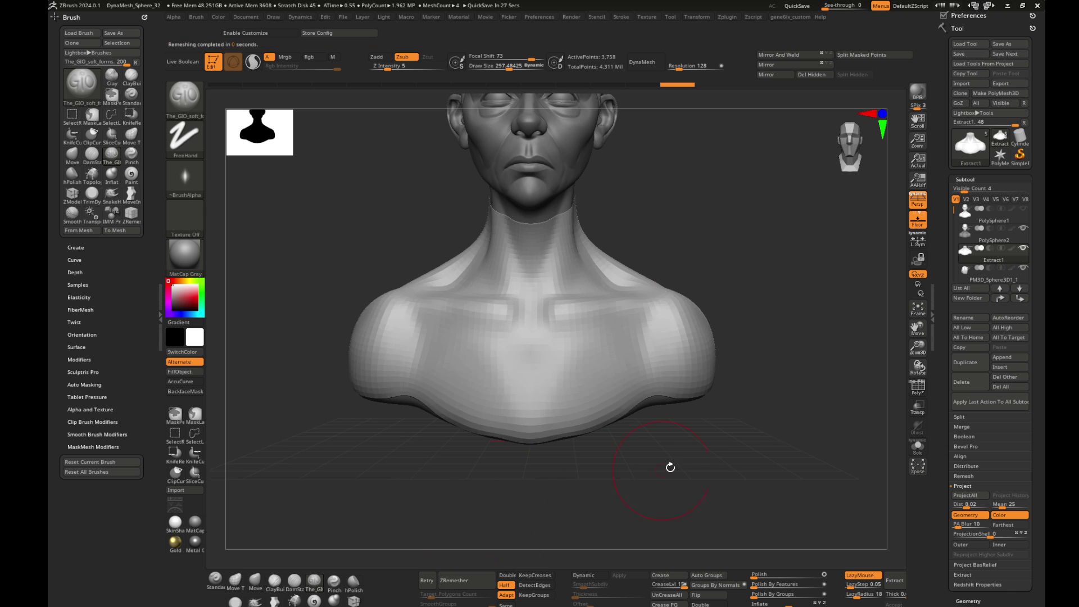
drag(682, 457, 624, 474)
key(b)
key(m)
key(v)
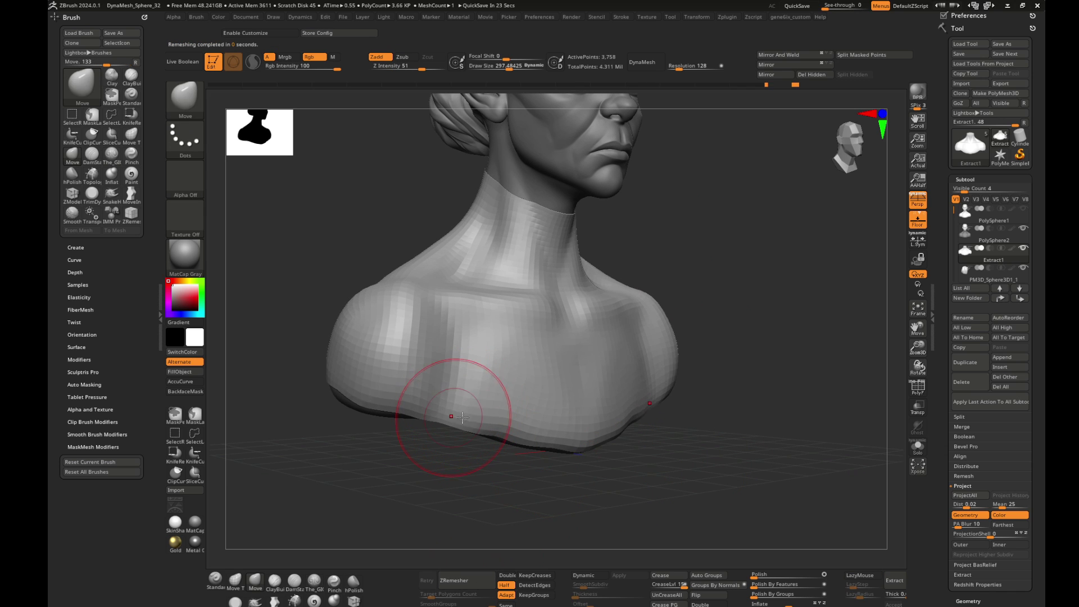
- Pull the shell's shoulder, back of shoulder and left neck into shape with Move
mouse_move(513, 421)
right_down()
mouse_move(433, 406)
mouse_move(770, 455)
mouse_move(764, 420)
mouse_move(715, 404)
mouse_move(550, 411)
right_up()
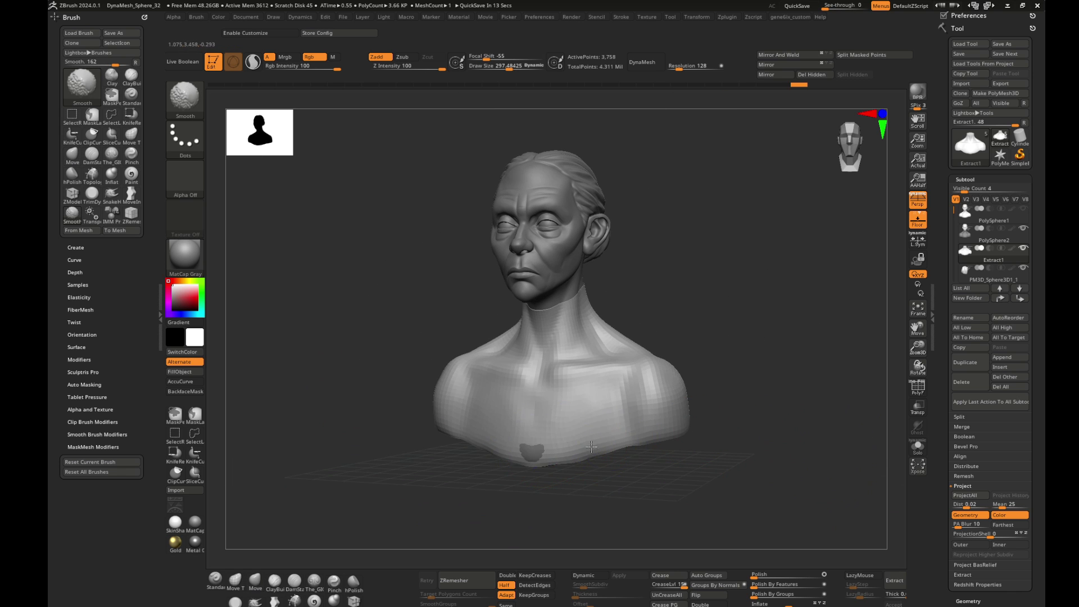
right_drag(541, 453, 746, 374)
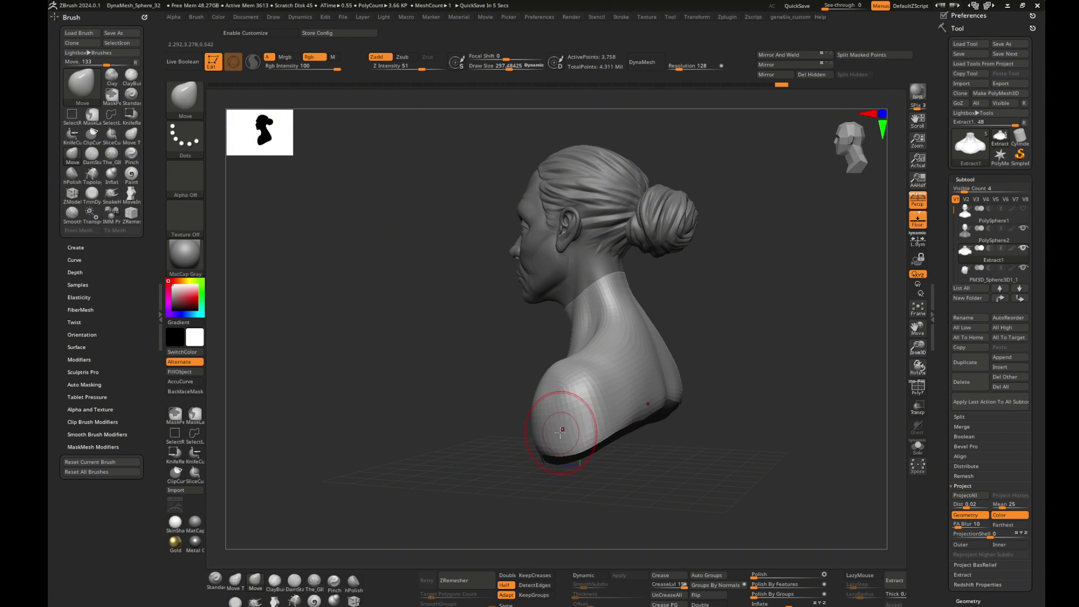
drag(565, 436, 558, 432)
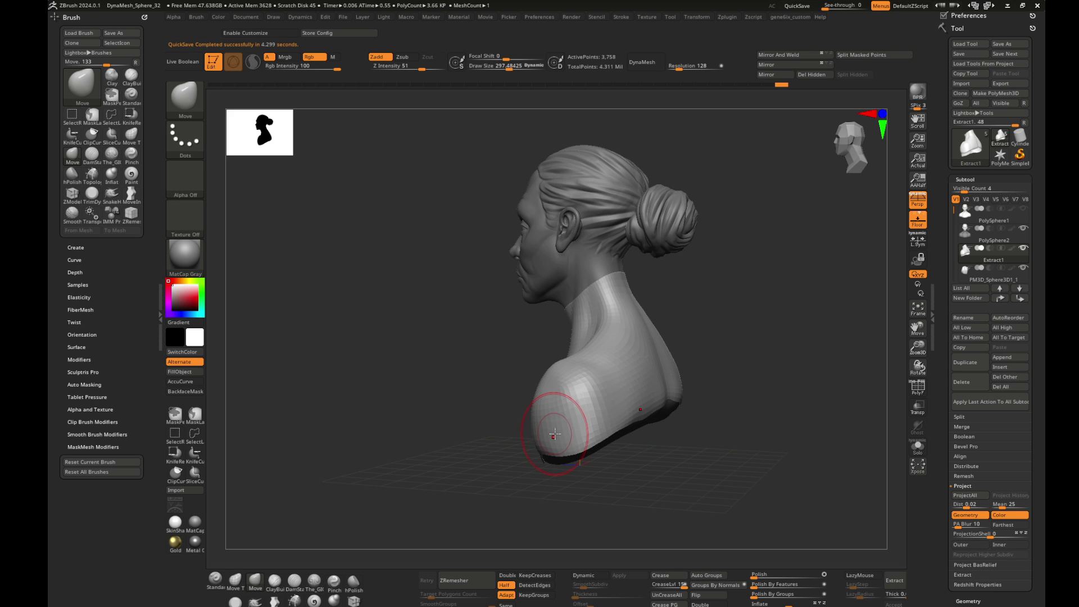
drag(631, 374, 639, 398)
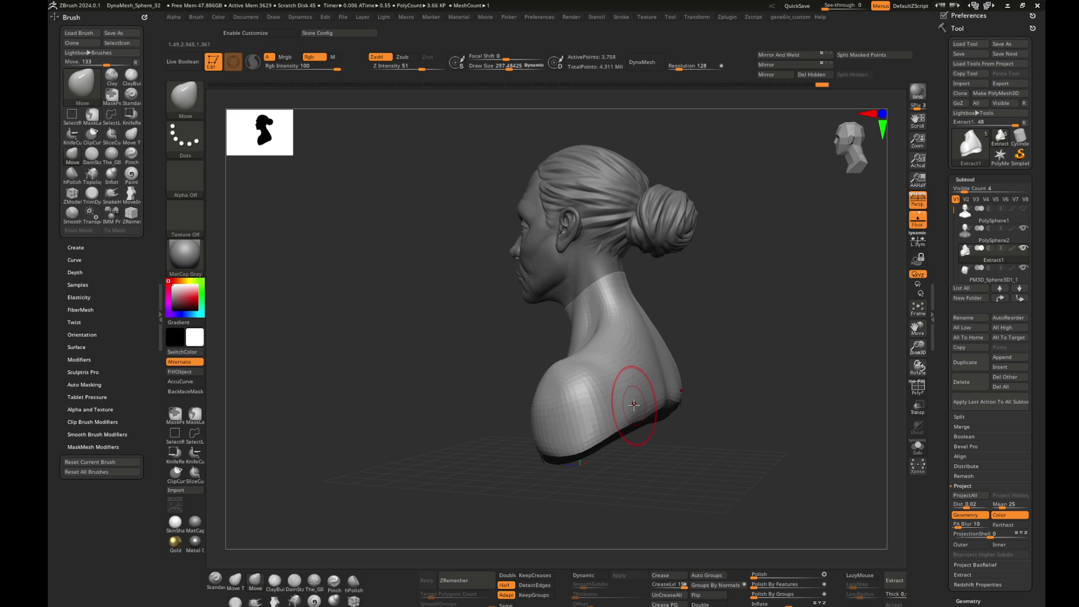
mouse_move(742, 385)
mouse_down()
mouse_move(754, 381)
mouse_move(714, 345)
mouse_up()
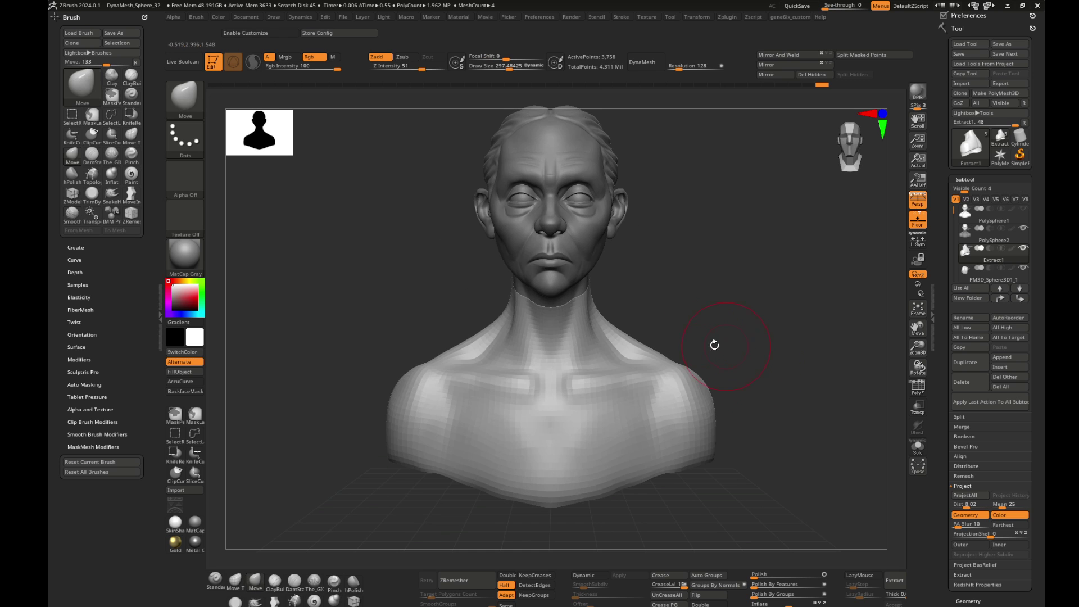
mouse_move(494, 315)
mouse_down()
mouse_move(469, 360)
mouse_move(667, 303)
mouse_move(546, 499)
mouse_up()
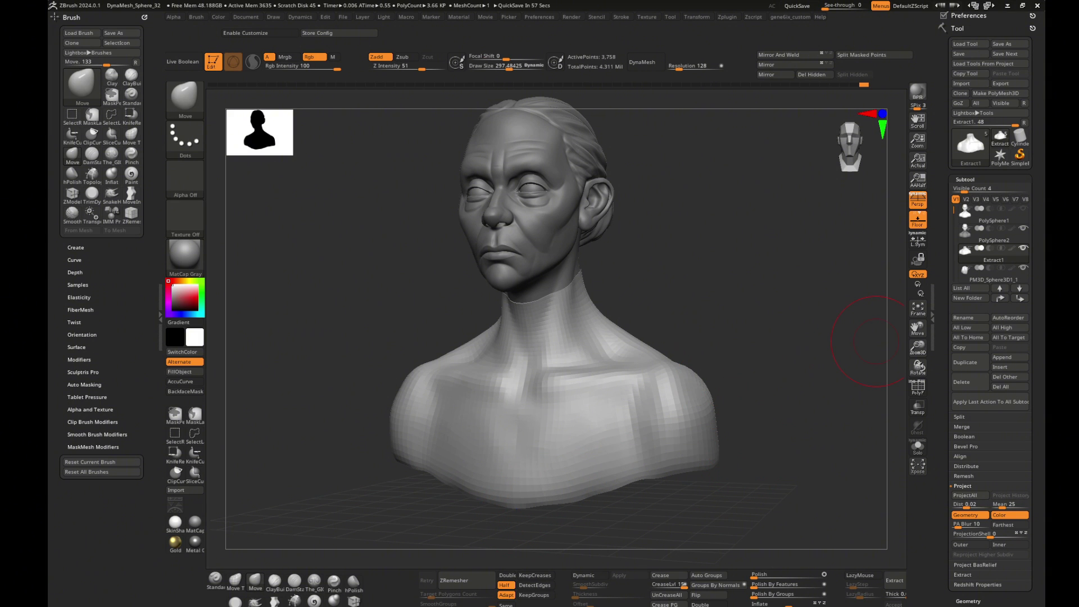
- DynaMesh the shell into a lighter, evenly spaced mesh and orbit around to check it
shift+drag(793, 385, 776, 415)
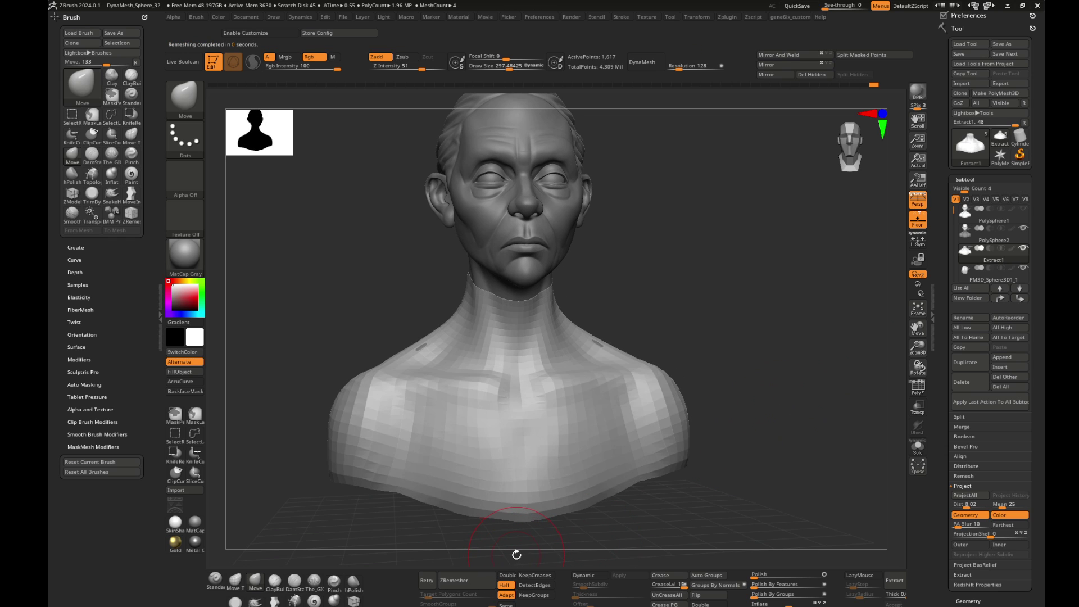
mouse_move(614, 337)
mouse_down()
mouse_move(670, 308)
mouse_move(691, 392)
mouse_up()
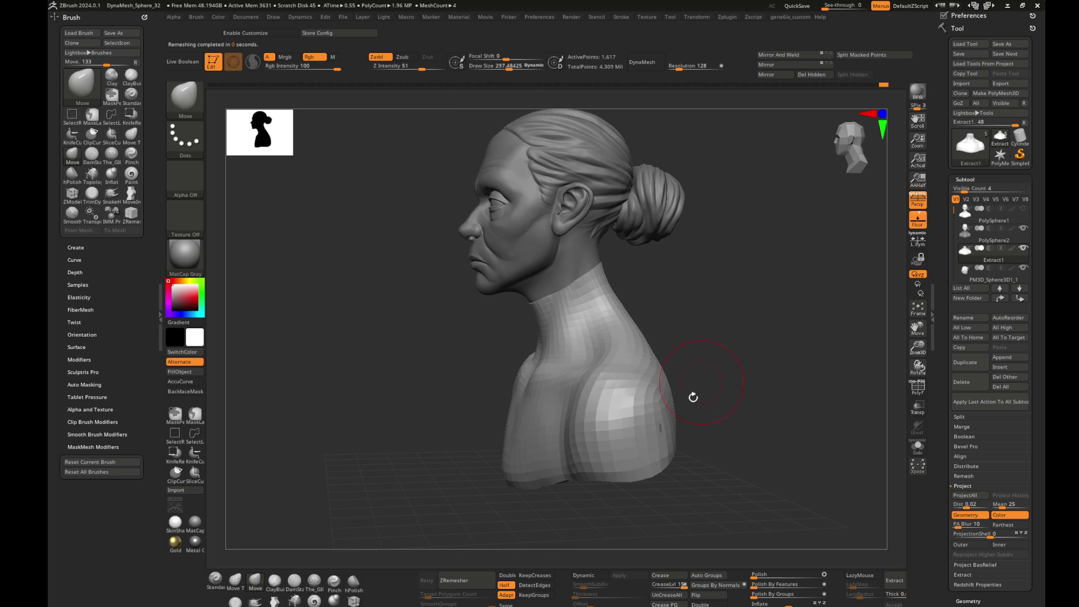
drag(655, 423, 759, 354)
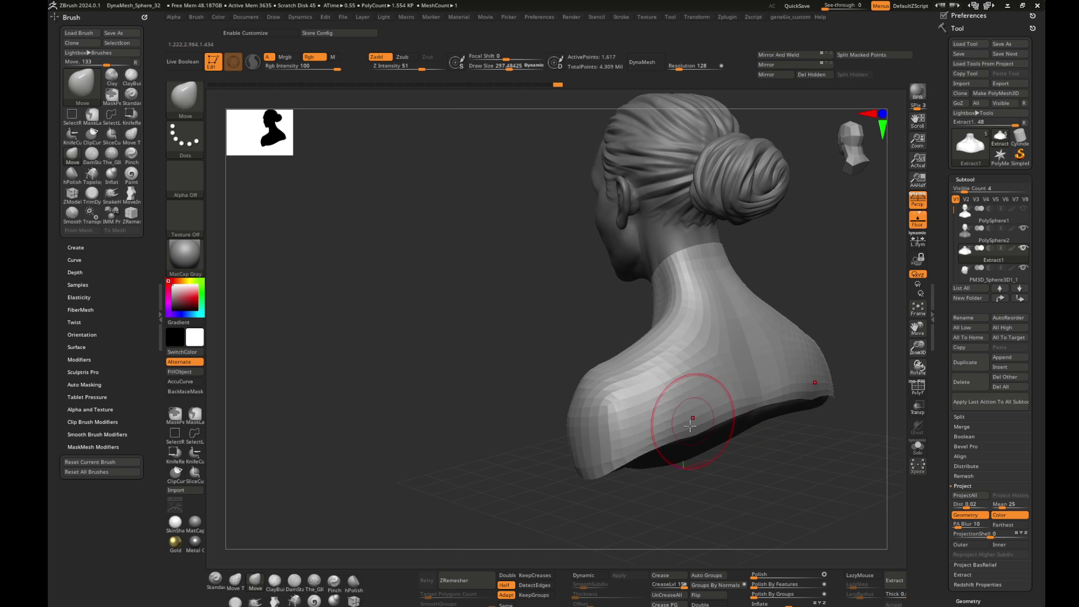
mouse_move(742, 494)
mouse_down()
mouse_move(771, 506)
mouse_move(793, 349)
mouse_up()
- ZRemesh the shell into clean quads with PolyF wireframe shown, zooming onto the neck
click(918, 388)
click(454, 580)
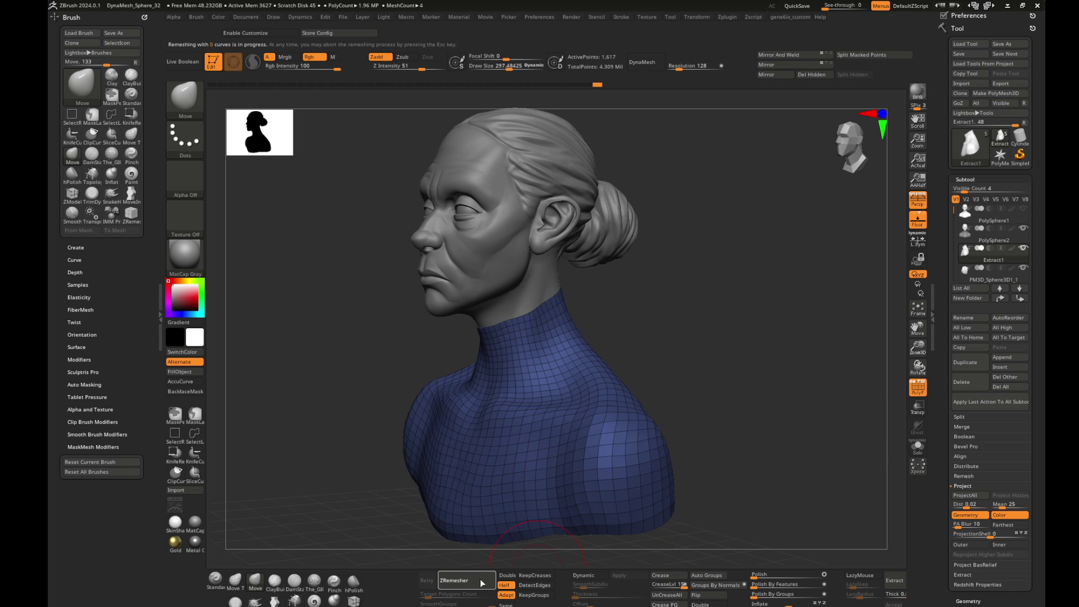
drag(705, 365, 764, 362)
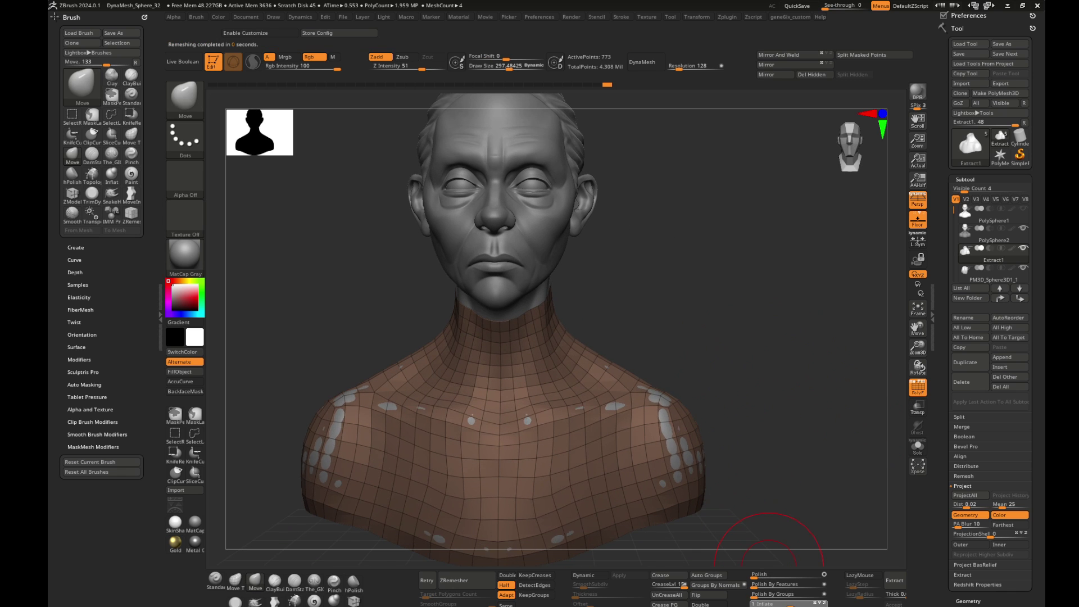
drag(790, 499, 792, 602)
click(792, 602)
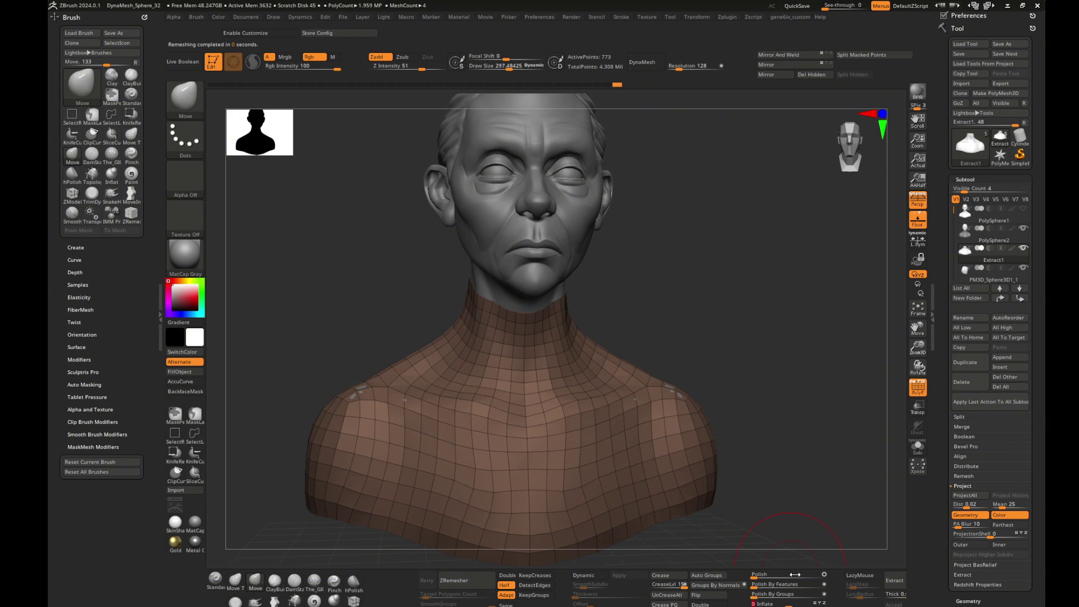
mouse_move(792, 539)
mouse_down()
mouse_move(784, 463)
mouse_move(744, 332)
mouse_up()
mouse_move(686, 313)
alt+mouse_down()
mouse_move(744, 258)
mouse_move(605, 343)
mouse_move(571, 277)
alt+mouse_up()
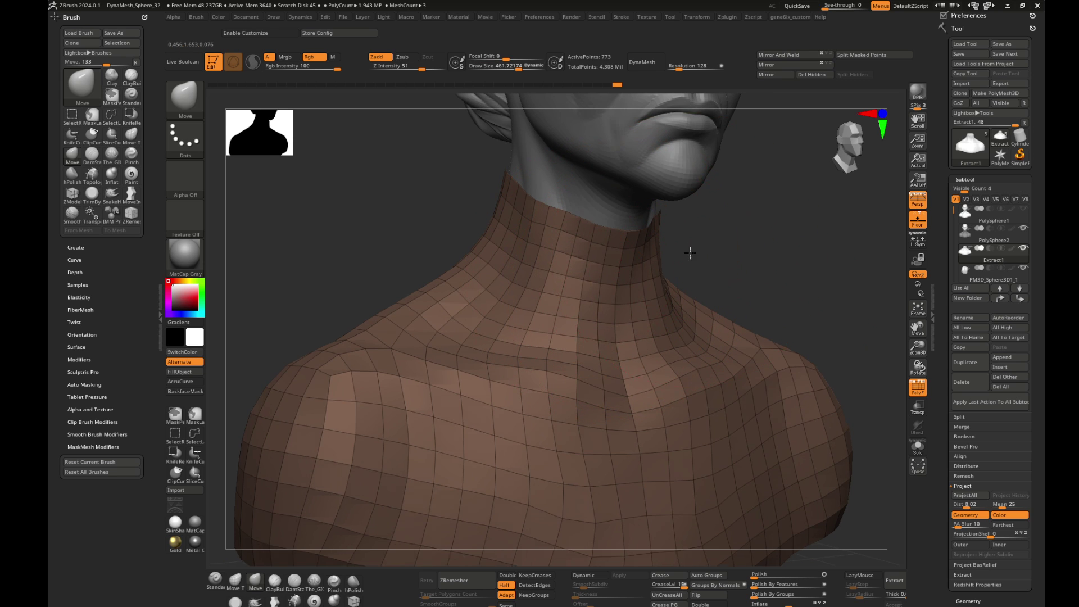
- Lower the brush Draw Size and inspect the side of the neck
drag(689, 253, 604, 285)
key(s)
drag(604, 286, 583, 287)
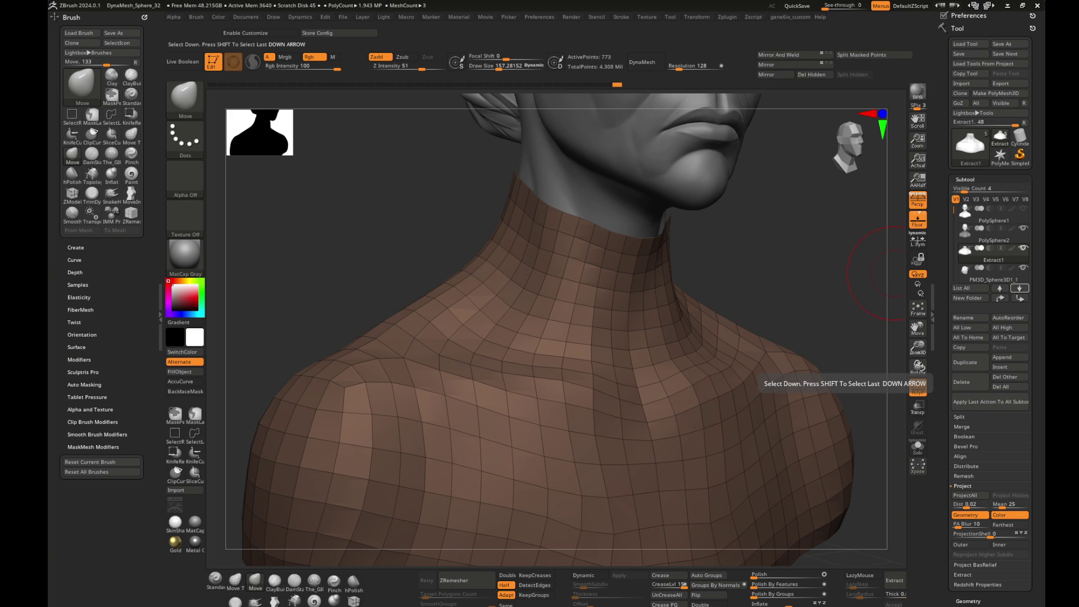
mouse_move(770, 269)
mouse_down()
mouse_move(773, 222)
mouse_move(488, 559)
mouse_up()
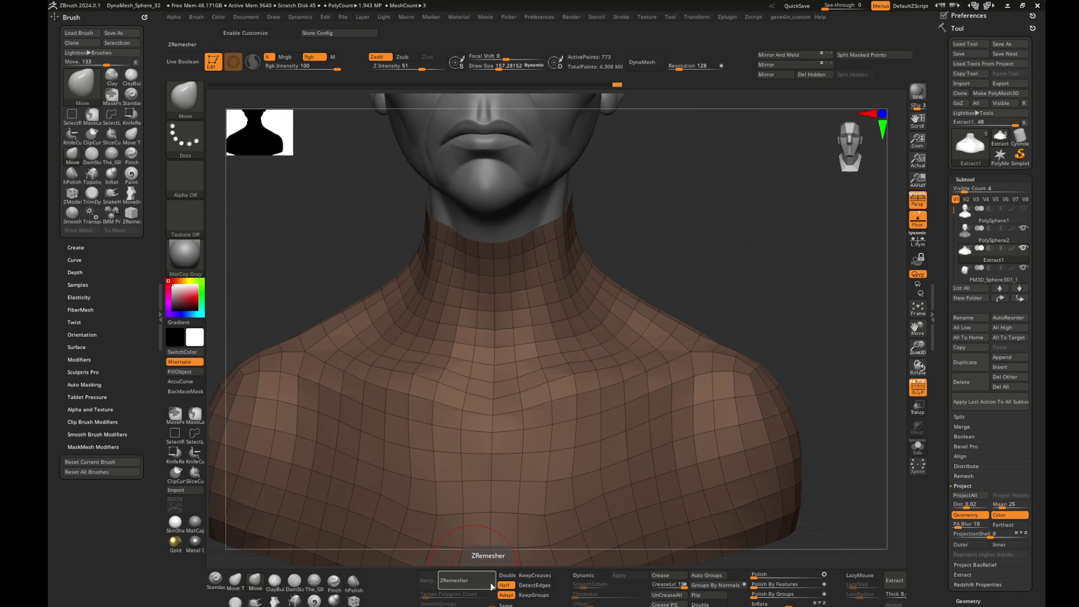
mouse_move(710, 248)
mouse_down()
mouse_move(723, 260)
mouse_move(711, 306)
mouse_move(788, 325)
mouse_up()
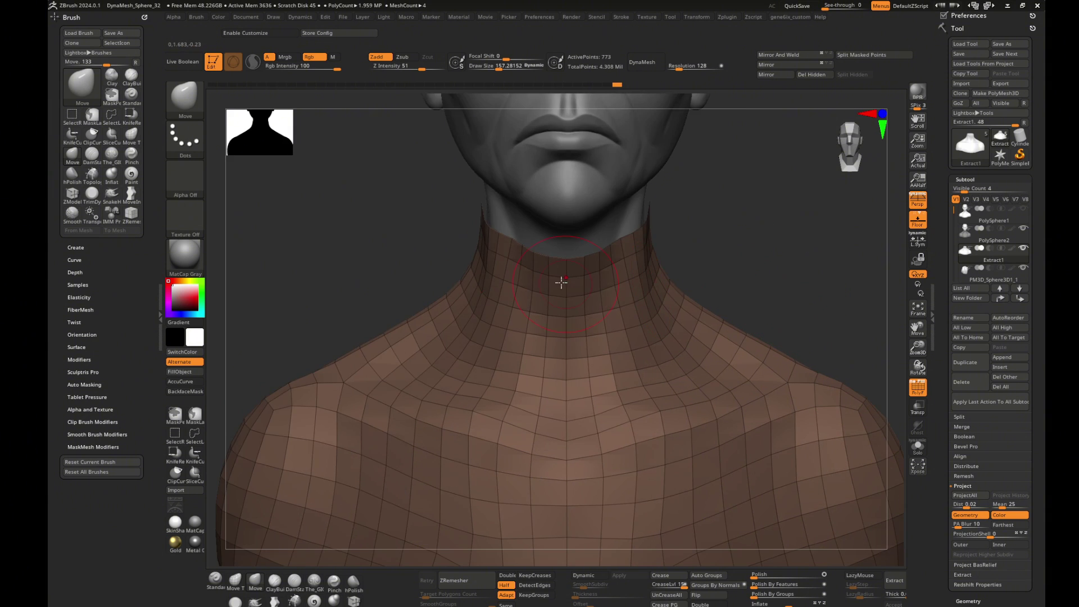
right_drag(561, 282, 647, 274)
click(353, 602)
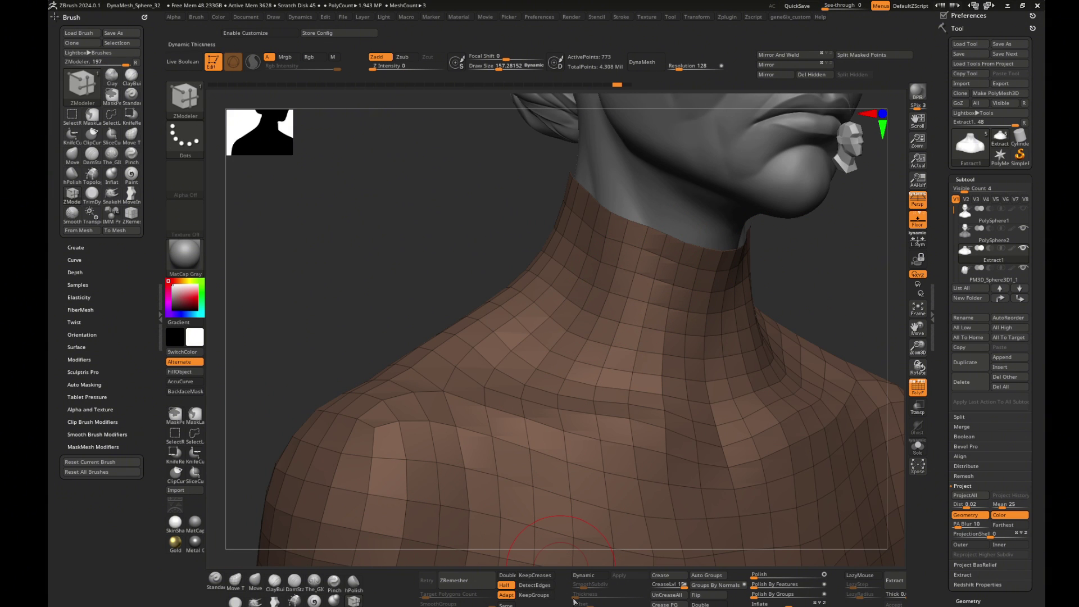
- Enable Dynamic Subdiv on the shell and give it a thin thickness
click(583, 575)
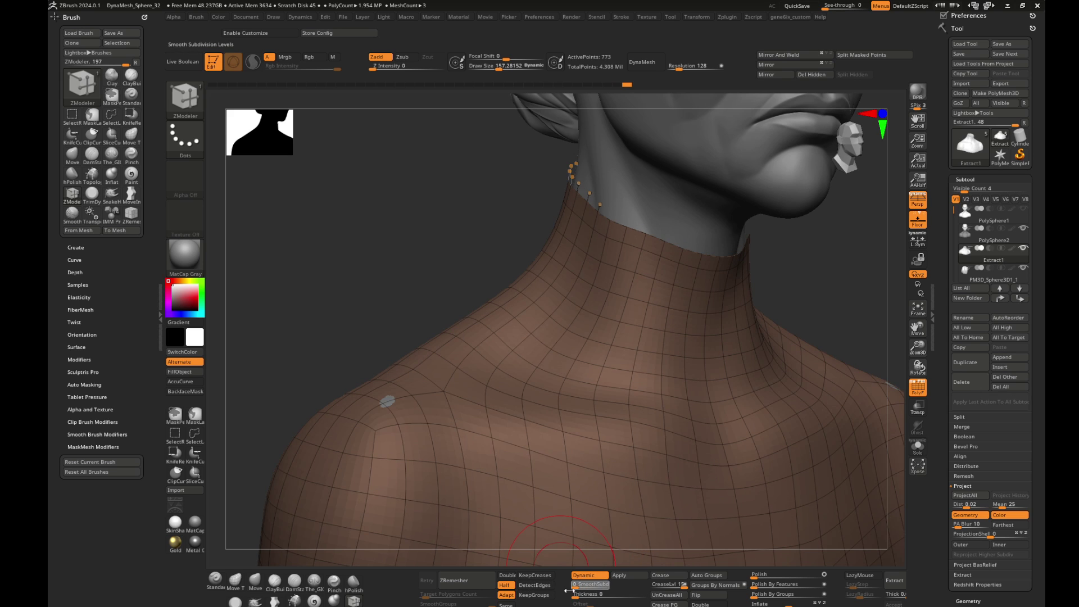
drag(573, 594, 601, 596)
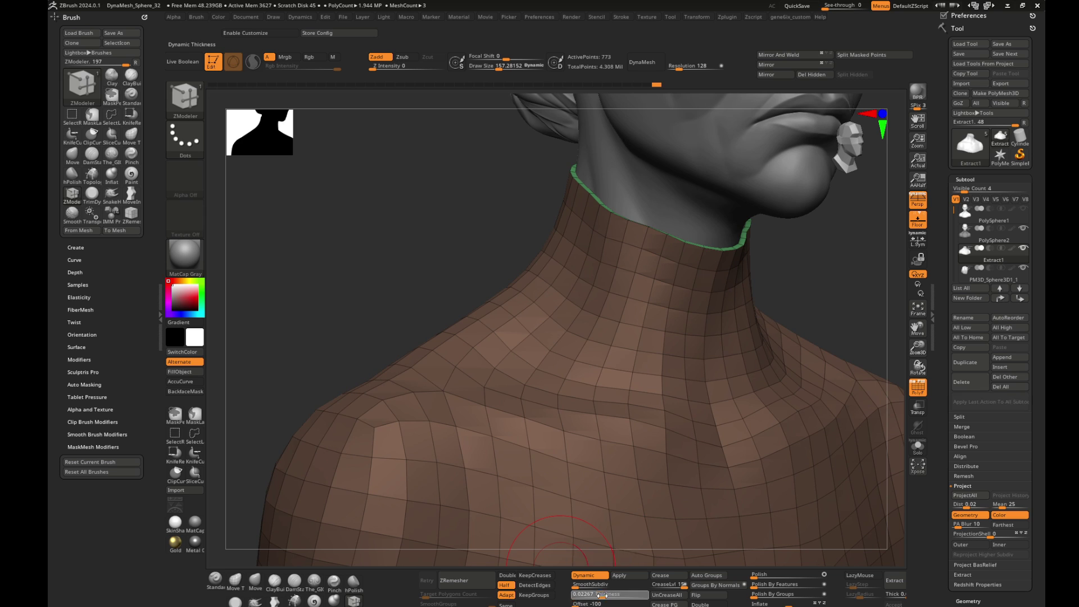
key(f)
drag(787, 268, 822, 223)
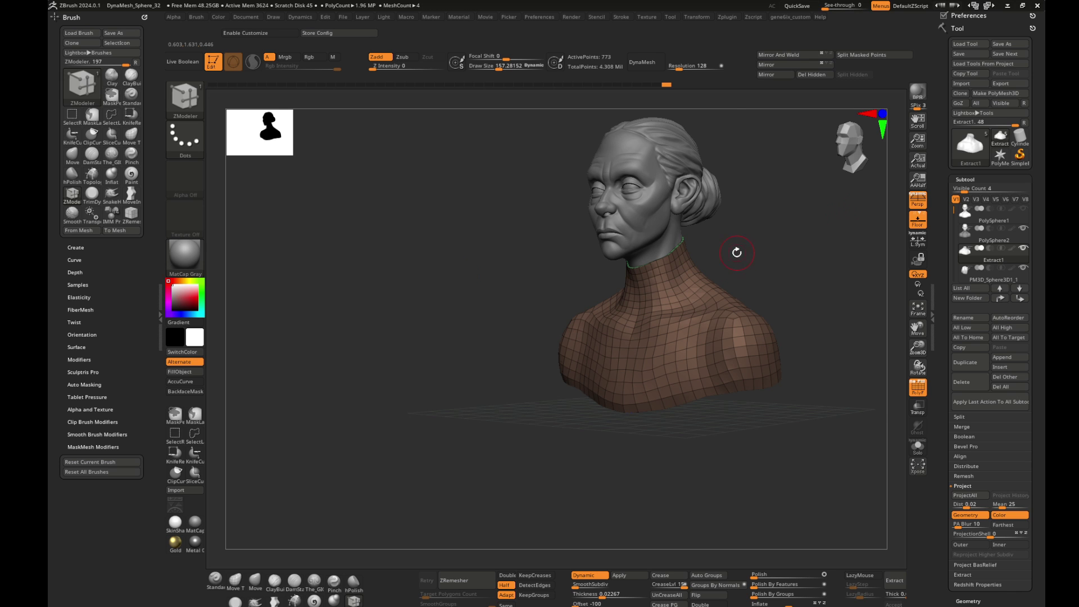
drag(734, 248, 799, 260)
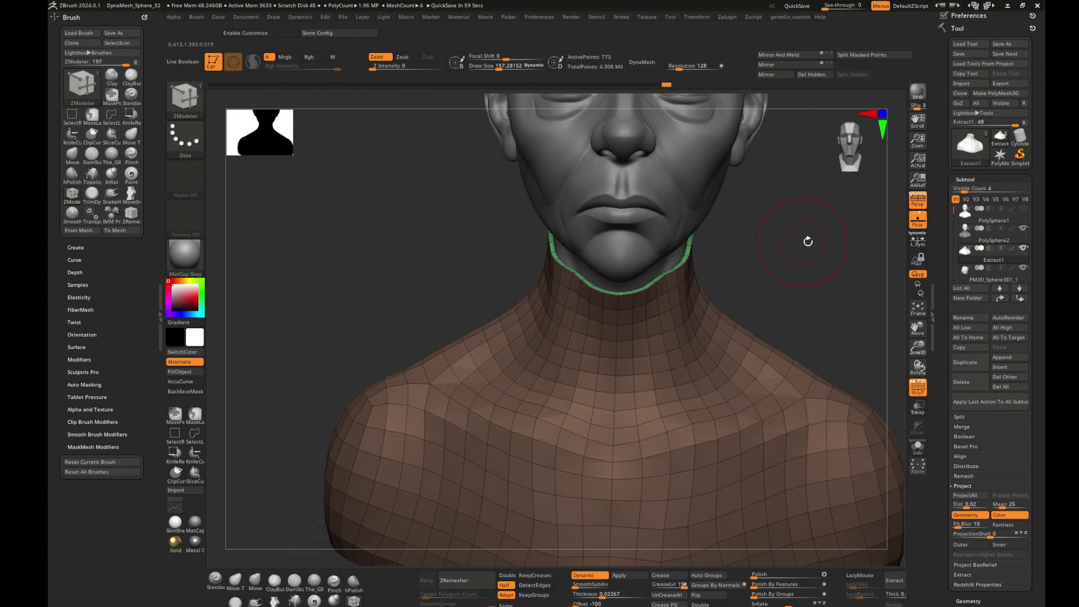
mouse_move(752, 241)
mouse_down()
mouse_move(797, 260)
mouse_move(775, 281)
mouse_up()
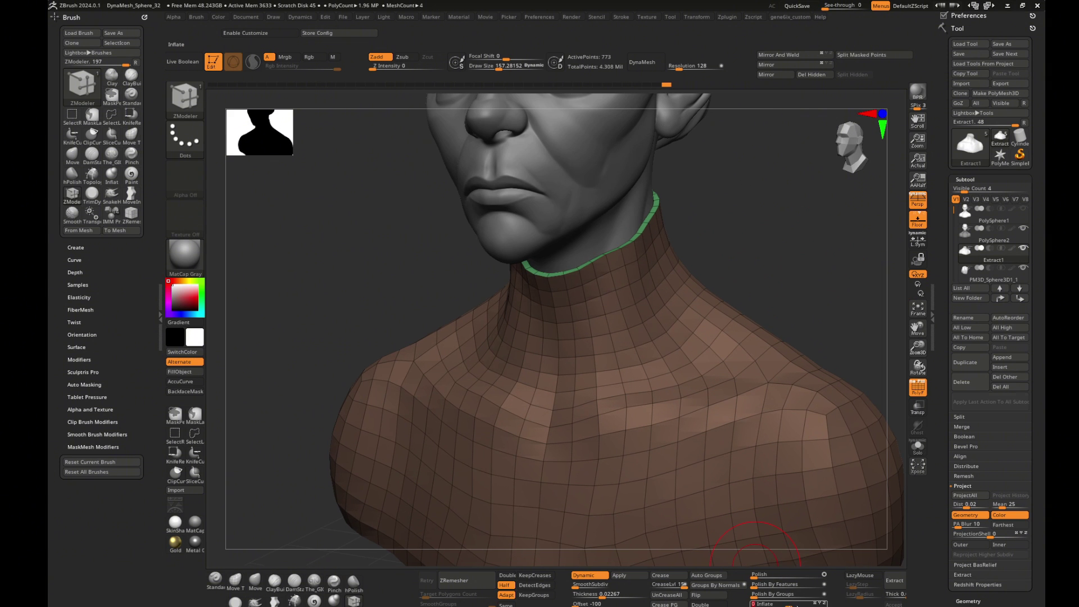
- Try neckline rim thicknesses between about 0.0165 and 0.04, checking from several angles
mouse_move(611, 596)
mouse_down()
mouse_move(624, 597)
mouse_move(591, 604)
mouse_move(614, 597)
mouse_up()
mouse_move(804, 360)
mouse_down()
mouse_move(826, 277)
mouse_move(850, 275)
mouse_up()
mouse_move(789, 261)
mouse_down()
mouse_move(735, 309)
mouse_move(788, 308)
mouse_up()
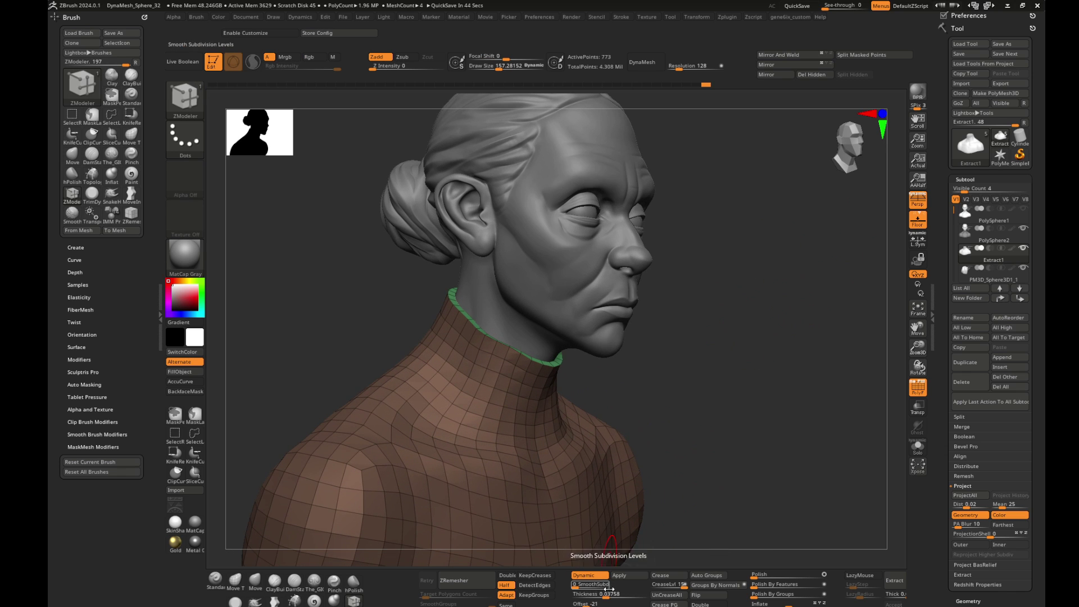
drag(606, 596, 601, 596)
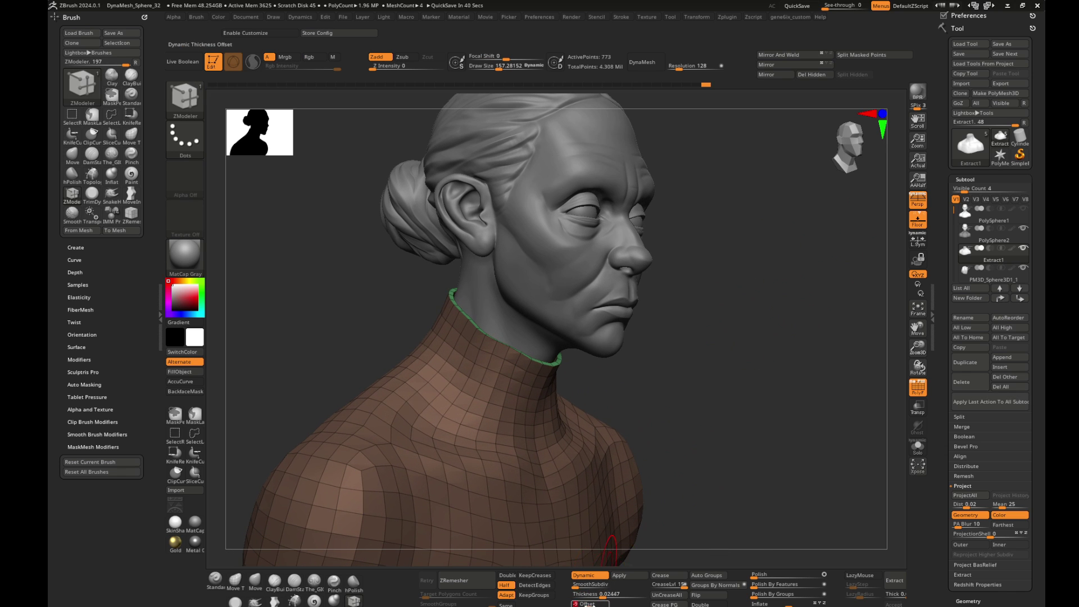
drag(602, 595, 586, 604)
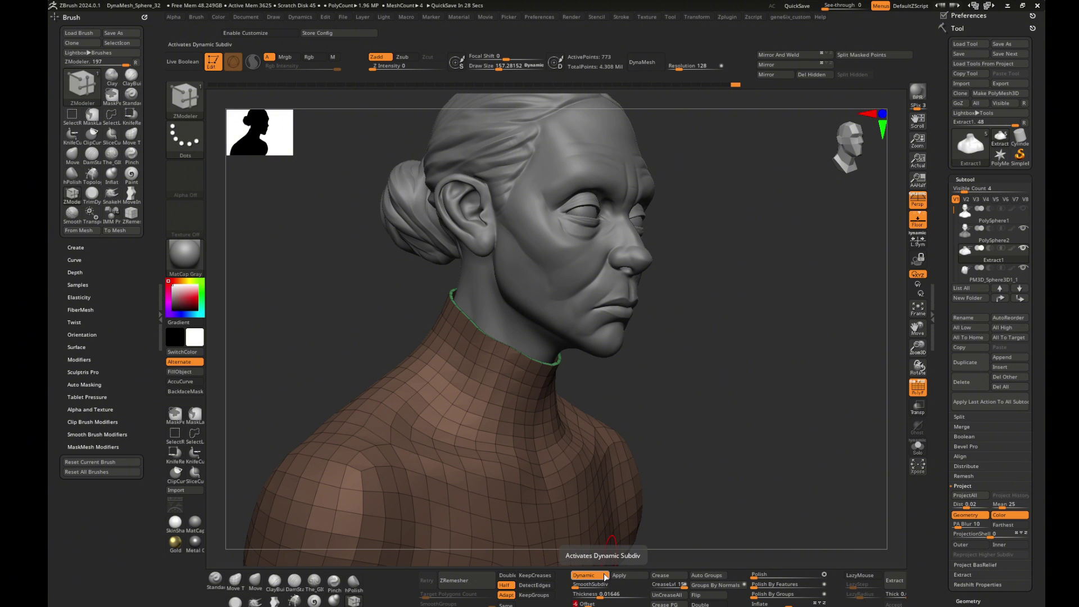
mouse_move(640, 300)
mouse_down()
mouse_move(691, 301)
mouse_move(691, 332)
mouse_move(696, 323)
mouse_up()
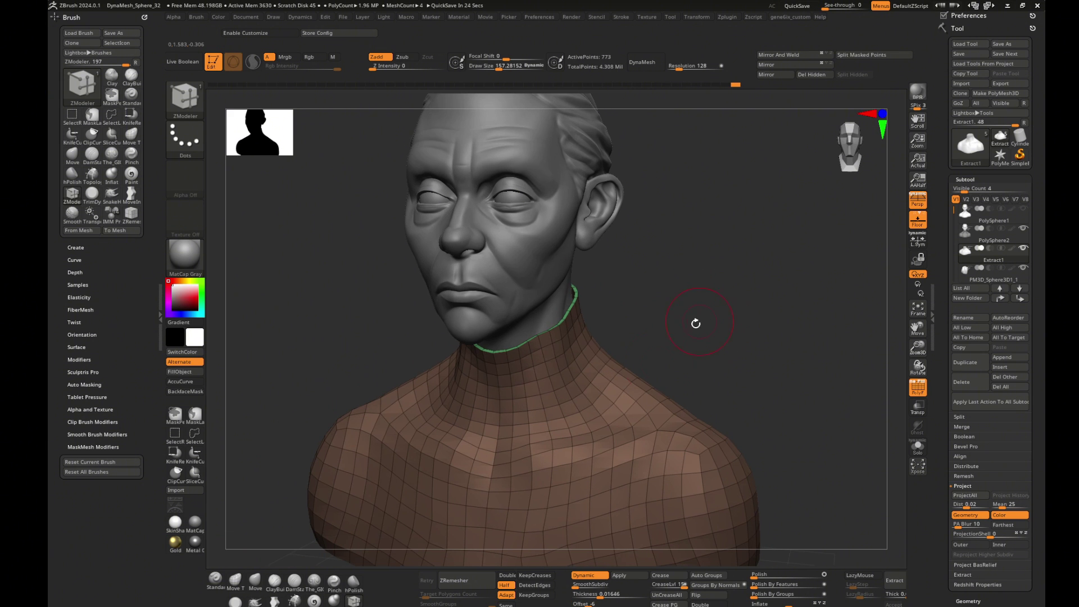
drag(602, 596, 609, 596)
mouse_move(703, 351)
mouse_down()
mouse_move(763, 349)
mouse_move(759, 362)
mouse_move(791, 302)
mouse_move(770, 289)
mouse_move(775, 322)
mouse_move(765, 319)
mouse_up()
- Toggle Dynamic Subdiv off and on, then set Thickness back to 0
click(599, 576)
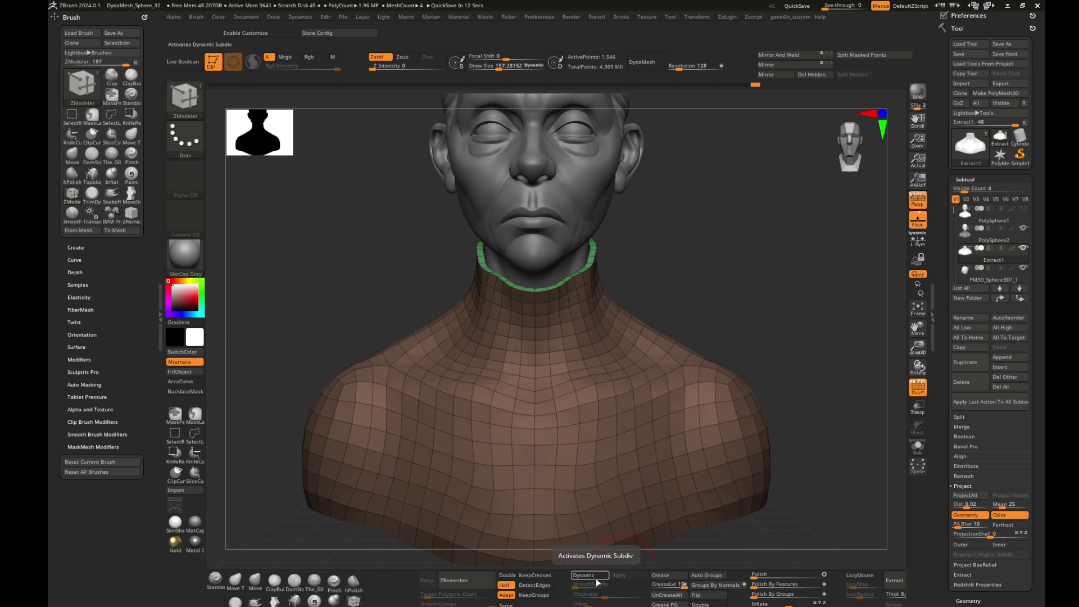
click(599, 579)
drag(607, 594, 573, 594)
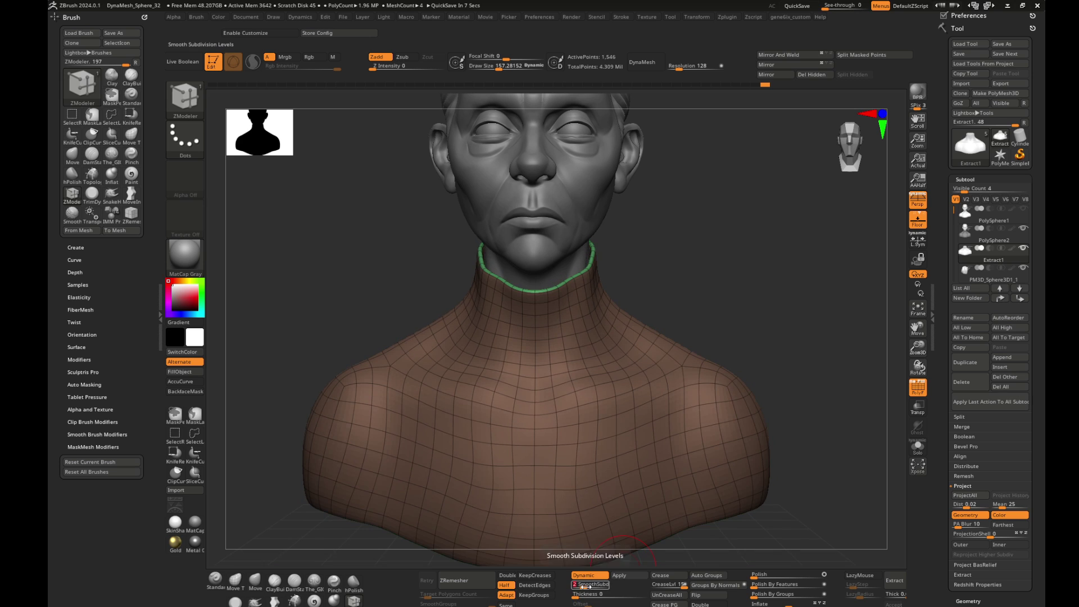
mouse_move(760, 465)
mouse_down()
mouse_move(794, 337)
mouse_move(756, 301)
mouse_up()
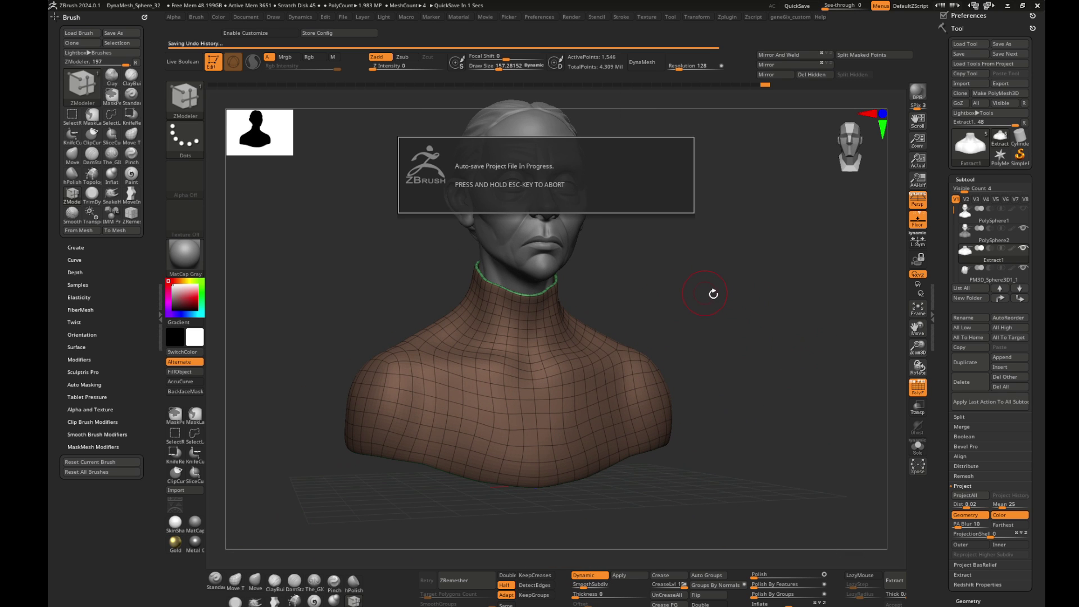
- Frame the bust, switch back to the Move brush, and turn to a front view
key(f)
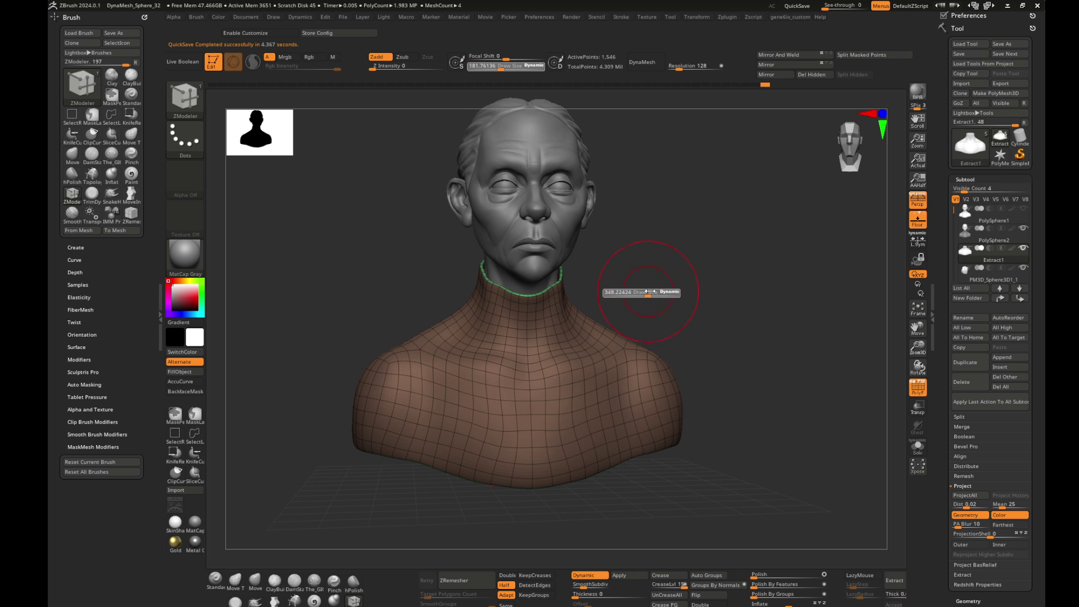
key(b)
key(m)
key(v)
drag(689, 277, 476, 308)
mouse_move(613, 303)
shift+mouse_down()
mouse_move(586, 299)
mouse_move(599, 261)
mouse_move(746, 261)
mouse_move(722, 308)
mouse_move(699, 291)
shift+mouse_up()
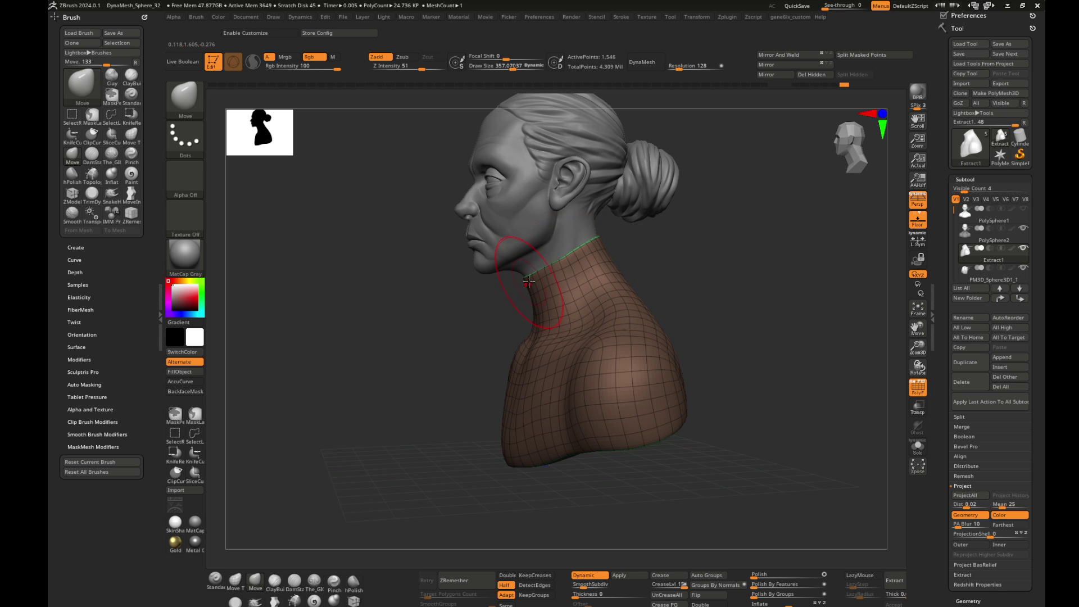
- Rotate around the face, back and left profile to check the collar's fit
mouse_move(691, 264)
mouse_down()
mouse_move(708, 260)
mouse_move(602, 301)
mouse_move(729, 276)
mouse_move(643, 288)
mouse_up()
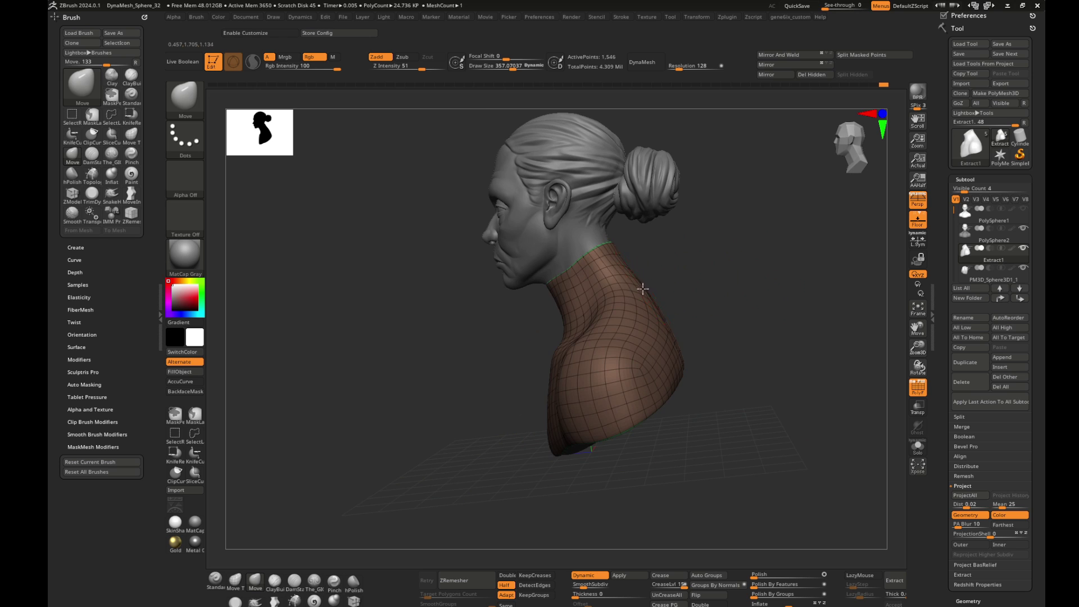
drag(721, 240, 746, 289)
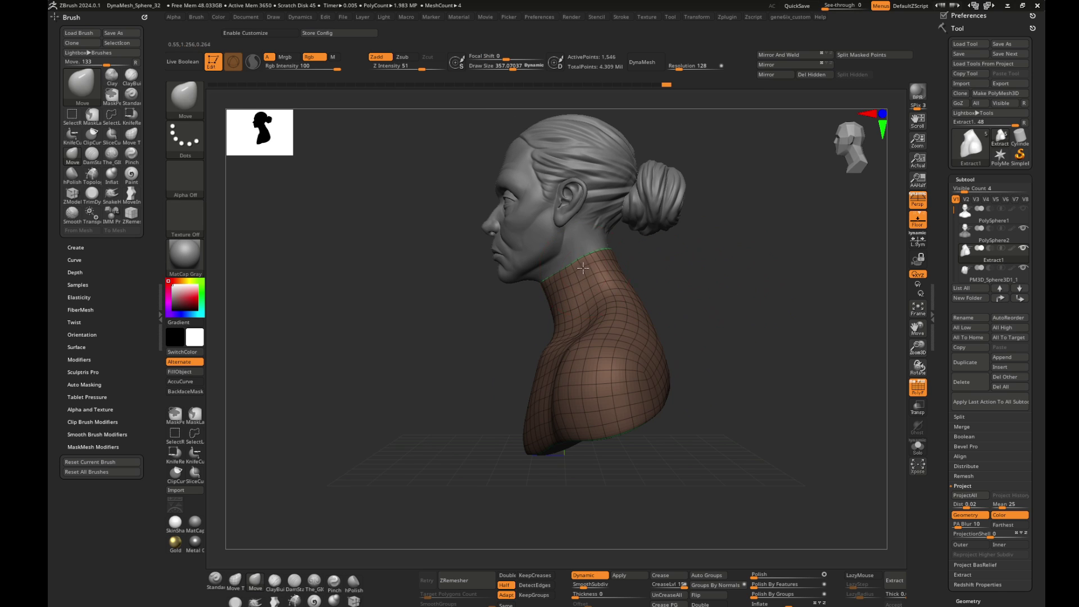
mouse_move(606, 256)
mouse_down()
mouse_move(729, 275)
mouse_move(765, 350)
mouse_move(703, 359)
mouse_up()
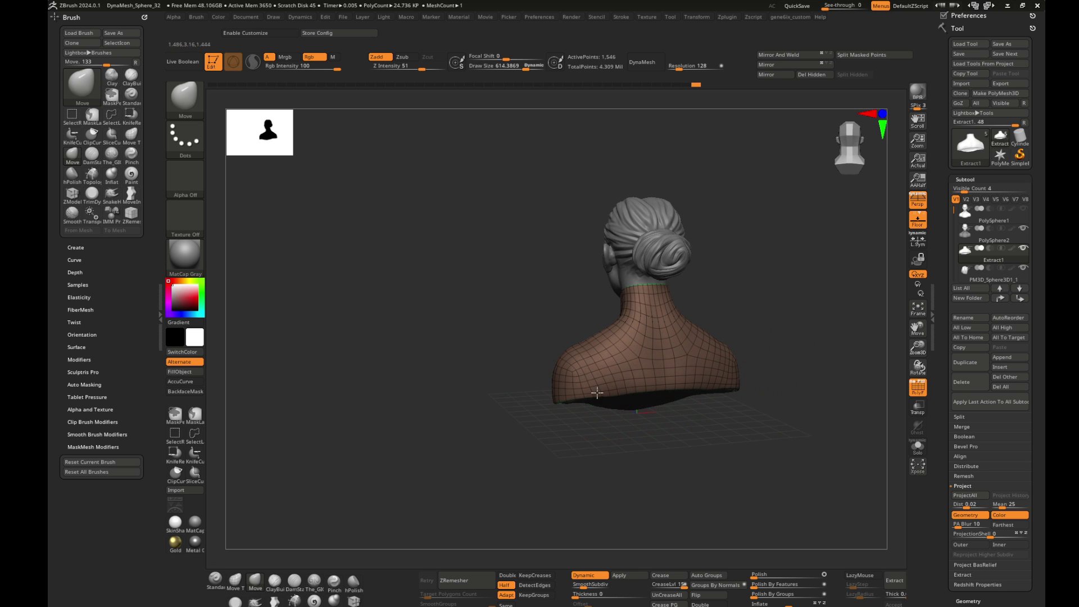
mouse_move(622, 398)
mouse_down()
mouse_move(729, 356)
mouse_move(799, 378)
mouse_move(717, 311)
mouse_move(496, 289)
mouse_move(739, 275)
mouse_move(613, 294)
mouse_move(651, 279)
mouse_move(643, 250)
mouse_up()
key(s)
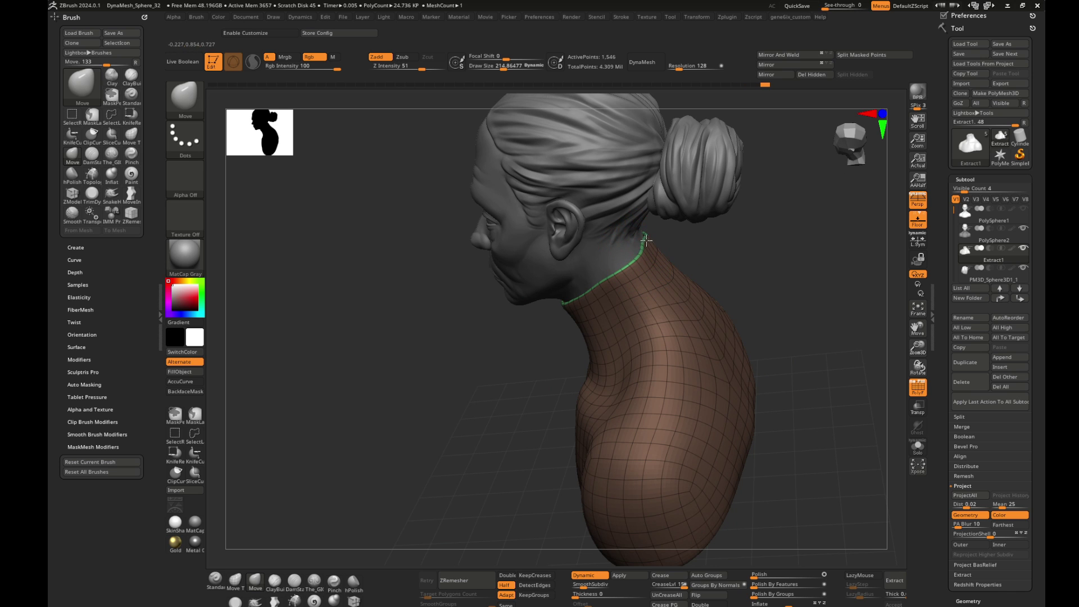
mouse_move(646, 241)
mouse_down()
mouse_move(730, 236)
mouse_move(686, 260)
mouse_move(763, 288)
mouse_move(791, 322)
mouse_move(598, 361)
mouse_move(628, 406)
mouse_move(789, 313)
mouse_move(724, 281)
mouse_move(707, 286)
mouse_move(780, 214)
mouse_up()
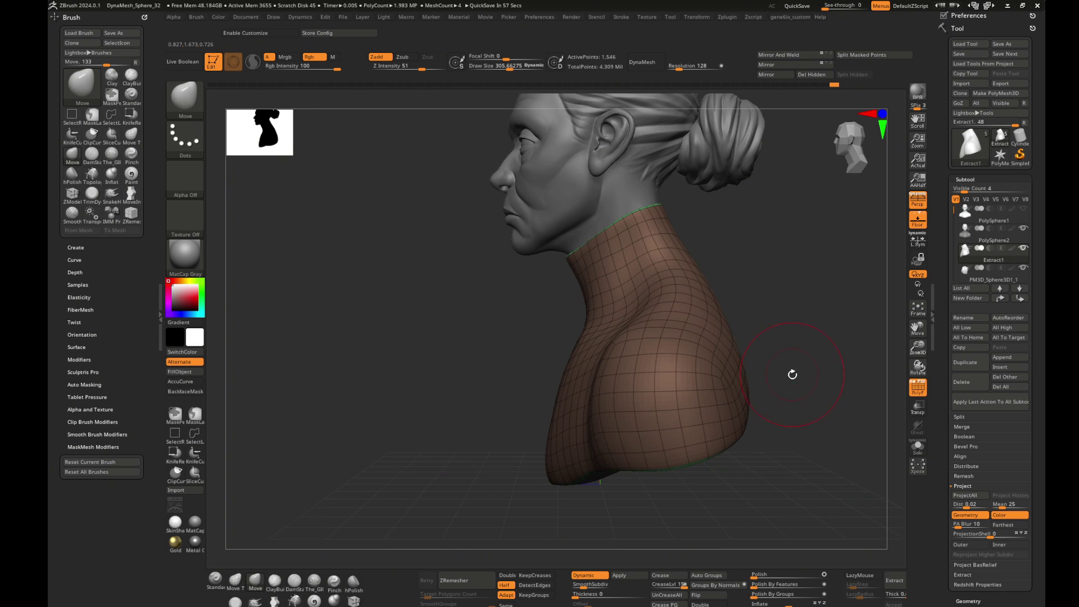
drag(790, 373, 878, 342)
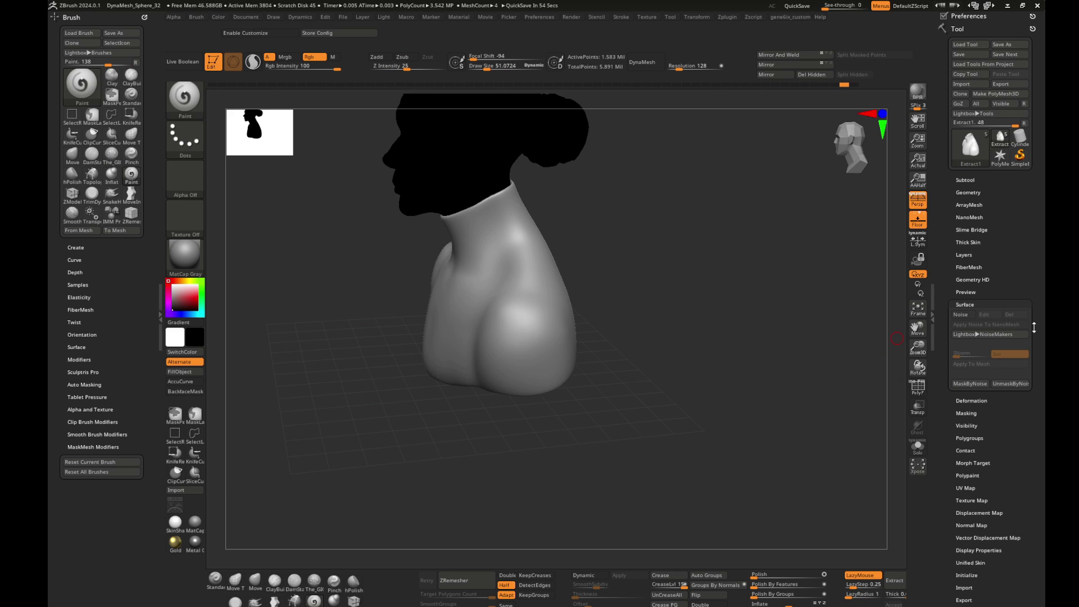
- Paint a black seam from collar to chest with stroke smoothing 20, then Solo the shell
drag(679, 259, 508, 225)
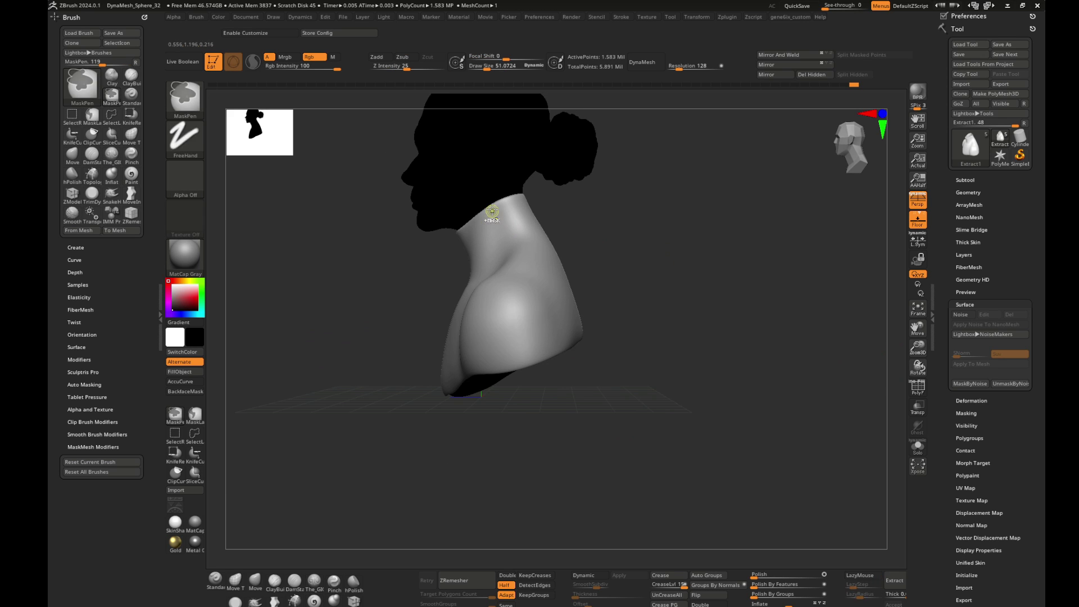
drag(858, 596, 860, 596)
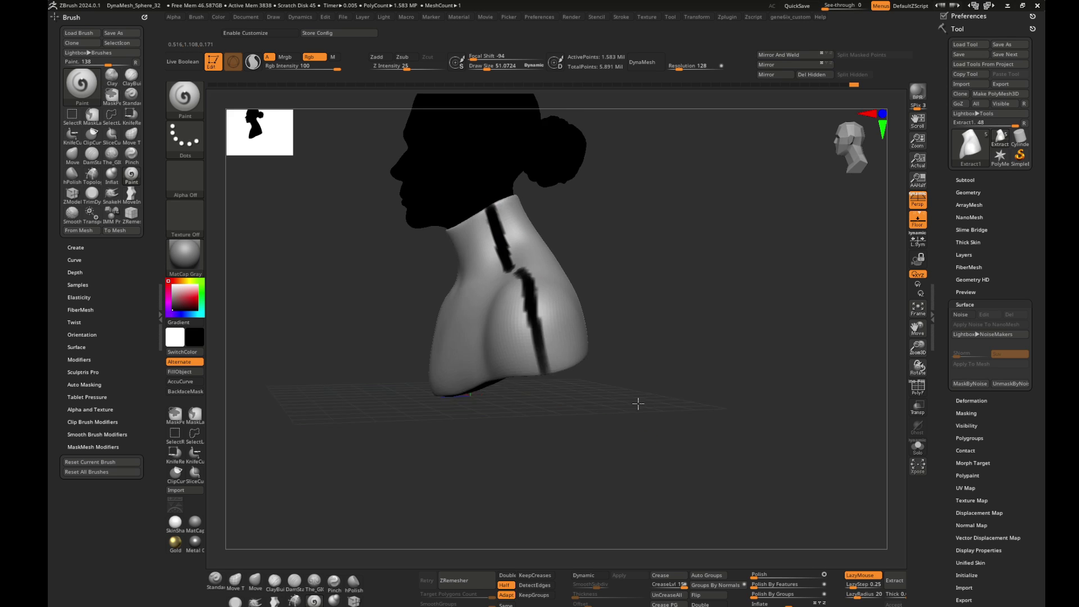
drag(638, 402, 488, 215)
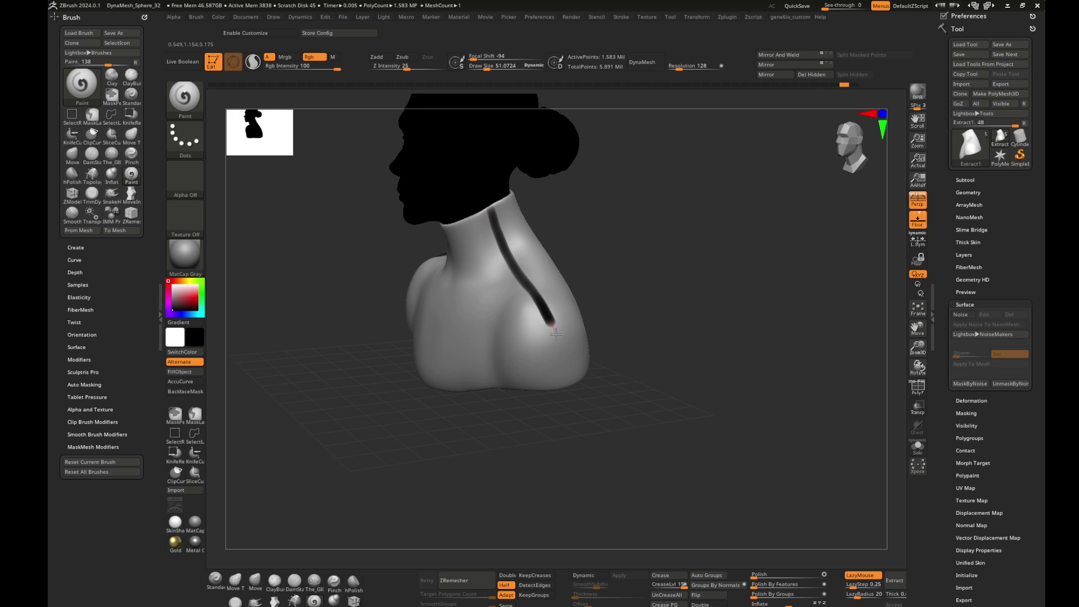
drag(575, 400, 495, 217)
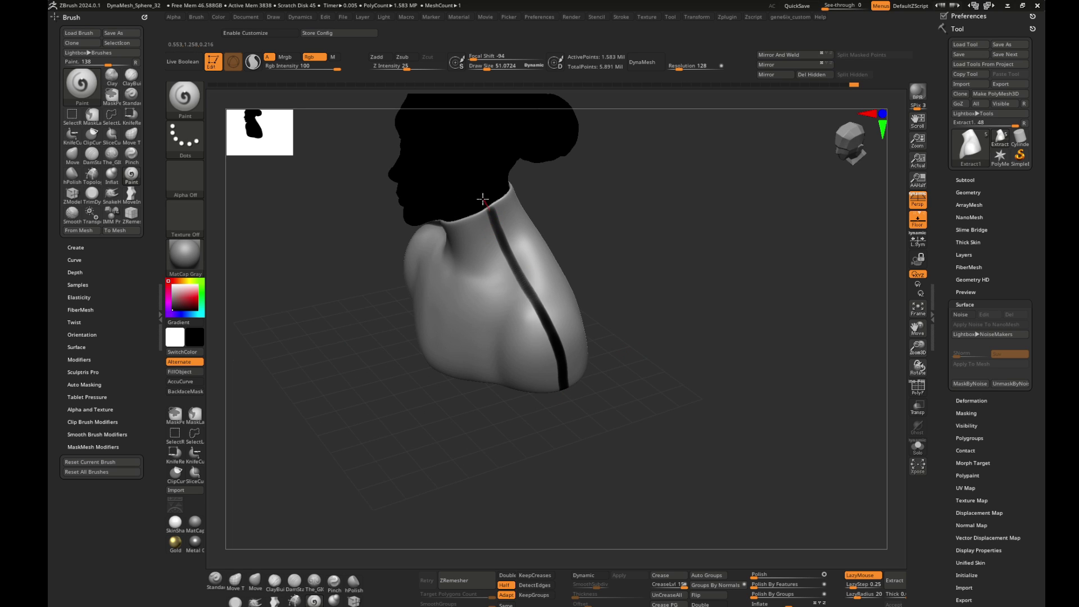
click(917, 447)
drag(740, 439, 674, 315)
- Drop the shell to its lowest subdivision level and review the UV Master options
click(726, 17)
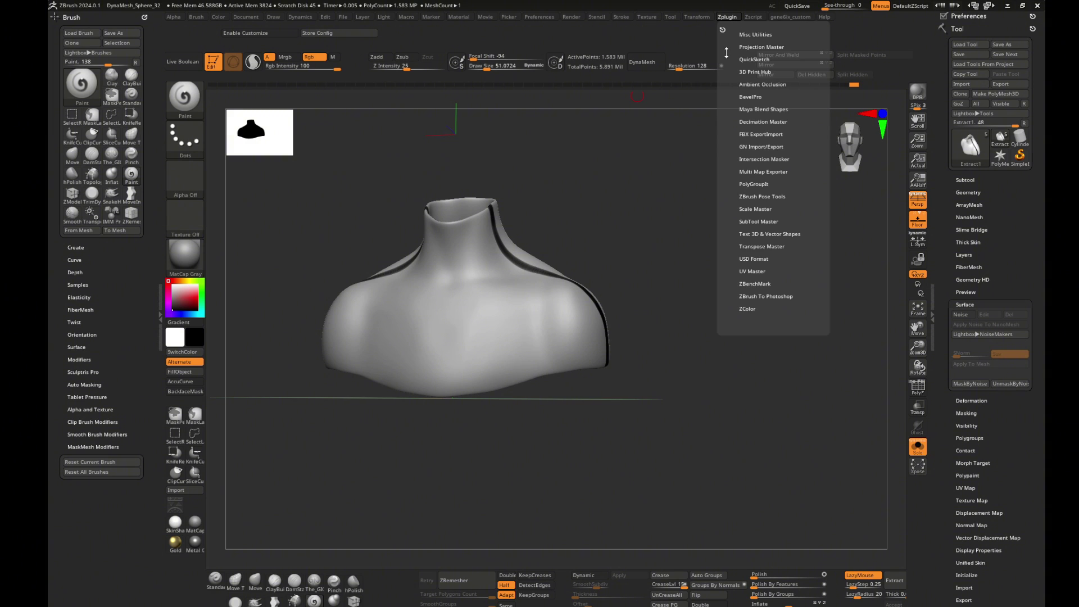
click(967, 192)
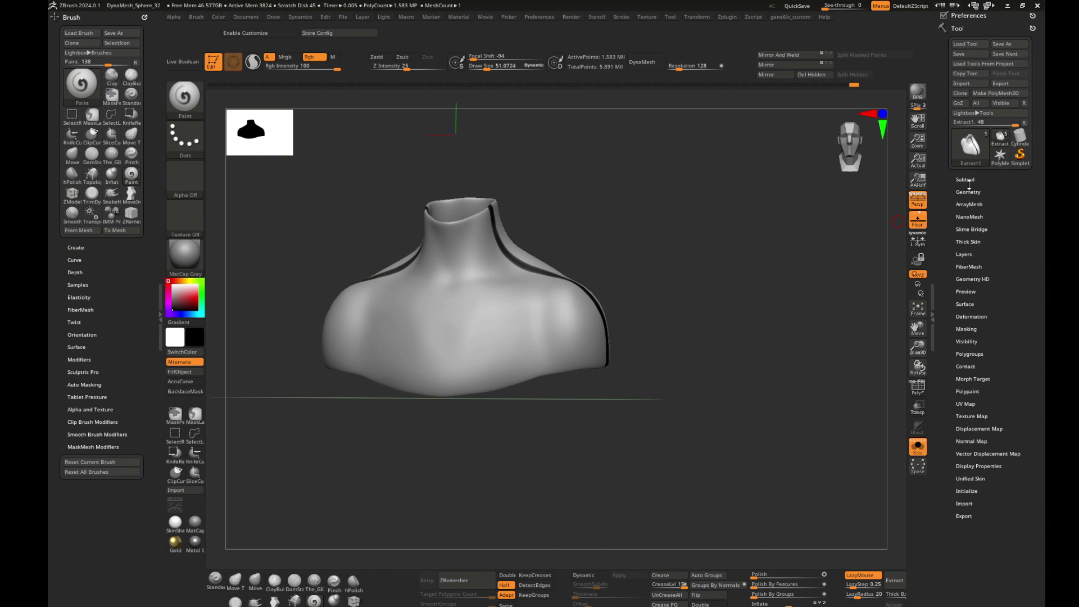
click(963, 301)
click(727, 17)
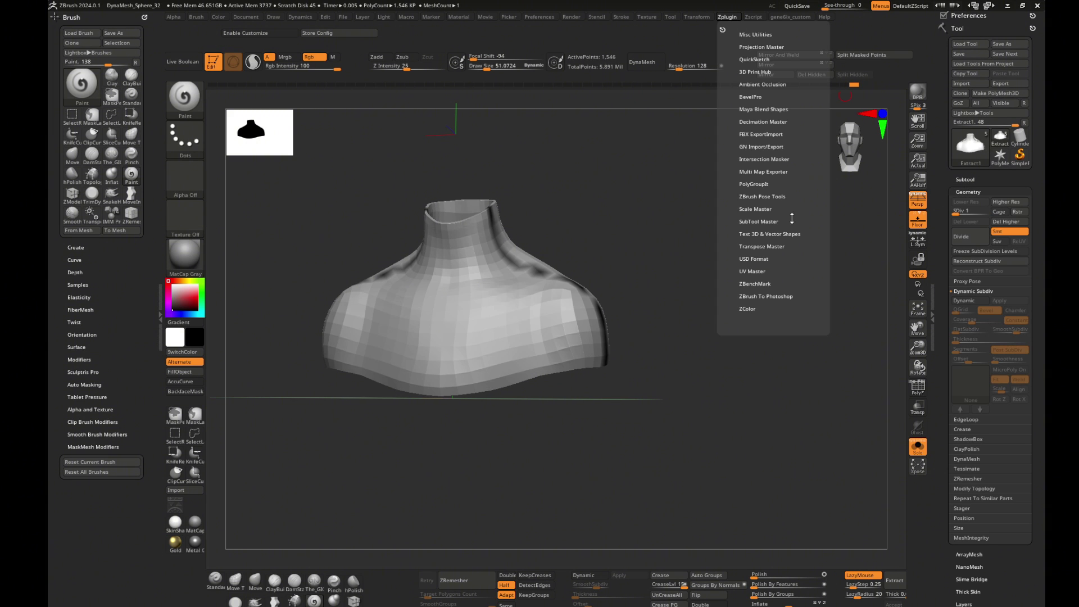
click(752, 271)
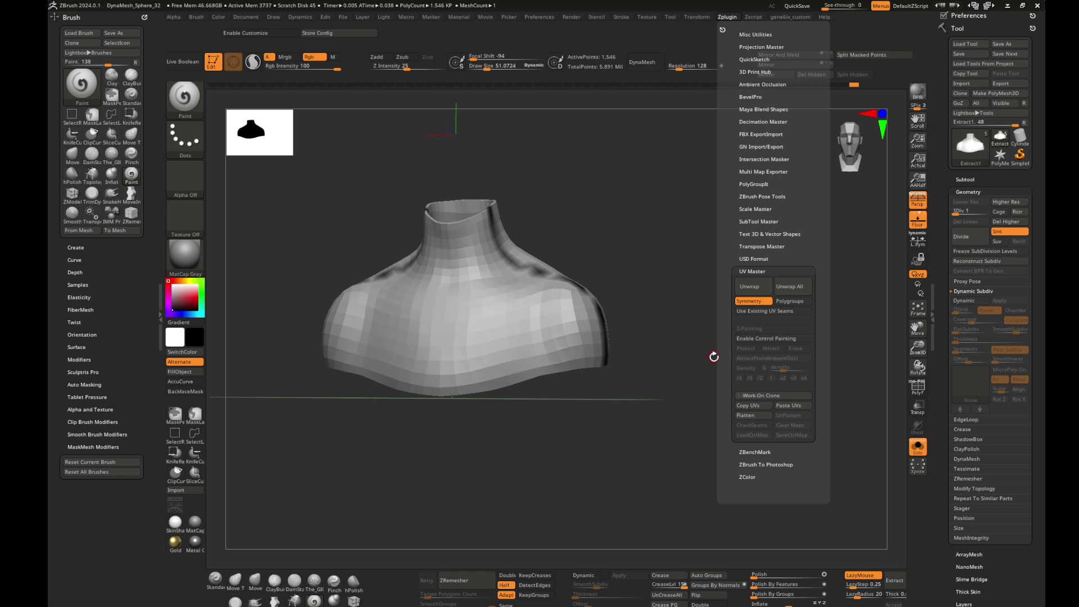
mouse_move(678, 337)
mouse_down()
mouse_move(760, 414)
mouse_move(759, 426)
mouse_move(767, 374)
mouse_up()
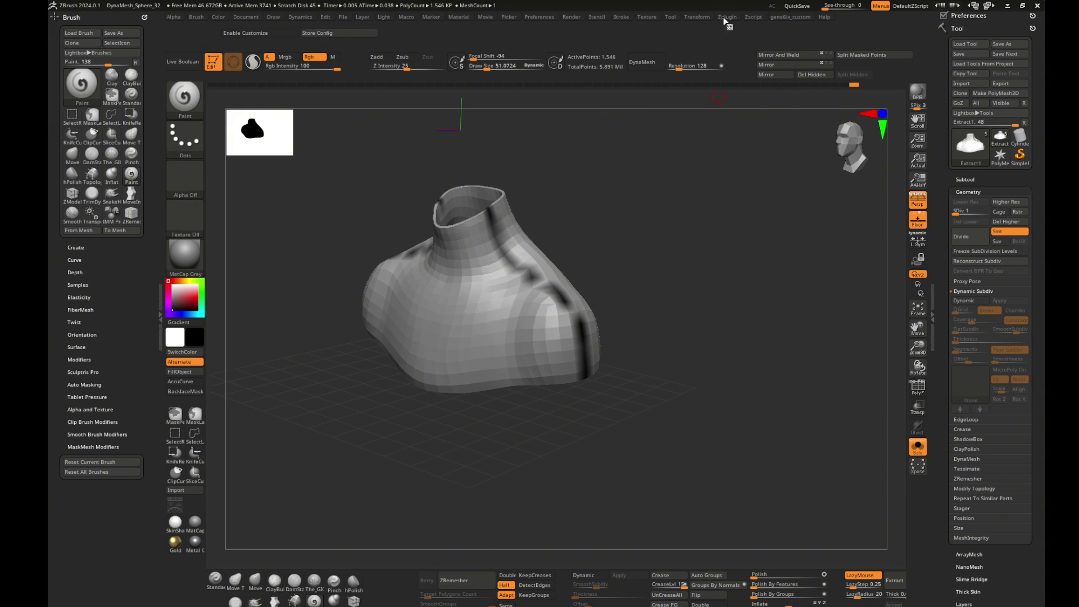
- Collapse UV Master, expand PolyGroupIt, and return the shell to subdivision level 6
click(726, 18)
click(764, 269)
mouse_move(999, 157)
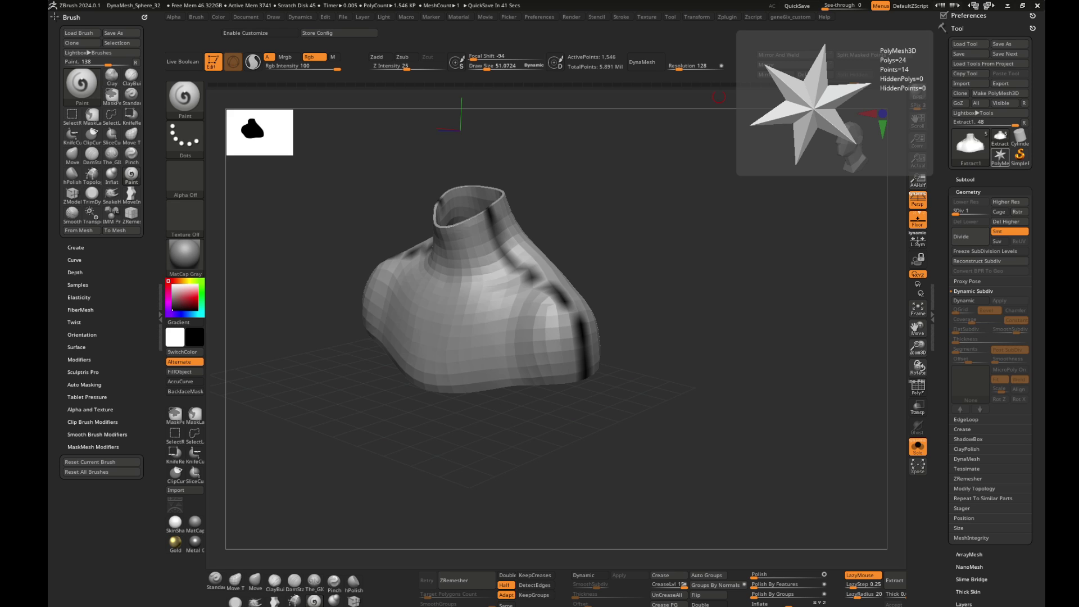
click(727, 16)
click(753, 183)
click(771, 204)
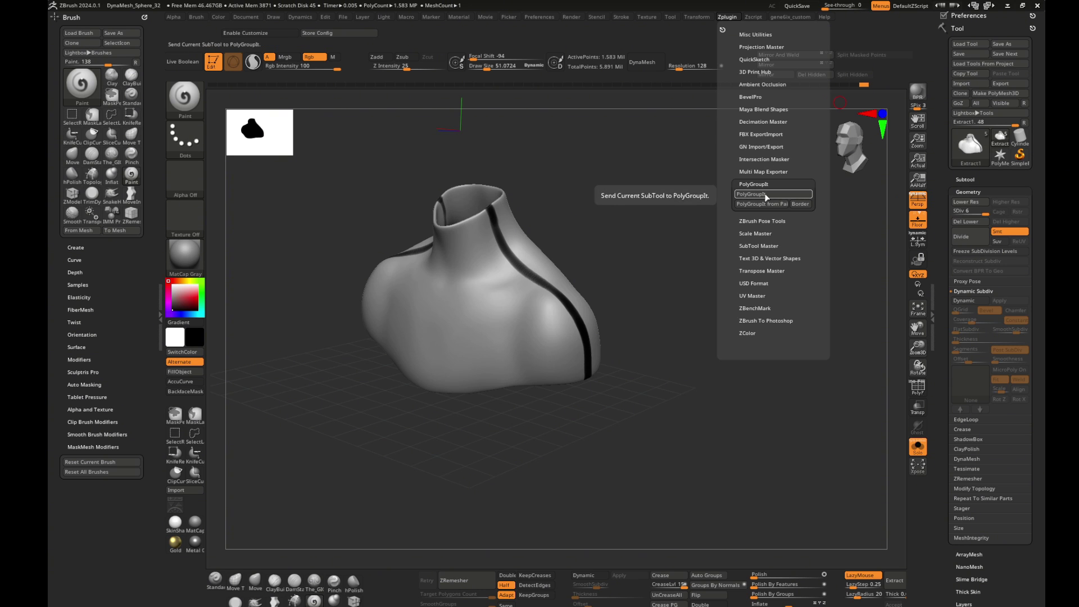
click(752, 193)
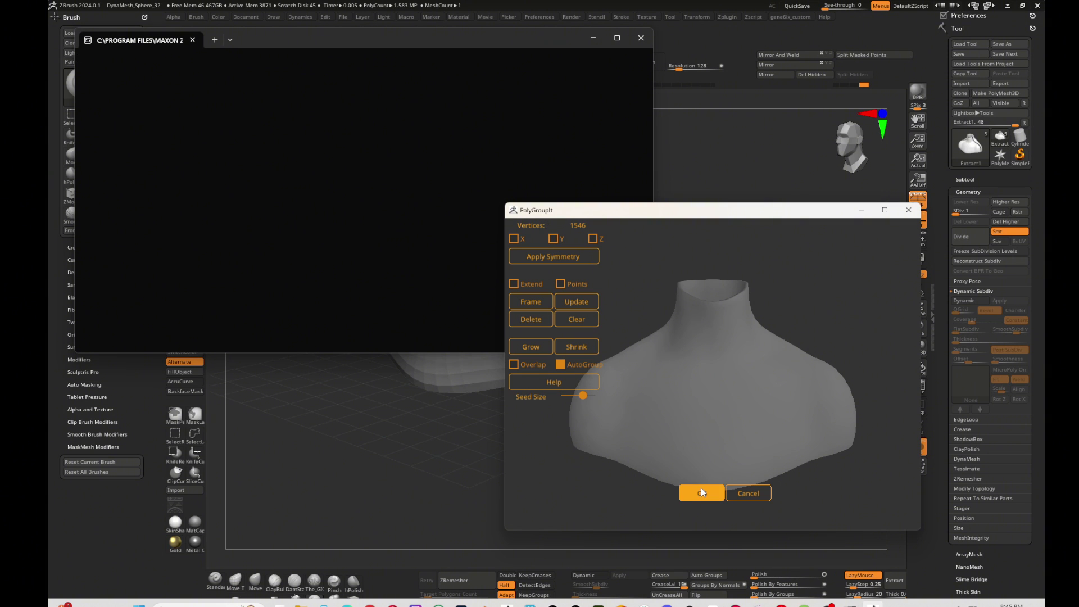
click(750, 490)
click(727, 17)
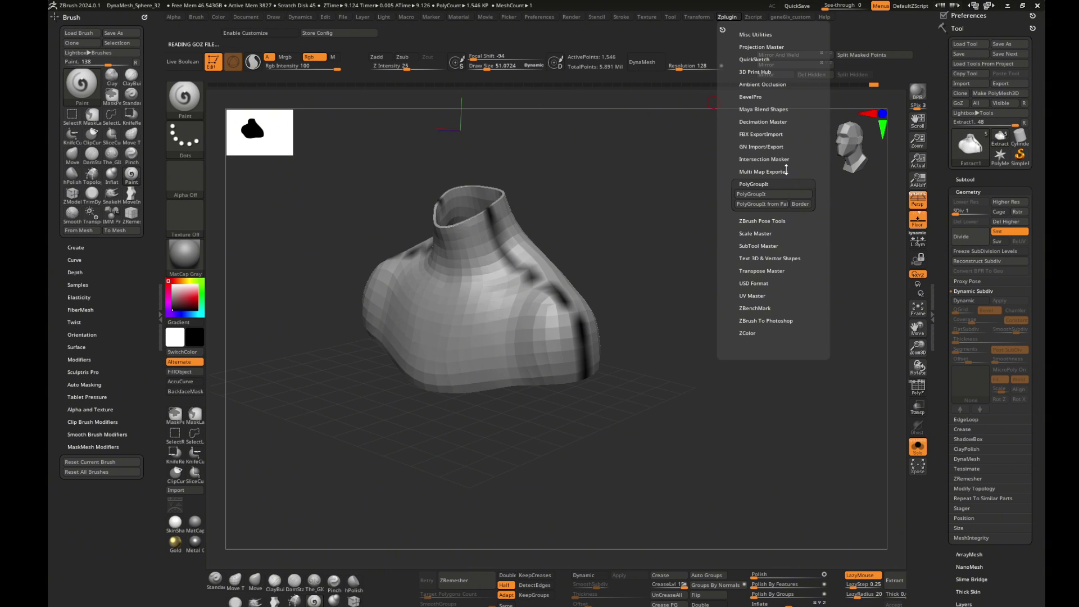
click(762, 204)
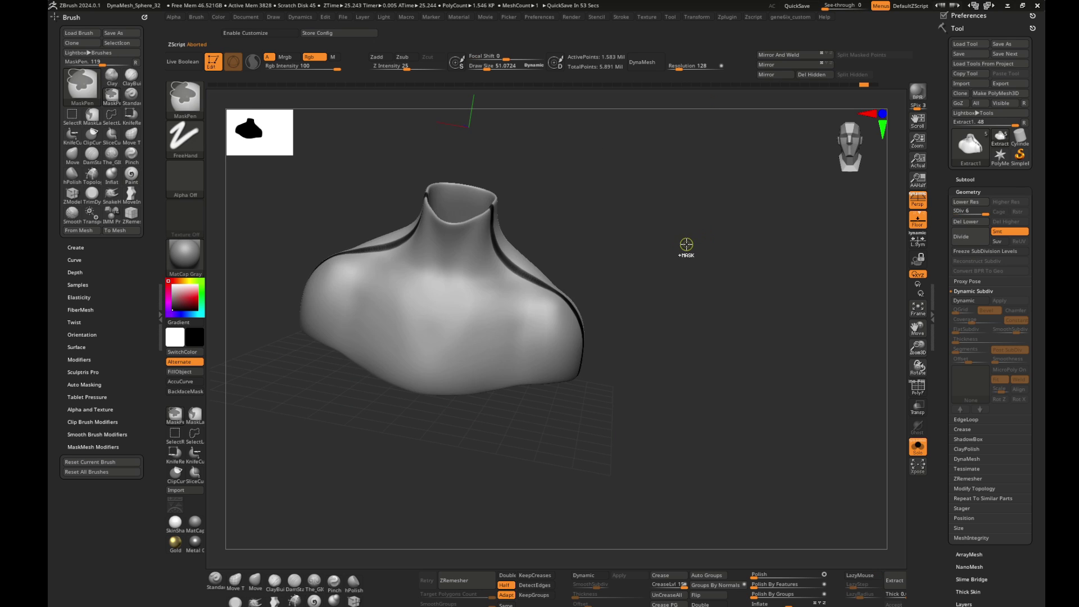
- Lasso-mask a strip of the shell along the painted seam and sharpen the mask
drag(686, 243, 631, 241)
key(ctrl)
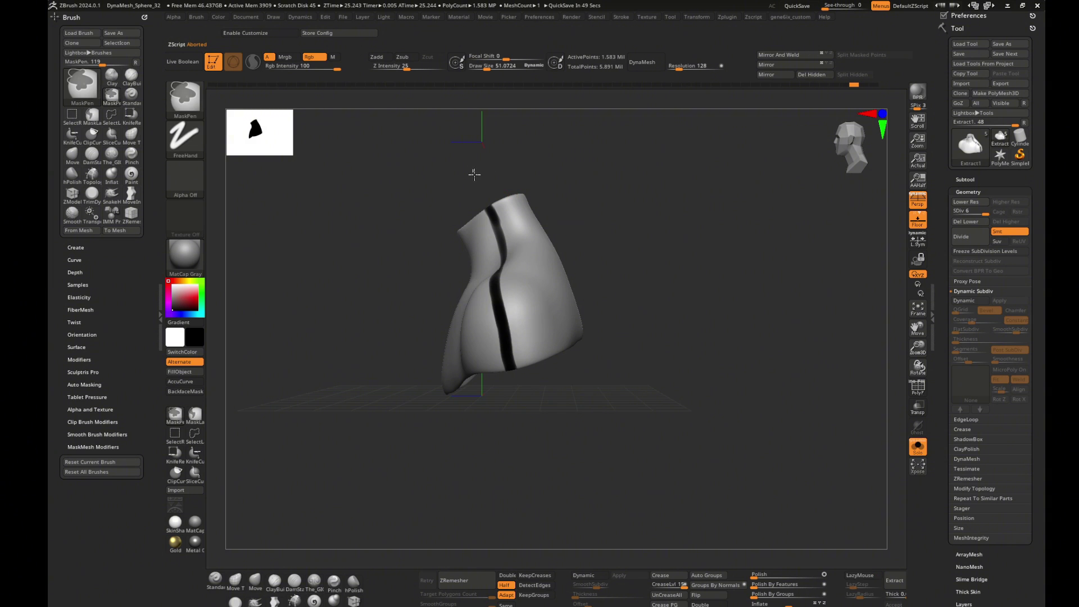
ctrl+click(195, 414)
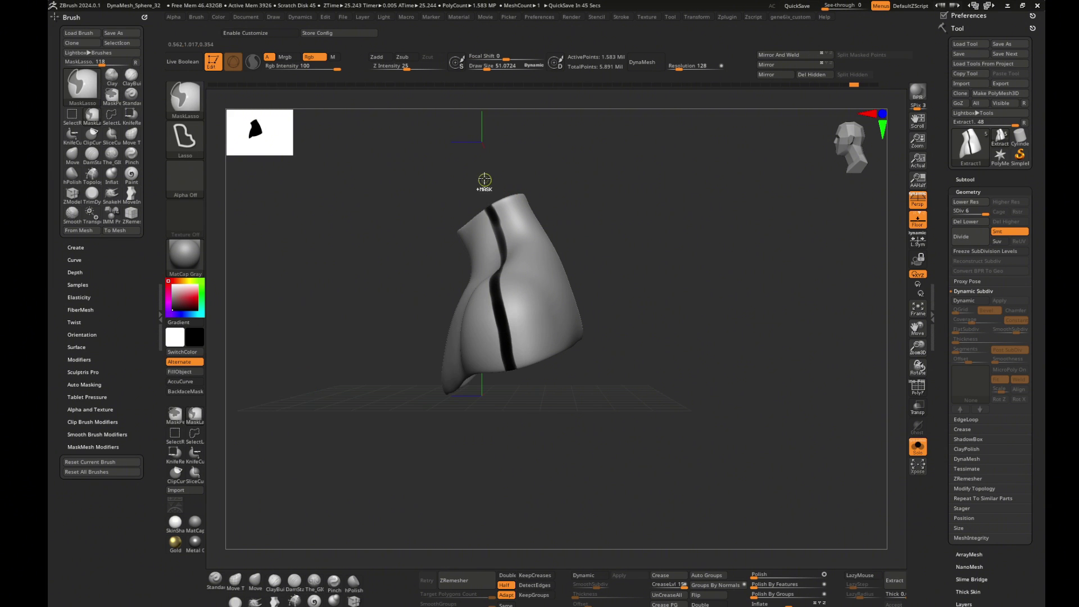
mouse_move(493, 276)
ctrl+mouse_down()
mouse_move(620, 207)
mouse_move(753, 278)
ctrl+mouse_up()
key(ctrl)
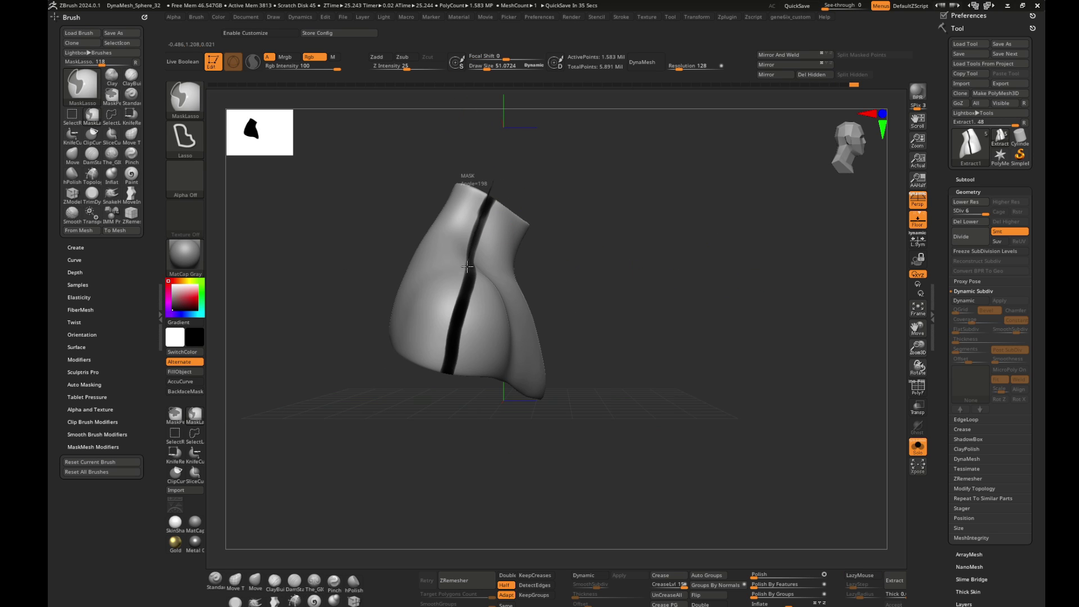
ctrl+drag(443, 344, 443, 344)
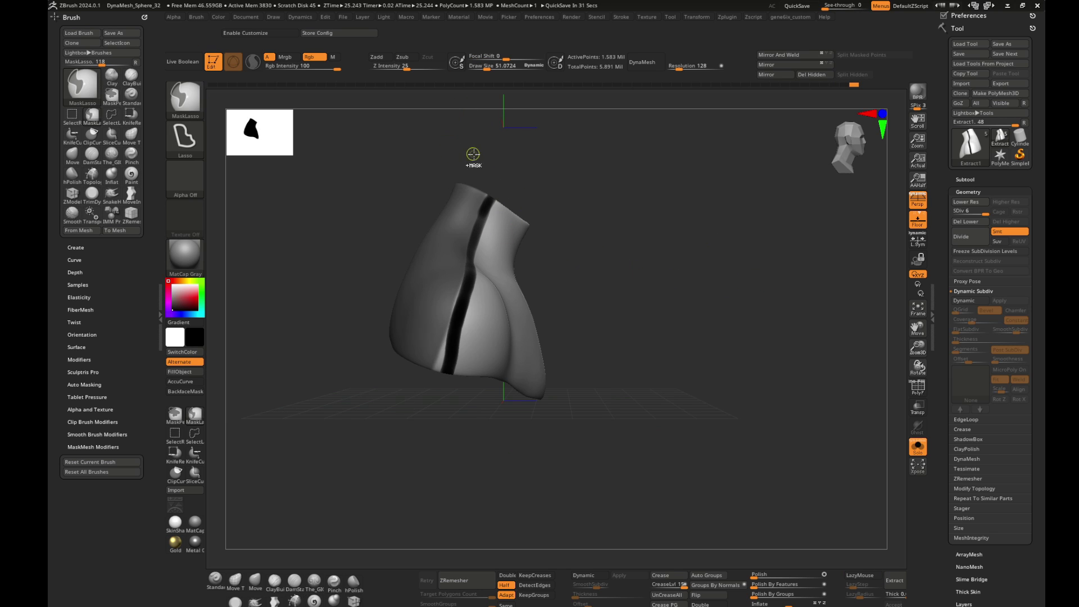
ctrl+alt+click(465, 186)
- Mask the back part up to the seam as a blue polygroup, then drop to SDiv 1
click(918, 388)
drag(754, 332, 717, 354)
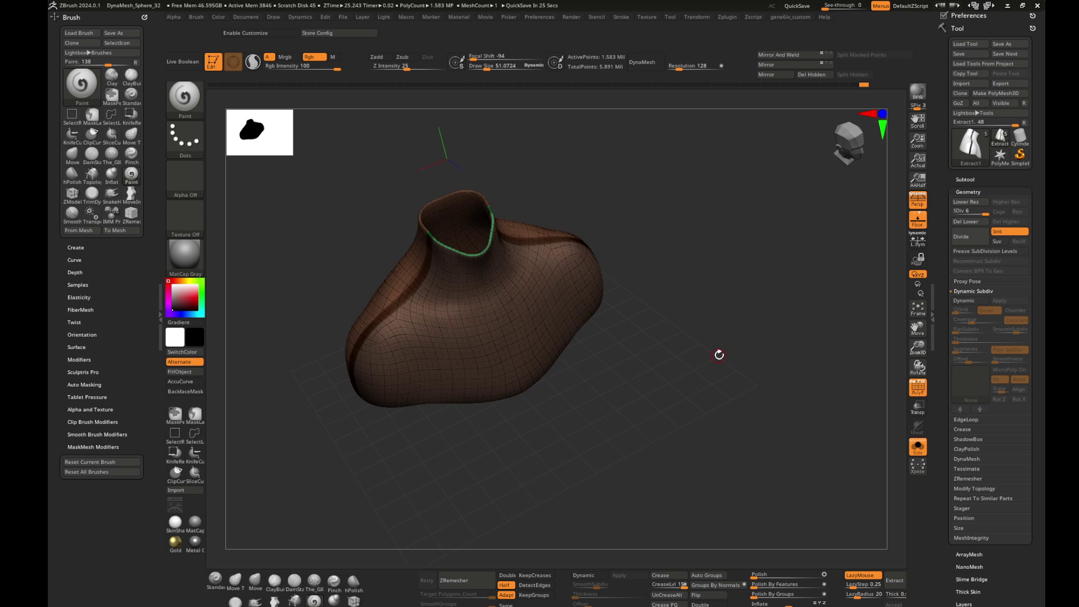
mouse_move(738, 410)
ctrl+mouse_down()
mouse_move(741, 356)
mouse_move(524, 202)
ctrl+mouse_up()
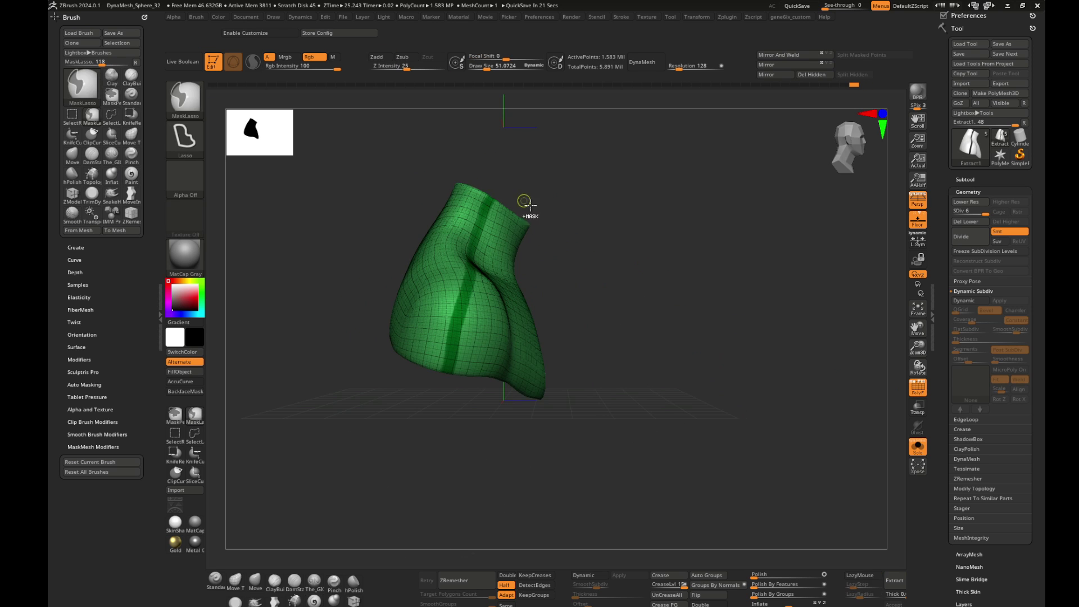
ctrl+drag(465, 299, 344, 217)
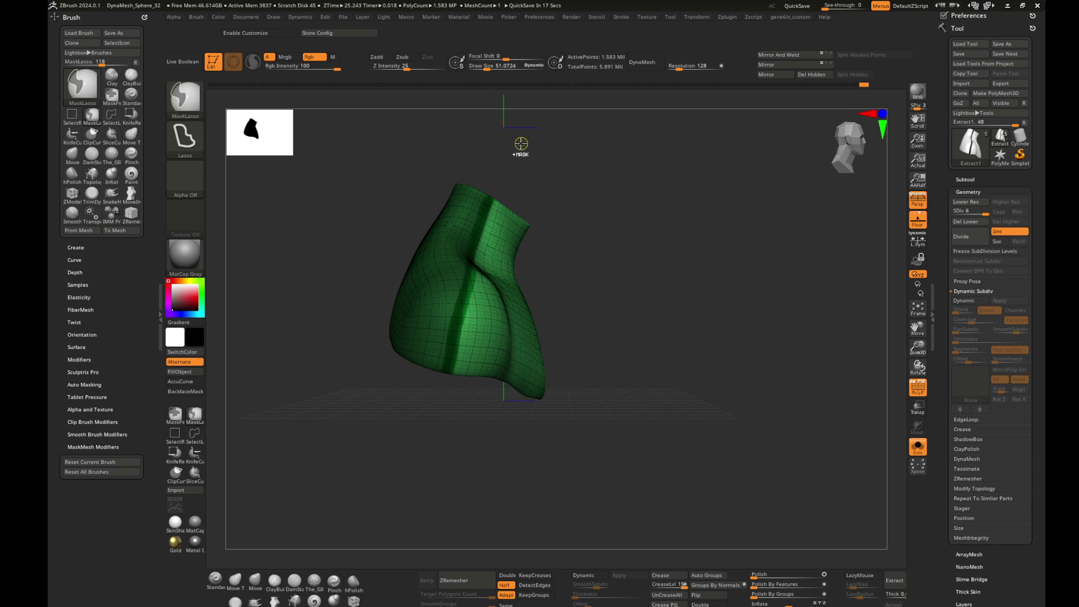
key(ctrl+w)
drag(613, 174, 613, 230)
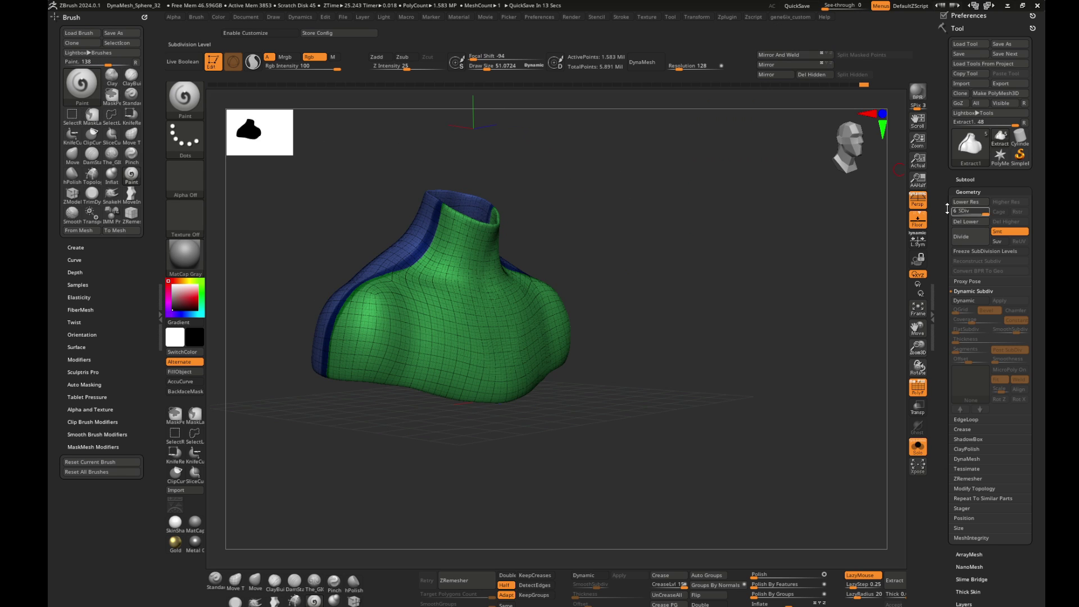
key(shift+d)
click(723, 25)
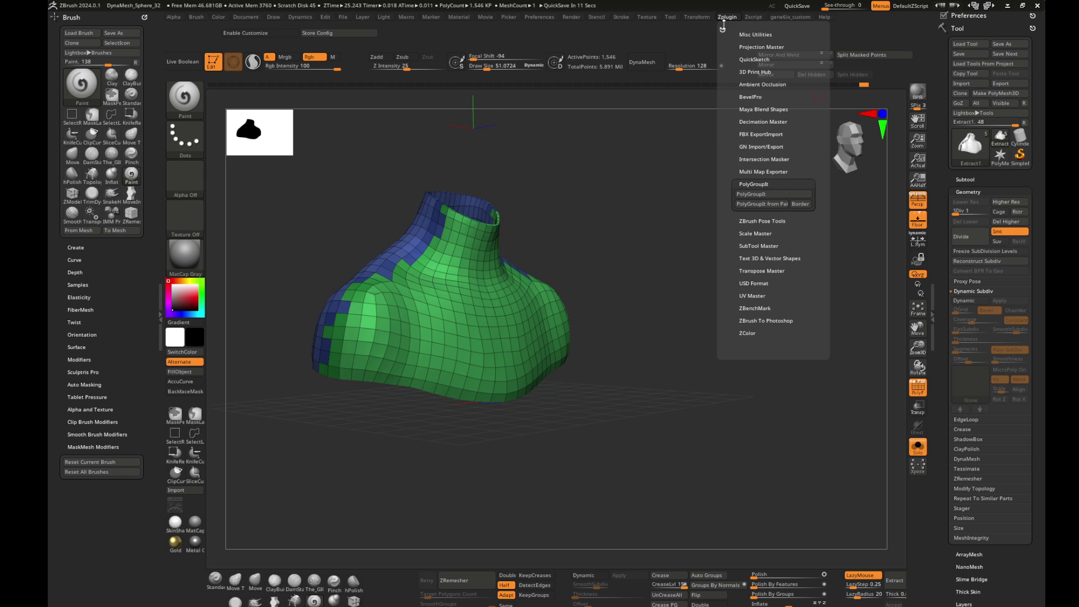
click(753, 295)
click(789, 301)
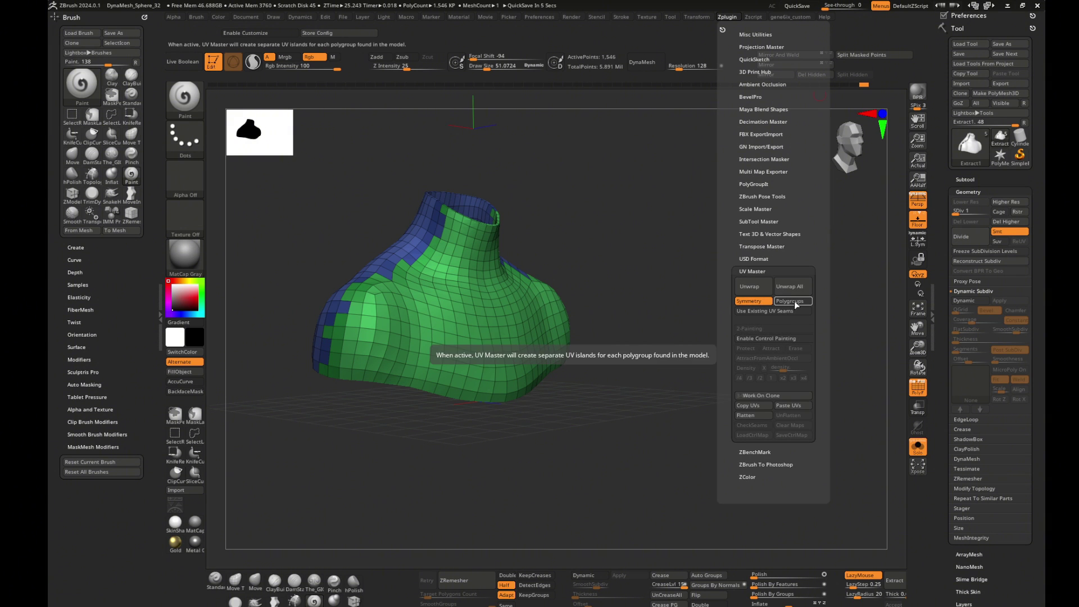
click(748, 286)
click(964, 180)
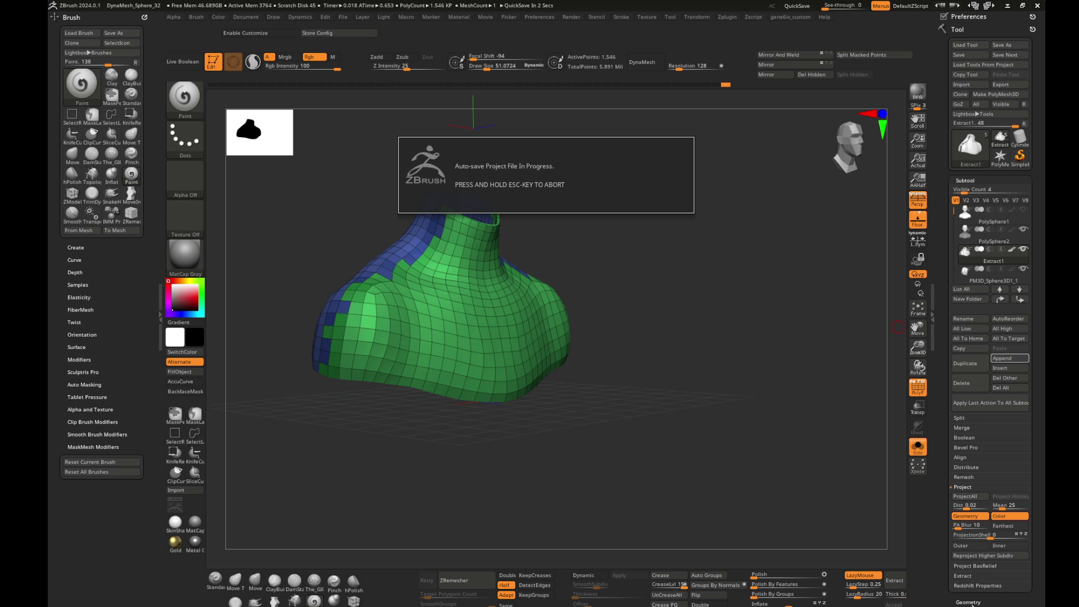
drag(769, 424, 607, 246)
- Repaint the shell's polygroups with ZModeler into blue and green regions, including the neck rim
click(357, 601)
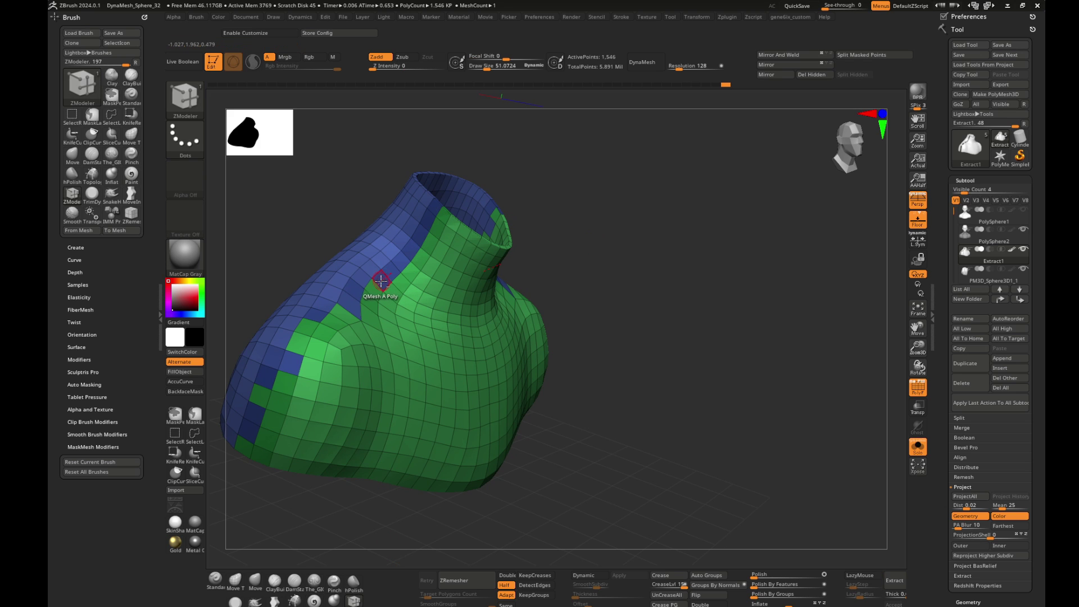
drag(381, 281, 258, 404)
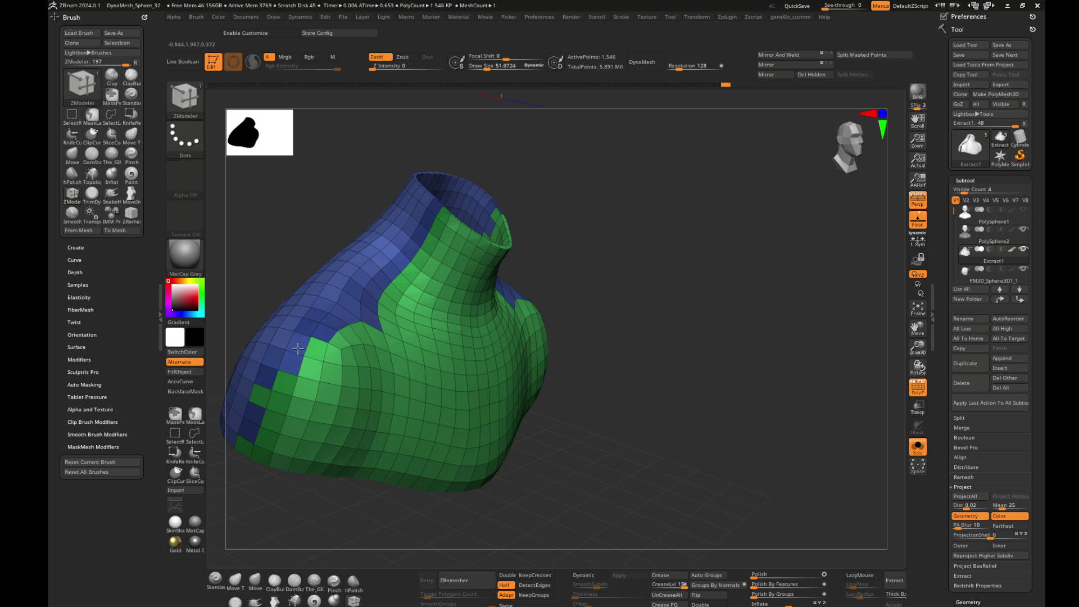
drag(252, 447, 312, 358)
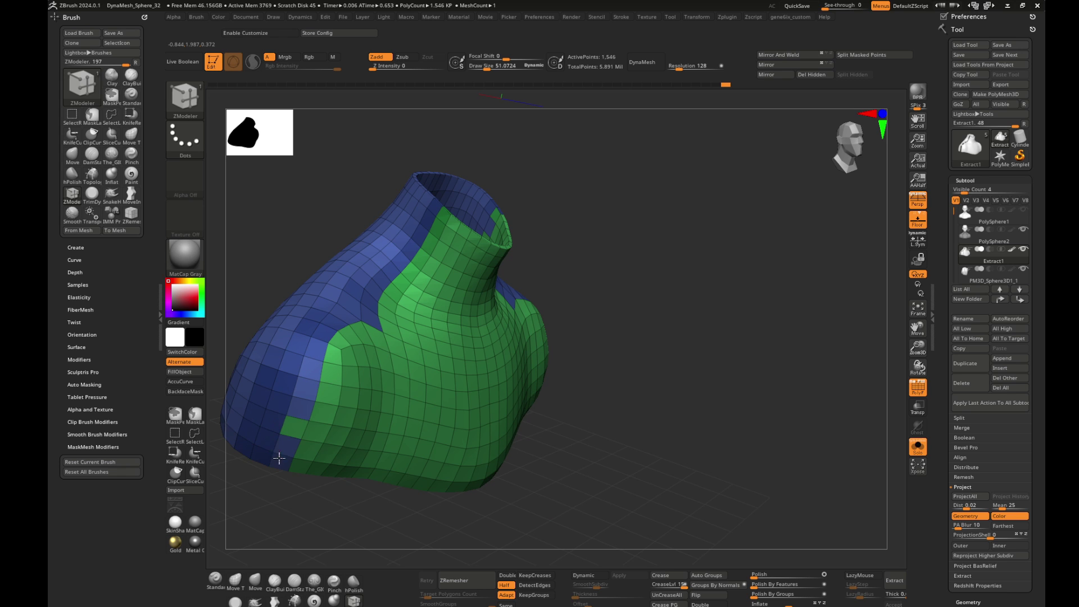
mouse_move(279, 458)
mouse_down()
mouse_move(720, 275)
mouse_move(655, 248)
mouse_move(724, 308)
mouse_up()
mouse_move(745, 422)
mouse_down()
mouse_move(621, 229)
mouse_move(374, 382)
mouse_up()
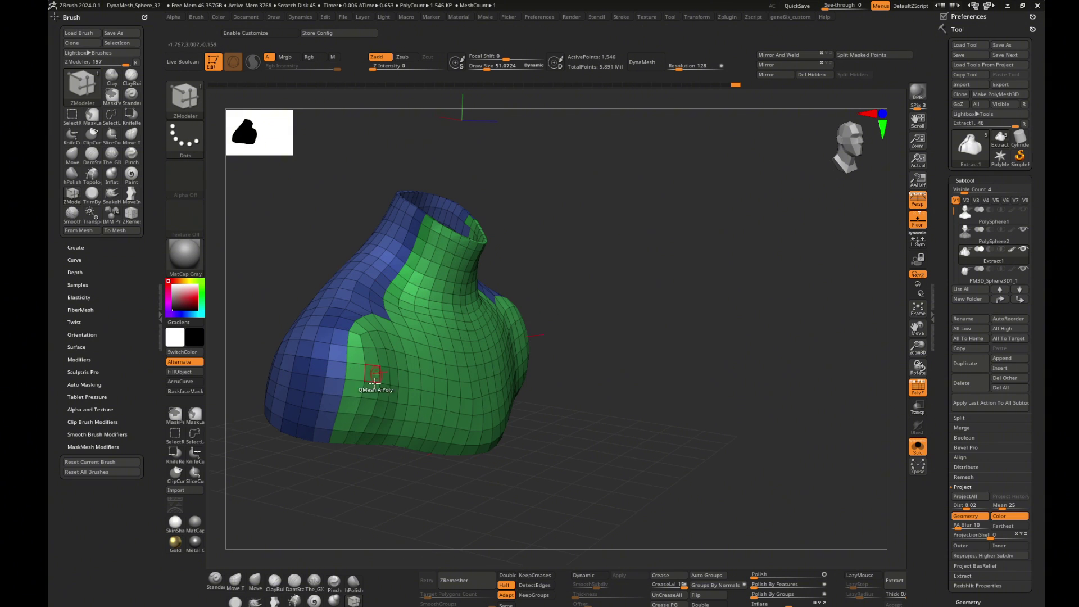
mouse_move(337, 436)
mouse_down()
mouse_move(317, 393)
mouse_move(323, 373)
mouse_move(342, 318)
mouse_move(402, 238)
mouse_move(383, 317)
mouse_up()
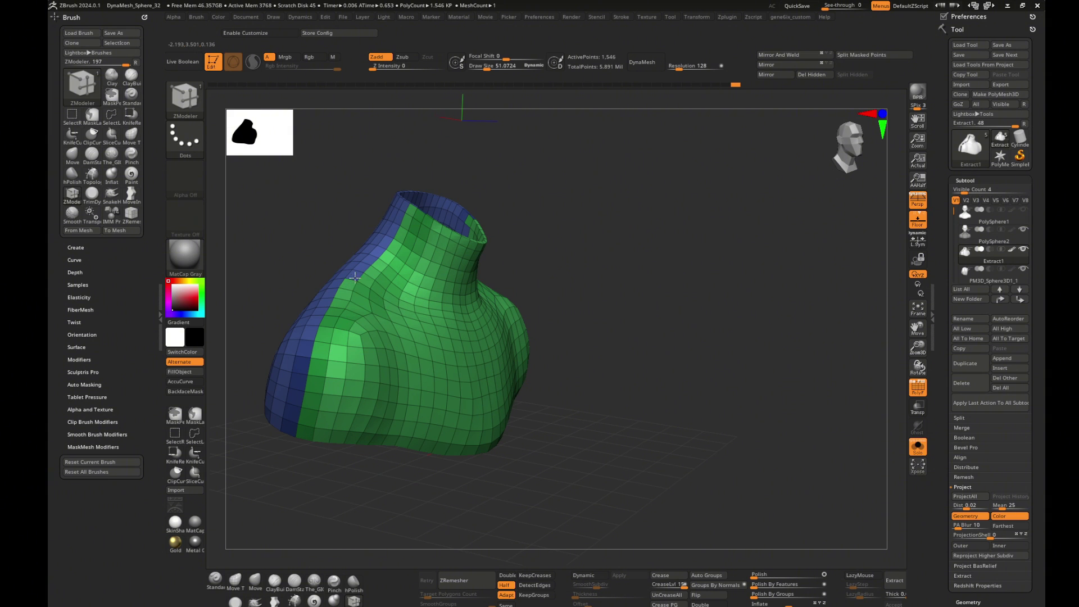
mouse_move(554, 222)
mouse_down()
mouse_move(749, 301)
mouse_move(481, 186)
mouse_up()
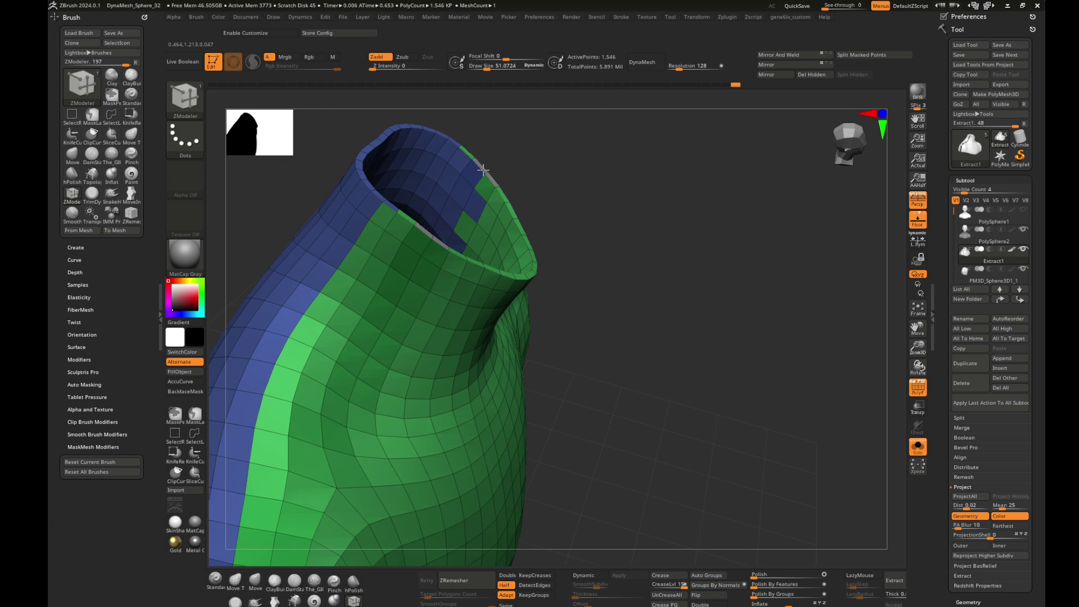
click(474, 188)
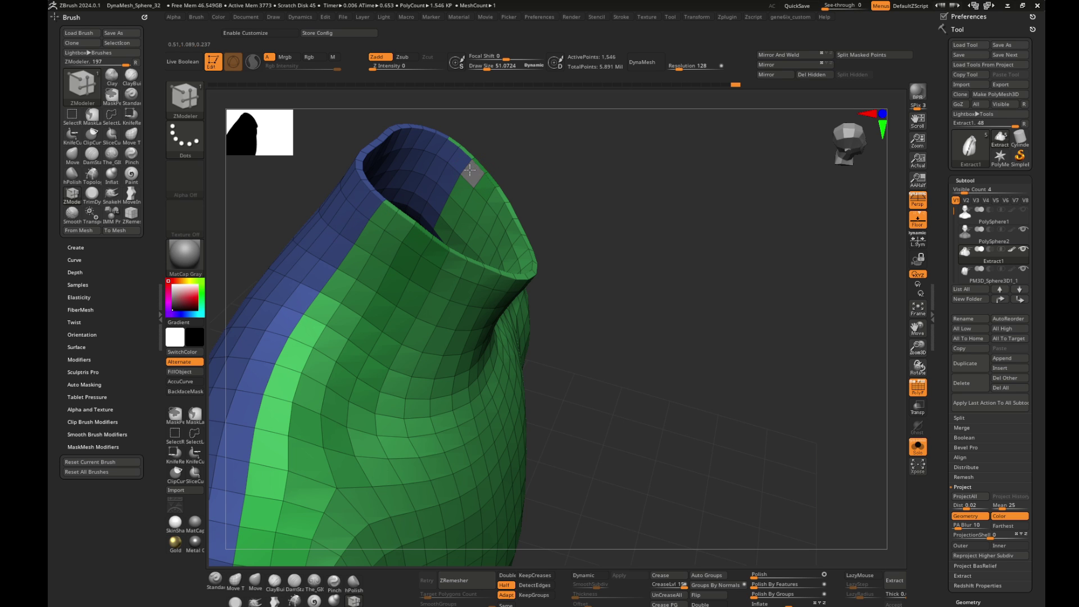
drag(557, 242, 692, 216)
- UV Master-unwrap the shell into three islands and raise it to SDiv 6 with PolyF off
click(727, 16)
click(753, 289)
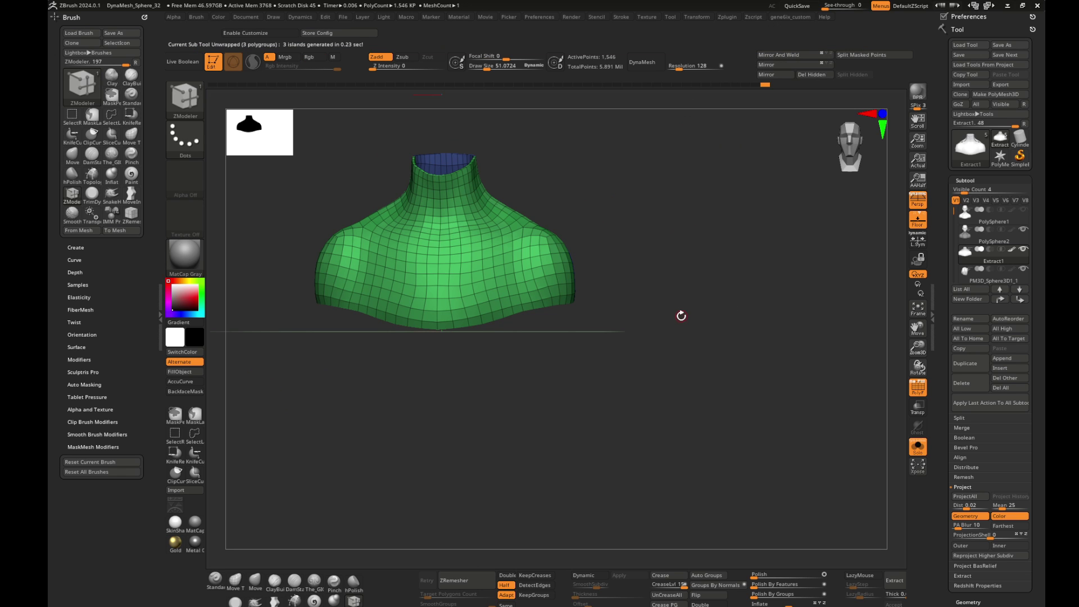
drag(681, 313, 724, 328)
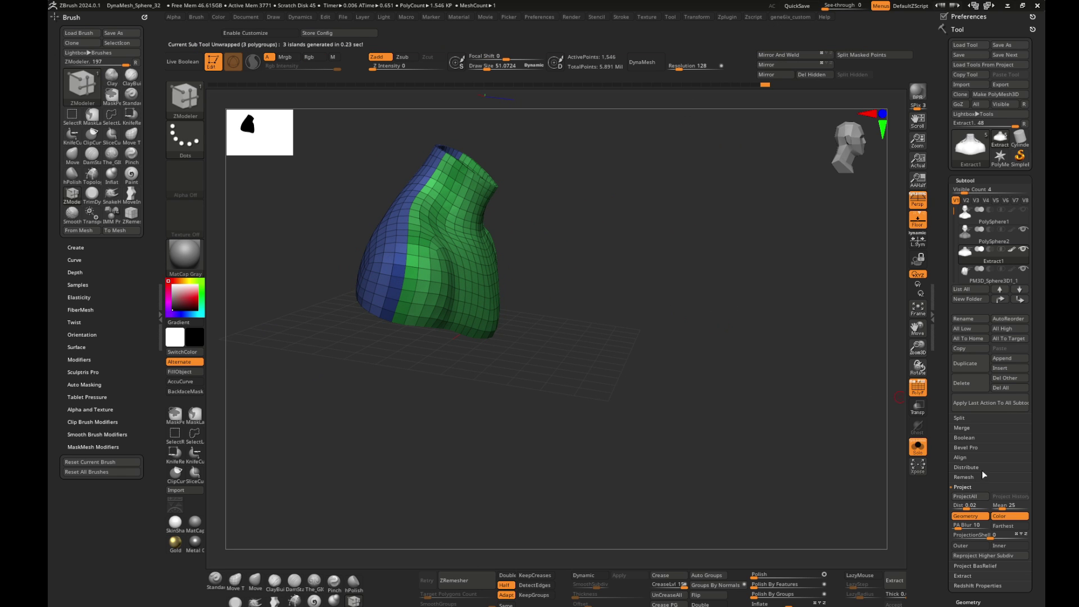
click(969, 179)
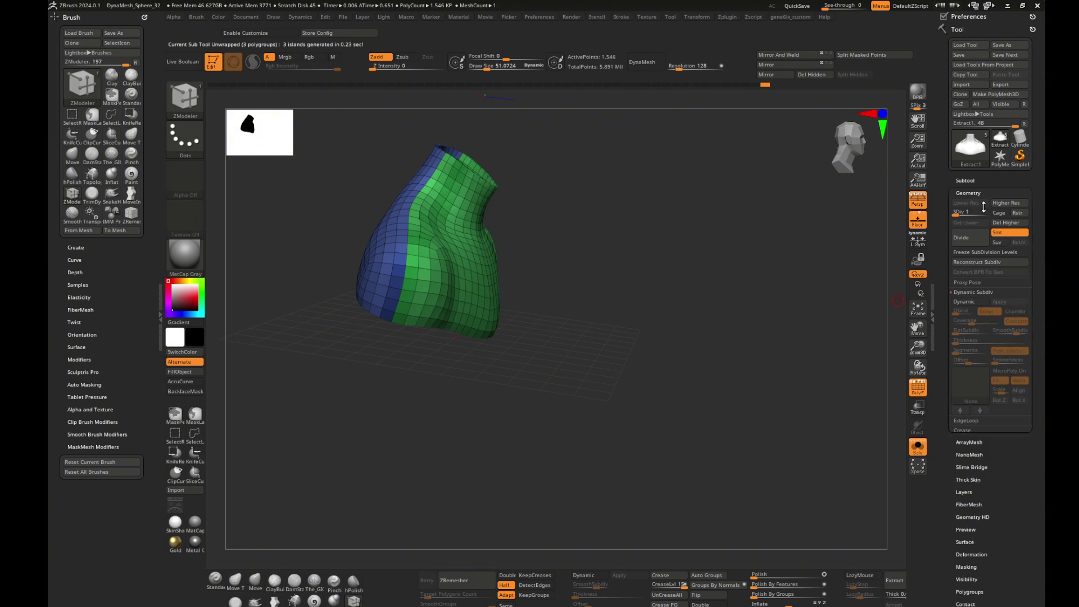
mouse_move(795, 238)
mouse_down()
mouse_move(742, 258)
mouse_move(889, 379)
mouse_up()
key(shift+f)
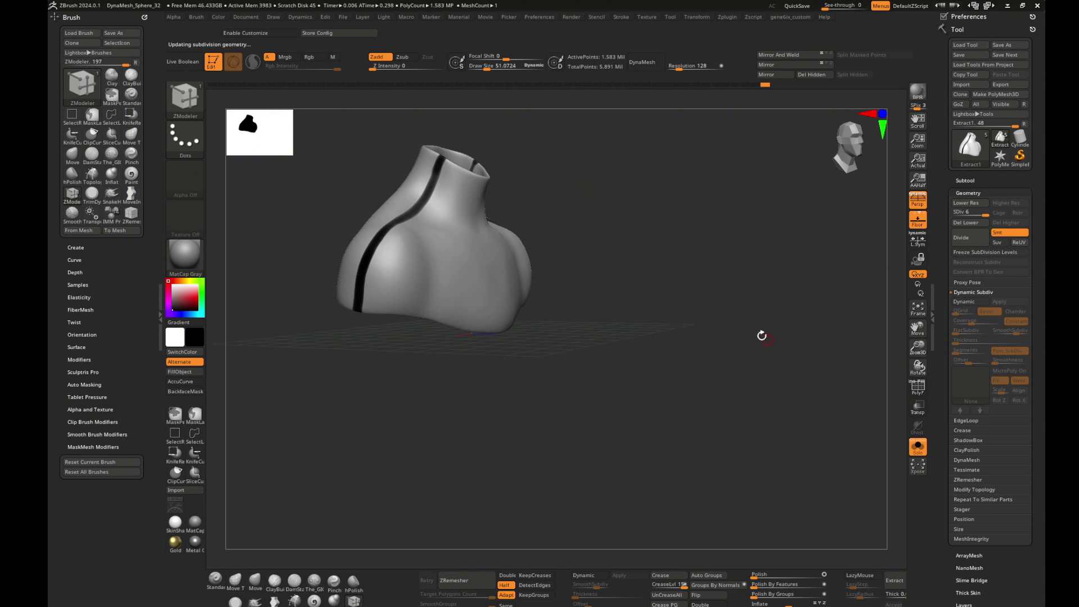
drag(761, 335, 715, 281)
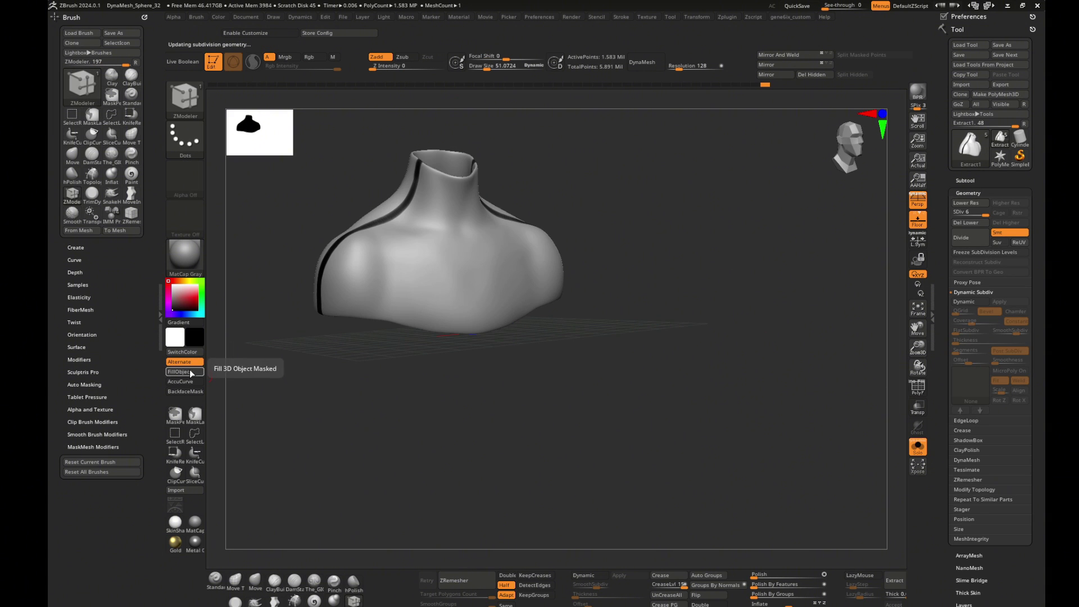
- Swap the main and secondary colours and scroll the Tool palette toward Surface
click(193, 352)
shift+drag(331, 369, 479, 373)
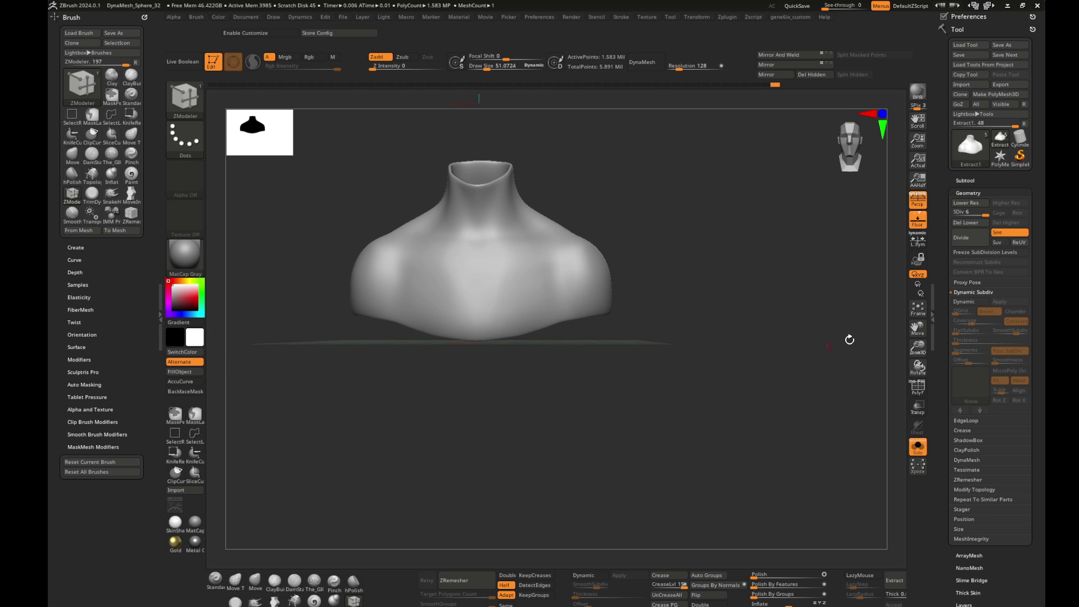
click(965, 180)
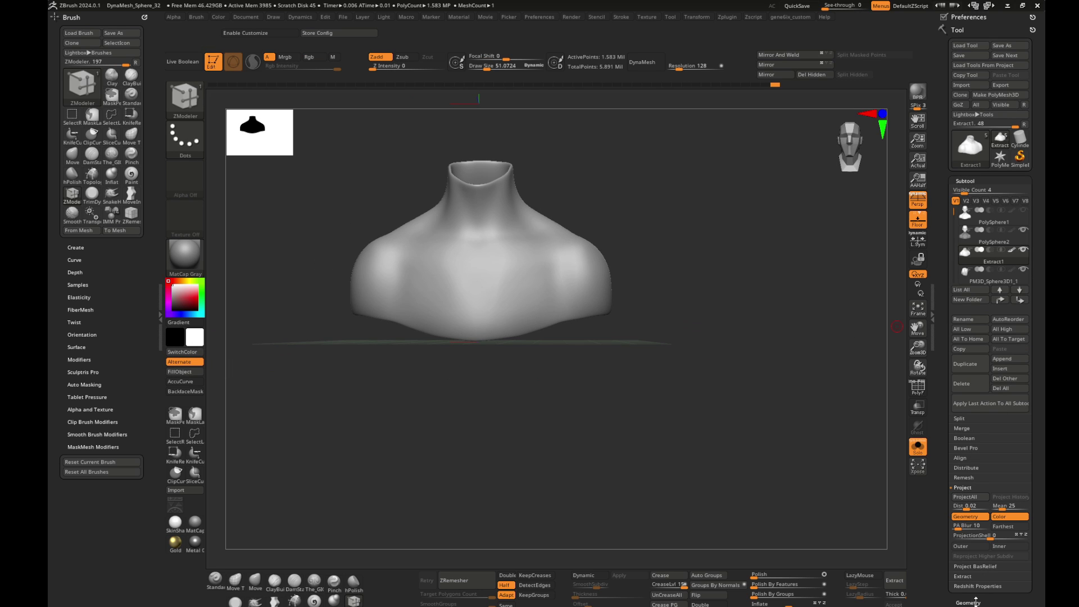
scroll(992, 601, down, 3)
scroll(968, 498, down, 3)
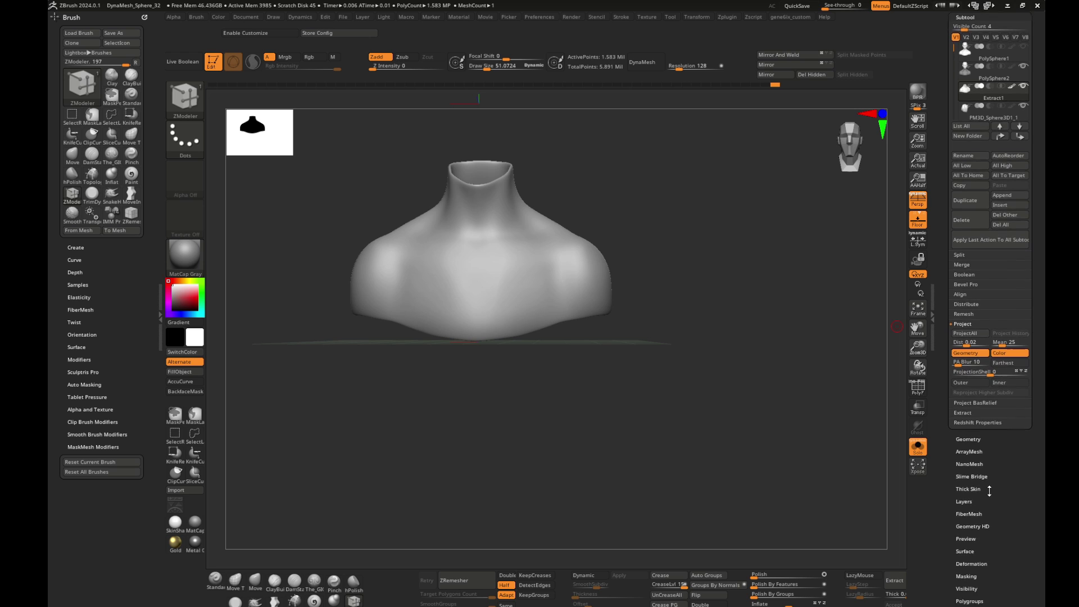
- Open the shell's Surface Noise editor and load weave03 from drive D as the alpha
click(967, 499)
click(963, 153)
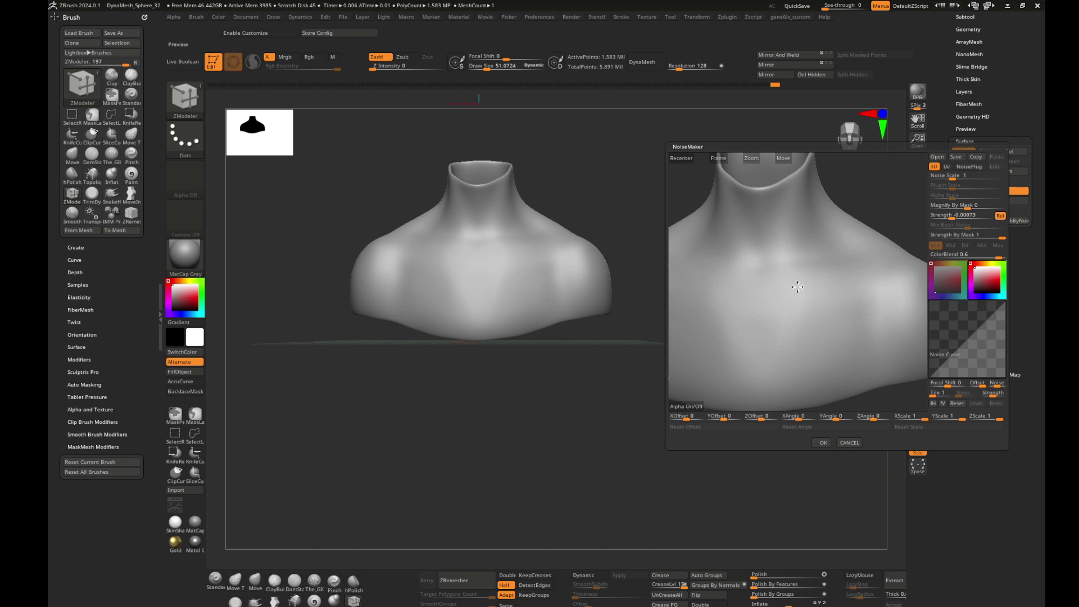
mouse_move(797, 287)
mouse_down()
mouse_move(863, 209)
mouse_move(759, 209)
mouse_move(843, 349)
mouse_move(886, 356)
mouse_up()
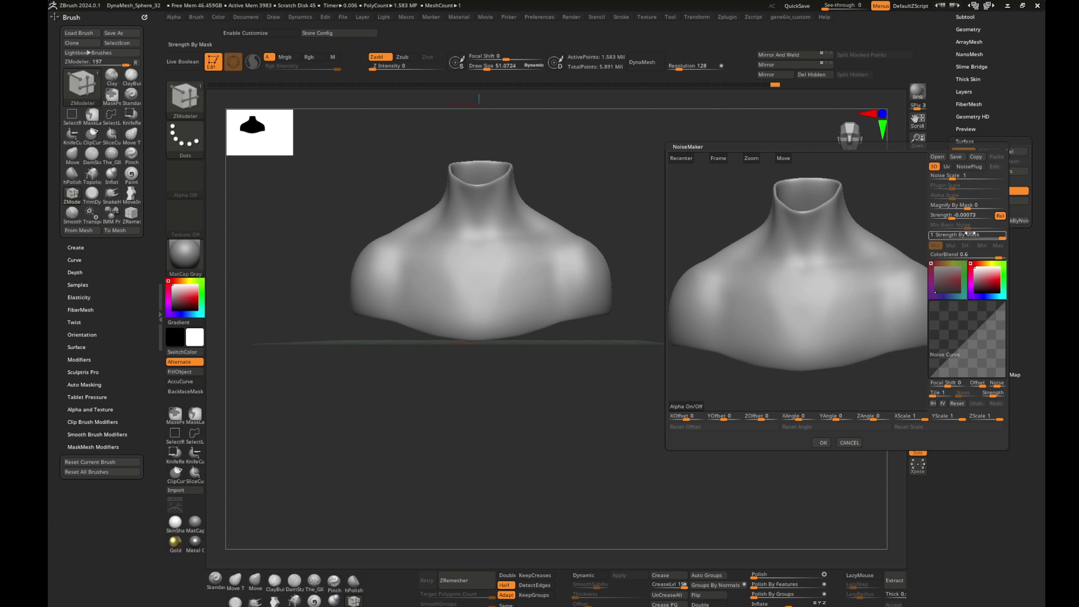
text(-0.006)
key(Return)
click(692, 406)
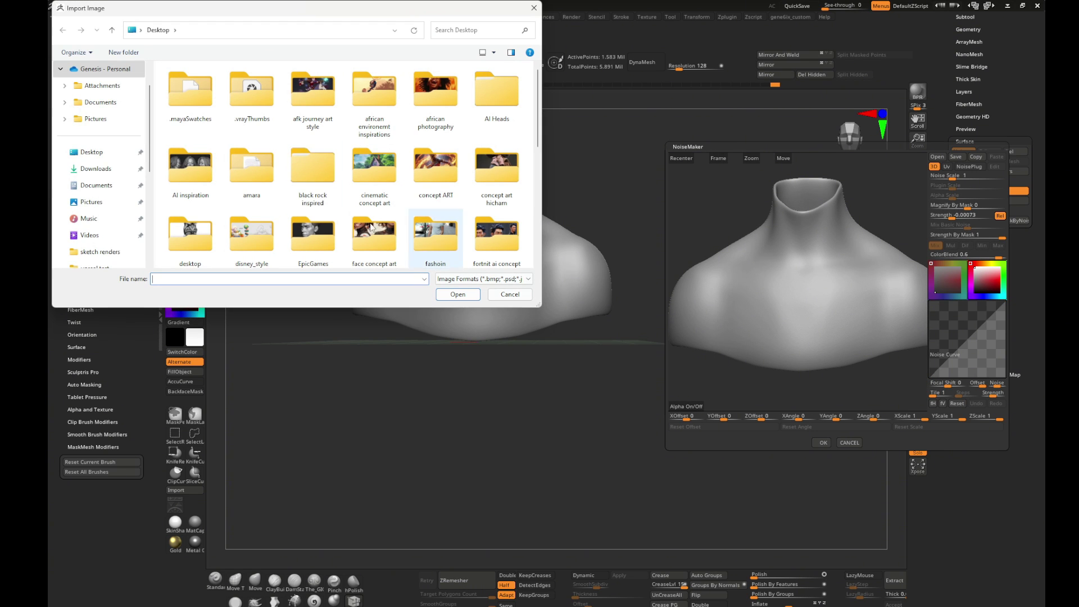
scroll(99, 168, down, 5)
click(112, 185)
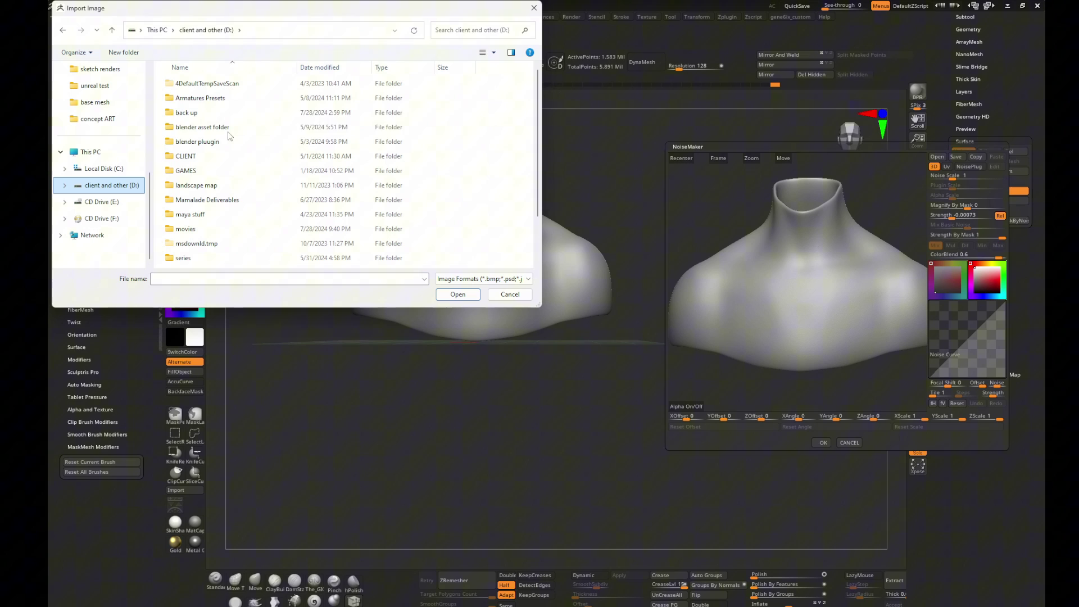
double_click(185, 112)
double_click(185, 112)
click(373, 100)
click(457, 293)
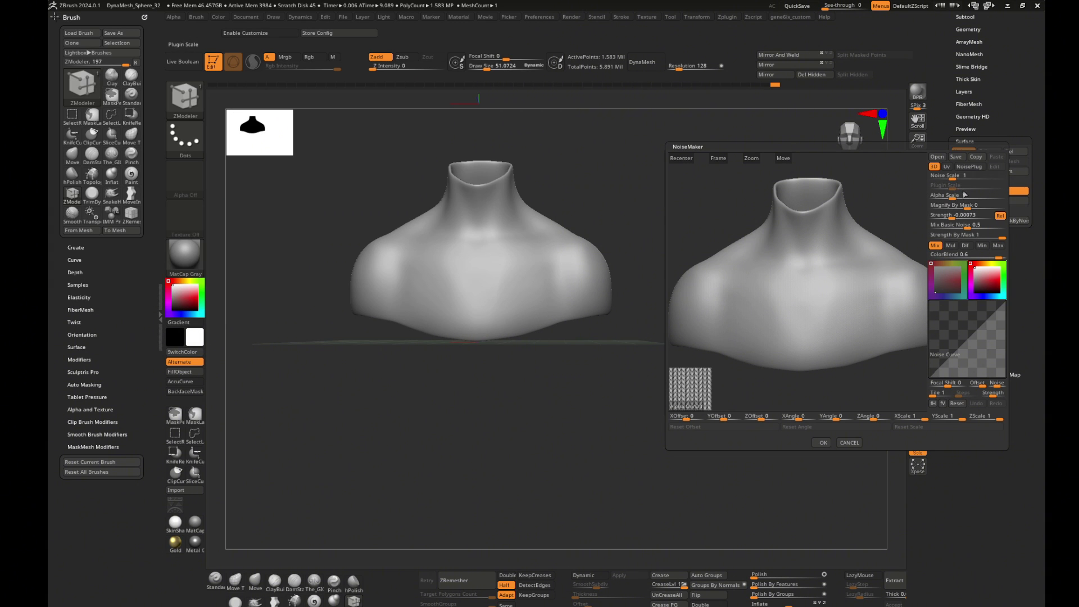
- Try alpha scale about 1.74, a deeper strength and basic-noise blend around 0.15
click(952, 196)
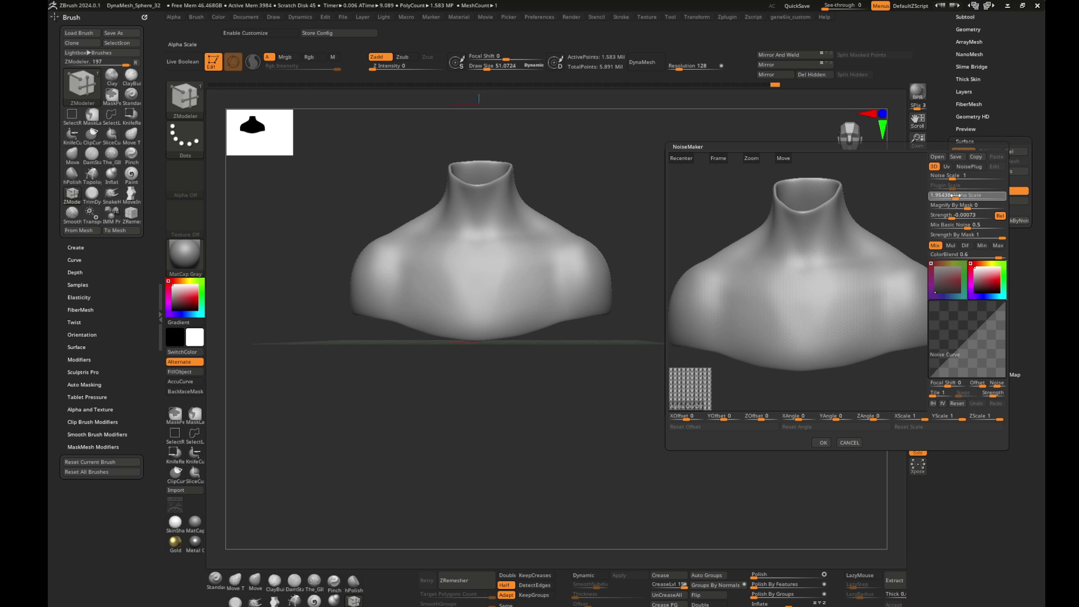
mouse_move(951, 195)
mouse_down()
mouse_move(945, 215)
mouse_move(900, 216)
mouse_up()
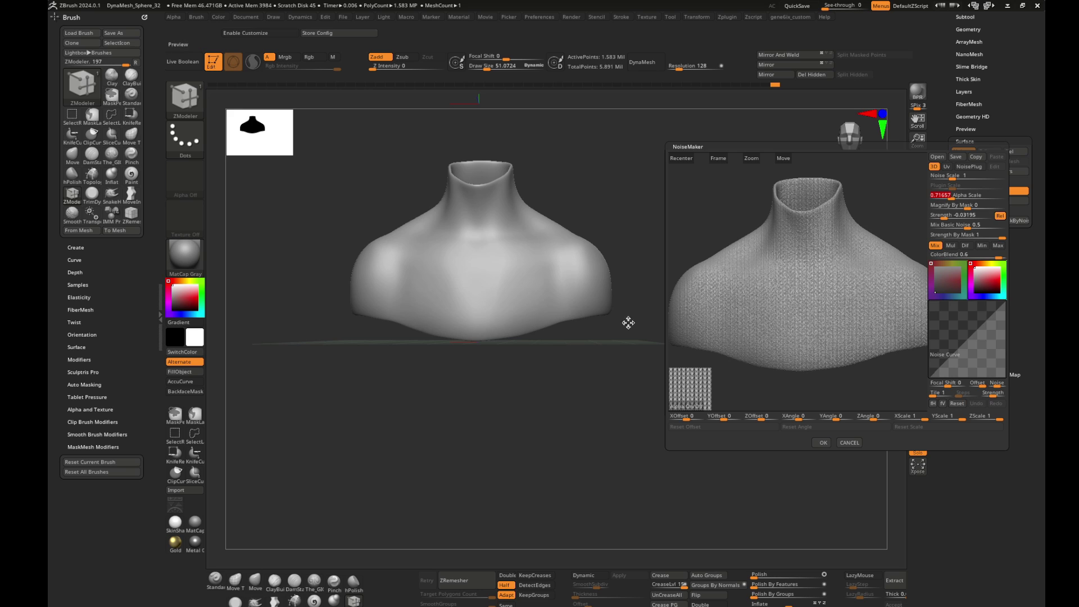
drag(796, 380, 798, 337)
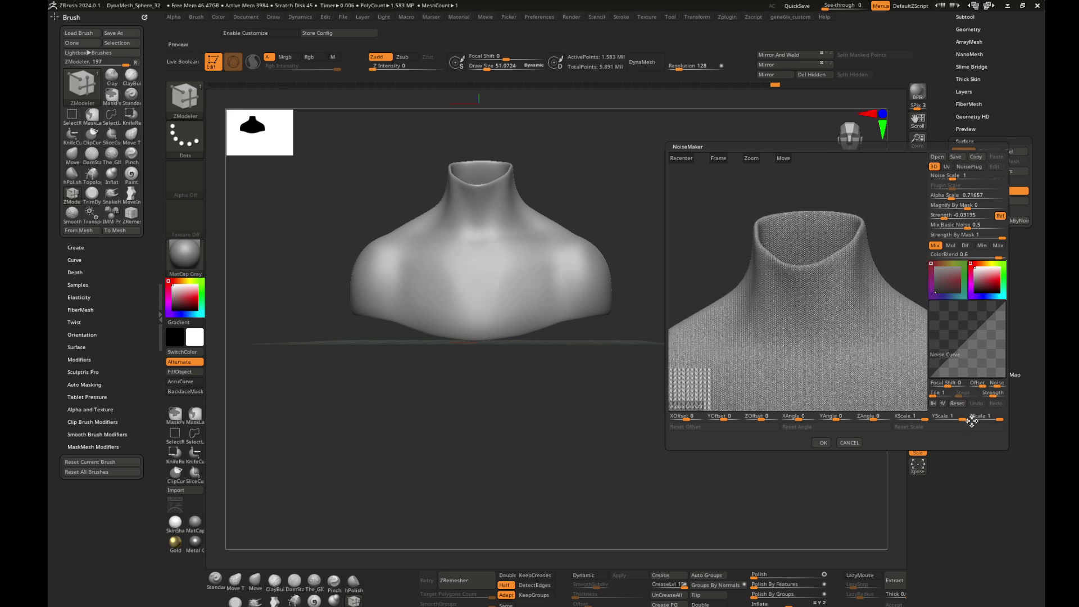
drag(826, 265, 819, 212)
drag(946, 215, 952, 197)
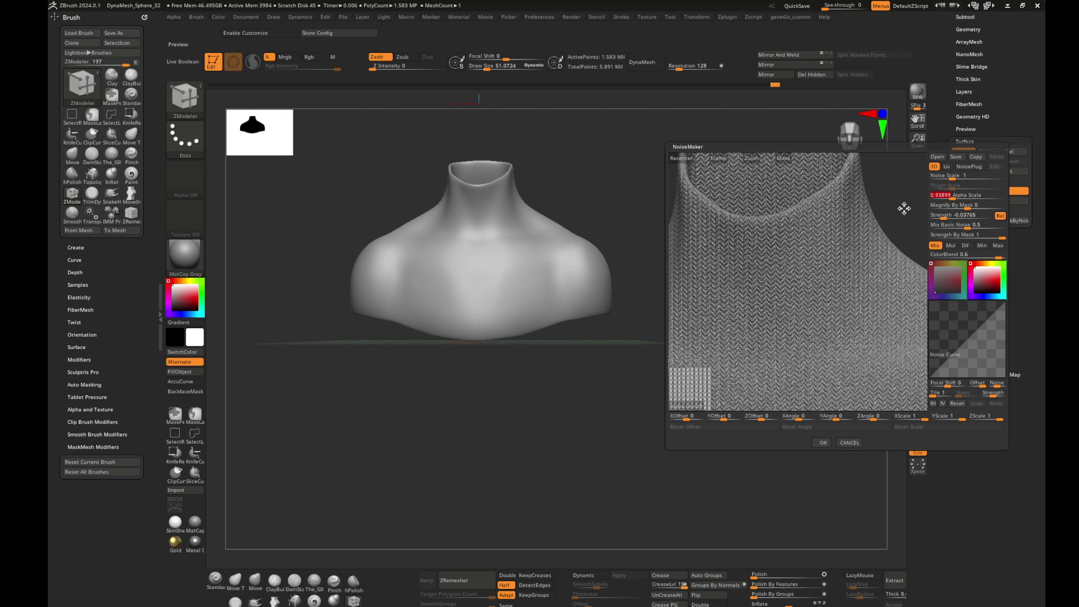
drag(962, 225, 942, 225)
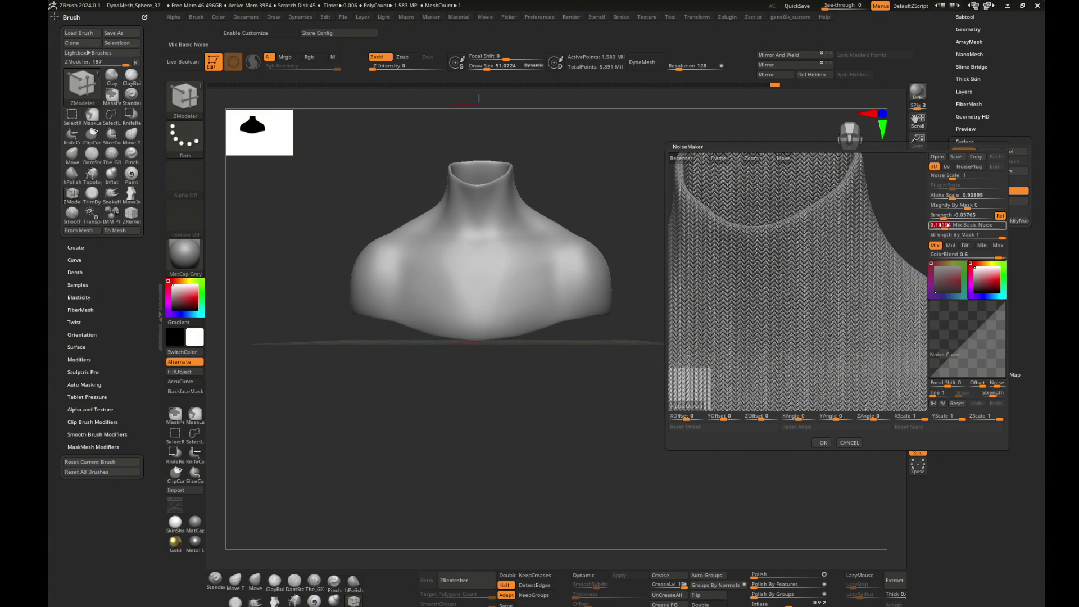
mouse_move(807, 229)
mouse_down()
mouse_move(918, 200)
mouse_move(864, 293)
mouse_move(735, 316)
mouse_up()
- Map the noise by UV, make the weave much finer, and set strength -0.05146
click(946, 166)
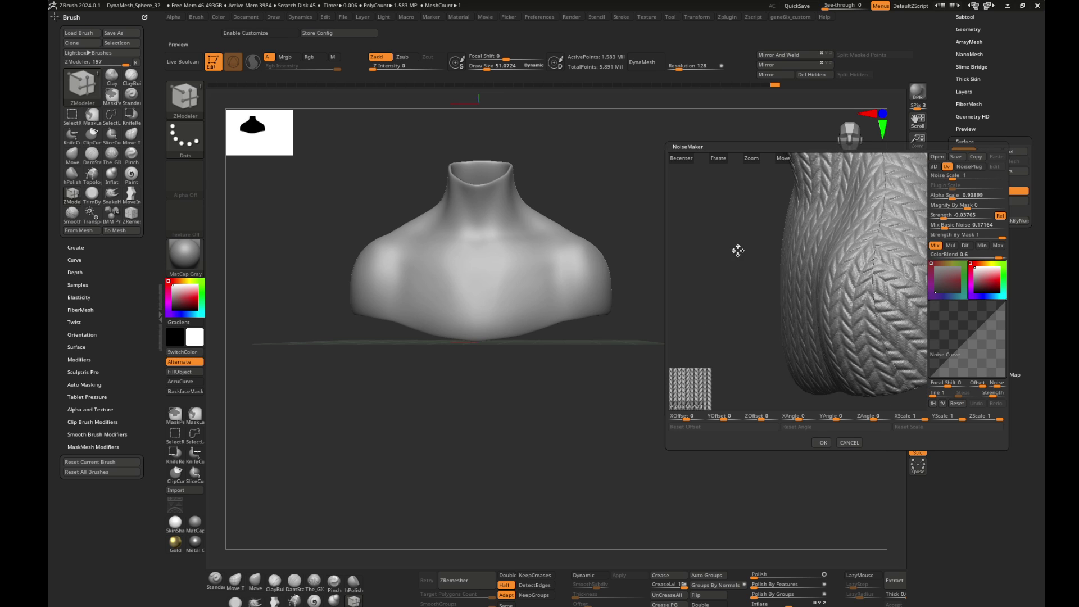
drag(738, 250, 904, 387)
mouse_move(896, 202)
mouse_down()
mouse_move(904, 394)
mouse_move(876, 294)
mouse_move(896, 253)
mouse_up()
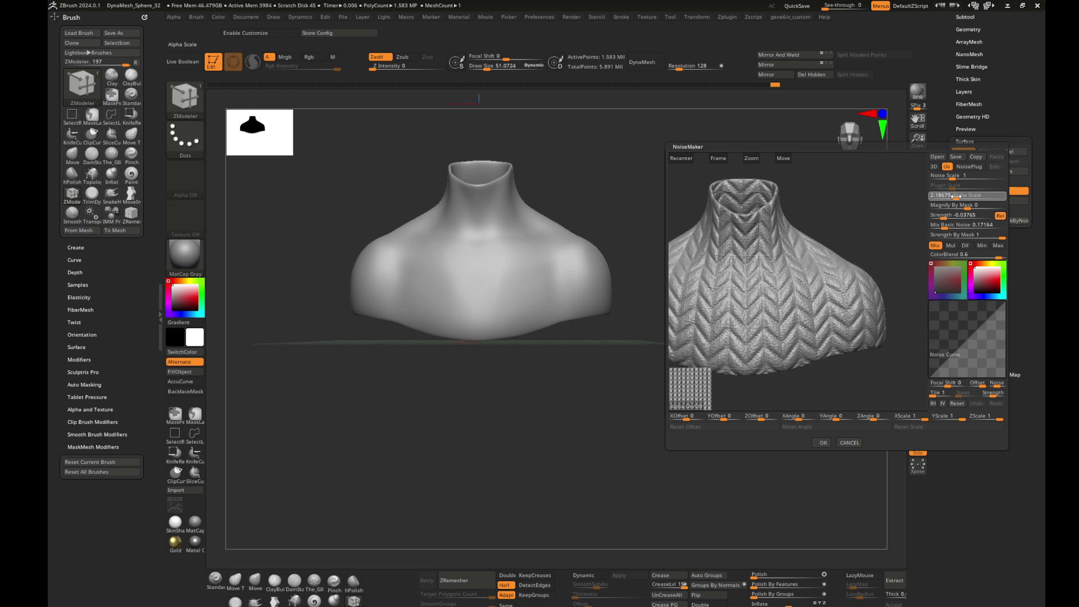
drag(952, 197, 931, 216)
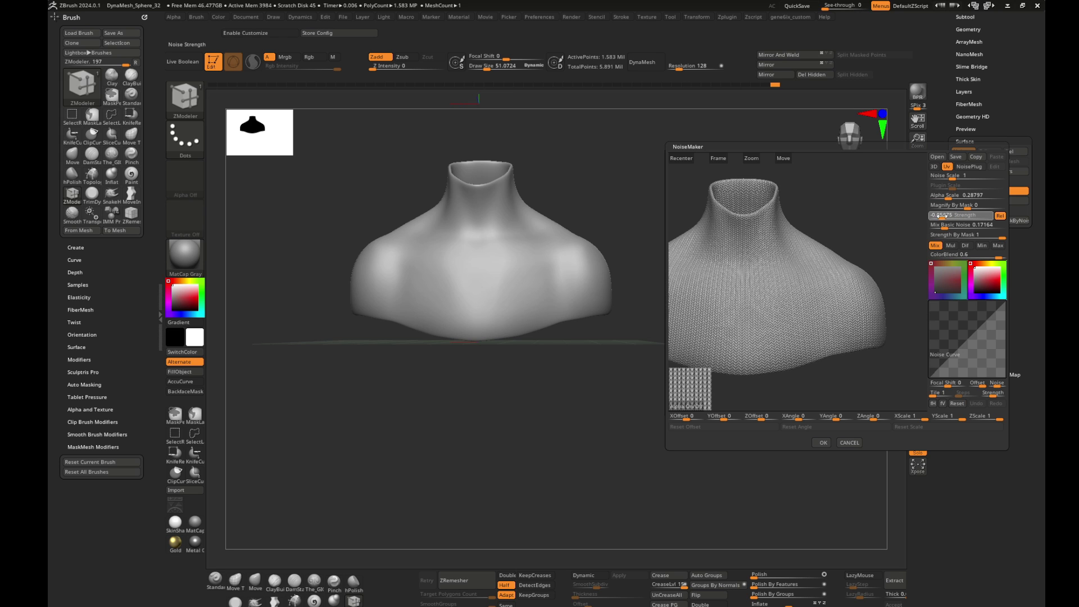
drag(851, 241, 882, 232)
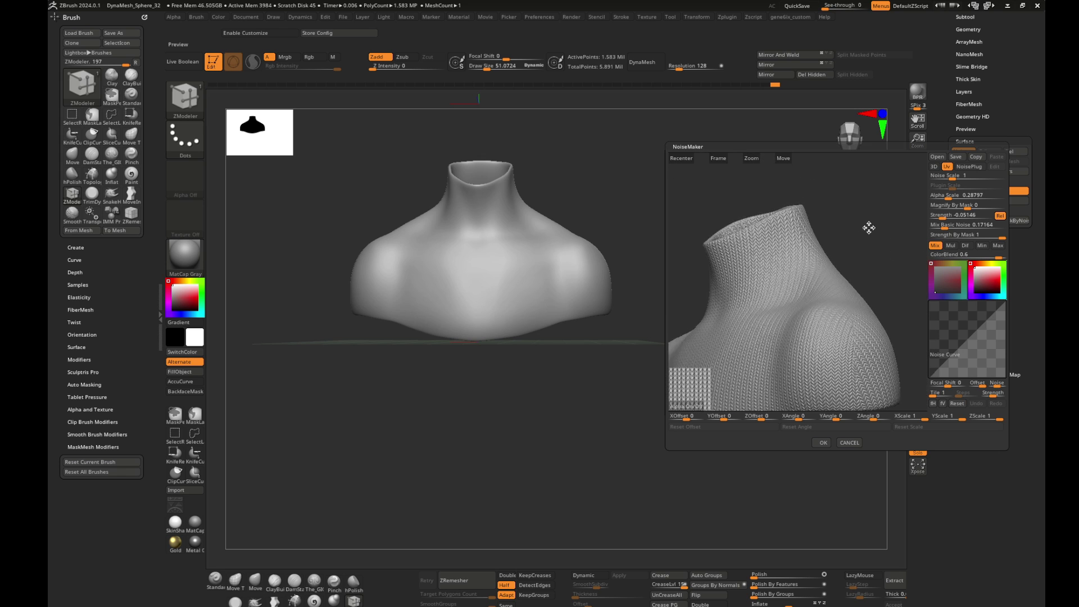
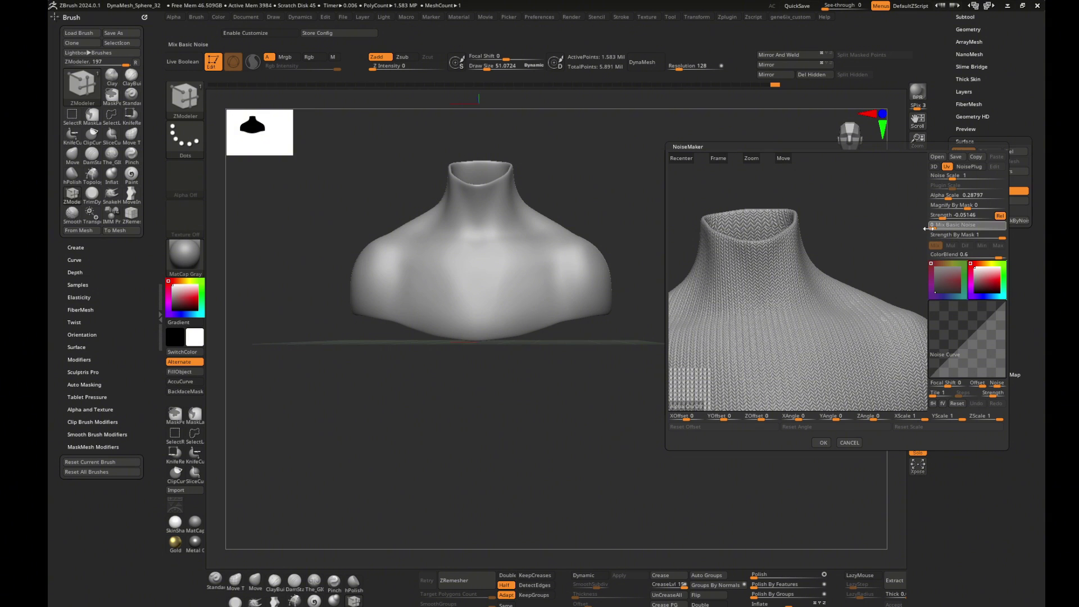
- Set Mix Basic Noise 0, Magnify By Mask -0.569 and Noise Scale 1.069, then accept the knit noise
click(941, 217)
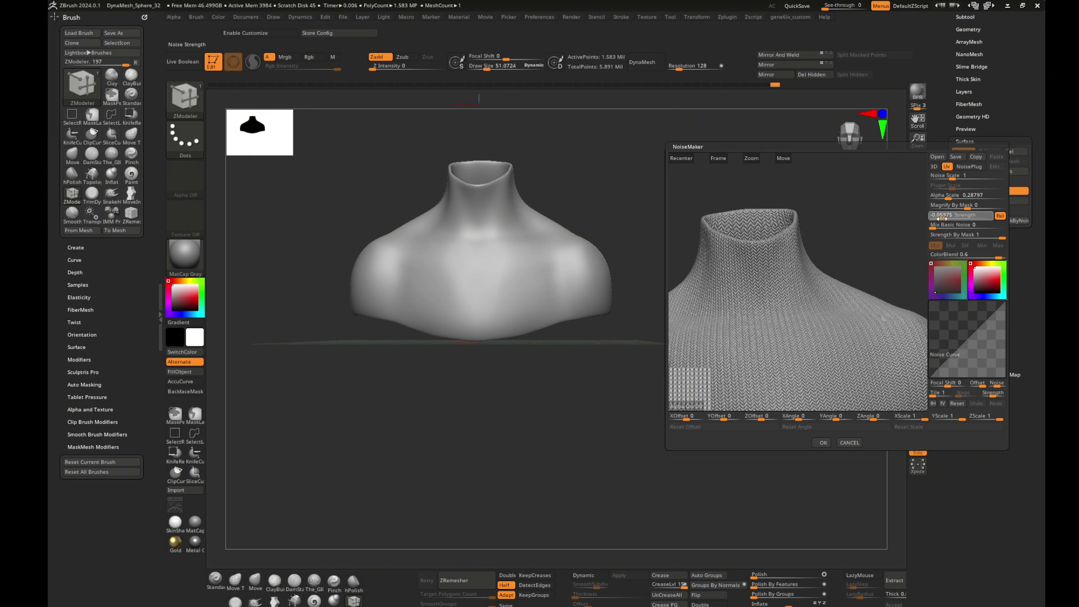
mouse_move(890, 235)
mouse_down()
mouse_move(866, 241)
mouse_move(922, 228)
mouse_up()
click(948, 223)
click(966, 206)
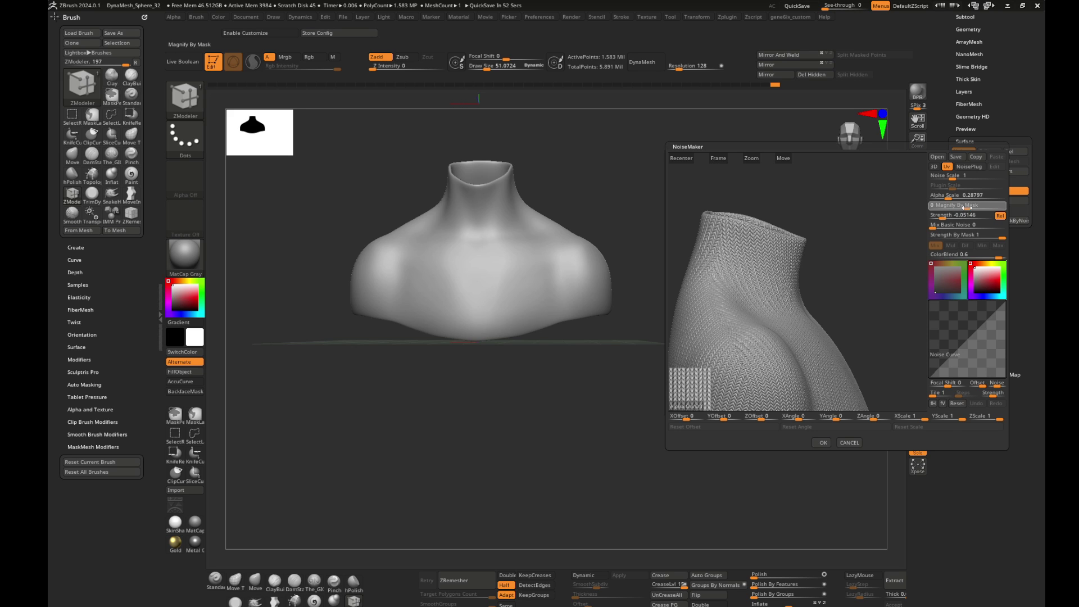
text(-1.14257)
drag(946, 206, 961, 176)
drag(843, 238, 830, 237)
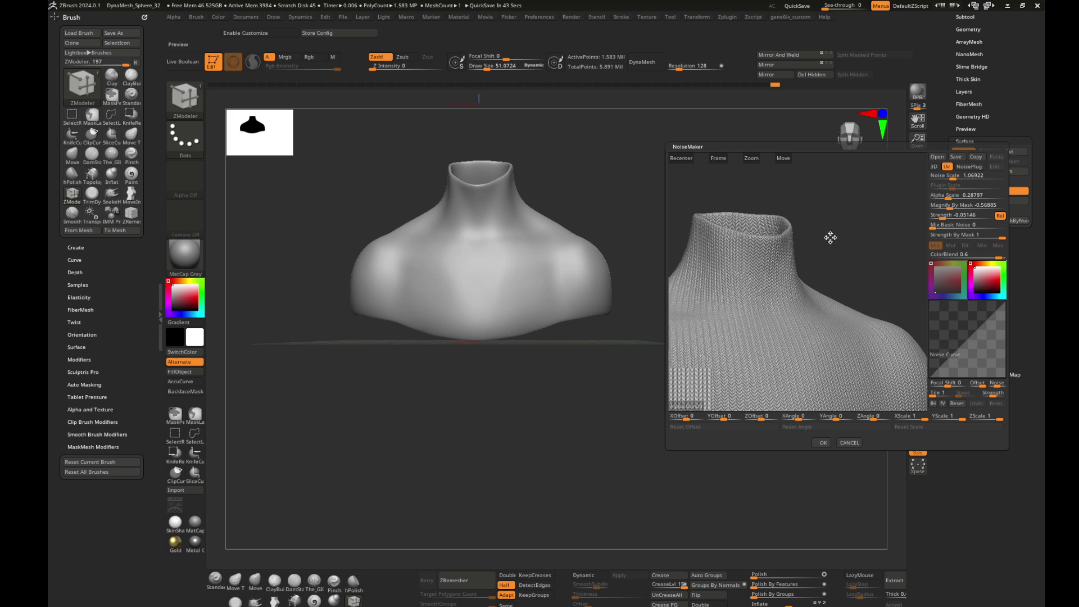
click(823, 443)
mouse_move(812, 431)
mouse_down()
mouse_move(696, 249)
mouse_move(909, 387)
mouse_up()
- Unhide the other subtools, drop to the lowest subdivision level and apply the knit noise to the mesh
click(917, 446)
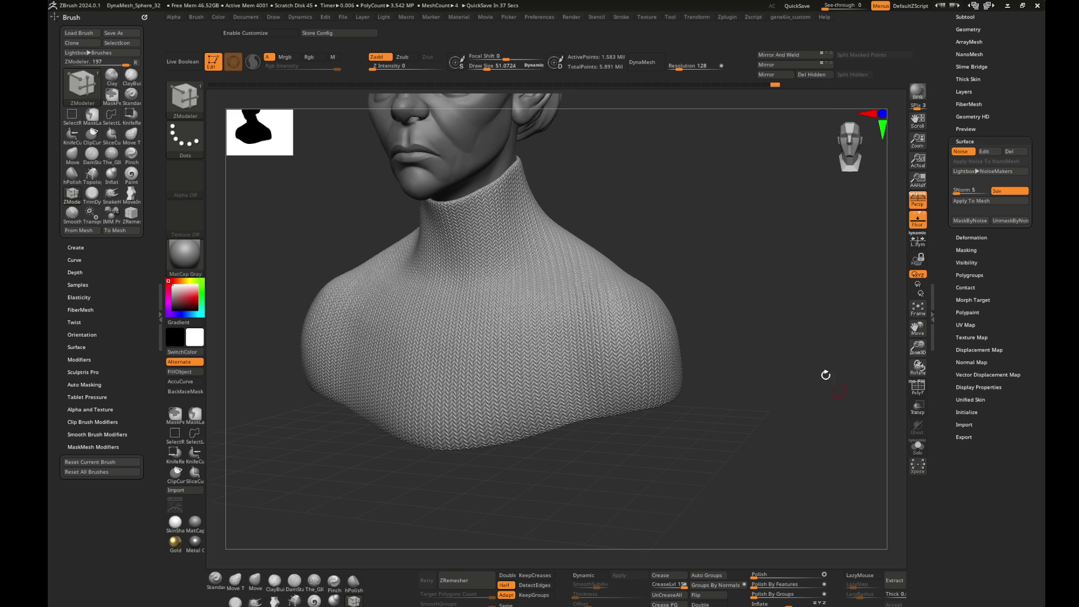
mouse_move(823, 373)
mouse_down()
mouse_move(743, 286)
mouse_move(814, 333)
mouse_move(753, 337)
mouse_move(752, 280)
mouse_move(751, 305)
mouse_move(795, 294)
mouse_move(790, 306)
mouse_up()
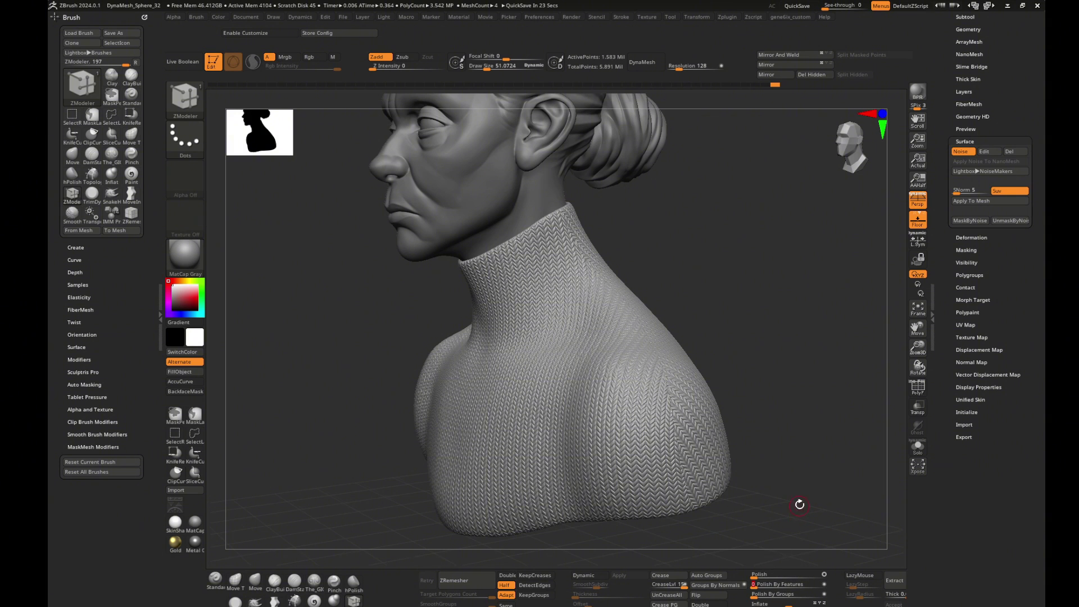
key(shift+d)
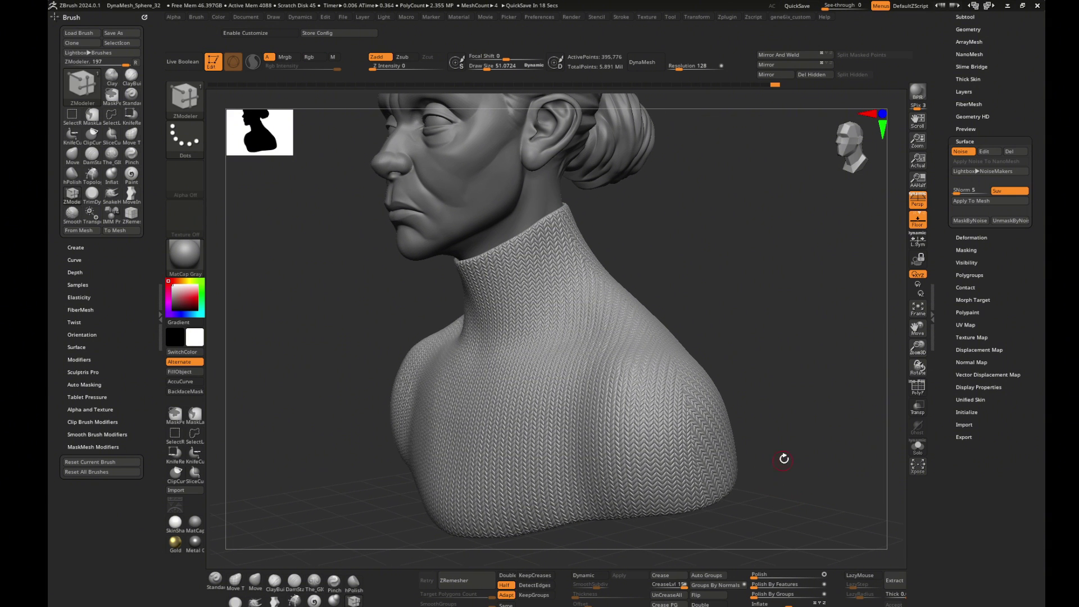
key(shift+d)
key(shift+d)
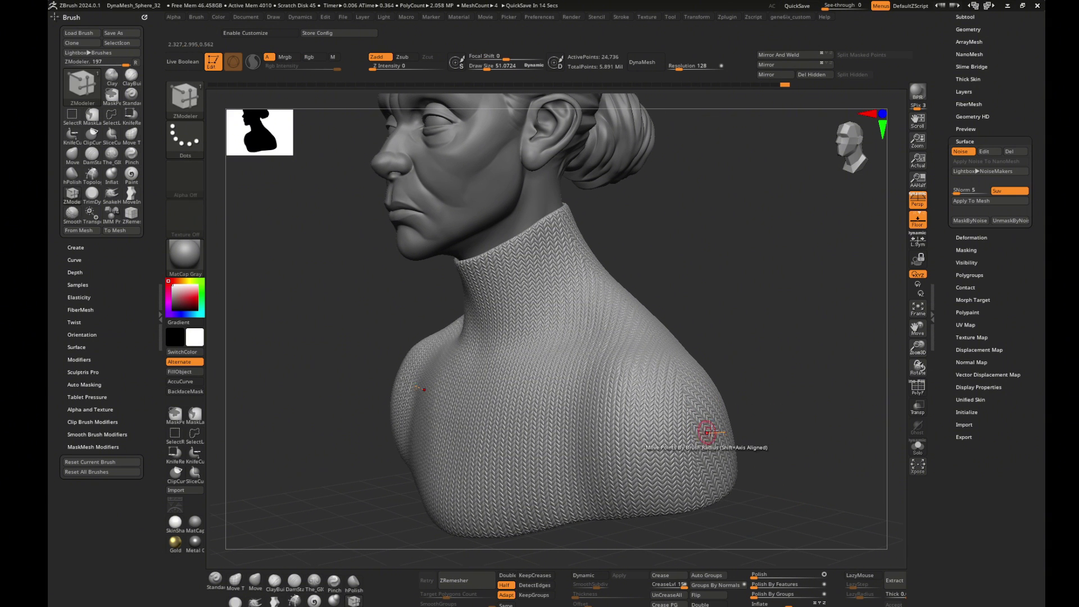
right_drag(705, 436, 812, 404)
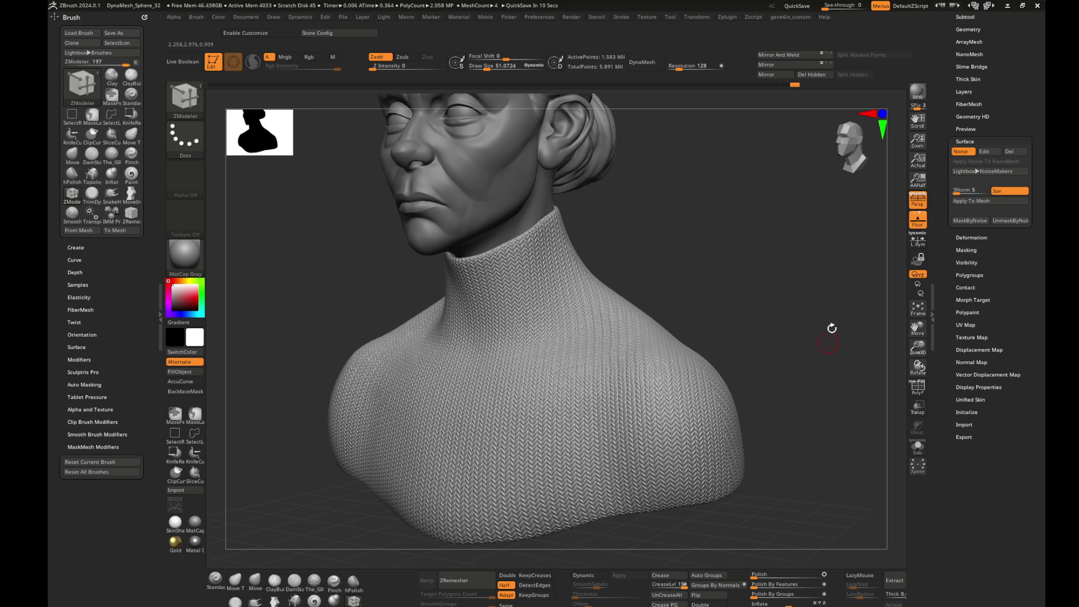
click(982, 201)
mouse_move(770, 233)
mouse_down()
mouse_move(757, 240)
mouse_move(792, 221)
mouse_up()
- Orbit the bust through three-quarter, front and left-profile views to inspect the baked knit
key(shift)
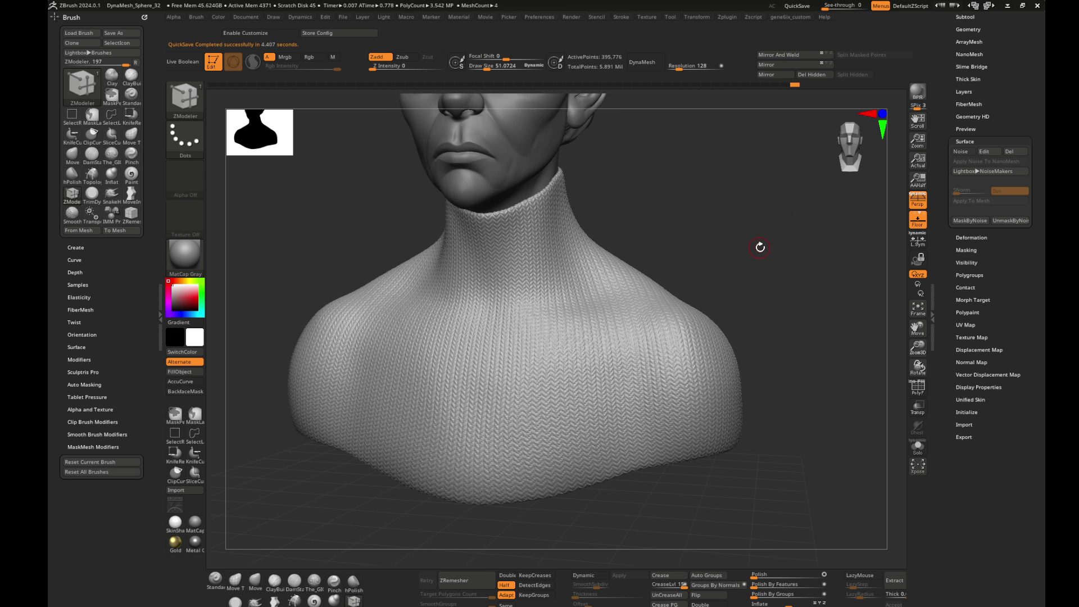
drag(759, 247, 750, 263)
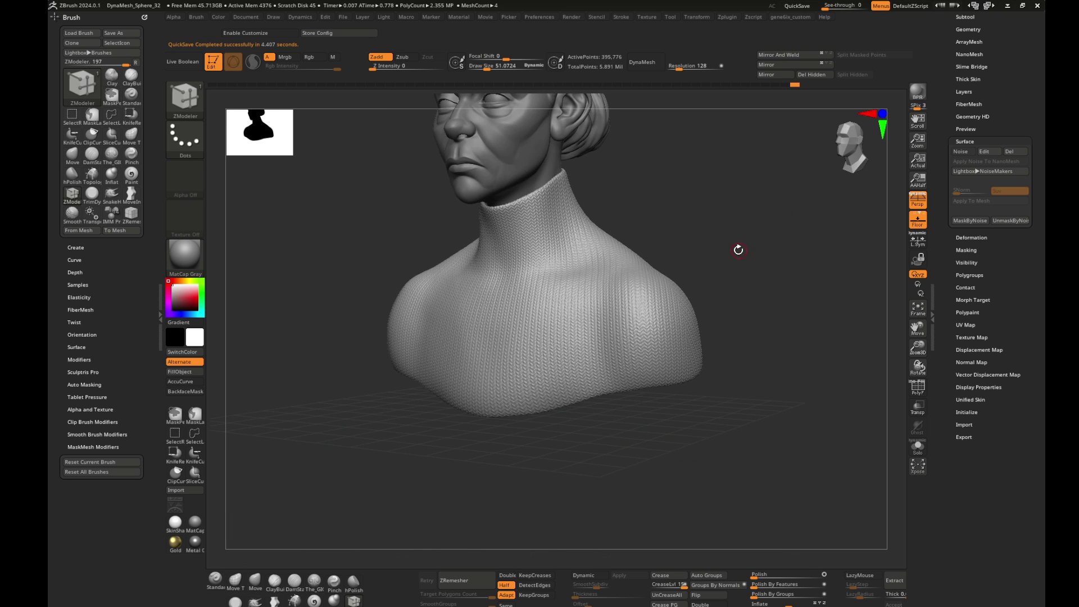
mouse_move(800, 474)
mouse_down()
mouse_move(800, 459)
mouse_move(830, 452)
mouse_up()
drag(770, 557, 811, 419)
drag(850, 324, 739, 224)
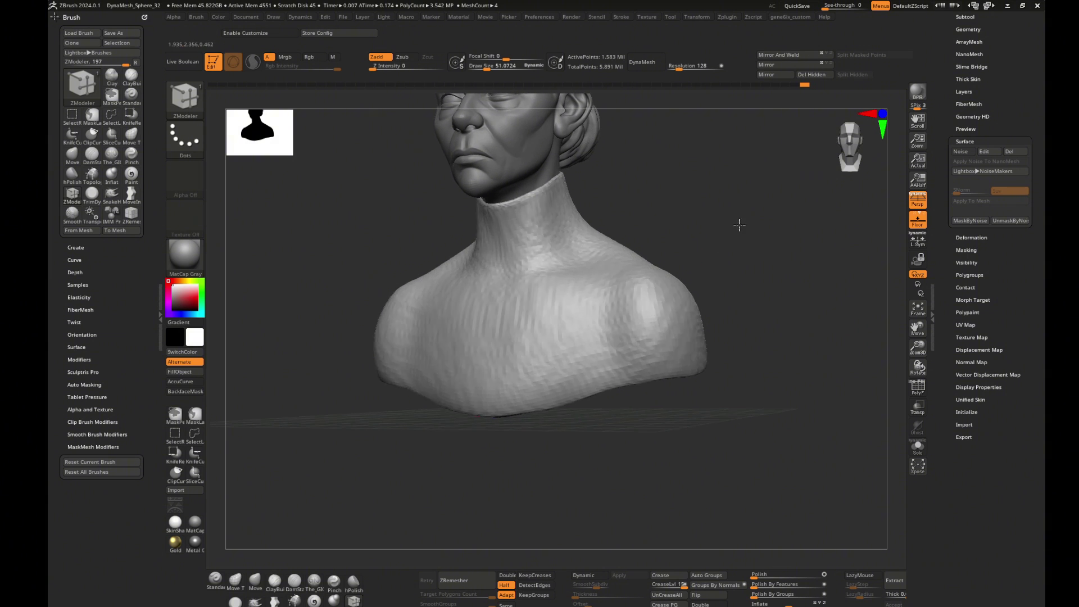
- Mask the entire turtleneck with Ctrl+A and frame the bust
key(ctrl+a)
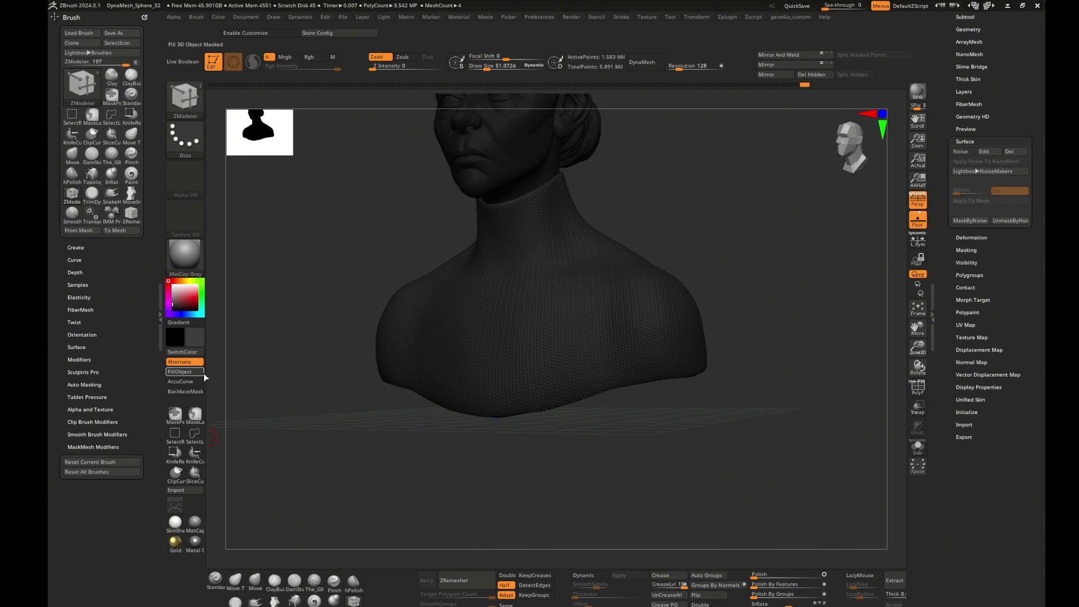
shift+drag(373, 390, 782, 397)
key(f)
scroll(696, 229, down, 3)
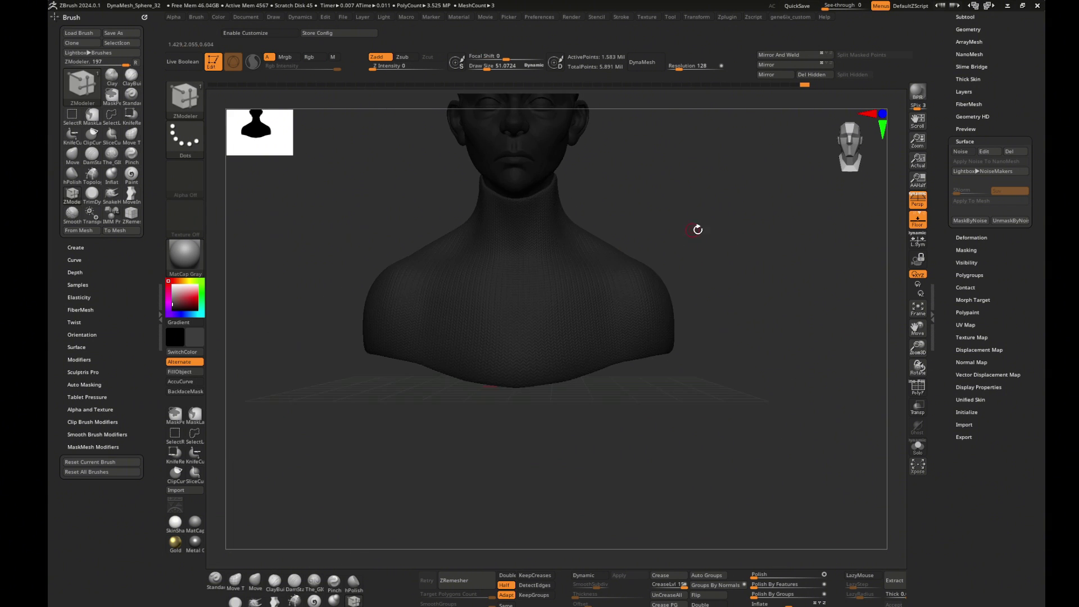
drag(695, 229, 201, 338)
mouse_move(184, 297)
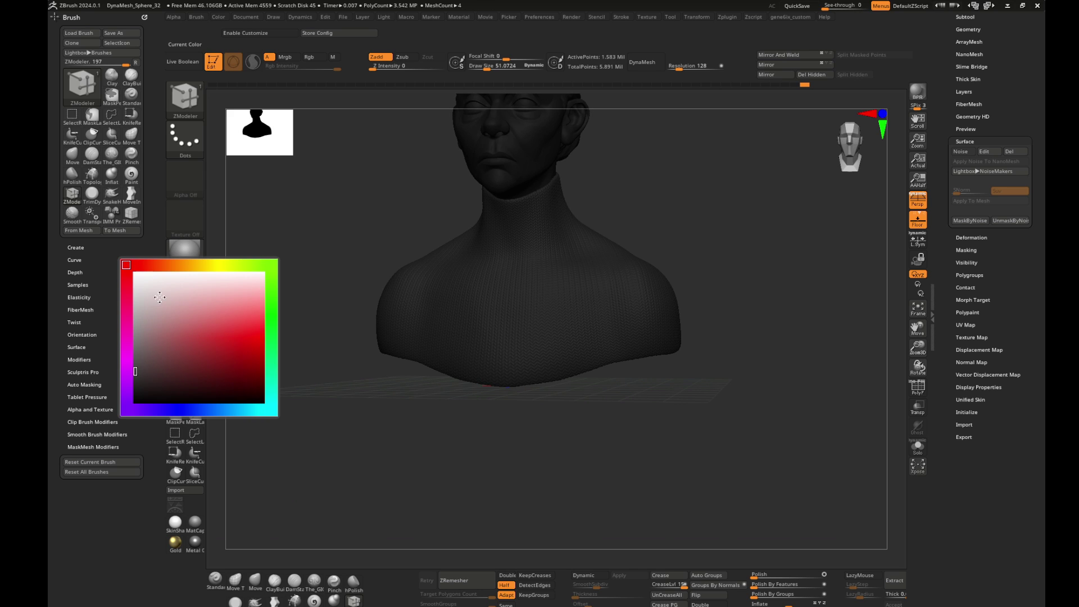
- Make the head (PolySphere2) the active subtool and settle on a left side profile
alt+click(533, 220)
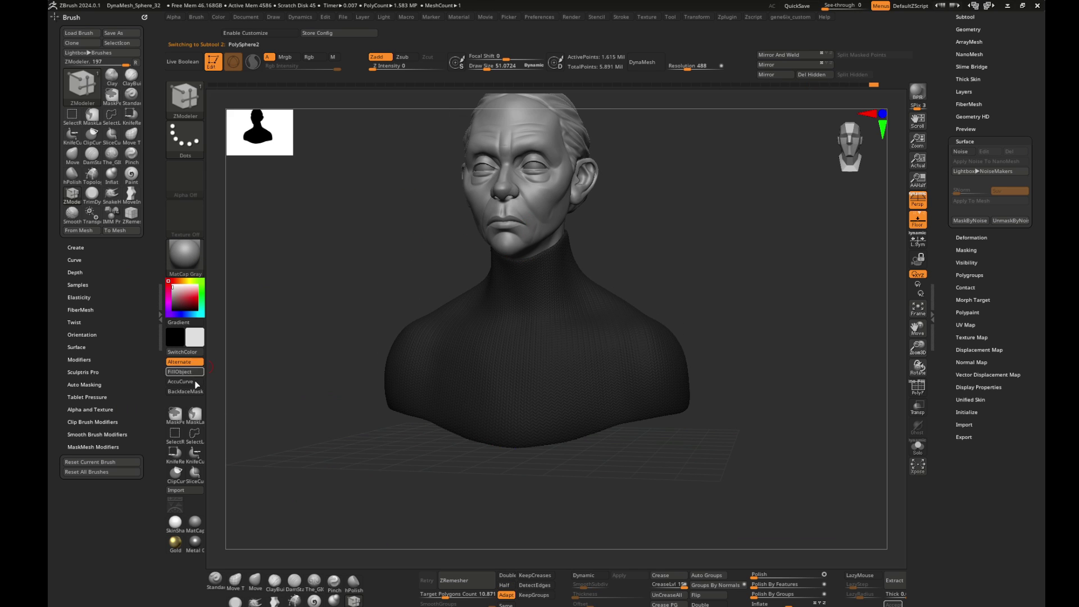
mouse_move(255, 345)
mouse_down()
mouse_move(345, 265)
mouse_move(392, 241)
mouse_move(376, 270)
mouse_up()
drag(651, 241, 727, 274)
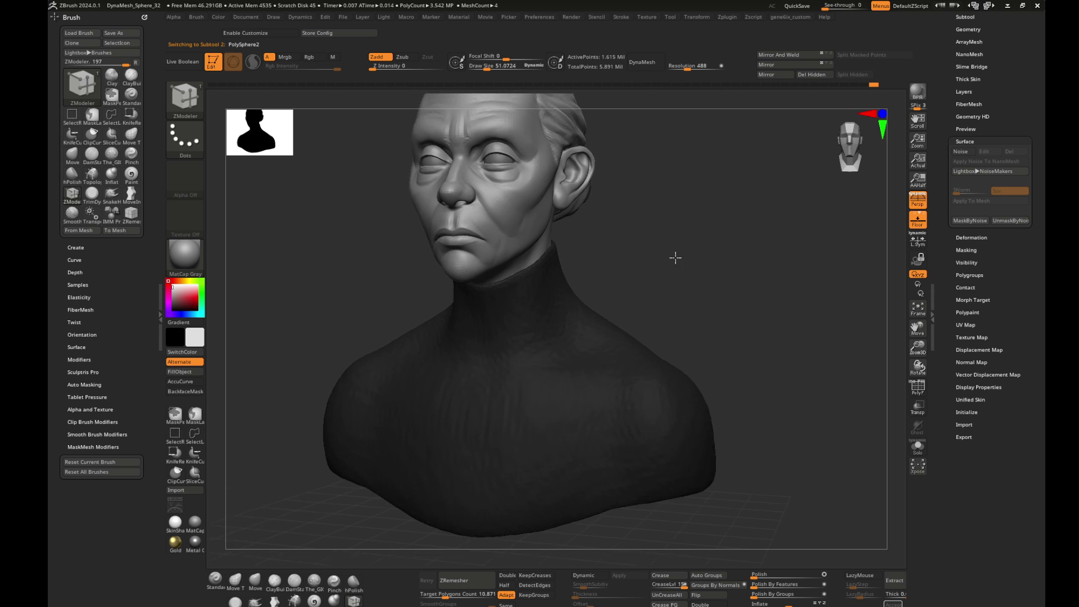
scroll(674, 257, up, 3)
scroll(705, 241, up, 2)
mouse_move(645, 238)
mouse_down()
mouse_move(643, 294)
mouse_move(665, 168)
mouse_up()
drag(408, 159, 441, 161)
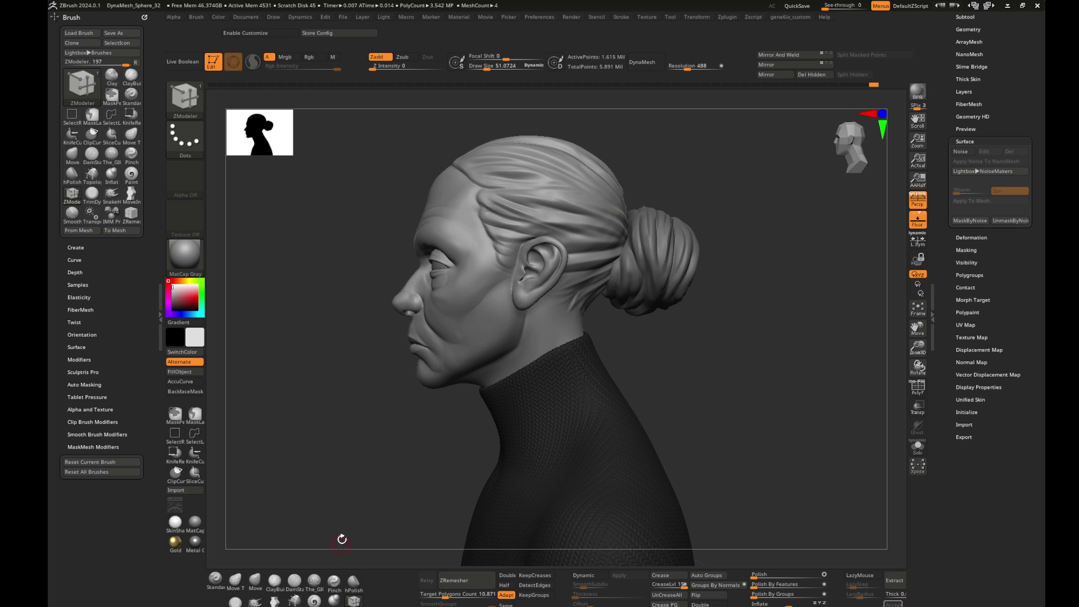
- Mask around the hair with MaskLasso and MaskPen, then apply Fill Object Masked to the head
click(195, 415)
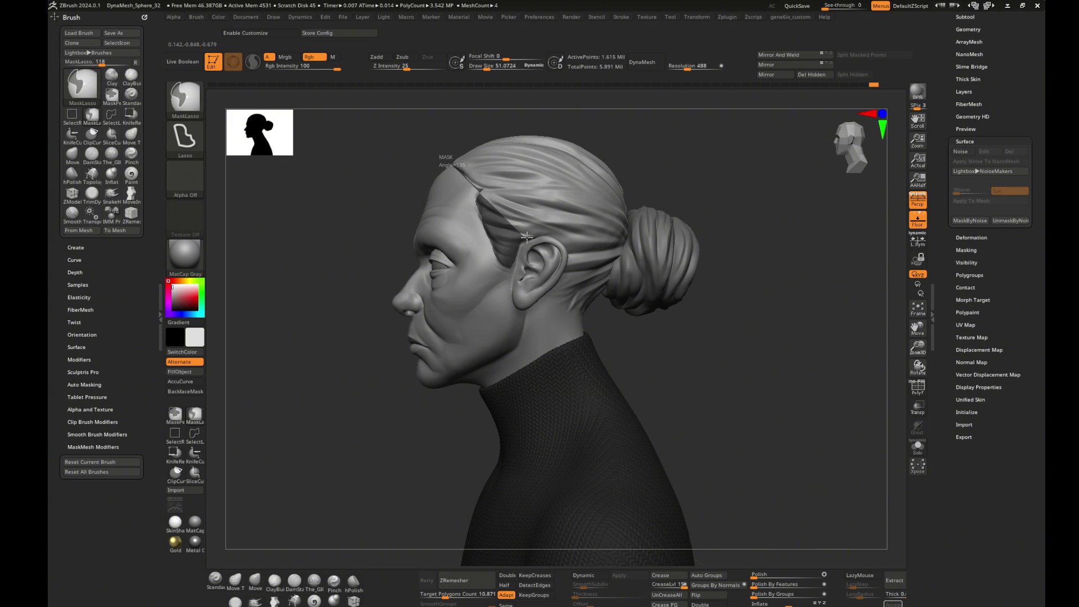
drag(495, 255, 452, 167)
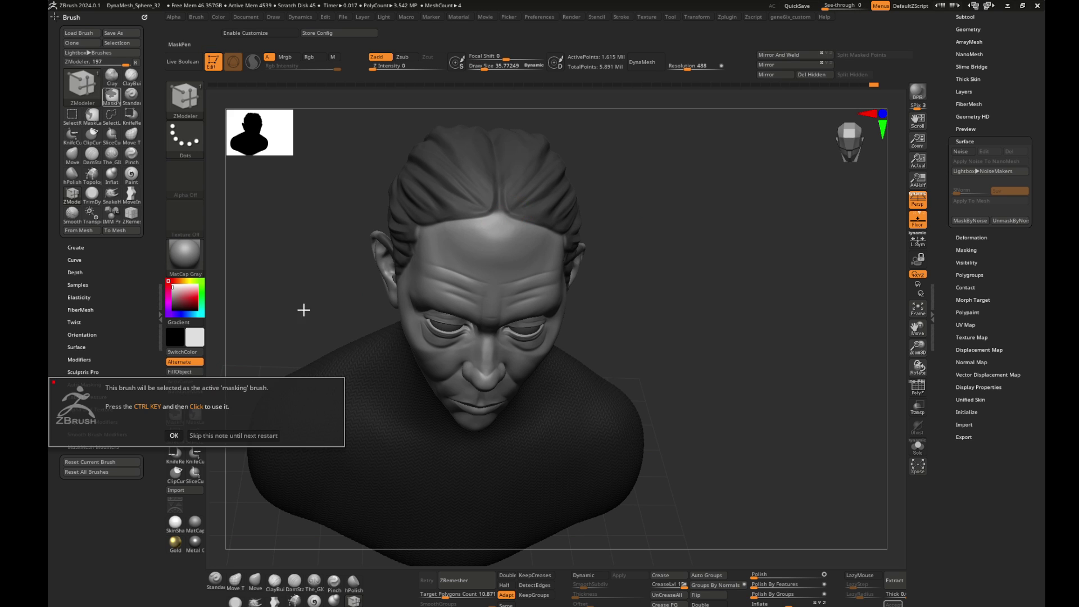
key(ctrl)
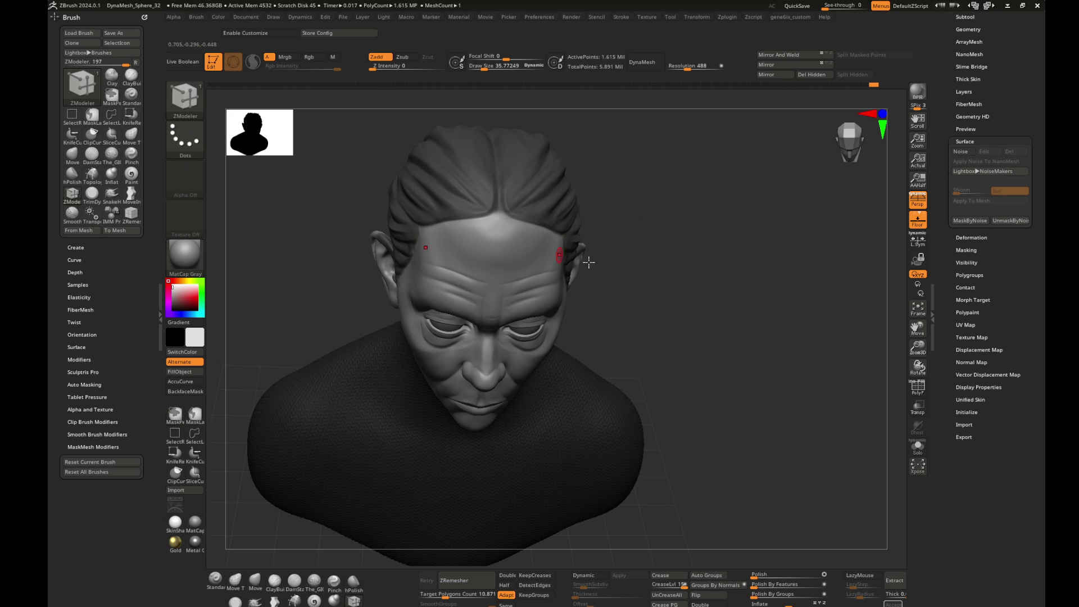
mouse_move(620, 284)
right_down()
mouse_move(806, 313)
mouse_move(677, 246)
right_up()
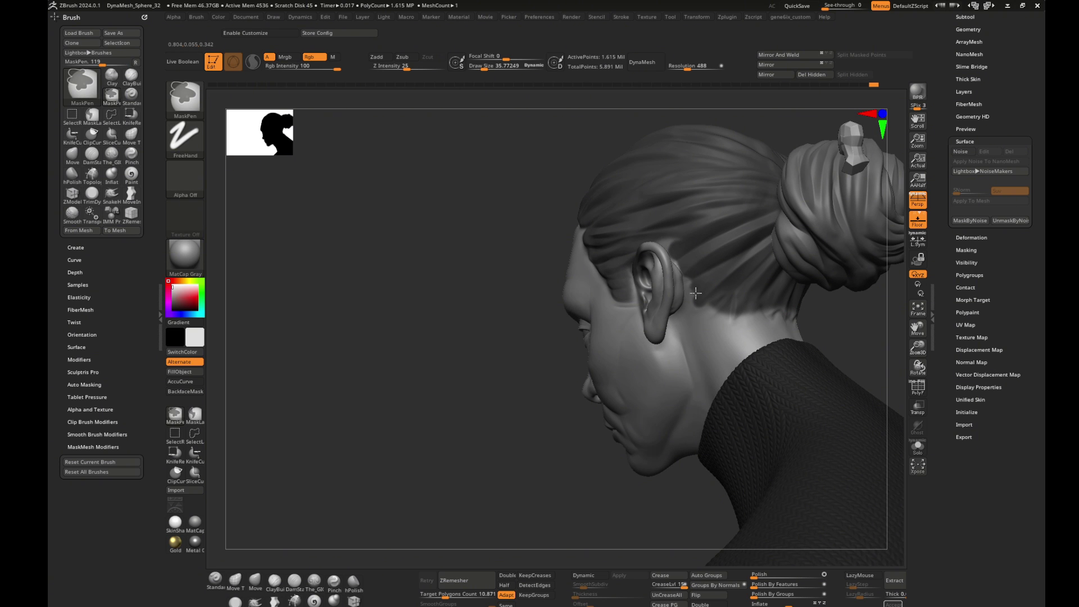
right_drag(718, 304, 665, 245)
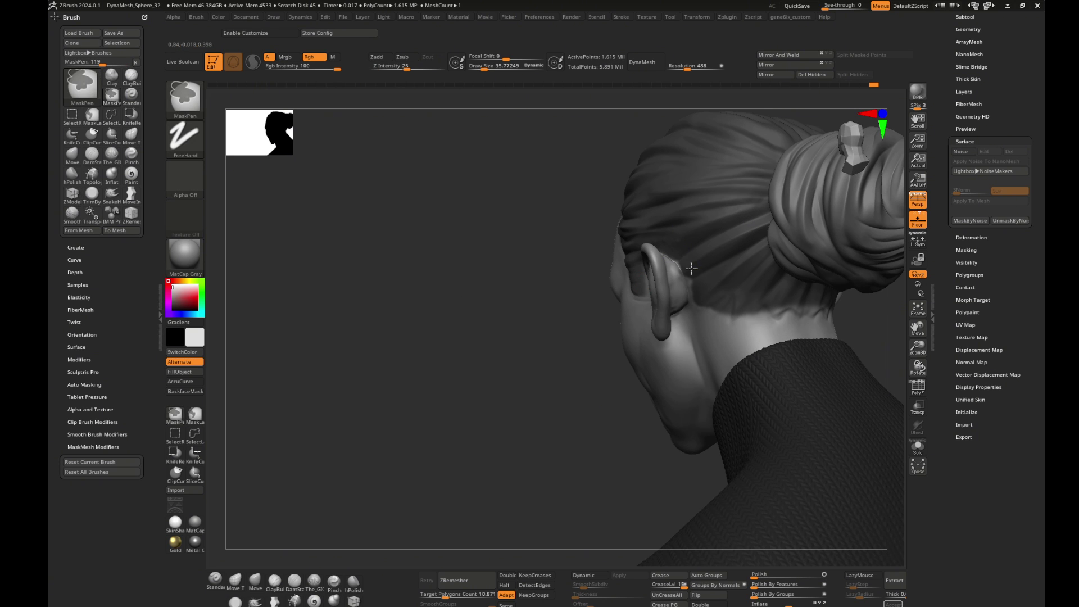
key(s)
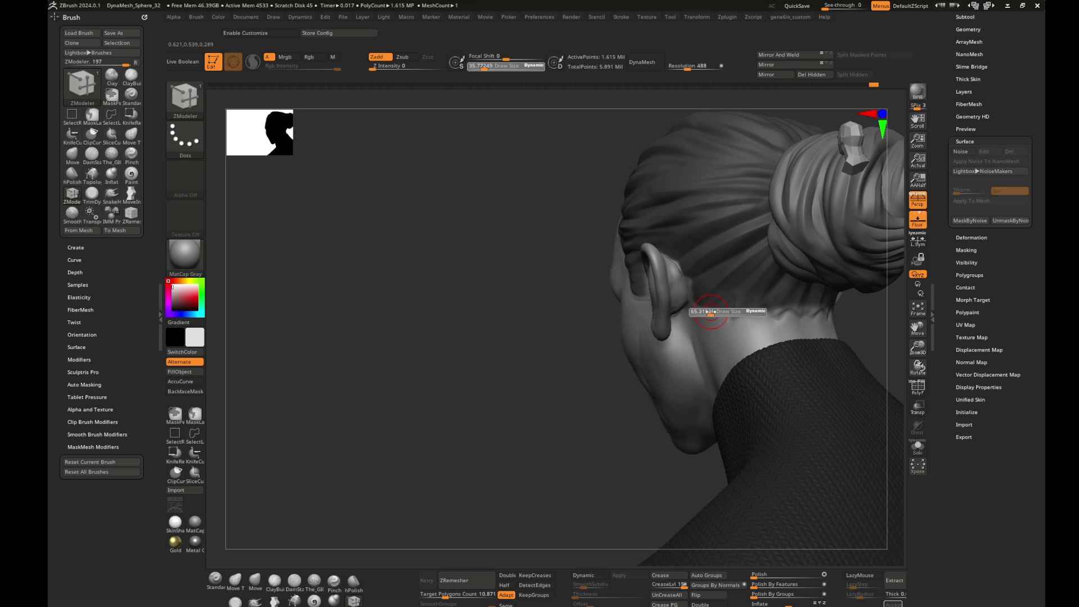
key(ctrl)
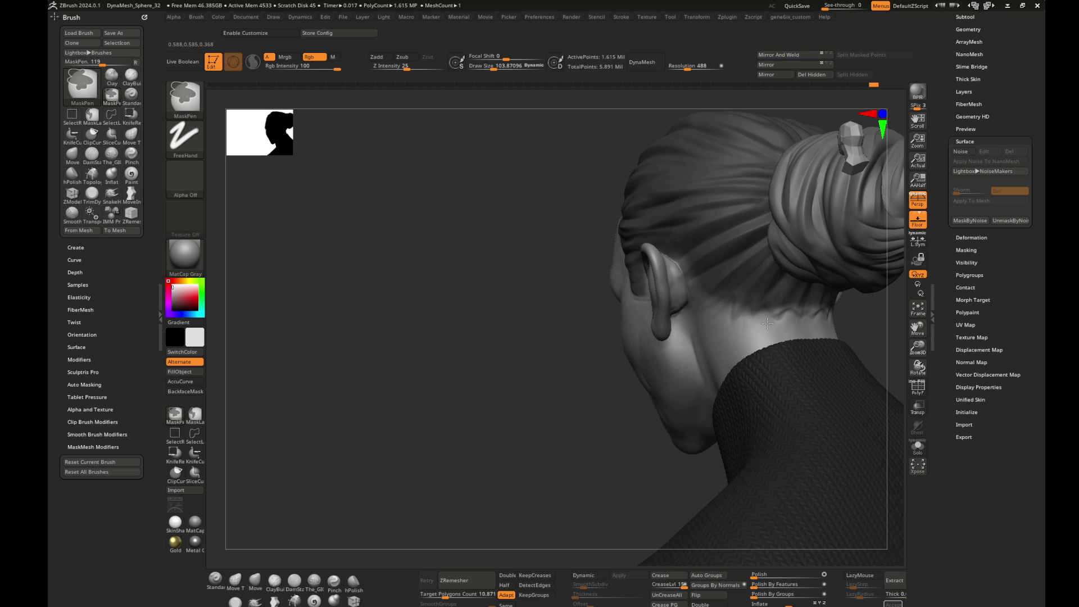
shift+right_drag(767, 324, 835, 309)
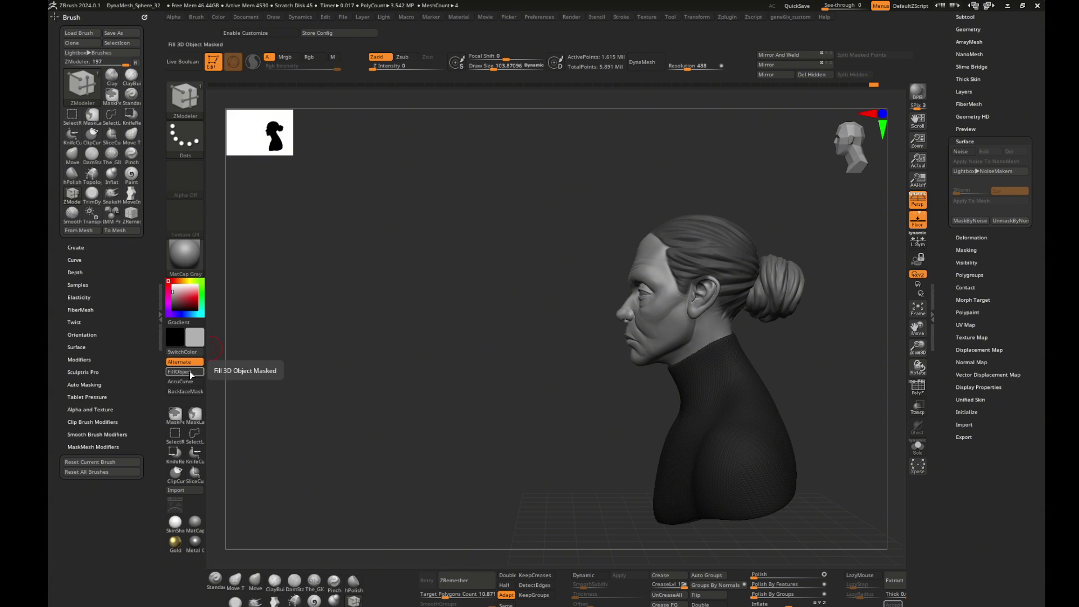
click(190, 371)
drag(344, 344, 357, 349)
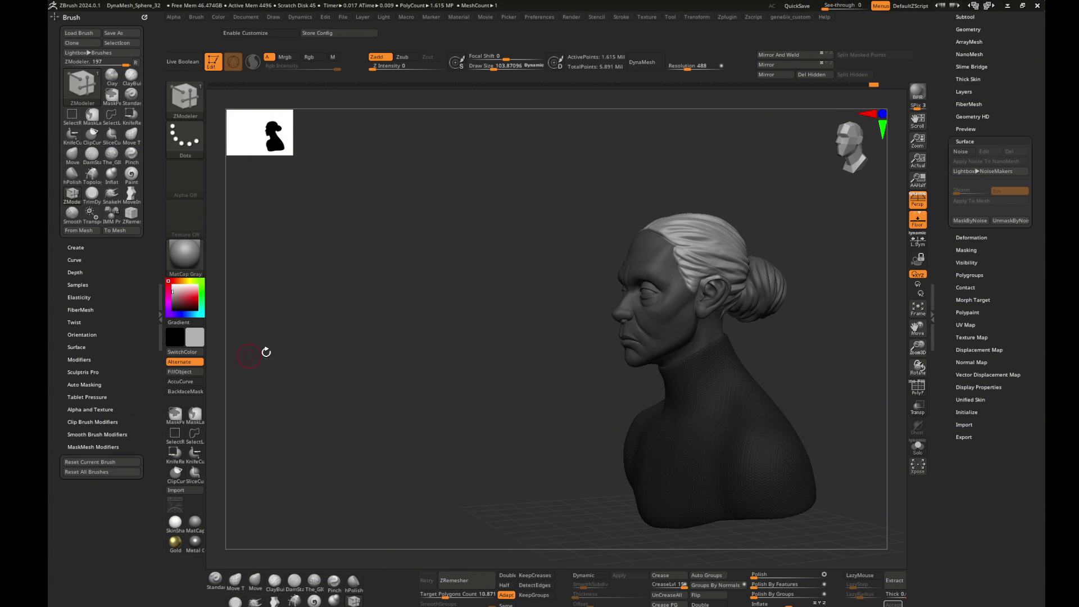
- Refine the hairline mask with MaskPen, then make the hair bun (PM3D_Sphere3D_1) the active subtool
mouse_move(249, 355)
ctrl+right_down()
mouse_move(397, 265)
mouse_move(626, 361)
ctrl+right_up()
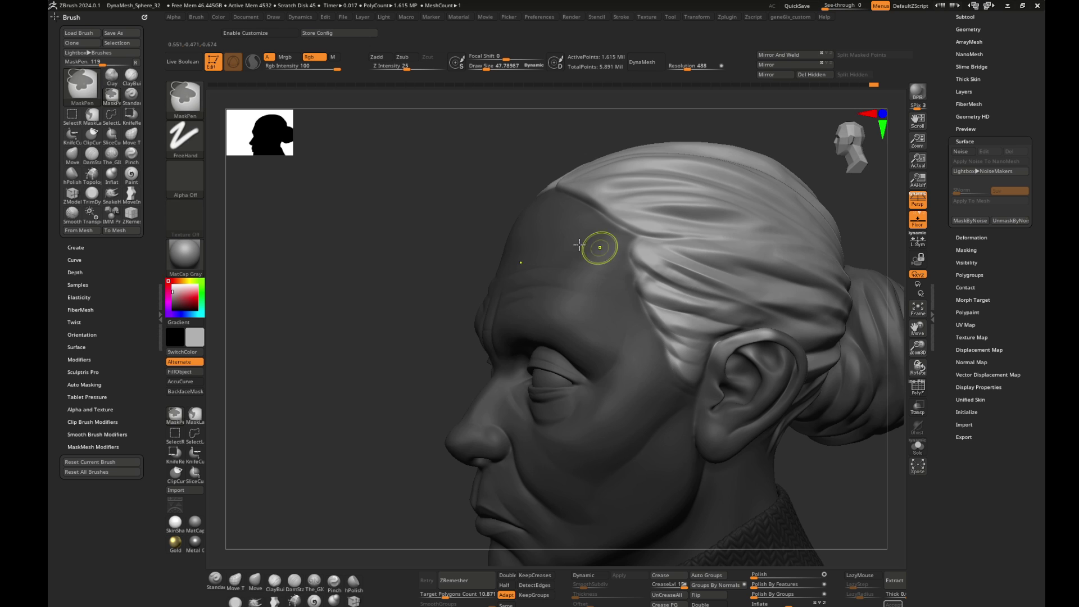
key(b)
key(z)
key(m)
mouse_move(562, 198)
right_down()
mouse_move(463, 184)
mouse_move(564, 192)
mouse_move(775, 247)
mouse_move(452, 326)
right_up()
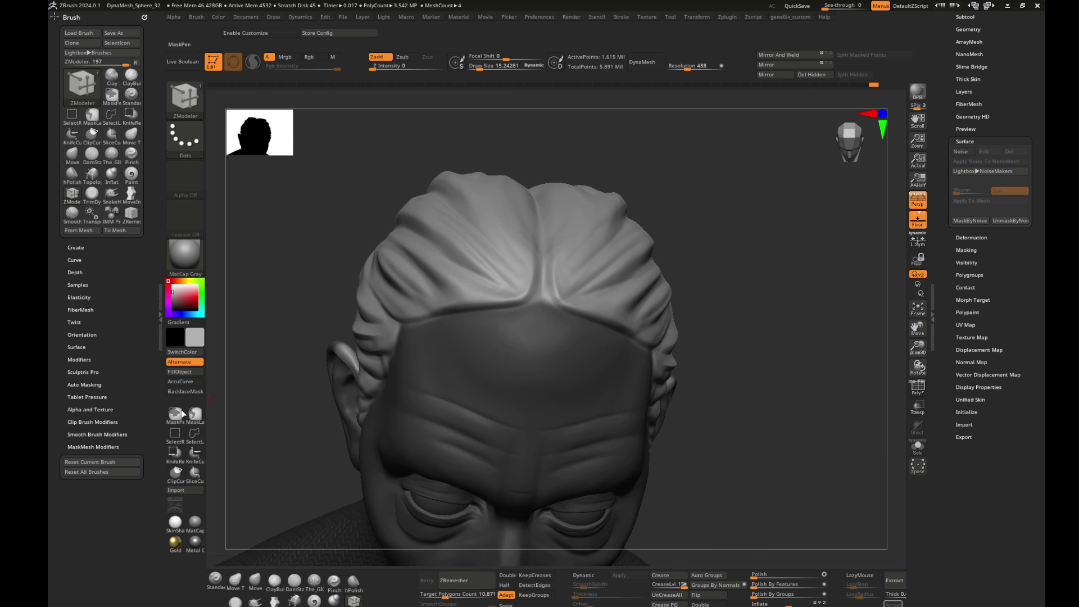
scroll(417, 215, down, 5)
mouse_move(416, 215)
right_down()
mouse_move(407, 338)
mouse_move(320, 307)
right_up()
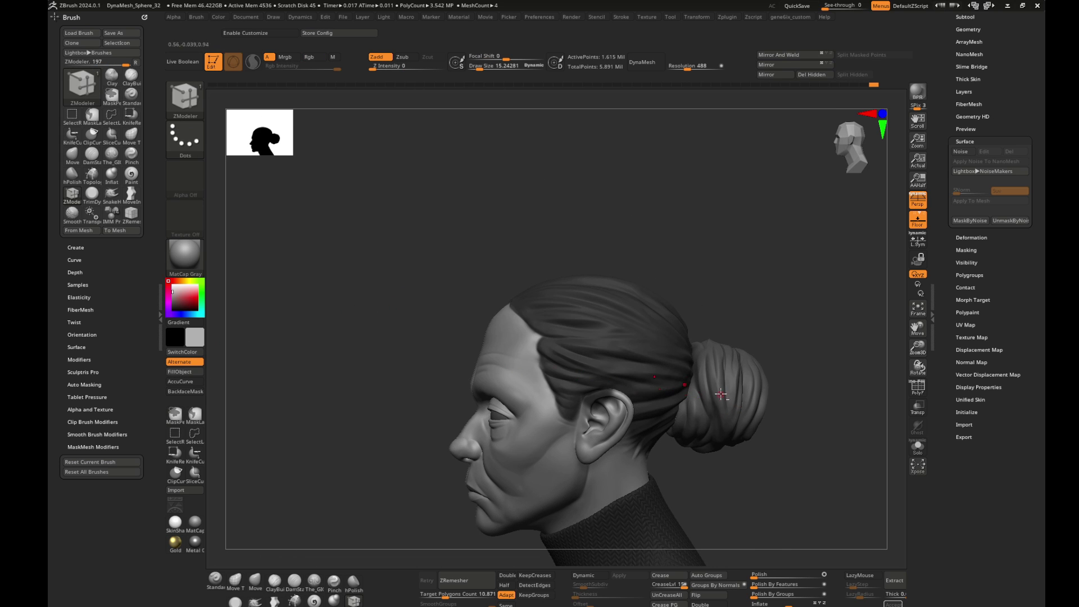
alt+click(721, 394)
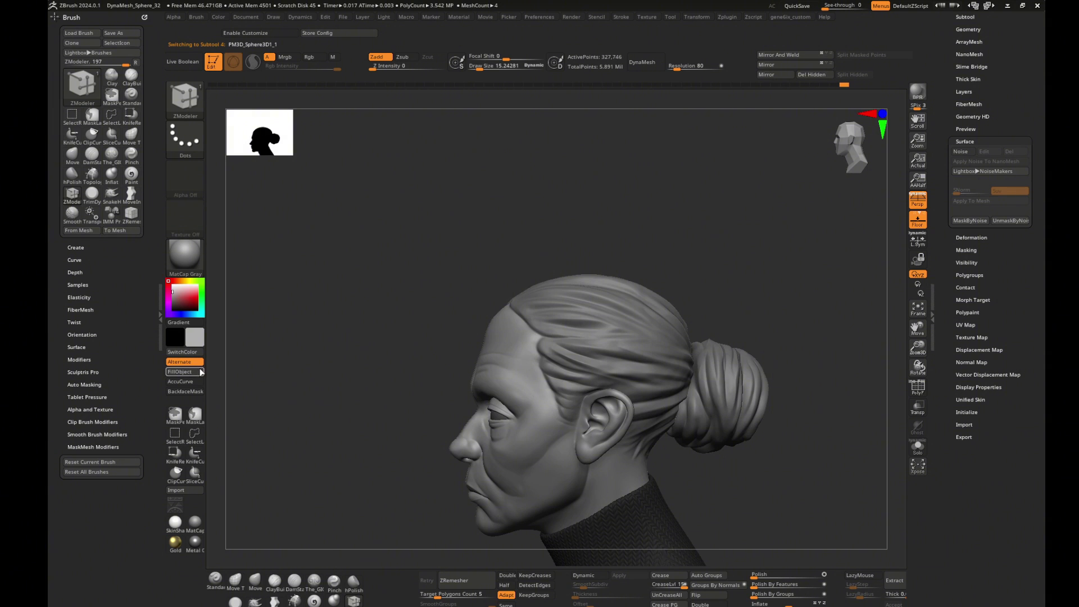
- Make the eyeball subtool active and fill it with white
scroll(395, 339, down, 3)
mouse_move(395, 339)
right_down()
mouse_move(778, 349)
mouse_move(763, 325)
mouse_move(725, 329)
right_up()
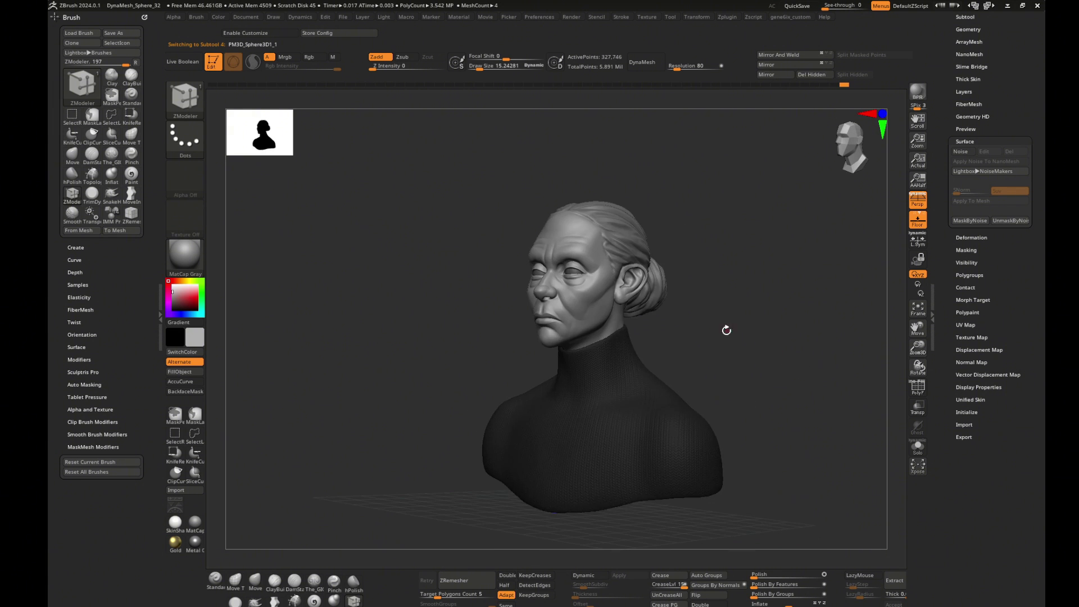
scroll(726, 330, up, 3)
scroll(746, 349, up, 3)
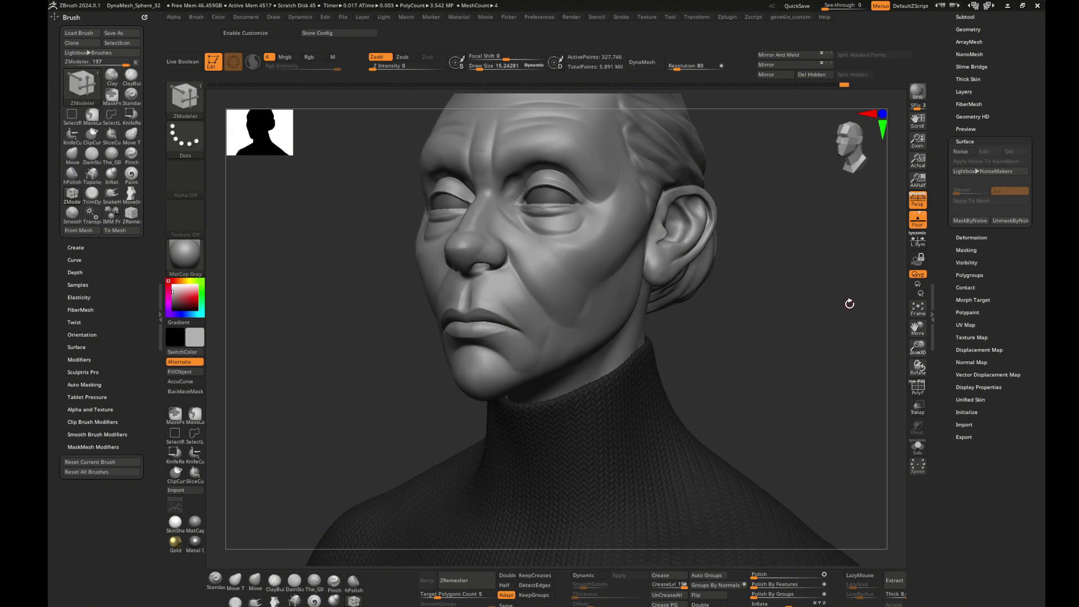
right_drag(849, 303, 730, 347)
alt+click(650, 206)
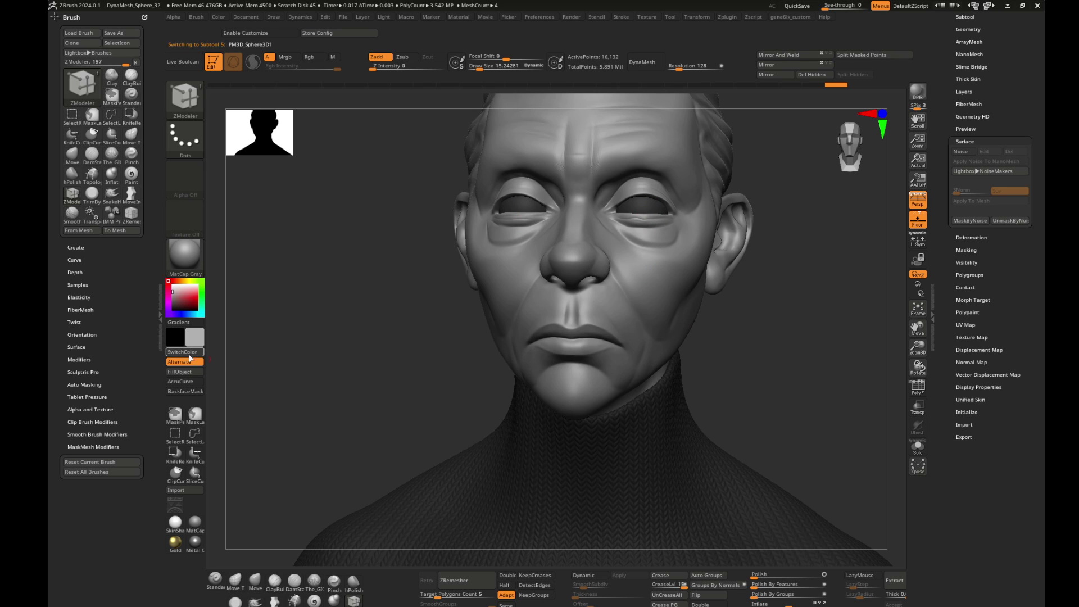
click(198, 339)
click(118, 262)
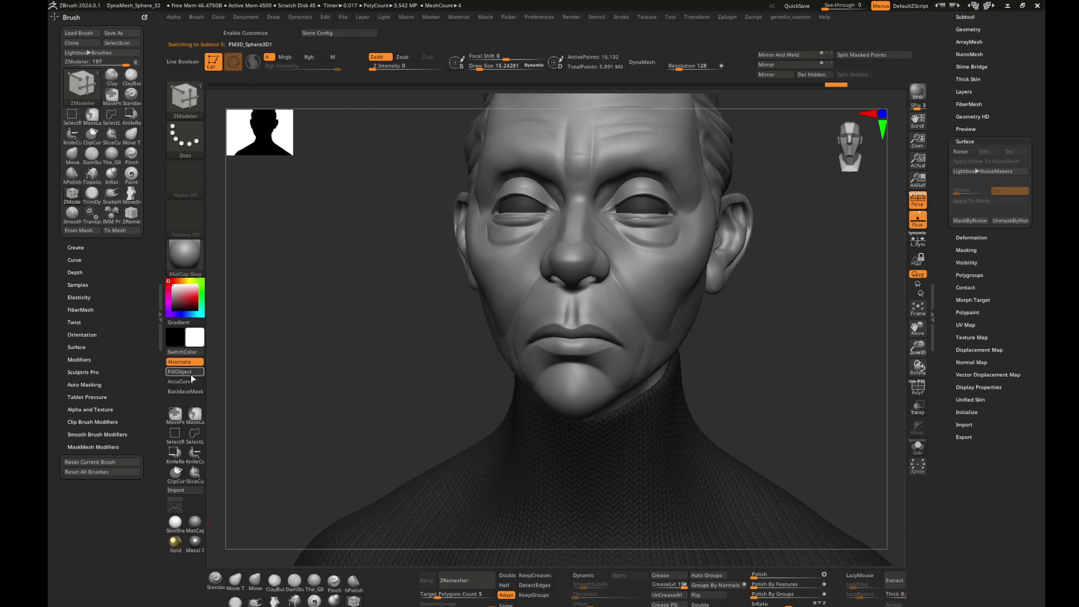
right_drag(340, 356, 354, 382)
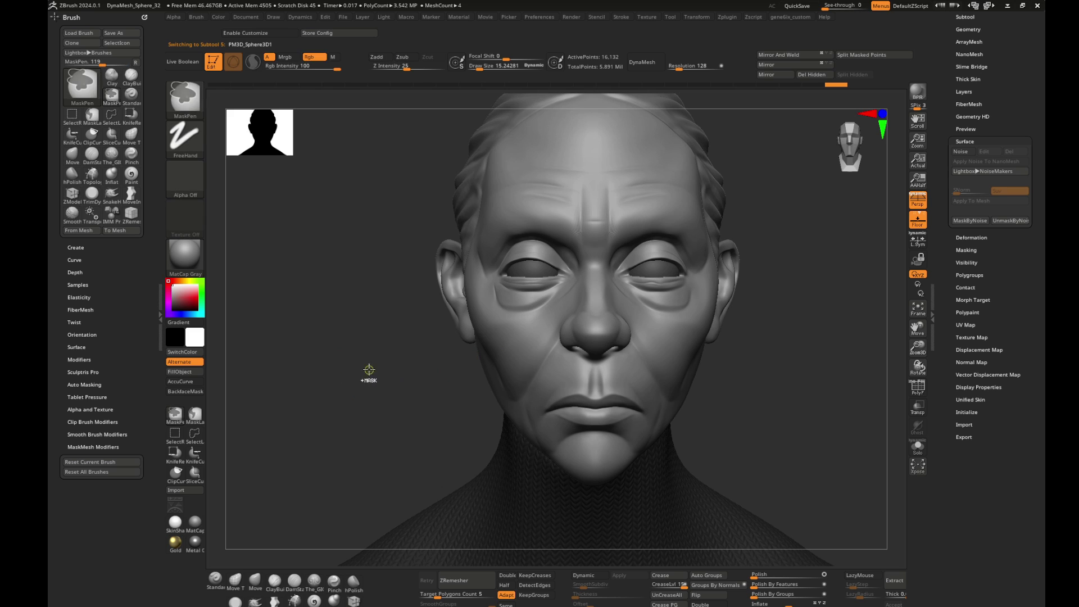
key(ctrl)
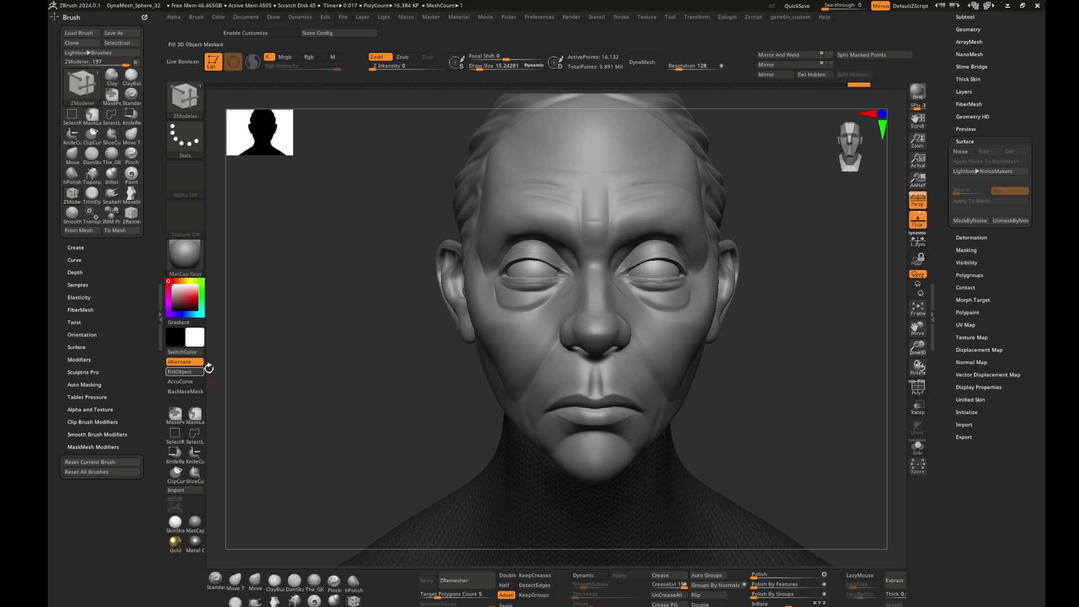
key(ctrl)
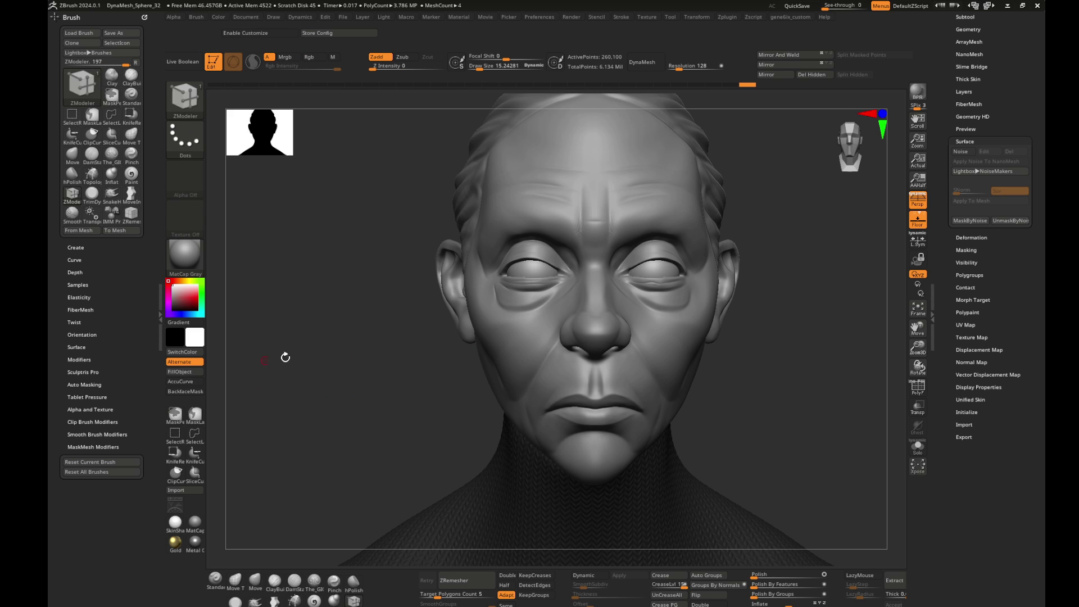
- Set up the Paint brush for colour only with a DragRect stroke and larger Draw Size
scroll(783, 366, up, 2)
scroll(802, 369, up, 2)
scroll(801, 369, up, 2)
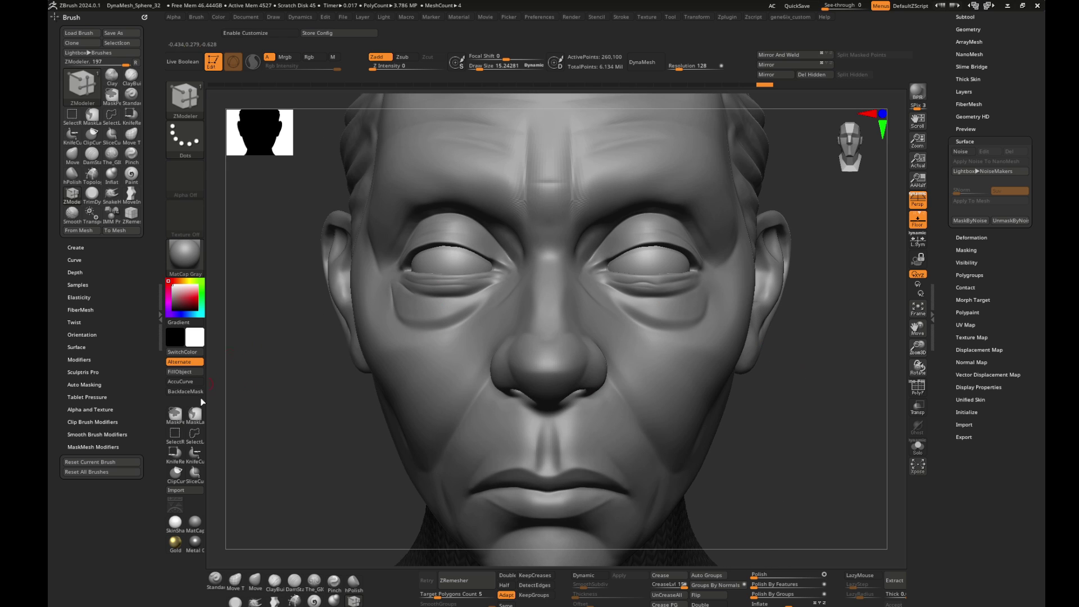
click(314, 600)
click(185, 137)
click(373, 149)
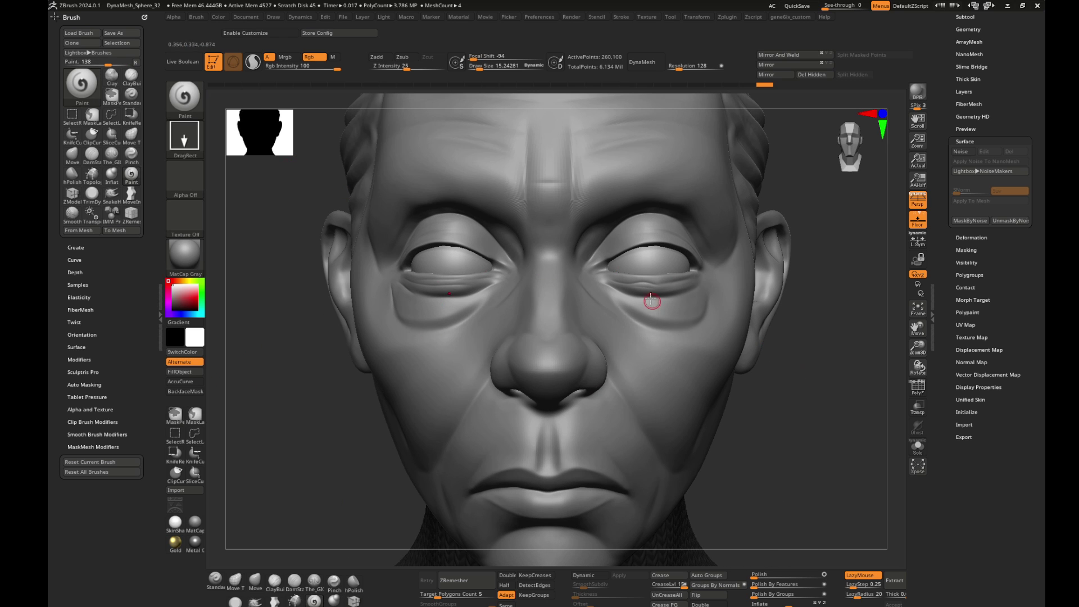
drag(655, 257, 722, 253)
drag(825, 337, 588, 261)
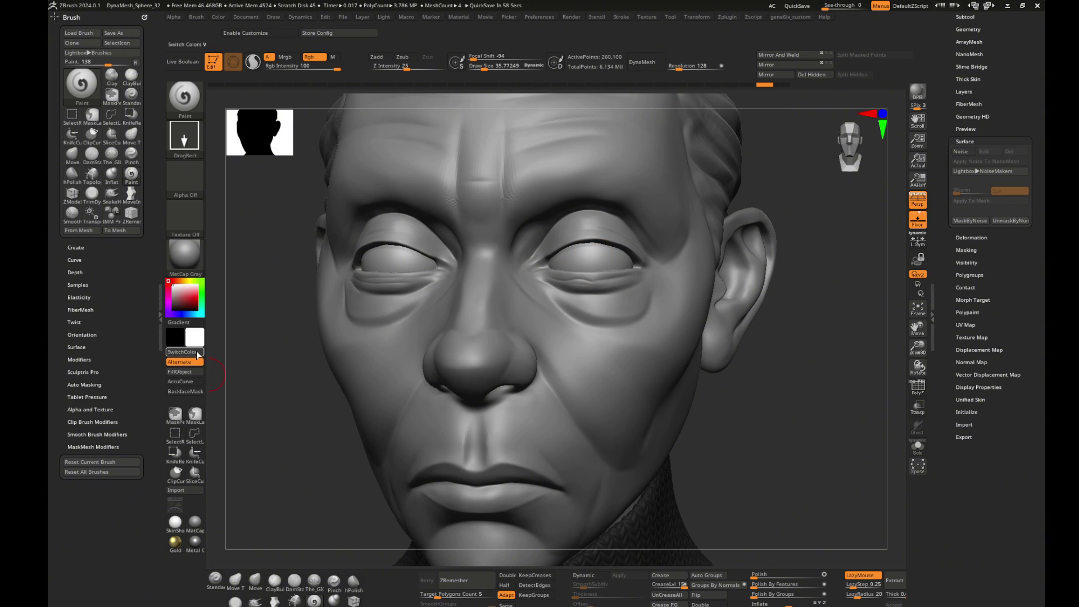
- Paint round black pupils on both eyeballs with a DragRect stroke
drag(321, 405, 359, 388)
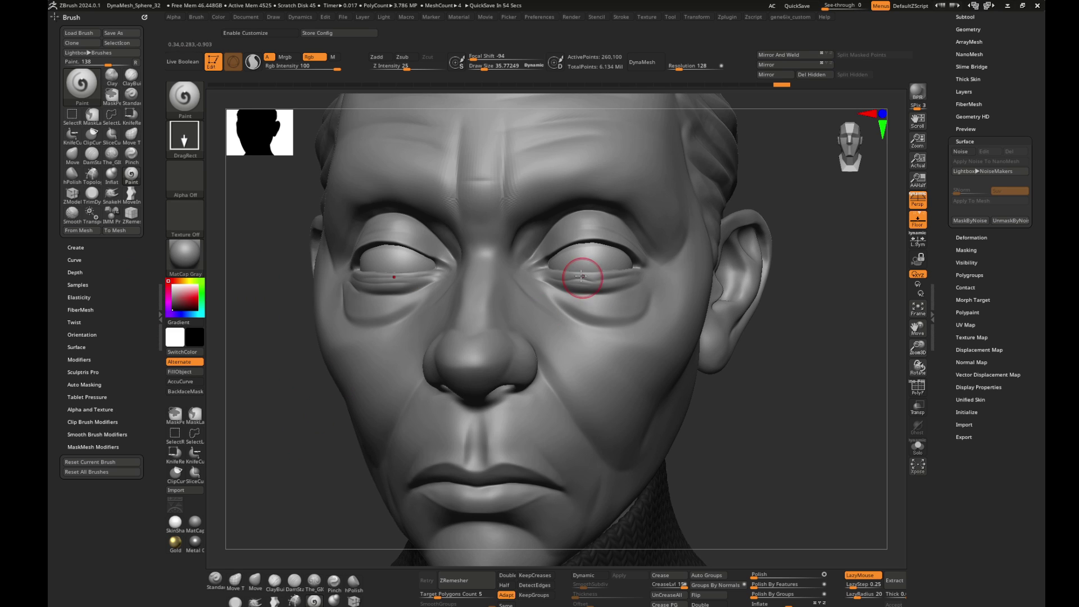
click(591, 255)
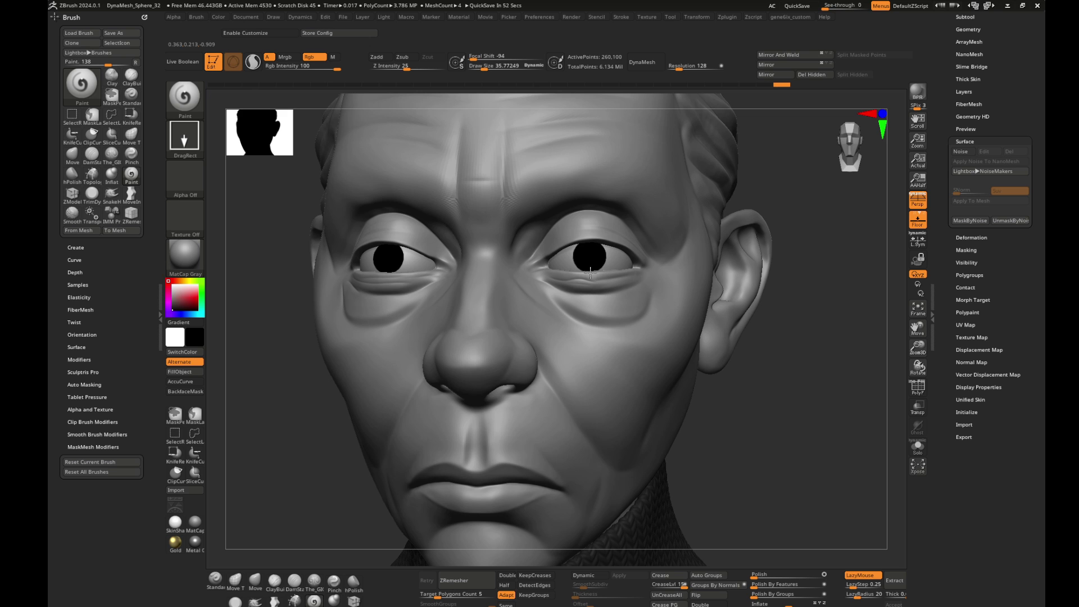
key(f)
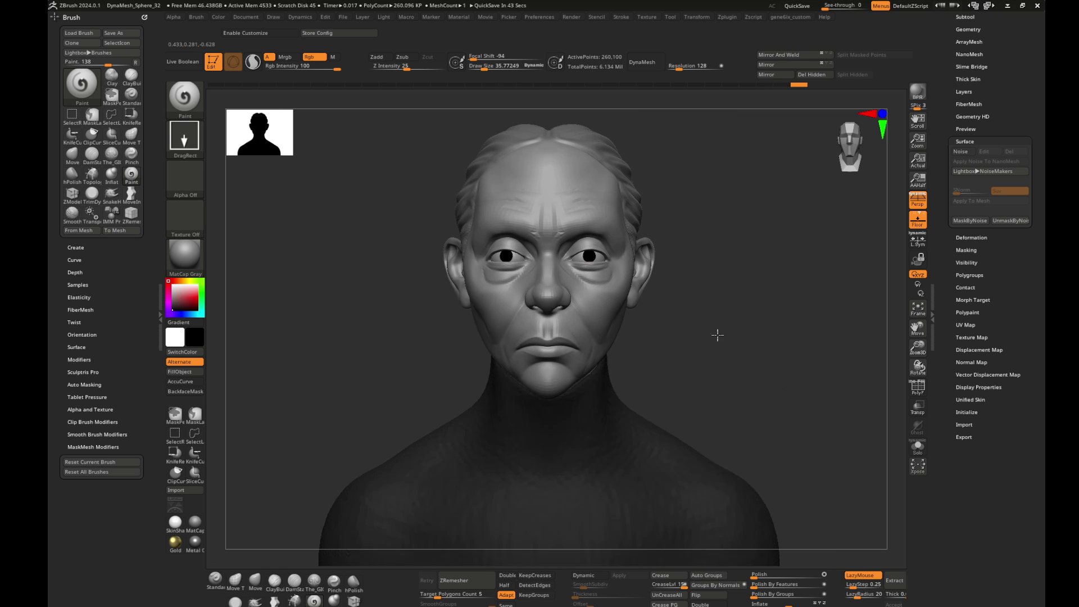
mouse_move(715, 332)
ctrl+right_down()
mouse_move(801, 367)
mouse_move(610, 333)
ctrl+right_up()
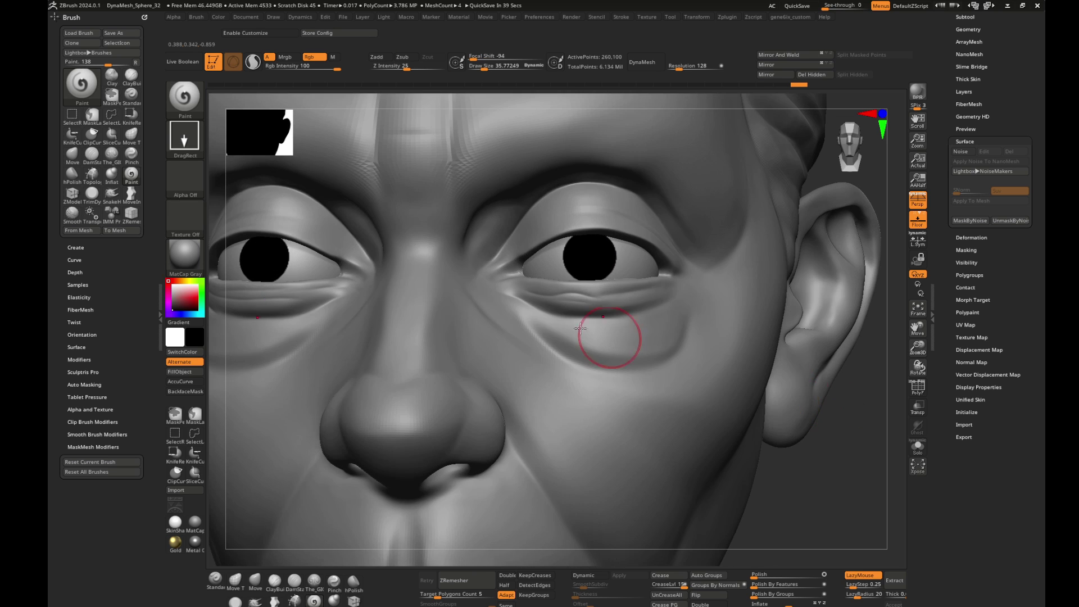
- Set focal shift to -13 and paint dark grey over both pupils
key(shift+c)
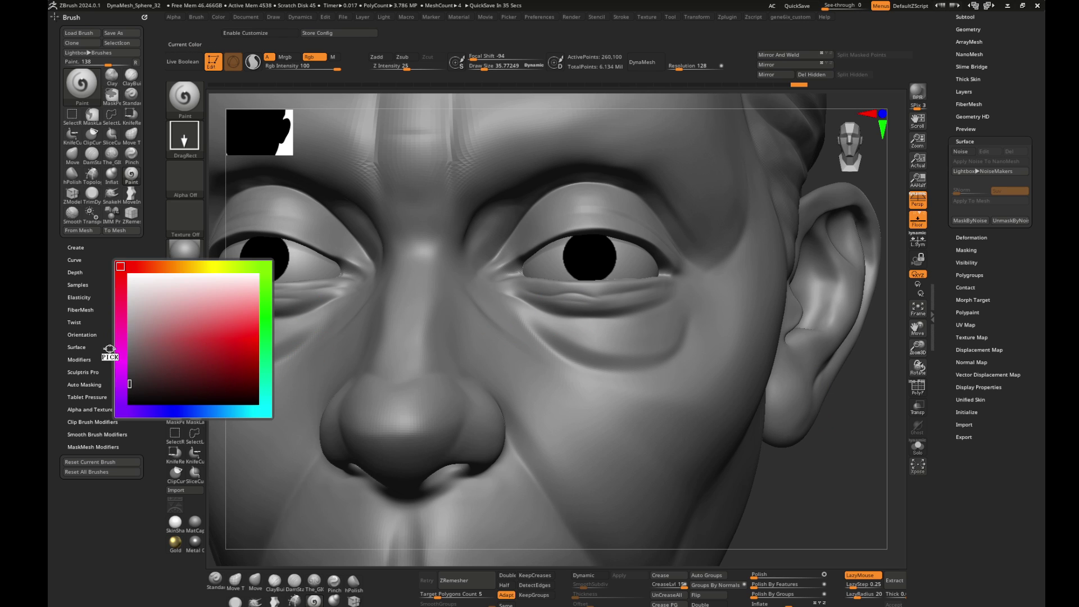
click(130, 353)
key(o)
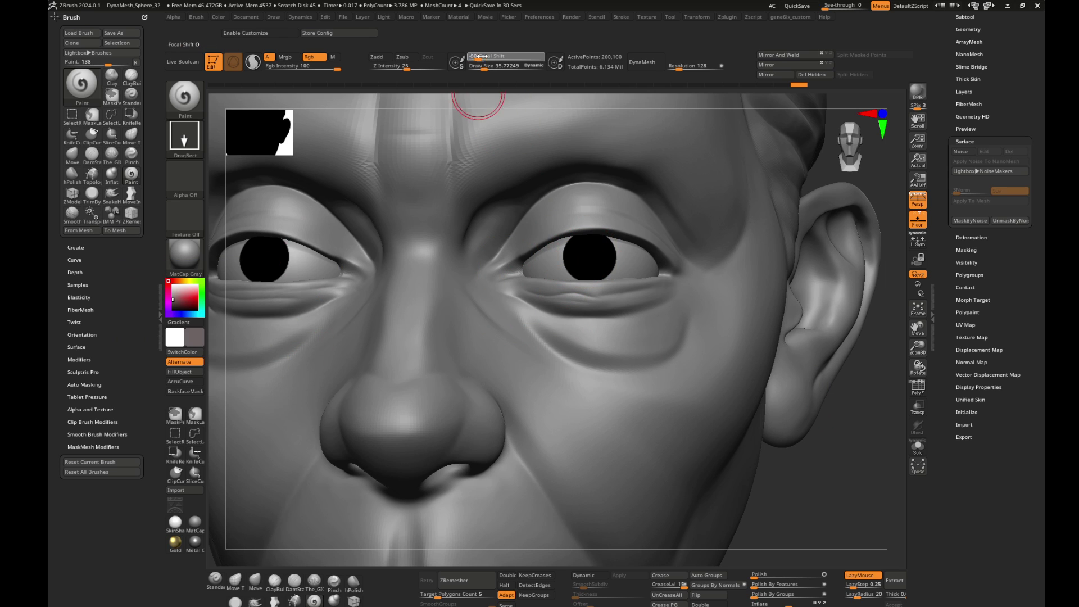
drag(479, 96, 513, 82)
click(588, 254)
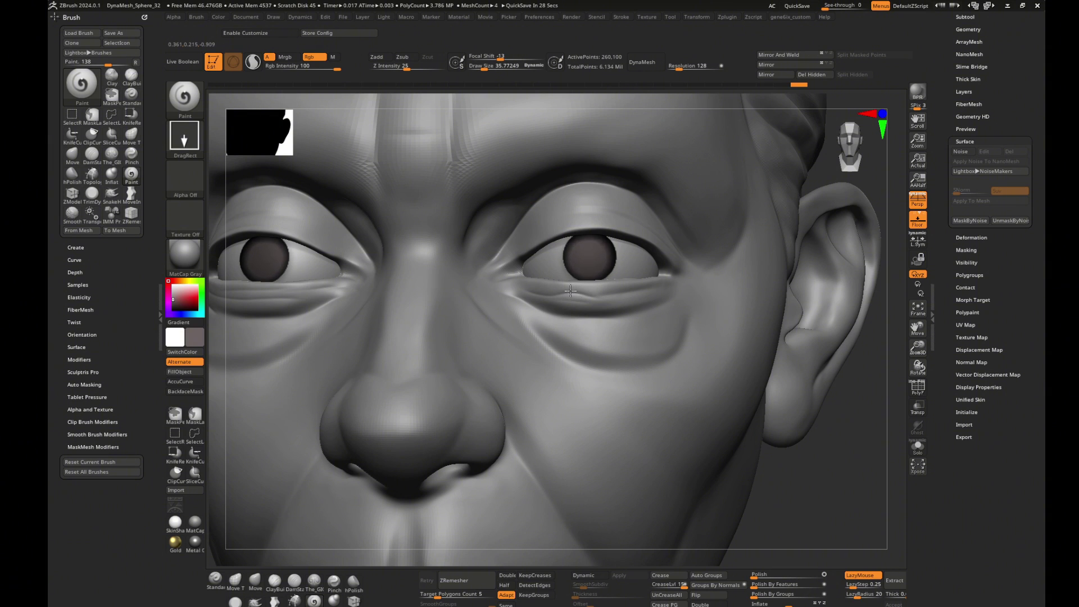
key(ctrl+z)
key(shift+c)
click(125, 350)
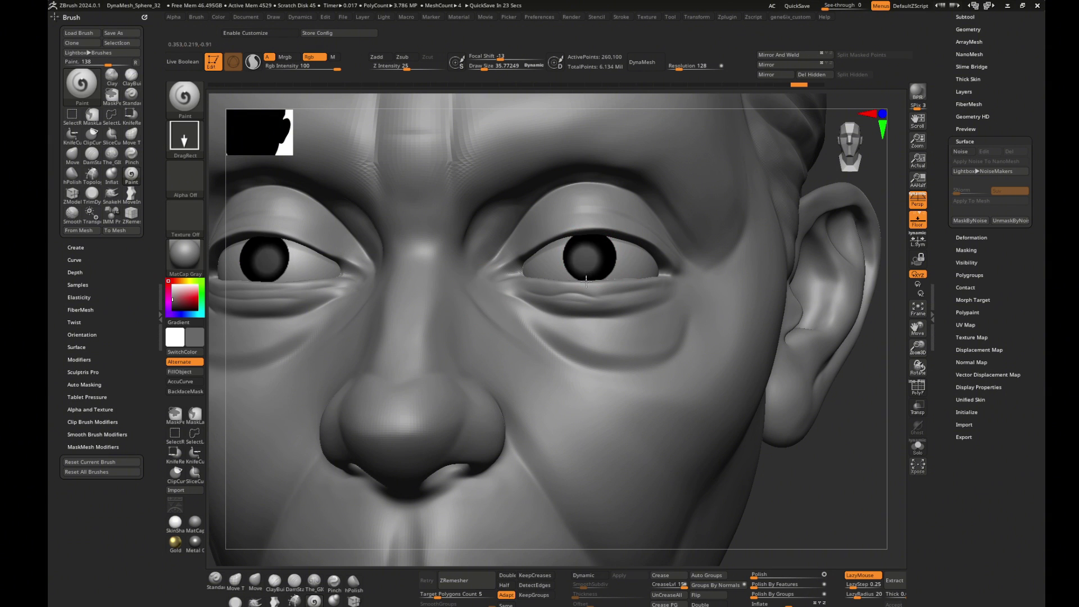
click(588, 257)
key(ctrl+z)
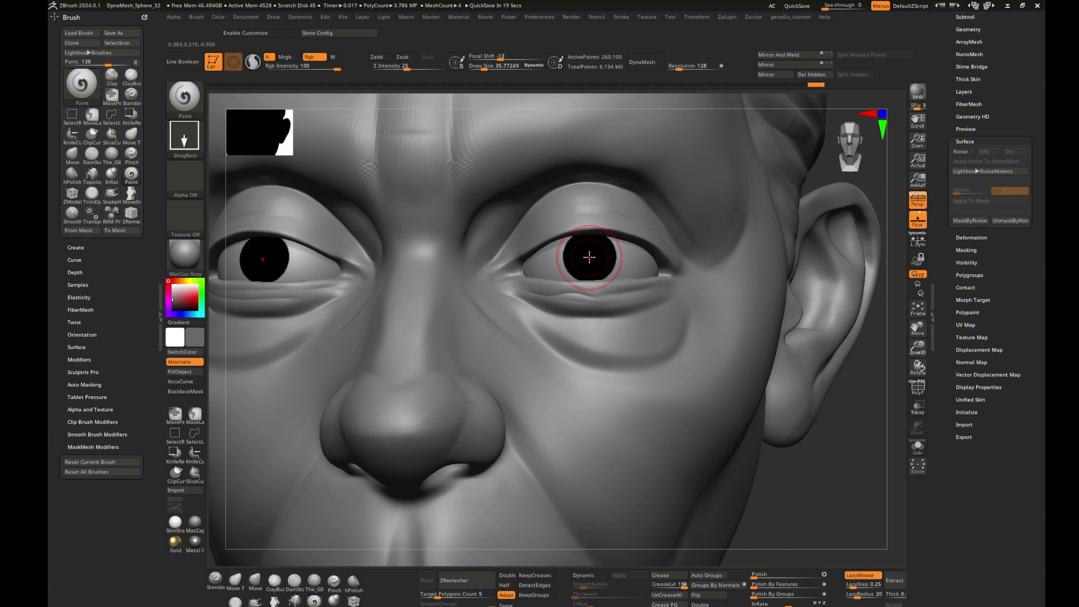
click(588, 257)
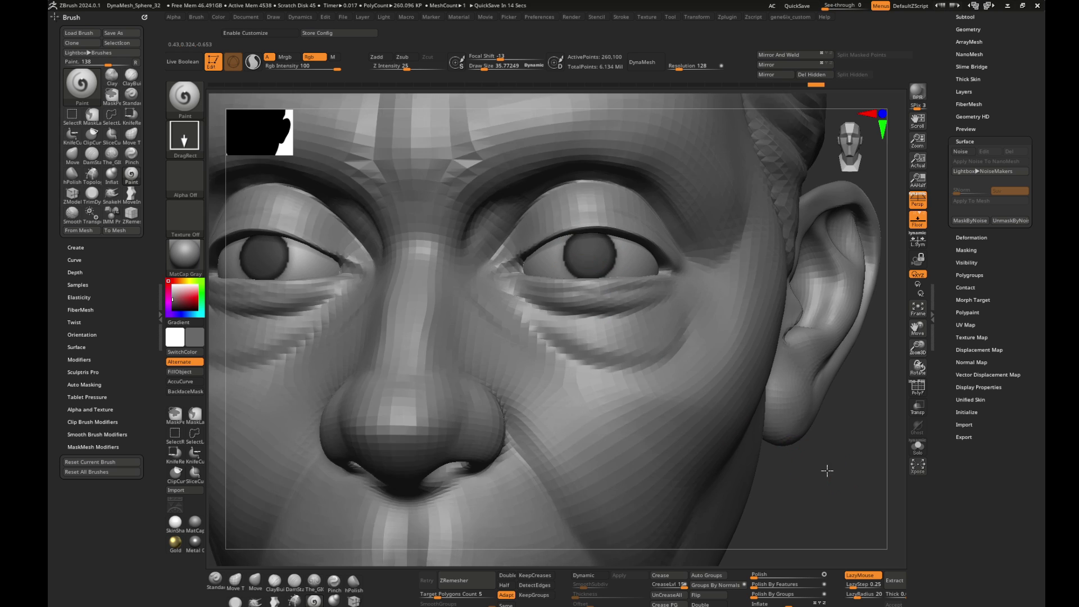
scroll(823, 464, down, 5)
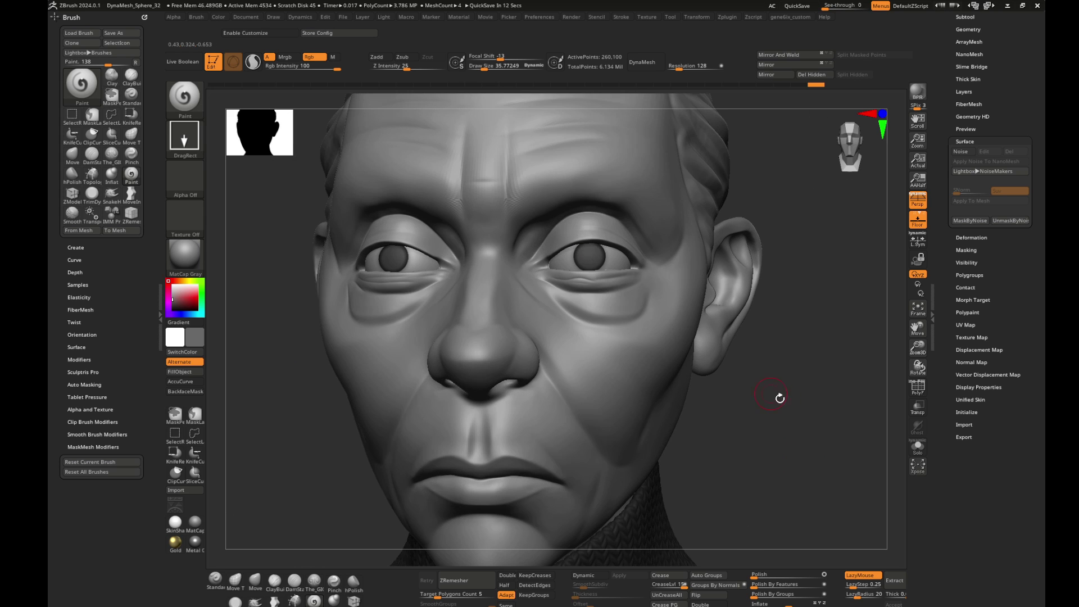
click(191, 134)
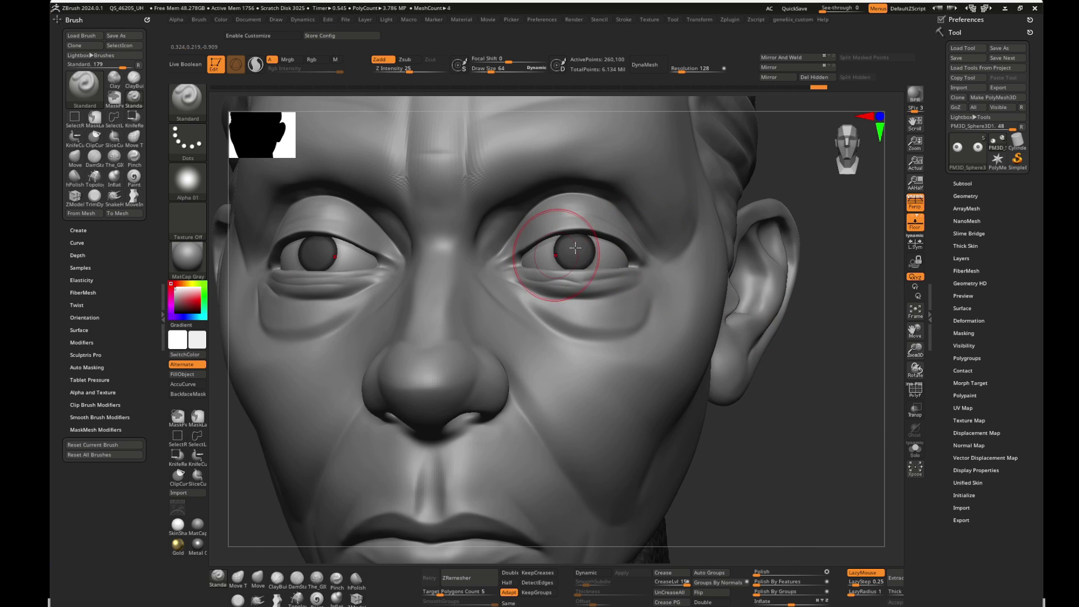
- Pick the iris paint colour, set the secondary colour to black and choose DragRect stroke
drag(846, 164, 850, 168)
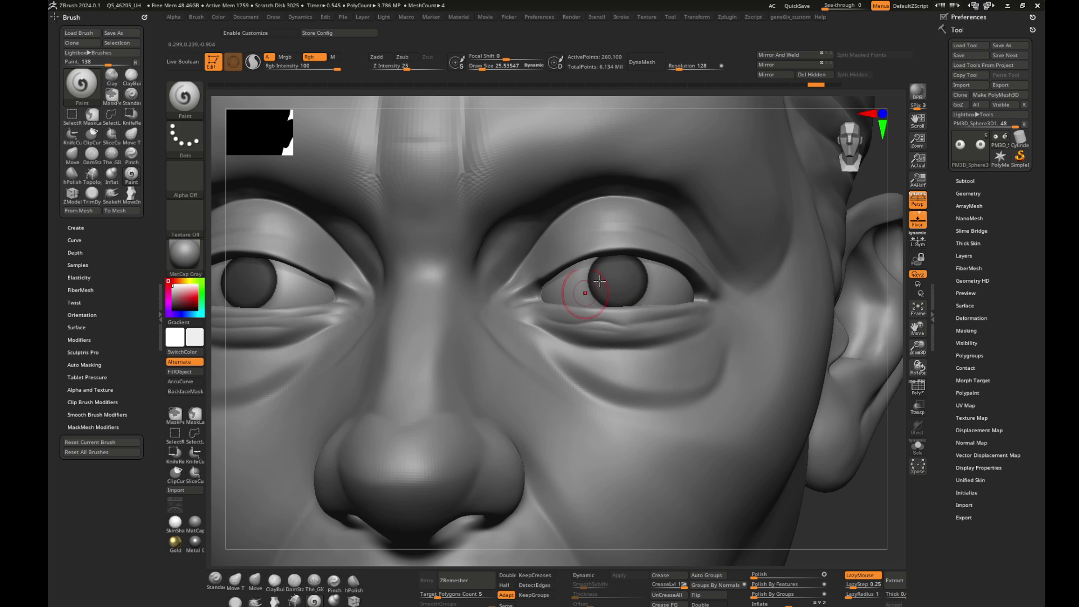
key(p)
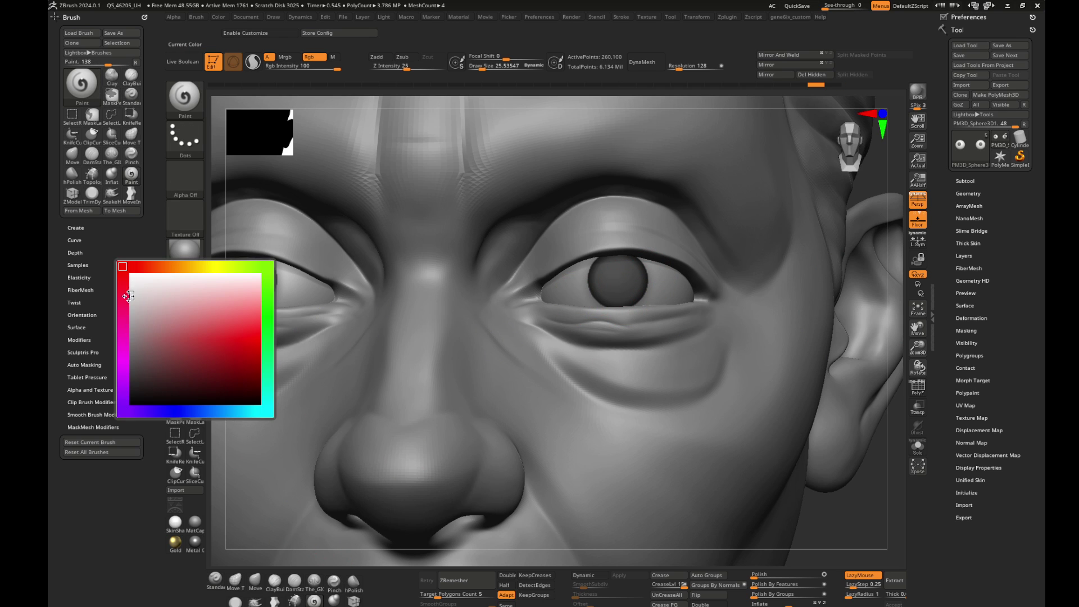
click(128, 296)
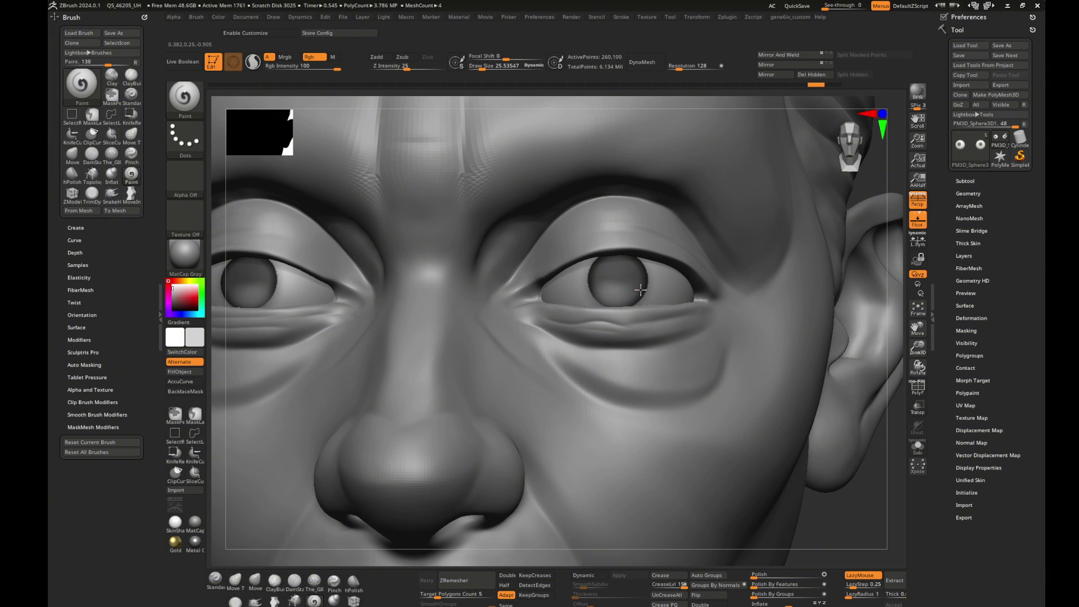
click(195, 344)
click(130, 400)
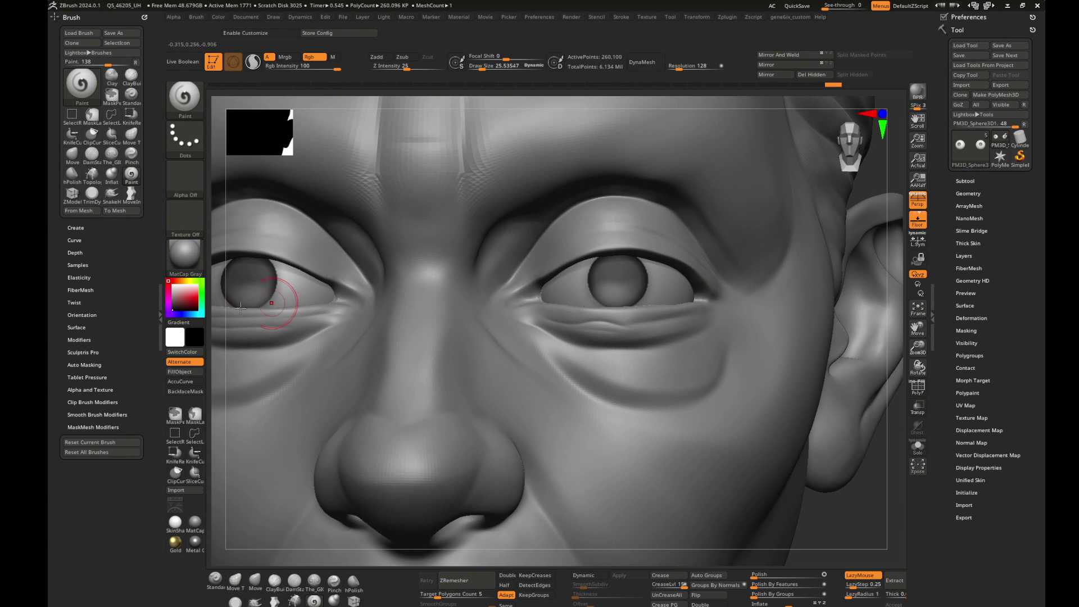
click(185, 137)
click(277, 150)
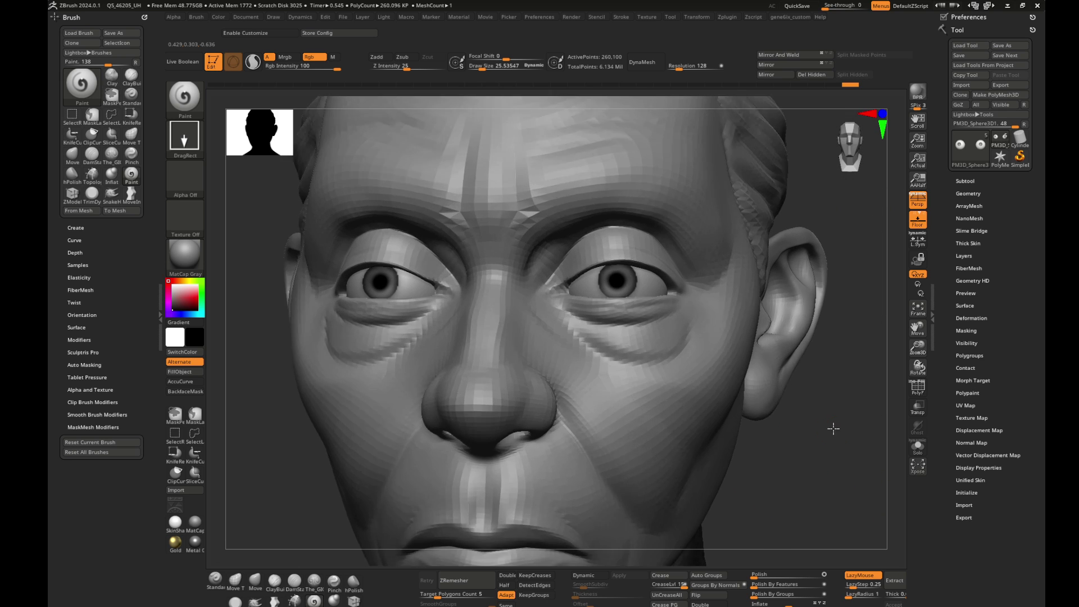
- Set focal shift to -77 for crisp eye details, then pull back to a frontal view of the face
click(198, 336)
drag(506, 58, 477, 59)
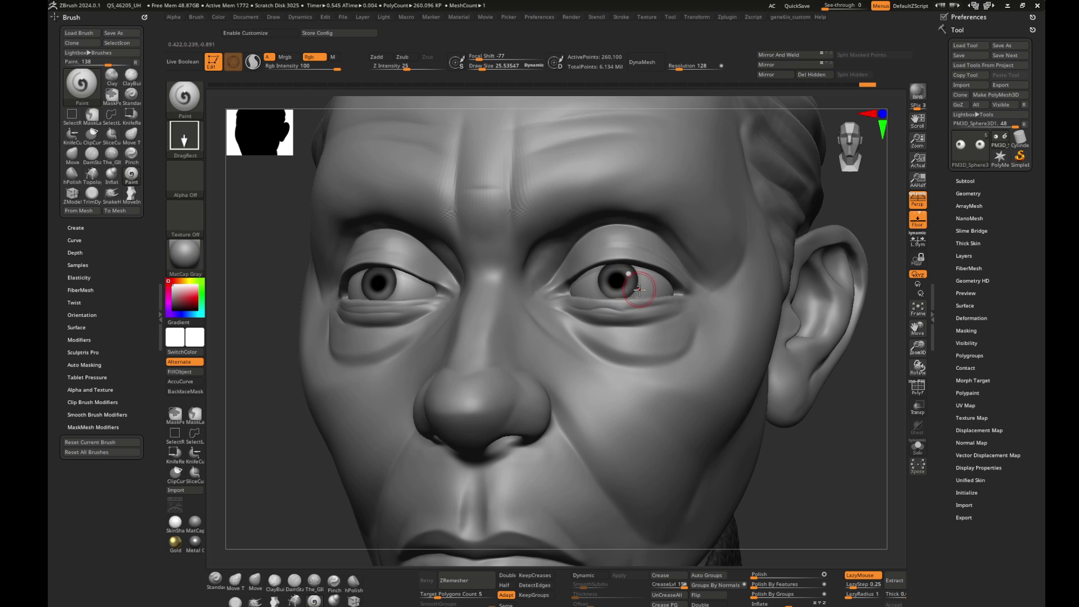
right_drag(631, 287, 372, 277)
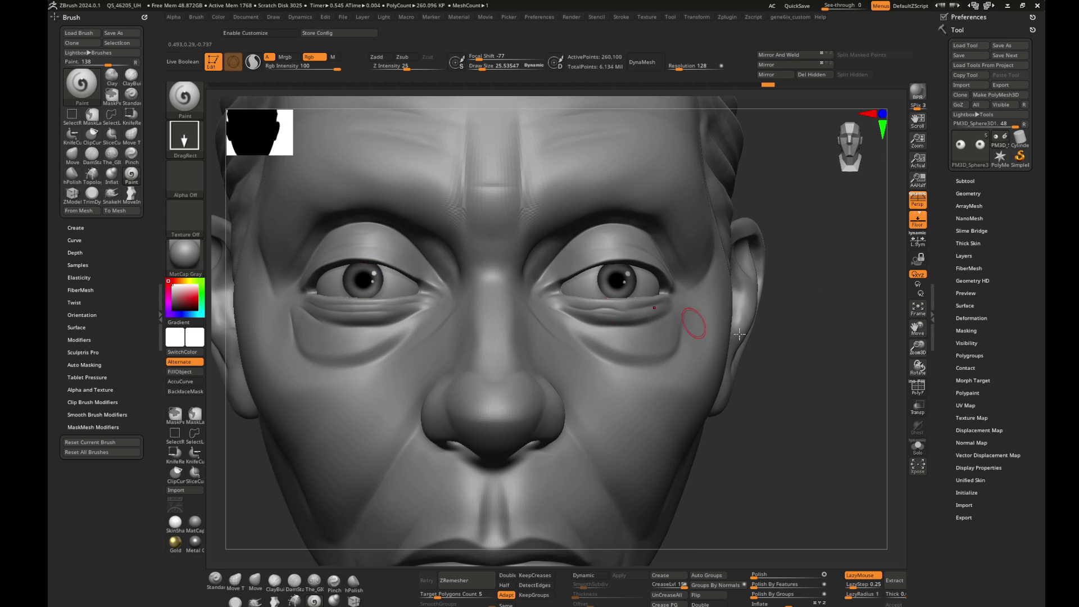
mouse_move(739, 333)
right_down()
mouse_move(662, 306)
mouse_move(722, 320)
mouse_move(795, 315)
mouse_move(670, 304)
mouse_move(766, 319)
right_up()
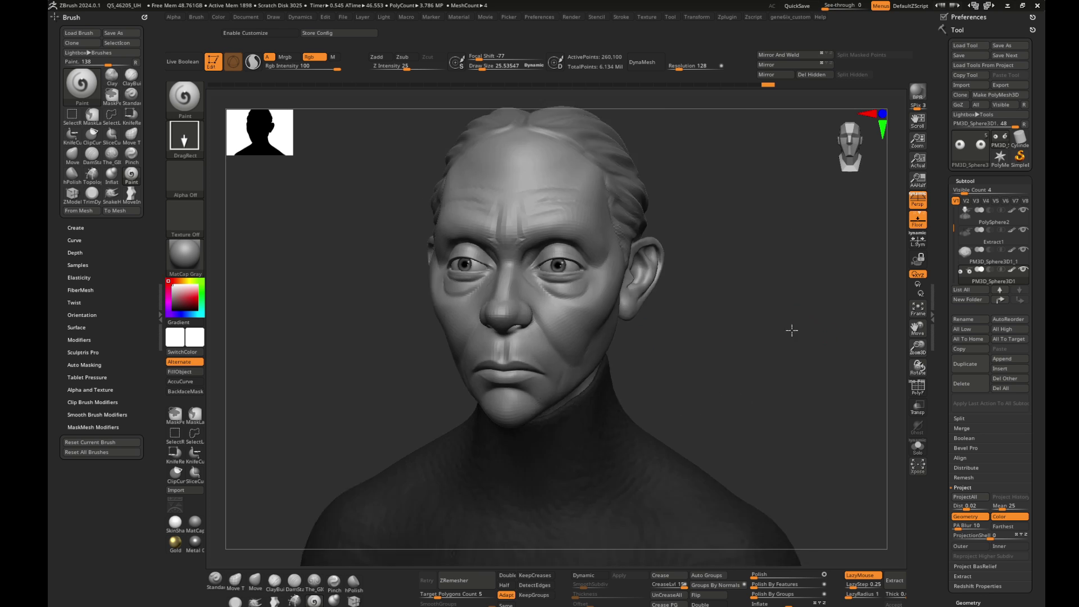
- Make the Extract1 turtleneck the active subtool
mouse_move(715, 295)
mouse_down()
mouse_move(756, 313)
mouse_move(754, 280)
mouse_move(720, 294)
mouse_move(699, 286)
mouse_move(722, 289)
mouse_move(643, 349)
mouse_move(717, 320)
mouse_up()
alt+click(667, 329)
drag(625, 331, 629, 323)
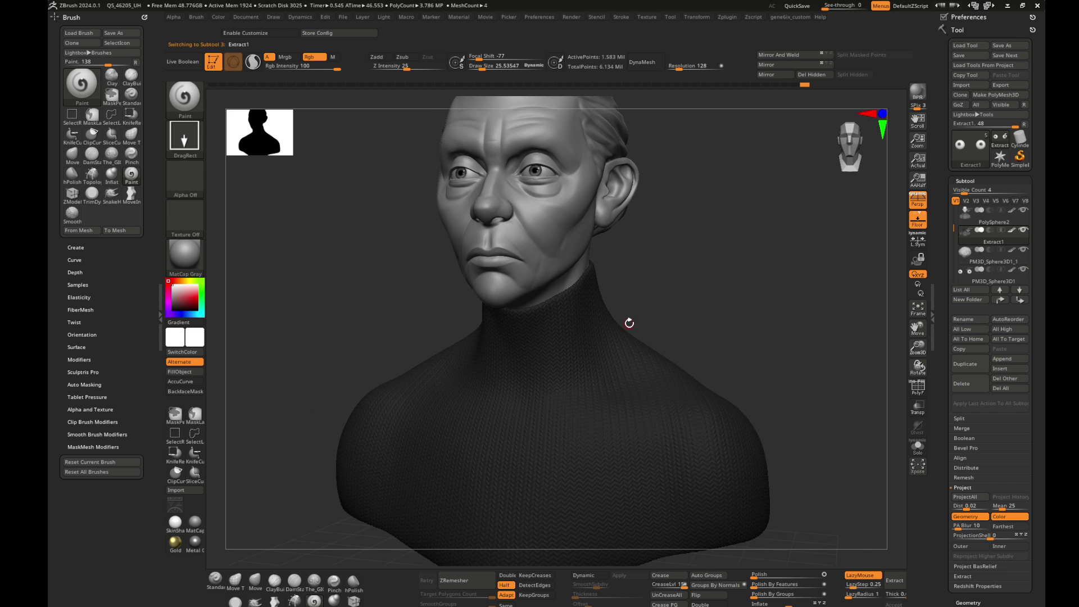
- Load SF_ClothFolds.ZBP from LightBox's Brush > Fabric Brush folder
key(comma)
click(318, 99)
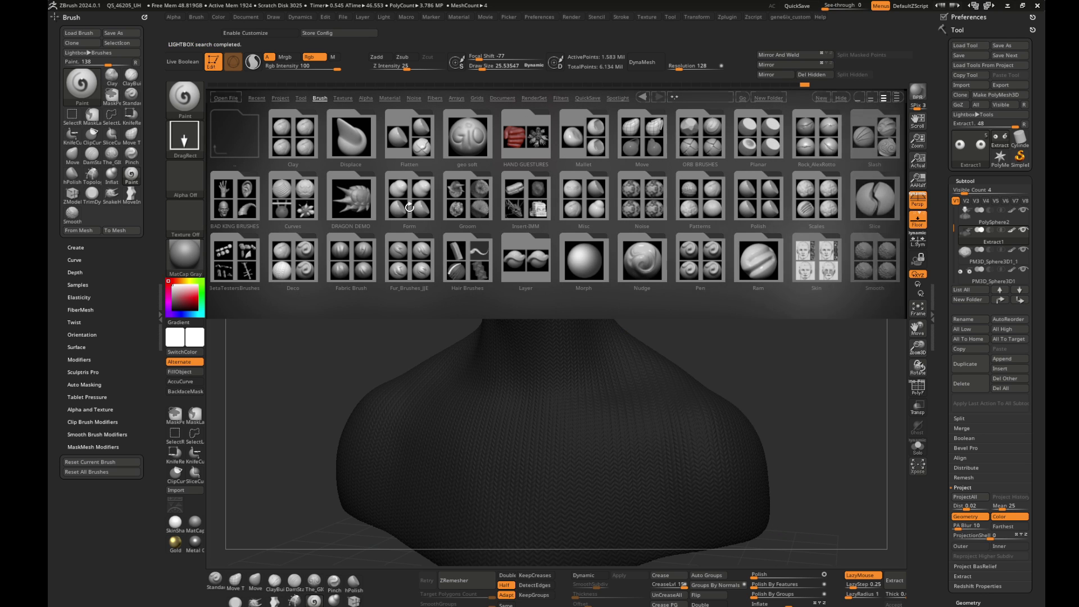
click(359, 271)
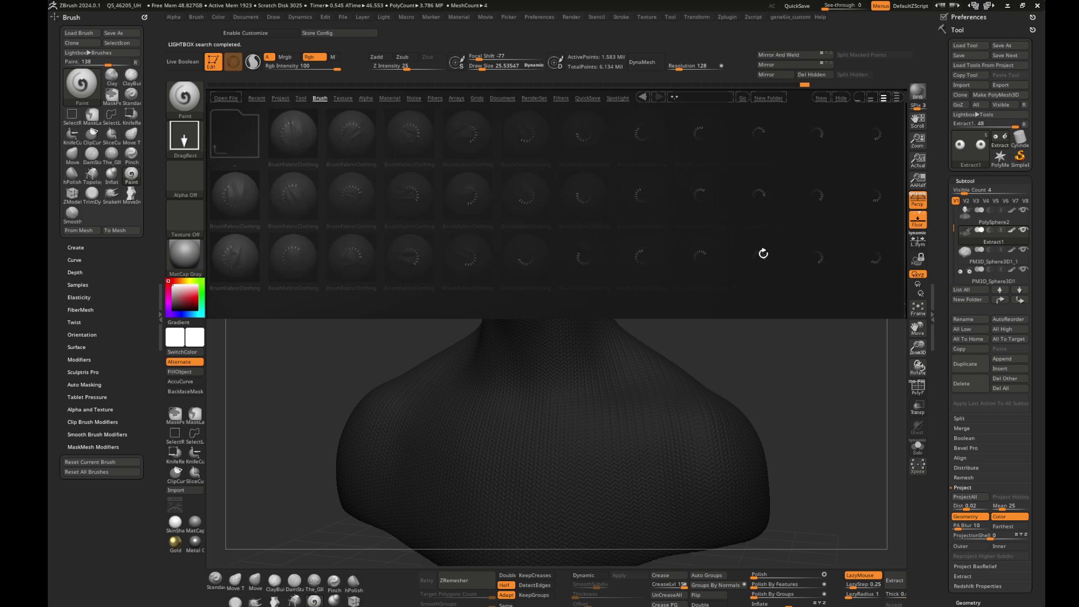
scroll(633, 249, down, 5)
scroll(634, 249, down, 4)
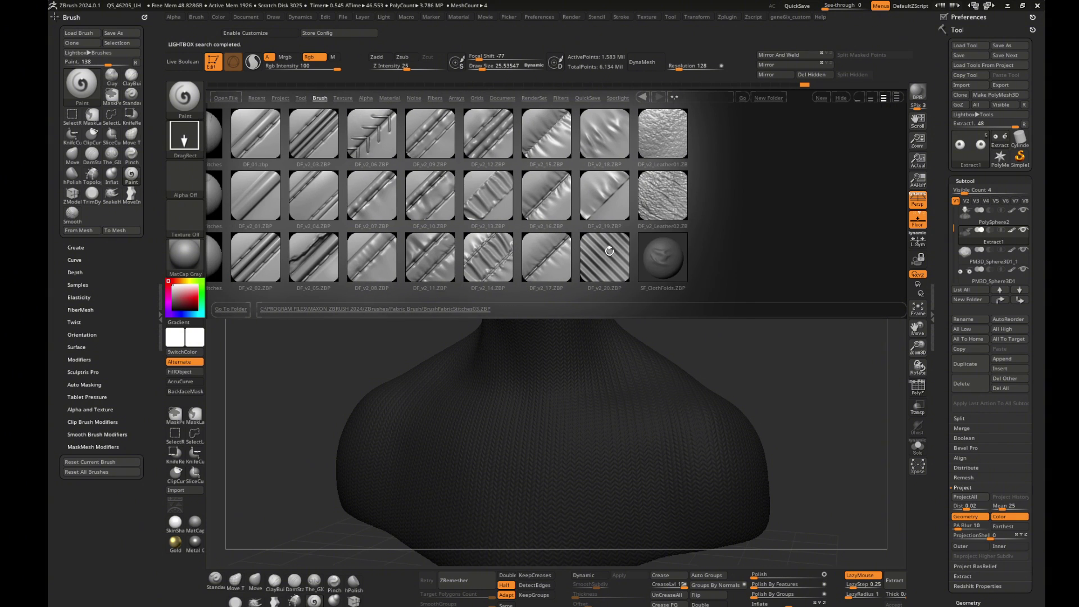
double_click(666, 263)
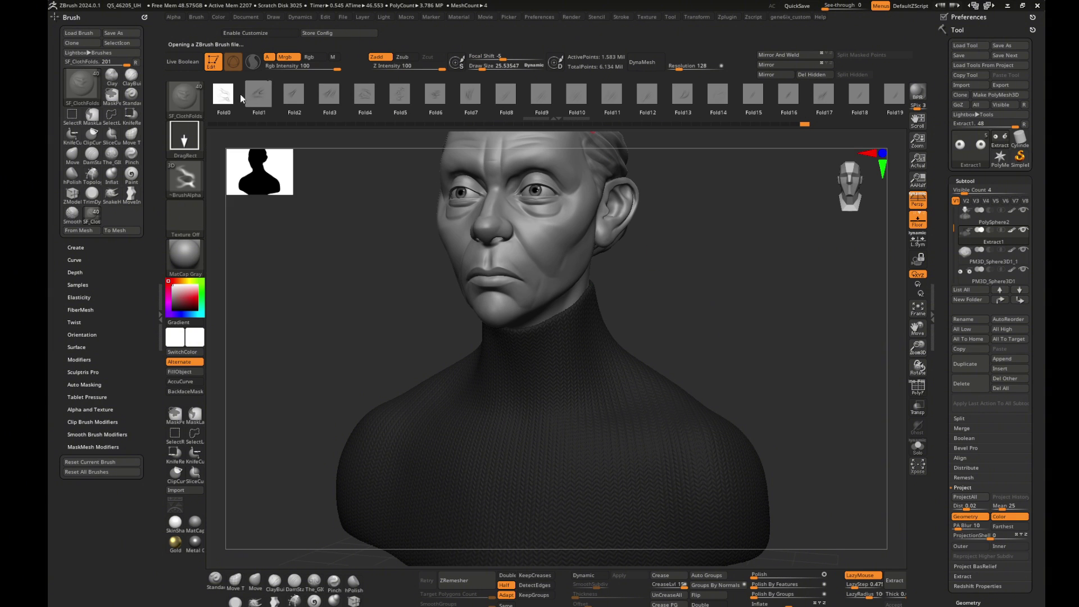
- Choose the Fold8 fold pattern and orbit around the bust to review it
click(504, 97)
drag(693, 245, 603, 324)
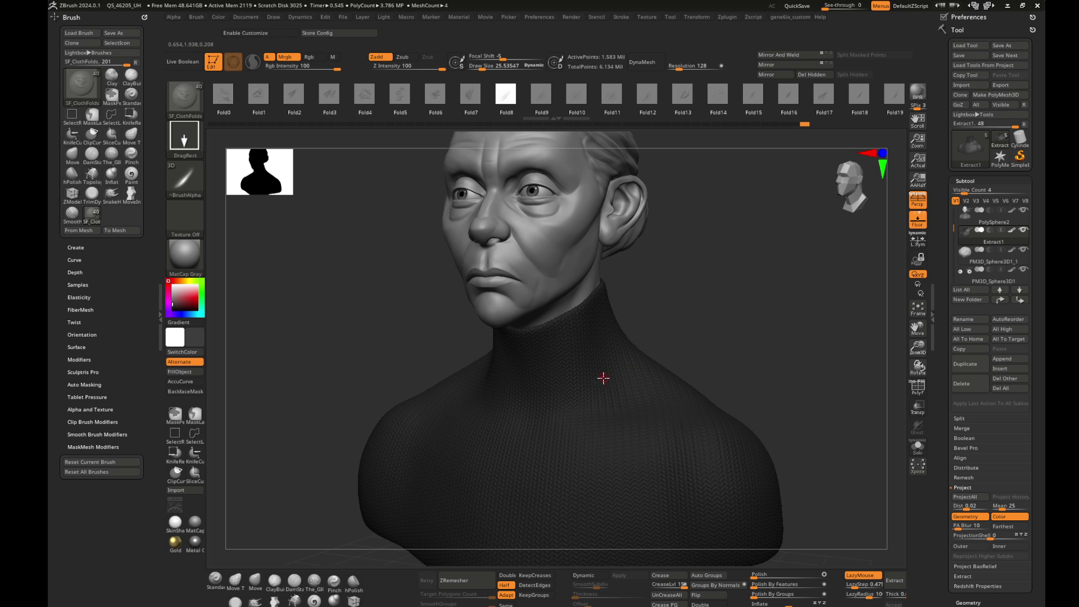
mouse_move(563, 450)
mouse_down()
mouse_move(789, 317)
mouse_move(654, 358)
mouse_up()
mouse_move(720, 347)
mouse_down()
mouse_move(758, 268)
mouse_move(497, 388)
mouse_up()
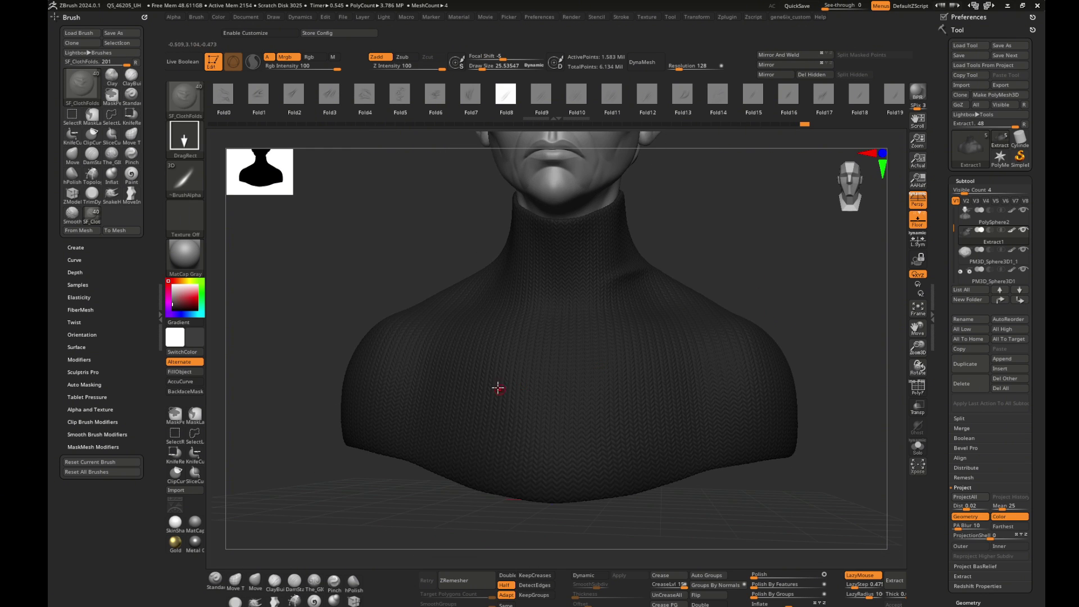
mouse_move(782, 228)
mouse_down()
mouse_move(694, 298)
mouse_move(693, 286)
mouse_move(696, 331)
mouse_move(720, 337)
mouse_move(667, 330)
mouse_move(644, 346)
mouse_up()
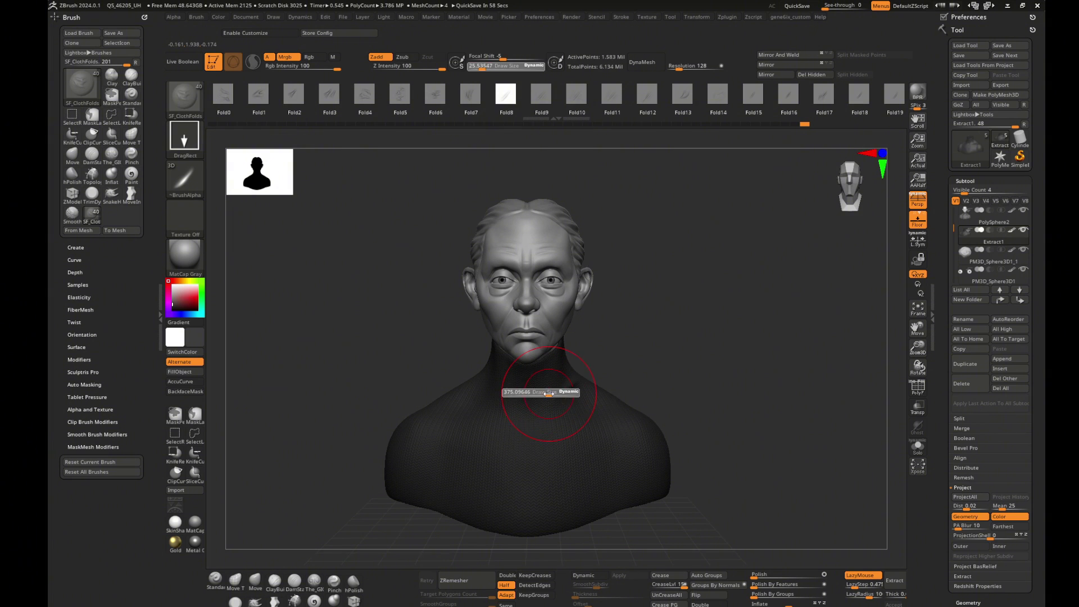
- Return to The_GIO_soft_forms brush and orbit back to a frontal view
key(b)
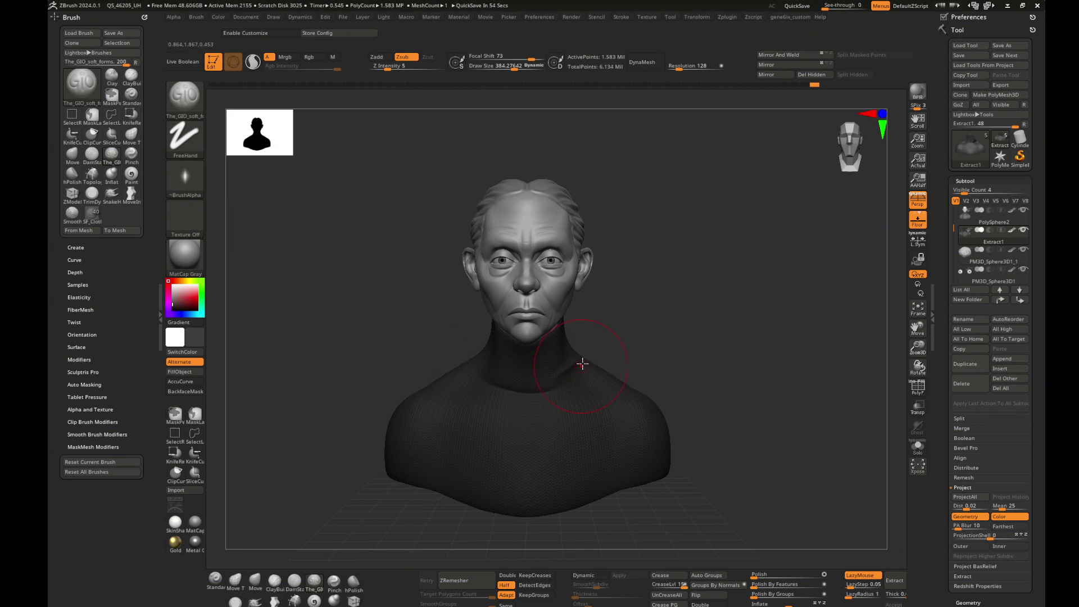
right_drag(474, 357, 502, 356)
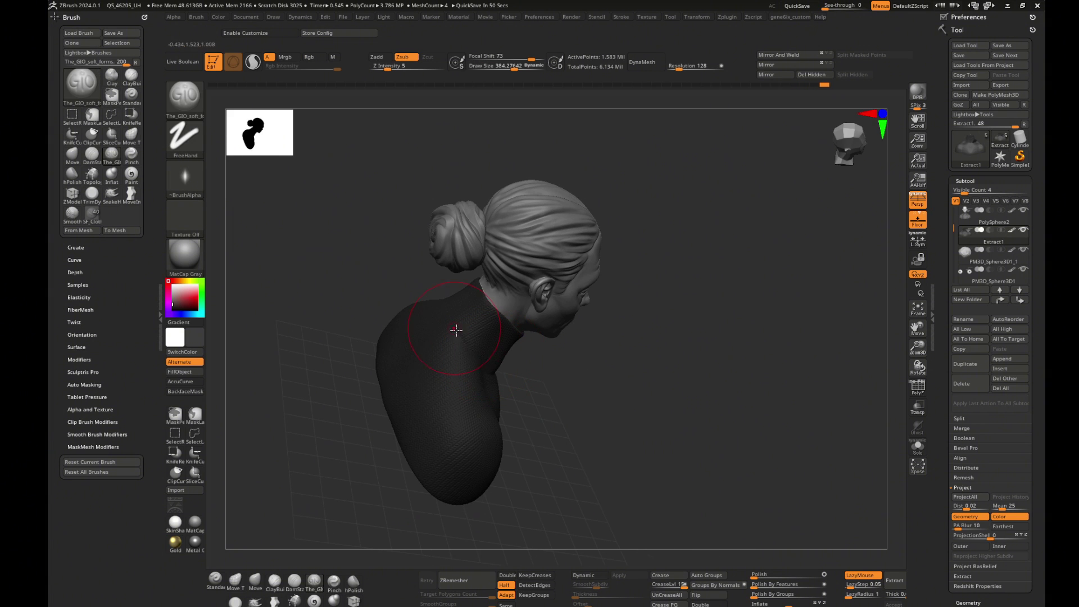
mouse_move(456, 330)
right_down()
mouse_move(431, 301)
mouse_move(479, 361)
right_up()
mouse_move(397, 329)
right_down()
mouse_move(549, 320)
mouse_move(530, 334)
mouse_move(643, 308)
mouse_move(581, 290)
mouse_move(623, 284)
right_up()
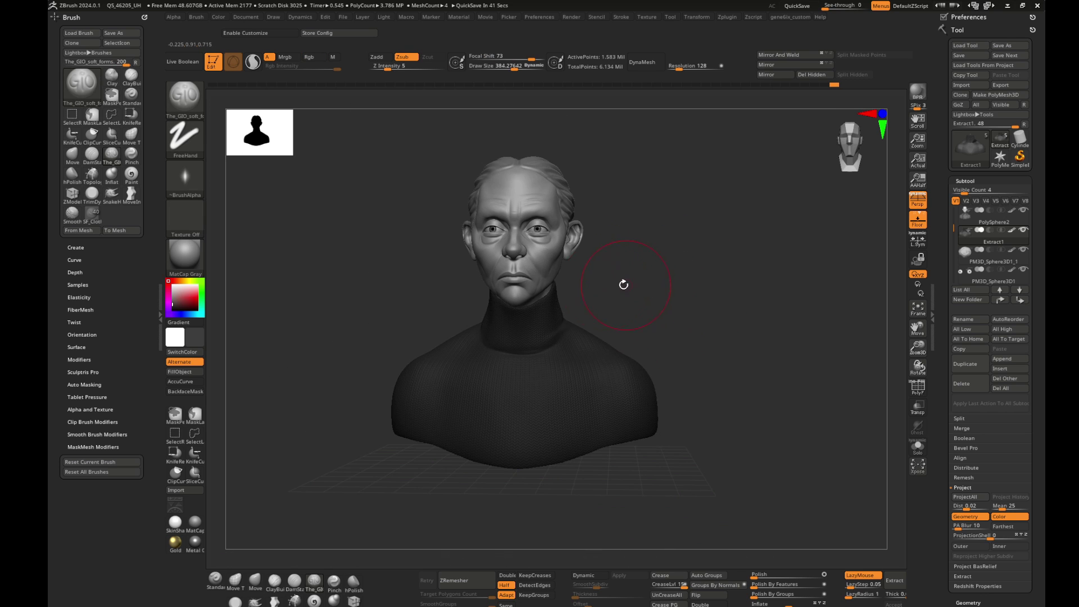
- Merge all subtools into one pose mesh with Transpose Master's TPoseMesh
click(727, 18)
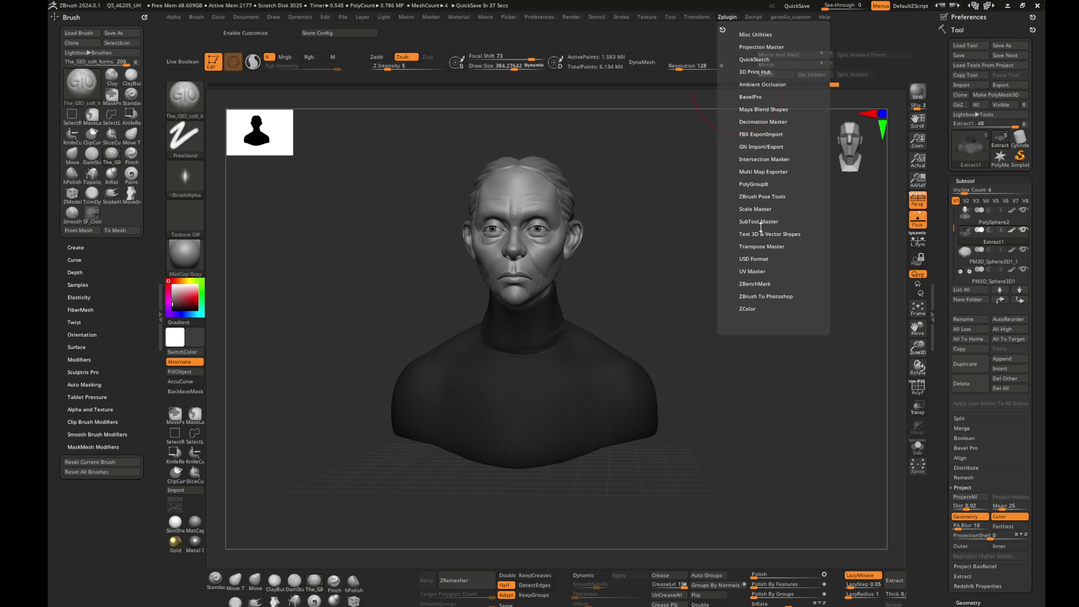
click(762, 248)
click(746, 272)
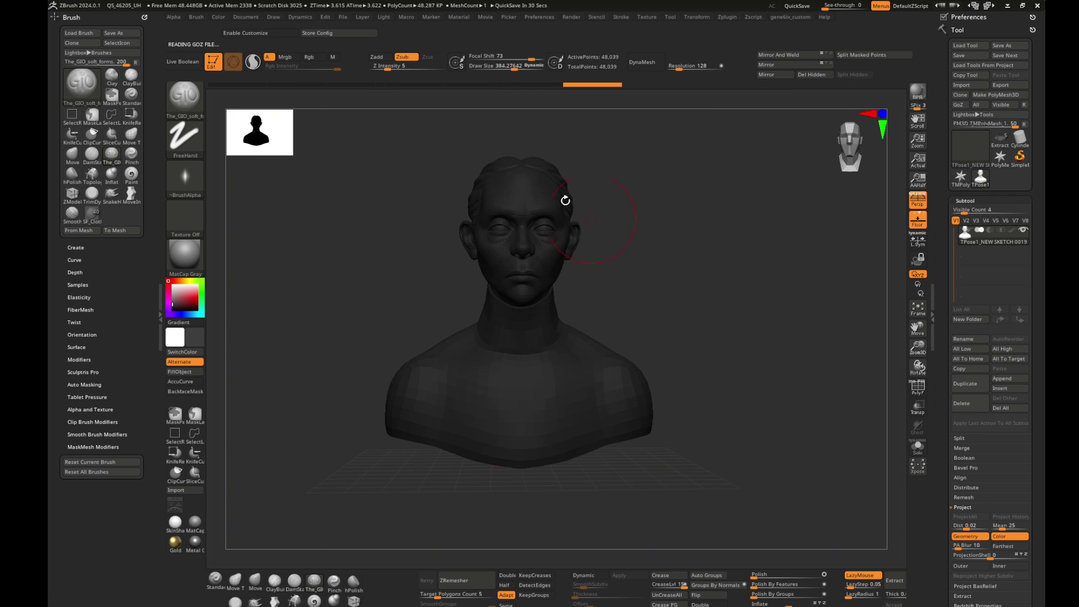
- Lasso-mask the head, invert the mask, and test a head rotation, then undo it
key(ctrl)
click(182, 352)
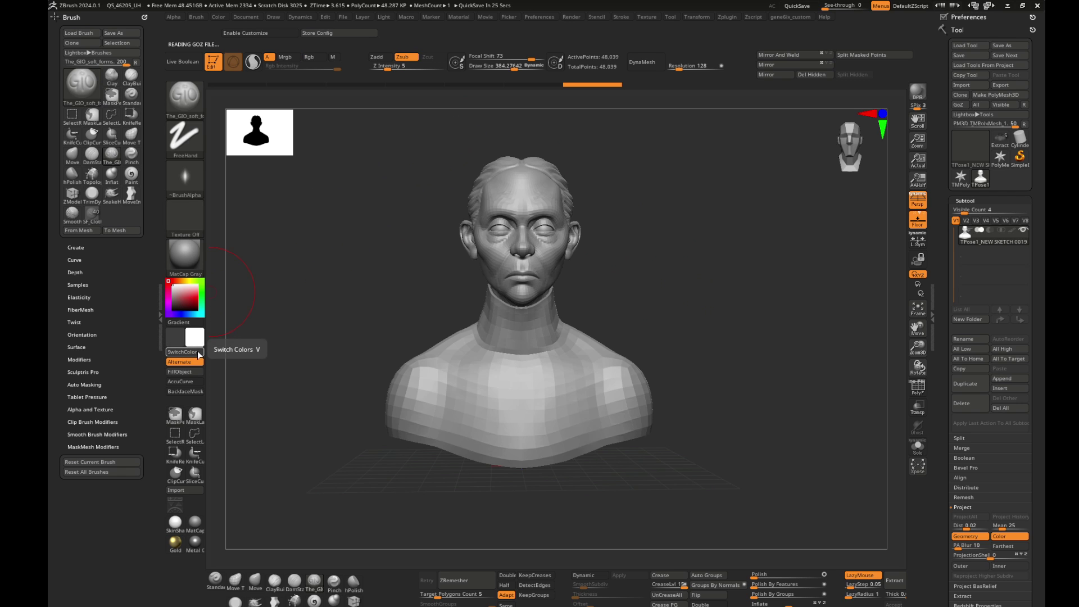
shift+drag(463, 211, 388, 214)
mouse_move(419, 135)
ctrl+mouse_down()
mouse_move(378, 309)
mouse_move(550, 337)
mouse_move(424, 159)
ctrl+mouse_up()
ctrl+click(741, 334)
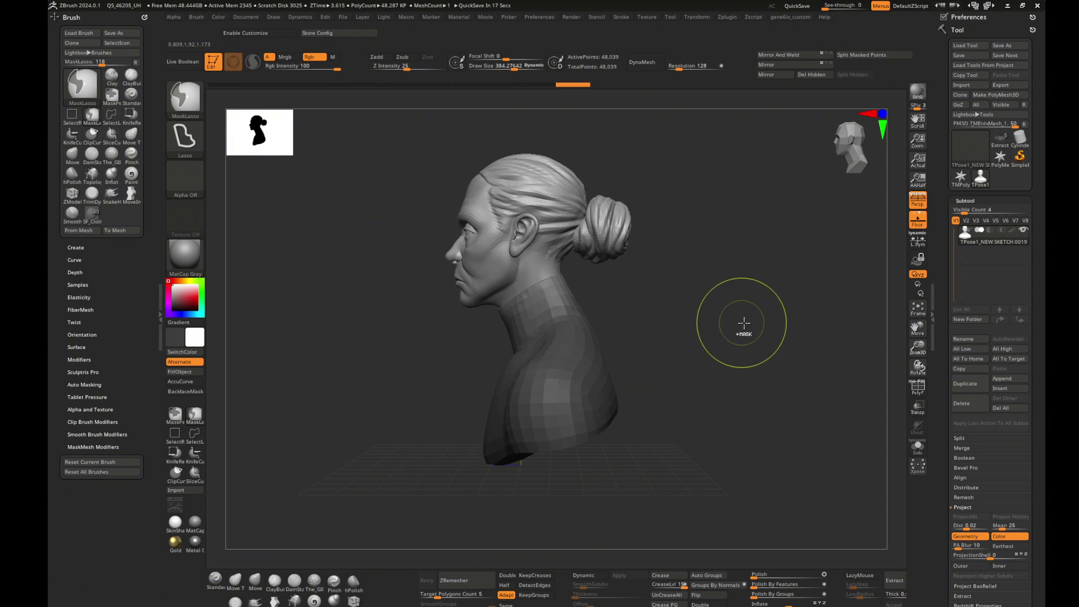
key(w)
alt+drag(504, 159, 504, 245)
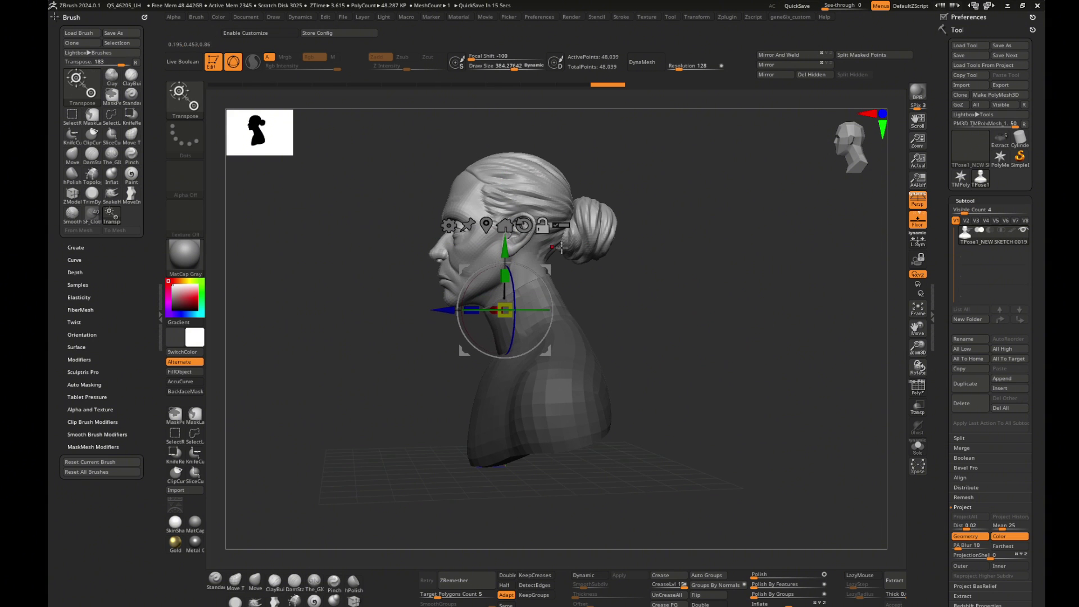
drag(520, 308, 561, 303)
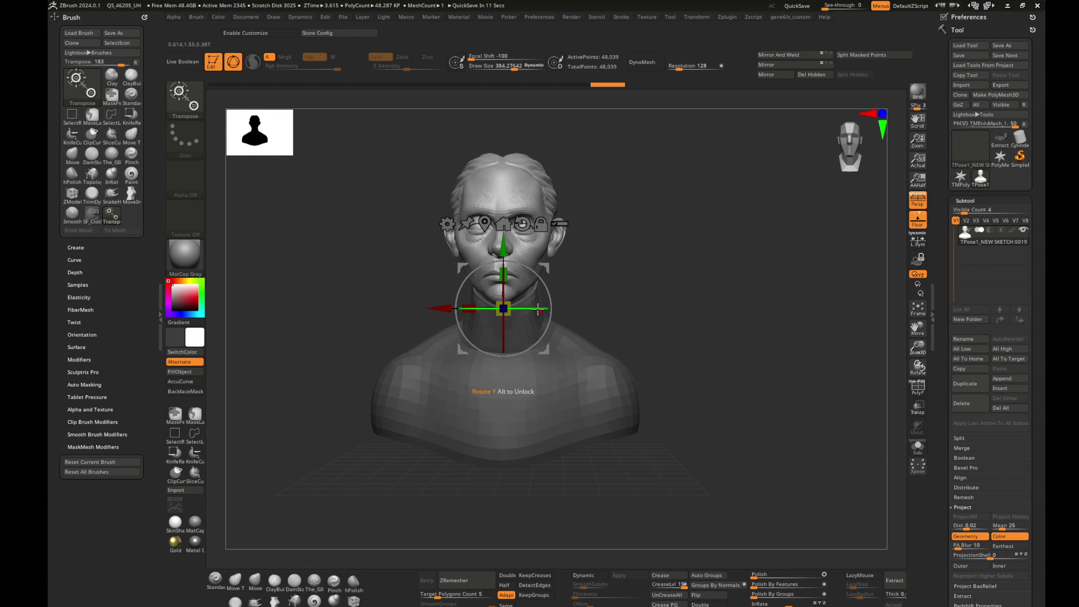
key(ctrl+z)
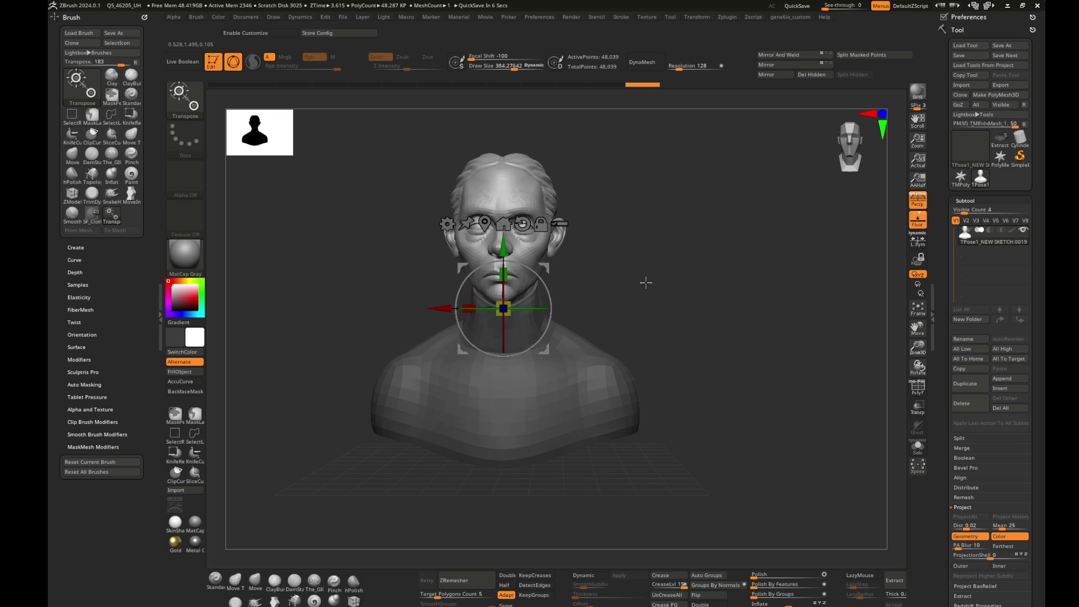
- Rotate the unmasked neck and head about 31 degrees, checking from side and front
mouse_move(646, 282)
mouse_down()
mouse_move(602, 306)
mouse_move(413, 307)
mouse_move(519, 274)
mouse_up()
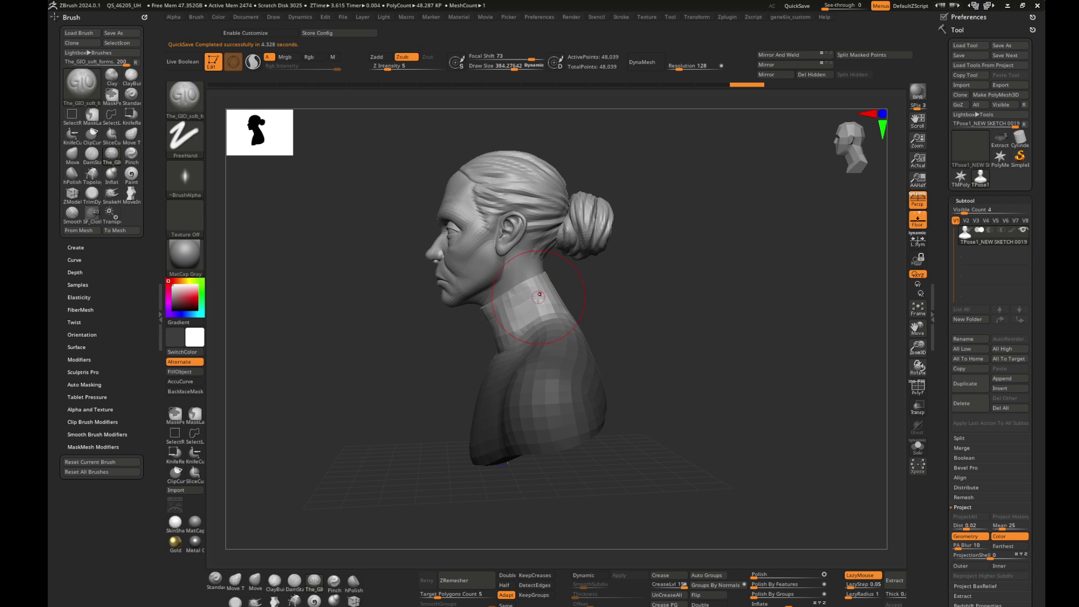
key(w)
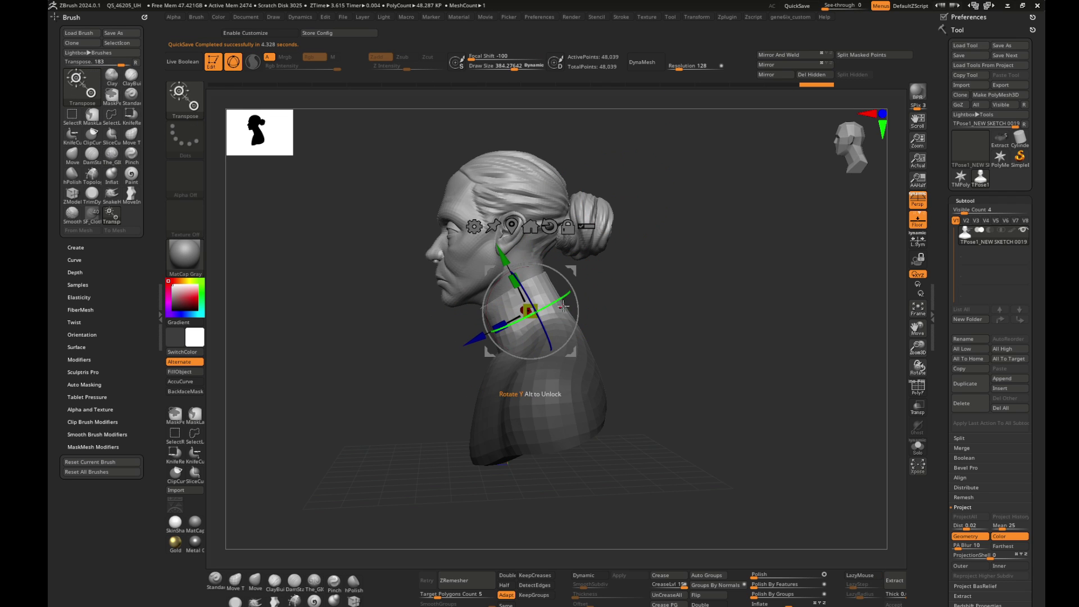
mouse_move(584, 315)
shift+mouse_down()
mouse_move(713, 288)
mouse_move(559, 322)
shift+mouse_up()
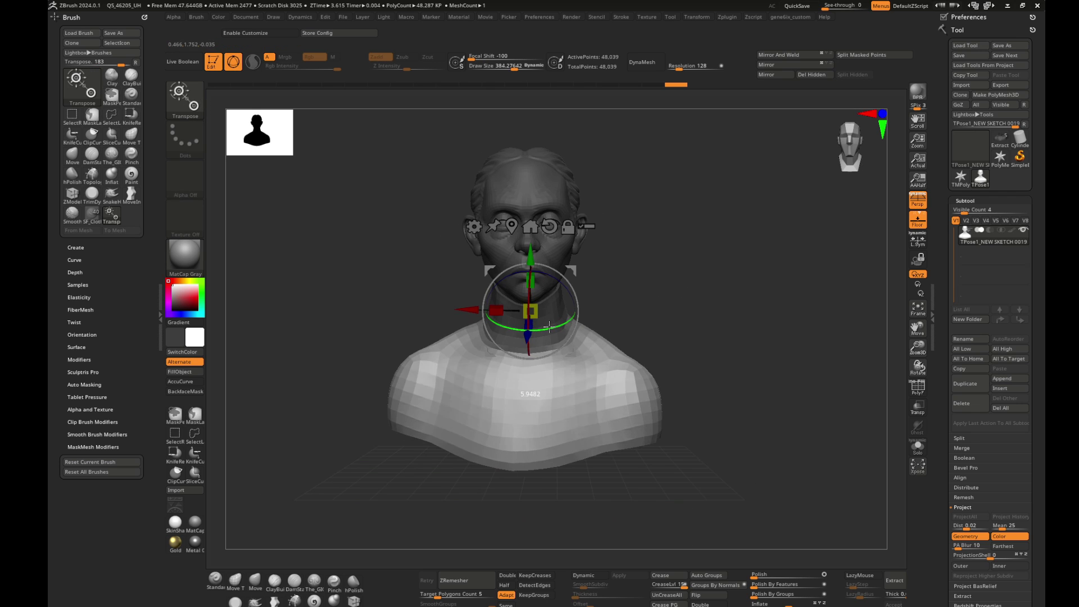
shift+drag(655, 303, 645, 270)
drag(571, 290, 566, 283)
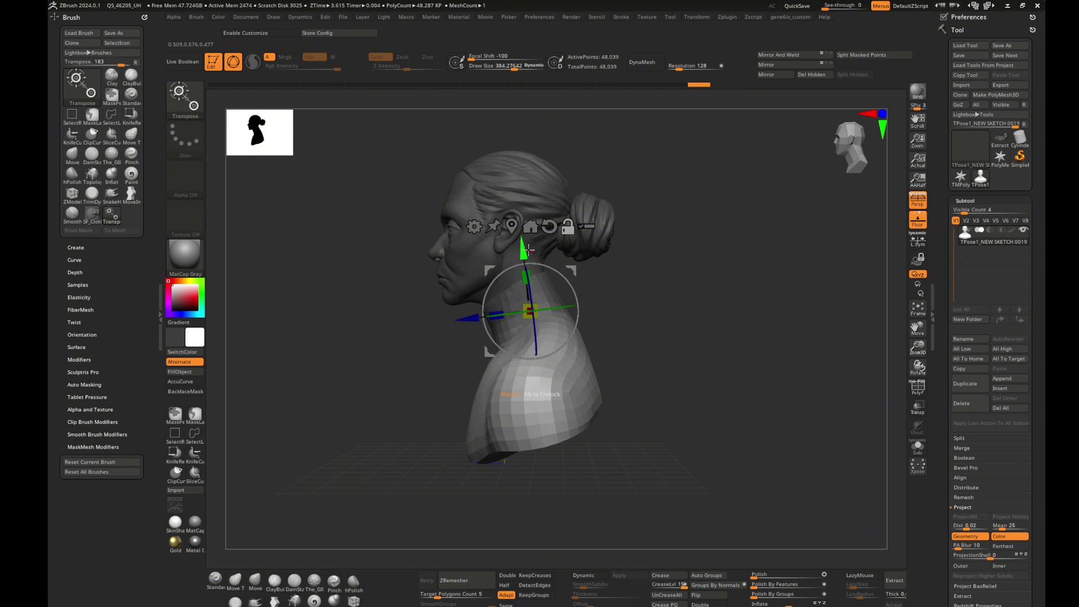
shift+drag(626, 320, 551, 337)
drag(535, 380, 530, 386)
drag(659, 315, 665, 299)
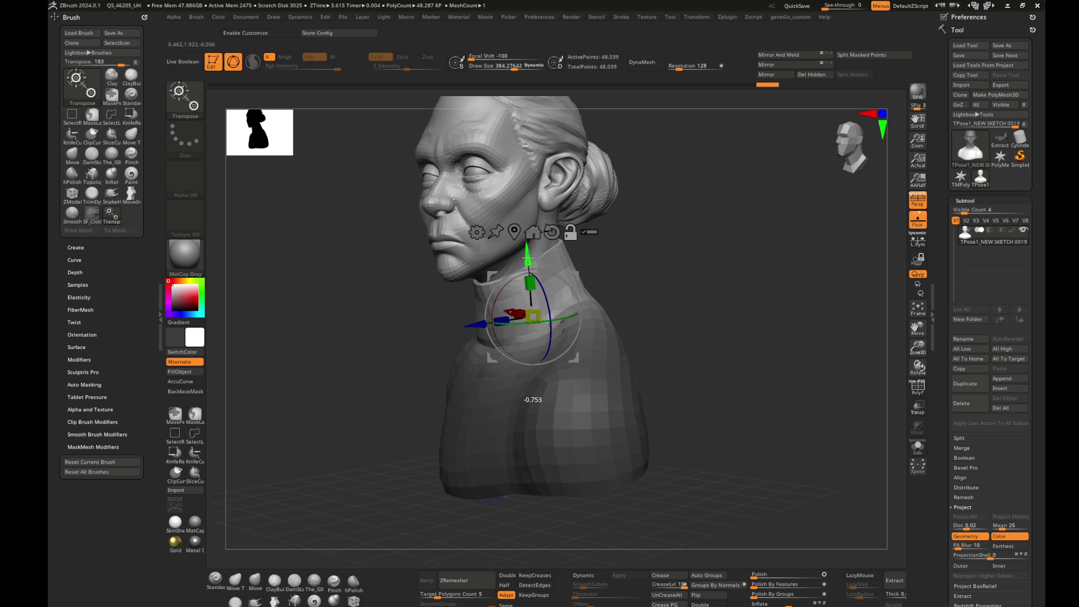
- Tilt the head and neck so the chin lifts, then clear the mask
key(q)
mouse_move(665, 299)
shift+mouse_down()
mouse_move(640, 277)
mouse_move(641, 293)
mouse_move(414, 506)
shift+mouse_up()
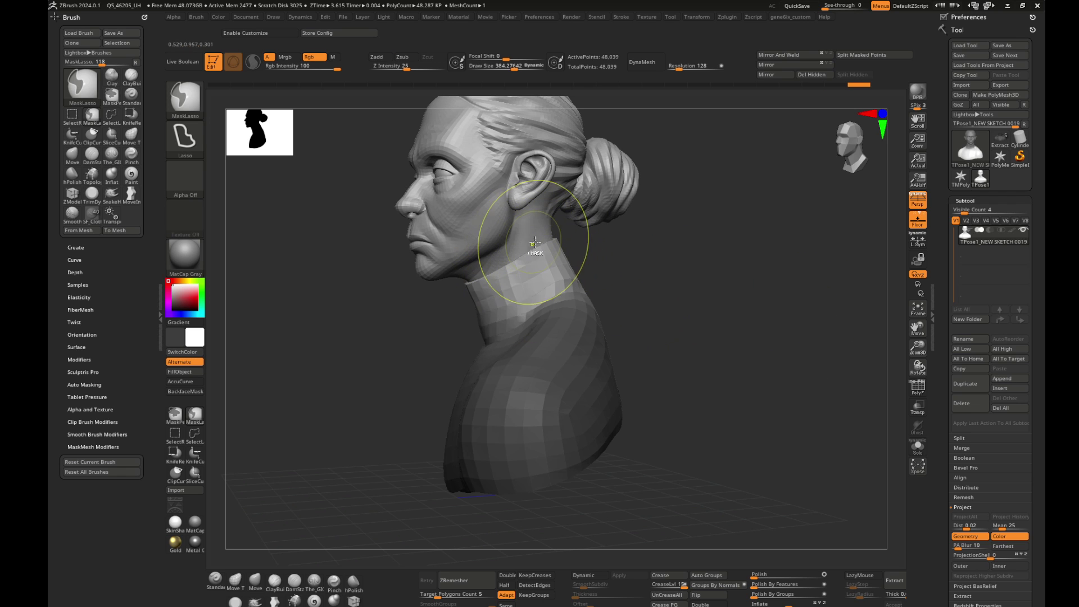
key(w)
mouse_move(559, 294)
mouse_down()
mouse_move(569, 264)
mouse_move(677, 267)
mouse_move(653, 257)
mouse_up()
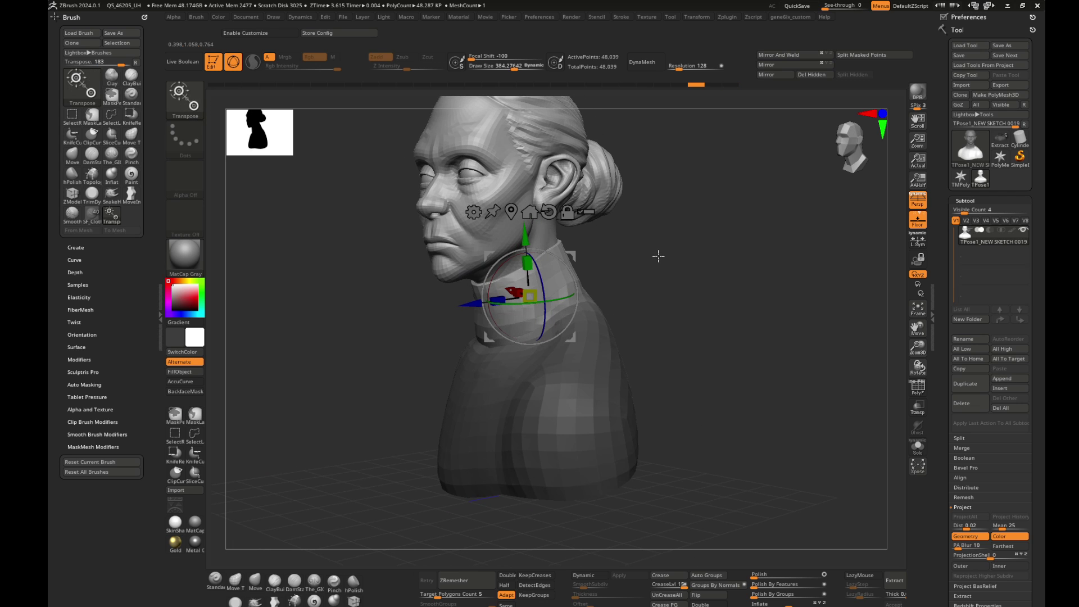
ctrl+click(645, 280)
key(q)
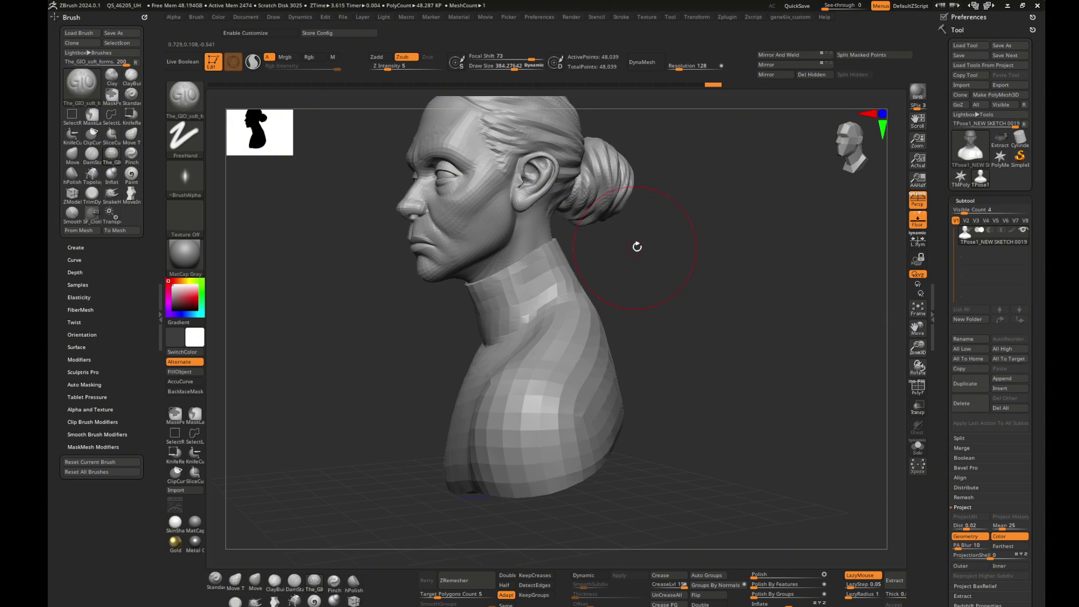
- Re-mask the head, invert it, and rotate the head toward the front
mouse_move(636, 241)
alt+mouse_down()
mouse_move(668, 263)
mouse_move(641, 259)
alt+mouse_up()
ctrl+drag(402, 191, 504, 313)
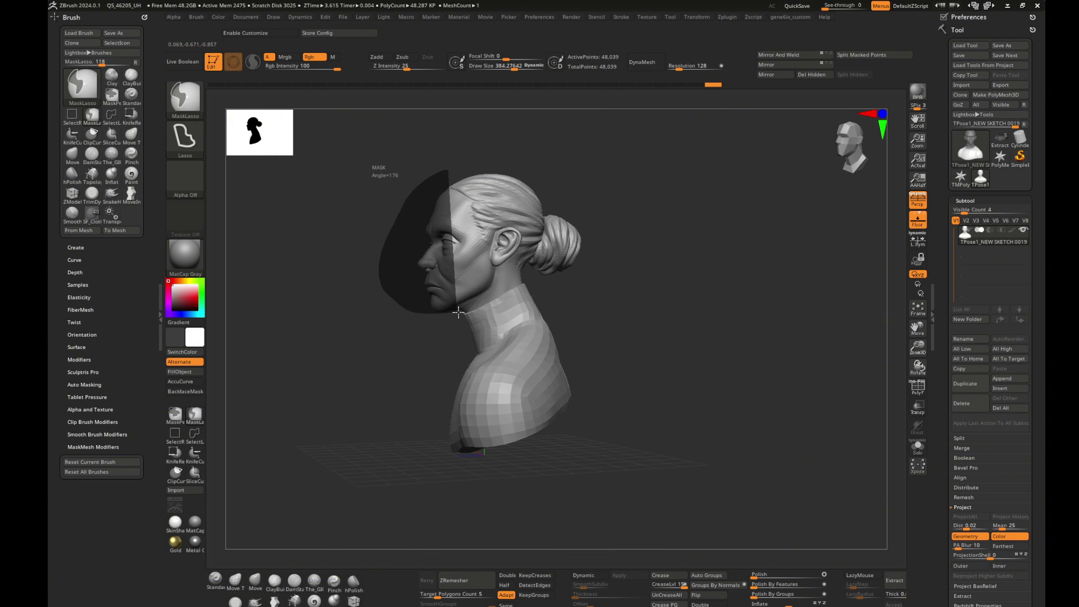
ctrl+click(609, 292)
key(w)
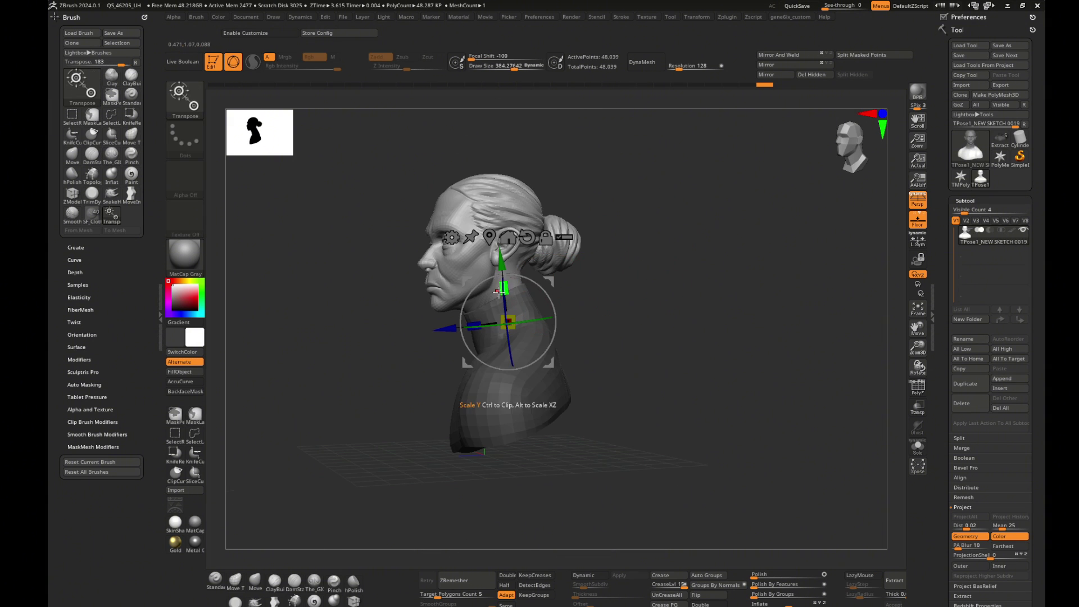
drag(549, 257, 606, 289)
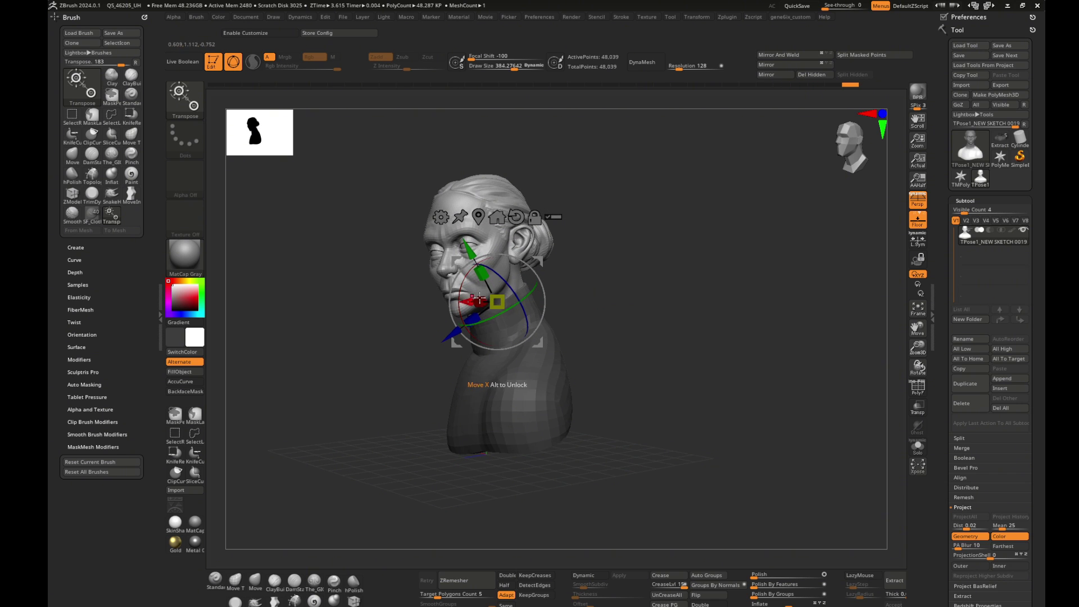
drag(478, 299, 528, 288)
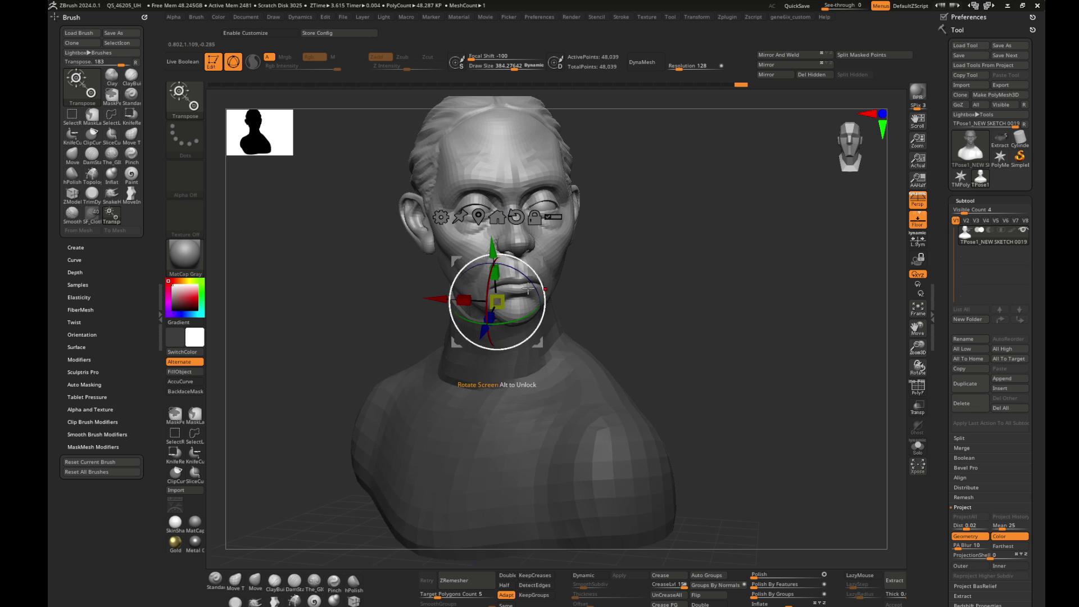
drag(650, 282, 764, 186)
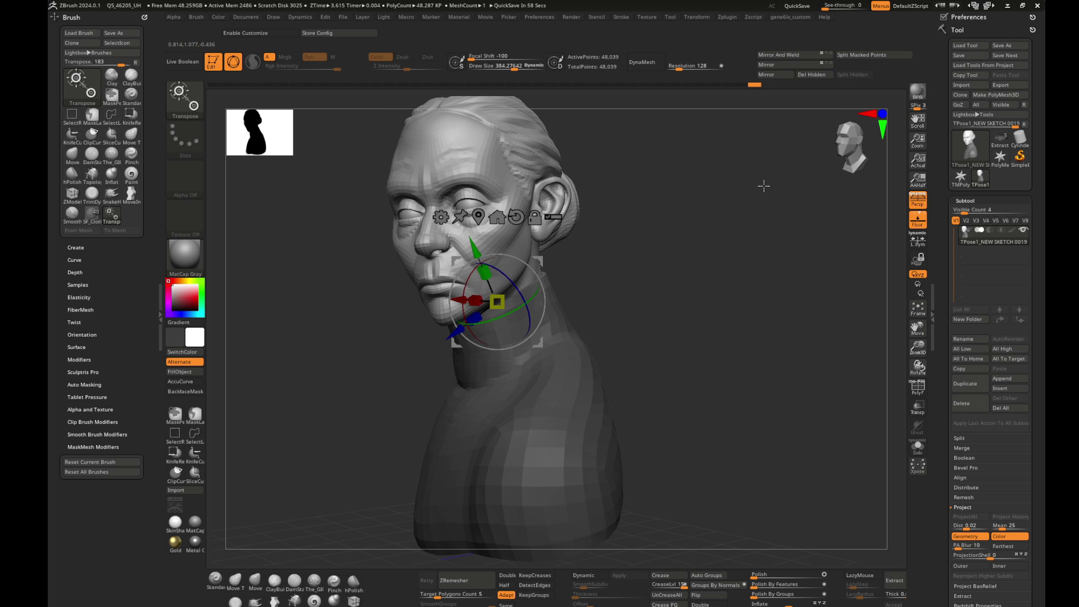
mouse_move(764, 186)
mouse_down()
mouse_move(683, 289)
mouse_move(787, 309)
mouse_move(728, 310)
mouse_up()
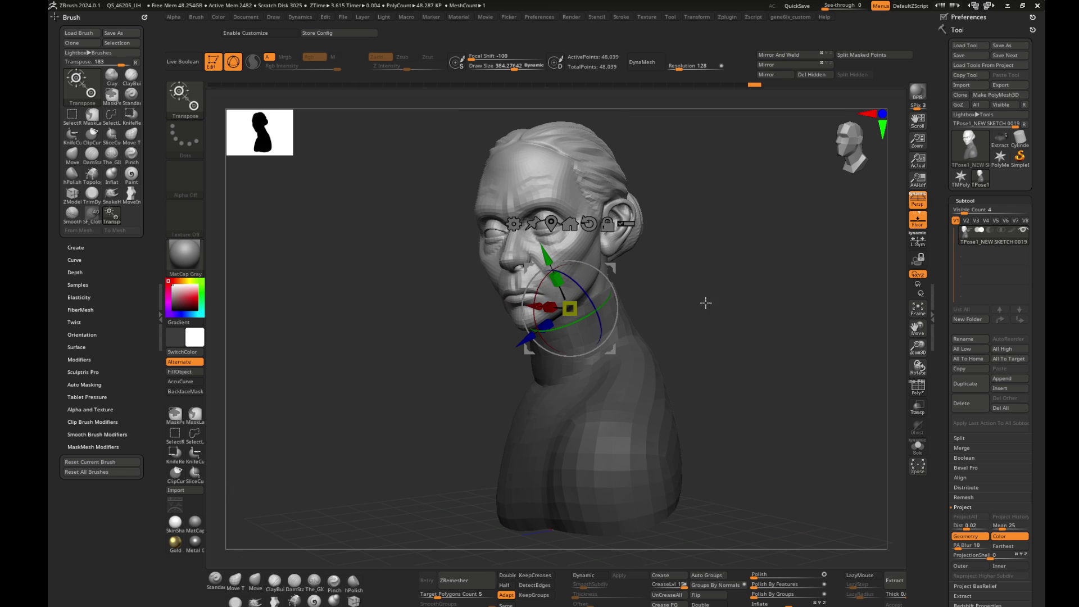
- Switch to the Move Topological brush and orbit to see the back of the neck
key(q)
key(s)
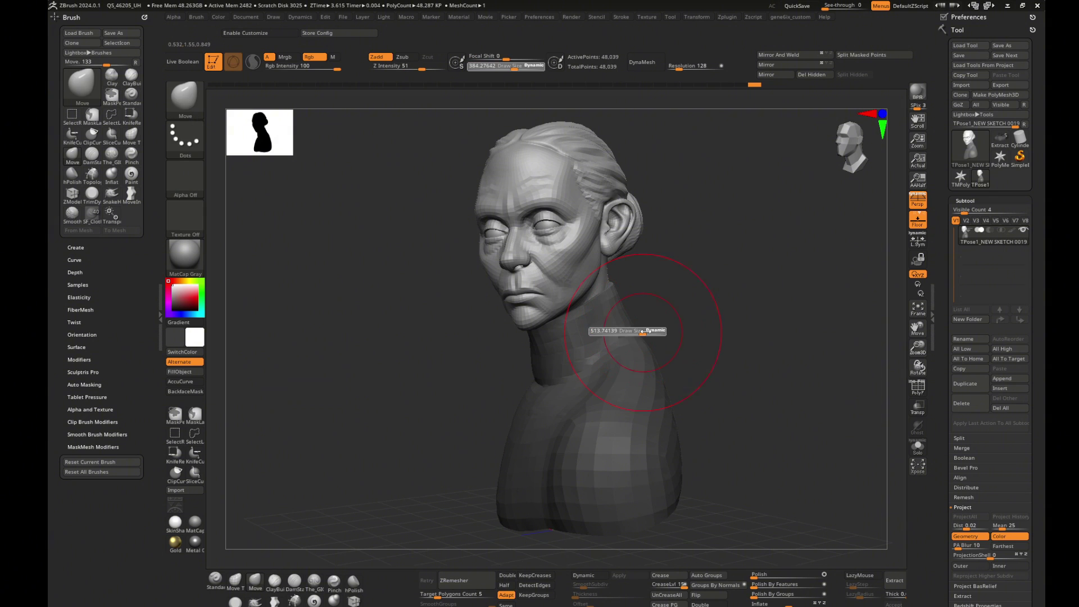
mouse_move(689, 326)
mouse_down()
mouse_move(697, 347)
mouse_move(635, 350)
mouse_move(686, 340)
mouse_move(727, 313)
mouse_move(785, 331)
mouse_move(653, 372)
mouse_up()
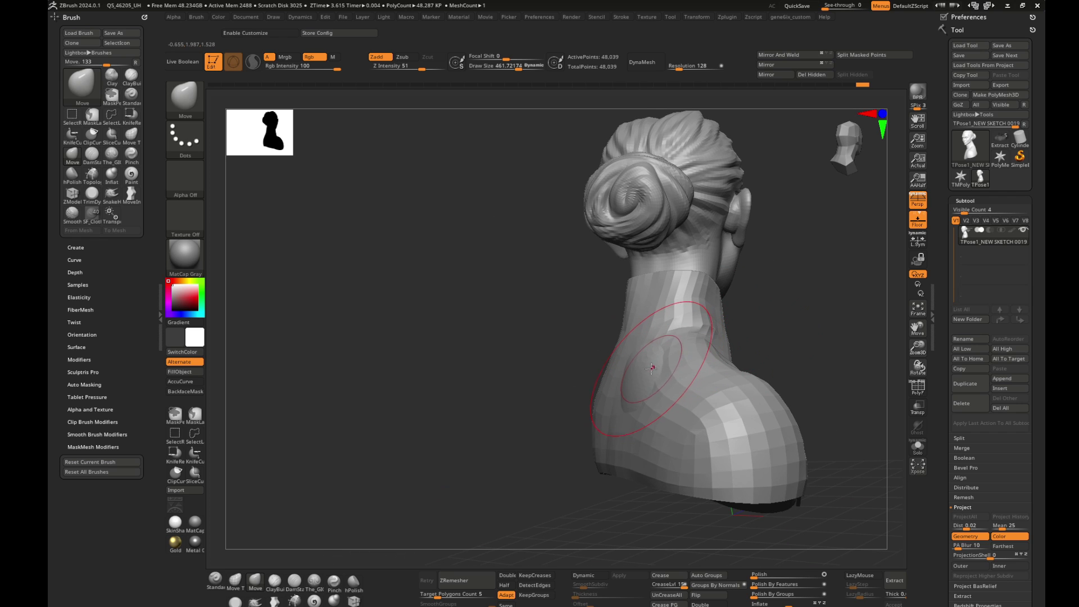
key(b)
key(m)
key(t)
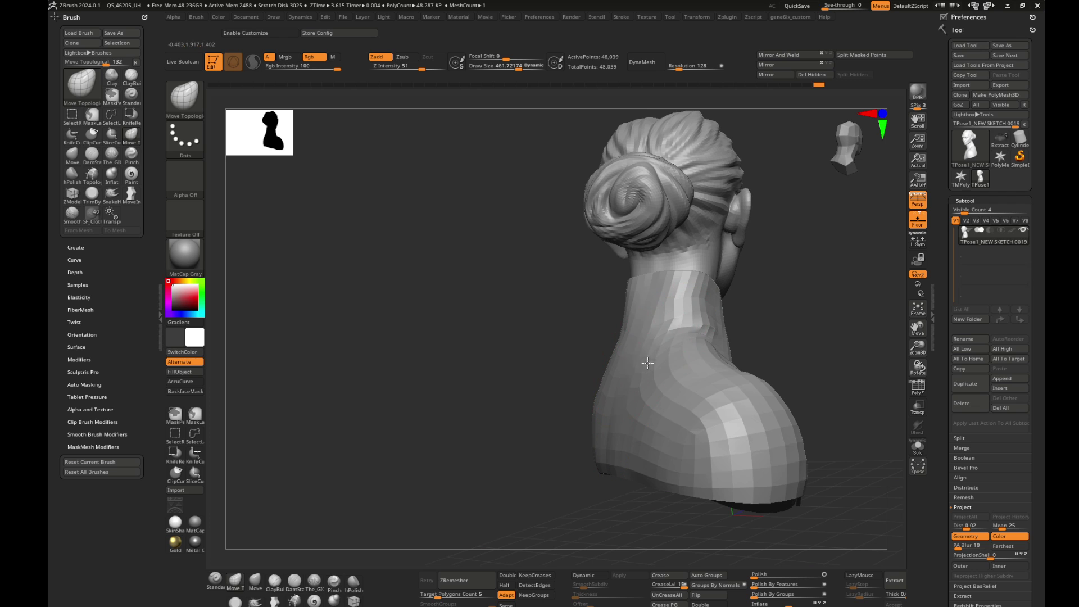
right_drag(669, 356, 735, 367)
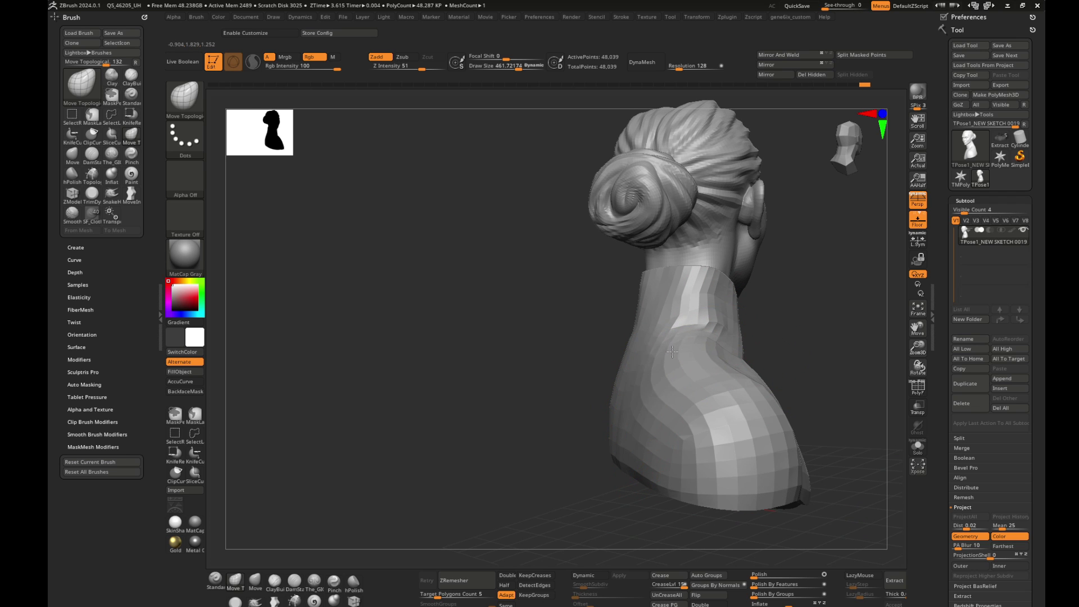
right_drag(672, 351, 748, 337)
- Smooth and push the neck and shoulders, checking from low and side angles
key(shift)
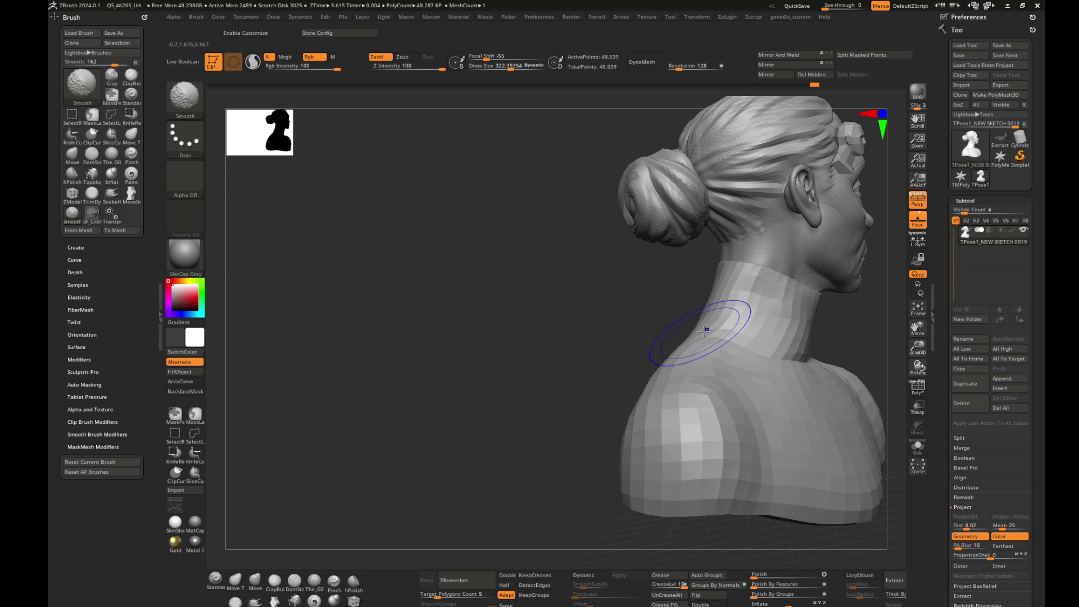
right_drag(629, 330, 719, 344)
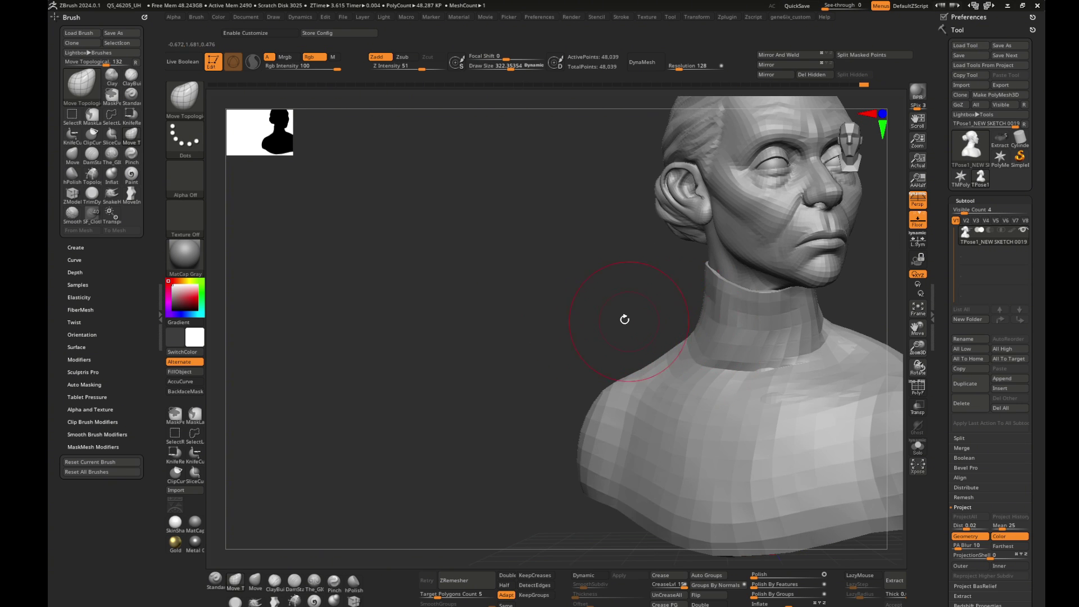
mouse_move(624, 319)
right_down()
mouse_move(722, 291)
mouse_move(617, 298)
right_up()
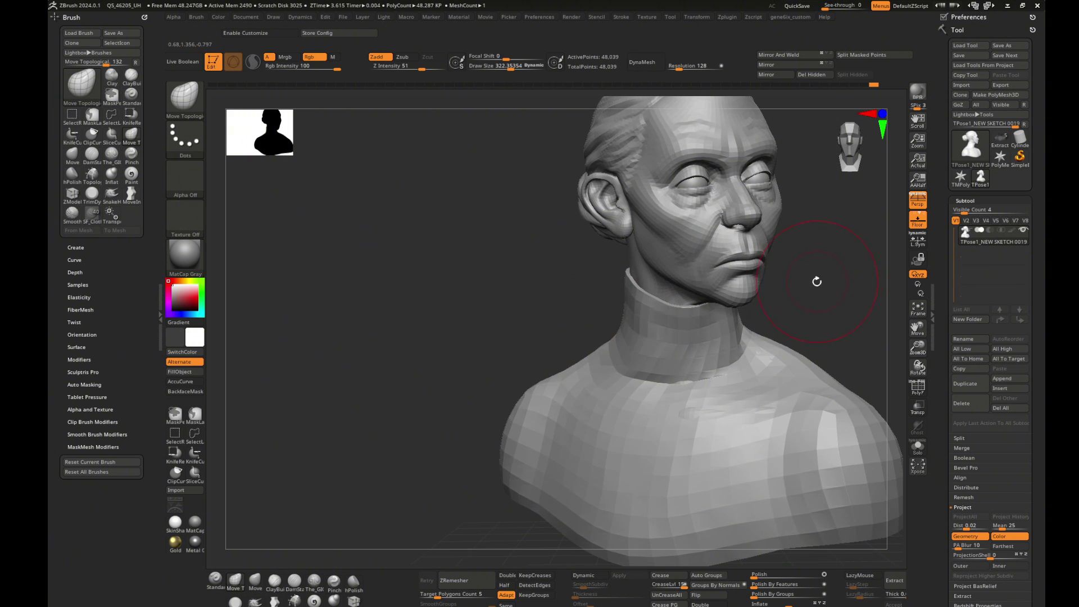
mouse_move(814, 272)
right_down()
mouse_move(699, 307)
mouse_move(711, 249)
mouse_move(728, 242)
mouse_move(700, 265)
mouse_move(826, 233)
mouse_move(797, 284)
mouse_move(639, 349)
right_up()
right_drag(562, 402, 684, 334)
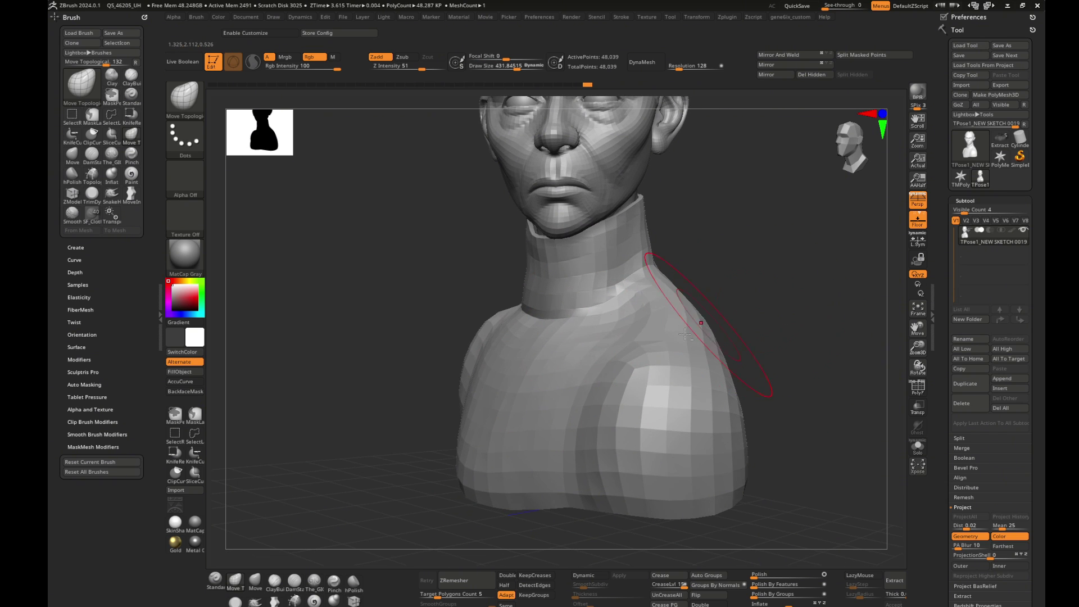
key(f)
mouse_move(753, 308)
right_down()
mouse_move(766, 312)
mouse_move(657, 320)
mouse_move(741, 300)
mouse_move(724, 284)
right_up()
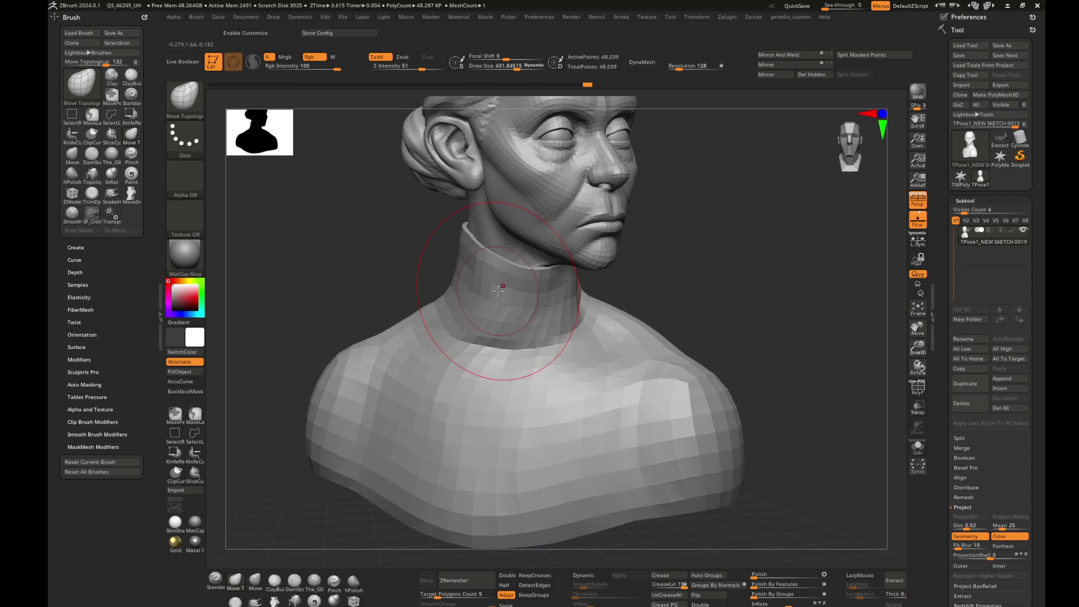
mouse_move(673, 266)
right_down()
mouse_move(698, 248)
mouse_move(487, 293)
right_up()
- Adjust the brush size to 132 and check the bust from the right side
key(s)
right_drag(429, 254, 460, 237)
right_drag(718, 245, 718, 270)
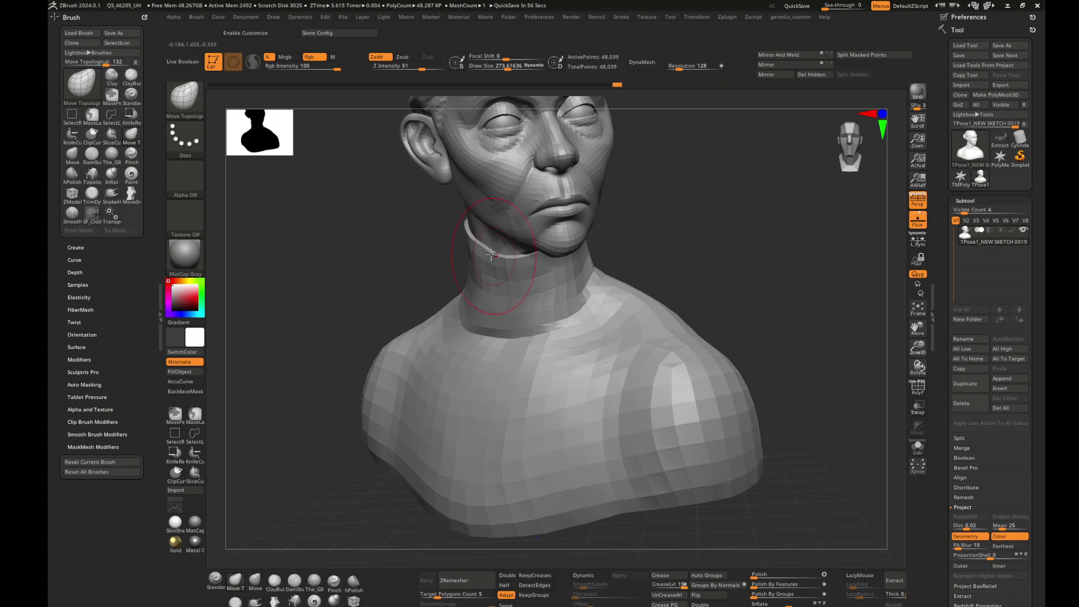
mouse_move(573, 312)
ctrl+right_down()
mouse_move(739, 246)
mouse_move(739, 257)
mouse_move(539, 325)
mouse_move(710, 291)
mouse_move(698, 286)
mouse_move(717, 323)
mouse_move(713, 308)
mouse_move(677, 310)
ctrl+right_up()
key(s)
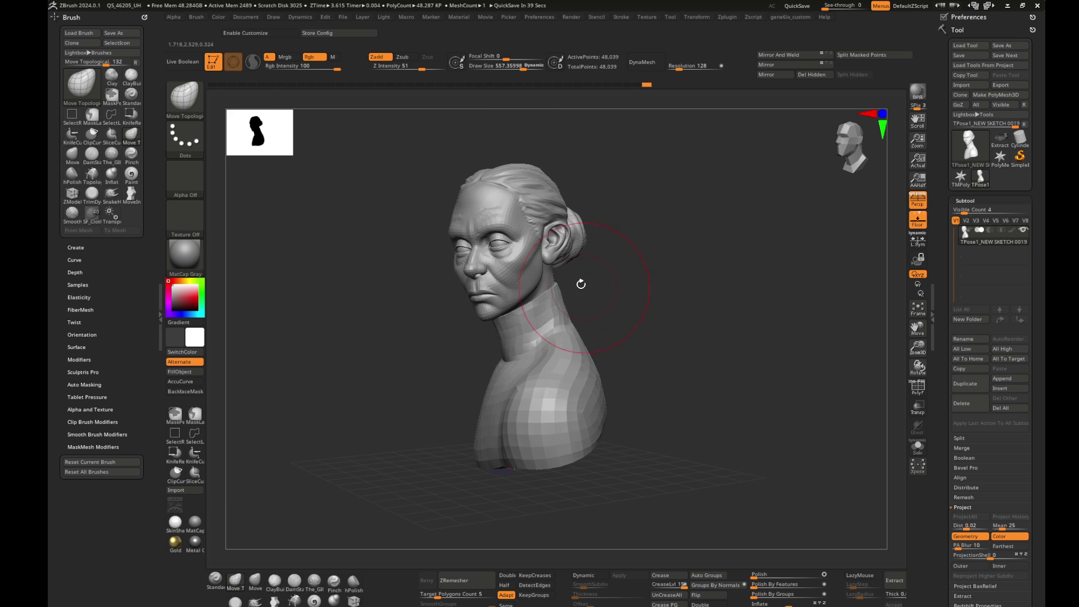
- Mask the head, invert the mask, and rotate the head around Y toward the front
right_drag(422, 168, 666, 250)
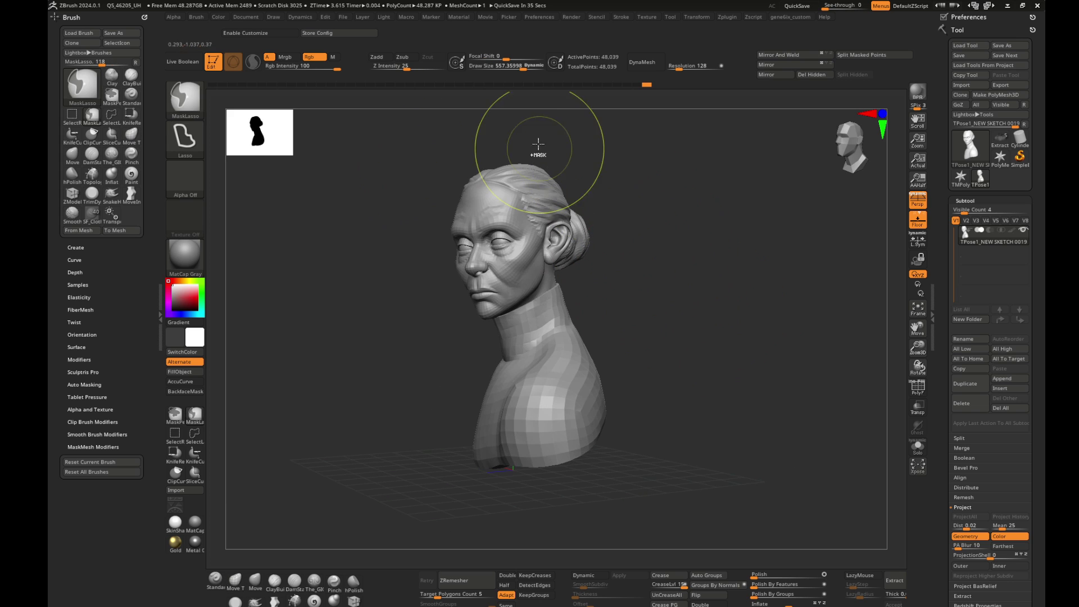
mouse_move(525, 121)
ctrl+mouse_down()
mouse_move(456, 325)
mouse_move(609, 173)
mouse_move(528, 124)
ctrl+mouse_up()
key(ctrl+i)
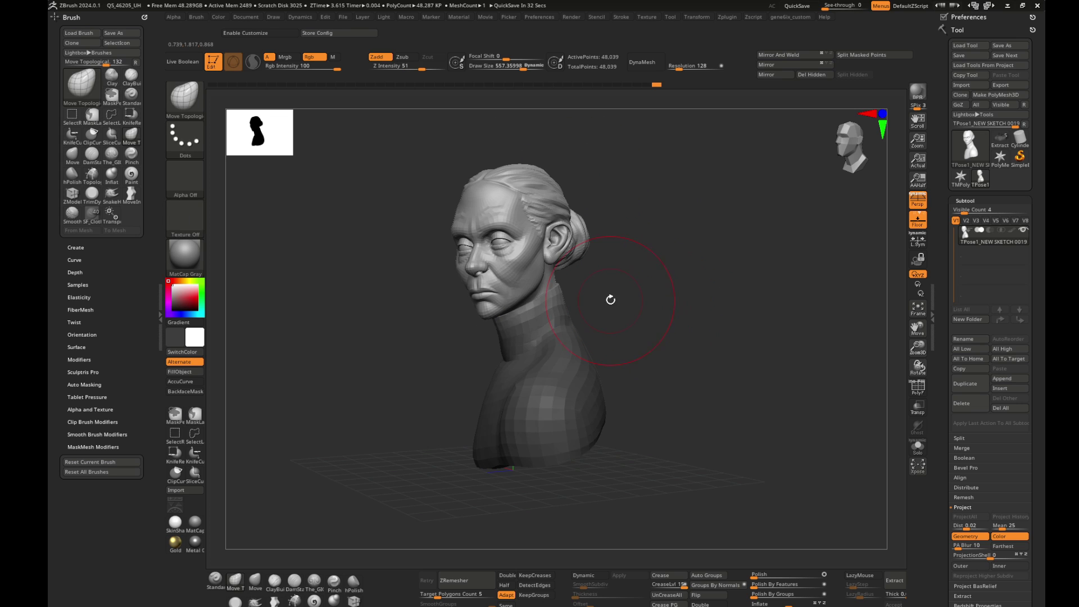
key(w)
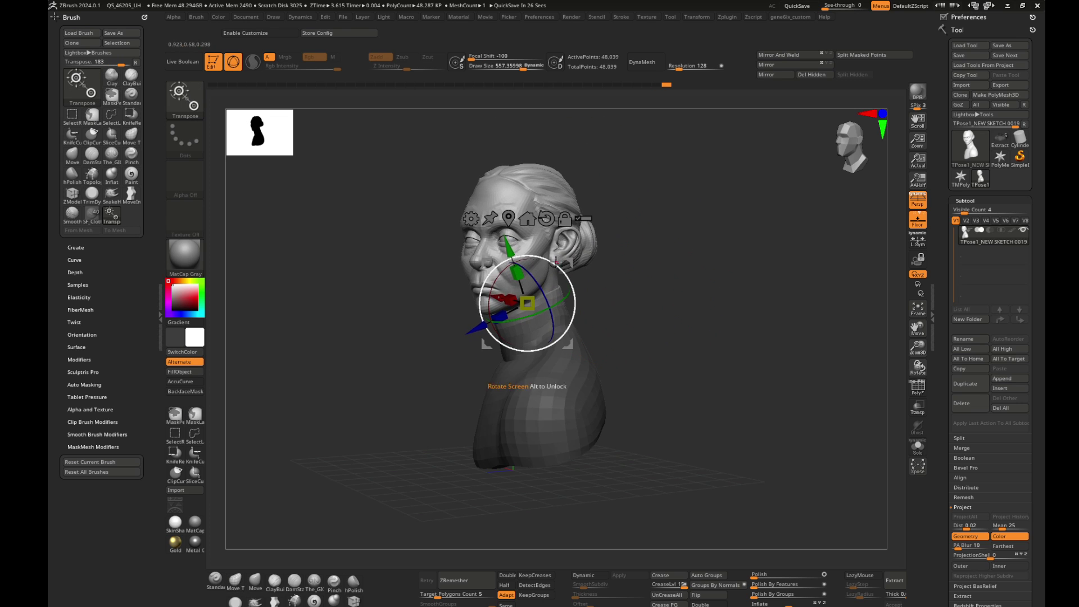
mouse_move(555, 262)
mouse_down()
mouse_move(546, 313)
mouse_move(487, 293)
mouse_up()
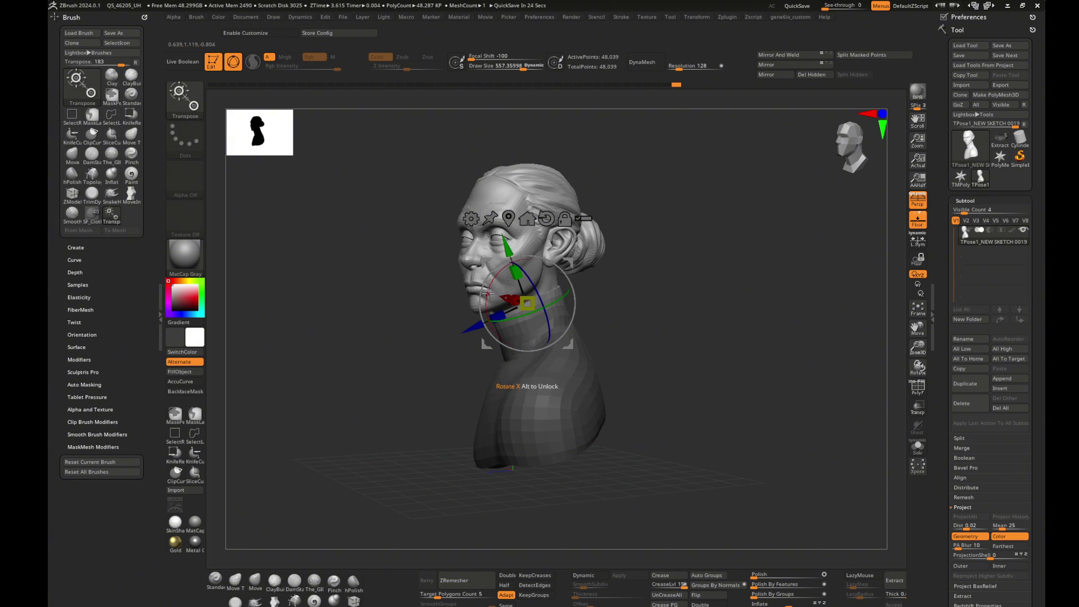
- Return to the Move Topological brush and orbit around the bust to check the turn
key(b)
key(m)
key(t)
mouse_move(660, 285)
mouse_down()
mouse_move(692, 314)
mouse_move(615, 311)
mouse_up()
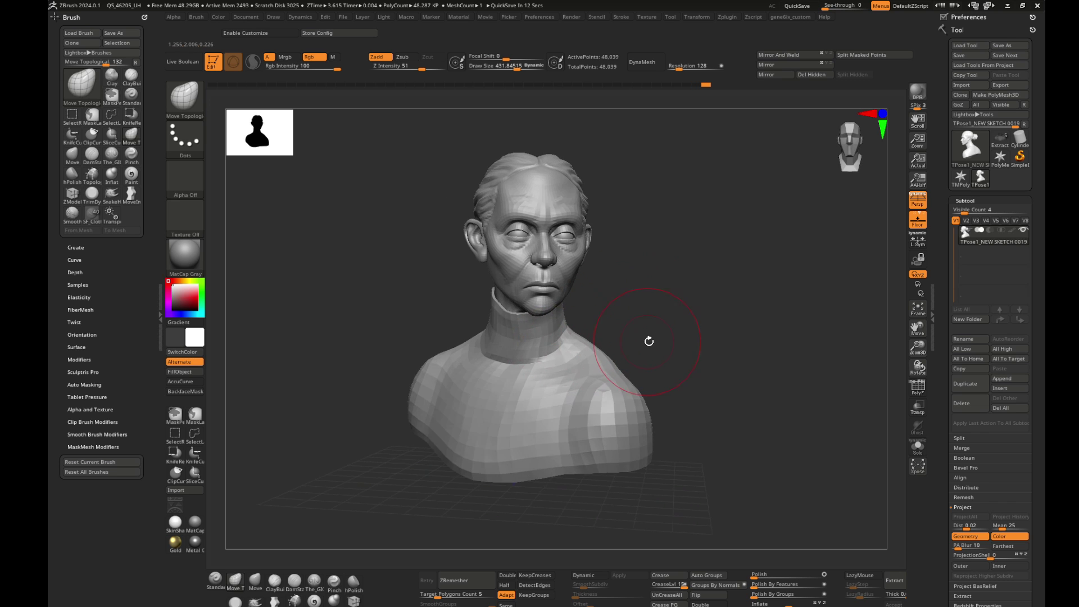
mouse_move(596, 351)
mouse_down()
mouse_move(776, 330)
mouse_move(725, 435)
mouse_up()
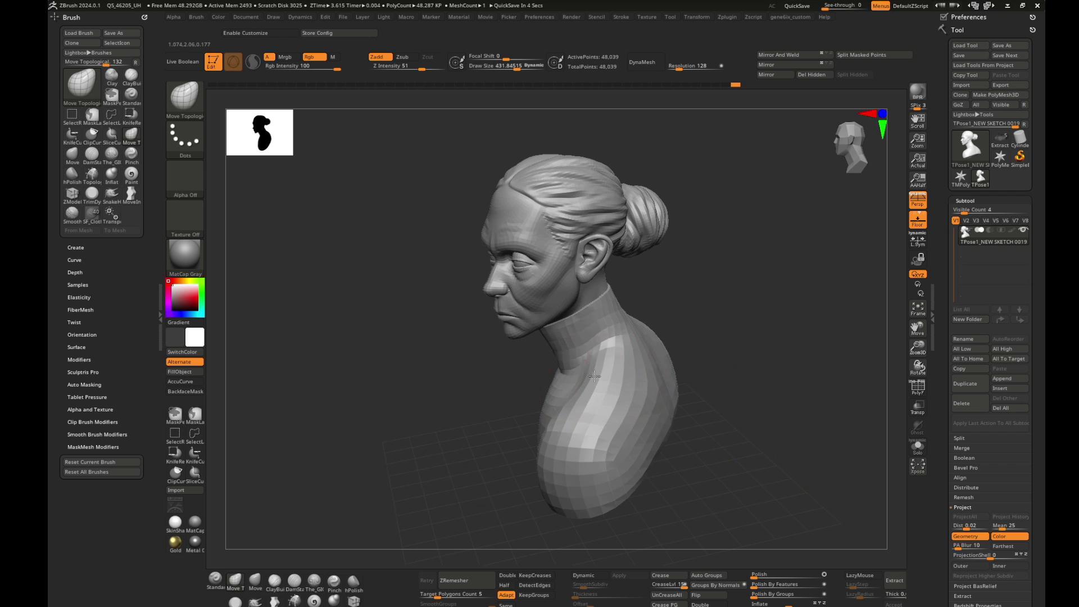
drag(594, 376, 720, 354)
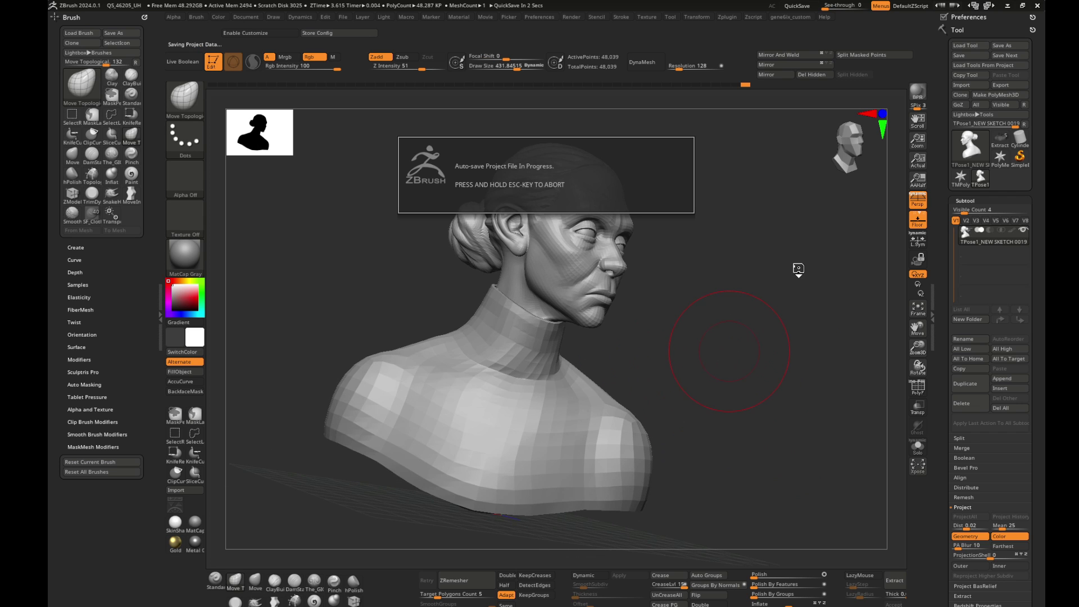
mouse_move(679, 282)
mouse_down()
mouse_move(708, 275)
mouse_move(741, 303)
mouse_move(682, 286)
mouse_move(761, 308)
mouse_move(777, 284)
mouse_move(698, 272)
mouse_move(606, 329)
mouse_move(740, 311)
mouse_move(559, 314)
mouse_move(781, 304)
mouse_up()
key(f)
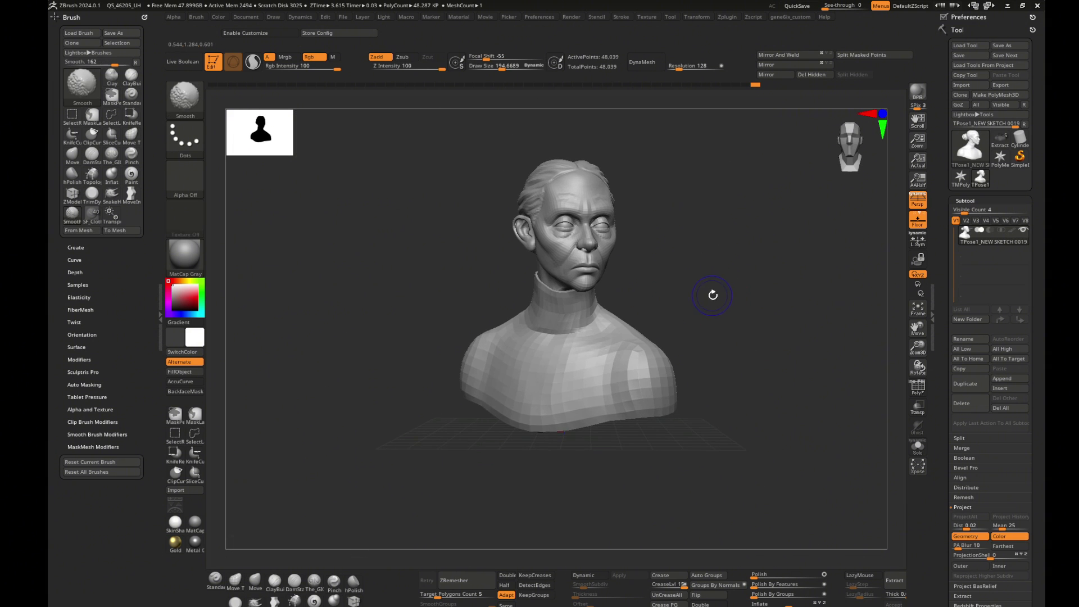
mouse_move(710, 294)
mouse_down()
mouse_move(691, 311)
mouse_move(682, 297)
mouse_move(708, 306)
mouse_move(729, 282)
mouse_up()
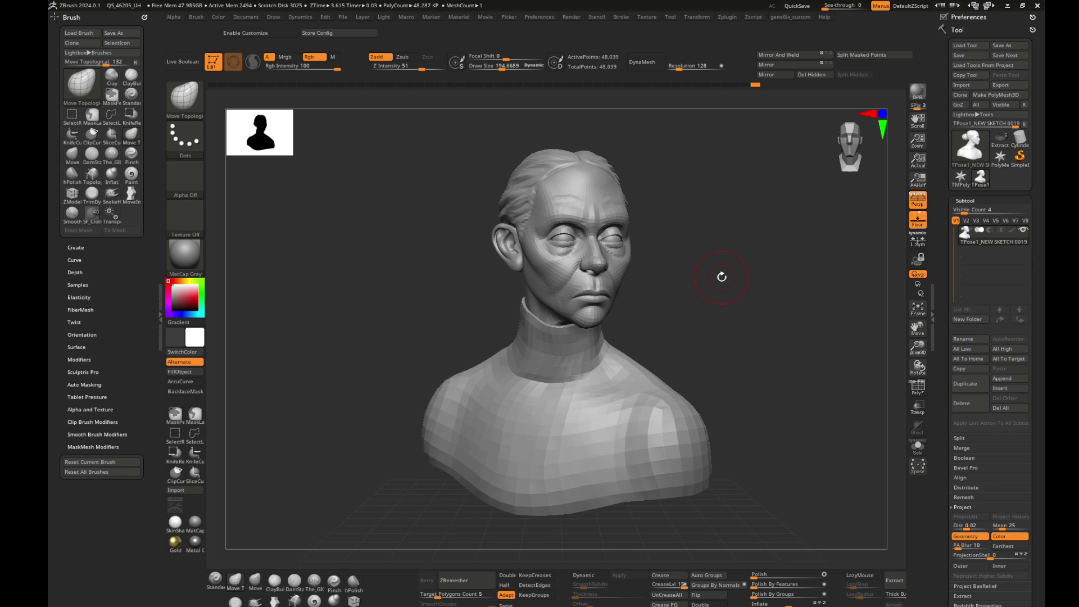
click(728, 19)
- Transfer the new pose onto the high-resolution sculpt and zoom to a frontal view
click(790, 258)
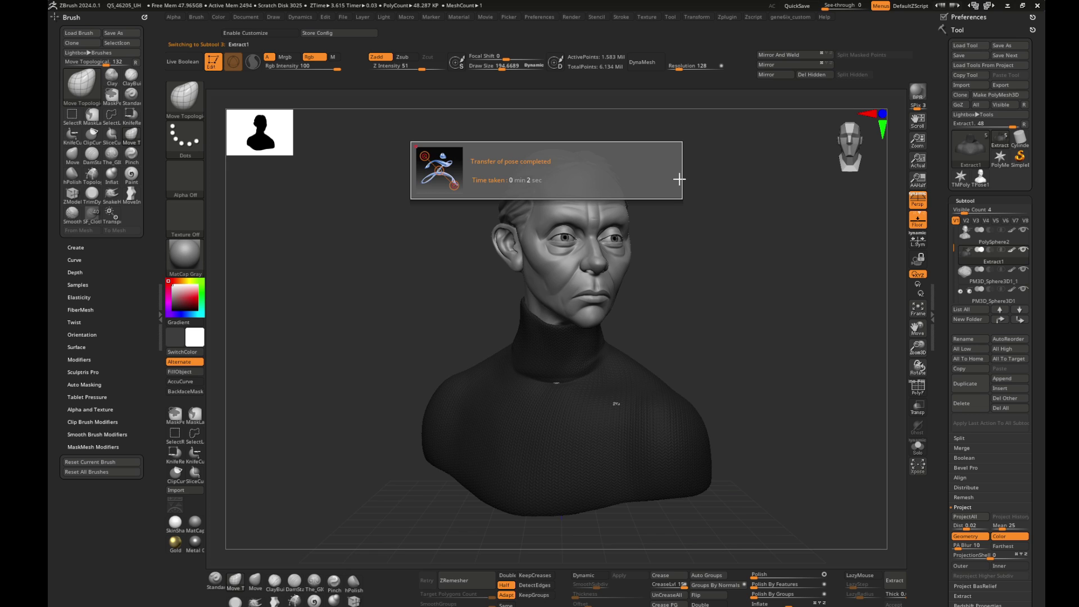
scroll(696, 377, up, 3)
key(shift)
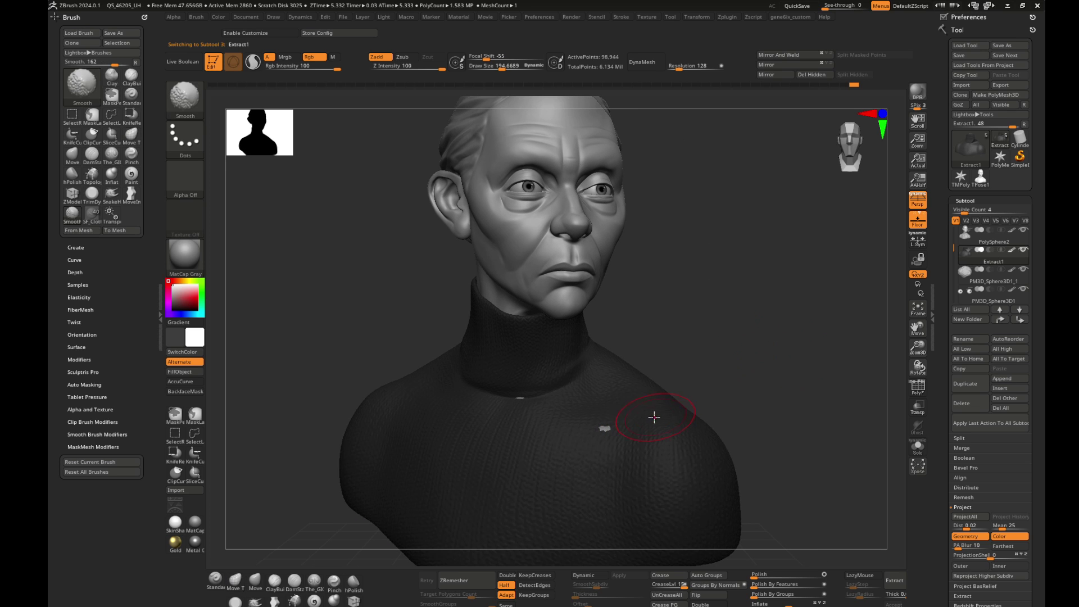
shift+right_drag(654, 416, 635, 429)
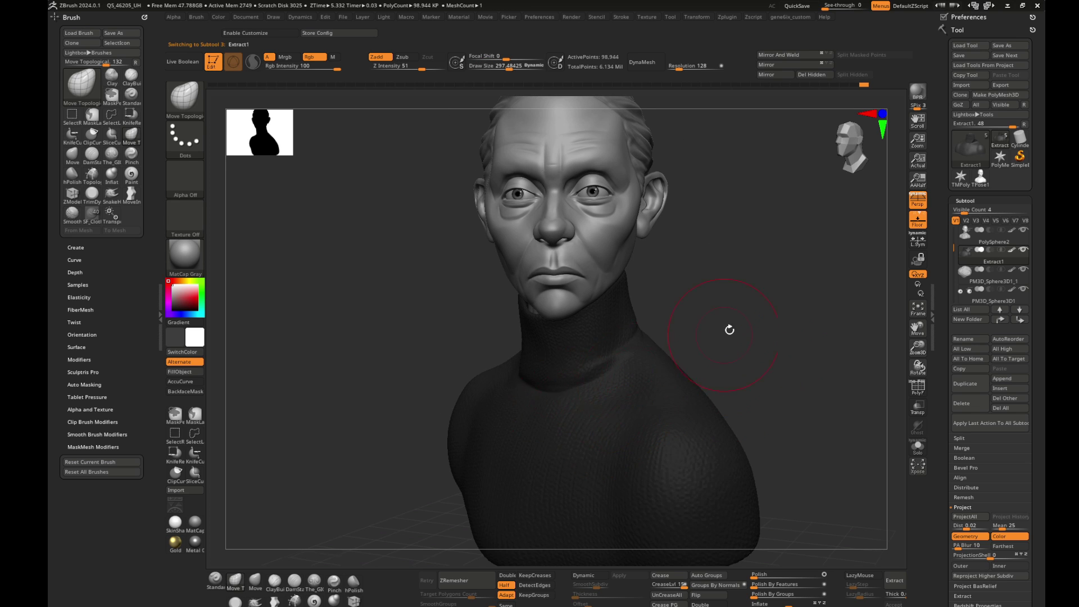
scroll(730, 330, up, 3)
scroll(765, 332, up, 3)
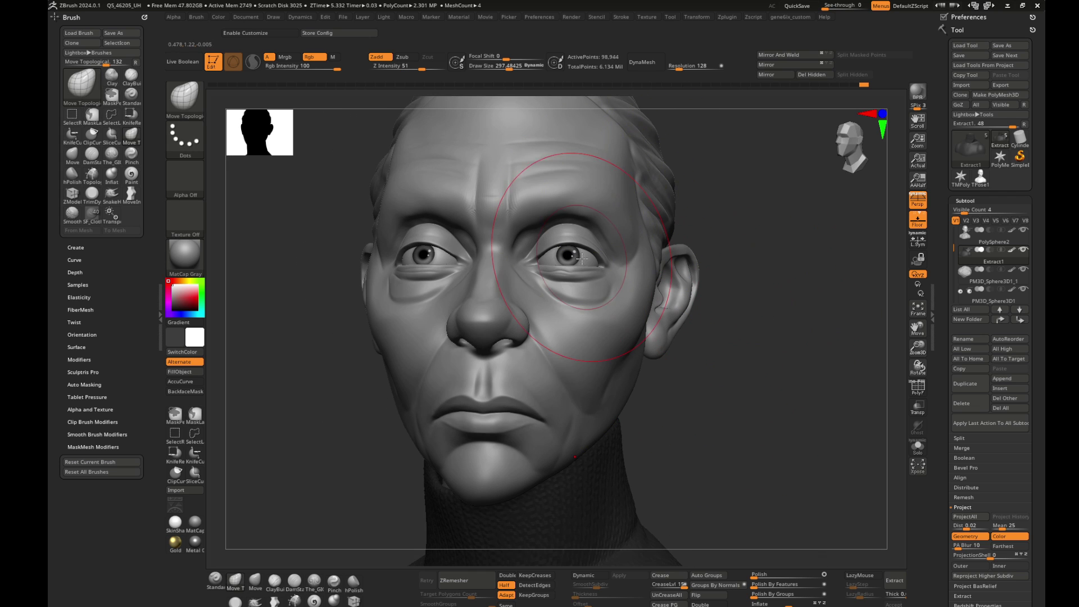
- Place the Transpose gizmo on the eyeballs and check them from the side
key(w)
alt+click(618, 242)
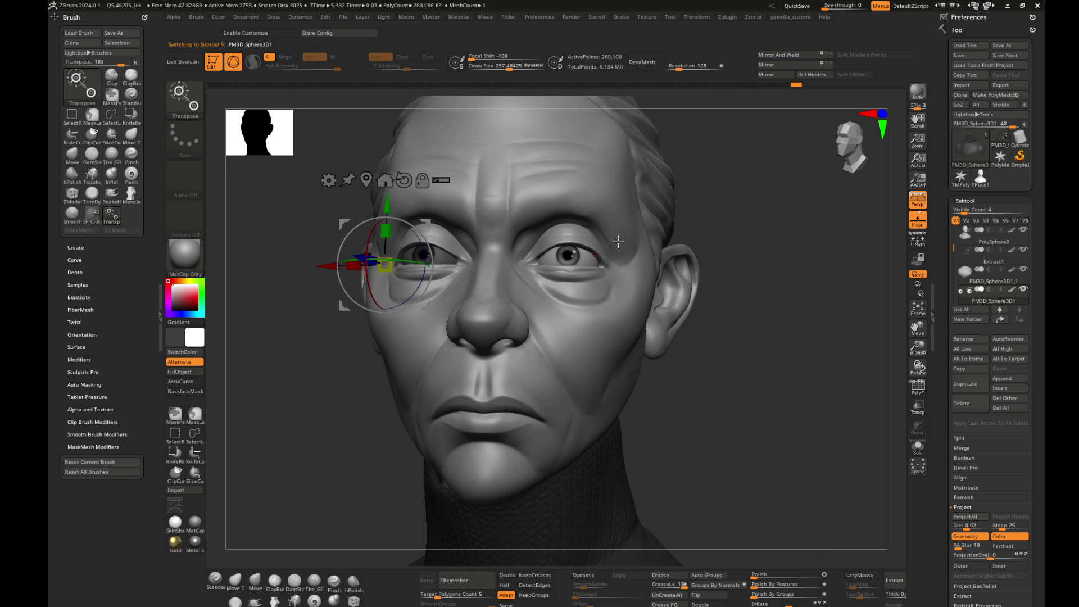
click(384, 180)
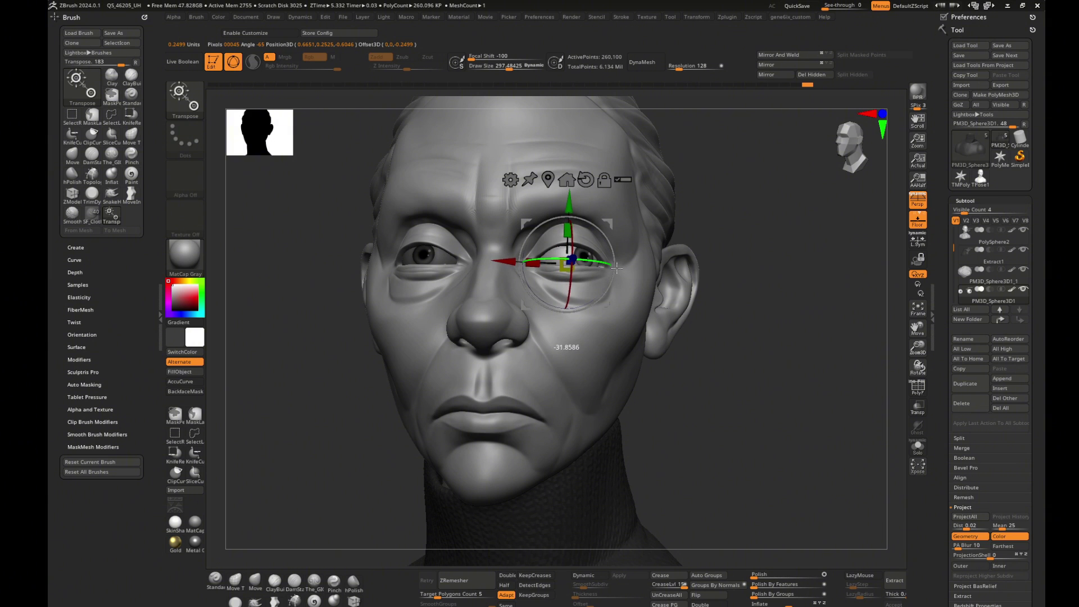
drag(616, 270, 595, 262)
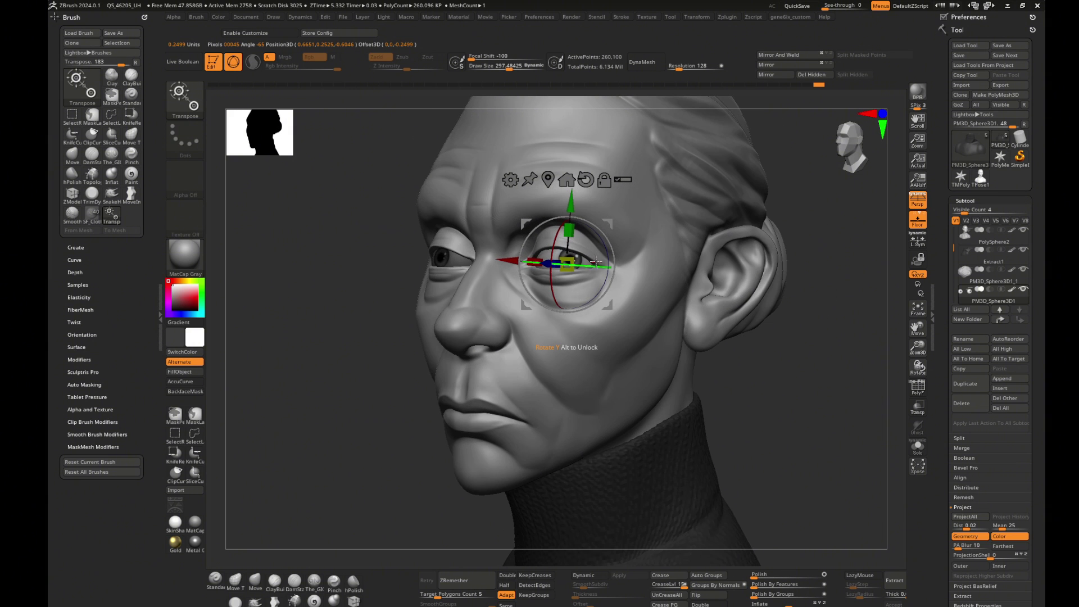
- Undo nine times to return the eyeballs to their sockets
key(ctrl+z)
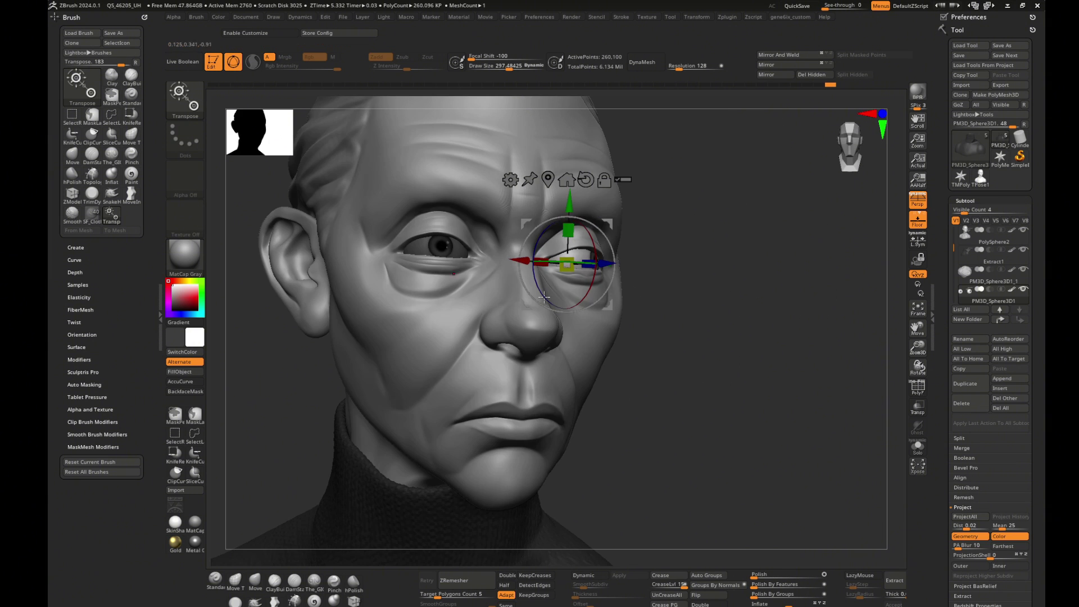
key(ctrl+z)
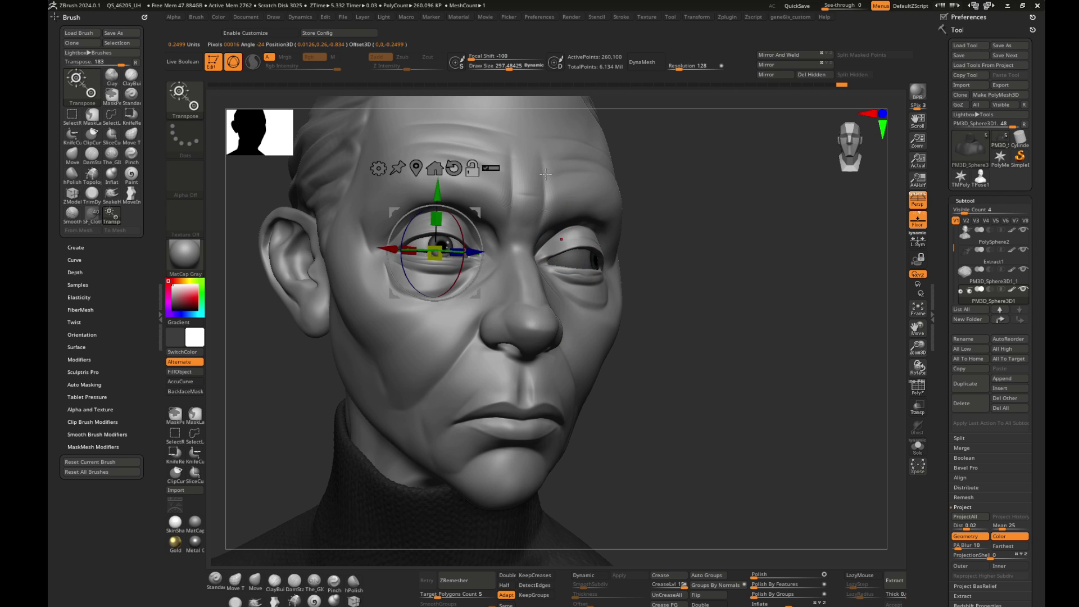
key(ctrl+z)
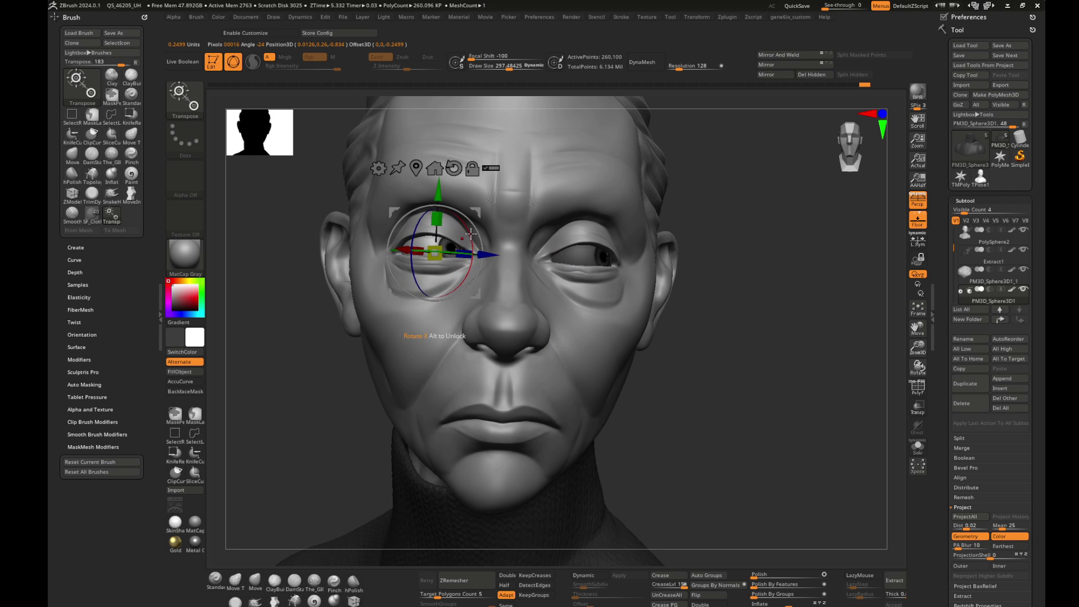
key(ctrl+z)
key(ctrl+z)
key(ctrl+z)
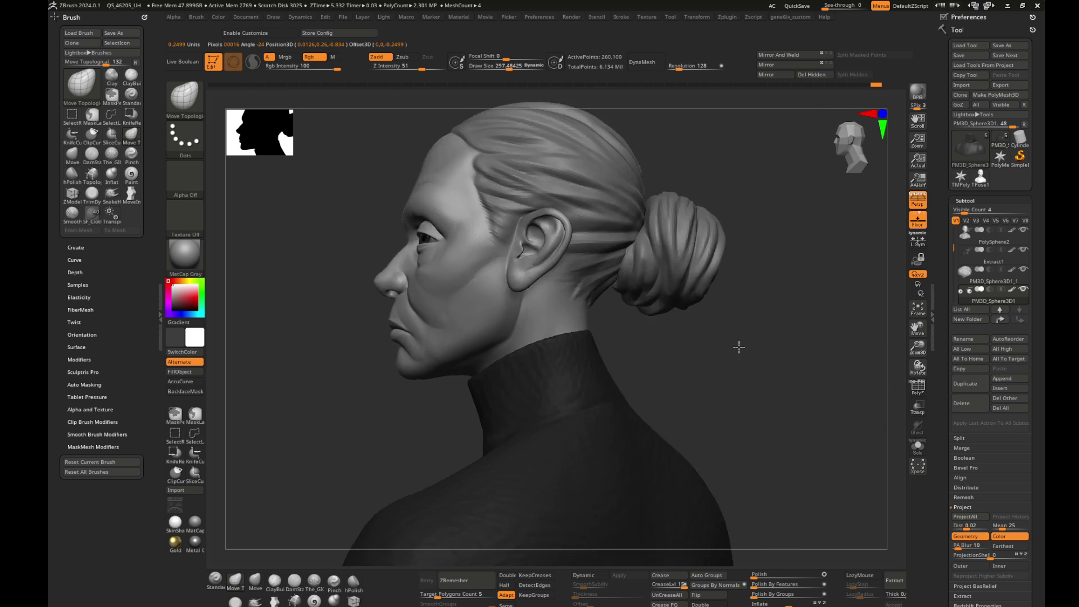
key(ctrl+z)
key(ctrl+z)
key(ctrl+z)
key(ctrl+z)
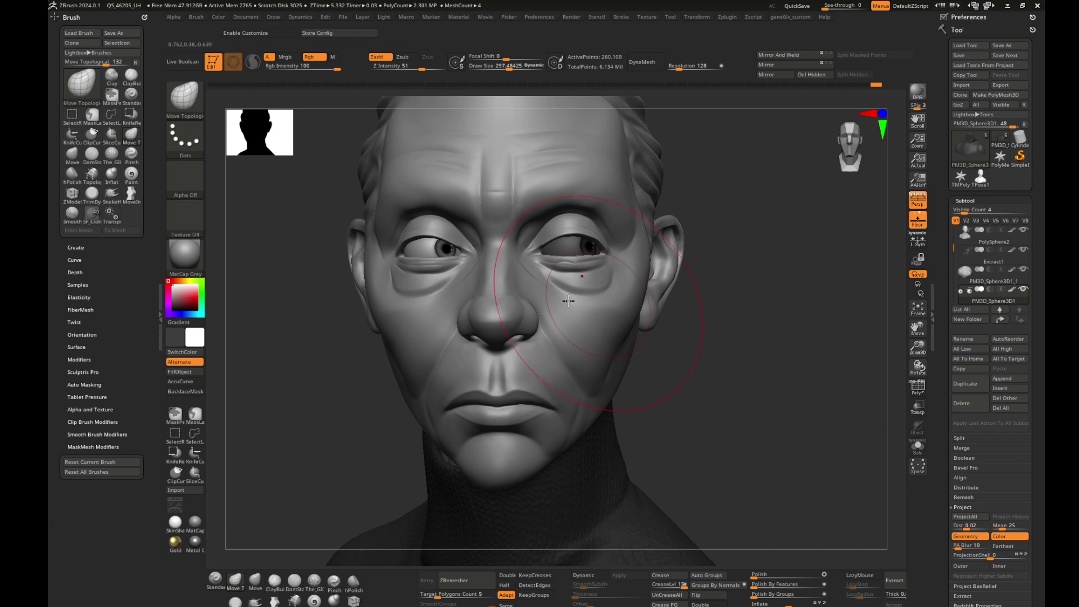
key(ctrl+z)
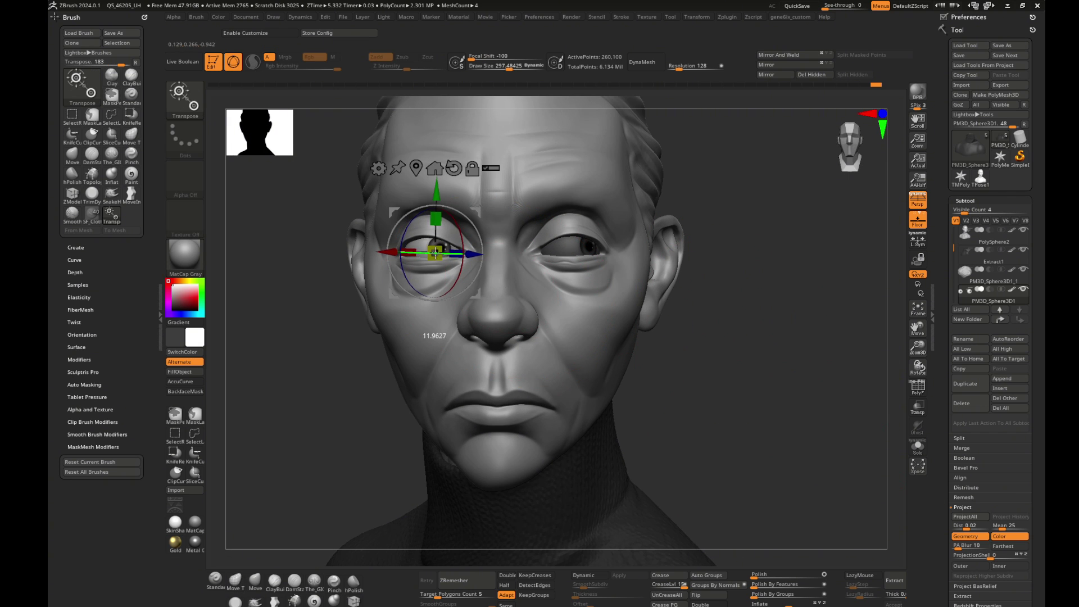
key(ctrl+z)
key(ctrl+z)
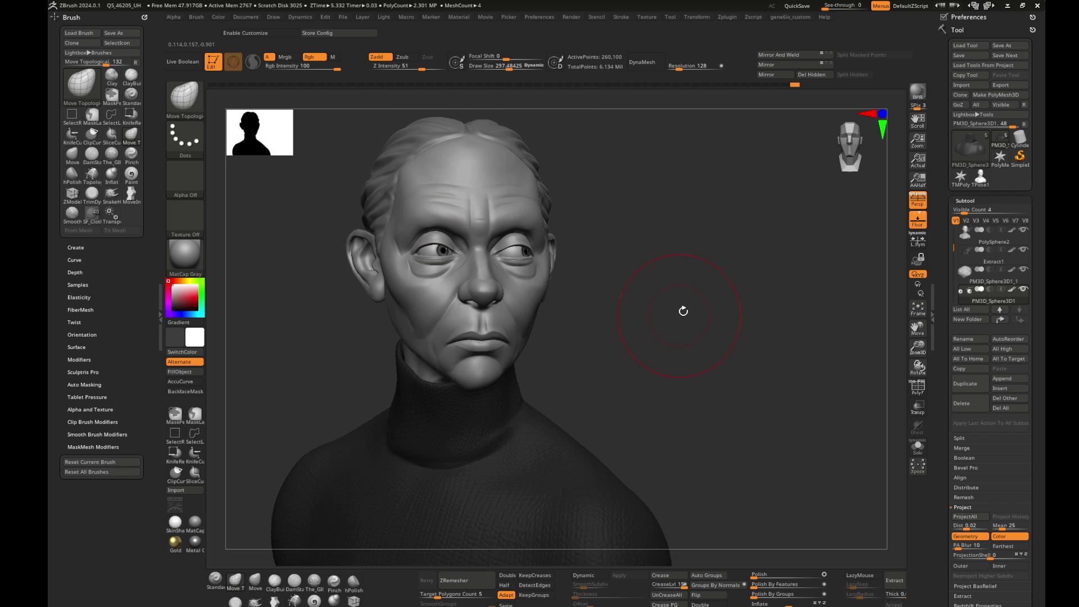
key(ctrl+z)
key(ctrl+z)
key(ctrl+z)
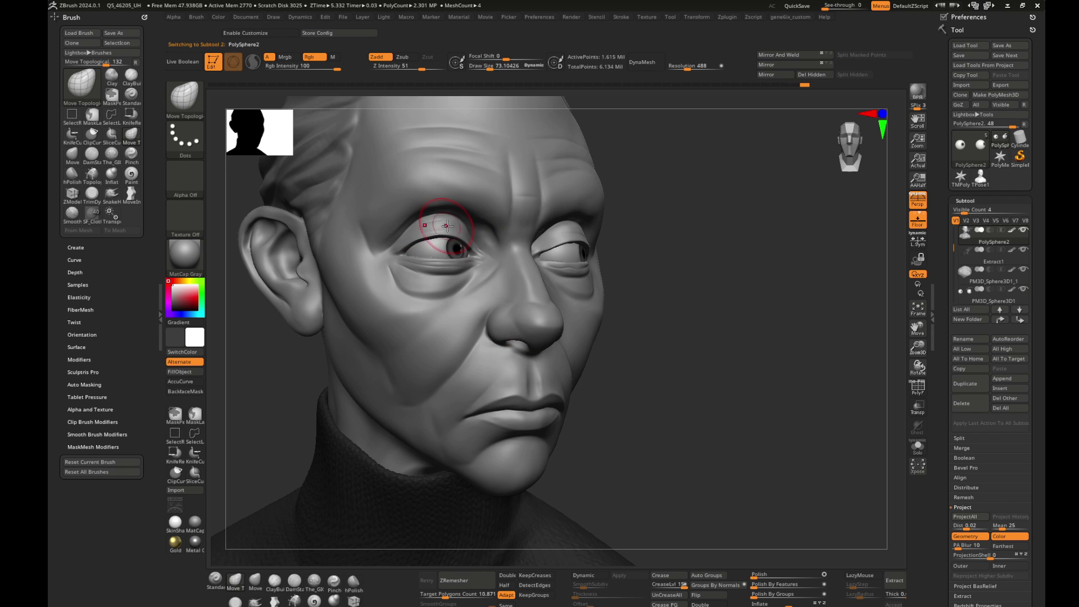
key(ctrl+z)
key(ctrl+z)
- Enlarge the brush, mask around the left eye and brow, and drop a subdivision level
click(448, 235)
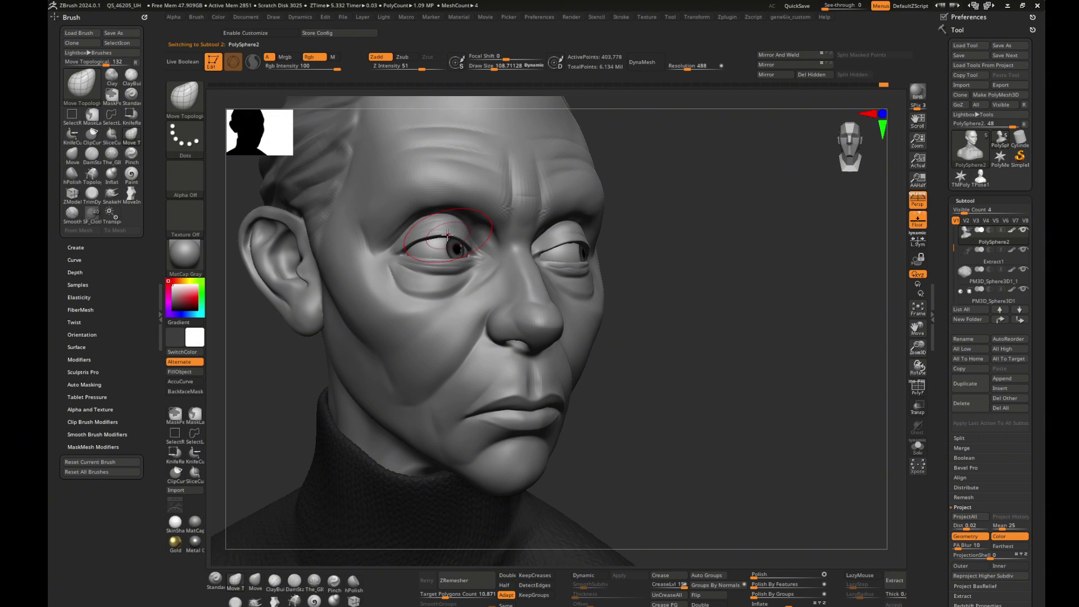
key(ctrl)
drag(431, 254, 388, 257)
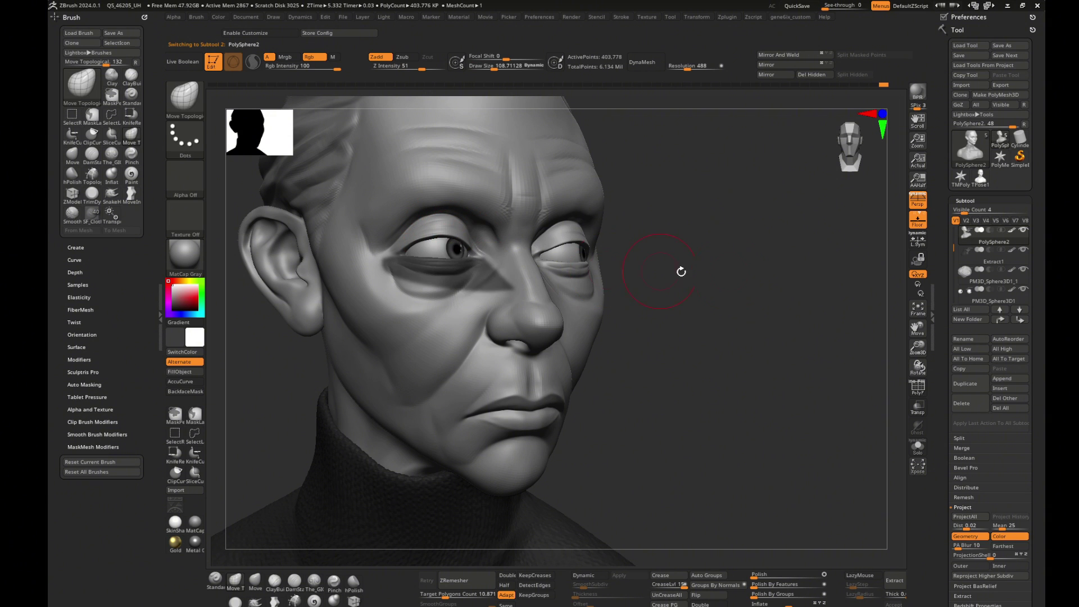
drag(679, 269, 462, 209)
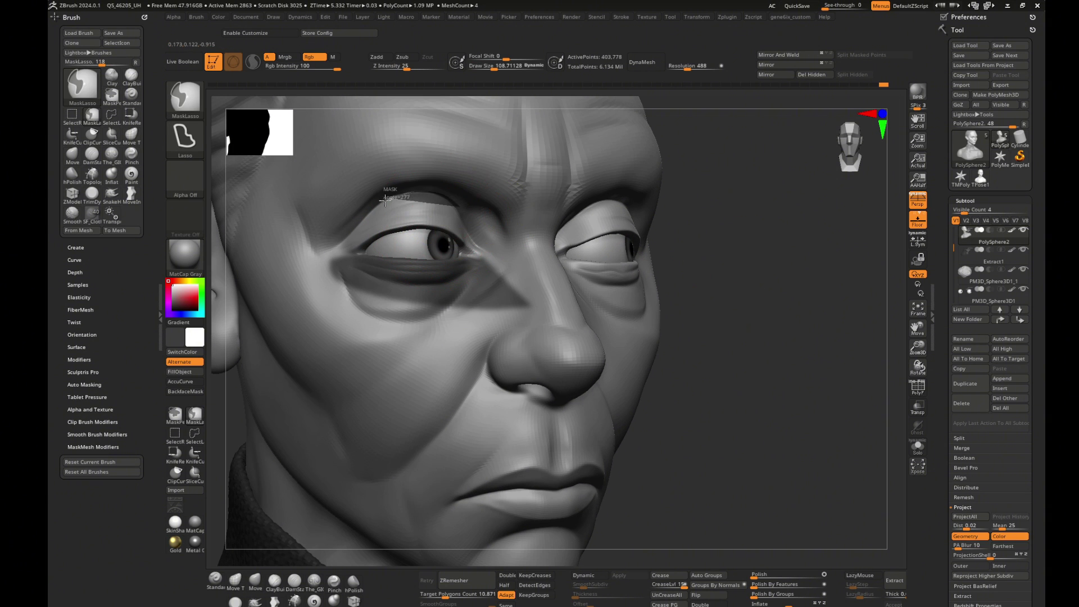
ctrl+drag(385, 199, 478, 236)
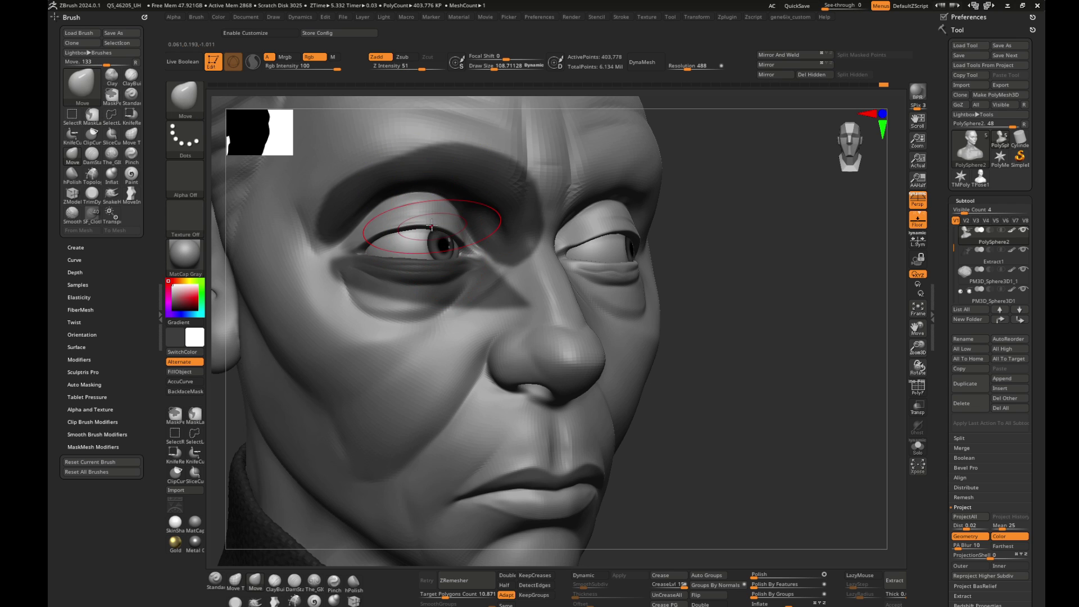
key(shift+d)
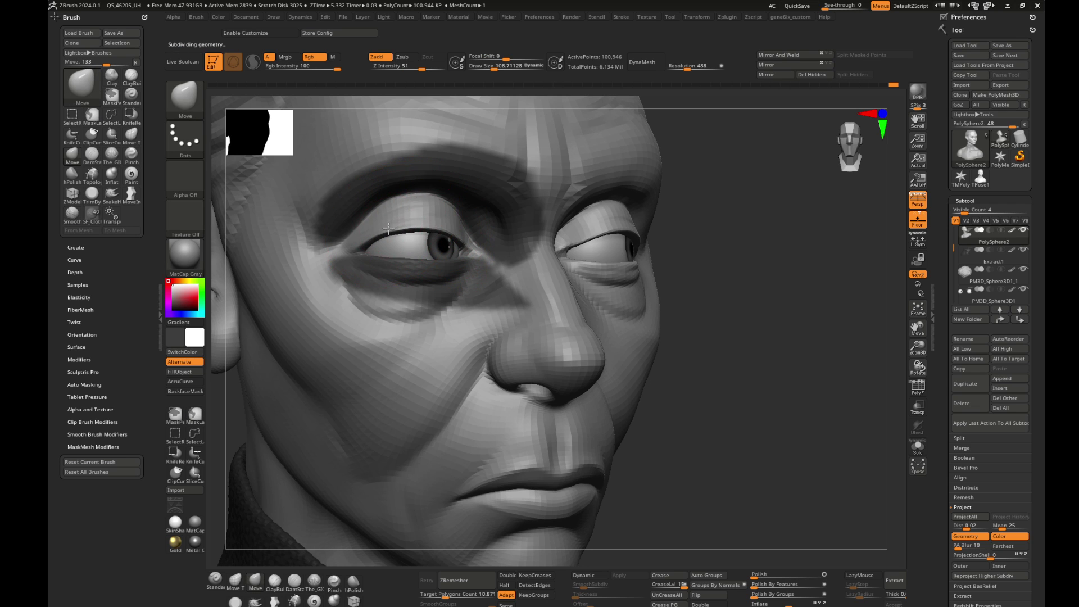
- Frame the head, clear the brow mask, and orbit to view the ear
key(f)
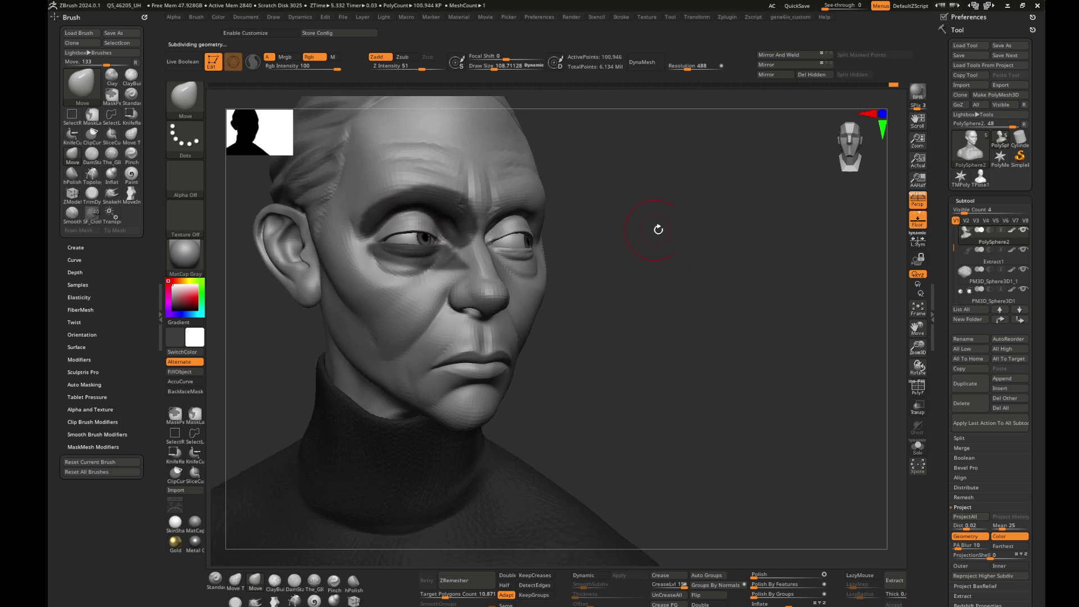
mouse_move(655, 229)
mouse_down()
mouse_move(783, 272)
mouse_move(625, 245)
mouse_up()
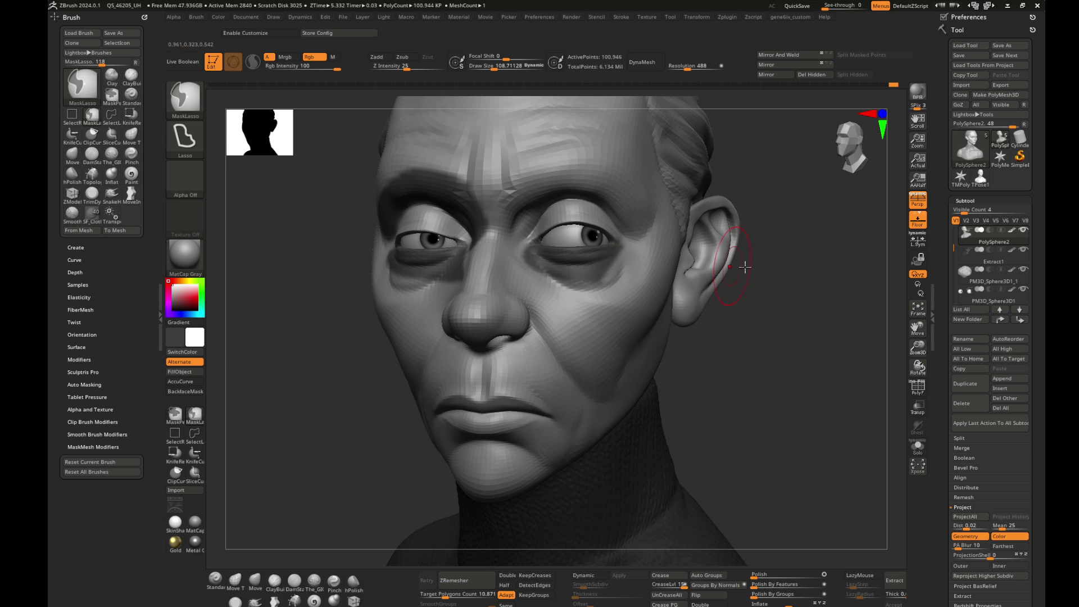
mouse_move(742, 265)
mouse_down()
mouse_move(623, 235)
mouse_move(715, 233)
mouse_move(589, 233)
mouse_up()
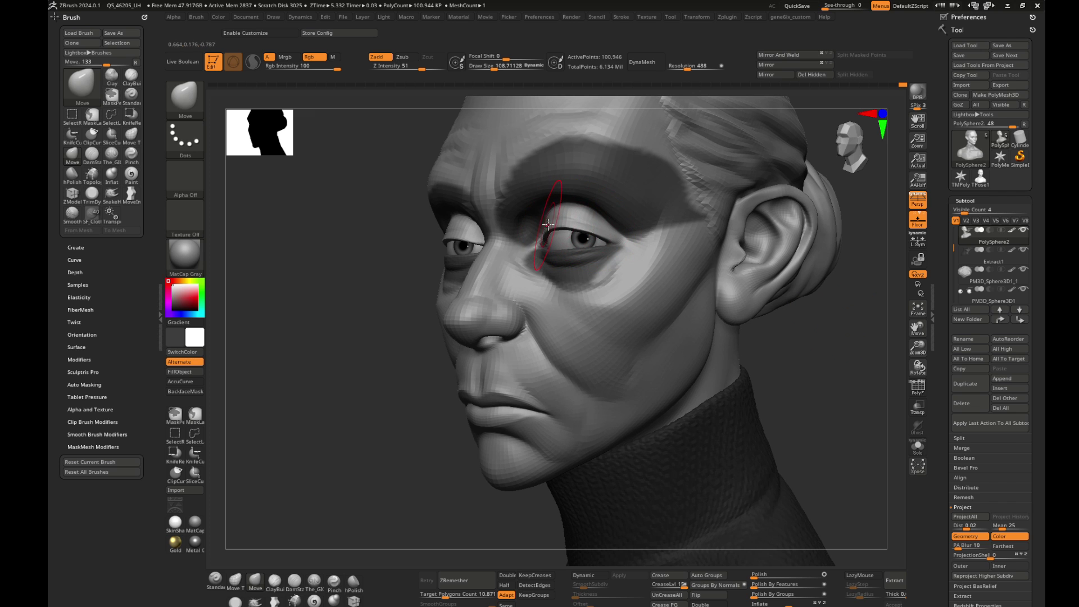
mouse_move(325, 294)
ctrl+mouse_down()
mouse_move(393, 366)
mouse_move(759, 290)
mouse_move(788, 304)
ctrl+mouse_up()
drag(850, 328, 628, 225)
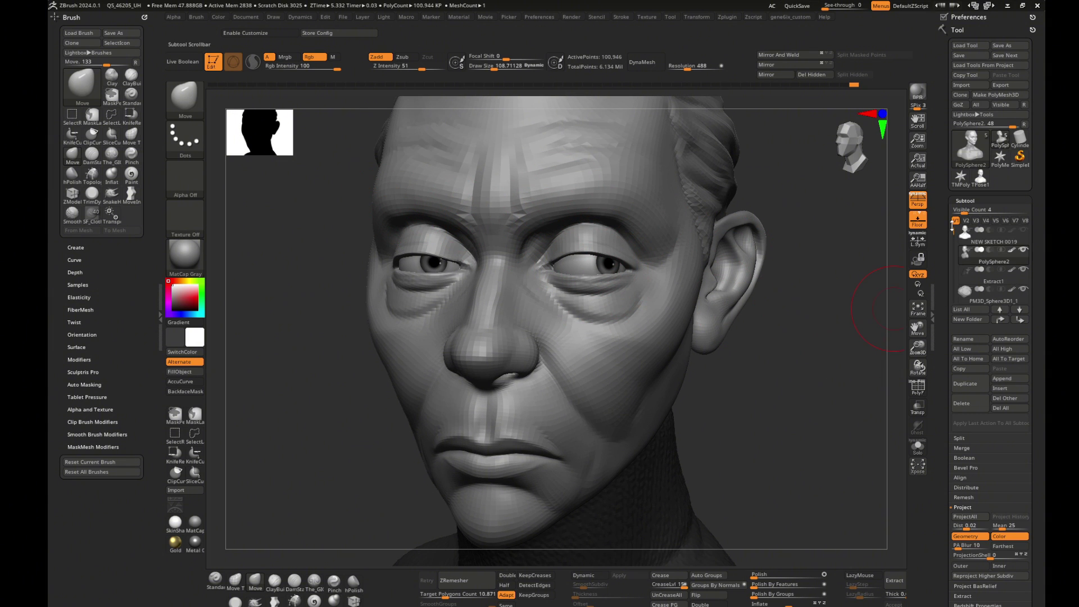
mouse_move(953, 242)
mouse_down()
mouse_move(954, 270)
mouse_move(953, 242)
mouse_up()
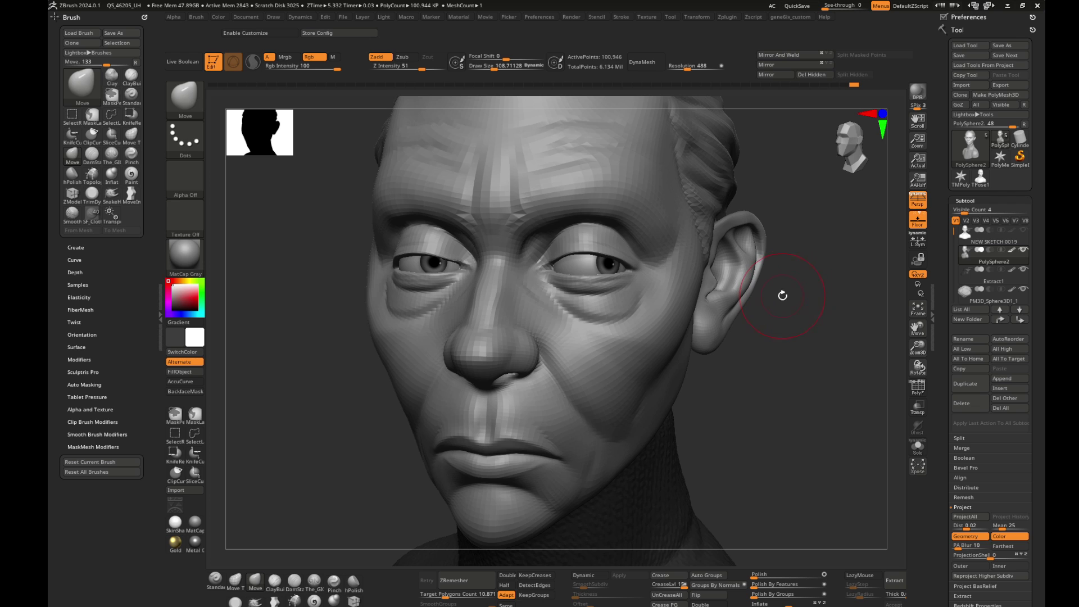
- Insert TMPolyMesh_2 as a new subtool and pick a smaller Topology brush
click(1006, 387)
click(759, 436)
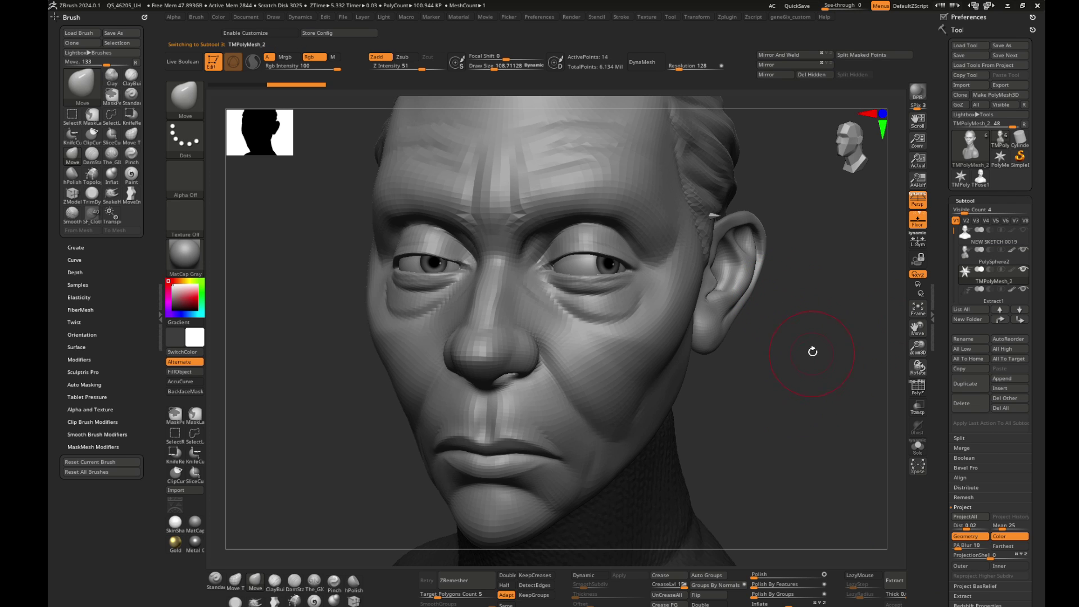
click(295, 600)
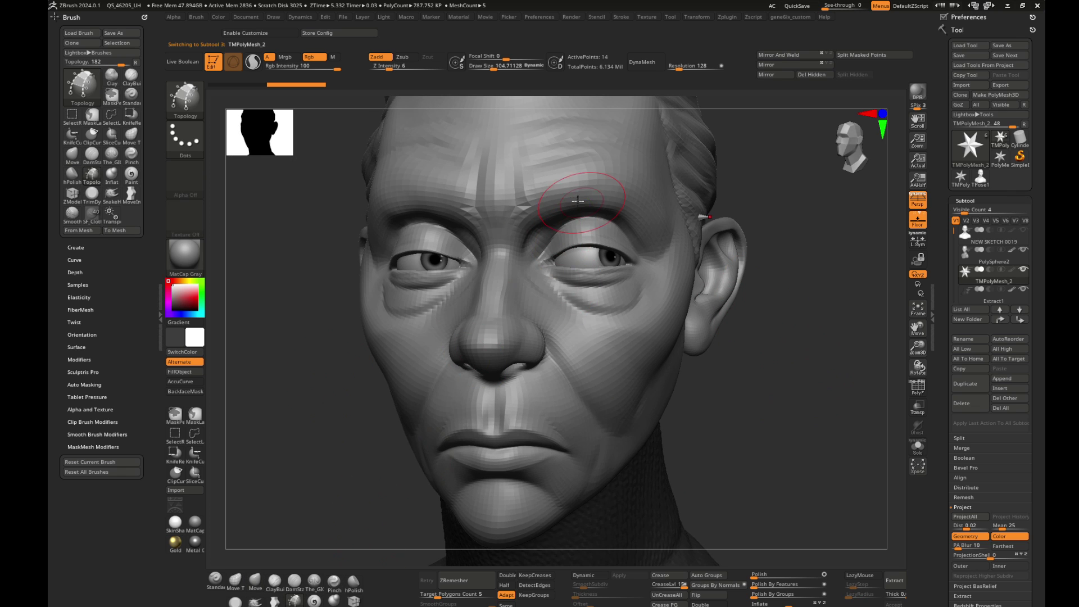
key(bracketleft)
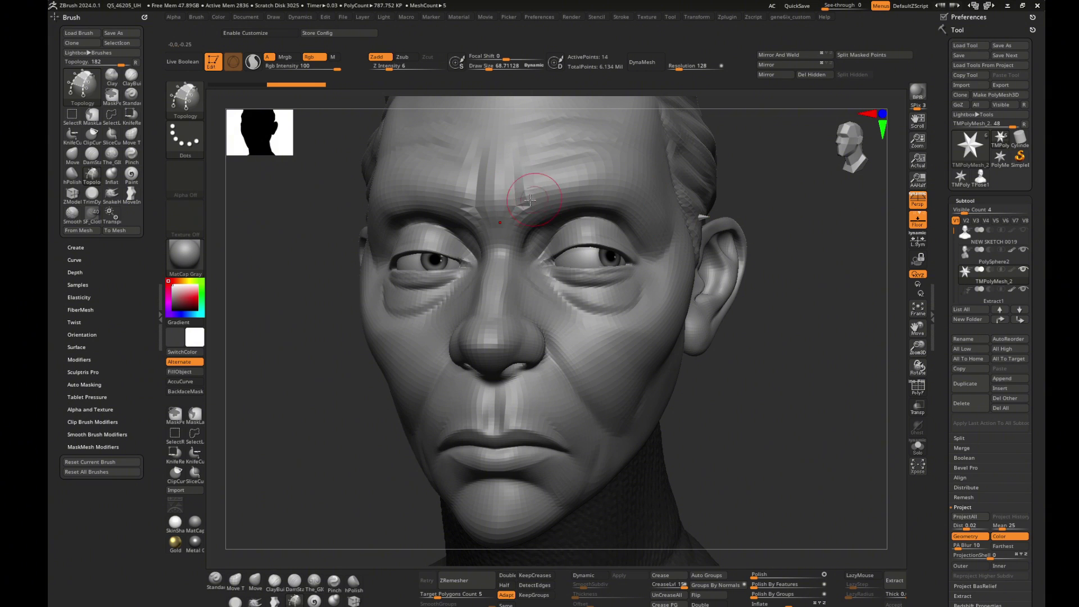
- Draw topology curves across the left brow and preview the resulting mesh strip
drag(515, 182, 525, 232)
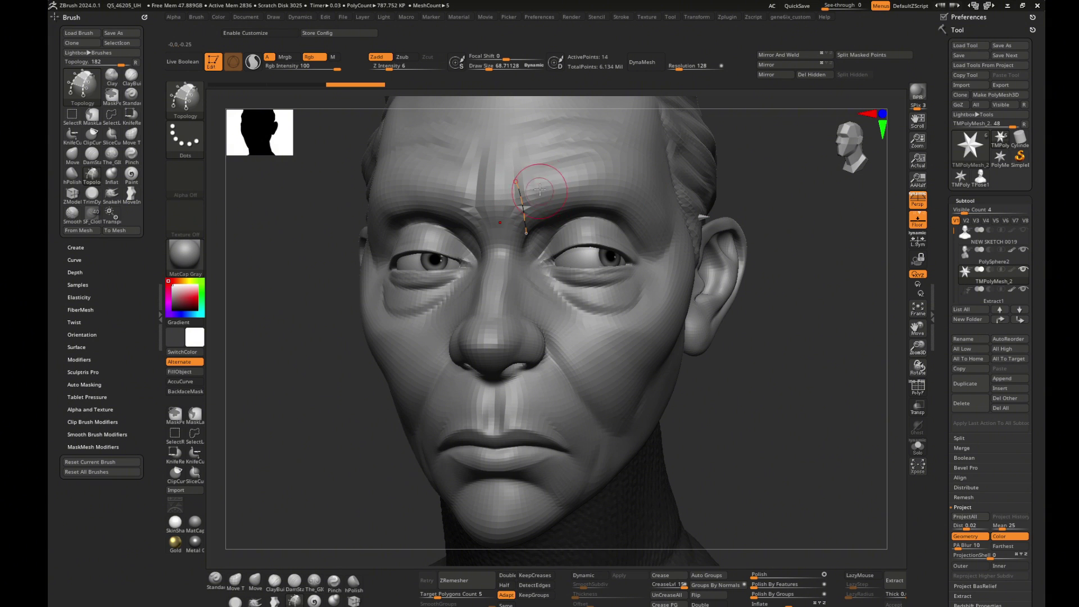
drag(581, 164, 583, 216)
mouse_move(617, 164)
mouse_down()
mouse_move(608, 217)
mouse_move(632, 233)
mouse_up()
drag(825, 275, 805, 274)
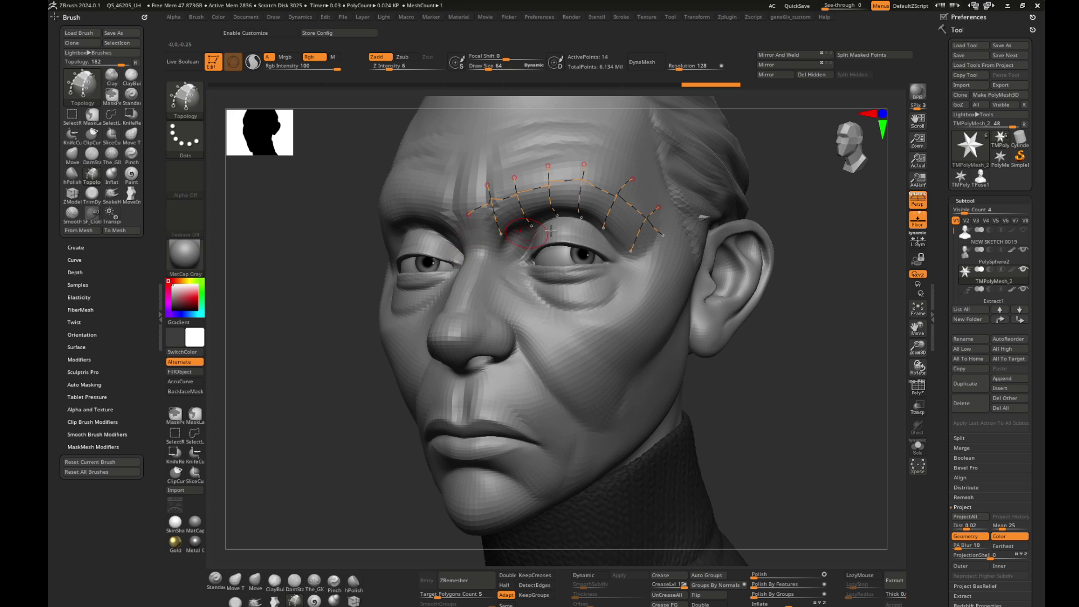
click(650, 248)
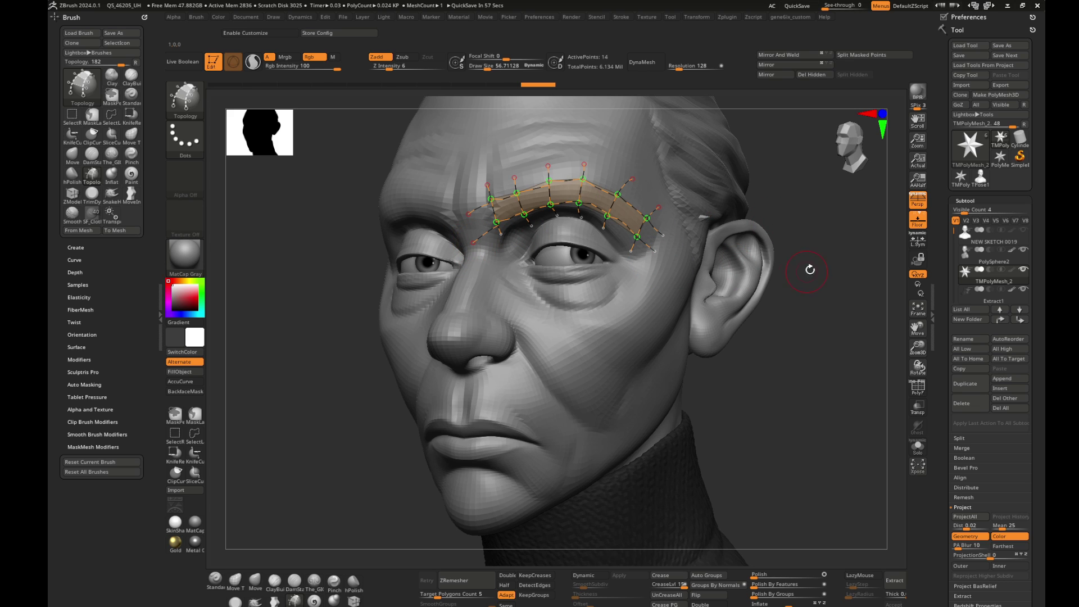
- Generate a thinner solid brow mesh from the topology curves
alt+click(668, 293)
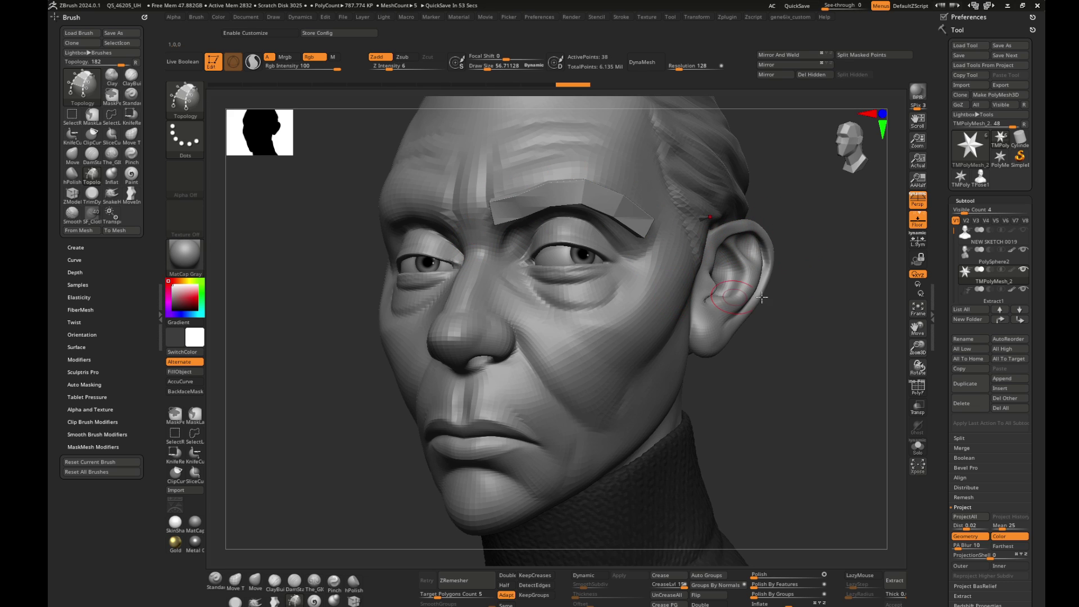
key(ctrl+z)
alt+click(682, 286)
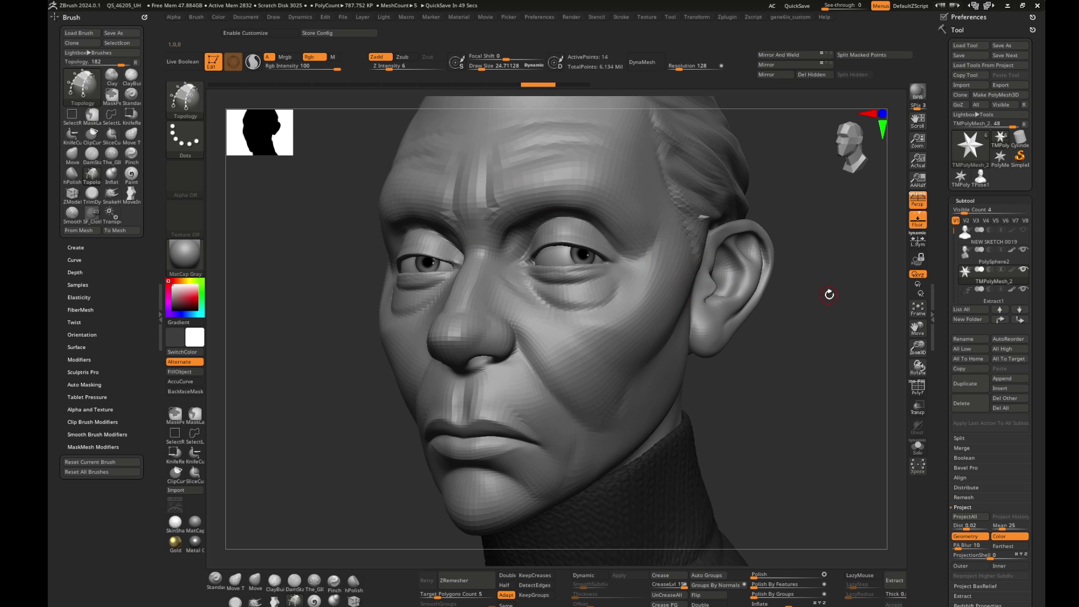
click(678, 285)
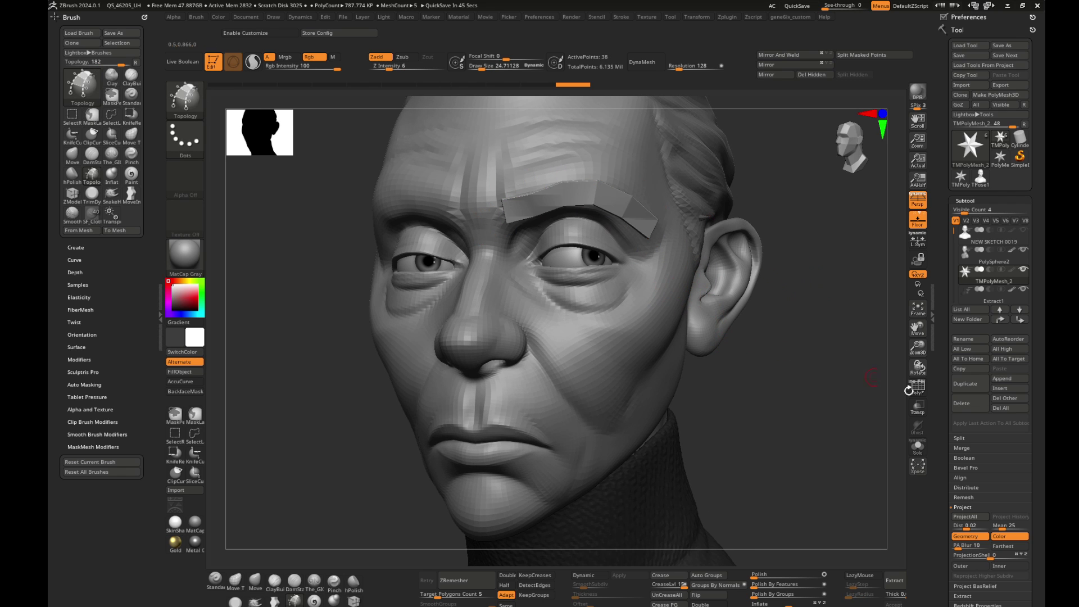
- Select the Move Topological brush and split the brow into subtool TMPolyMesh_3
mouse_move(783, 437)
mouse_down()
mouse_move(818, 366)
mouse_move(584, 264)
mouse_up()
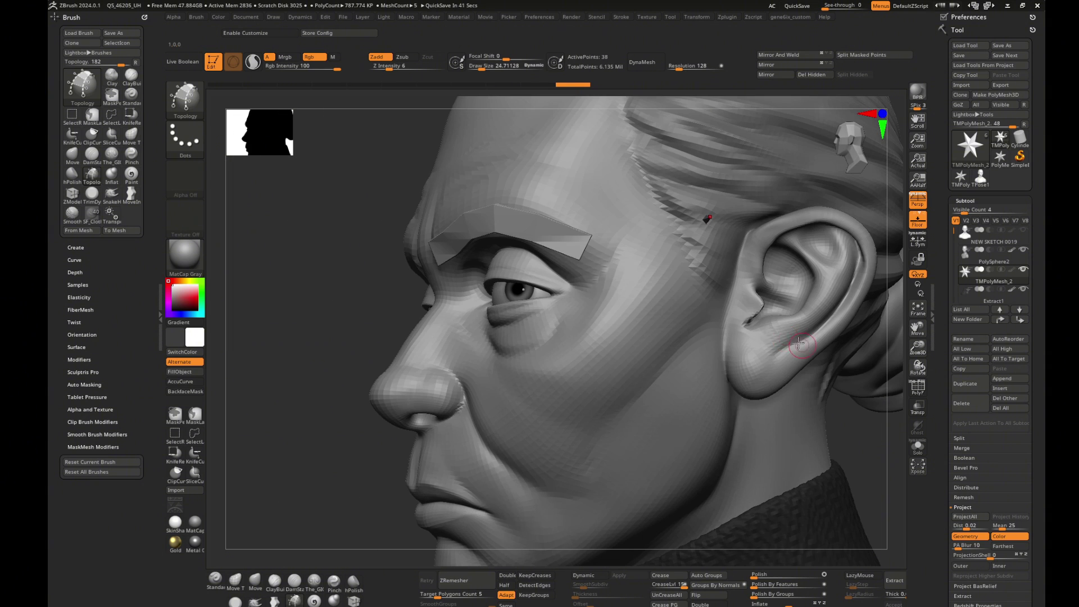
key(b)
key(m)
key(t)
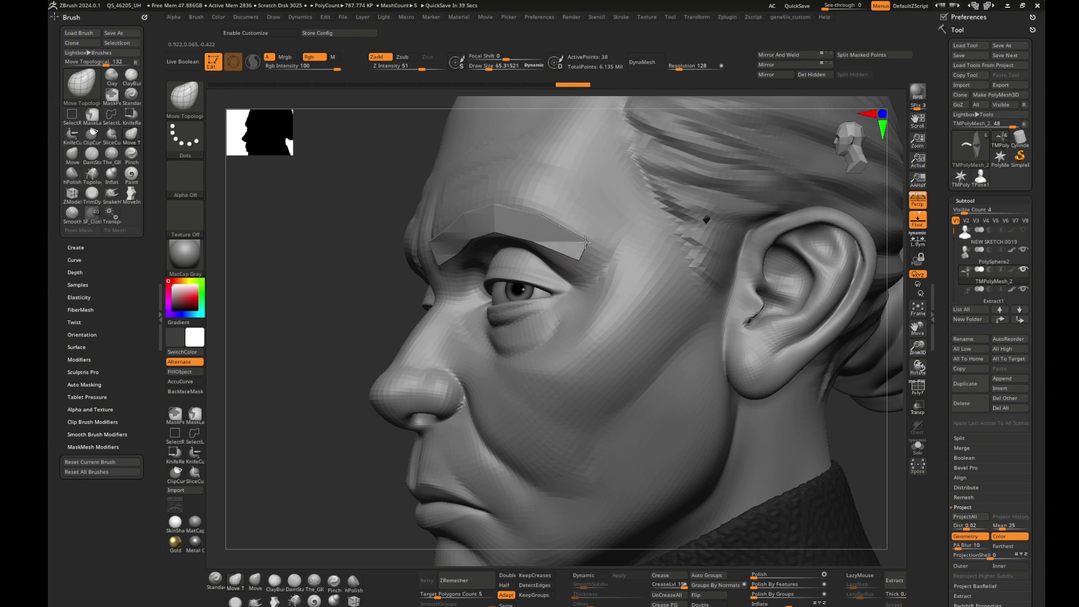
click(861, 54)
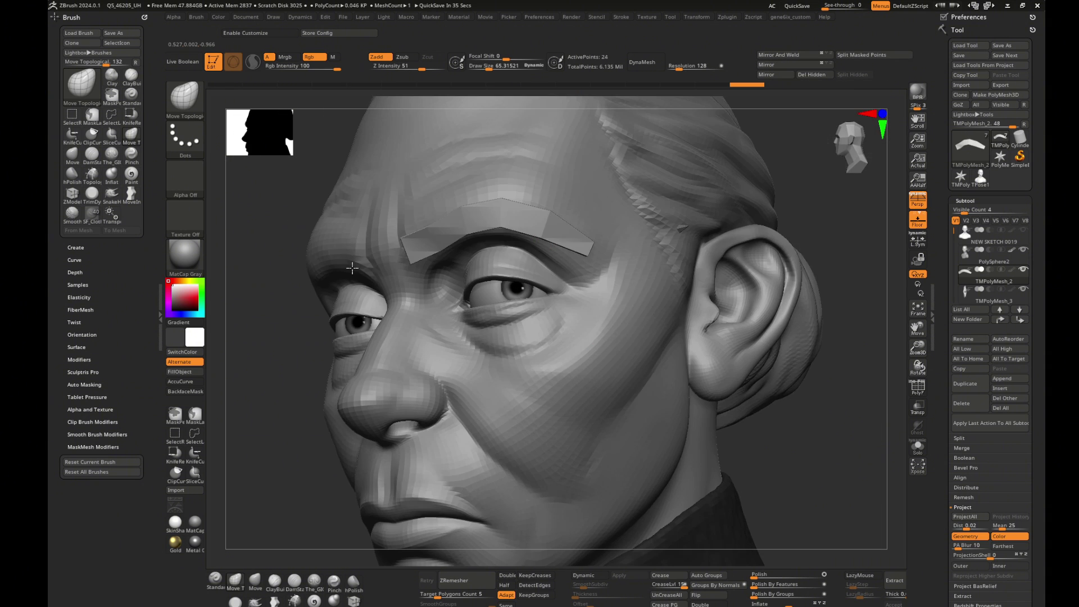
- Bend the brow strip to follow the left eyebrow's arch, checking from several angles
drag(351, 269, 545, 230)
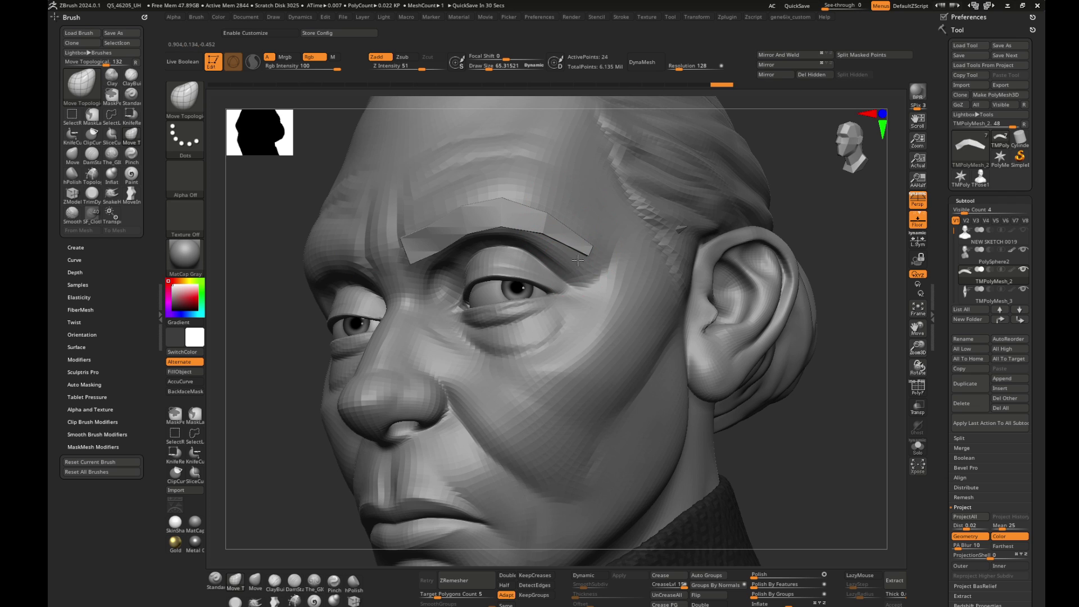
right_drag(380, 260, 434, 241)
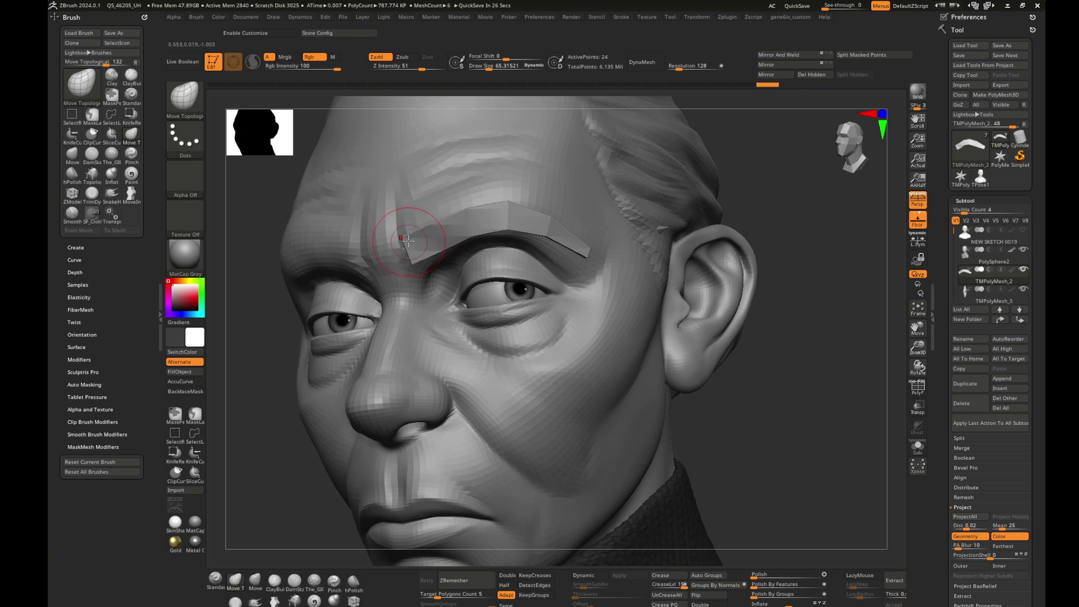
mouse_move(564, 215)
right_down()
mouse_move(831, 234)
mouse_move(582, 226)
right_up()
right_drag(425, 253, 508, 227)
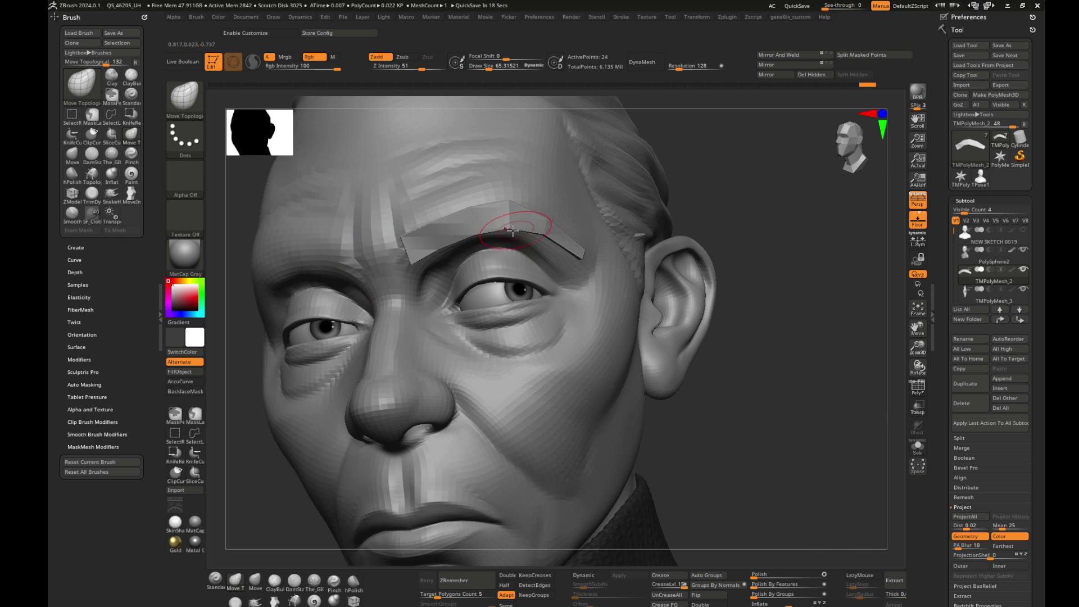
right_drag(688, 234, 602, 240)
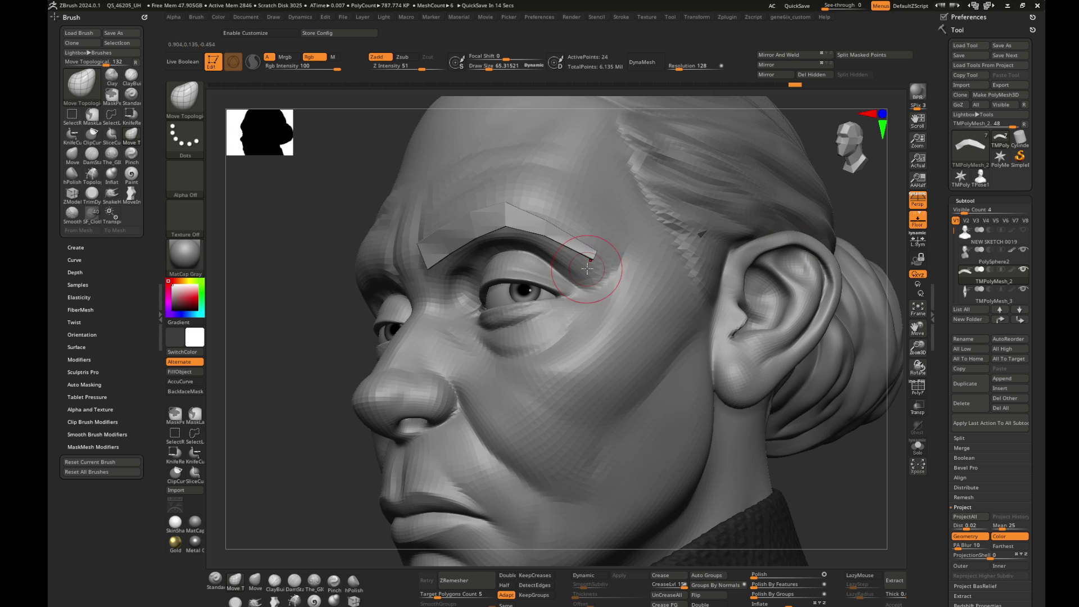
right_drag(297, 335, 712, 209)
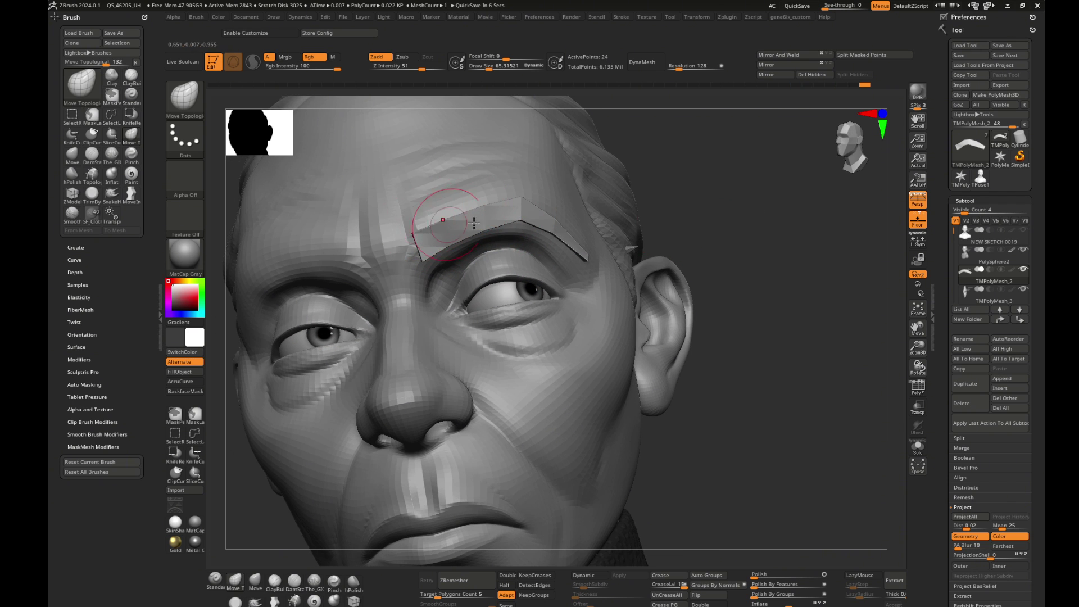
right_drag(475, 223, 677, 211)
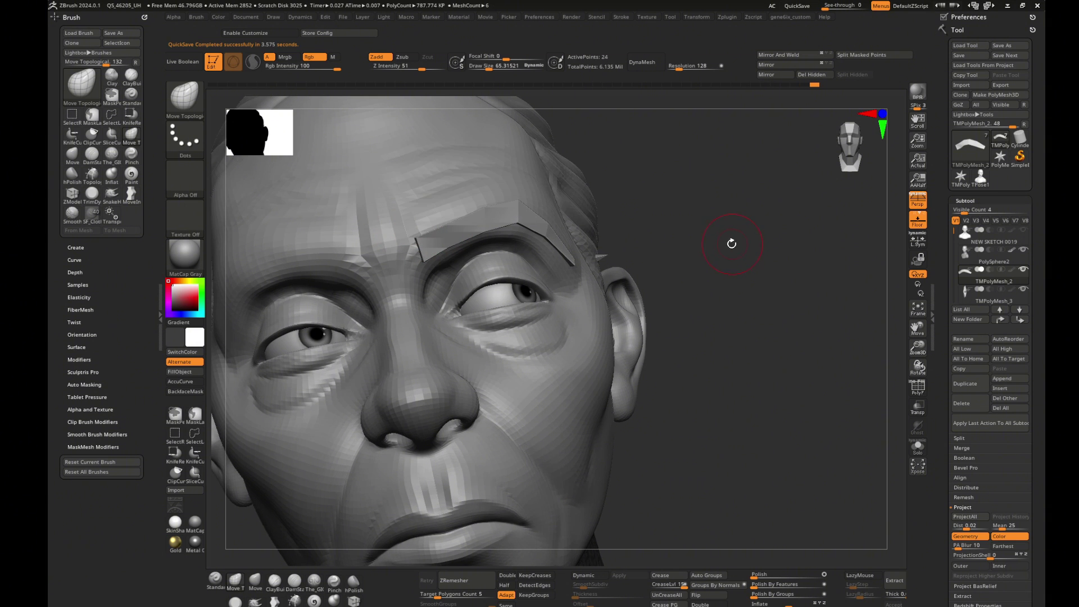
- Reshape the inner top edge and outer end of the brow strip with the Move brush
right_drag(731, 243, 458, 205)
right_drag(759, 200, 528, 207)
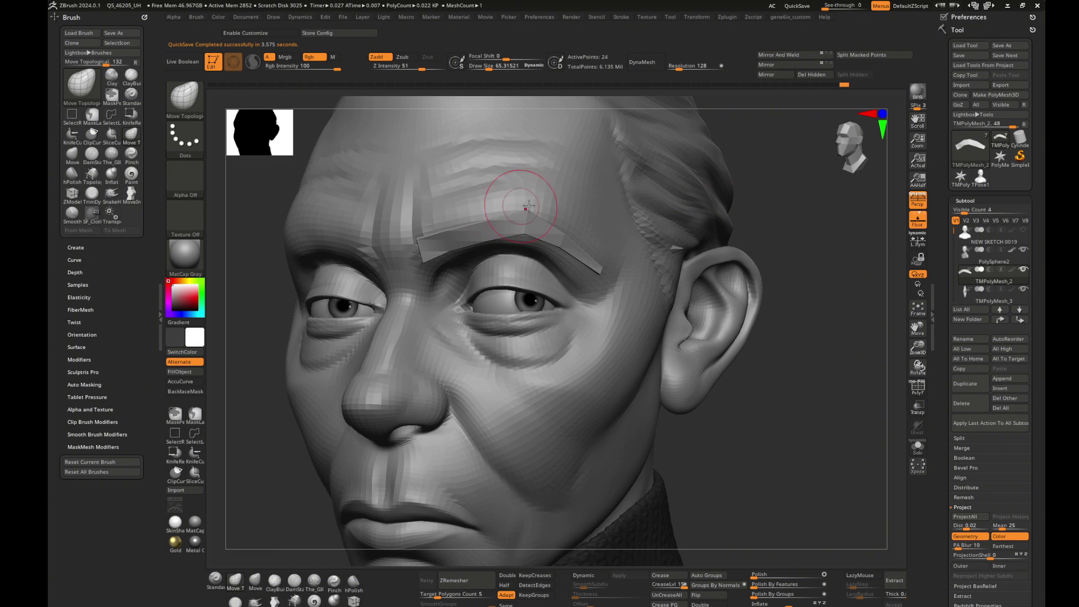
drag(528, 207, 525, 231)
right_drag(583, 251, 779, 268)
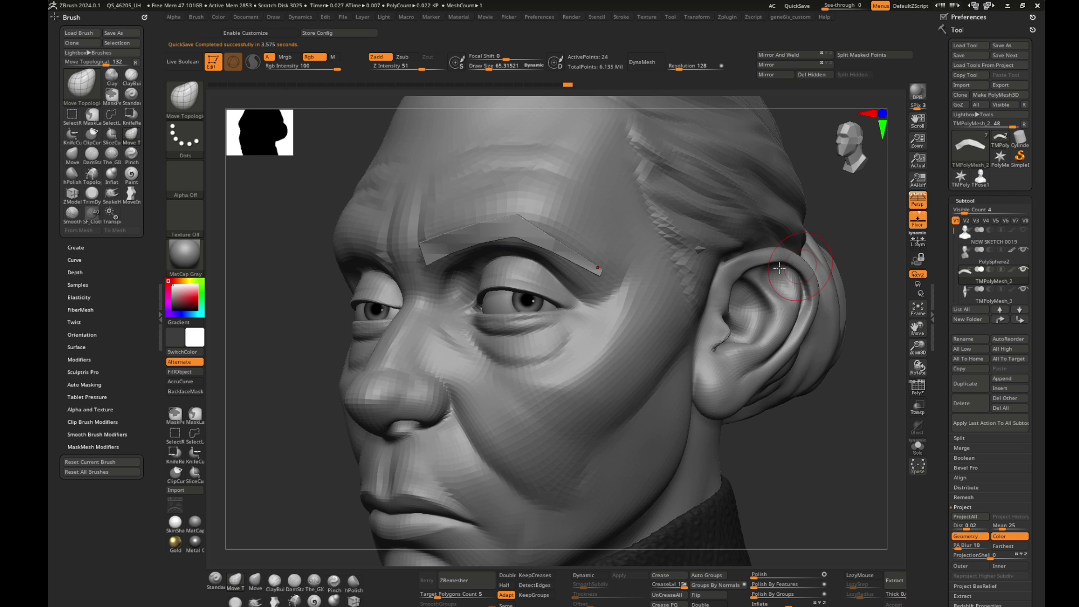
drag(601, 275, 539, 242)
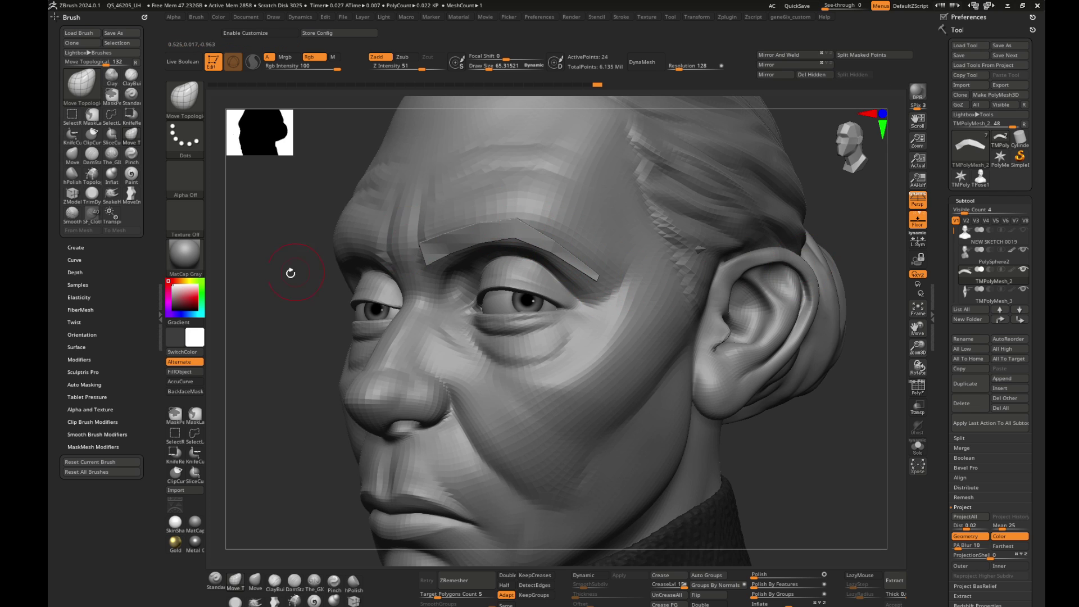
- Pull the brow strip's inner part up and outward, checking it from front and profile
mouse_move(291, 273)
right_down()
mouse_move(724, 213)
mouse_move(505, 223)
right_up()
right_drag(422, 234, 427, 242)
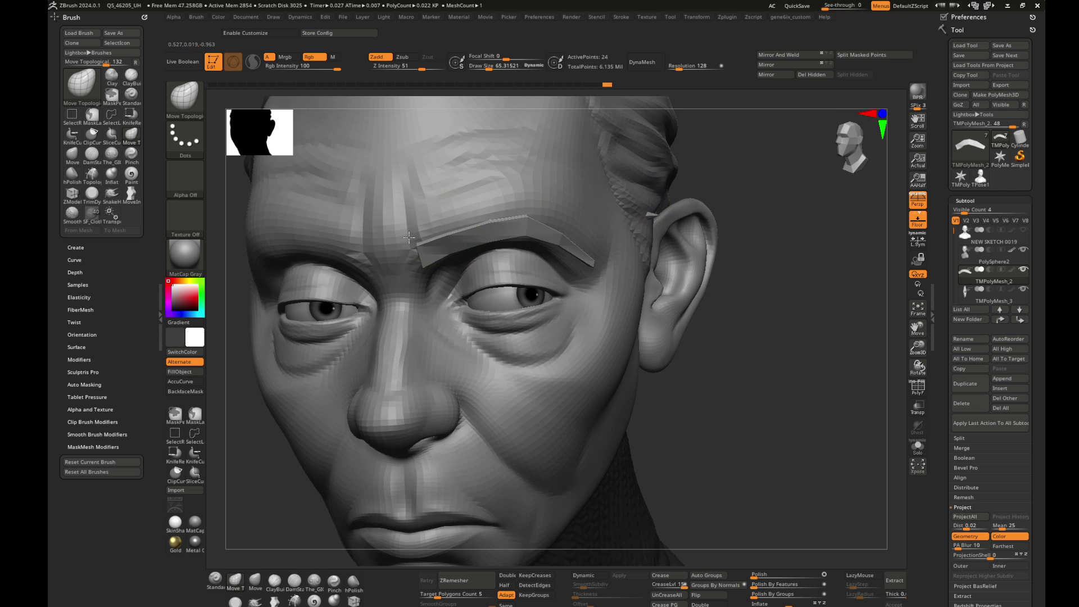
mouse_move(785, 249)
ctrl+right_down()
mouse_move(667, 238)
mouse_move(728, 274)
ctrl+right_up()
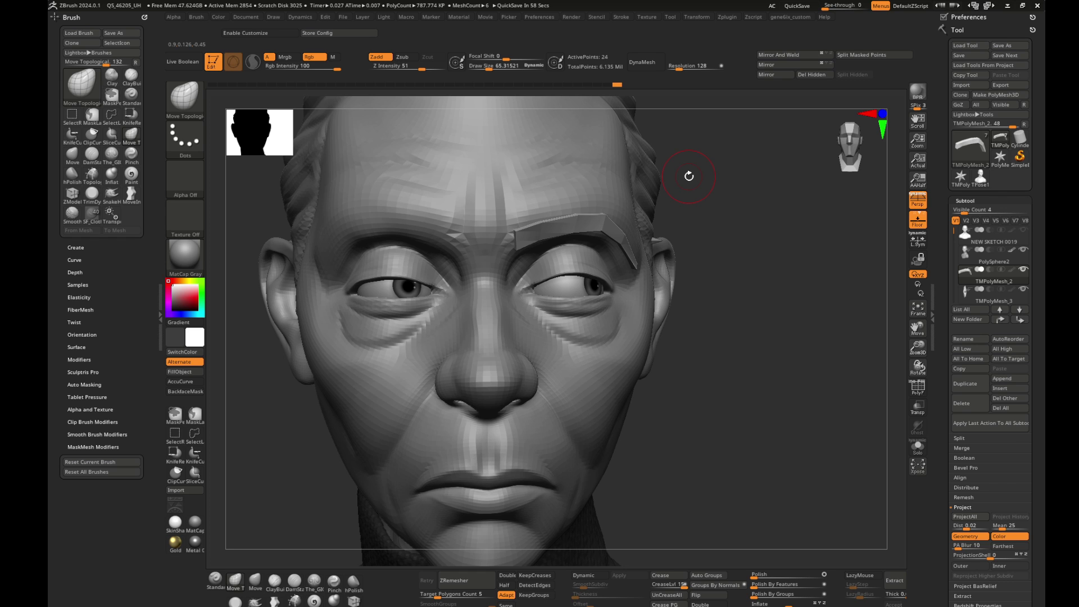
mouse_move(688, 177)
right_down()
mouse_move(819, 241)
mouse_move(866, 228)
mouse_move(702, 246)
right_up()
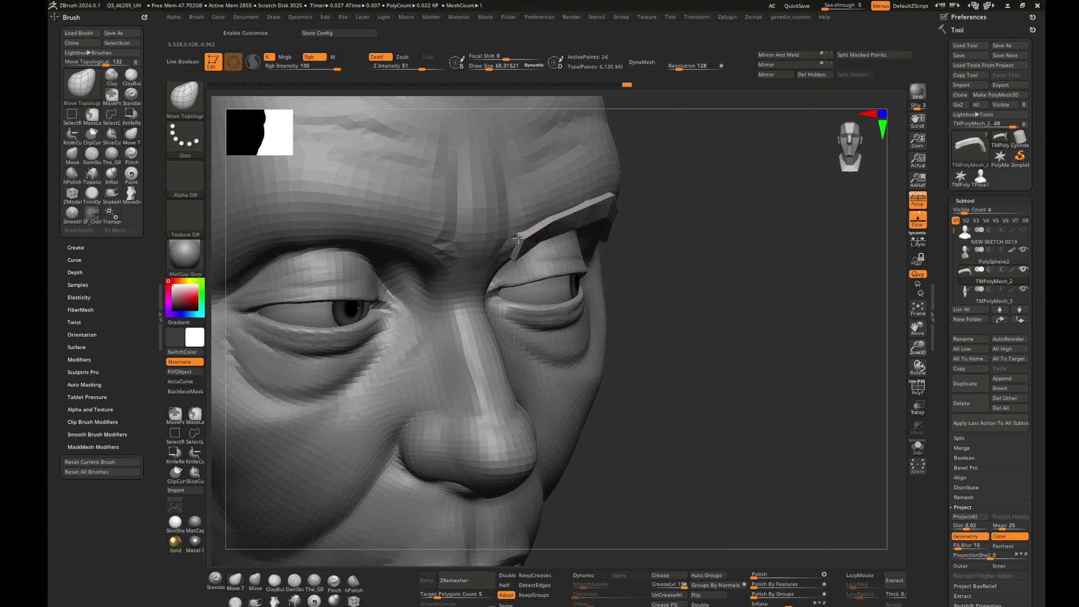
drag(518, 238, 553, 210)
right_drag(725, 189, 686, 184)
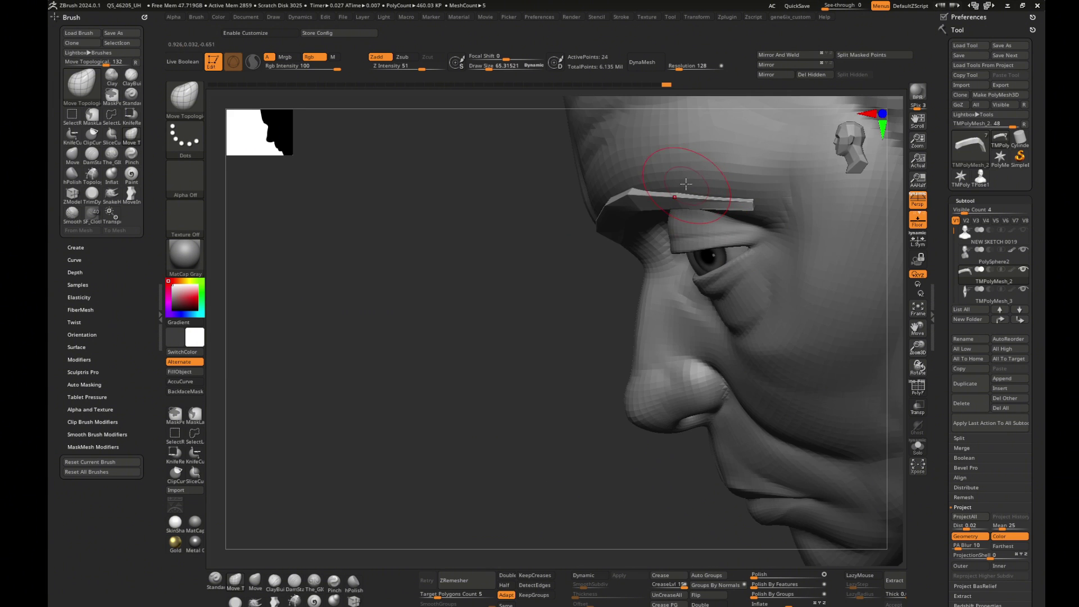
mouse_move(490, 271)
right_down()
mouse_move(831, 320)
mouse_move(751, 294)
mouse_move(838, 228)
right_up()
- Mask around the brow strip and mirror it with the Transpose gizmo to the other eye
mouse_move(668, 204)
right_down()
mouse_move(783, 200)
mouse_move(754, 248)
mouse_move(730, 200)
right_up()
ctrl+drag(702, 155, 556, 196)
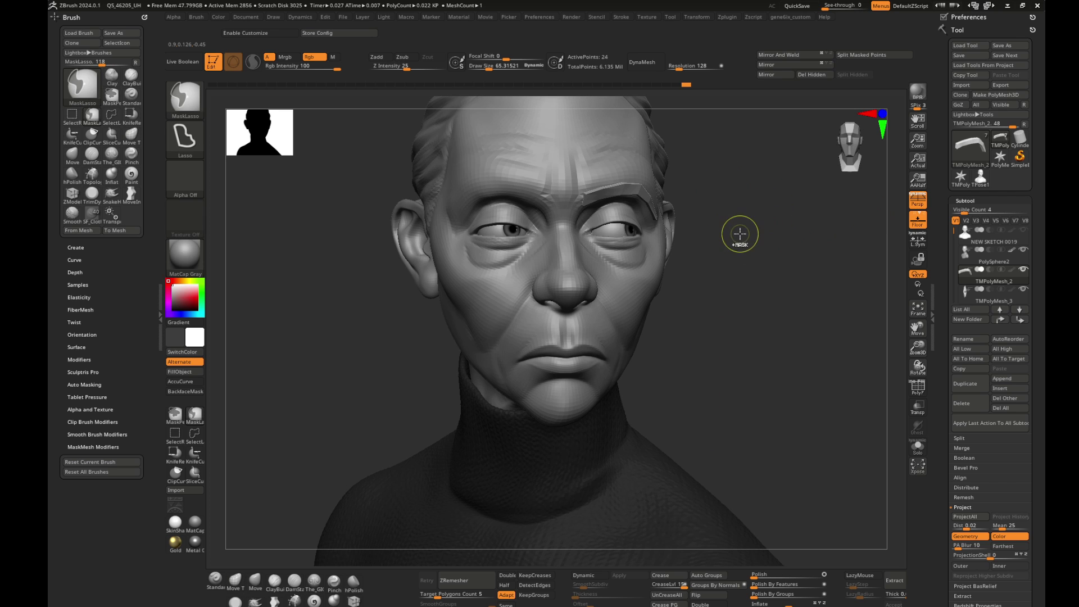
key(w)
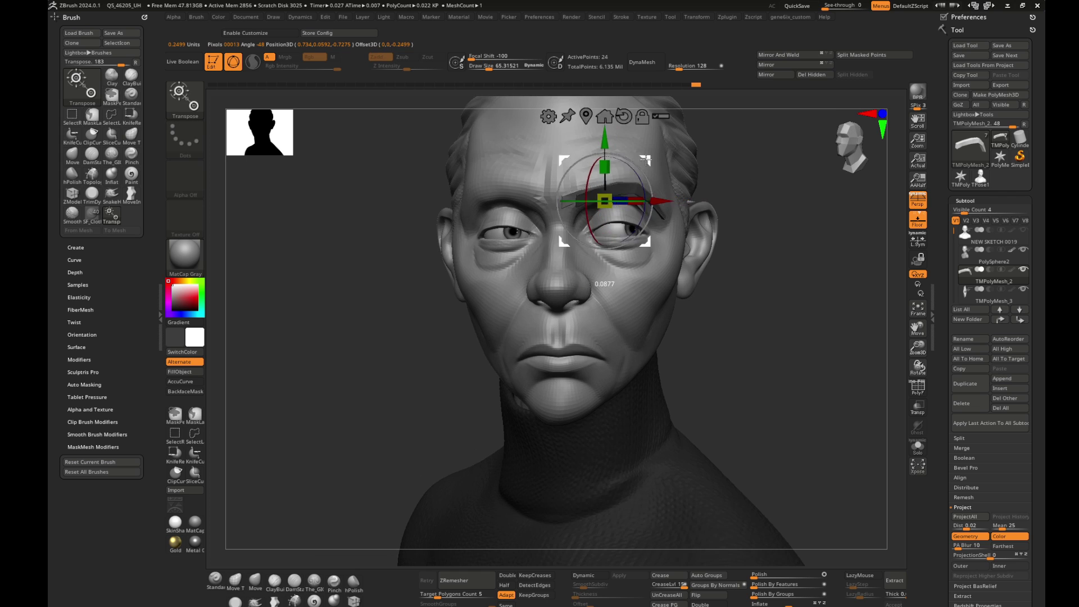
click(783, 67)
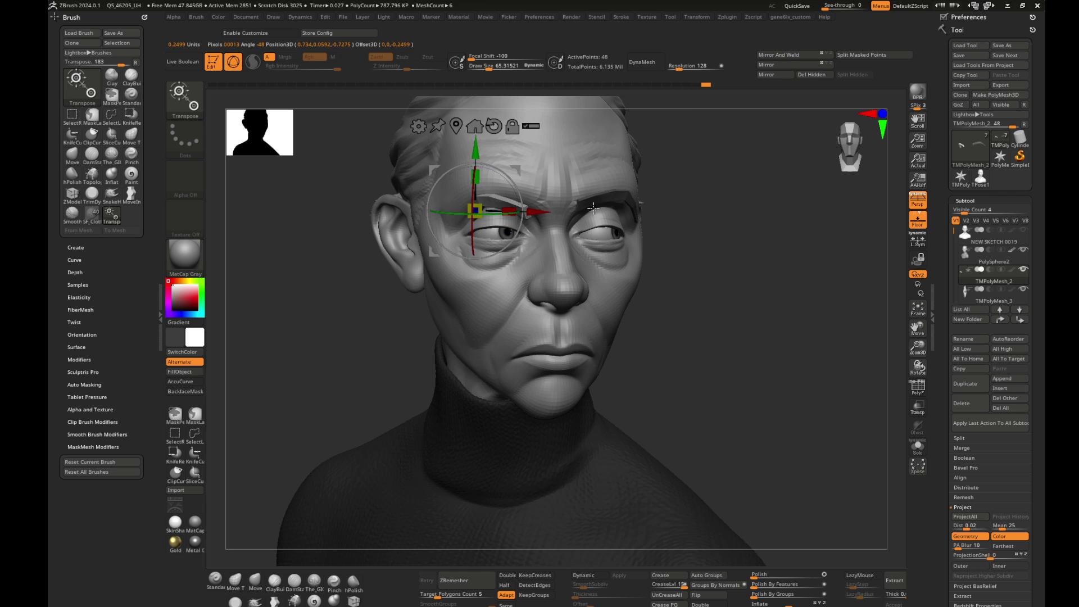
shift+drag(776, 135, 646, 146)
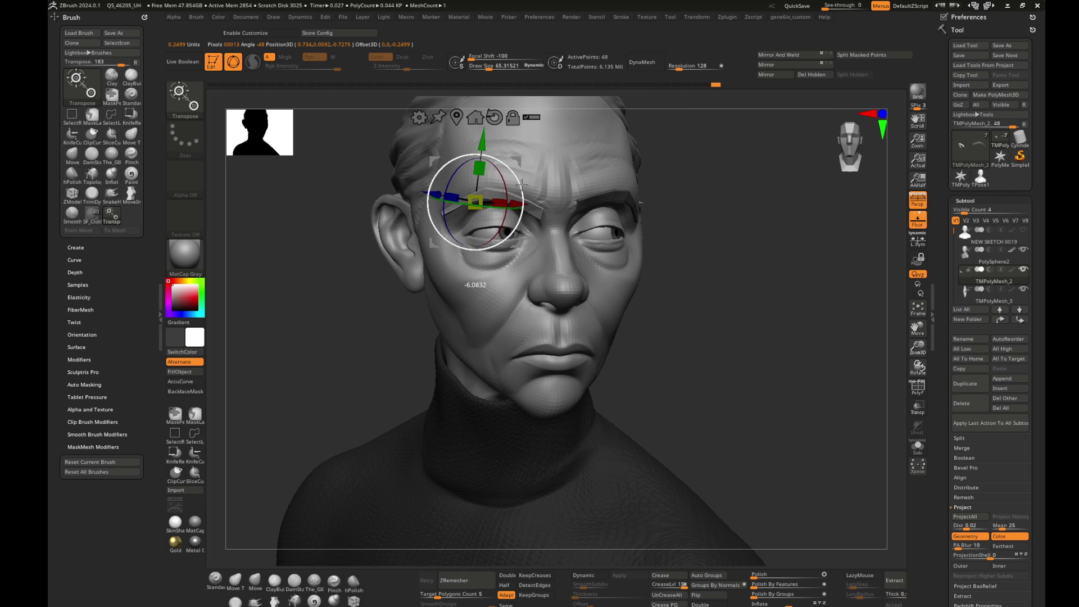
drag(522, 168, 701, 156)
shift+drag(893, 178, 505, 168)
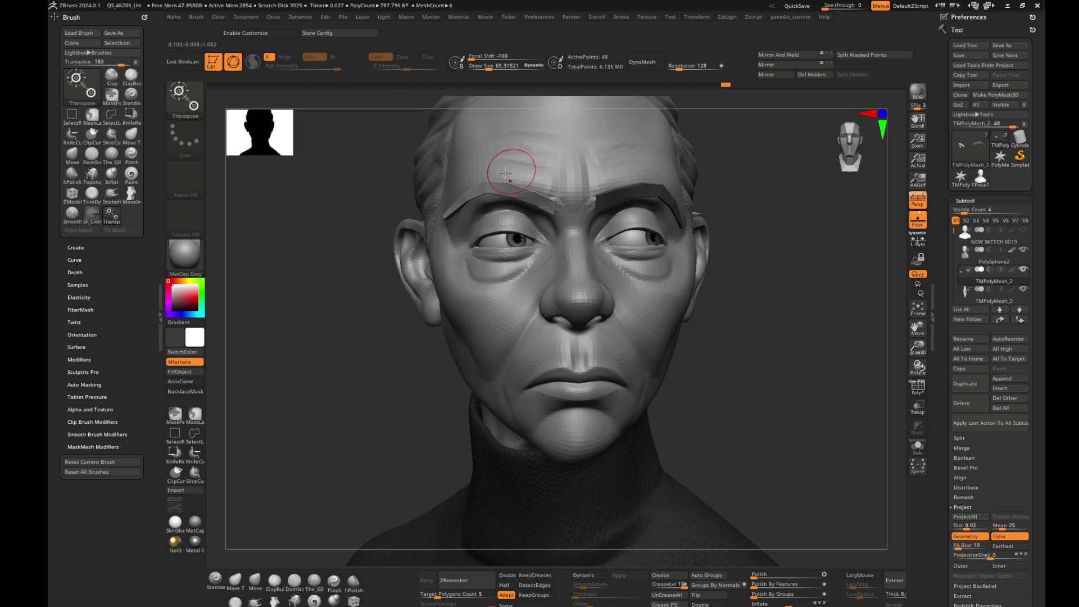
key(b)
key(m)
key(v)
drag(756, 201, 556, 208)
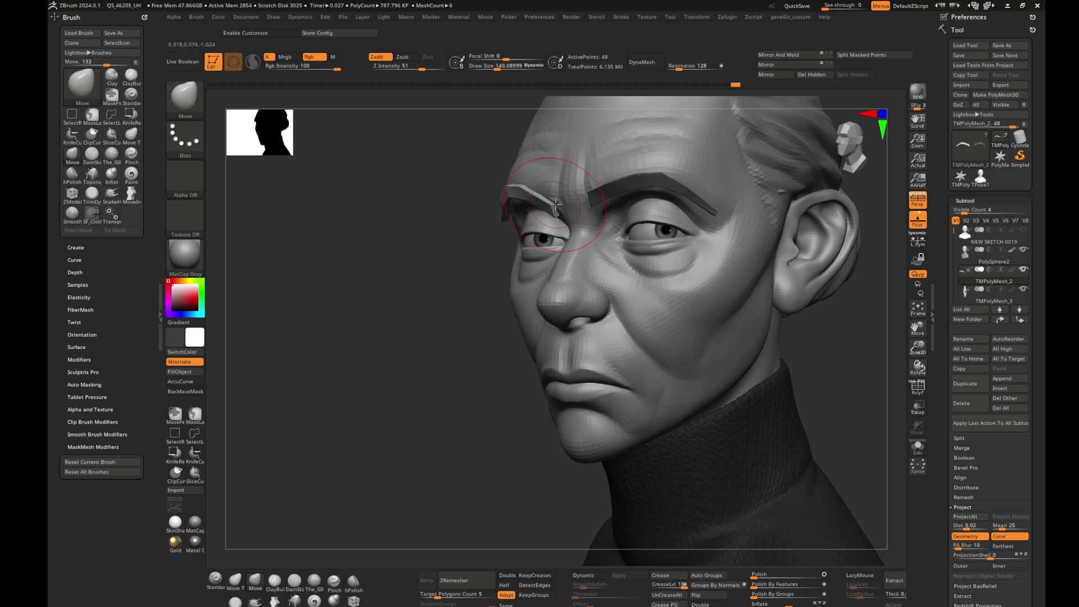
drag(730, 225, 545, 202)
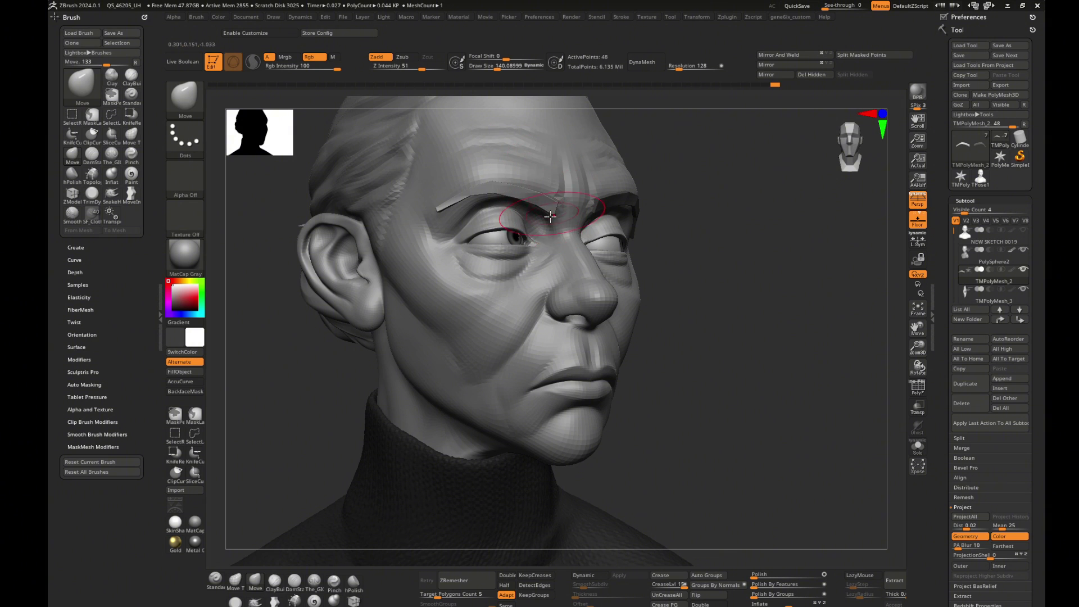
mouse_move(866, 219)
mouse_down()
mouse_move(527, 251)
mouse_move(483, 241)
mouse_move(455, 218)
mouse_move(464, 168)
mouse_up()
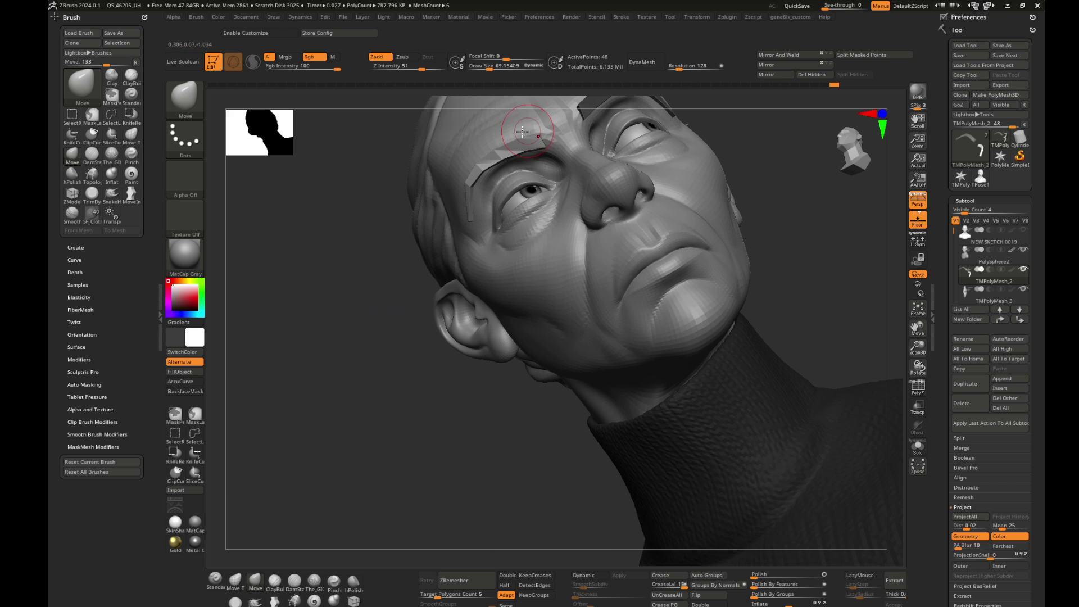
mouse_move(541, 136)
mouse_down()
mouse_move(728, 183)
mouse_move(708, 200)
mouse_up()
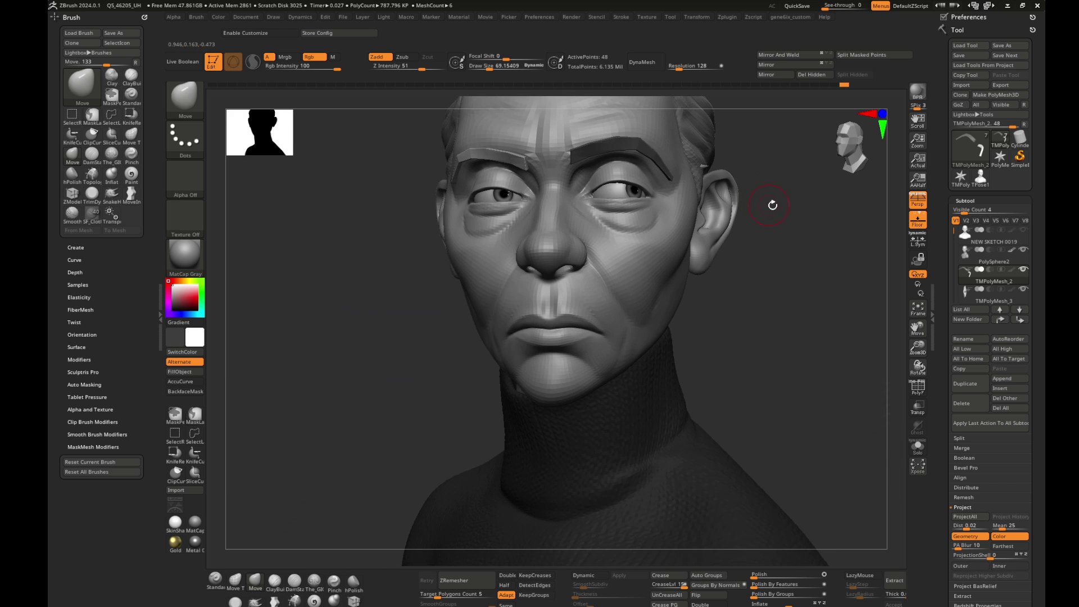
mouse_move(805, 194)
mouse_down()
mouse_move(814, 216)
mouse_move(763, 236)
mouse_move(653, 208)
mouse_up()
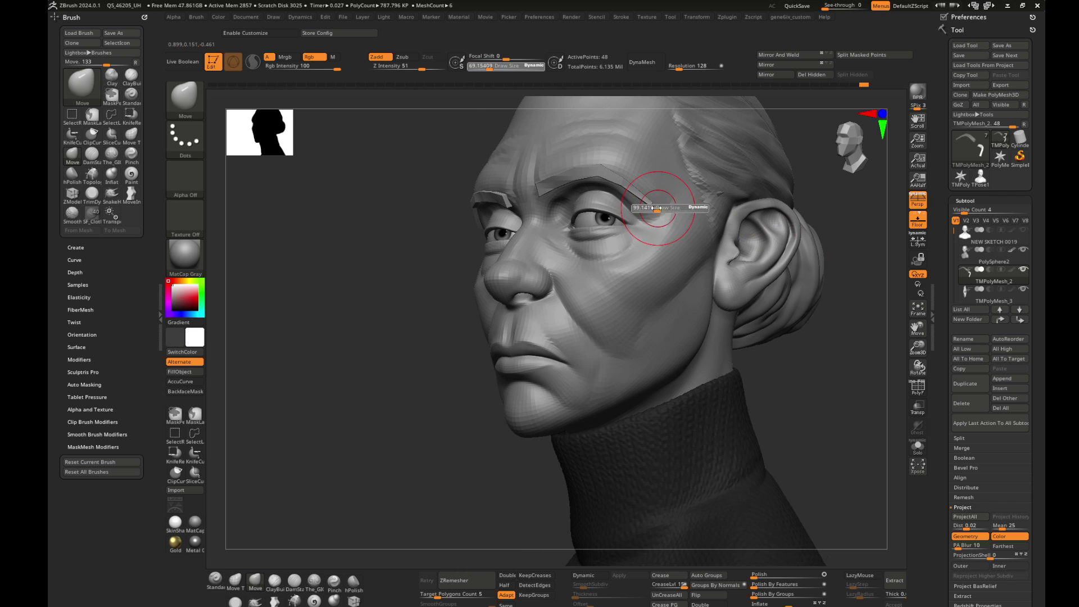
drag(809, 304, 764, 306)
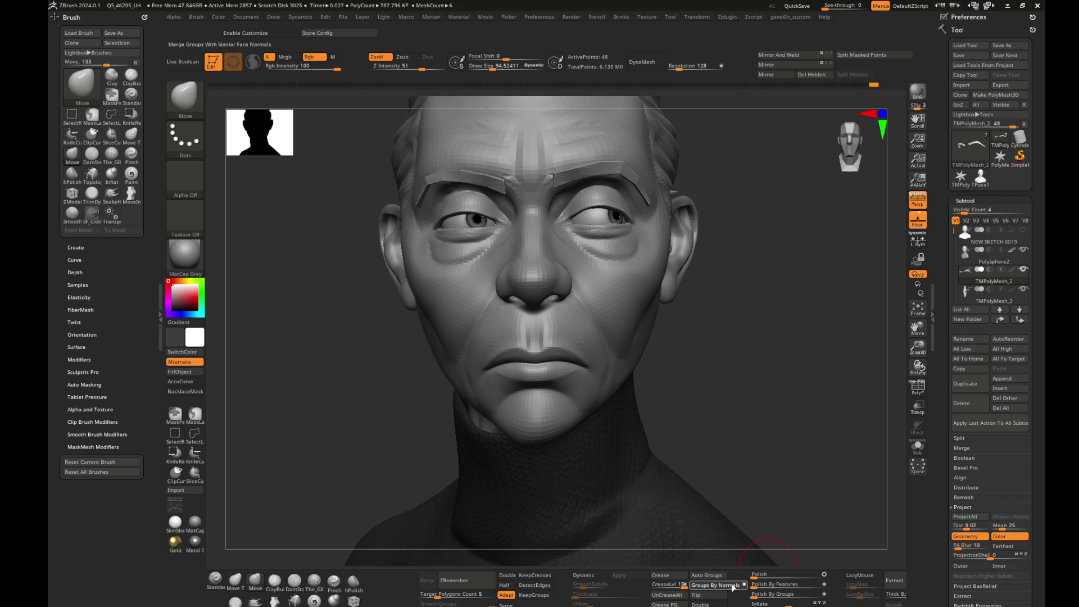
- Set CreaseLvl to 6, enable Dynamic subdivision with SmoothSubdiv 3, and orbit to check
click(666, 588)
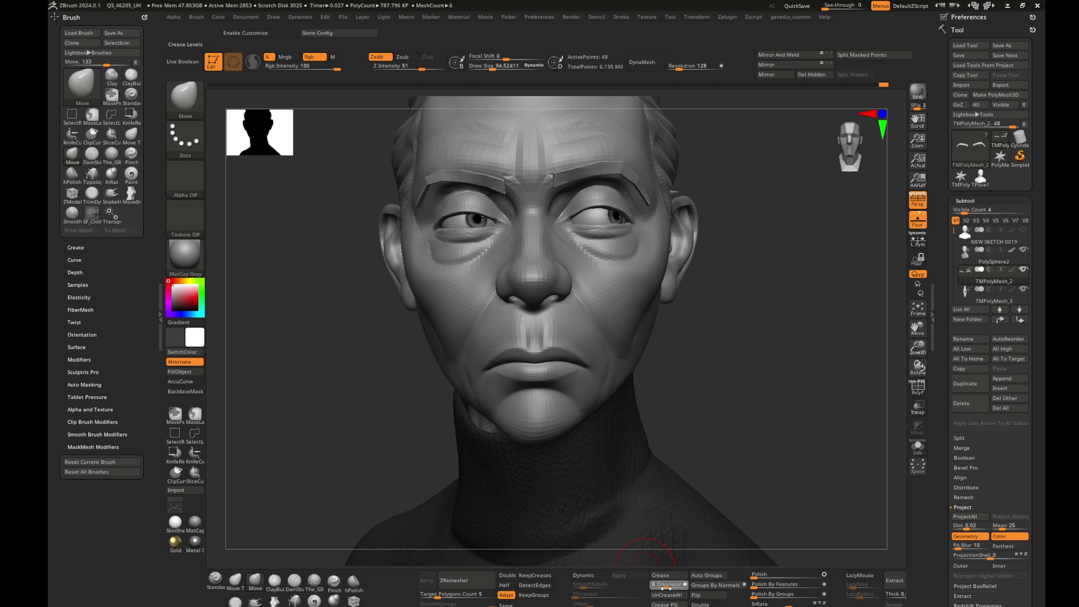
click(589, 575)
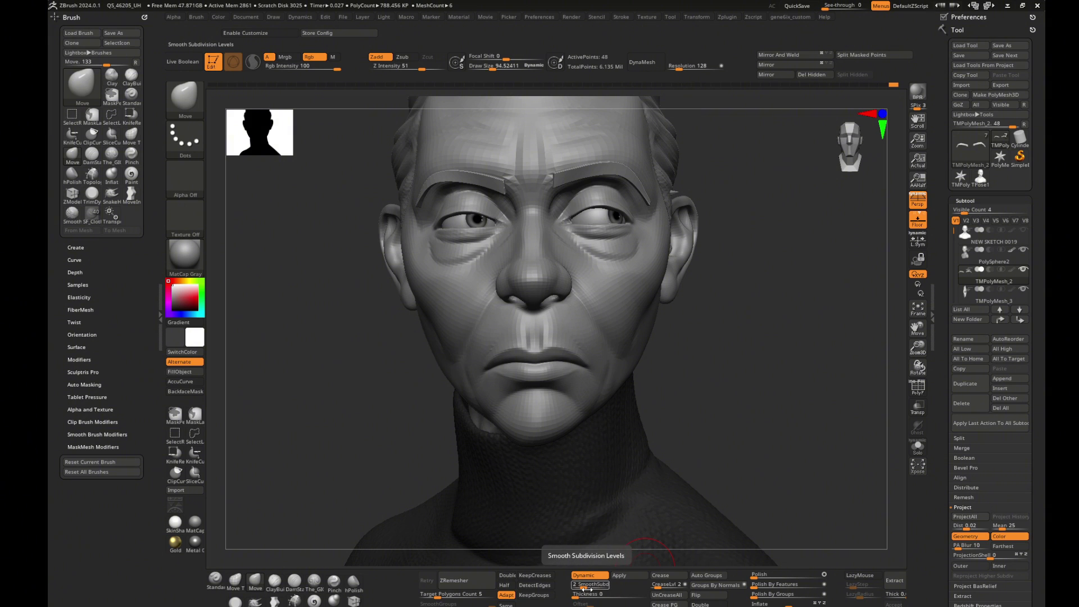
click(589, 588)
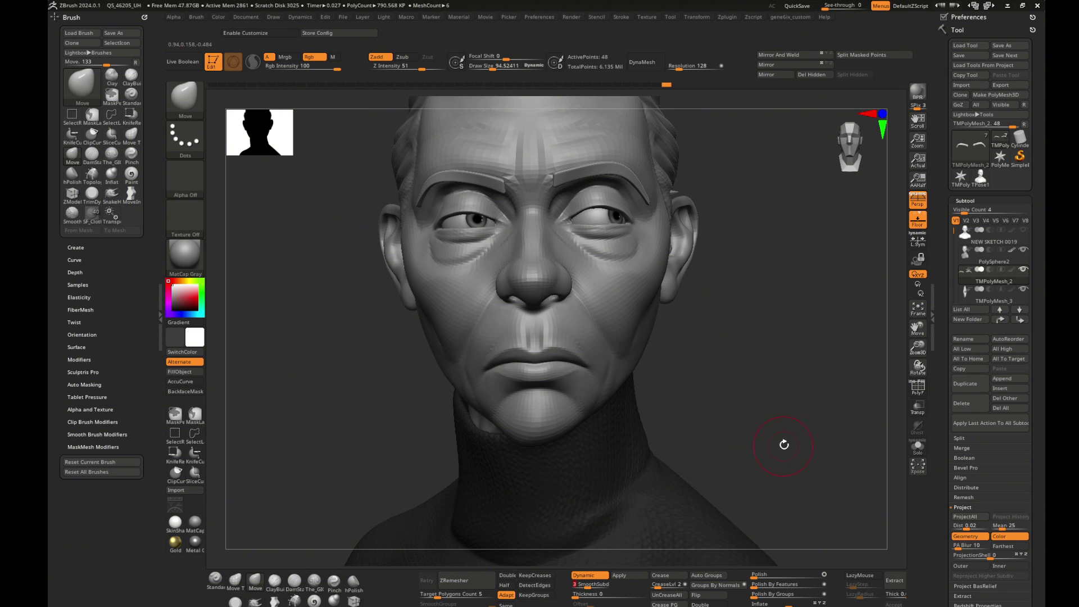
drag(783, 441, 782, 436)
drag(708, 326, 624, 202)
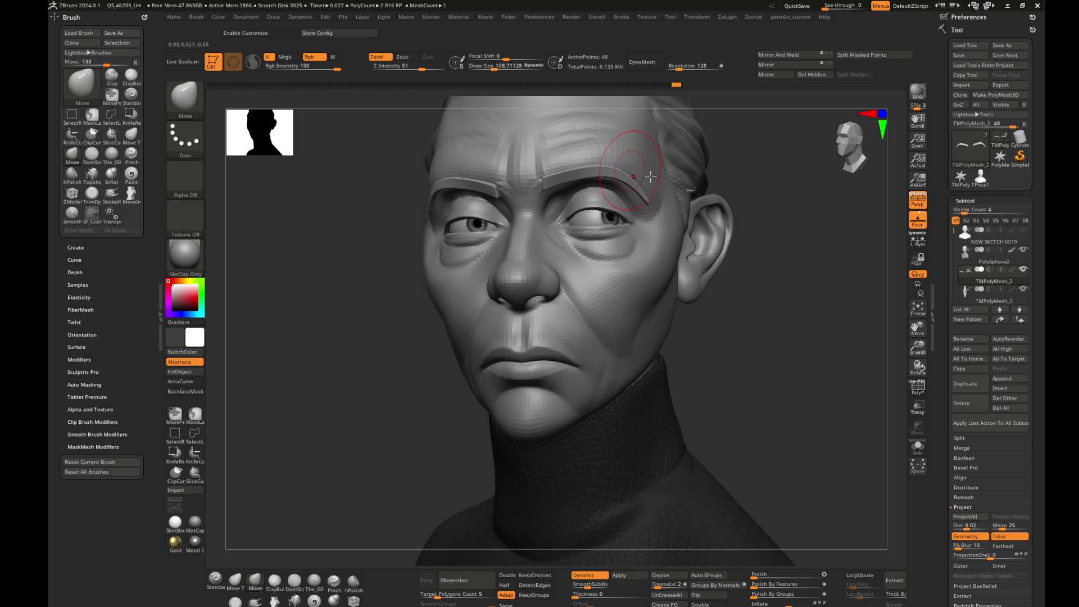
drag(650, 176, 568, 151)
mouse_move(798, 225)
mouse_down()
mouse_move(760, 226)
mouse_move(825, 279)
mouse_move(593, 231)
mouse_up()
- Reduce the draw size and zoom between the eyes, brows and whole bust to inspect the smoothing
key(s)
mouse_move(421, 255)
mouse_down()
mouse_move(424, 294)
mouse_move(590, 253)
mouse_move(628, 276)
mouse_move(579, 306)
mouse_up()
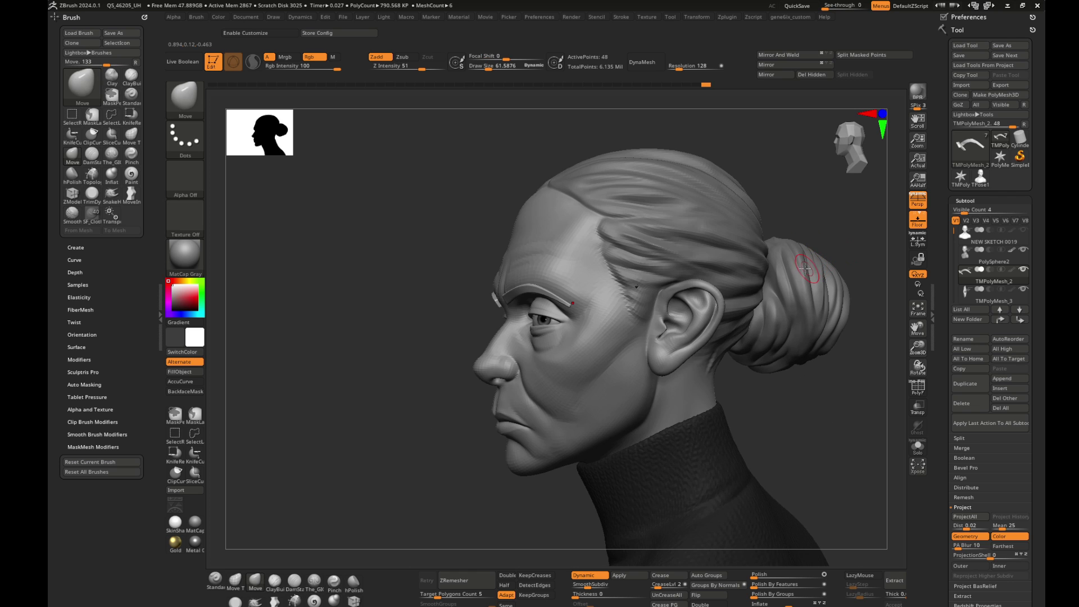
drag(419, 344, 782, 265)
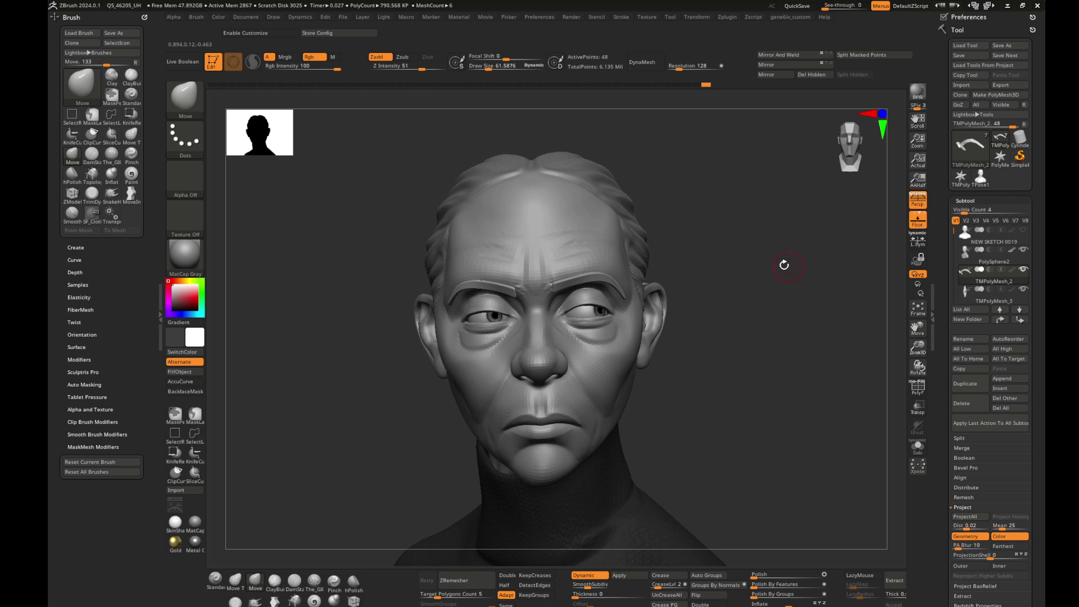
scroll(793, 259, up, 3)
scroll(730, 269, up, 3)
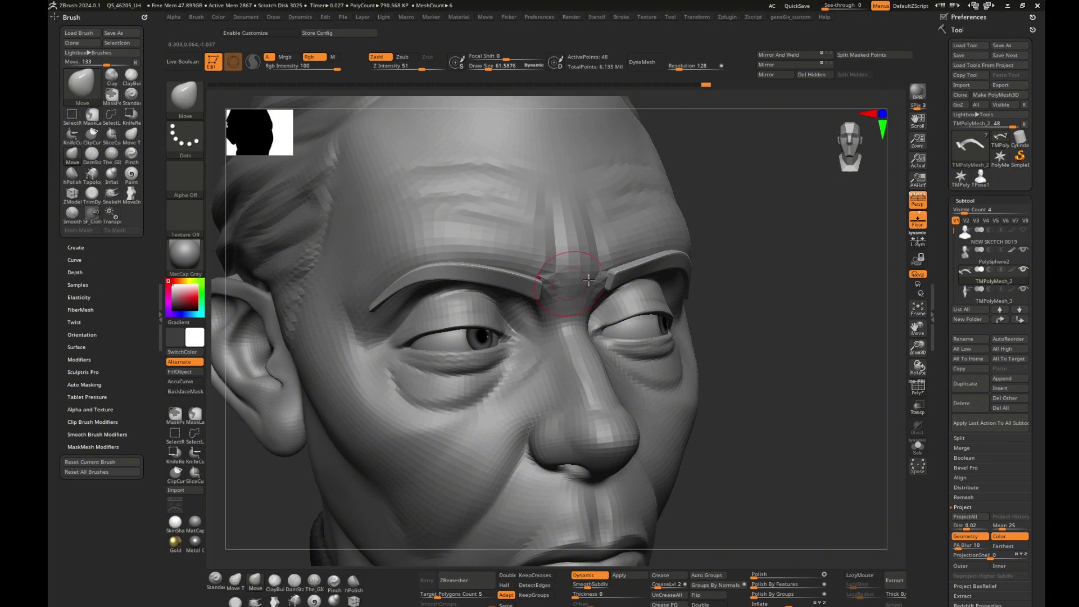
scroll(794, 247, down, 2)
scroll(787, 277, down, 3)
mouse_move(787, 277)
mouse_down()
mouse_move(794, 296)
mouse_move(769, 309)
mouse_up()
scroll(769, 309, down, 3)
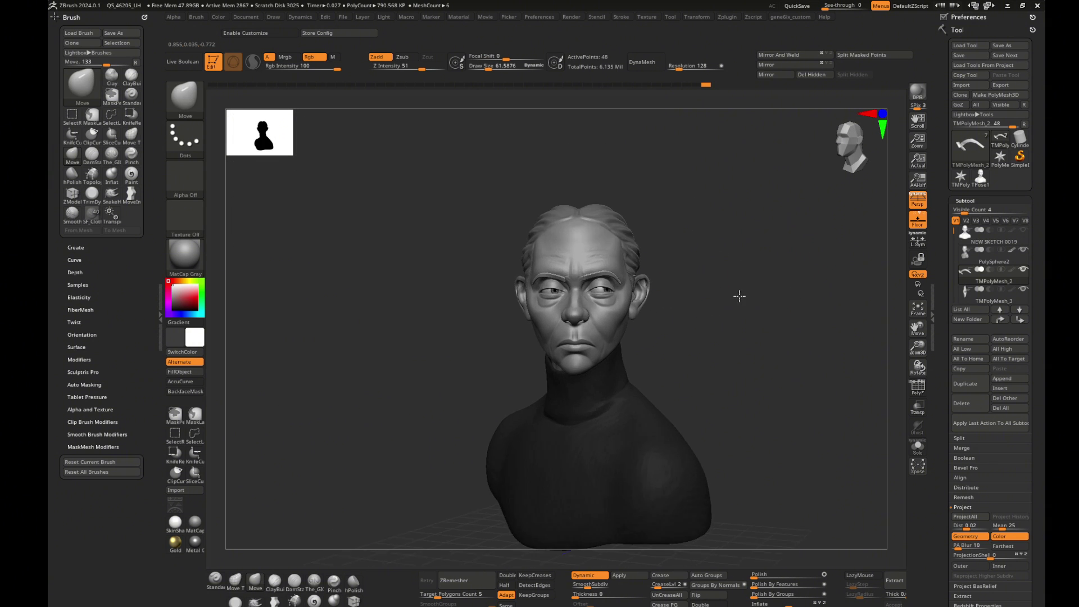
scroll(758, 314, up, 3)
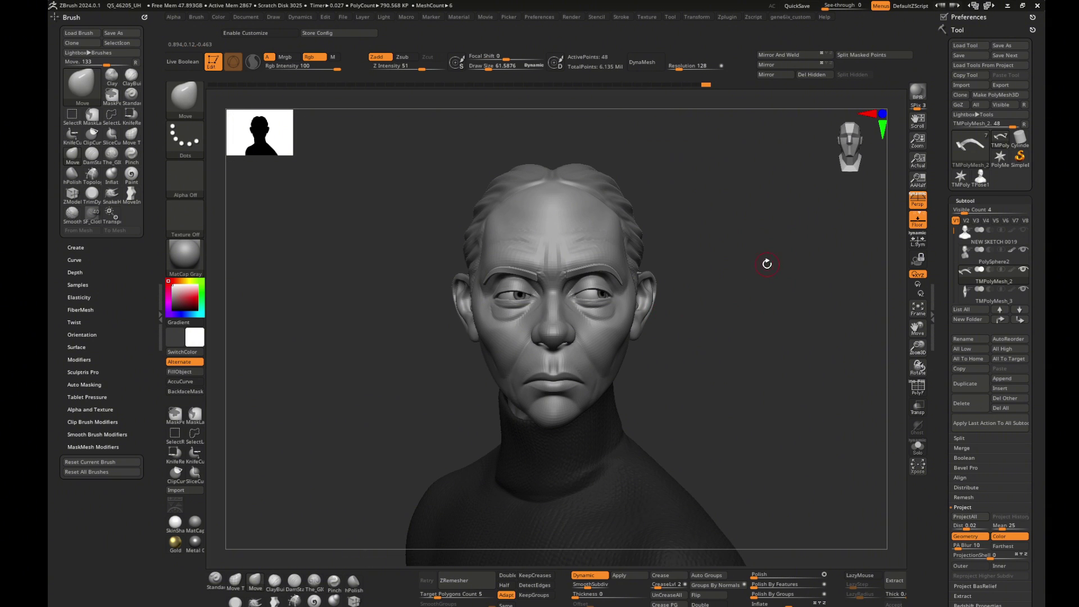
scroll(780, 278, up, 2)
mouse_move(780, 278)
mouse_down()
mouse_move(807, 333)
mouse_move(831, 337)
mouse_move(792, 315)
mouse_move(809, 325)
mouse_move(784, 315)
mouse_move(770, 330)
mouse_move(735, 311)
mouse_up()
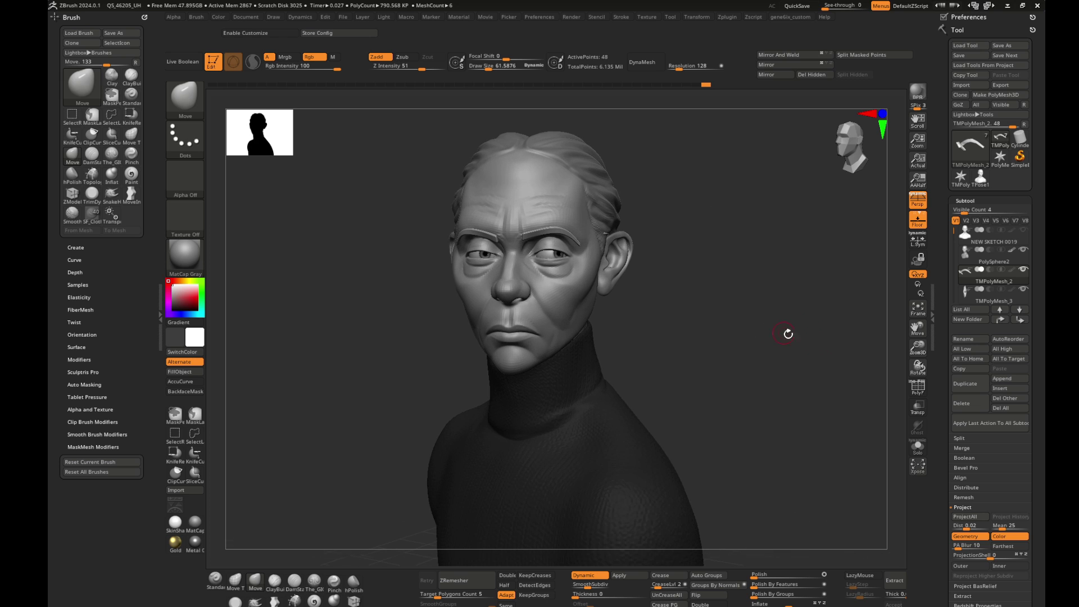
scroll(712, 294, up, 3)
- Enlarge the draw size to about 108 and view the face and ear in three-quarter
key(bracketright)
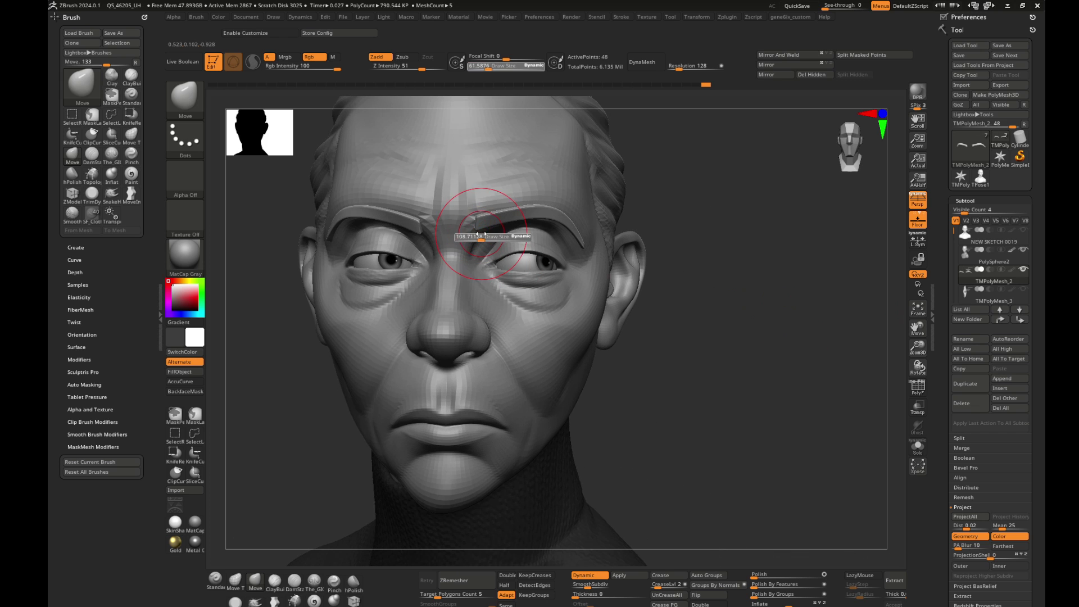
key(bracketright)
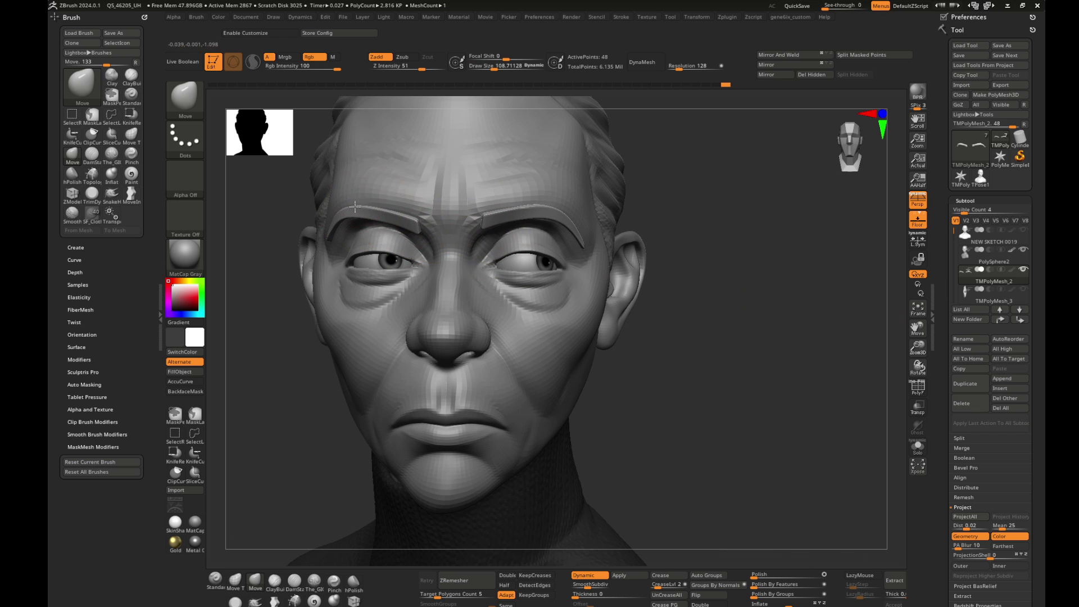
scroll(746, 241, down, 3)
mouse_move(646, 281)
mouse_down()
mouse_move(643, 299)
mouse_move(602, 306)
mouse_move(638, 310)
mouse_move(556, 313)
mouse_move(738, 313)
mouse_move(691, 308)
mouse_move(687, 322)
mouse_move(725, 320)
mouse_move(674, 292)
mouse_up()
drag(813, 308, 768, 291)
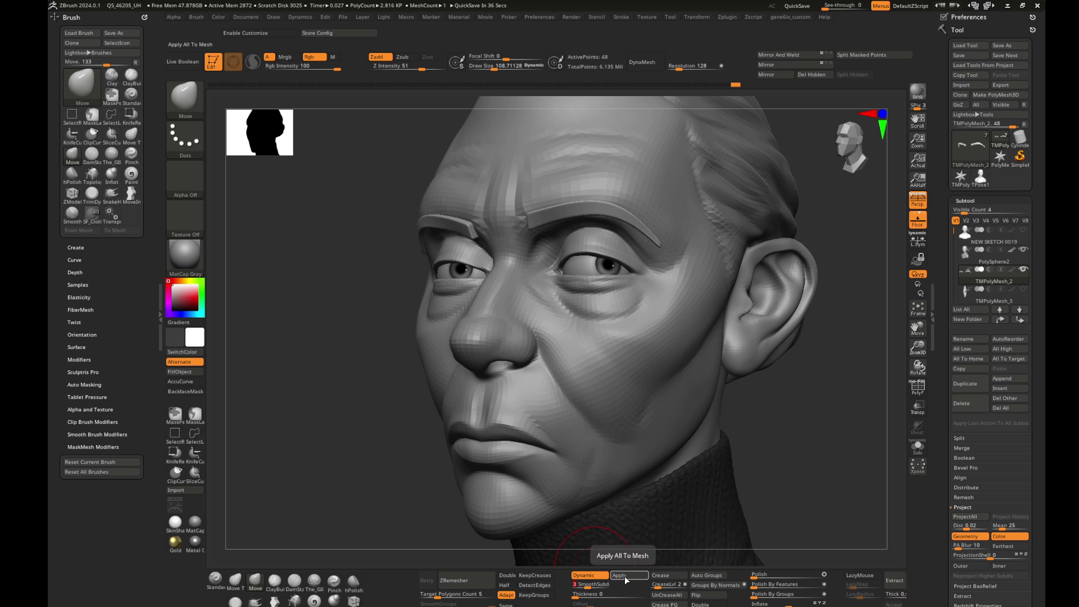
- Select the PolySphere2 face mesh, raise it to its higher subdivision level, and frame the bust
drag(786, 449, 834, 437)
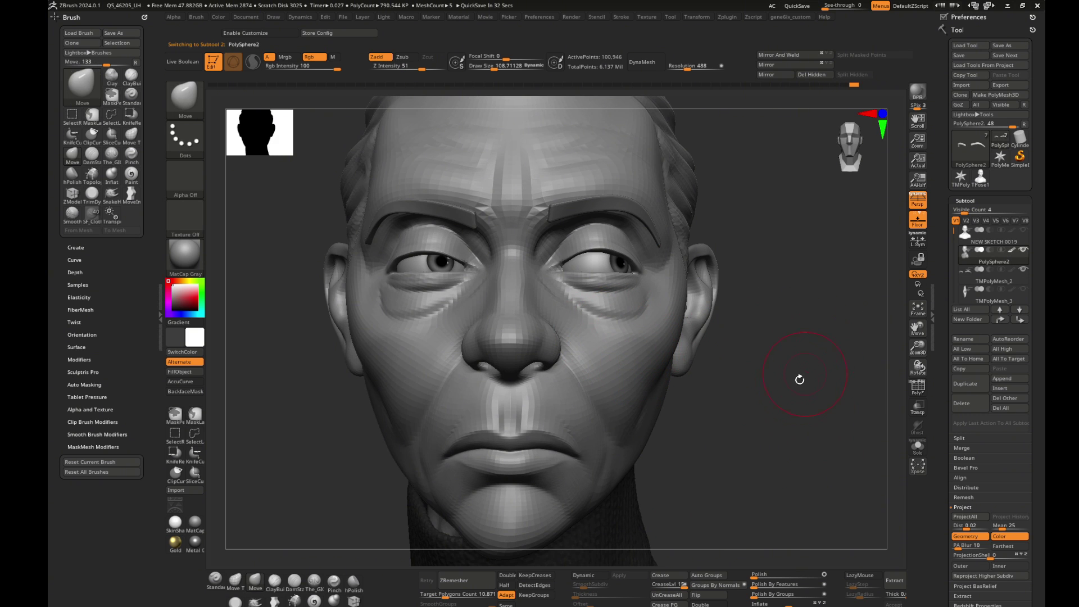
alt+click(626, 389)
key(ctrl+d)
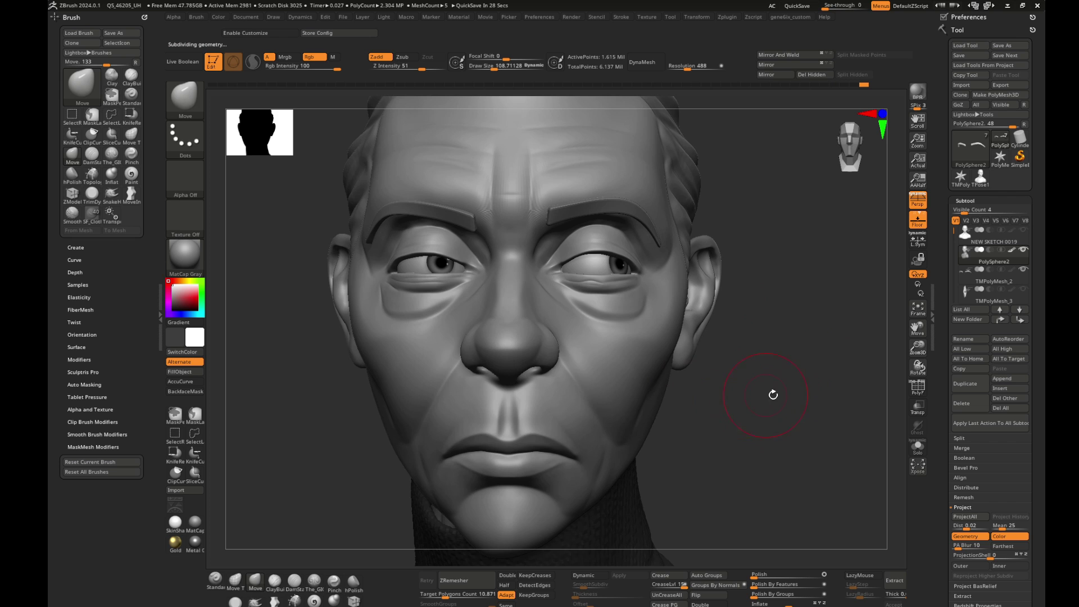
drag(772, 393, 661, 268)
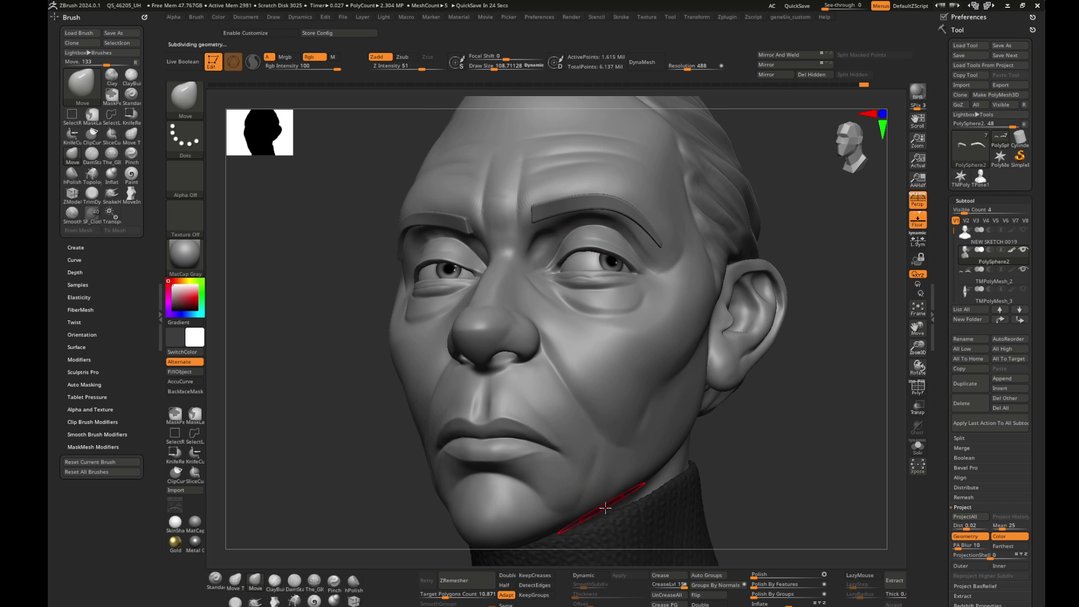
shift+drag(730, 468, 758, 373)
key(f)
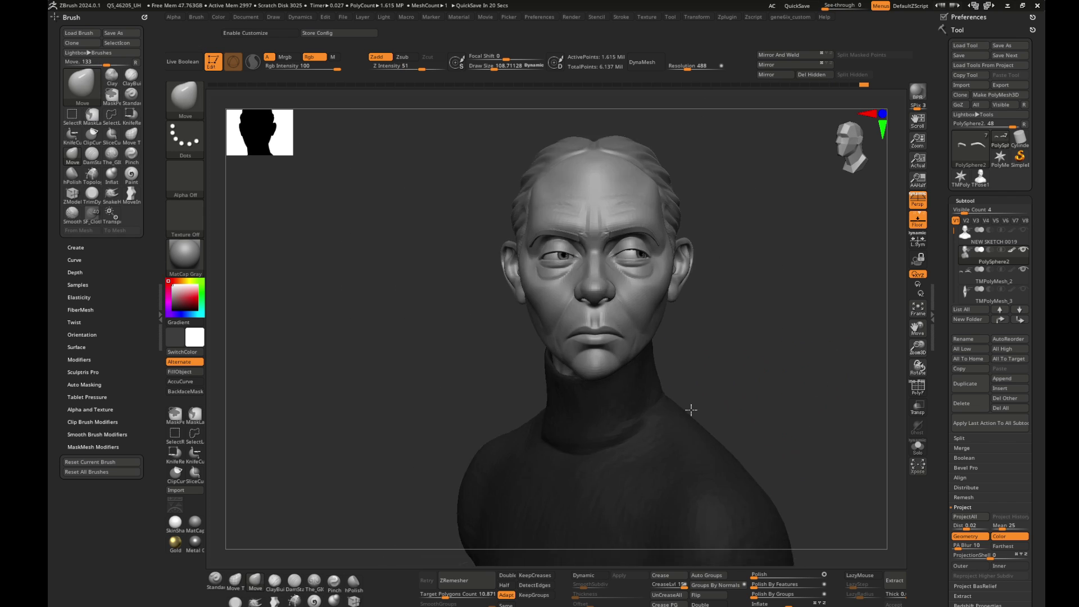
scroll(762, 363, up, 3)
scroll(840, 381, up, 3)
scroll(765, 329, up, 5)
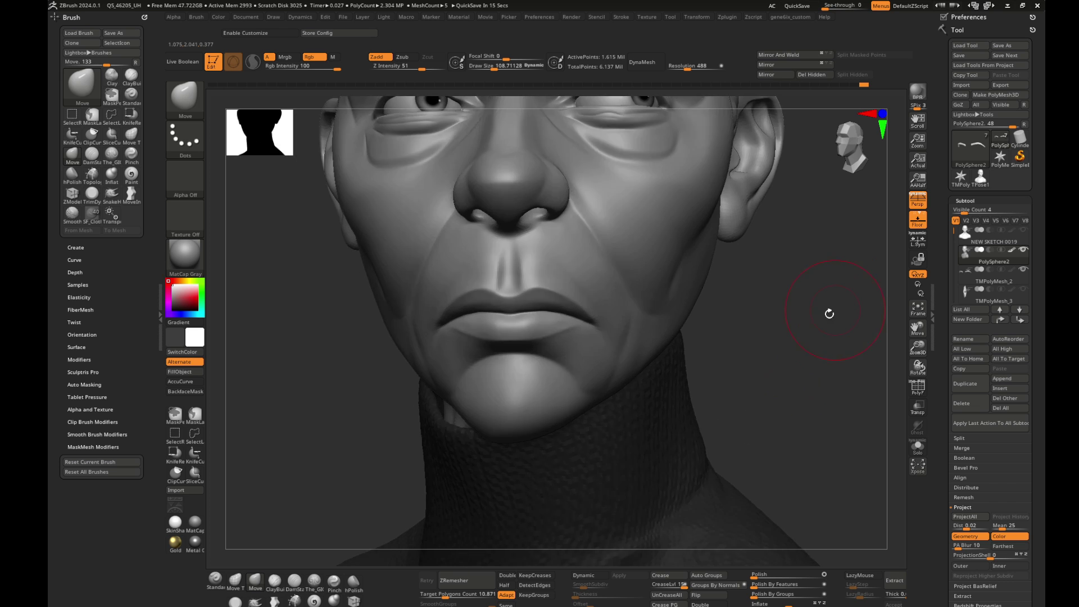
- Switch to the soft forms brush at size about 104 with a close-up of nose and lips
key(2)
right_drag(483, 405, 704, 370)
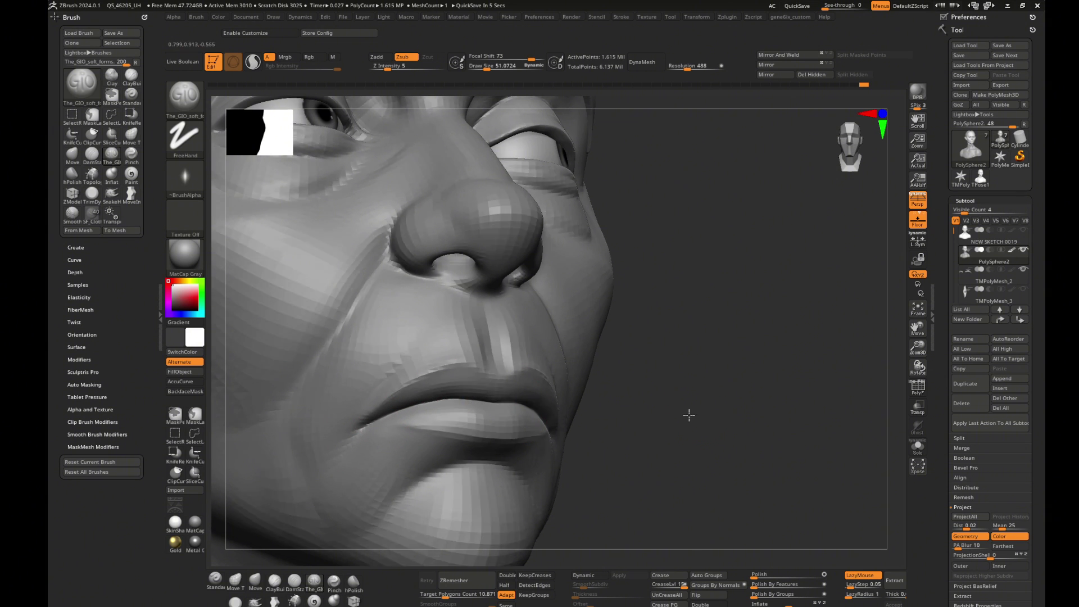
right_drag(689, 414, 583, 418)
scroll(748, 432, down, 5)
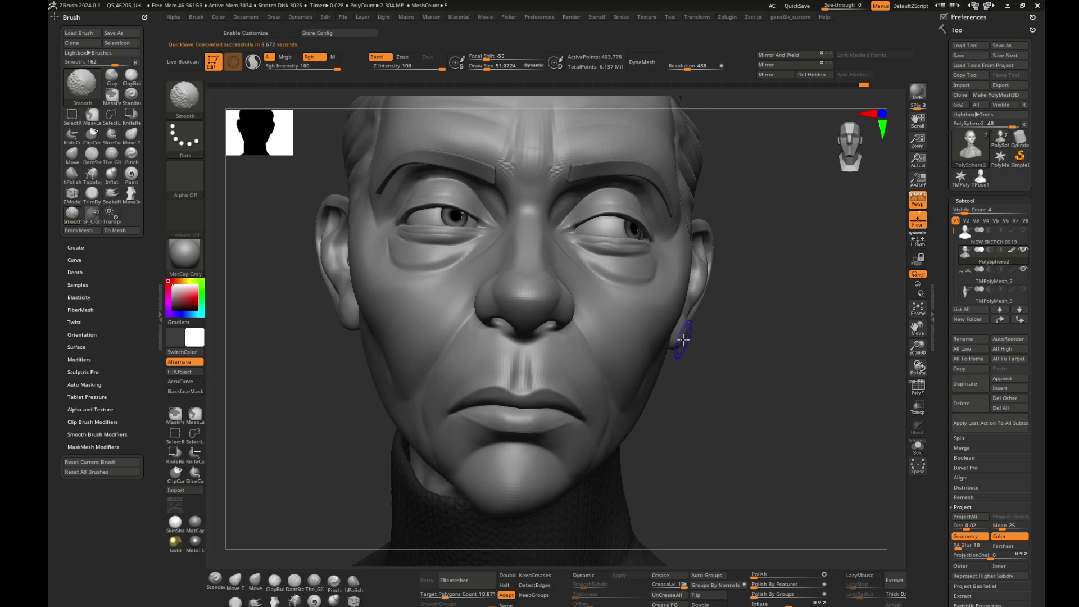
scroll(789, 370, up, 3)
key(s)
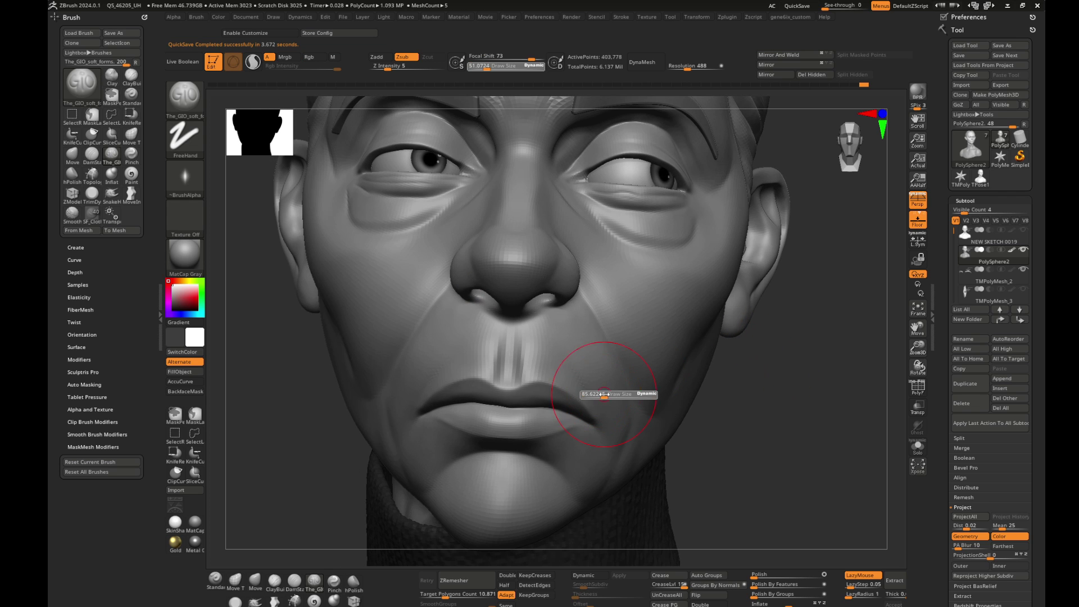
mouse_move(599, 394)
mouse_down()
mouse_move(618, 394)
mouse_move(584, 395)
mouse_up()
- Switch to the Move brush, then make the turtleneck Extract1 subtool active
key(b)
key(m)
key(v)
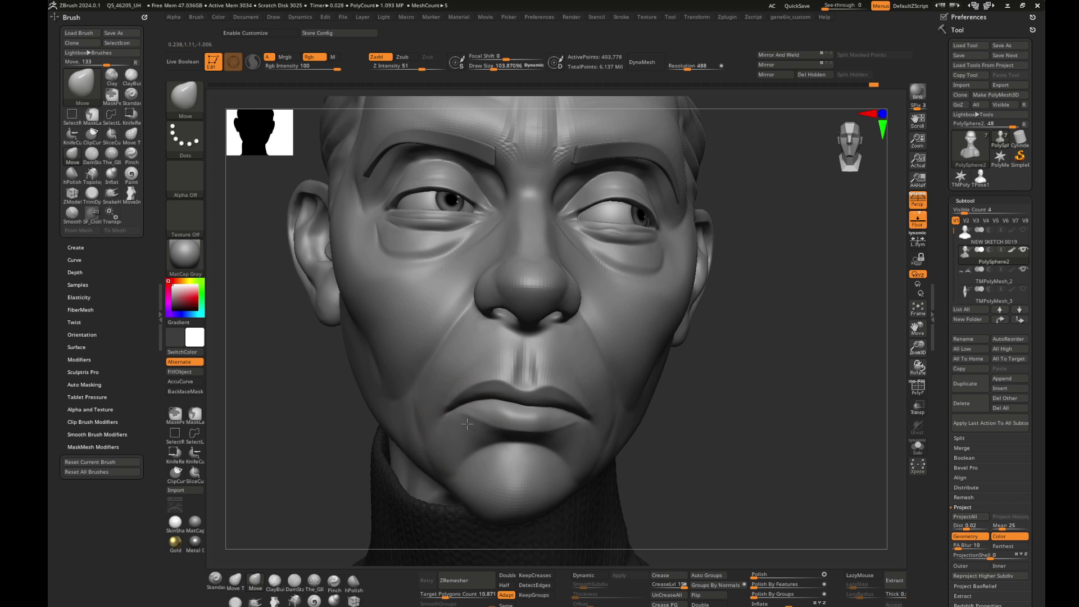
mouse_move(684, 409)
mouse_down()
mouse_move(710, 380)
mouse_move(665, 381)
mouse_move(734, 385)
mouse_up()
alt+click(625, 417)
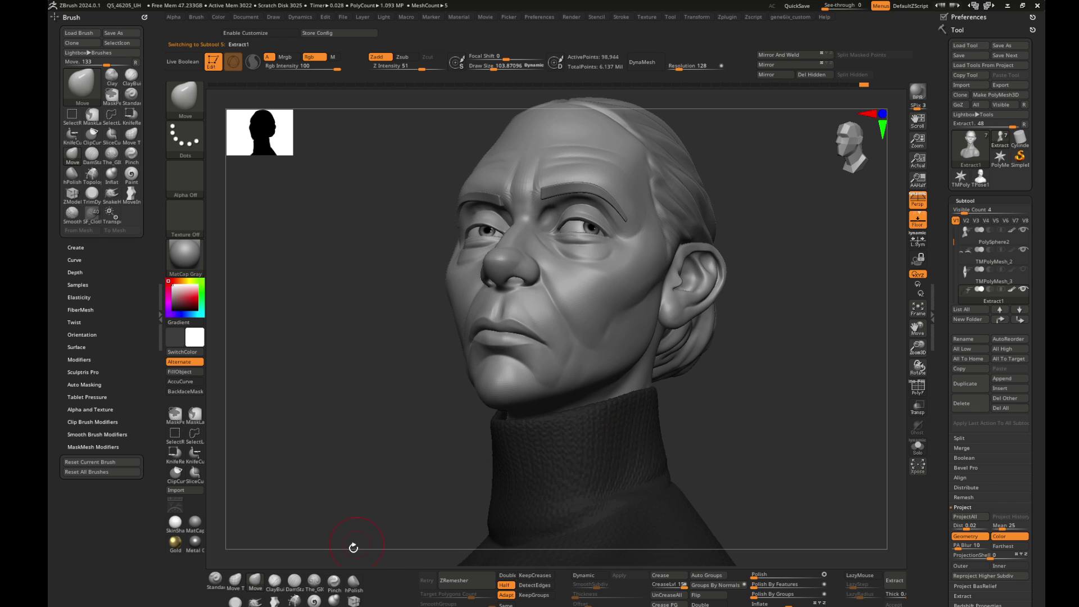
- Switch to the Inflate brush and orbit around the bun and neck before framing the bust front-on
click(335, 600)
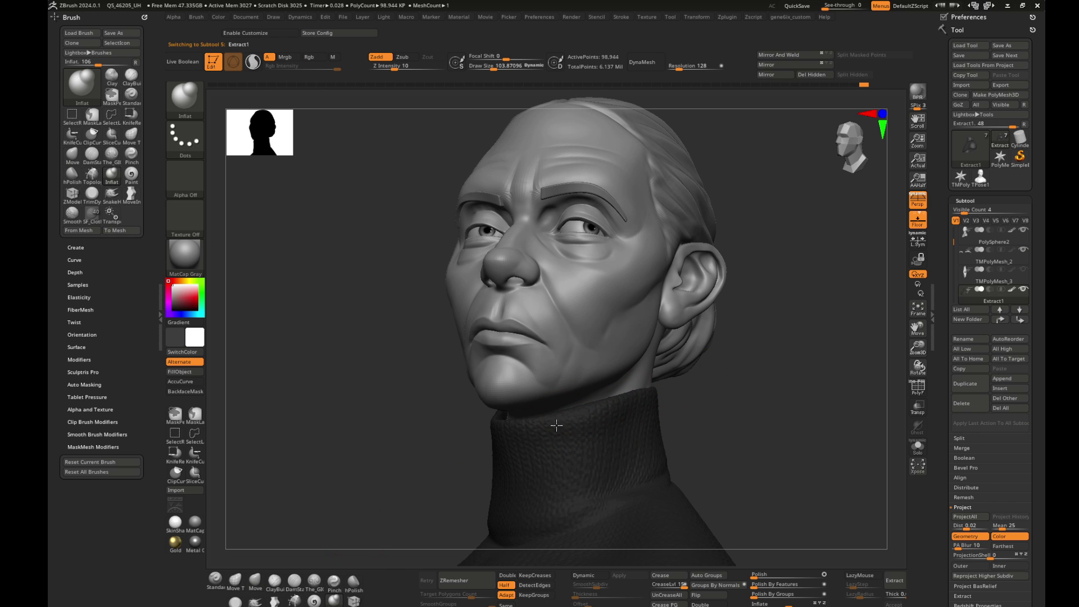
drag(675, 400, 679, 404)
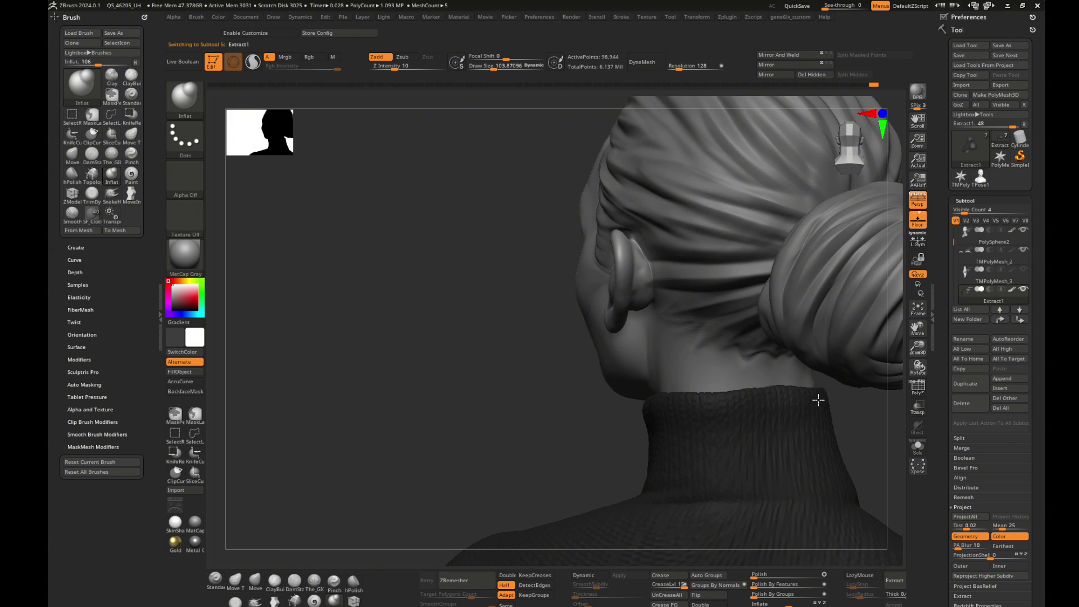
mouse_move(818, 399)
right_down()
mouse_move(785, 400)
mouse_move(805, 404)
right_up()
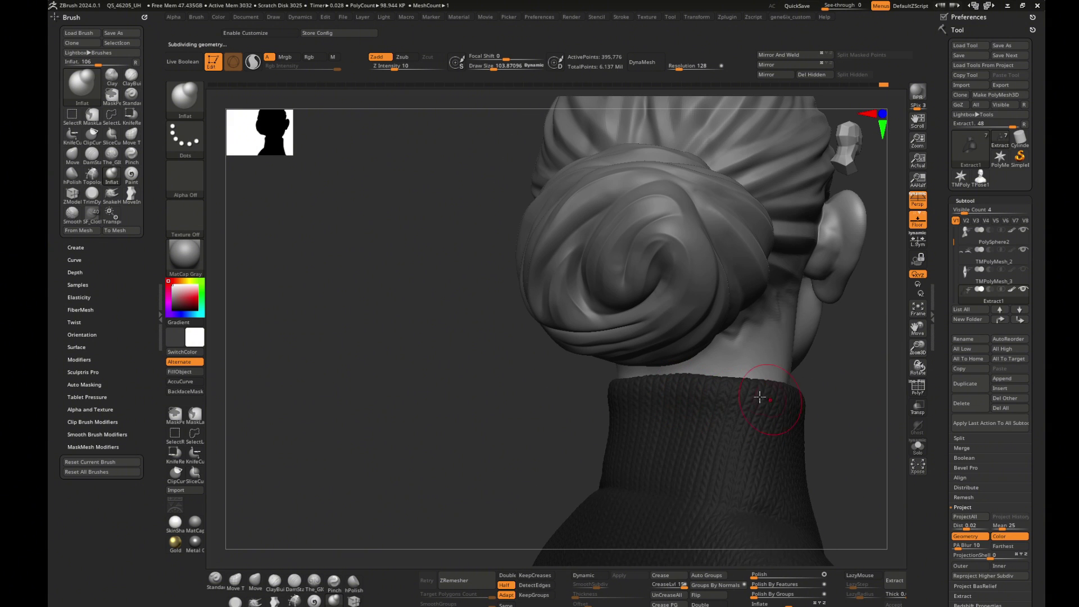
mouse_move(741, 393)
right_down()
mouse_move(826, 417)
mouse_move(521, 380)
mouse_move(601, 397)
right_up()
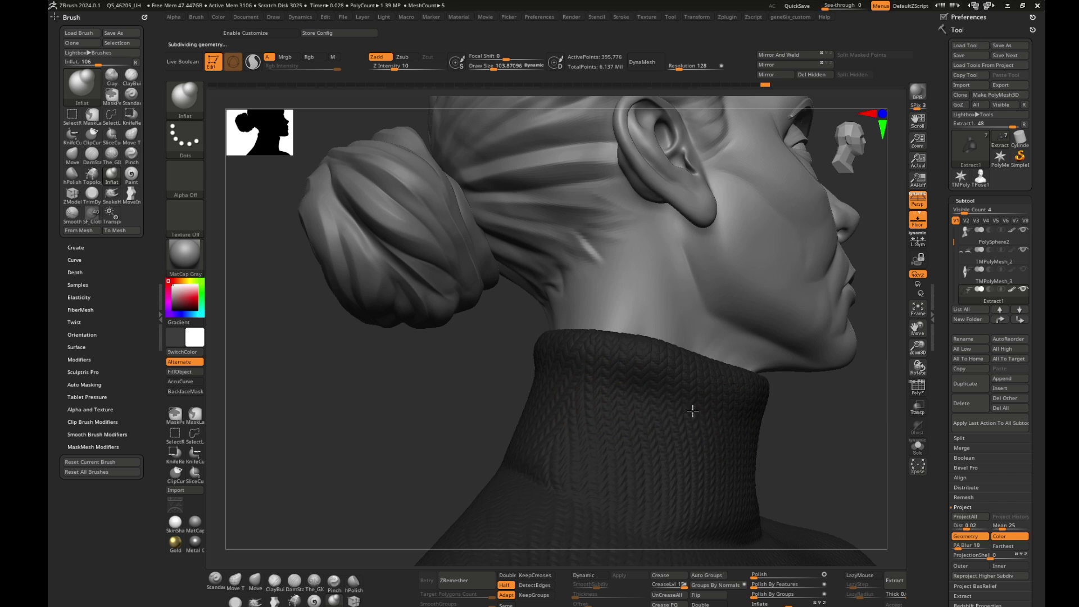
right_drag(692, 410, 623, 393)
mouse_move(738, 418)
right_down()
mouse_move(609, 385)
mouse_move(561, 402)
right_up()
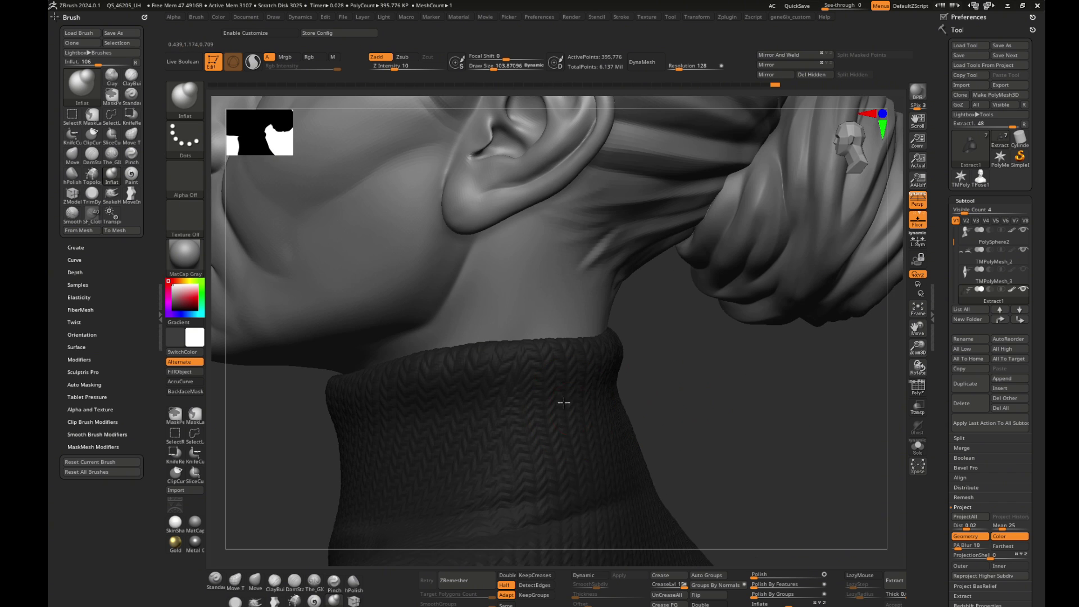
mouse_move(693, 410)
right_down()
mouse_move(425, 430)
mouse_move(618, 414)
right_up()
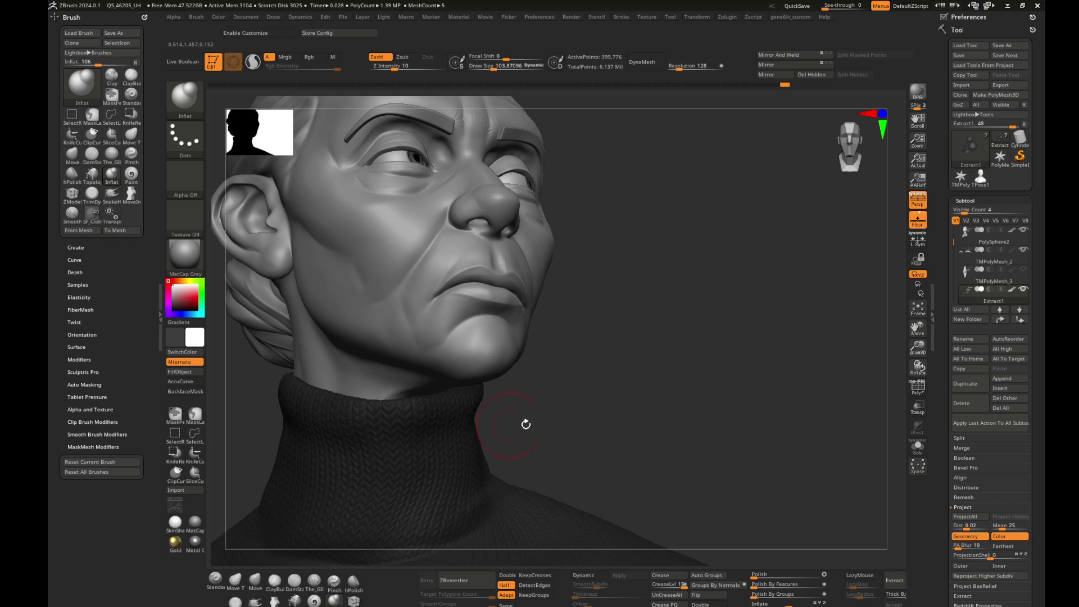
key(f)
mouse_move(601, 373)
right_down()
mouse_move(628, 360)
mouse_move(626, 328)
mouse_move(616, 332)
right_up()
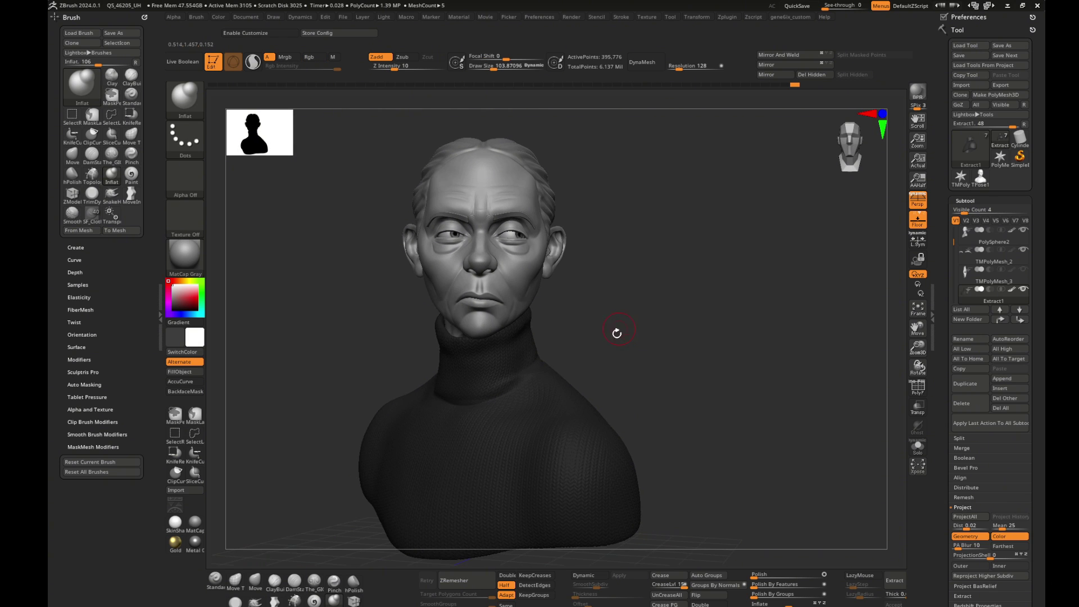
- Choose the cloth folds brush, trying Fold13, Fold23, Fold24 and Fold22 before settling on Fold10
click(93, 214)
click(684, 93)
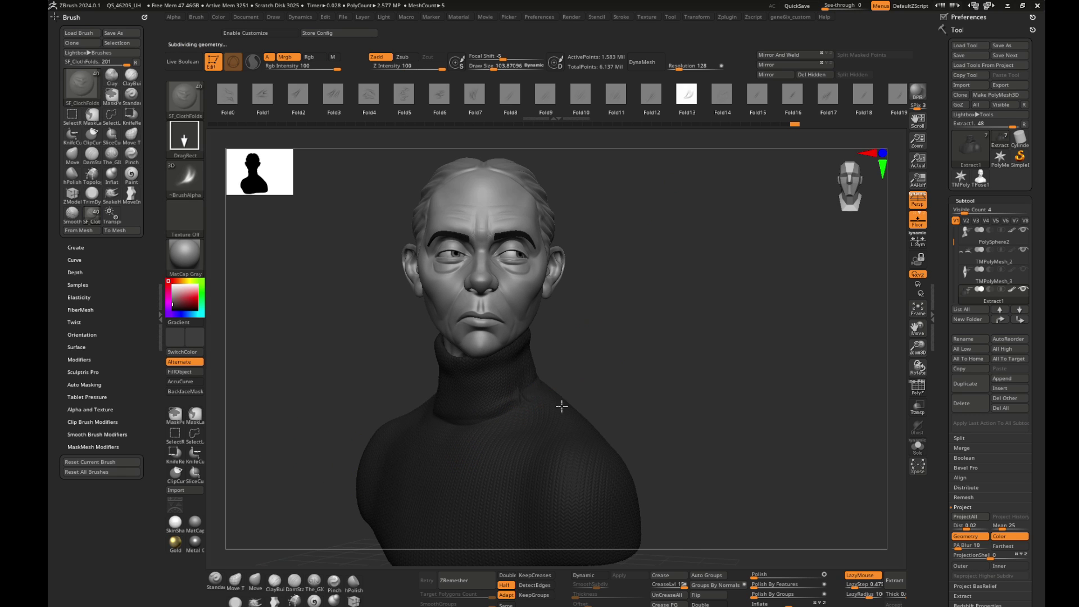
right_drag(531, 336, 621, 380)
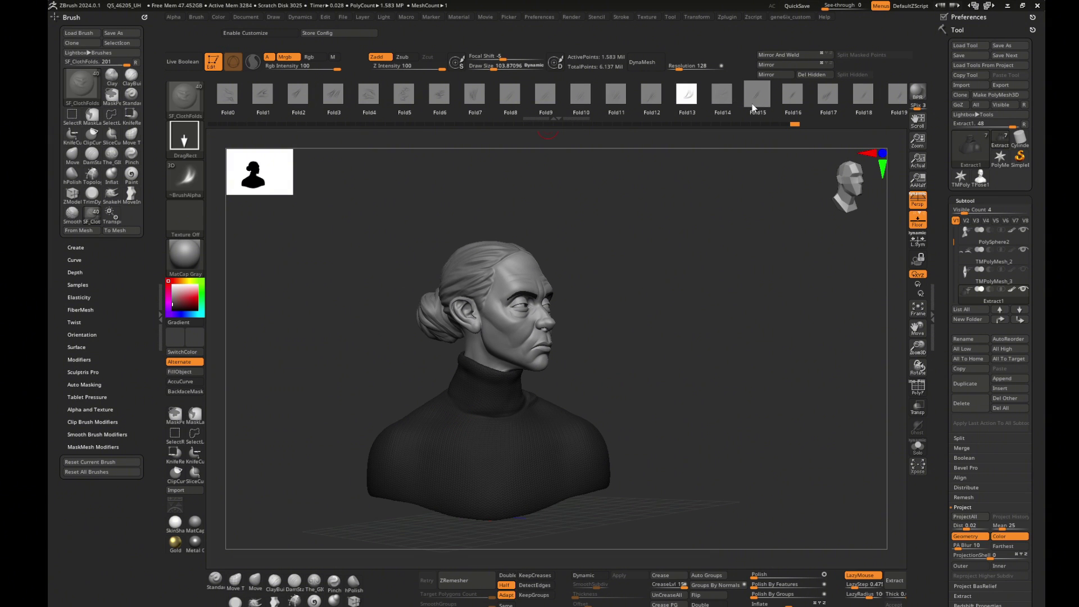
click(820, 94)
click(851, 94)
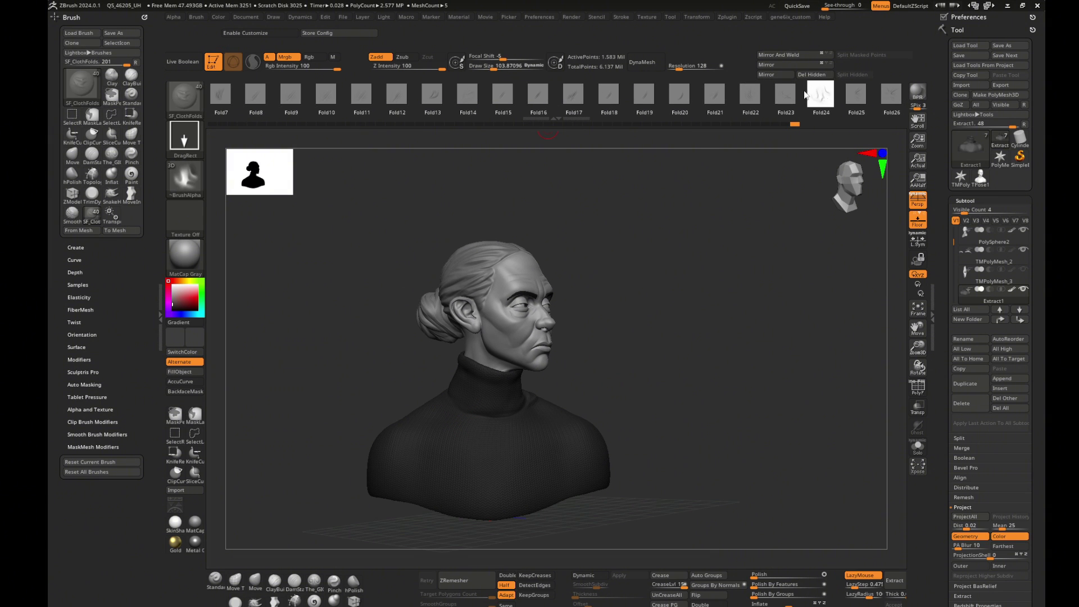
click(751, 94)
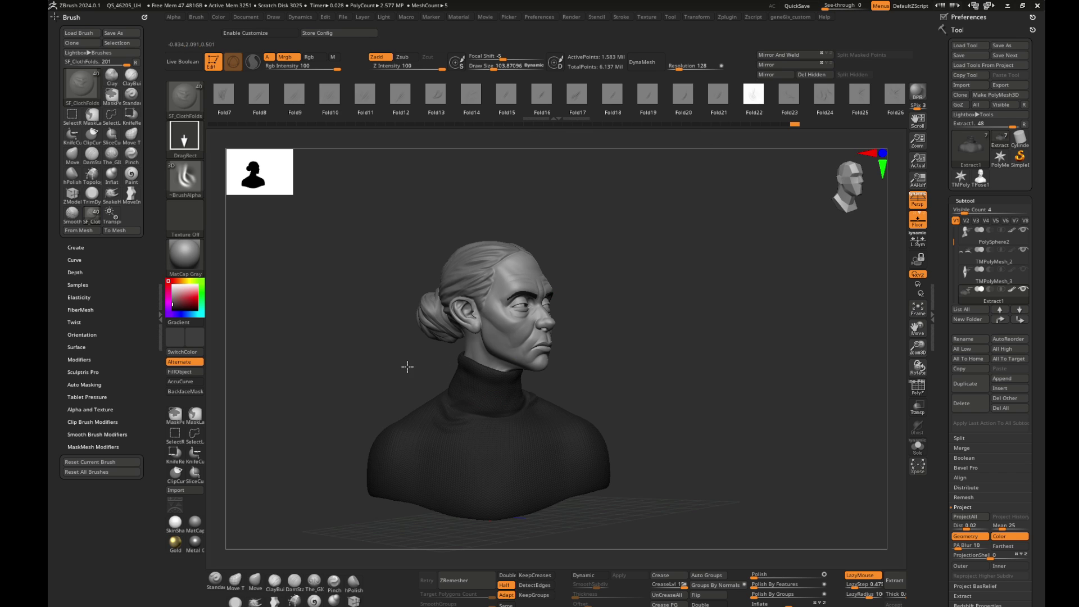
drag(427, 359, 409, 416)
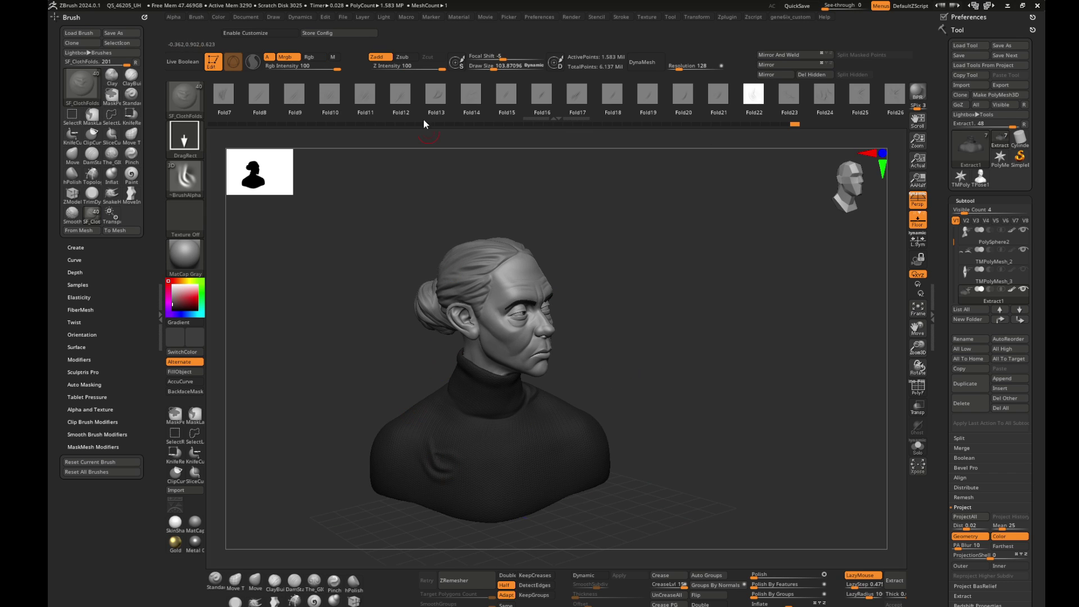
click(330, 93)
text(53)
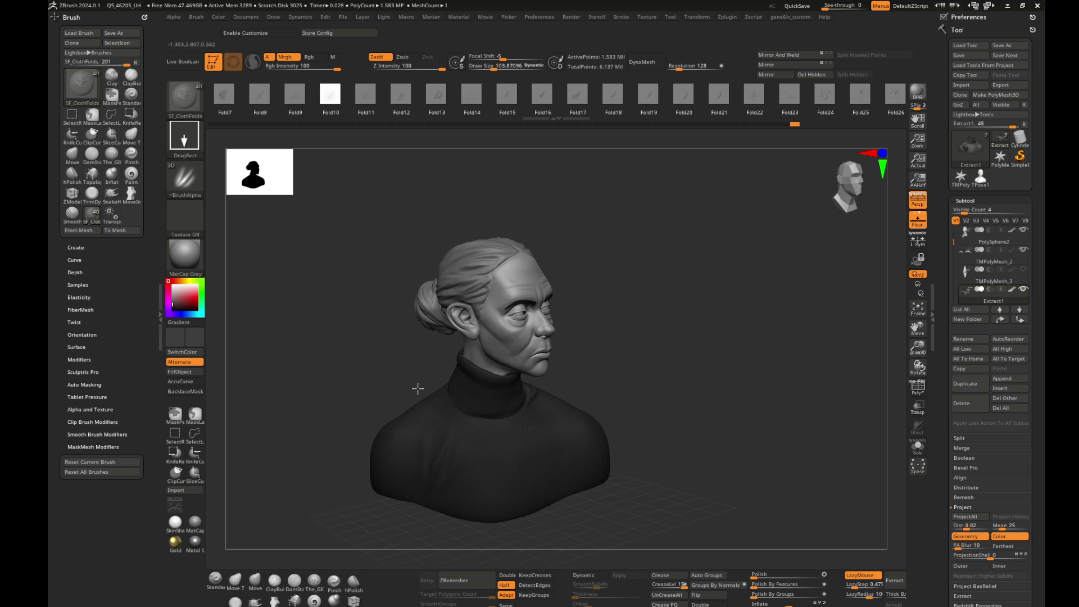
- Set the fold Z Intensity to 38, then return to The_GIO_soft_forms brush
click(414, 68)
text(38)
text(57)
mouse_move(632, 360)
mouse_down()
mouse_move(697, 406)
mouse_move(650, 441)
mouse_move(650, 414)
mouse_move(755, 397)
mouse_move(691, 354)
mouse_move(669, 356)
mouse_move(685, 256)
mouse_up()
key(1)
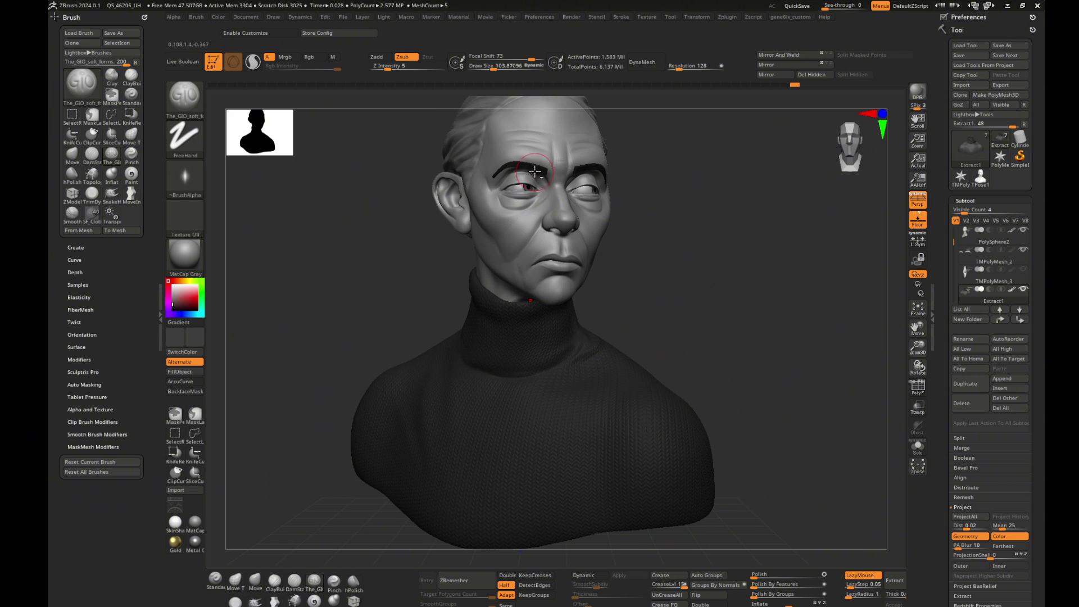
- Select the TMPolyMesh_2 eyebrow subtool and pick a dark secondary colour
alt+click(534, 171)
click(199, 337)
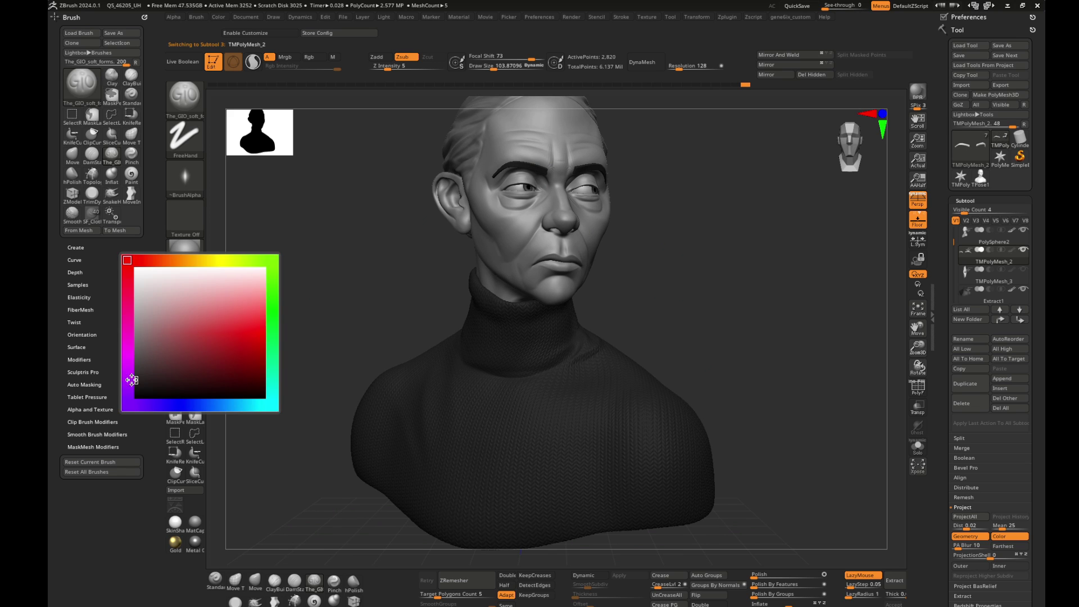
click(132, 380)
mouse_move(351, 284)
mouse_down()
mouse_move(707, 299)
mouse_move(697, 293)
mouse_move(758, 319)
mouse_move(720, 320)
mouse_up()
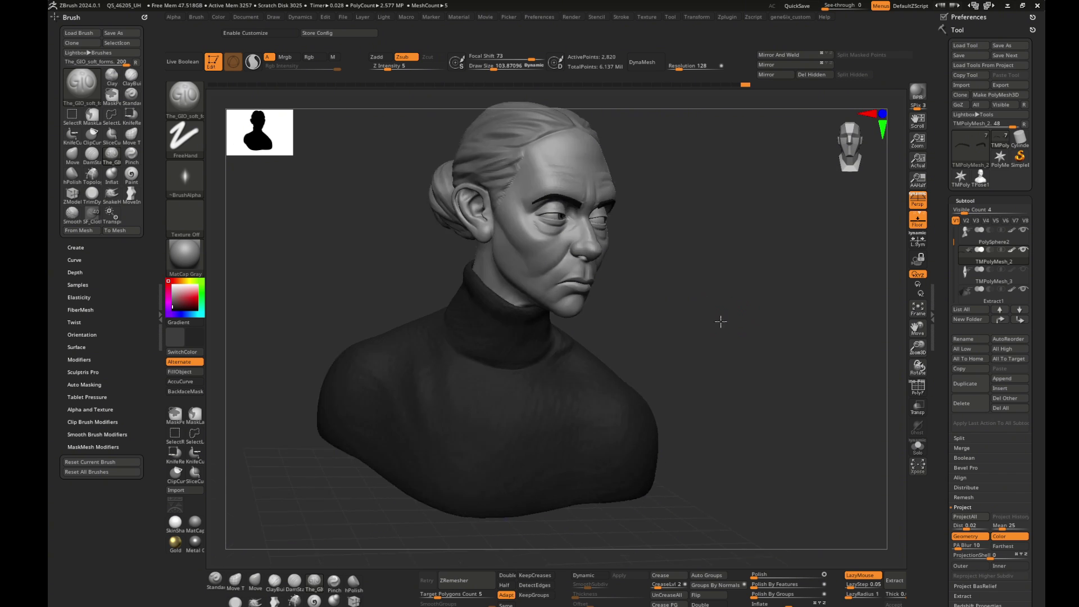
- Switch to the ClayBuildup brush, select PolySphere2, and shrink the brush to about 19
key(s)
key(b)
key(c)
key(b)
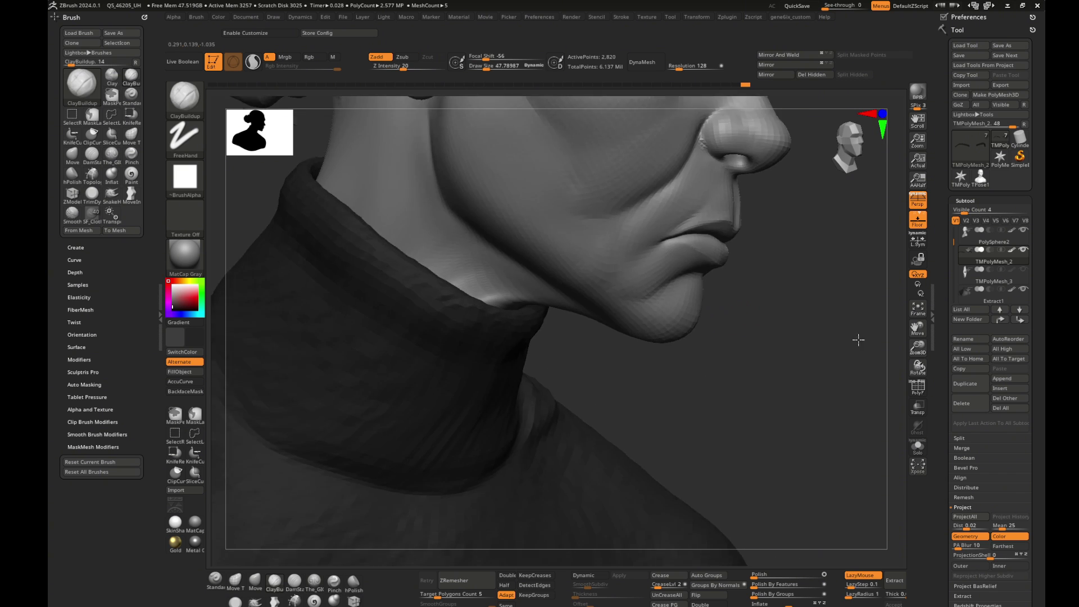
mouse_move(855, 337)
alt+mouse_down()
mouse_move(456, 232)
mouse_move(483, 235)
alt+mouse_up()
key(s)
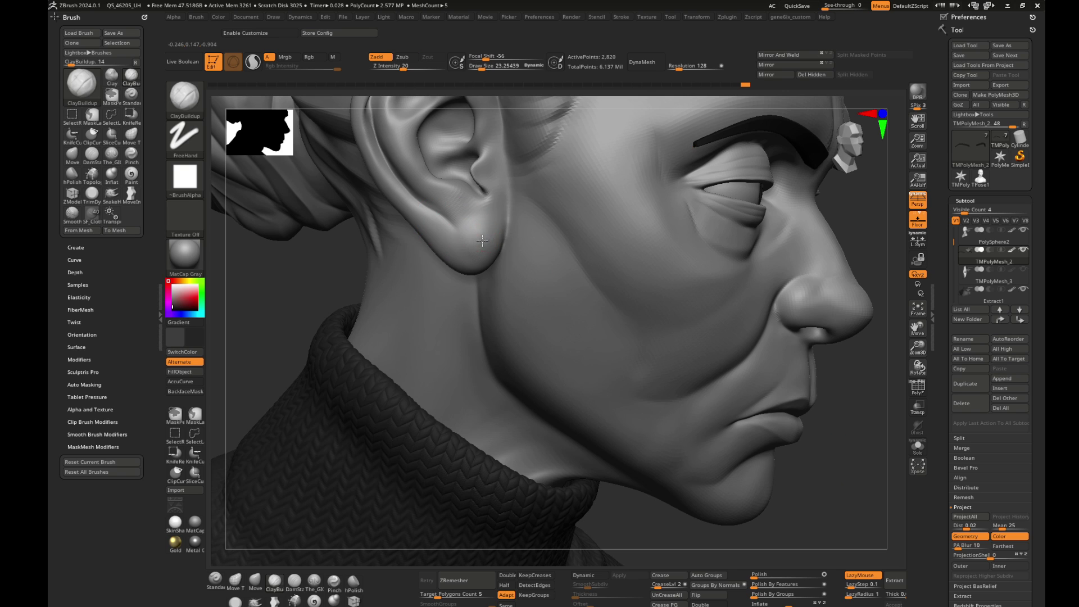
alt+click(482, 241)
click(476, 243)
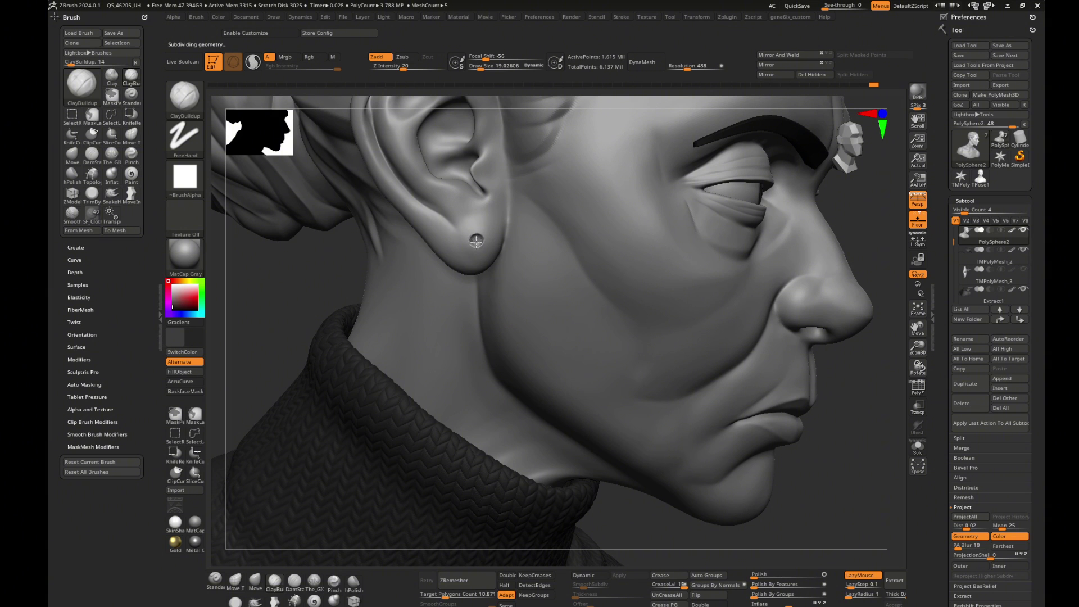
mouse_move(802, 342)
mouse_down()
mouse_move(759, 320)
mouse_move(799, 311)
mouse_move(712, 213)
mouse_move(814, 298)
mouse_move(761, 315)
mouse_move(699, 241)
mouse_move(668, 239)
mouse_move(811, 277)
mouse_up()
- Drop the face mesh a level, use the Move brush around the ear, then subdivide and choose the Paint brush
key(shift+d)
key(b)
key(m)
key(v)
drag(751, 306, 581, 224)
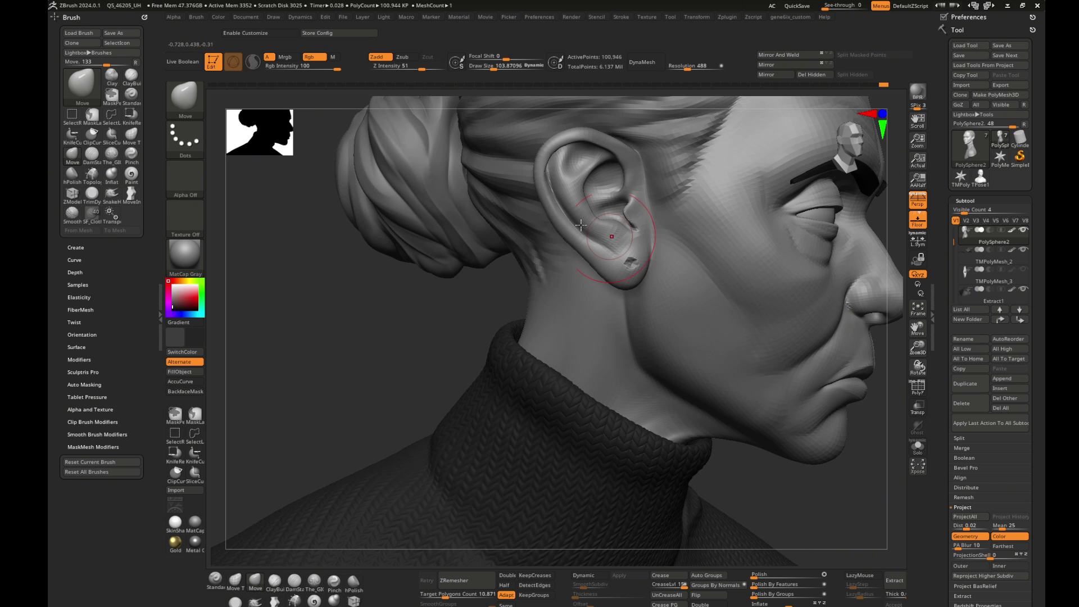
mouse_move(848, 457)
mouse_down()
mouse_move(806, 381)
mouse_move(668, 299)
mouse_up()
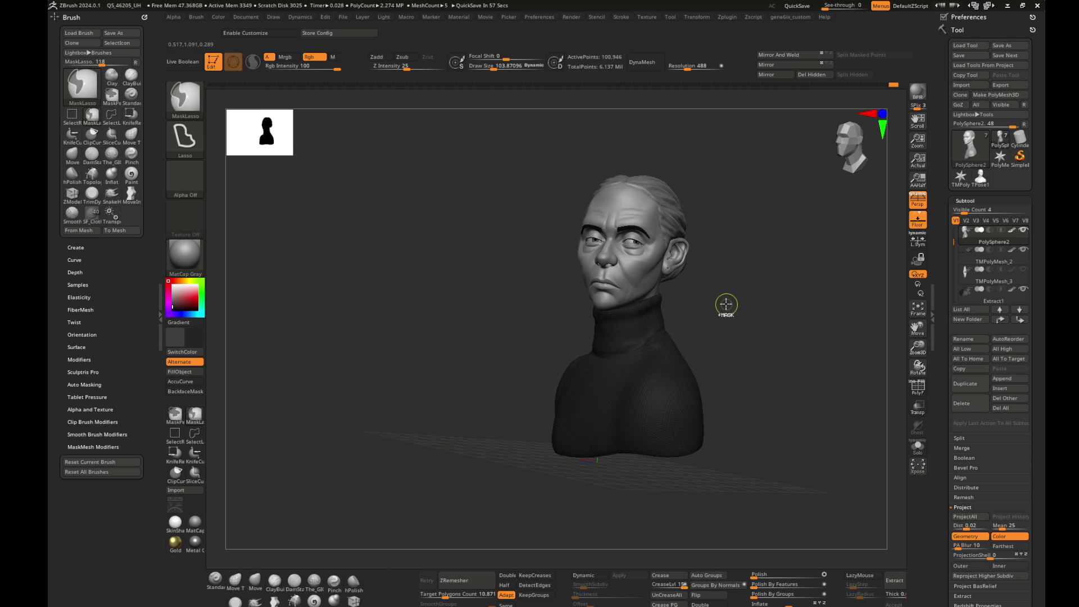
mouse_move(724, 304)
mouse_down()
mouse_move(808, 343)
mouse_move(804, 332)
mouse_move(702, 299)
mouse_up()
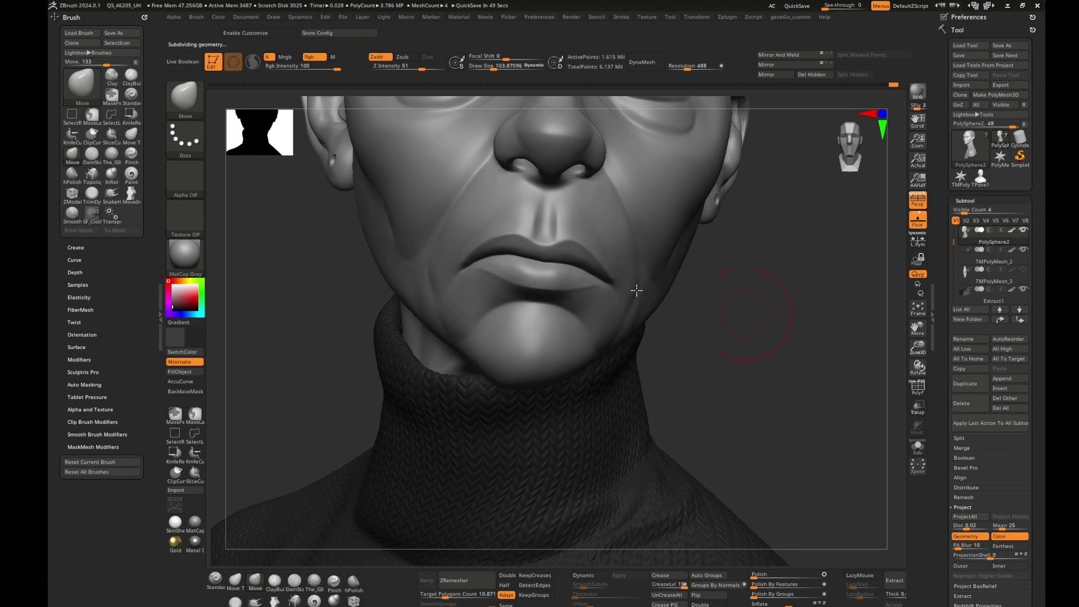
key(s)
click(131, 173)
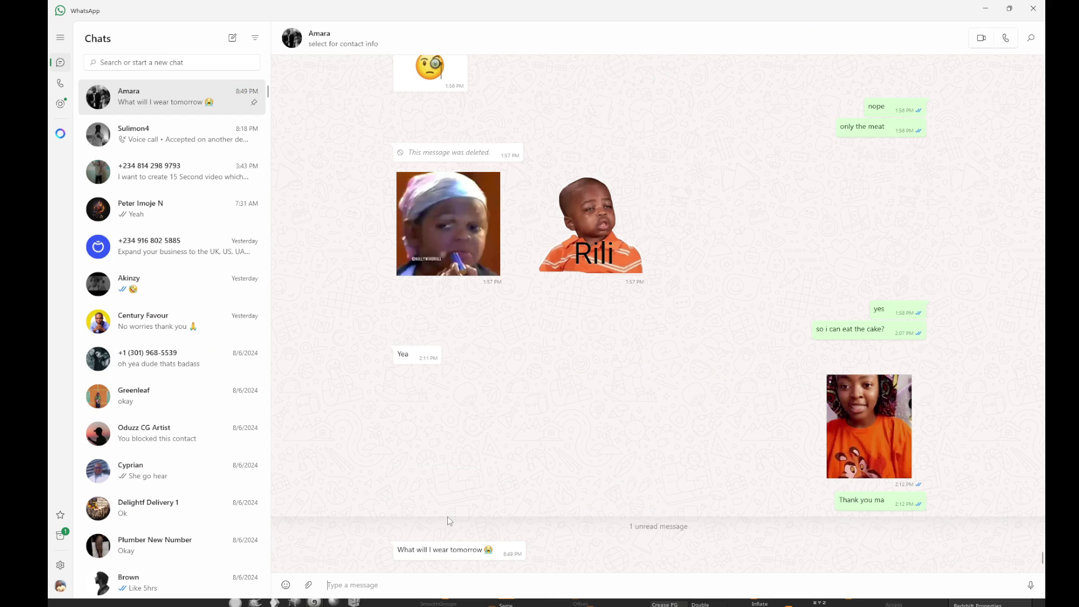
text(clothe)
- Send the 'where are you' reply in WhatsApp, then zoom in on the bust's lips in ZBrush
key(Return)
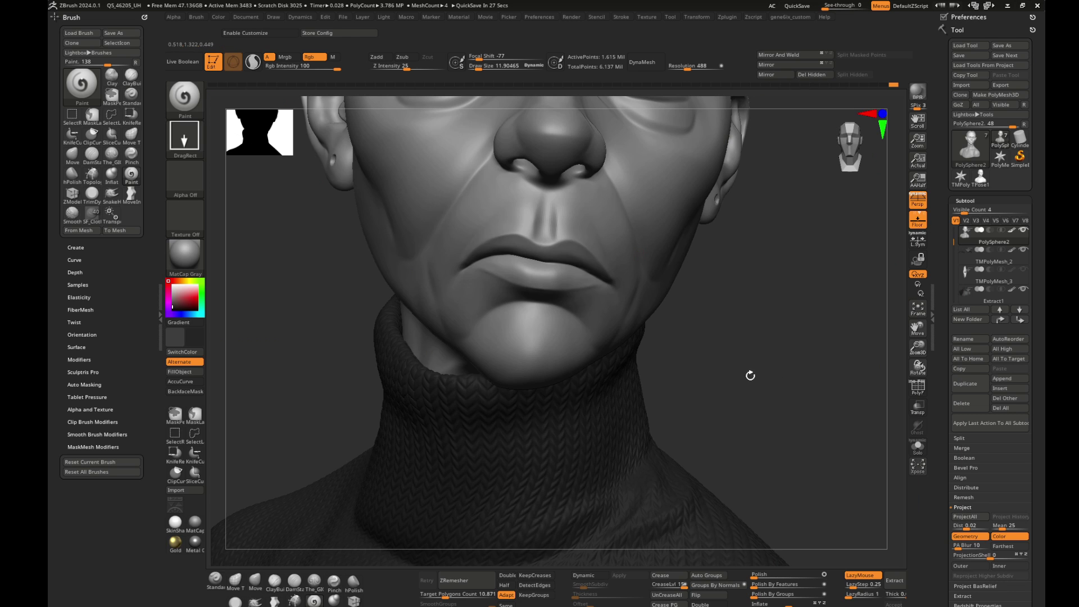
mouse_move(750, 374)
mouse_down()
mouse_move(785, 337)
mouse_move(754, 330)
mouse_move(790, 333)
mouse_move(689, 312)
mouse_up()
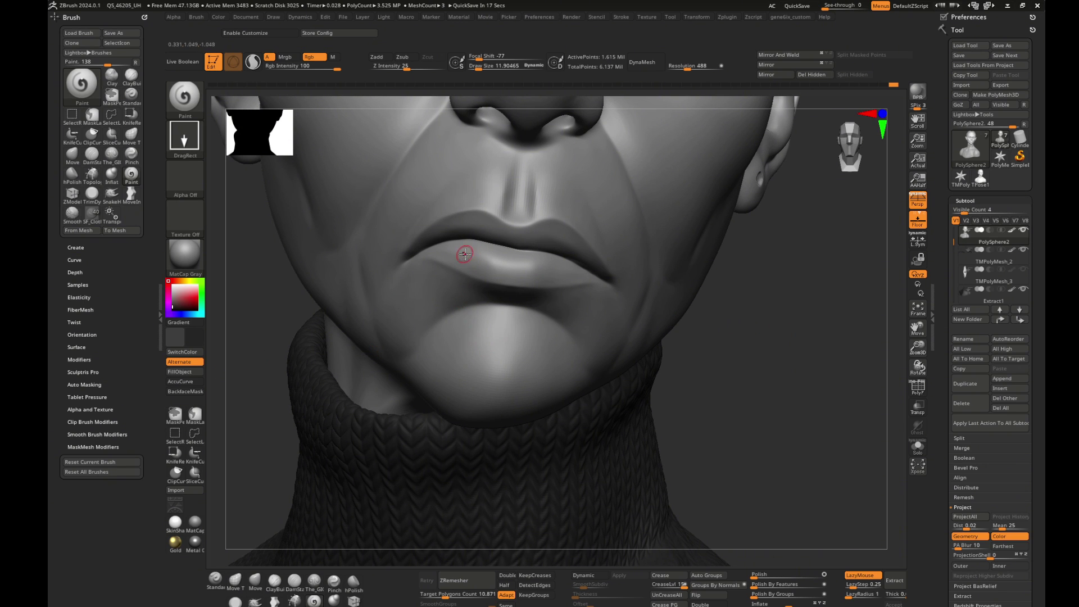
- Carve a soft refinement stroke into the lips, then rotate and zoom out to the whole head
key(shift)
alt+drag(591, 262, 589, 269)
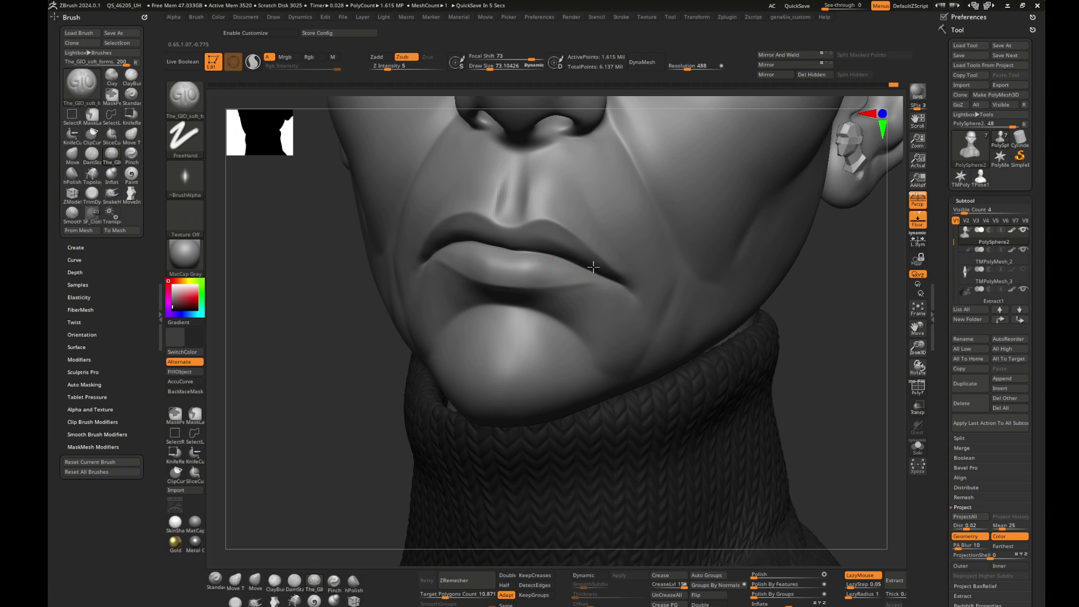
right_drag(500, 249, 362, 271)
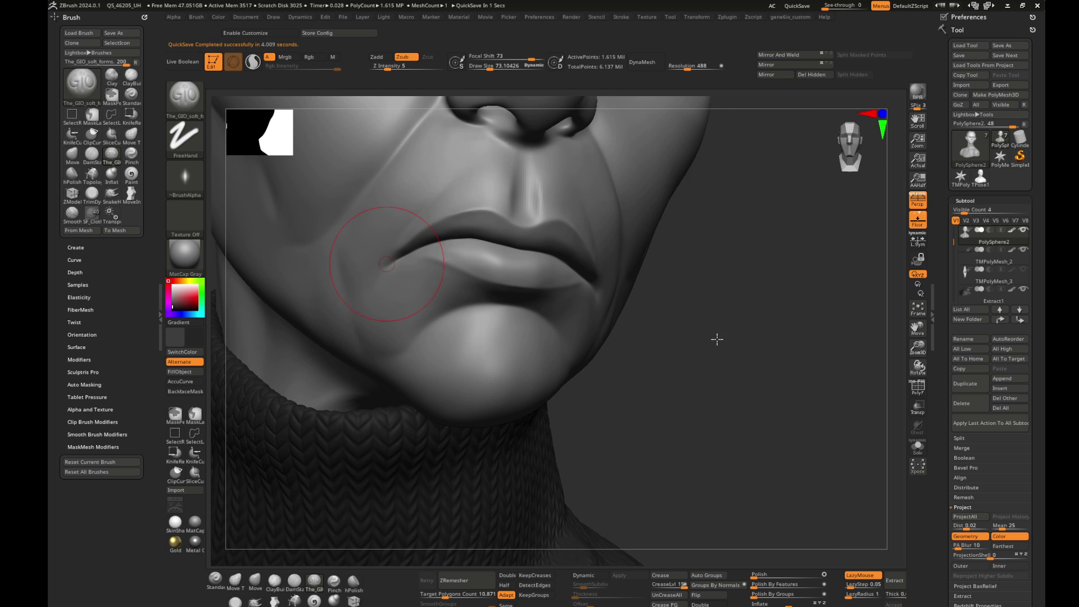
right_drag(713, 346, 551, 341)
mouse_move(829, 366)
right_down()
mouse_move(742, 344)
mouse_move(715, 320)
mouse_move(804, 355)
mouse_move(681, 335)
mouse_move(725, 337)
right_up()
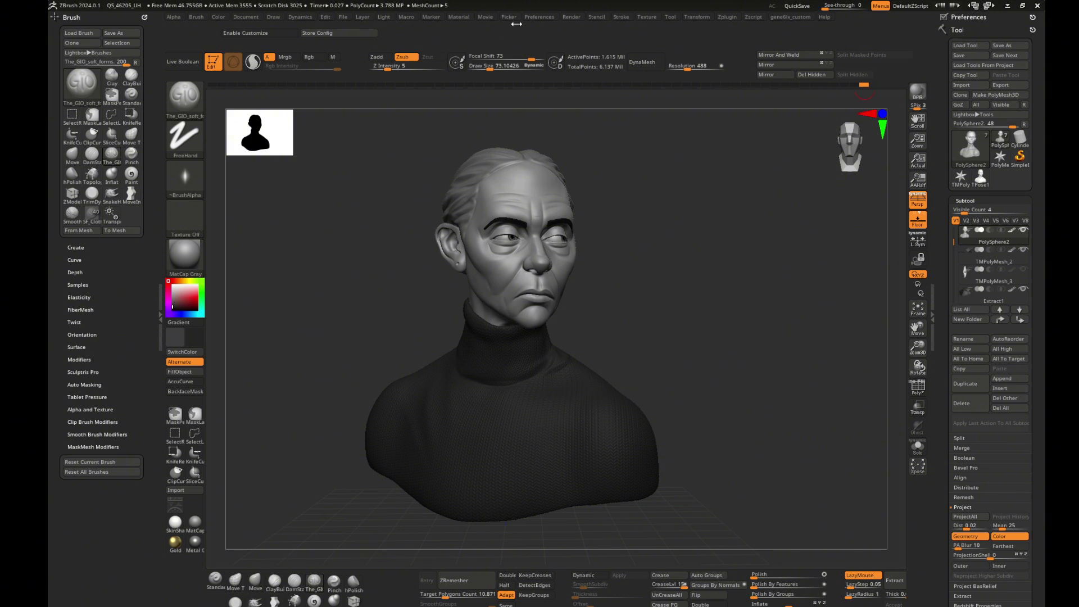
- Set BPR Shadow Angle to 15.41 and Rays to 59, then run a BPR render
click(571, 17)
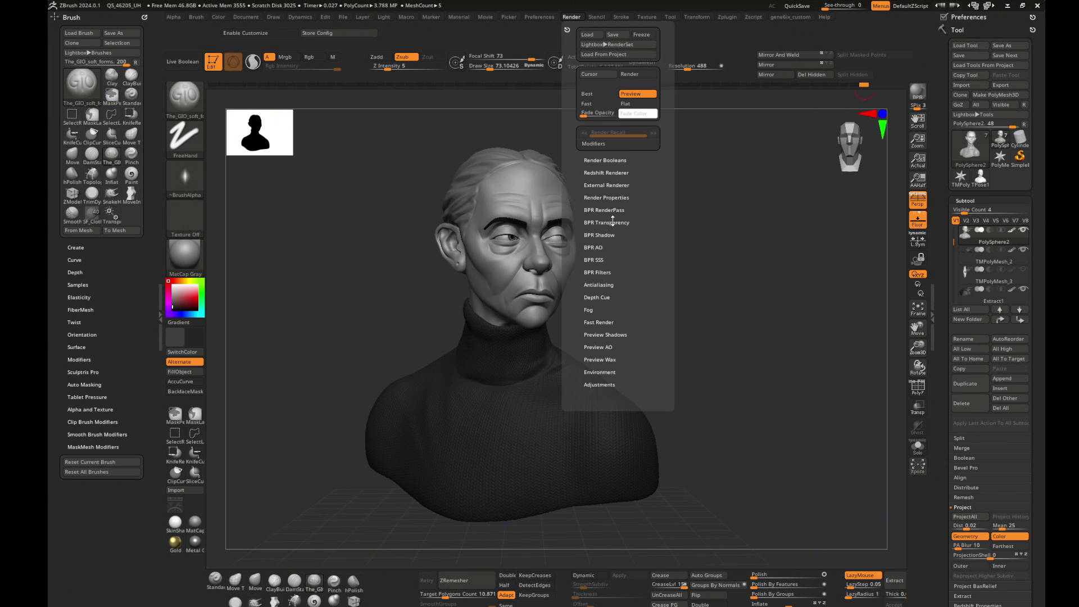
click(600, 235)
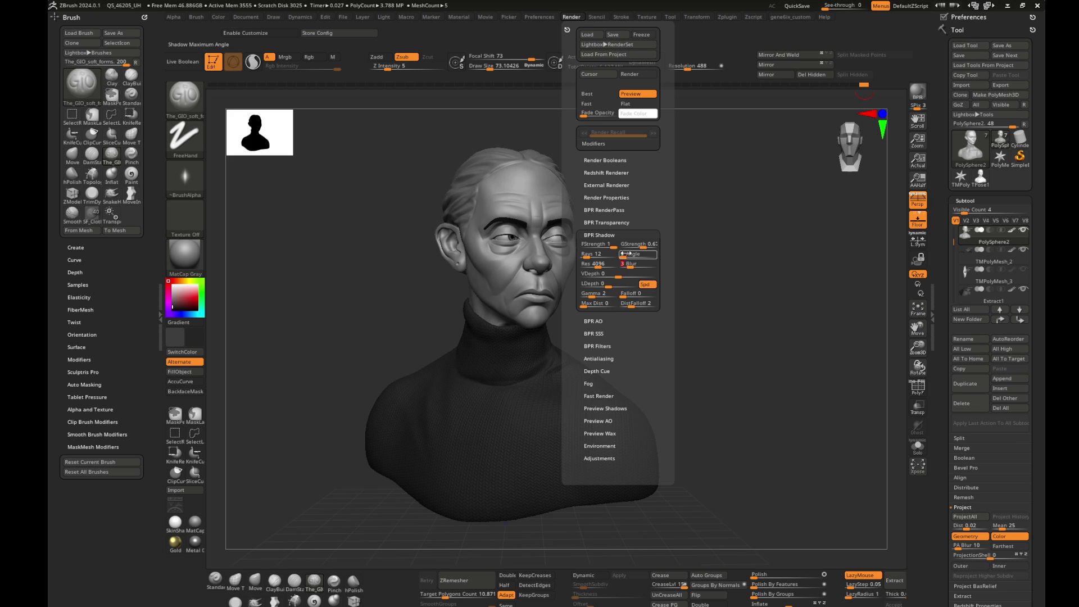
drag(628, 254, 591, 255)
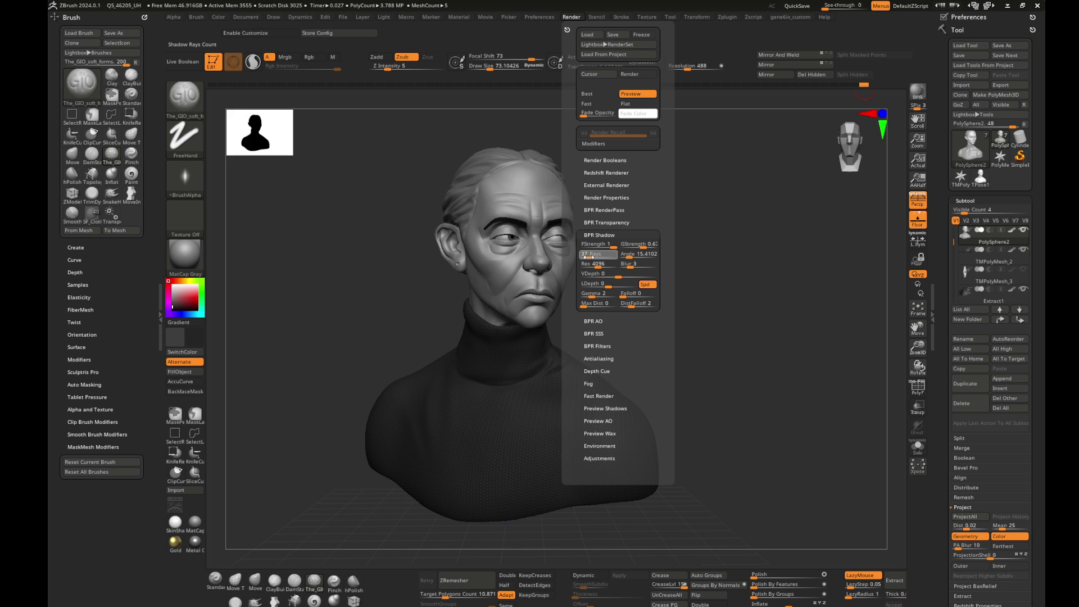
key(shift+r)
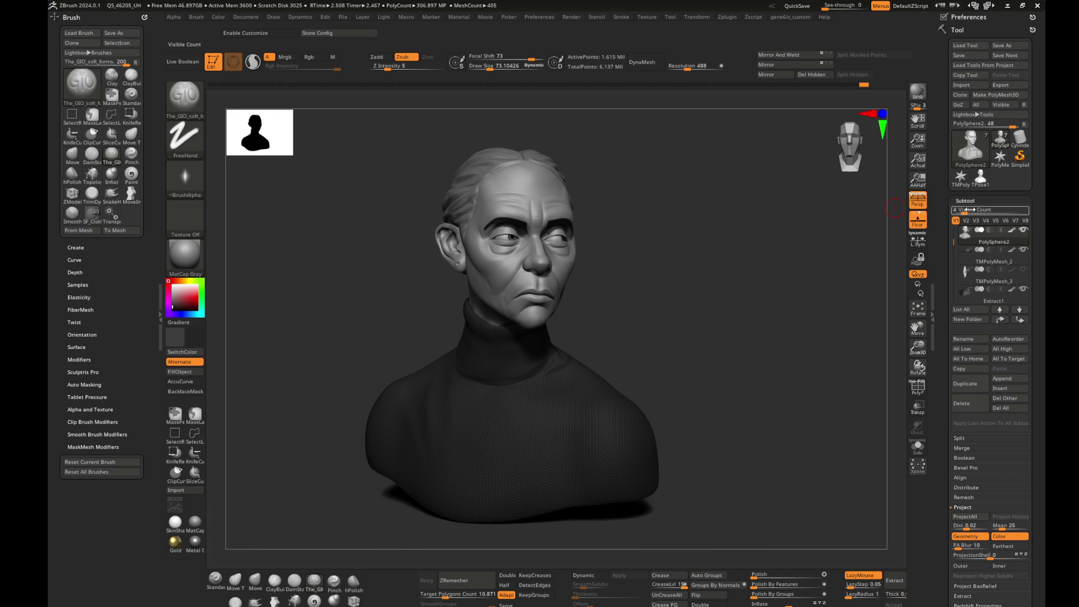
- Reselect Extract1, reframe and BPR render the bust again, then screenshot the render
click(991, 281)
key(w)
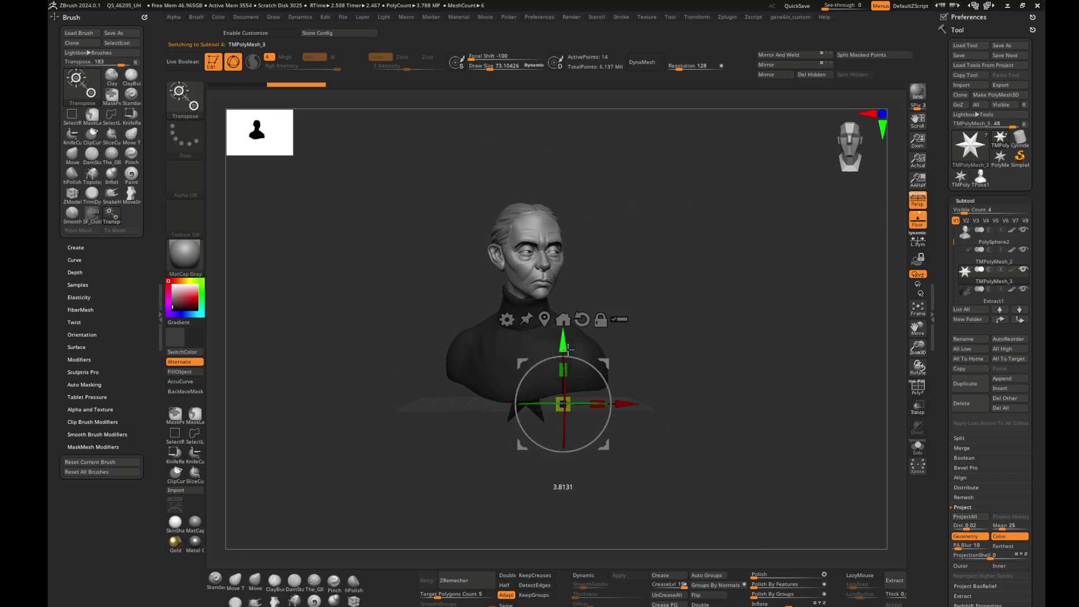
alt+click(567, 348)
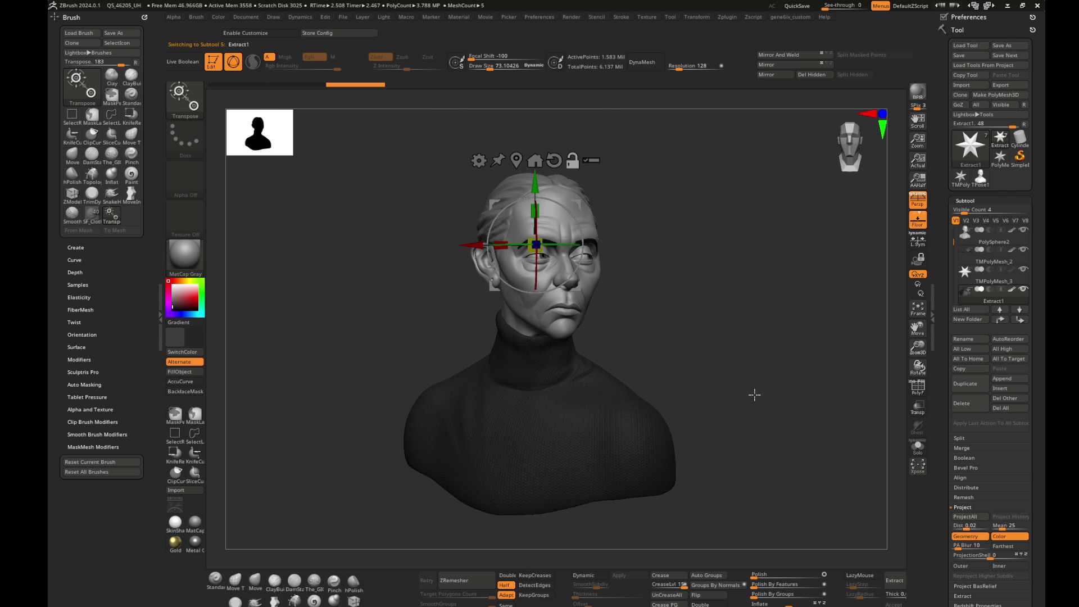
alt+drag(754, 394, 751, 301)
key(q)
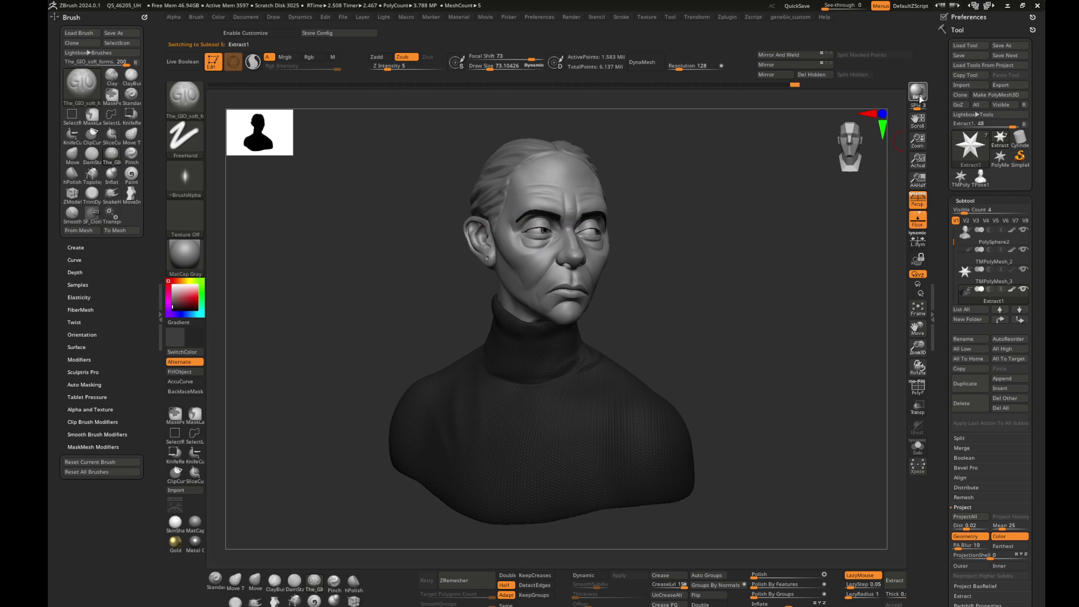
click(918, 94)
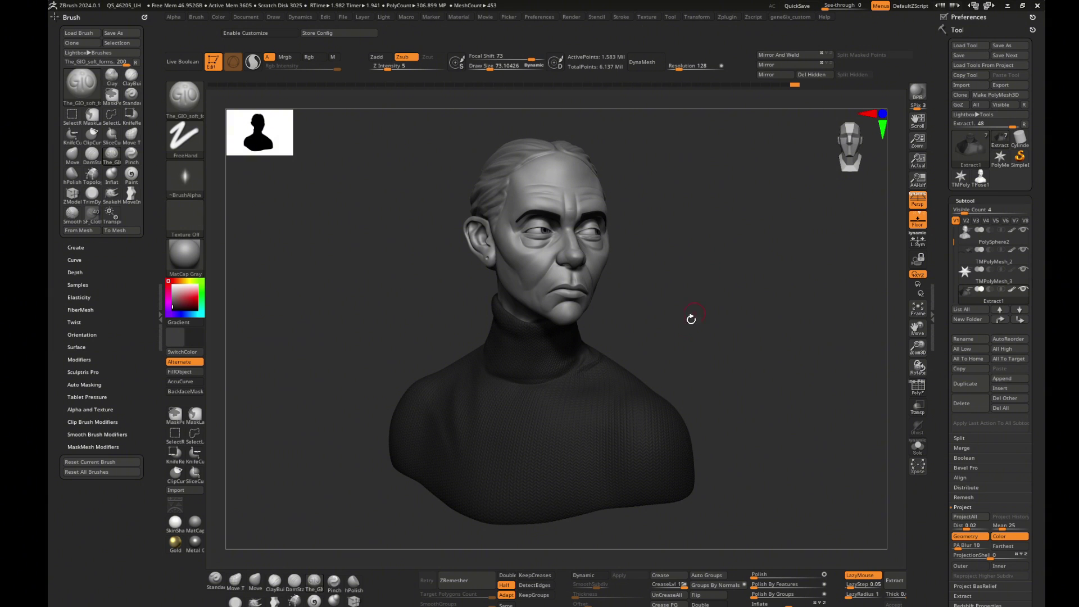
key(super+shift+s)
drag(354, 101, 727, 543)
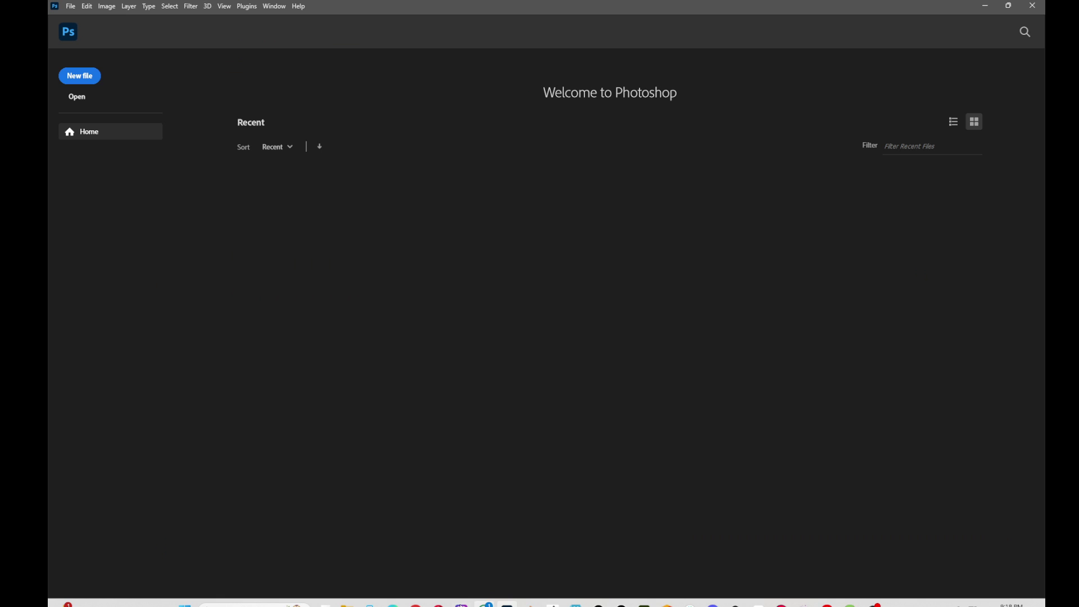
mouse_move(324, 602)
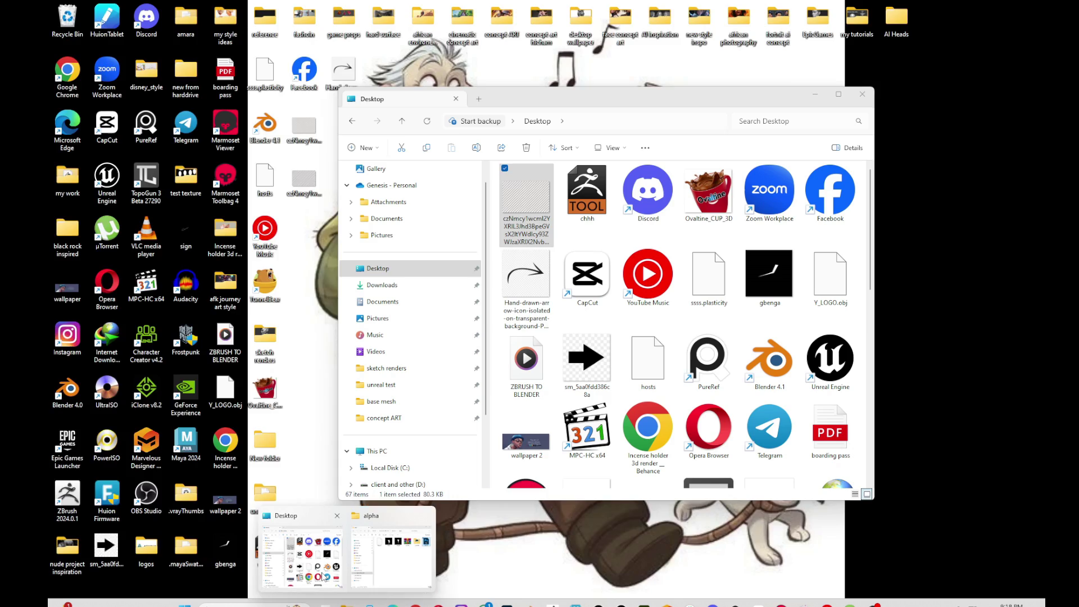
- Open the new bust screenshot from Pictures > Screenshots in Photoshop
click(303, 548)
click(377, 318)
double_click(586, 188)
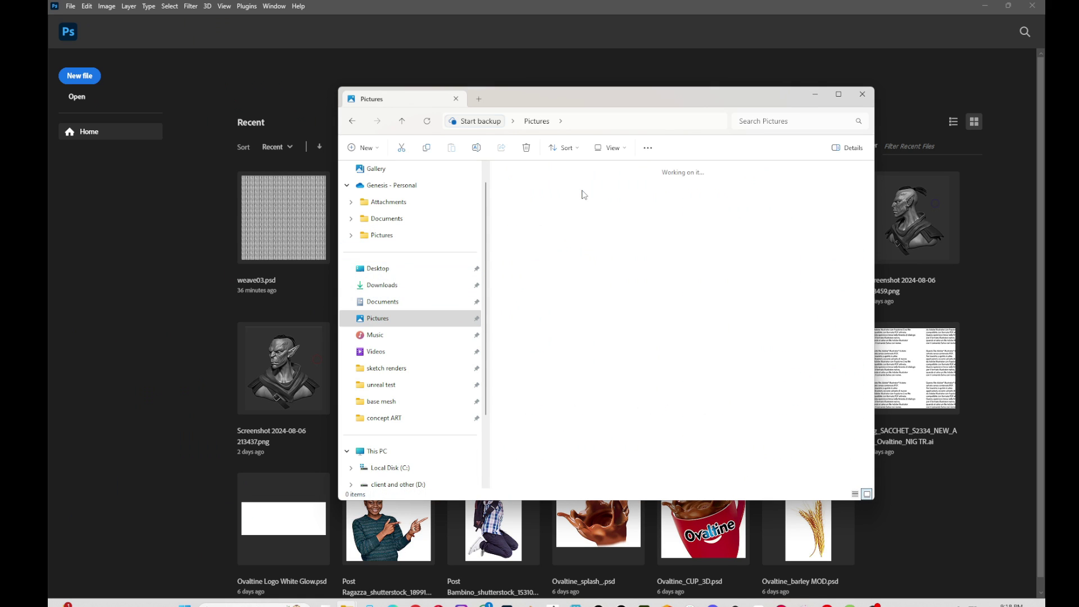
drag(586, 189, 935, 100)
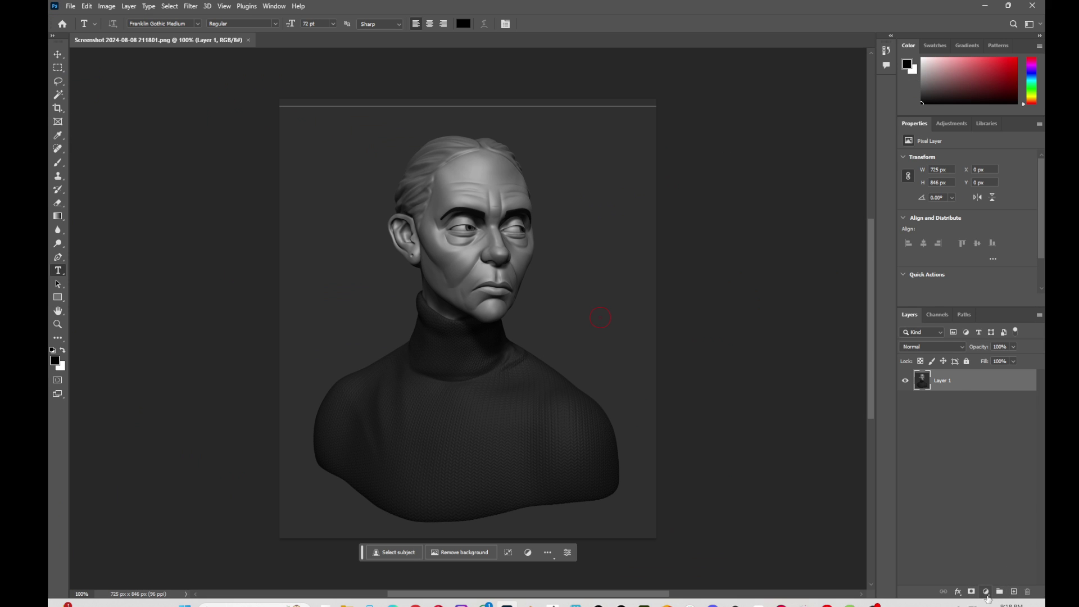
- Add a Levels adjustment layer with the highlights lowered to 202
click(987, 592)
click(972, 458)
drag(1030, 233, 1009, 238)
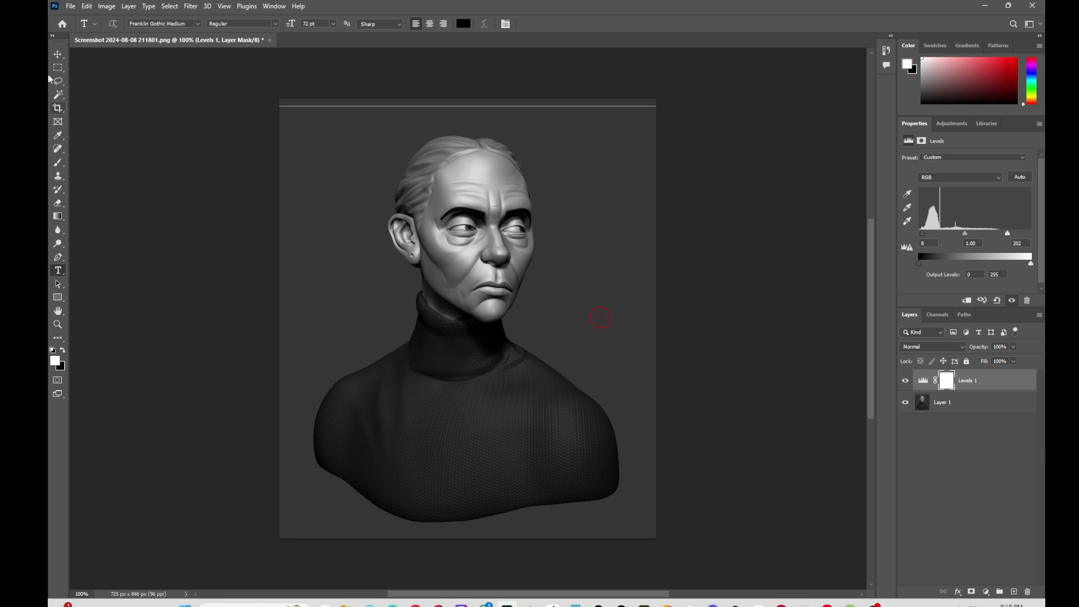
- Save a copy as JPEG 'evil step mother' in the Desktop's sketch renders folder
click(70, 6)
click(84, 142)
click(183, 271)
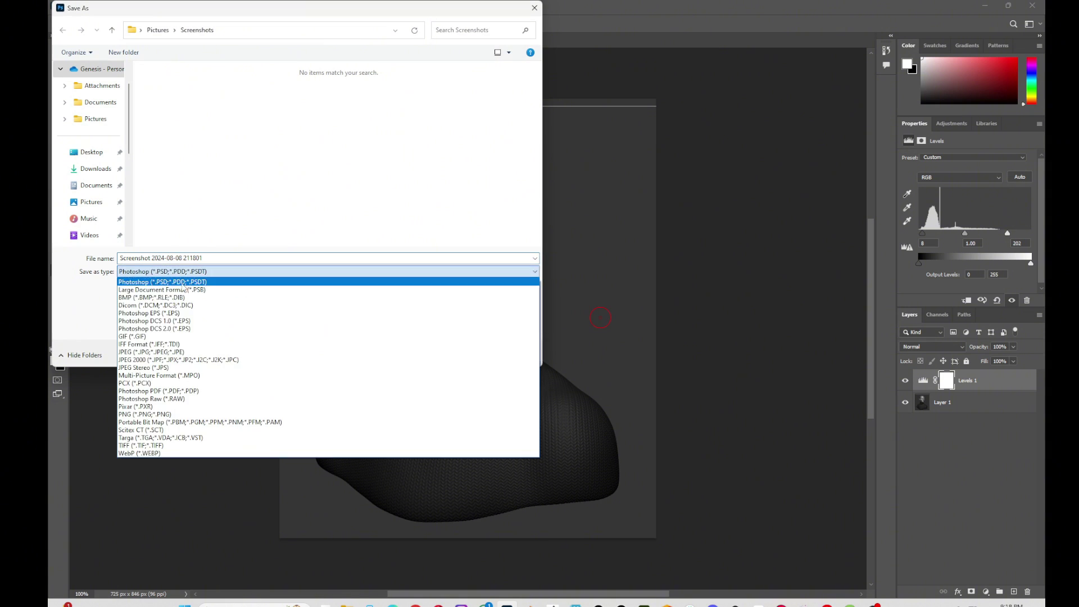
click(147, 352)
click(92, 151)
scroll(227, 163, up, 1)
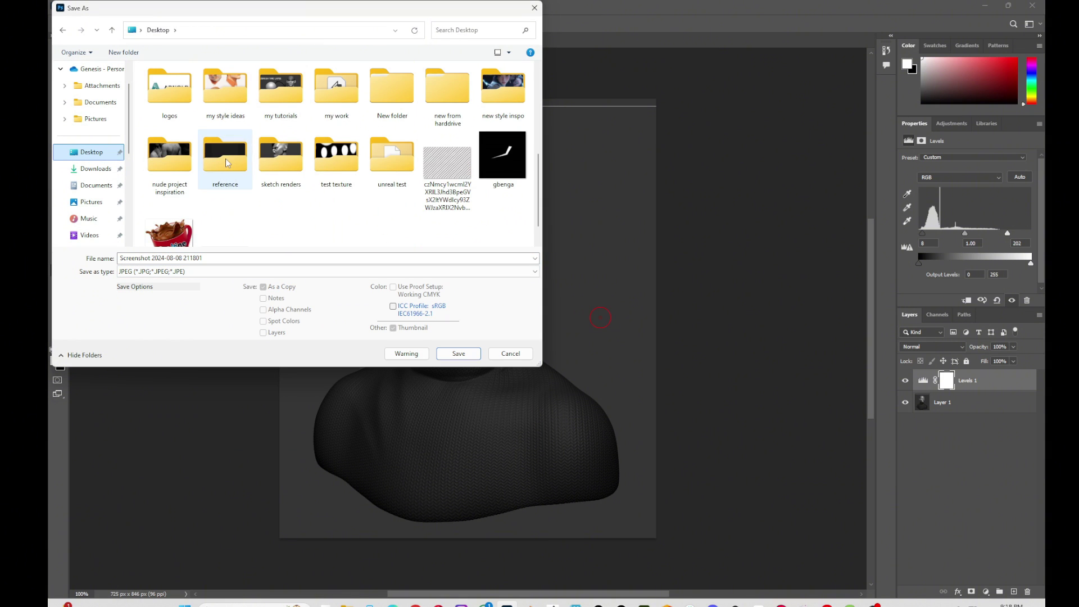
click(290, 164)
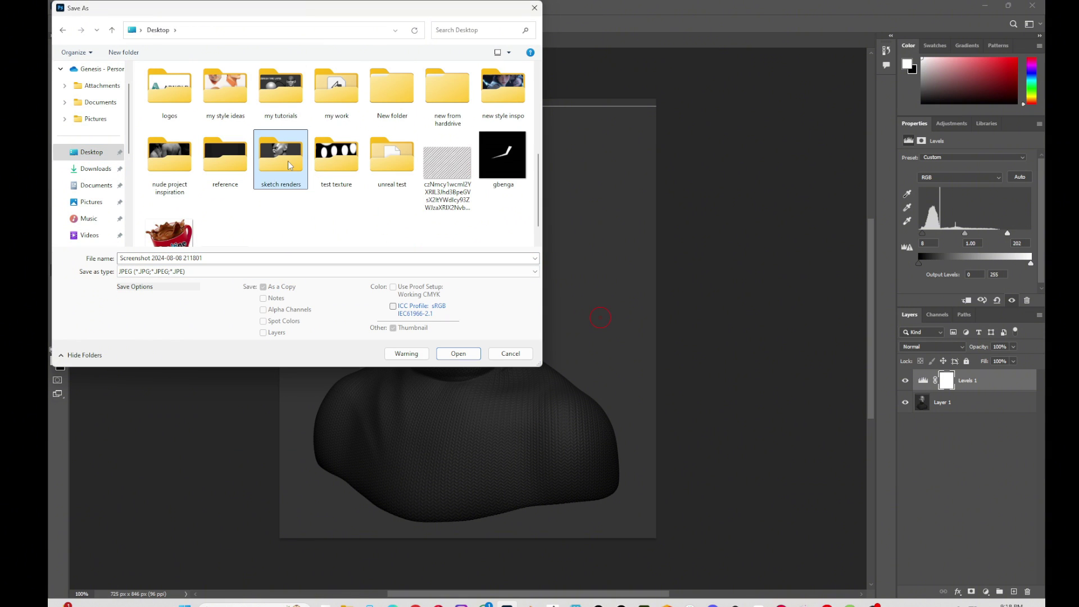
double_click(290, 165)
text(evil step mother)
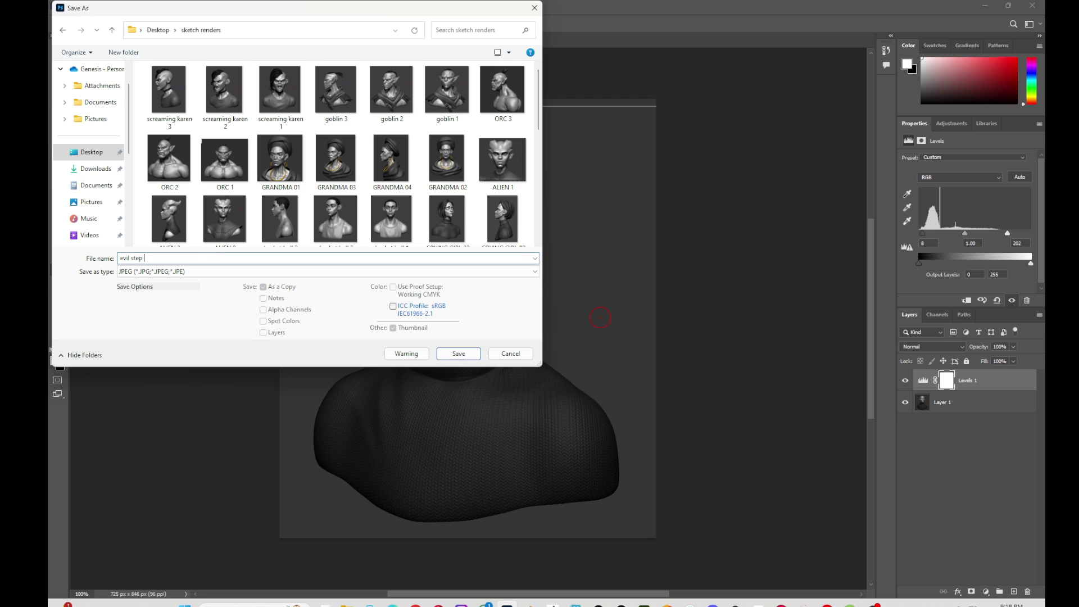
click(455, 354)
click(598, 157)
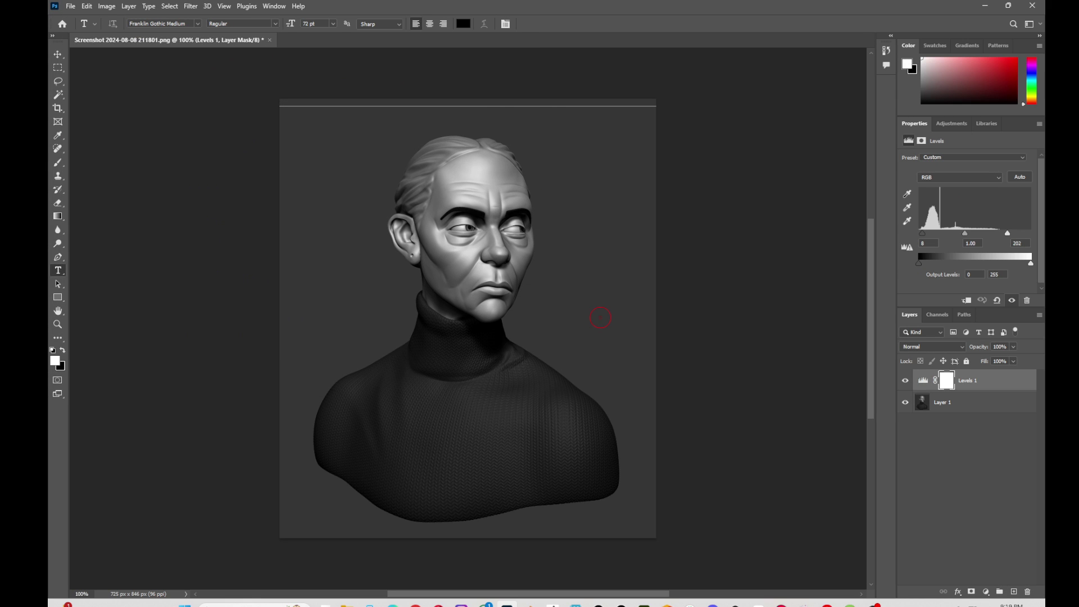